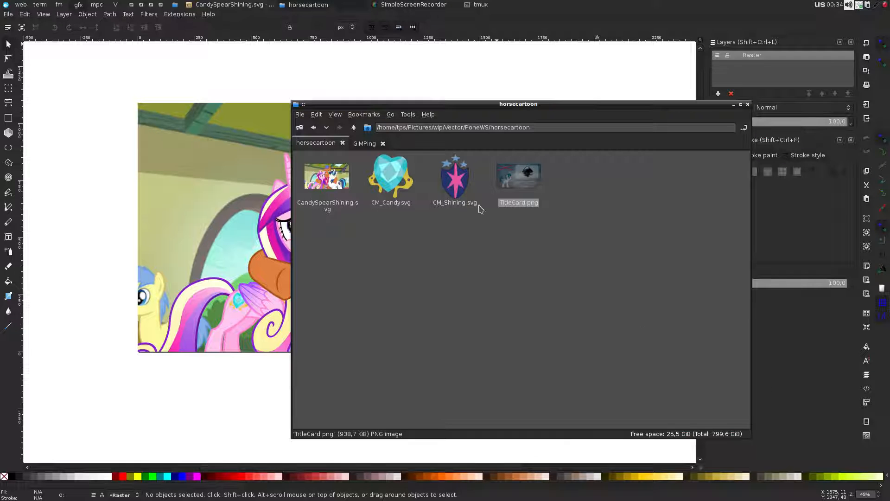
Return to the CandySpearShining.svg drawing and check the program's version in its About information
{"action": "left_click", "coordinate": [501, 65]}
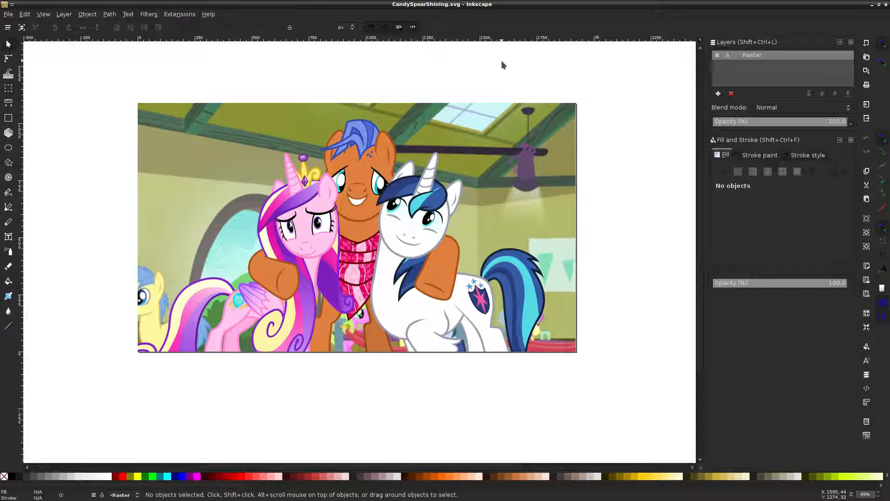
{"action": "left_click", "coordinate": [207, 14]}
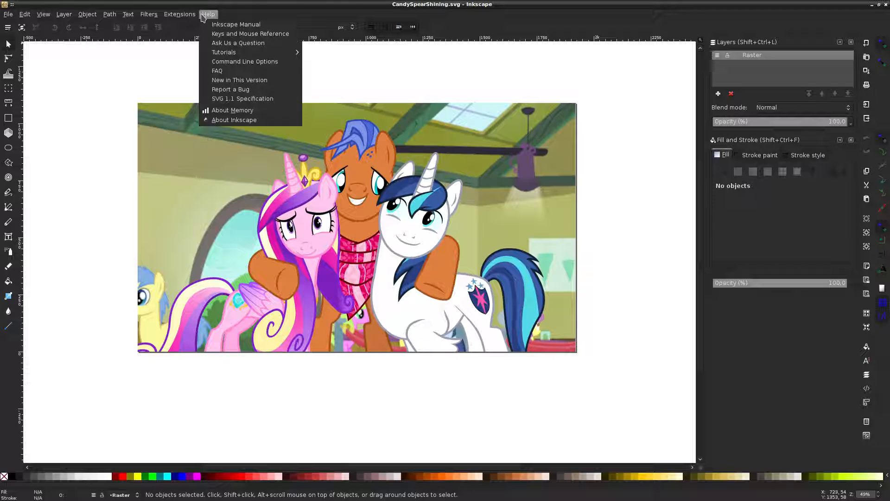
{"action": "left_click", "coordinate": [219, 121]}
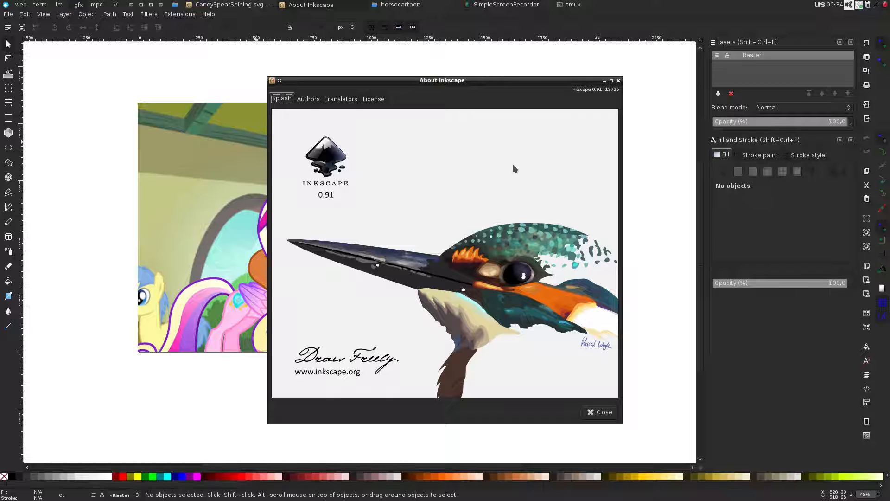
{"action": "left_click", "coordinate": [618, 81]}
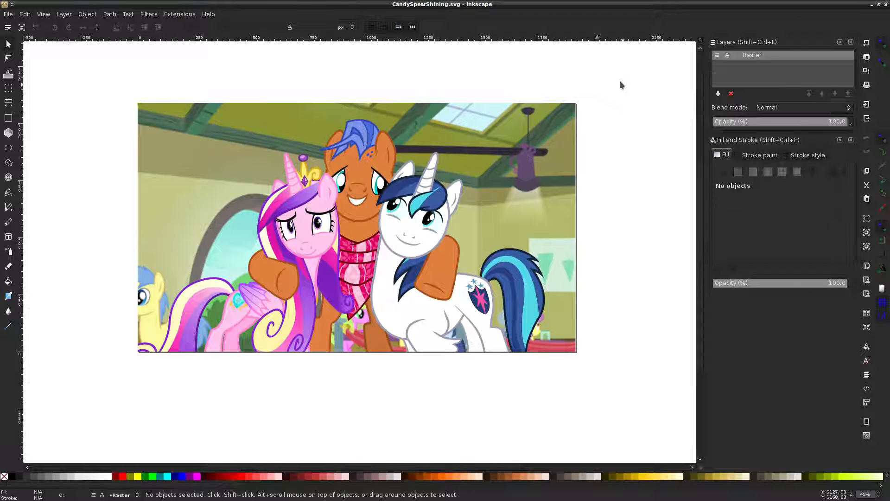
Try resizing the embedded background image freehand from its upper corner and undo the resize
{"action": "scroll", "coordinate": [618, 117], "scroll_direction": "up", "scroll_amount": 2}
{"action": "scroll", "coordinate": [616, 116], "scroll_direction": "down", "scroll_amount": 2}
{"action": "left_click", "coordinate": [516, 151]}
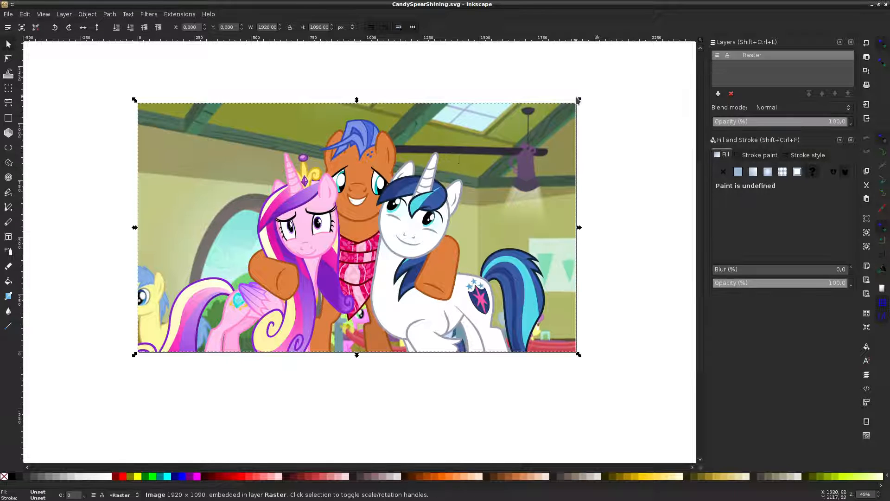
{"action": "left_click_drag", "start_coordinate": [579, 99], "coordinate": [610, 113]}
{"action": "key", "text": "ctrl+z"}
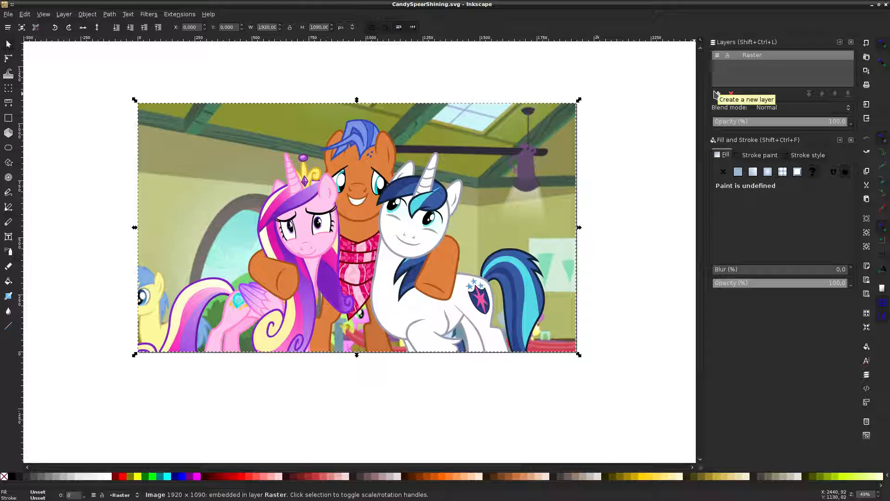
{"action": "left_click", "coordinate": [491, 136]}
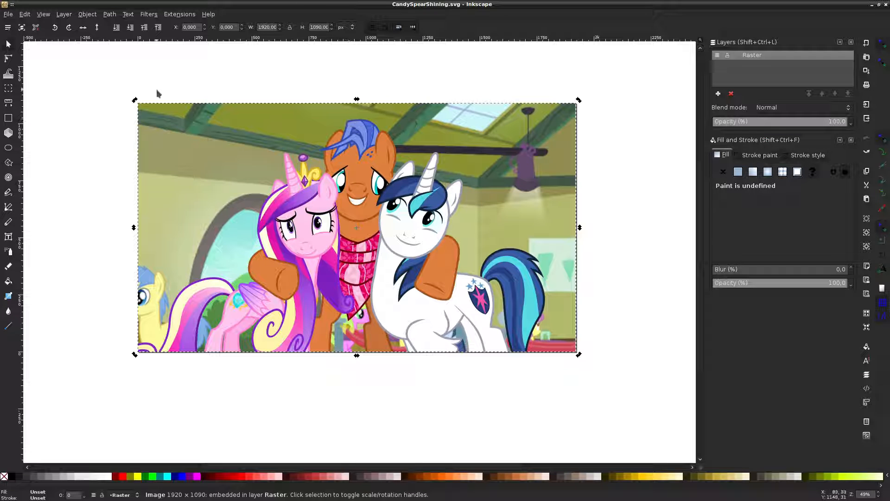
{"action": "left_click", "coordinate": [8, 14]}
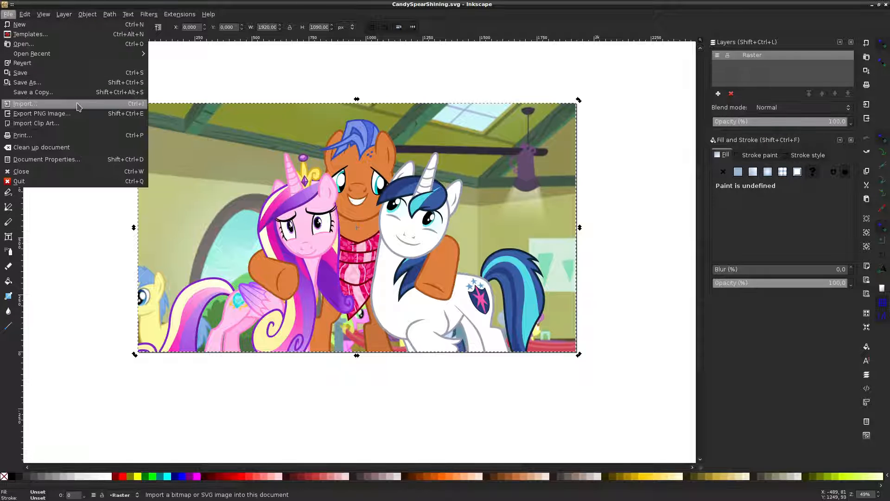
{"action": "left_click", "coordinate": [306, 91]}
{"action": "left_click", "coordinate": [305, 91]}
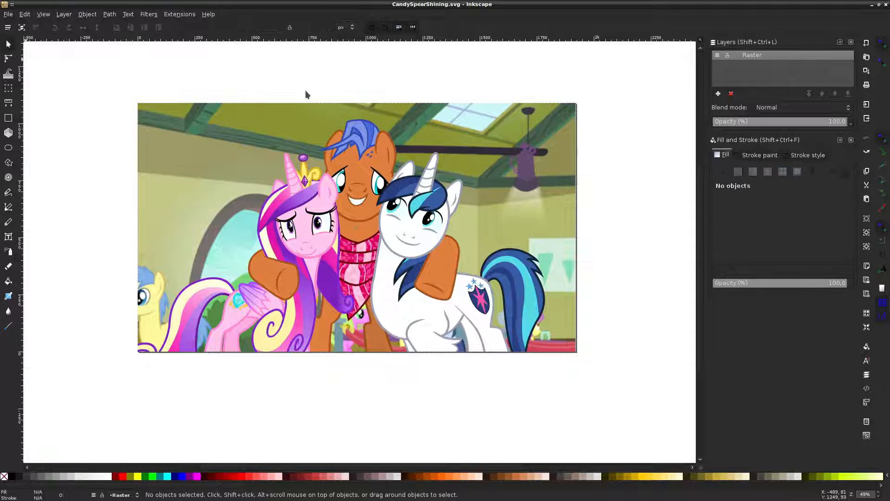
Switch the embedded image's dimension units to percent and scale it proportionally to 400%
{"action": "left_click", "coordinate": [410, 143]}
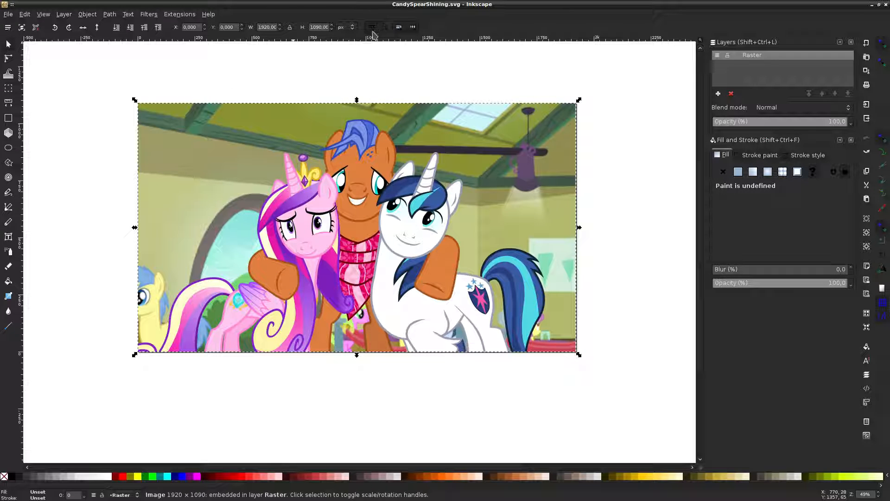
{"action": "left_click", "coordinate": [348, 28]}
{"action": "left_click", "coordinate": [348, 59]}
{"action": "left_click", "coordinate": [728, 57]}
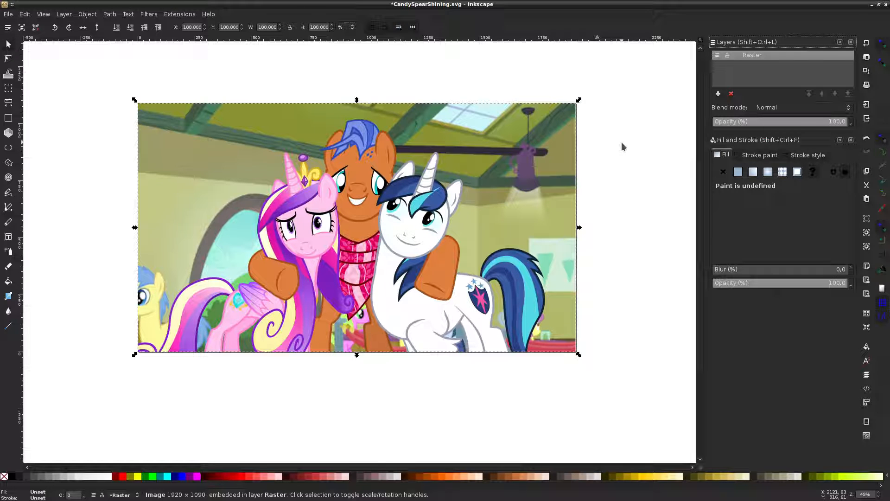
{"action": "left_click", "coordinate": [402, 173]}
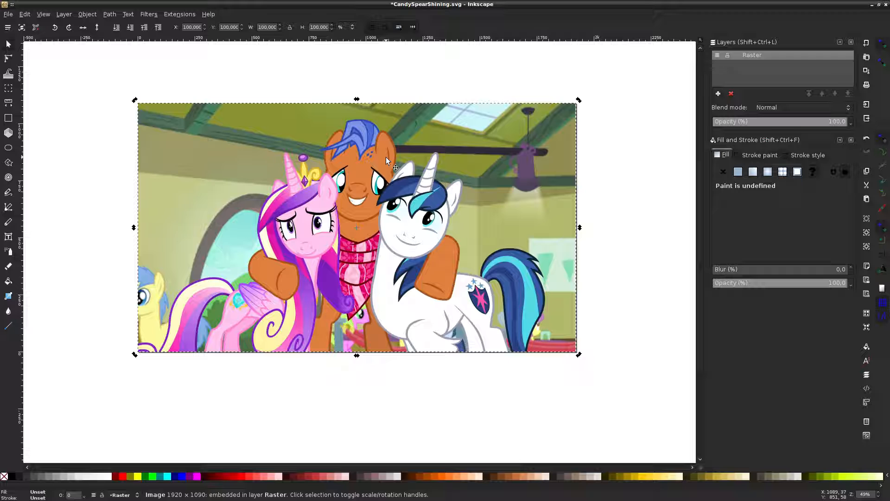
{"action": "left_click", "coordinate": [314, 29]}
{"action": "type", "text": "400"}
{"action": "key", "text": "Return"}
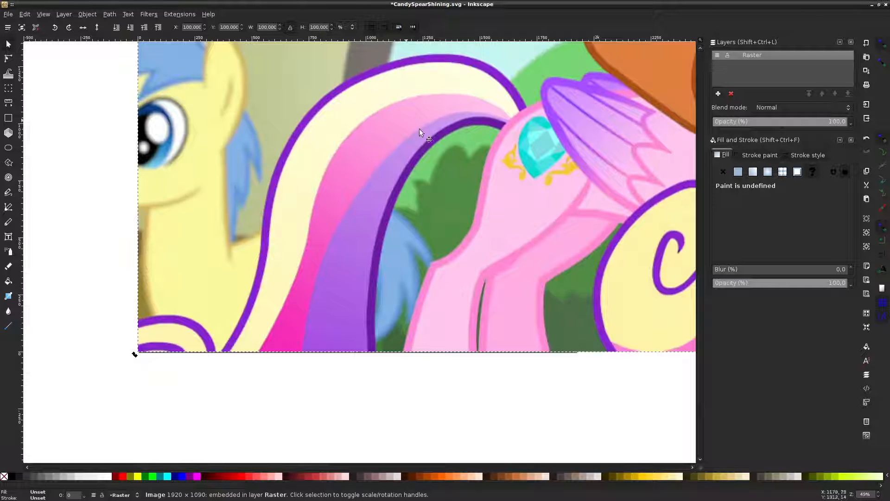
Lock the Raster layer holding the enlarged image against editing
{"action": "scroll", "coordinate": [445, 130], "scroll_direction": "down", "scroll_amount": 3}
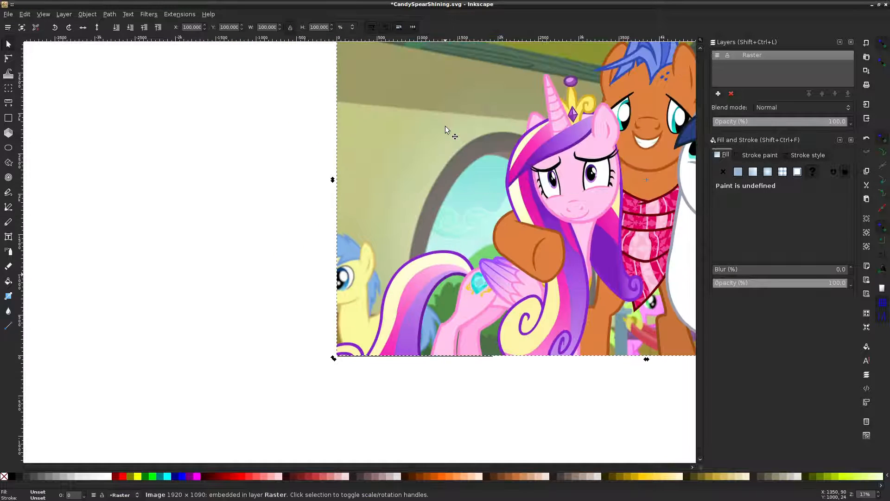
{"action": "scroll", "coordinate": [445, 126], "scroll_direction": "right", "scroll_amount": 2}
{"action": "scroll", "coordinate": [445, 126], "scroll_direction": "down", "scroll_amount": 1}
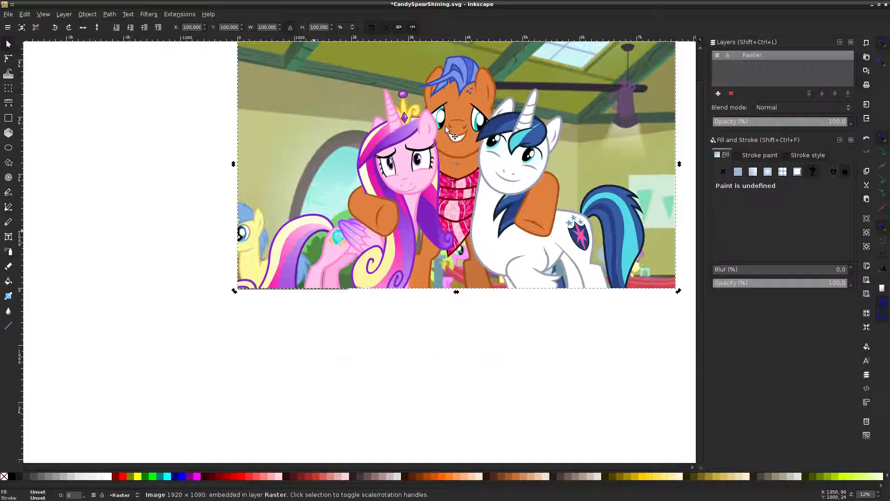
{"action": "scroll", "coordinate": [445, 126], "scroll_direction": "up", "scroll_amount": 4}
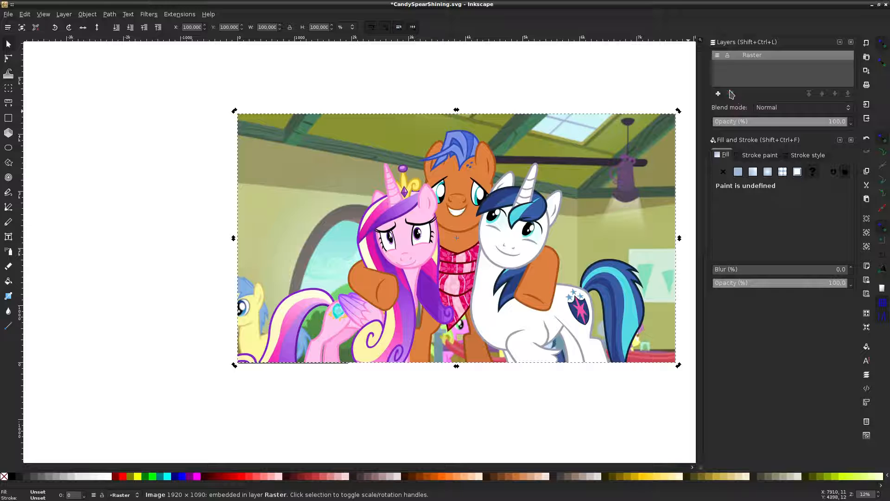
{"action": "left_click", "coordinate": [731, 63]}
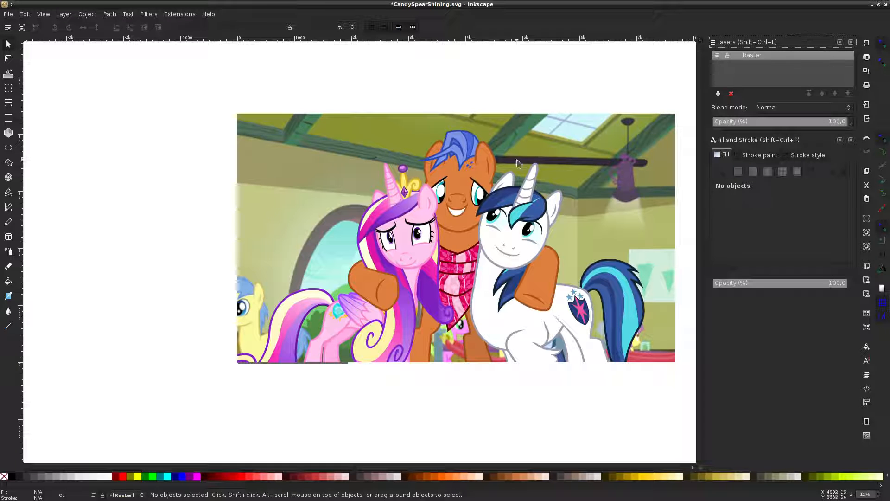
Add a new layer named "Shining" above the Raster layer
{"action": "scroll", "coordinate": [559, 199], "scroll_direction": "right", "scroll_amount": 1}
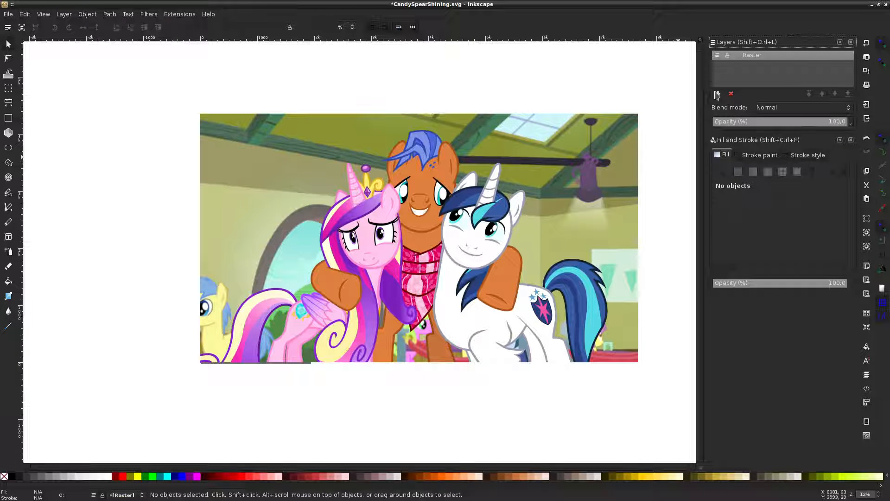
{"action": "left_click", "coordinate": [717, 93]}
{"action": "double_click", "coordinate": [443, 246]}
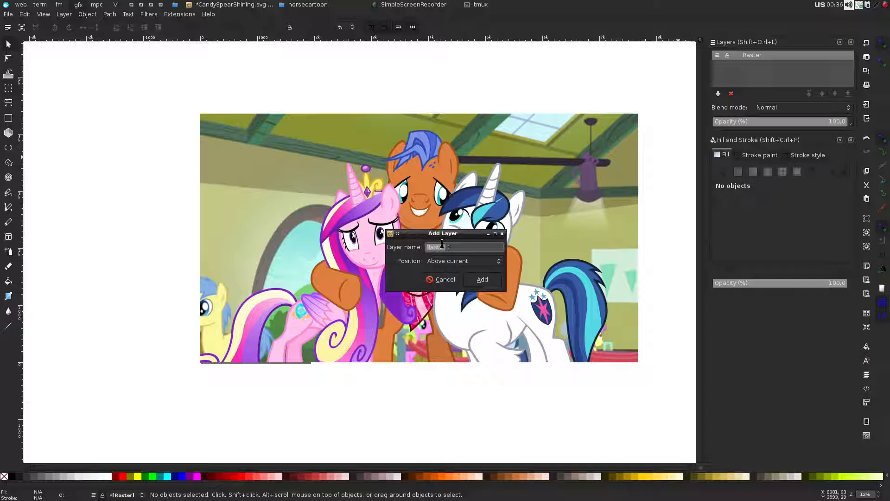
{"action": "left_click", "coordinate": [442, 244]}
{"action": "type", "text": "Shining"}
{"action": "key", "text": "Return"}
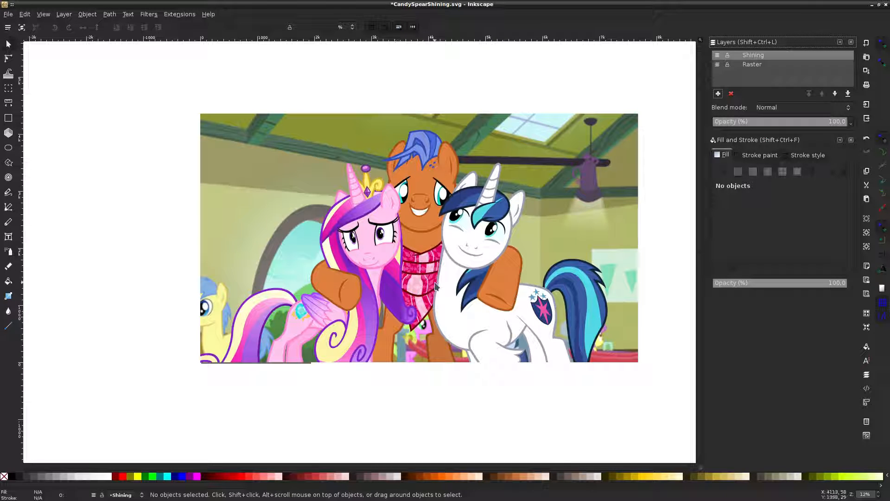
Add a layer named "S Lines" as a sublayer of the Shining layer
{"action": "scroll", "coordinate": [436, 285], "scroll_direction": "up", "scroll_amount": 3}
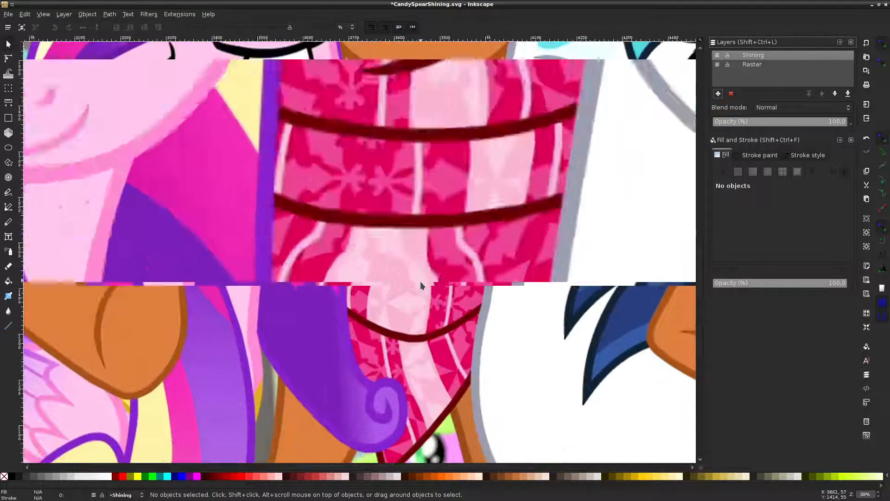
{"action": "scroll", "coordinate": [420, 281], "scroll_direction": "down", "scroll_amount": 5}
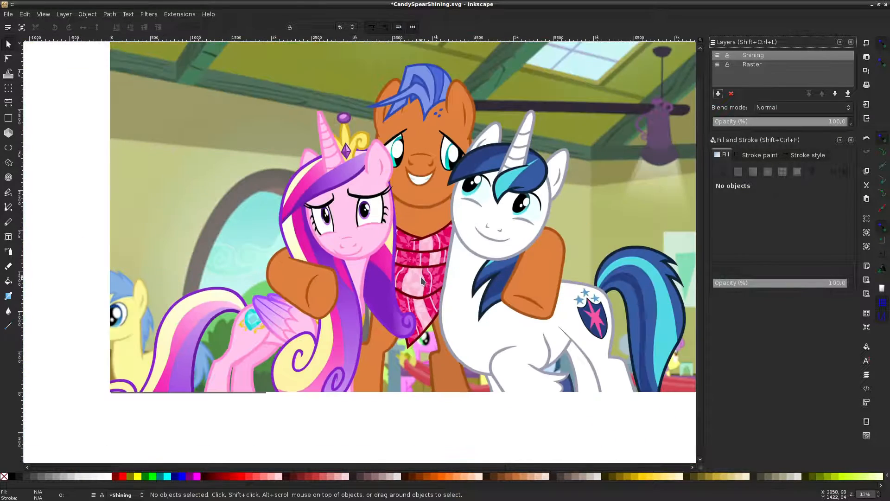
{"action": "scroll", "coordinate": [422, 278], "scroll_direction": "right", "scroll_amount": 3}
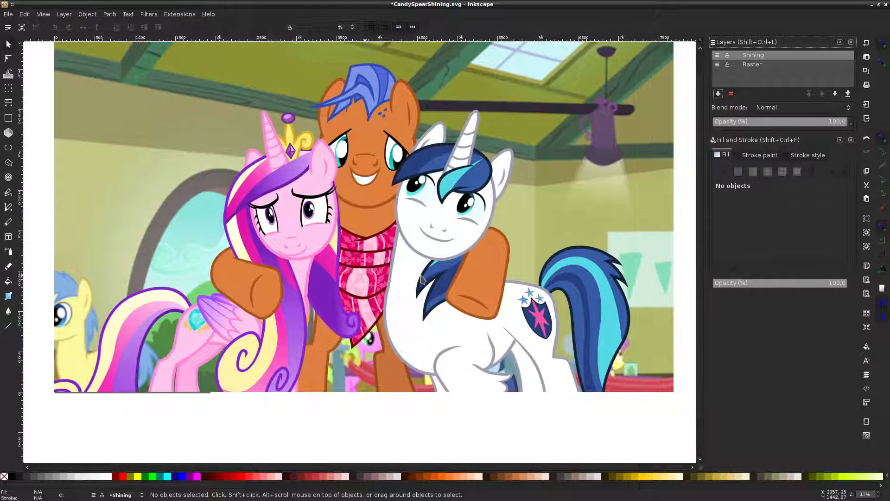
{"action": "left_click", "coordinate": [721, 95]}
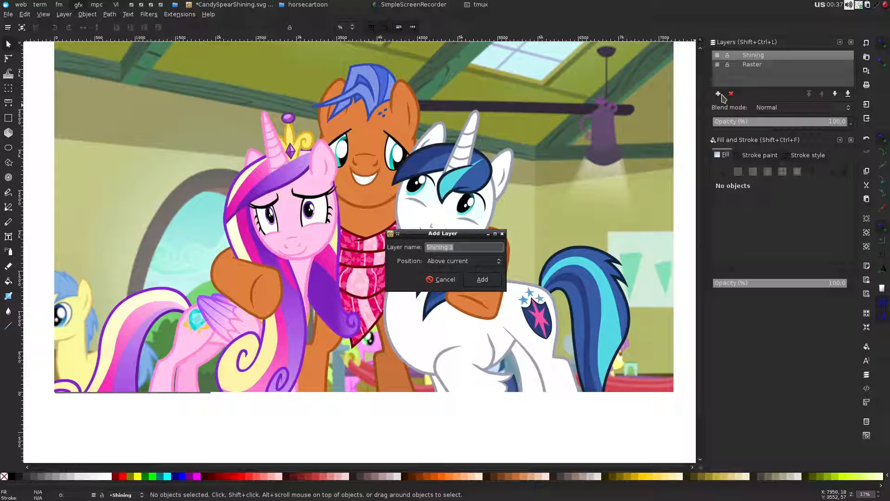
{"action": "type", "text": "S Lines"}
{"action": "left_click", "coordinate": [445, 262]}
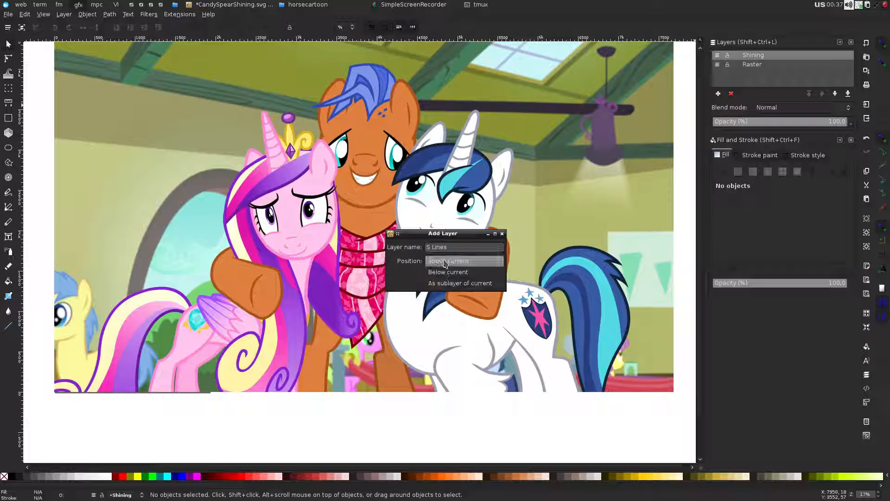
{"action": "left_click", "coordinate": [442, 283]}
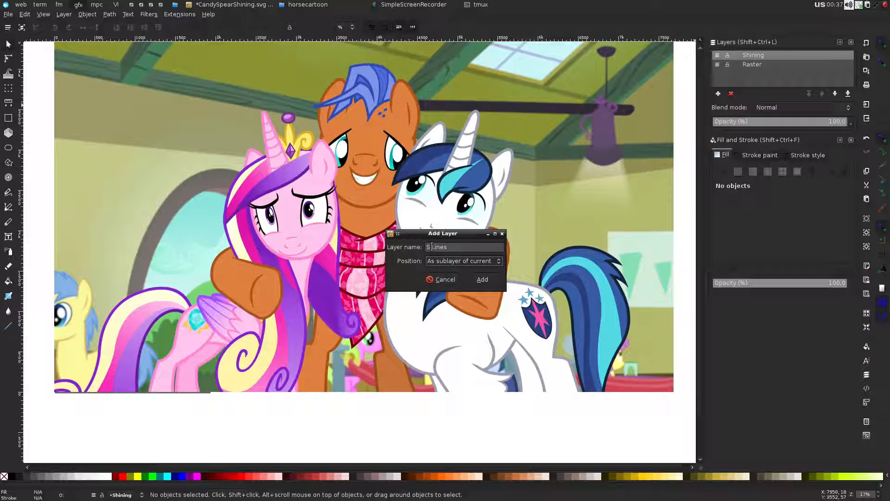
{"action": "left_click", "coordinate": [481, 279]}
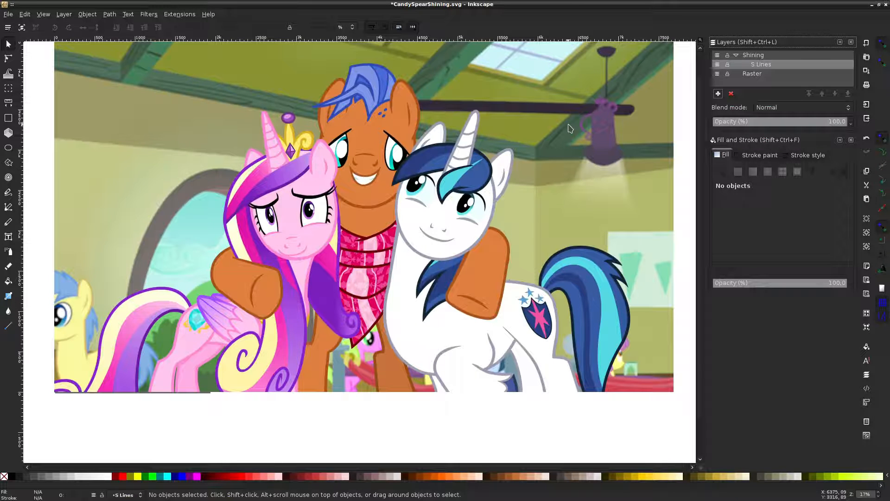
{"action": "scroll", "coordinate": [570, 130], "scroll_direction": "up", "scroll_amount": 4}
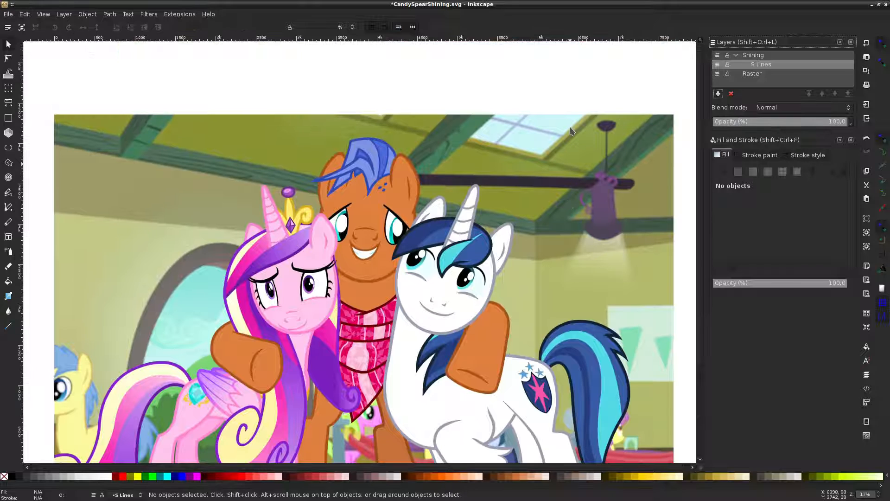
{"action": "scroll", "coordinate": [572, 132], "scroll_direction": "down", "scroll_amount": 4}
{"action": "scroll", "coordinate": [579, 129], "scroll_direction": "up", "scroll_amount": 4}
{"action": "scroll", "coordinate": [620, 78], "scroll_direction": "down", "scroll_amount": 3}
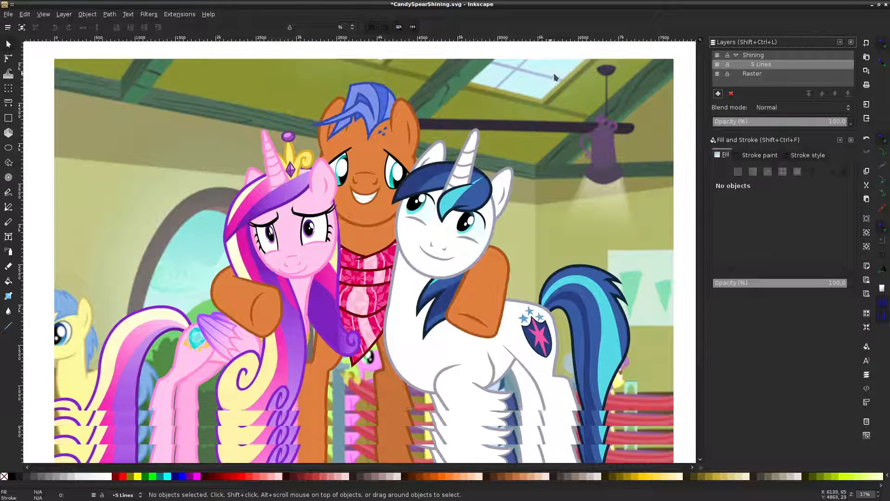
Draw a three-node Pen path along the white pony's neck and chest, from the jawline to the top of the front leg
{"action": "left_click", "coordinate": [10, 207]}
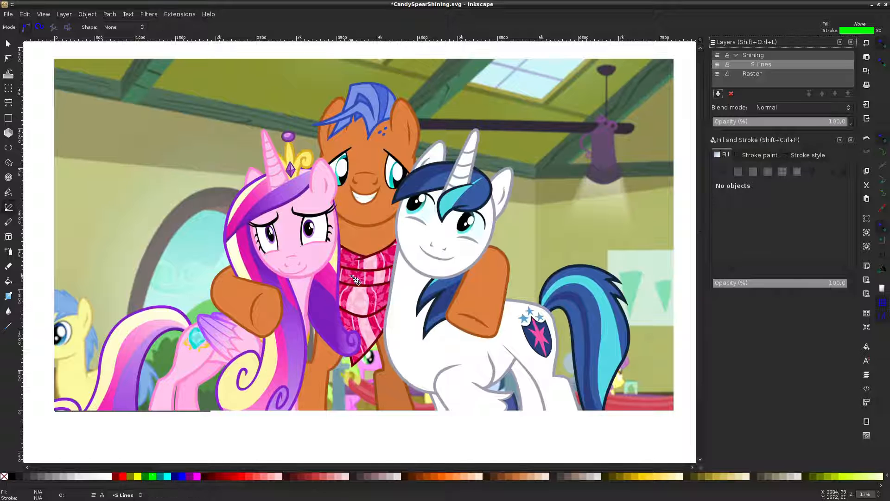
{"action": "scroll", "coordinate": [357, 273], "scroll_direction": "down", "scroll_amount": 2}
{"action": "scroll", "coordinate": [362, 256], "scroll_direction": "right", "scroll_amount": 5}
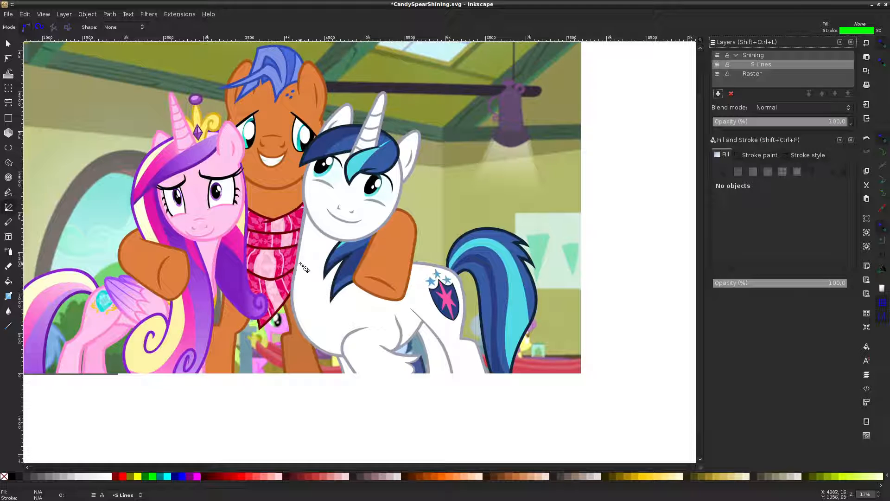
{"action": "scroll", "coordinate": [300, 265], "scroll_direction": "up", "scroll_amount": 1}
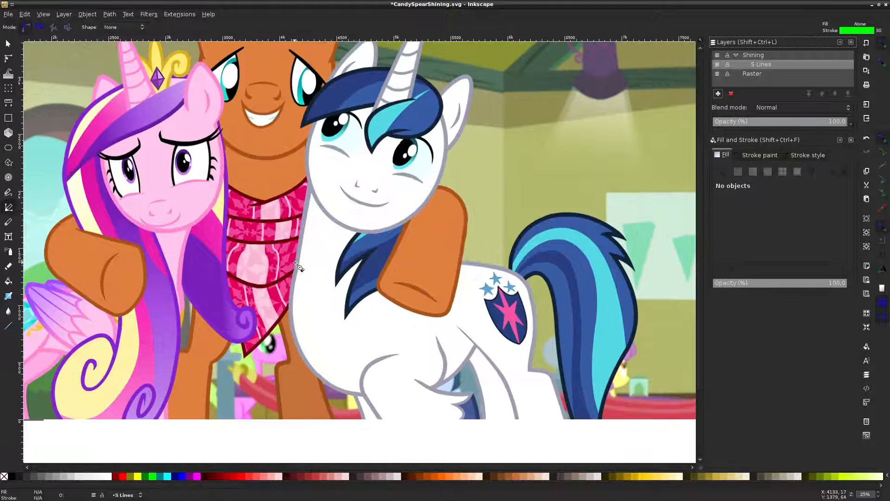
{"action": "scroll", "coordinate": [296, 265], "scroll_direction": "up", "scroll_amount": 1}
{"action": "scroll", "coordinate": [320, 165], "scroll_direction": "down", "scroll_amount": 2}
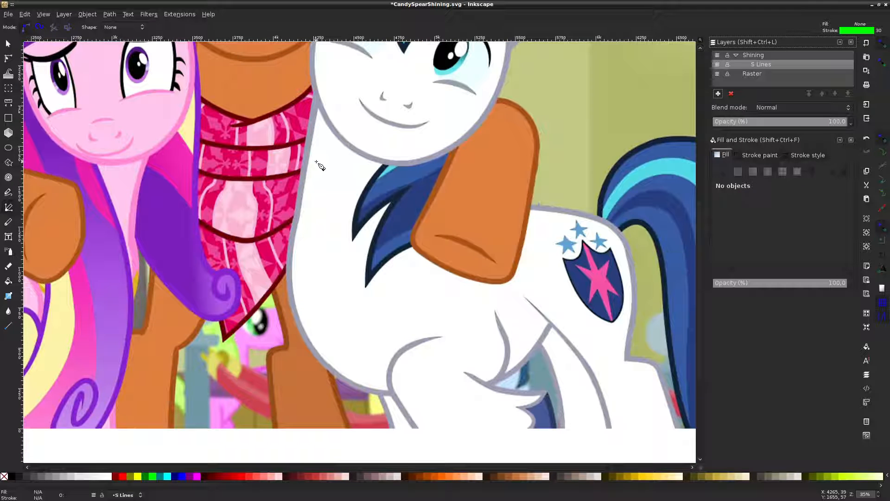
{"action": "left_click", "coordinate": [317, 97]}
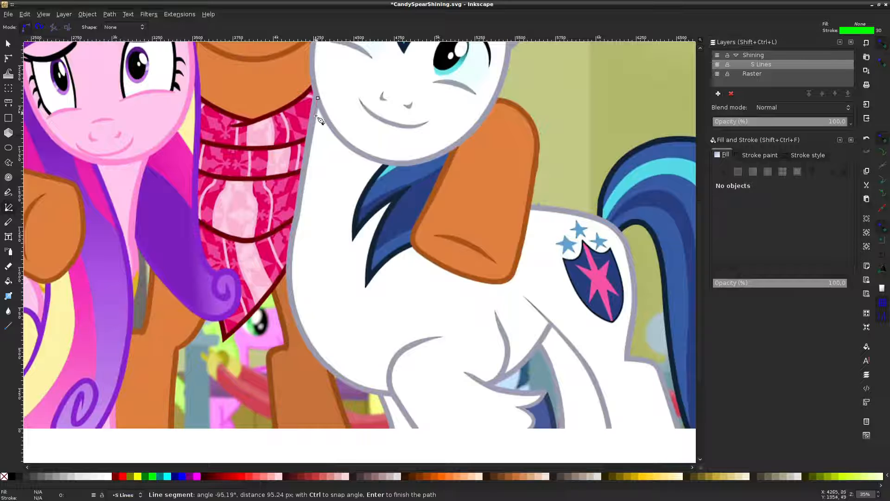
{"action": "left_click", "coordinate": [315, 352]}
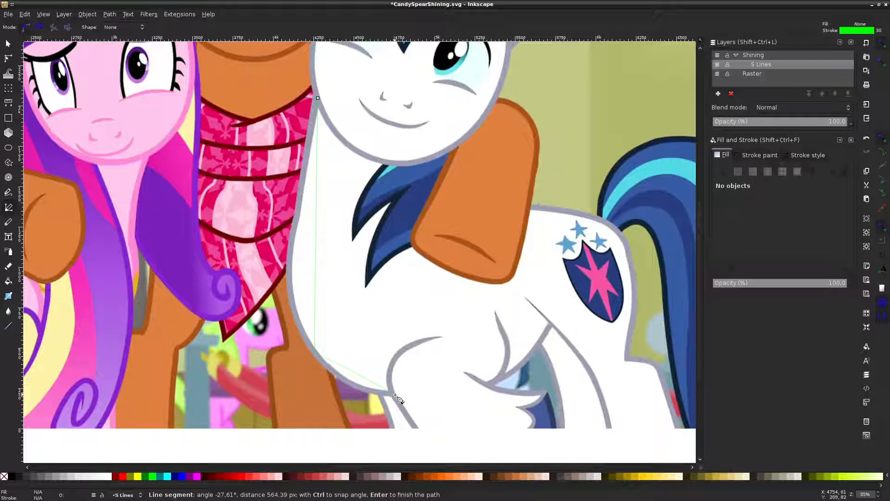
{"action": "double_click", "coordinate": [395, 394]}
Make the path's middle node smooth and bend both segments to follow the pony's neck and chest outline
{"action": "left_click", "coordinate": [7, 59]}
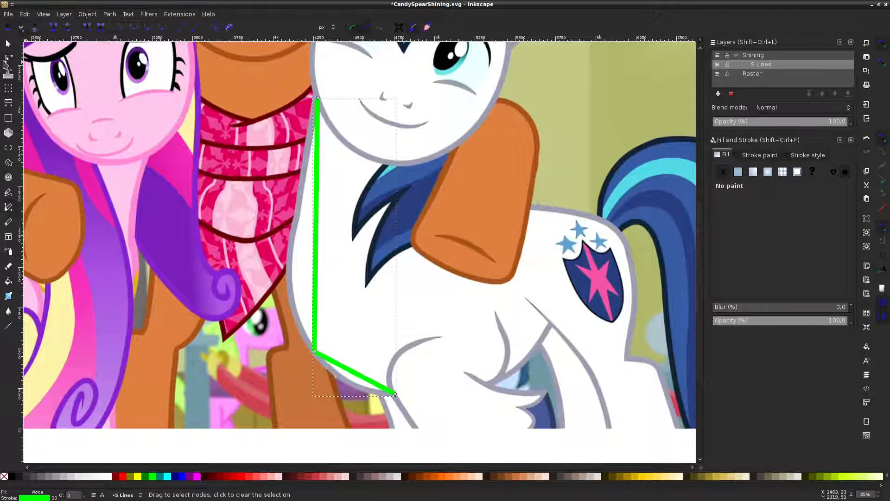
{"action": "left_click", "coordinate": [314, 352]}
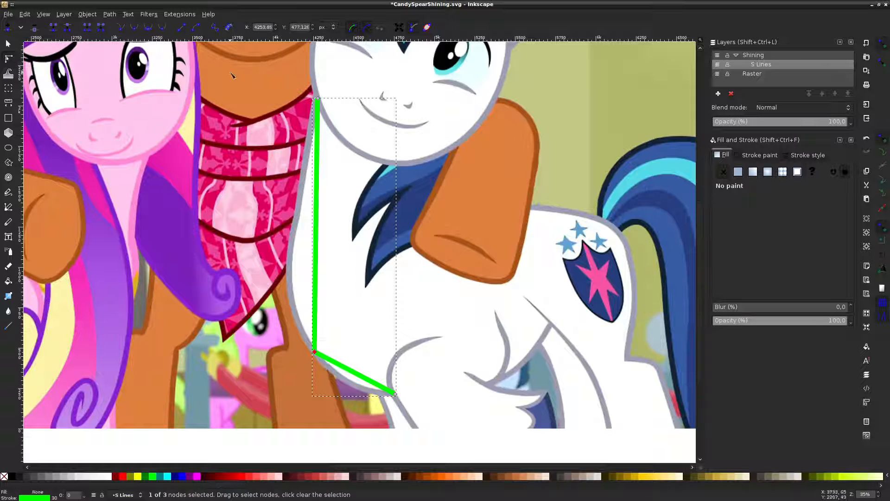
{"action": "left_click", "coordinate": [134, 27]}
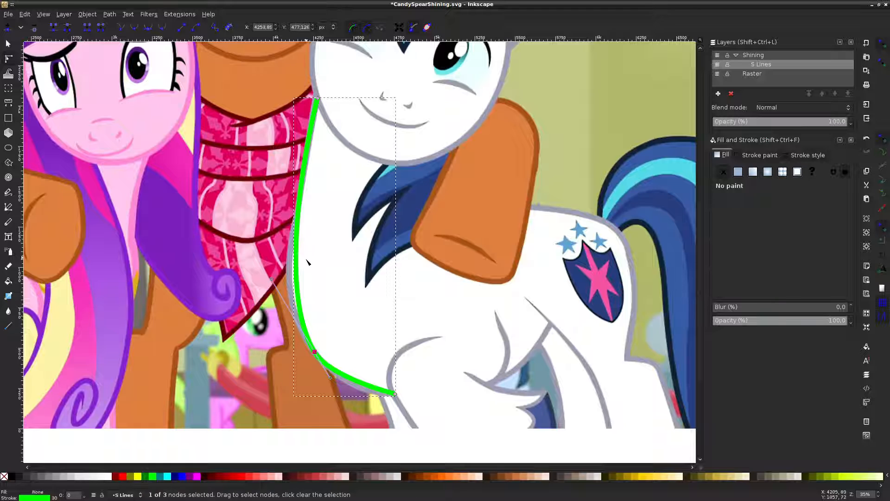
{"action": "left_click_drag", "start_coordinate": [300, 299], "coordinate": [292, 298]}
{"action": "left_click_drag", "start_coordinate": [361, 391], "coordinate": [362, 387]}
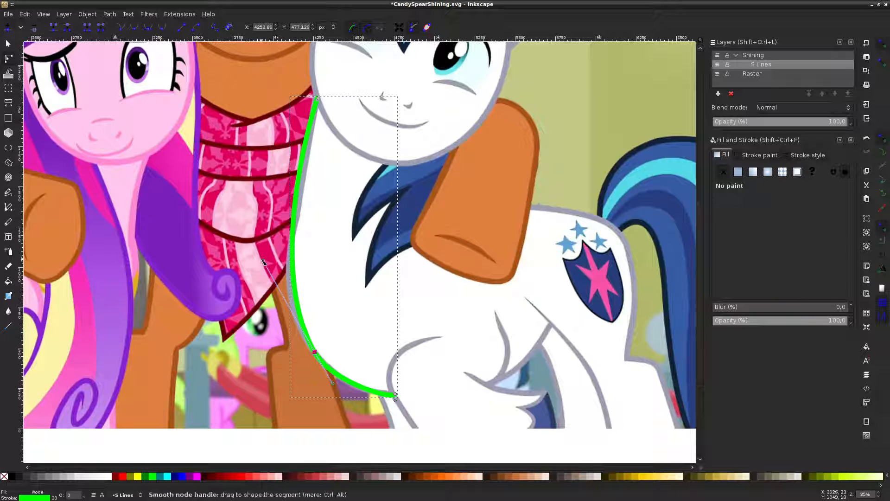
Add a node where the neck meets the chest, then refit the upper segment and its end node to the neck outline
{"action": "left_click_drag", "start_coordinate": [263, 262], "coordinate": [255, 254]}
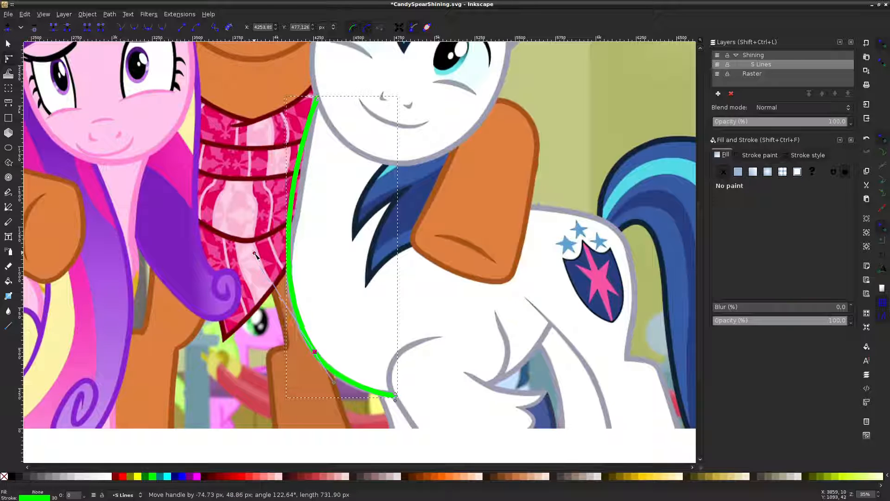
{"action": "double_click", "coordinate": [290, 272]}
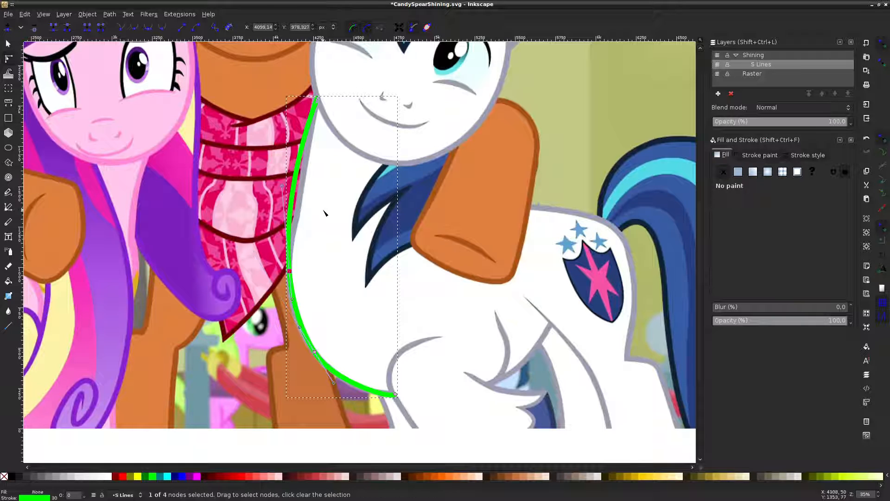
{"action": "mouse_move", "coordinate": [298, 199]}
{"action": "left_mouse_down"}
{"action": "mouse_move", "coordinate": [308, 199]}
{"action": "mouse_move", "coordinate": [299, 195]}
{"action": "left_mouse_up"}
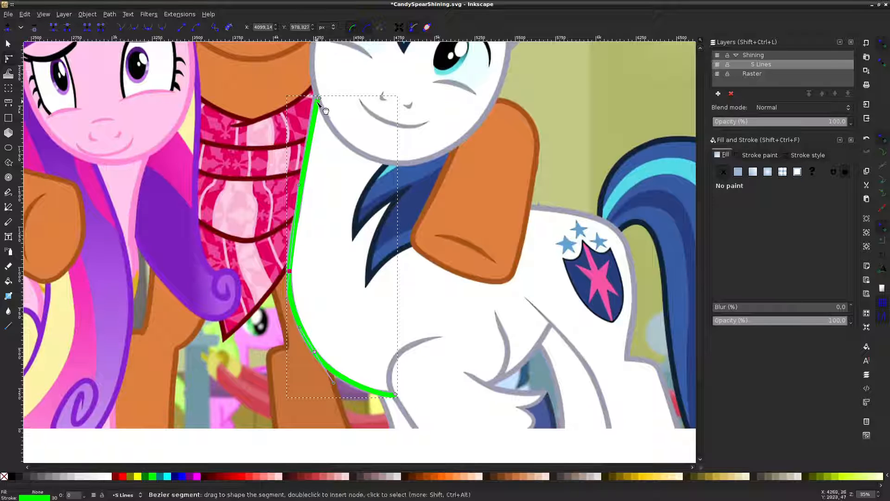
{"action": "left_click_drag", "start_coordinate": [319, 99], "coordinate": [317, 98]}
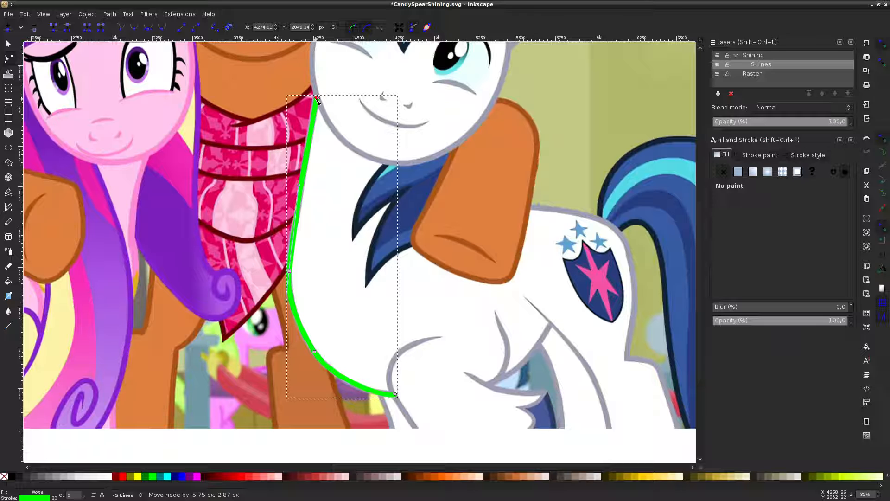
{"action": "left_click", "coordinate": [201, 183]}
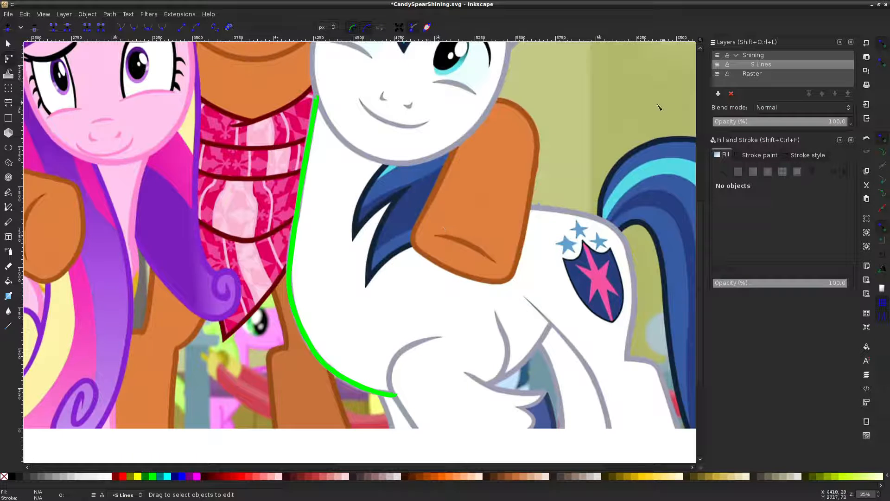
Set the Shining layer's opacity to 50%
{"action": "left_click", "coordinate": [765, 56]}
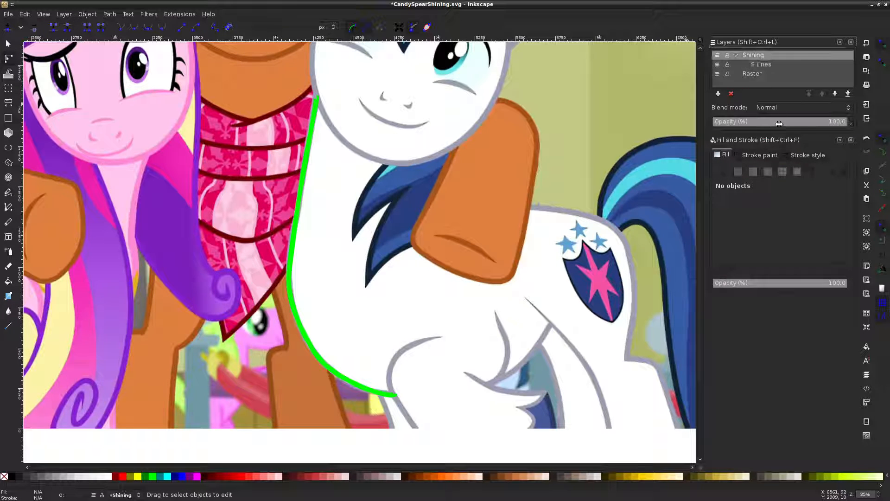
{"action": "mouse_move", "coordinate": [784, 123]}
{"action": "left_mouse_down"}
{"action": "mouse_move", "coordinate": [718, 123]}
{"action": "mouse_move", "coordinate": [781, 137]}
{"action": "left_mouse_up"}
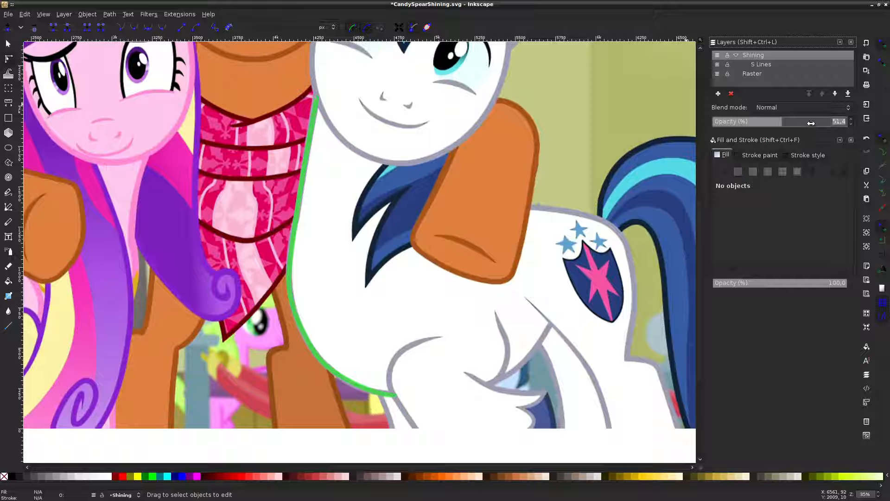
{"action": "type", "text": "50"}
{"action": "key", "text": "Return"}
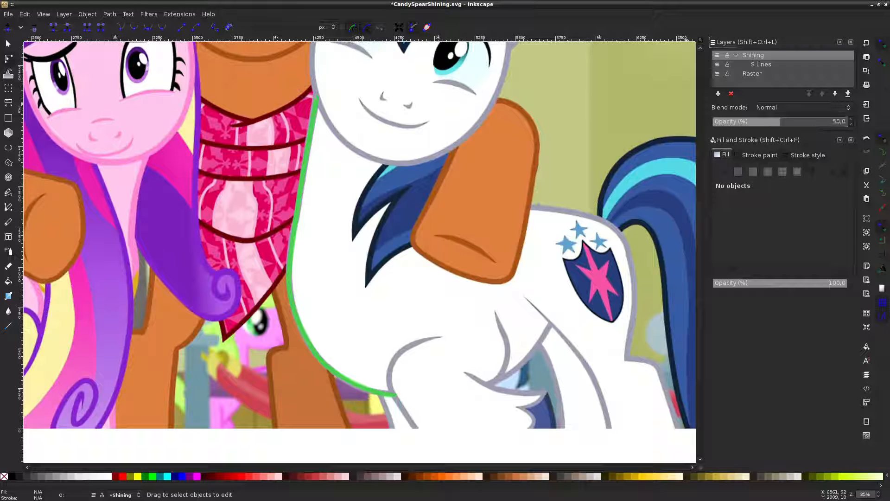
Move the chest line's lower end node slightly up so it meets the outline at the top of the front leg
{"action": "left_click", "coordinate": [335, 372]}
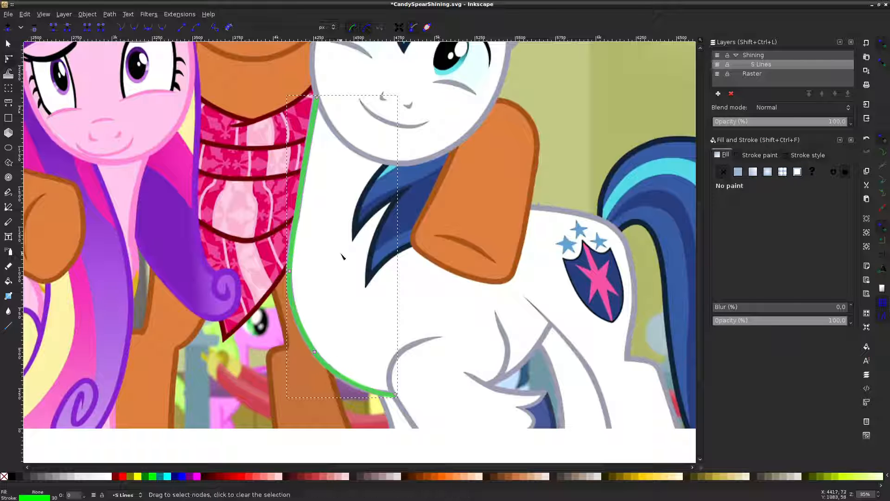
{"action": "scroll", "coordinate": [331, 217], "scroll_direction": "up", "scroll_amount": 5}
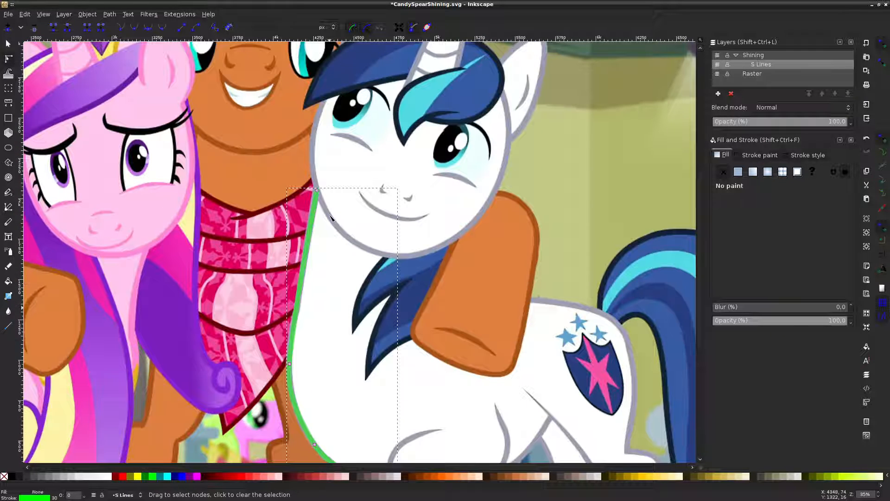
{"action": "scroll", "coordinate": [331, 216], "scroll_direction": "down", "scroll_amount": 6}
{"action": "scroll", "coordinate": [331, 217], "scroll_direction": "up", "scroll_amount": 2}
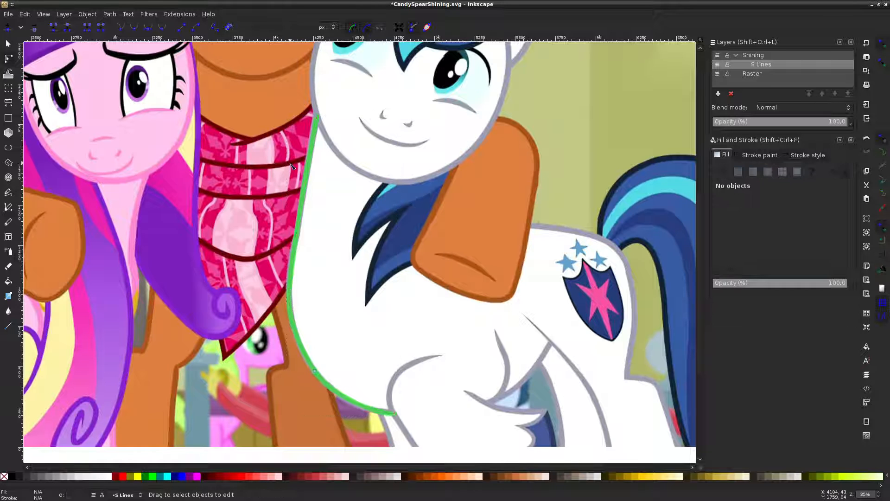
{"action": "left_click", "coordinate": [356, 373]}
{"action": "scroll", "coordinate": [357, 372], "scroll_direction": "down", "scroll_amount": 3}
{"action": "scroll", "coordinate": [394, 352], "scroll_direction": "up", "scroll_amount": 3, "text": "ctrl"}
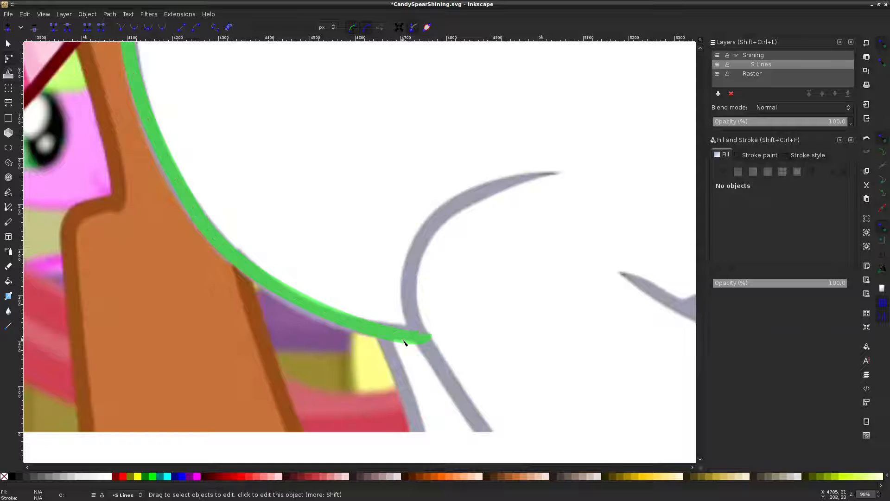
{"action": "left_click", "coordinate": [403, 341]}
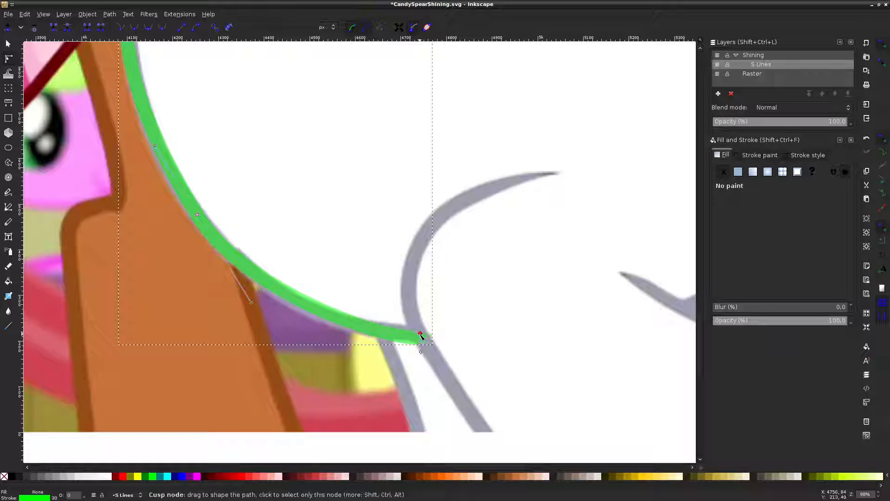
{"action": "left_click_drag", "start_coordinate": [421, 336], "coordinate": [421, 332]}
{"action": "scroll", "coordinate": [332, 252], "scroll_direction": "down", "scroll_amount": 3, "text": "ctrl"}
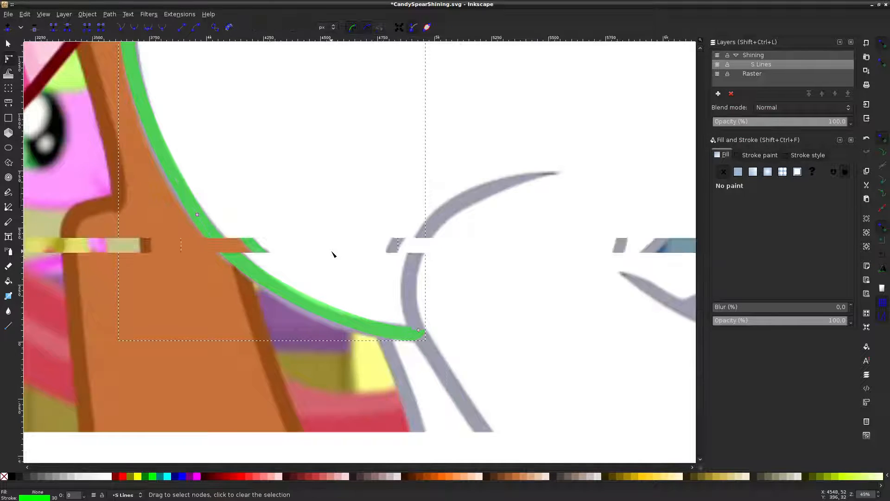
Check how closely the traced neck and chest line follows the reference outline, including its lower end at the front leg
{"action": "scroll", "coordinate": [332, 252], "scroll_direction": "up", "scroll_amount": 5}
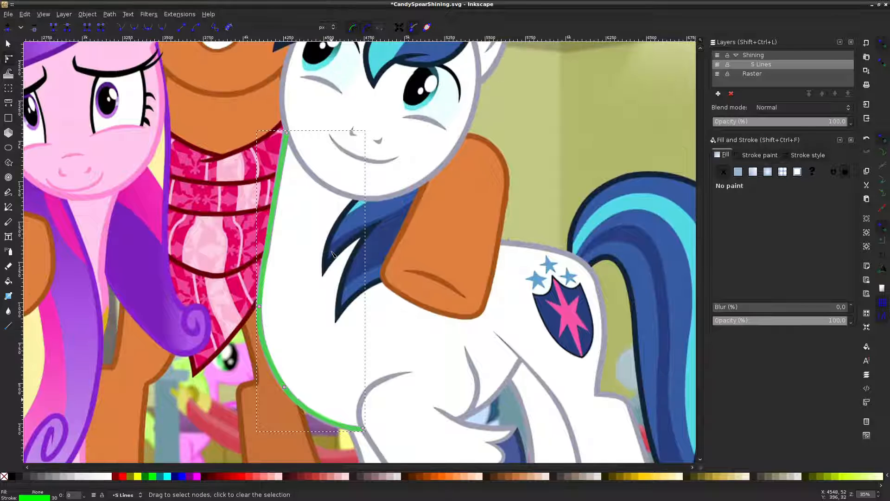
{"action": "left_click", "coordinate": [272, 219]}
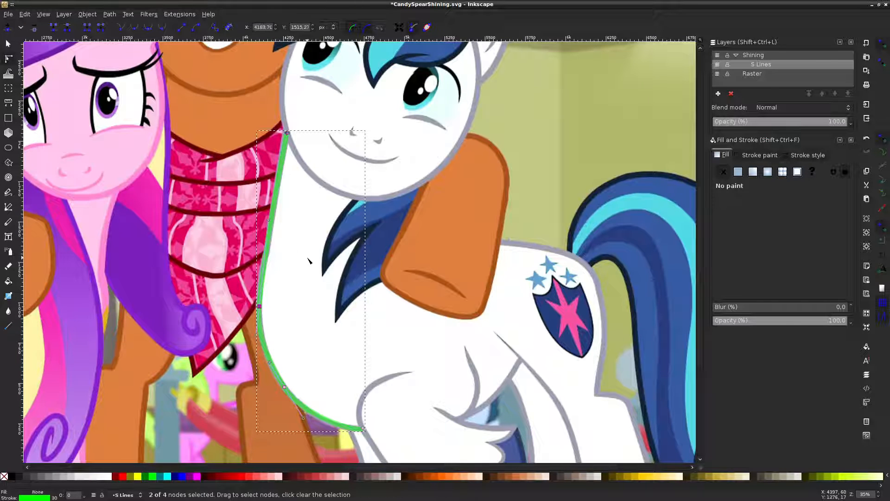
{"action": "key", "text": "Escape"}
{"action": "scroll", "coordinate": [312, 264], "scroll_direction": "down", "scroll_amount": 1}
{"action": "key", "text": "Escape"}
{"action": "scroll", "coordinate": [377, 367], "scroll_direction": "down", "scroll_amount": 4}
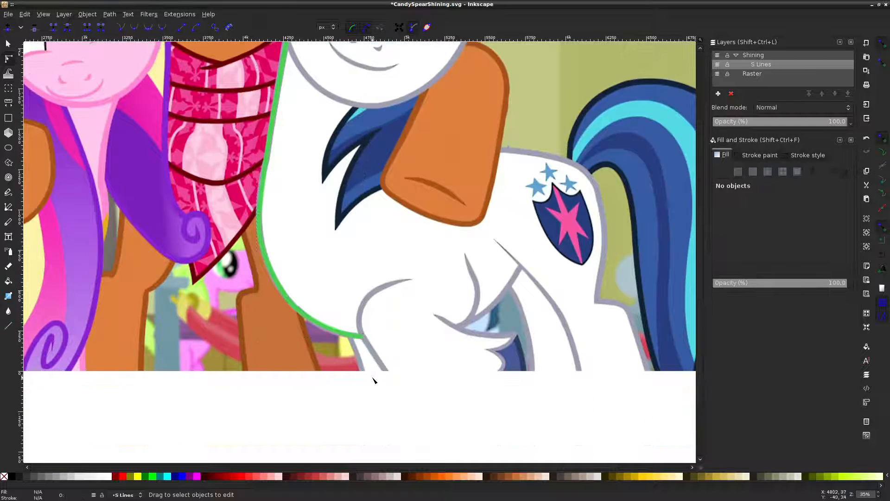
{"action": "scroll", "coordinate": [353, 331], "scroll_direction": "up", "scroll_amount": 4}
{"action": "left_click", "coordinate": [368, 357]}
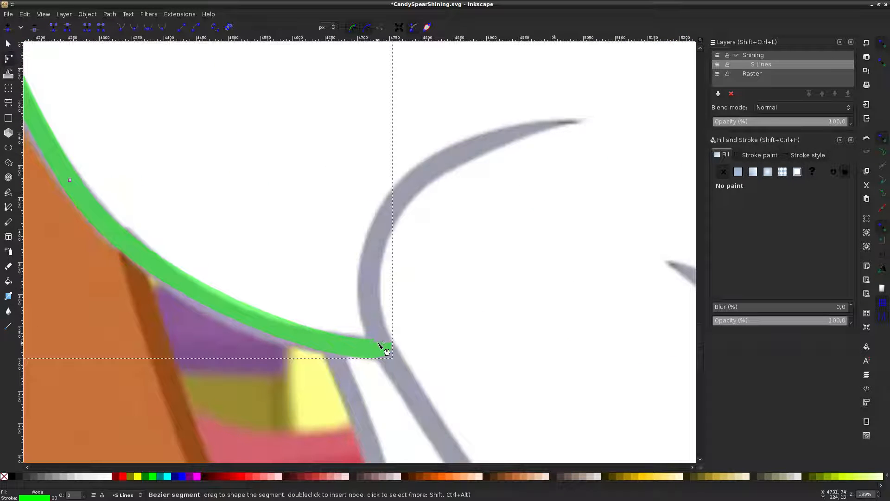
{"action": "key", "text": "Escape"}
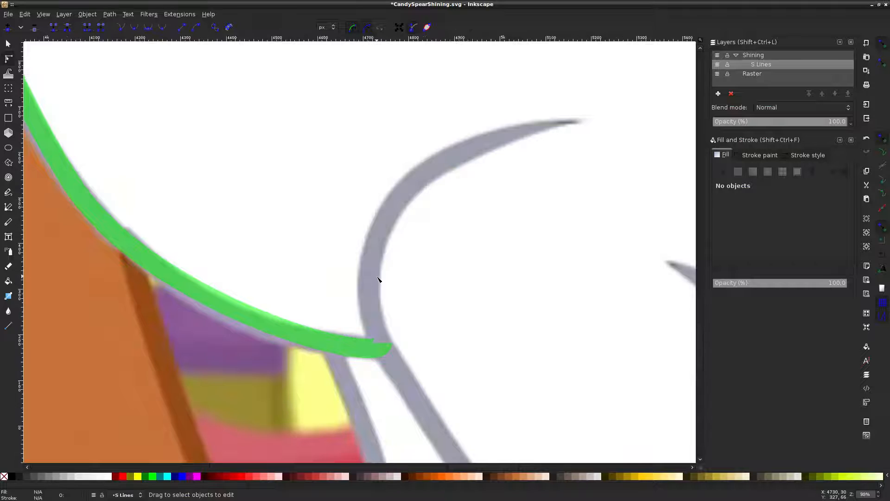
{"action": "scroll", "coordinate": [378, 278], "scroll_direction": "down", "scroll_amount": 4}
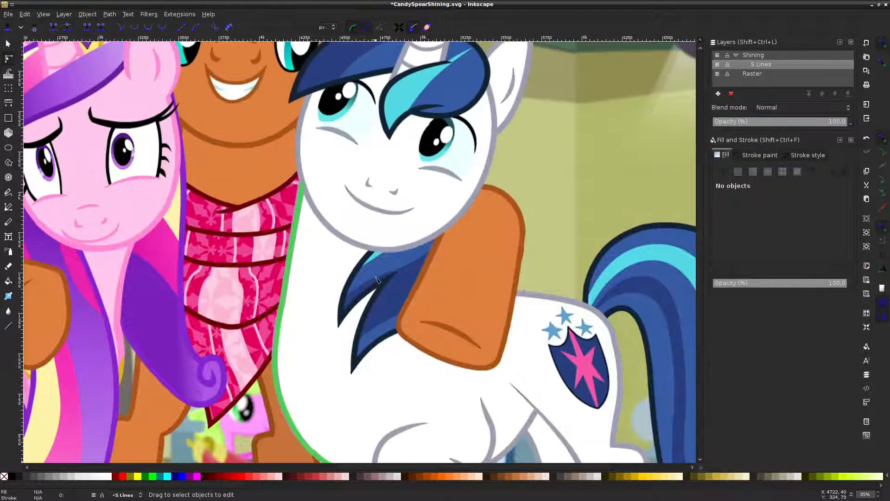
Draw a line from the chest line's lower part down the front edge of the far front leg, past the image's lower edge, and curve it to the outline
{"action": "scroll", "coordinate": [377, 278], "scroll_direction": "down", "scroll_amount": 2}
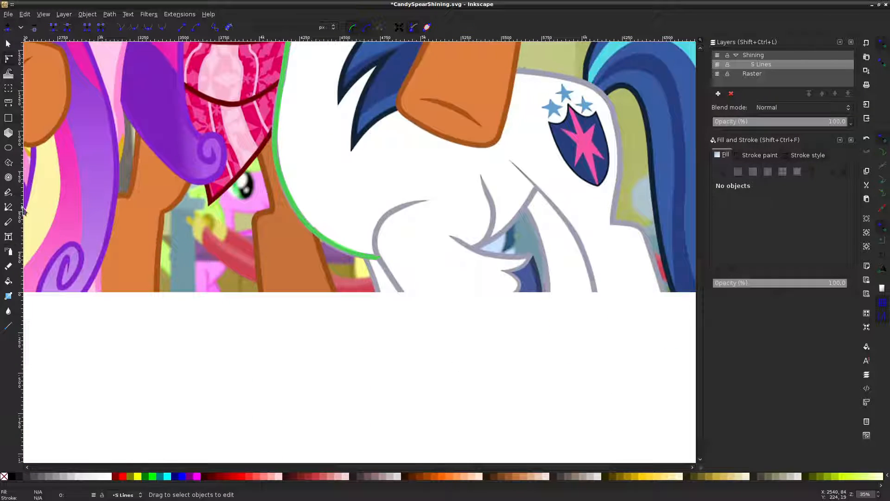
{"action": "left_click", "coordinate": [9, 207]}
{"action": "scroll", "coordinate": [377, 272], "scroll_direction": "up", "scroll_amount": 2}
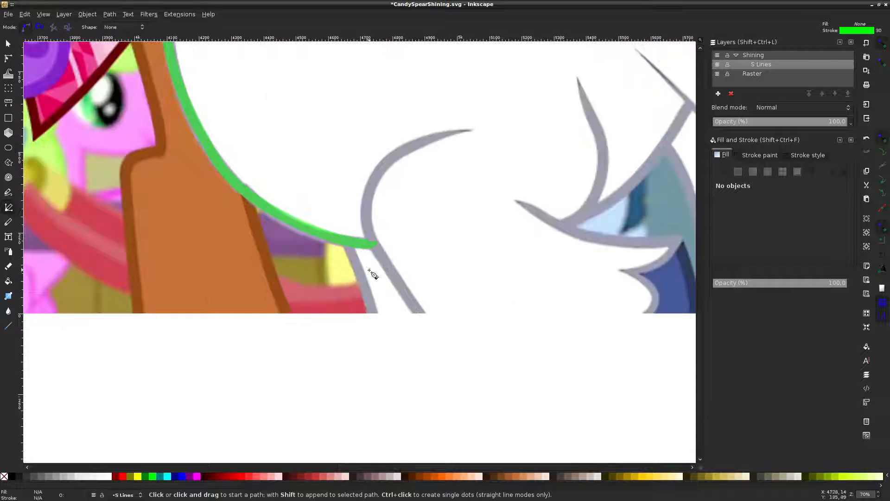
{"action": "left_click", "coordinate": [344, 239]}
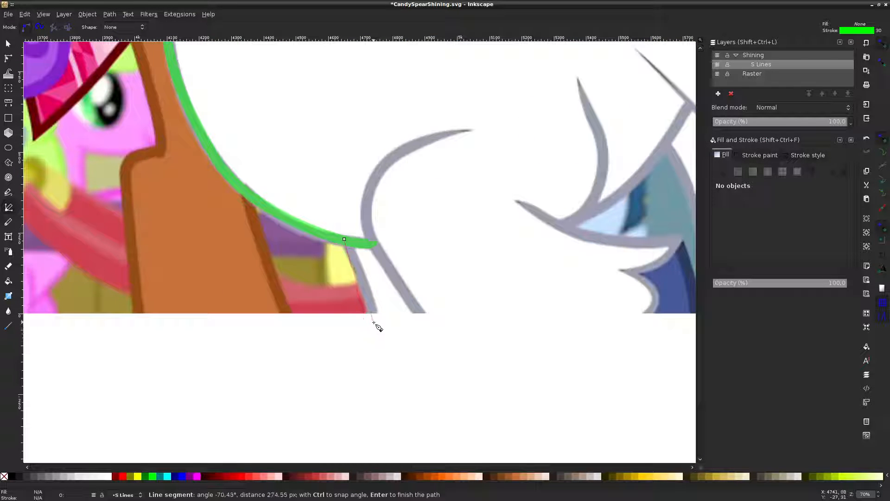
{"action": "double_click", "coordinate": [373, 322]}
{"action": "left_click", "coordinate": [9, 59]}
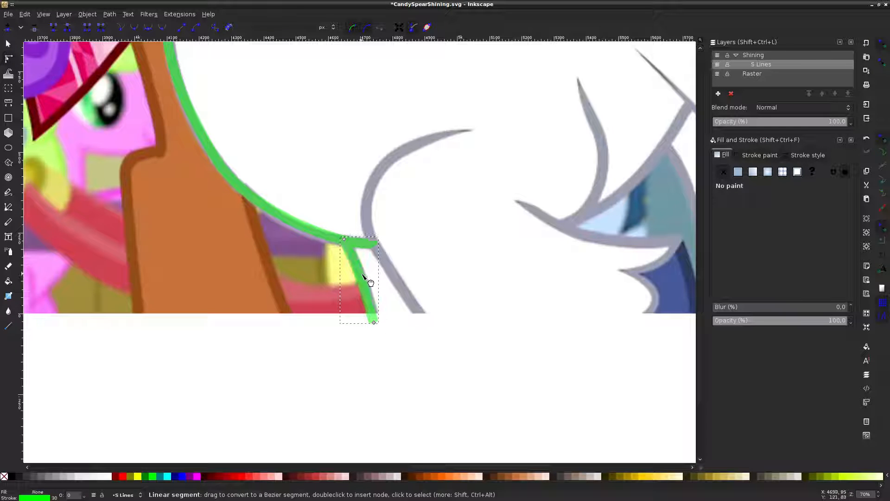
{"action": "left_click", "coordinate": [816, 155]}
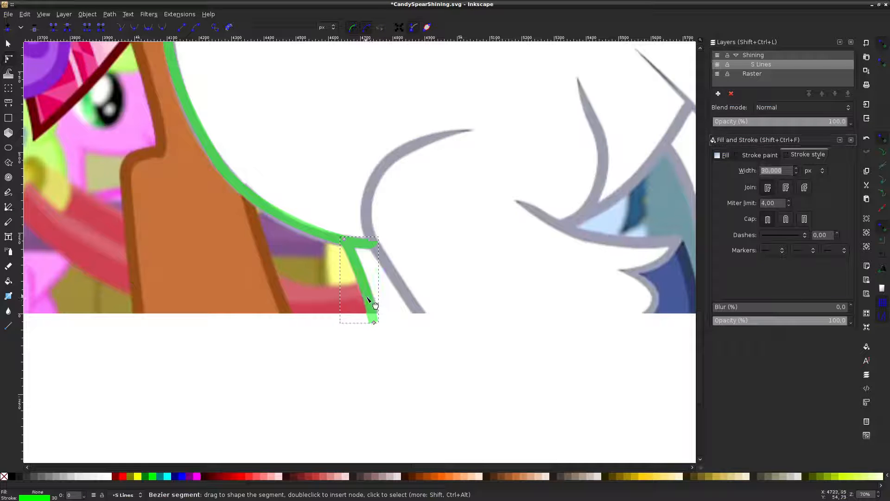
{"action": "left_click", "coordinate": [394, 371]}
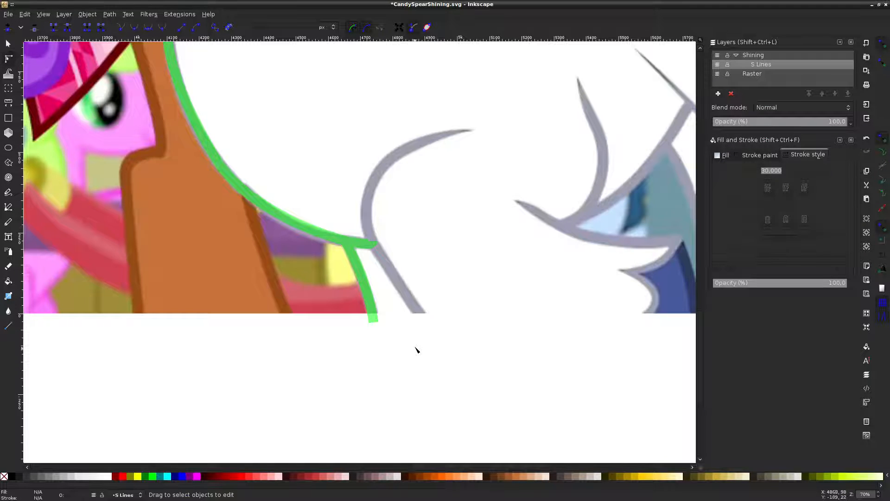
Draw a straight path from the tip of the shoulder line to the bottom of the near front leg's outline, ending just past the image's lower edge
{"action": "scroll", "coordinate": [415, 349], "scroll_direction": "down", "scroll_amount": 2}
{"action": "scroll", "coordinate": [441, 338], "scroll_direction": "right", "scroll_amount": 3}
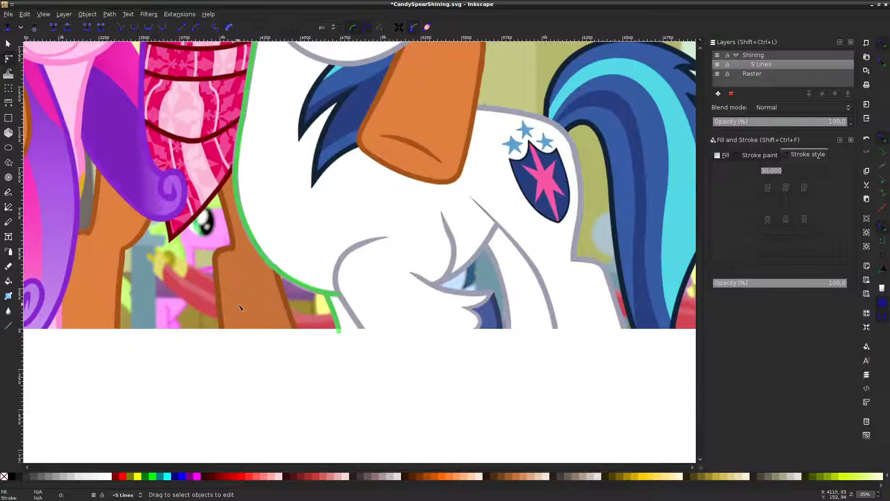
{"action": "left_click", "coordinate": [9, 207]}
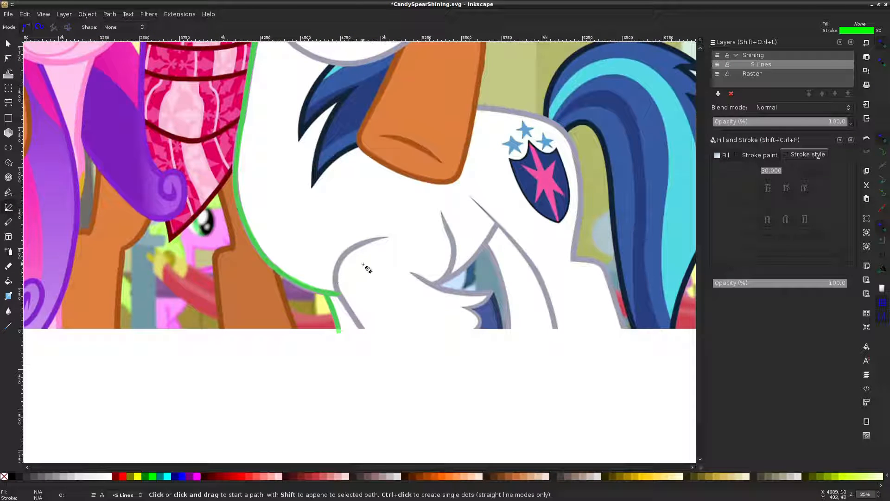
{"action": "left_click", "coordinate": [387, 238]}
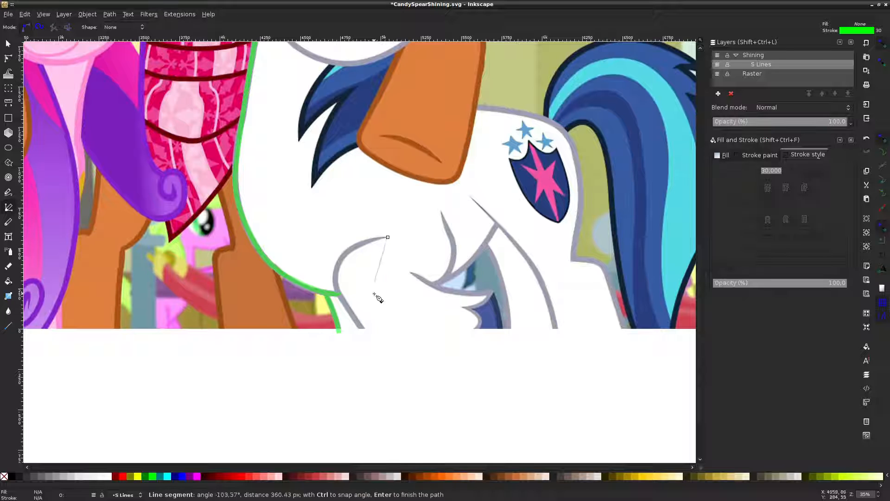
{"action": "double_click", "coordinate": [362, 332]}
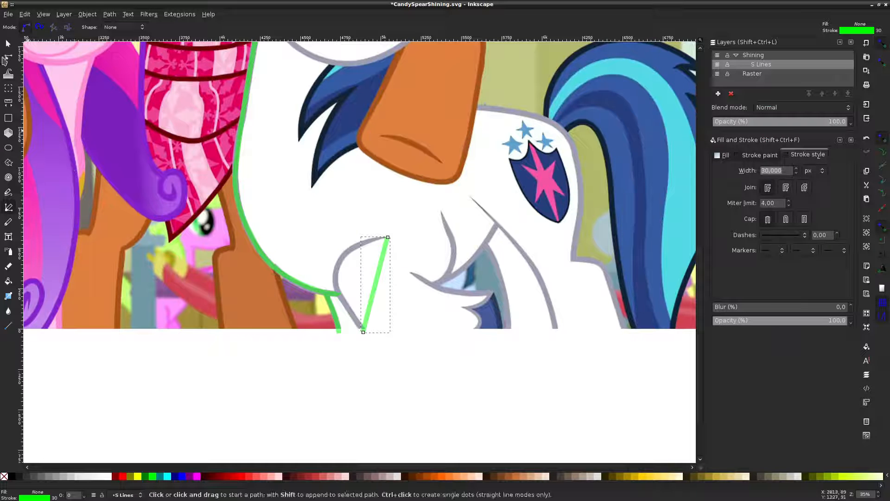
Bend the new path around the shoulder and down the near front leg, adding a middle node on the shoulder curve and adjusting its lower handle to the outline
{"action": "left_click", "coordinate": [7, 59]}
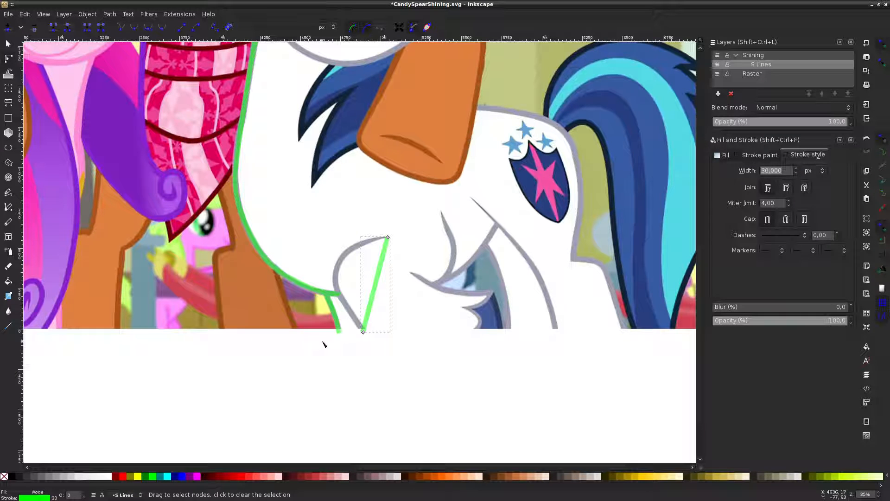
{"action": "scroll", "coordinate": [359, 337], "scroll_direction": "up", "scroll_amount": 1}
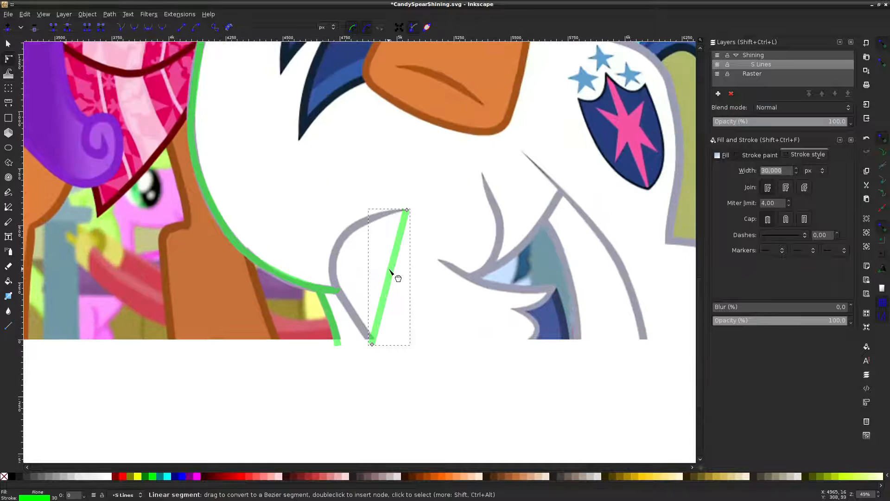
{"action": "left_click_drag", "start_coordinate": [389, 270], "coordinate": [332, 257]}
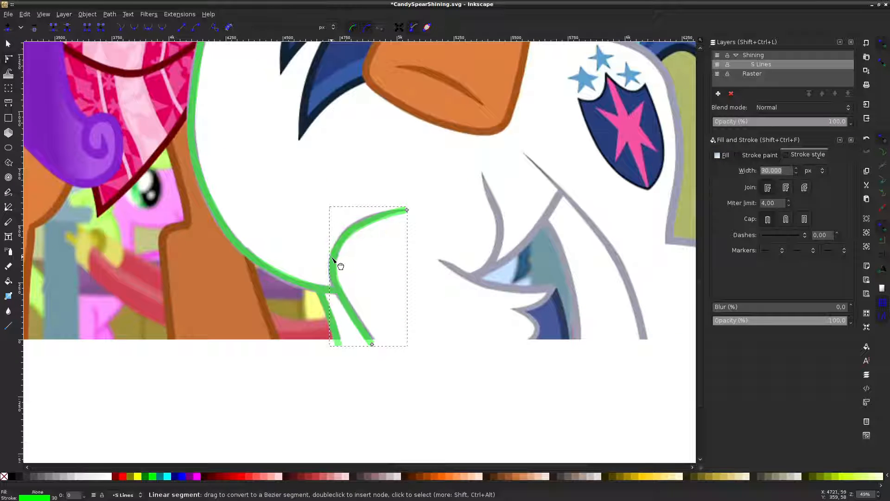
{"action": "scroll", "coordinate": [363, 230], "scroll_direction": "up", "scroll_amount": 1}
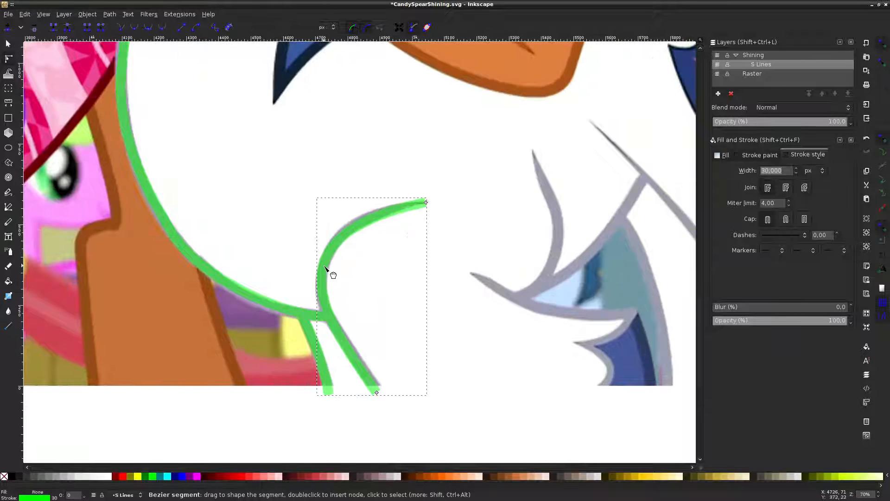
{"action": "left_click", "coordinate": [324, 267]}
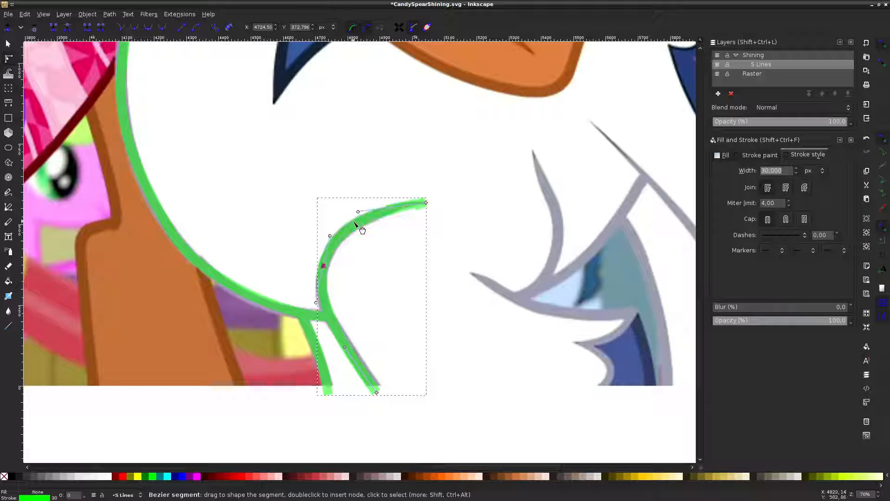
{"action": "left_click", "coordinate": [377, 393]}
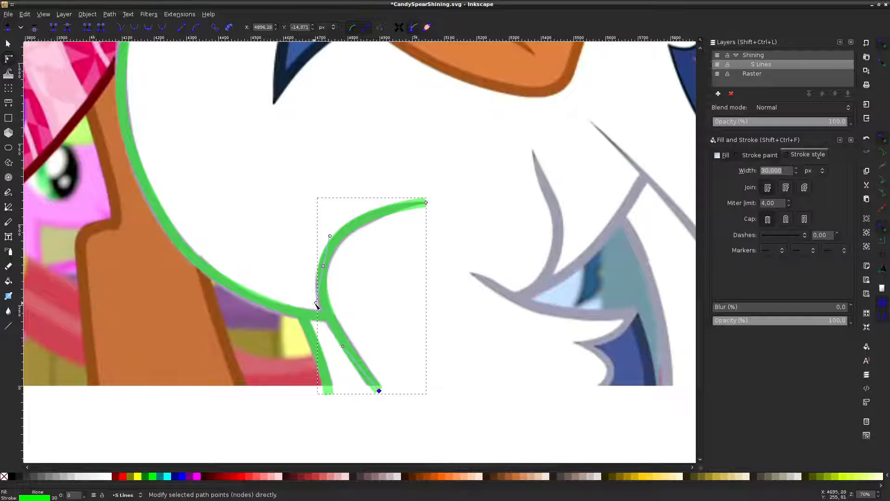
{"action": "left_click_drag", "start_coordinate": [316, 303], "coordinate": [314, 305]}
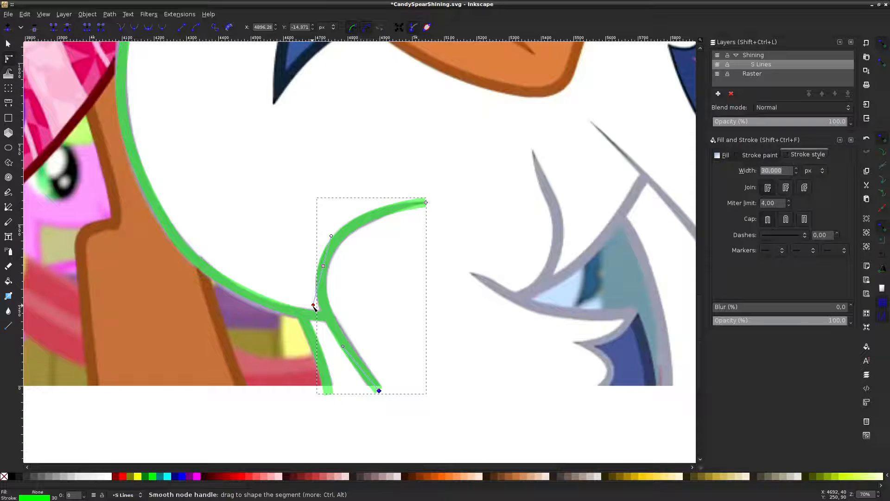
{"action": "left_click", "coordinate": [354, 324]}
{"action": "left_click", "coordinate": [355, 325]}
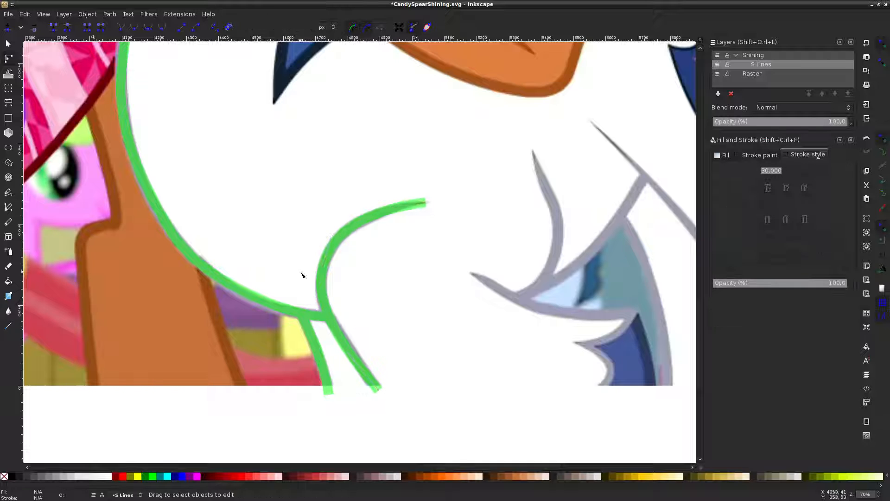
Refine the lower segment of the shoulder line and nudge its bottom end node so it stays centred on the leg outline
{"action": "left_click", "coordinate": [321, 282]}
{"action": "left_click_drag", "start_coordinate": [312, 260], "coordinate": [344, 283]}
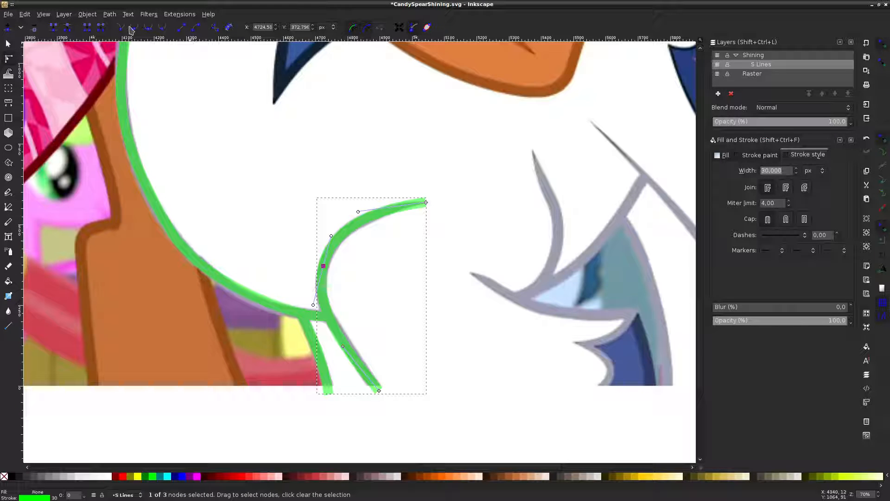
{"action": "left_click", "coordinate": [194, 127]}
{"action": "left_click", "coordinate": [271, 150]}
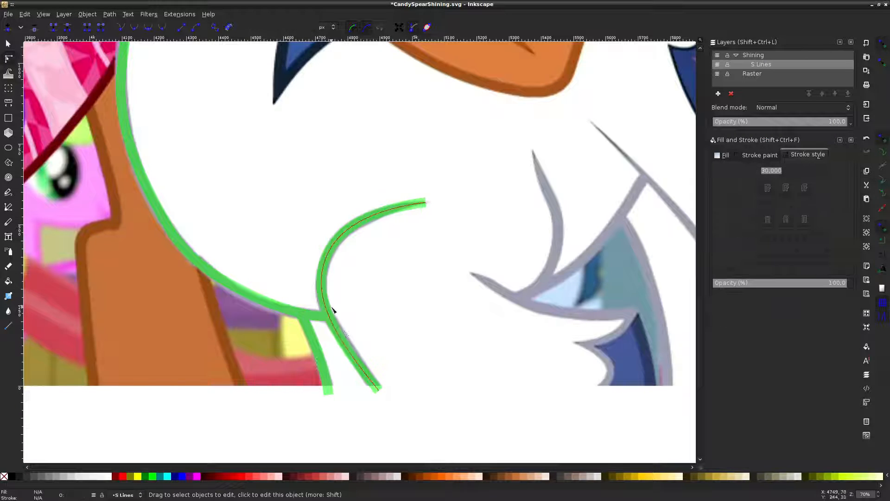
{"action": "left_click", "coordinate": [348, 348]}
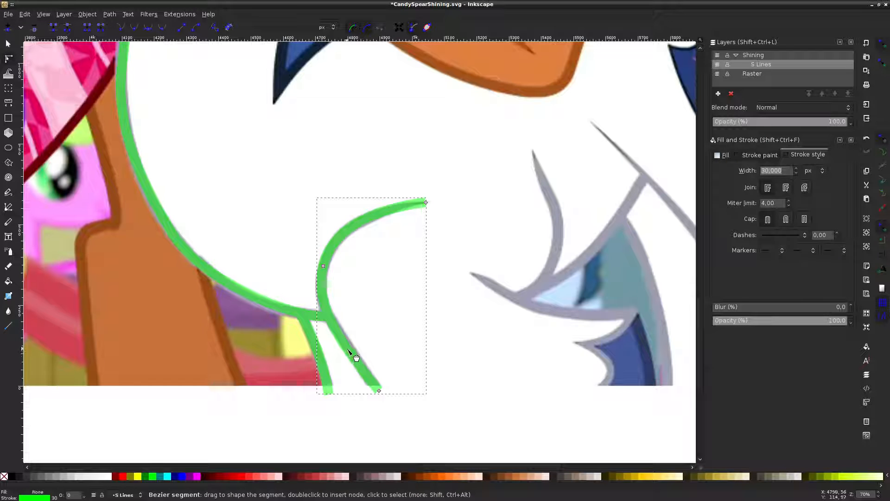
{"action": "left_click", "coordinate": [387, 412]}
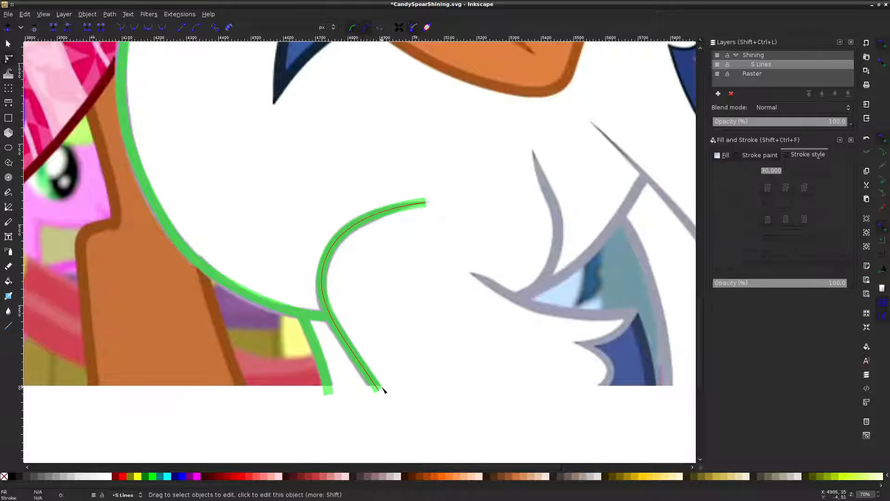
{"action": "left_click", "coordinate": [381, 391]}
{"action": "left_click", "coordinate": [378, 391]}
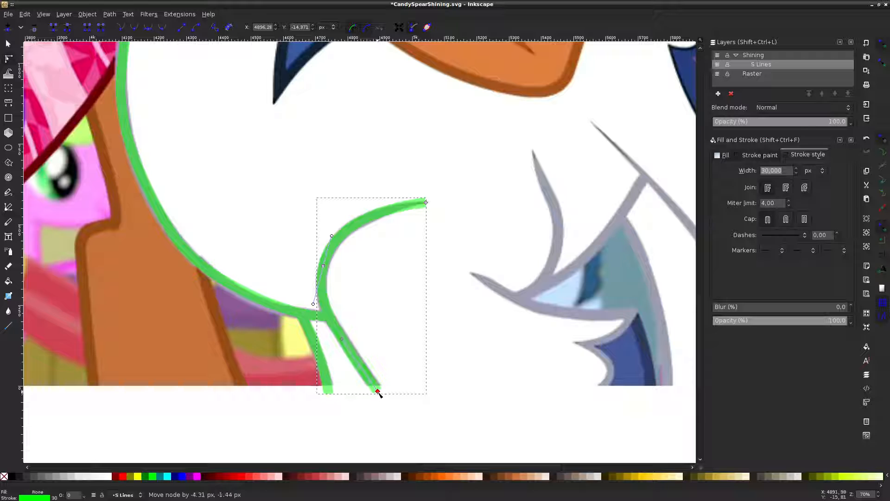
{"action": "left_click", "coordinate": [389, 360]}
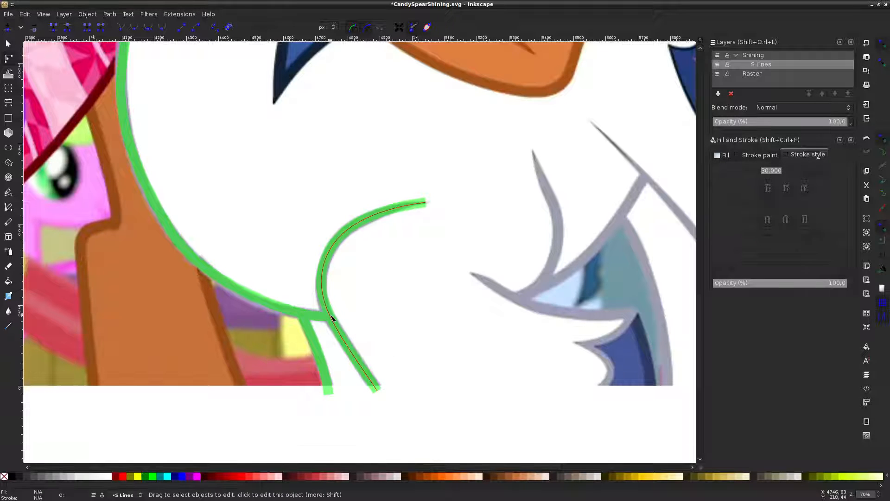
Examine up close how the chest line's end node meets the shoulder line at the top of the front leg
{"action": "left_click", "coordinate": [314, 314]}
{"action": "key", "text": "Escape"}
{"action": "scroll", "coordinate": [309, 317], "scroll_direction": "up", "scroll_amount": 3}
{"action": "left_click", "coordinate": [305, 318]}
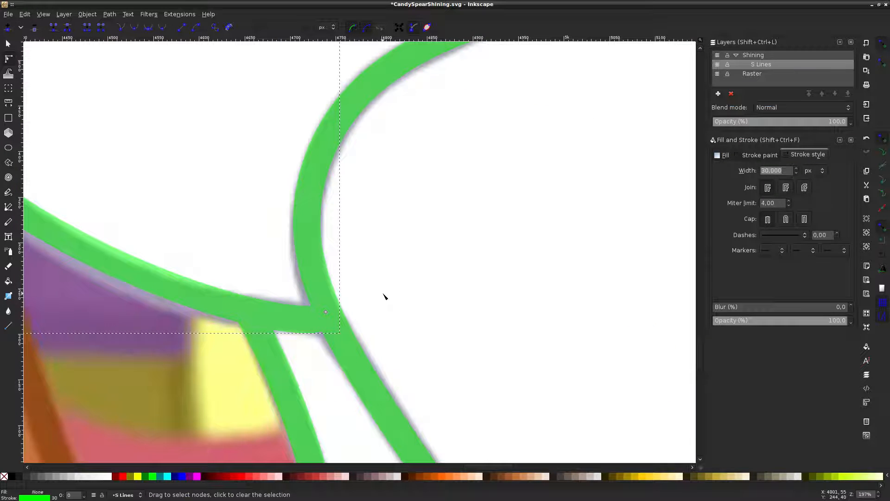
{"action": "key", "text": "Escape"}
{"action": "scroll", "coordinate": [384, 296], "scroll_direction": "down", "scroll_amount": 3}
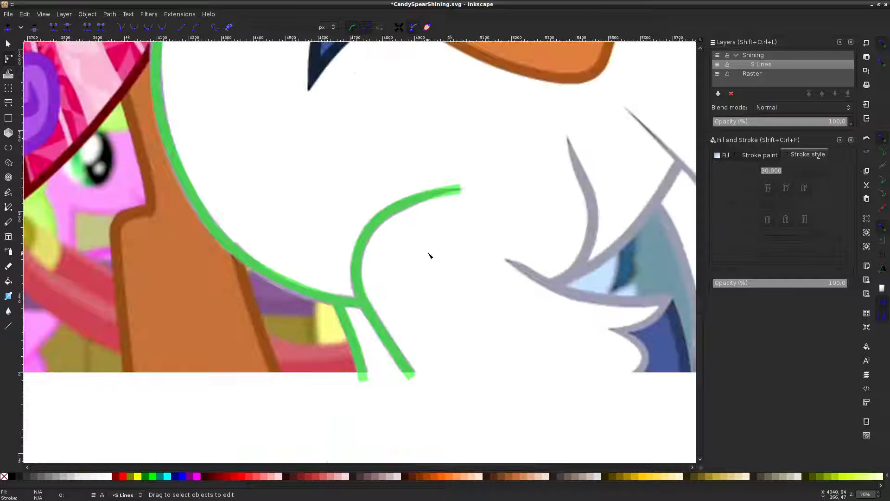
Select the shoulder line and review the traced chest and front leg lines against the whole reference image
{"action": "left_click", "coordinate": [419, 202]}
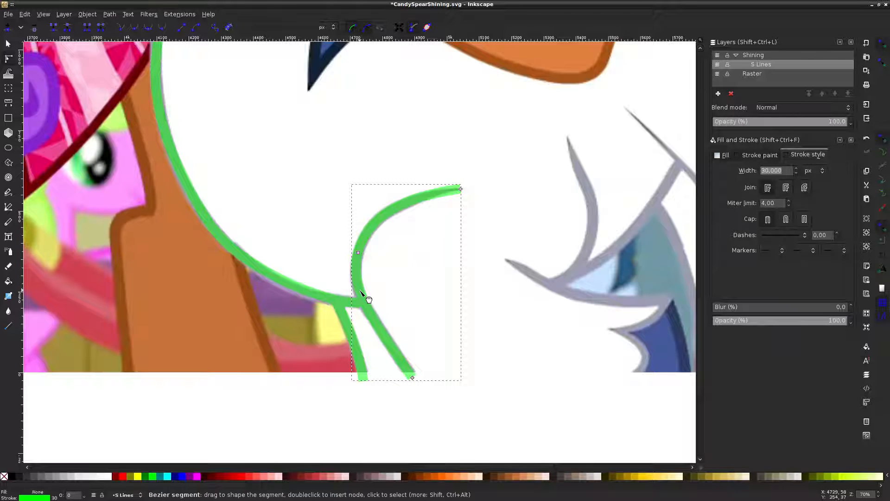
{"action": "scroll", "coordinate": [402, 261], "scroll_direction": "up", "scroll_amount": 5}
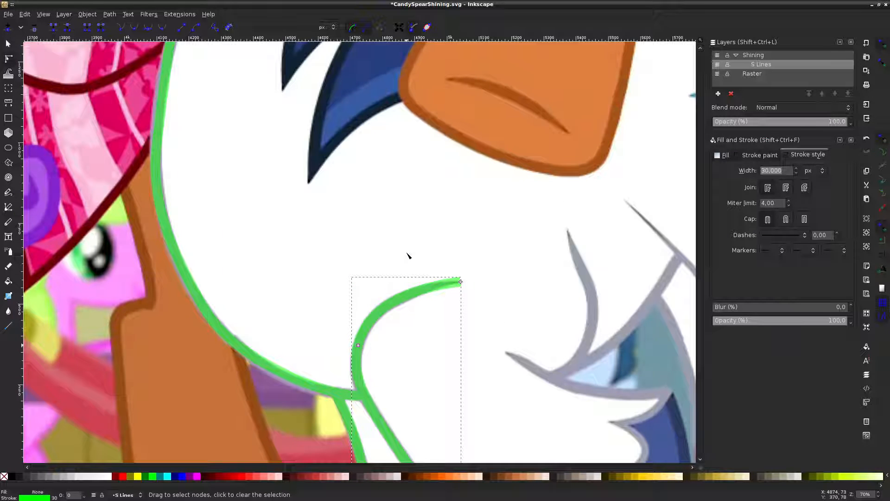
{"action": "scroll", "coordinate": [441, 195], "scroll_direction": "down", "scroll_amount": 4}
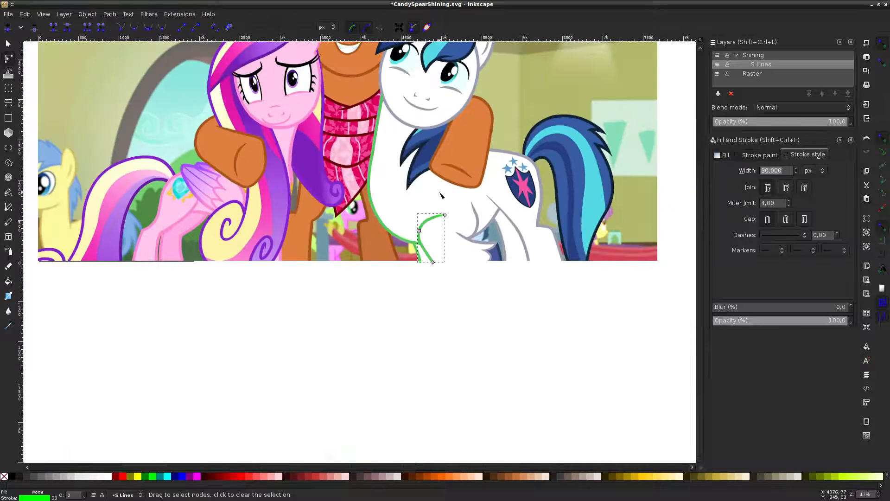
{"action": "scroll", "coordinate": [416, 153], "scroll_direction": "up", "scroll_amount": 5}
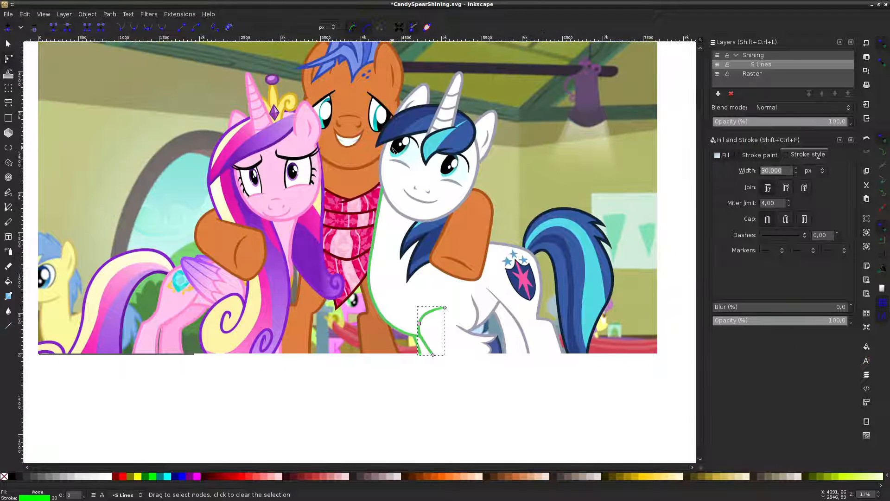
{"action": "scroll", "coordinate": [440, 262], "scroll_direction": "up", "scroll_amount": 2}
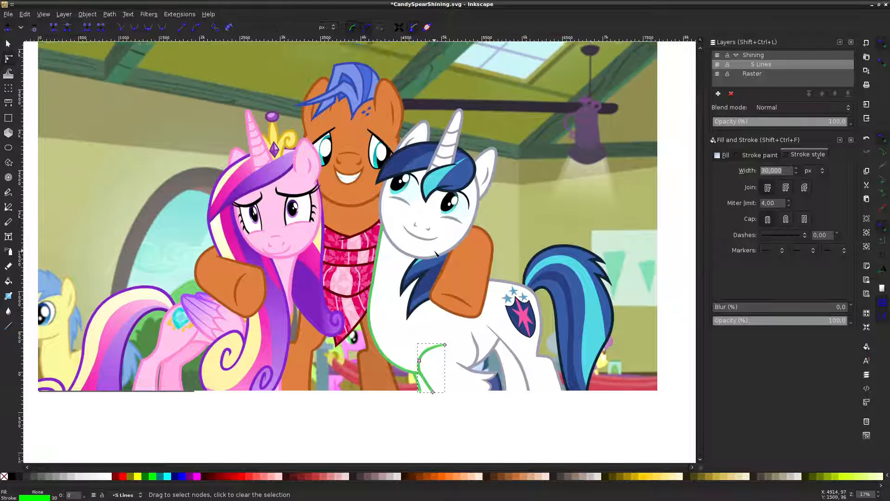
{"action": "scroll", "coordinate": [459, 255], "scroll_direction": "down", "scroll_amount": 4}
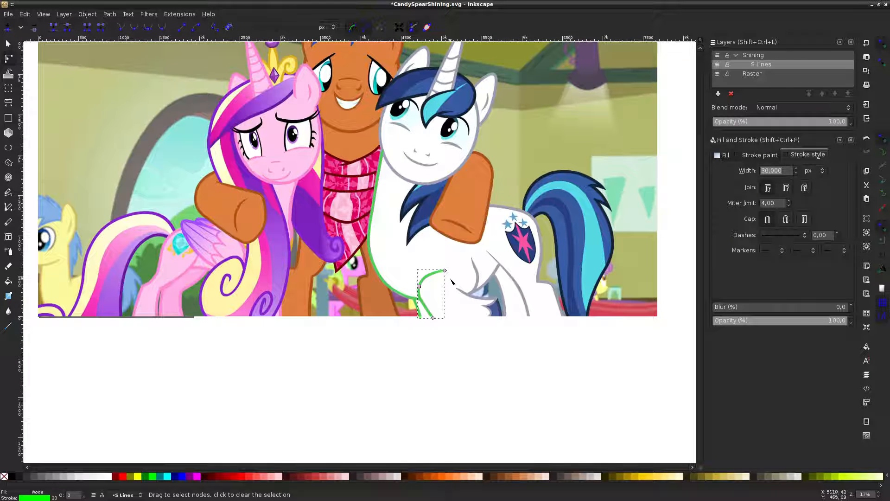
{"action": "scroll", "coordinate": [451, 282], "scroll_direction": "up", "scroll_amount": 4}
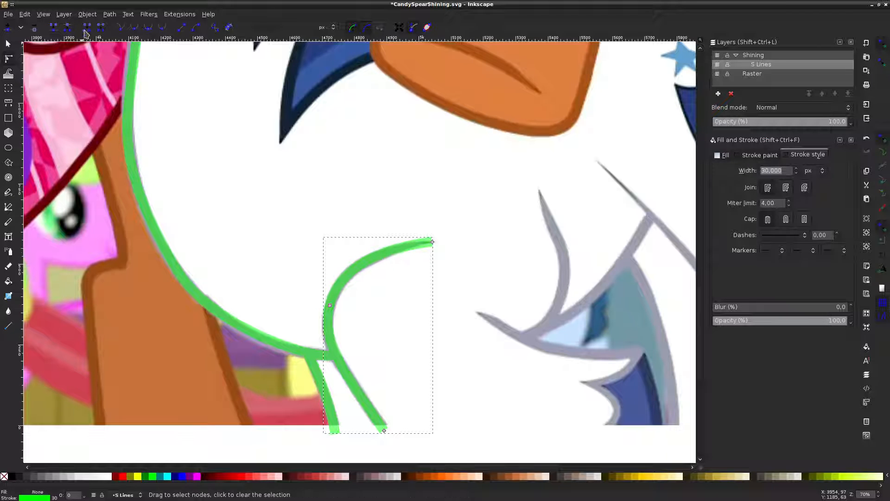
Convert the shoulder line's stroke into a filled path so that both of its edges can be edited
{"action": "left_click", "coordinate": [87, 16]}
{"action": "left_click", "coordinate": [87, 15]}
{"action": "left_click", "coordinate": [87, 14]}
{"action": "left_click", "coordinate": [87, 15]}
{"action": "left_click", "coordinate": [397, 250]}
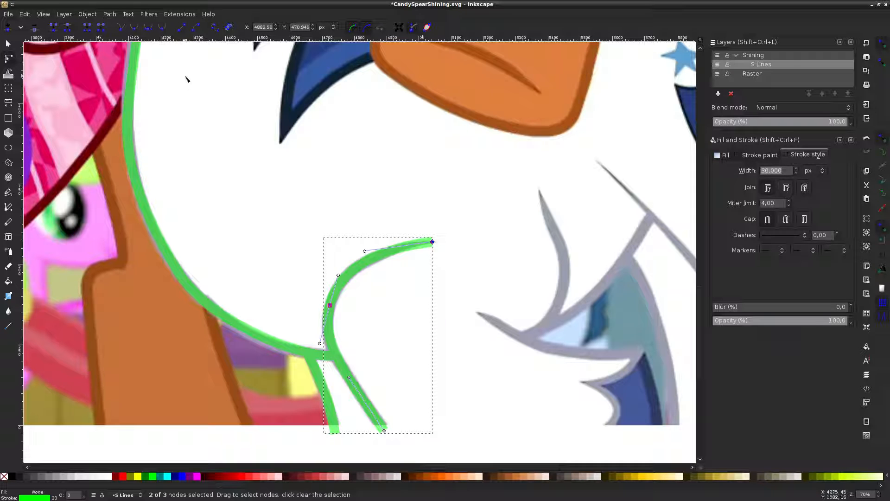
{"action": "left_click", "coordinate": [110, 14]}
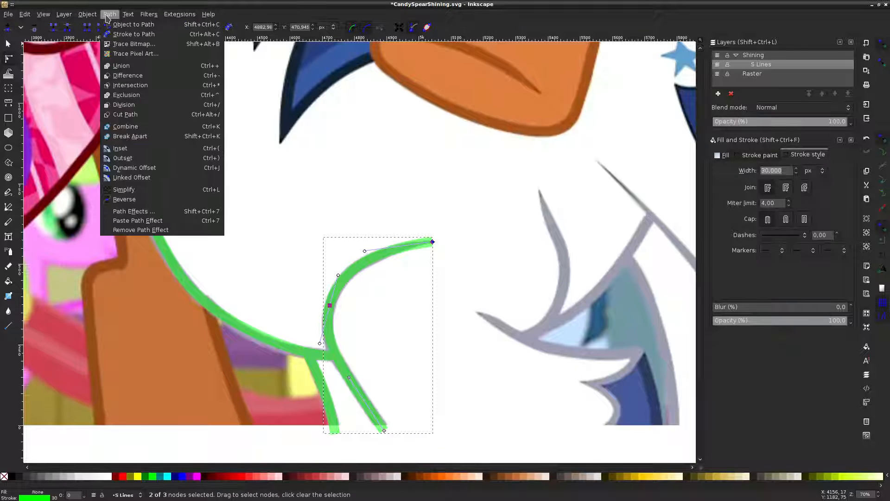
{"action": "left_click", "coordinate": [126, 35]}
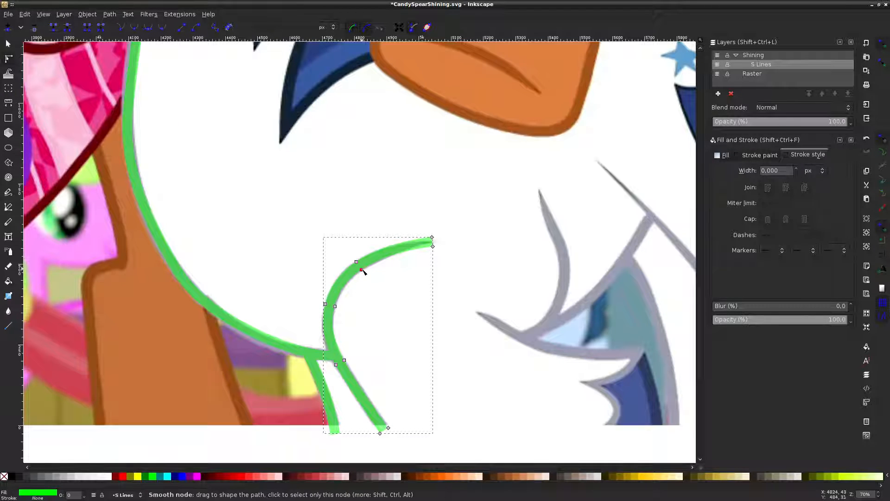
Try pulling an inner-edge node of the converted shoulder shape away from the outline
{"action": "left_click_drag", "start_coordinate": [362, 269], "coordinate": [393, 324]}
{"action": "left_click", "coordinate": [109, 14]}
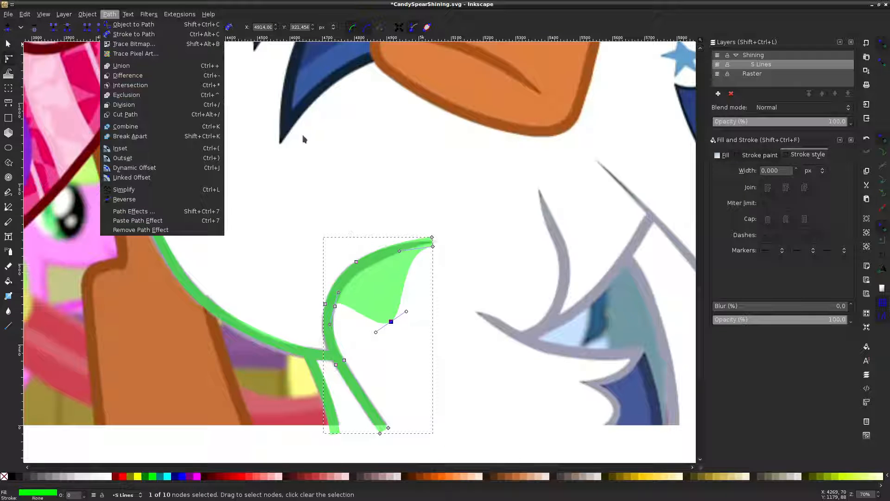
{"action": "left_click", "coordinate": [308, 155]}
{"action": "key", "text": "ctrl+z"}
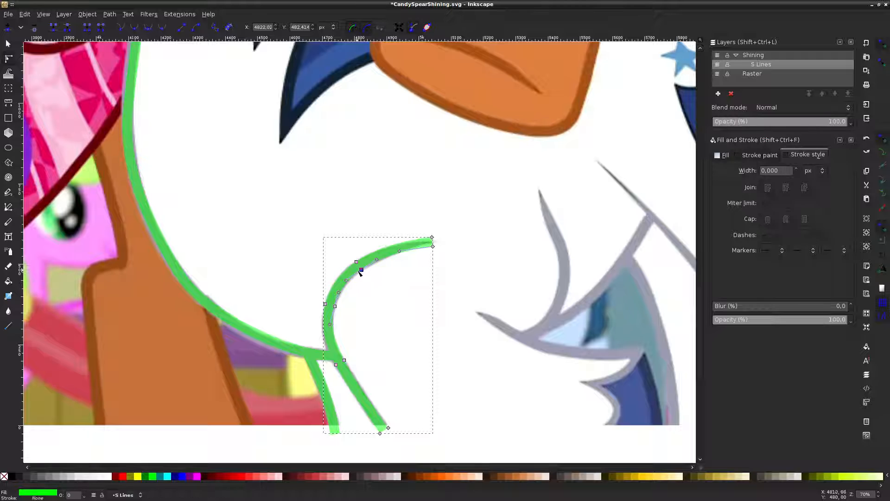
{"action": "left_click_drag", "start_coordinate": [361, 270], "coordinate": [369, 291]}
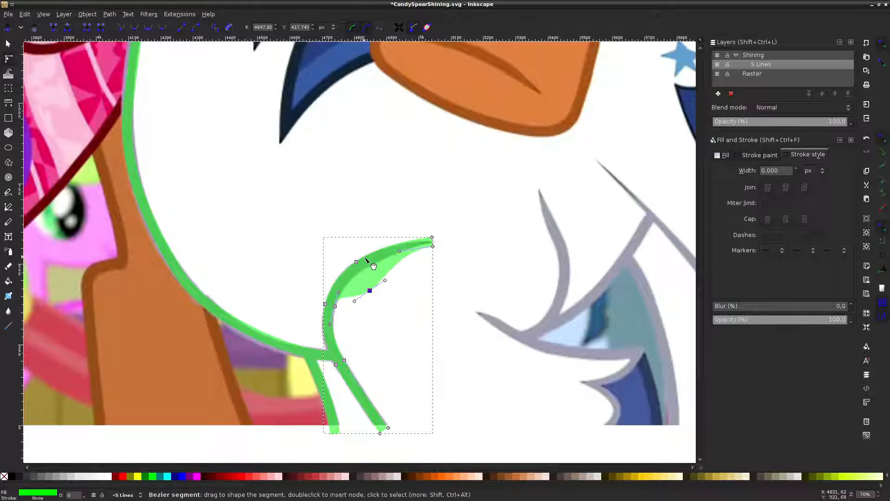
Add a node in the middle of the shoulder shape's blunt upper end and pull it outward into a point
{"action": "scroll", "coordinate": [428, 243], "scroll_direction": "up", "scroll_amount": 4}
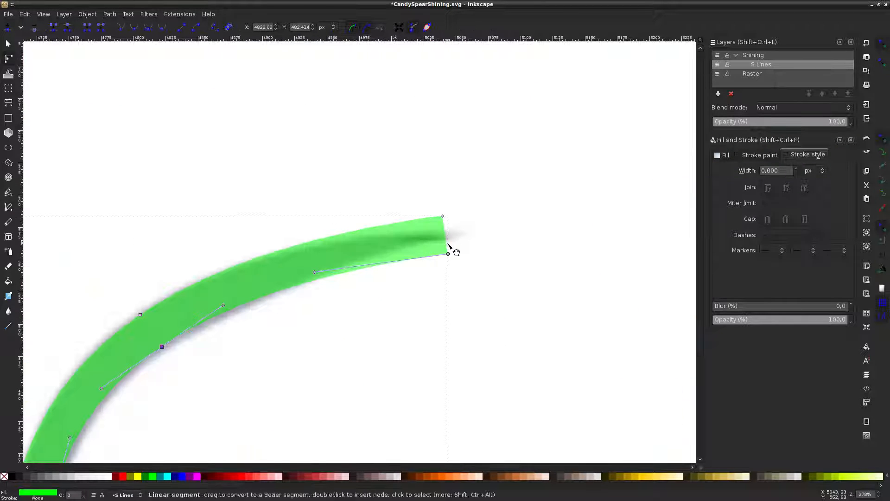
{"action": "left_click", "coordinate": [447, 237]}
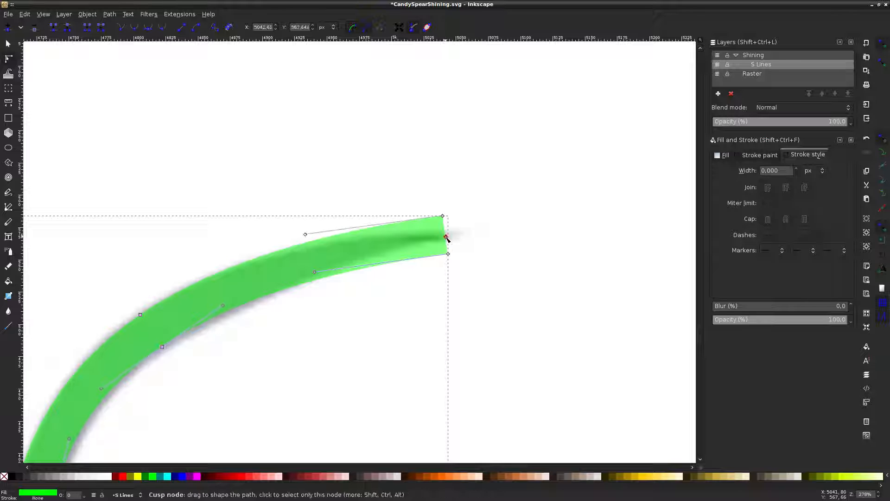
{"action": "left_click_drag", "start_coordinate": [446, 237], "coordinate": [457, 234]}
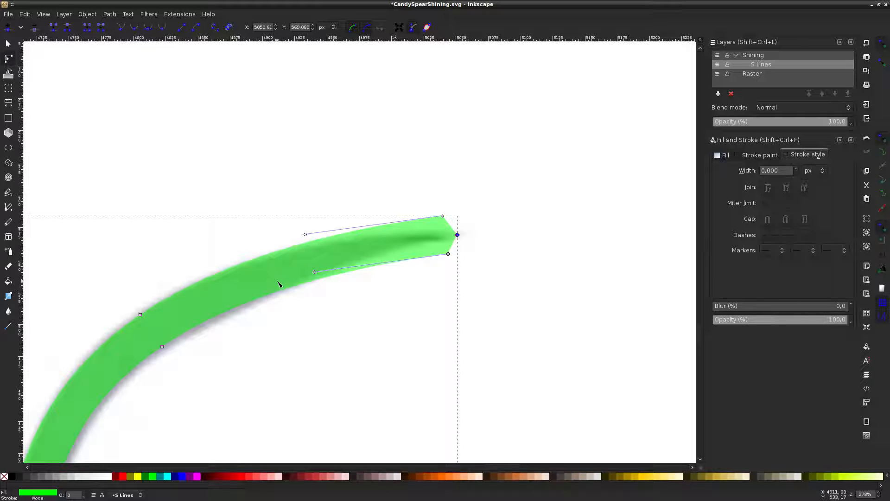
Add a node on each edge short of the tip and delete the two corner nodes so the shoulder line tapers
{"action": "double_click", "coordinate": [311, 282]}
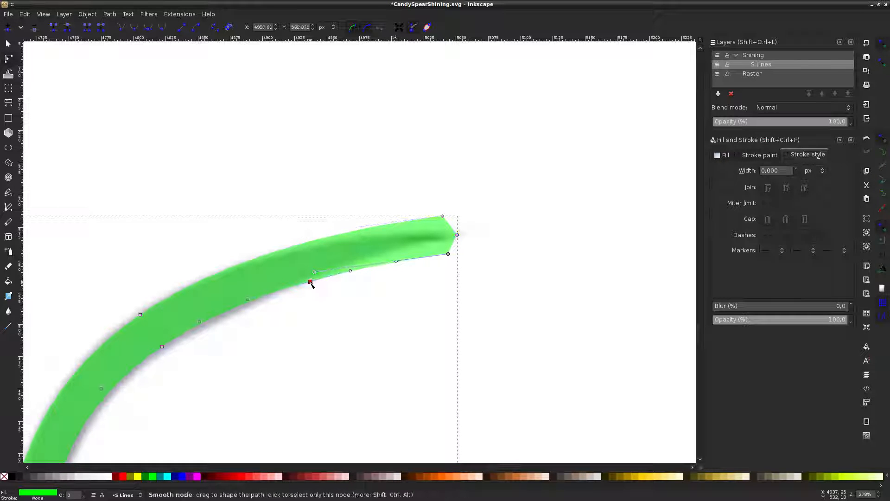
{"action": "double_click", "coordinate": [312, 241]}
{"action": "left_click_drag", "start_coordinate": [429, 200], "coordinate": [434, 263]}
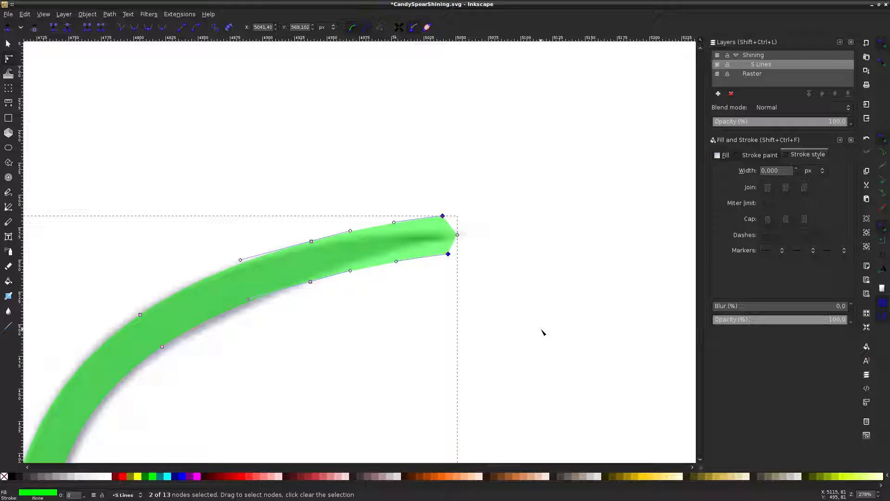
{"action": "key", "text": "Delete"}
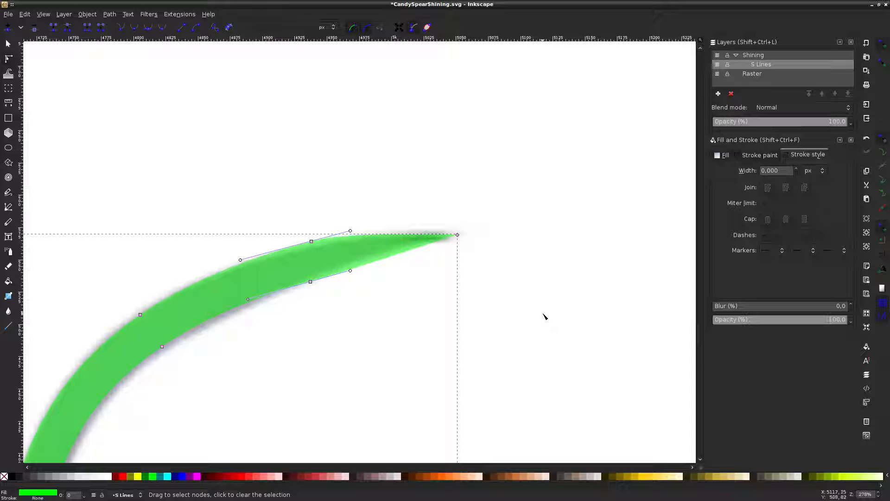
{"action": "left_click", "coordinate": [454, 291]}
{"action": "left_click", "coordinate": [381, 248]}
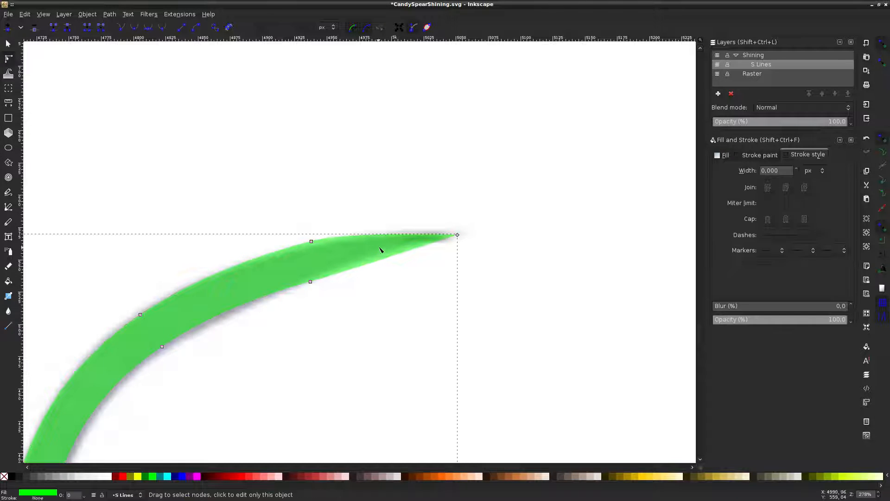
{"action": "left_click", "coordinate": [527, 176]}
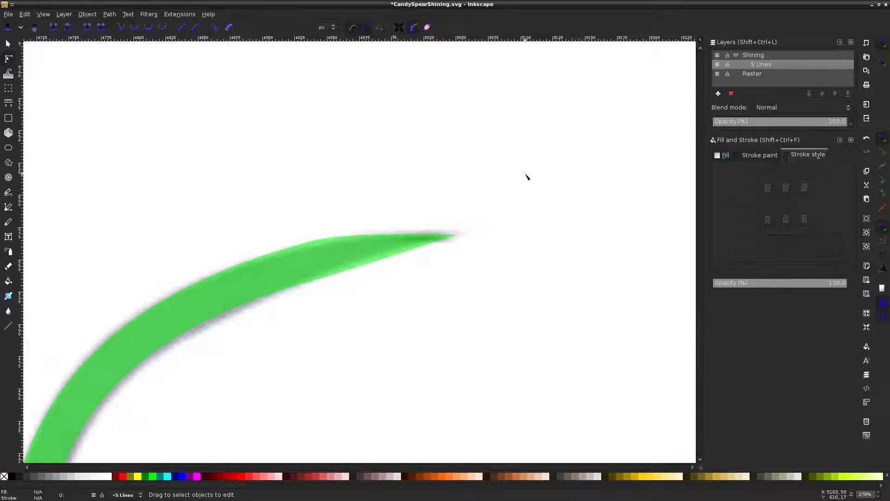
{"action": "scroll", "coordinate": [527, 177], "scroll_direction": "down", "scroll_amount": 4, "text": "ctrl"}
{"action": "scroll", "coordinate": [512, 183], "scroll_direction": "up", "scroll_amount": 4, "text": "ctrl"}
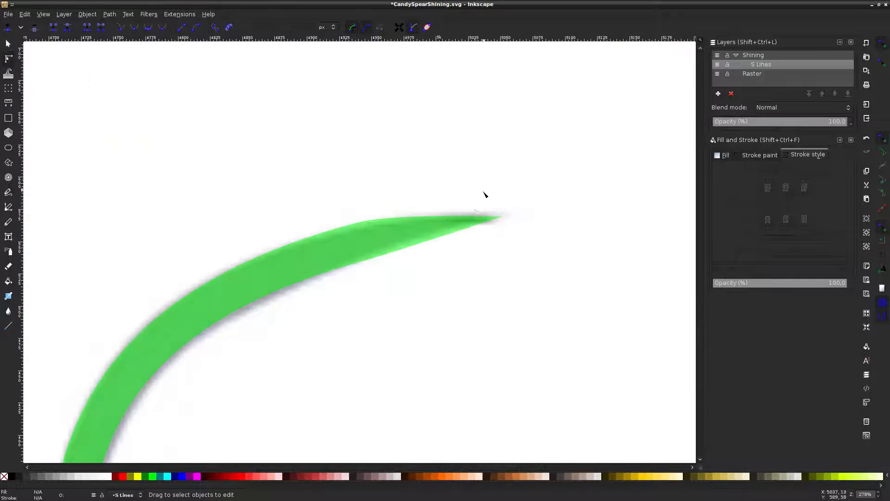
Try making the upper-edge node near the tip a cusp and bending the tapered upper segment outward
{"action": "left_click", "coordinate": [443, 216]}
{"action": "left_click", "coordinate": [440, 218]}
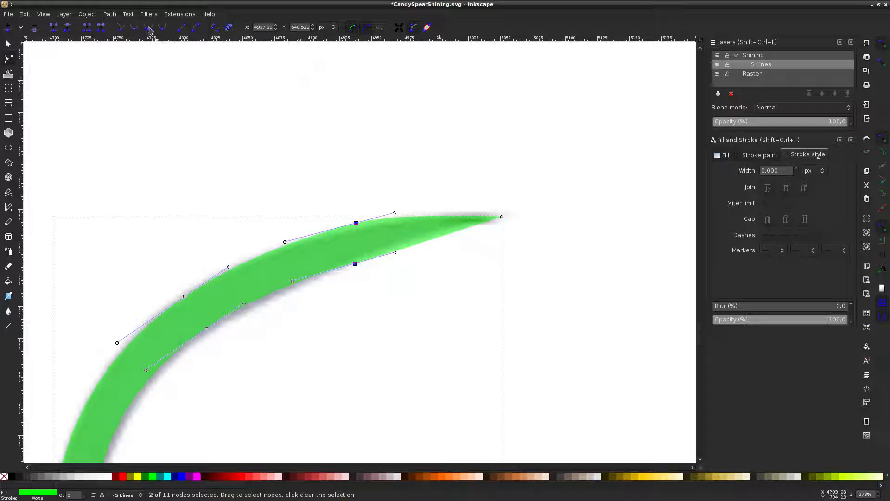
{"action": "left_click", "coordinate": [309, 109]}
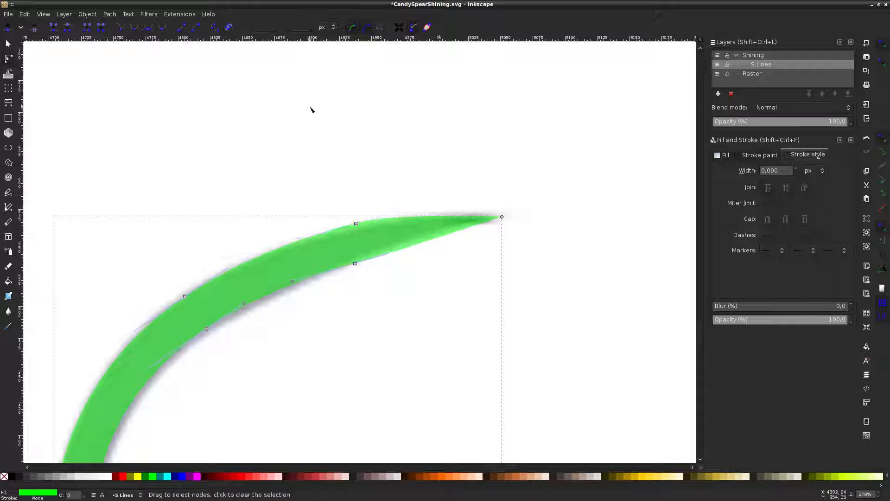
{"action": "left_click", "coordinate": [421, 220]}
{"action": "left_click_drag", "start_coordinate": [430, 224], "coordinate": [374, 197]}
{"action": "key", "text": "ctrl+z"}
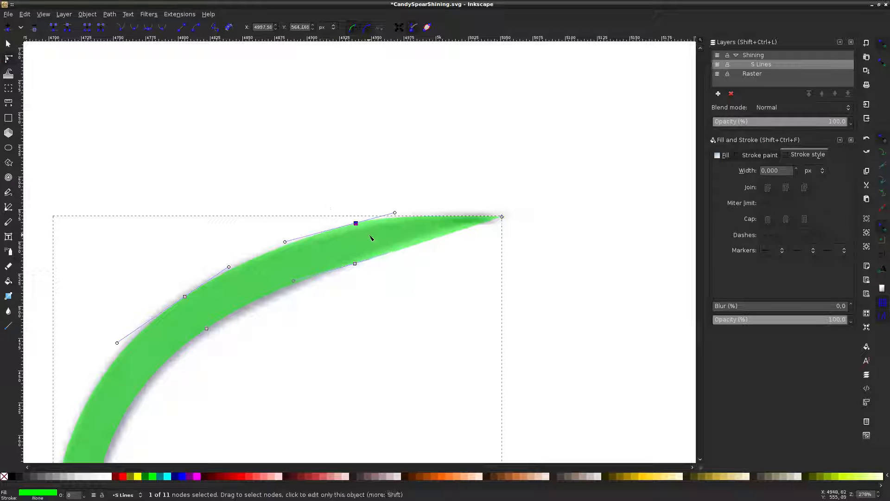
{"action": "left_click", "coordinate": [127, 29]}
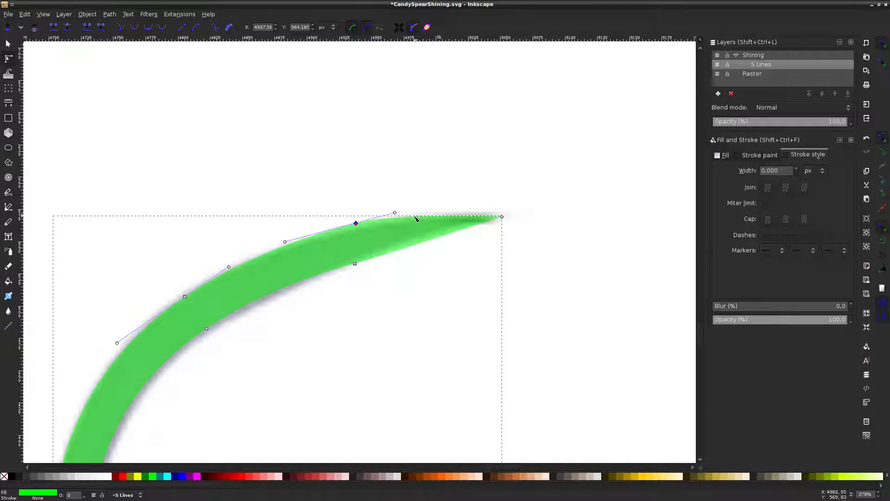
{"action": "left_click_drag", "start_coordinate": [405, 219], "coordinate": [392, 198]}
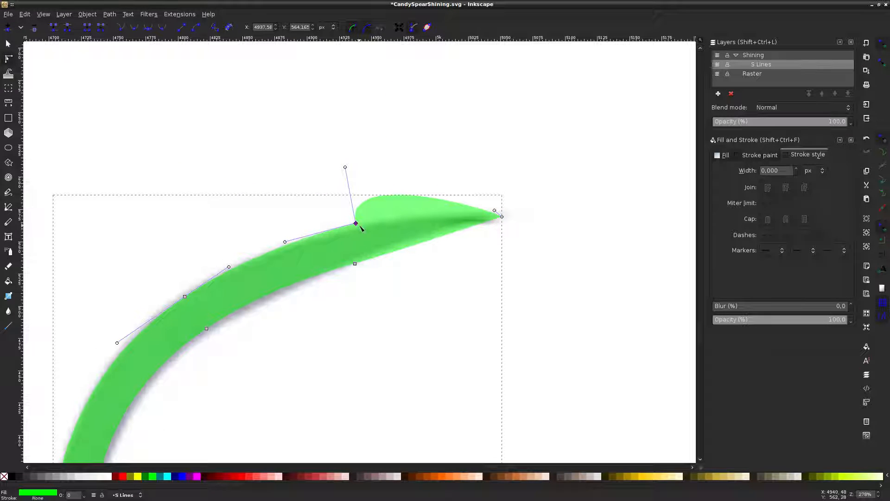
{"action": "key", "text": "ctrl+z"}
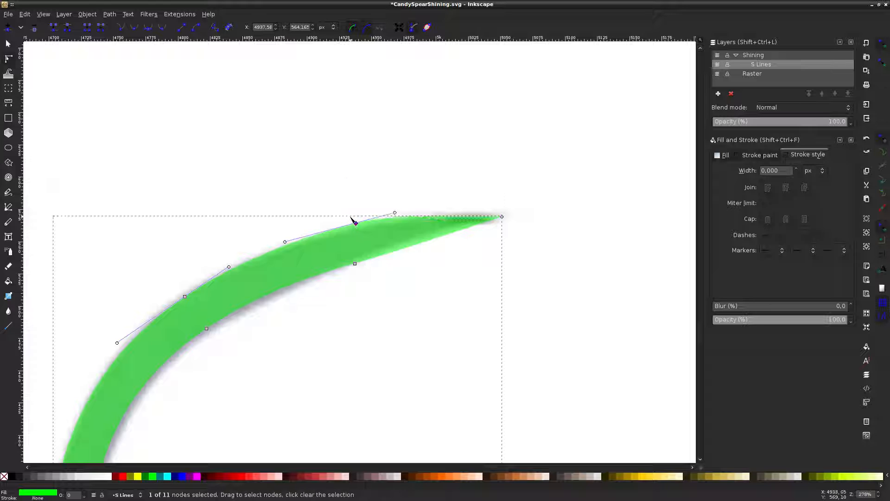
{"action": "key", "text": "ctrl+z"}
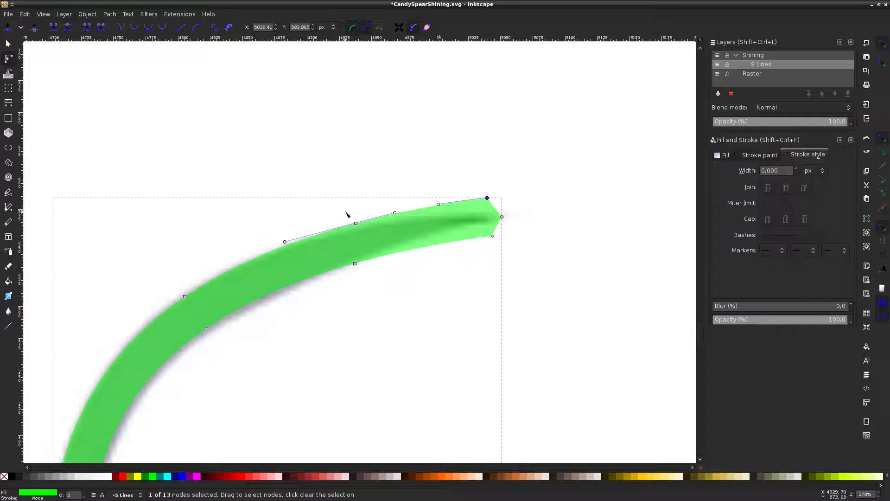
{"action": "key", "text": "ctrl+z"}
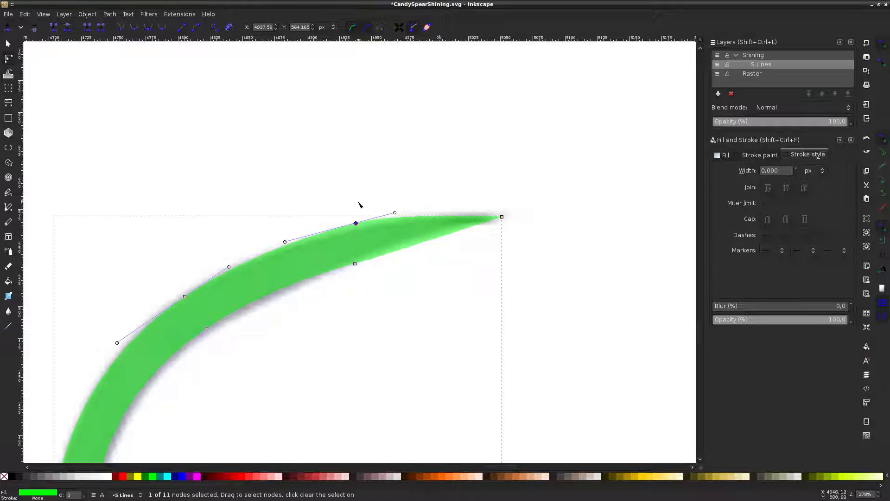
Make both edge nodes near the taper smooth and add a node on the tapered upper edge, raised to the reference outline
{"action": "left_click_drag", "start_coordinate": [324, 193], "coordinate": [361, 274]}
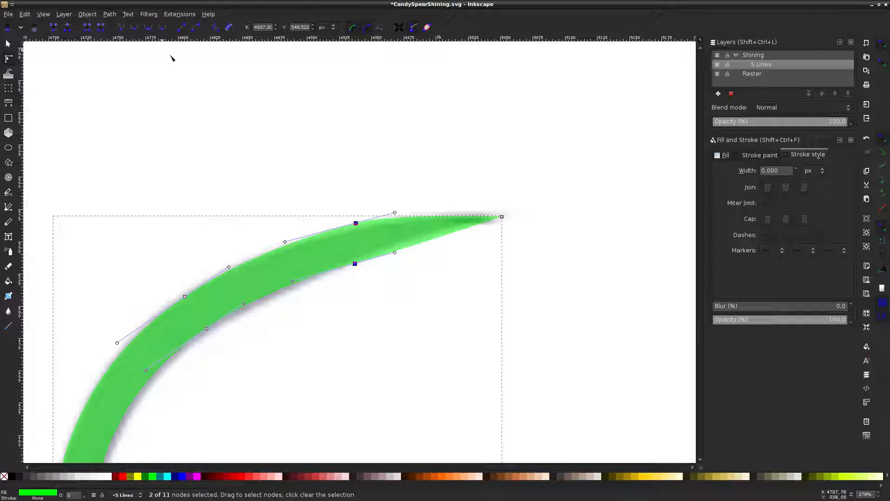
{"action": "left_click", "coordinate": [353, 179]}
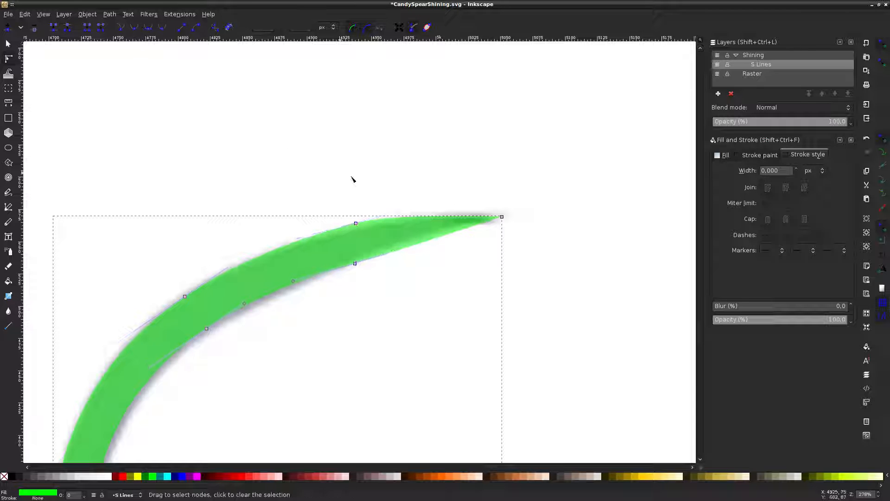
{"action": "left_click", "coordinate": [436, 217]}
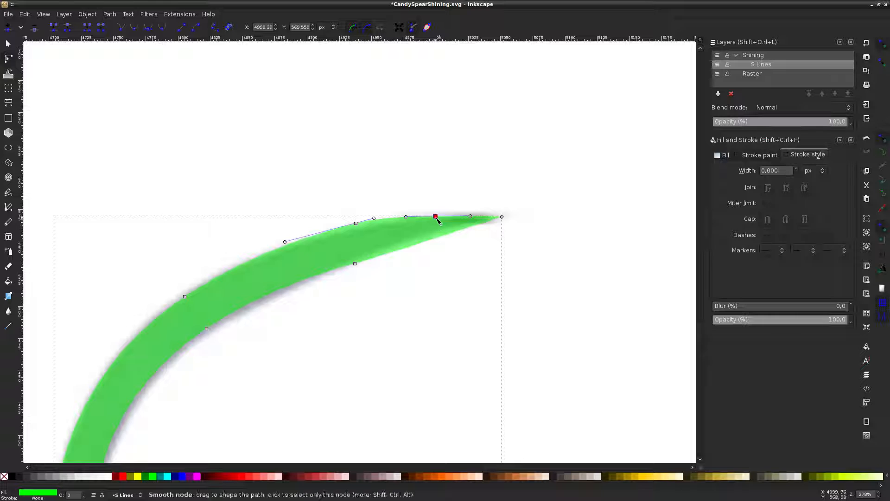
{"action": "mouse_move", "coordinate": [437, 219]}
{"action": "left_mouse_down"}
{"action": "mouse_move", "coordinate": [429, 189]}
{"action": "mouse_move", "coordinate": [433, 213]}
{"action": "left_mouse_up"}
{"action": "left_click", "coordinate": [437, 194]}
{"action": "left_click", "coordinate": [437, 195]}
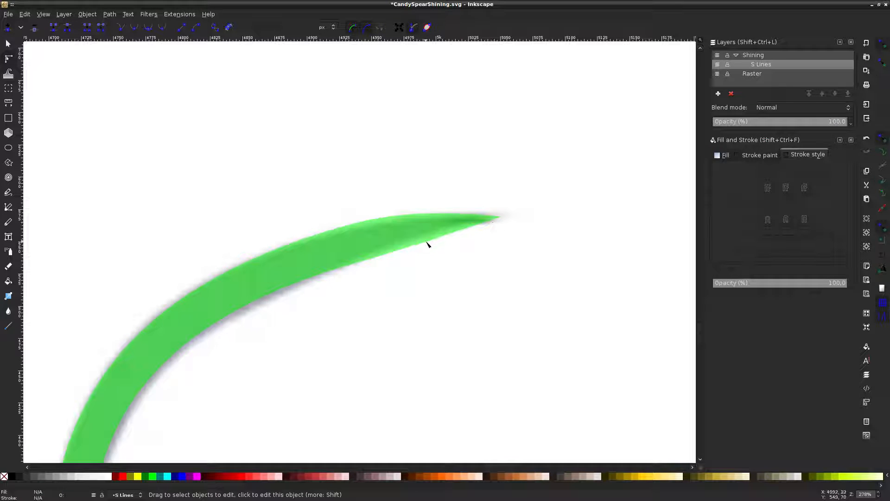
Try adding a node on the tapered lower edge and nudging it inward toward the reference outline
{"action": "left_click", "coordinate": [426, 244]}
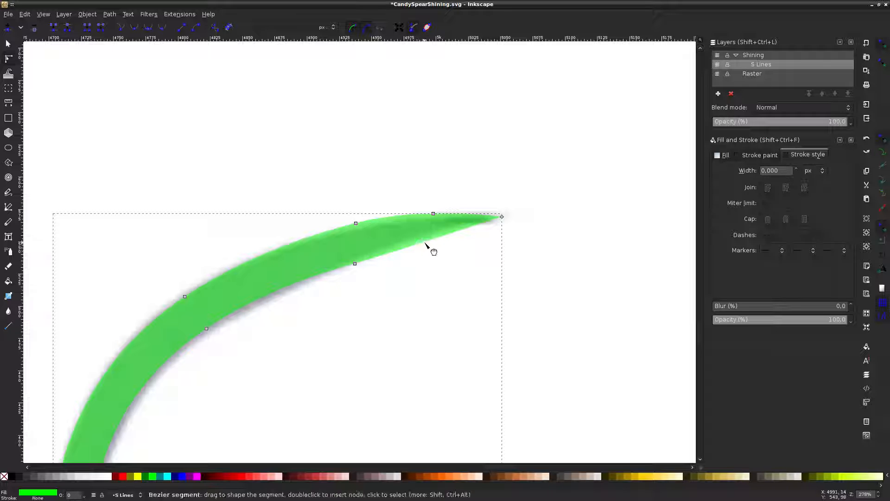
{"action": "double_click", "coordinate": [425, 242]}
{"action": "left_click_drag", "start_coordinate": [425, 243], "coordinate": [421, 239]}
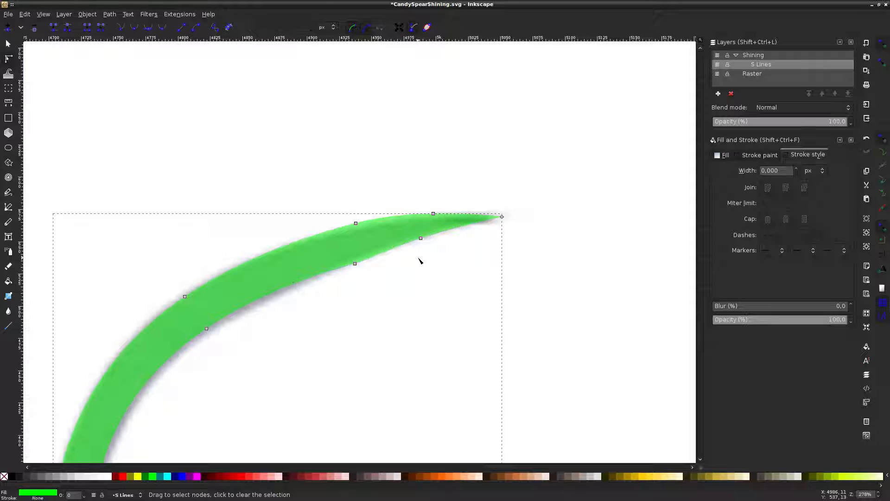
{"action": "left_click", "coordinate": [419, 260]}
{"action": "left_click", "coordinate": [399, 241]}
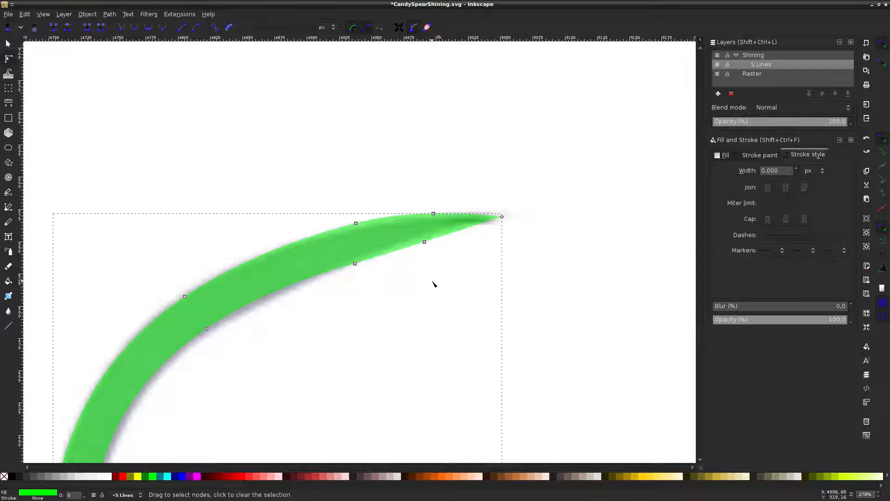
{"action": "left_click", "coordinate": [427, 245]}
{"action": "left_click", "coordinate": [423, 266]}
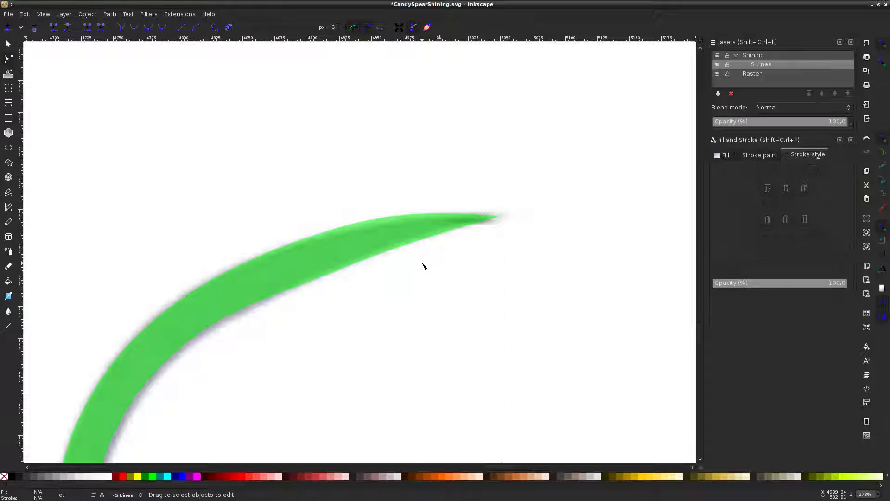
Add a fitted node on the tapered lower edge and delete the neighbouring node farther from the tip to smooth the curve
{"action": "left_click", "coordinate": [411, 246]}
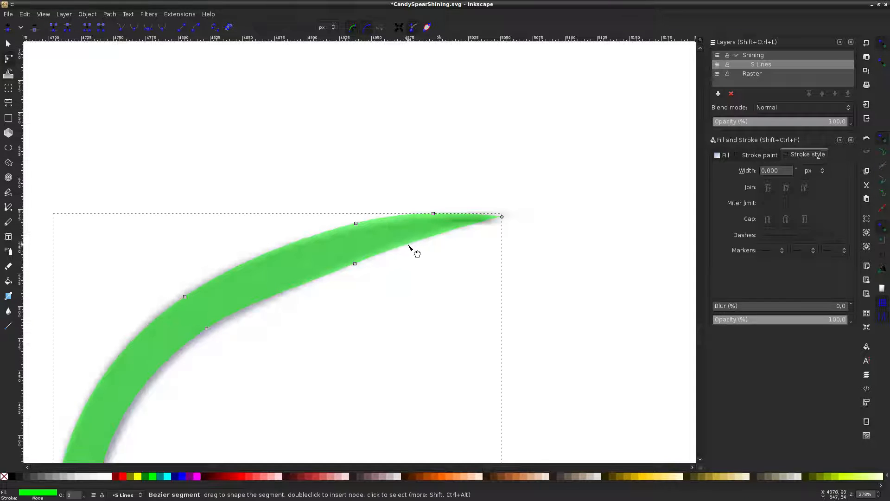
{"action": "left_click_drag", "start_coordinate": [405, 246], "coordinate": [403, 244]}
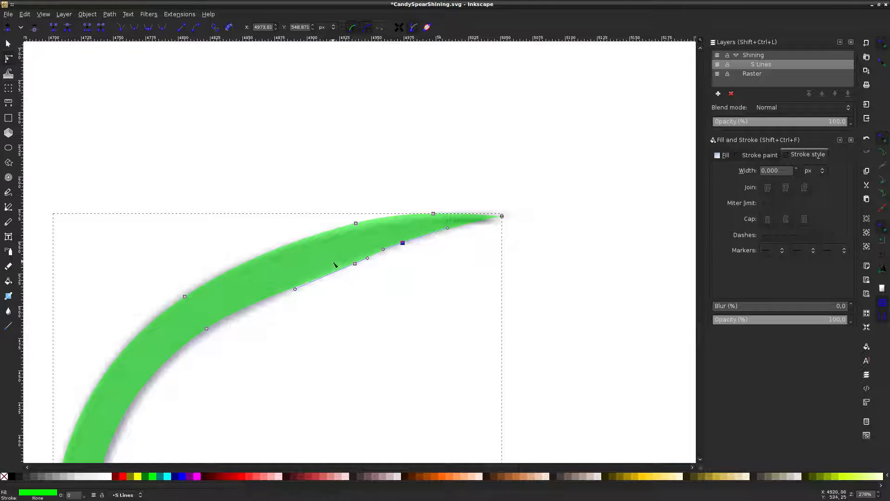
{"action": "left_click_drag", "start_coordinate": [333, 329], "coordinate": [378, 250]}
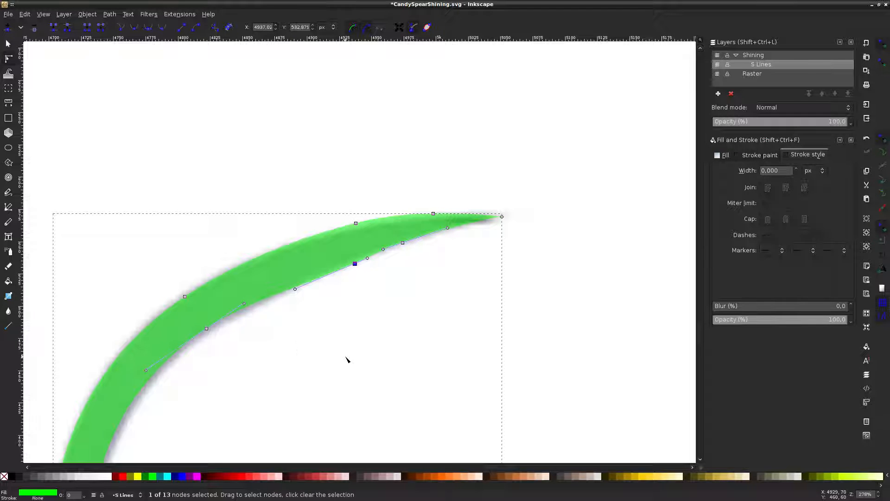
{"action": "key", "text": "Delete"}
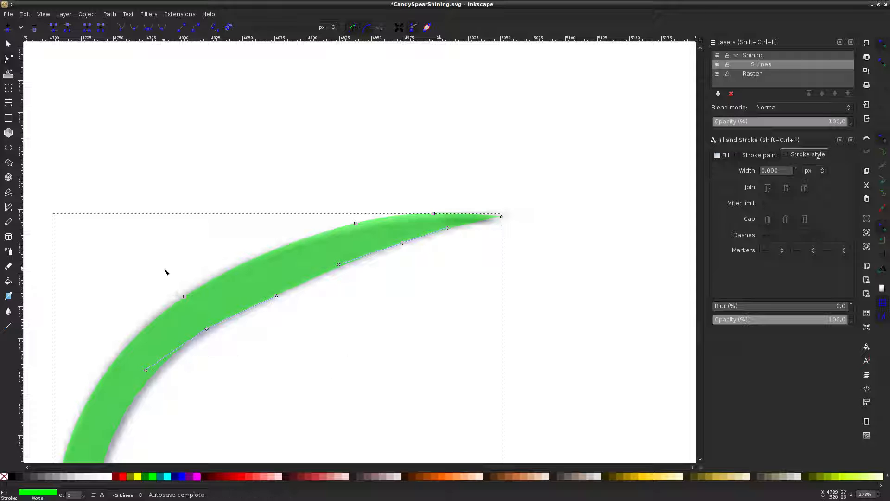
Make the two opposite edge nodes at the upper bend smooth and nudge the lower-edge one slightly outward toward the reference outline
{"action": "left_click_drag", "start_coordinate": [164, 269], "coordinate": [238, 361]}
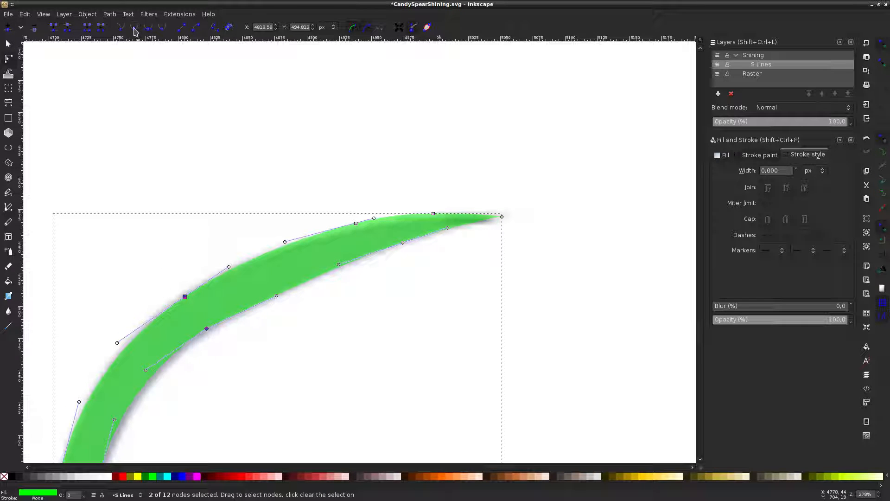
{"action": "left_click", "coordinate": [190, 136]}
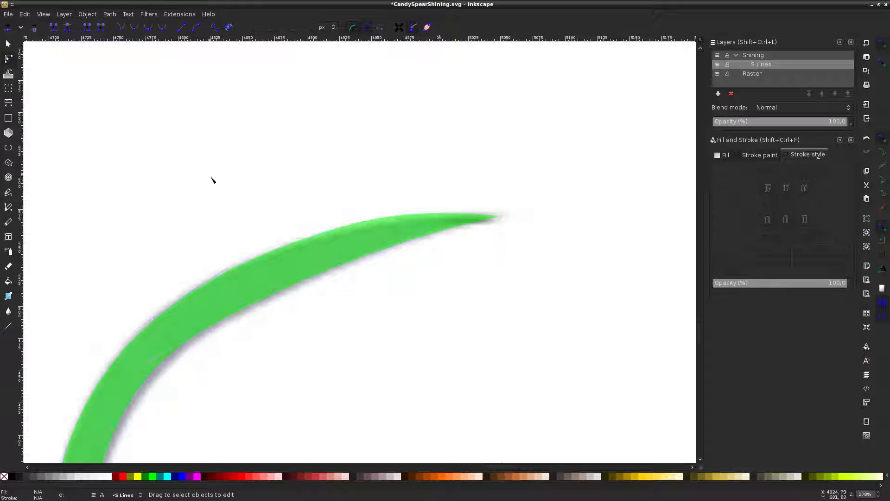
{"action": "scroll", "coordinate": [216, 188], "scroll_direction": "down", "scroll_amount": 2}
{"action": "left_click", "coordinate": [189, 283]}
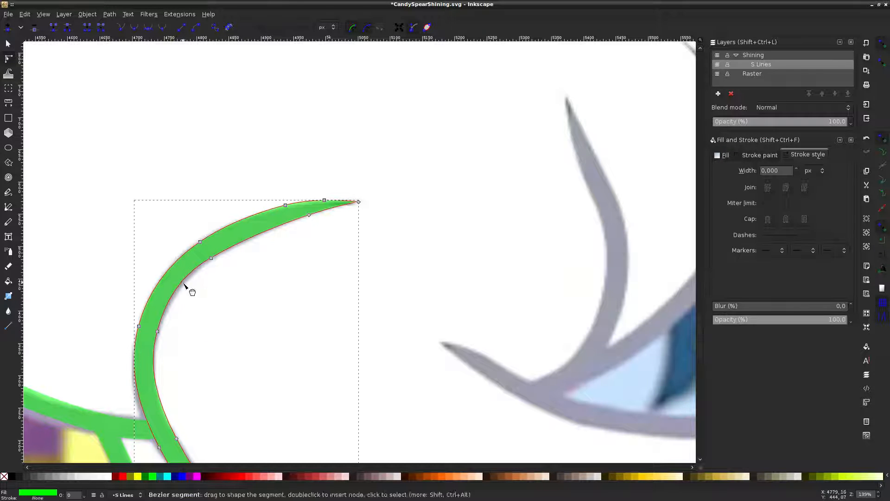
{"action": "scroll", "coordinate": [197, 288], "scroll_direction": "up", "scroll_amount": 1}
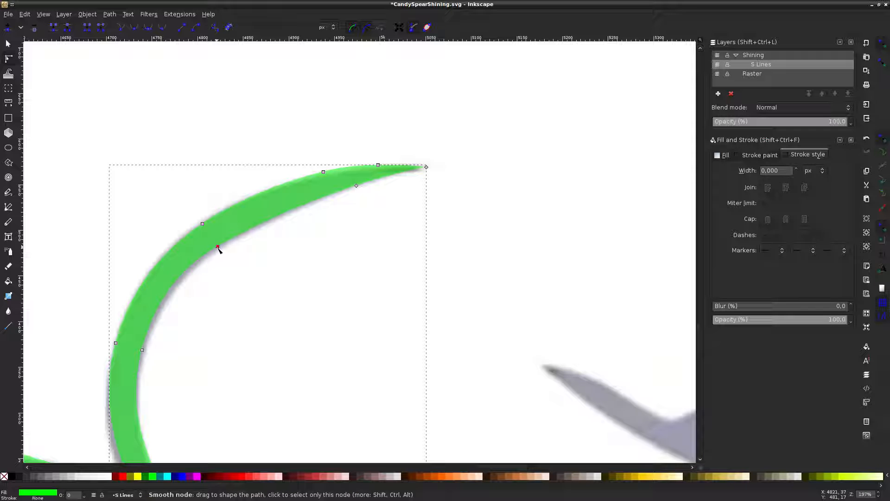
{"action": "left_click_drag", "start_coordinate": [218, 246], "coordinate": [220, 248]}
{"action": "left_click", "coordinate": [278, 238]}
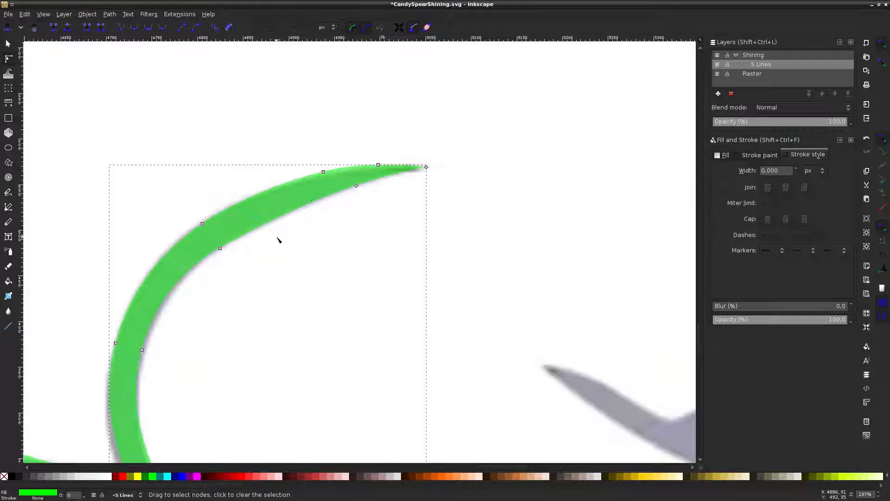
{"action": "left_click", "coordinate": [281, 240]}
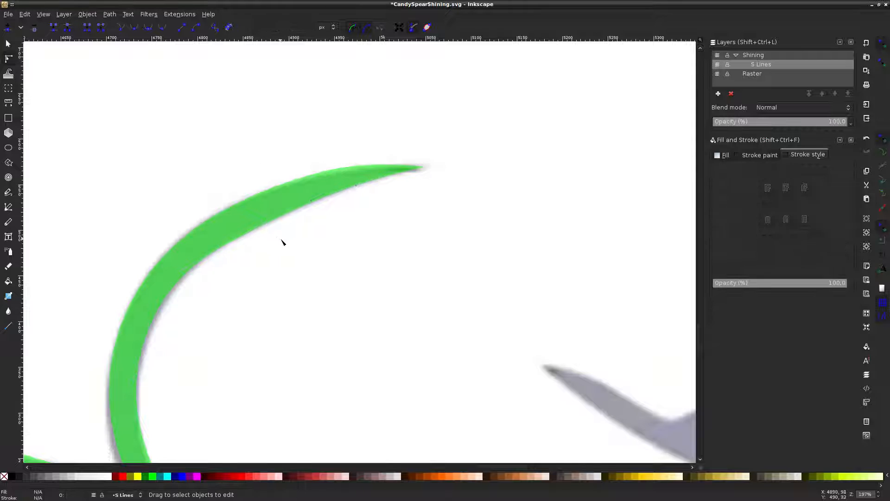
Hide the Raster layer and make the lower-edge node near the tip smooth
{"action": "left_click", "coordinate": [717, 75]}
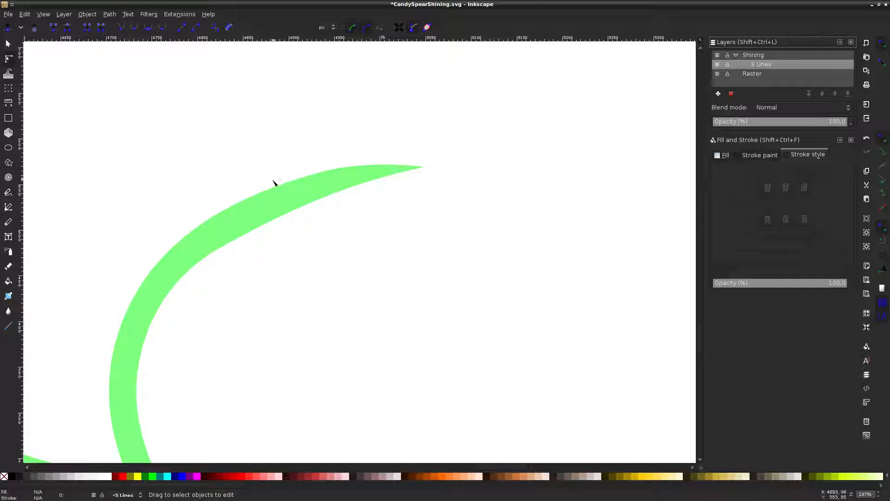
{"action": "left_click", "coordinate": [241, 201]}
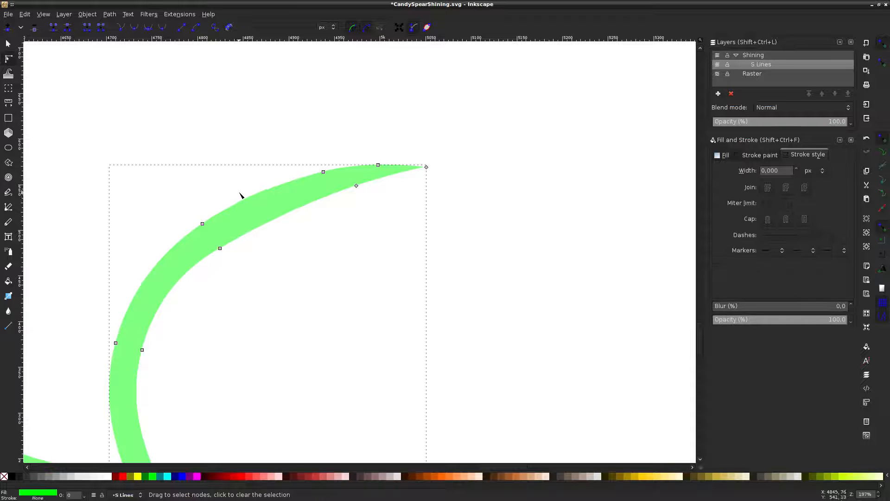
{"action": "scroll", "coordinate": [258, 282], "scroll_direction": "down", "scroll_amount": 7}
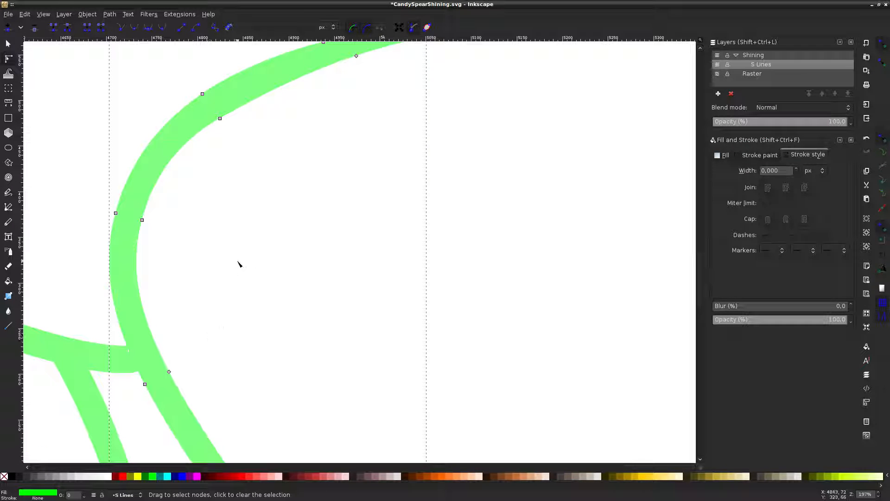
{"action": "scroll", "coordinate": [239, 263], "scroll_direction": "up", "scroll_amount": 5}
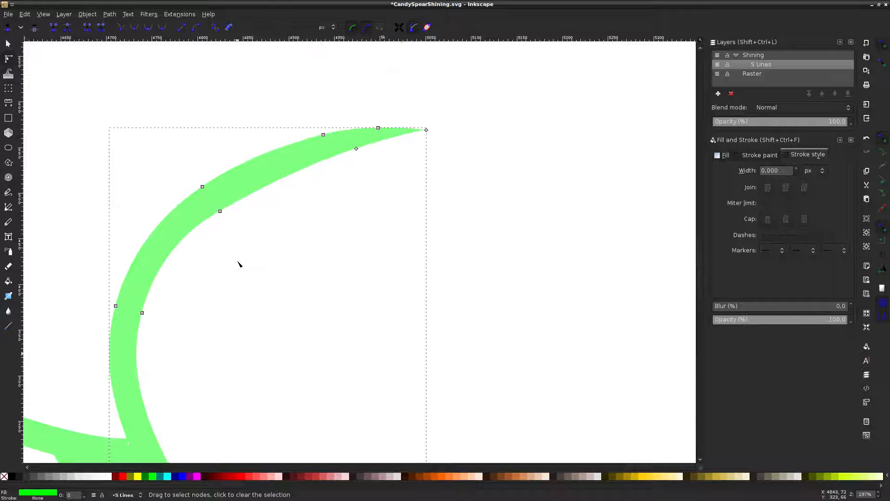
{"action": "left_click", "coordinate": [339, 179]}
{"action": "left_click", "coordinate": [334, 159]}
{"action": "left_click_drag", "start_coordinate": [338, 169], "coordinate": [364, 152]}
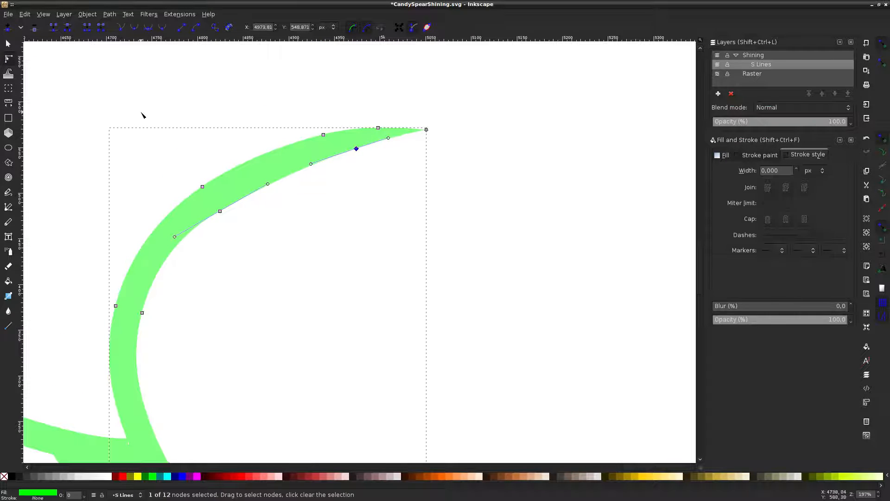
{"action": "left_click", "coordinate": [490, 200]}
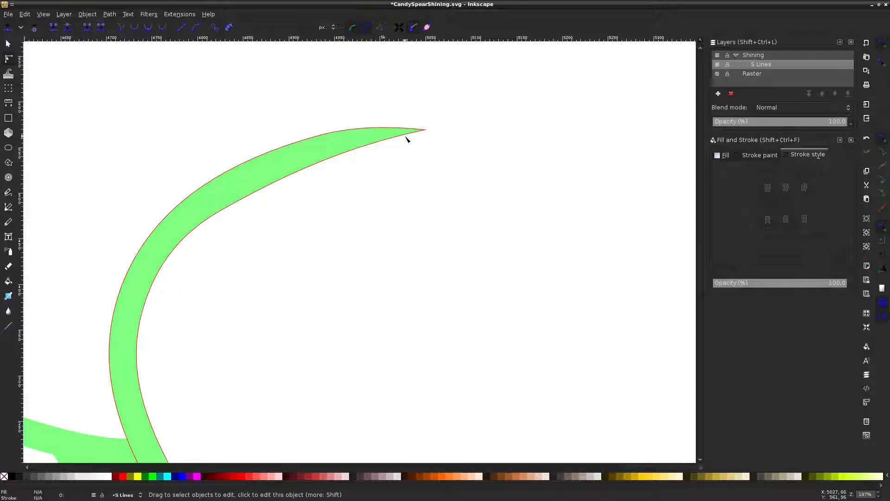
Smooth the upper-edge bend node and lower the two upper-edge nodes near the tip slightly, checking the taper against the Raster layer
{"action": "left_click", "coordinate": [284, 151]}
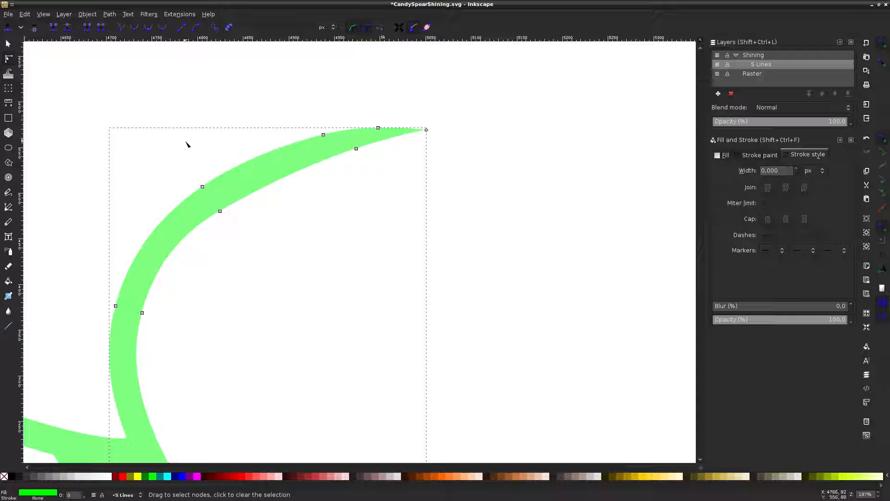
{"action": "left_click_drag", "start_coordinate": [186, 145], "coordinate": [218, 201]}
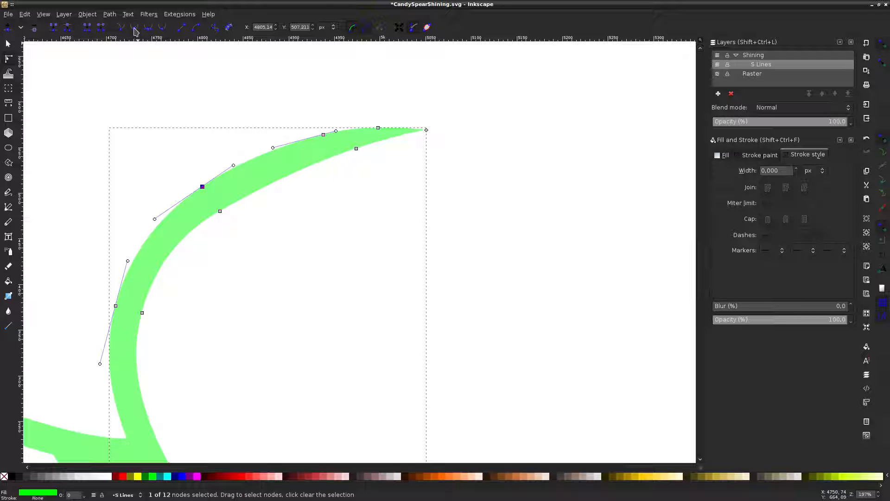
{"action": "key", "text": "Escape"}
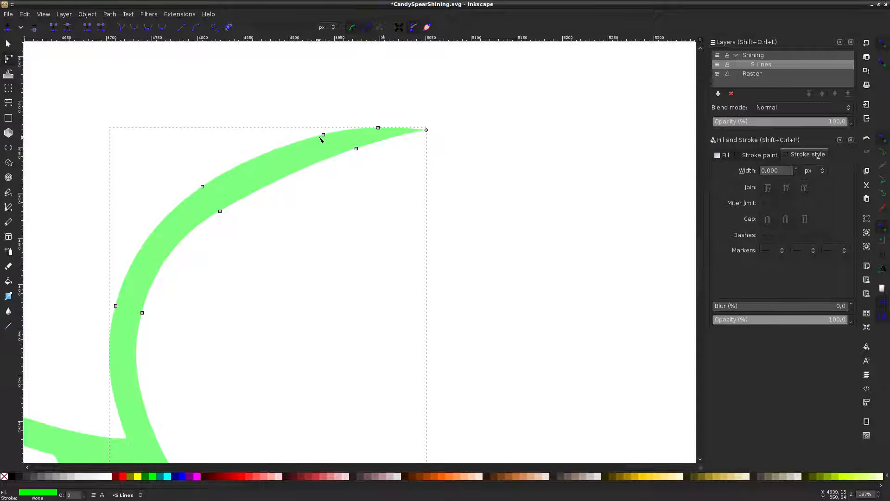
{"action": "left_click_drag", "start_coordinate": [295, 110], "coordinate": [386, 141]}
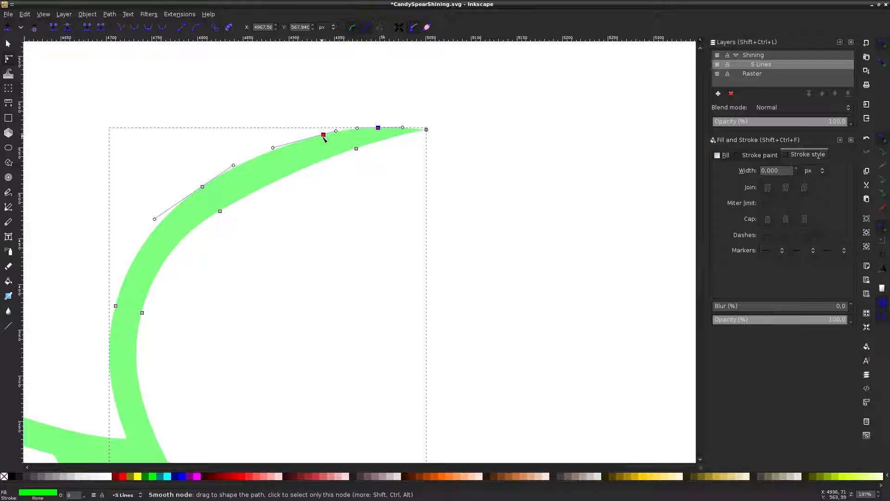
{"action": "left_click_drag", "start_coordinate": [323, 134], "coordinate": [323, 137]}
{"action": "key", "text": "Escape"}
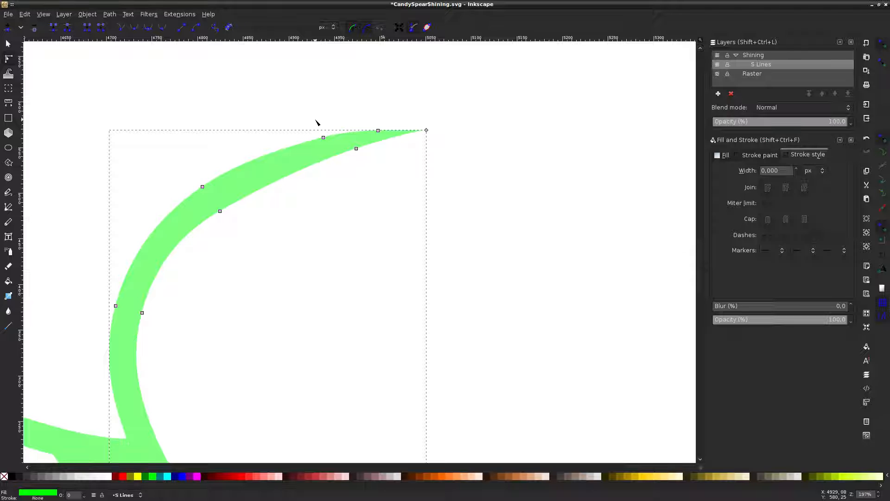
{"action": "key", "text": "Escape"}
{"action": "left_click", "coordinate": [717, 74]}
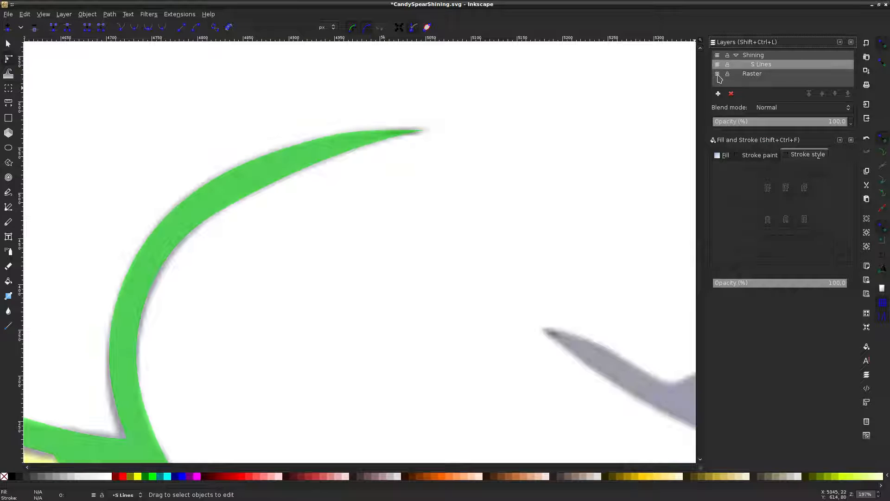
{"action": "left_click", "coordinate": [718, 75]}
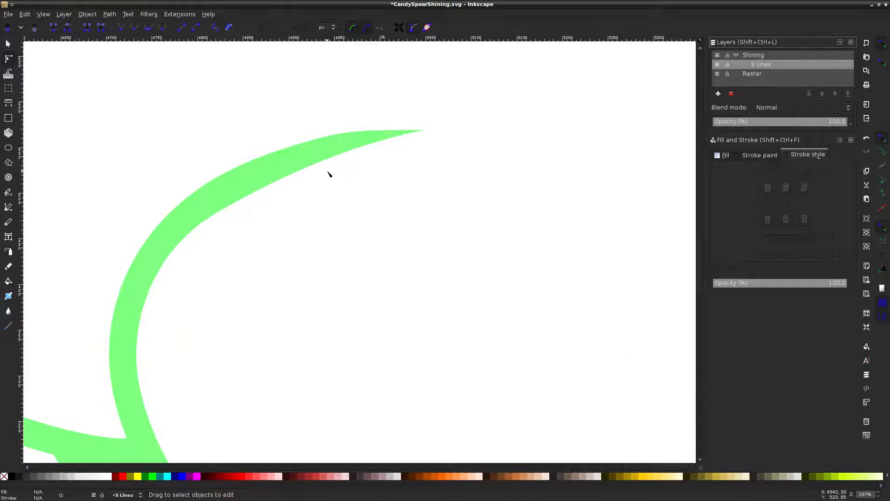
Bend the lower-edge segment before the tip slightly inward and smooth its bend node, comparing the curve with the Raster layer
{"action": "left_click", "coordinate": [309, 170]}
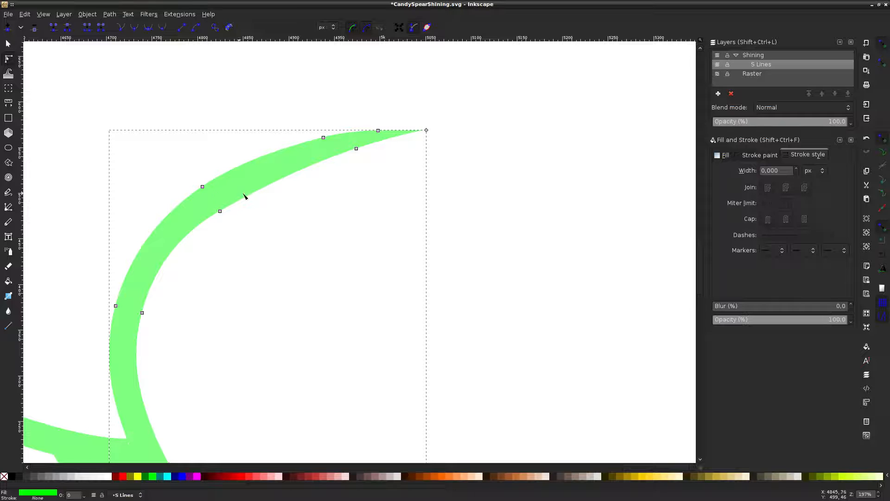
{"action": "left_click", "coordinate": [287, 195]}
{"action": "left_click", "coordinate": [290, 184]}
{"action": "left_click_drag", "start_coordinate": [206, 245], "coordinate": [249, 212]}
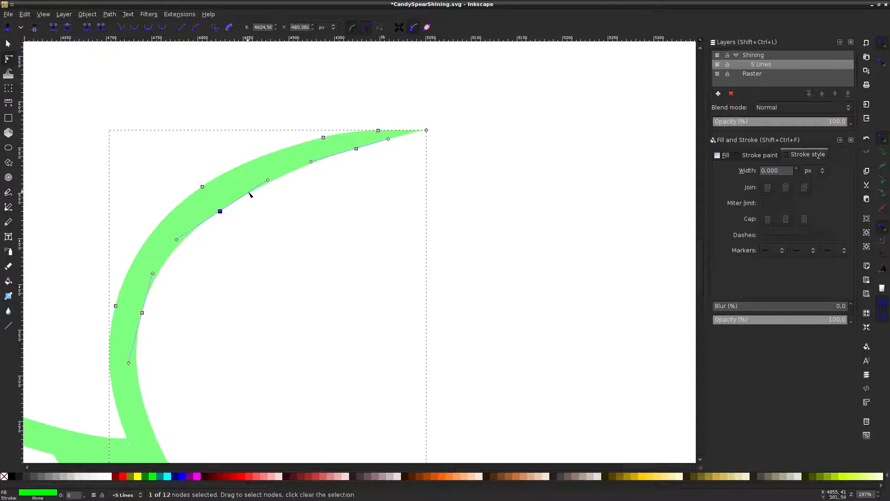
{"action": "left_click", "coordinate": [592, 129]}
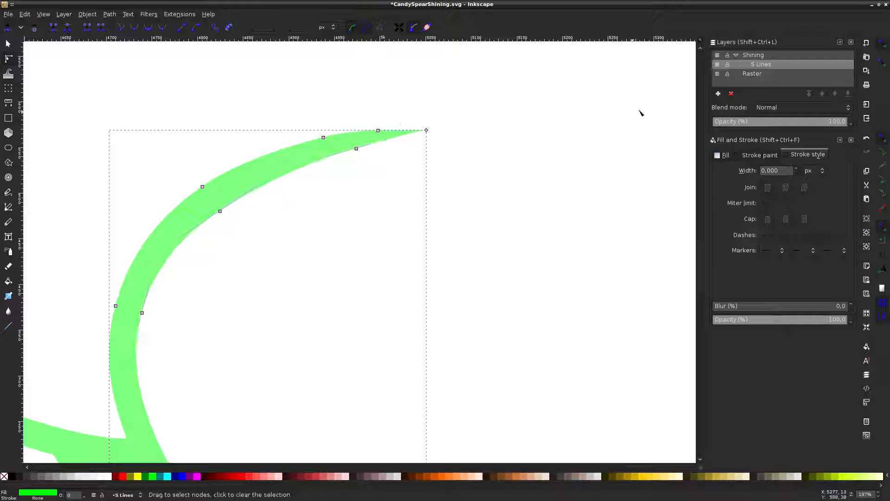
{"action": "left_click", "coordinate": [716, 75]}
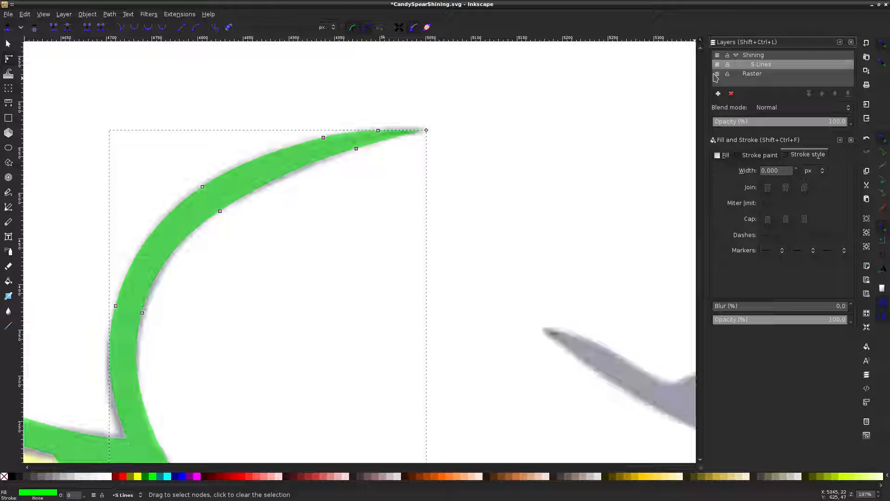
{"action": "left_click", "coordinate": [716, 74]}
{"action": "left_click", "coordinate": [505, 147]}
Convert the 30 px outline stroke that ends at the tapered shoulder shape to a path
{"action": "scroll", "coordinate": [506, 150], "scroll_direction": "down", "scroll_amount": 3}
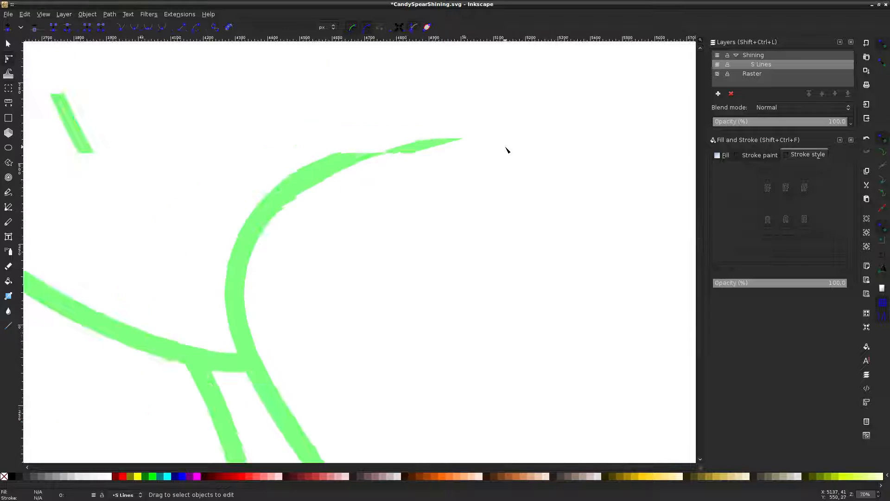
{"action": "scroll", "coordinate": [502, 167], "scroll_direction": "down", "scroll_amount": 4}
{"action": "left_click", "coordinate": [443, 208]}
{"action": "scroll", "coordinate": [430, 218], "scroll_direction": "up", "scroll_amount": 9}
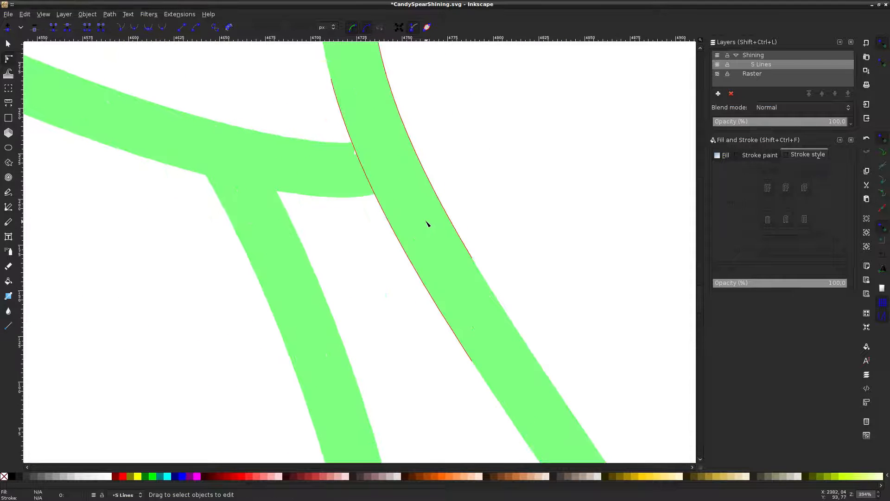
{"action": "left_click", "coordinate": [330, 178]}
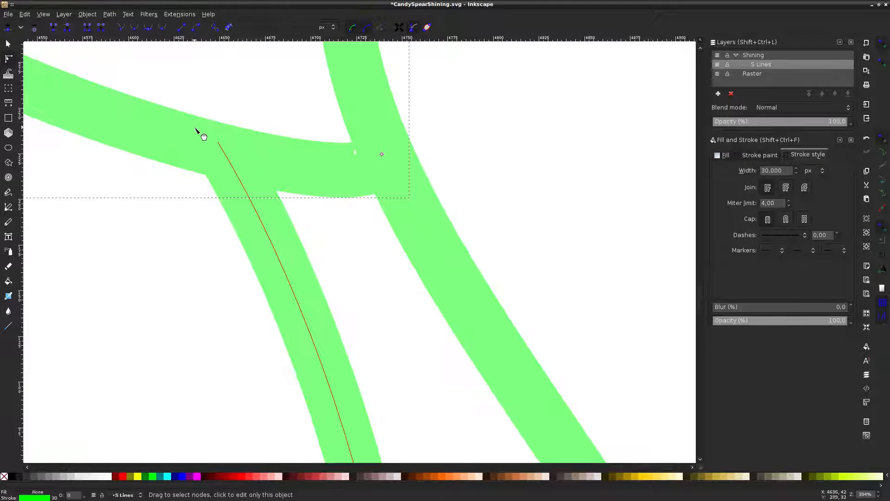
{"action": "left_click", "coordinate": [157, 122]}
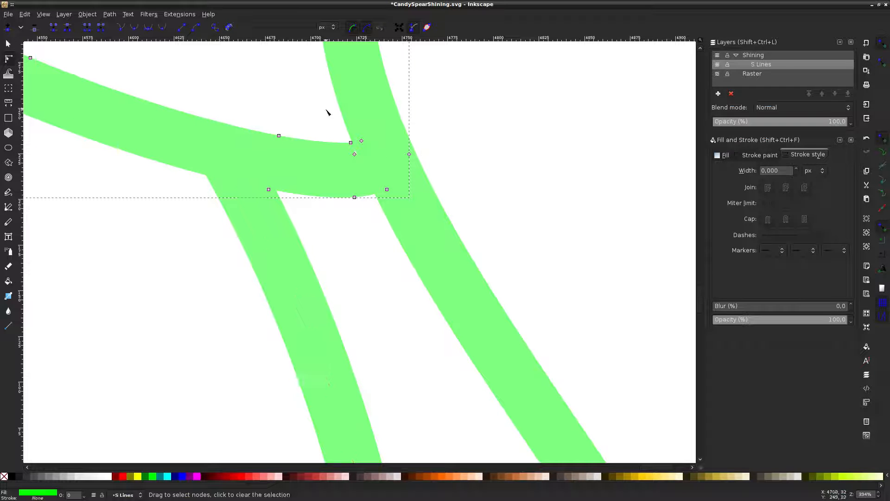
{"action": "left_click", "coordinate": [306, 129]}
{"action": "left_click", "coordinate": [307, 173]}
Fill the converted outline path with purple and raise it to the top of the layer
{"action": "left_click", "coordinate": [188, 477]}
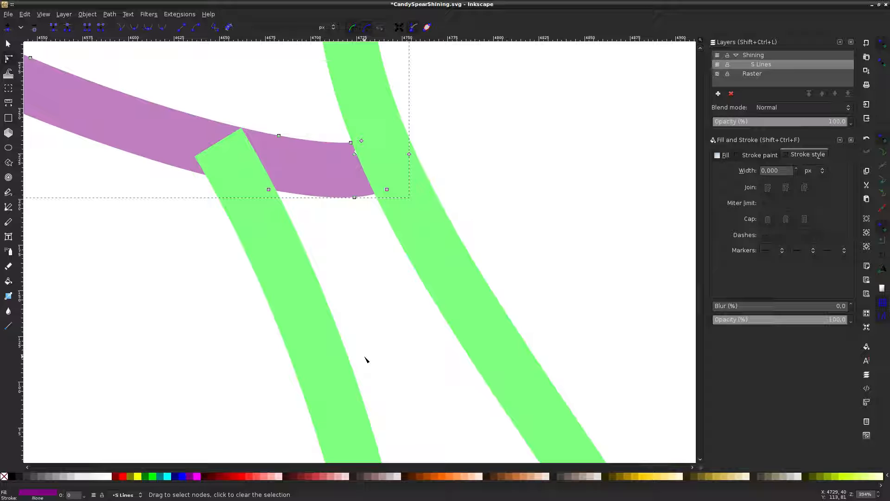
{"action": "key", "text": "Home"}
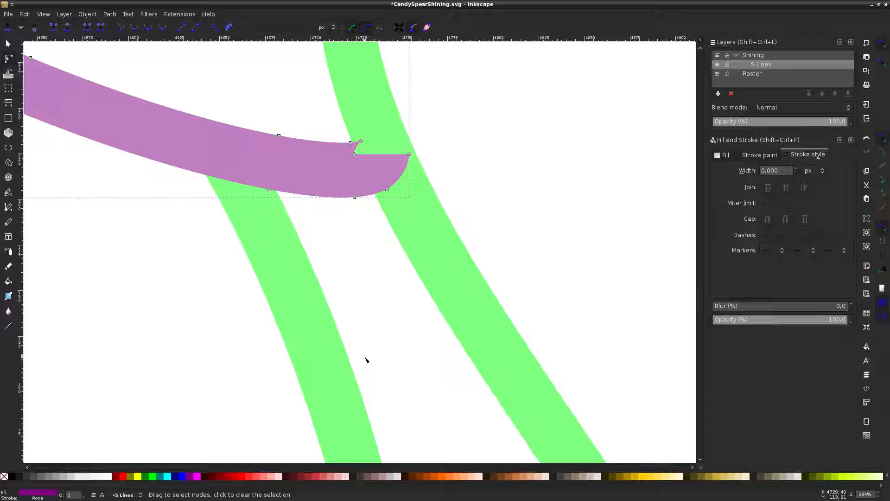
{"action": "left_click", "coordinate": [366, 360]}
Delete the inner corner node of the notch at the purple path's end over the shoulder shape
{"action": "scroll", "coordinate": [366, 327], "scroll_direction": "down", "scroll_amount": 5}
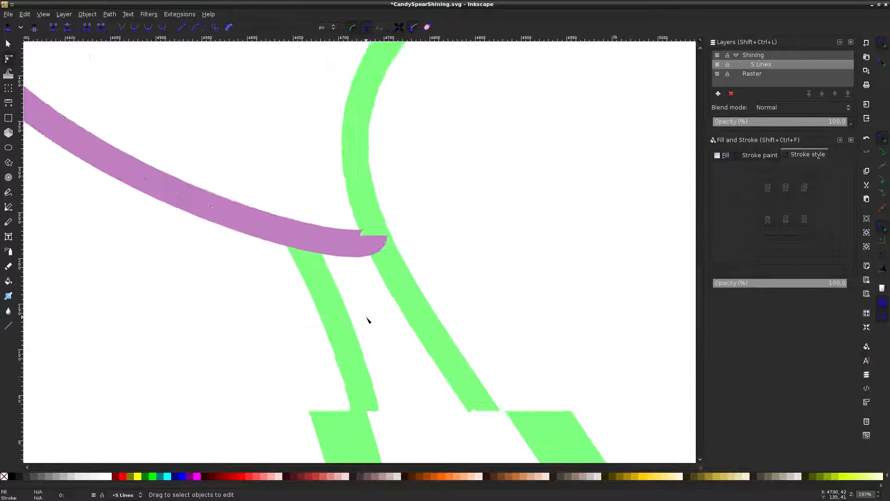
{"action": "scroll", "coordinate": [322, 317], "scroll_direction": "down", "scroll_amount": 2}
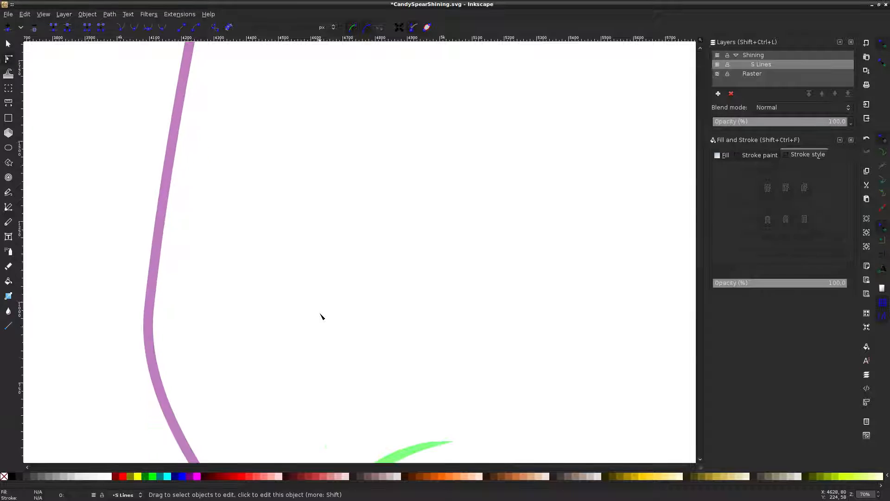
{"action": "scroll", "coordinate": [322, 313], "scroll_direction": "up", "scroll_amount": 2}
{"action": "scroll", "coordinate": [362, 312], "scroll_direction": "up", "scroll_amount": 2}
{"action": "scroll", "coordinate": [353, 312], "scroll_direction": "up", "scroll_amount": 3}
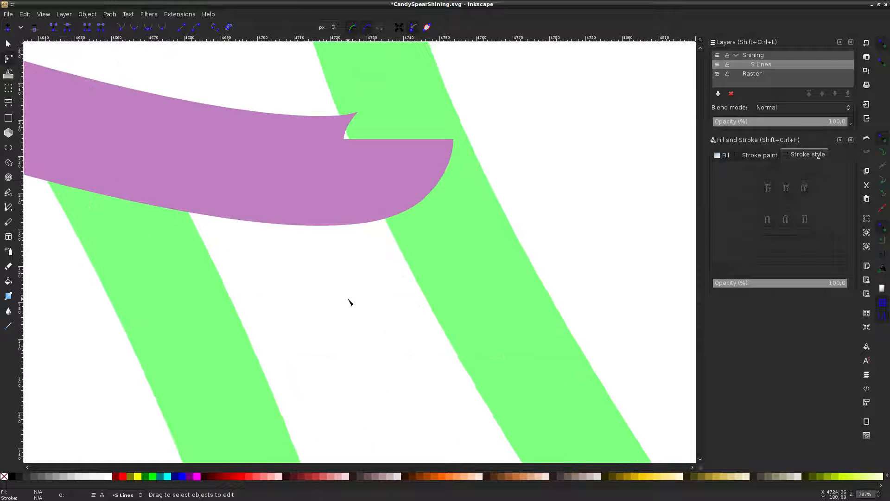
{"action": "left_click", "coordinate": [353, 202]}
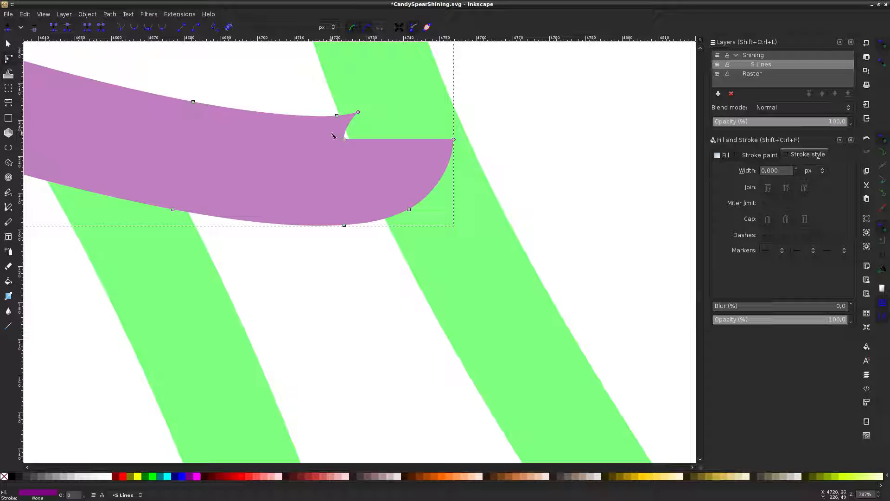
{"action": "left_click_drag", "start_coordinate": [328, 133], "coordinate": [382, 158]}
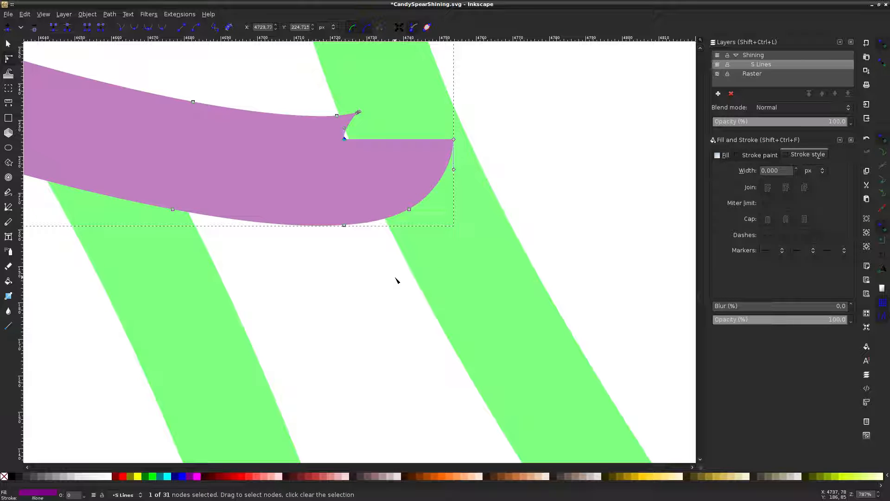
{"action": "key", "text": "Delete"}
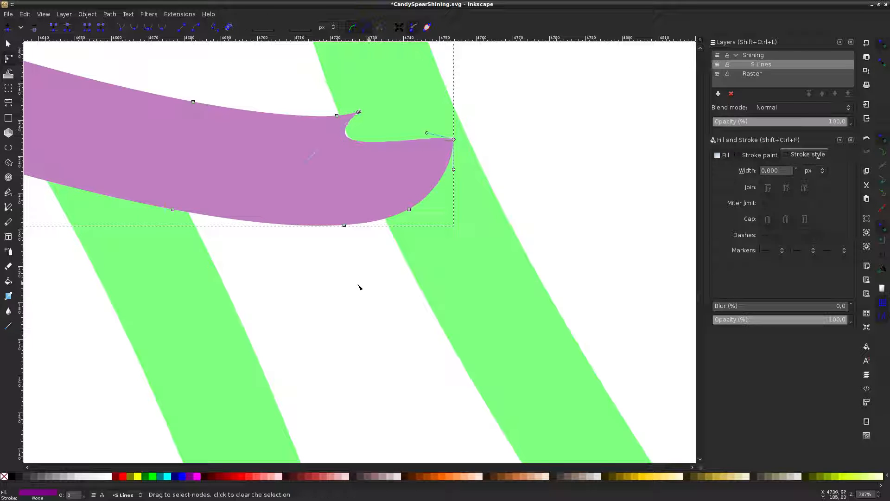
Retract the curve handles on both sides of the notch to straighten the purple path's end edge over the shoulder shape
{"action": "mouse_move", "coordinate": [261, 146]}
{"action": "left_click_drag", "start_coordinate": [306, 163], "coordinate": [359, 112]}
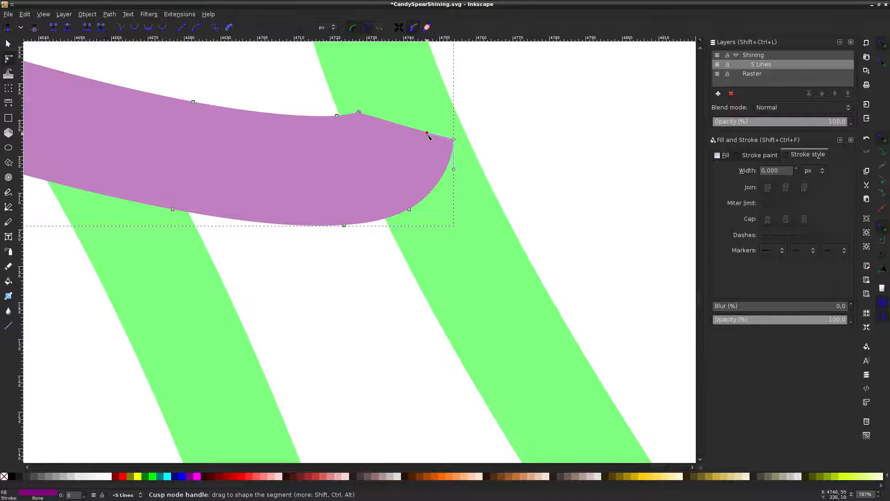
{"action": "left_click_drag", "start_coordinate": [427, 134], "coordinate": [455, 143]}
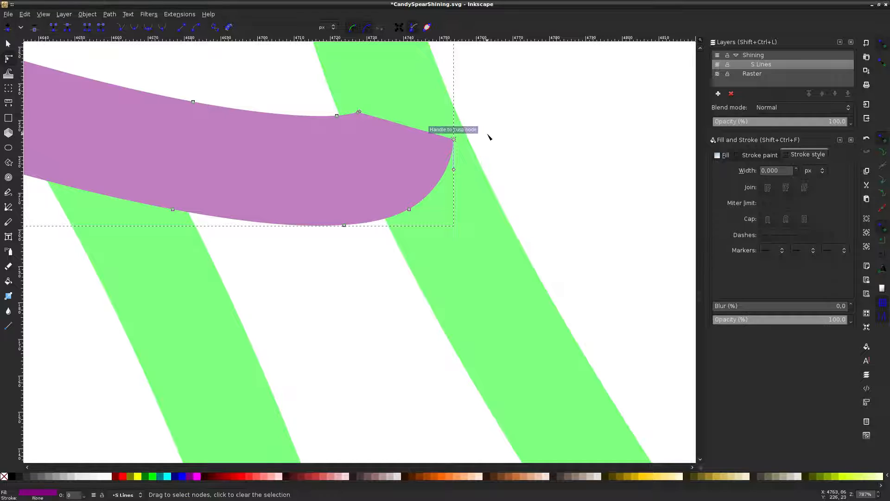
{"action": "left_click", "coordinate": [520, 147]}
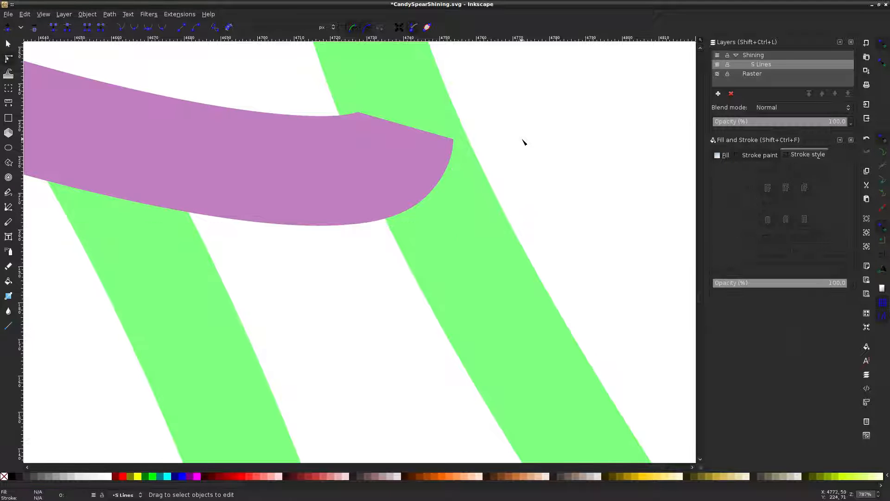
Recolour the purple outline path's fill to lime (#00FF00)
{"action": "scroll", "coordinate": [523, 141], "scroll_direction": "down", "scroll_amount": 7, "text": "ctrl"}
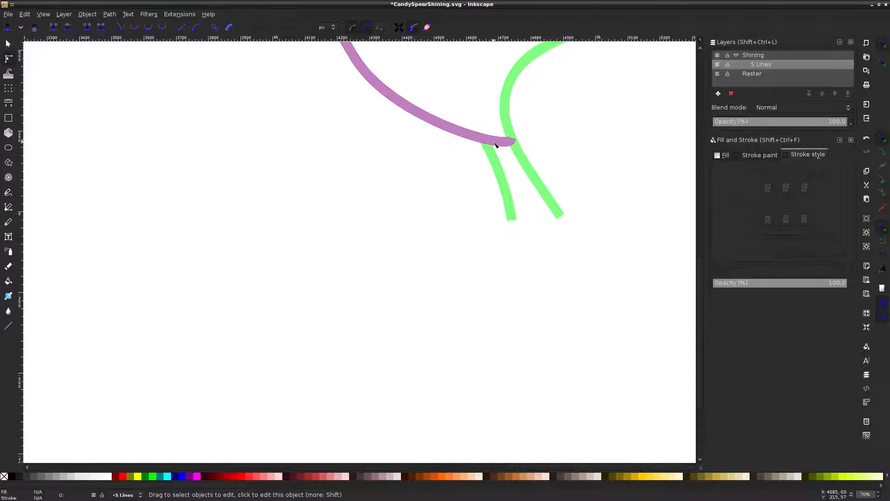
{"action": "left_click", "coordinate": [495, 145]}
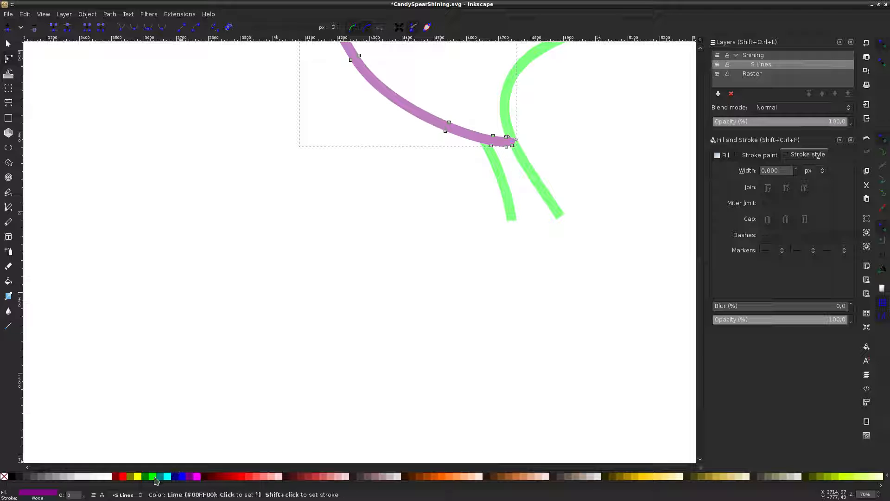
{"action": "left_click", "coordinate": [156, 480]}
{"action": "left_click", "coordinate": [302, 395]}
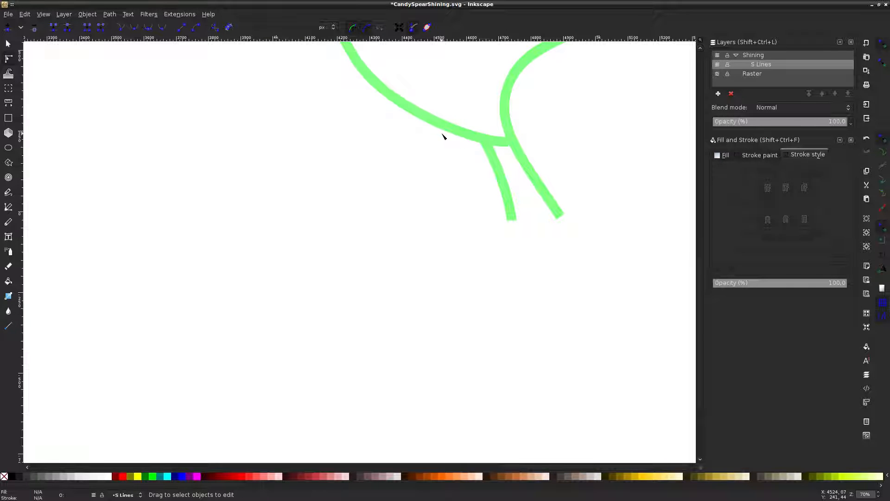
{"action": "left_click", "coordinate": [443, 134]}
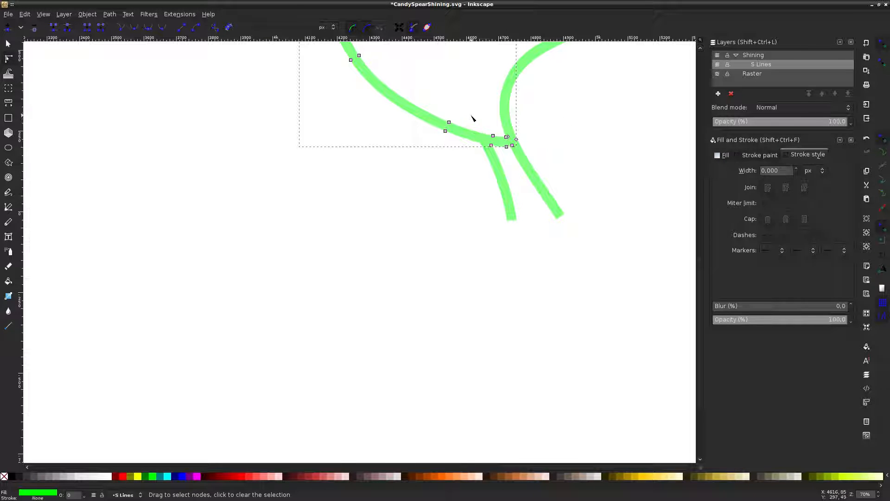
Show the Raster layer beneath the green outlines and save the document
{"action": "scroll", "coordinate": [509, 159], "scroll_direction": "up", "scroll_amount": 5}
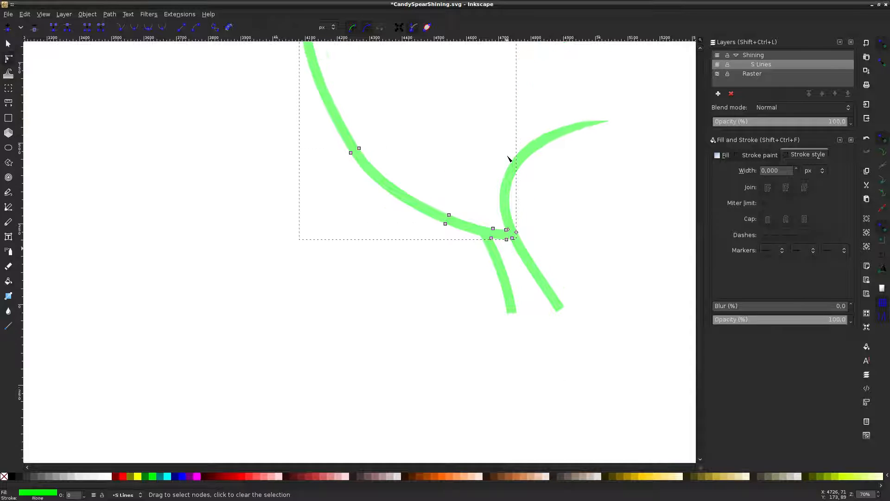
{"action": "scroll", "coordinate": [509, 159], "scroll_direction": "up", "scroll_amount": 5}
{"action": "left_click", "coordinate": [504, 159]}
{"action": "scroll", "coordinate": [527, 159], "scroll_direction": "right", "scroll_amount": 10}
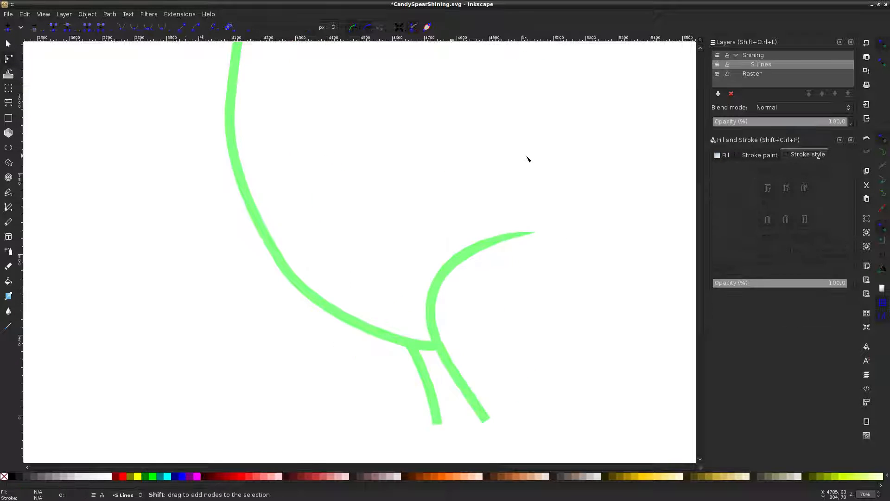
{"action": "scroll", "coordinate": [527, 158], "scroll_direction": "down", "scroll_amount": 2}
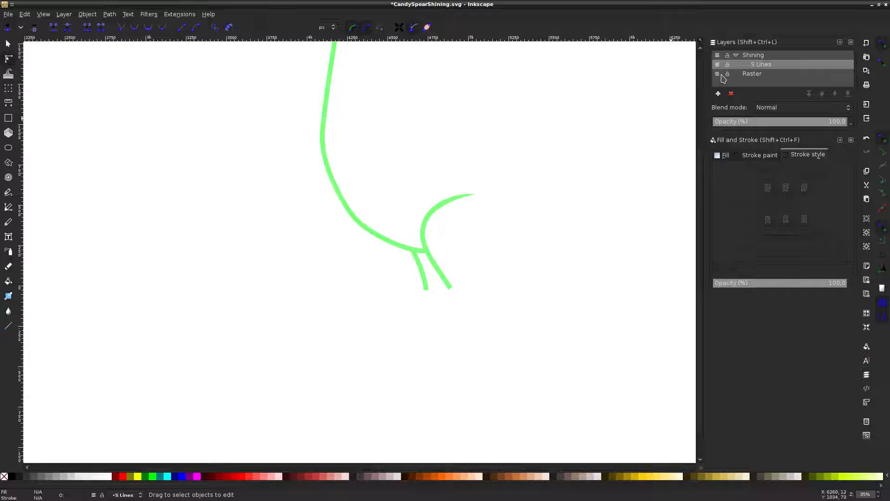
{"action": "left_click", "coordinate": [722, 76]}
{"action": "scroll", "coordinate": [345, 178], "scroll_direction": "right", "scroll_amount": 5}
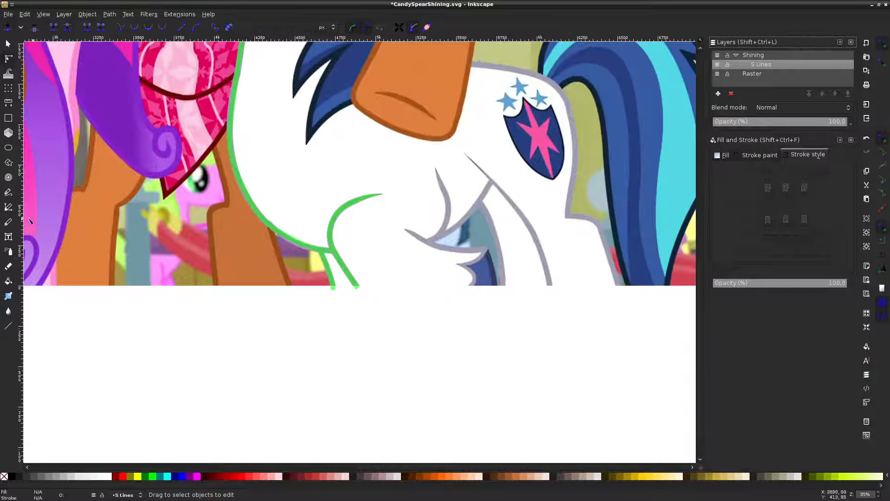
{"action": "key", "text": "ctrl+s"}
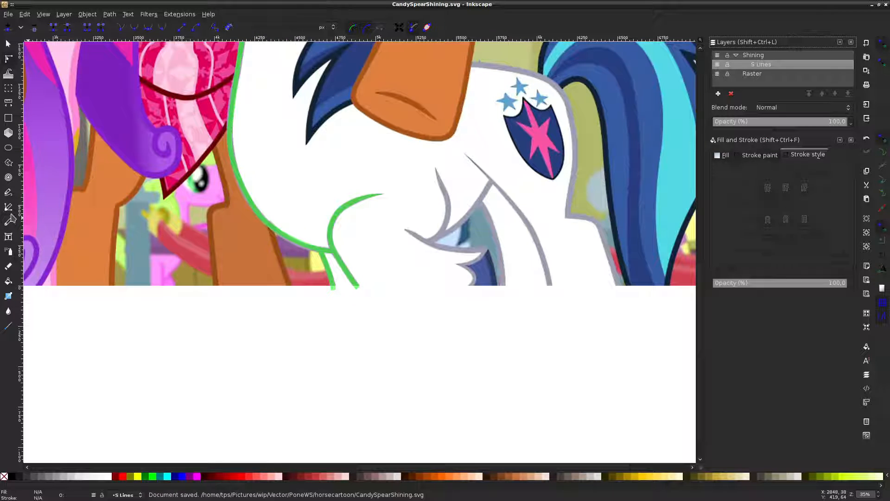
Draw an open four-node path from the belly line's pointed tip around the blue shape's corners to below the image, without fill
{"action": "left_click", "coordinate": [9, 208]}
{"action": "scroll", "coordinate": [469, 256], "scroll_direction": "right", "scroll_amount": 1}
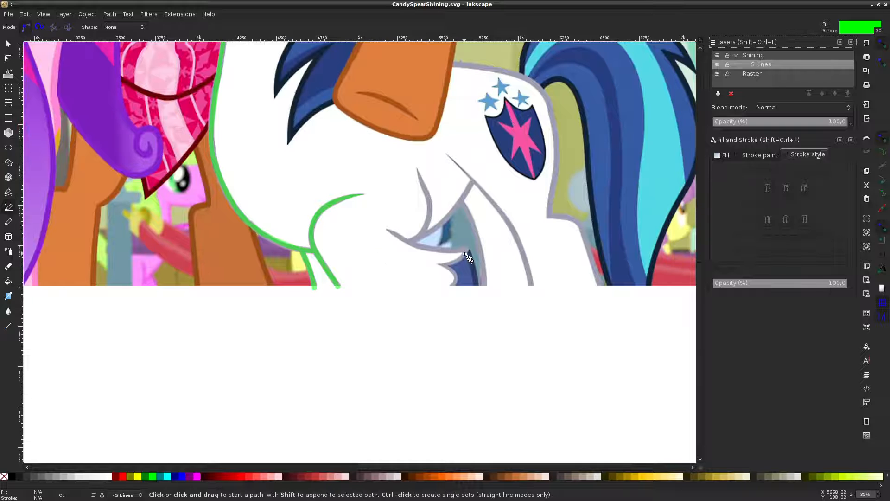
{"action": "scroll", "coordinate": [469, 256], "scroll_direction": "up", "scroll_amount": 2}
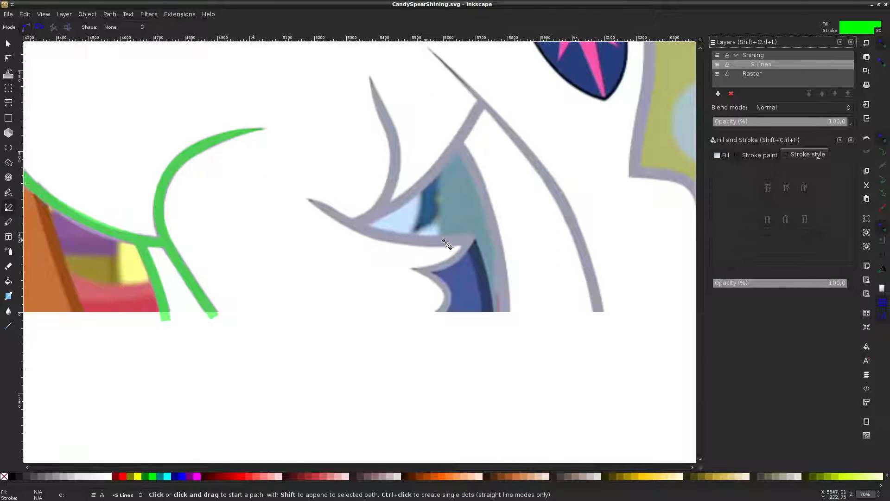
{"action": "left_click", "coordinate": [307, 199]}
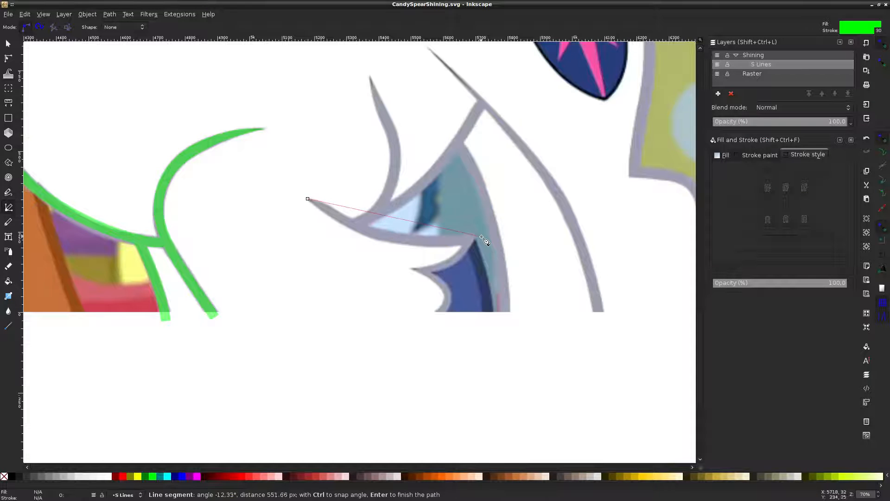
{"action": "left_click", "coordinate": [473, 239]}
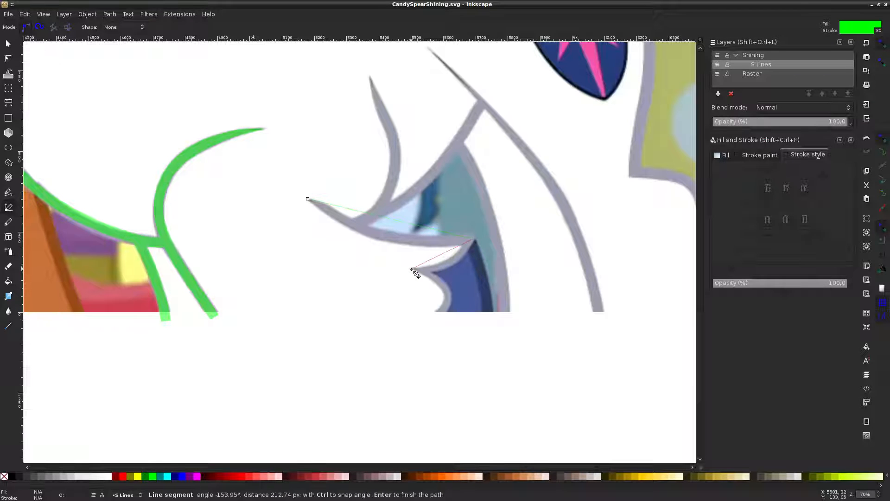
{"action": "left_click", "coordinate": [411, 268]}
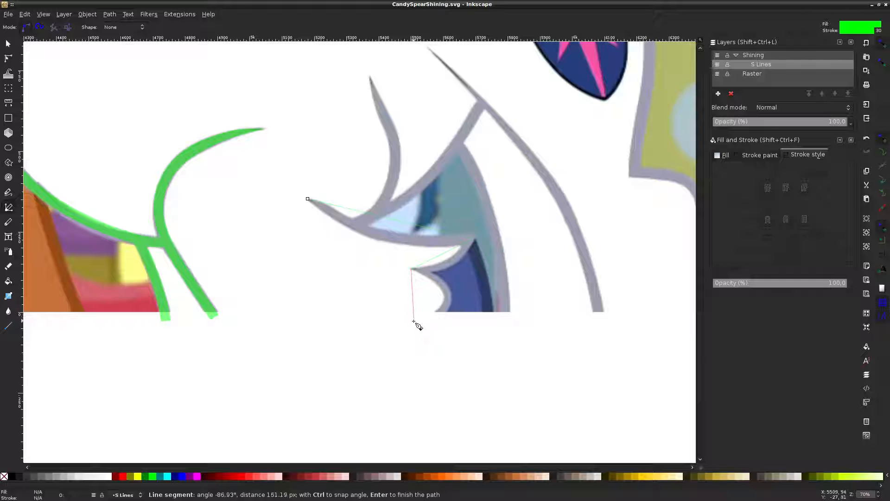
{"action": "double_click", "coordinate": [413, 321]}
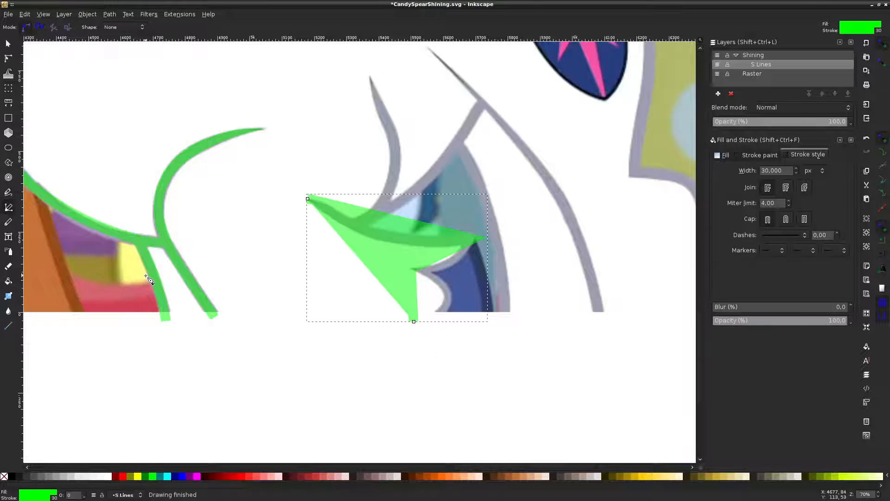
{"action": "left_click", "coordinate": [4, 476]}
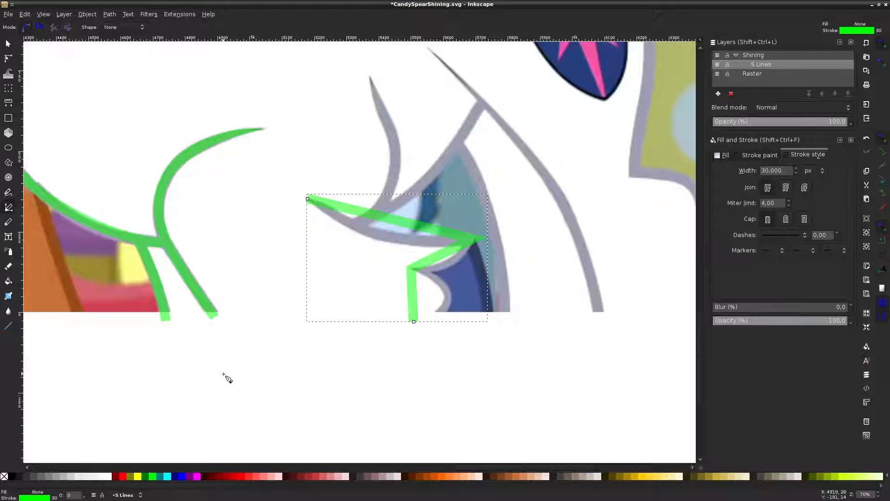
Bend the new path's lowest segment outward to follow the curved grey edge of the blue shape
{"action": "left_click", "coordinate": [8, 58]}
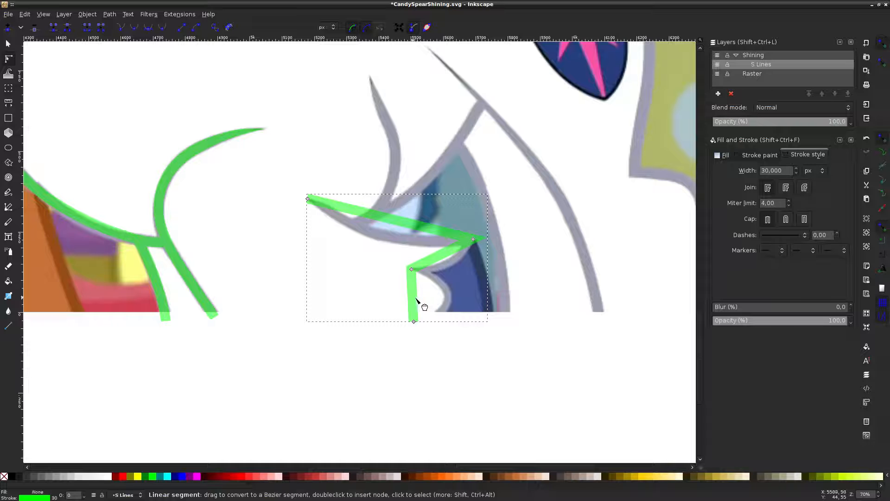
{"action": "left_click_drag", "start_coordinate": [419, 298], "coordinate": [451, 299]}
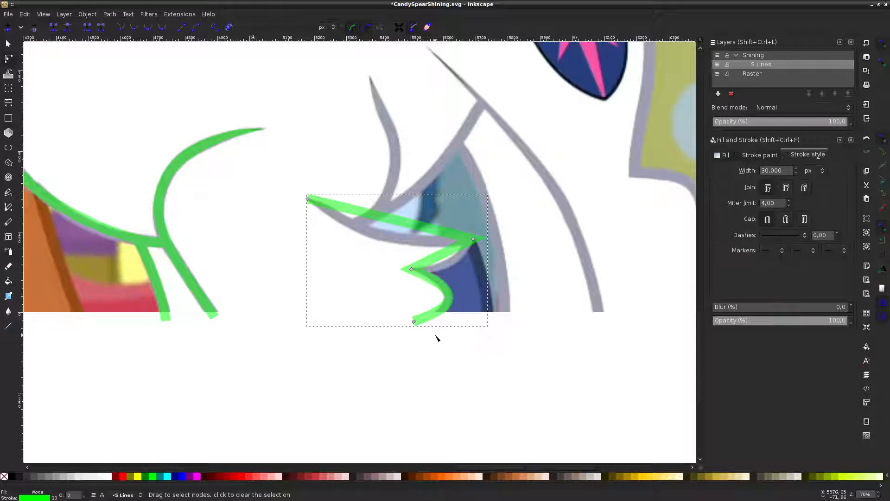
{"action": "scroll", "coordinate": [436, 338], "scroll_direction": "down", "scroll_amount": 4}
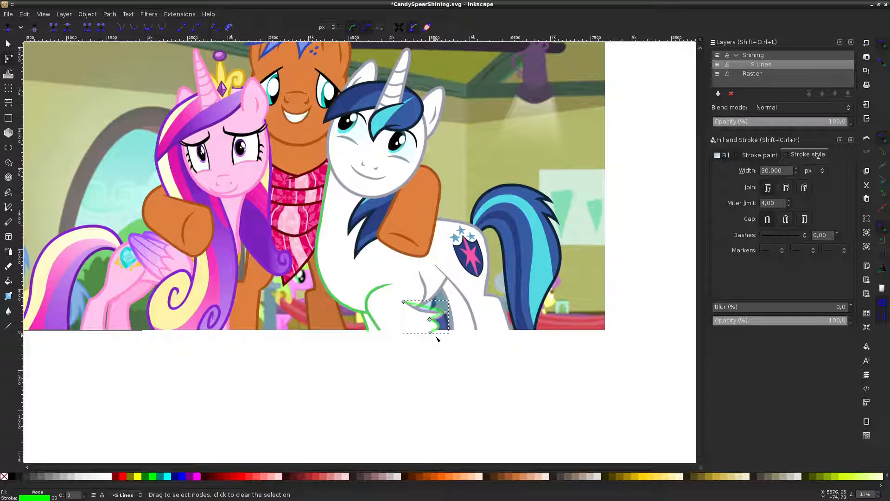
{"action": "scroll", "coordinate": [436, 339], "scroll_direction": "up", "scroll_amount": 2}
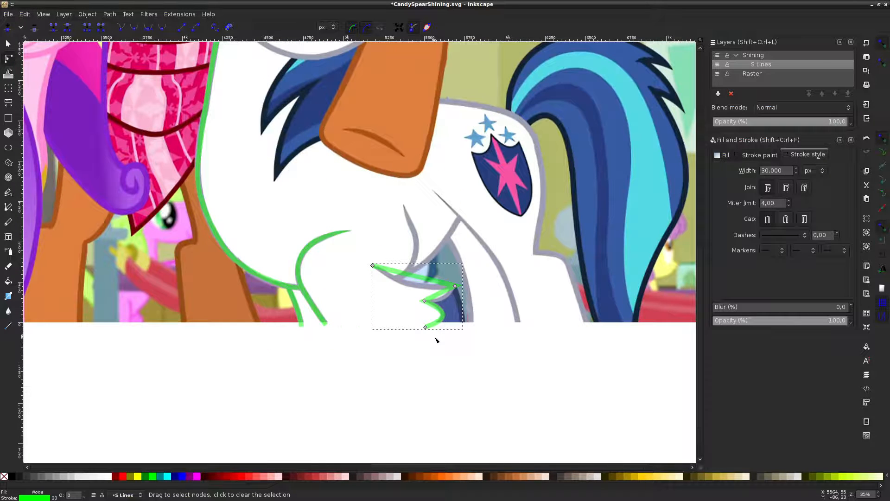
{"action": "scroll", "coordinate": [435, 339], "scroll_direction": "down", "scroll_amount": 3}
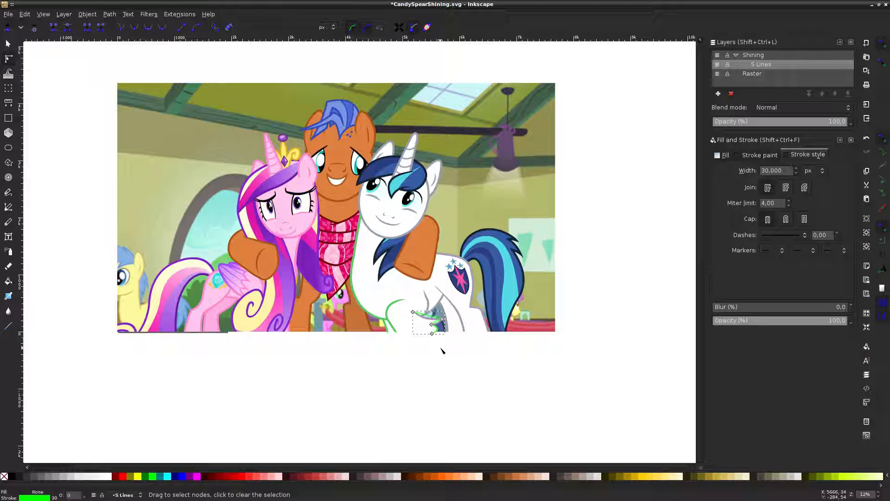
{"action": "scroll", "coordinate": [446, 337], "scroll_direction": "up", "scroll_amount": 4}
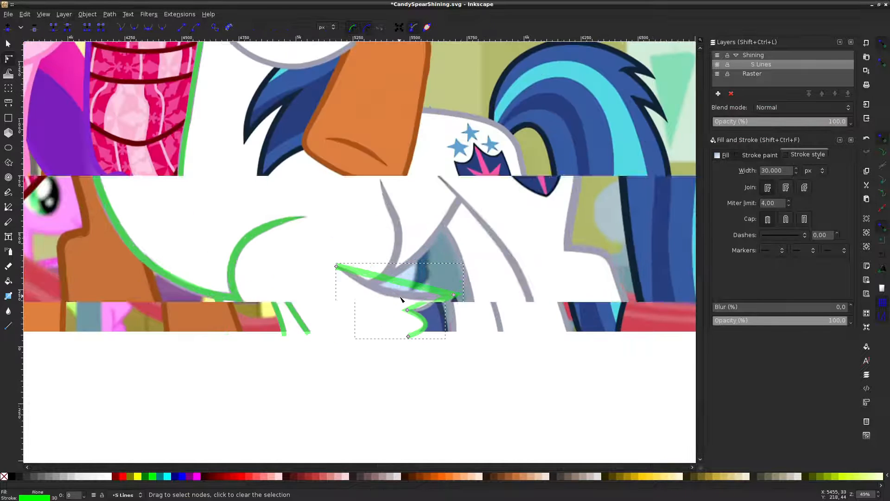
Bend the path's long upper segment along the grey belly line and insert a node near its middle
{"action": "left_click_drag", "start_coordinate": [410, 288], "coordinate": [397, 295]}
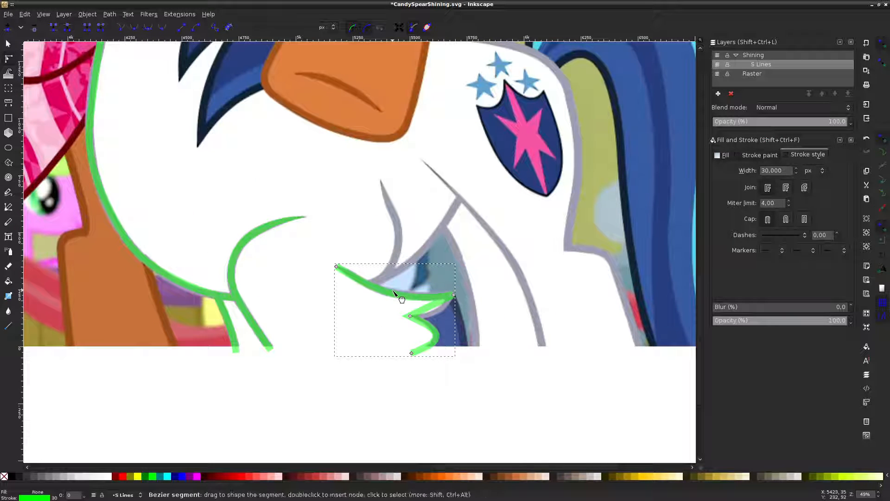
{"action": "scroll", "coordinate": [400, 302], "scroll_direction": "up", "scroll_amount": 2}
{"action": "scroll", "coordinate": [418, 303], "scroll_direction": "up", "scroll_amount": 1}
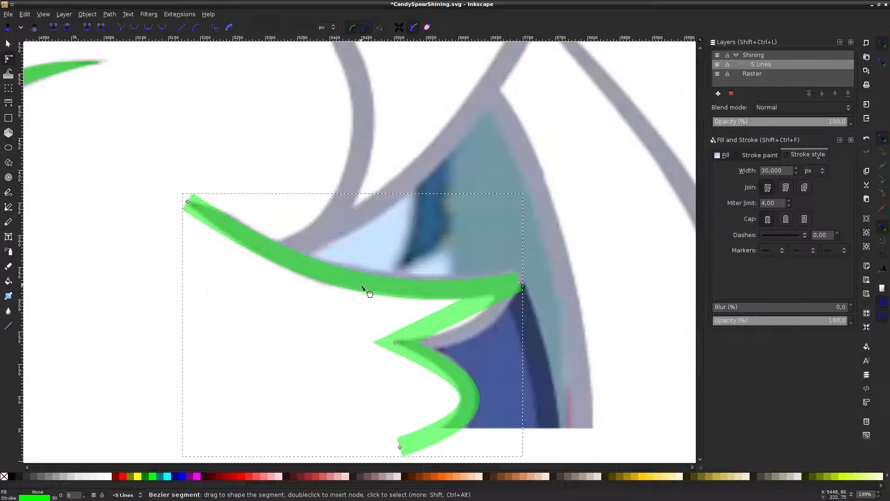
{"action": "left_click_drag", "start_coordinate": [364, 287], "coordinate": [358, 284]}
{"action": "double_click", "coordinate": [344, 284]}
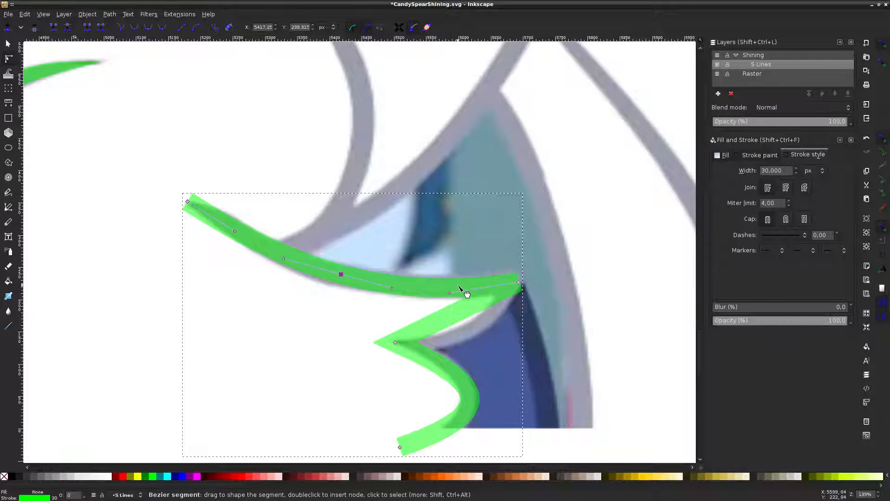
{"action": "left_click_drag", "start_coordinate": [393, 246], "coordinate": [338, 280]}
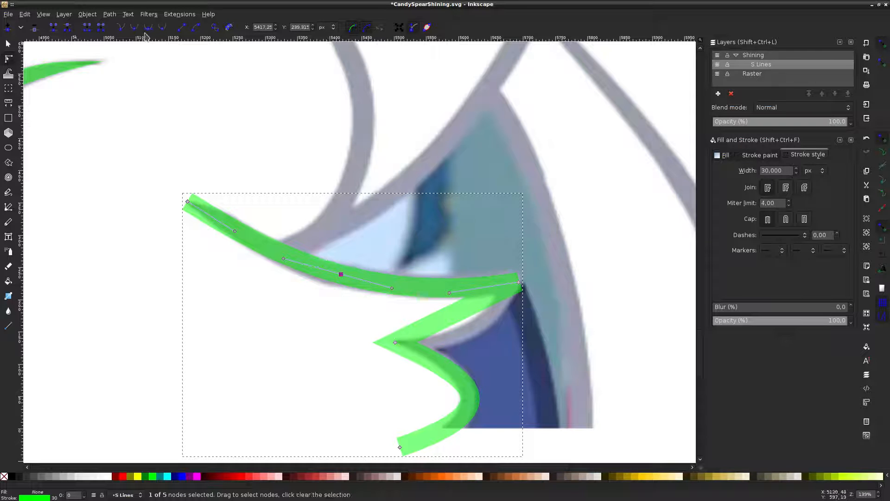
Curve the short middle segment around the blue shape's upper edge and shift its outer corner node slightly inward
{"action": "left_click", "coordinate": [363, 163]}
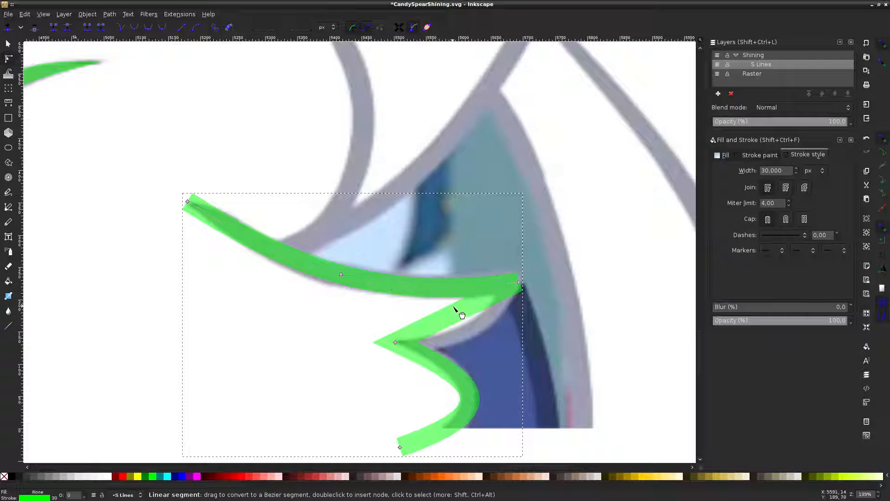
{"action": "left_click_drag", "start_coordinate": [459, 327], "coordinate": [473, 341]}
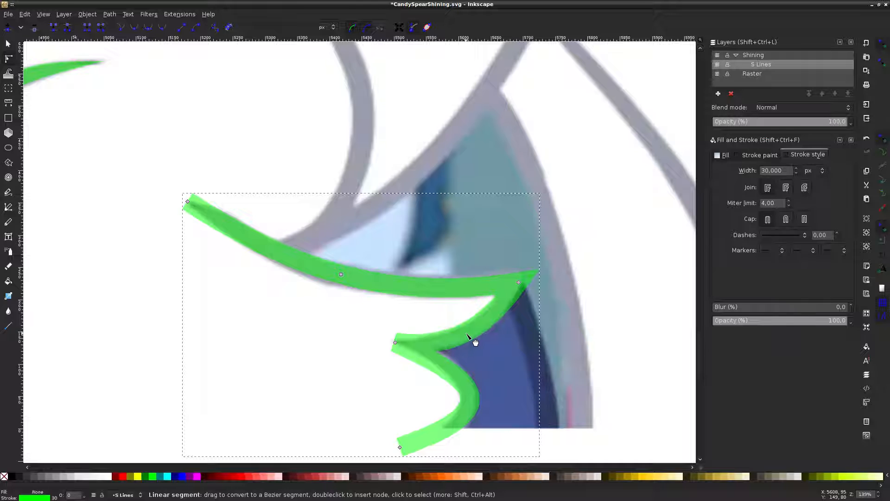
{"action": "mouse_move", "coordinate": [520, 284]}
{"action": "left_mouse_down"}
{"action": "mouse_move", "coordinate": [497, 283]}
{"action": "mouse_move", "coordinate": [512, 285]}
{"action": "left_mouse_up"}
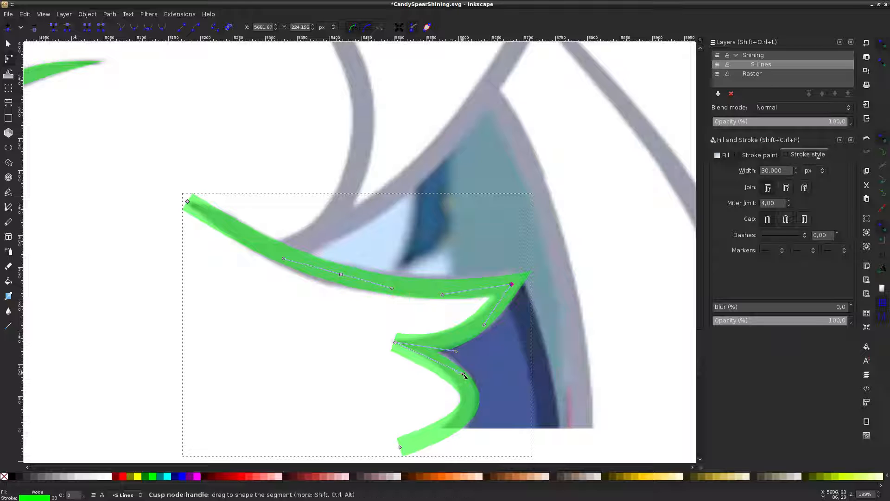
Refine the lowest segment by adjusting the inner tip's handle and moving the end node, then hide S Lines to compare with the Raster layer
{"action": "left_click_drag", "start_coordinate": [463, 373], "coordinate": [454, 355]}
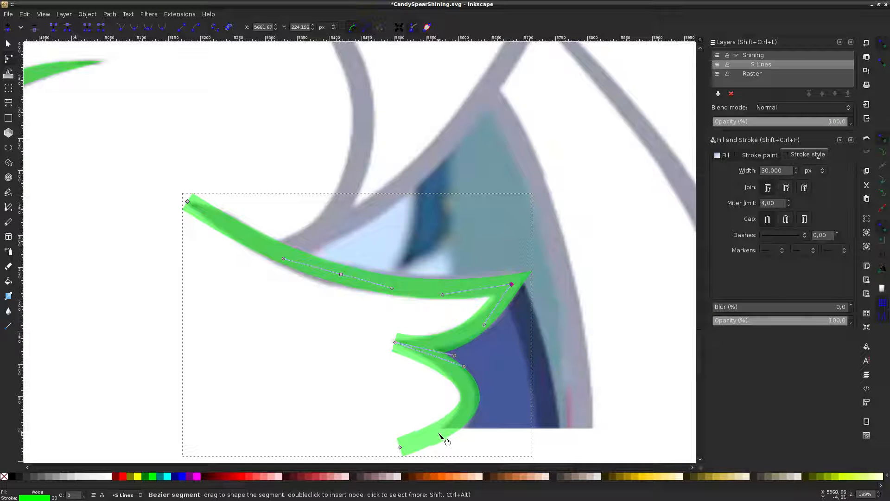
{"action": "left_click_drag", "start_coordinate": [443, 437], "coordinate": [404, 454]}
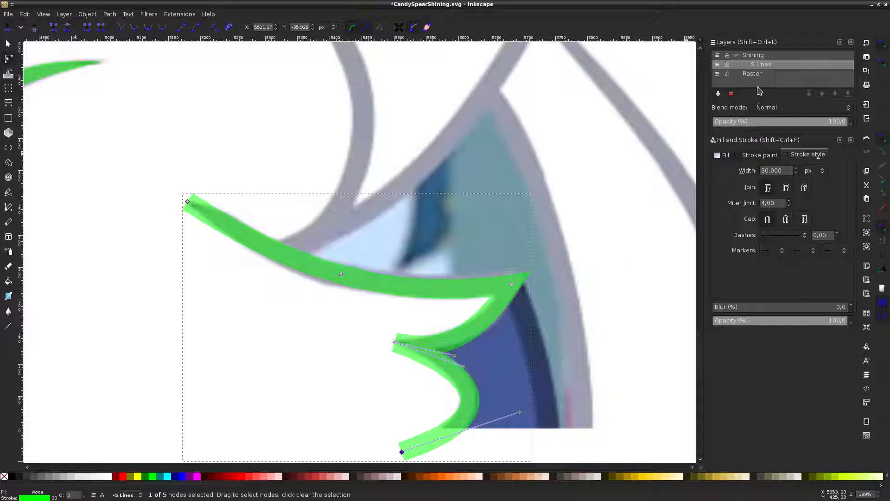
{"action": "left_click", "coordinate": [717, 65]}
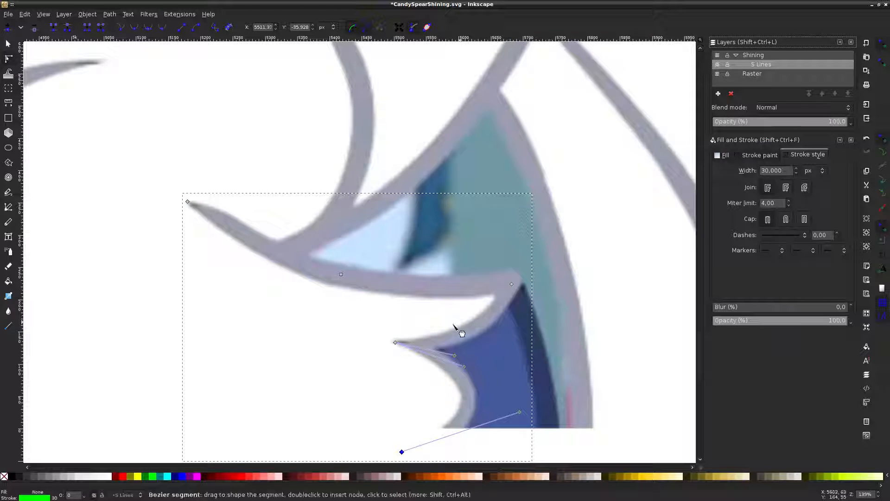
Show the S Lines layer again and convert the green belly and blue-shape outline from stroke to path
{"action": "left_click", "coordinate": [717, 65]}
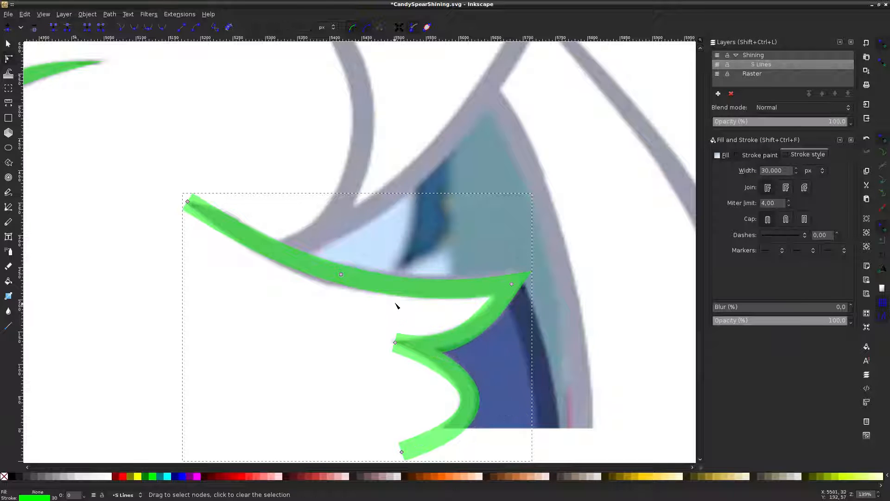
{"action": "key", "text": "Escape"}
{"action": "left_click", "coordinate": [312, 278]}
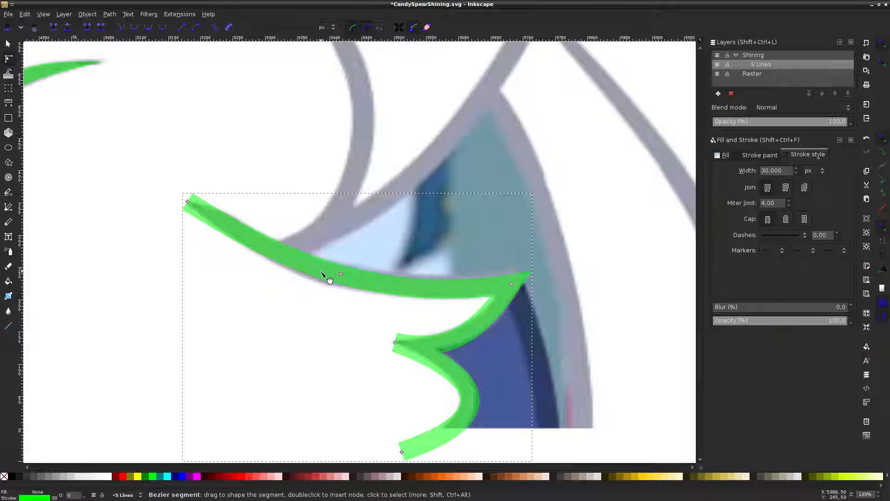
{"action": "left_click_drag", "start_coordinate": [321, 272], "coordinate": [321, 272]}
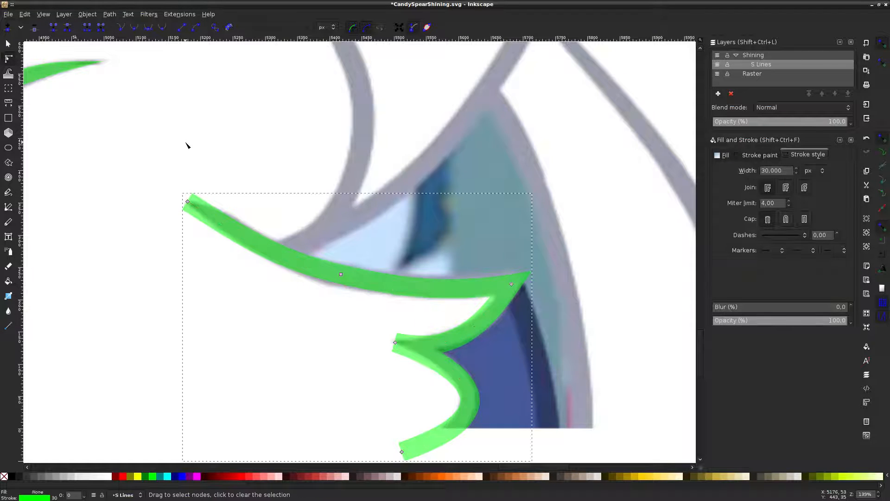
{"action": "left_click", "coordinate": [110, 14]}
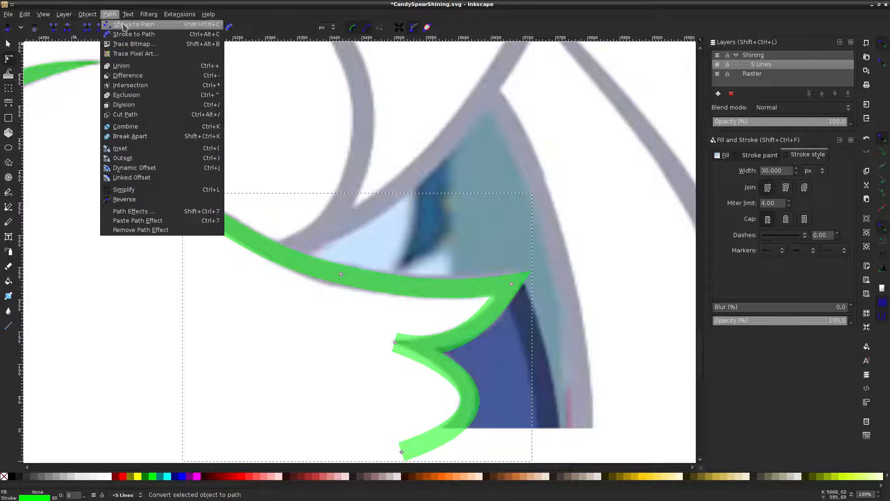
{"action": "left_click", "coordinate": [123, 24]}
{"action": "left_click", "coordinate": [109, 14]}
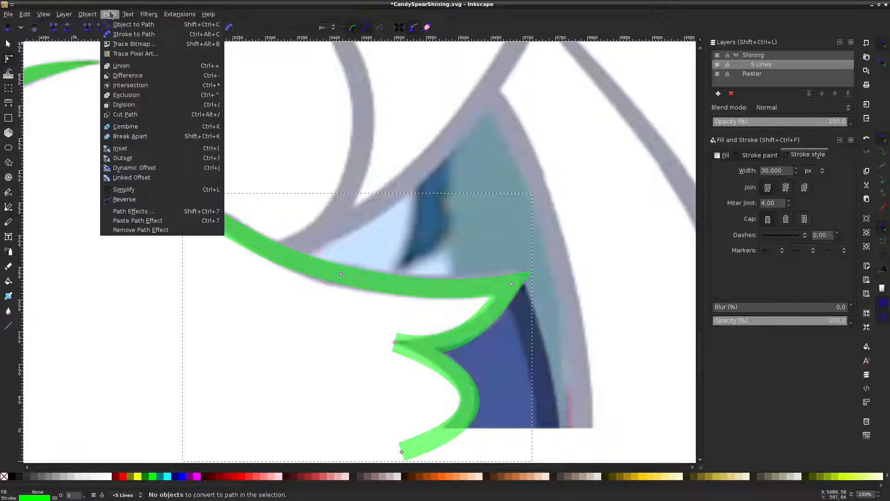
{"action": "left_click", "coordinate": [117, 34]}
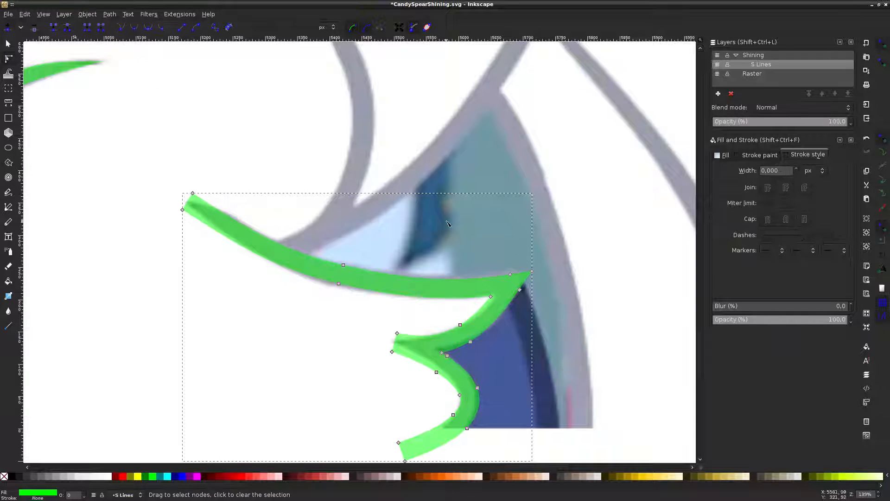
{"action": "key", "text": "Escape"}
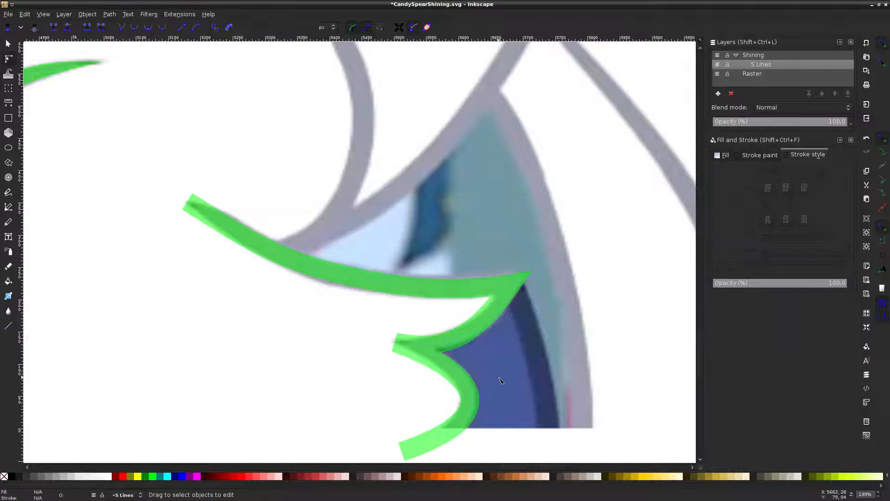
Sharpen the blunt inner tip by inserting nodes on its upper edge and end, and deleting the tip's two corner nodes
{"action": "left_click", "coordinate": [431, 341]}
{"action": "key", "text": "ctrl+shift+c"}
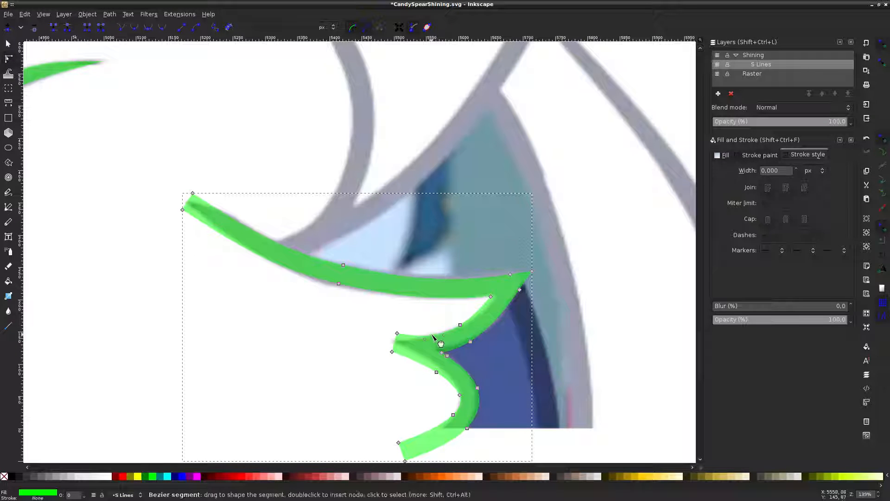
{"action": "left_click", "coordinate": [432, 335]}
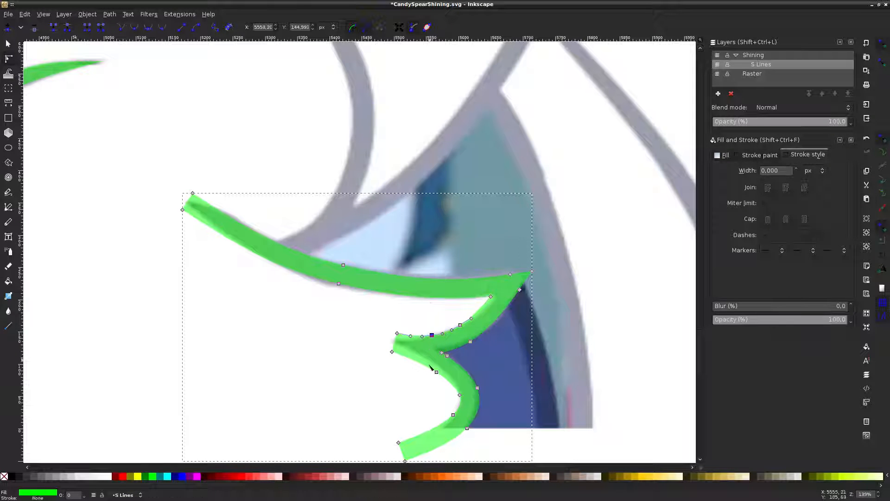
{"action": "double_click", "coordinate": [395, 343]}
{"action": "left_click_drag", "start_coordinate": [405, 339], "coordinate": [402, 363]}
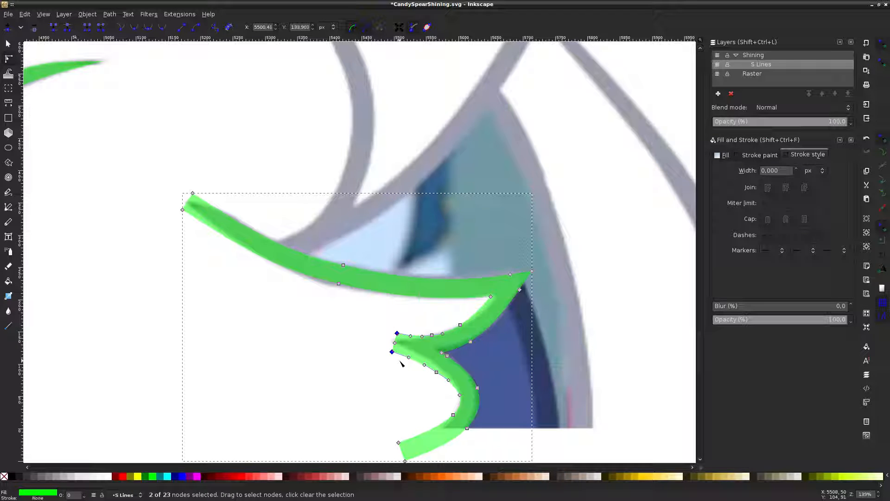
{"action": "key", "text": "Delete"}
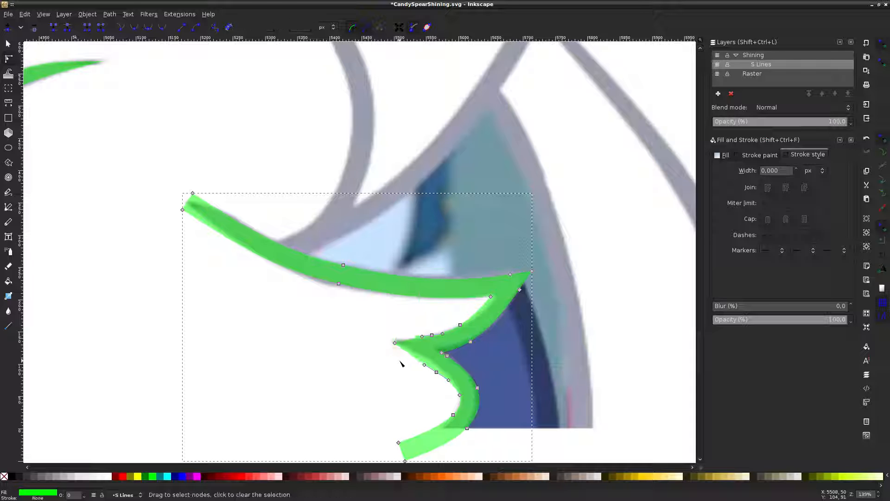
{"action": "left_click", "coordinate": [401, 364]}
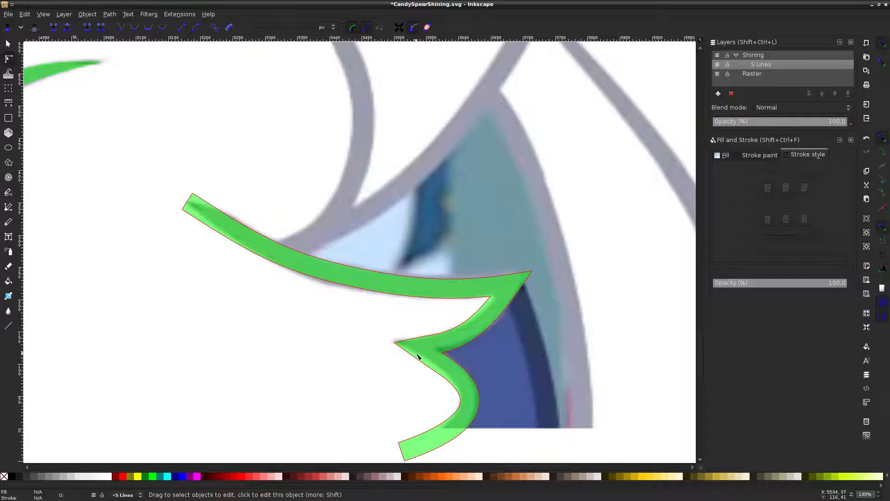
Move the node on the lower edge near the inner tip slightly inward so the edge follows the raster curve
{"action": "left_click", "coordinate": [419, 359]}
{"action": "left_click_drag", "start_coordinate": [434, 371], "coordinate": [436, 372]}
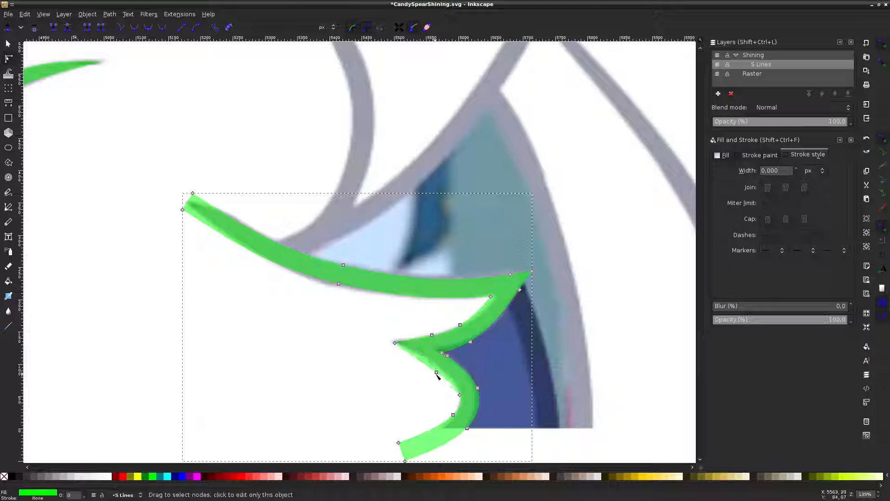
{"action": "double_click", "coordinate": [437, 371]}
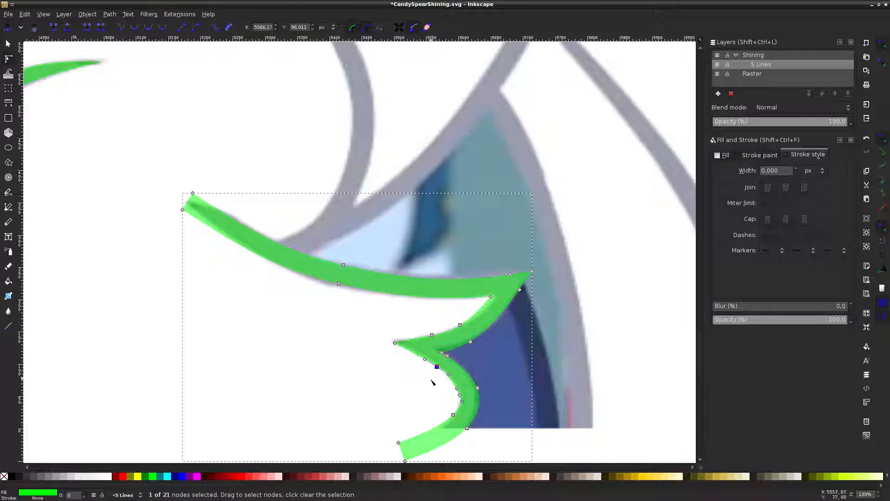
{"action": "left_click", "coordinate": [431, 383]}
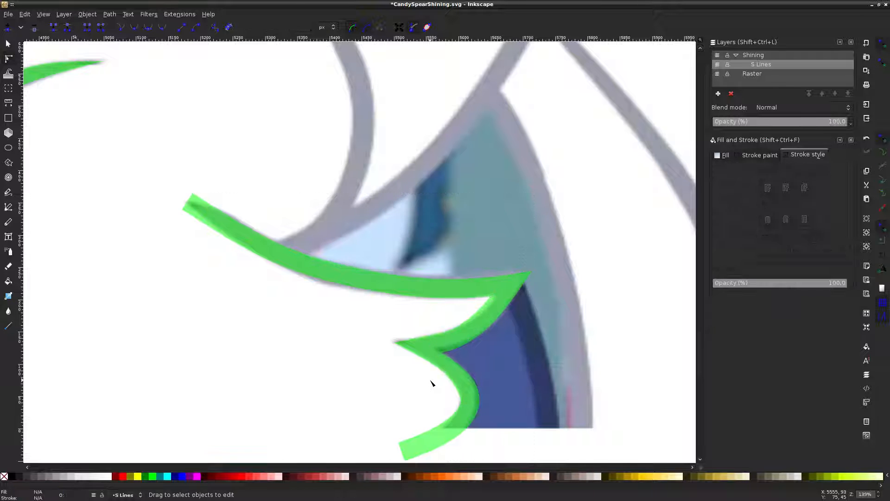
{"action": "left_click", "coordinate": [444, 349]}
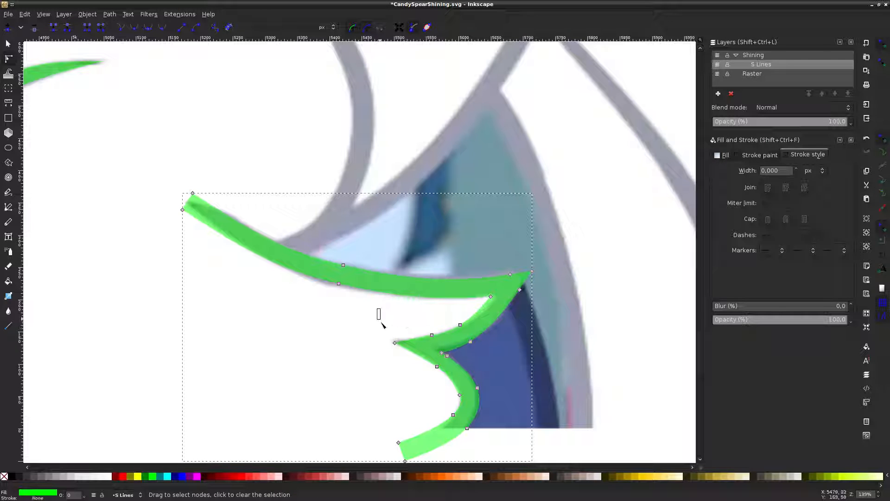
{"action": "left_click_drag", "start_coordinate": [382, 323], "coordinate": [442, 384]}
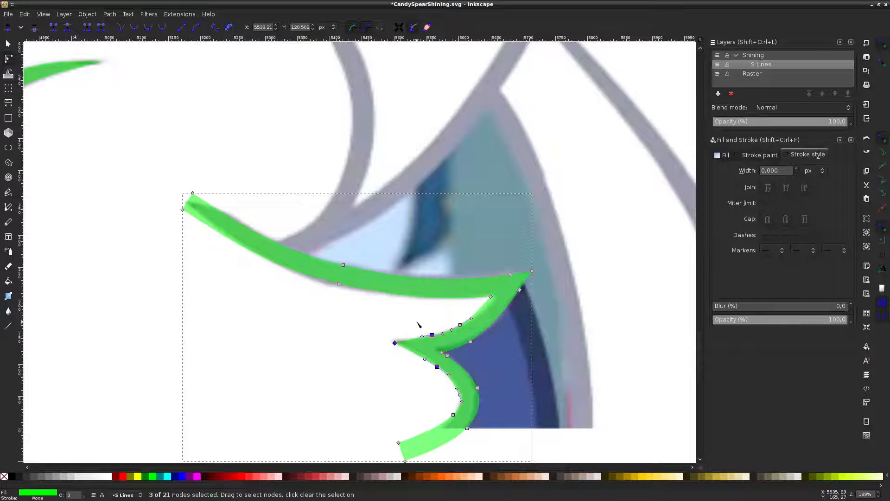
{"action": "left_click_drag", "start_coordinate": [418, 320], "coordinate": [444, 378]}
{"action": "left_click", "coordinate": [369, 318]}
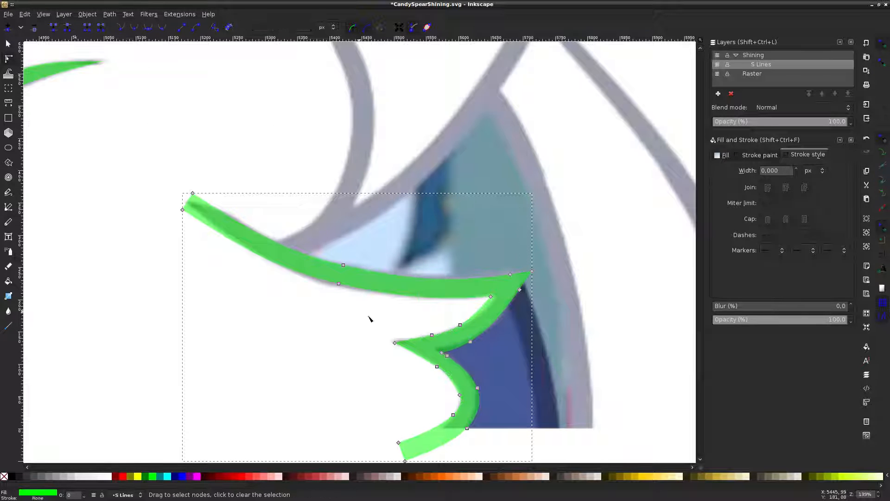
{"action": "left_click", "coordinate": [369, 318]}
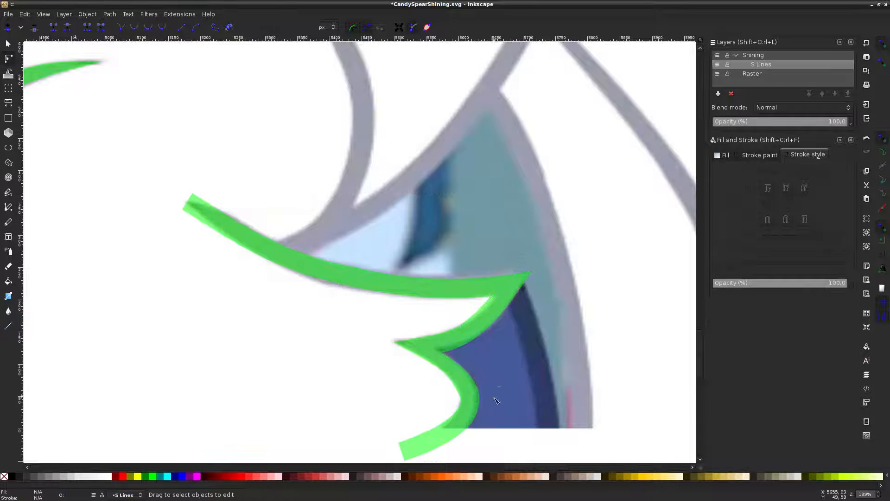
Make the node midway along the lowest curve's inner edge smooth, and toggle the Raster layer's visibility to compare
{"action": "left_click", "coordinate": [454, 392]}
{"action": "mouse_move", "coordinate": [446, 397]}
{"action": "left_mouse_down"}
{"action": "mouse_move", "coordinate": [470, 403]}
{"action": "mouse_move", "coordinate": [515, 370]}
{"action": "mouse_move", "coordinate": [466, 389]}
{"action": "left_mouse_up"}
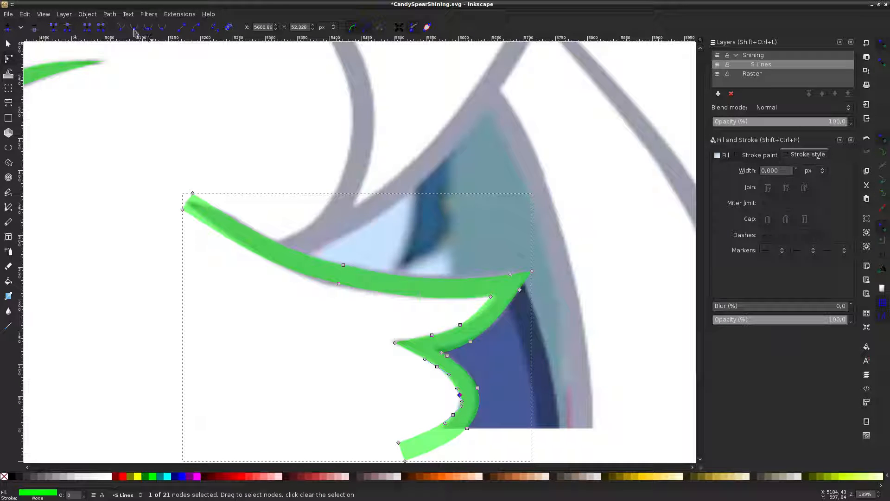
{"action": "left_click", "coordinate": [276, 145]}
{"action": "left_click", "coordinate": [527, 351]}
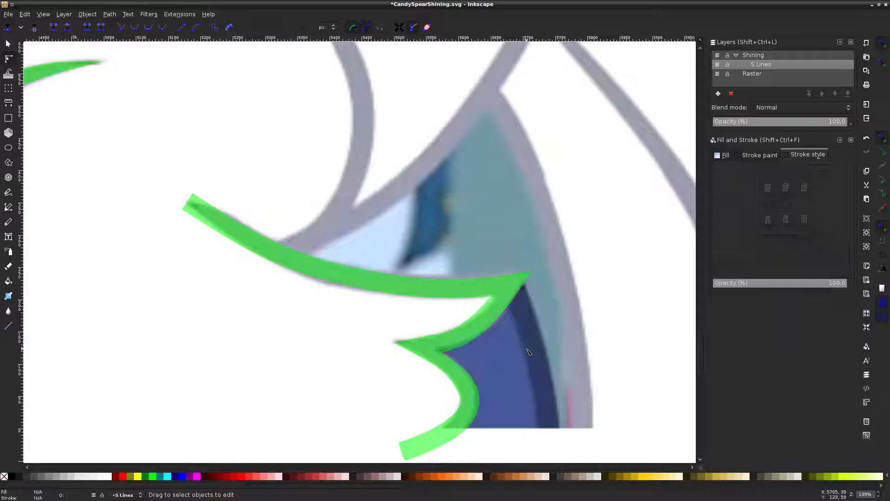
{"action": "left_click", "coordinate": [717, 75]}
{"action": "left_click", "coordinate": [717, 76]}
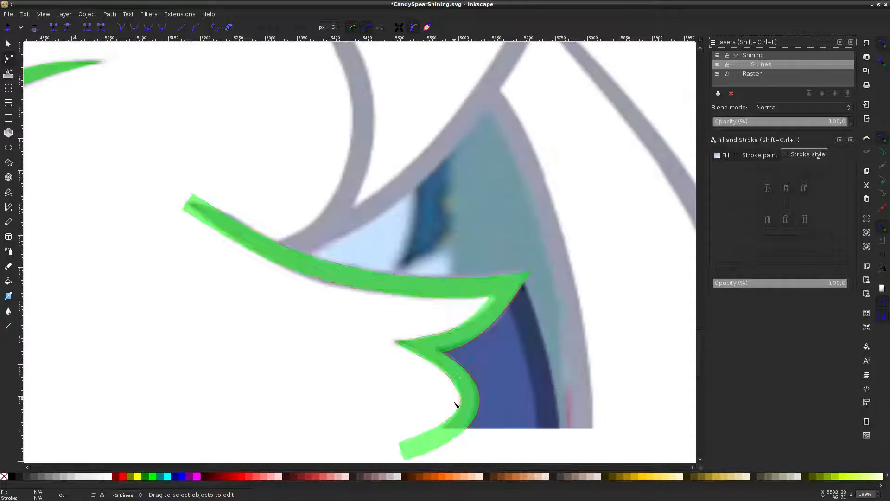
Shift the inside corner node toward the outer corner and nudge the middle node on the long stroke's lower edge outward
{"action": "left_click", "coordinate": [489, 302]}
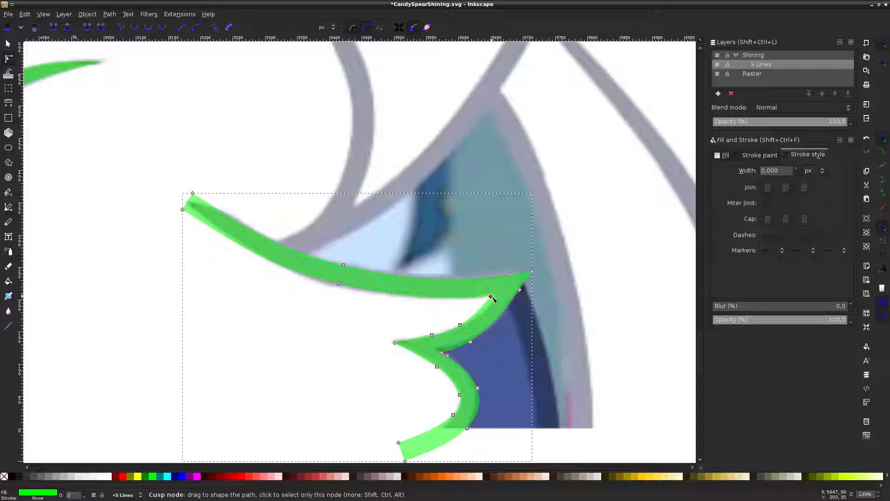
{"action": "left_click", "coordinate": [491, 297]}
{"action": "left_click", "coordinate": [459, 313]}
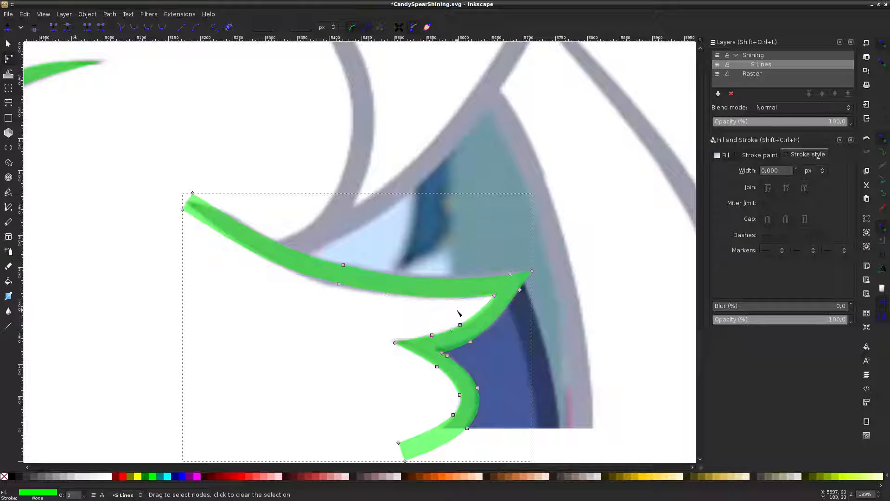
{"action": "left_click", "coordinate": [338, 283]}
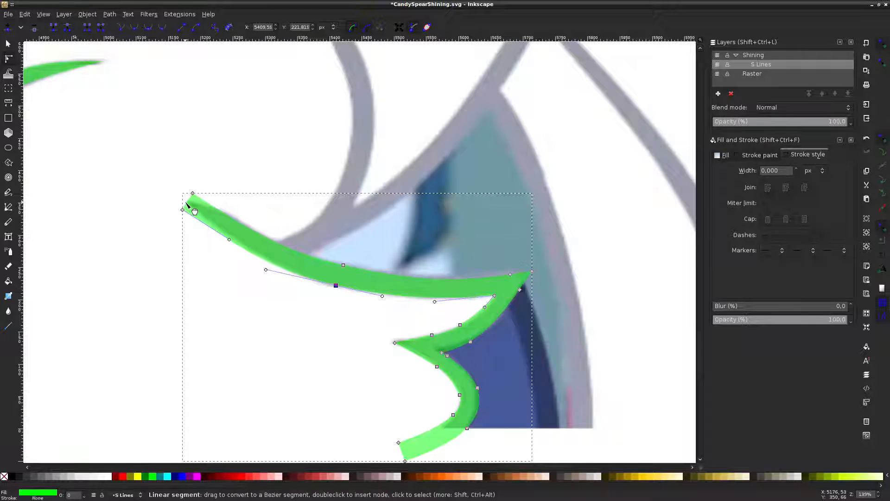
Insert a node midway across the long stroke's blunt far end and delete the end's lower corner node
{"action": "double_click", "coordinate": [187, 203]}
{"action": "left_click", "coordinate": [182, 209]}
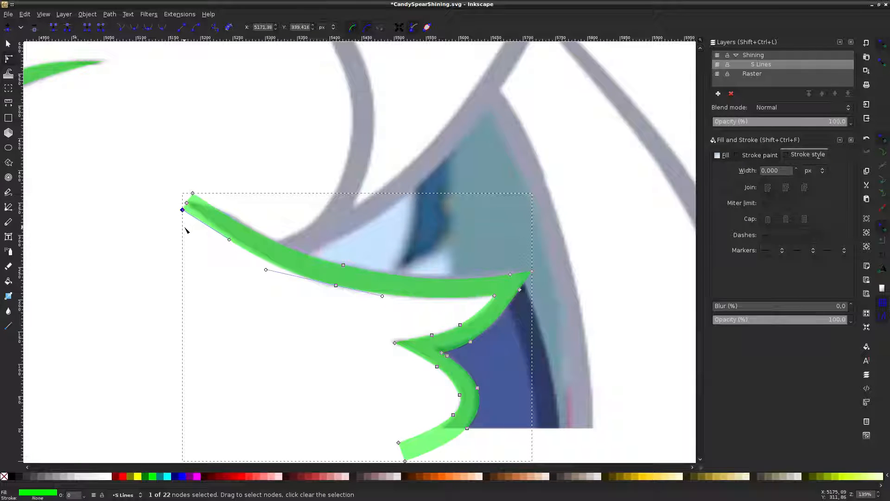
{"action": "key", "text": "Delete"}
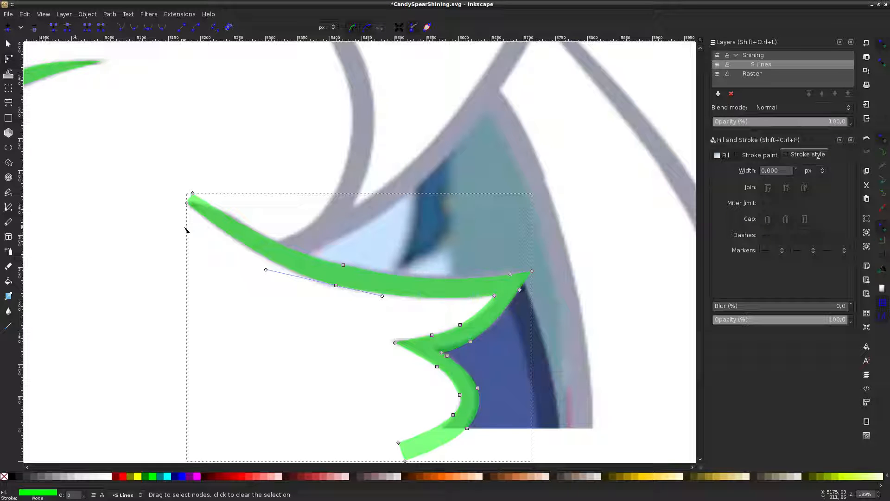
{"action": "left_click", "coordinate": [207, 276]}
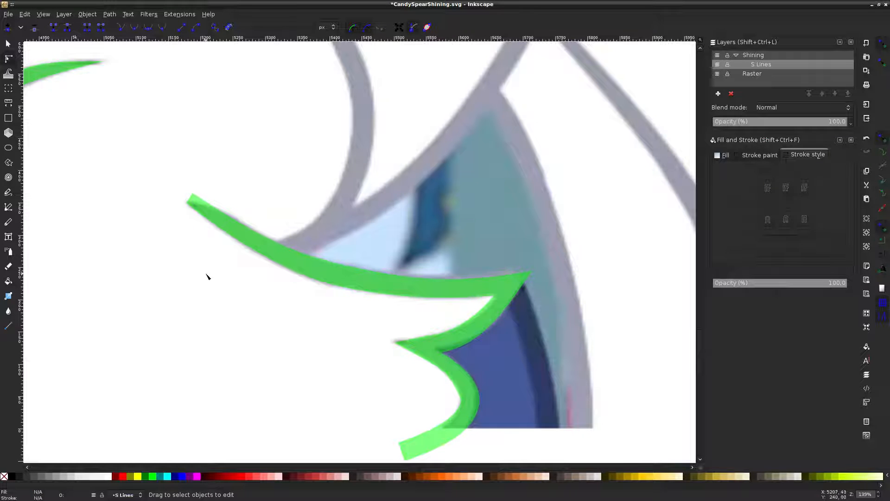
Insert a node on the long stroke's upper edge near its far tip and delete the remaining upper corner node
{"action": "left_click", "coordinate": [220, 224]}
{"action": "double_click", "coordinate": [218, 209]}
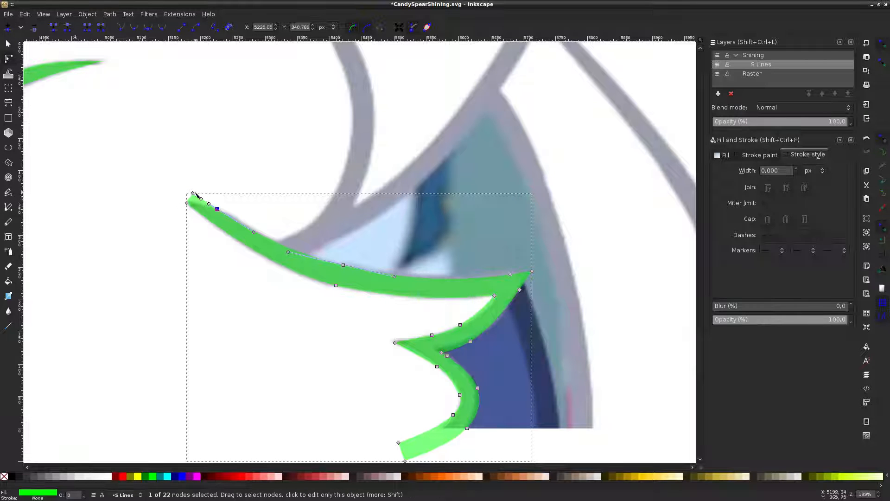
{"action": "left_click", "coordinate": [192, 193]}
{"action": "key", "text": "Escape"}
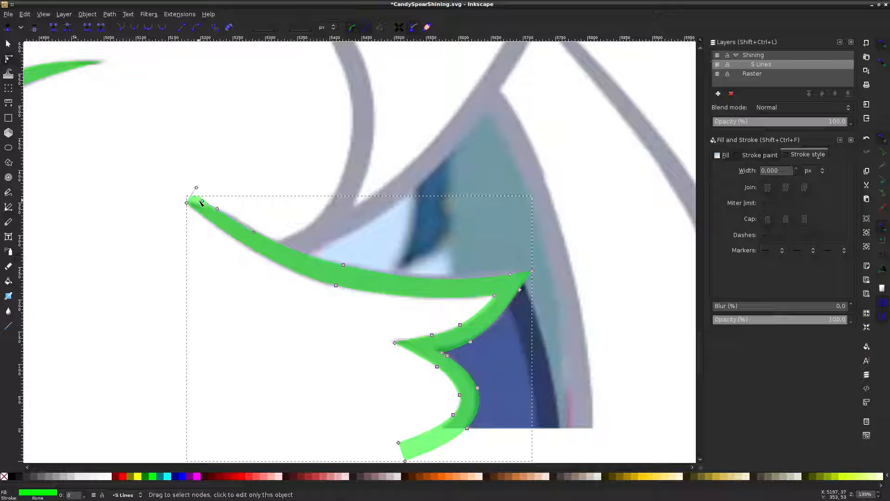
Flatten the bulge at the far tip by adjusting its handle, and make the neighbouring upper-edge node smooth
{"action": "scroll", "coordinate": [194, 214], "scroll_direction": "up", "scroll_amount": 1}
{"action": "scroll", "coordinate": [194, 214], "scroll_direction": "up", "scroll_amount": 2}
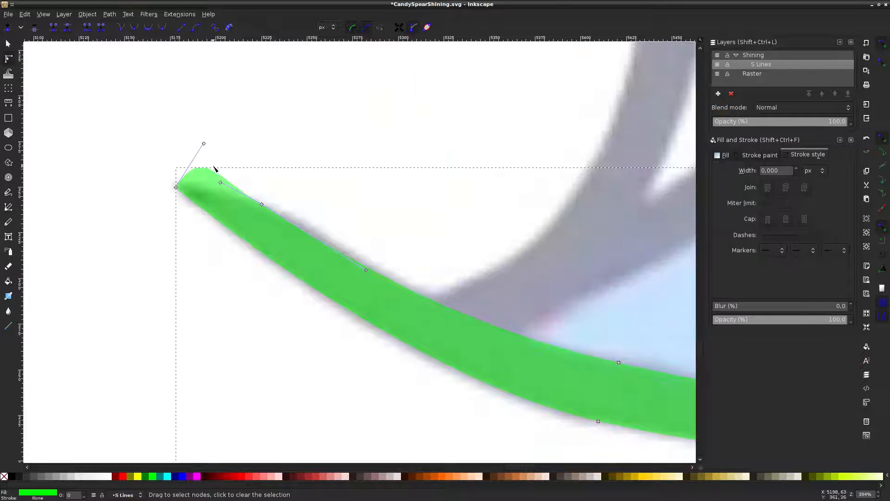
{"action": "left_click_drag", "start_coordinate": [215, 181], "coordinate": [286, 230]}
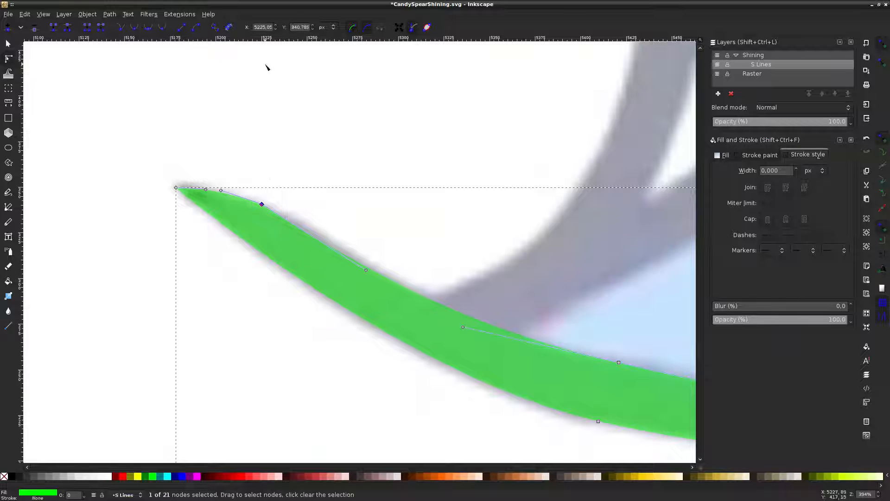
{"action": "left_click", "coordinate": [136, 30]}
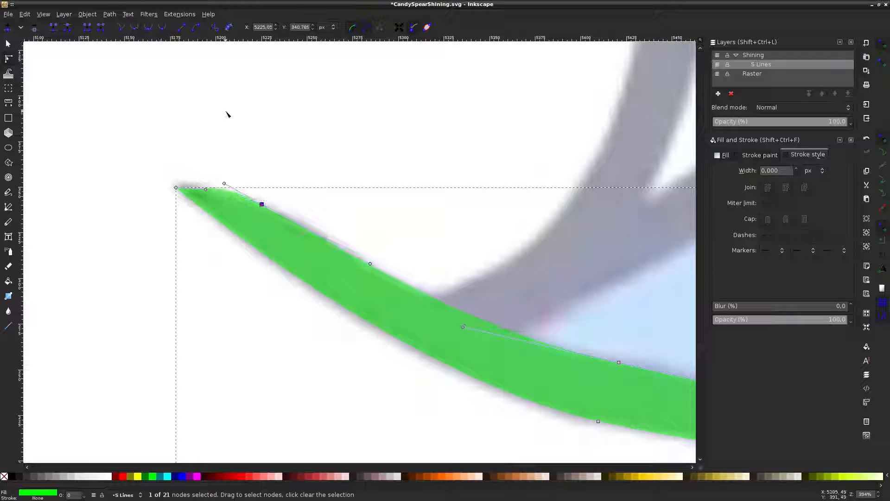
{"action": "key", "text": "Escape"}
{"action": "key", "text": "Escape"}
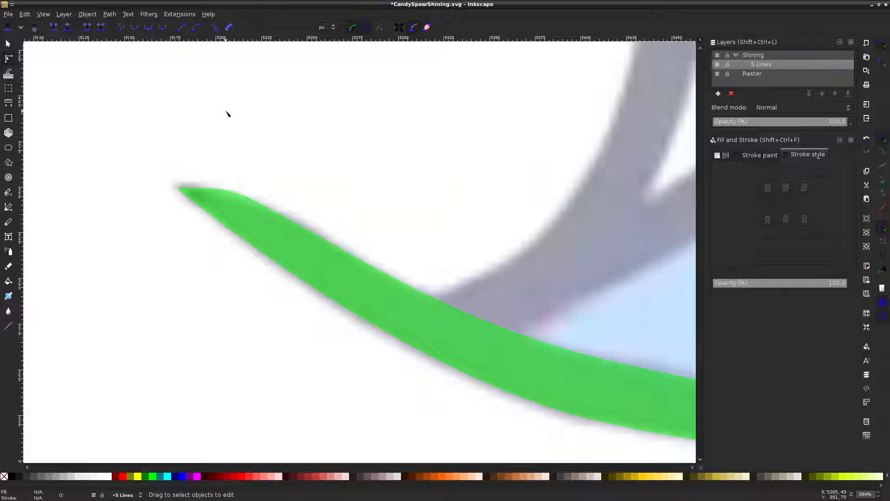
{"action": "scroll", "coordinate": [231, 123], "scroll_direction": "down", "scroll_amount": 4}
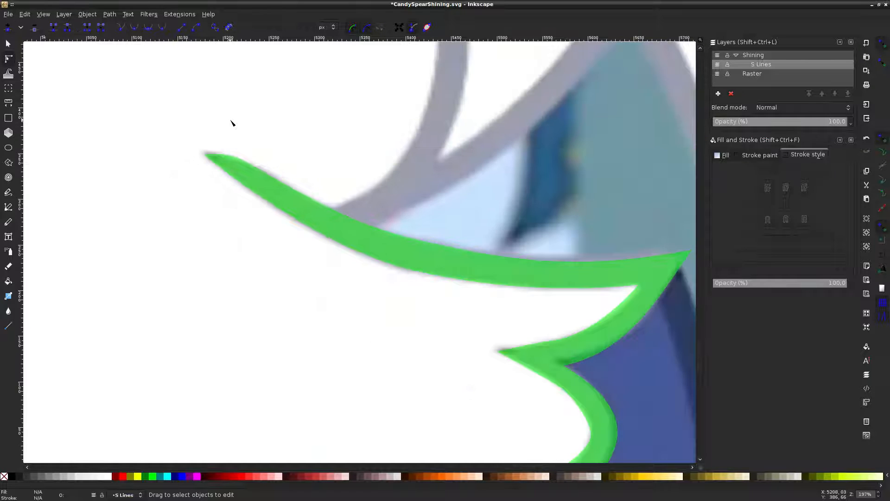
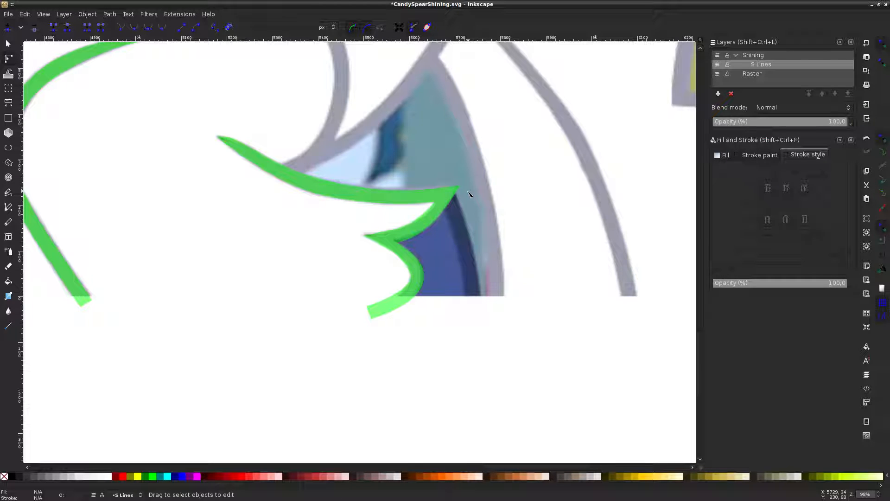
Delete the outermost node at the sharp outer join between the long green stroke and the curved stroke beneath it
{"action": "scroll", "coordinate": [468, 194], "scroll_direction": "up", "scroll_amount": 2}
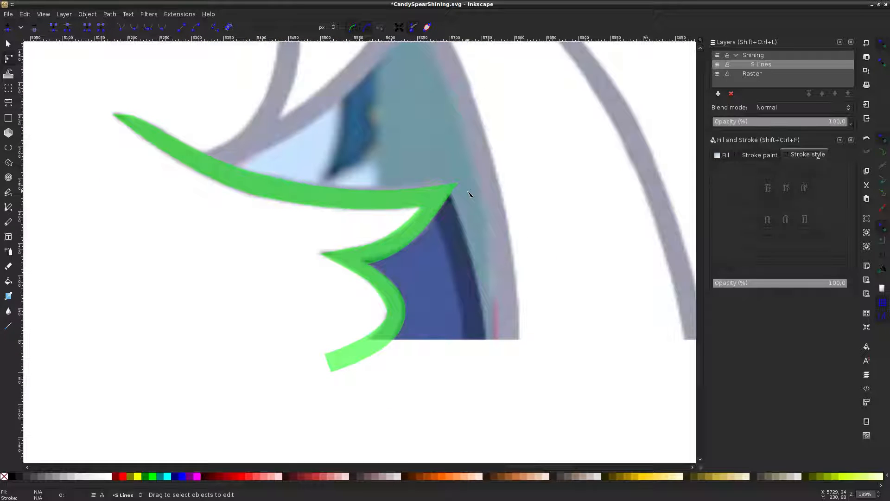
{"action": "left_click", "coordinate": [450, 191]}
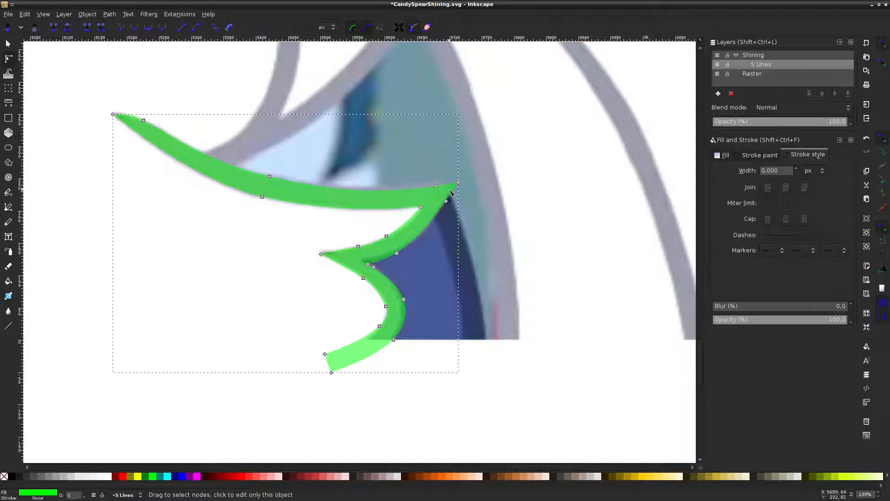
{"action": "left_click_drag", "start_coordinate": [454, 168], "coordinate": [472, 193]}
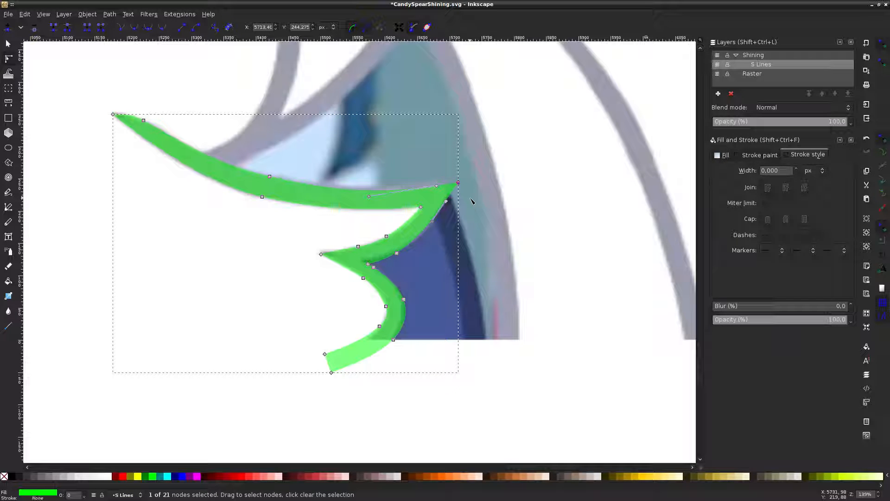
{"action": "key", "text": "Delete"}
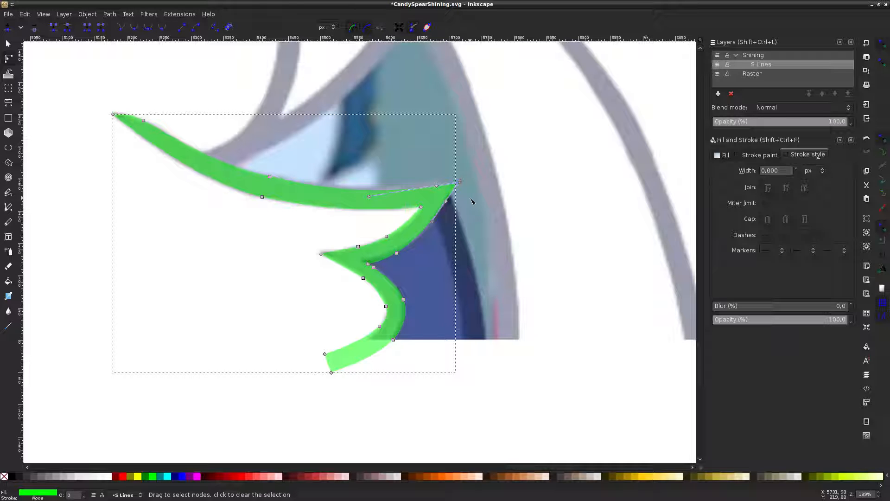
{"action": "left_click", "coordinate": [472, 201]}
Pull the short end segment of the green join's pointed tip inward to blunt it
{"action": "scroll", "coordinate": [453, 196], "scroll_direction": "up", "scroll_amount": 1, "text": "ctrl"}
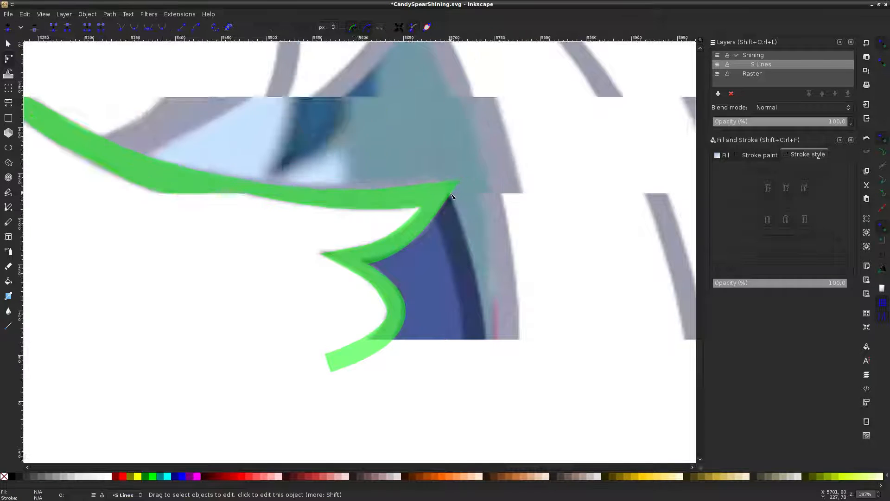
{"action": "scroll", "coordinate": [453, 196], "scroll_direction": "up", "scroll_amount": 1, "text": "ctrl"}
{"action": "left_click", "coordinate": [456, 181]}
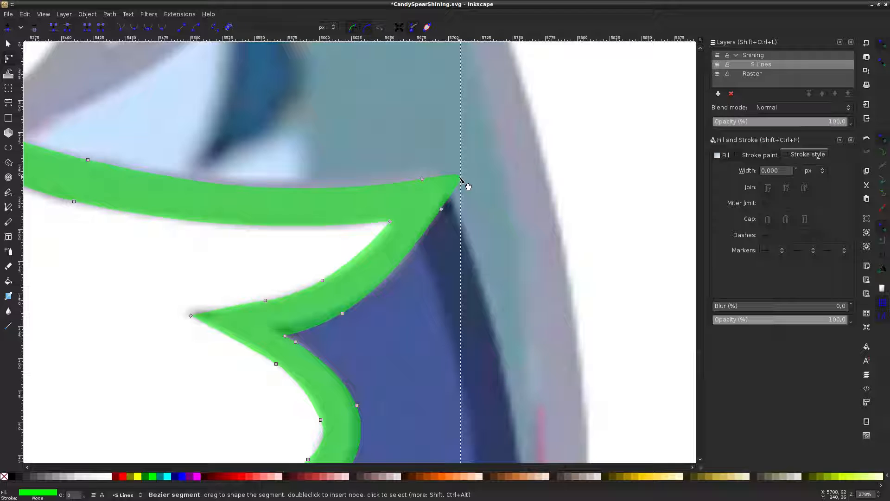
{"action": "mouse_move", "coordinate": [460, 178]}
{"action": "left_mouse_down"}
{"action": "mouse_move", "coordinate": [448, 197]}
{"action": "mouse_move", "coordinate": [431, 196]}
{"action": "mouse_move", "coordinate": [444, 183]}
{"action": "left_mouse_up"}
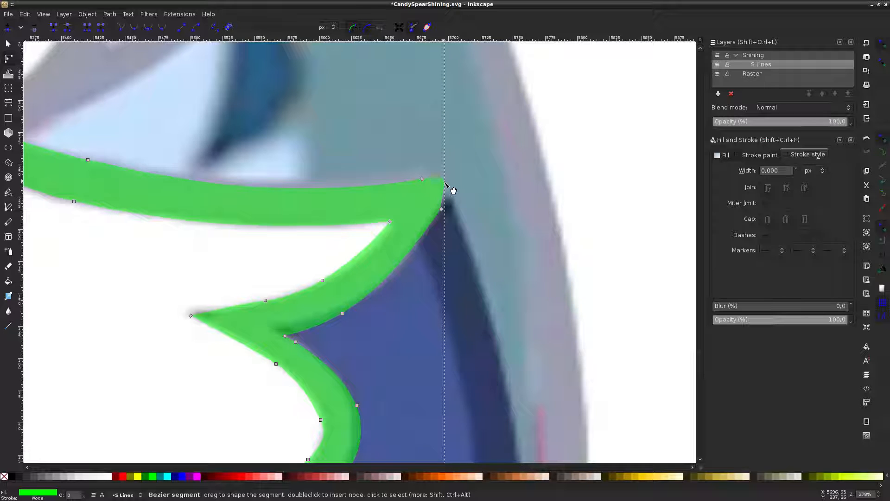
Insert a node on each edge beside the join's tip and delete the nodes between them to round the corner
{"action": "left_click", "coordinate": [386, 183]}
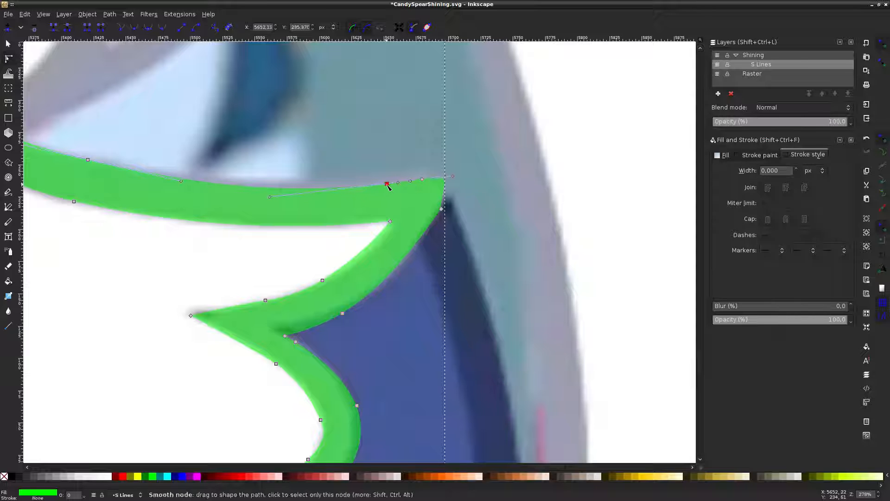
{"action": "double_click", "coordinate": [429, 226]}
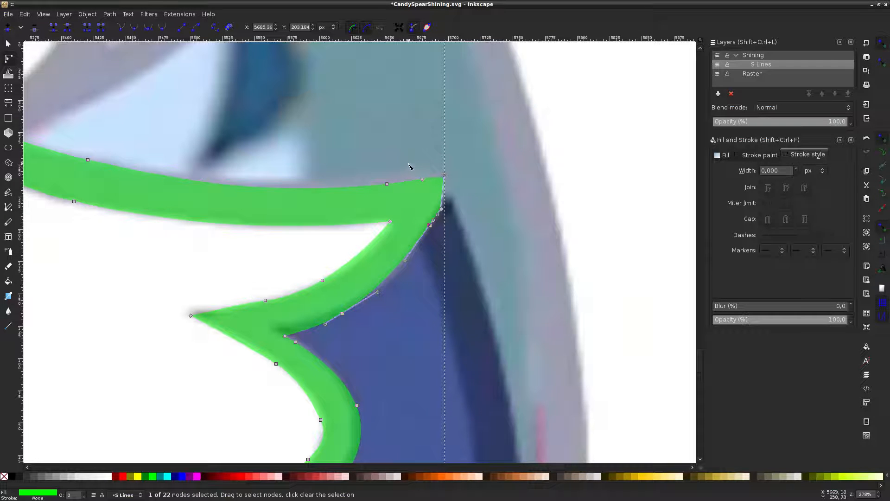
{"action": "left_click_drag", "start_coordinate": [408, 164], "coordinate": [437, 217]}
{"action": "key", "text": "Delete"}
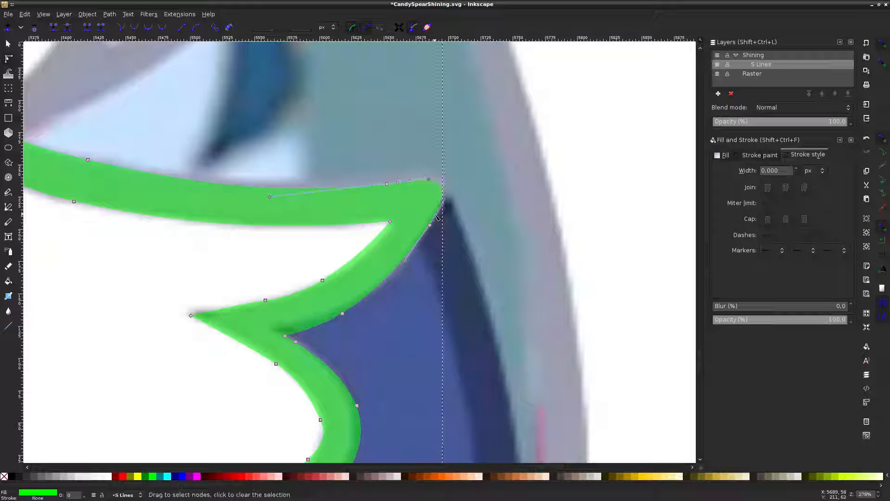
{"action": "left_click", "coordinate": [512, 218]}
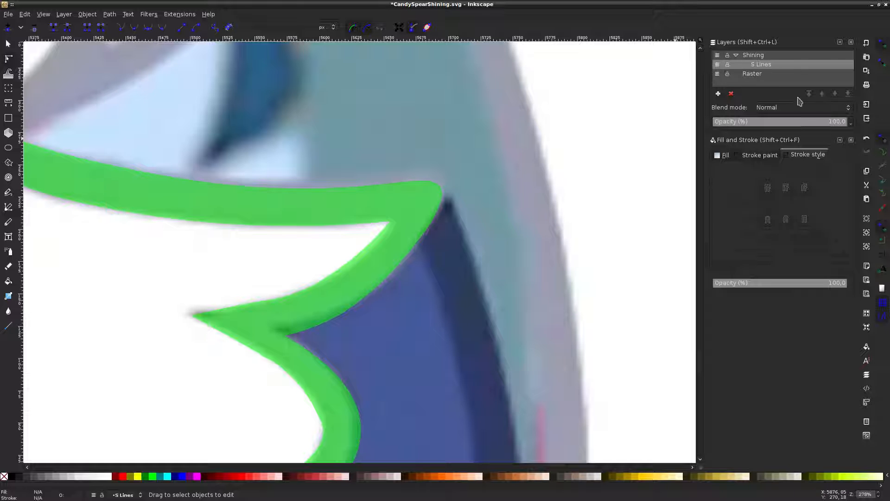
Set the S Lines layer opacity to 45.5% and shift the two nodes on the lower curve's outer edge inward
{"action": "left_click_drag", "start_coordinate": [799, 123], "coordinate": [773, 135]}
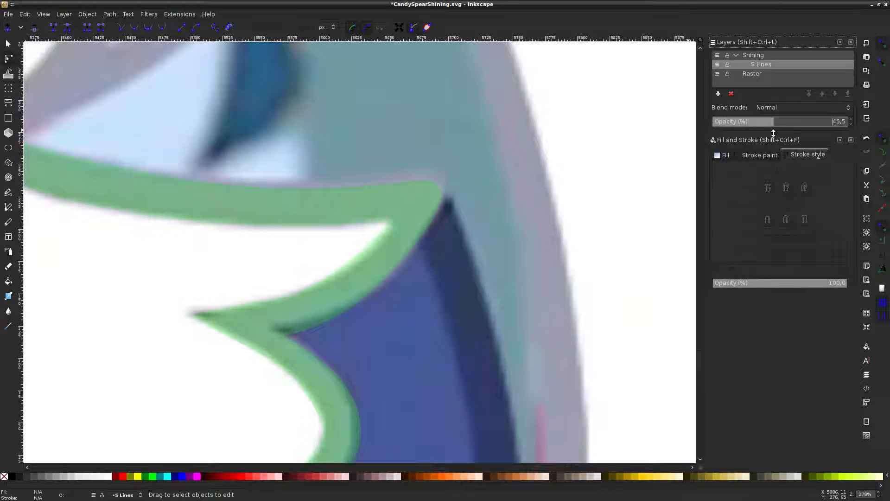
{"action": "scroll", "coordinate": [392, 393], "scroll_direction": "down", "scroll_amount": 5}
{"action": "scroll", "coordinate": [383, 375], "scroll_direction": "down", "scroll_amount": 1}
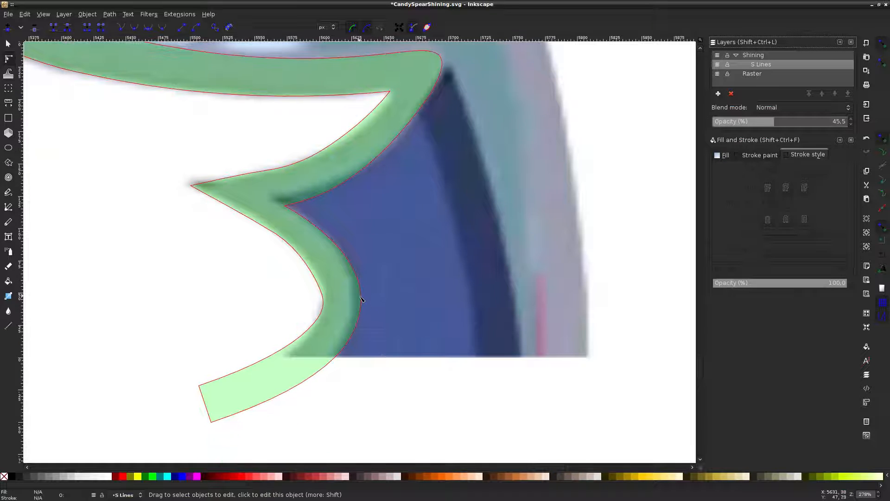
{"action": "left_click", "coordinate": [366, 296]}
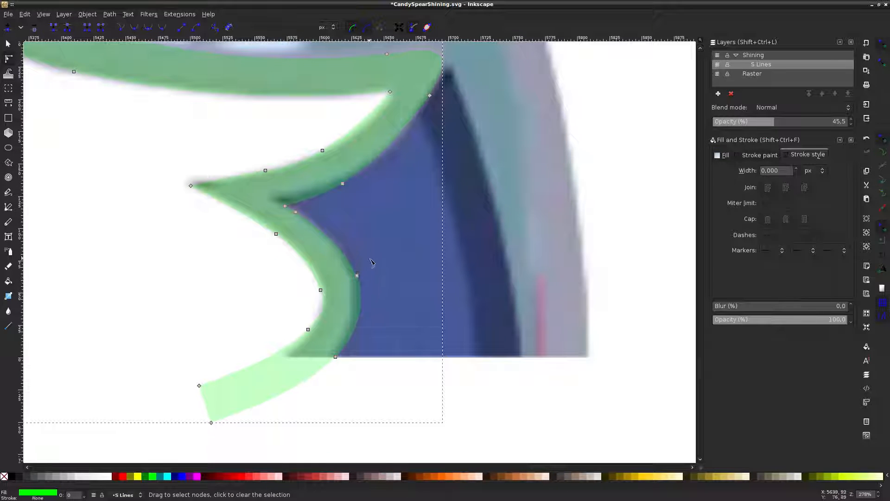
{"action": "left_click", "coordinate": [357, 276]}
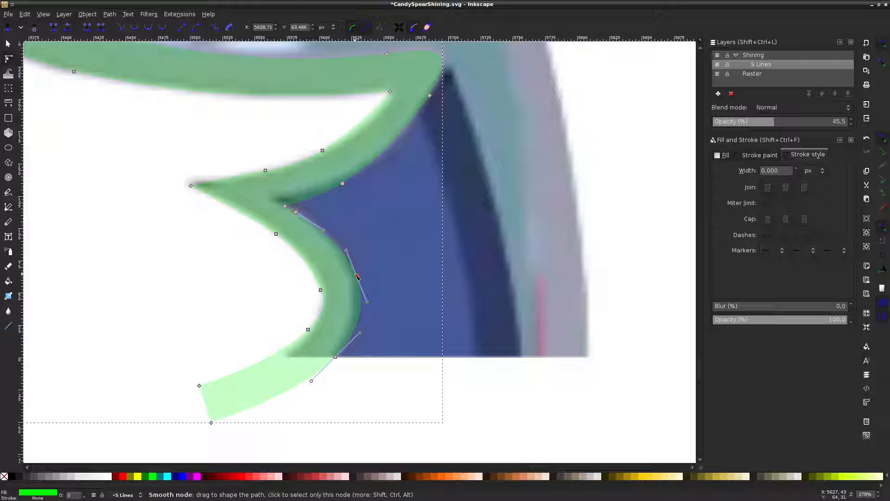
{"action": "left_click_drag", "start_coordinate": [356, 277], "coordinate": [354, 276]}
{"action": "left_click", "coordinate": [371, 277]}
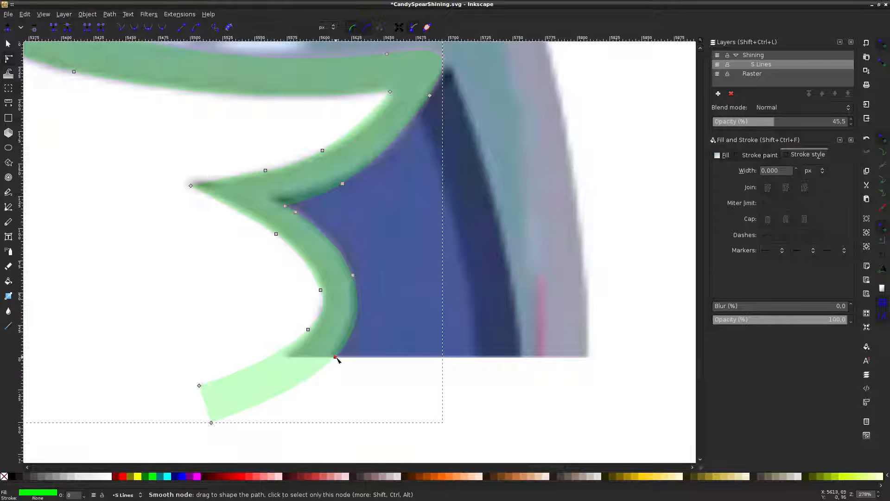
{"action": "left_click_drag", "start_coordinate": [335, 357], "coordinate": [326, 362]}
{"action": "left_click", "coordinate": [375, 380]}
{"action": "left_click", "coordinate": [374, 378]}
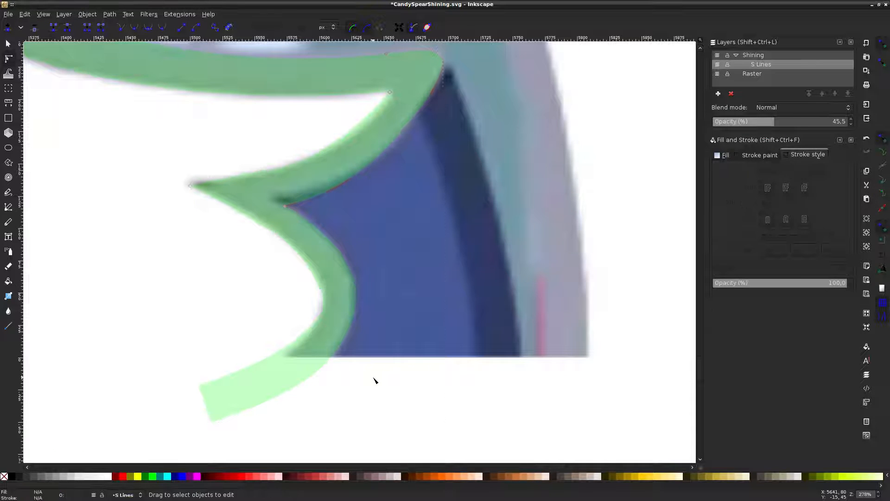
Delete the middle node on the lower curve's inner edge and make its two neighbouring nodes smooth
{"action": "left_click", "coordinate": [312, 327]}
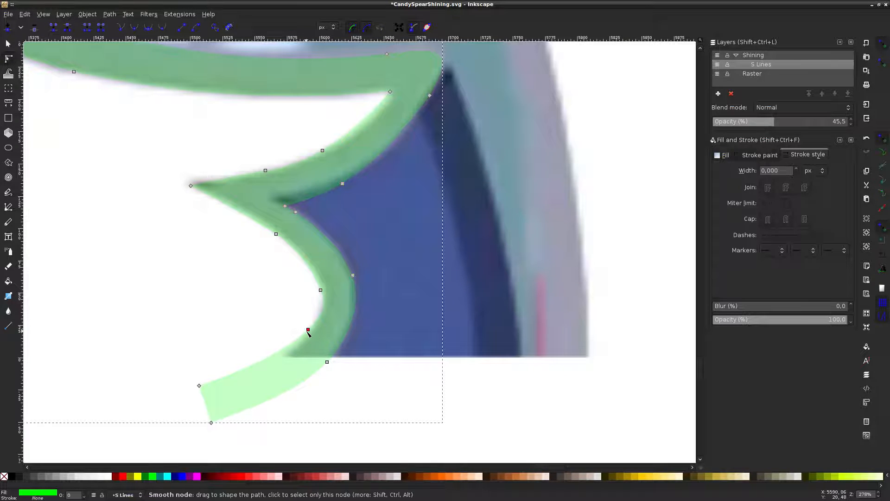
{"action": "left_click", "coordinate": [321, 289]}
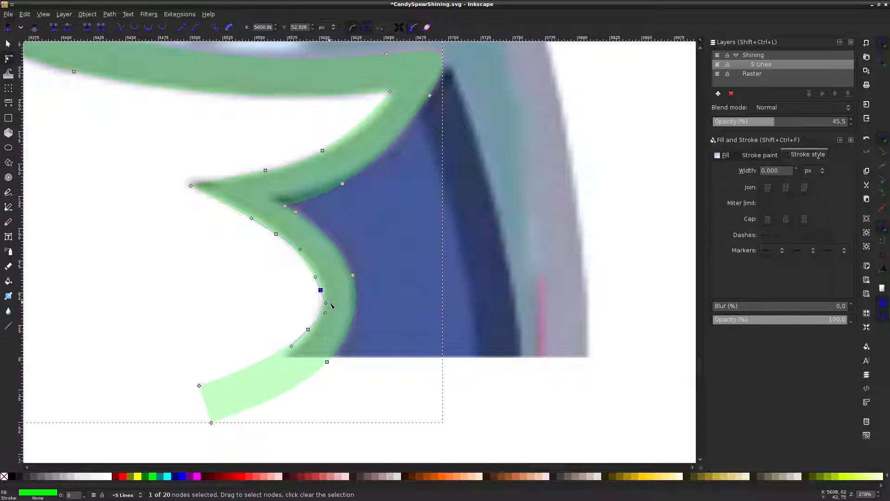
{"action": "key", "text": "Delete"}
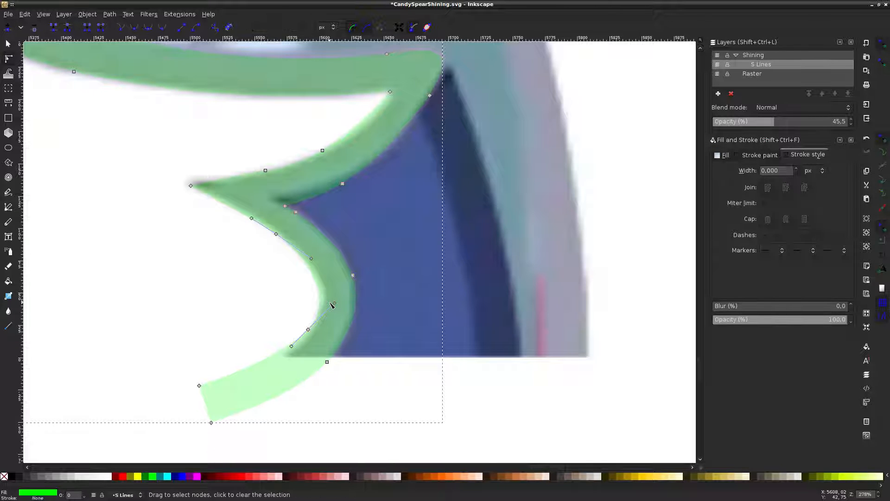
{"action": "left_click", "coordinate": [276, 233]}
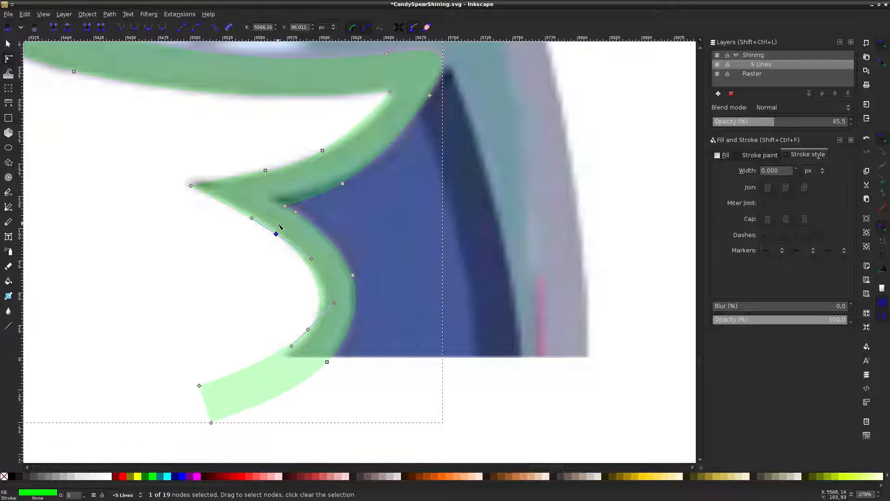
{"action": "left_click", "coordinate": [308, 329], "text": "shift"}
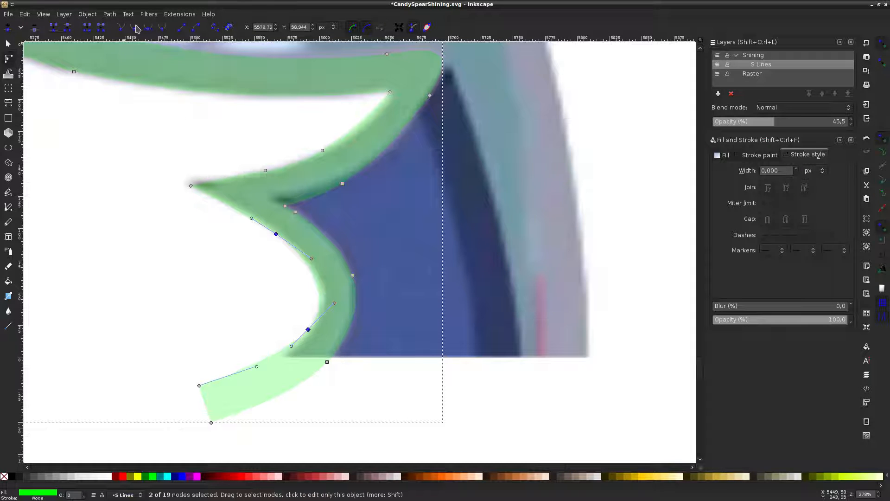
{"action": "left_click", "coordinate": [198, 258]}
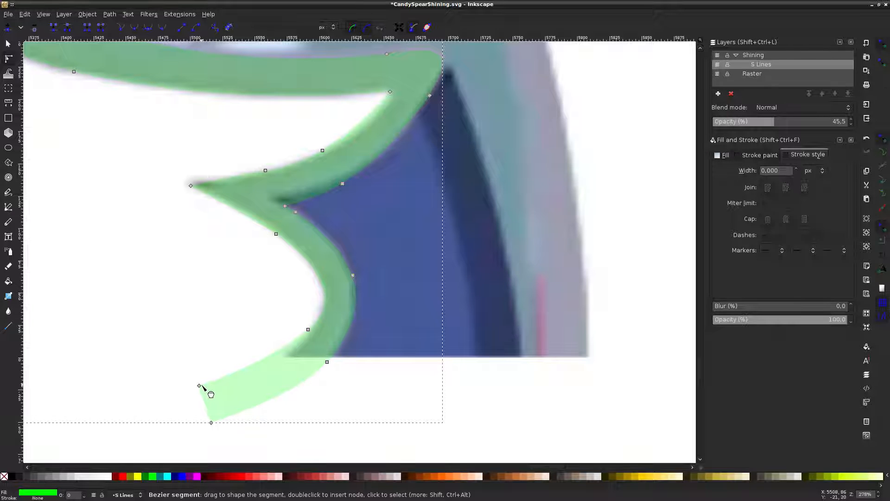
Move the upper corner node of the curve's blunt end down about 5 px and adjust the neighbouring inner-edge node's handle
{"action": "left_click_drag", "start_coordinate": [212, 392], "coordinate": [199, 392]}
{"action": "left_click", "coordinate": [201, 384], "text": "ctrl"}
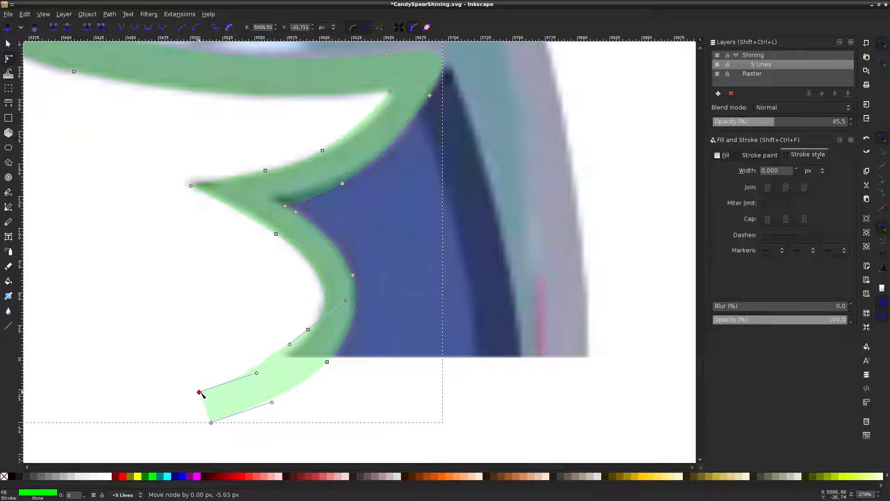
{"action": "left_click_drag", "start_coordinate": [290, 344], "coordinate": [292, 347]}
{"action": "left_click", "coordinate": [294, 332]}
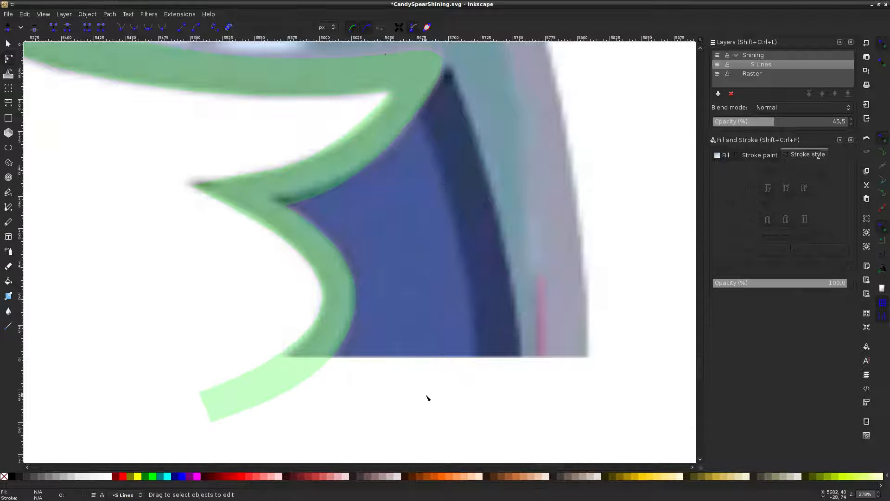
Save the drawing, restore the S Lines layer opacity to 100%, and keep S Lines as the current layer
{"action": "scroll", "coordinate": [431, 341], "scroll_direction": "down", "scroll_amount": 6, "text": "ctrl"}
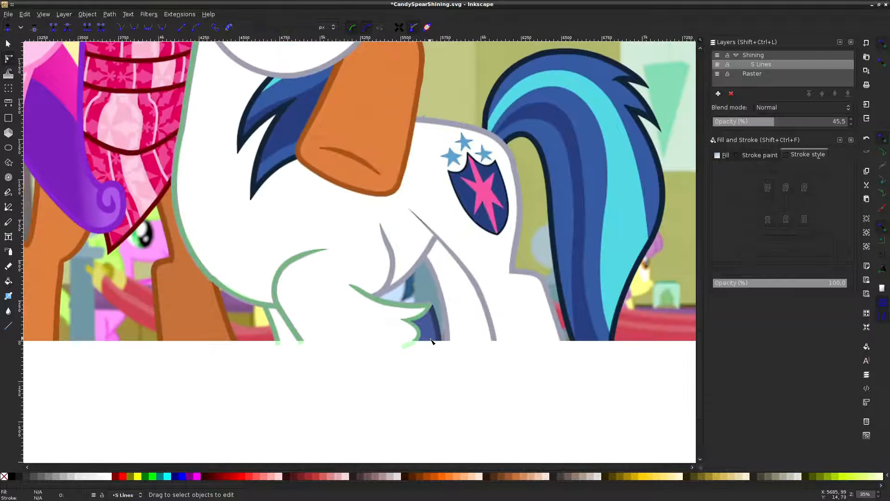
{"action": "key", "text": "ctrl+s"}
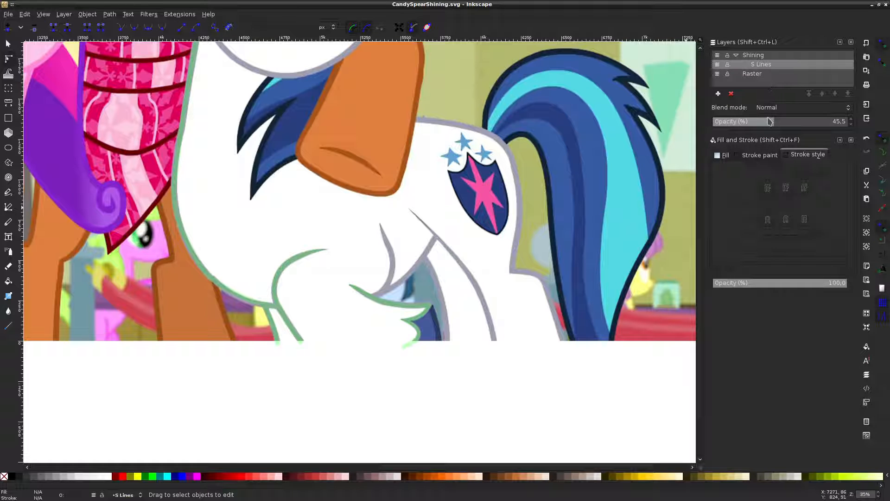
{"action": "left_click_drag", "start_coordinate": [771, 121], "coordinate": [780, 122]}
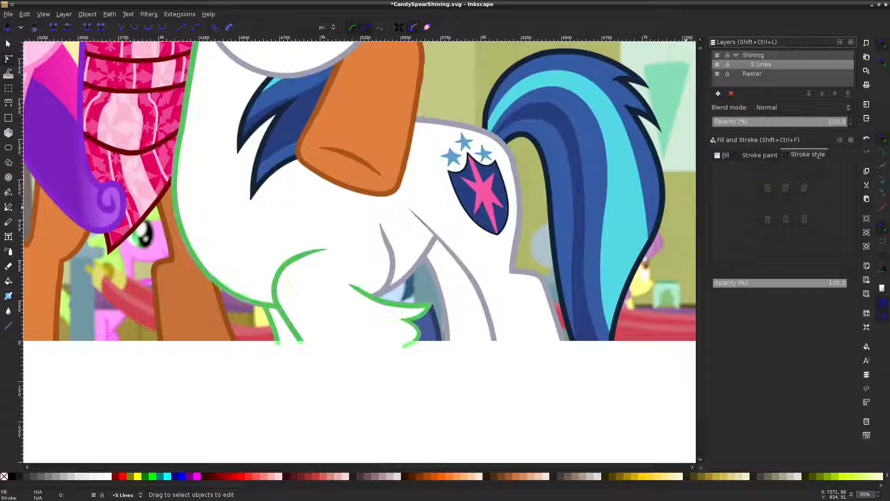
{"action": "left_click", "coordinate": [759, 56]}
{"action": "left_click", "coordinate": [770, 66]}
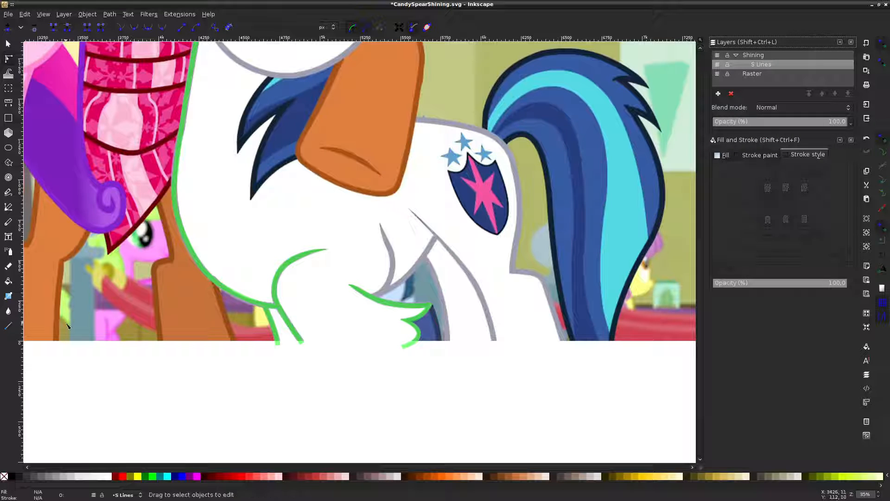
Draw a straight 30 px magenta line from the green join's tip along the dark blue strip to just below the raster's lower edge
{"action": "left_click", "coordinate": [8, 206]}
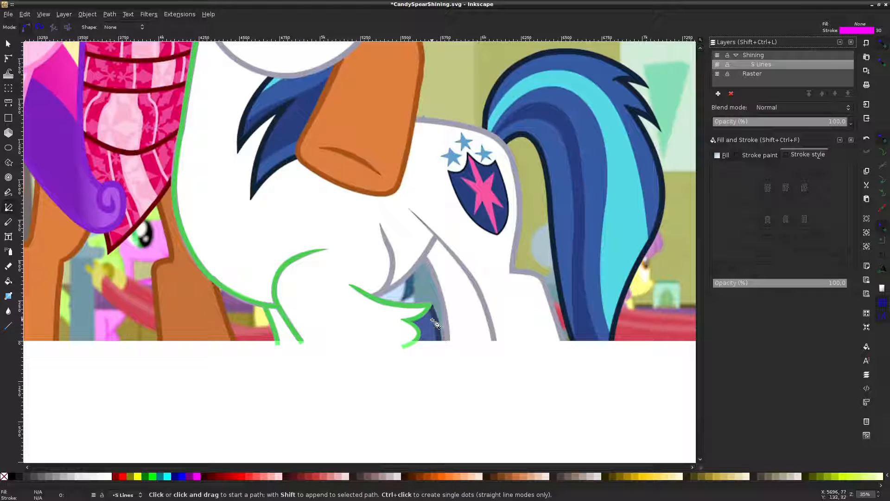
{"action": "scroll", "coordinate": [453, 336], "scroll_direction": "up", "scroll_amount": 3}
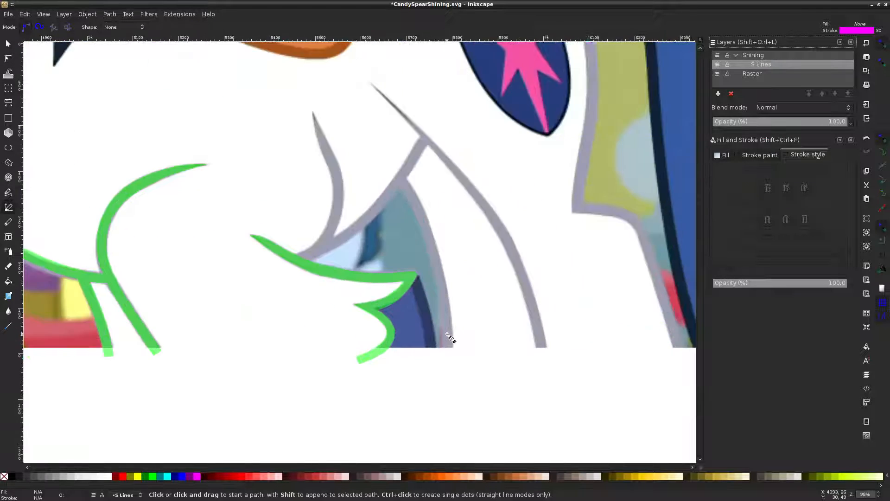
{"action": "left_click", "coordinate": [402, 257]}
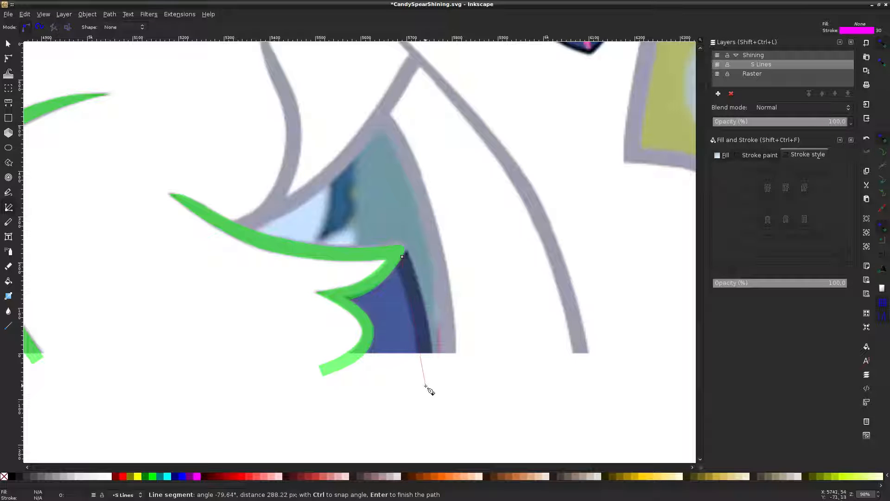
{"action": "double_click", "coordinate": [423, 368]}
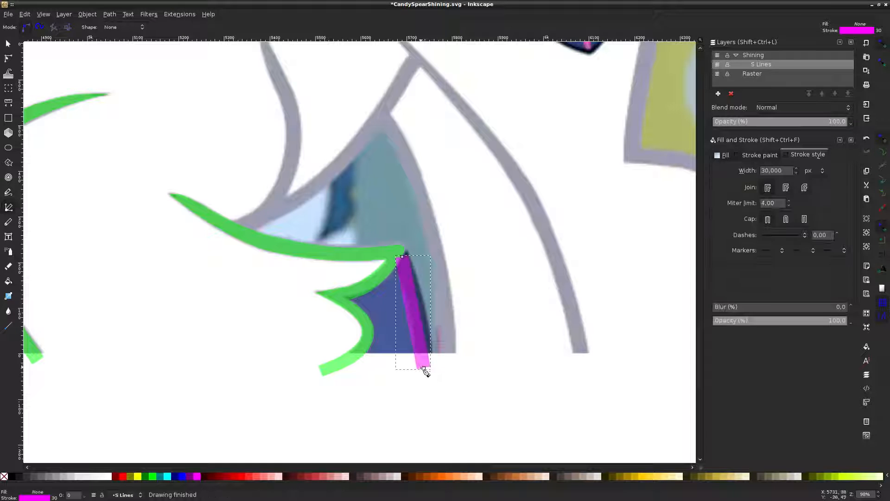
{"action": "left_click", "coordinate": [9, 59]}
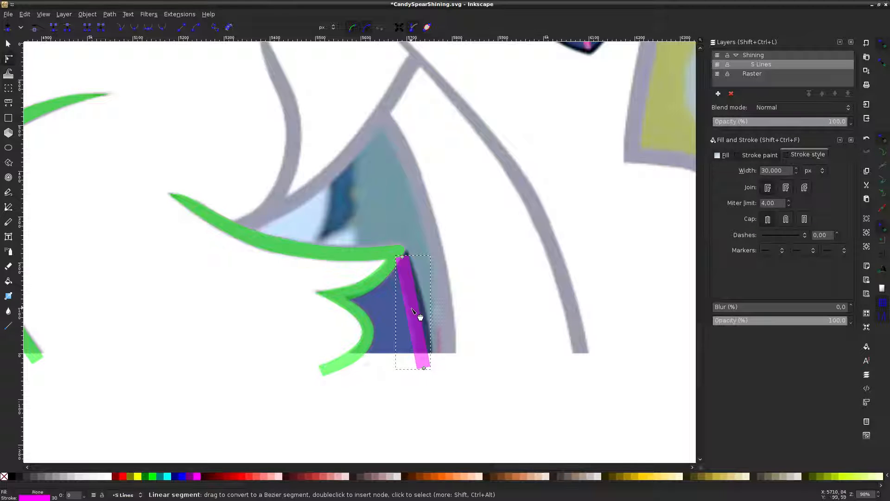
Bend the magenta line along the dark blue strip, extending both ends slightly and adjusting its two end handles
{"action": "left_click_drag", "start_coordinate": [416, 313], "coordinate": [419, 308]}
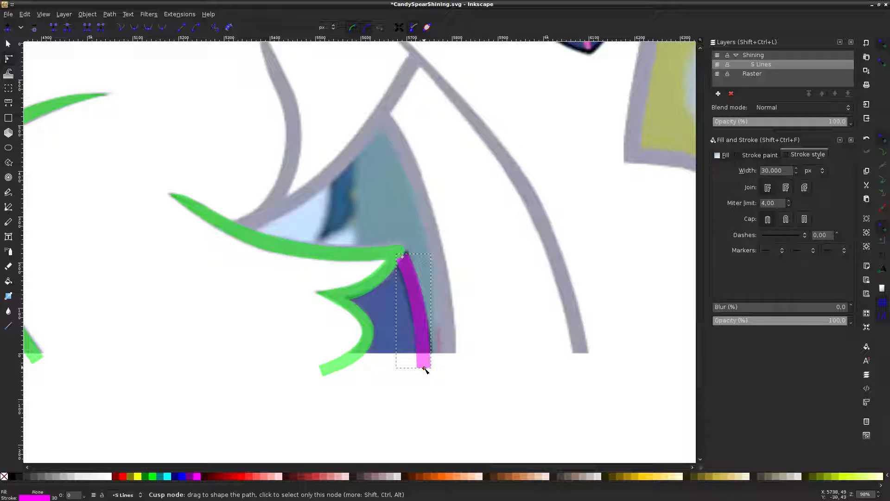
{"action": "left_click_drag", "start_coordinate": [425, 369], "coordinate": [424, 373]}
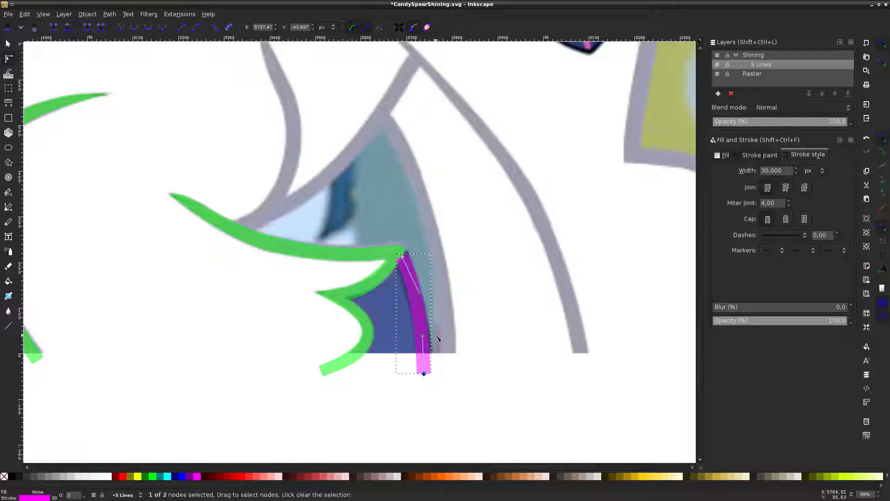
{"action": "left_click_drag", "start_coordinate": [422, 335], "coordinate": [424, 341]}
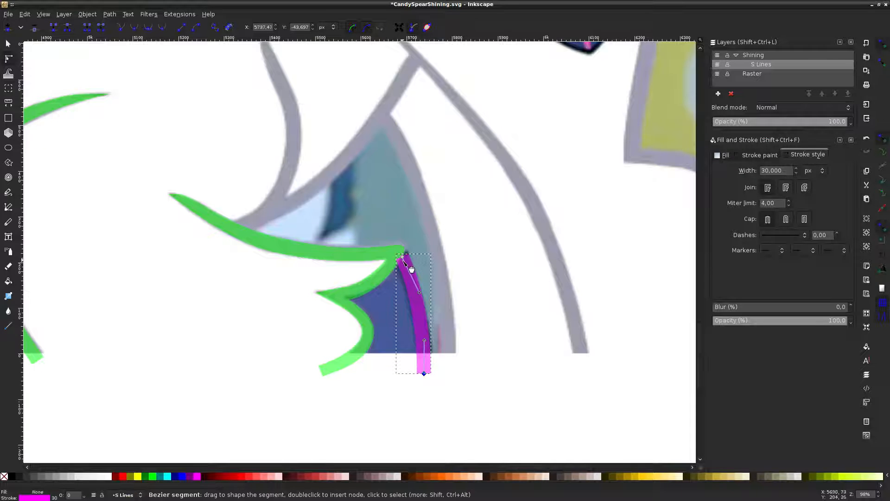
{"action": "left_click_drag", "start_coordinate": [401, 256], "coordinate": [397, 252]}
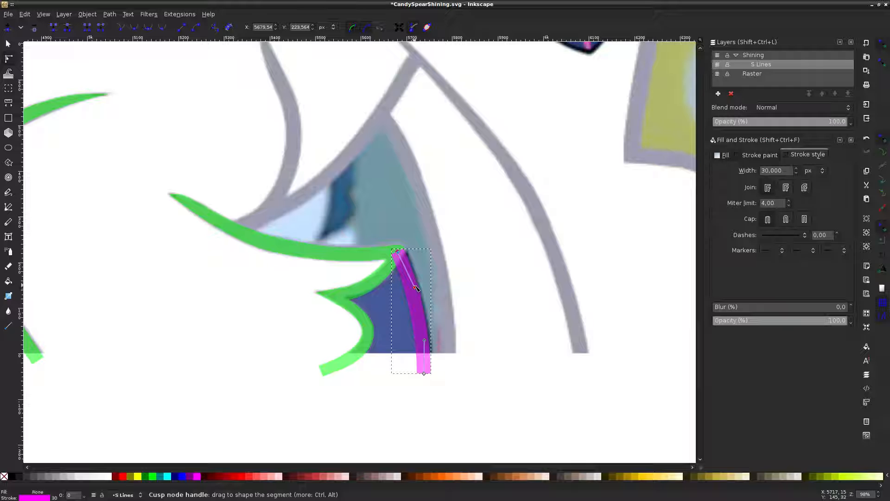
{"action": "left_click_drag", "start_coordinate": [415, 287], "coordinate": [416, 283]}
{"action": "left_click", "coordinate": [435, 252]}
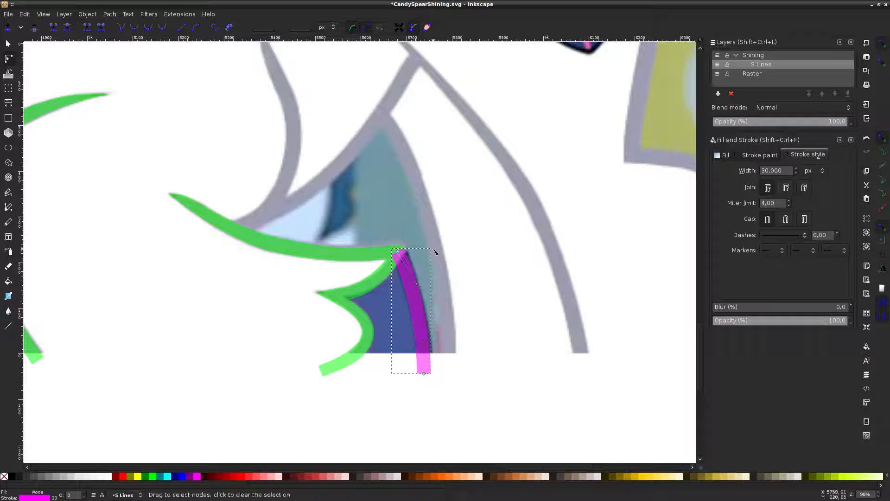
{"action": "left_click", "coordinate": [435, 252]}
Nudge the magenta line's upper end node slightly outward to fit the green join's tip, and deselect the line
{"action": "scroll", "coordinate": [416, 263], "scroll_direction": "up", "scroll_amount": 3}
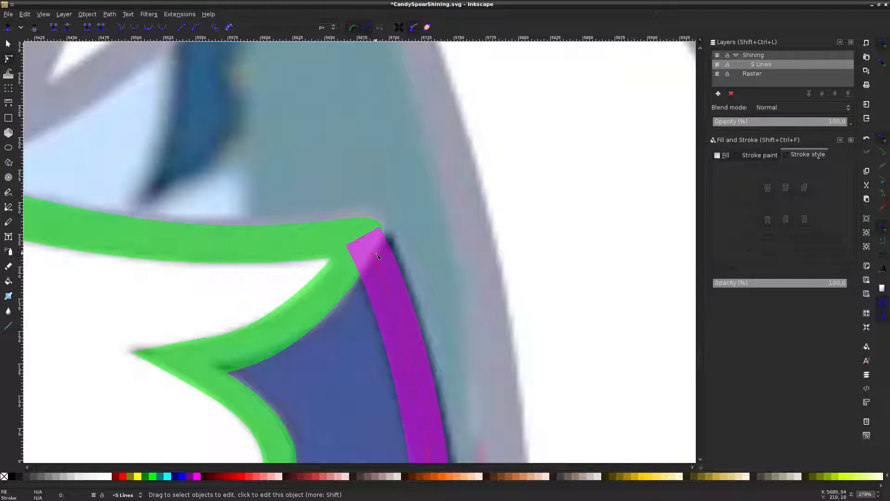
{"action": "left_click", "coordinate": [378, 256]}
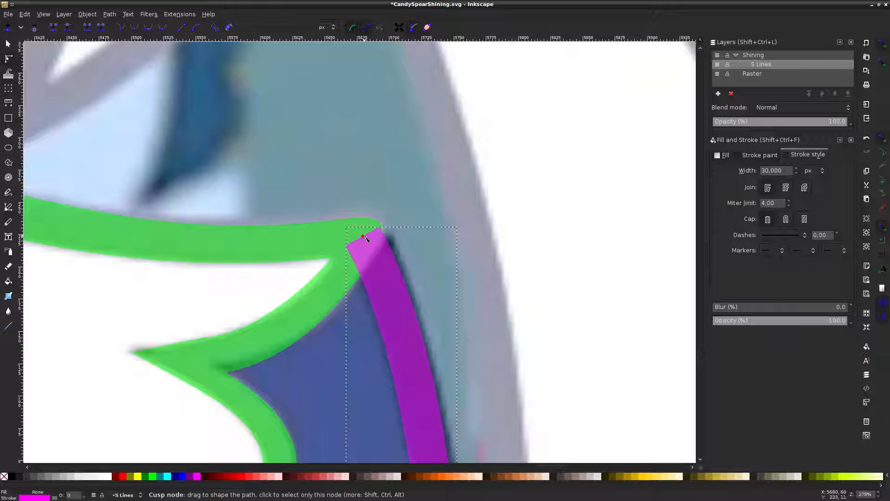
{"action": "left_click_drag", "start_coordinate": [366, 238], "coordinate": [367, 238]}
{"action": "left_click", "coordinate": [435, 207]}
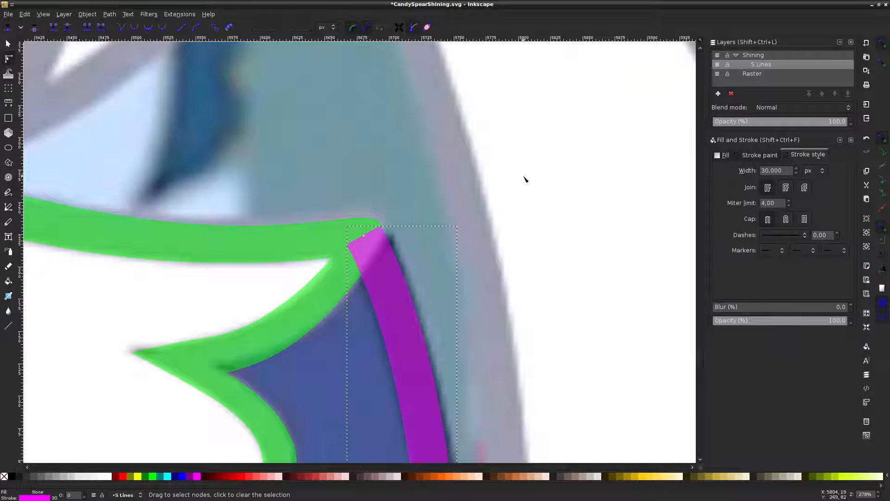
{"action": "scroll", "coordinate": [504, 244], "scroll_direction": "down", "scroll_amount": 4, "text": "ctrl"}
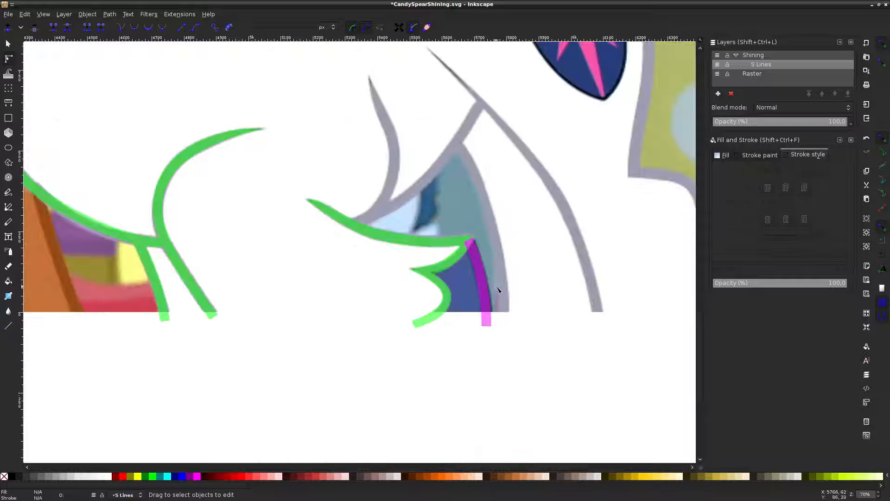
{"action": "left_click", "coordinate": [492, 292]}
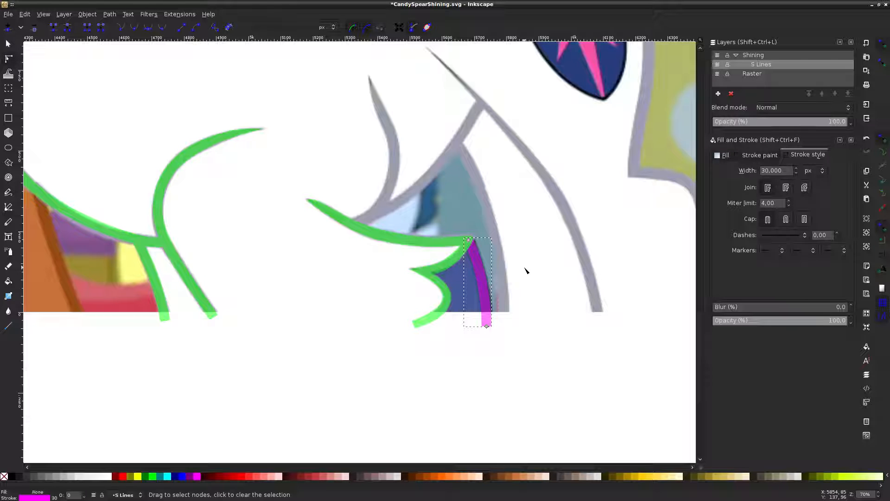
{"action": "key", "text": "Escape"}
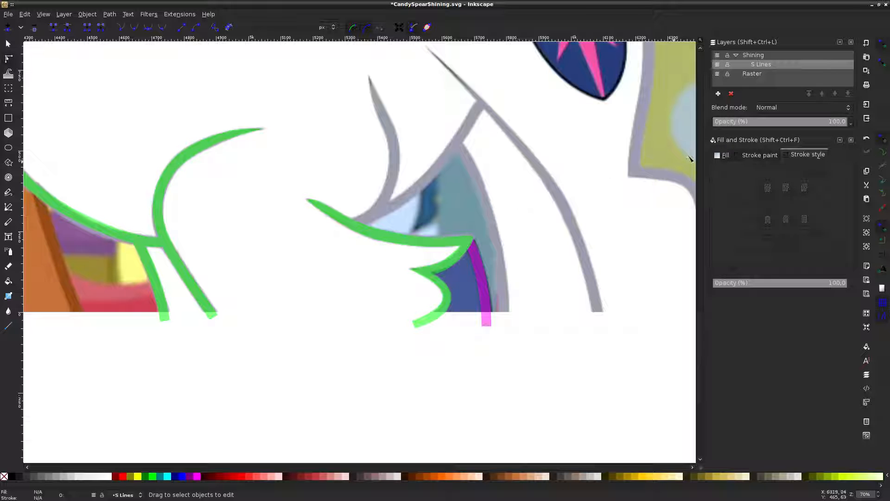
Hide the raster image to check the traced lines on their own, show it again, and save the drawing
{"action": "left_click", "coordinate": [717, 74]}
{"action": "scroll", "coordinate": [521, 129], "scroll_direction": "down", "scroll_amount": 2}
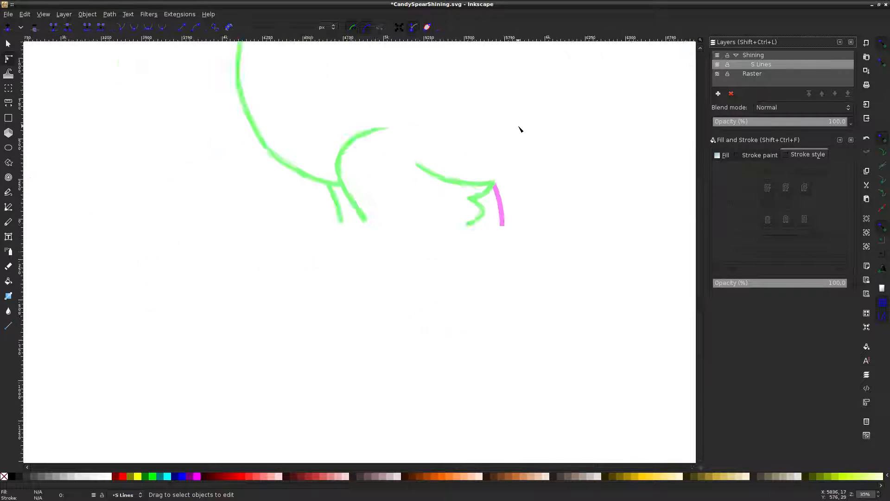
{"action": "scroll", "coordinate": [520, 129], "scroll_direction": "down", "scroll_amount": 2}
{"action": "scroll", "coordinate": [521, 129], "scroll_direction": "up", "scroll_amount": 3}
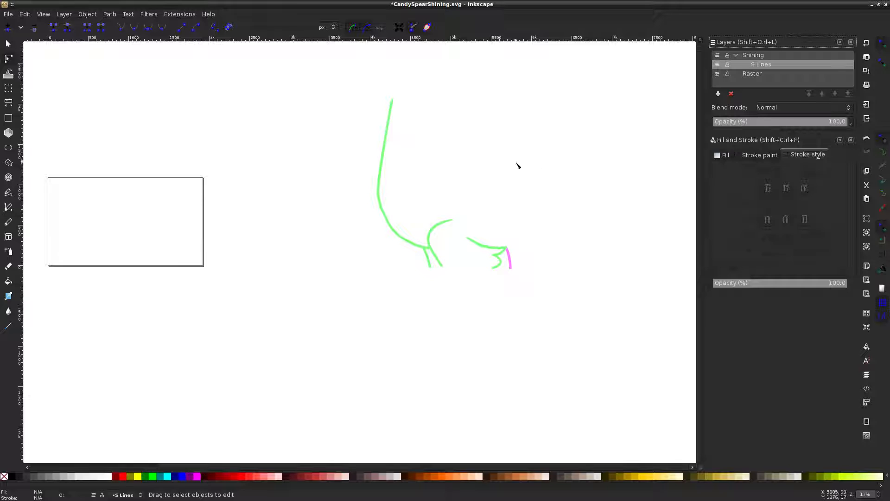
{"action": "left_click", "coordinate": [717, 74]}
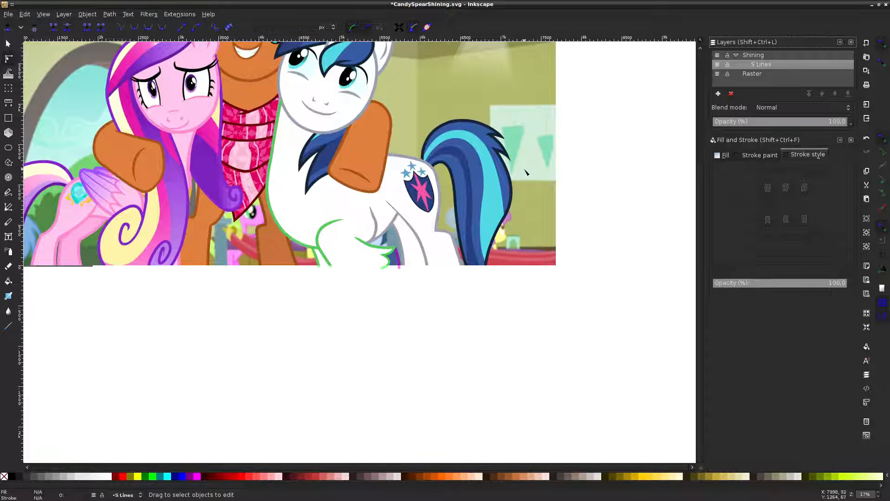
{"action": "key", "text": "ctrl+s"}
Draw a 30 px green line from the upper green stroke to the gray diagonal outline and bend it along the gray belly curve
{"action": "scroll", "coordinate": [567, 229], "scroll_direction": "up", "scroll_amount": 3}
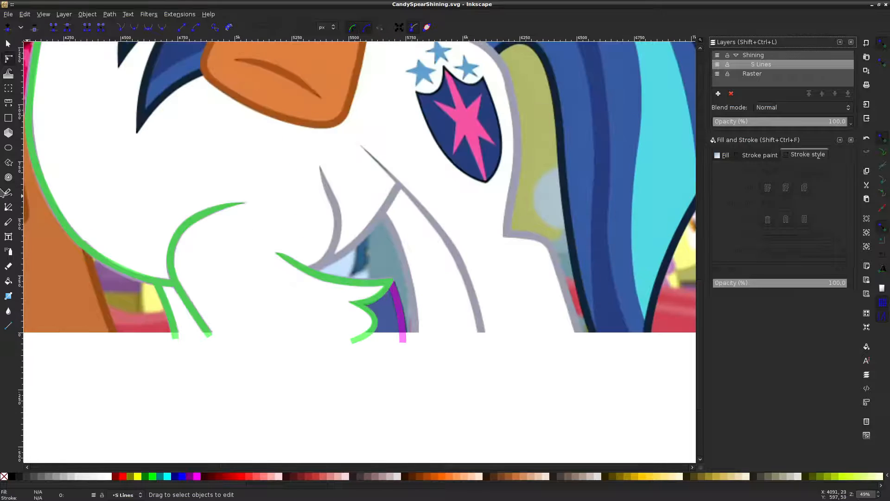
{"action": "left_click", "coordinate": [8, 206]}
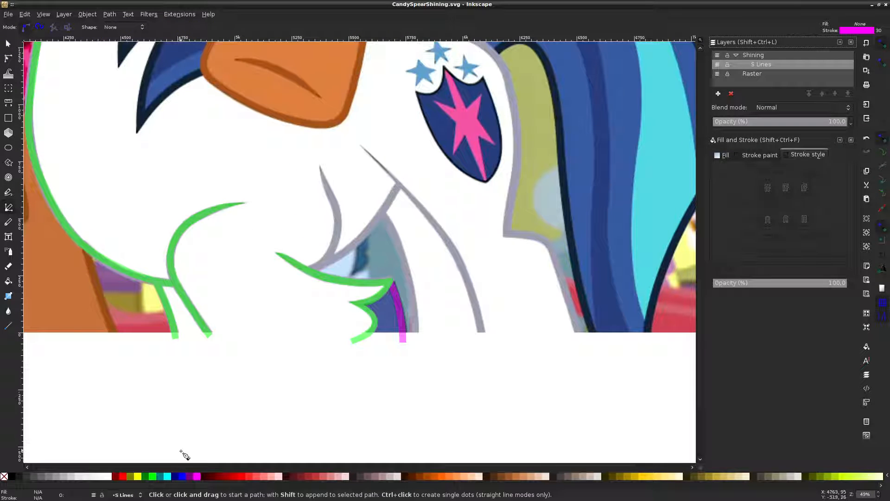
{"action": "left_click", "coordinate": [154, 481], "text": "shift"}
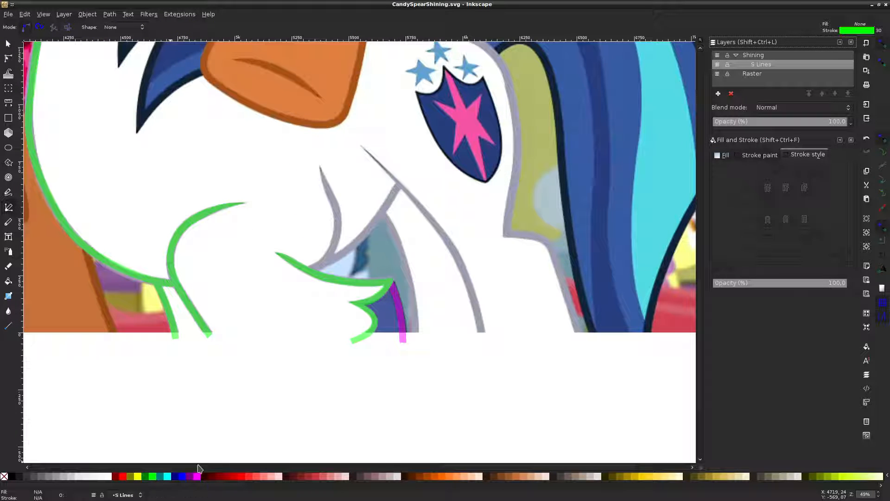
{"action": "left_click", "coordinate": [303, 271]}
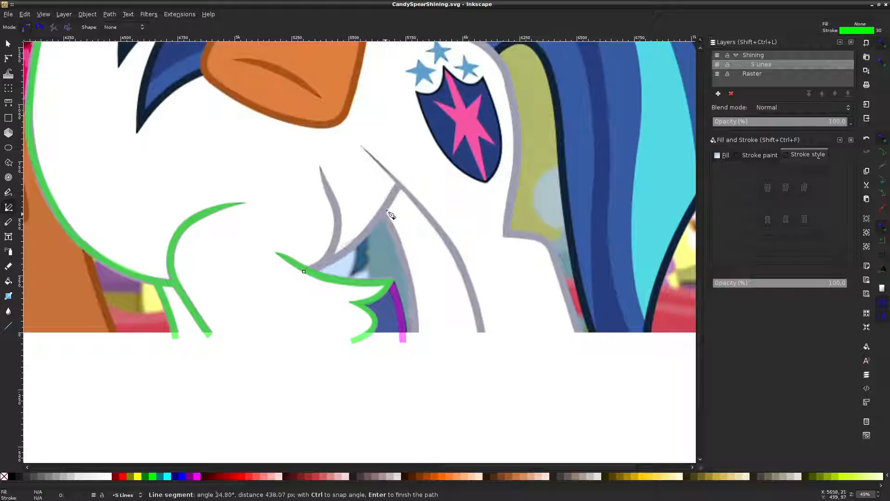
{"action": "double_click", "coordinate": [400, 185]}
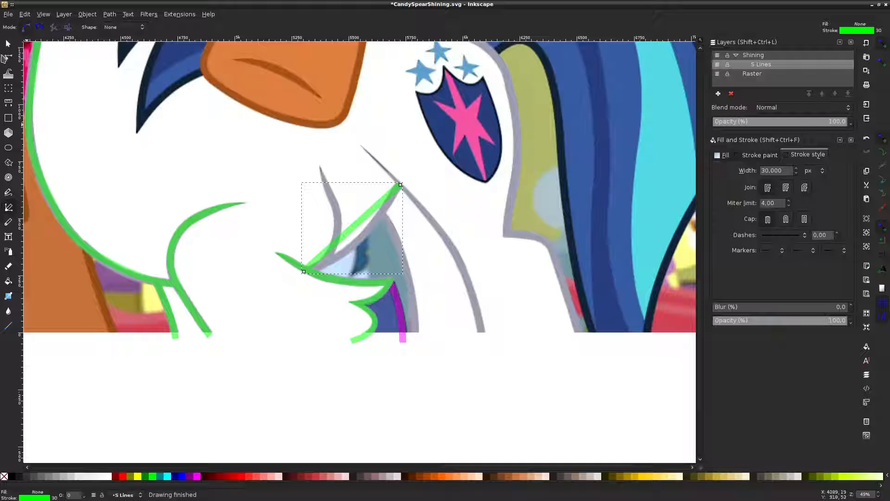
{"action": "left_click", "coordinate": [8, 58]}
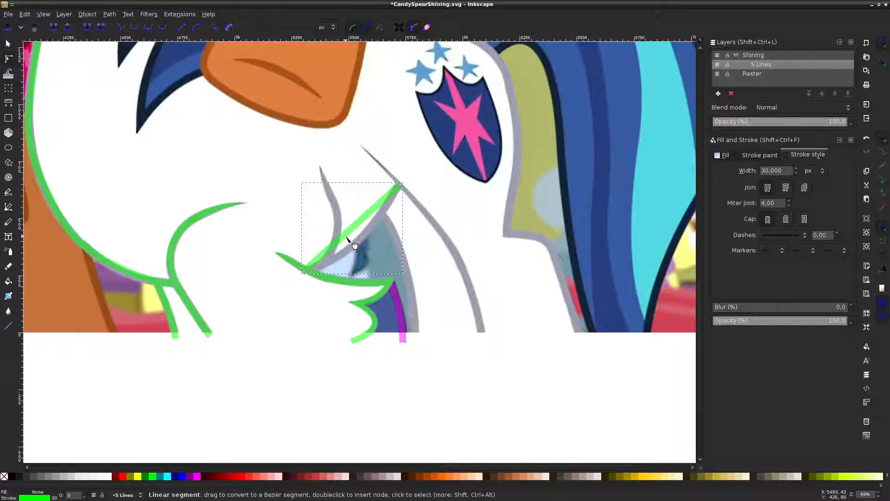
{"action": "left_click_drag", "start_coordinate": [349, 235], "coordinate": [364, 243]}
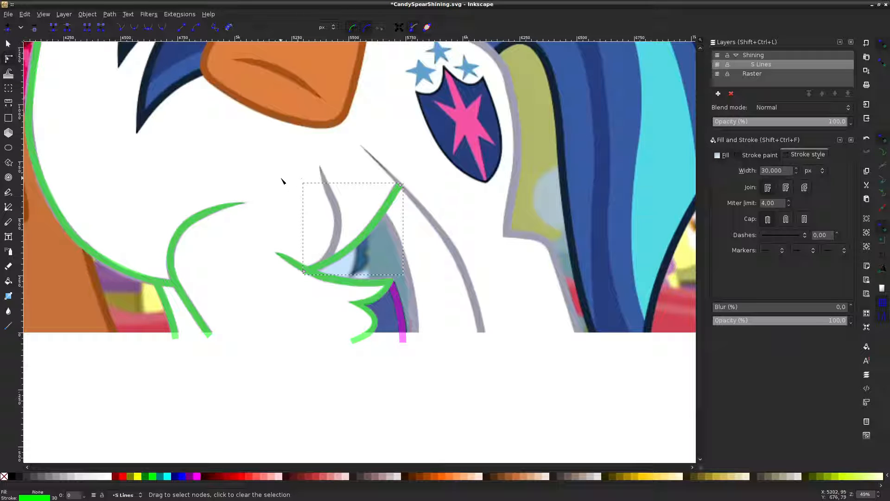
Draw another 30 px green line from the new curve's lower end to the tip of the gray crease and bend it rightward along the crease
{"action": "left_click", "coordinate": [9, 207]}
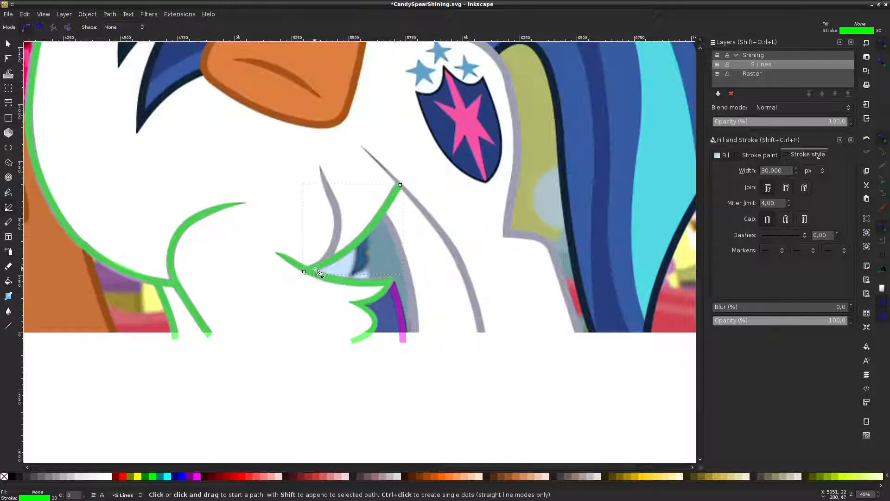
{"action": "left_click", "coordinate": [314, 269]}
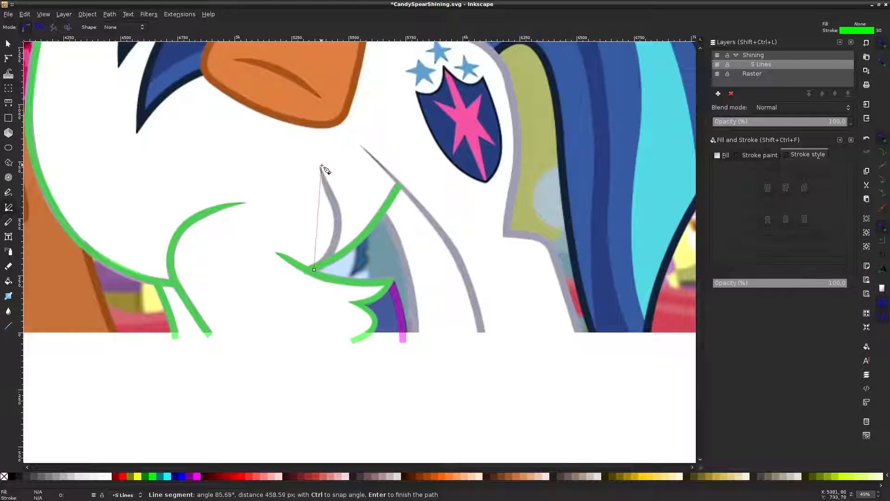
{"action": "double_click", "coordinate": [319, 165]}
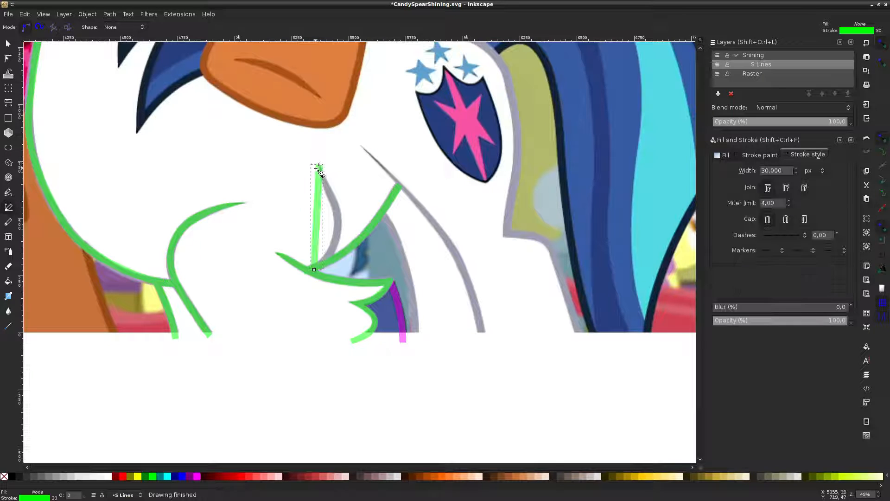
{"action": "key", "text": "n"}
{"action": "left_click_drag", "start_coordinate": [317, 217], "coordinate": [338, 226]}
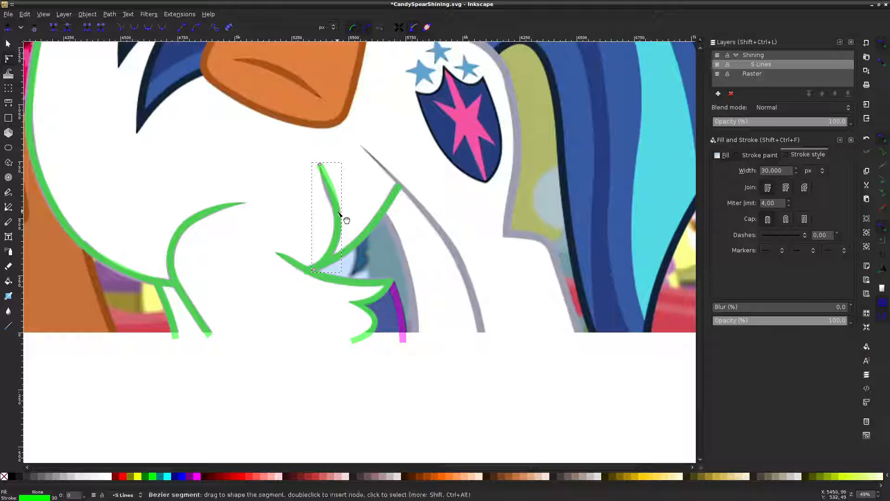
Add a middle node to the crease curve and adjust the handles so it follows the gray line
{"action": "left_click", "coordinate": [338, 212]}
{"action": "scroll", "coordinate": [319, 187], "scroll_direction": "up", "scroll_amount": 2}
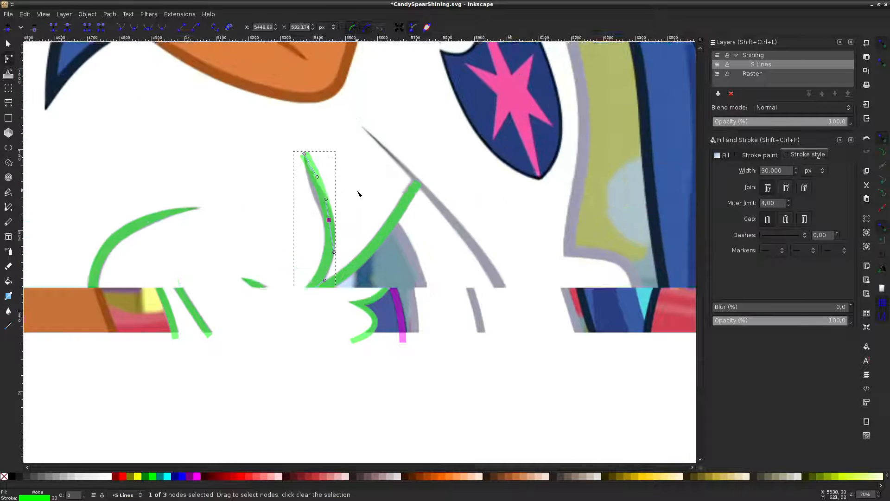
{"action": "left_click_drag", "start_coordinate": [307, 187], "coordinate": [303, 193]}
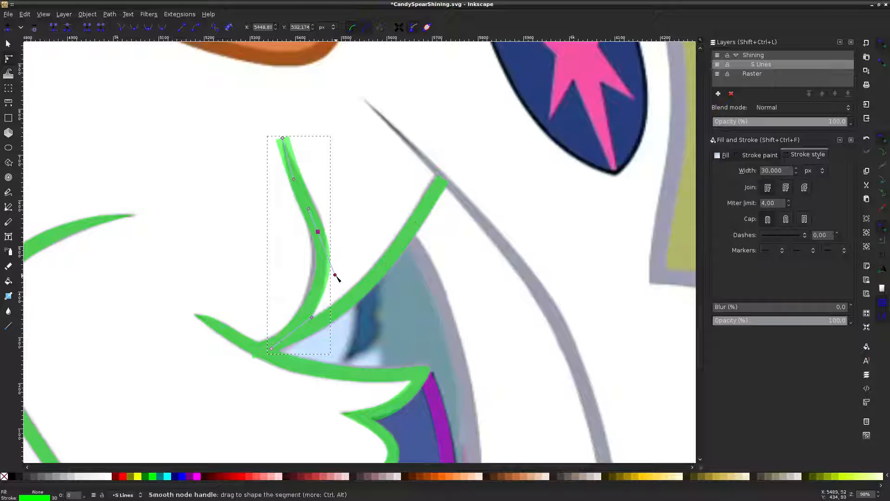
{"action": "left_click_drag", "start_coordinate": [335, 276], "coordinate": [323, 267]}
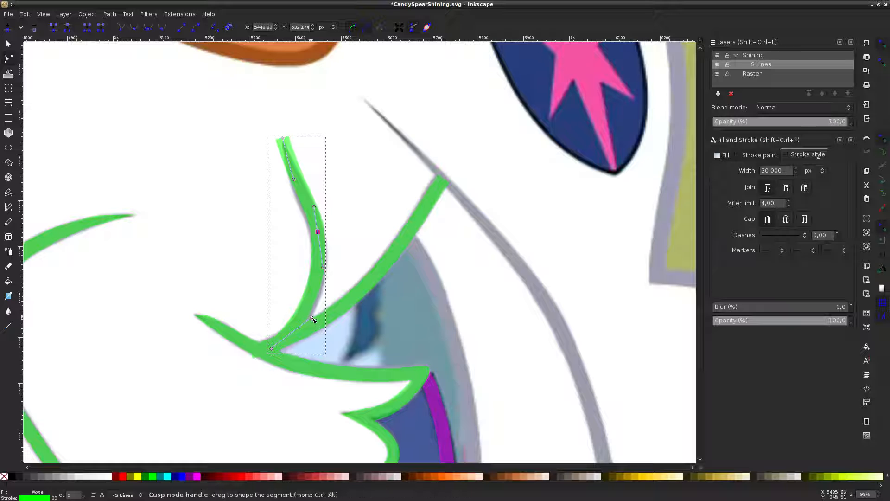
{"action": "left_click", "coordinate": [345, 231]}
{"action": "left_click", "coordinate": [346, 231]}
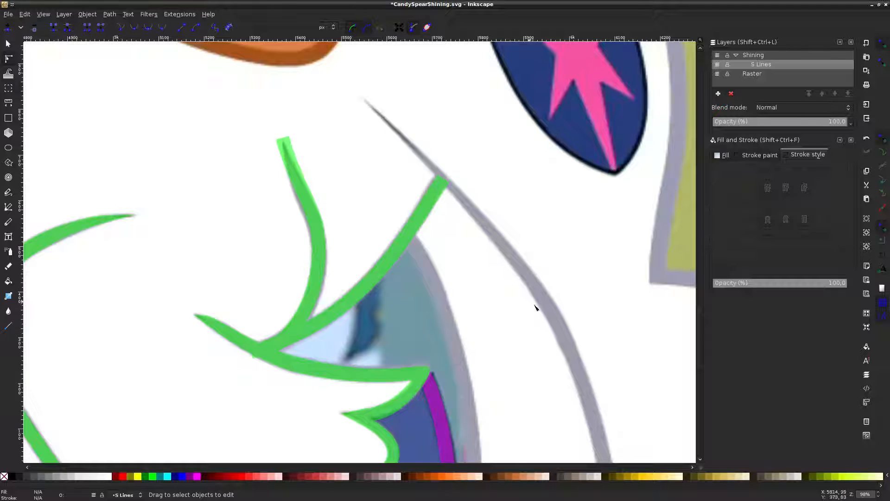
Convert the crease curve's stroke to a path and add a node on each edge below its upper end
{"action": "left_click", "coordinate": [311, 210]}
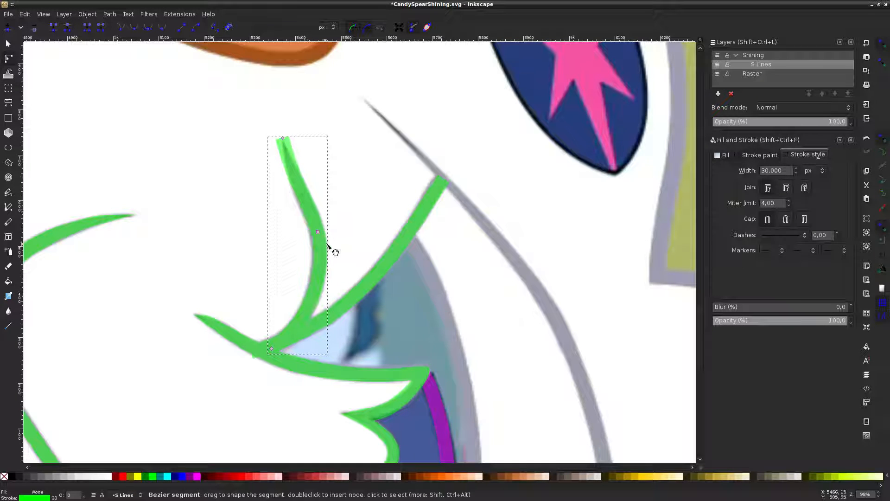
{"action": "left_click", "coordinate": [342, 221]}
{"action": "left_click", "coordinate": [293, 168]}
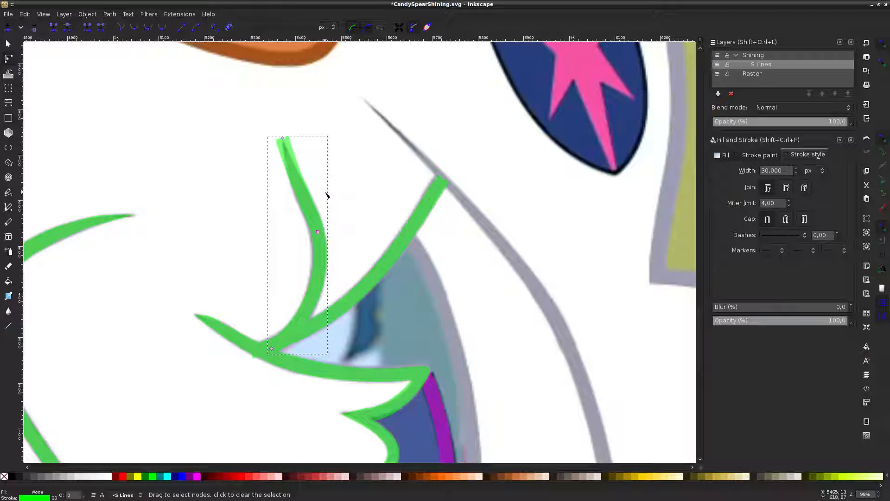
{"action": "key", "text": "ctrl+alt+c"}
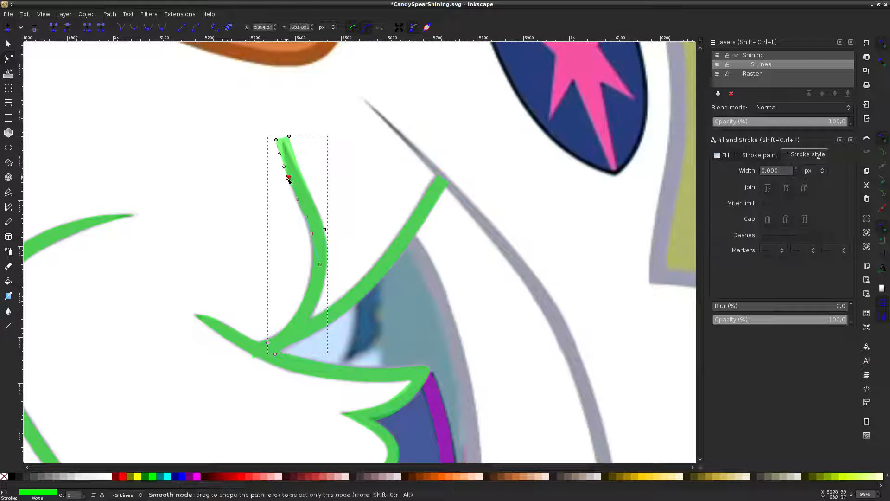
{"action": "left_click", "coordinate": [288, 177]}
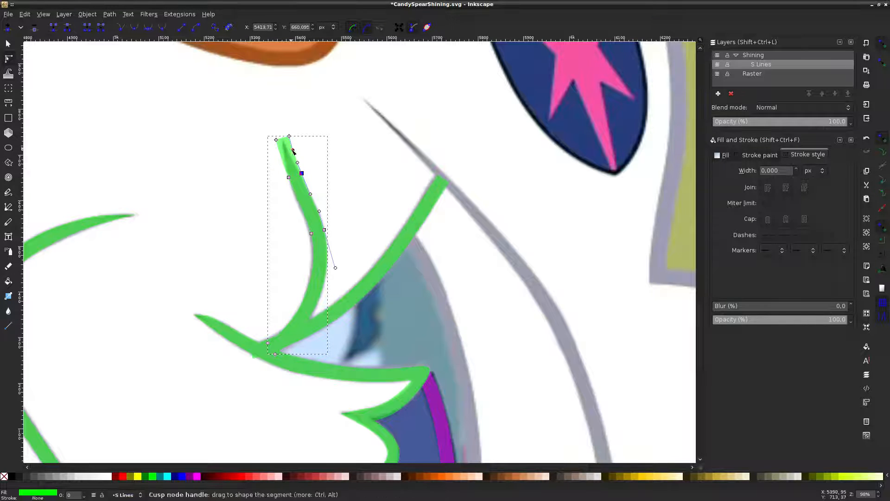
Add a node at the middle of the crease's upper end and delete the two corner nodes to form a pointed tip
{"action": "left_click", "coordinate": [284, 138]}
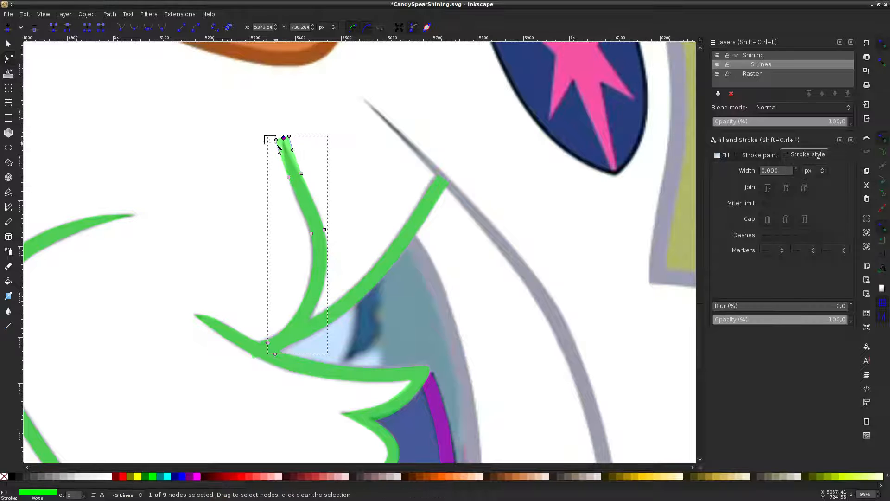
{"action": "left_click_drag", "start_coordinate": [269, 138], "coordinate": [280, 145]}
{"action": "left_click", "coordinate": [288, 136], "text": "shift"}
{"action": "key", "text": "Delete"}
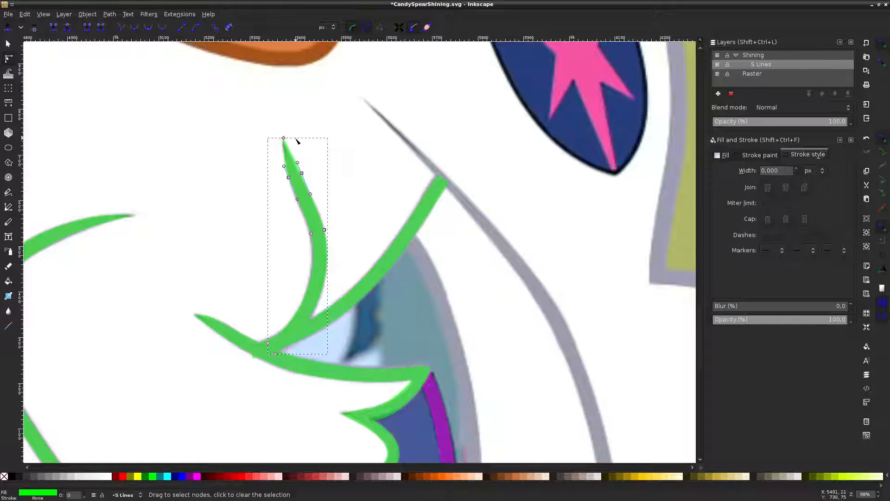
Move the crease path's pointed upper node slightly outward onto the tip of the gray line
{"action": "scroll", "coordinate": [280, 138], "scroll_direction": "up", "scroll_amount": 3}
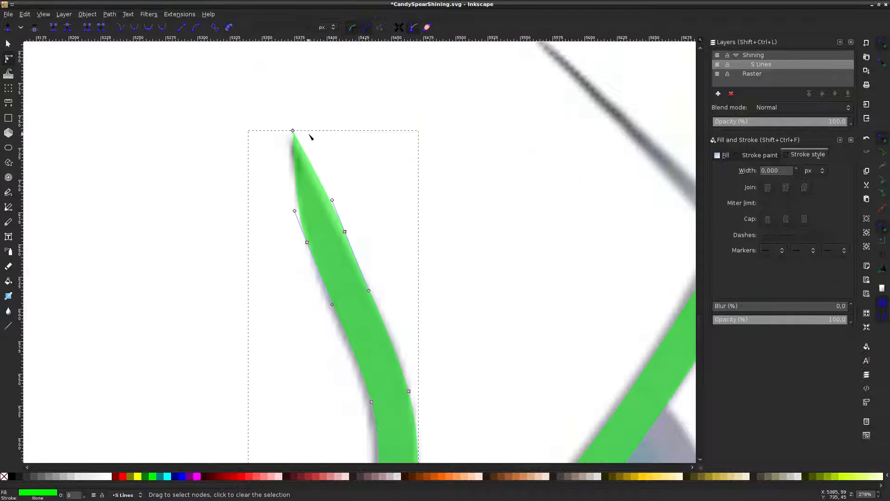
{"action": "left_click_drag", "start_coordinate": [293, 131], "coordinate": [289, 135]}
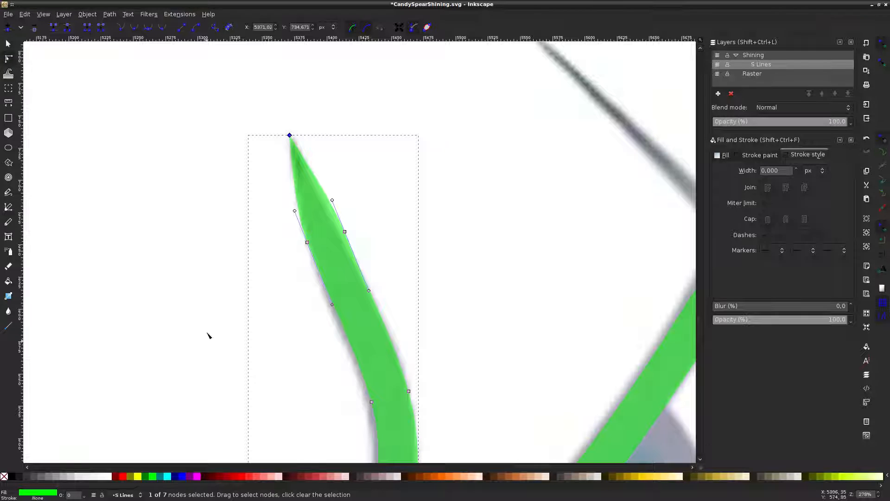
{"action": "left_click_drag", "start_coordinate": [255, 216], "coordinate": [402, 266]}
{"action": "left_click", "coordinate": [445, 196]}
{"action": "scroll", "coordinate": [472, 189], "scroll_direction": "down", "scroll_amount": 5}
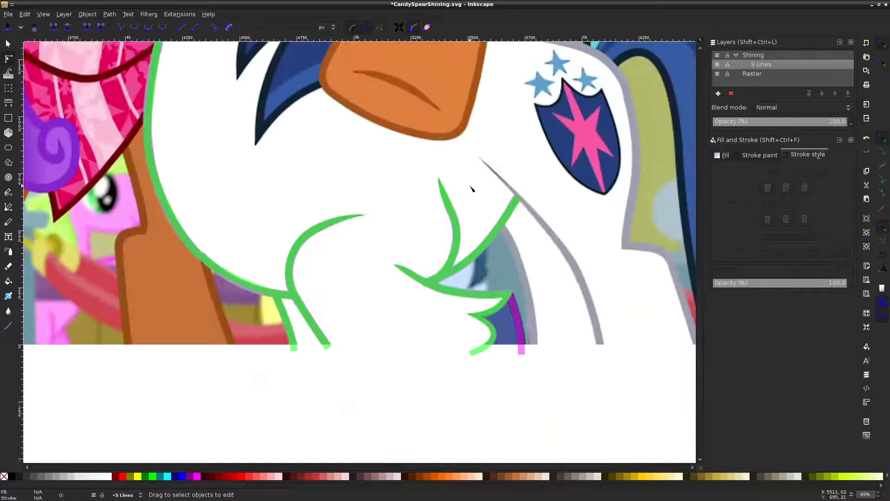
Draw a 30 px green line from the branching curve down past the image's lower edge and bend it rightward along the gray leg outline
{"action": "scroll", "coordinate": [547, 177], "scroll_direction": "right", "scroll_amount": 8}
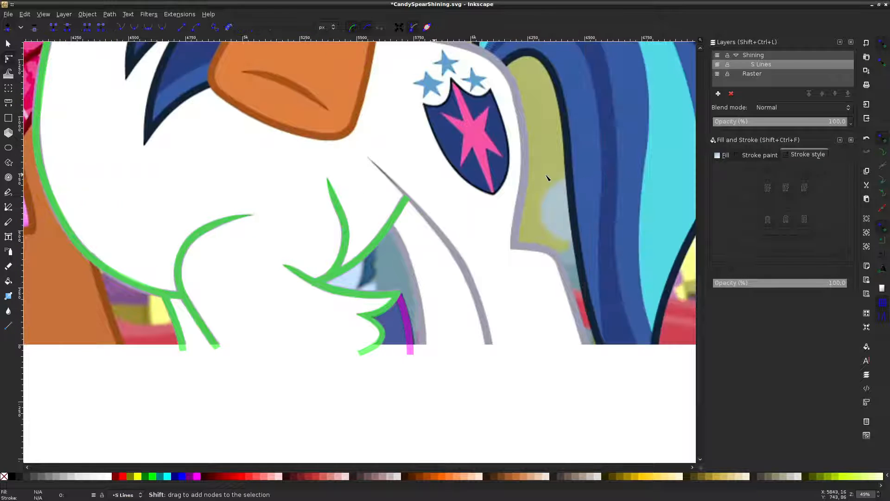
{"action": "left_click", "coordinate": [8, 207]}
{"action": "left_click", "coordinate": [352, 225]}
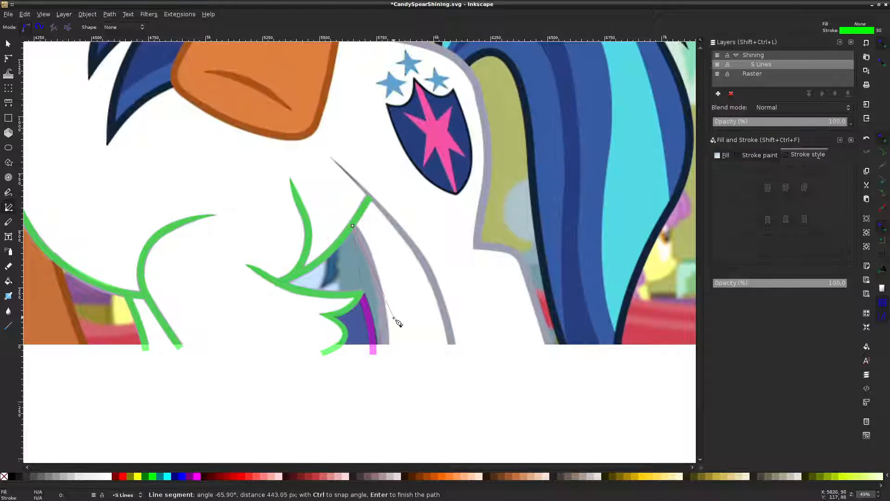
{"action": "left_click", "coordinate": [382, 351]}
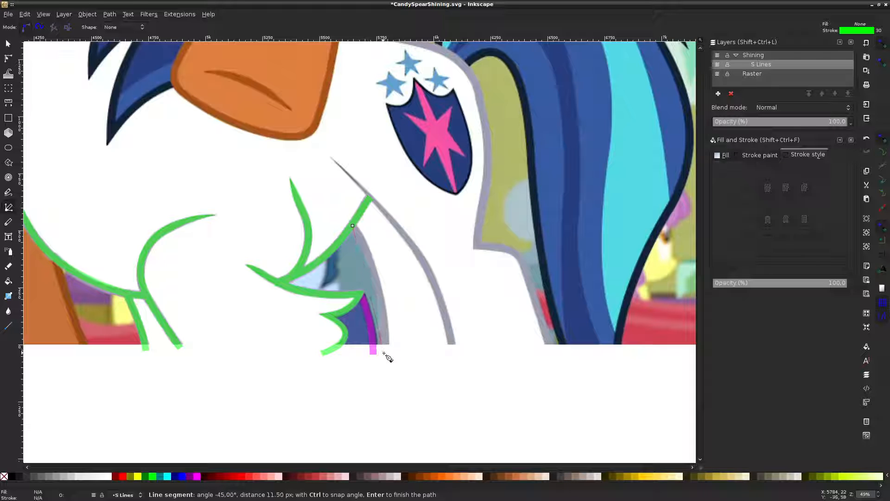
{"action": "key", "text": "Return"}
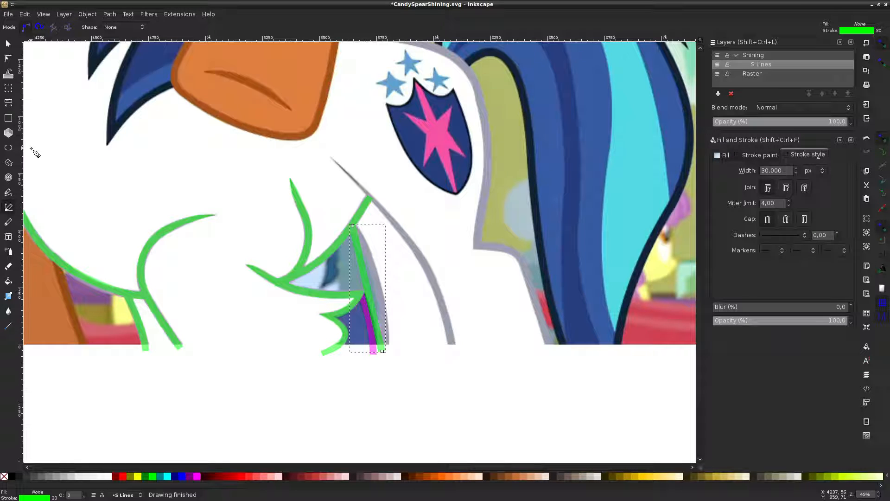
{"action": "left_click", "coordinate": [8, 59]}
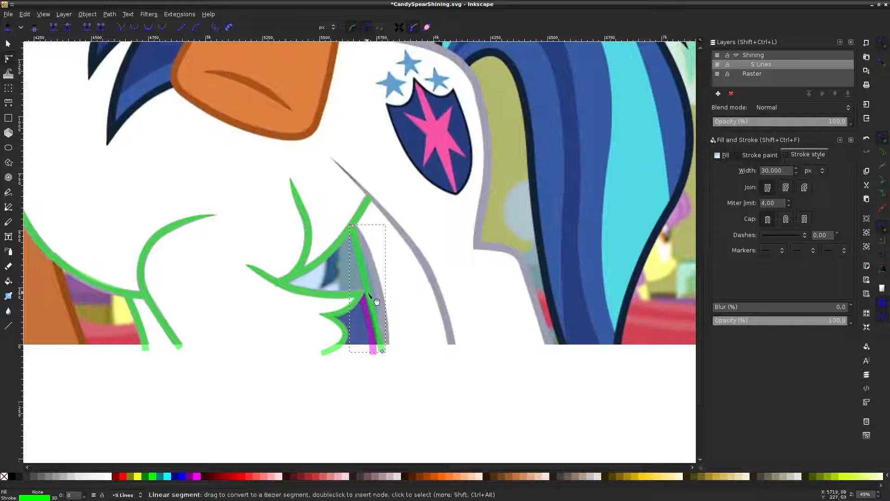
{"action": "left_click_drag", "start_coordinate": [369, 298], "coordinate": [385, 298]}
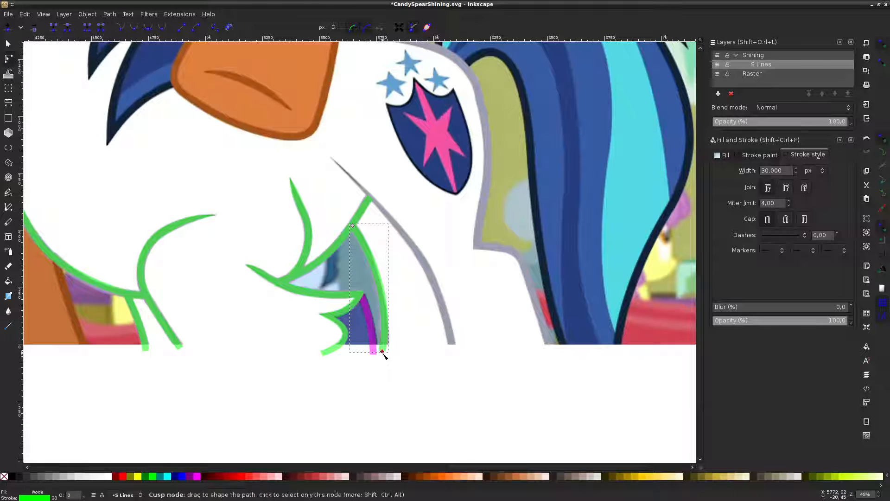
Adjust the new leg line's lower end node and handle so the curve follows the gray outline
{"action": "left_click_drag", "start_coordinate": [383, 353], "coordinate": [385, 357]}
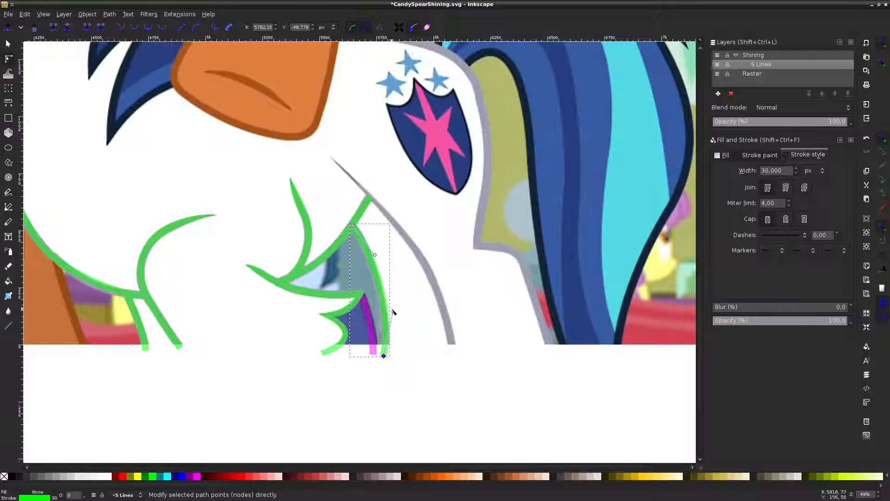
{"action": "left_click_drag", "start_coordinate": [392, 312], "coordinate": [387, 306]}
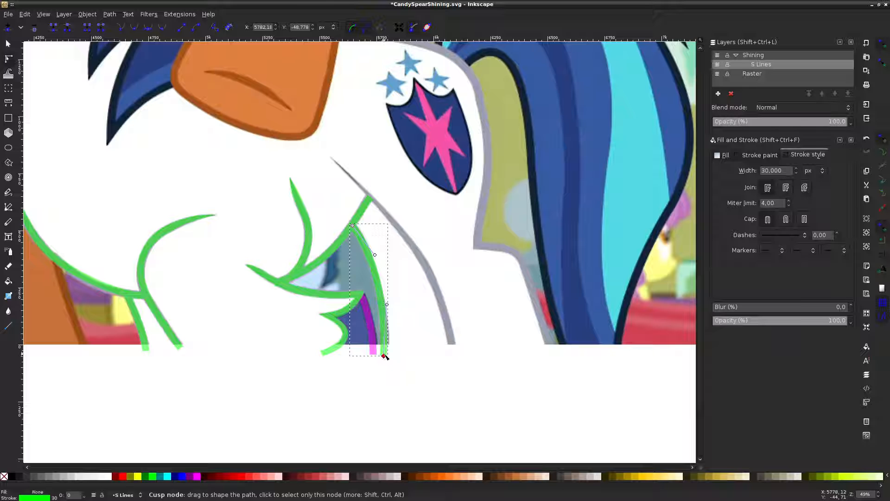
{"action": "left_click_drag", "start_coordinate": [385, 357], "coordinate": [387, 358]}
{"action": "left_click", "coordinate": [404, 358]}
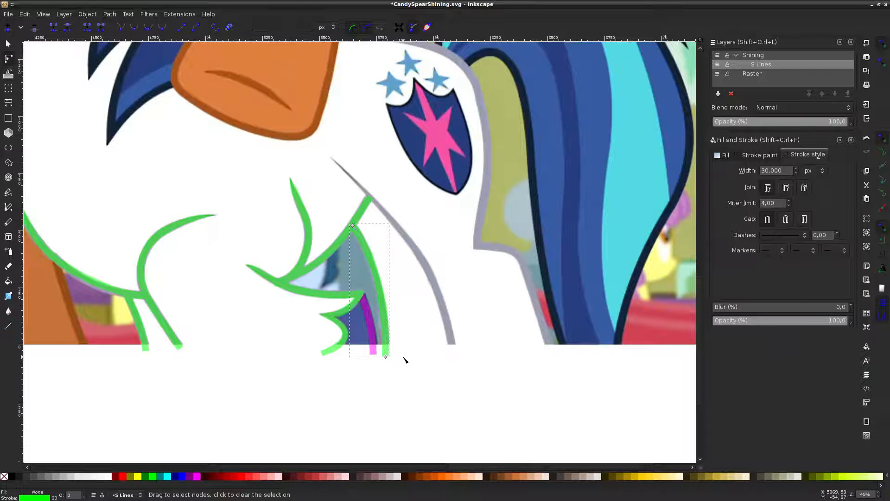
{"action": "left_click", "coordinate": [404, 360]}
Draw another 30 px green line from the remaining long gray line's upper tip to below the image and bend it along the gray stroke
{"action": "scroll", "coordinate": [394, 273], "scroll_direction": "up", "scroll_amount": 4}
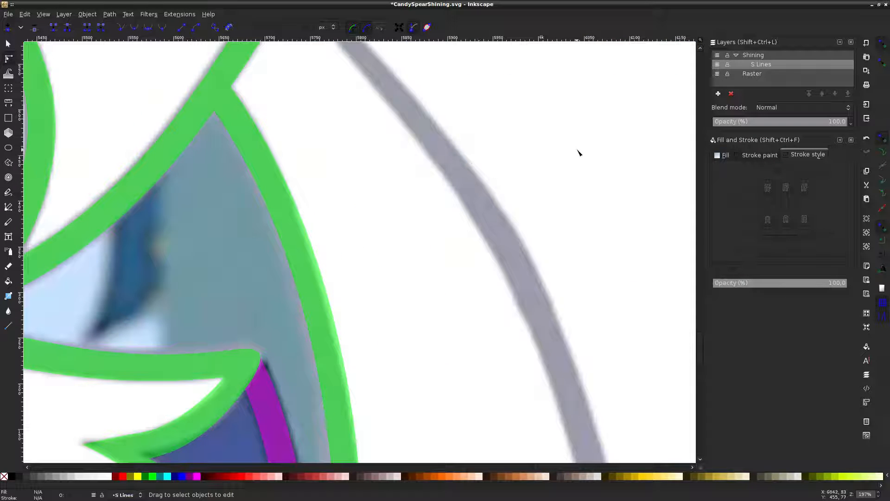
{"action": "scroll", "coordinate": [579, 153], "scroll_direction": "down", "scroll_amount": 3}
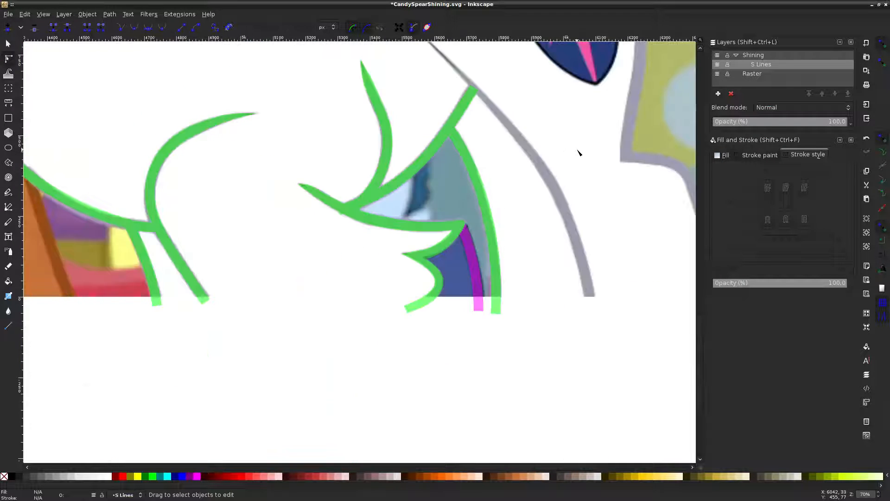
{"action": "scroll", "coordinate": [579, 153], "scroll_direction": "down", "scroll_amount": 1}
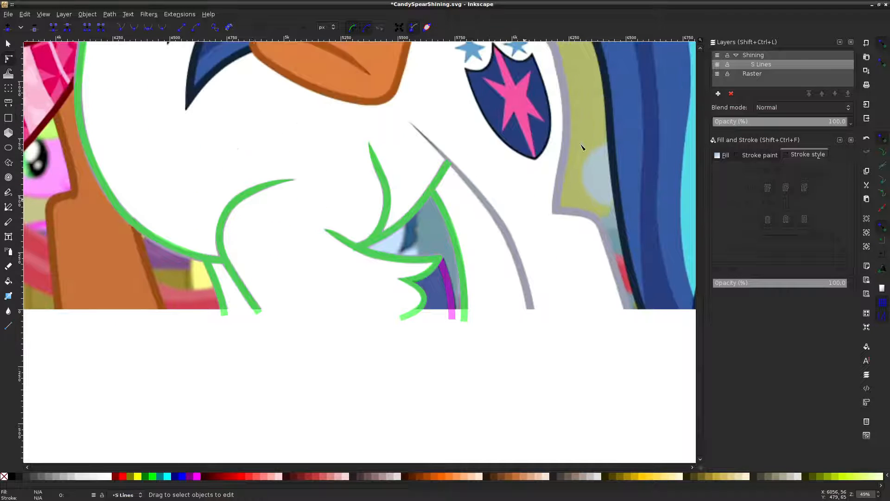
{"action": "left_click", "coordinate": [7, 207]}
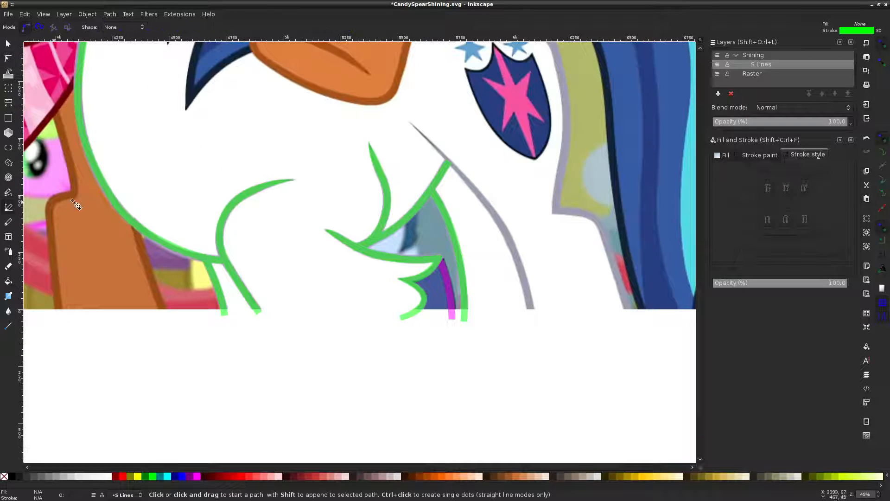
{"action": "left_click", "coordinate": [409, 122]}
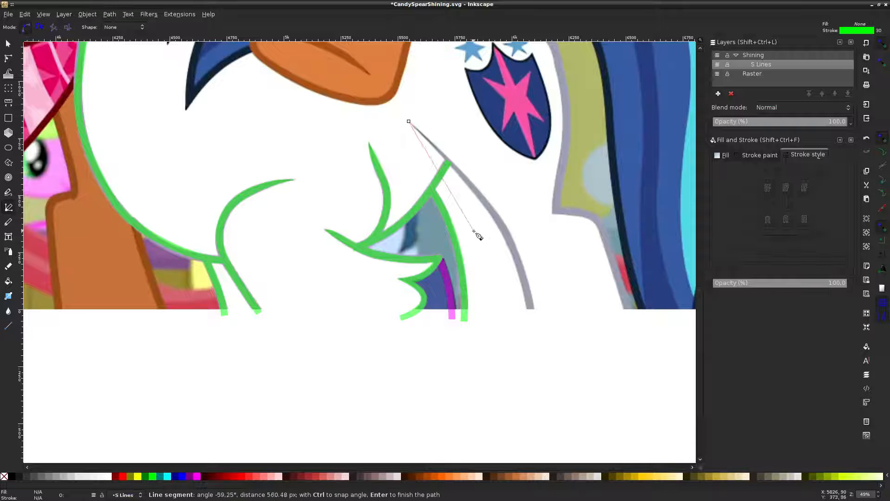
{"action": "double_click", "coordinate": [531, 317]}
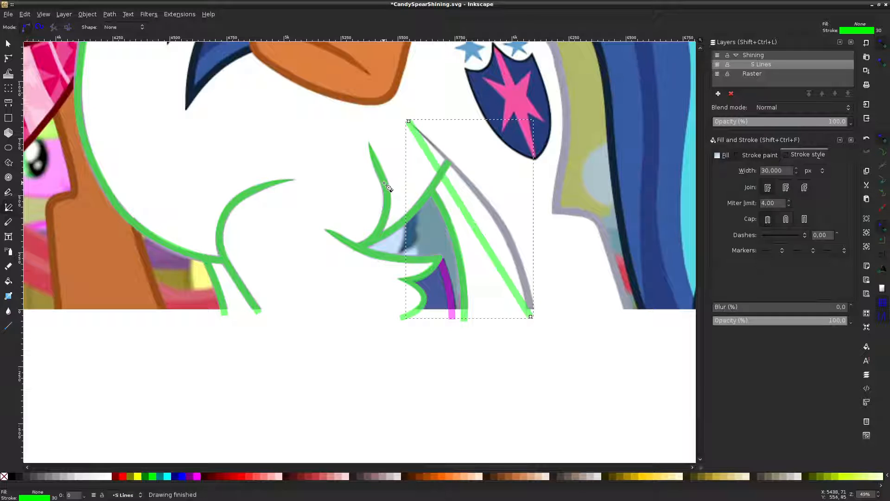
{"action": "key", "text": "n"}
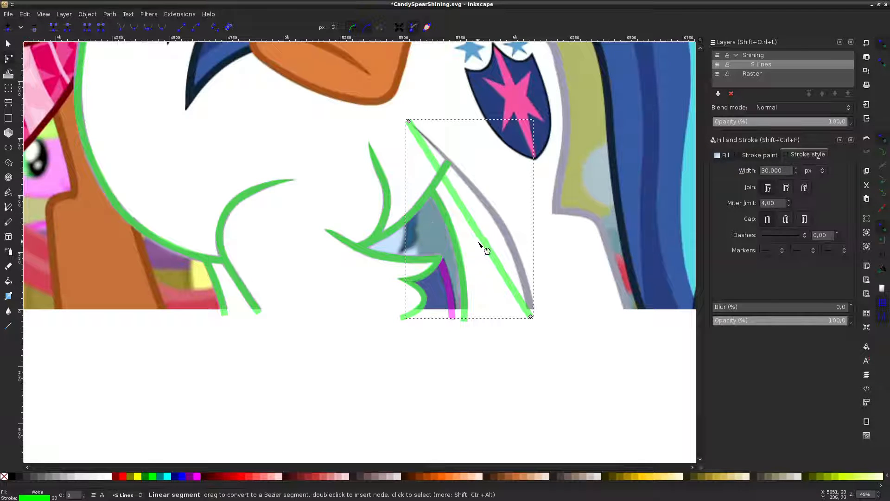
{"action": "left_click_drag", "start_coordinate": [483, 244], "coordinate": [498, 222]}
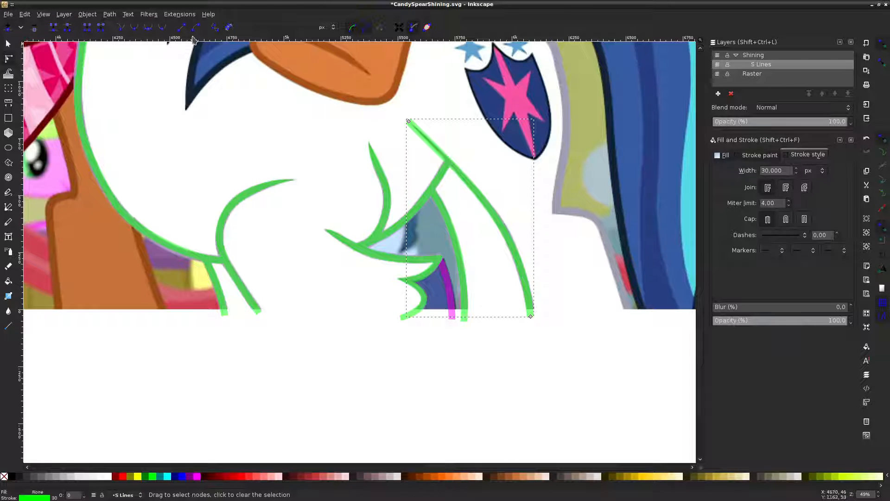
Convert the long line's stroke to a path, then add a node on each edge near the branch and one at the middle of its upper end
{"action": "left_click", "coordinate": [87, 14]}
{"action": "mouse_move", "coordinate": [110, 14]}
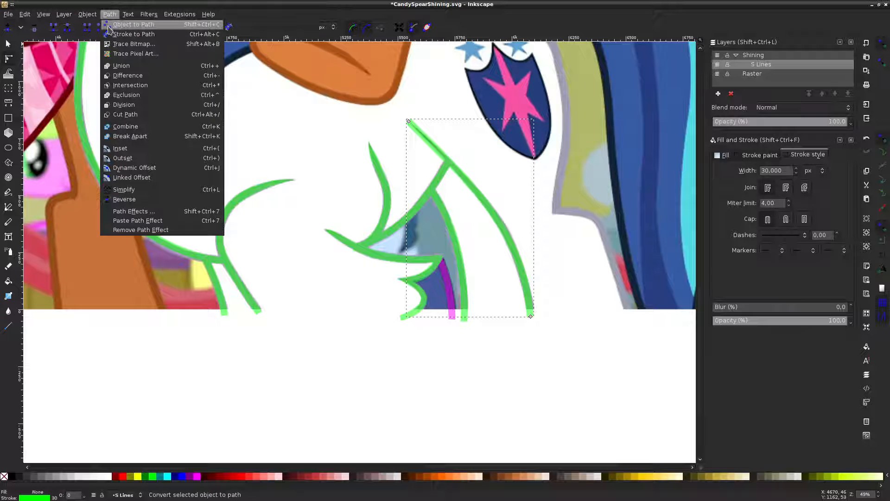
{"action": "left_click", "coordinate": [445, 343]}
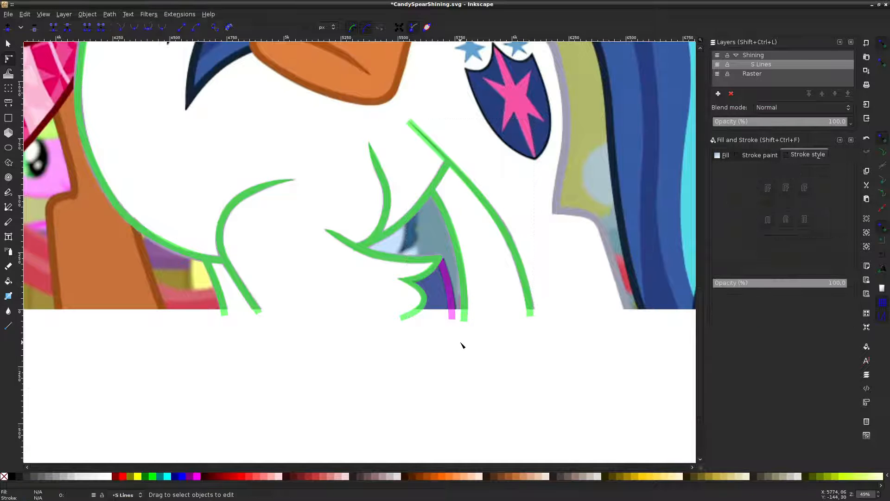
{"action": "scroll", "coordinate": [469, 160], "scroll_direction": "up", "scroll_amount": 2}
{"action": "left_click", "coordinate": [439, 173]}
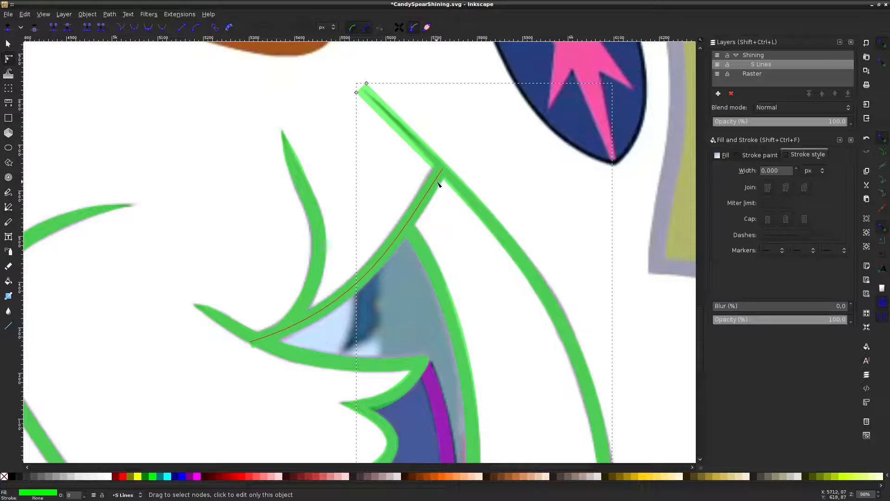
{"action": "left_click", "coordinate": [445, 162]}
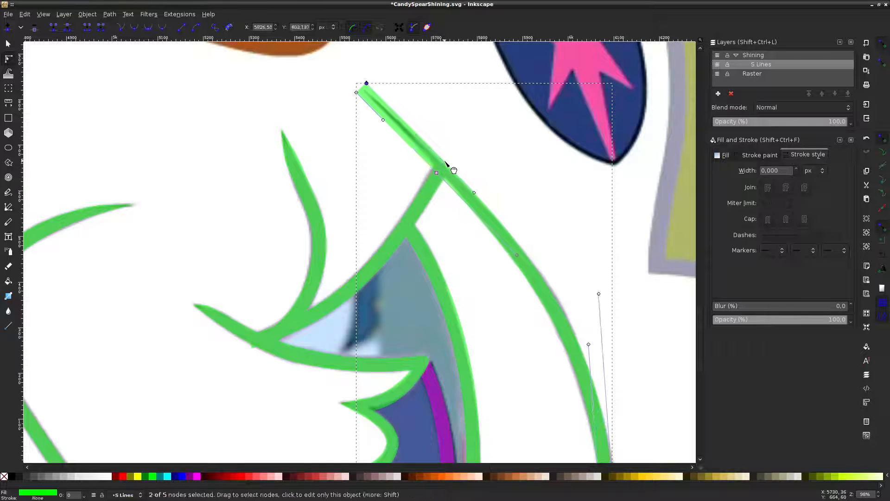
{"action": "left_click", "coordinate": [361, 87]}
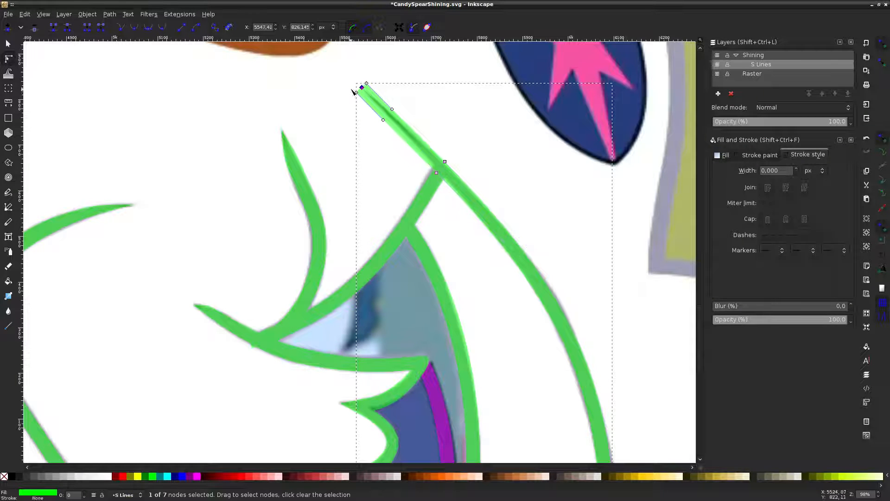
{"action": "left_click_drag", "start_coordinate": [355, 104], "coordinate": [361, 115]}
{"action": "left_click_drag", "start_coordinate": [378, 65], "coordinate": [363, 91]}
{"action": "key", "text": "shift+j"}
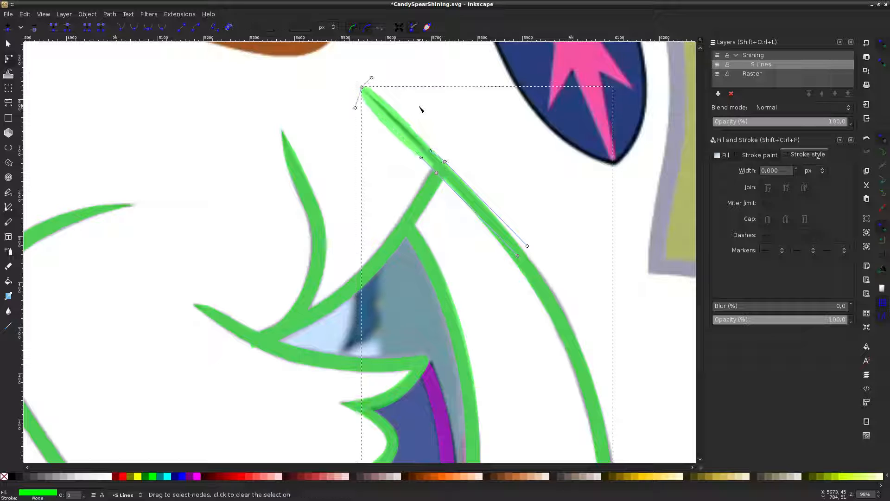
{"action": "key", "text": "ctrl+z"}
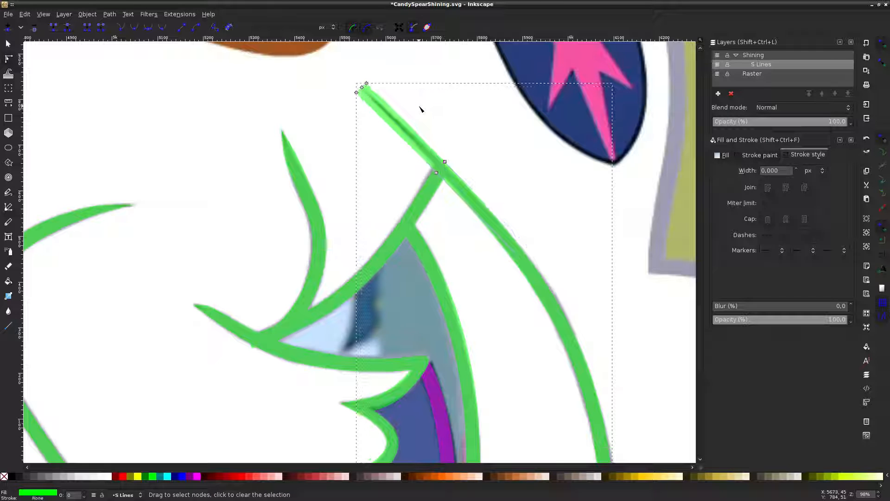
Delete the two corner nodes at the long path's upper end to form a pointed tip
{"action": "left_click", "coordinate": [356, 91]}
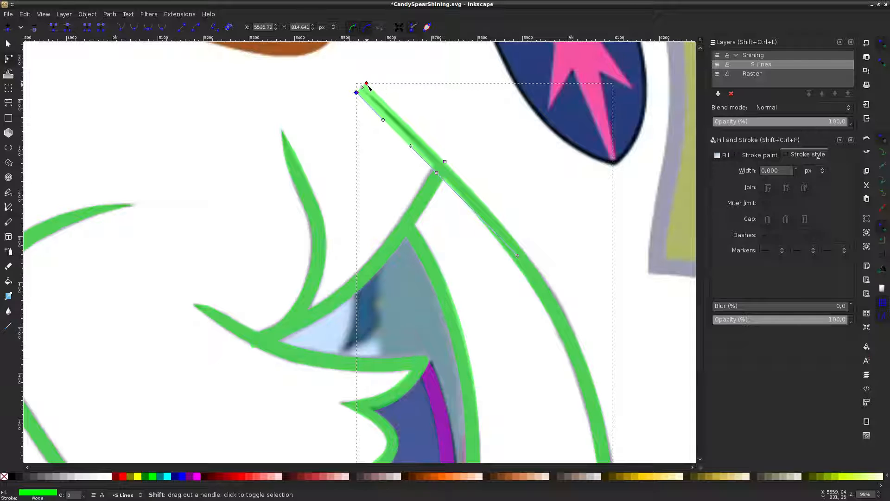
{"action": "left_click", "coordinate": [366, 84], "text": "shift"}
{"action": "key", "text": "shift+j"}
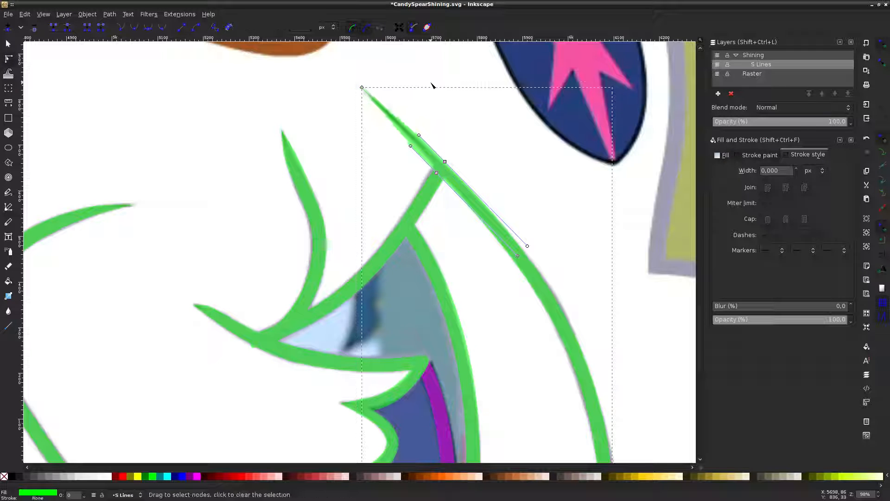
{"action": "left_click", "coordinate": [432, 86]}
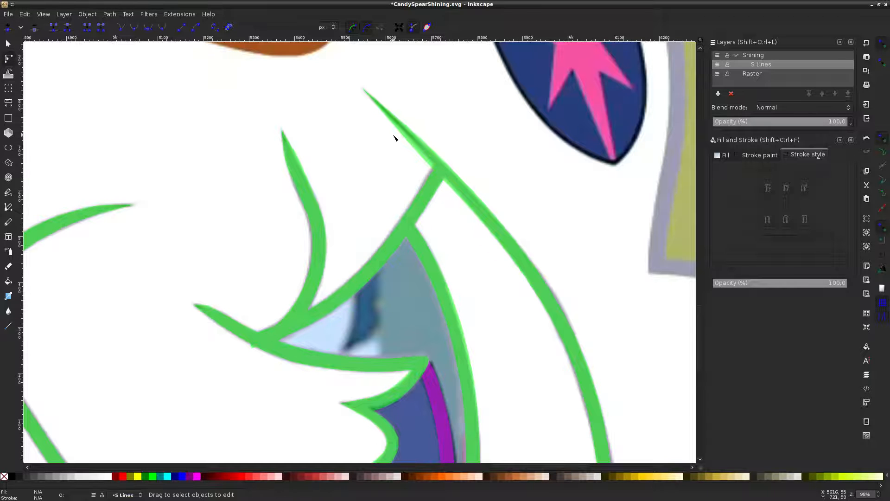
Add a node on the long path's lower edge at the branch junction and move the neighbouring node inward to slim the taper
{"action": "left_click", "coordinate": [434, 167]}
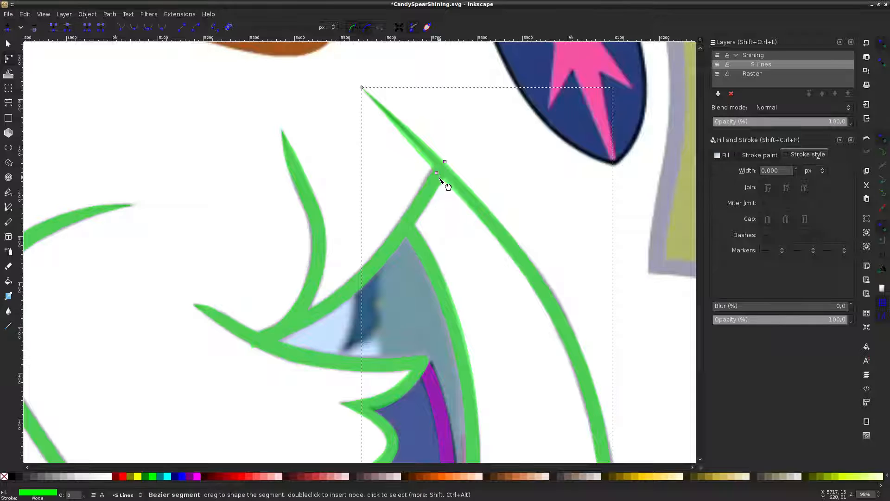
{"action": "left_click", "coordinate": [439, 176]}
{"action": "left_click_drag", "start_coordinate": [440, 177], "coordinate": [439, 174]}
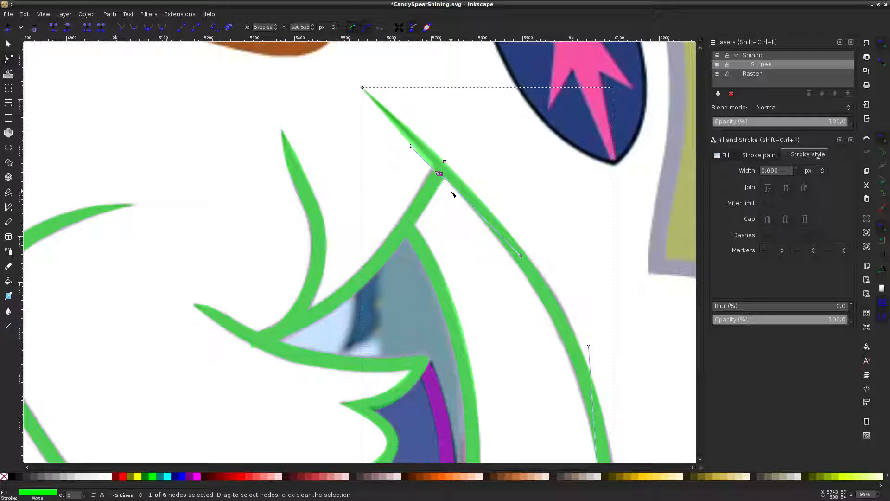
{"action": "key", "text": "Escape"}
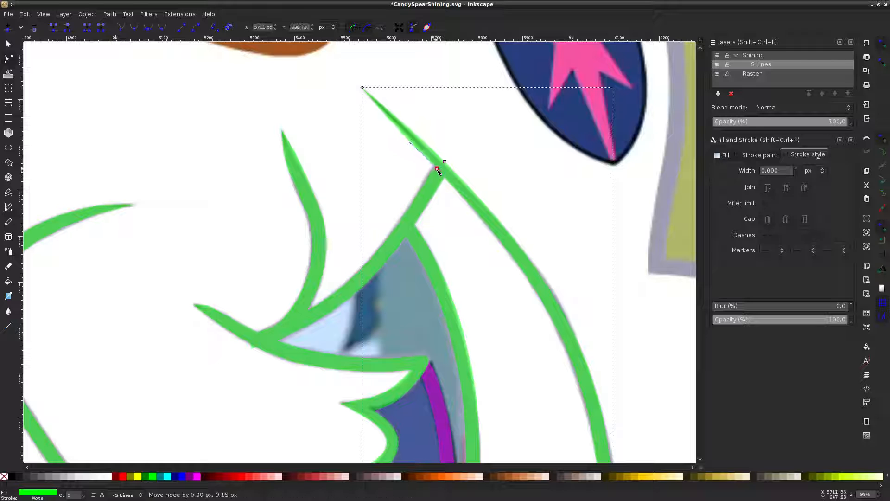
Fill the long tapered path with magenta
{"action": "left_click", "coordinate": [378, 156]}
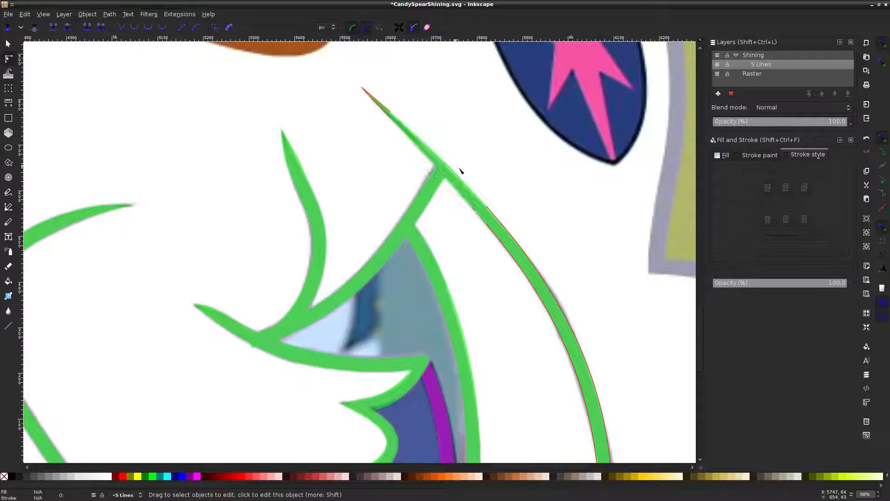
{"action": "left_click", "coordinate": [452, 191]}
{"action": "left_click", "coordinate": [197, 476]}
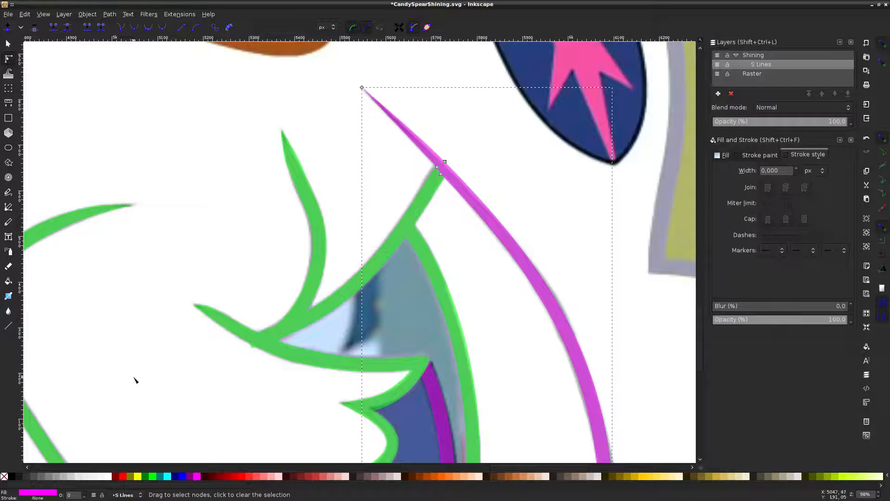
Change the long tapered path's fill to green and deselect it
{"action": "left_click", "coordinate": [153, 476]}
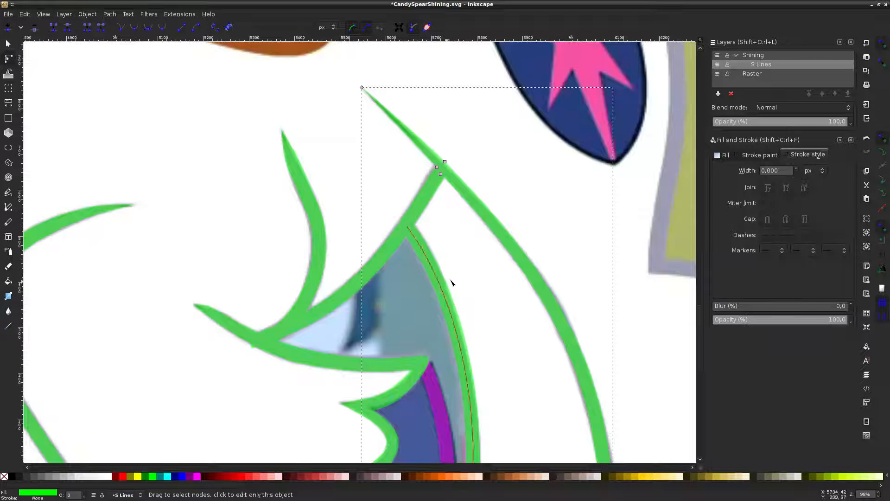
{"action": "left_click", "coordinate": [469, 261]}
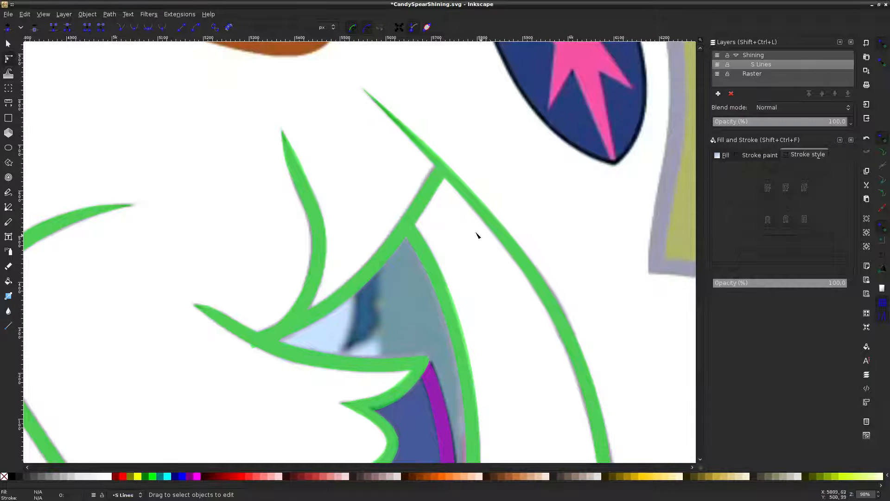
Draw an unfilled green three-point line from the back beside the orange leg, through the rump's lower corner, to just below the image edge
{"action": "scroll", "coordinate": [513, 163], "scroll_direction": "down", "scroll_amount": 3}
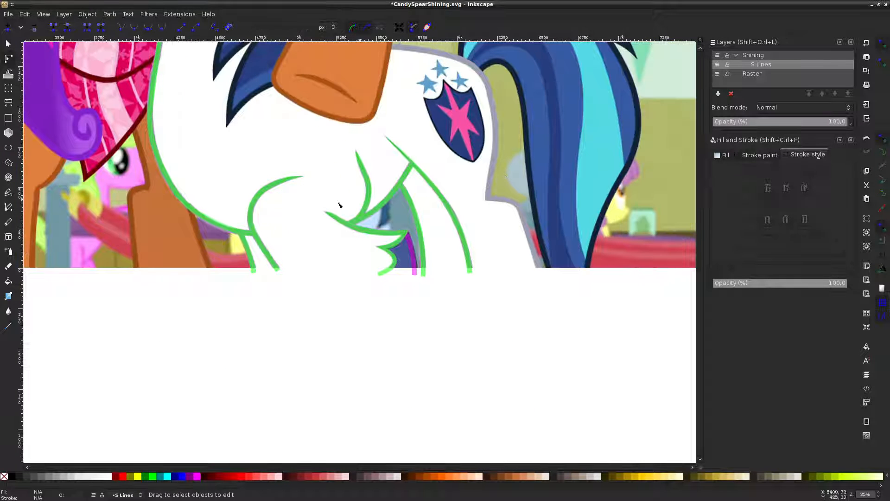
{"action": "left_click", "coordinate": [8, 207]}
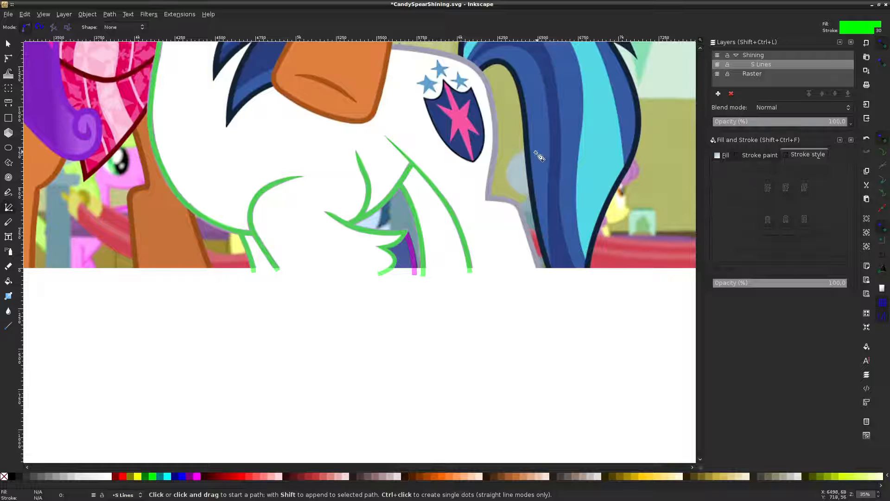
{"action": "scroll", "coordinate": [537, 158], "scroll_direction": "up", "scroll_amount": 3}
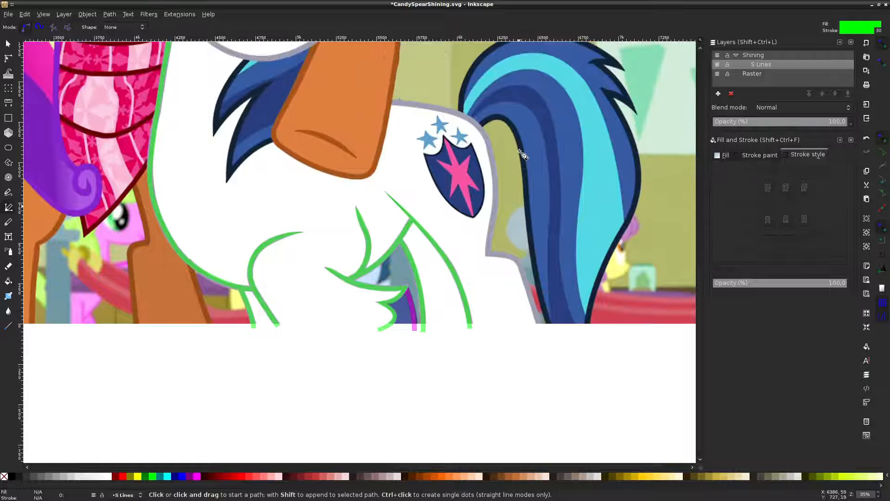
{"action": "left_click", "coordinate": [5, 478]}
{"action": "scroll", "coordinate": [437, 275], "scroll_direction": "up", "scroll_amount": 1}
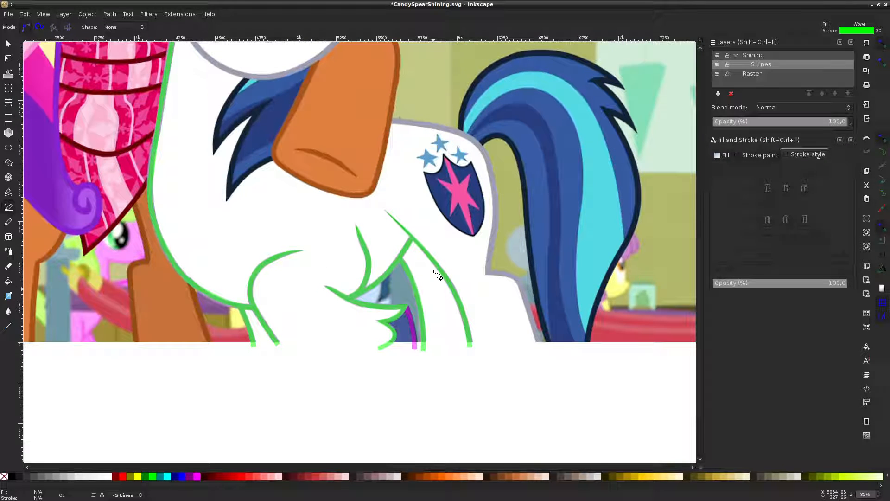
{"action": "left_click", "coordinate": [390, 120]}
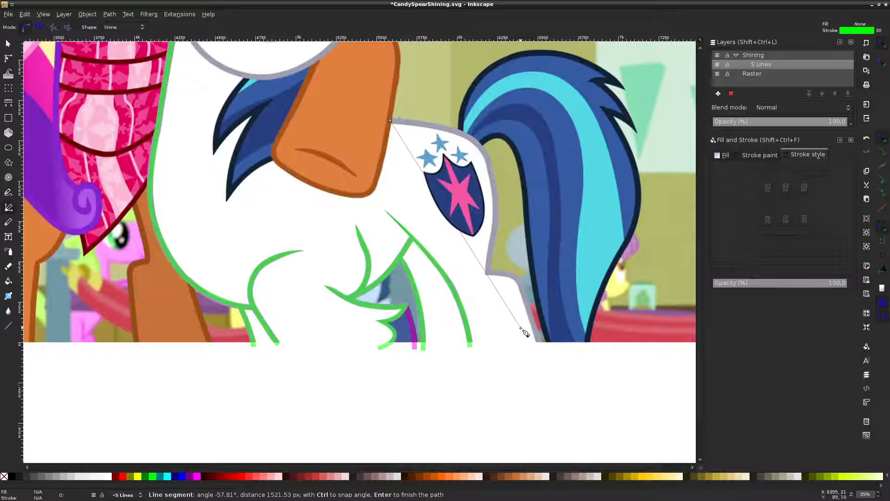
{"action": "left_click", "coordinate": [487, 274]}
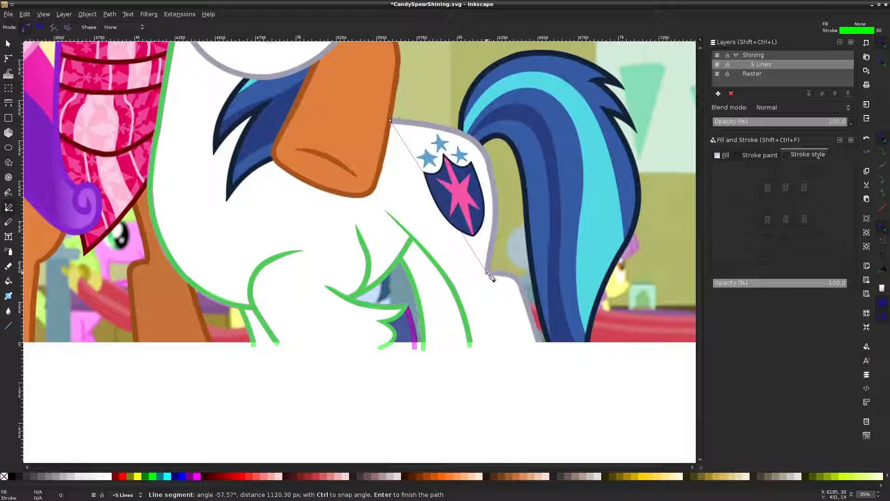
{"action": "double_click", "coordinate": [539, 347]}
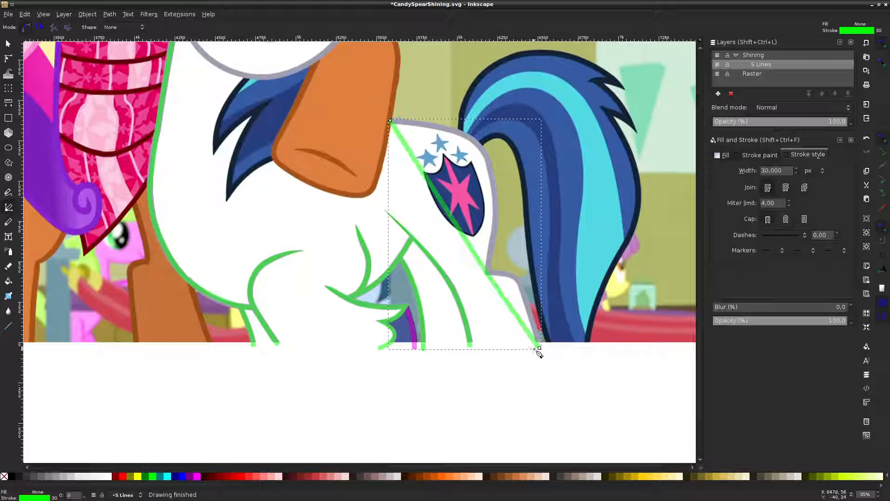
Bend the new line's lower segment between the rump corner and the image edge to follow the hind leg's outline
{"action": "key", "text": "n"}
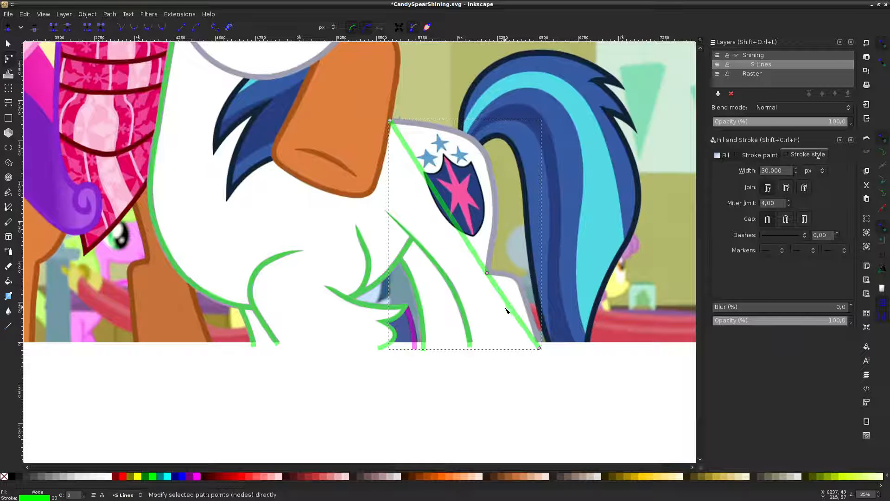
{"action": "left_click_drag", "start_coordinate": [512, 308], "coordinate": [519, 287]}
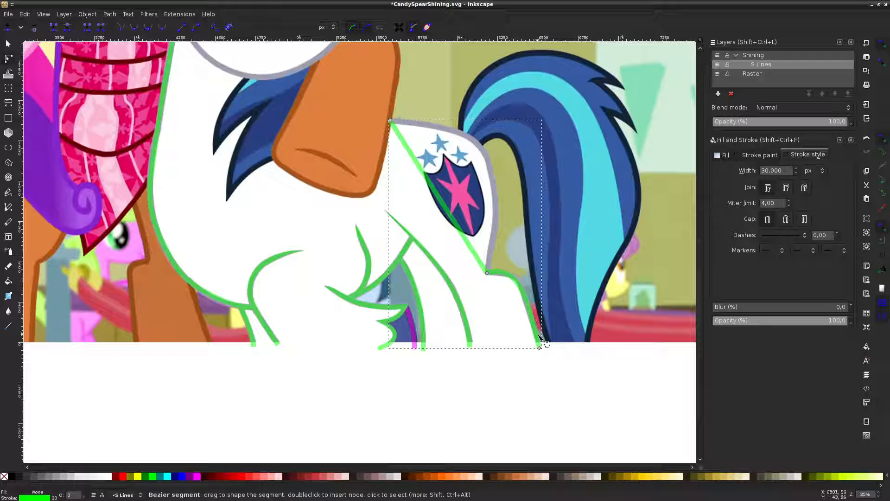
{"action": "scroll", "coordinate": [541, 324], "scroll_direction": "up", "scroll_amount": 3}
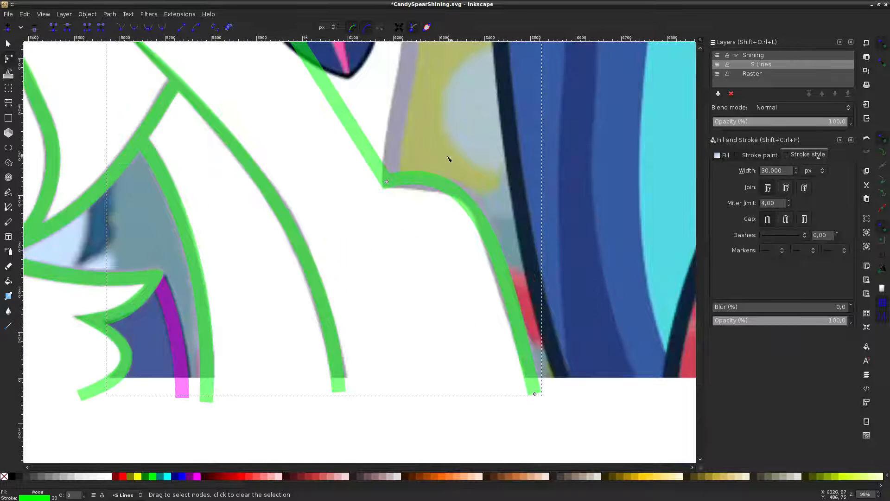
{"action": "left_click_drag", "start_coordinate": [427, 179], "coordinate": [440, 182]}
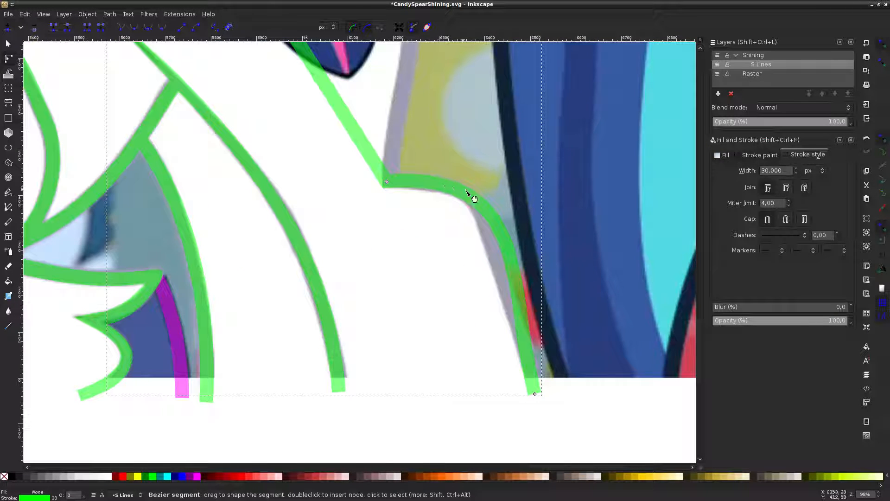
Add a node at the hind leg's bend, straighten the curve below it along the raster, and nudge the line's end node outward
{"action": "double_click", "coordinate": [467, 191]}
{"action": "left_click_drag", "start_coordinate": [516, 273], "coordinate": [502, 267]}
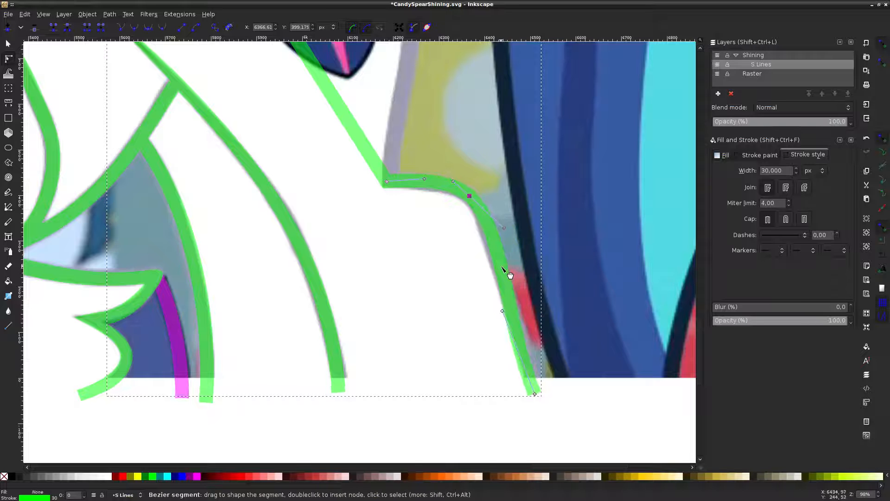
{"action": "left_click_drag", "start_coordinate": [502, 311], "coordinate": [515, 329]}
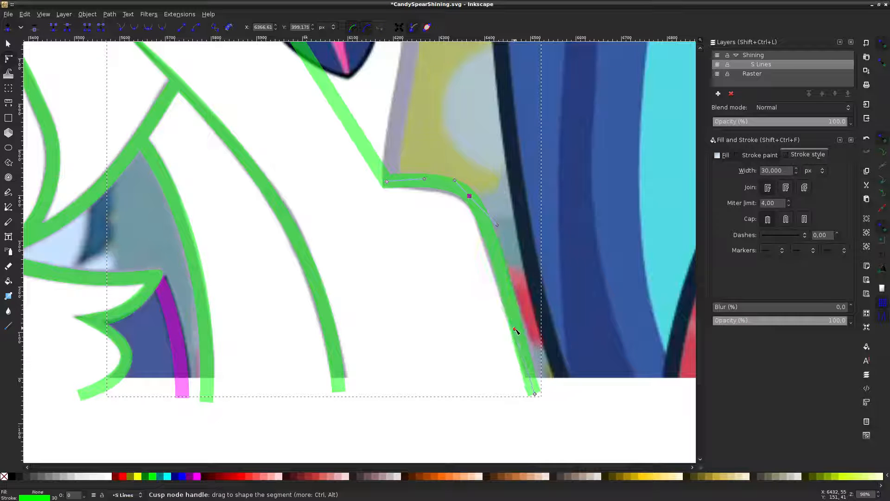
{"action": "left_click_drag", "start_coordinate": [535, 394], "coordinate": [537, 394]}
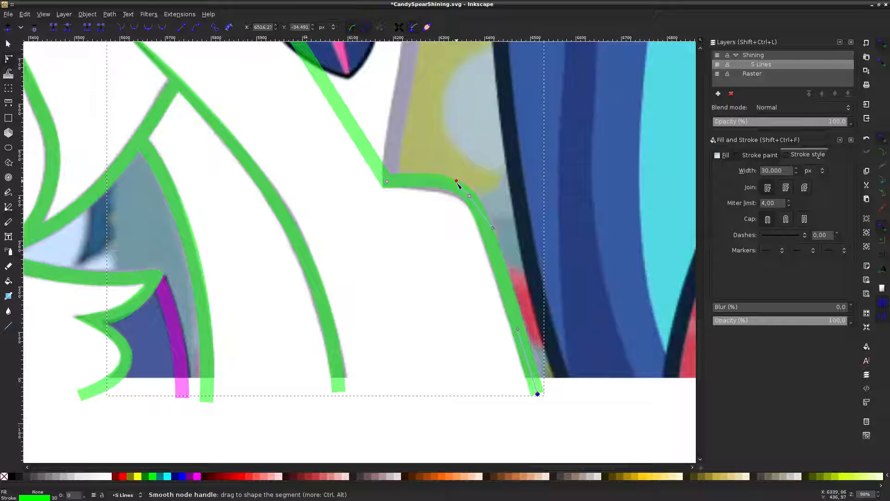
Fine-tune the hind leg bend node's handles and position against the raster outline, then reselect that node
{"action": "left_click_drag", "start_coordinate": [457, 184], "coordinate": [456, 187]}
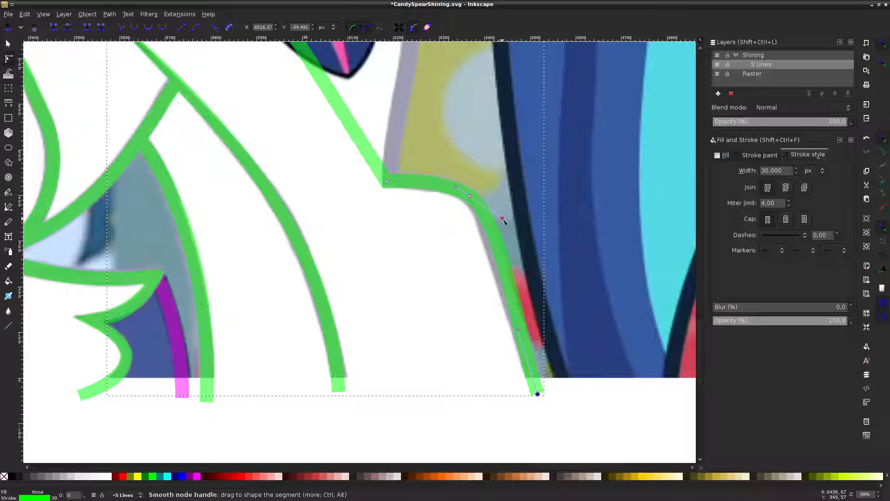
{"action": "left_click_drag", "start_coordinate": [502, 219], "coordinate": [493, 224]}
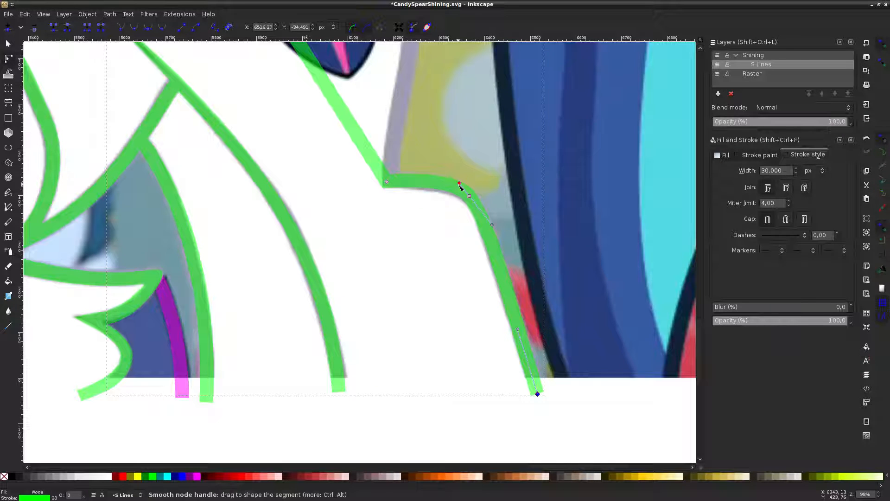
{"action": "left_click_drag", "start_coordinate": [470, 196], "coordinate": [472, 199]}
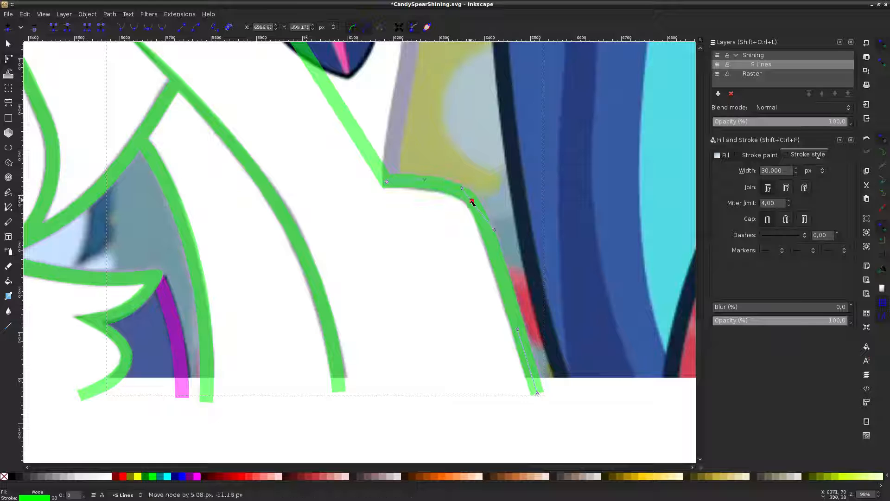
{"action": "left_click", "coordinate": [489, 197]}
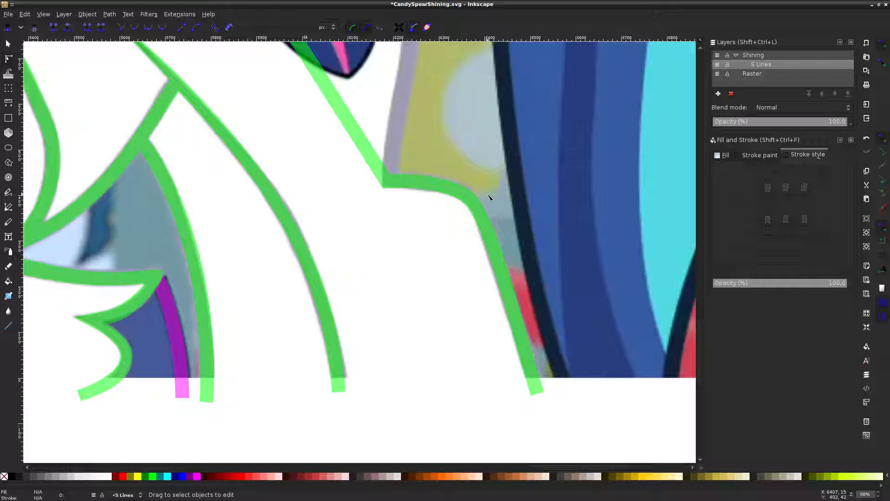
{"action": "scroll", "coordinate": [495, 182], "scroll_direction": "down", "scroll_amount": 2}
{"action": "left_click", "coordinate": [482, 188]}
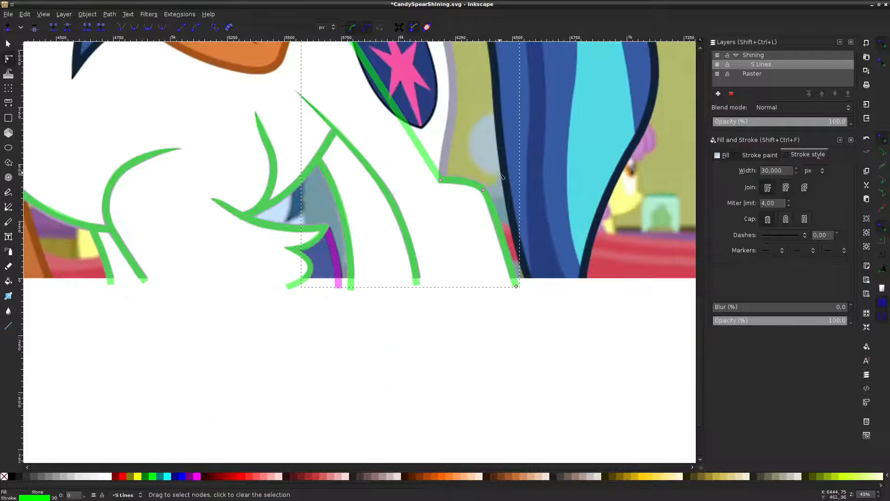
{"action": "left_click_drag", "start_coordinate": [500, 172], "coordinate": [473, 194]}
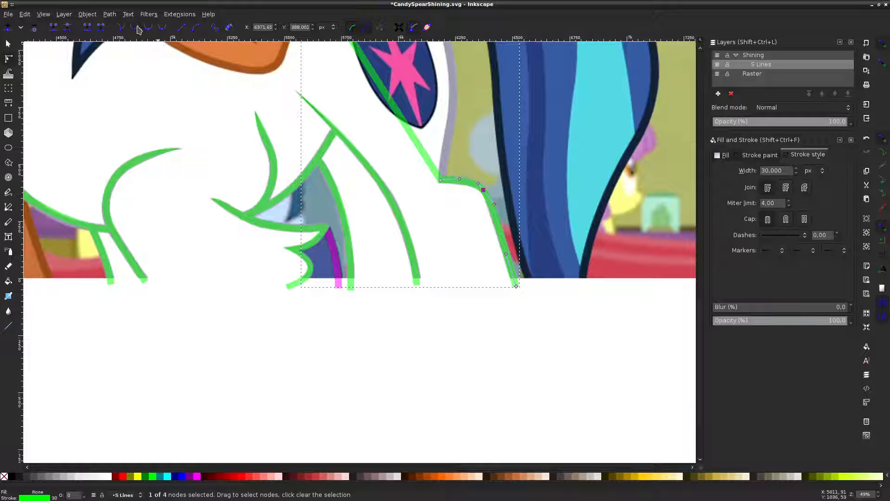
Curve the line's upper segment around the rump, add a node near the tail base, and fit the back portion to the raster
{"action": "scroll", "coordinate": [476, 297], "scroll_direction": "up", "scroll_amount": 10}
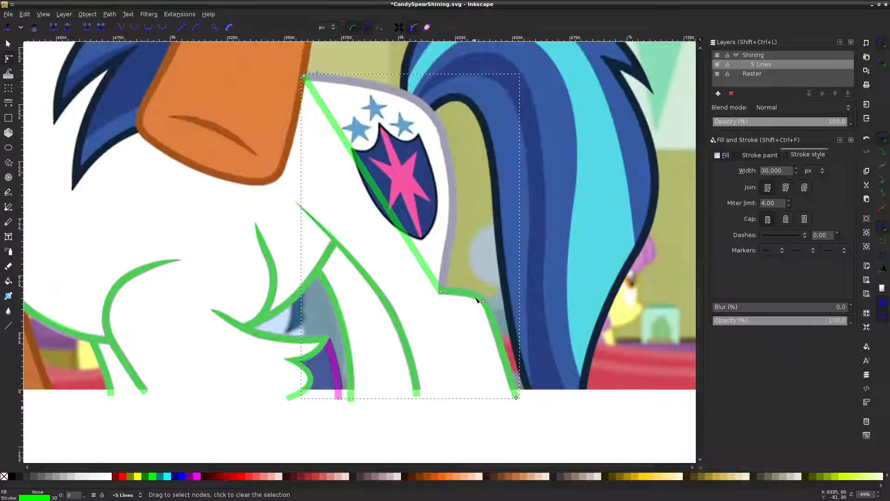
{"action": "left_click_drag", "start_coordinate": [388, 297], "coordinate": [442, 215]}
{"action": "double_click", "coordinate": [434, 207]}
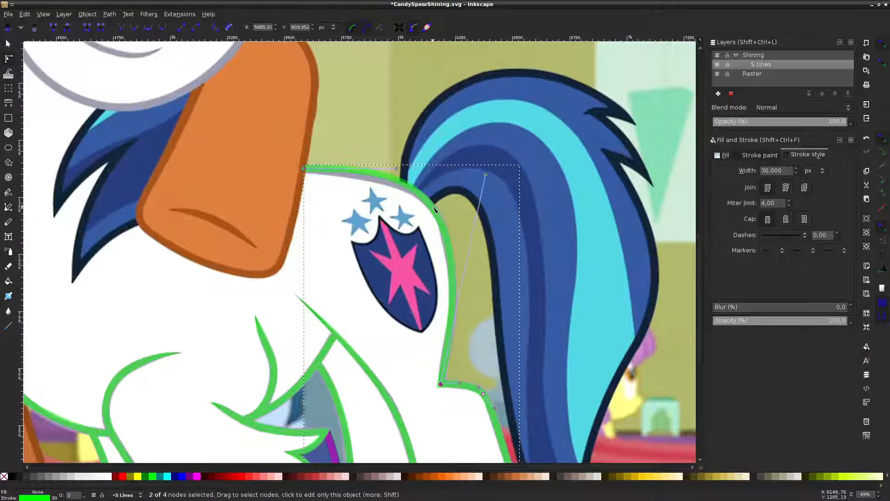
{"action": "left_click_drag", "start_coordinate": [369, 175], "coordinate": [369, 179]}
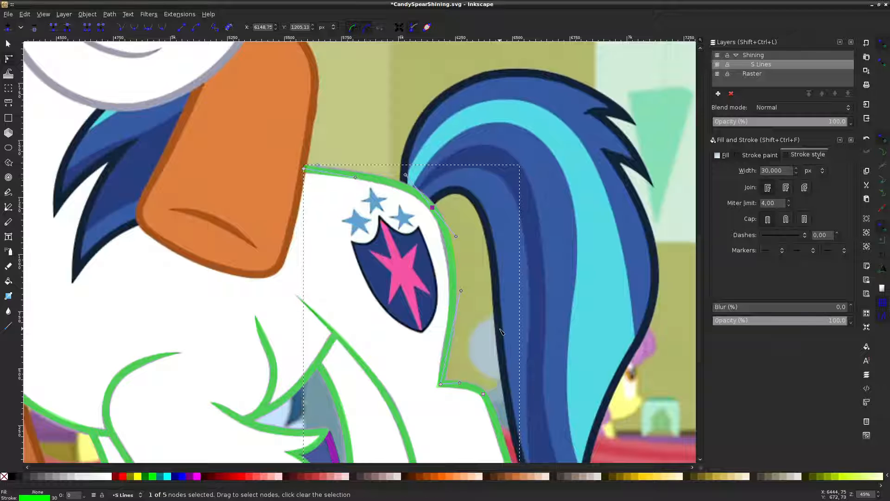
Add a node on the rump's rear edge beside the shield, nudge it outward, reshape the segment above it, and deselect the line
{"action": "double_click", "coordinate": [453, 298]}
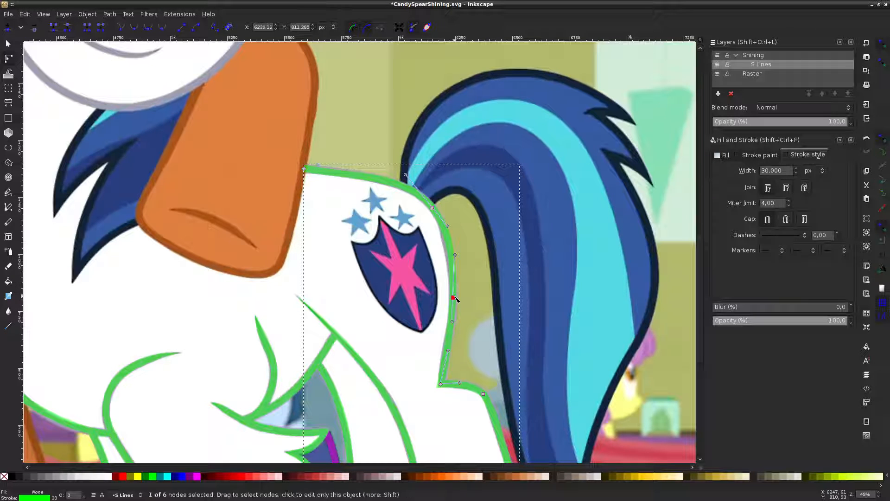
{"action": "left_click_drag", "start_coordinate": [454, 300], "coordinate": [456, 298]}
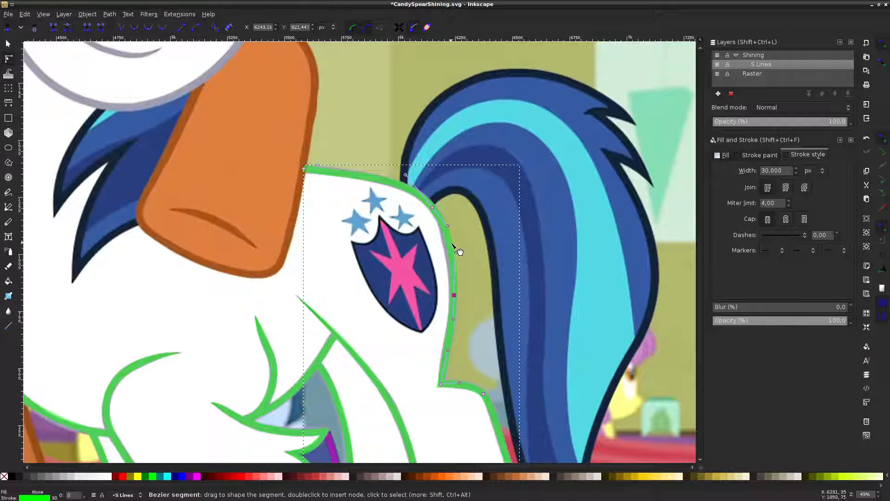
{"action": "left_click_drag", "start_coordinate": [454, 245], "coordinate": [449, 226]}
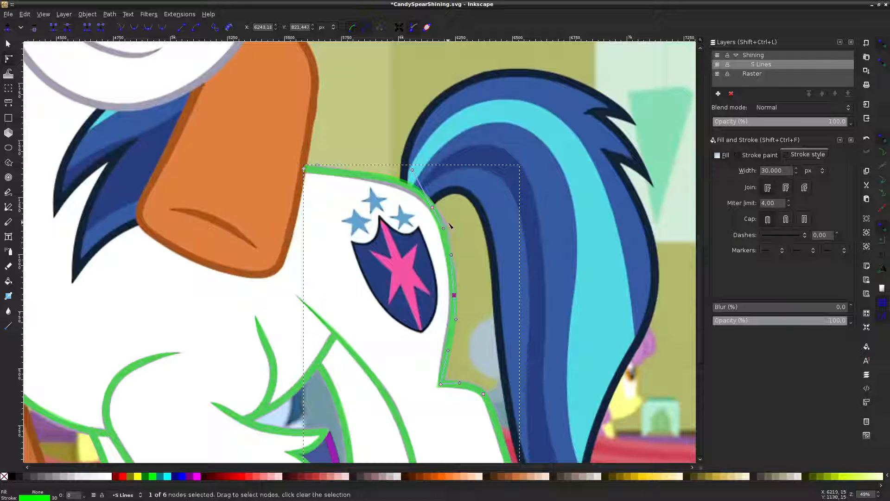
{"action": "left_click", "coordinate": [457, 229]}
{"action": "left_click", "coordinate": [457, 229]}
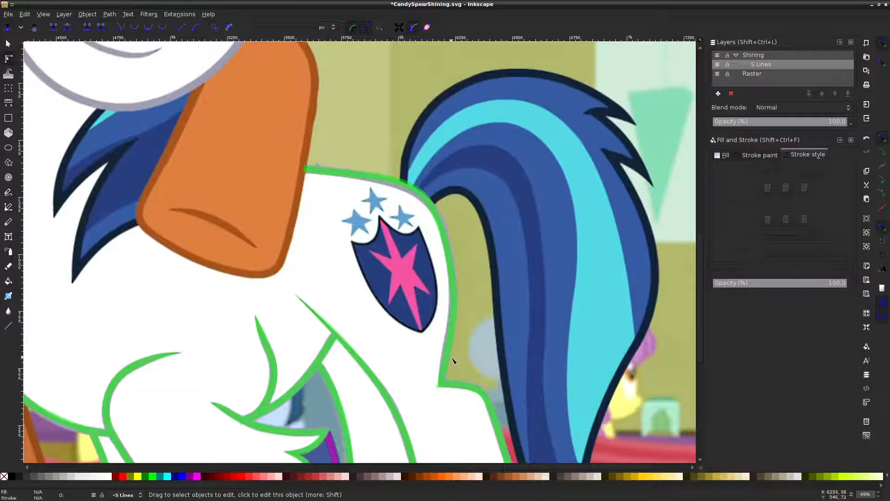
Refine the rear rump segments and the tail-base node's lower handle to follow the raster outline
{"action": "scroll", "coordinate": [452, 360], "scroll_direction": "up", "scroll_amount": 2}
{"action": "left_click", "coordinate": [449, 341]}
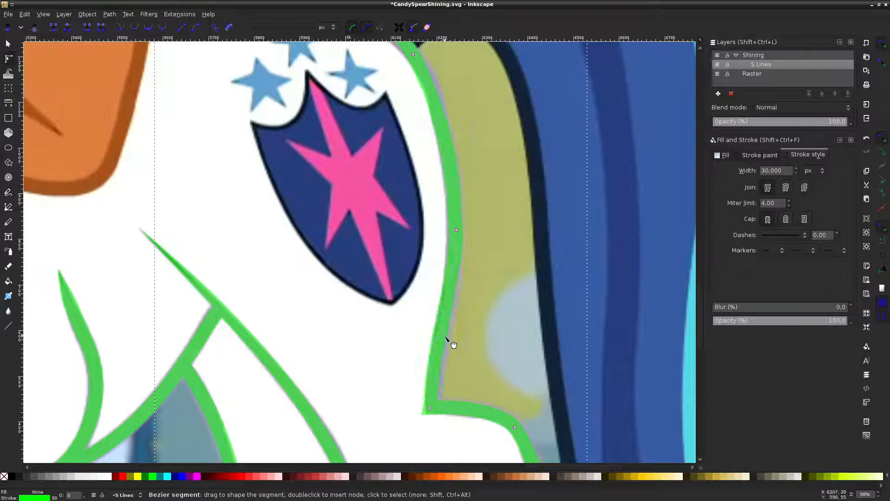
{"action": "key", "text": "Escape"}
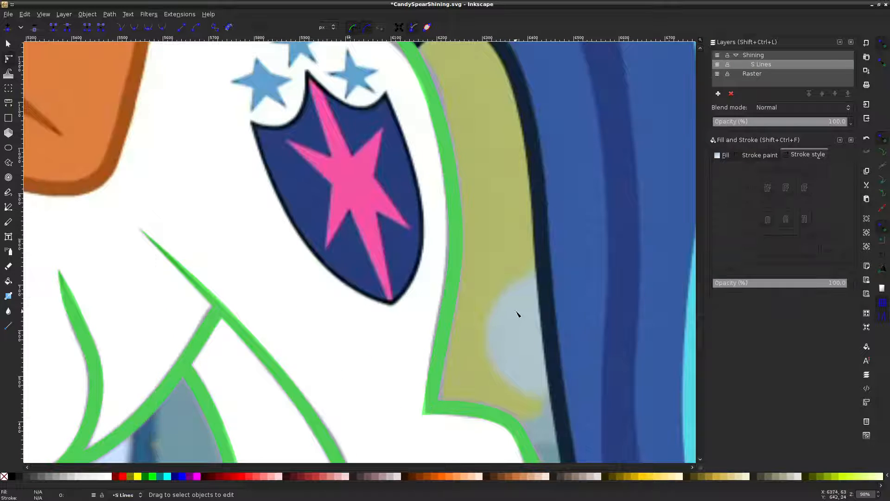
{"action": "scroll", "coordinate": [501, 318], "scroll_direction": "up", "scroll_amount": 4}
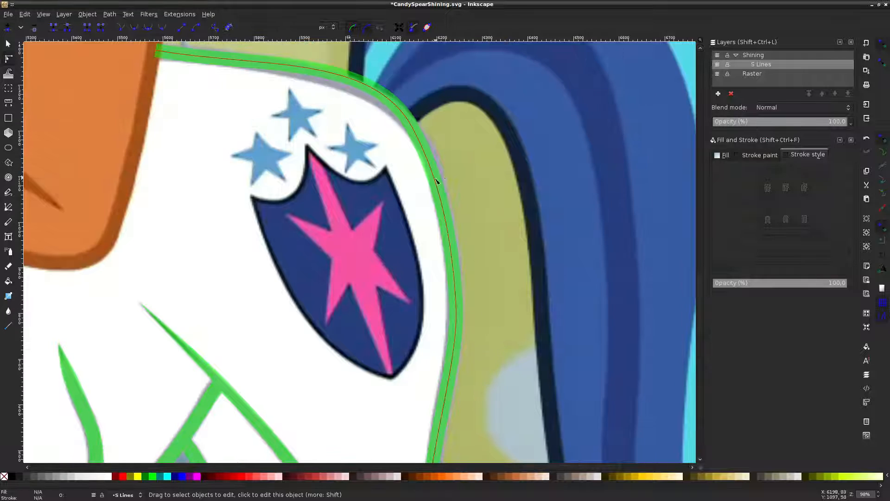
{"action": "left_click", "coordinate": [444, 195]}
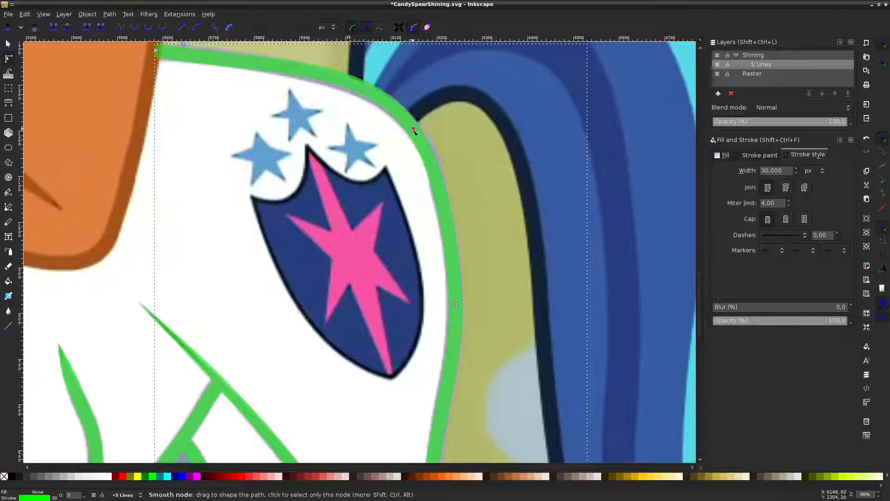
{"action": "left_click", "coordinate": [413, 129]}
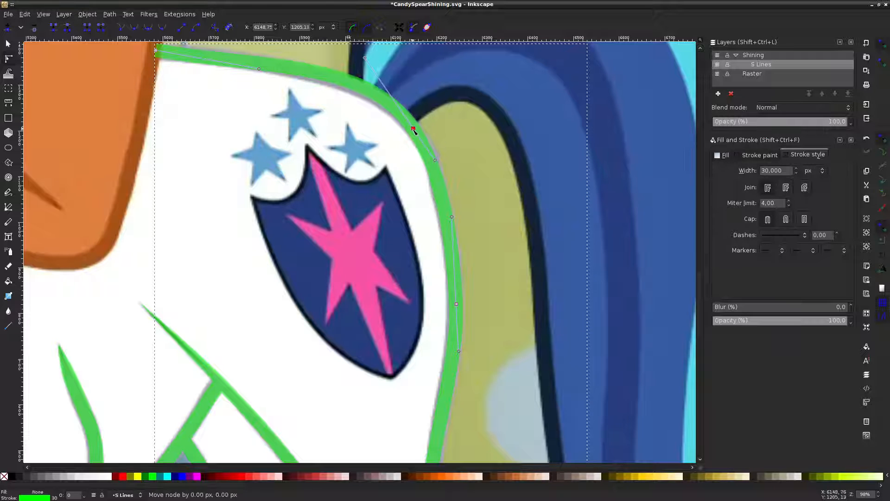
{"action": "left_click_drag", "start_coordinate": [435, 161], "coordinate": [435, 158]}
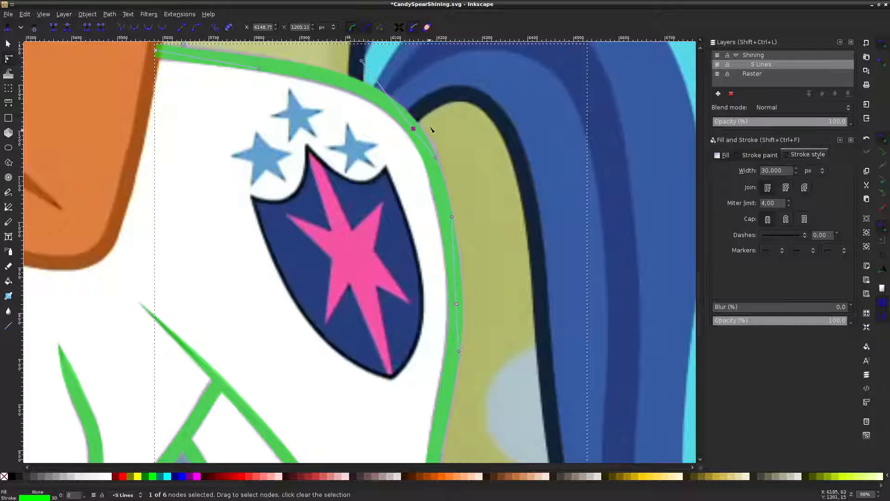
Fine-tune the rump line's front end node beside the orange foreleg and the back segment's handles, then deselect the line
{"action": "scroll", "coordinate": [350, 123], "scroll_direction": "up", "scroll_amount": 2}
{"action": "left_click_drag", "start_coordinate": [351, 131], "coordinate": [350, 124]}
{"action": "left_click_drag", "start_coordinate": [258, 107], "coordinate": [257, 101]}
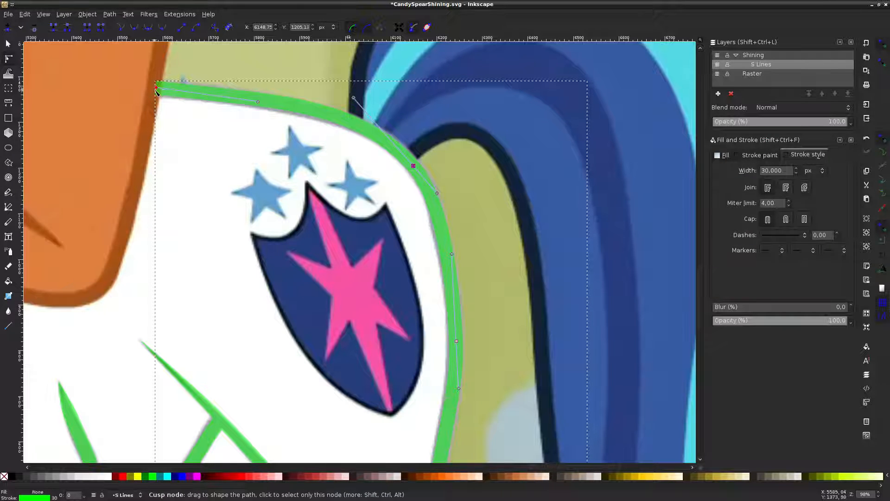
{"action": "left_click_drag", "start_coordinate": [156, 92], "coordinate": [154, 95]}
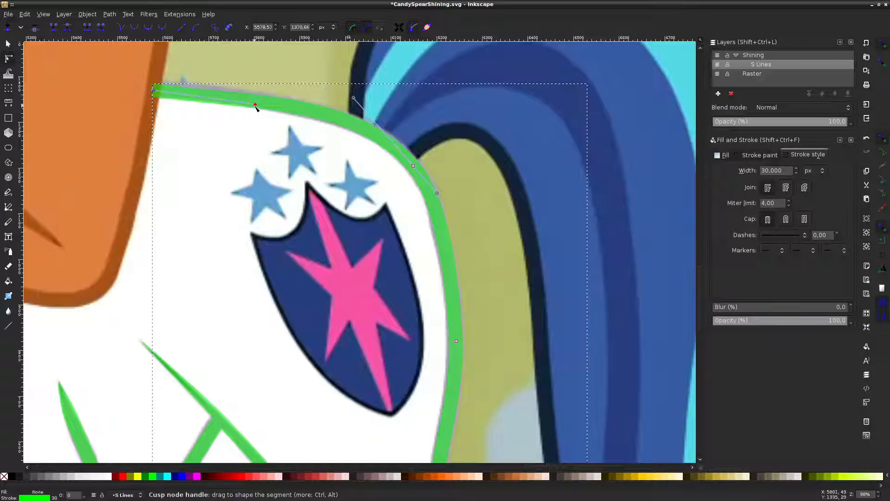
{"action": "left_click_drag", "start_coordinate": [256, 104], "coordinate": [253, 100]}
{"action": "key", "text": "Escape"}
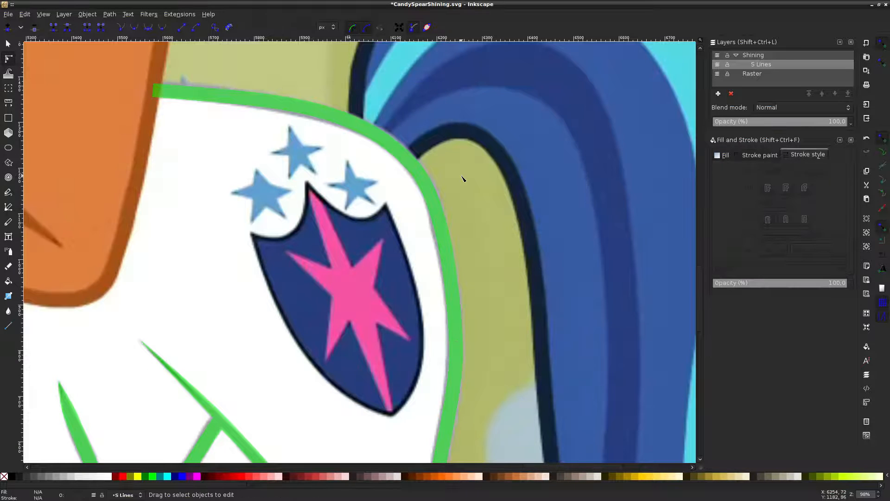
Hide the Raster layer and inspect the rump line's curvature around its upper bend node
{"action": "scroll", "coordinate": [466, 174], "scroll_direction": "down", "scroll_amount": 3}
{"action": "left_click", "coordinate": [718, 74]}
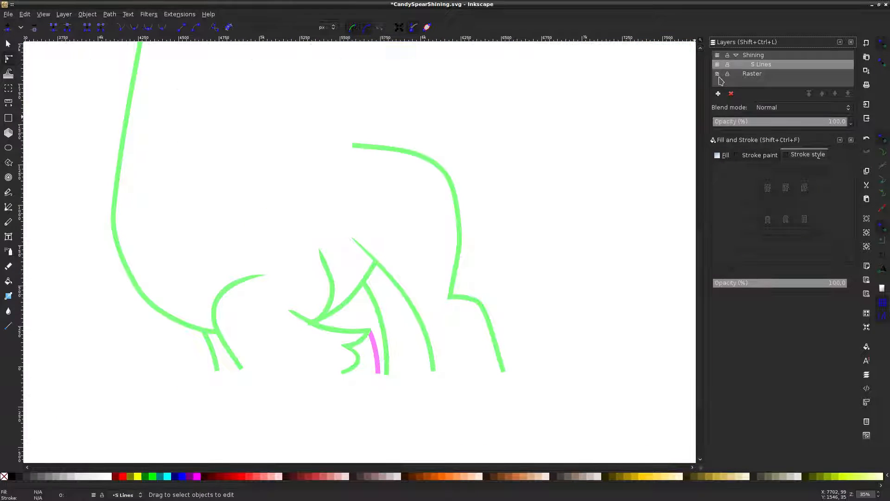
{"action": "left_click", "coordinate": [446, 187]}
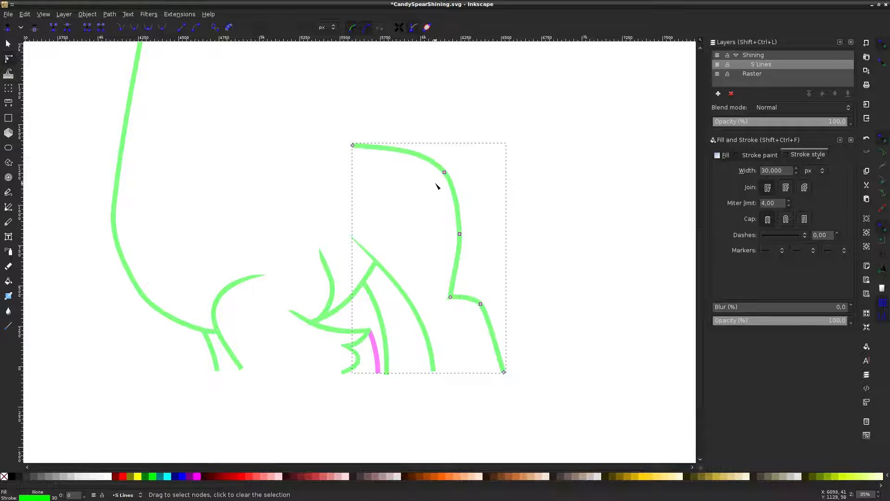
{"action": "left_click", "coordinate": [444, 172]}
{"action": "left_click", "coordinate": [241, 110]}
{"action": "left_click", "coordinate": [430, 134]}
{"action": "scroll", "coordinate": [453, 173], "scroll_direction": "up", "scroll_amount": 2}
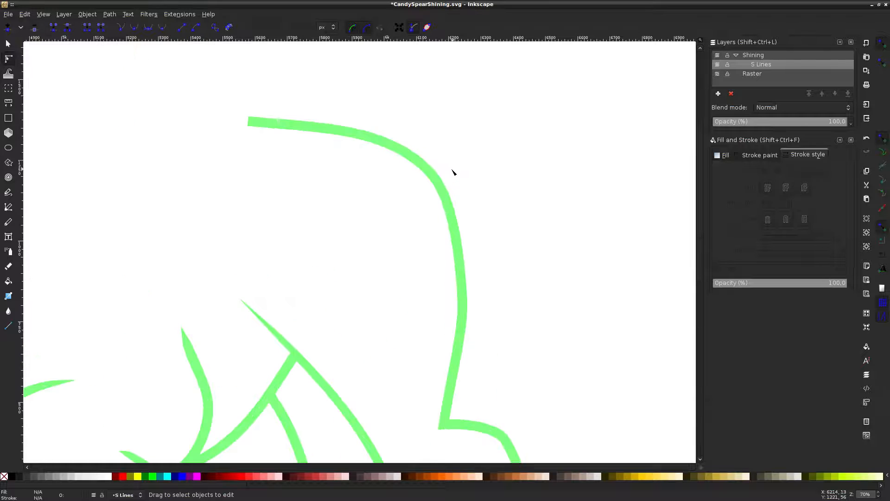
Add a node on either side of the rump line's upper bend and delete the original bend node between them
{"action": "left_click", "coordinate": [430, 166]}
{"action": "left_click", "coordinate": [376, 139]}
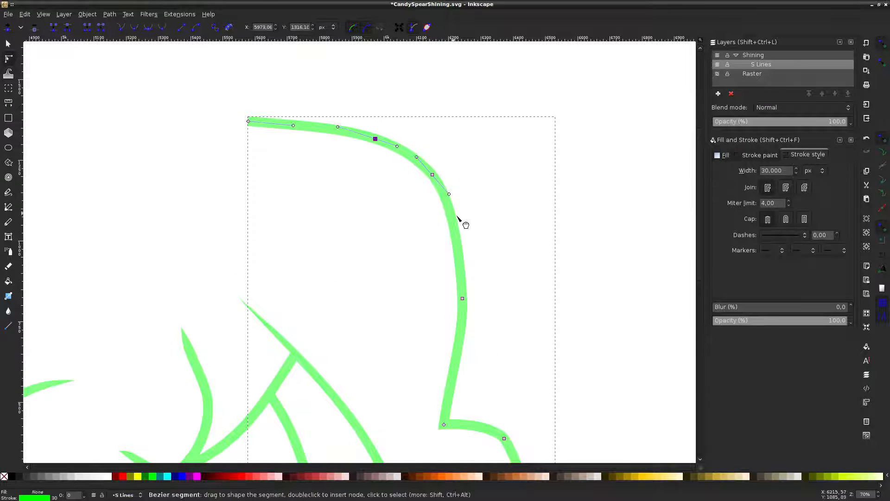
{"action": "double_click", "coordinate": [453, 217]}
{"action": "left_click_drag", "start_coordinate": [410, 199], "coordinate": [450, 156]}
{"action": "key", "text": "Delete"}
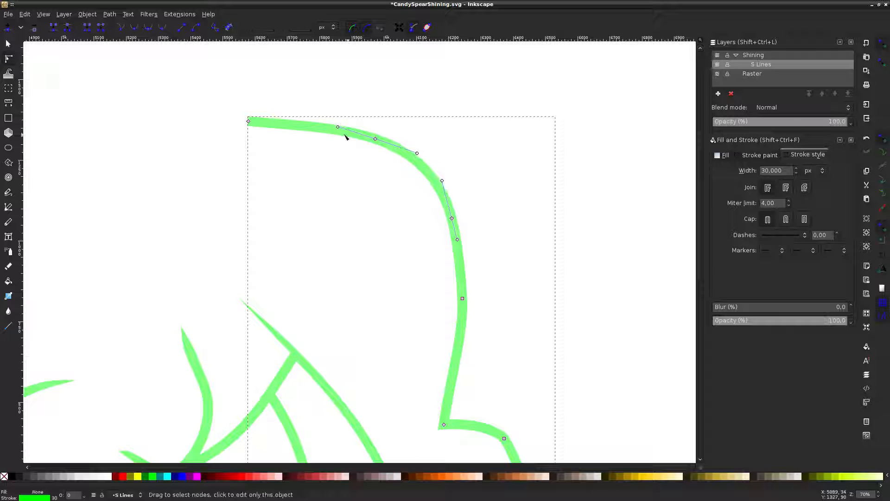
Make the two new rump nodes smooth and deselect the line
{"action": "left_click_drag", "start_coordinate": [353, 112], "coordinate": [500, 235]}
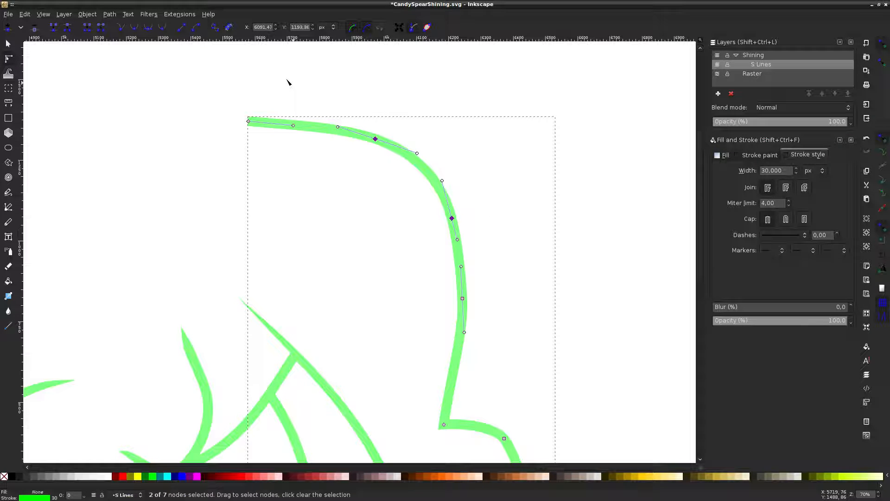
{"action": "left_click", "coordinate": [138, 27]}
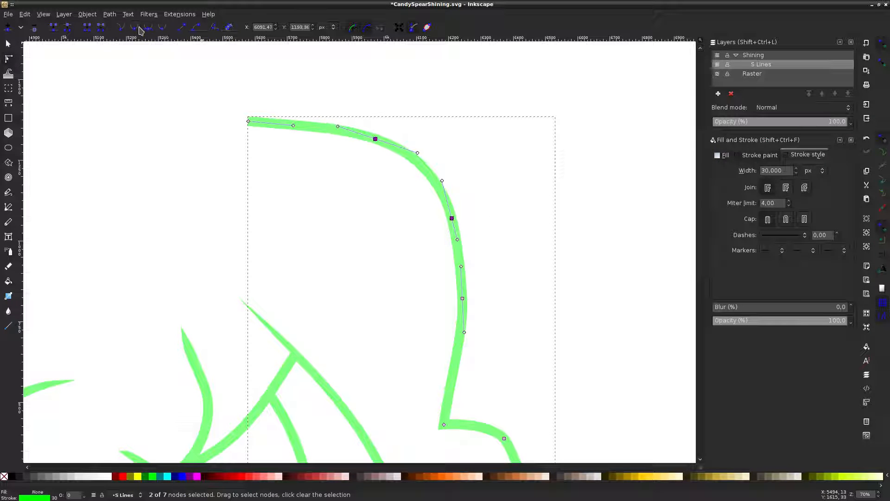
{"action": "left_click", "coordinate": [322, 188]}
{"action": "left_click", "coordinate": [550, 283]}
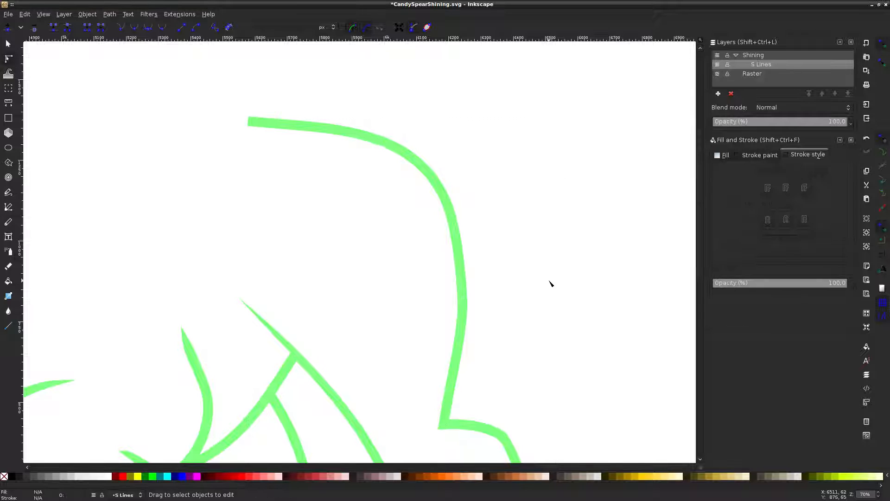
Show the Raster layer again and check the smoothed rump line against the artwork
{"action": "left_click", "coordinate": [718, 74]}
{"action": "left_click", "coordinate": [434, 172]}
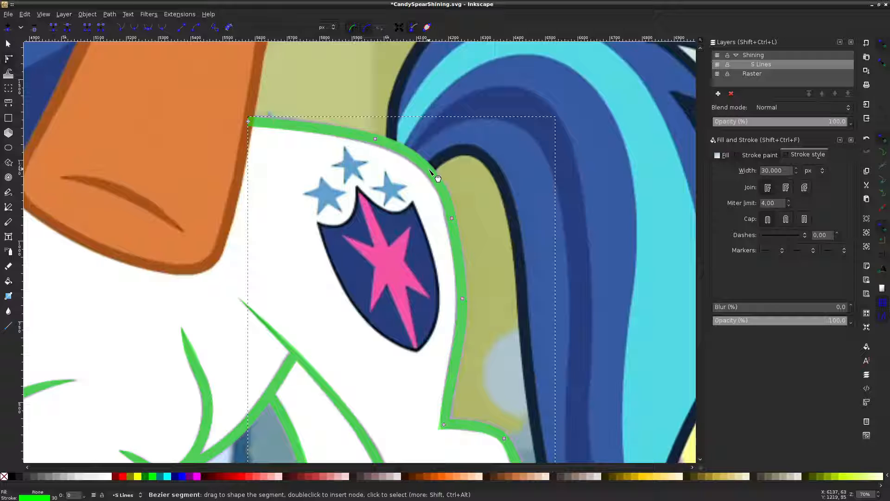
{"action": "key", "text": "Escape"}
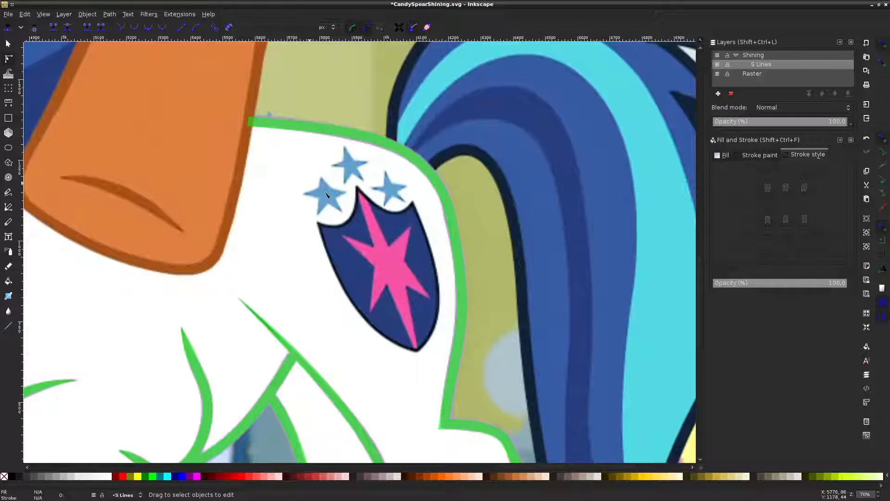
{"action": "left_click", "coordinate": [453, 243]}
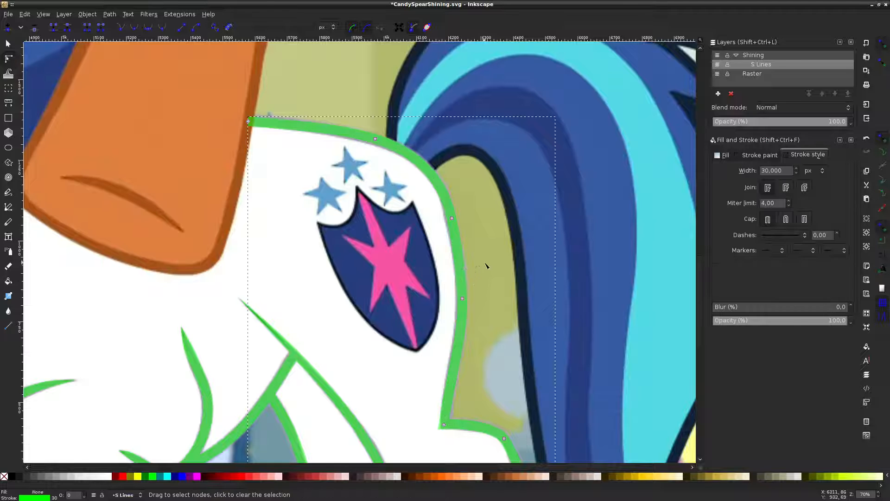
{"action": "scroll", "coordinate": [497, 256], "scroll_direction": "down", "scroll_amount": 5}
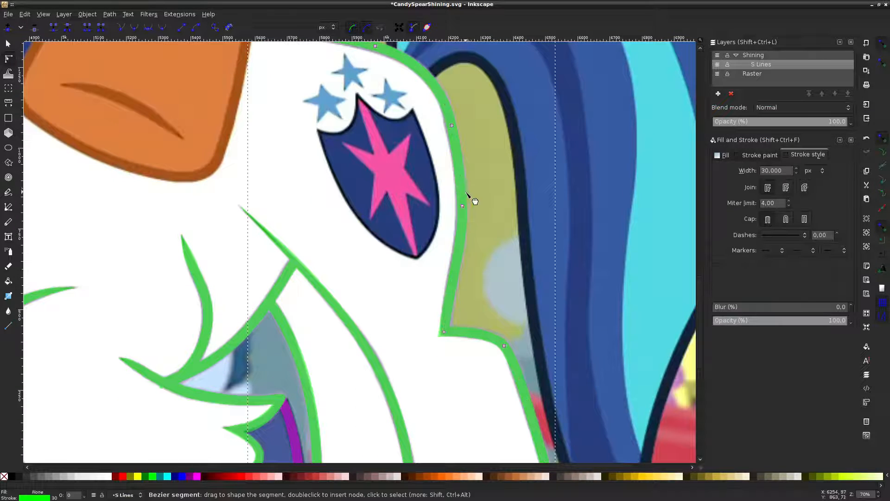
{"action": "left_click", "coordinate": [481, 190]}
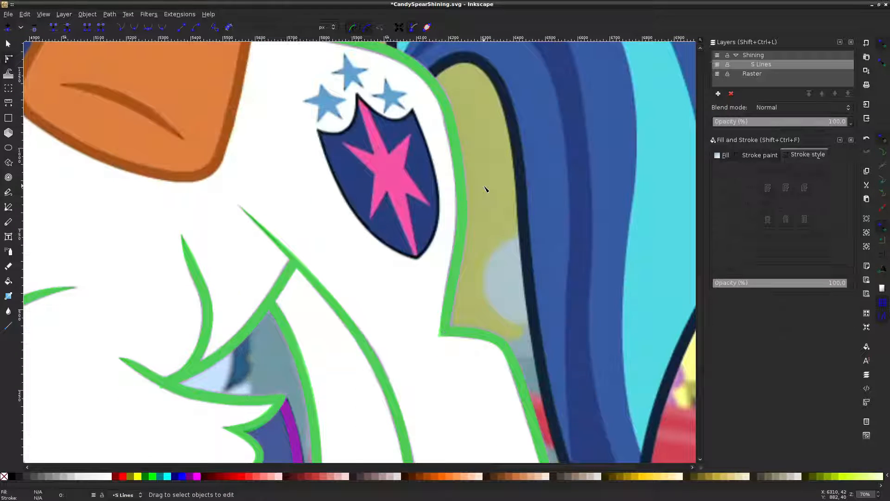
Check the corner below the tail and the traced body outlines, then save the drawing
{"action": "scroll", "coordinate": [482, 204], "scroll_direction": "down", "scroll_amount": 2}
{"action": "scroll", "coordinate": [467, 285], "scroll_direction": "up", "scroll_amount": 6}
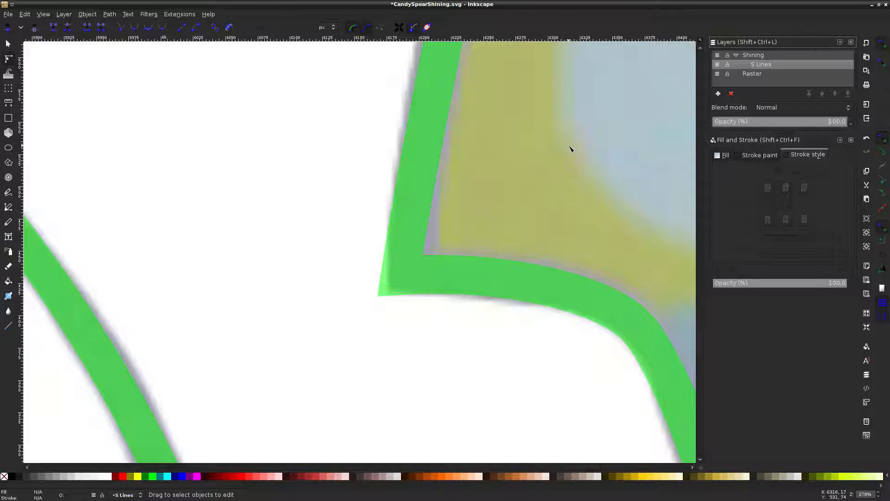
{"action": "scroll", "coordinate": [570, 148], "scroll_direction": "down", "scroll_amount": 5}
{"action": "scroll", "coordinate": [566, 149], "scroll_direction": "up", "scroll_amount": 1}
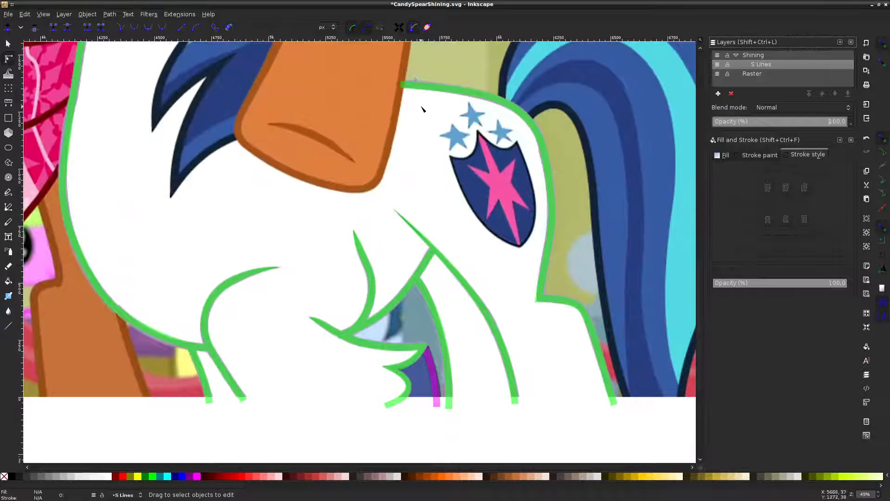
{"action": "scroll", "coordinate": [423, 110], "scroll_direction": "up", "scroll_amount": 2}
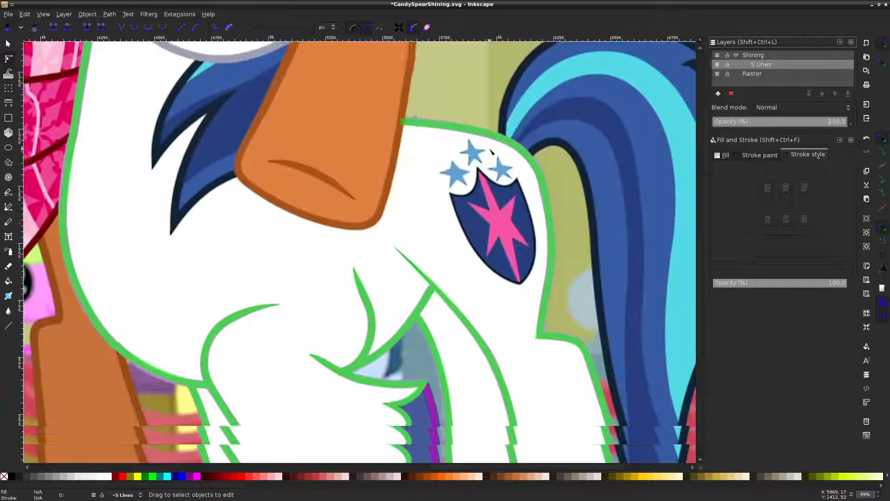
{"action": "scroll", "coordinate": [492, 151], "scroll_direction": "down", "scroll_amount": 3}
{"action": "scroll", "coordinate": [492, 152], "scroll_direction": "up", "scroll_amount": 4}
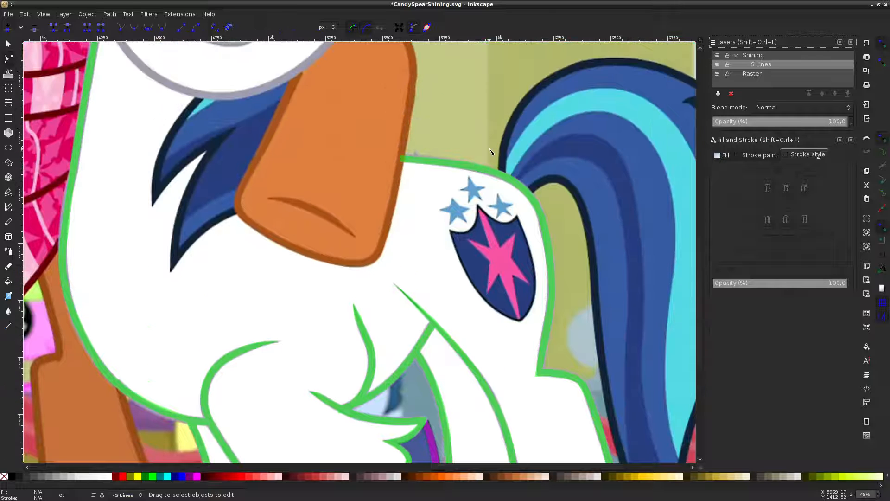
{"action": "key", "text": "ctrl+s"}
Select the rump line and start extending it with the Bezier pen from its front end, across the orange foreleg
{"action": "scroll", "coordinate": [492, 152], "scroll_direction": "down", "scroll_amount": 3}
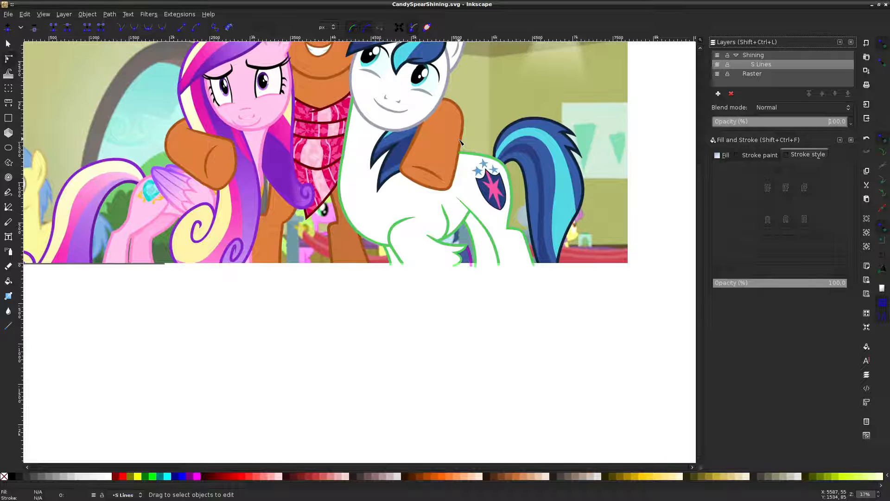
{"action": "scroll", "coordinate": [460, 142], "scroll_direction": "up", "scroll_amount": 3}
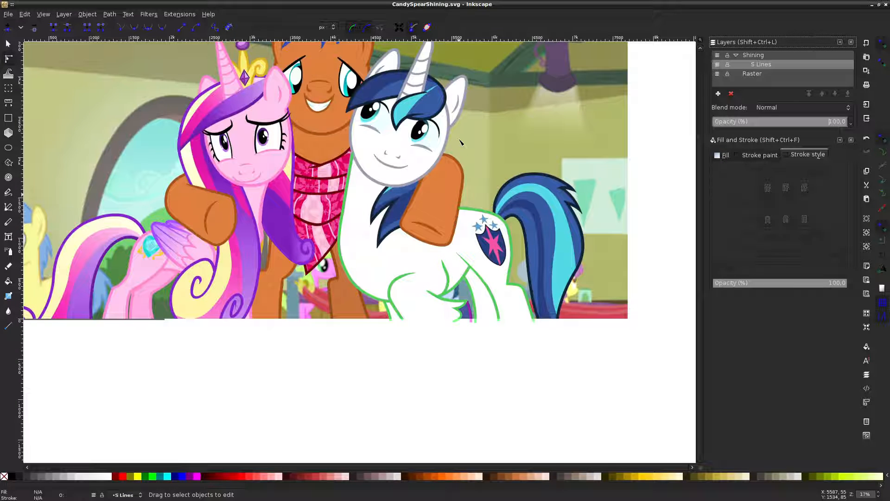
{"action": "scroll", "coordinate": [454, 173], "scroll_direction": "up", "scroll_amount": 2}
{"action": "left_click", "coordinate": [491, 250]}
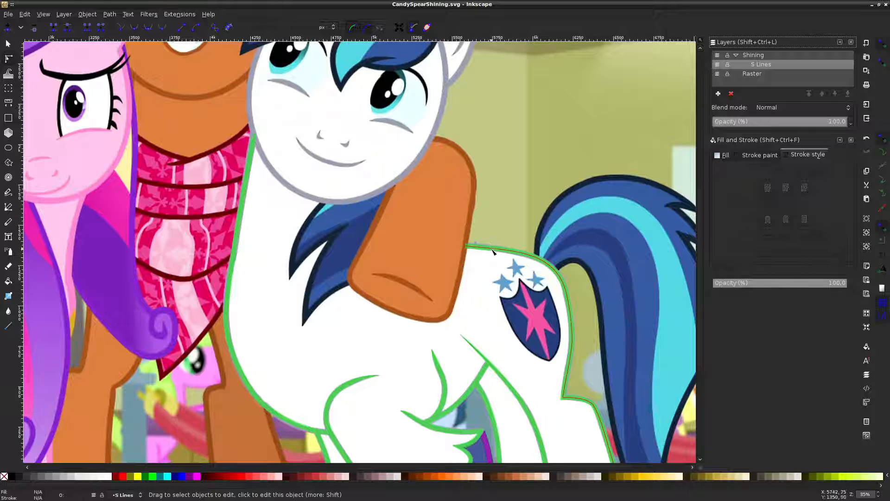
{"action": "left_click", "coordinate": [9, 207]}
{"action": "scroll", "coordinate": [343, 194], "scroll_direction": "up", "scroll_amount": 4}
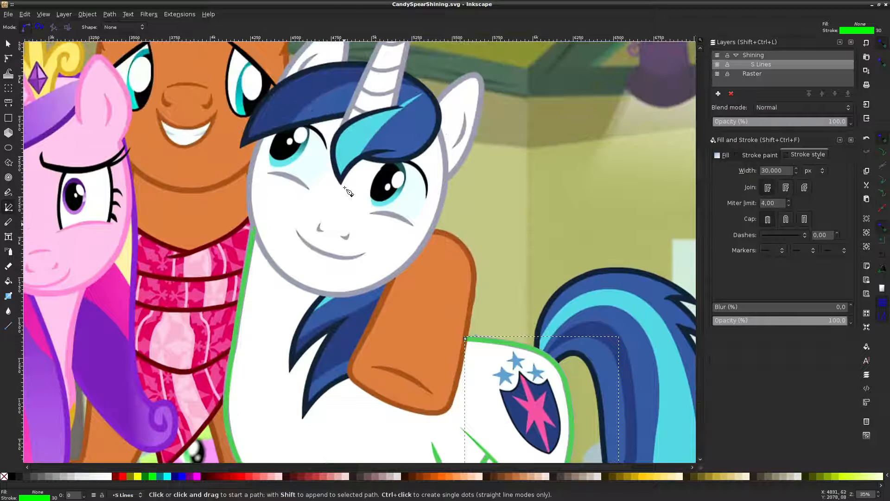
{"action": "left_click", "coordinate": [465, 339]}
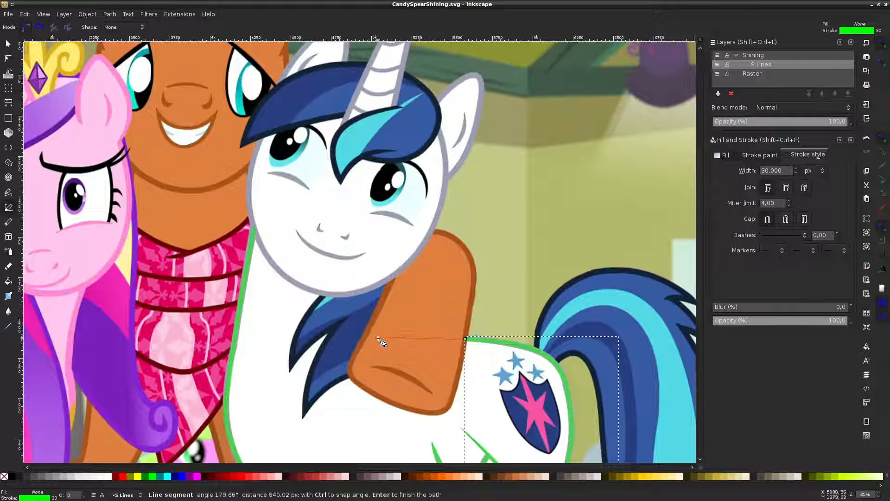
Extend the white pony's back outline straight across the orange foreleg and up to the chin, finishing the path
{"action": "left_click", "coordinate": [379, 338]}
{"action": "left_click", "coordinate": [384, 281]}
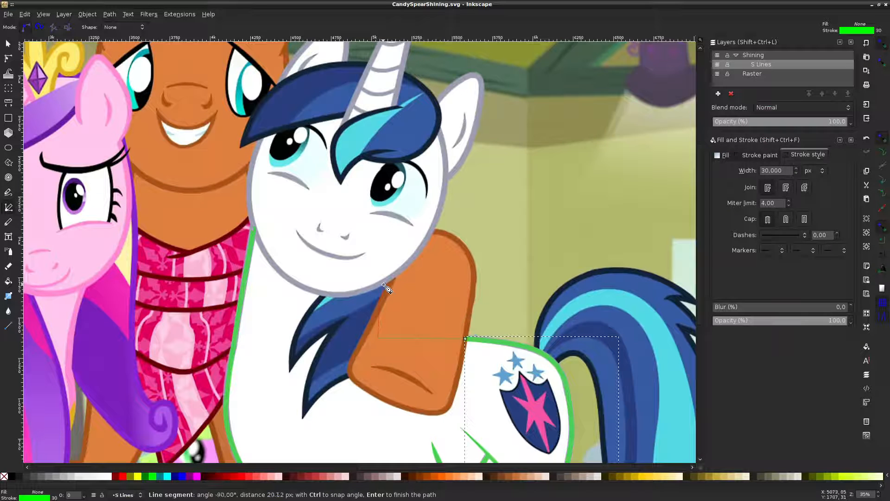
{"action": "key", "text": "Return"}
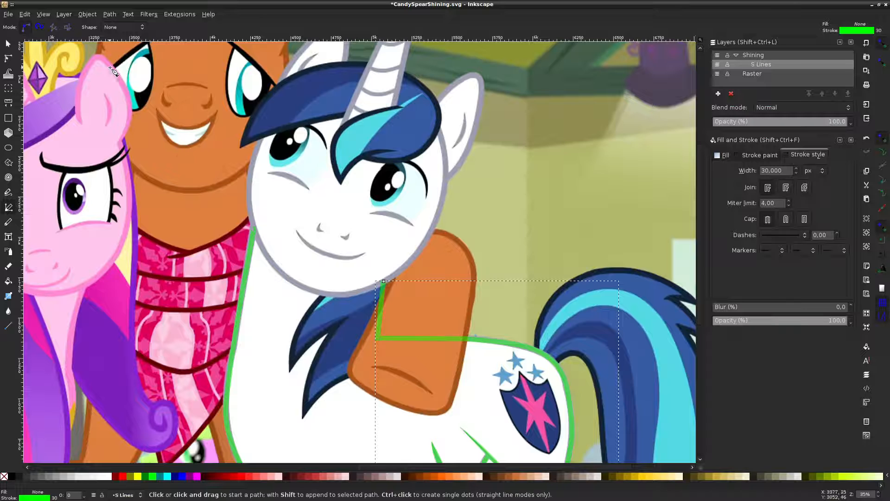
Reposition the extension's corner node slightly up and inward, and move its end node under the chin line
{"action": "left_click", "coordinate": [10, 58]}
{"action": "scroll", "coordinate": [433, 183], "scroll_direction": "down", "scroll_amount": 3}
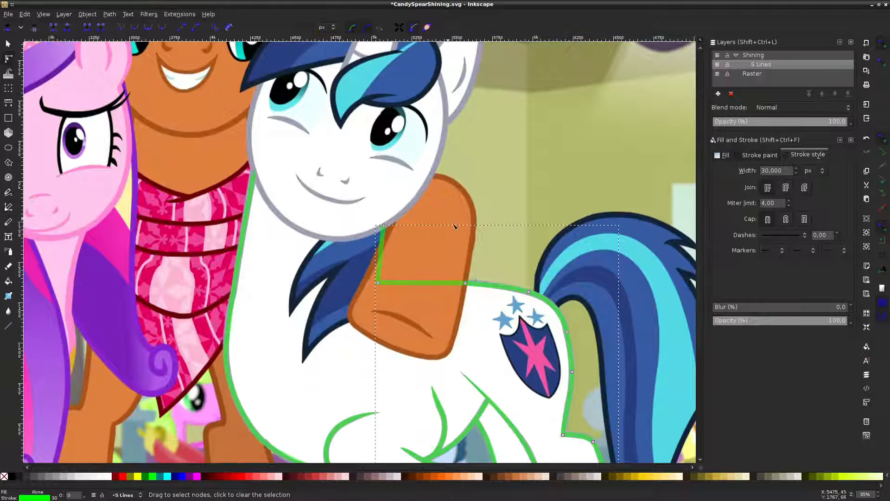
{"action": "left_click_drag", "start_coordinate": [449, 257], "coordinate": [495, 299]}
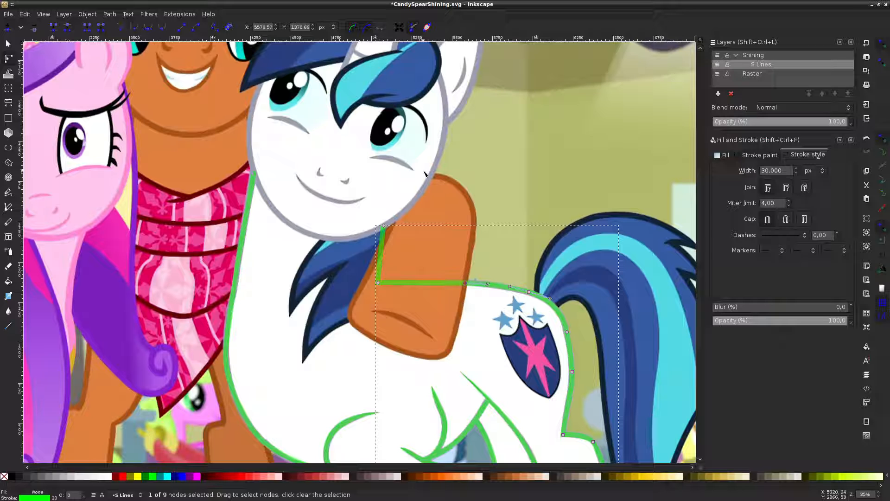
{"action": "left_click", "coordinate": [519, 177]}
{"action": "left_click", "coordinate": [507, 187]}
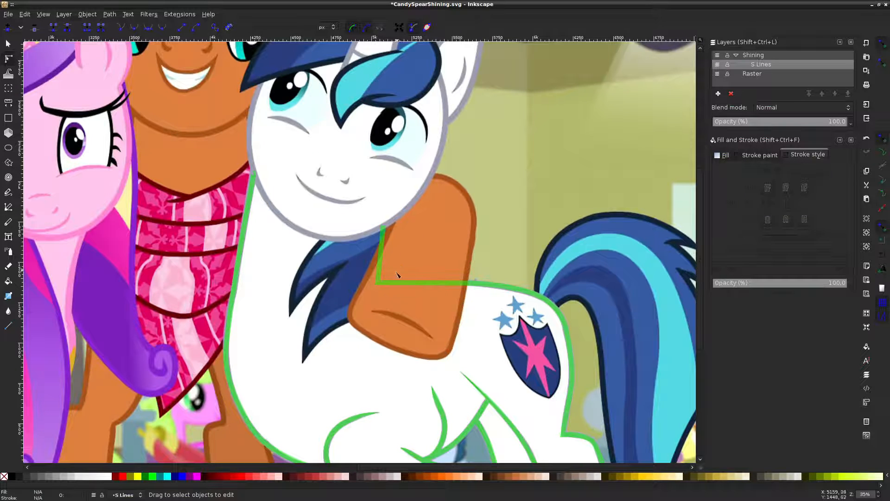
{"action": "scroll", "coordinate": [397, 275], "scroll_direction": "up", "scroll_amount": 2}
{"action": "left_click", "coordinate": [365, 279]}
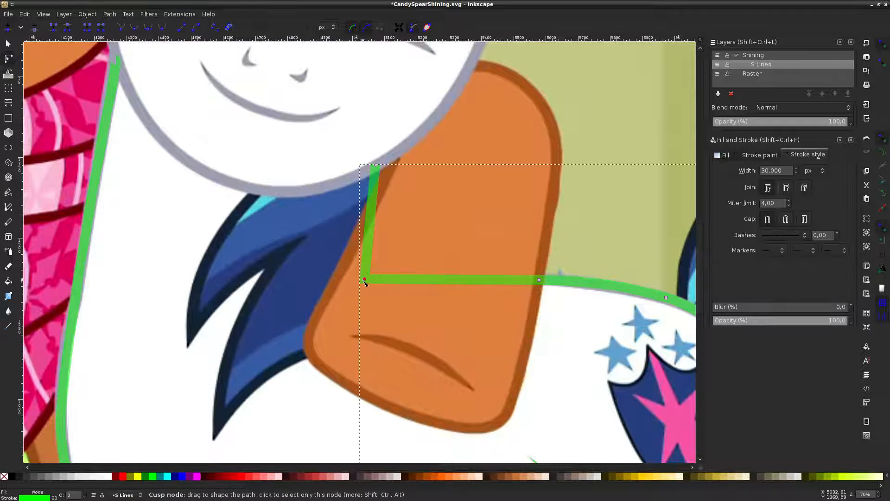
{"action": "left_click_drag", "start_coordinate": [364, 280], "coordinate": [374, 271]}
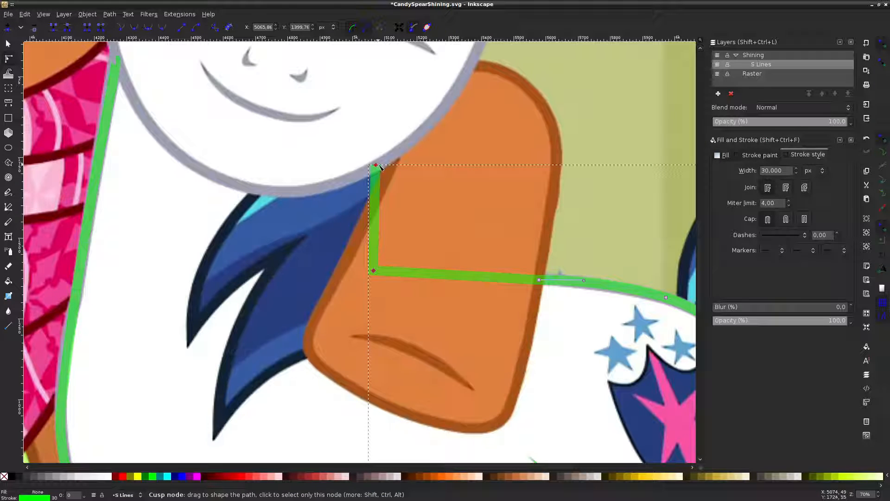
{"action": "left_click_drag", "start_coordinate": [378, 166], "coordinate": [387, 159]}
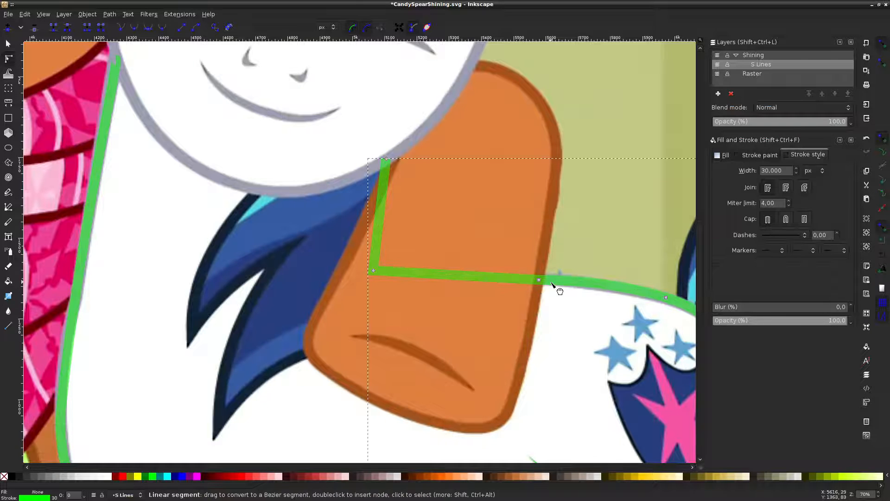
Delete the back outline's node at the edge of the orange foreleg
{"action": "scroll", "coordinate": [551, 282], "scroll_direction": "up", "scroll_amount": 3}
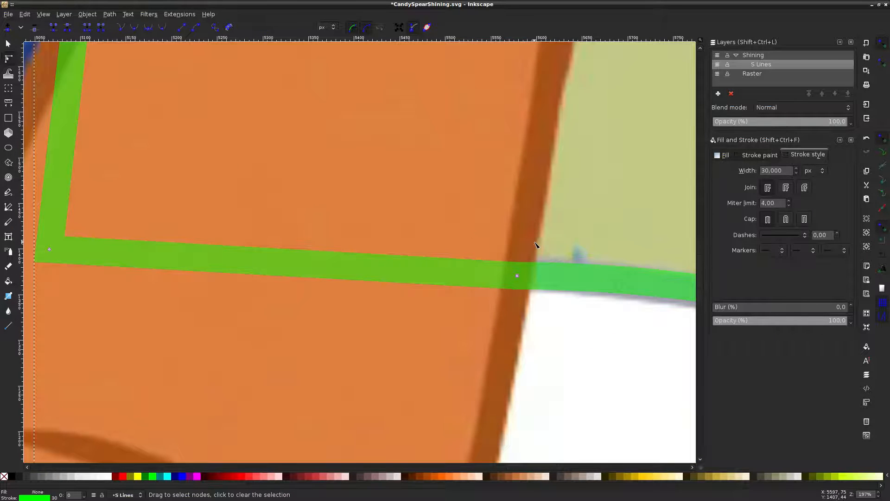
{"action": "scroll", "coordinate": [535, 245], "scroll_direction": "down", "scroll_amount": 4}
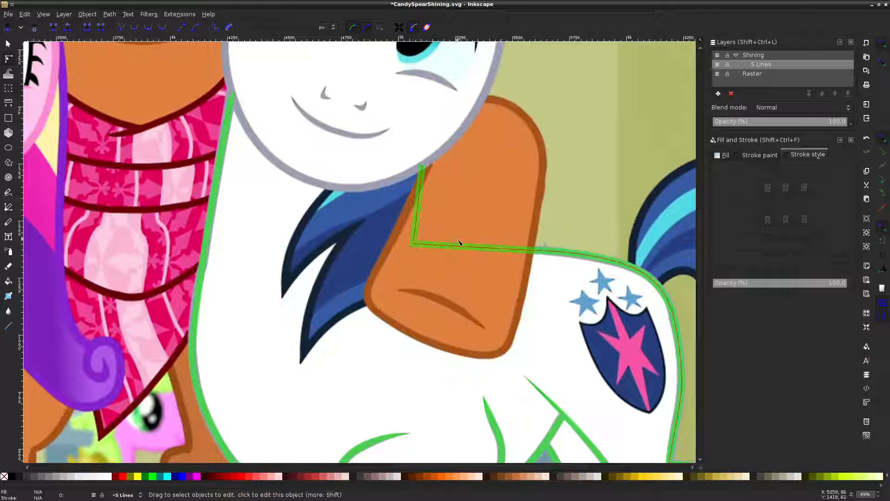
{"action": "left_click", "coordinate": [439, 204]}
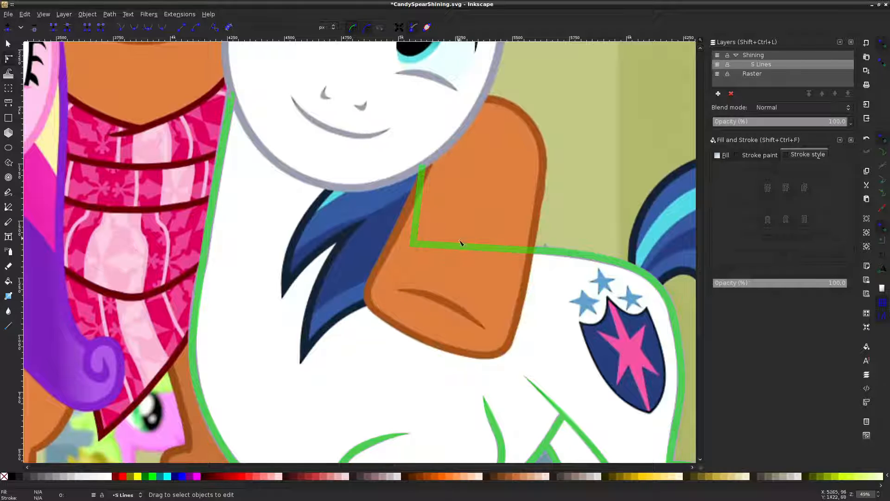
{"action": "left_click", "coordinate": [487, 247]}
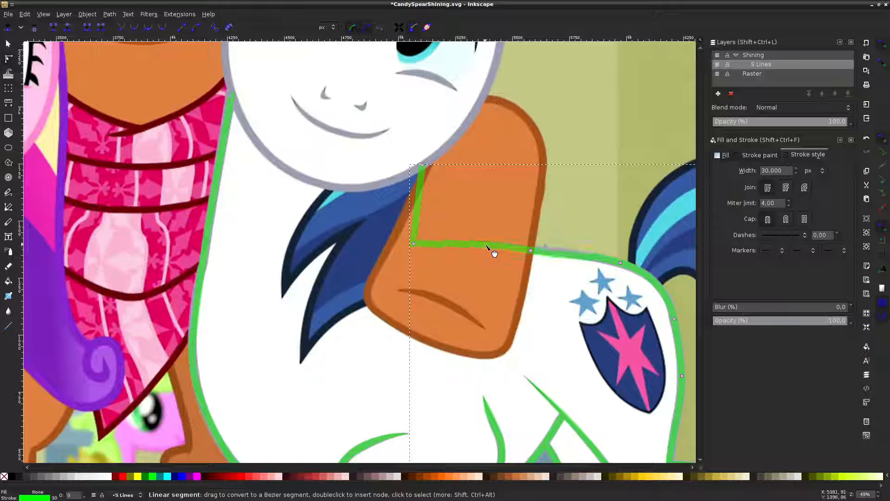
{"action": "left_click_drag", "start_coordinate": [502, 235], "coordinate": [542, 259]}
{"action": "key", "text": "Delete"}
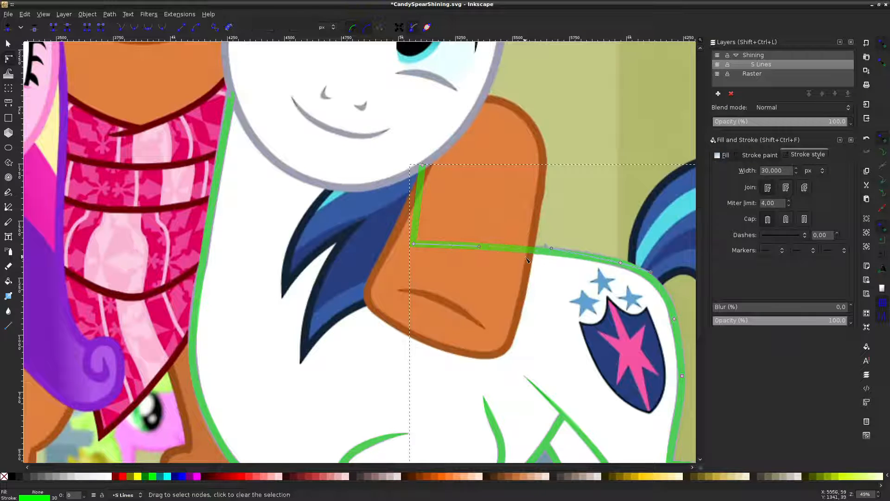
Make the back outline's node above the cutie mark smooth, and save the drawing
{"action": "left_click_drag", "start_coordinate": [596, 237], "coordinate": [638, 277]}
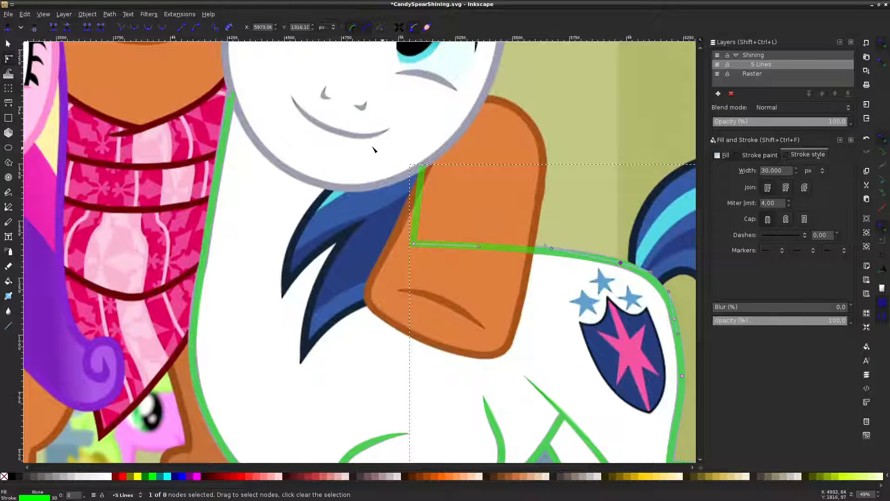
{"action": "key", "text": "shift+s"}
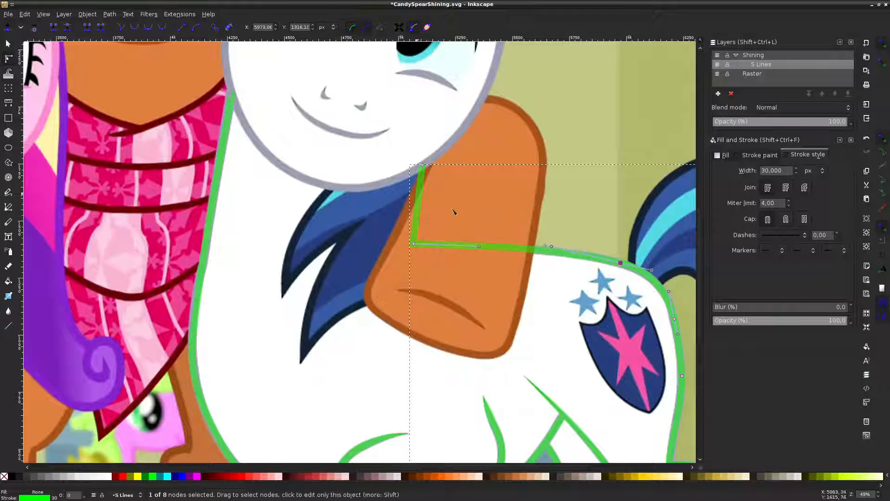
{"action": "key", "text": "Escape"}
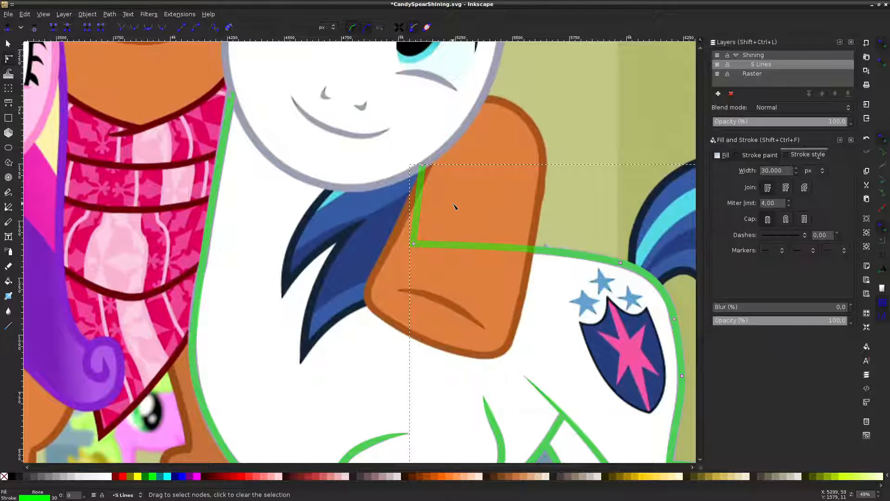
{"action": "key", "text": "Escape"}
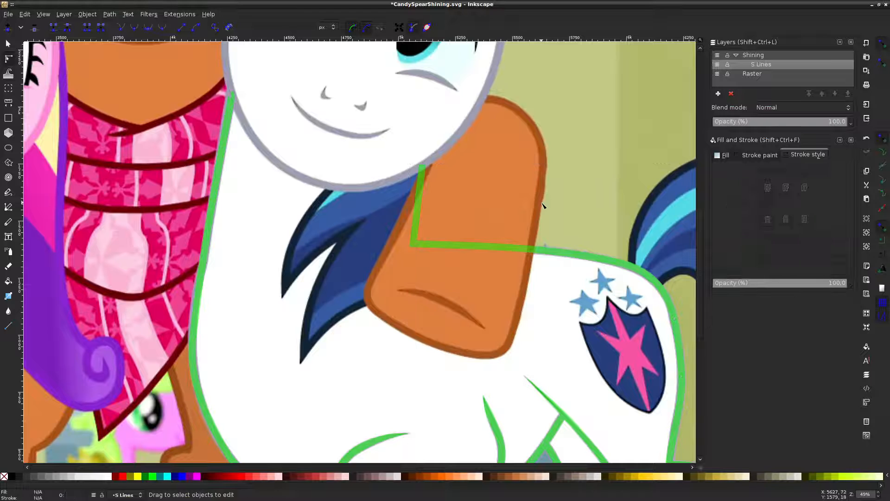
{"action": "key", "text": "ctrl+s"}
{"action": "scroll", "coordinate": [543, 206], "scroll_direction": "down", "scroll_amount": 1}
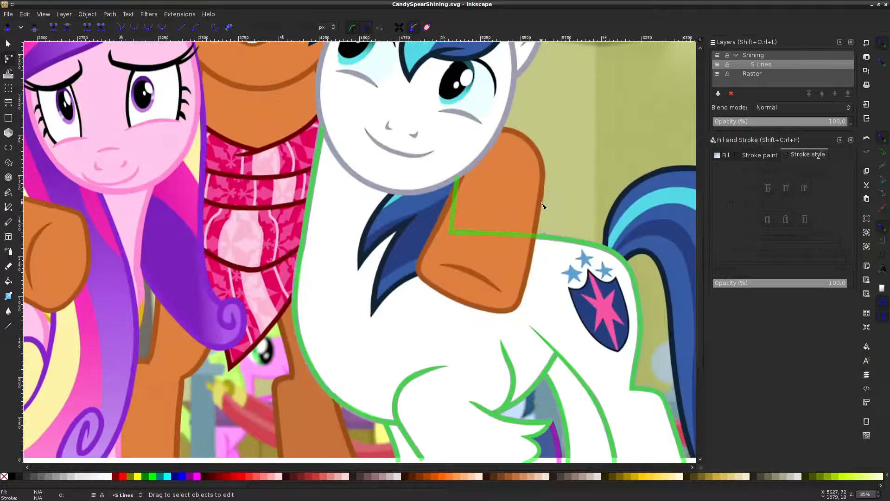
Examine the white pony's head, neck and back to compare the traced green lines with the reference image
{"action": "left_click", "coordinate": [562, 239]}
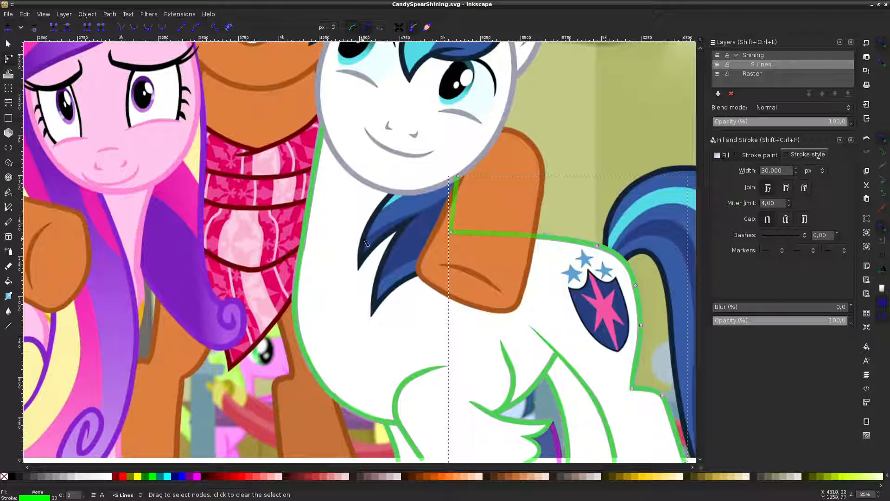
{"action": "scroll", "coordinate": [421, 266], "scroll_direction": "up", "scroll_amount": 6}
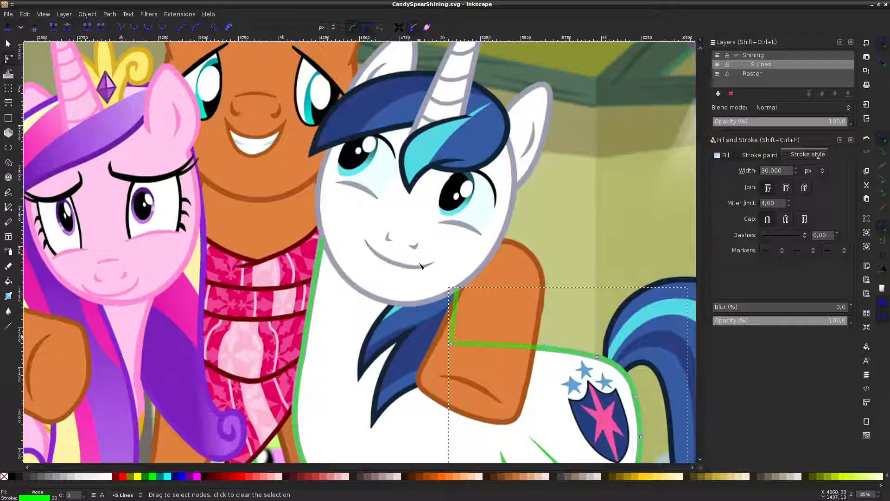
{"action": "scroll", "coordinate": [421, 265], "scroll_direction": "up", "scroll_amount": 3}
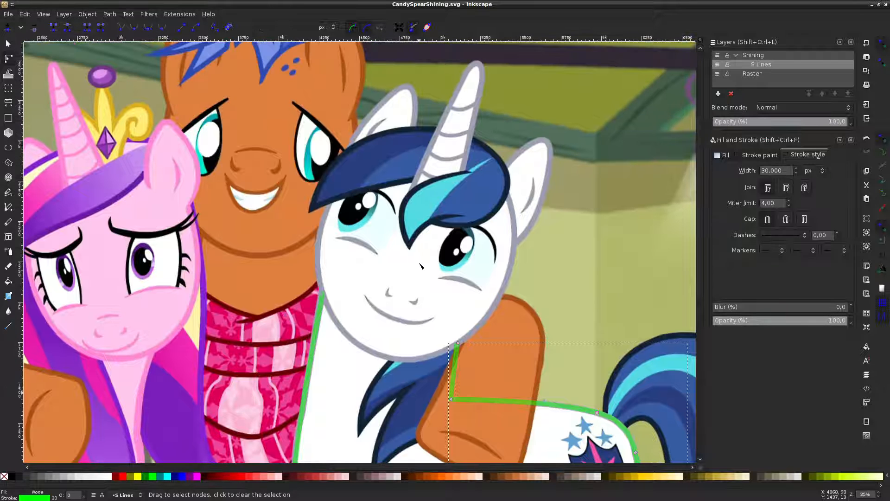
{"action": "scroll", "coordinate": [421, 265], "scroll_direction": "down", "scroll_amount": 3}
{"action": "scroll", "coordinate": [421, 266], "scroll_direction": "up", "scroll_amount": 1}
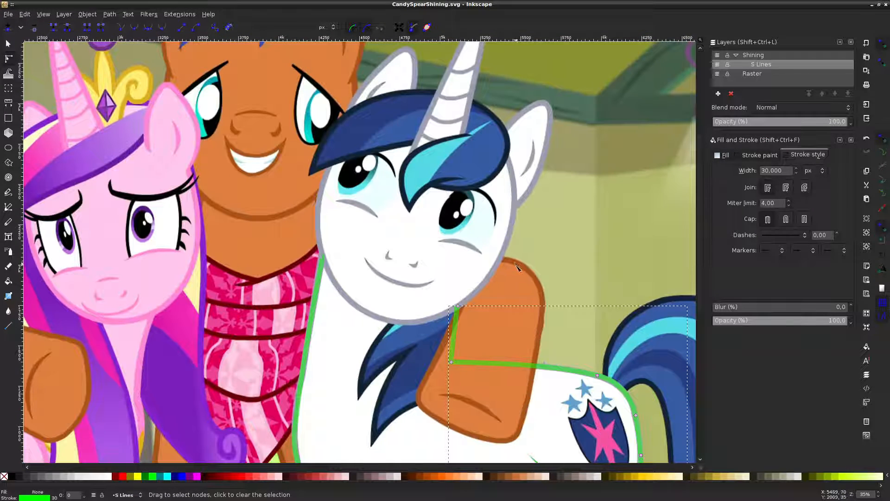
{"action": "scroll", "coordinate": [530, 309], "scroll_direction": "down", "scroll_amount": 4}
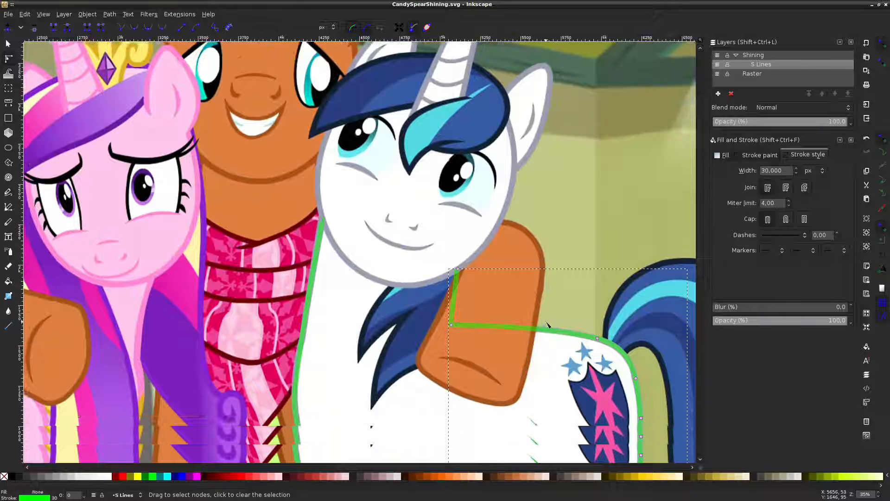
{"action": "left_click", "coordinate": [553, 246]}
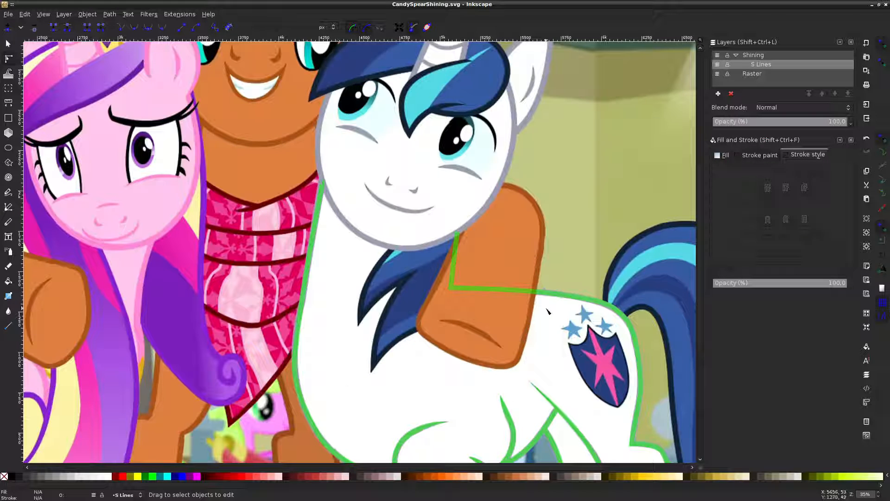
{"action": "scroll", "coordinate": [556, 248], "scroll_direction": "down", "scroll_amount": 1}
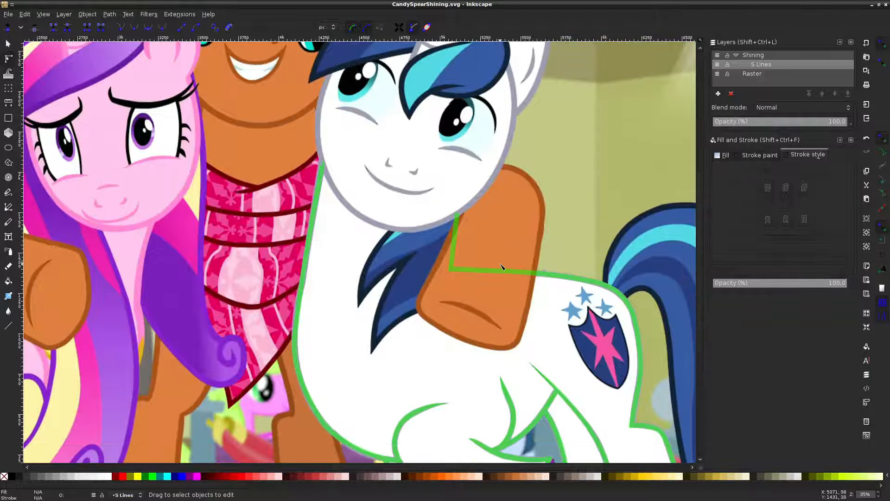
{"action": "scroll", "coordinate": [482, 265], "scroll_direction": "up", "scroll_amount": 8}
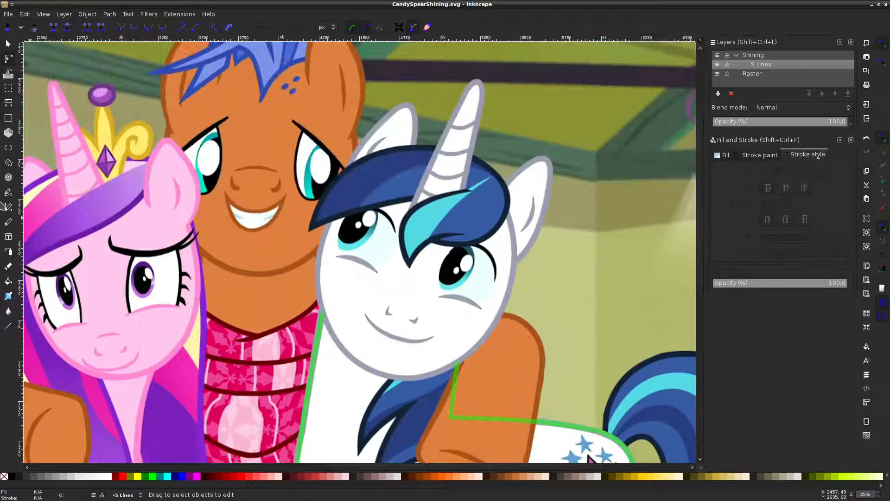
Draw a green-outlined ellipse about 1125 px wide and 1295 px high over the white pony's face
{"action": "left_click", "coordinate": [8, 148]}
{"action": "scroll", "coordinate": [436, 139], "scroll_direction": "down", "scroll_amount": 3}
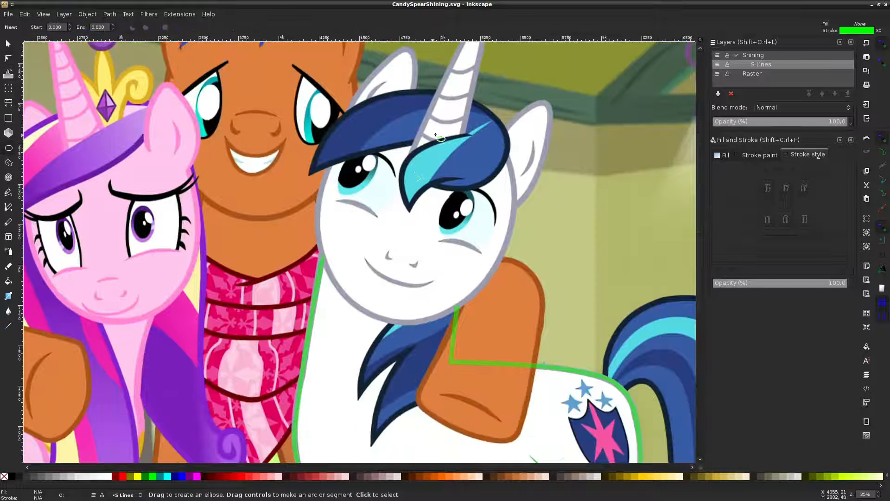
{"action": "mouse_move", "coordinate": [441, 122]}
{"action": "left_mouse_down"}
{"action": "mouse_move", "coordinate": [408, 277]}
{"action": "mouse_move", "coordinate": [340, 295]}
{"action": "mouse_move", "coordinate": [337, 317]}
{"action": "mouse_move", "coordinate": [262, 328]}
{"action": "left_mouse_up"}
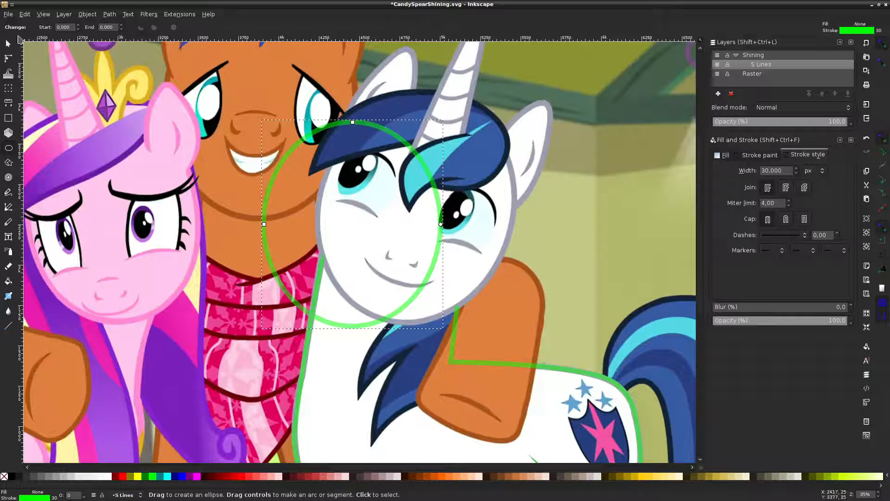
Move the ellipse onto the white pony's head and stretch it to about 1269 by 1481 px to match the head outline
{"action": "left_click", "coordinate": [7, 43]}
{"action": "left_click_drag", "start_coordinate": [401, 135], "coordinate": [455, 131]}
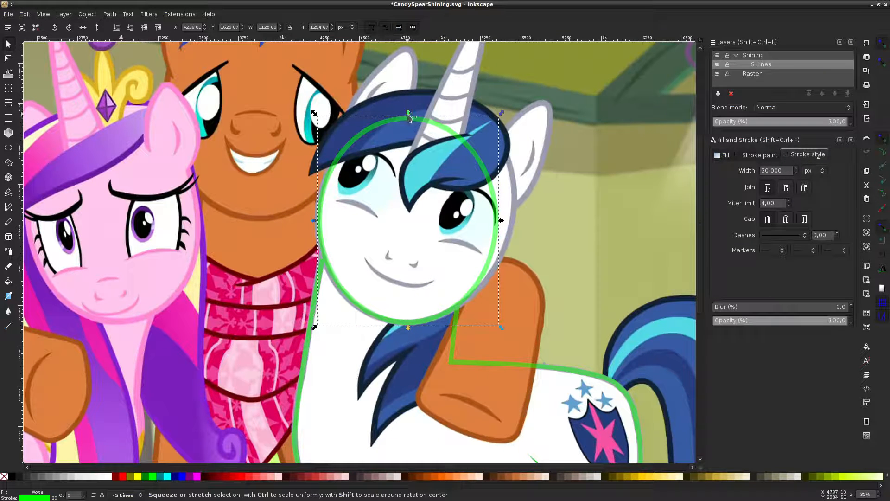
{"action": "left_click_drag", "start_coordinate": [408, 117], "coordinate": [407, 83]}
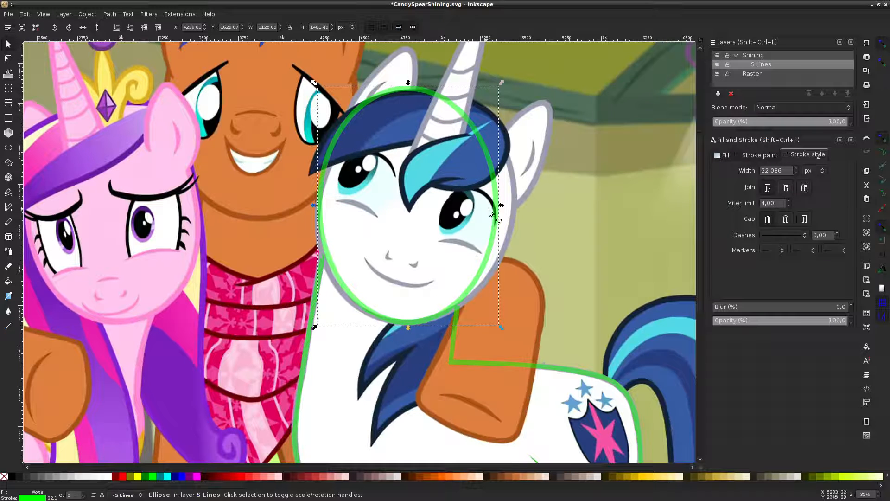
{"action": "left_click_drag", "start_coordinate": [501, 205], "coordinate": [520, 207]}
{"action": "left_click_drag", "start_coordinate": [318, 207], "coordinate": [311, 208]}
Set the head ellipse's stroke width to 30 px
{"action": "mouse_move", "coordinate": [790, 170]}
{"action": "left_mouse_down"}
{"action": "mouse_move", "coordinate": [726, 173]}
{"action": "mouse_move", "coordinate": [733, 168]}
{"action": "left_mouse_up"}
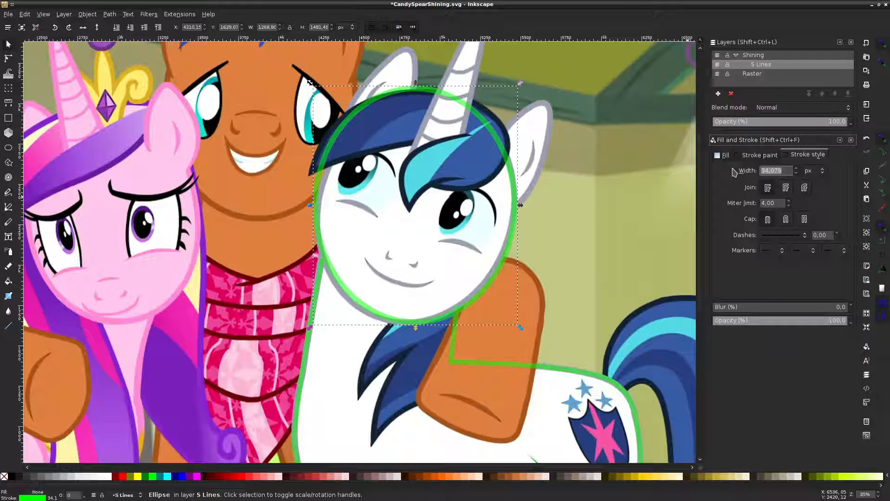
{"action": "type", "text": "30"}
{"action": "key", "text": "Return"}
Try to make the head ellipse taller by adjusting its shape, and undo the change
{"action": "left_click", "coordinate": [10, 56]}
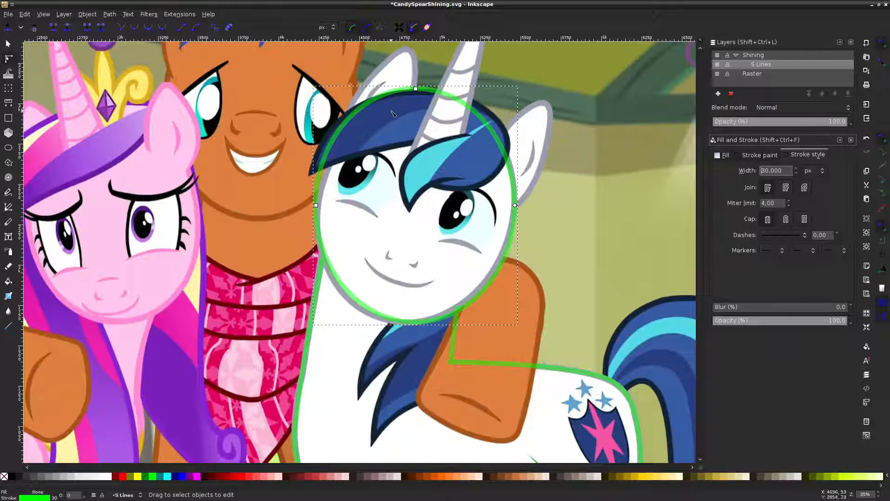
{"action": "left_click_drag", "start_coordinate": [417, 89], "coordinate": [423, 81]}
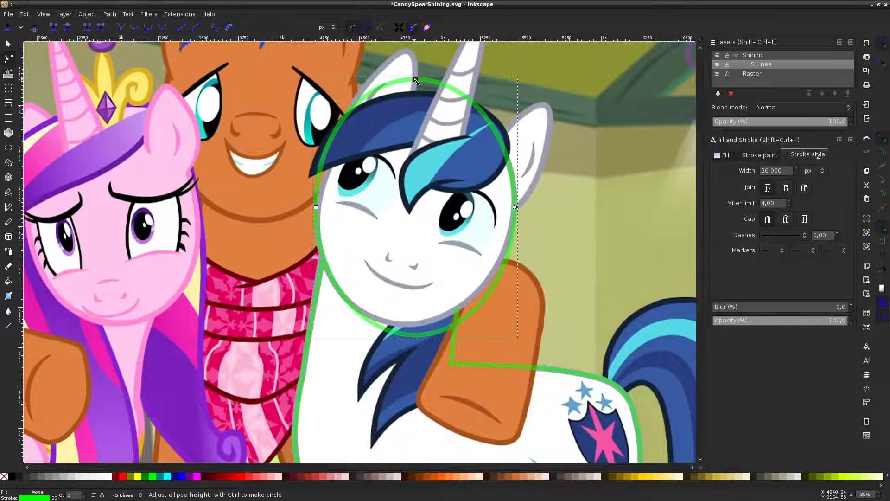
{"action": "key", "text": "ctrl+z"}
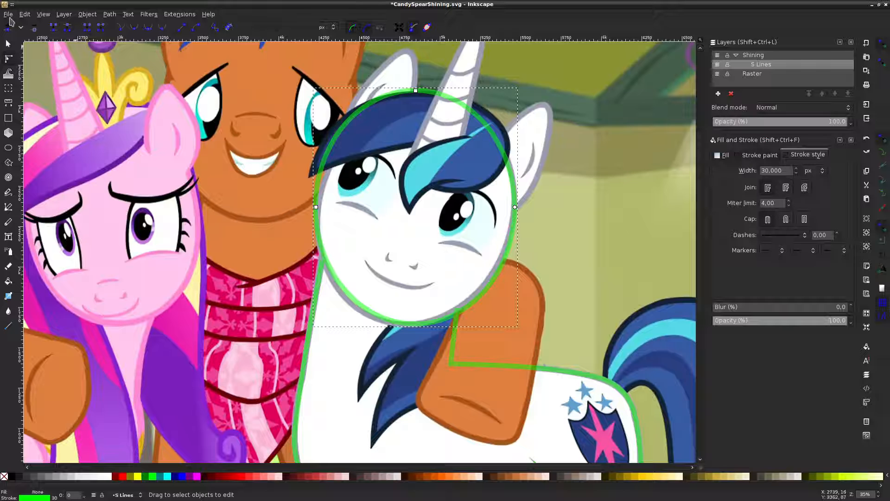
{"action": "left_click", "coordinate": [8, 43]}
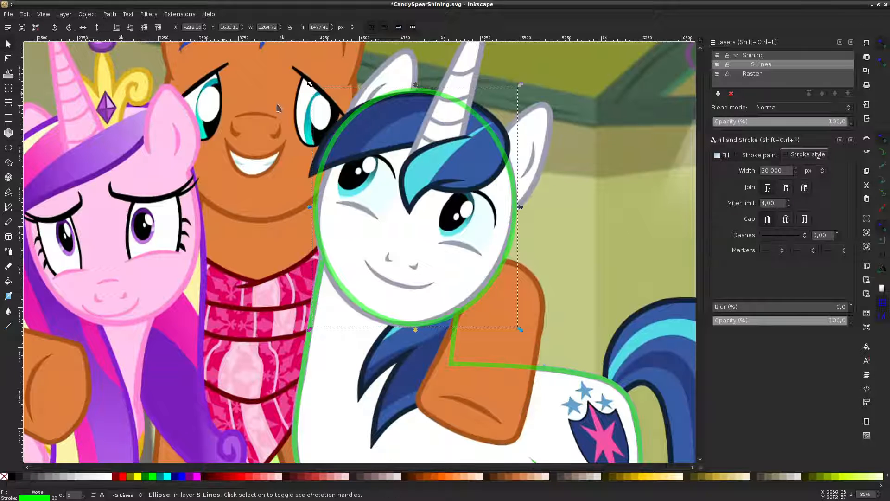
Rotate the head ellipse slightly clockwise to follow the head's tilt and nudge it into line with the chin
{"action": "left_click", "coordinate": [463, 107]}
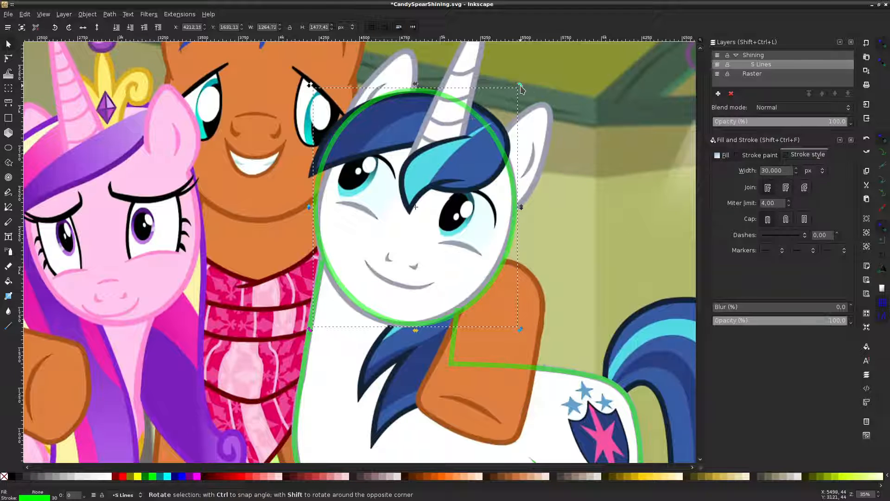
{"action": "left_click_drag", "start_coordinate": [521, 88], "coordinate": [379, 229]}
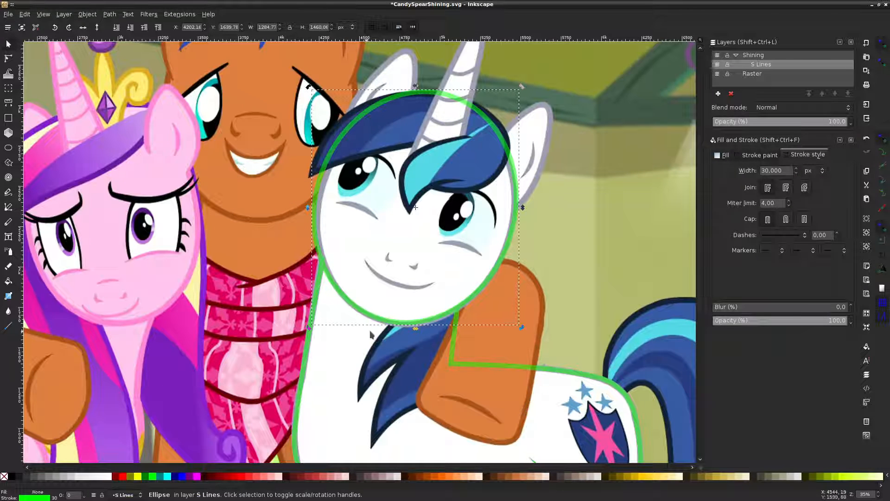
{"action": "left_click_drag", "start_coordinate": [384, 321], "coordinate": [386, 321]}
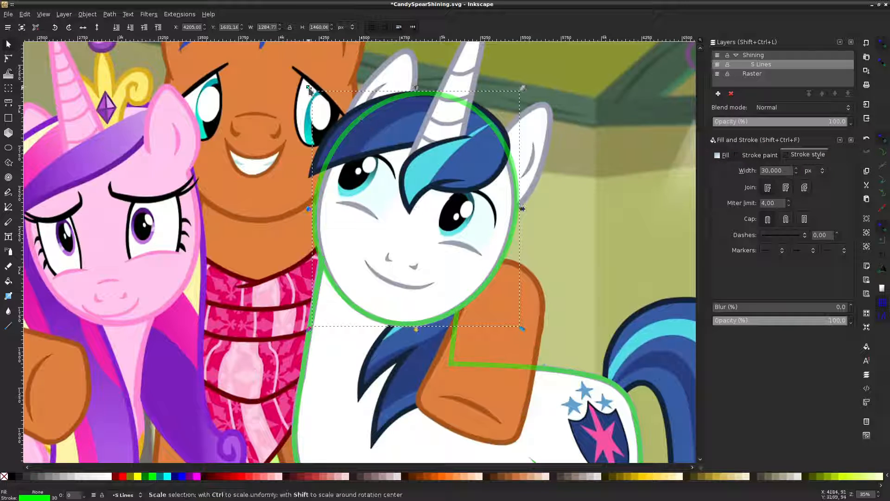
Resize and reposition the head ellipse in small adjustments to about 1250 by 1469 px so it follows the cheeks
{"action": "left_click_drag", "start_coordinate": [309, 88], "coordinate": [313, 89]}
{"action": "left_click_drag", "start_coordinate": [527, 211], "coordinate": [525, 211]}
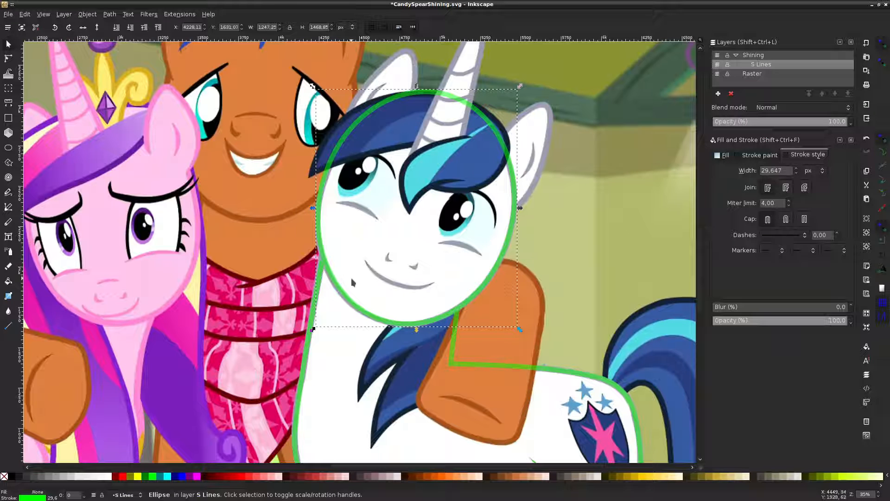
{"action": "left_click_drag", "start_coordinate": [324, 266], "coordinate": [320, 268]}
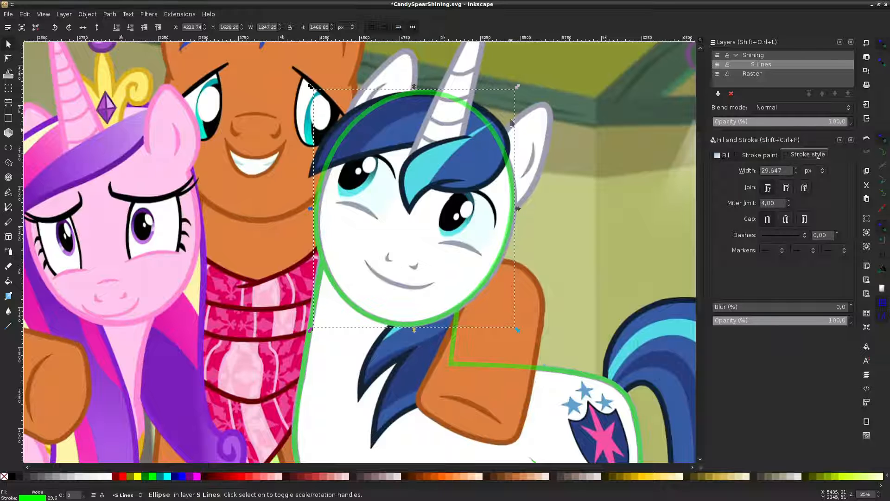
{"action": "left_click_drag", "start_coordinate": [517, 89], "coordinate": [520, 86]}
{"action": "left_click_drag", "start_coordinate": [309, 82], "coordinate": [315, 90]}
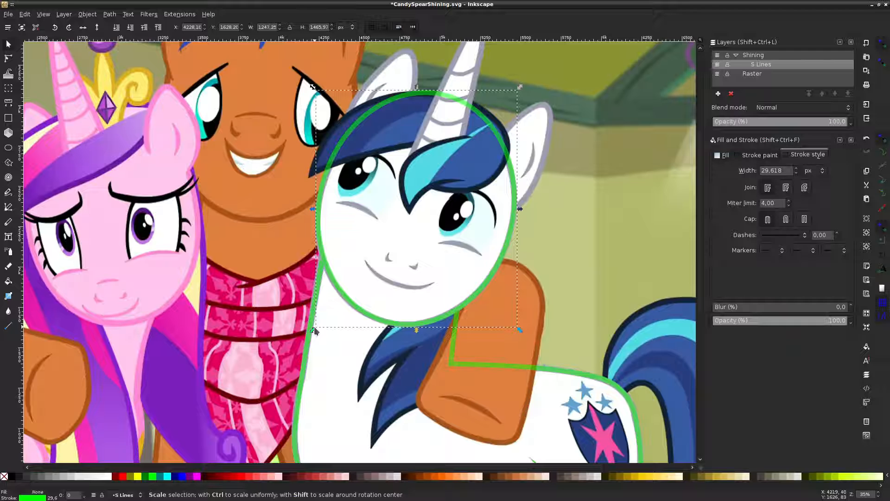
{"action": "left_click_drag", "start_coordinate": [314, 331], "coordinate": [310, 327]}
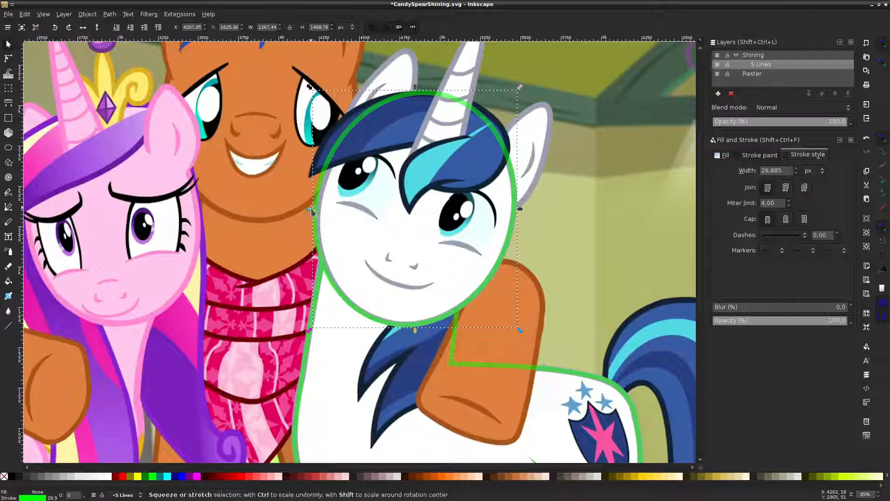
{"action": "left_click_drag", "start_coordinate": [312, 210], "coordinate": [316, 210]}
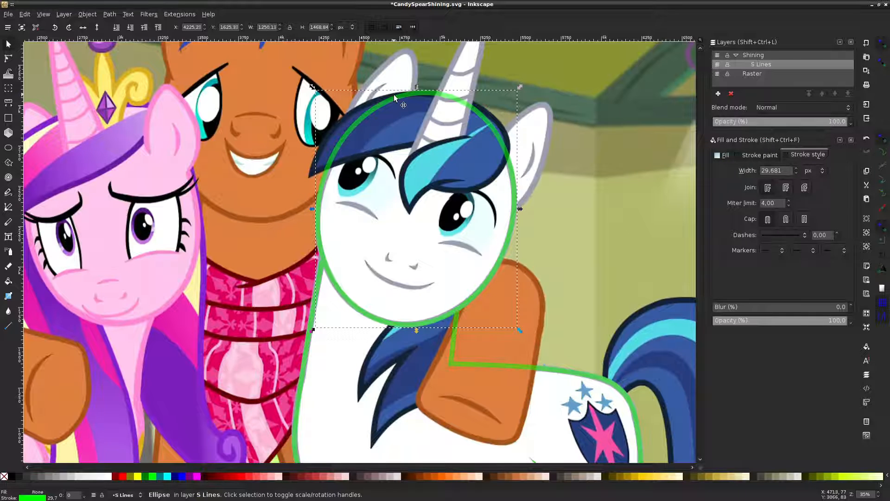
Lower the top of the head ellipse to fit the head, making it about 1253 by 1416 px, and deselect it
{"action": "left_click", "coordinate": [382, 104]}
{"action": "left_click", "coordinate": [369, 112]}
{"action": "left_click_drag", "start_coordinate": [310, 87], "coordinate": [312, 91]}
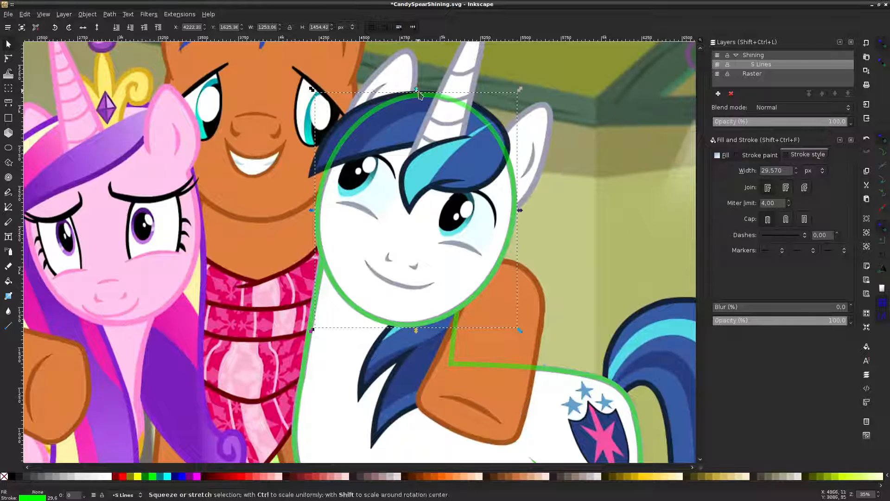
{"action": "left_click_drag", "start_coordinate": [416, 90], "coordinate": [419, 101]}
{"action": "left_click", "coordinate": [598, 231]}
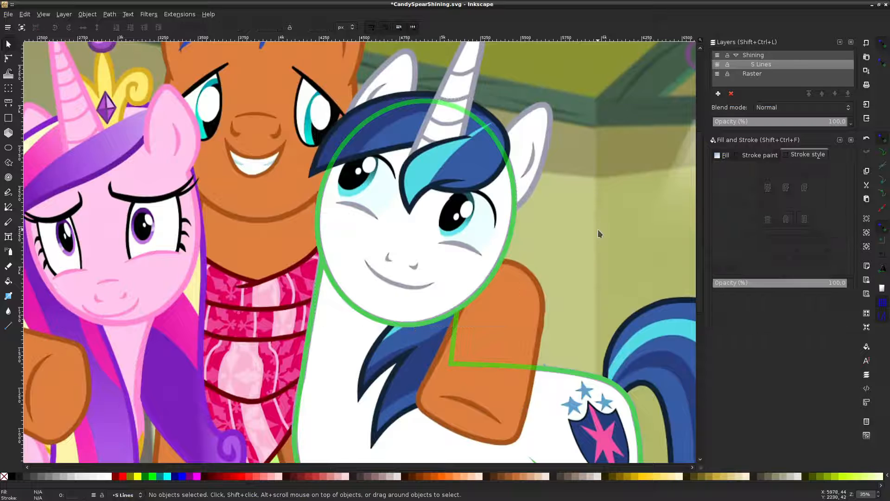
Hide the Raster layer and fill the front neck and chest line with magenta to distinguish it from the head ellipse
{"action": "left_click", "coordinate": [718, 74]}
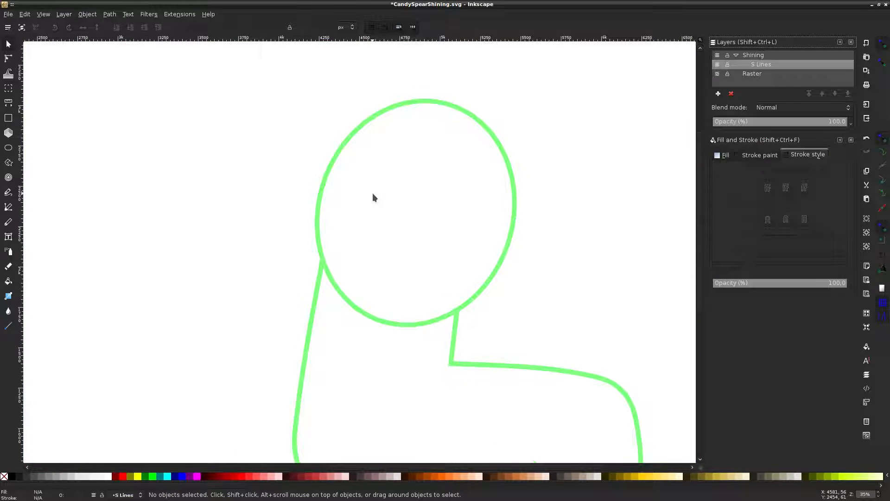
{"action": "left_click", "coordinate": [317, 310]}
{"action": "left_click", "coordinate": [16, 56]}
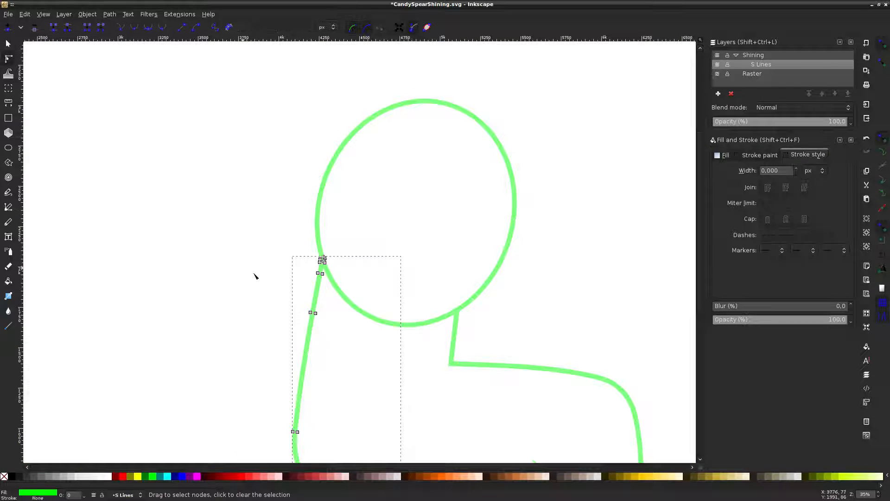
{"action": "left_click", "coordinate": [198, 476]}
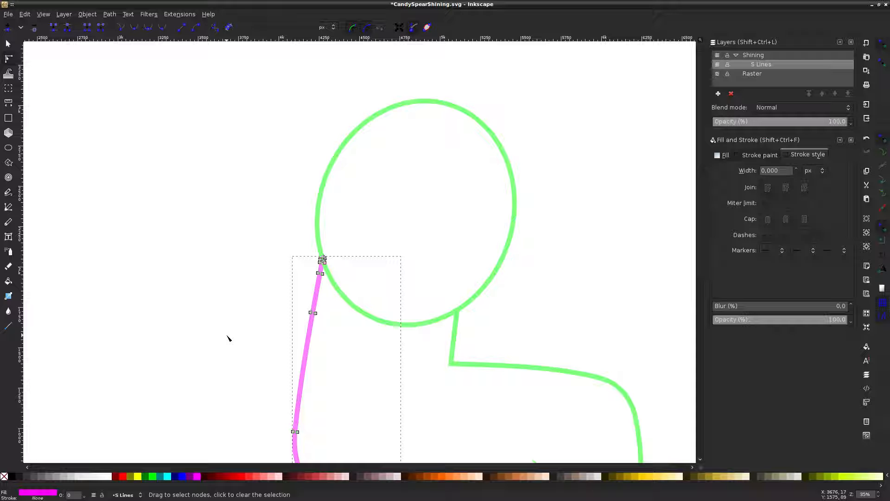
{"action": "left_click", "coordinate": [228, 337]}
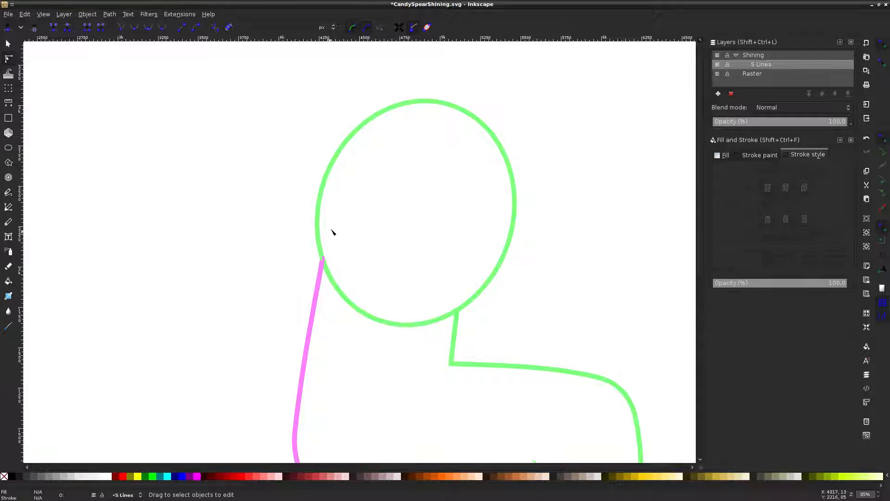
Delete the rounded end nodes where the magenta neck line meets the head ellipse, leaving a nearly flat end
{"action": "scroll", "coordinate": [332, 232], "scroll_direction": "up", "scroll_amount": 6}
{"action": "left_click", "coordinate": [317, 212]}
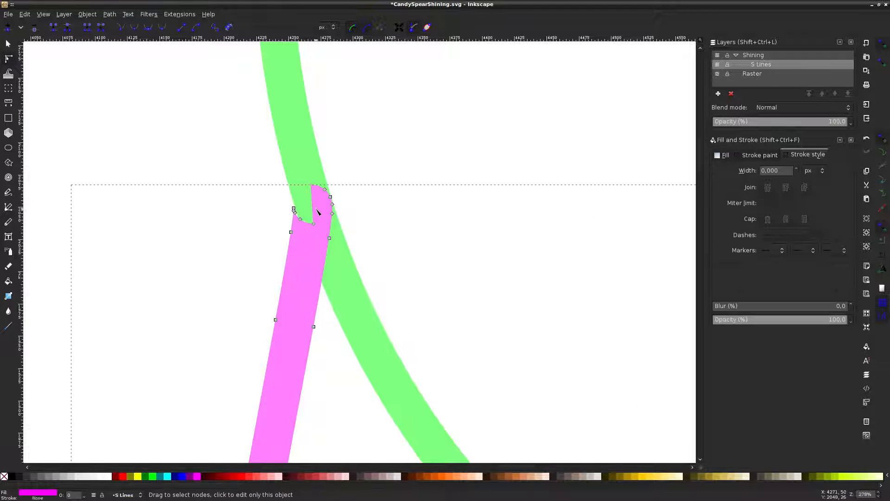
{"action": "scroll", "coordinate": [314, 214], "scroll_direction": "up", "scroll_amount": 2}
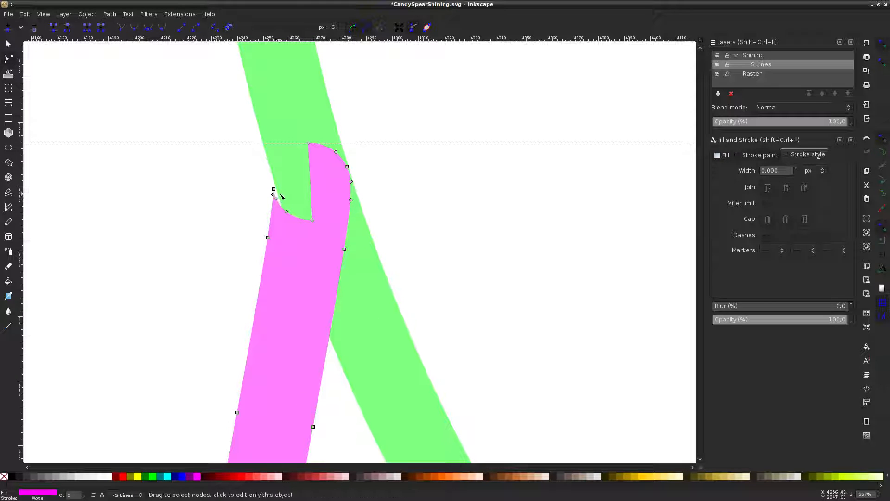
{"action": "left_click_drag", "start_coordinate": [258, 199], "coordinate": [313, 225]}
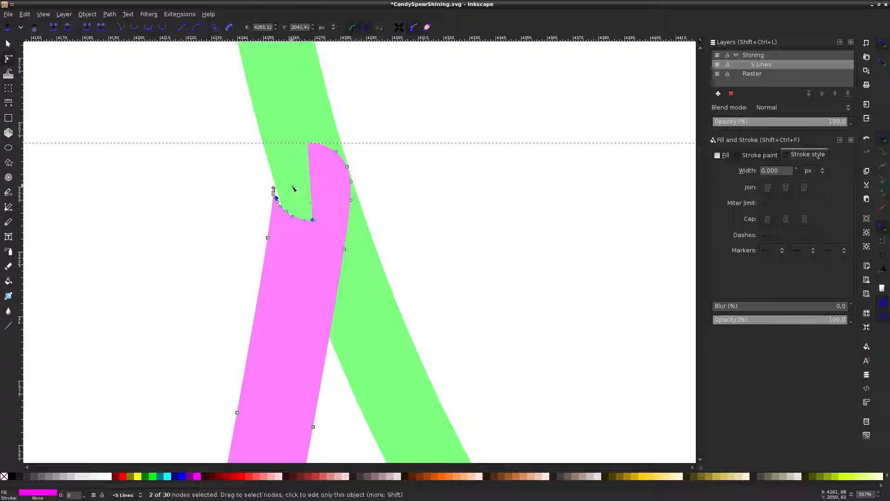
{"action": "left_click_drag", "start_coordinate": [292, 187], "coordinate": [282, 230]}
{"action": "left_click_drag", "start_coordinate": [309, 125], "coordinate": [392, 189]}
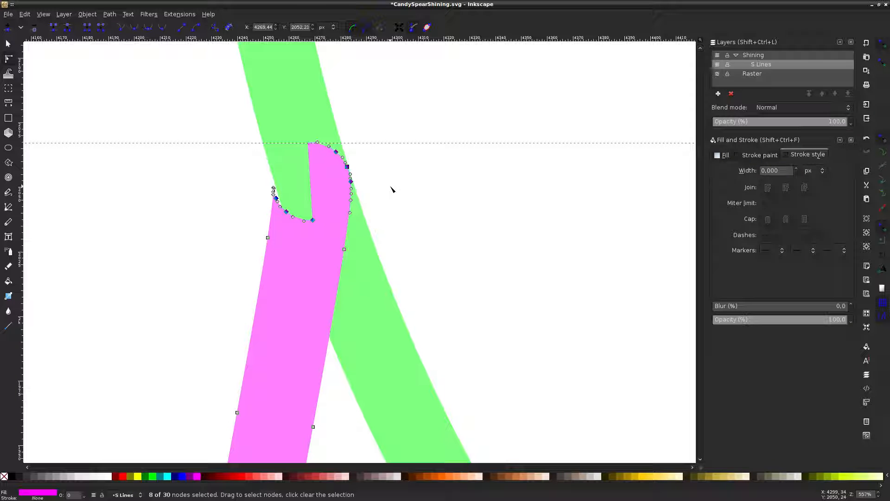
{"action": "key", "text": "Delete"}
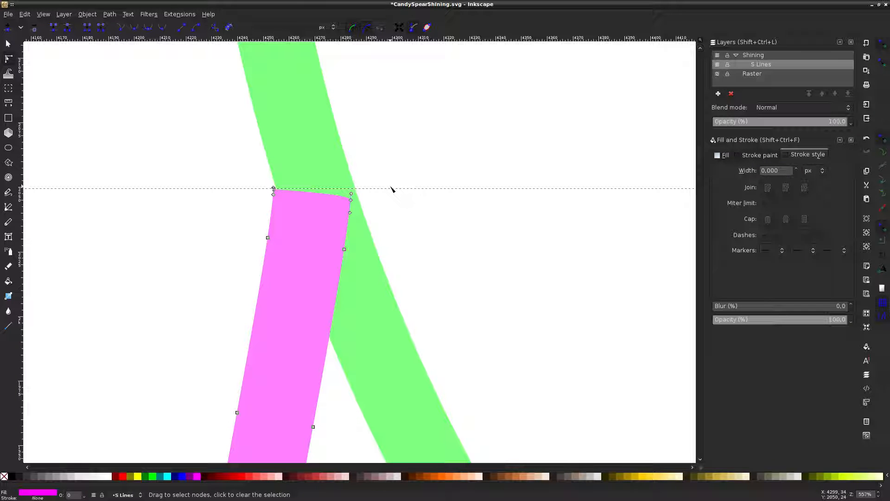
{"action": "left_click", "coordinate": [391, 188]}
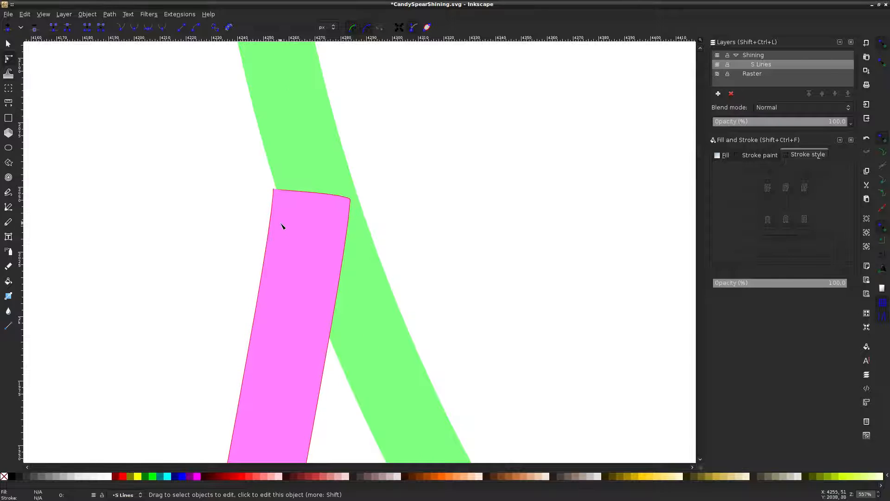
Extend the neck line's outer corner node up into the head outline and delete the extra node beneath it
{"action": "left_click", "coordinate": [273, 199]}
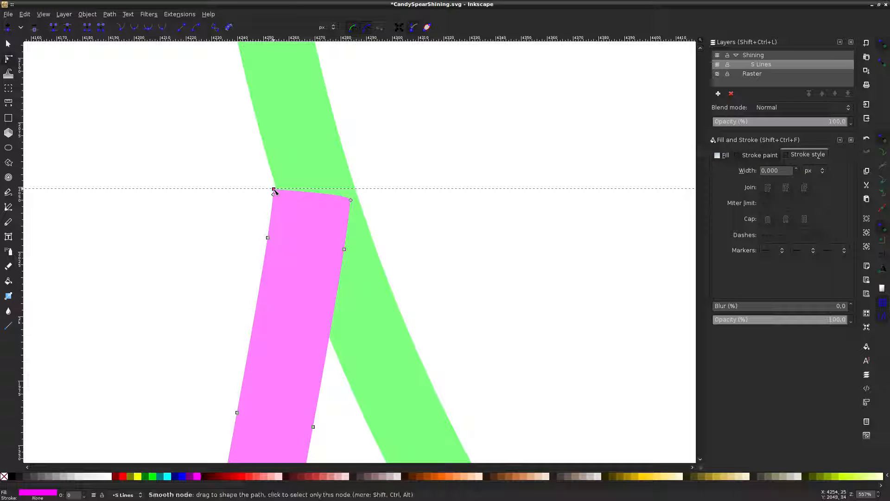
{"action": "left_click_drag", "start_coordinate": [274, 190], "coordinate": [277, 132]}
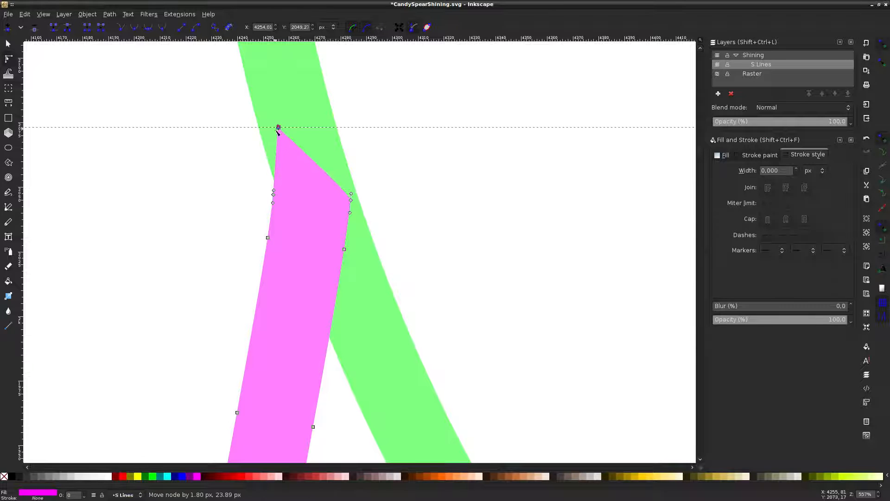
{"action": "left_click", "coordinate": [240, 193]}
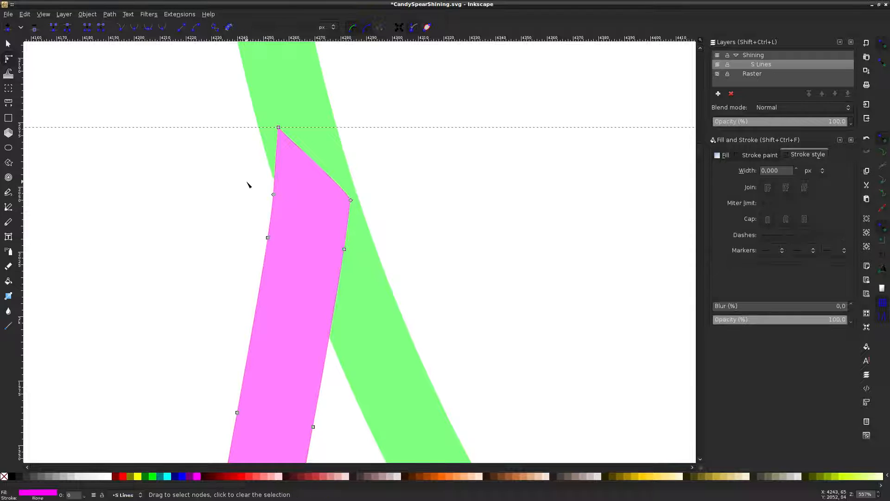
{"action": "left_click_drag", "start_coordinate": [247, 183], "coordinate": [298, 213]}
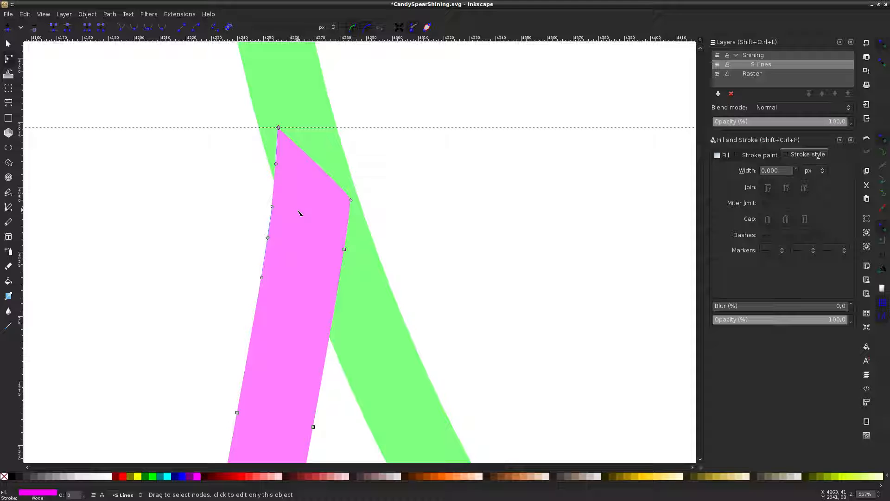
{"action": "left_click", "coordinate": [230, 193]}
Fill the front neck line with green again and deselect it
{"action": "scroll", "coordinate": [230, 194], "scroll_direction": "down", "scroll_amount": 7}
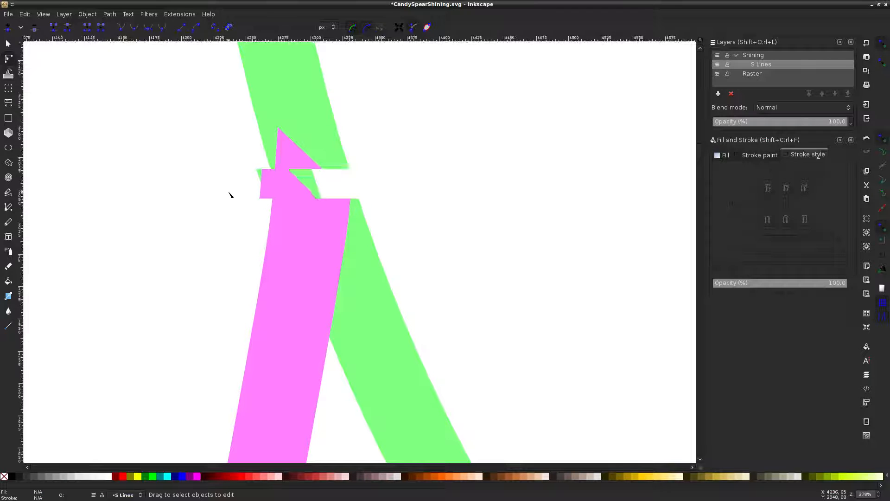
{"action": "left_click", "coordinate": [234, 229]}
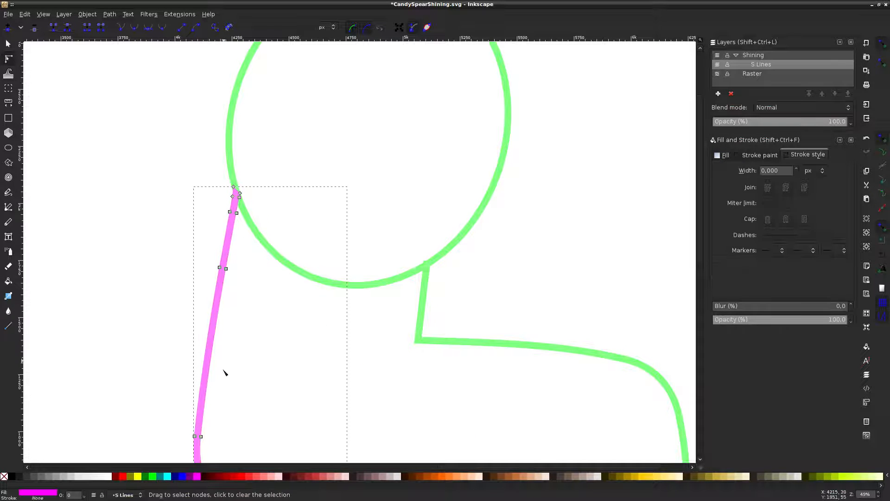
{"action": "left_click", "coordinate": [156, 476]}
{"action": "left_click", "coordinate": [177, 284]}
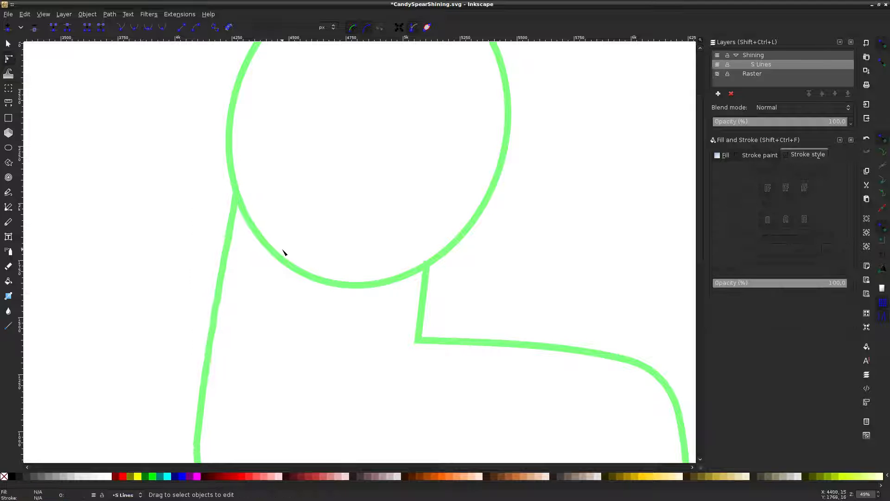
Move the upper end node of the back neck line down about 8 px so it stays within the head outline
{"action": "left_click", "coordinate": [424, 290]}
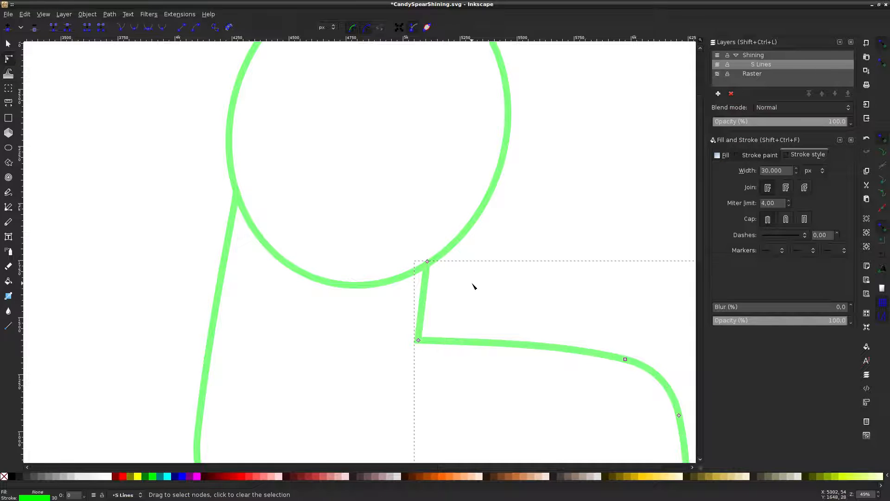
{"action": "scroll", "coordinate": [428, 263], "scroll_direction": "up", "scroll_amount": 6}
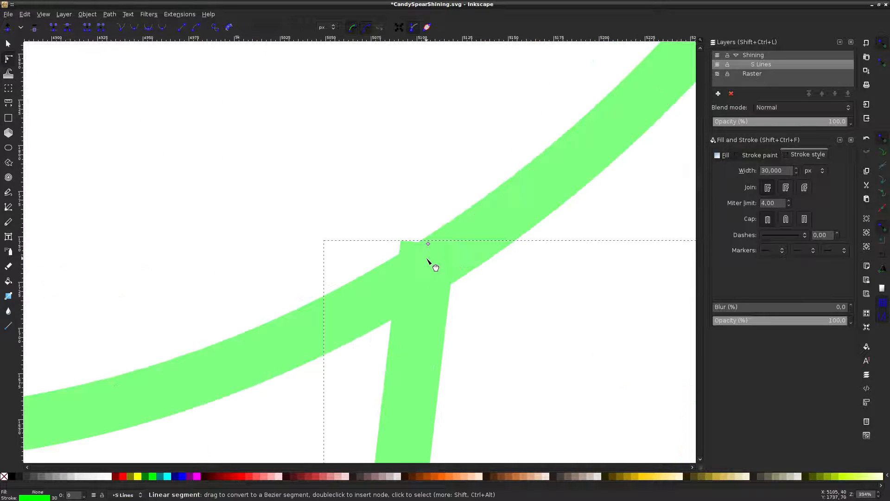
{"action": "left_click_drag", "start_coordinate": [429, 247], "coordinate": [427, 258]}
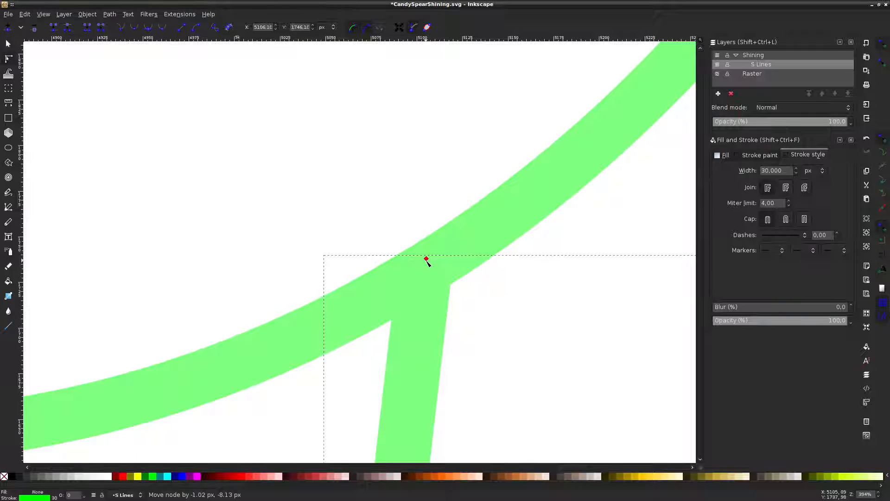
{"action": "left_click", "coordinate": [574, 307]}
{"action": "left_click", "coordinate": [574, 308]}
Show the Raster layer again and select the head ellipse for transforming
{"action": "scroll", "coordinate": [575, 308], "scroll_direction": "down", "scroll_amount": 11}
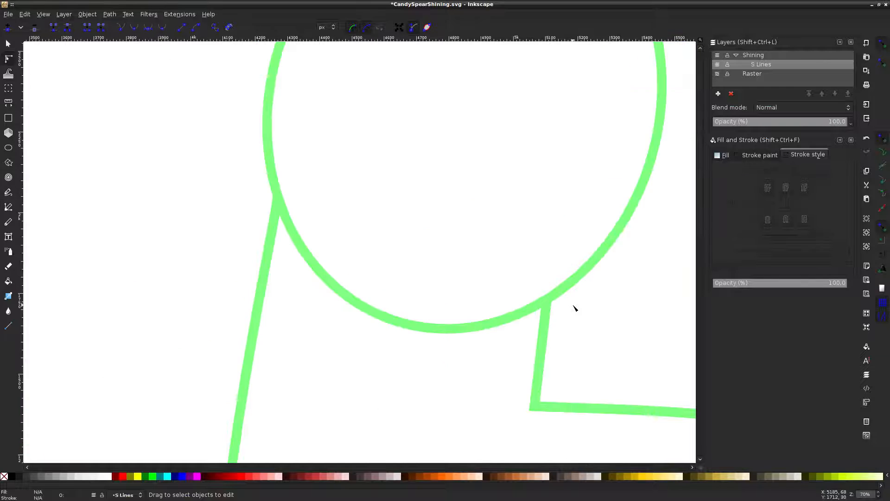
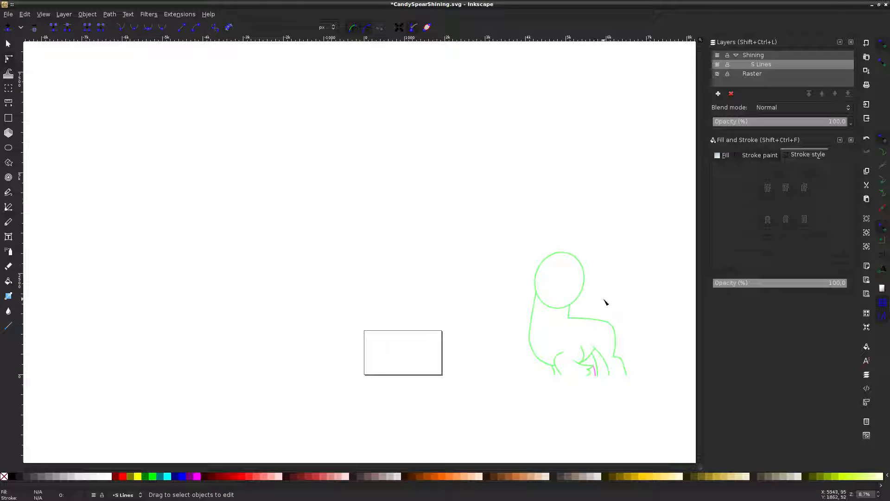
{"action": "scroll", "coordinate": [597, 297], "scroll_direction": "up", "scroll_amount": 5}
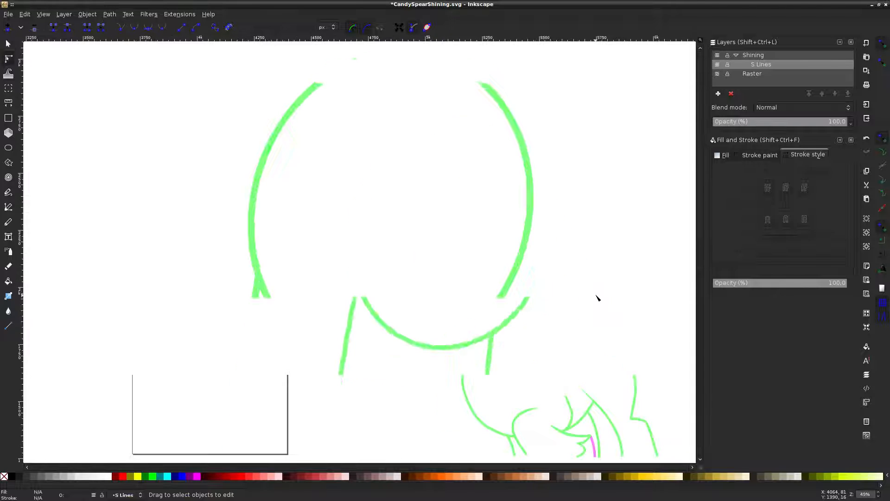
{"action": "left_click", "coordinate": [717, 75]}
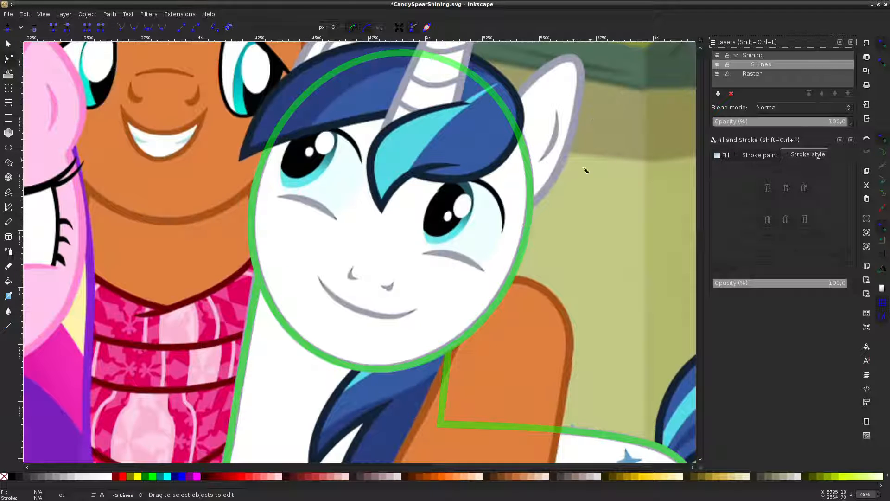
{"action": "left_click", "coordinate": [531, 181]}
{"action": "left_click", "coordinate": [8, 44]}
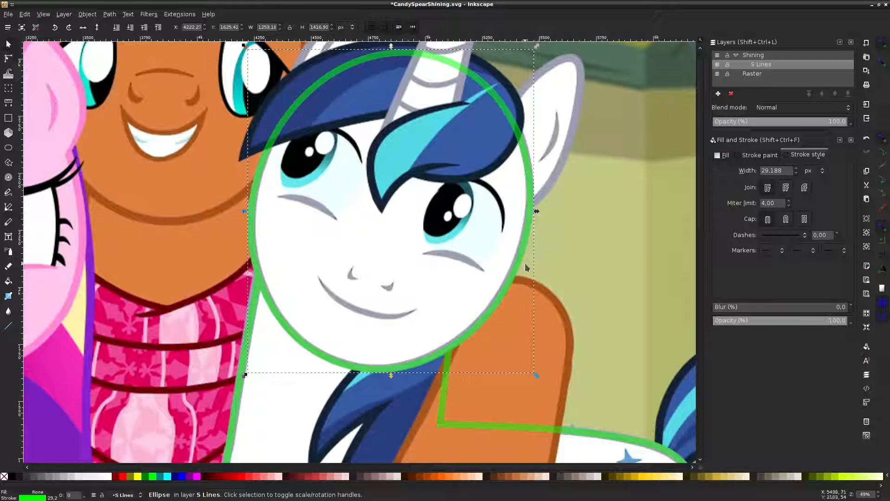
Nudge the head ellipse slightly into place with a stroke width of 30 px and save the document
{"action": "left_click_drag", "start_coordinate": [516, 262], "coordinate": [514, 261]}
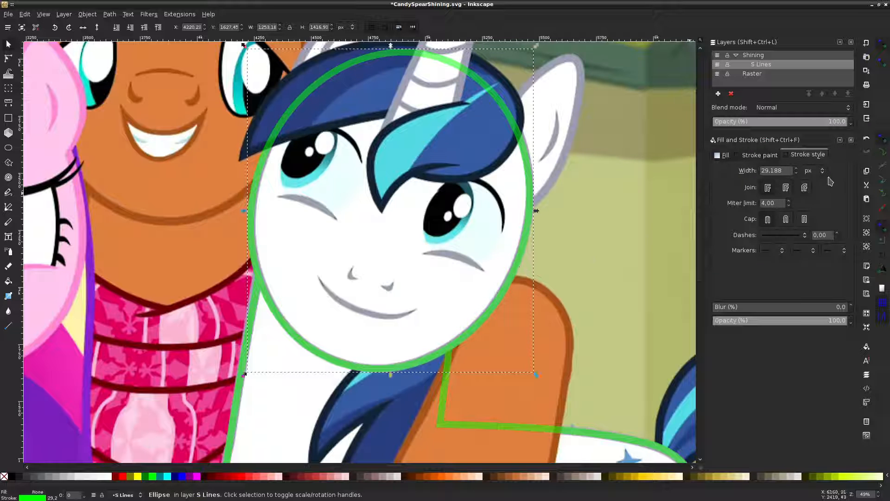
{"action": "double_click", "coordinate": [780, 172]}
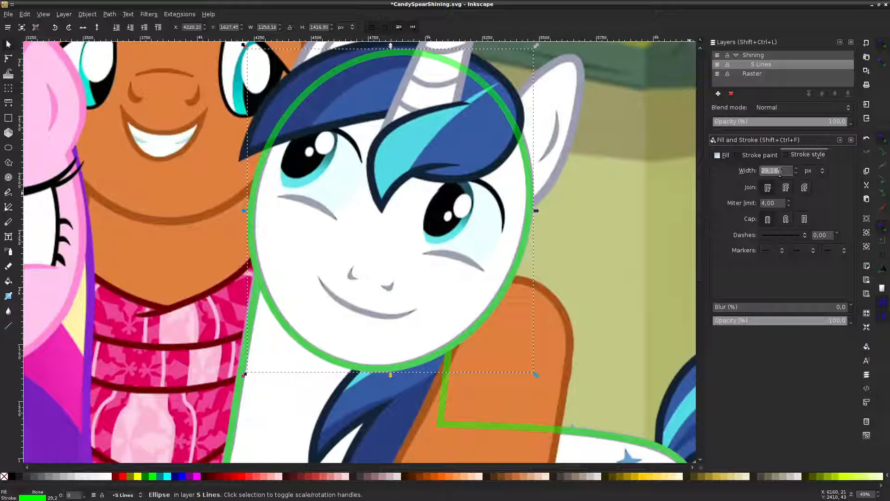
{"action": "type", "text": "30"}
{"action": "key", "text": "Return"}
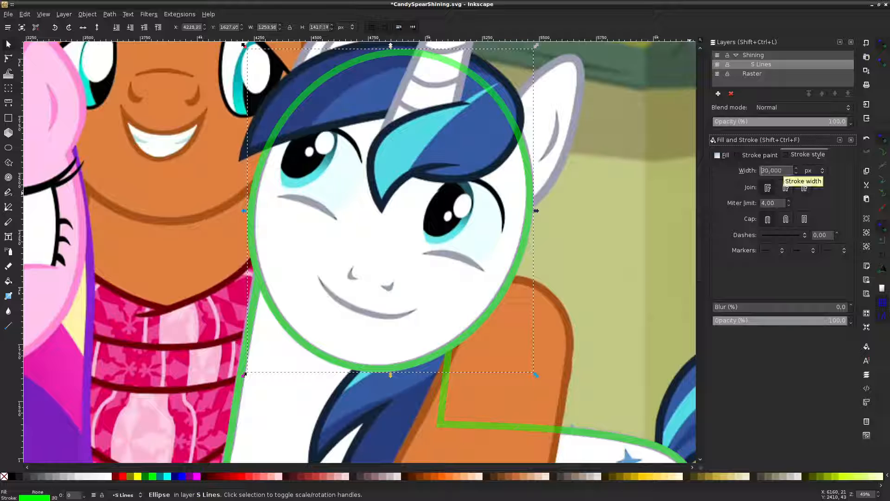
{"action": "left_click", "coordinate": [586, 211]}
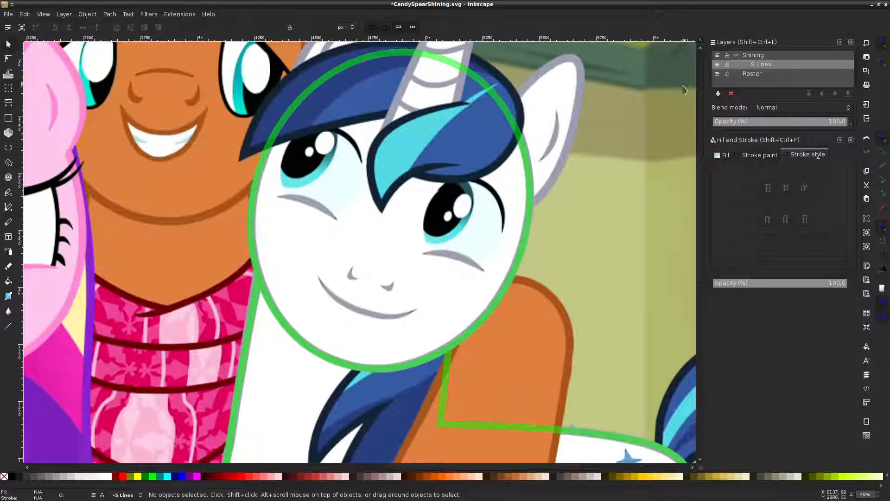
{"action": "key", "text": "ctrl+s"}
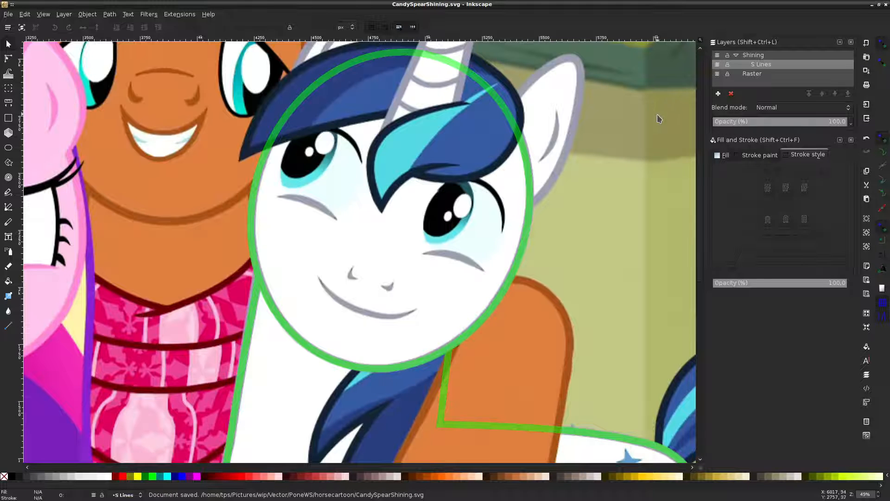
Draw an open three-node path without fill over the right-hand ear, running from the head outline to the ear tip and back
{"action": "scroll", "coordinate": [647, 127], "scroll_direction": "up", "scroll_amount": 3}
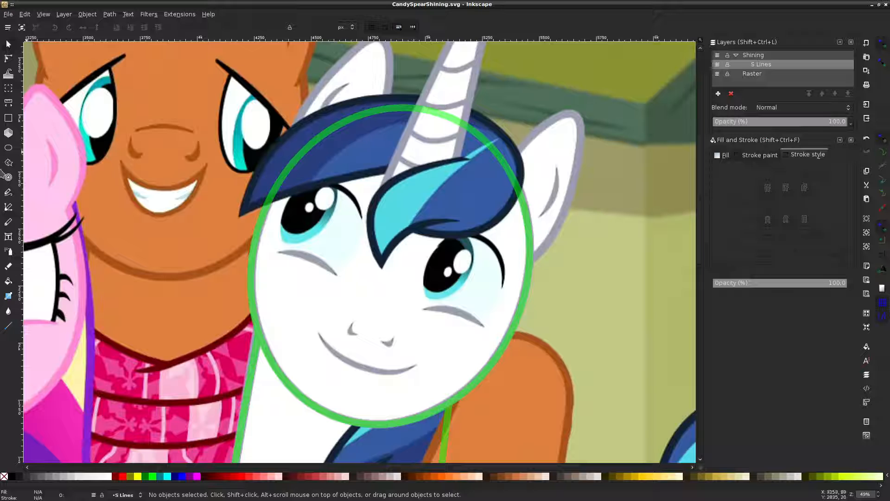
{"action": "left_click", "coordinate": [8, 207]}
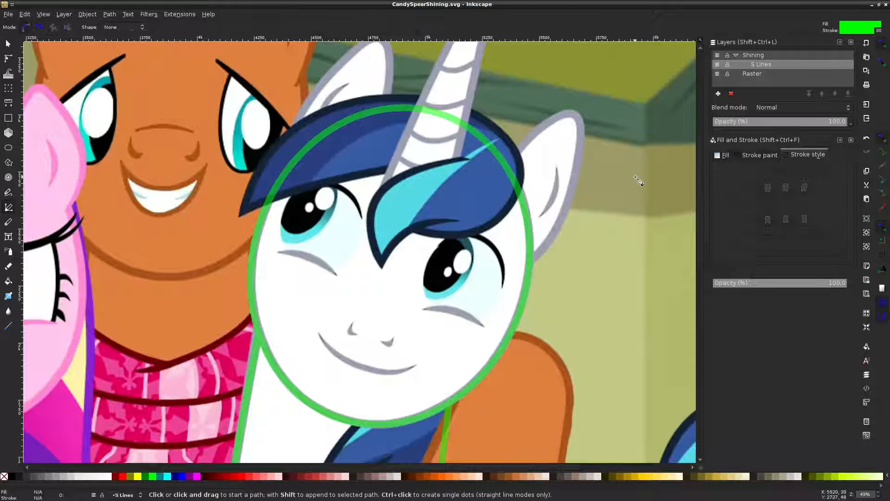
{"action": "left_click", "coordinate": [4, 476]}
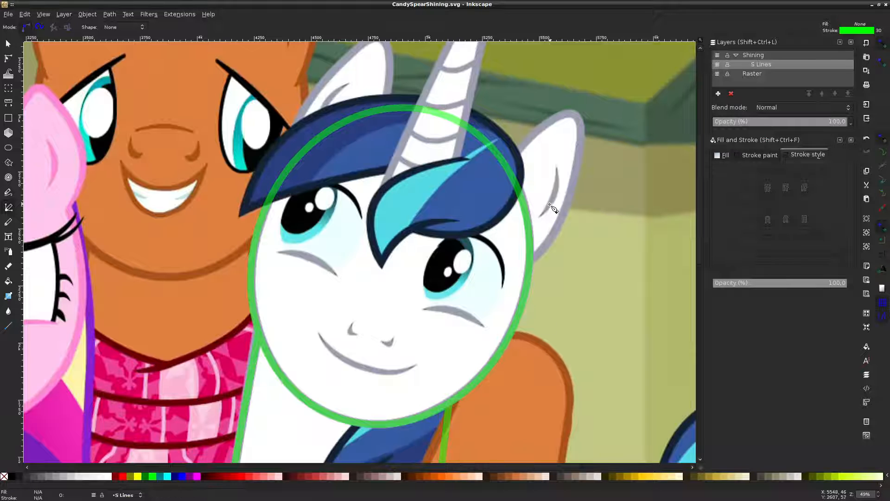
{"action": "left_click", "coordinate": [506, 168]}
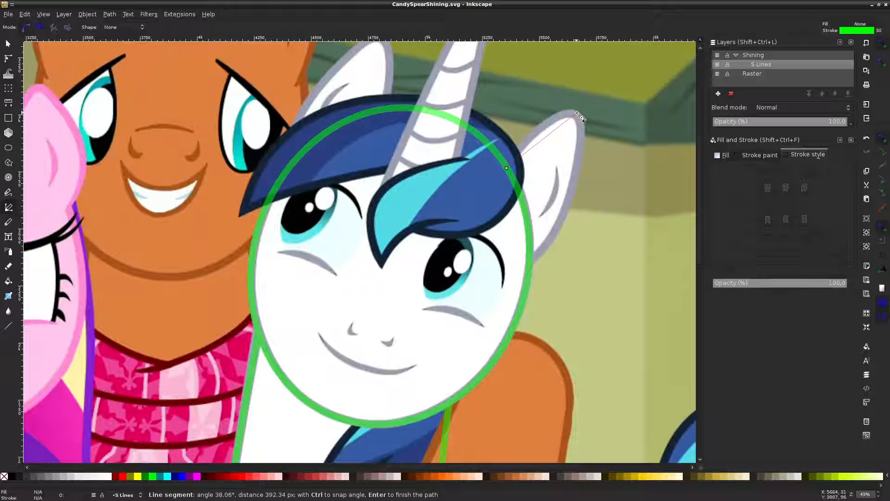
{"action": "left_click", "coordinate": [575, 116]}
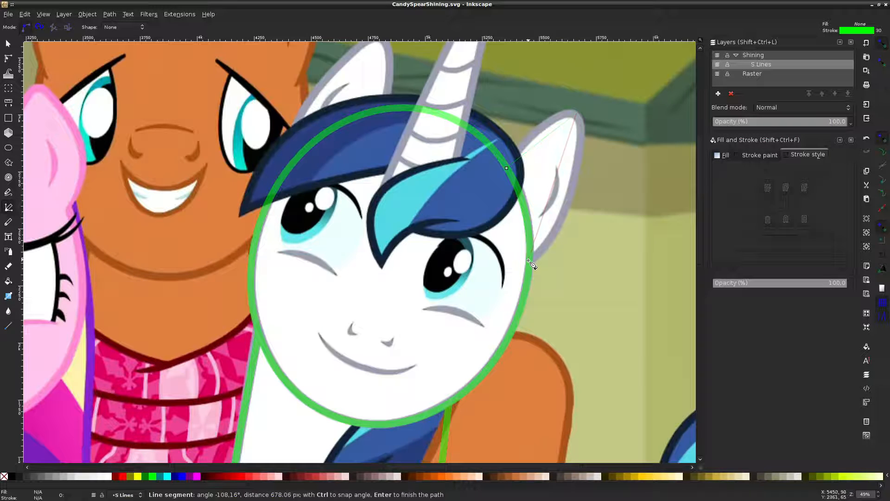
{"action": "double_click", "coordinate": [529, 261]}
Bend both straight segments of the new path to follow the curved edges of the right-hand ear
{"action": "key", "text": "n"}
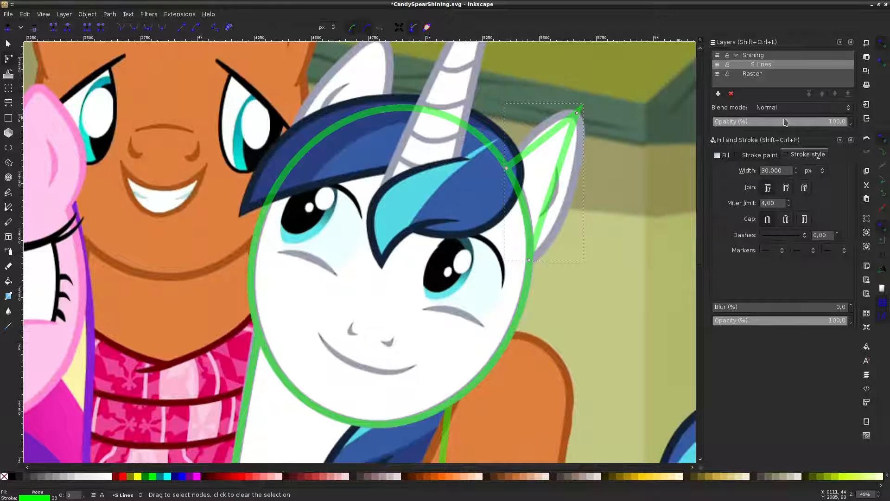
{"action": "left_click", "coordinate": [717, 74]}
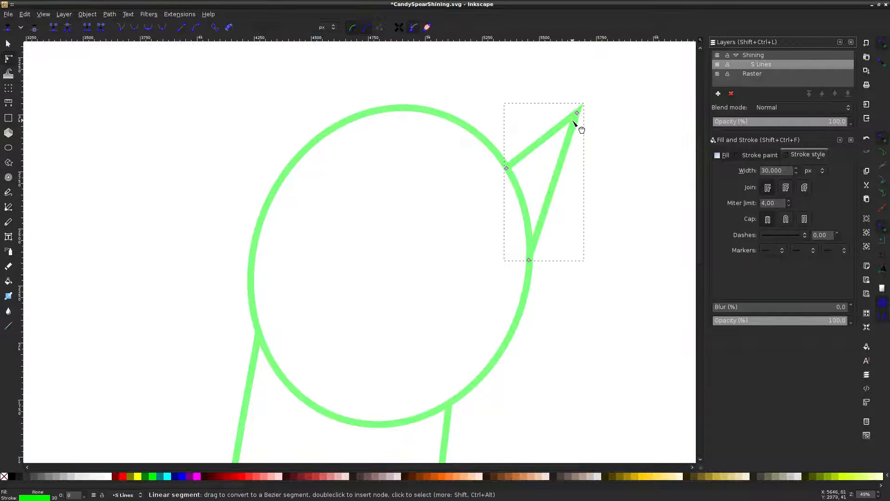
{"action": "left_click", "coordinate": [718, 76]}
{"action": "left_click_drag", "start_coordinate": [562, 182], "coordinate": [559, 242]}
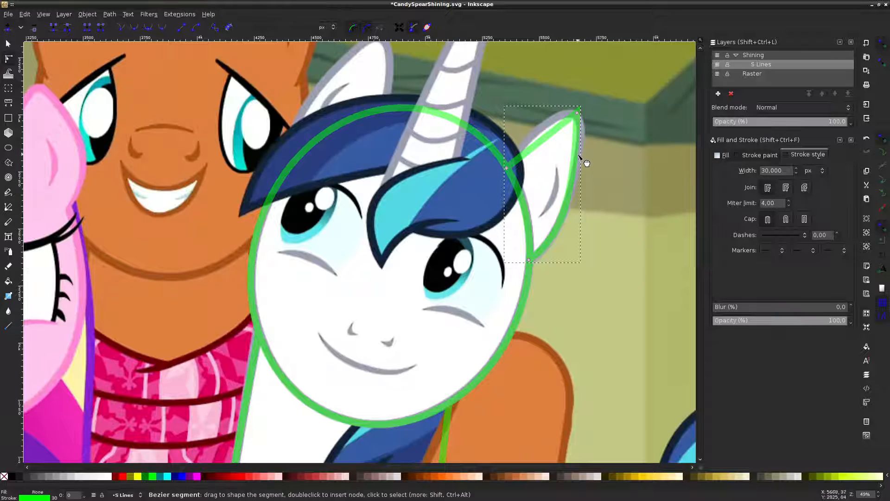
{"action": "left_click_drag", "start_coordinate": [579, 156], "coordinate": [555, 125]}
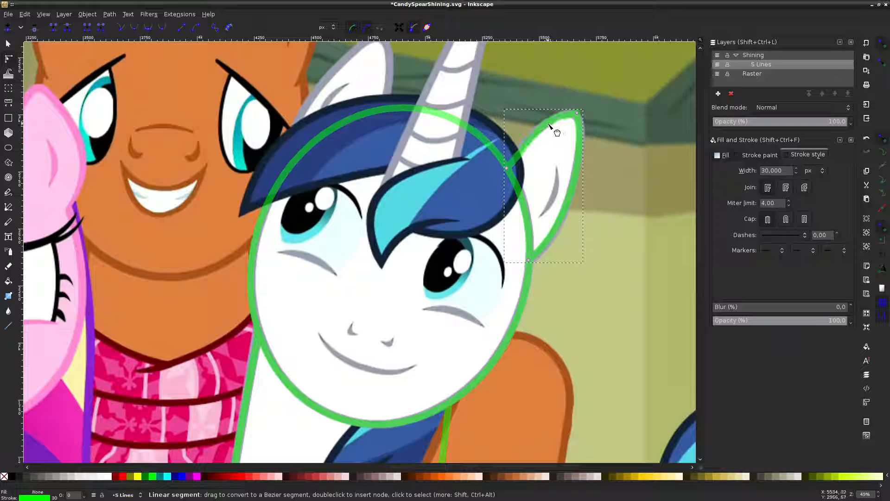
Hide the Raster layer and change the ear path's stroke colour to blue, keeping it without fill
{"action": "left_click", "coordinate": [718, 74]}
{"action": "left_click", "coordinate": [518, 140]}
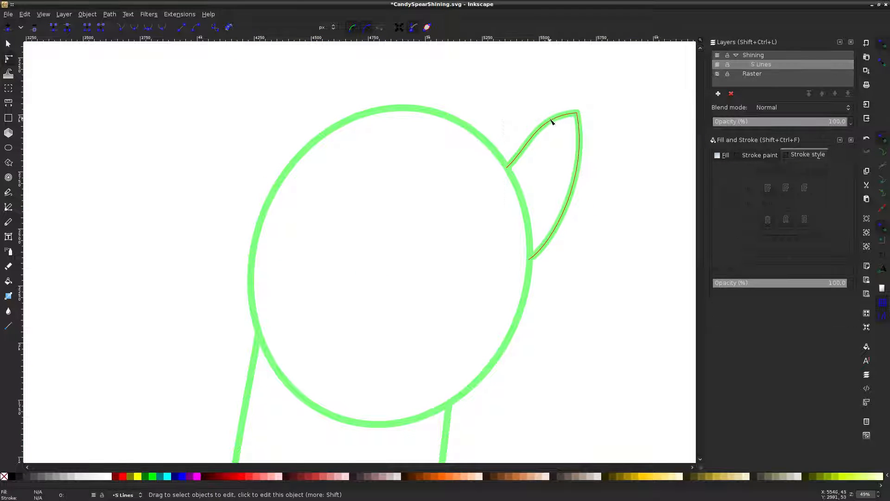
{"action": "left_click", "coordinate": [578, 120]}
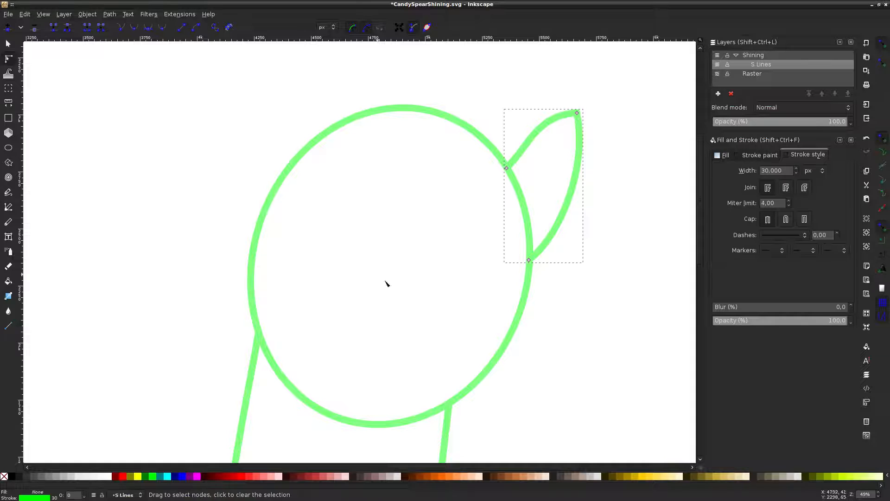
{"action": "left_click", "coordinate": [182, 478]}
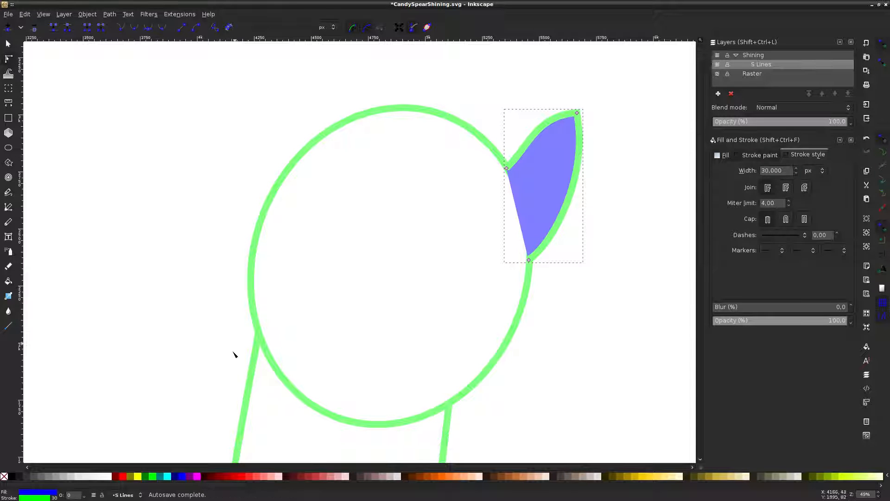
{"action": "key", "text": "ctrl+z"}
{"action": "left_click", "coordinate": [182, 478], "text": "shift"}
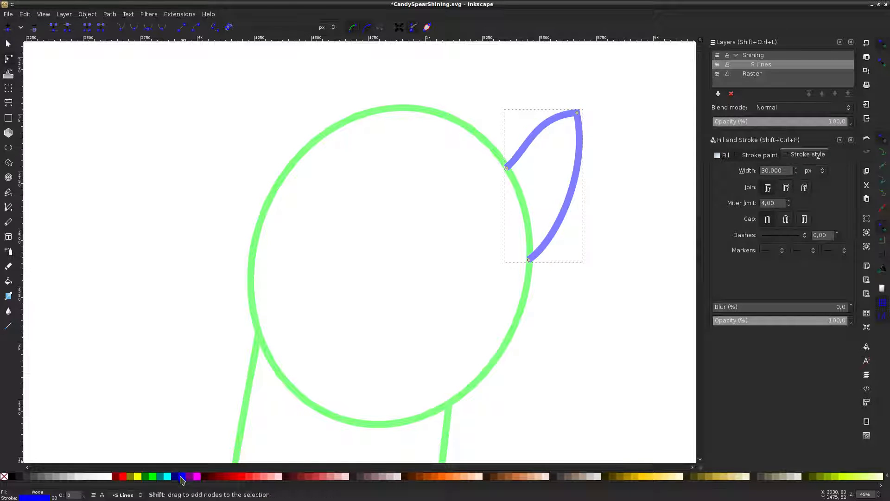
{"action": "key", "text": "Escape"}
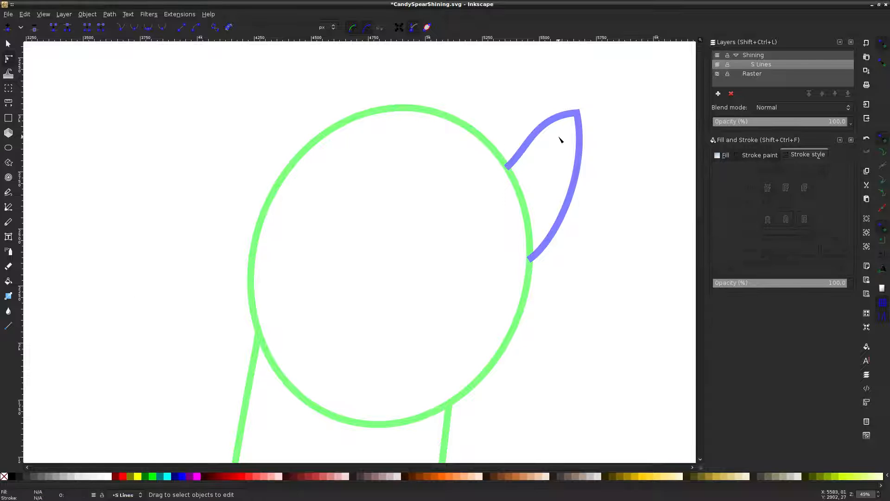
Make the node at the tip of the blue ear path smooth
{"action": "left_click", "coordinate": [566, 115]}
{"action": "left_click_drag", "start_coordinate": [589, 151], "coordinate": [589, 151]}
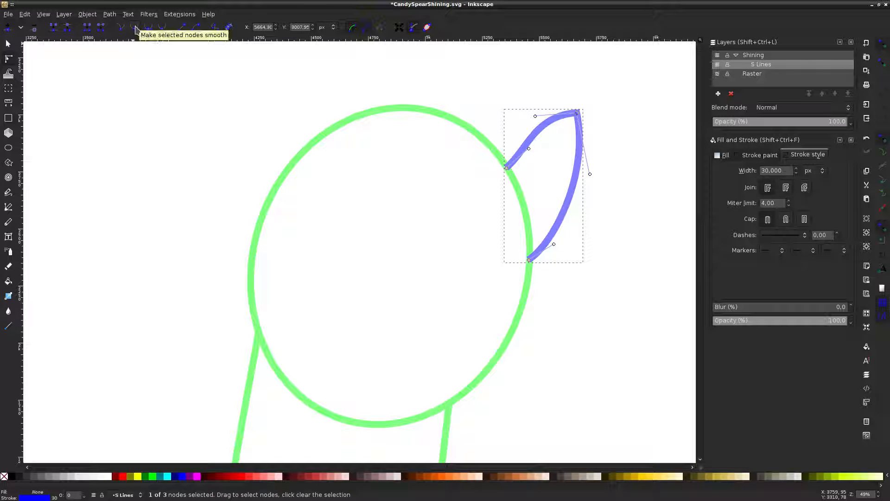
{"action": "left_click", "coordinate": [135, 28]}
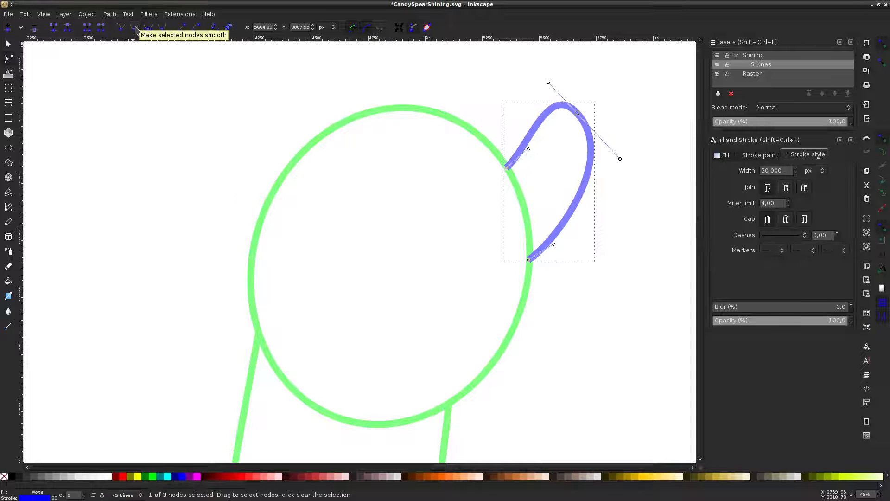
Show the Raster layer again and adjust the curve handles at the ear tip and upper end node to match the drawn ear
{"action": "left_click", "coordinate": [717, 75]}
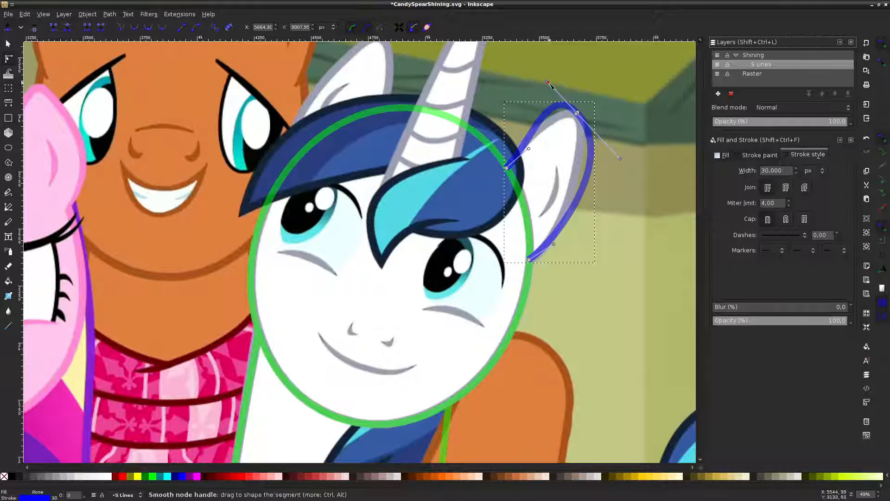
{"action": "left_click_drag", "start_coordinate": [548, 83], "coordinate": [560, 108]}
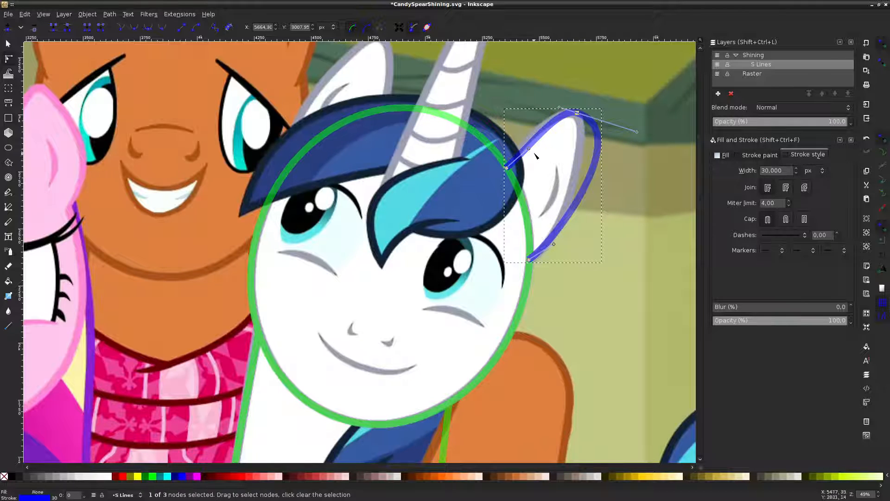
{"action": "left_click_drag", "start_coordinate": [529, 149], "coordinate": [522, 139]}
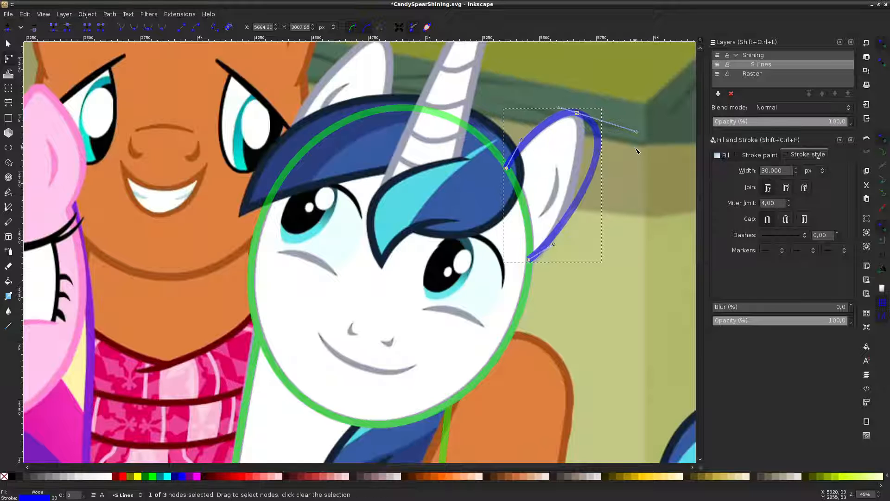
{"action": "left_click_drag", "start_coordinate": [638, 135], "coordinate": [595, 151]}
{"action": "left_click", "coordinate": [598, 123]}
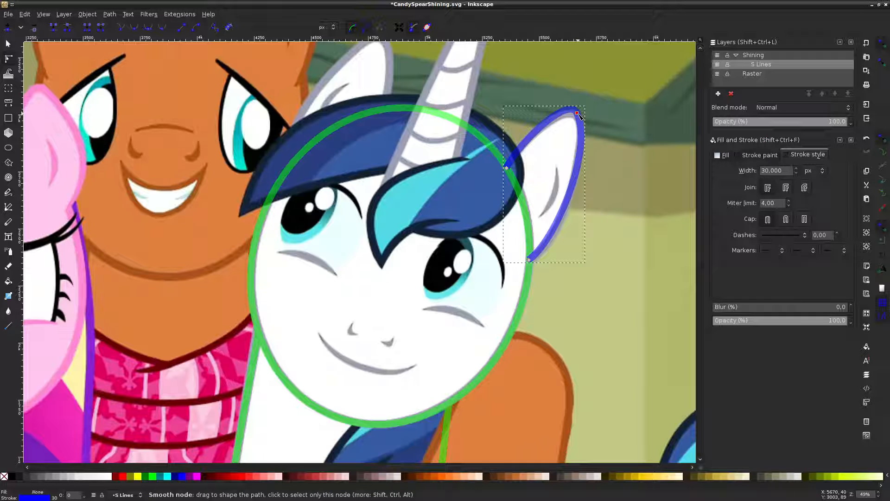
Move the ear tip node about 18 px down and adjust the handles of the outer edge to fit the ear
{"action": "left_click_drag", "start_coordinate": [579, 115], "coordinate": [581, 121]}
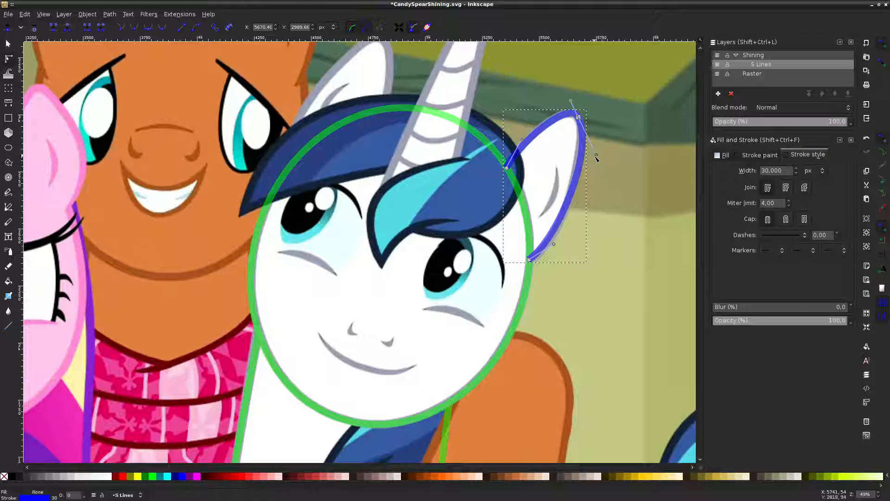
{"action": "left_click_drag", "start_coordinate": [596, 155], "coordinate": [593, 158]}
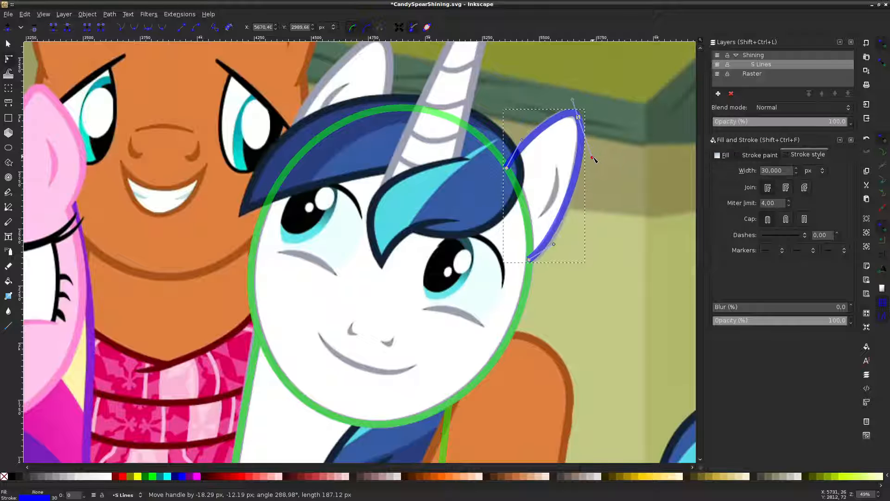
{"action": "left_click_drag", "start_coordinate": [554, 243], "coordinate": [553, 251]}
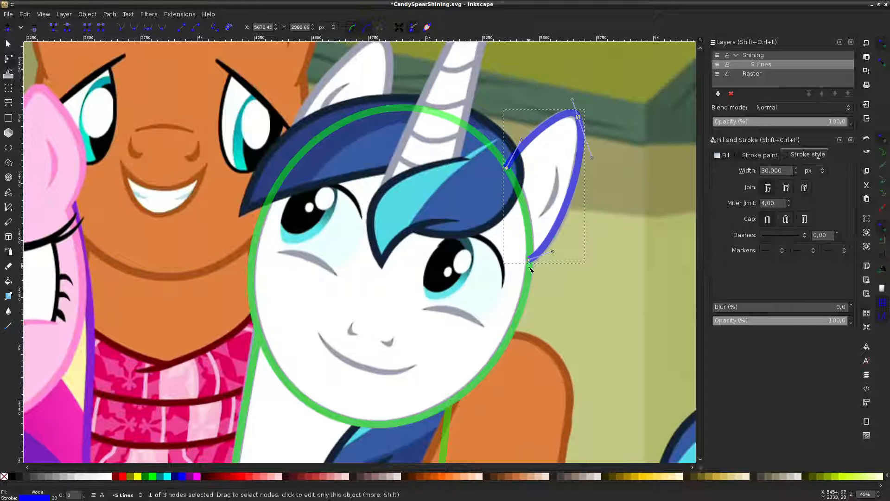
{"action": "left_click", "coordinate": [531, 260]}
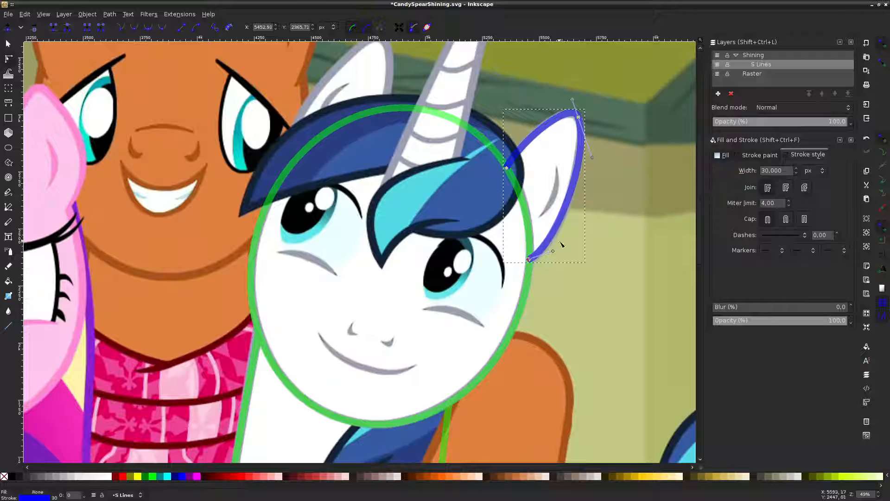
{"action": "left_click", "coordinate": [577, 233]}
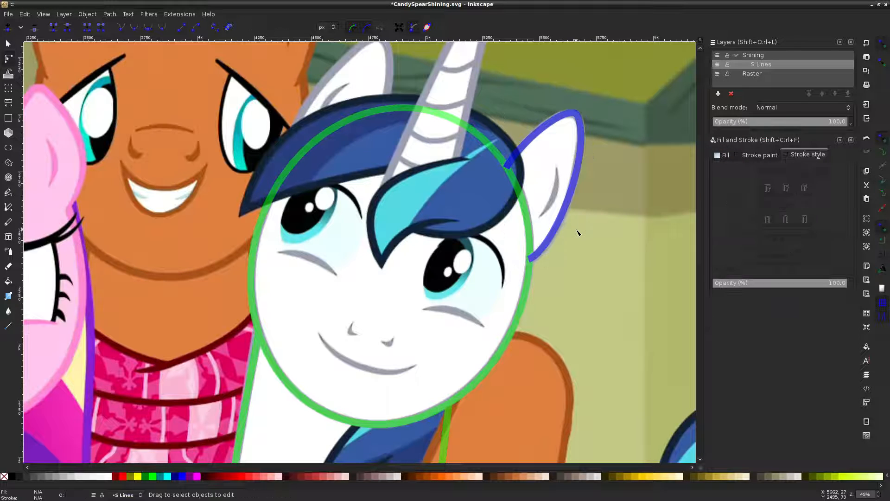
Refine the ear's upper and outer curves and move its lower end node about 10 px down into the head outline
{"action": "left_click", "coordinate": [719, 75]}
{"action": "left_click", "coordinate": [720, 76]}
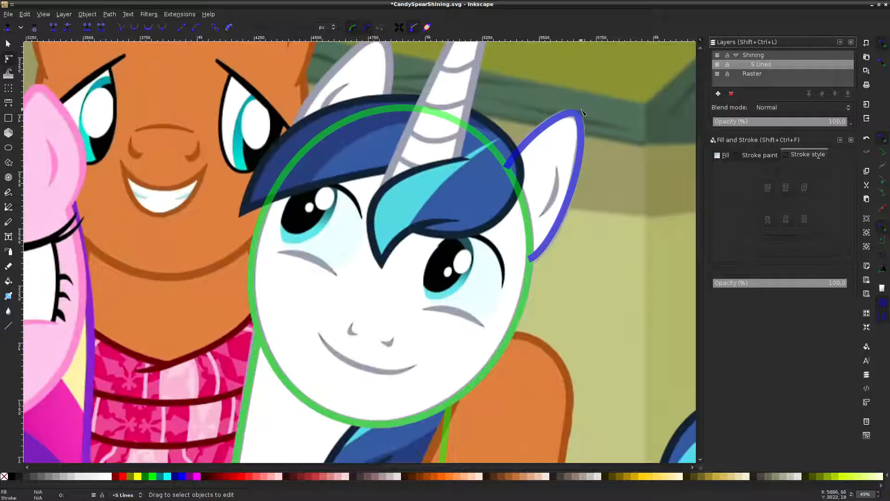
{"action": "left_click", "coordinate": [579, 111]}
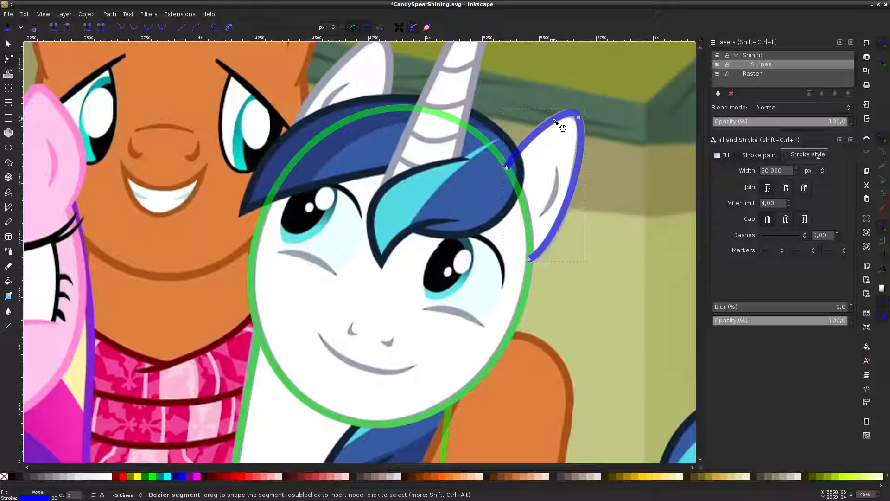
{"action": "left_click_drag", "start_coordinate": [555, 121], "coordinate": [563, 125]}
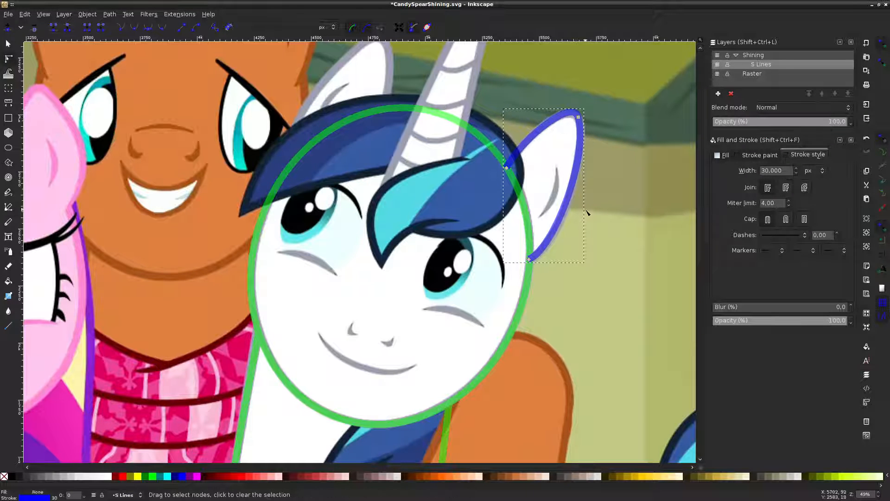
{"action": "left_click", "coordinate": [529, 261]}
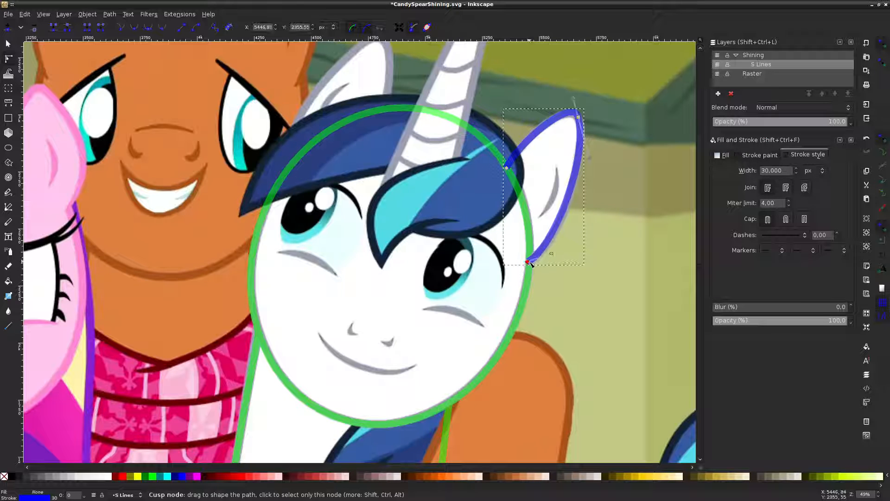
{"action": "left_click_drag", "start_coordinate": [564, 205], "coordinate": [566, 205]}
{"action": "left_click", "coordinate": [590, 179]}
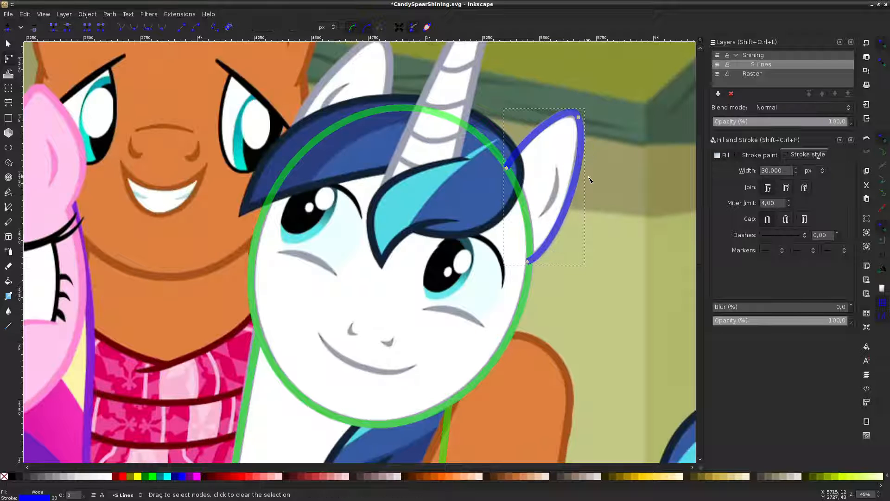
Hide the Raster layer and change the stroke colour of the blue ear path to lime (#00FF00)
{"action": "left_click", "coordinate": [717, 73]}
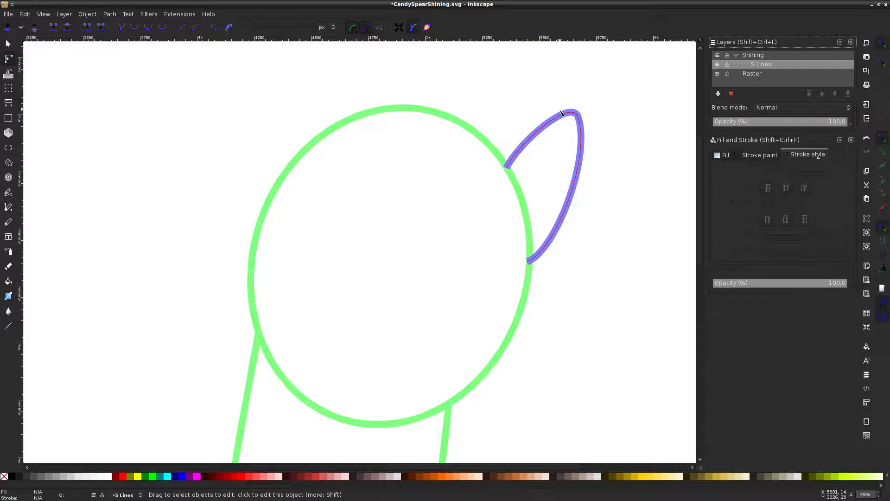
{"action": "left_click", "coordinate": [583, 129]}
{"action": "left_click", "coordinate": [598, 132]}
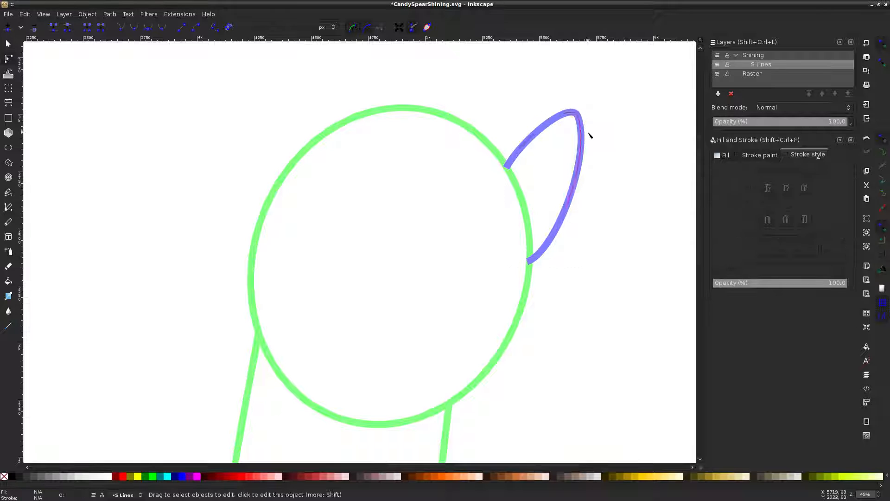
{"action": "left_click", "coordinate": [543, 128]}
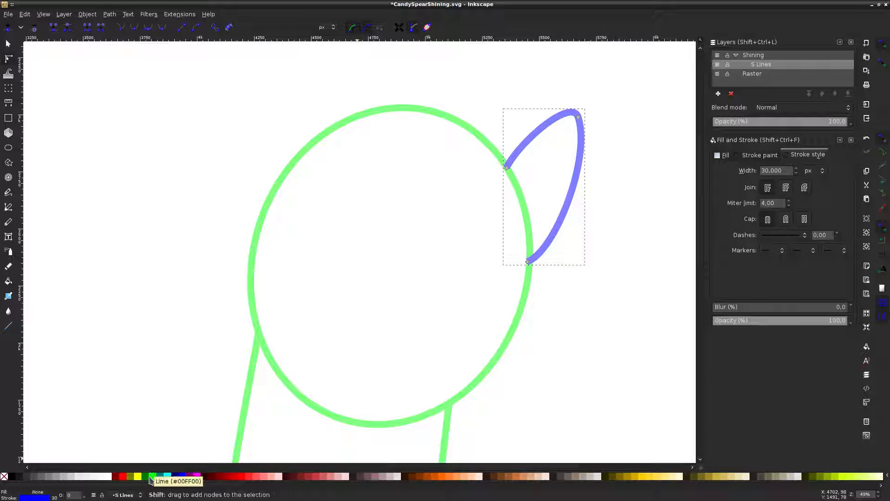
{"action": "left_click", "coordinate": [152, 477], "text": "shift"}
{"action": "left_click", "coordinate": [158, 323]}
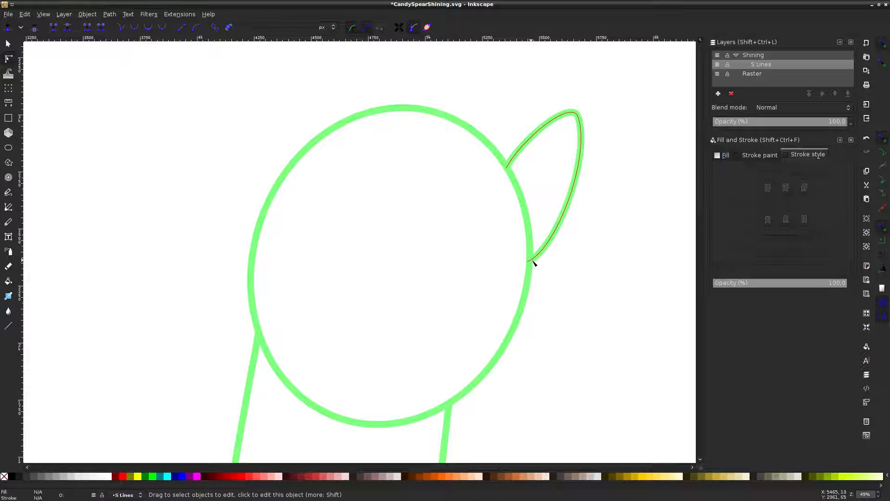
Shift the ear's lower end node about 2.5 px right and 1.5 px up inside the head outline
{"action": "scroll", "coordinate": [527, 254], "scroll_direction": "up", "scroll_amount": 4}
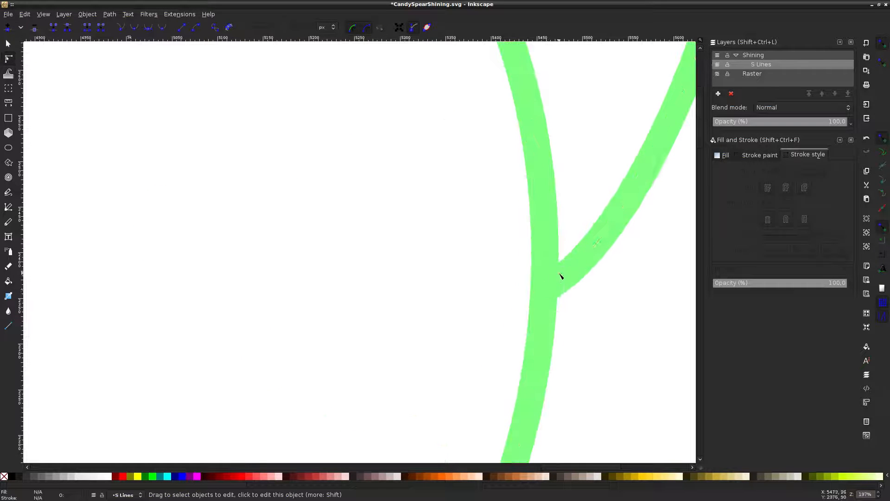
{"action": "left_click", "coordinate": [537, 292]}
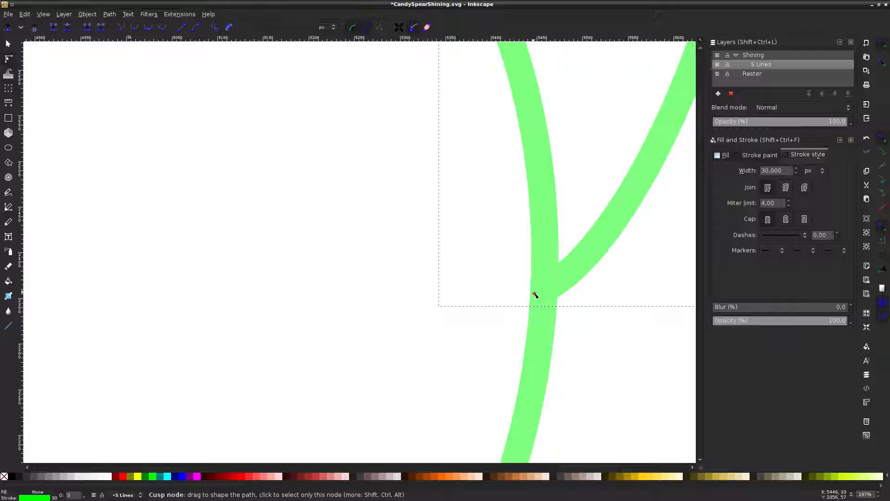
{"action": "left_click", "coordinate": [535, 293]}
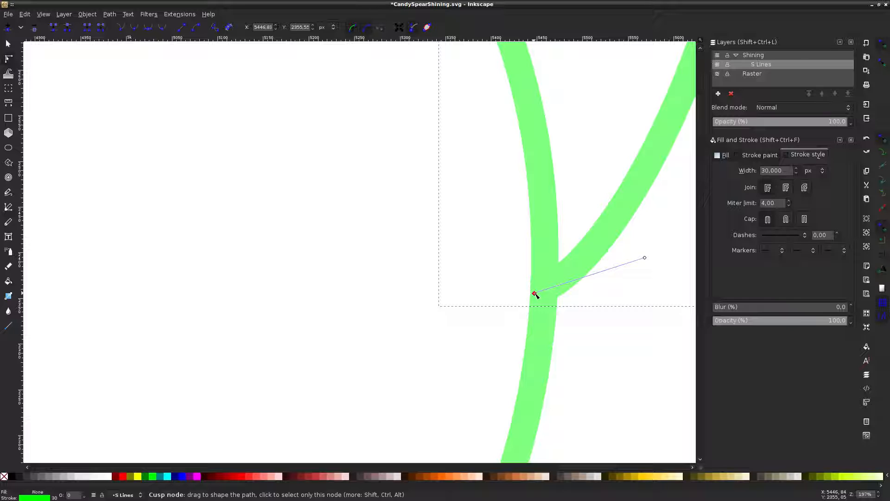
{"action": "left_click_drag", "start_coordinate": [535, 294], "coordinate": [538, 292]}
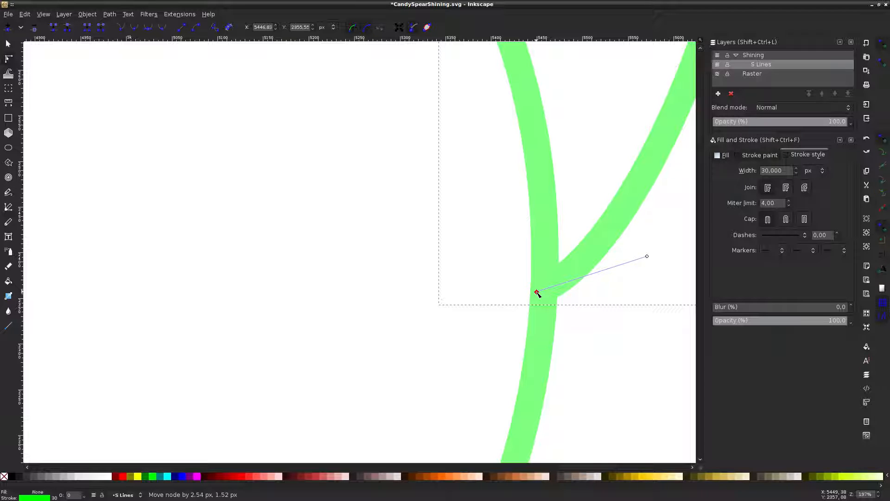
{"action": "left_click", "coordinate": [439, 279]}
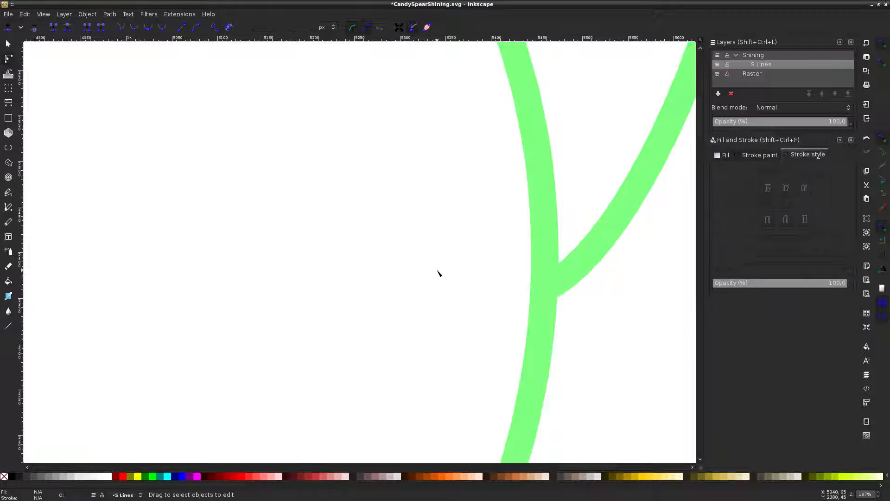
Show the Raster layer again and save the drawing
{"action": "scroll", "coordinate": [439, 273], "scroll_direction": "down", "scroll_amount": 3, "text": "ctrl"}
{"action": "scroll", "coordinate": [522, 166], "scroll_direction": "down", "scroll_amount": 3, "text": "ctrl"}
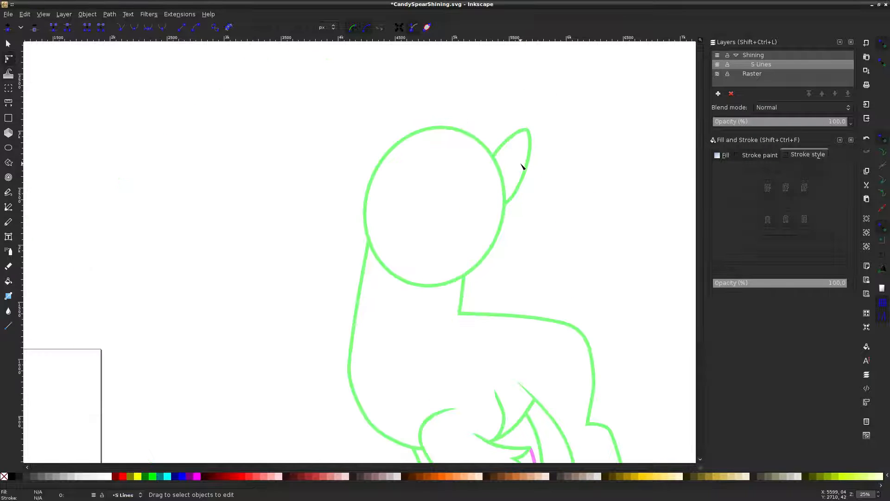
{"action": "left_click", "coordinate": [717, 75]}
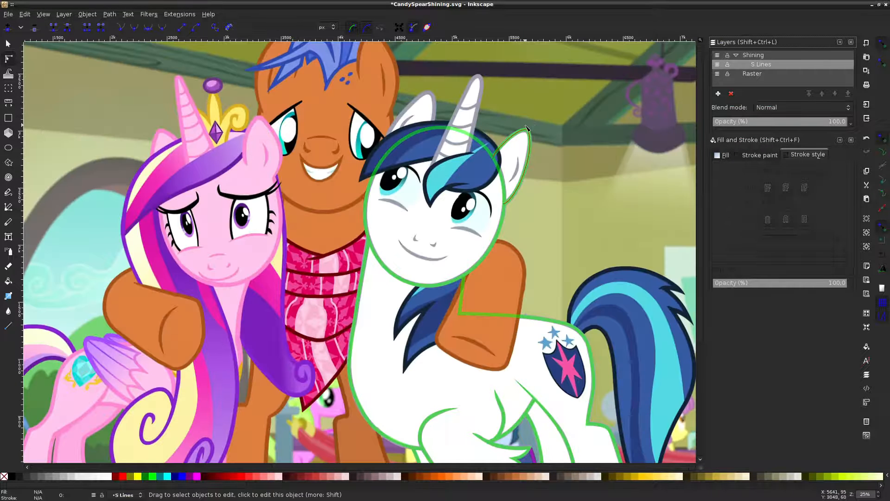
{"action": "key", "text": "ctrl+s"}
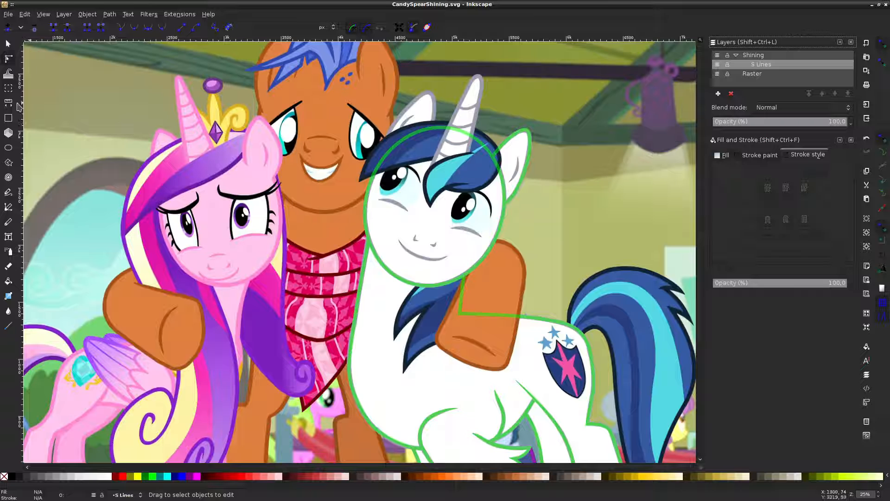
Draw a three-node path along the white pony's untraced ear, from base to tip to base, and remove its fill
{"action": "left_click", "coordinate": [8, 208]}
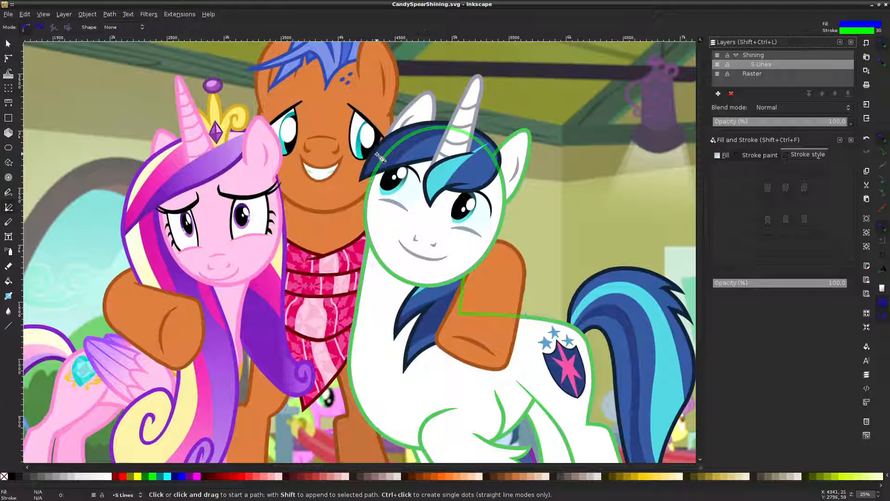
{"action": "scroll", "coordinate": [451, 224], "scroll_direction": "down", "scroll_amount": 3}
{"action": "scroll", "coordinate": [452, 224], "scroll_direction": "up", "scroll_amount": 6}
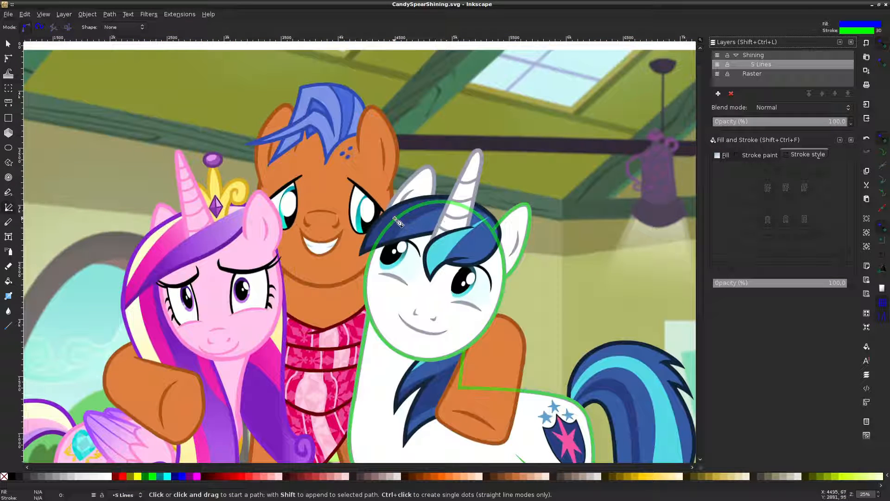
{"action": "left_click", "coordinate": [385, 217]}
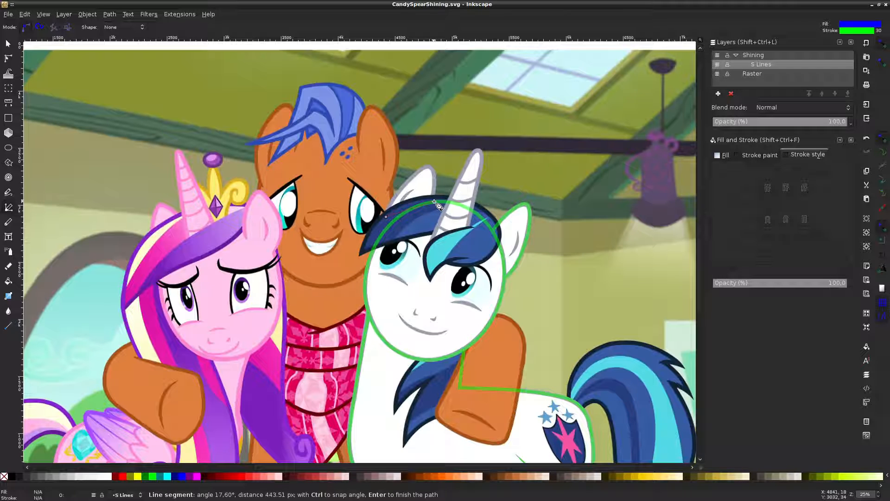
{"action": "left_click", "coordinate": [431, 169]}
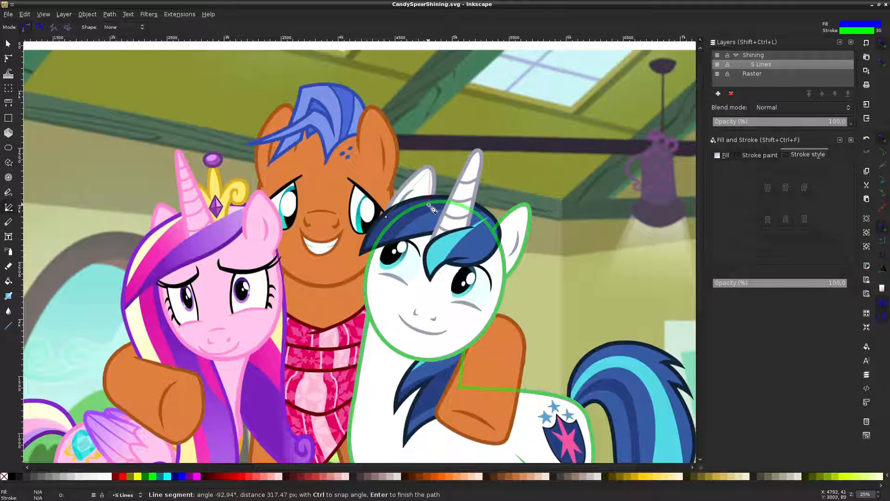
{"action": "double_click", "coordinate": [433, 203]}
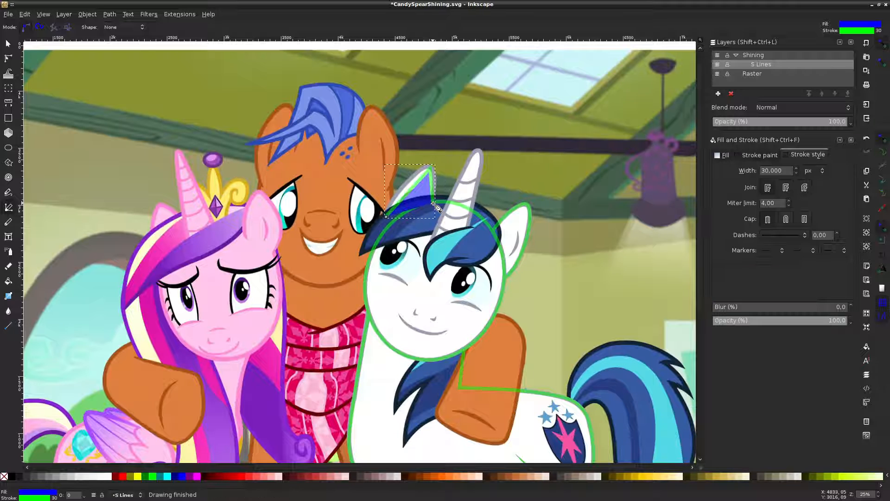
{"action": "left_click", "coordinate": [3, 476]}
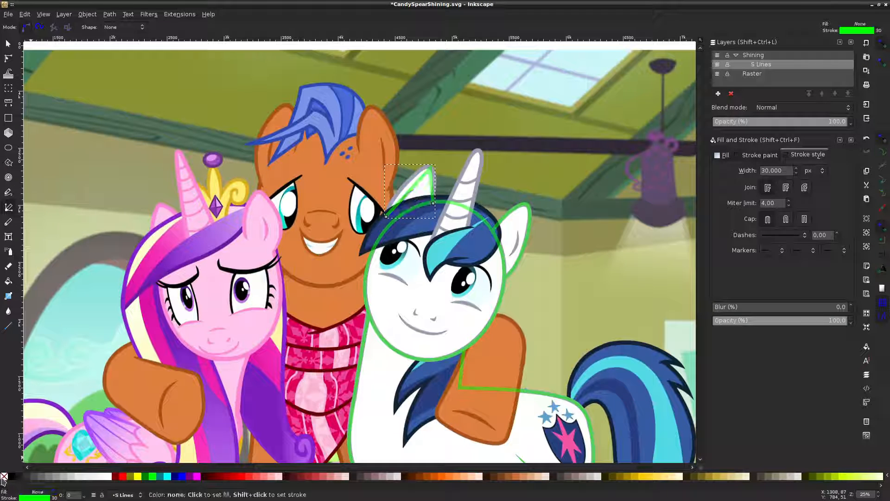
Make the new ear's tip node smooth and bend both edges to follow the drawn ear
{"action": "left_click", "coordinate": [14, 59]}
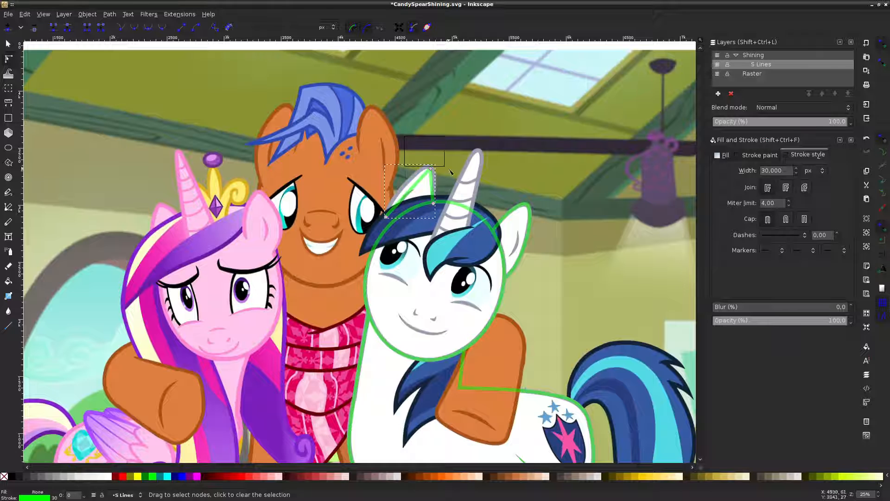
{"action": "left_click", "coordinate": [430, 168]}
{"action": "left_click", "coordinate": [137, 28]}
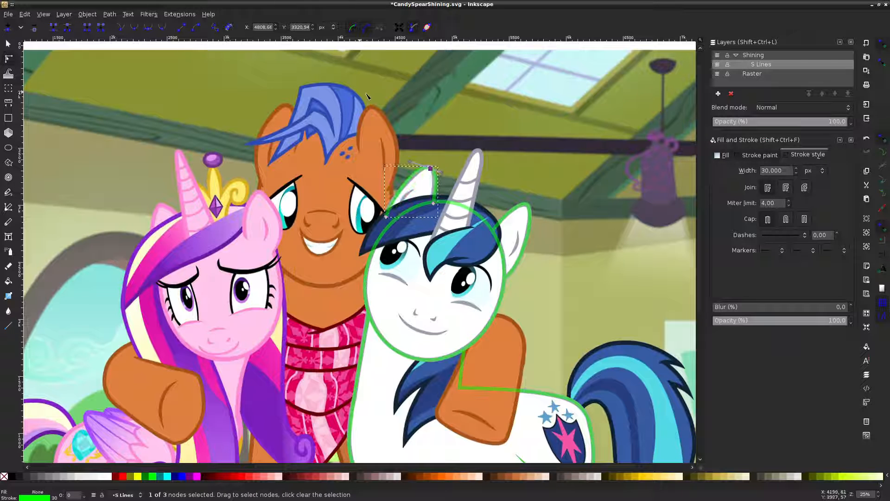
{"action": "scroll", "coordinate": [443, 187], "scroll_direction": "up", "scroll_amount": 2}
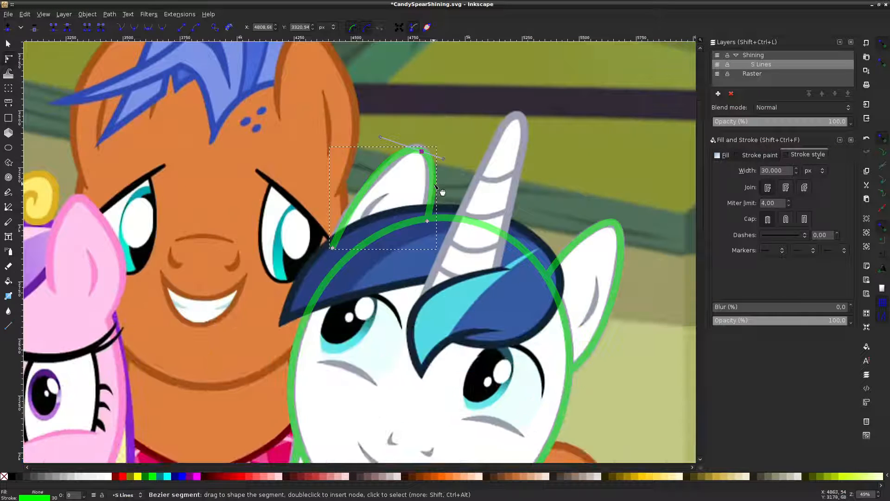
{"action": "left_click_drag", "start_coordinate": [440, 189], "coordinate": [432, 188]}
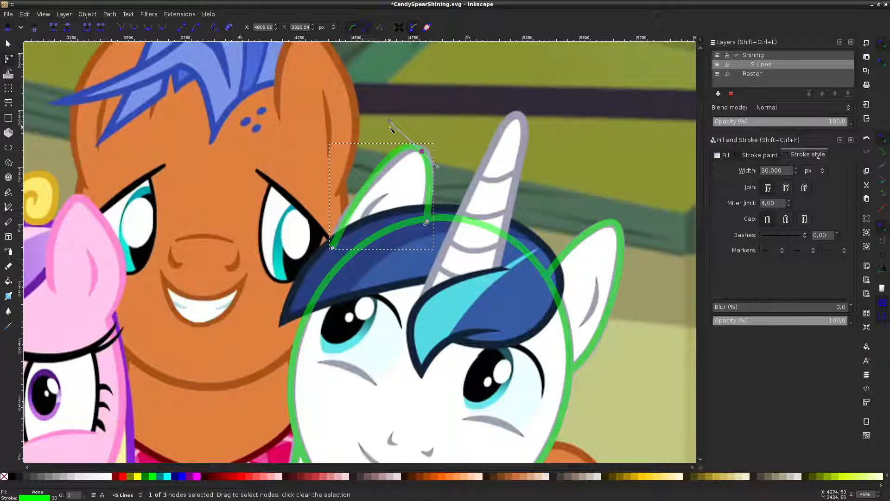
{"action": "left_click_drag", "start_coordinate": [389, 122], "coordinate": [388, 142]}
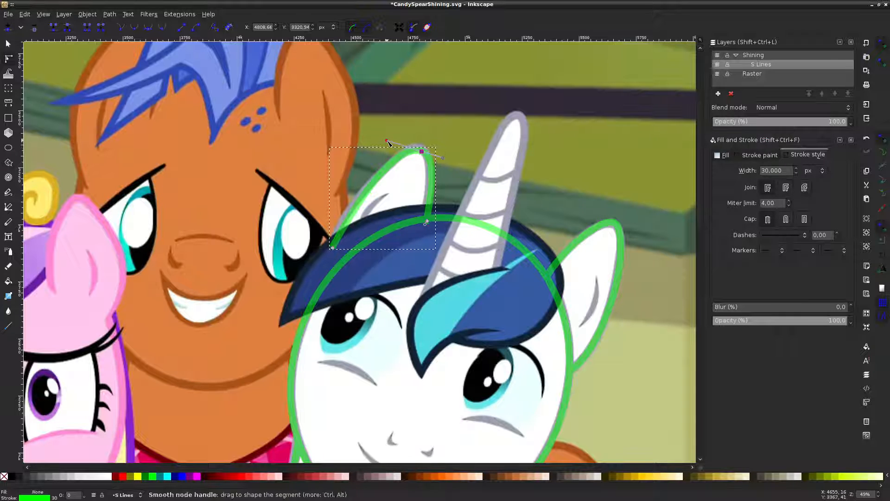
Reposition the ear's tip and outer base nodes, retract the inner base node's handle and move that node about 16 px left
{"action": "left_click_drag", "start_coordinate": [335, 249], "coordinate": [326, 252]}
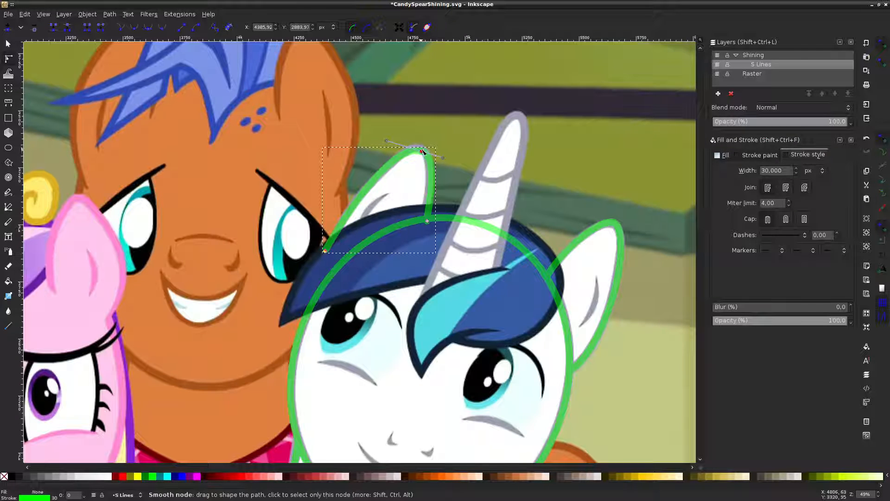
{"action": "left_click_drag", "start_coordinate": [423, 152], "coordinate": [386, 147]}
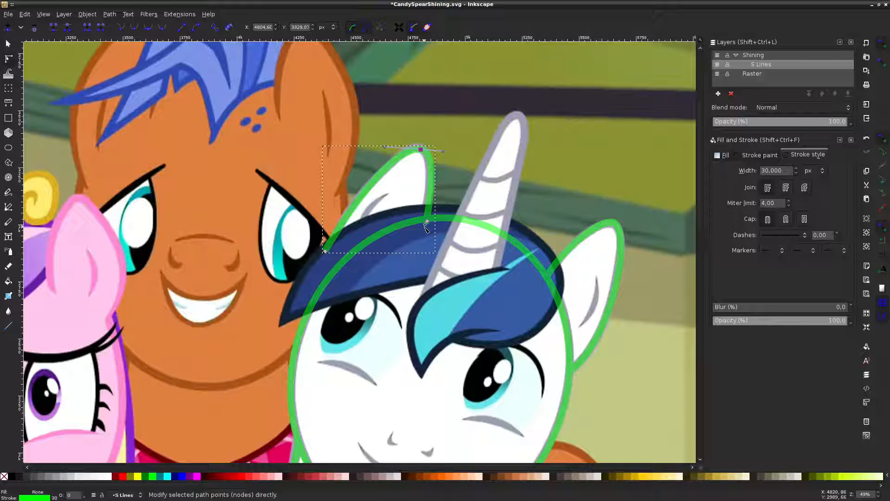
{"action": "left_click_drag", "start_coordinate": [426, 229], "coordinate": [426, 221]}
{"action": "left_click", "coordinate": [454, 184]}
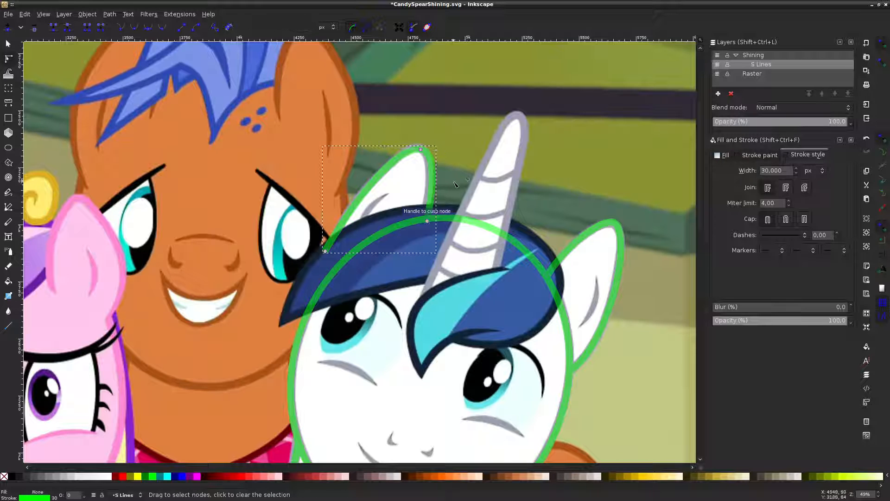
{"action": "left_click_drag", "start_coordinate": [427, 223], "coordinate": [423, 221]}
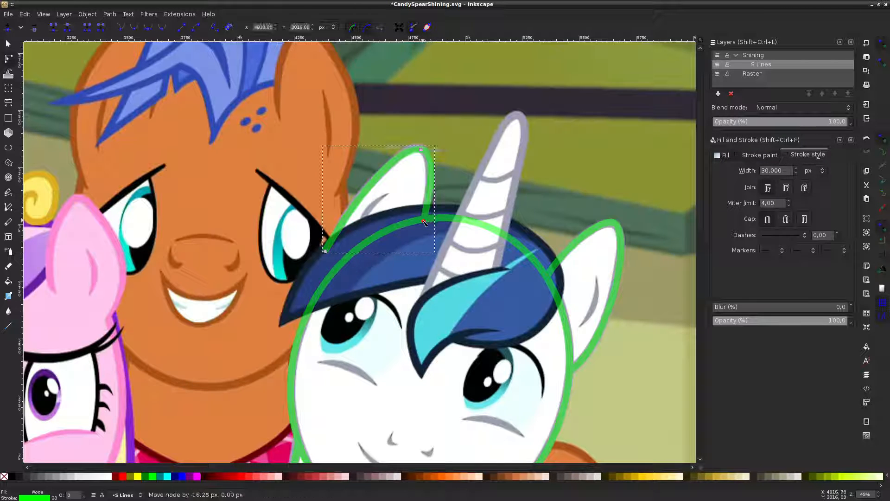
Tighten the curve of the ear's inner edge between the tip and the head outline to fit the drawing
{"action": "left_click", "coordinate": [420, 149], "text": "shift"}
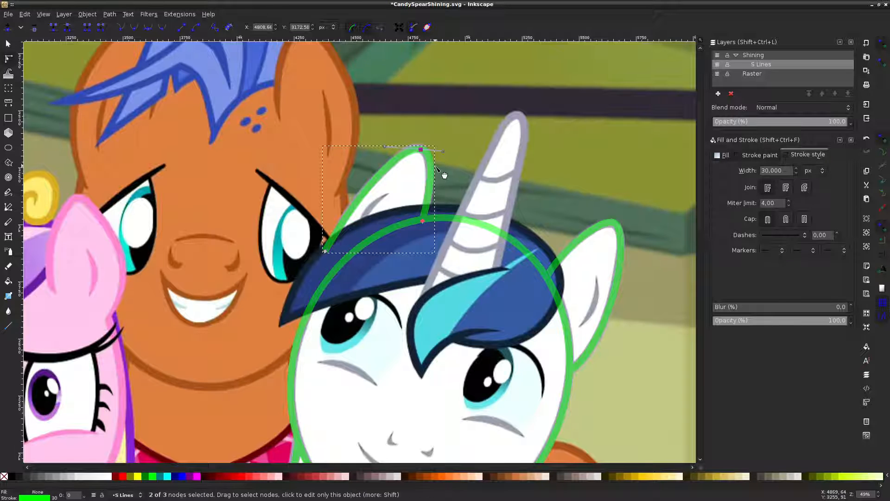
{"action": "left_click", "coordinate": [445, 138]}
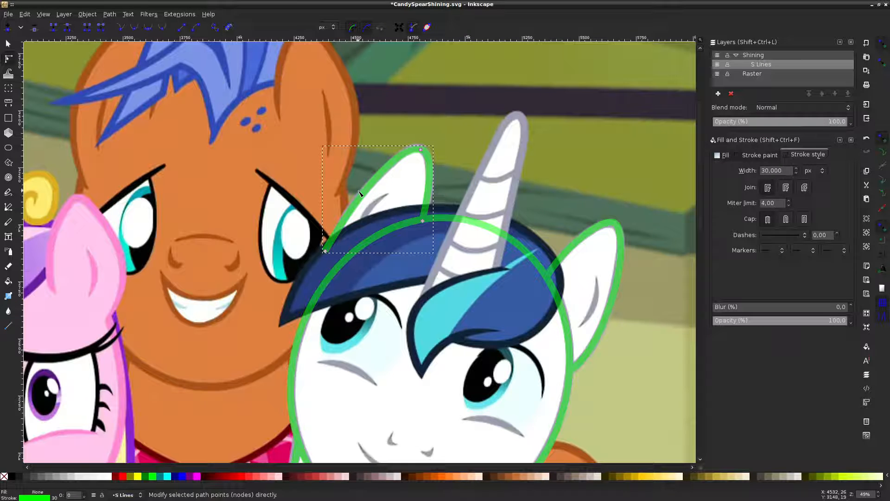
{"action": "left_click", "coordinate": [481, 131]}
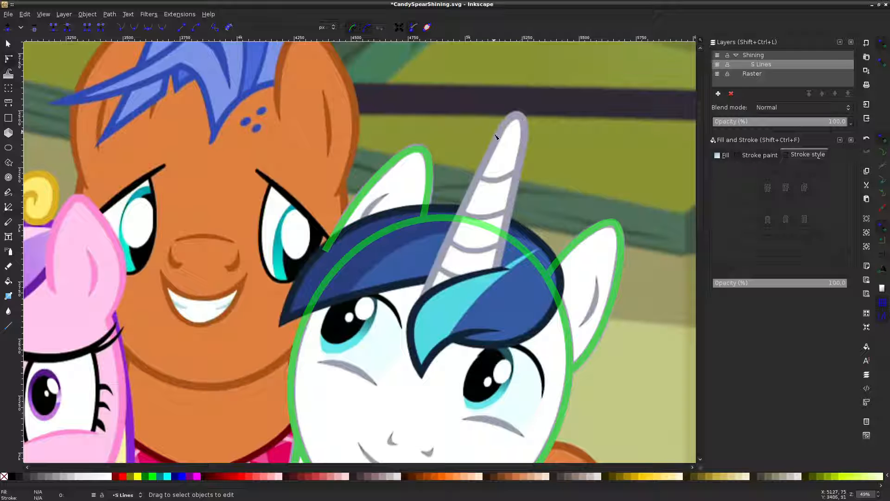
{"action": "left_click", "coordinate": [330, 251]}
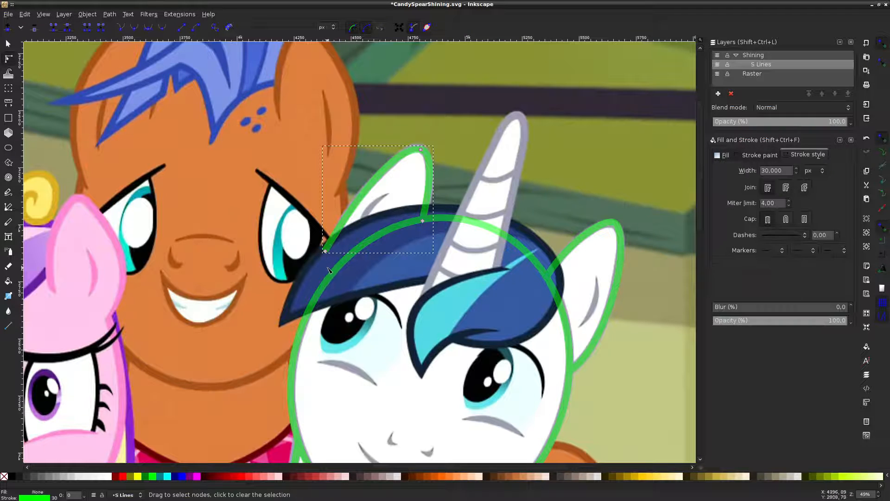
{"action": "left_click", "coordinate": [328, 268]}
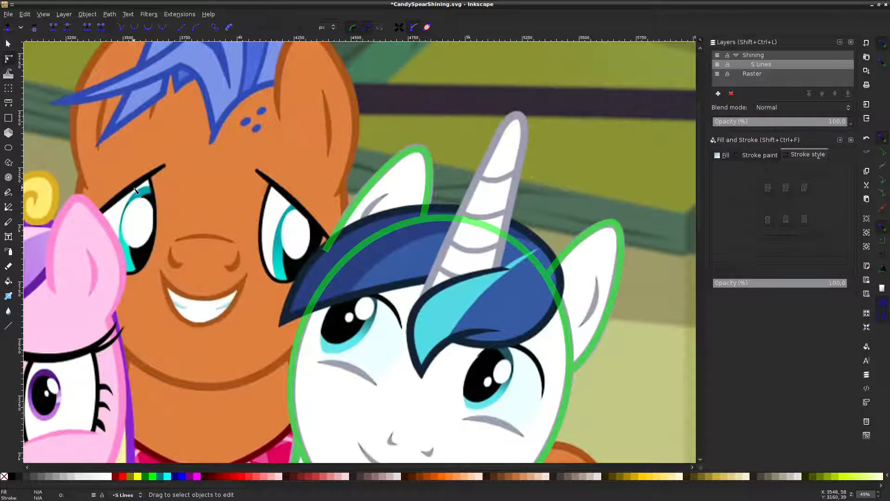
Draw a three-node open path along the white pony's horn, from one base to the tip to the other base
{"action": "left_click", "coordinate": [9, 207]}
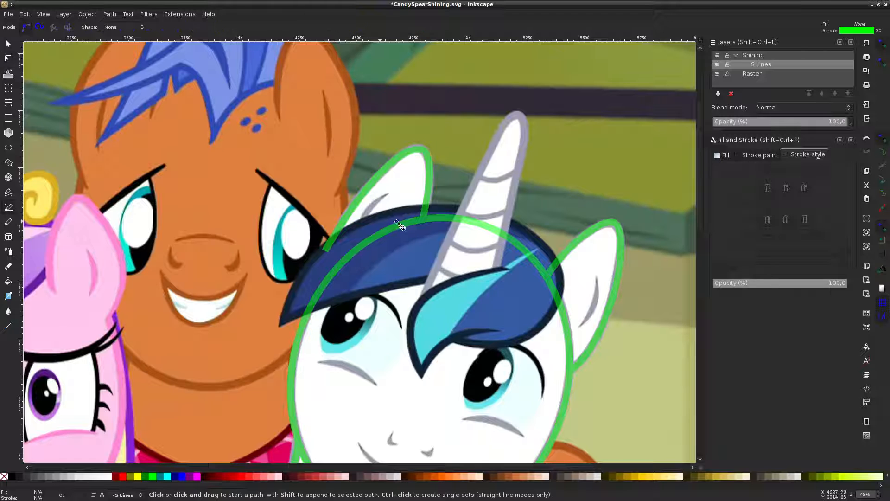
{"action": "left_click", "coordinate": [423, 299]}
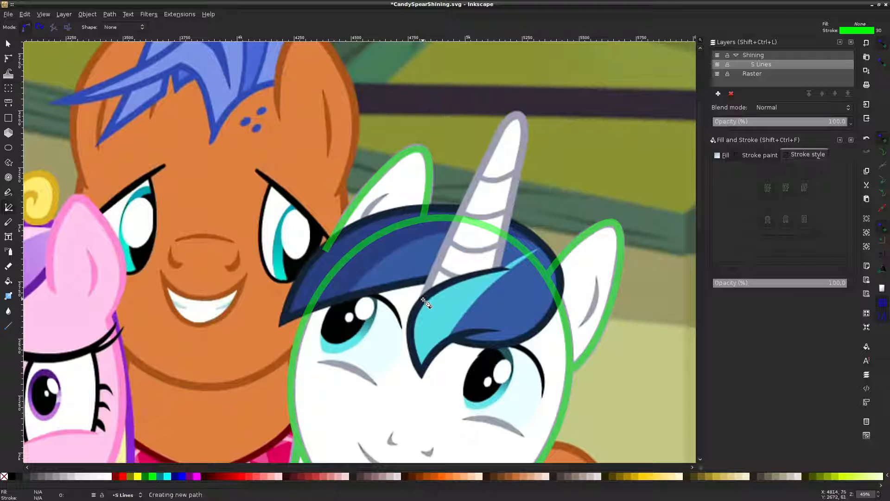
{"action": "left_click", "coordinate": [517, 116]}
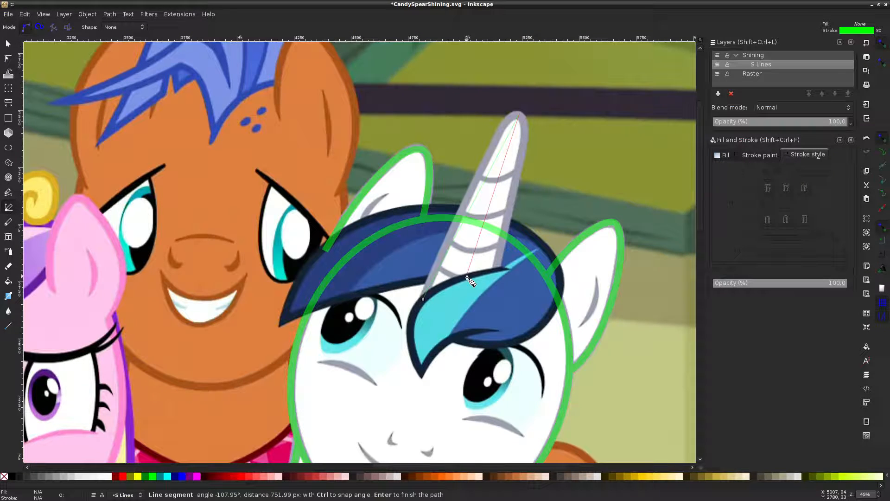
{"action": "double_click", "coordinate": [496, 272]}
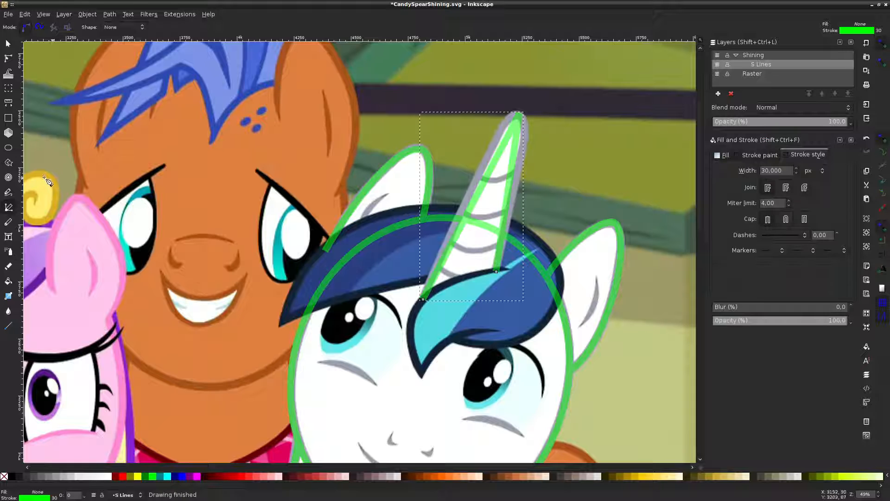
Bend the horn path's edges around its tip, then nearly level the tip node's handles and shorten one to follow the drawn horn
{"action": "key", "text": "n"}
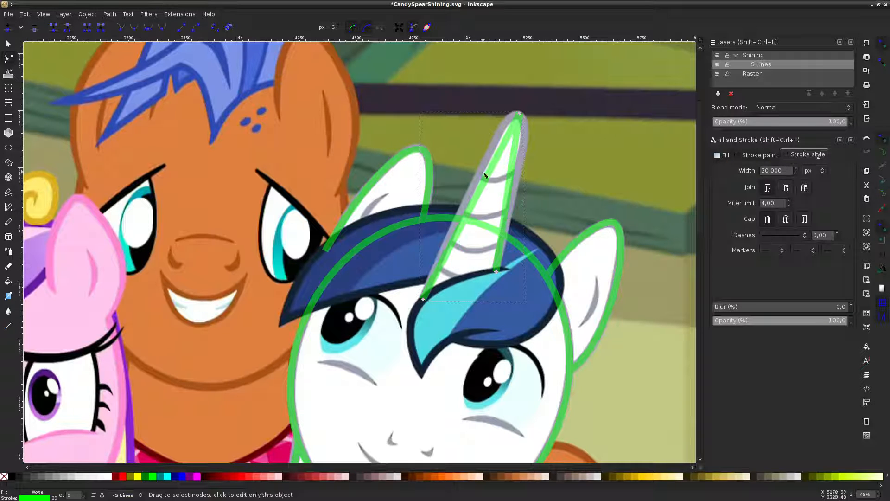
{"action": "left_click_drag", "start_coordinate": [500, 149], "coordinate": [525, 140]}
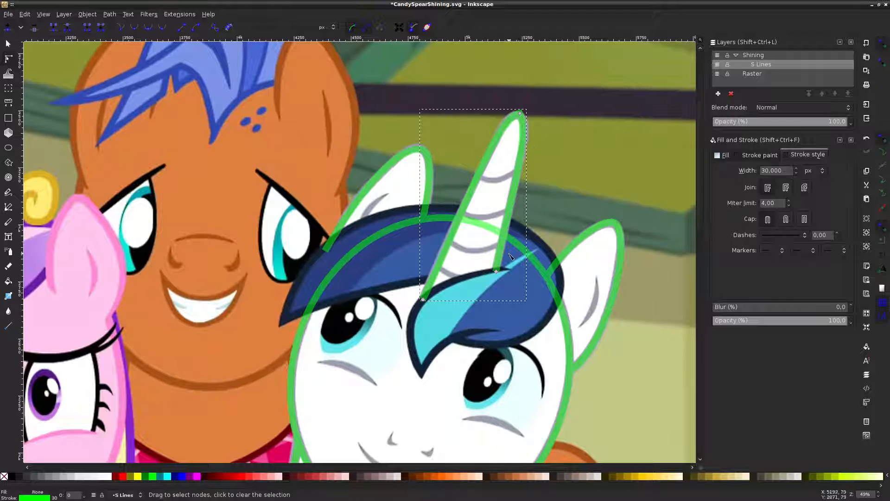
{"action": "left_click", "coordinate": [519, 113]}
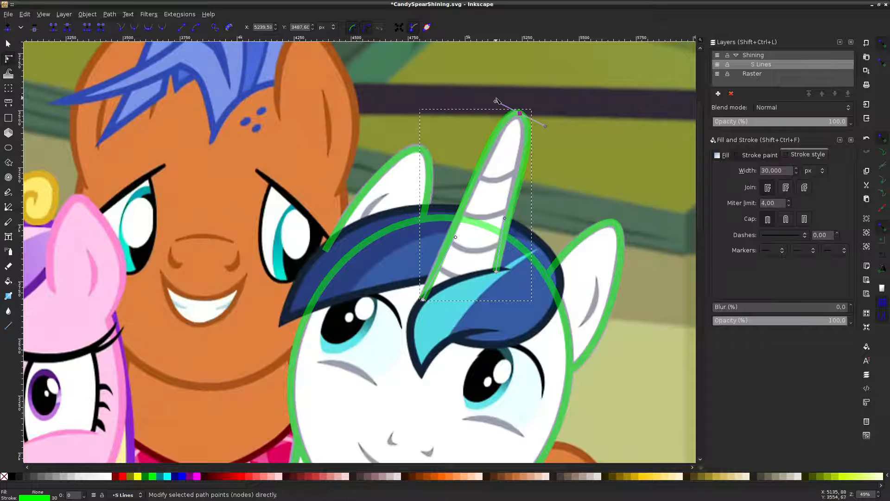
{"action": "left_click_drag", "start_coordinate": [495, 104], "coordinate": [496, 113]}
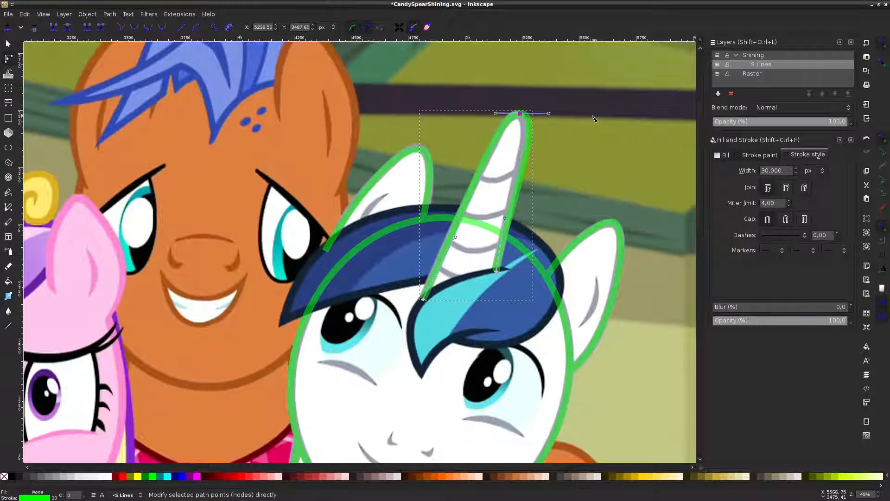
{"action": "left_click_drag", "start_coordinate": [549, 115], "coordinate": [539, 115]}
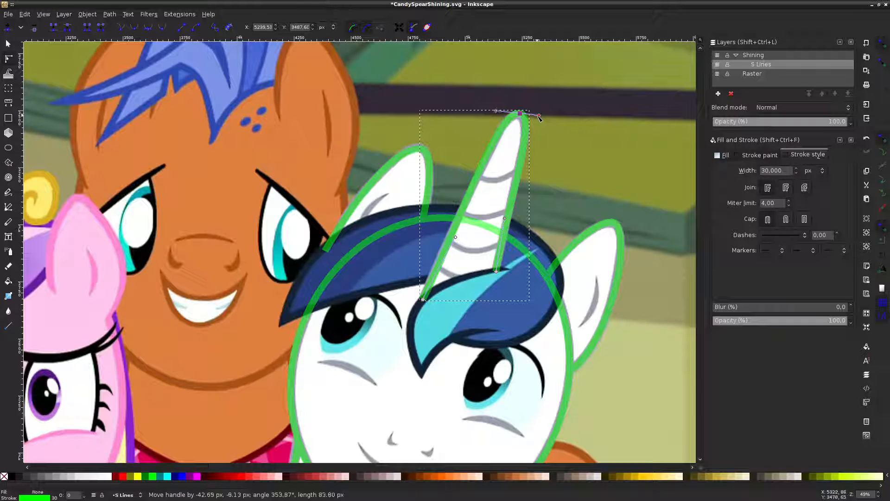
{"action": "left_click", "coordinate": [556, 110]}
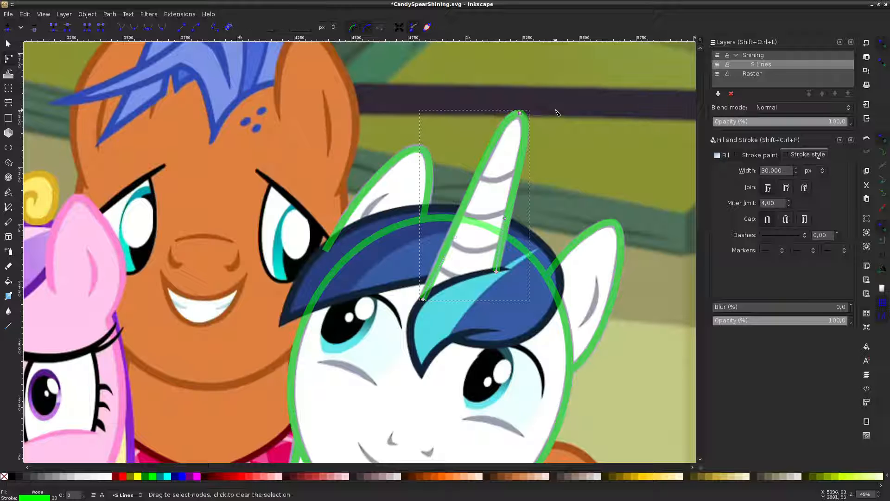
Hide the Raster layer to examine the bare head, ear and horn outlines, and show it again
{"action": "left_click", "coordinate": [718, 74]}
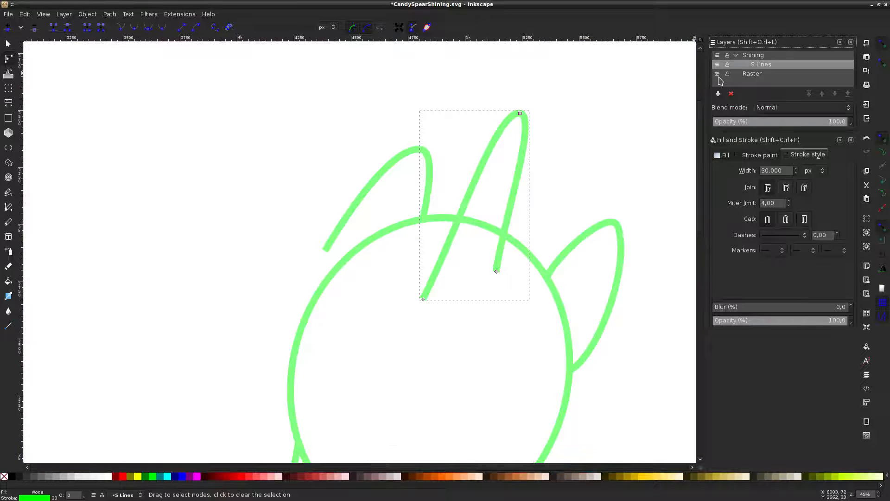
{"action": "left_click", "coordinate": [592, 97]}
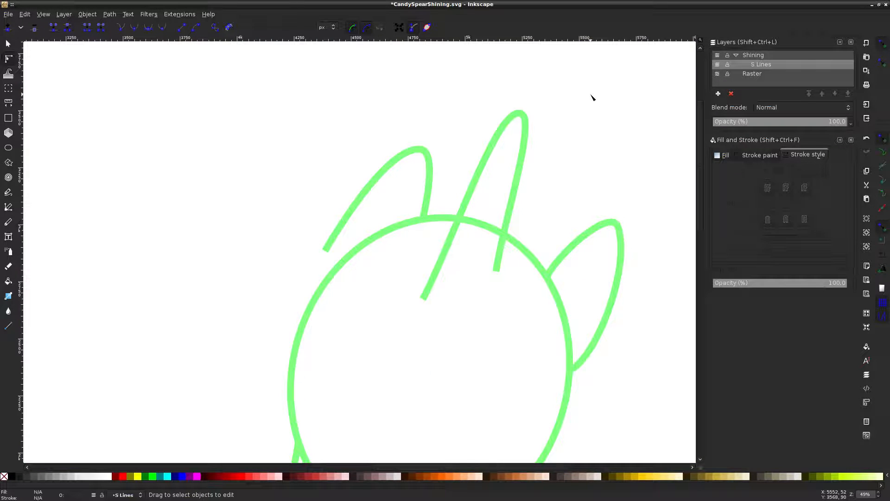
{"action": "left_click", "coordinate": [718, 75]}
Move the horn's tip node slightly down and adjust the curve of the long edge facing the traced ear to match the drawing
{"action": "left_click", "coordinate": [524, 121]}
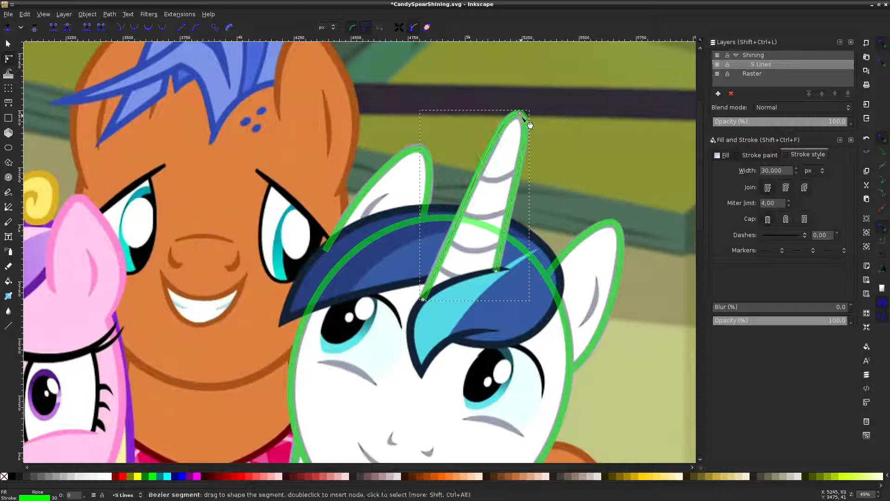
{"action": "left_click", "coordinate": [521, 115]}
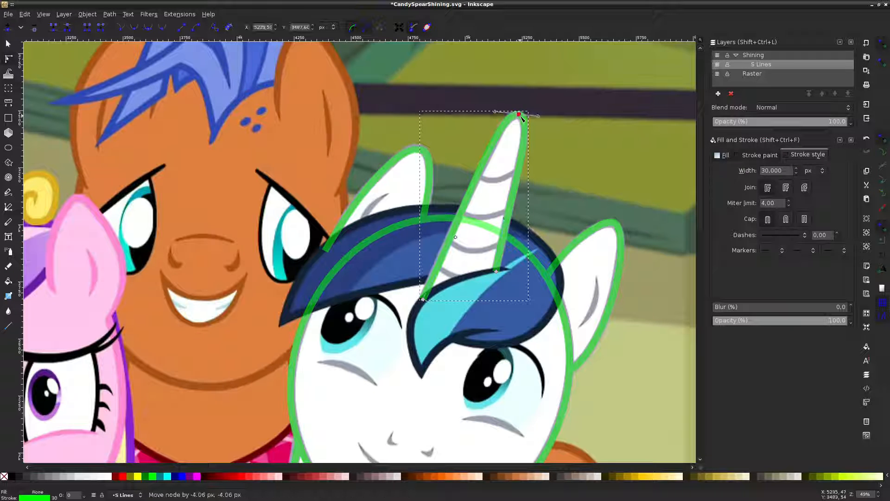
{"action": "left_click_drag", "start_coordinate": [487, 160], "coordinate": [487, 171]}
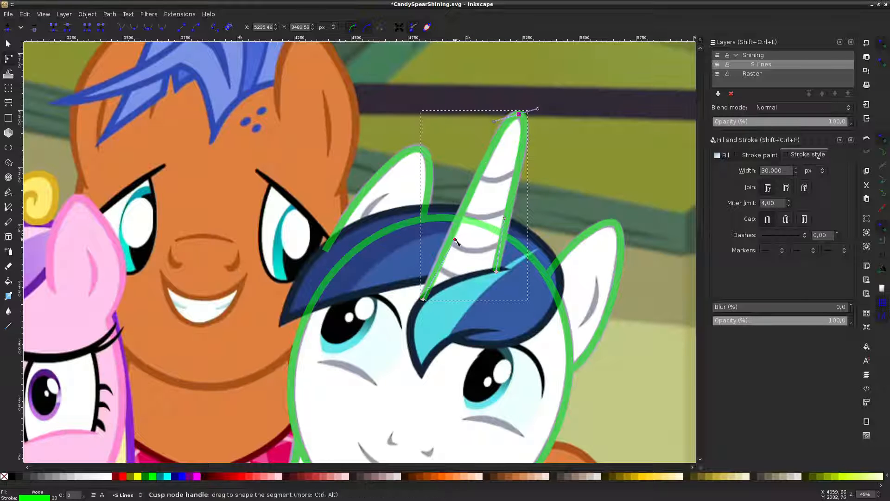
{"action": "left_click_drag", "start_coordinate": [454, 239], "coordinate": [449, 241]}
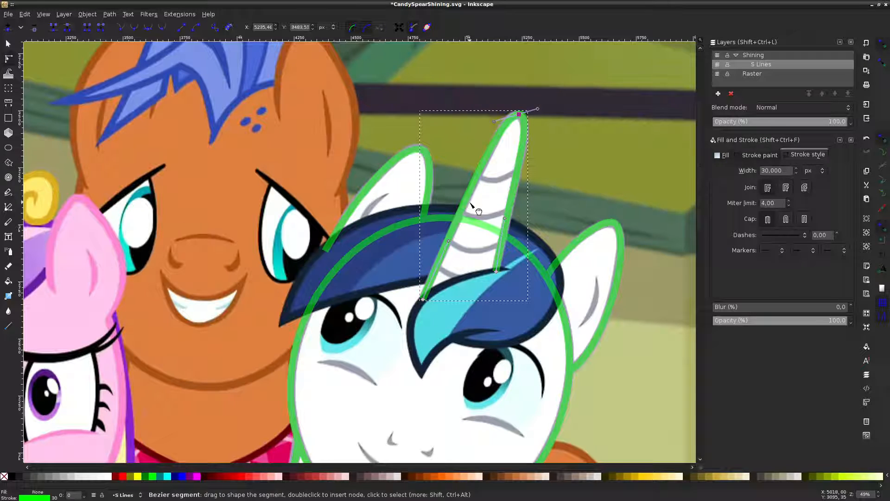
{"action": "left_click", "coordinate": [541, 171]}
{"action": "left_click", "coordinate": [541, 171]}
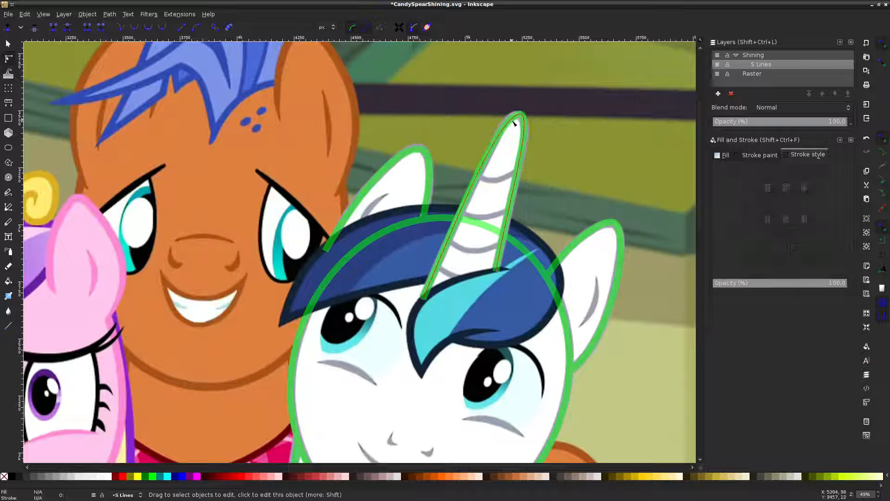
Insert a node on each side of the horn's tip and delete the original tip node
{"action": "left_click", "coordinate": [505, 135]}
{"action": "left_click", "coordinate": [503, 127]}
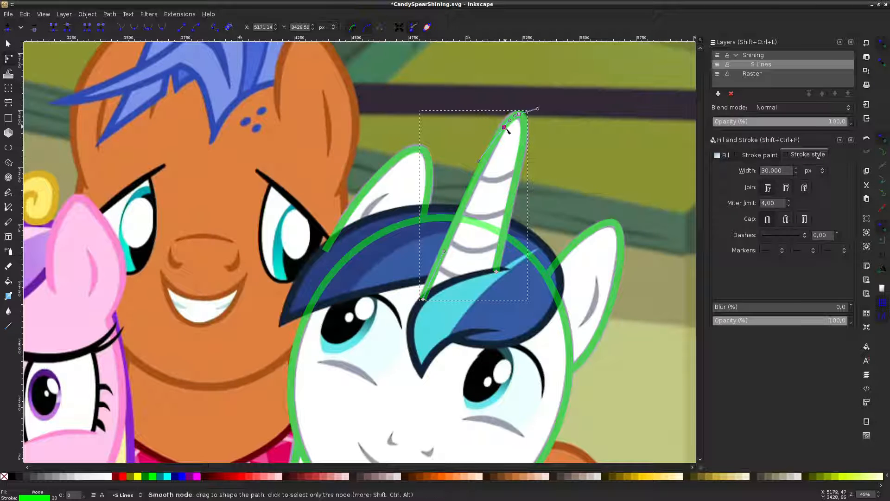
{"action": "double_click", "coordinate": [530, 136]}
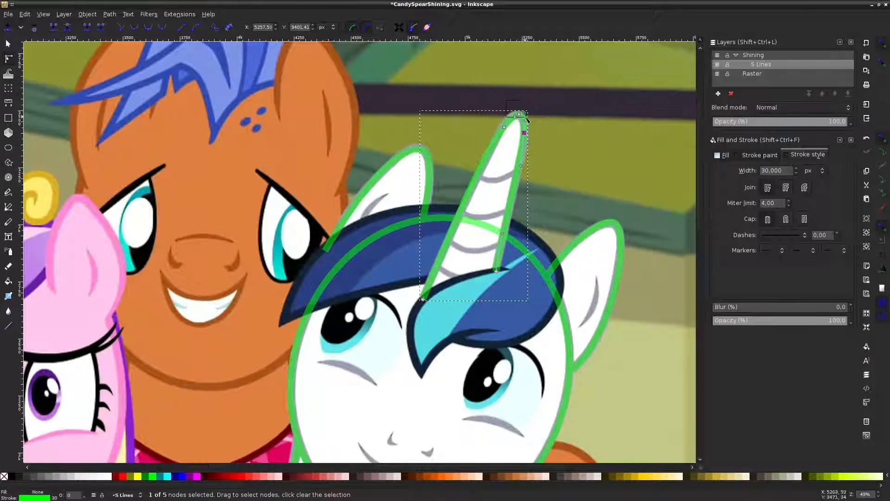
{"action": "left_click_drag", "start_coordinate": [525, 116], "coordinate": [530, 124]}
{"action": "key", "text": "Delete"}
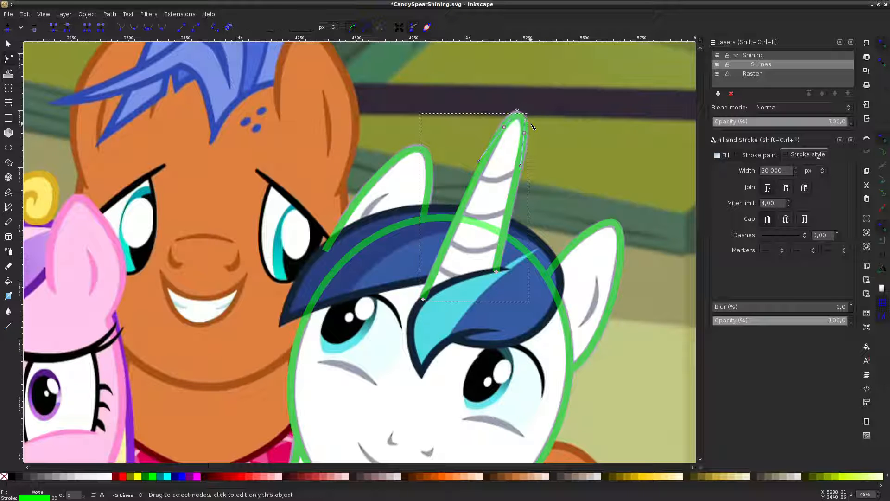
{"action": "left_click_drag", "start_coordinate": [587, 145], "coordinate": [474, 108]}
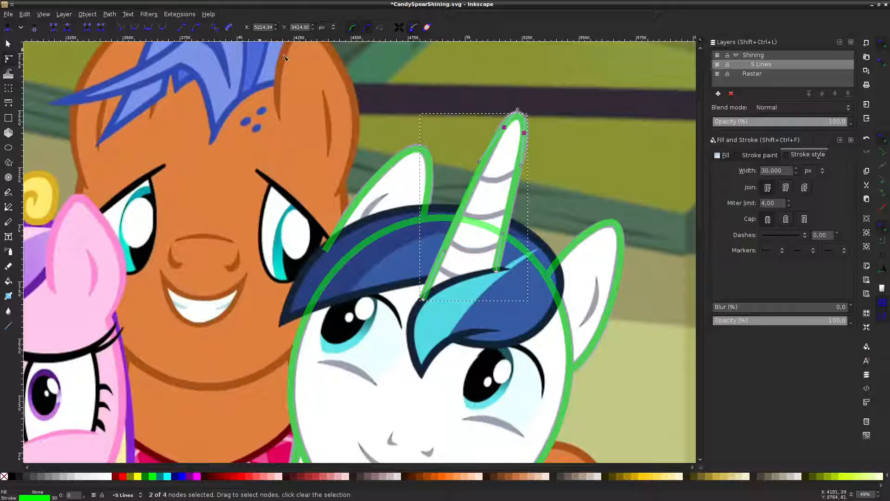
{"action": "left_click", "coordinate": [402, 57]}
{"action": "left_click", "coordinate": [557, 90]}
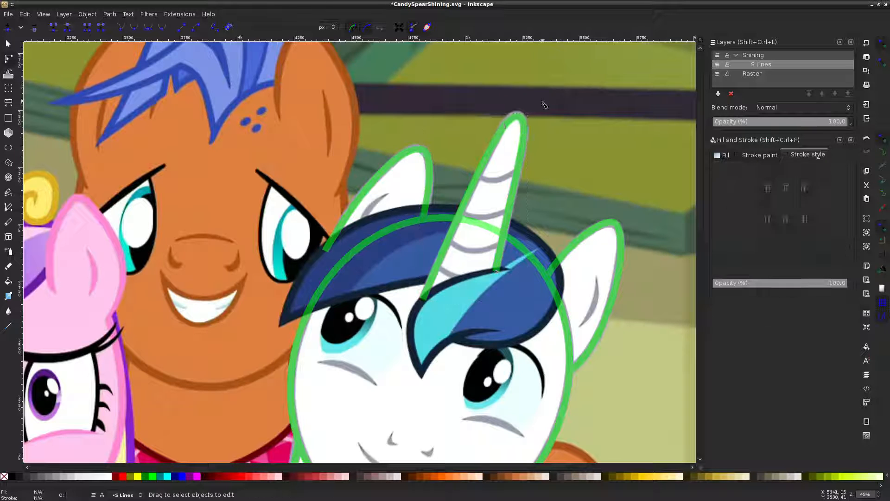
Try a lower opacity for the S Lines layer, and undo the change
{"action": "left_click", "coordinate": [516, 120]}
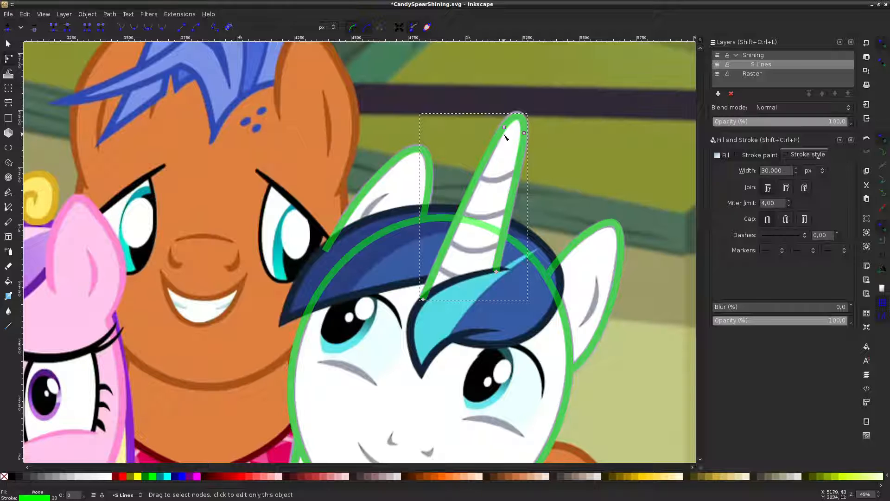
{"action": "left_click", "coordinate": [576, 152]}
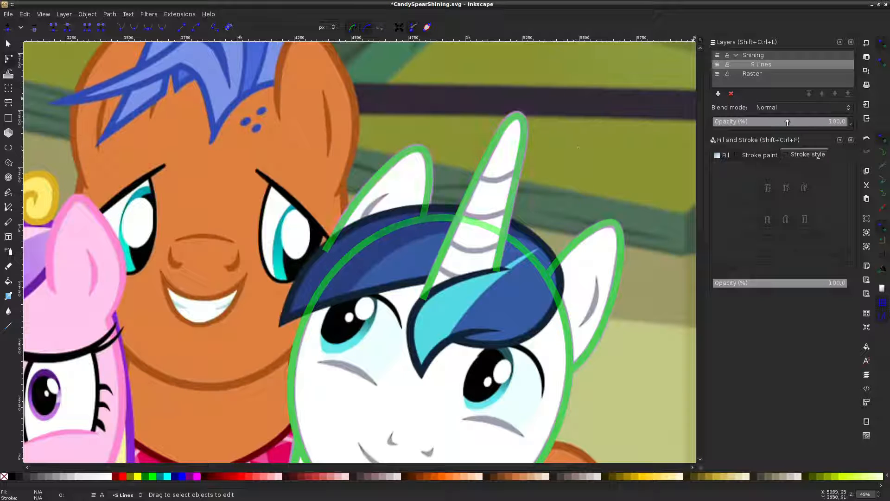
{"action": "left_click_drag", "start_coordinate": [810, 122], "coordinate": [651, 132]}
{"action": "key", "text": "ctrl+z"}
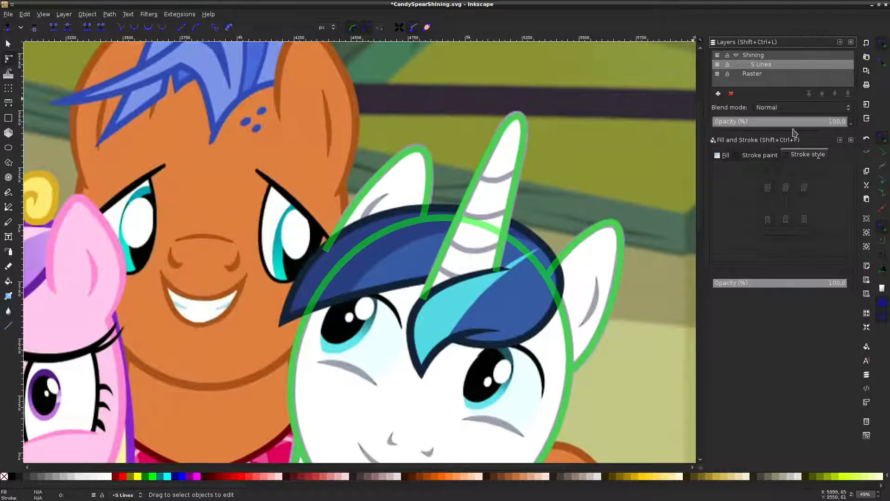
{"action": "key", "text": "ctrl+shift+z"}
{"action": "key", "text": "ctrl+z"}
{"action": "key", "text": "ctrl+z"}
{"action": "key", "text": "ctrl+shift+z"}
Save the document
{"action": "key", "text": "ctrl+s"}
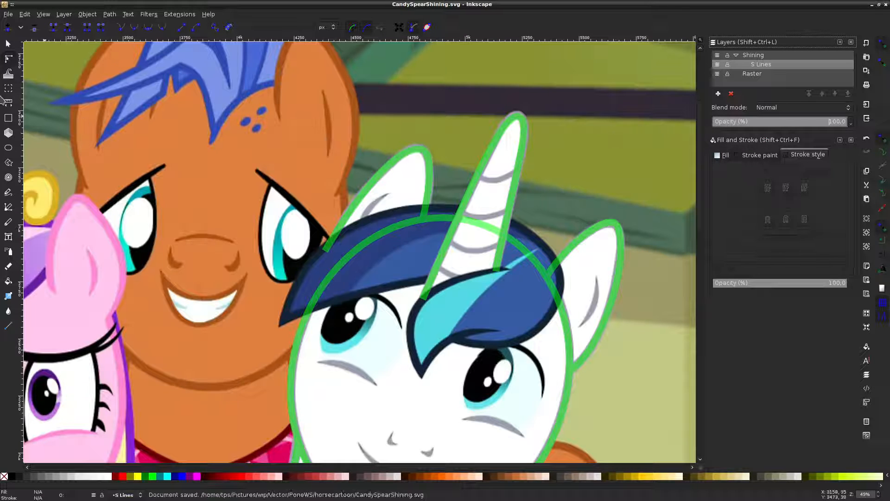
Try to trace the crease inside the ear nearest the orange pony as a single curved open stroke, and delete it
{"action": "left_click", "coordinate": [9, 206]}
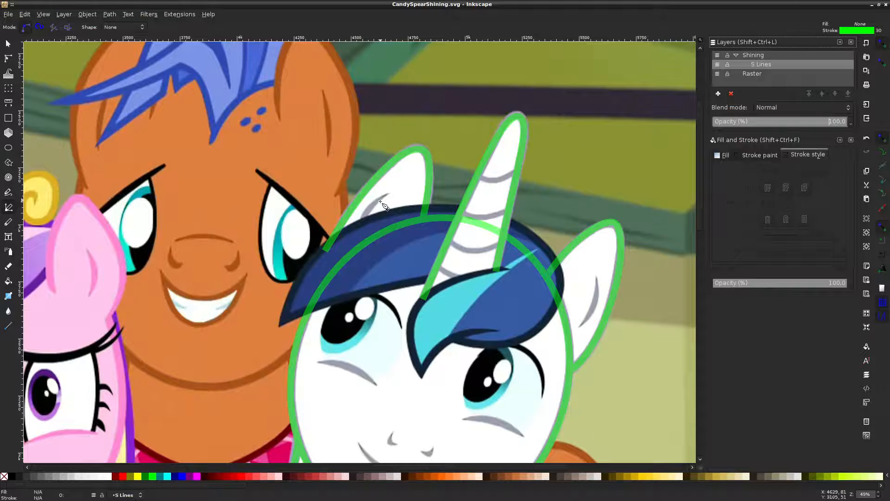
{"action": "scroll", "coordinate": [380, 202], "scroll_direction": "up", "scroll_amount": 3, "text": "ctrl"}
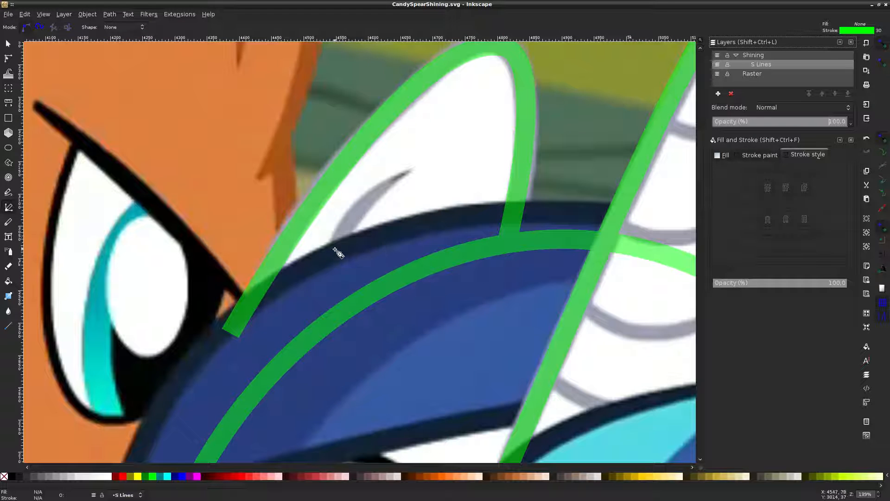
{"action": "left_click", "coordinate": [334, 249]}
{"action": "double_click", "coordinate": [411, 171]}
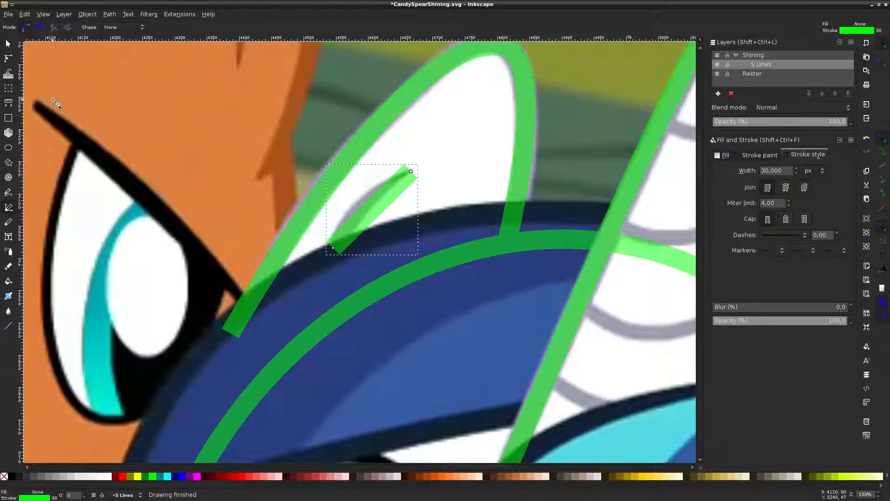
{"action": "left_click", "coordinate": [8, 58]}
{"action": "left_click_drag", "start_coordinate": [352, 200], "coordinate": [360, 208]}
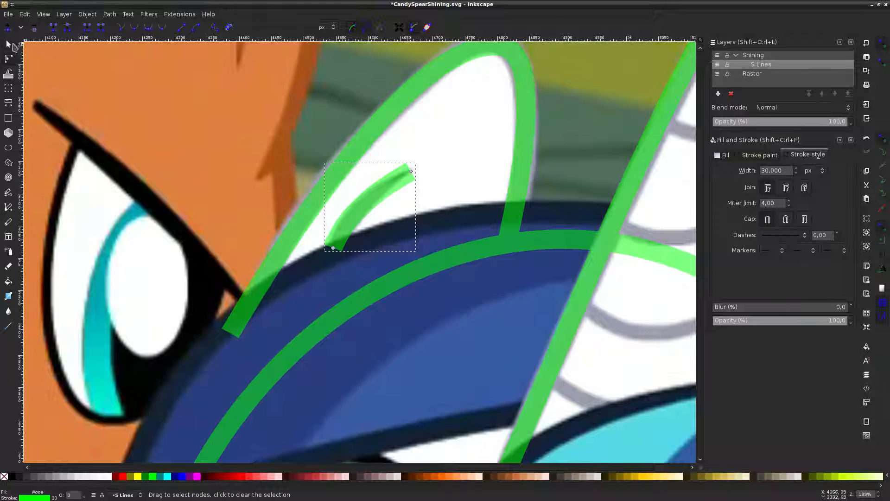
{"action": "left_click", "coordinate": [9, 44]}
{"action": "key", "text": "Delete"}
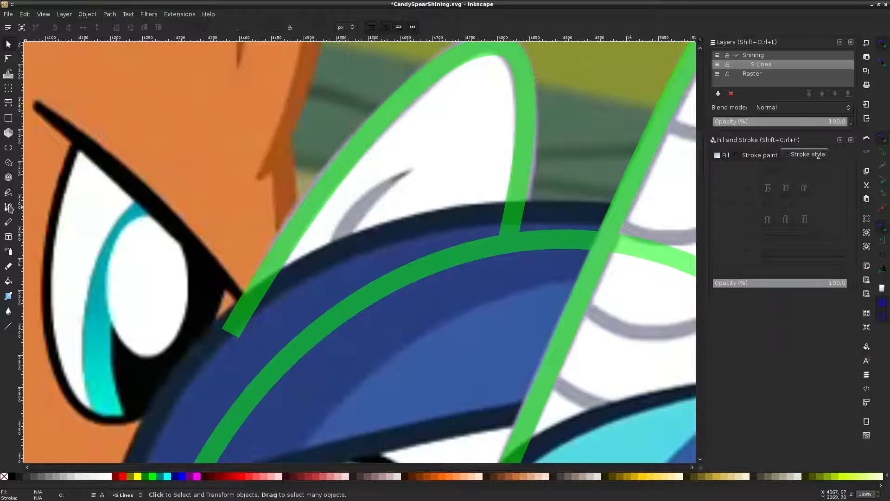
Draw a closed three-node path around the crease in the ear nearest the orange pony, with a 1 px stroke
{"action": "left_click", "coordinate": [8, 207]}
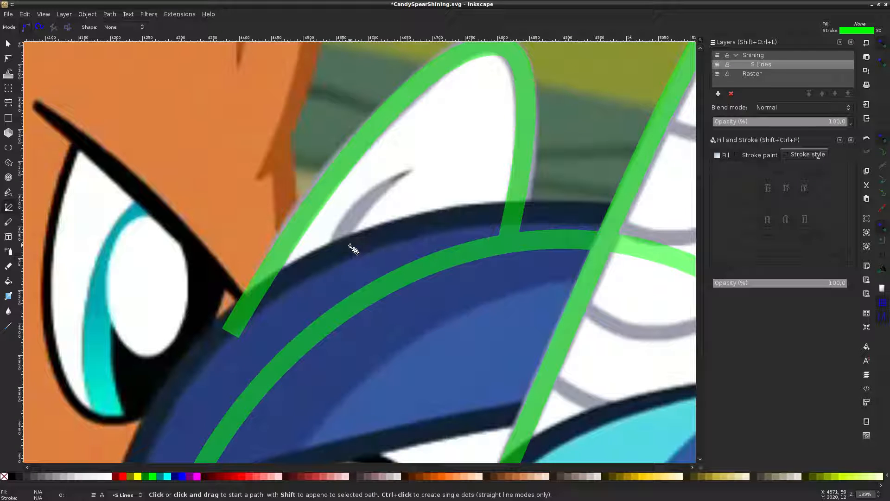
{"action": "left_click", "coordinate": [349, 246]}
{"action": "left_click", "coordinate": [411, 170]}
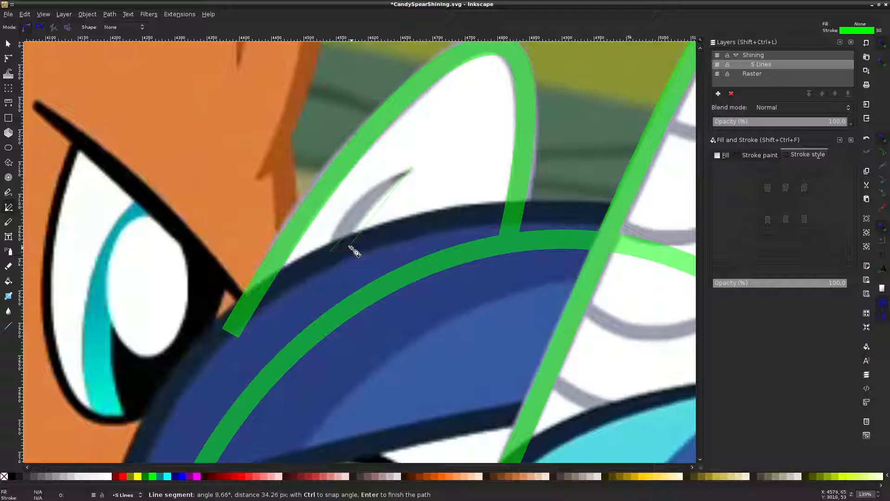
{"action": "left_click", "coordinate": [351, 247]}
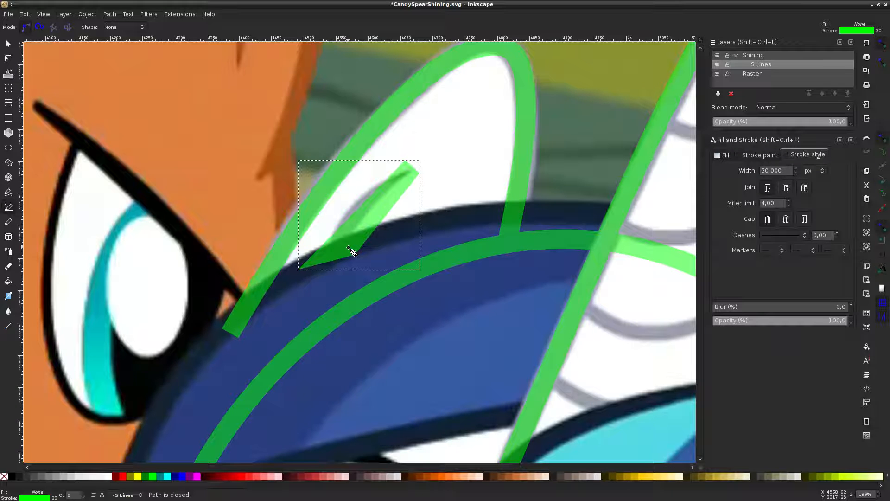
{"action": "triple_click", "coordinate": [774, 170]}
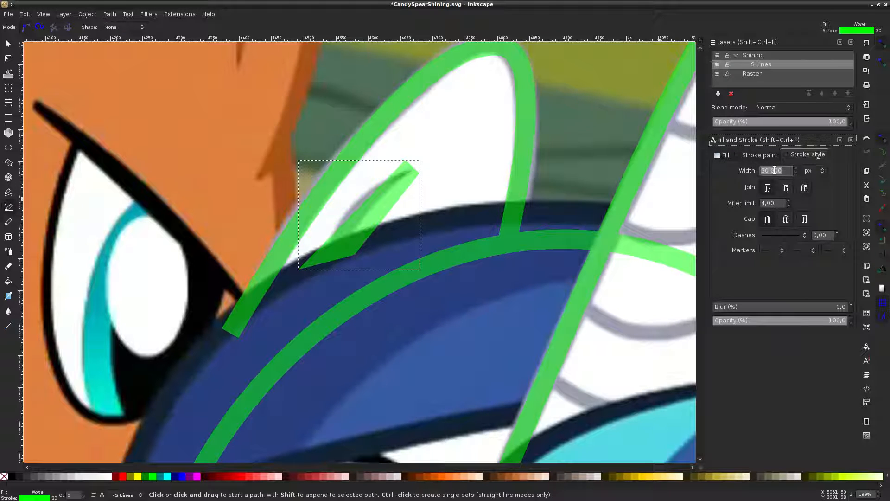
{"action": "type", "text": "1"}
{"action": "key", "text": "Return"}
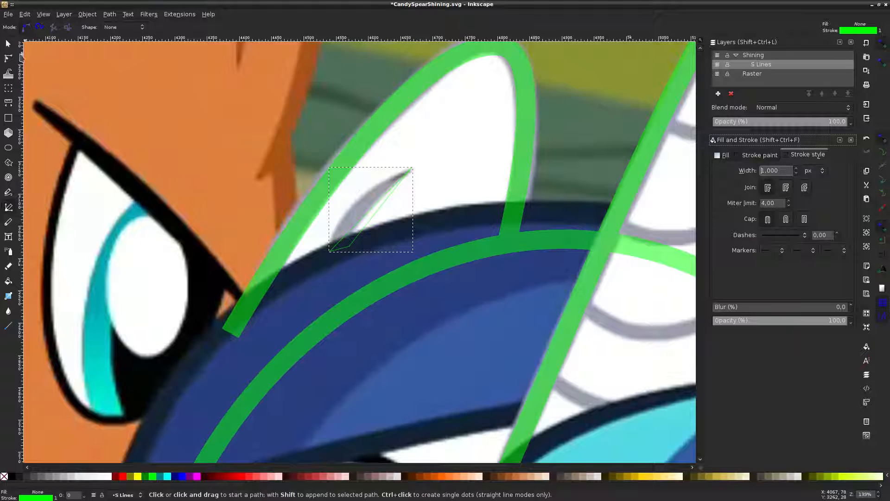
Bend the path's long sides and adjust its nodes and handles to match the crease in the ear nearest the orange pony
{"action": "left_click", "coordinate": [8, 58]}
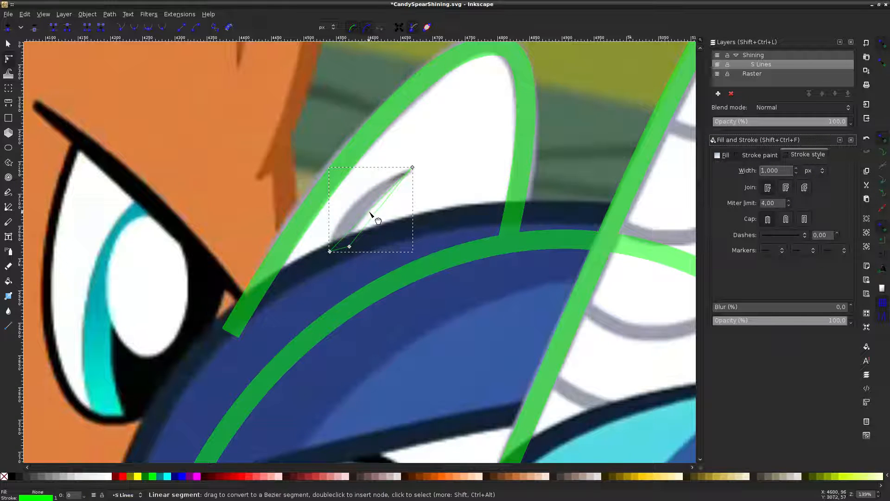
{"action": "left_click_drag", "start_coordinate": [368, 210], "coordinate": [345, 248]}
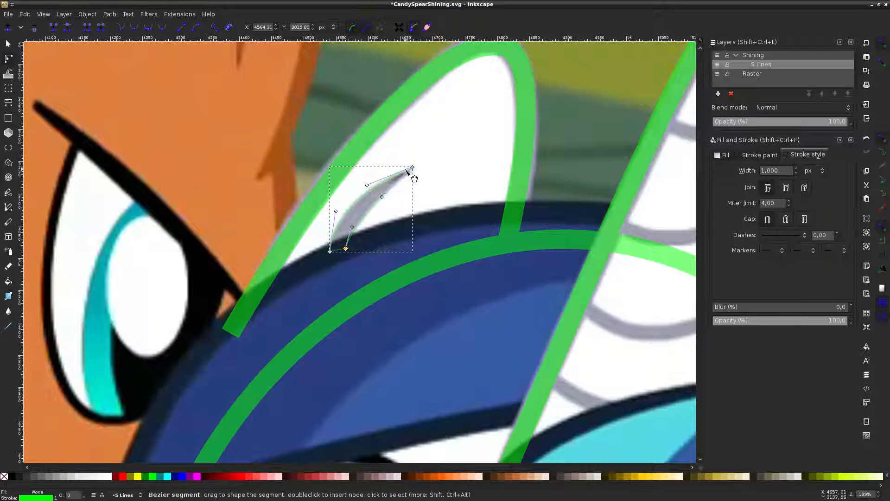
{"action": "left_click_drag", "start_coordinate": [412, 168], "coordinate": [412, 170]}
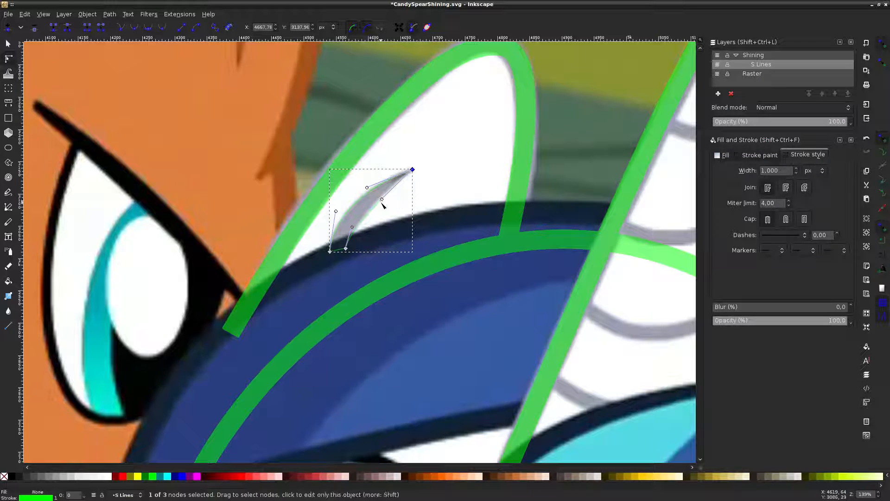
{"action": "left_click_drag", "start_coordinate": [382, 198], "coordinate": [383, 194]}
{"action": "left_click", "coordinate": [449, 166]}
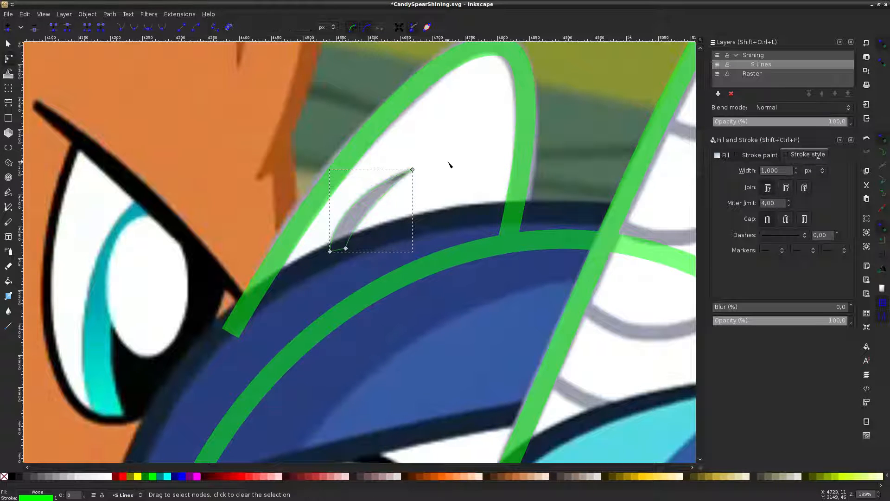
Give the crease shape a lime fill and no stroke, and check it with the Raster layer briefly hidden
{"action": "left_click", "coordinate": [381, 204]}
{"action": "left_click", "coordinate": [153, 478]}
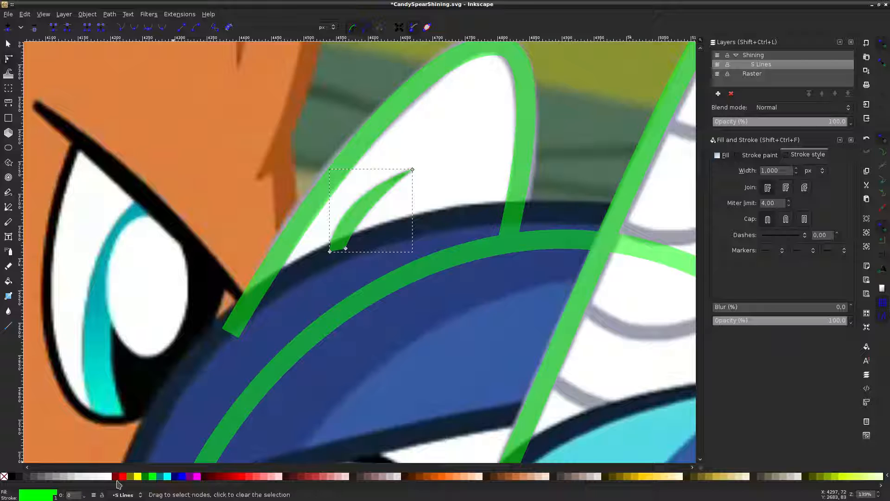
{"action": "left_click", "coordinate": [4, 477], "text": "shift"}
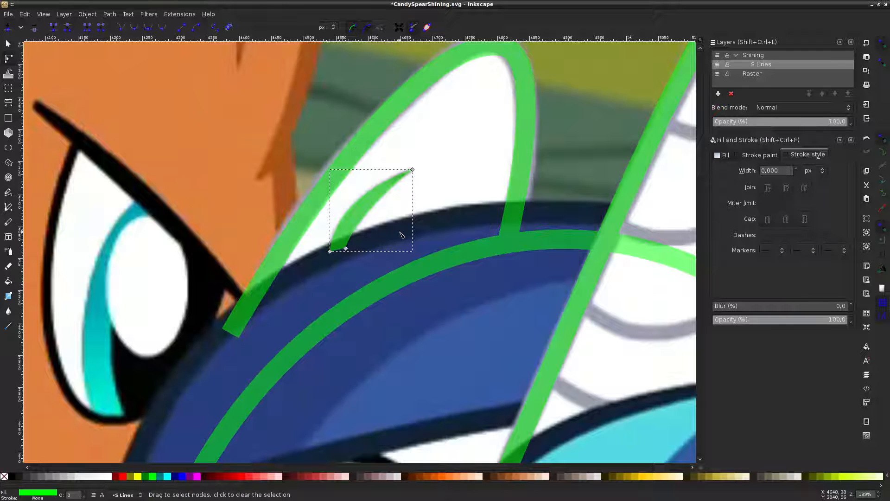
{"action": "left_click", "coordinate": [562, 120]}
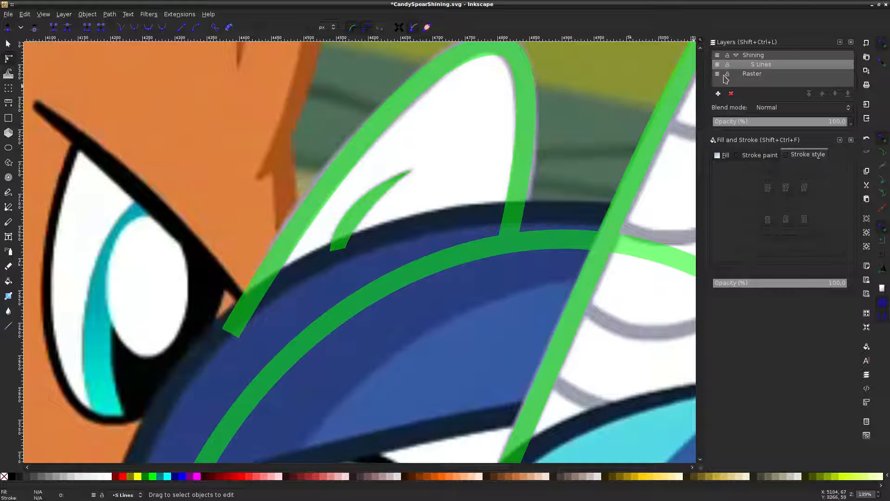
{"action": "left_click", "coordinate": [716, 77]}
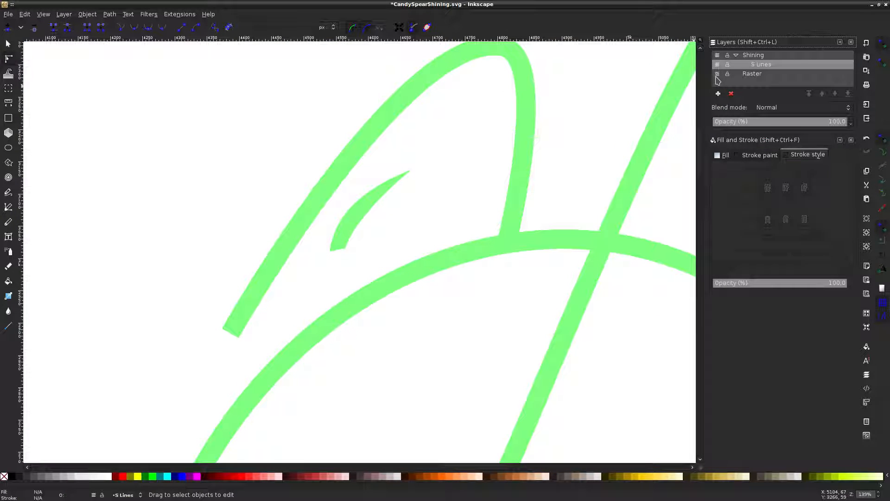
{"action": "left_click", "coordinate": [717, 76]}
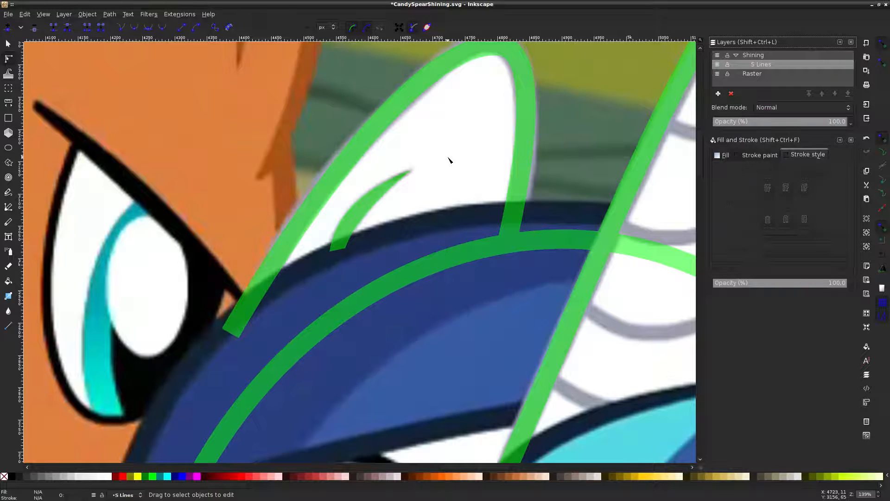
Draw a closed two-node path from the lower tip to the upper tip of the crease in the white pony's other ear
{"action": "scroll", "coordinate": [448, 160], "scroll_direction": "down", "scroll_amount": 3, "text": "ctrl"}
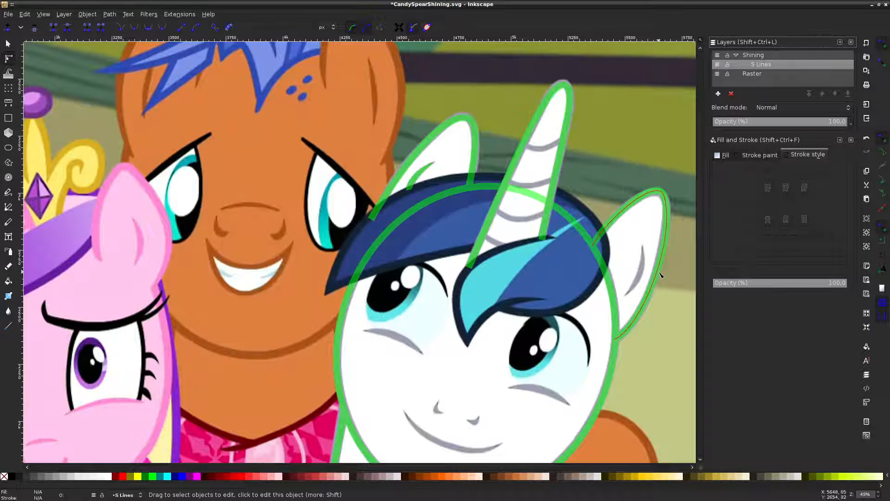
{"action": "key", "text": "b"}
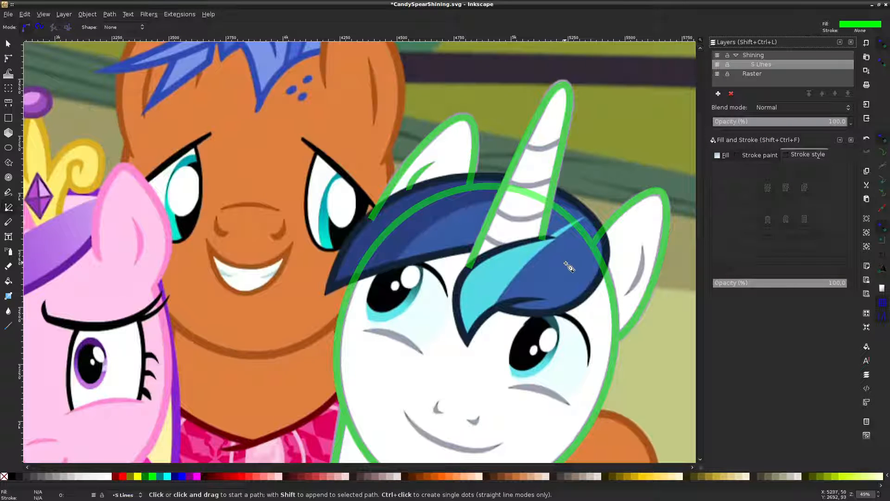
{"action": "scroll", "coordinate": [567, 266], "scroll_direction": "right", "scroll_amount": 6}
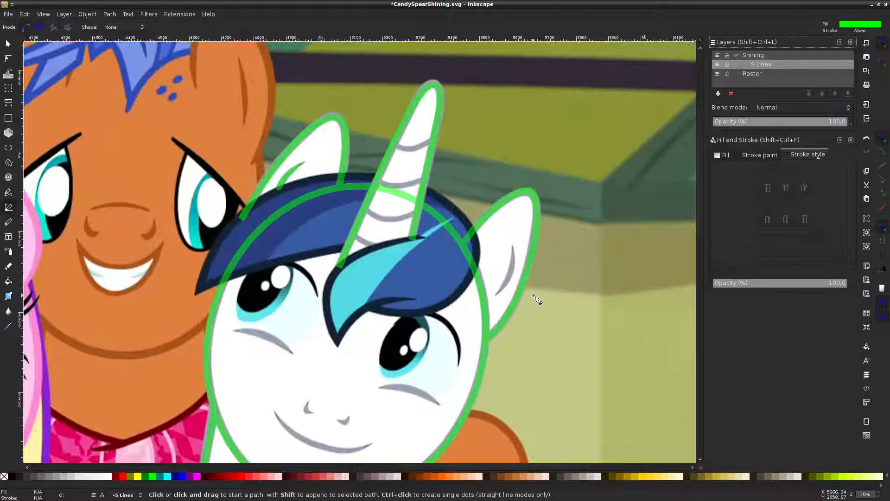
{"action": "scroll", "coordinate": [537, 298], "scroll_direction": "up", "scroll_amount": 1}
{"action": "scroll", "coordinate": [541, 301], "scroll_direction": "up", "scroll_amount": 5}
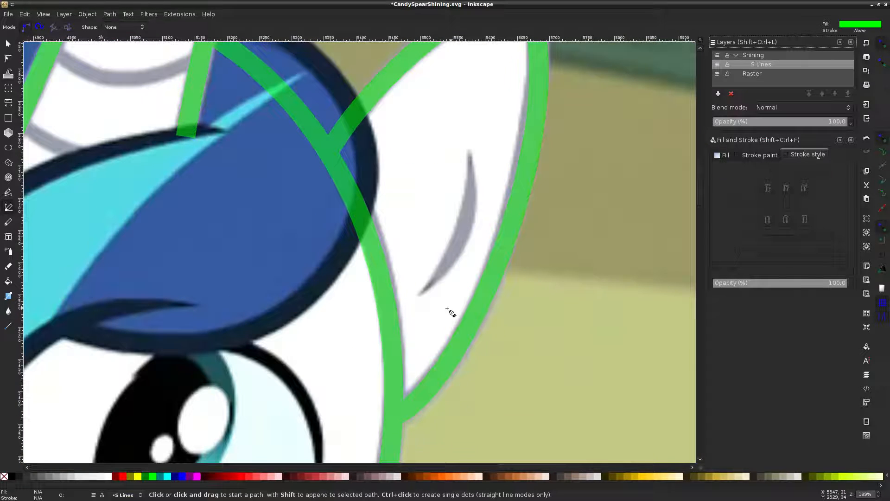
{"action": "left_click", "coordinate": [417, 294]}
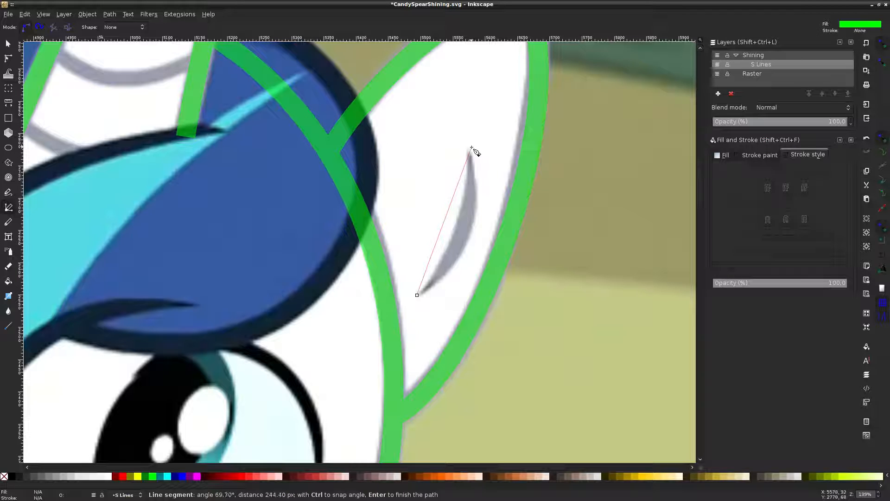
{"action": "left_click", "coordinate": [469, 149]}
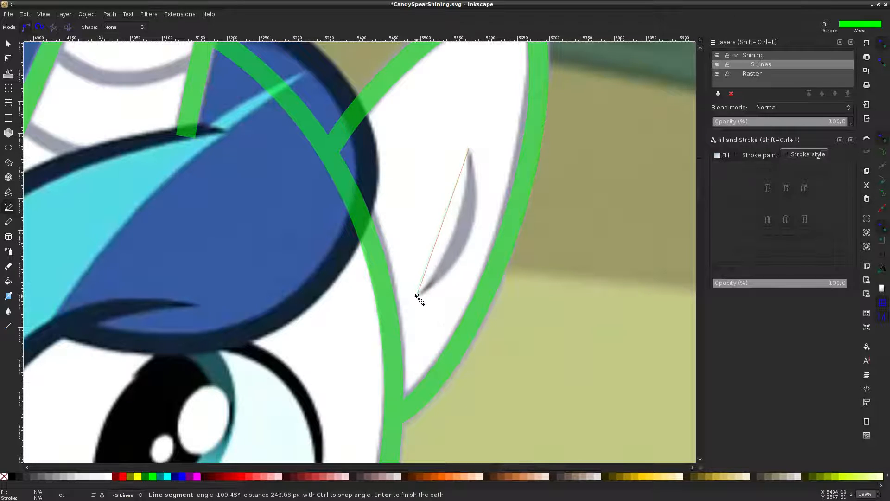
{"action": "left_click", "coordinate": [417, 295]}
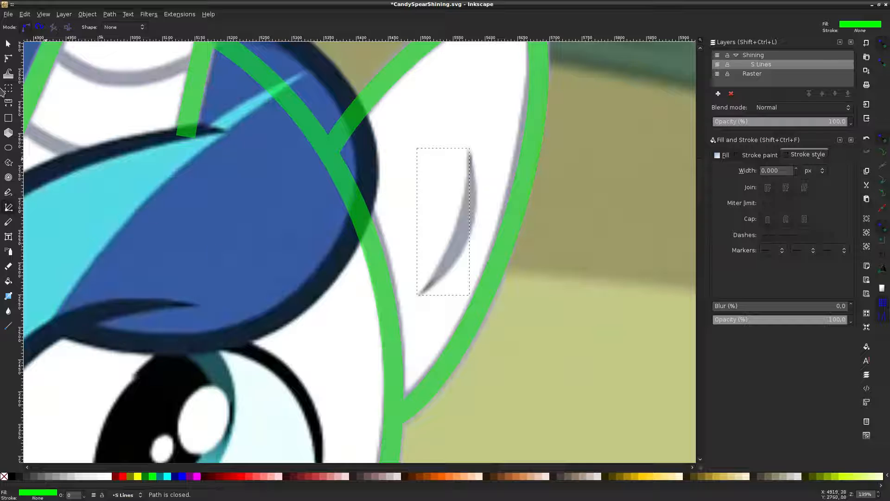
Curve both sides of the two-node path to match the edges of the crease in the ear
{"action": "left_click", "coordinate": [8, 58]}
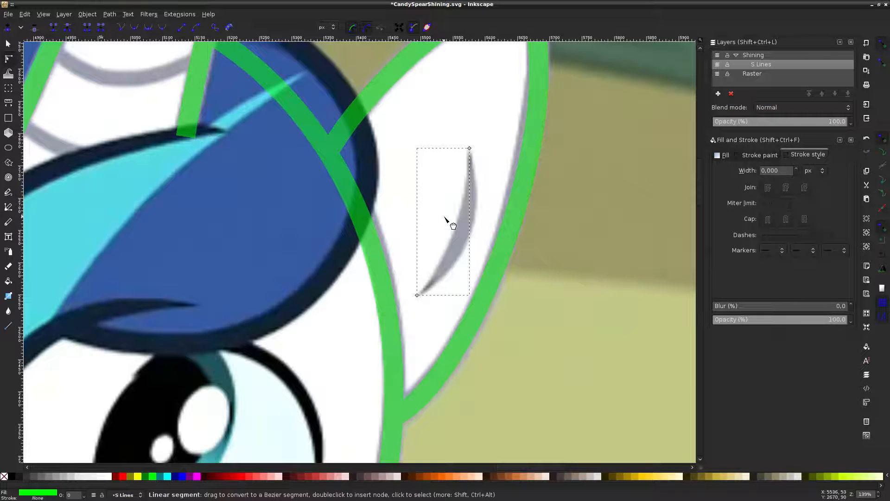
{"action": "left_click_drag", "start_coordinate": [448, 222], "coordinate": [472, 246]}
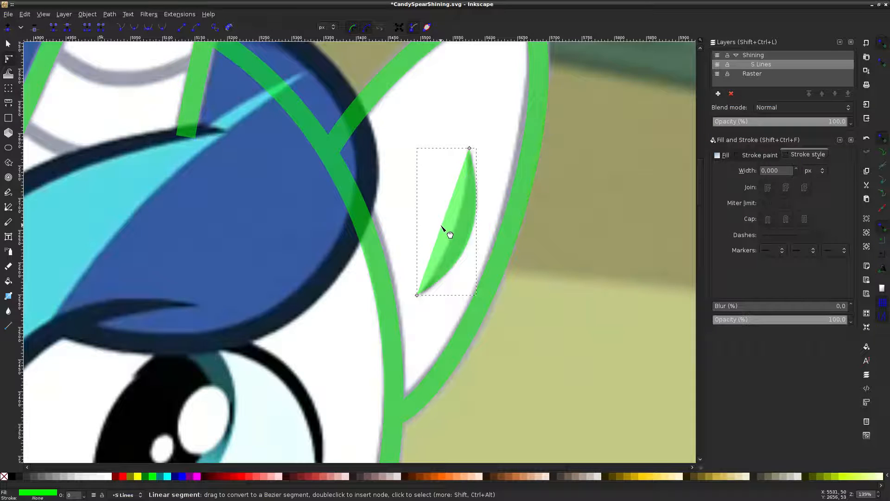
{"action": "left_click_drag", "start_coordinate": [454, 239], "coordinate": [459, 235]}
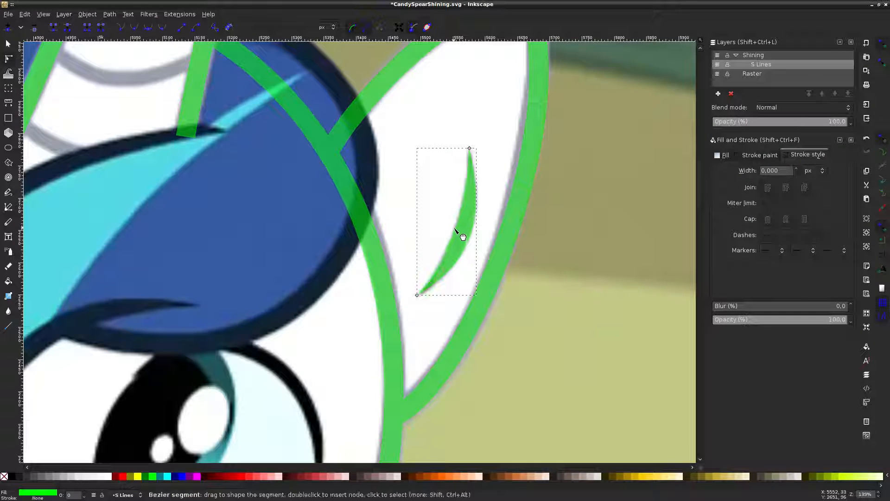
{"action": "left_click", "coordinate": [491, 190]}
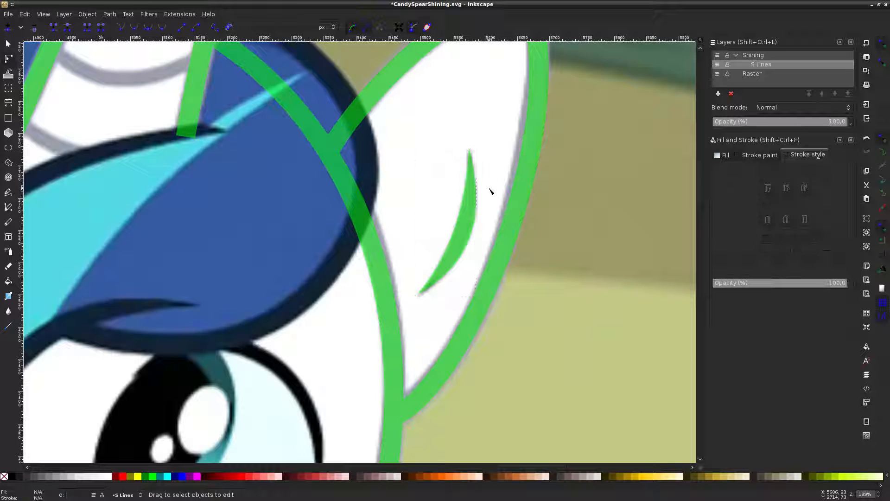
{"action": "left_click", "coordinate": [464, 230]}
{"action": "left_click", "coordinate": [556, 133]}
Compare the ear crease tracing with the reference by toggling the visibility of the Raster and S Lines layers
{"action": "left_click", "coordinate": [717, 74]}
{"action": "left_click", "coordinate": [717, 73]}
{"action": "left_click", "coordinate": [718, 65]}
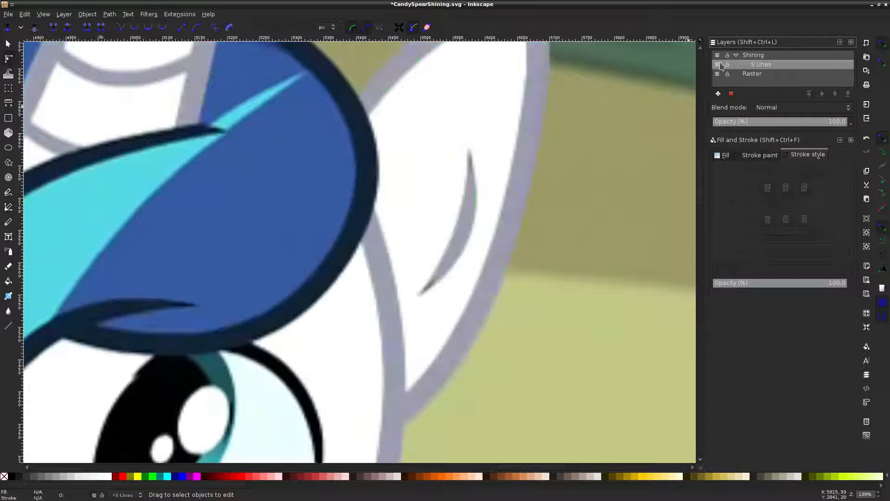
{"action": "left_click", "coordinate": [720, 64]}
{"action": "left_click", "coordinate": [720, 65]}
{"action": "left_click", "coordinate": [719, 64]}
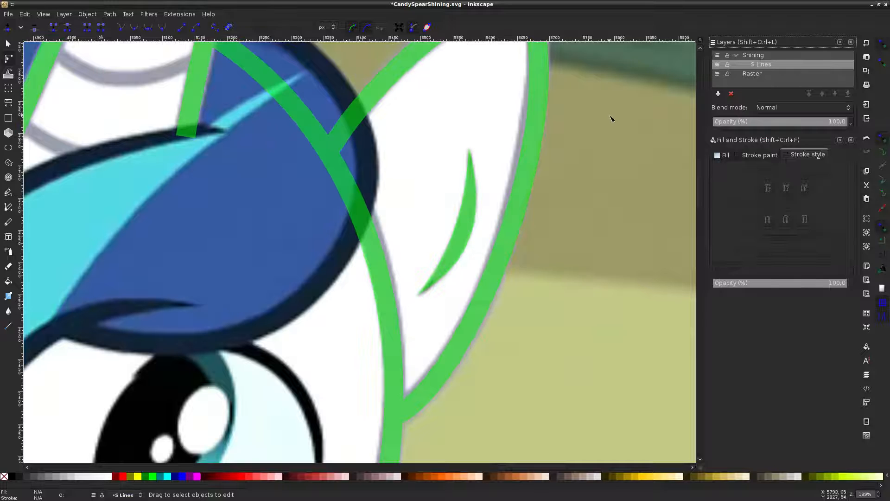
Draw a straight open line across the horn, joining the two ends of its uppermost ridge
{"action": "scroll", "coordinate": [615, 129], "scroll_direction": "down", "scroll_amount": 3, "text": "ctrl"}
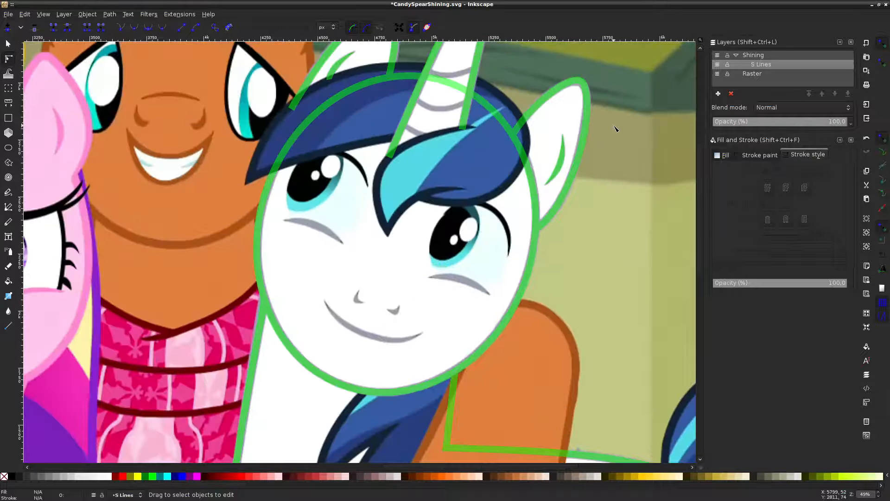
{"action": "scroll", "coordinate": [615, 128], "scroll_direction": "up", "scroll_amount": 5}
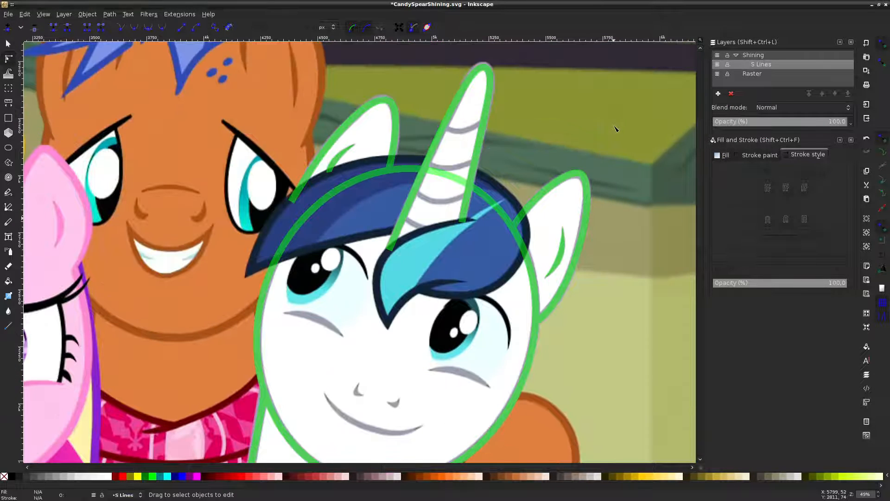
{"action": "key", "text": "b"}
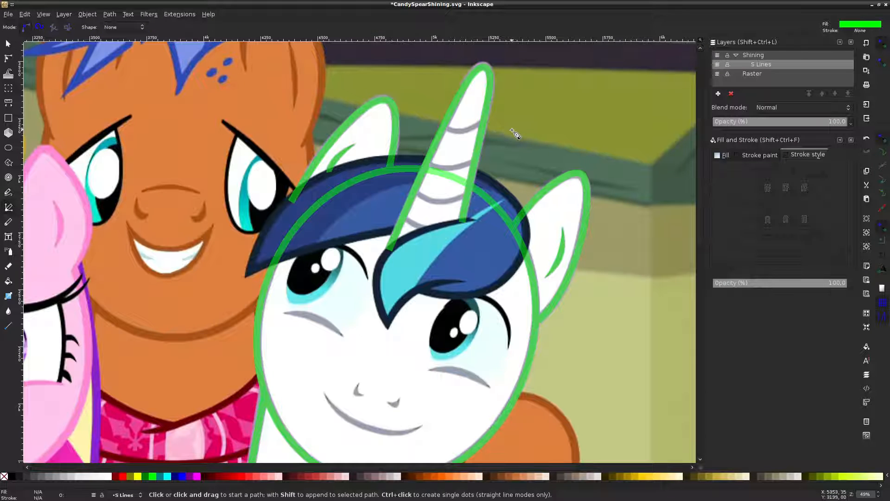
{"action": "scroll", "coordinate": [521, 131], "scroll_direction": "up", "scroll_amount": 1, "text": "ctrl"}
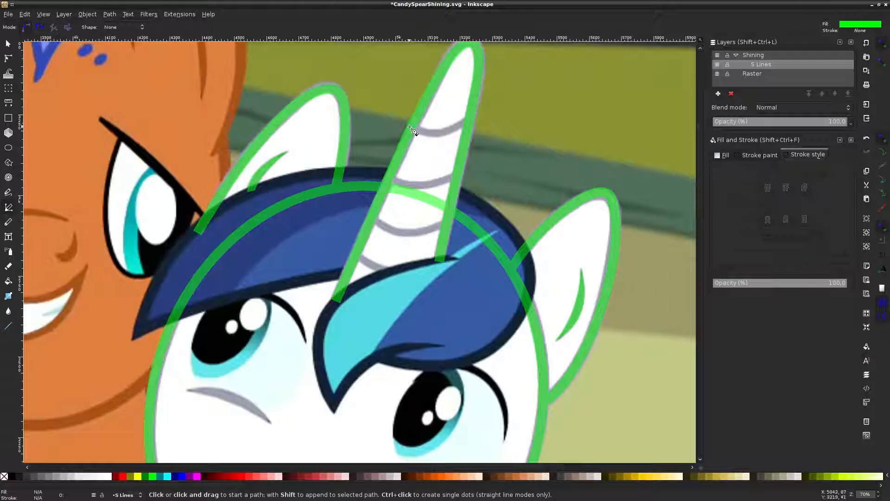
{"action": "left_click", "coordinate": [440, 128]}
{"action": "double_click", "coordinate": [468, 121]}
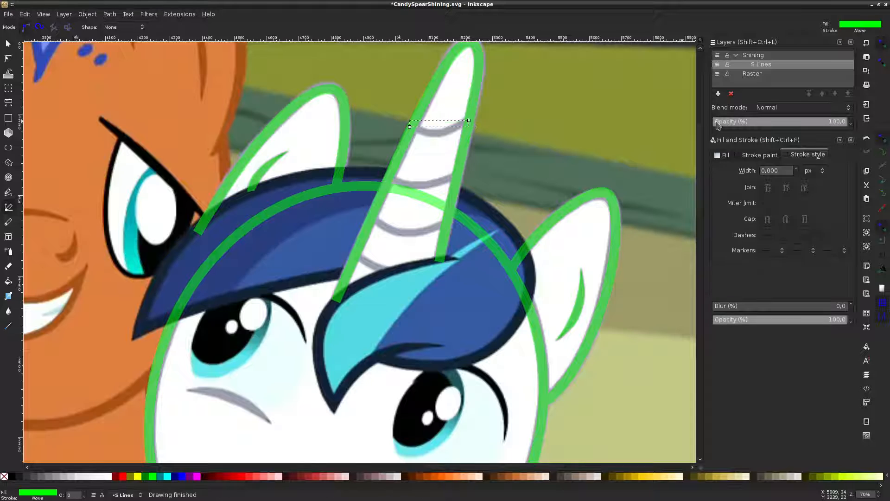
Give the horn's uppermost ridge line a 20 px lime stroke and no fill
{"action": "left_click", "coordinate": [782, 172]}
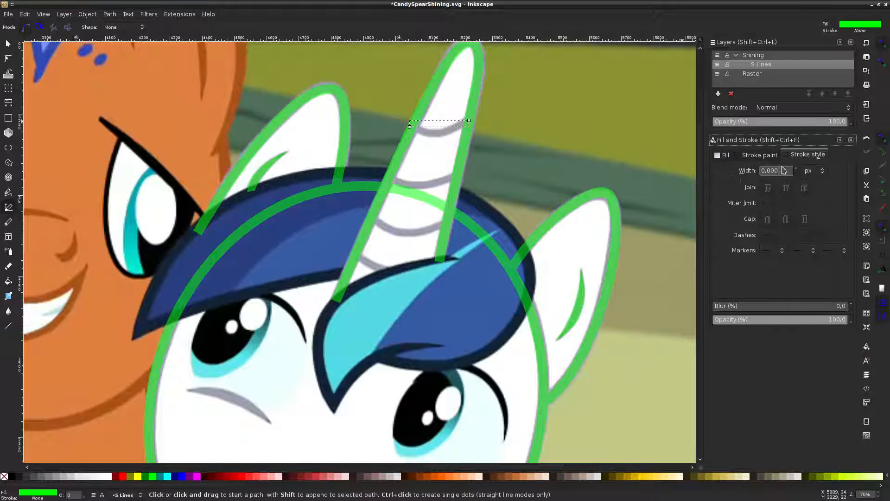
{"action": "double_click", "coordinate": [776, 169]}
{"action": "type", "text": "0"}
{"action": "key", "text": "ctrl+shift+v"}
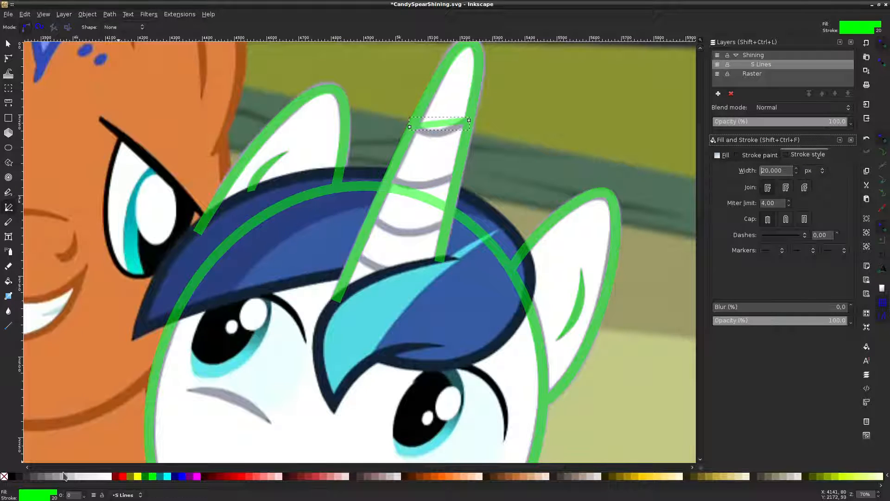
{"action": "left_click", "coordinate": [5, 476]}
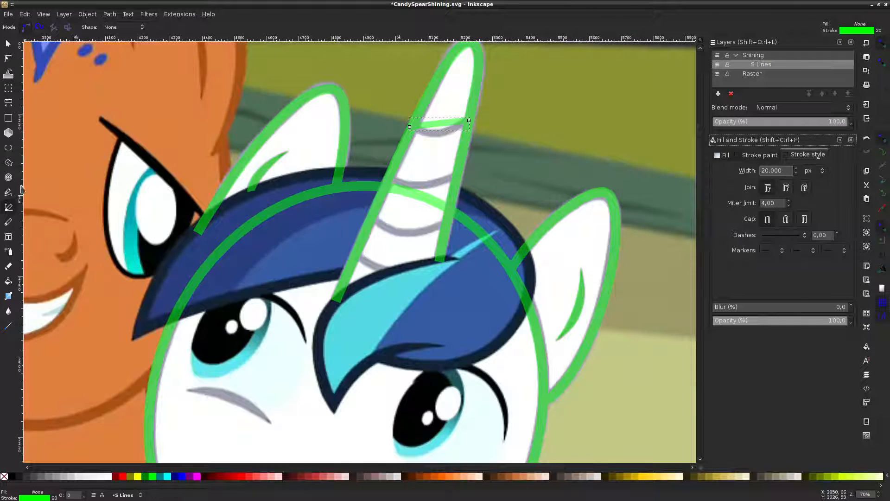
Bend the horn's uppermost ridge line down along the grey reference ridge and align both end nodes with the horn outlines
{"action": "left_click", "coordinate": [11, 58]}
{"action": "scroll", "coordinate": [428, 138], "scroll_direction": "up", "scroll_amount": 2}
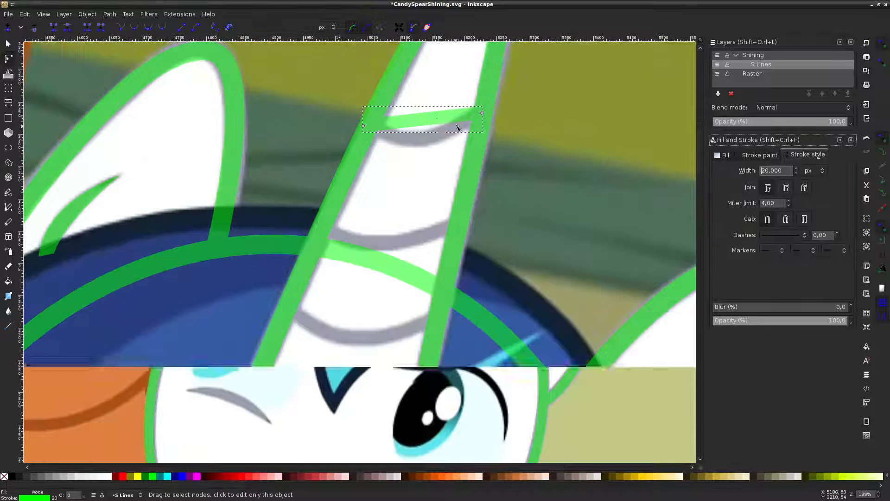
{"action": "left_click_drag", "start_coordinate": [433, 123], "coordinate": [425, 143]}
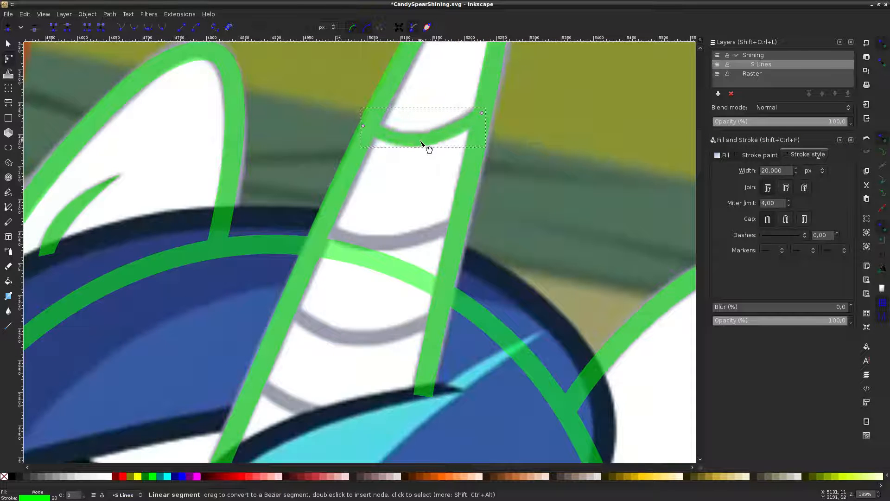
{"action": "left_click_drag", "start_coordinate": [483, 114], "coordinate": [483, 108]}
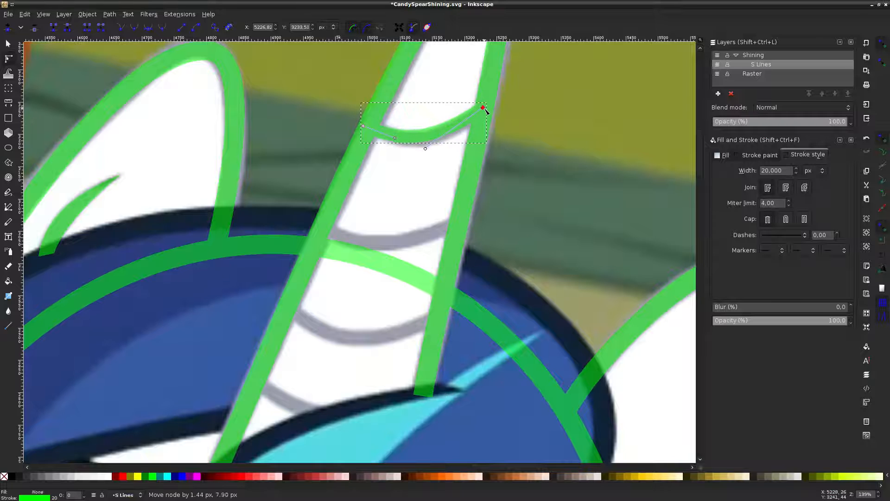
{"action": "left_click_drag", "start_coordinate": [427, 143], "coordinate": [430, 148]}
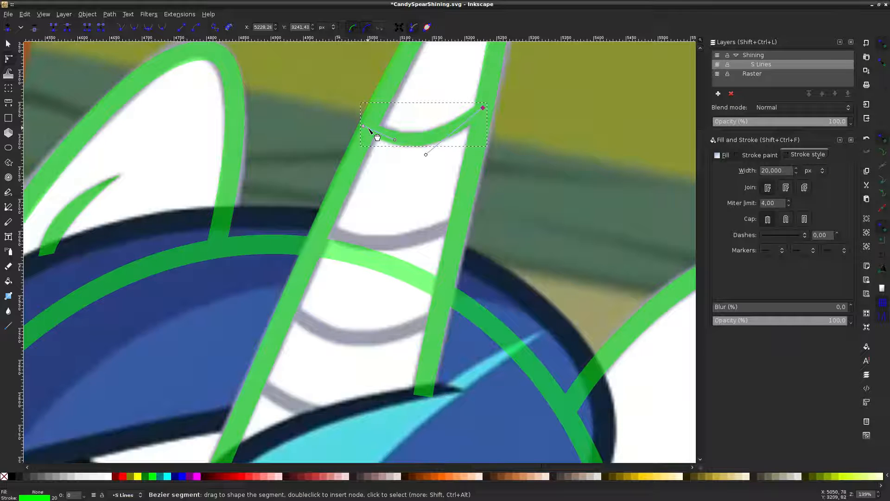
{"action": "left_click_drag", "start_coordinate": [364, 127], "coordinate": [370, 126]}
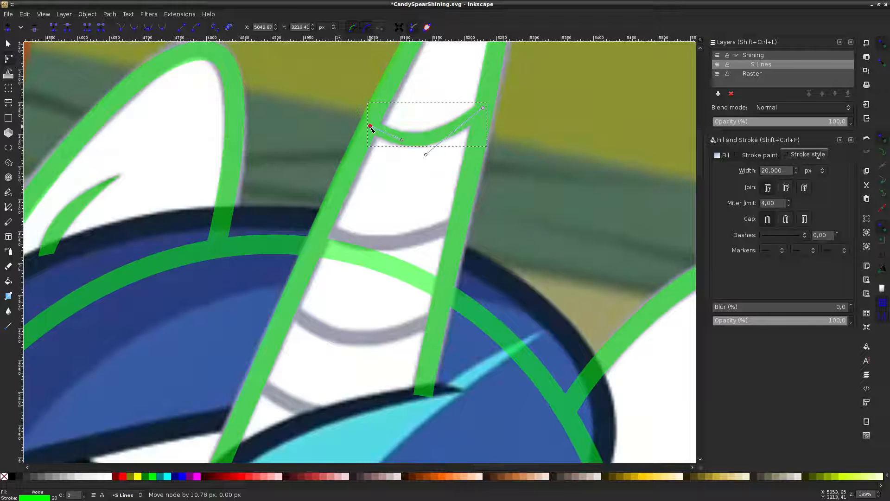
{"action": "left_click", "coordinate": [550, 125]}
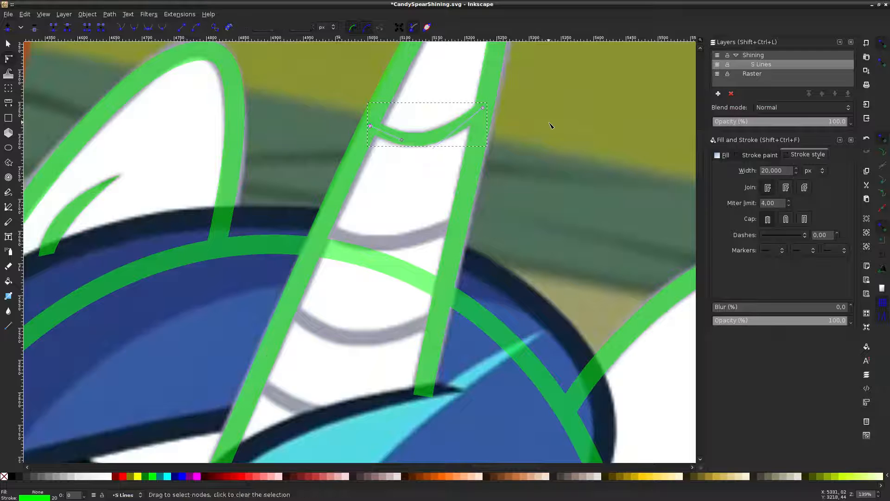
Draw a straight open line across the horn, joining the two ends of its second ridge from the tip
{"action": "scroll", "coordinate": [543, 128], "scroll_direction": "down", "scroll_amount": 3}
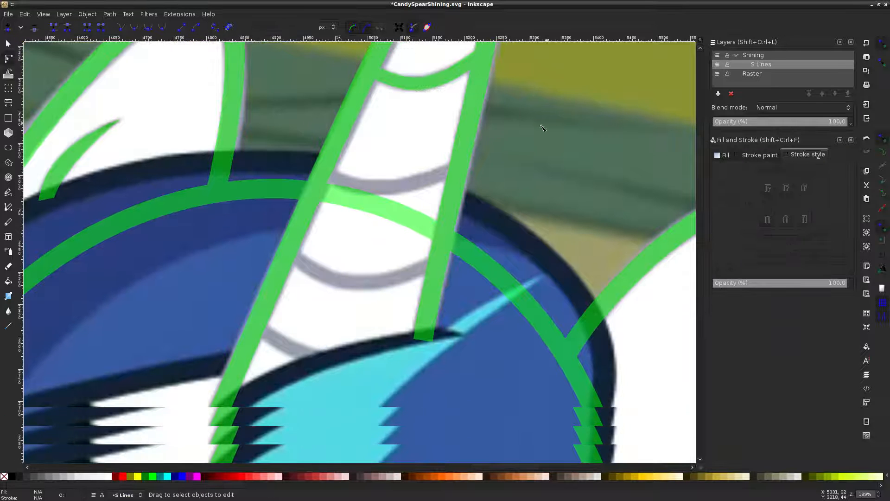
{"action": "left_click", "coordinate": [8, 208]}
{"action": "left_click", "coordinate": [324, 175]}
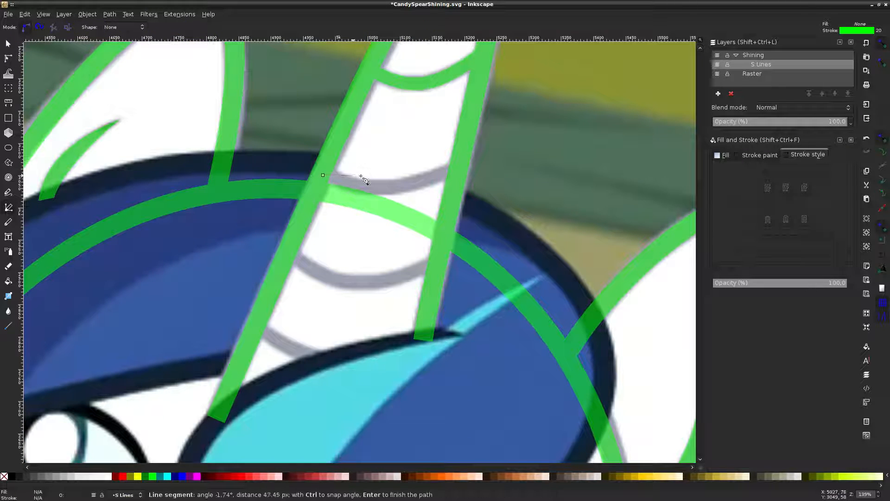
{"action": "double_click", "coordinate": [444, 168]}
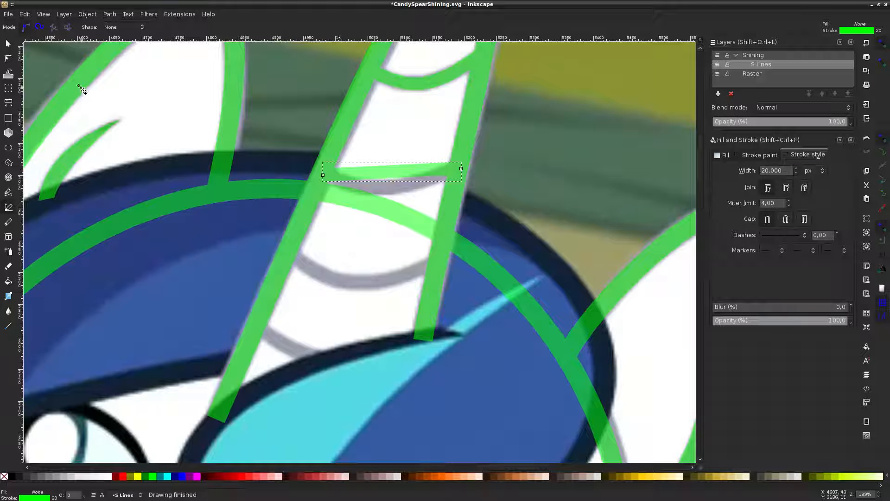
Curve the second ridge line to follow the reference and nudge both its end nodes slightly upward
{"action": "left_click", "coordinate": [7, 58]}
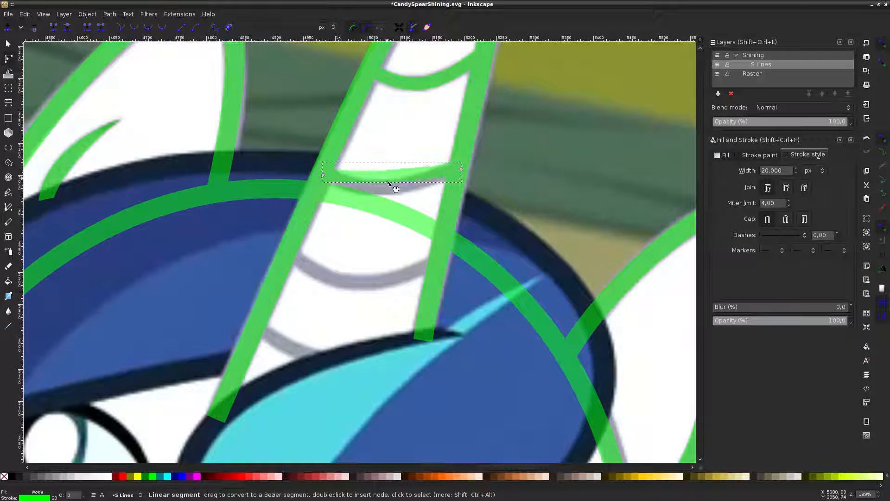
{"action": "left_click_drag", "start_coordinate": [395, 187], "coordinate": [385, 193]}
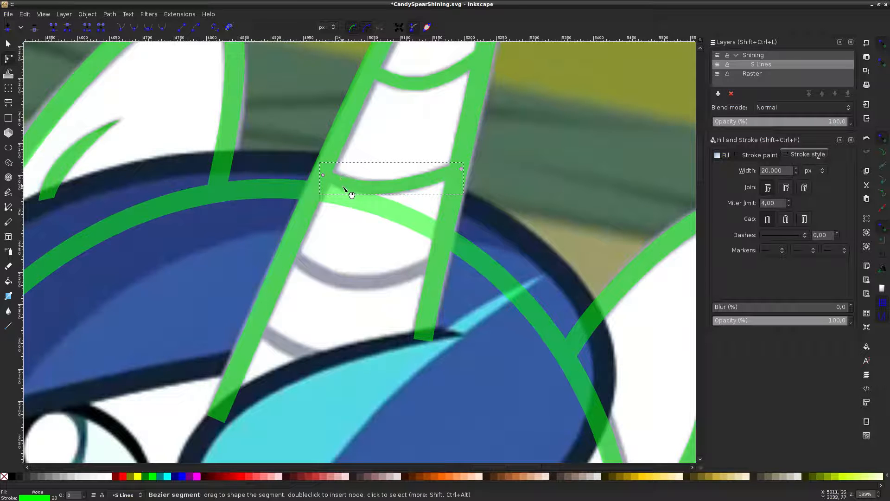
{"action": "left_click", "coordinate": [323, 174]}
{"action": "left_click_drag", "start_coordinate": [323, 174], "coordinate": [323, 171]}
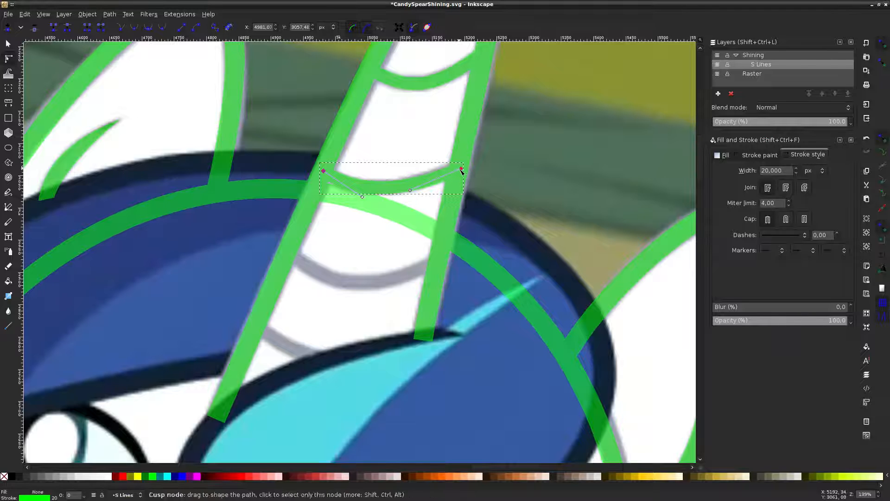
{"action": "left_click_drag", "start_coordinate": [461, 170], "coordinate": [461, 167]}
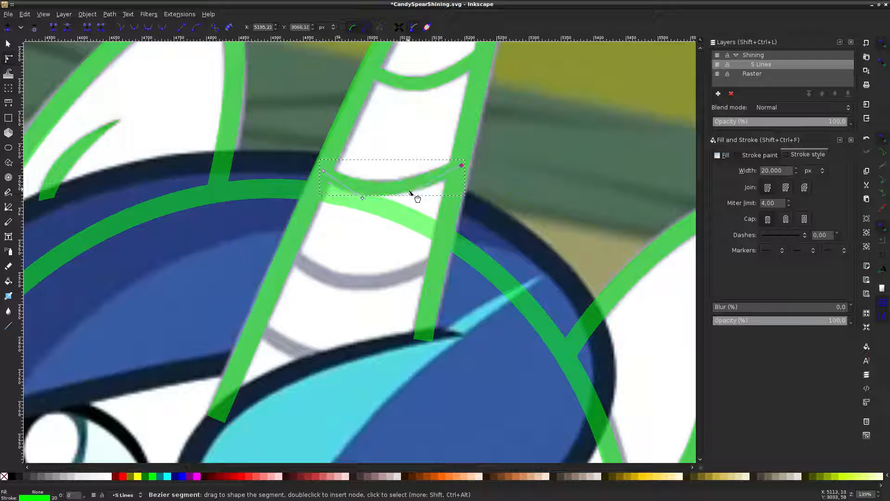
{"action": "scroll", "coordinate": [408, 227], "scroll_direction": "down", "scroll_amount": 6}
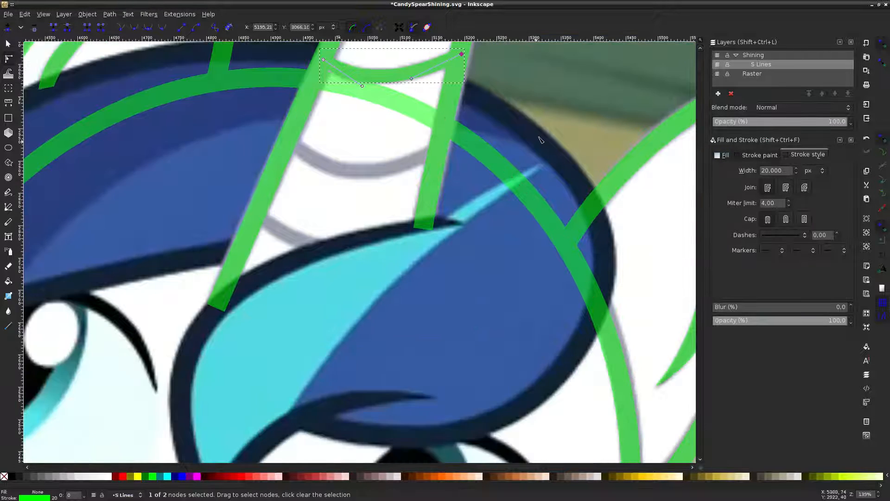
{"action": "left_click", "coordinate": [570, 84]}
Draw an open line across the horn's third ridge and bend it downward to match the reference curve
{"action": "left_click", "coordinate": [8, 207]}
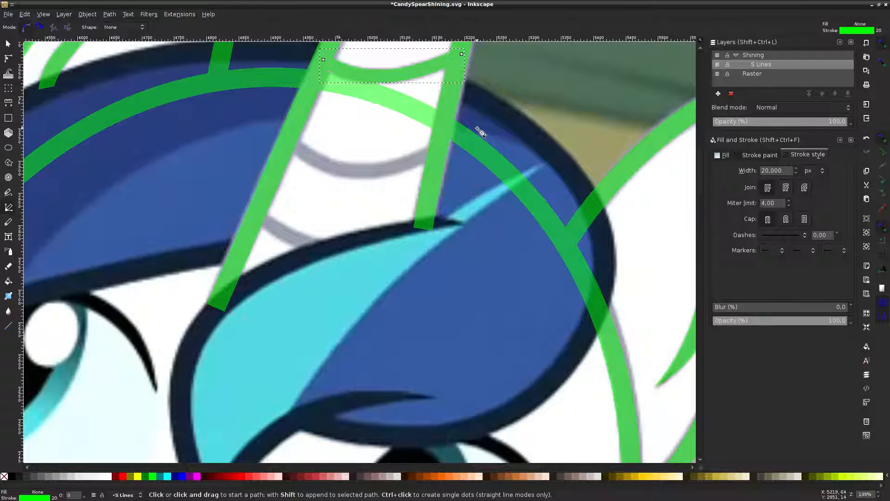
{"action": "scroll", "coordinate": [477, 130], "scroll_direction": "up", "scroll_amount": 6}
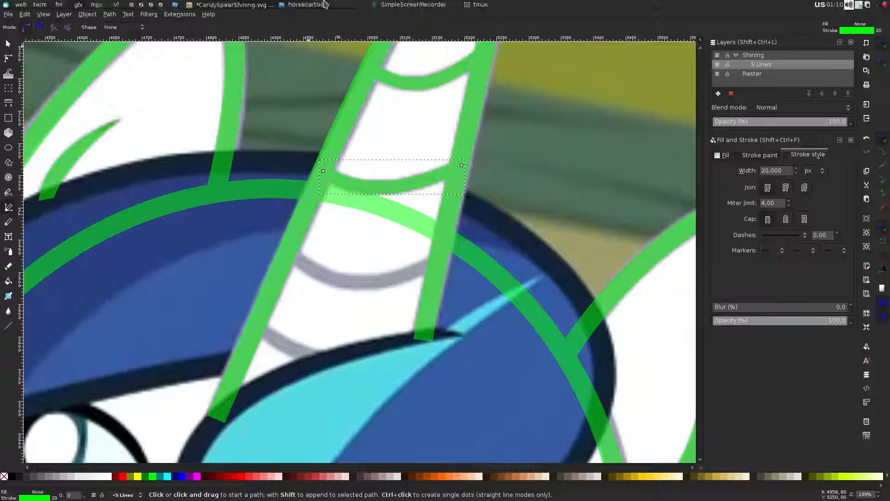
{"action": "left_click", "coordinate": [285, 252]}
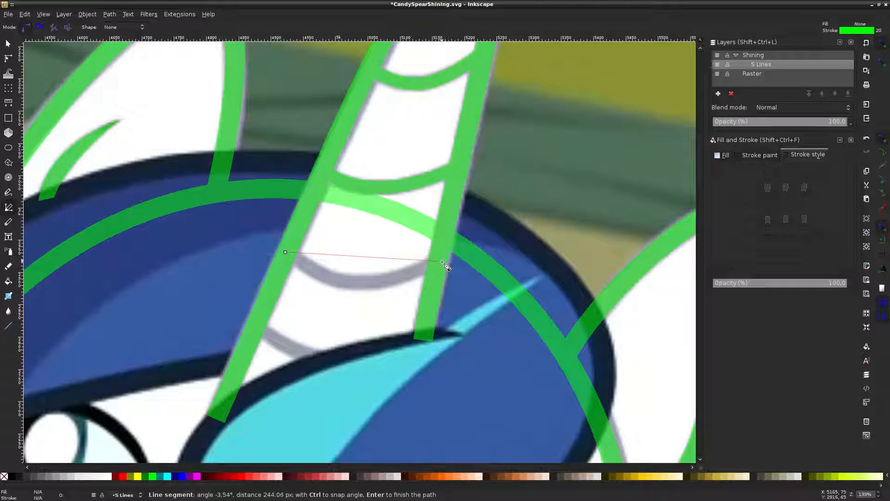
{"action": "double_click", "coordinate": [442, 262]}
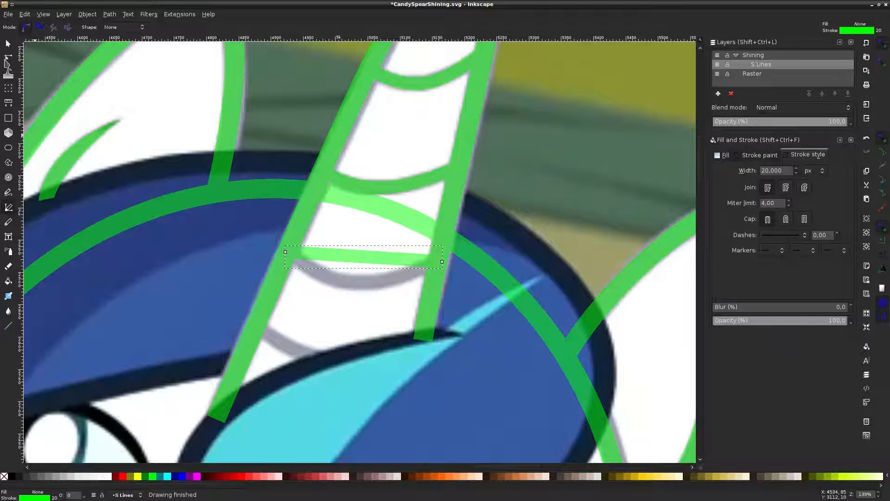
{"action": "left_click", "coordinate": [8, 59]}
{"action": "left_click_drag", "start_coordinate": [378, 258], "coordinate": [355, 280]}
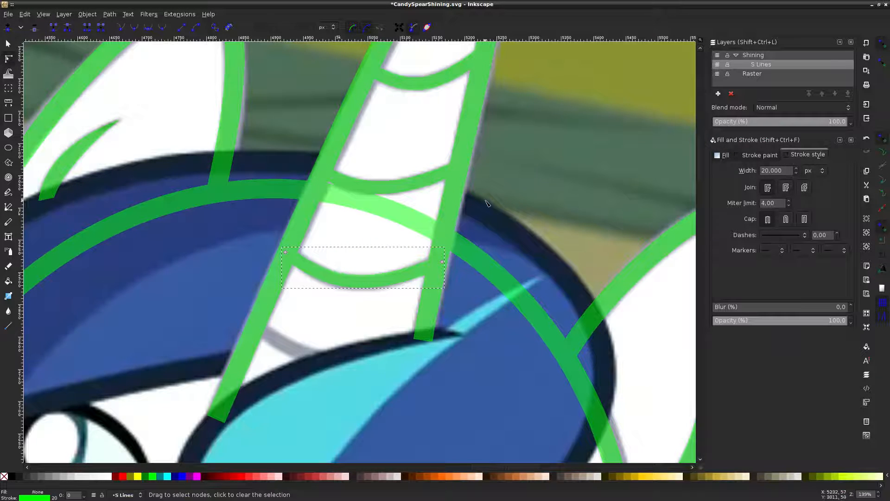
Draw a short straight line along the horn's lowest ridge, from the horn's edge to just inside the dark mane outline
{"action": "scroll", "coordinate": [487, 203], "scroll_direction": "down", "scroll_amount": 5}
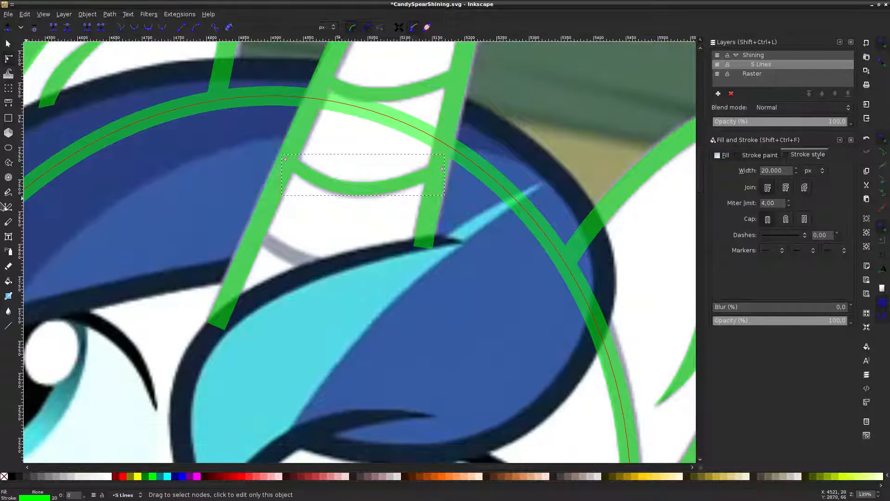
{"action": "left_click", "coordinate": [7, 207]}
{"action": "left_click", "coordinate": [253, 233]}
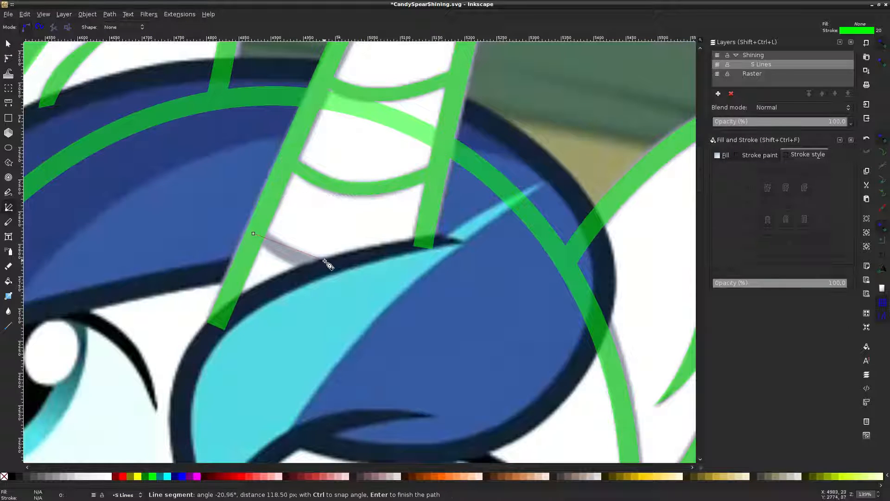
{"action": "double_click", "coordinate": [324, 269]}
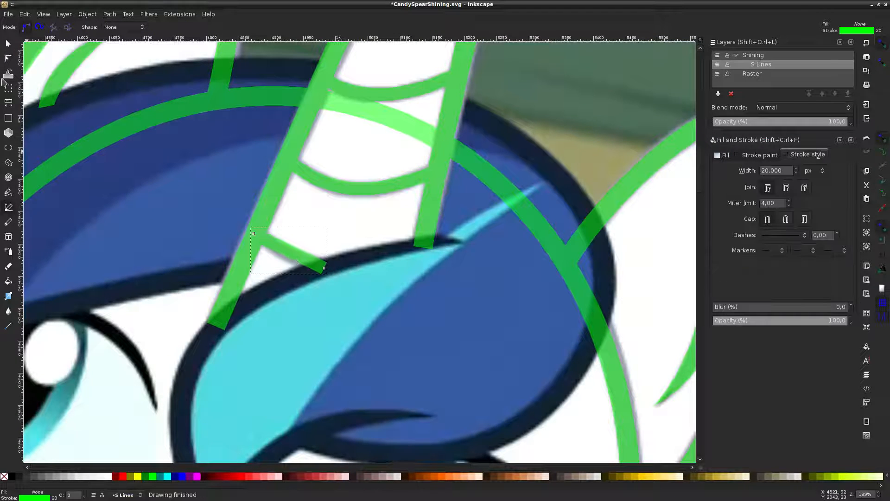
Curve the lowest ridge line to match the reference and move its outer end node slightly up within the horn outline
{"action": "key", "text": "n"}
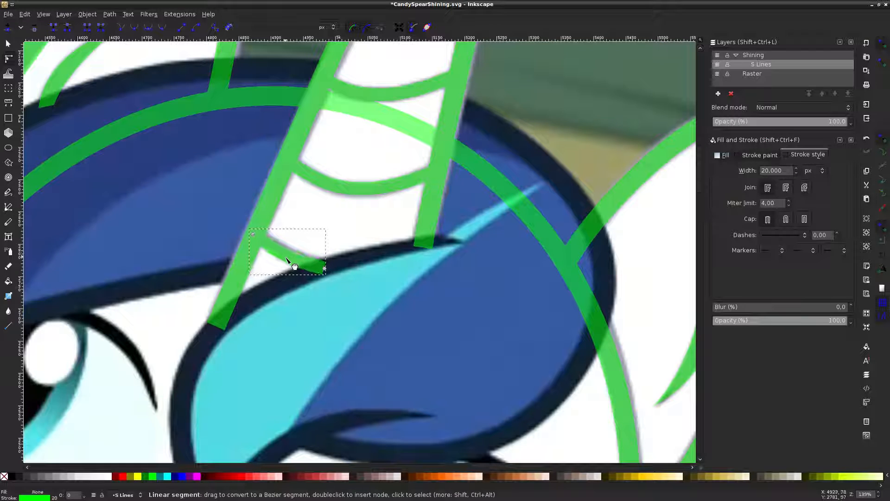
{"action": "left_click_drag", "start_coordinate": [294, 266], "coordinate": [294, 258]}
{"action": "left_click_drag", "start_coordinate": [254, 233], "coordinate": [255, 230]}
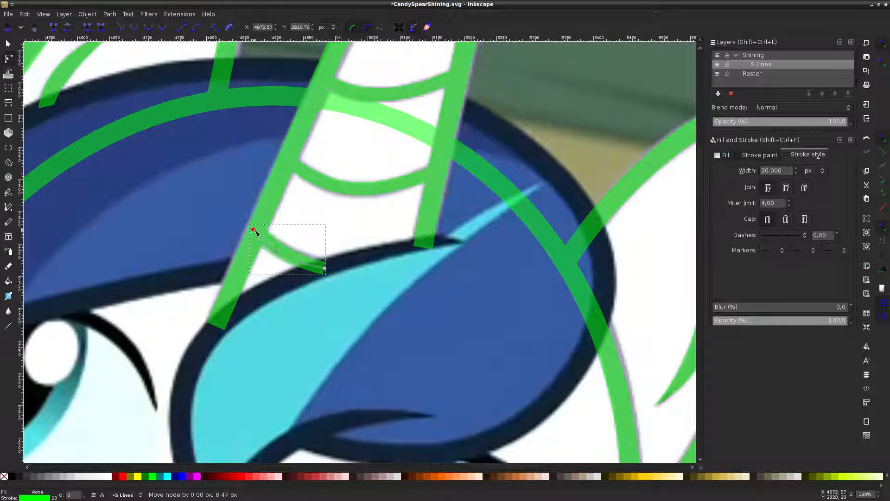
{"action": "key", "text": "Escape"}
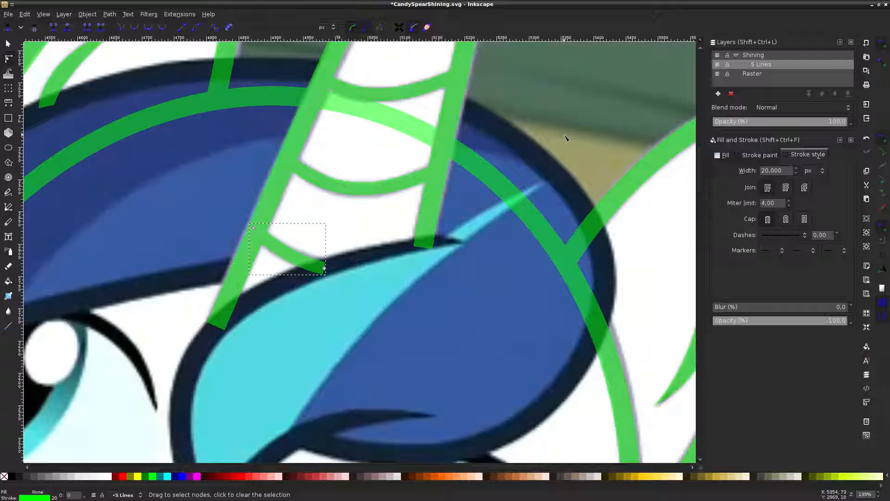
{"action": "key", "text": "Escape"}
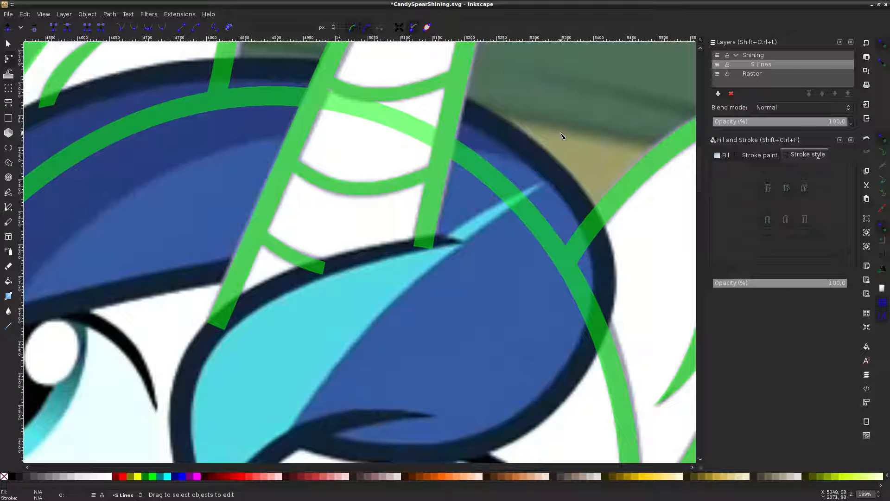
Set the Bezier pen's style for new paths to a lime fill and no stroke
{"action": "scroll", "coordinate": [561, 136], "scroll_direction": "down", "scroll_amount": 3}
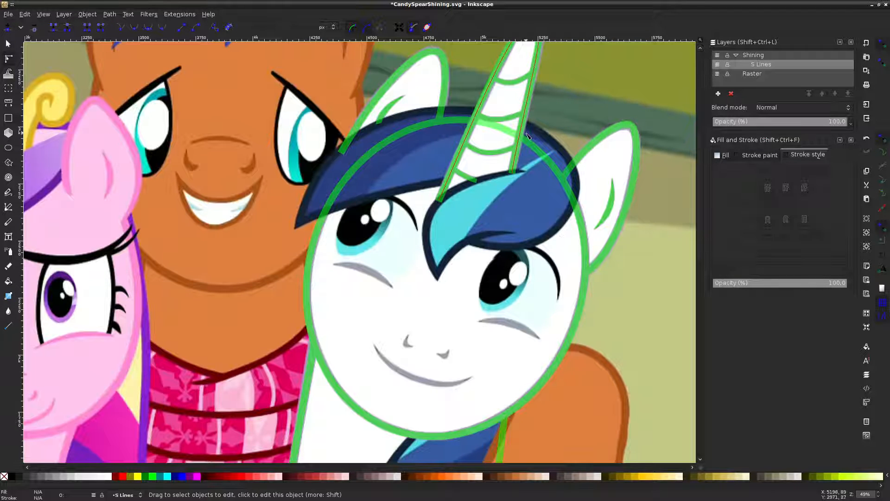
{"action": "scroll", "coordinate": [466, 216], "scroll_direction": "down", "scroll_amount": 1}
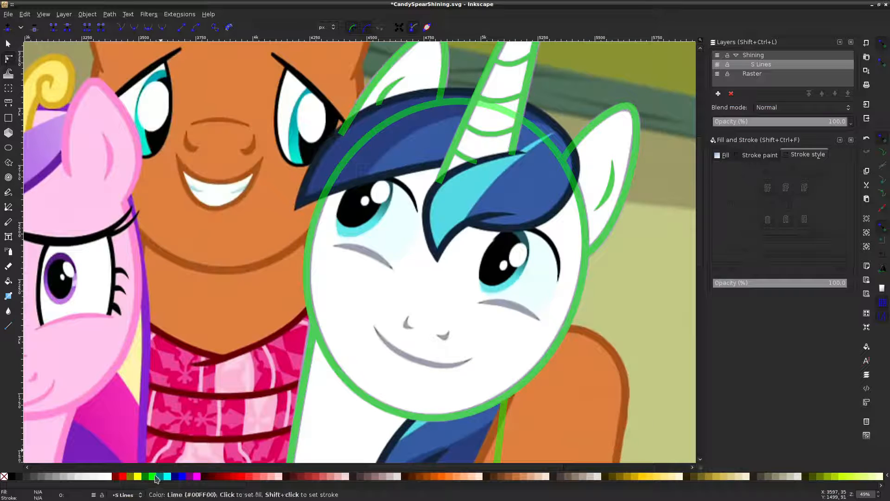
{"action": "left_click", "coordinate": [12, 208]}
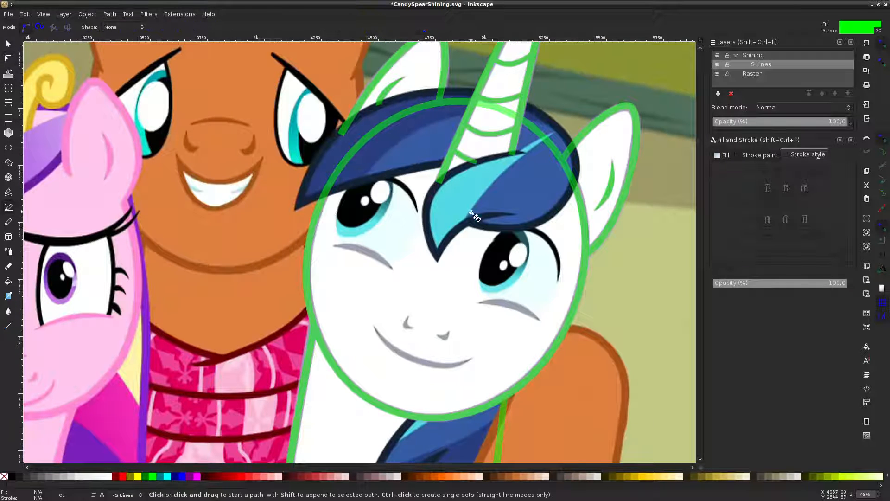
{"action": "left_click", "coordinate": [5, 476], "text": "shift"}
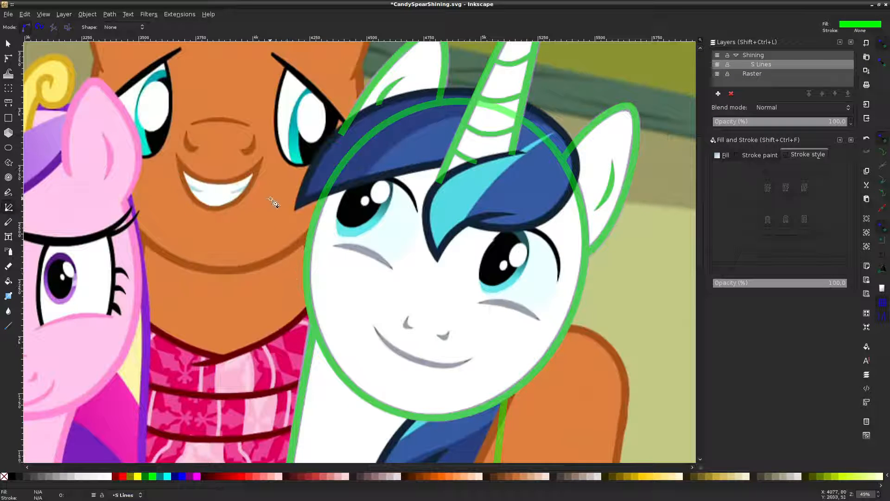
Draw a closed nine-sided straight-edged shape loosely surrounding the white pony's head outline, crossing the horn near the fringe
{"action": "left_click", "coordinate": [310, 183]}
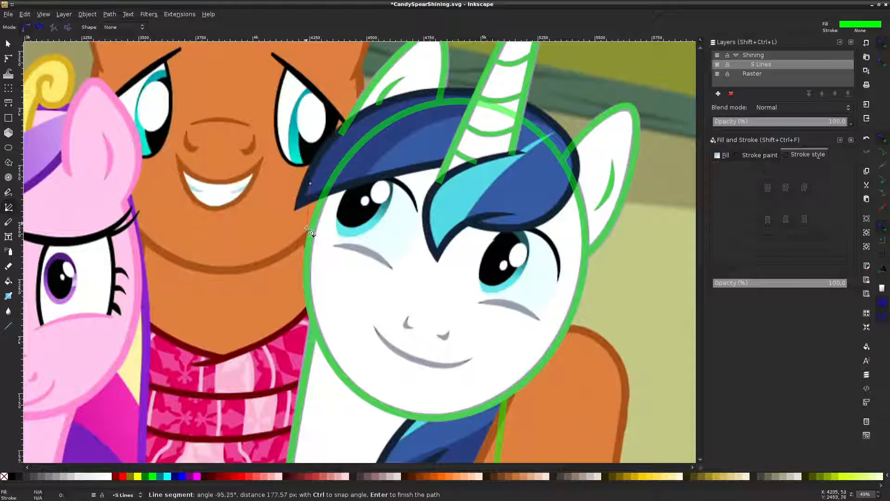
{"action": "left_click", "coordinate": [288, 318]}
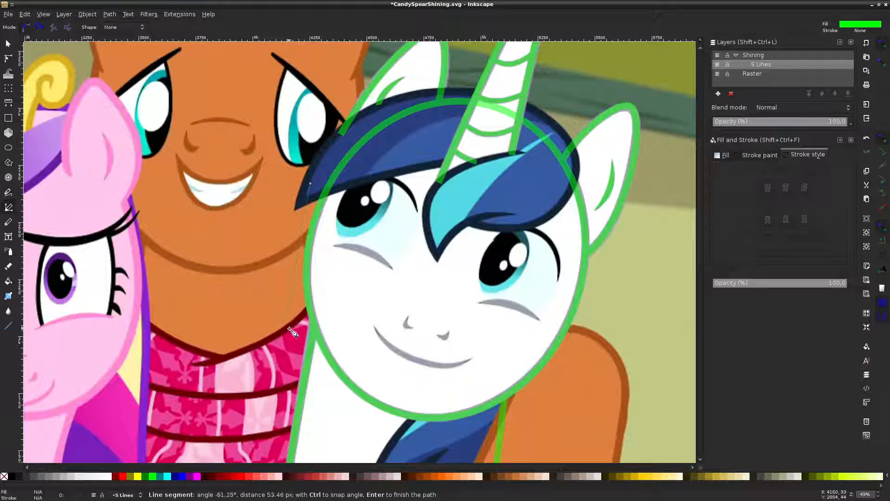
{"action": "left_click", "coordinate": [337, 417]}
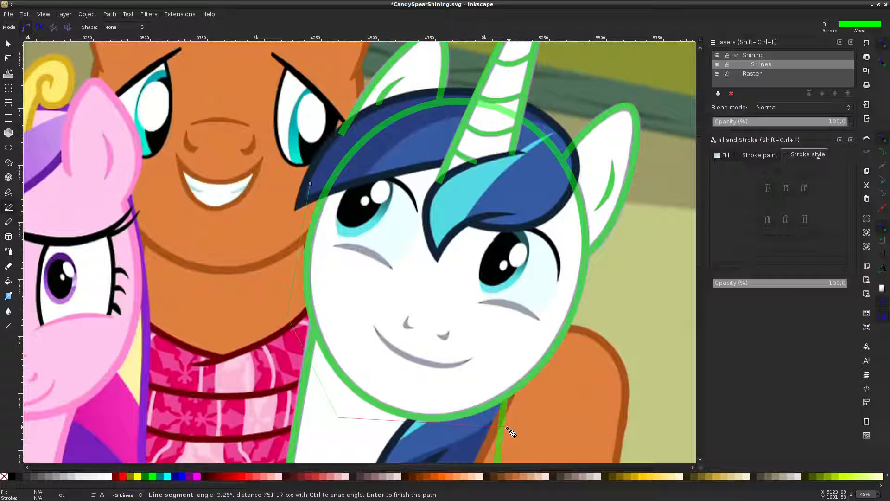
{"action": "left_click", "coordinate": [466, 434]}
{"action": "left_click", "coordinate": [588, 390]}
{"action": "left_click", "coordinate": [610, 253]}
{"action": "left_click", "coordinate": [574, 107]}
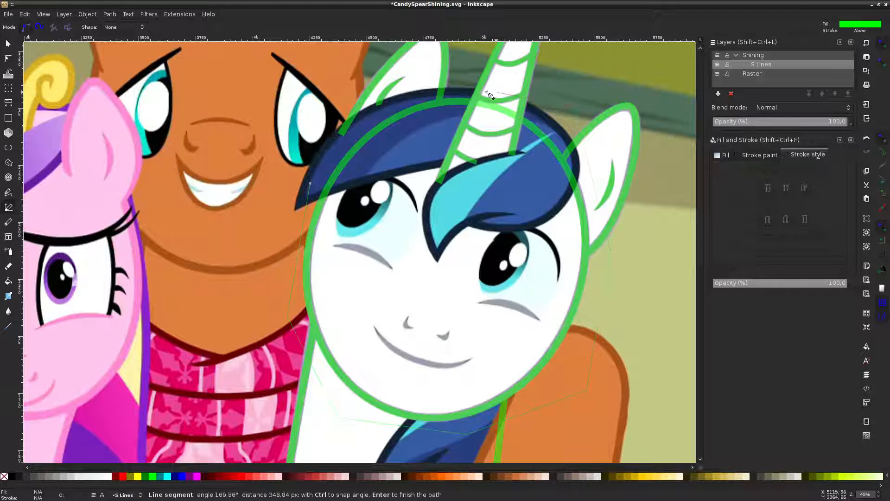
{"action": "left_click", "coordinate": [446, 86]}
{"action": "left_click", "coordinate": [342, 114]}
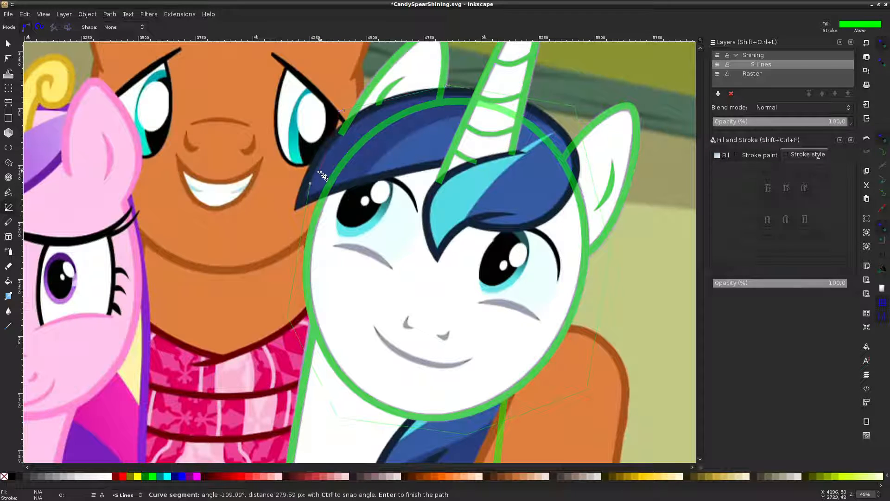
{"action": "left_click", "coordinate": [310, 183]}
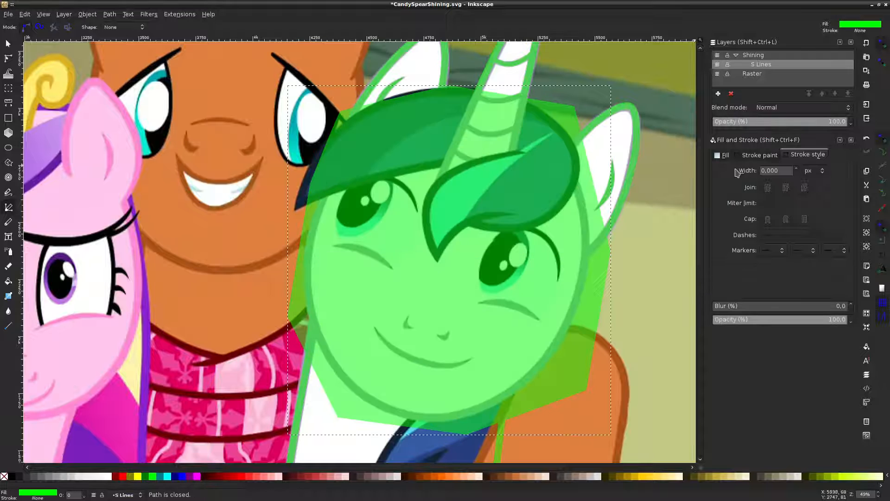
Remove the fill from the shape around the head and give it a 1 px lime stroke
{"action": "triple_click", "coordinate": [775, 171]}
{"action": "type", "text": "1"}
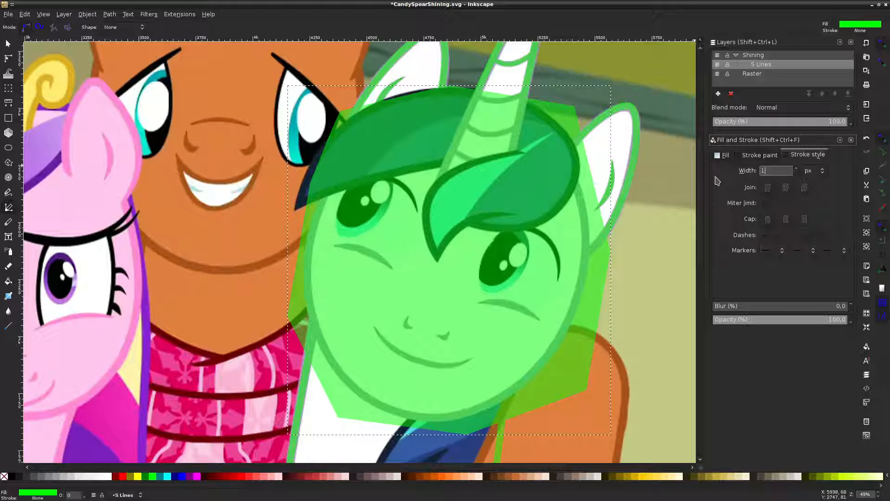
{"action": "left_click", "coordinate": [4, 478]}
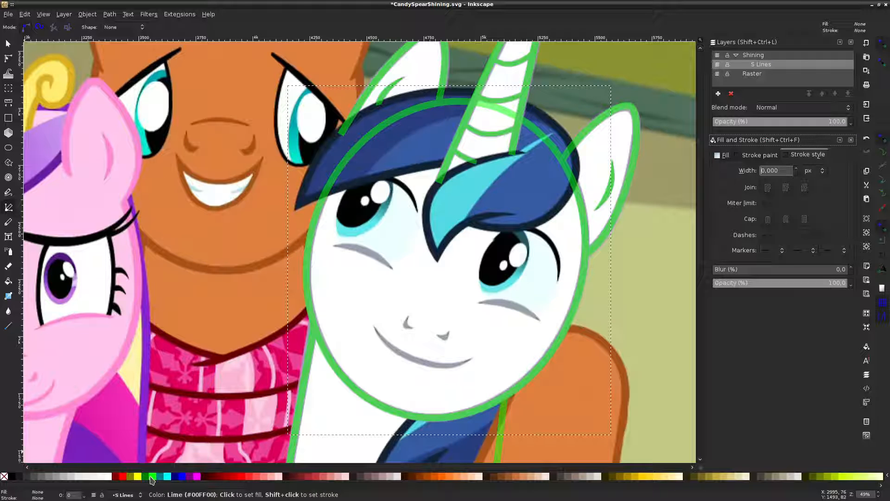
{"action": "left_click", "coordinate": [150, 477], "text": "shift"}
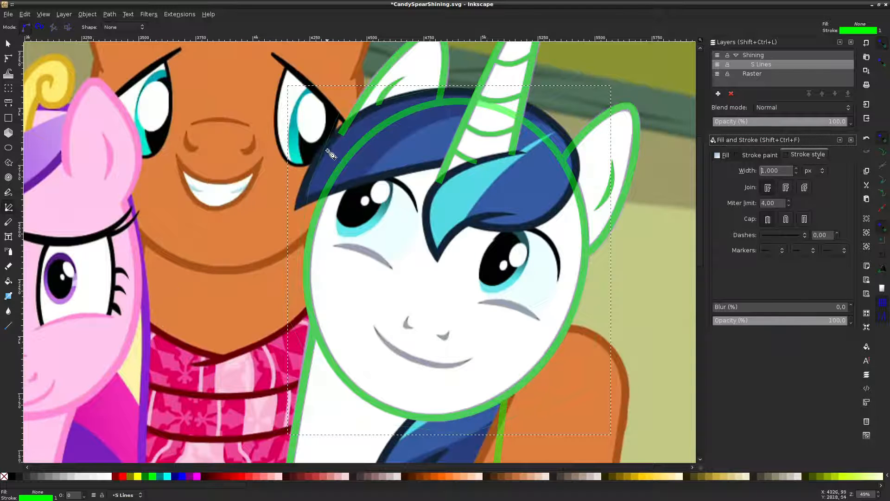
Select the head outline together with the surrounding shape and clip the outline with that shape
{"action": "scroll", "coordinate": [327, 158], "scroll_direction": "up", "scroll_amount": 4}
{"action": "scroll", "coordinate": [316, 166], "scroll_direction": "down", "scroll_amount": 4}
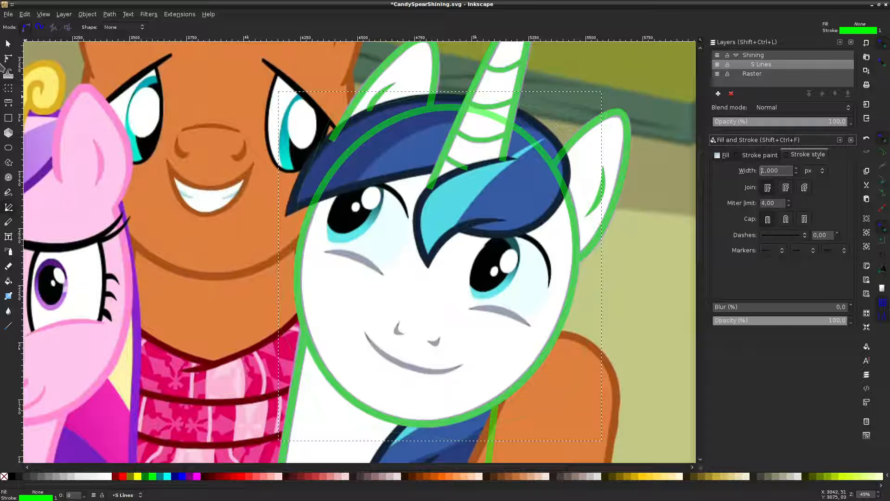
{"action": "left_click", "coordinate": [8, 58]}
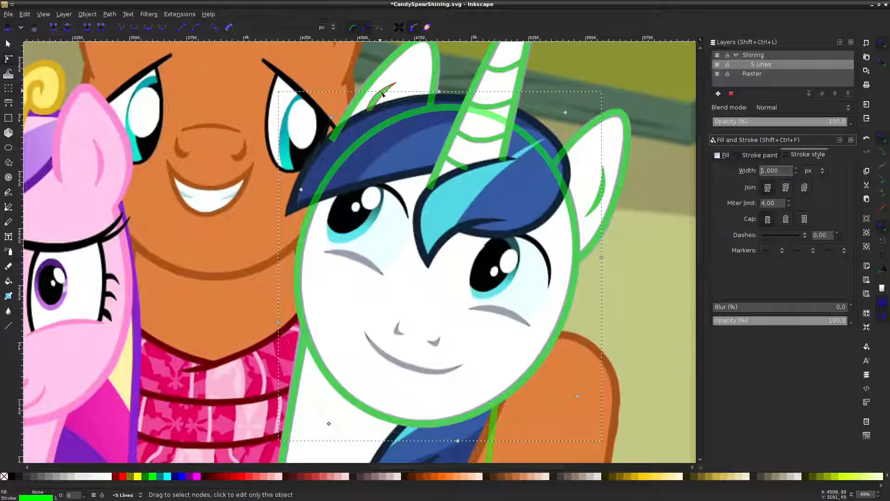
{"action": "right_click", "coordinate": [407, 116]}
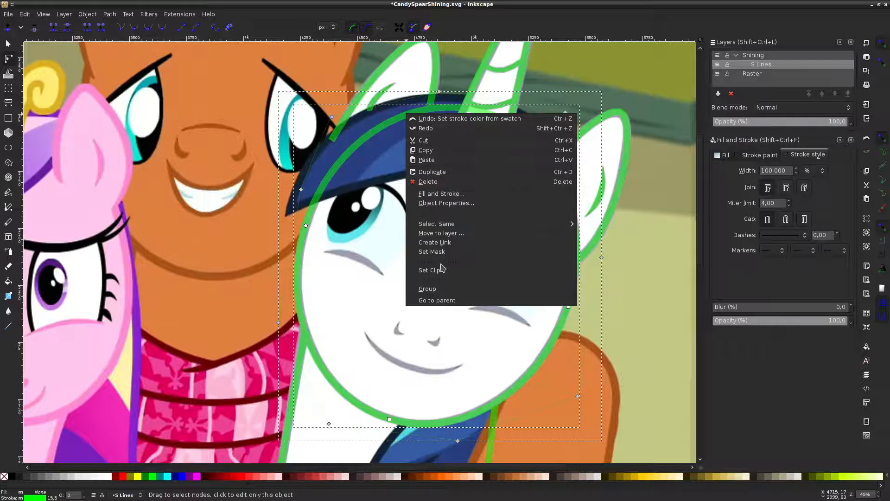
{"action": "left_click", "coordinate": [462, 271]}
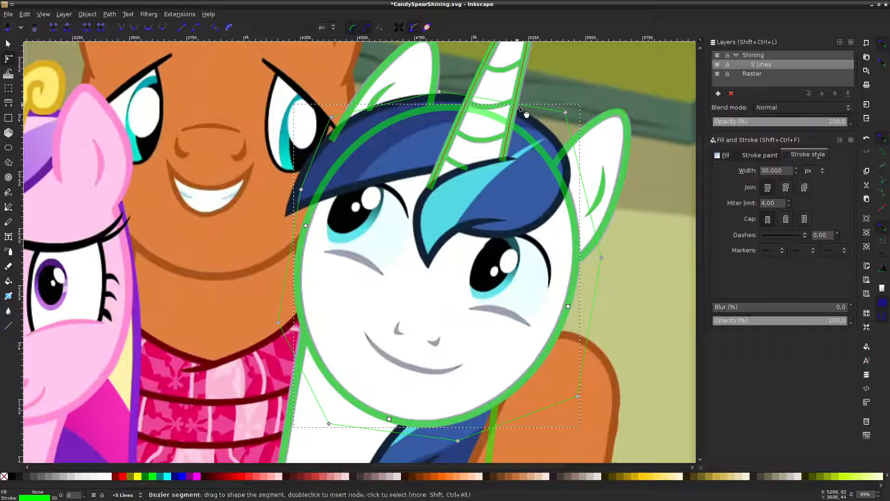
Reshape the top of the head's clip path to follow the fringe's lower edge, deleting the spare top node, so strokes over the mane are hidden
{"action": "mouse_move", "coordinate": [519, 109]}
{"action": "left_mouse_down"}
{"action": "mouse_move", "coordinate": [486, 118]}
{"action": "mouse_move", "coordinate": [509, 92]}
{"action": "mouse_move", "coordinate": [491, 122]}
{"action": "mouse_move", "coordinate": [497, 111]}
{"action": "mouse_move", "coordinate": [498, 144]}
{"action": "mouse_move", "coordinate": [510, 83]}
{"action": "mouse_move", "coordinate": [505, 109]}
{"action": "mouse_move", "coordinate": [508, 101]}
{"action": "left_mouse_up"}
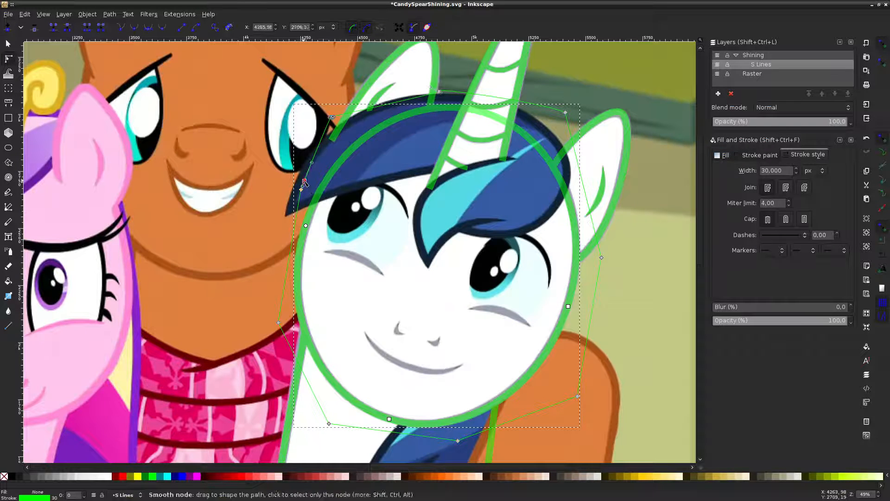
{"action": "mouse_move", "coordinate": [303, 190]}
{"action": "left_mouse_down"}
{"action": "mouse_move", "coordinate": [332, 195]}
{"action": "mouse_move", "coordinate": [299, 206]}
{"action": "left_mouse_up"}
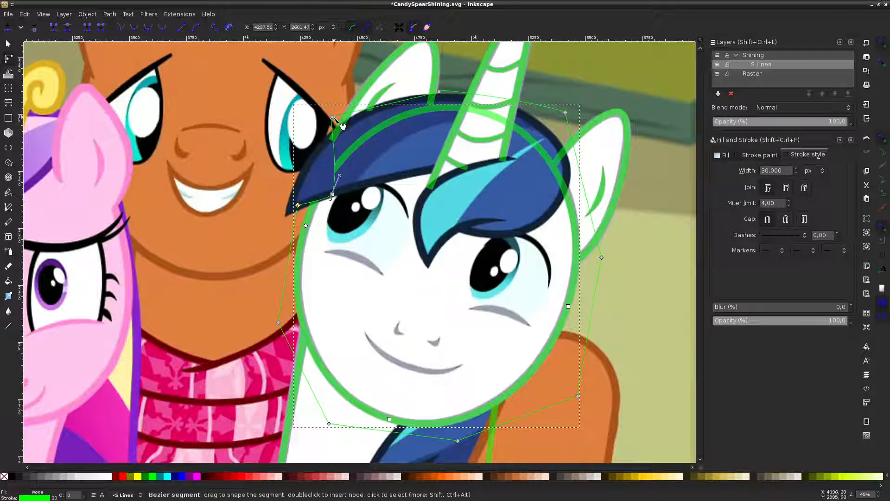
{"action": "left_click_drag", "start_coordinate": [332, 119], "coordinate": [439, 97]}
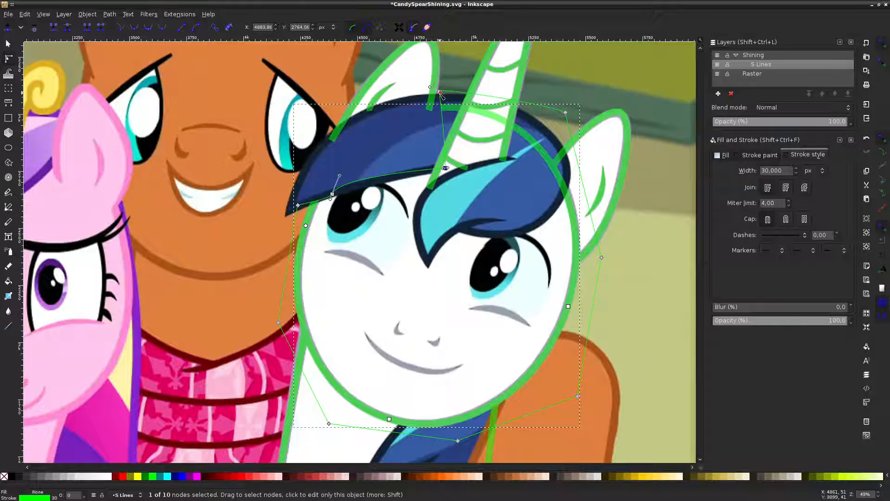
{"action": "left_click_drag", "start_coordinate": [414, 81], "coordinate": [460, 109]}
{"action": "key", "text": "Delete"}
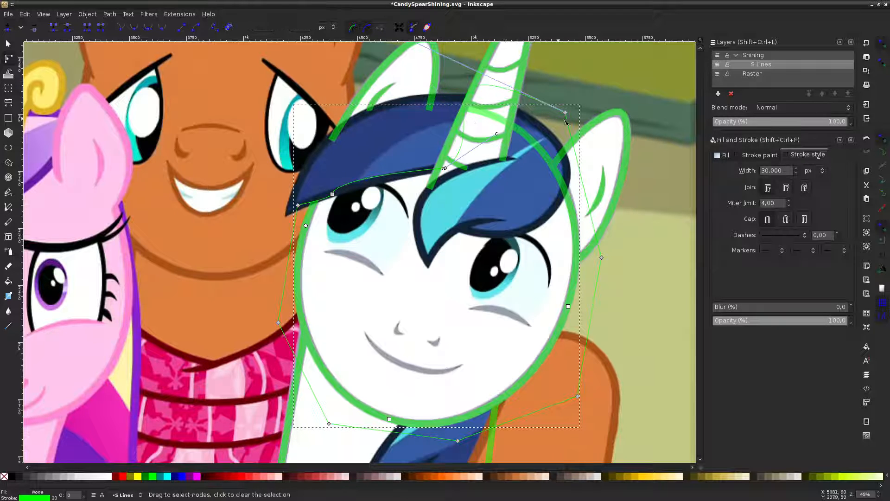
{"action": "left_click_drag", "start_coordinate": [565, 112], "coordinate": [571, 184]}
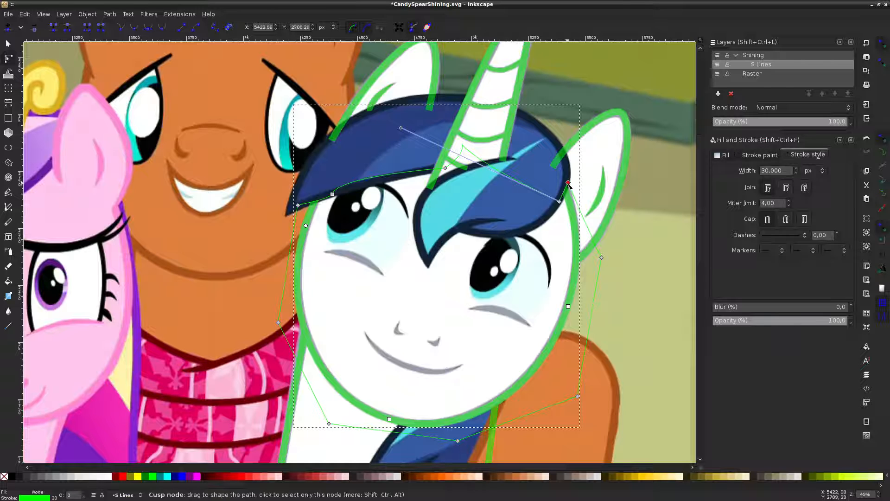
{"action": "left_click", "coordinate": [635, 225]}
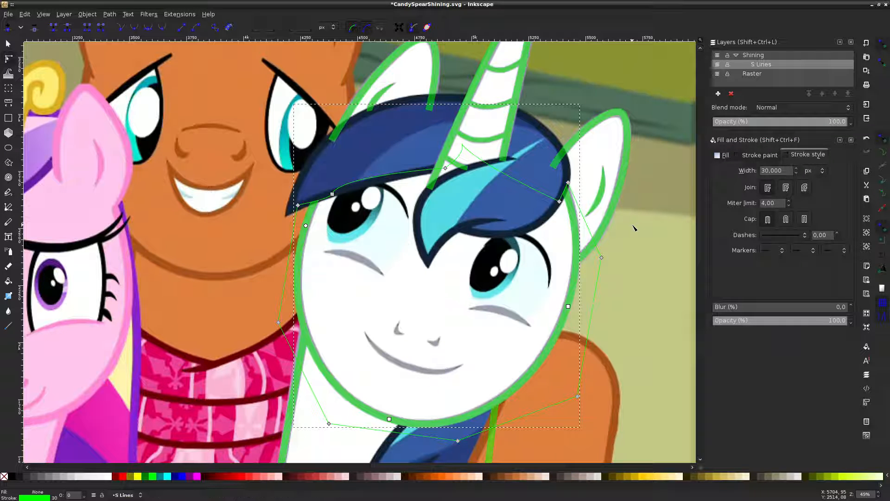
Check the clipped head outline with the Raster layer hidden, nudge the clip node near the fringe's outer tip, and show the layer again
{"action": "left_click", "coordinate": [718, 75]}
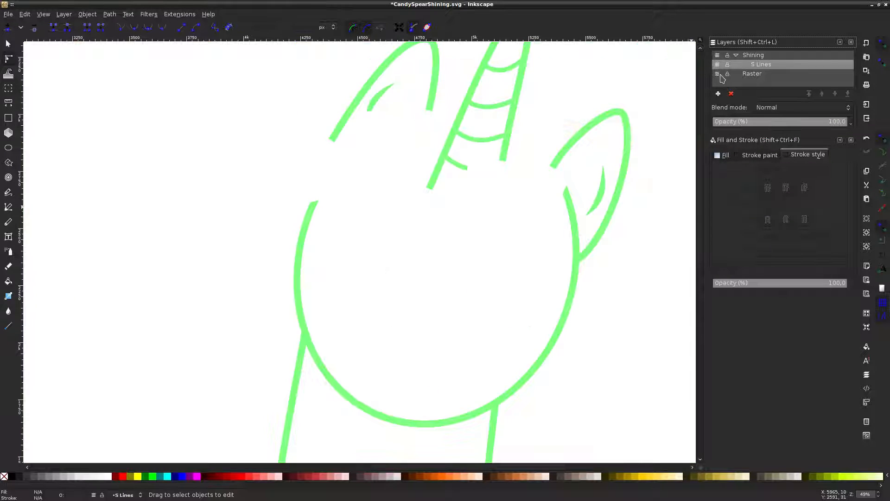
{"action": "left_click", "coordinate": [298, 291]}
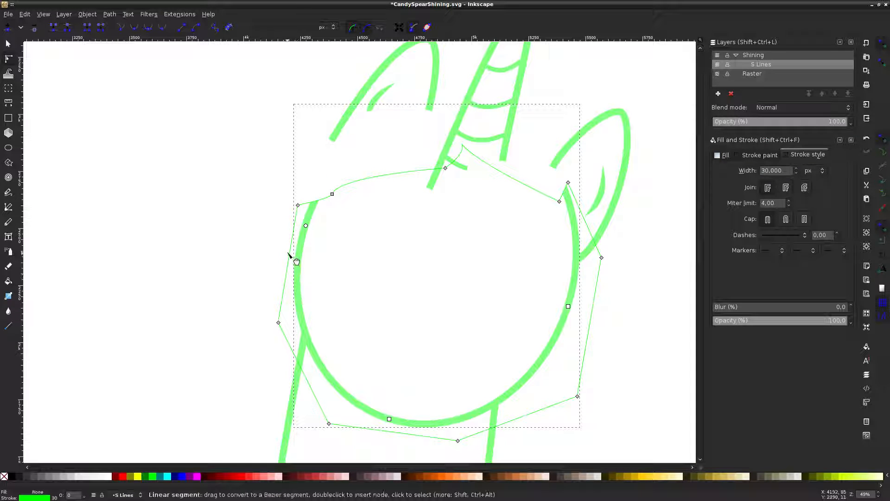
{"action": "left_click", "coordinate": [254, 232]}
{"action": "left_click", "coordinate": [298, 239]}
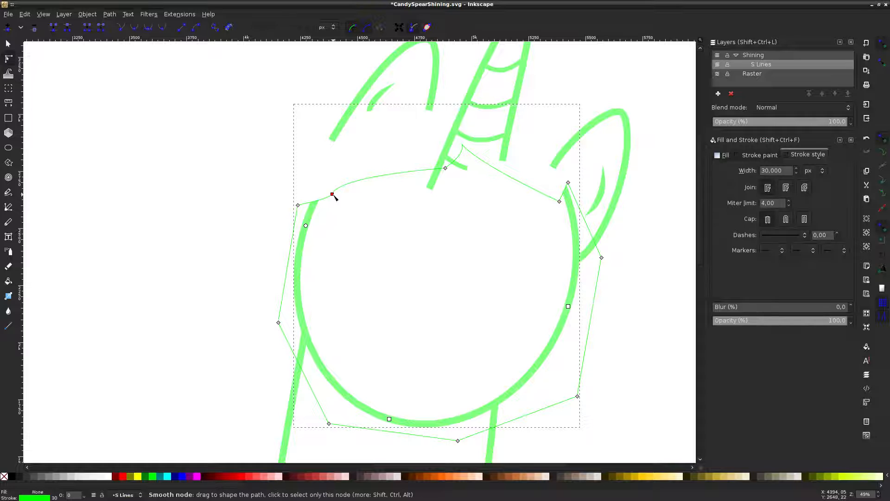
{"action": "left_click_drag", "start_coordinate": [332, 194], "coordinate": [337, 199]}
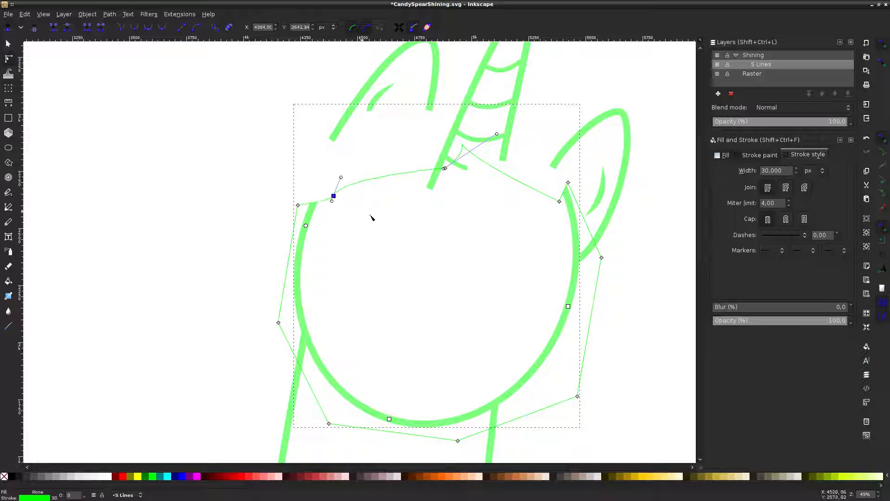
{"action": "left_click", "coordinate": [391, 232]}
{"action": "left_click", "coordinate": [716, 74]}
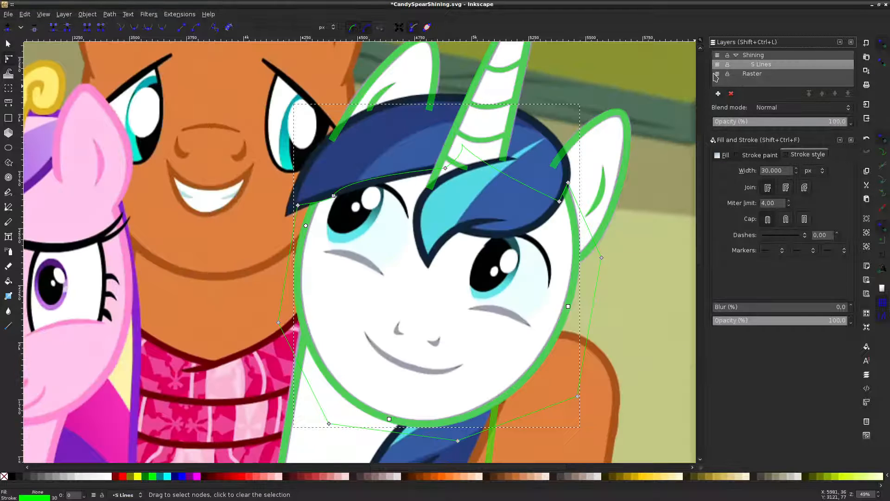
Convert the head clip's nodes along the fringe into corner nodes without handles, straightening the clip's upper edge, and deselect the outline
{"action": "left_click", "coordinate": [333, 195]}
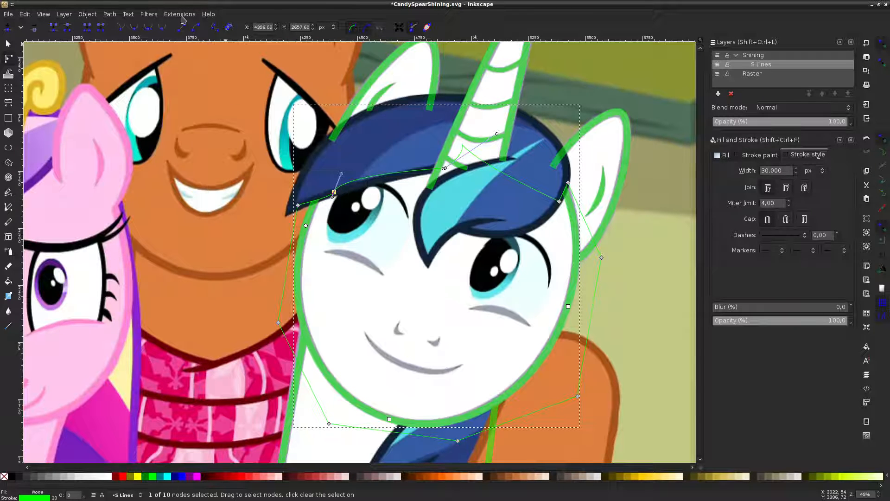
{"action": "left_click", "coordinate": [116, 28]}
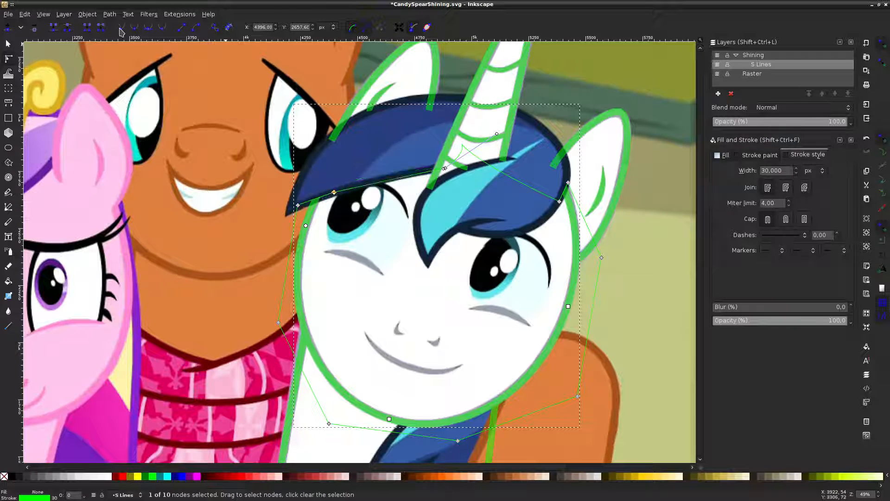
{"action": "left_click", "coordinate": [444, 167]}
{"action": "left_click", "coordinate": [117, 28]}
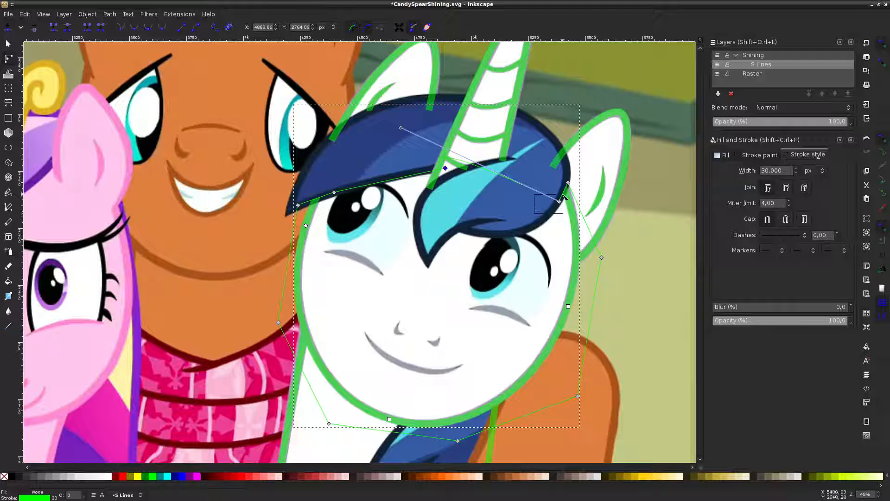
{"action": "left_click_drag", "start_coordinate": [563, 197], "coordinate": [561, 199]}
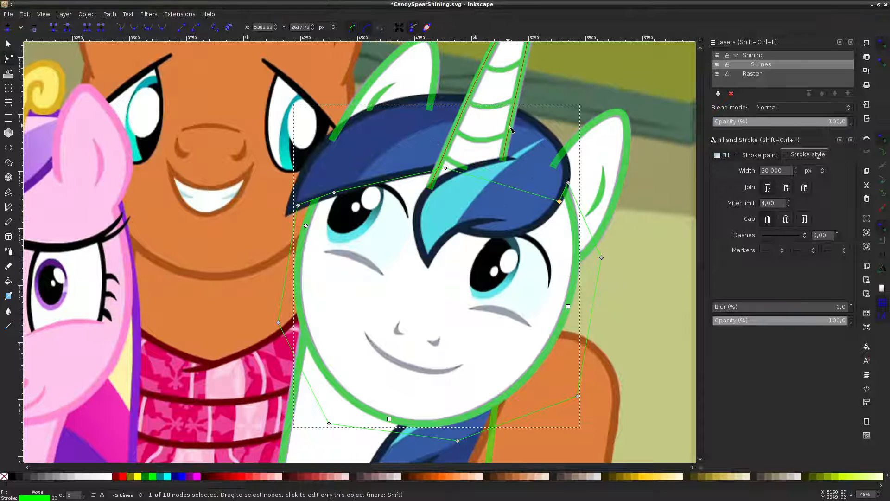
{"action": "left_click", "coordinate": [653, 189]}
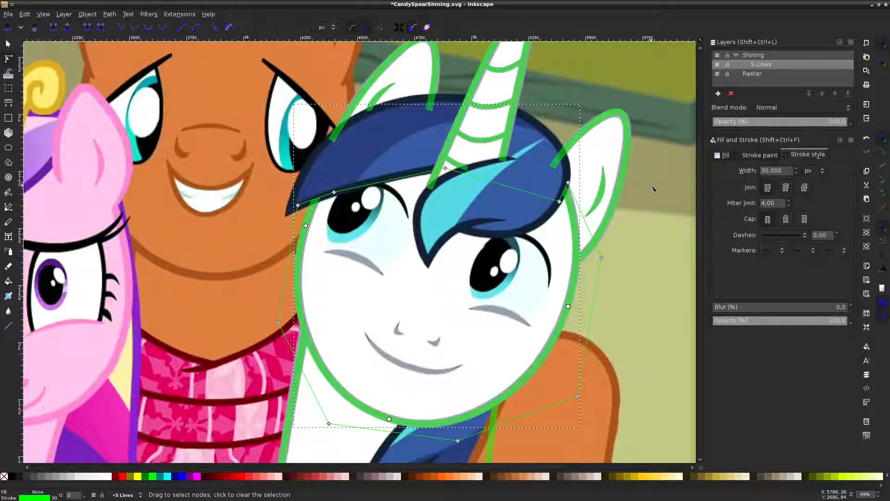
{"action": "left_click", "coordinate": [425, 204]}
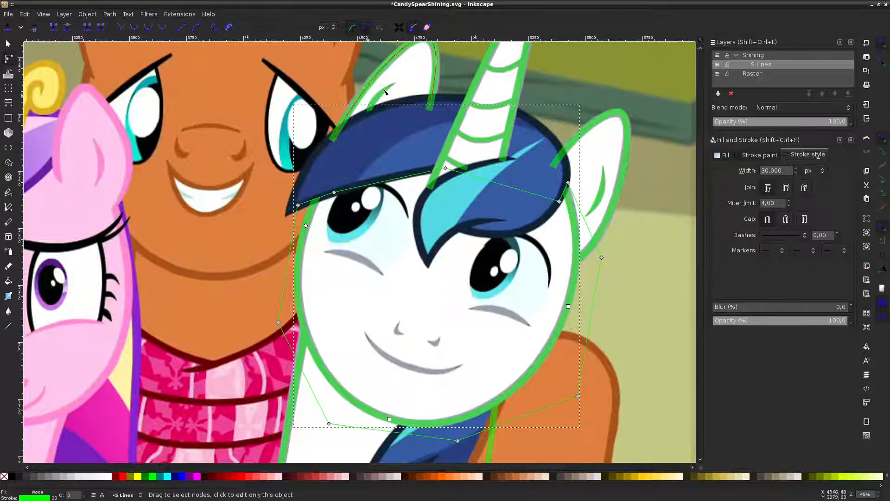
{"action": "left_click", "coordinate": [565, 84]}
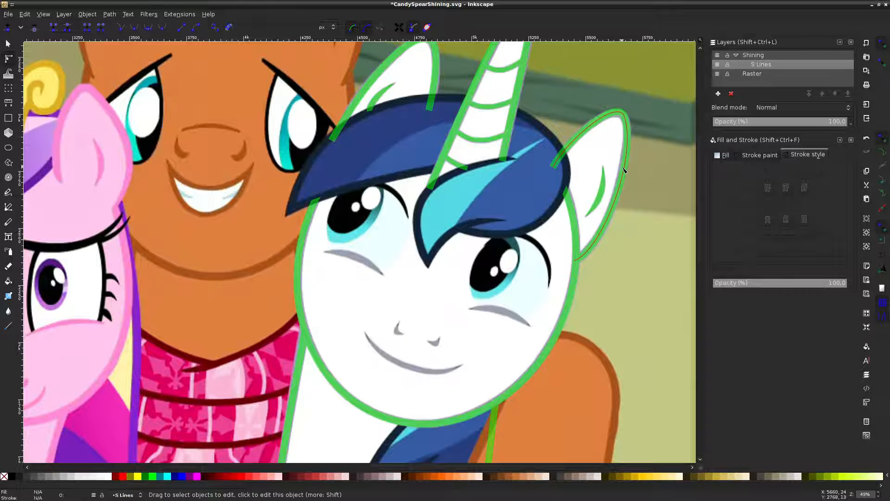
Draw a closed Bezier shape around the ear on the horn's right side, running its inner edge along the mane
{"action": "left_click", "coordinate": [606, 118]}
{"action": "left_click", "coordinate": [600, 98]}
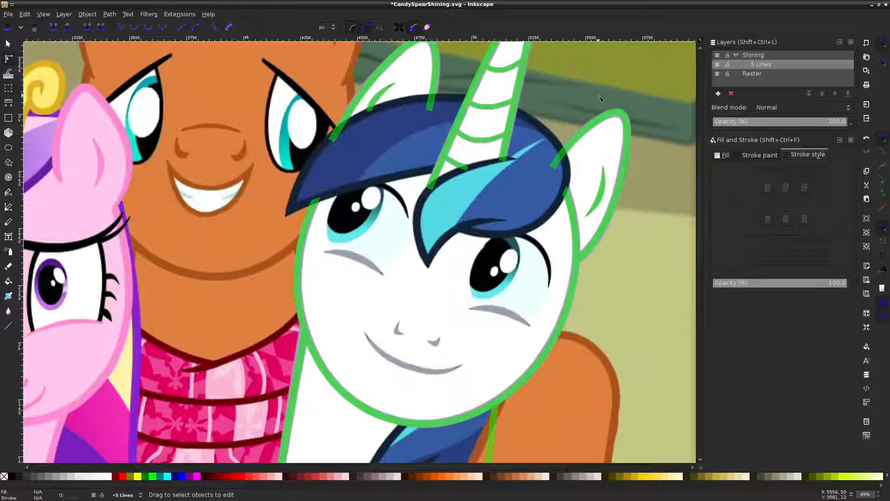
{"action": "left_click", "coordinate": [9, 207]}
{"action": "left_click", "coordinate": [570, 111]}
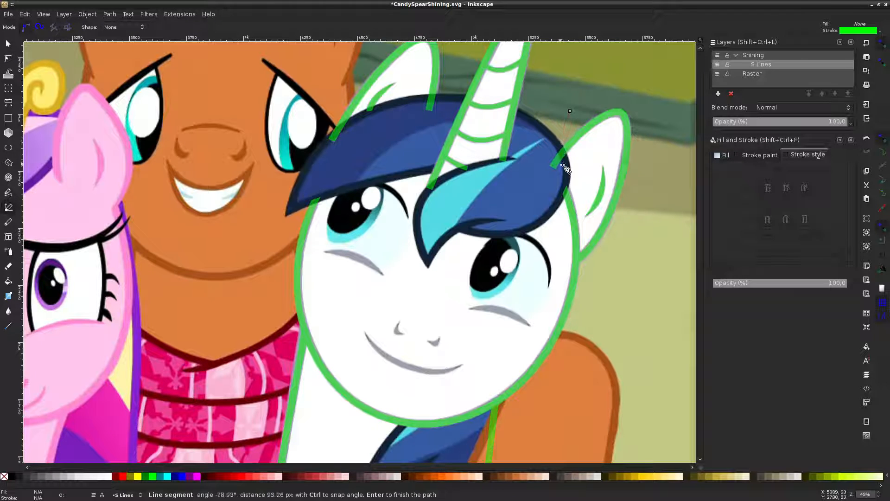
{"action": "left_click", "coordinate": [572, 165]}
{"action": "left_click", "coordinate": [583, 278]}
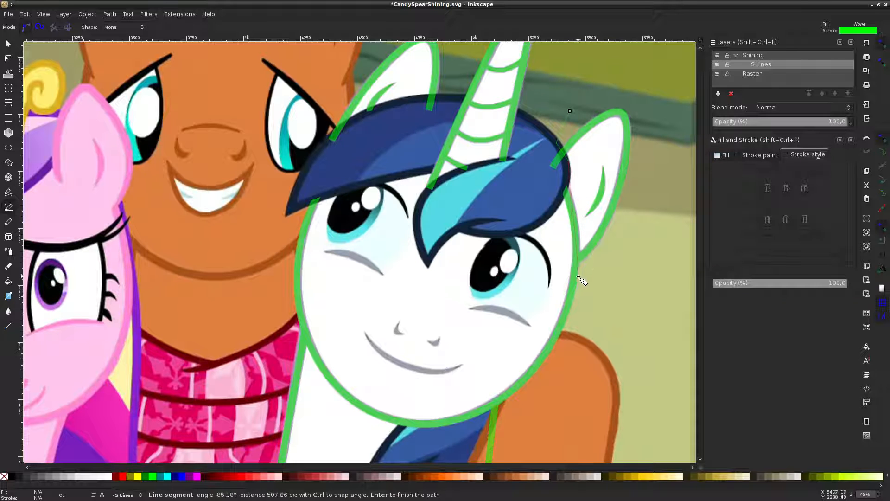
{"action": "left_click_drag", "start_coordinate": [658, 237], "coordinate": [675, 235]}
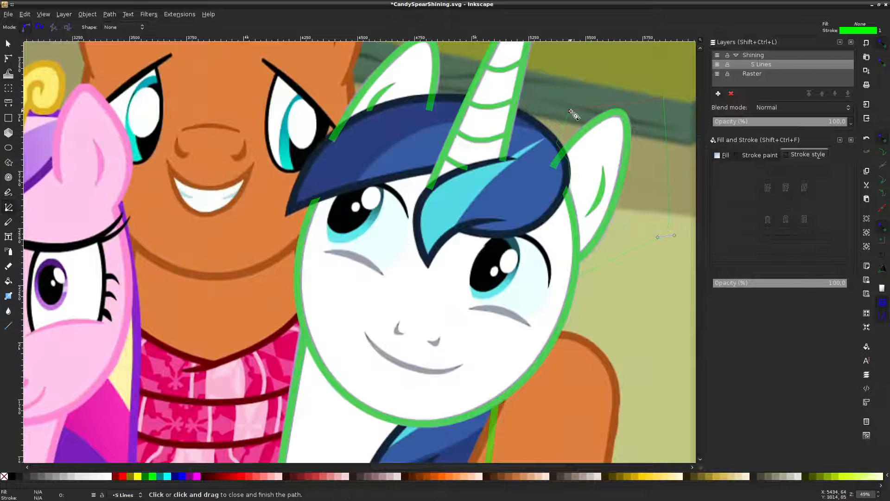
{"action": "left_click", "coordinate": [570, 111]}
Select that ear's outline together with the new shape, clip the outline with the shape and deselect it
{"action": "left_click", "coordinate": [8, 58]}
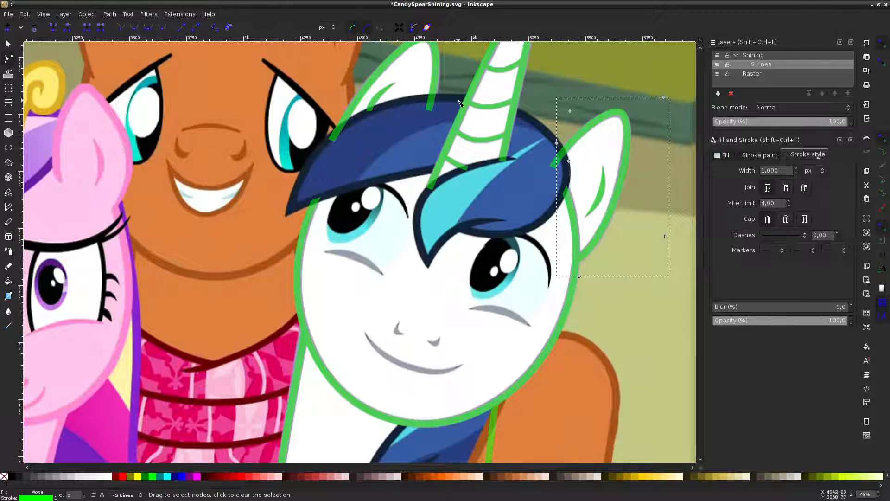
{"action": "right_click", "coordinate": [619, 118]}
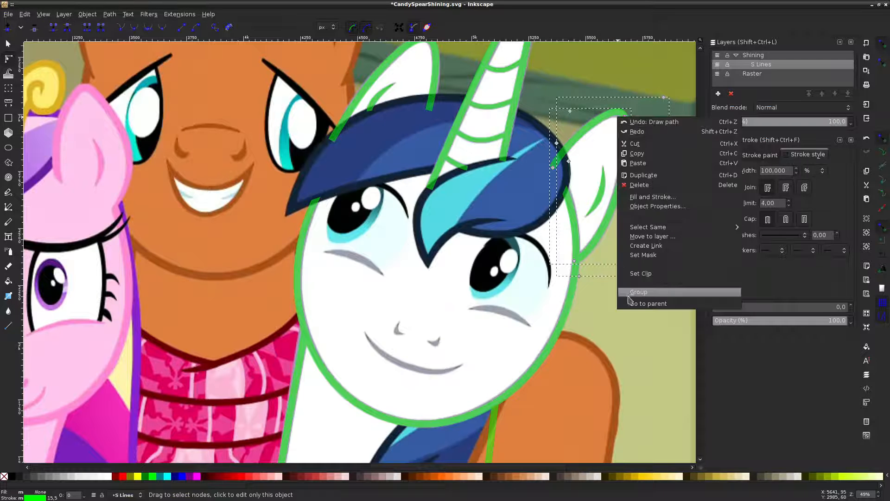
{"action": "left_click", "coordinate": [644, 274]}
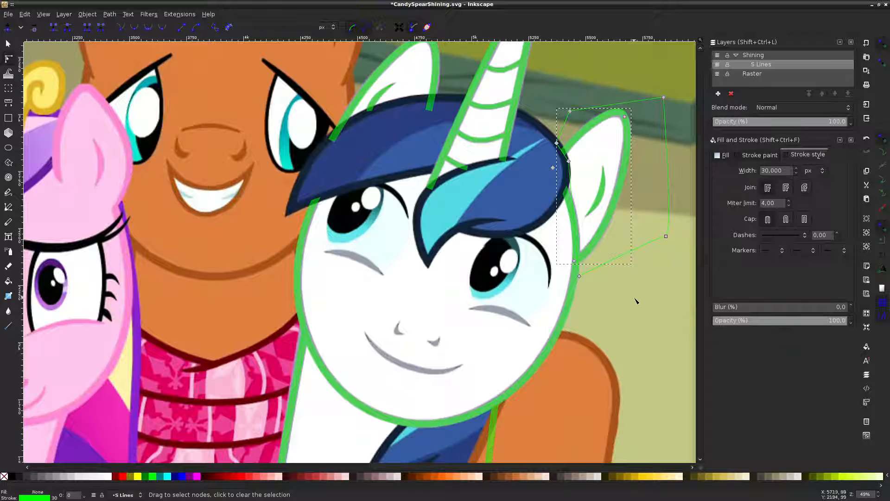
{"action": "key", "text": "Escape"}
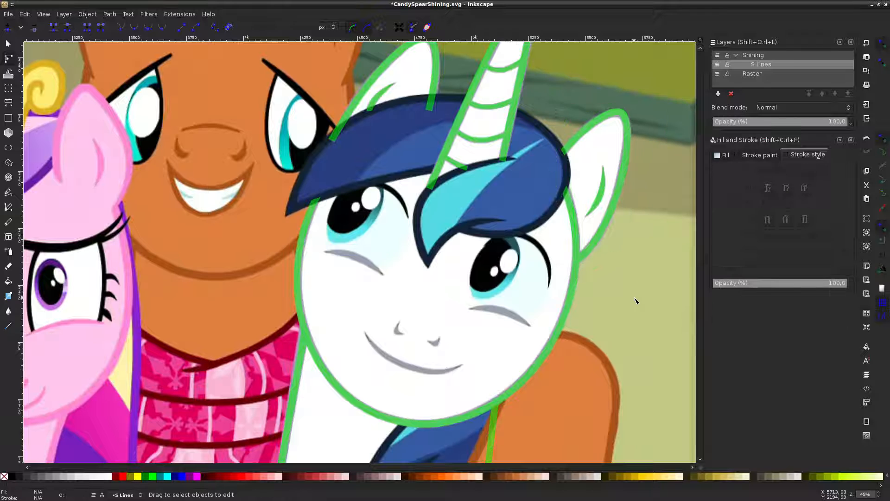
Draw a closed Bezier shape around the ear left of the horn, with its lower edge following the mane's upper edge
{"action": "scroll", "coordinate": [636, 300], "scroll_direction": "up", "scroll_amount": 5}
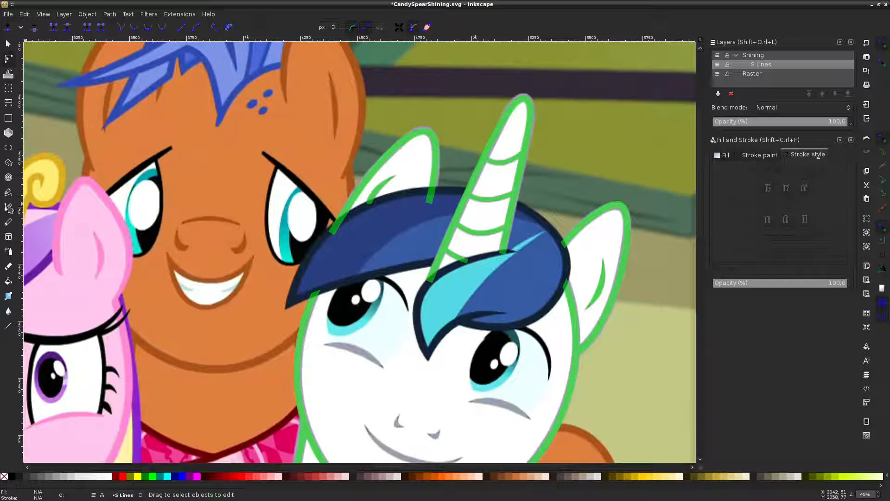
{"action": "left_click", "coordinate": [9, 208]}
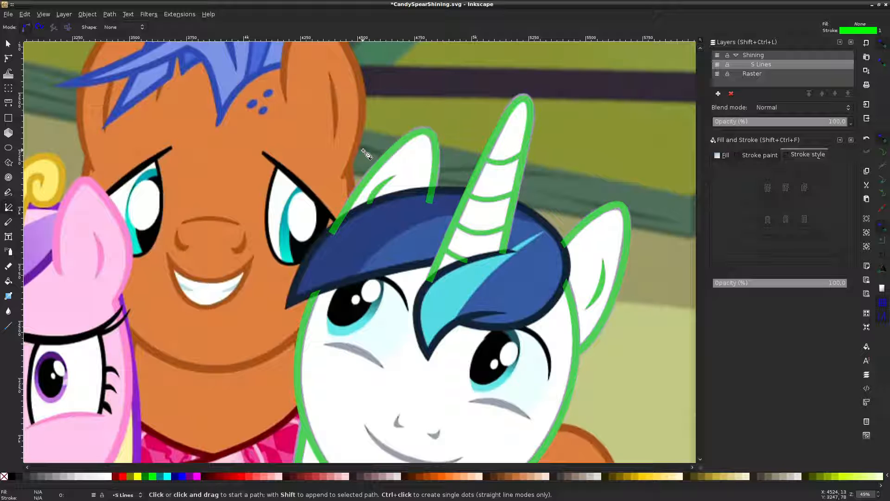
{"action": "left_click", "coordinate": [439, 108]}
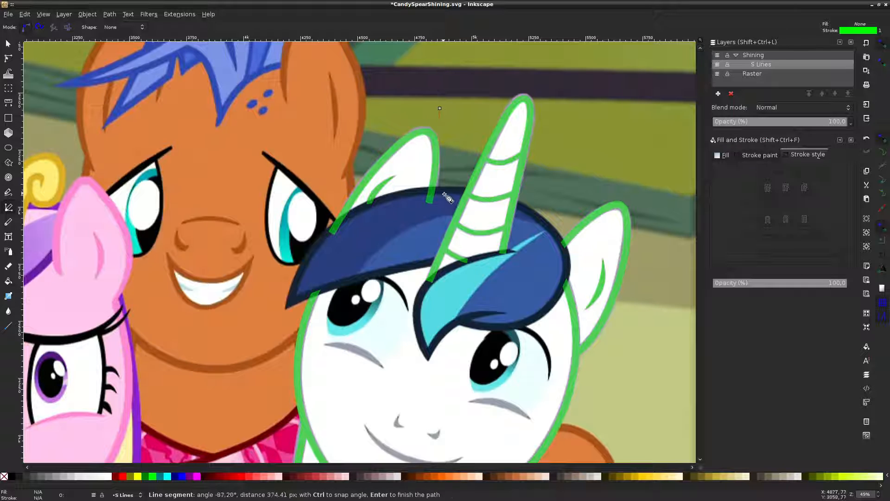
{"action": "left_click", "coordinate": [445, 189]}
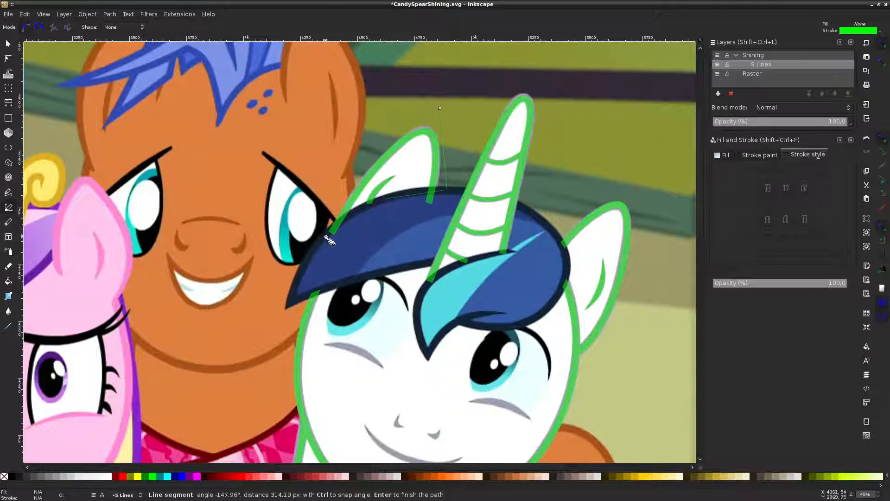
{"action": "left_click", "coordinate": [328, 234]}
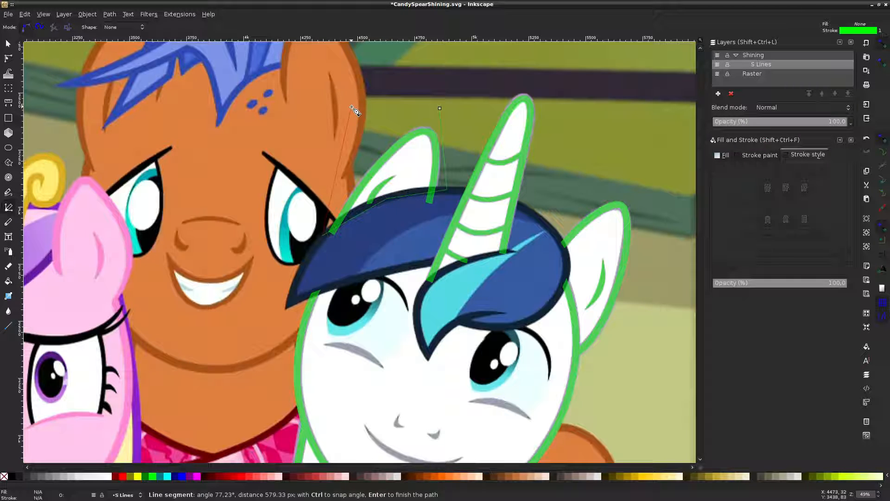
{"action": "left_click", "coordinate": [440, 108]}
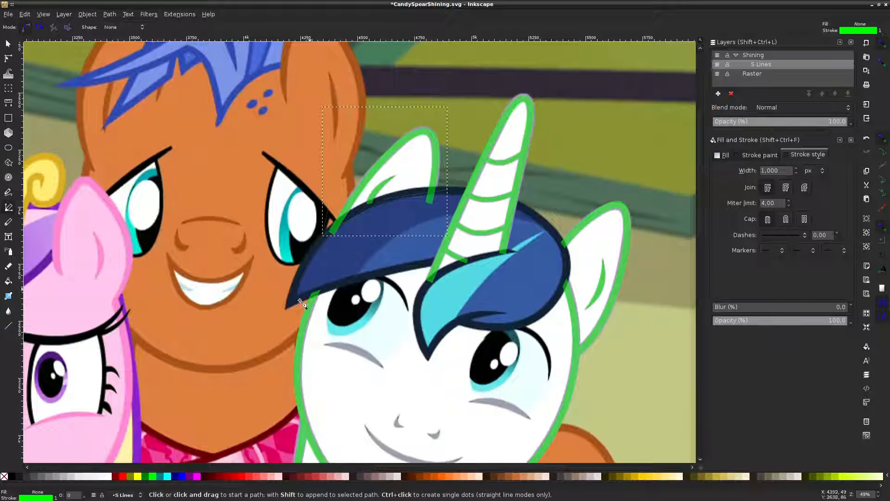
Give the new shape a magenta stroke and set its width to 15 px
{"action": "left_click", "coordinate": [197, 477], "text": "shift"}
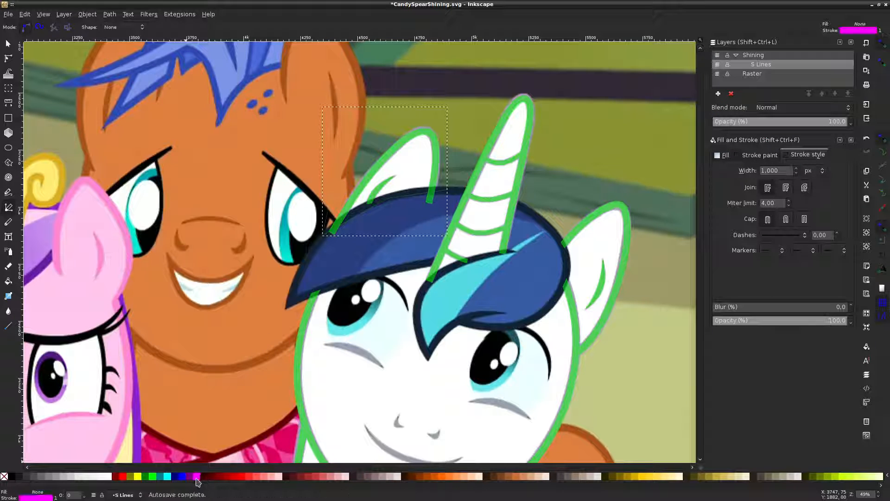
{"action": "left_click_drag", "start_coordinate": [771, 172], "coordinate": [764, 171]}
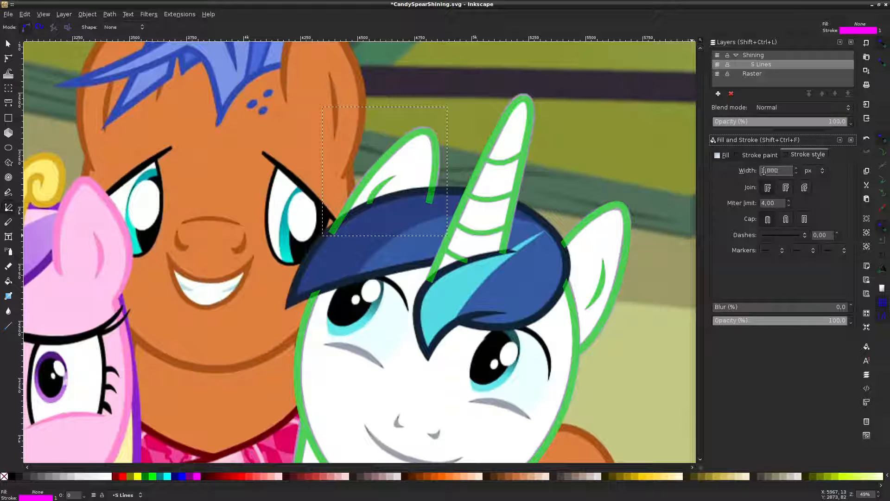
{"action": "key", "text": "Return"}
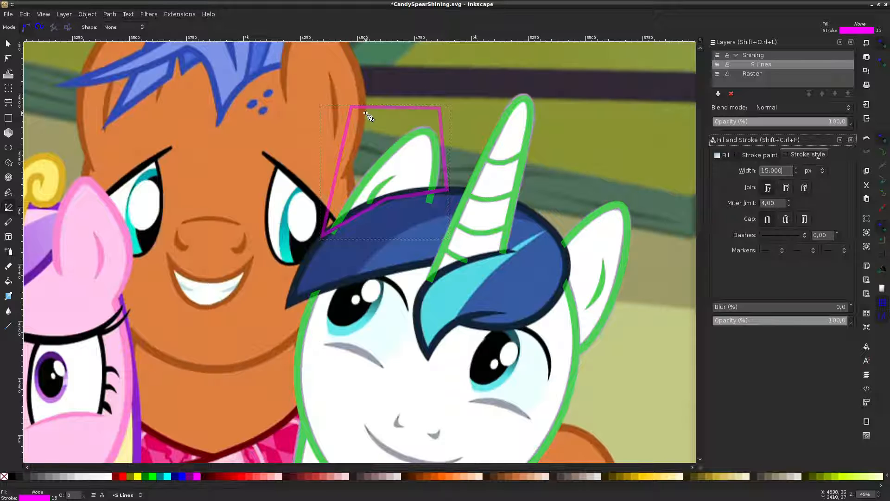
Try stroke widths of 0 and 10 px on the magenta shape, and settle on 20 px
{"action": "left_click", "coordinate": [9, 59]}
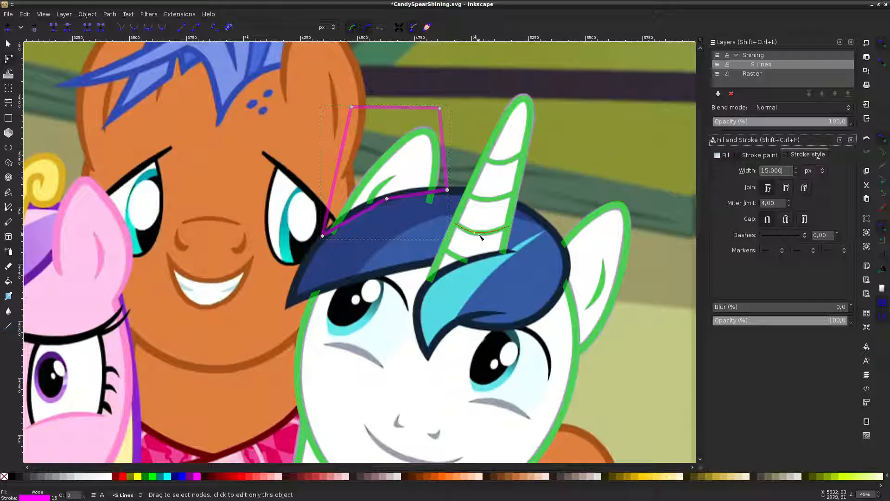
{"action": "key", "text": "ctrl+a"}
{"action": "type", "text": "0"}
{"action": "key", "text": "Return"}
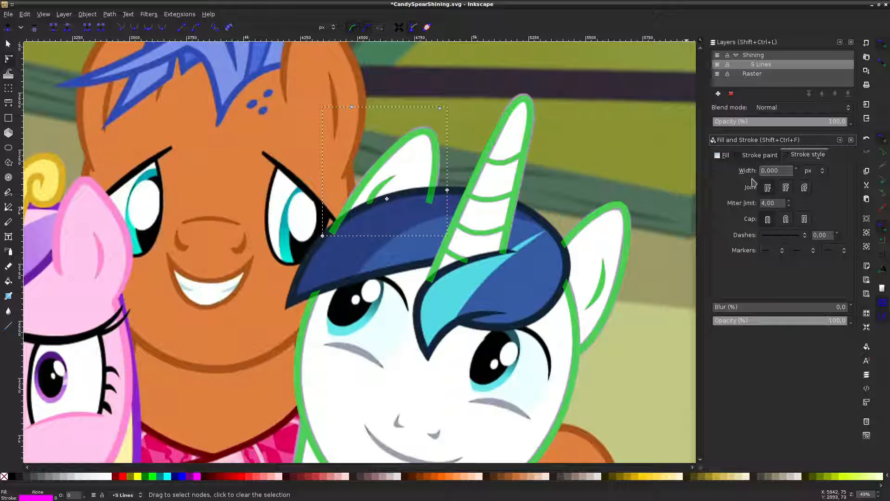
{"action": "type", "text": "1"}
{"action": "key", "text": "Return"}
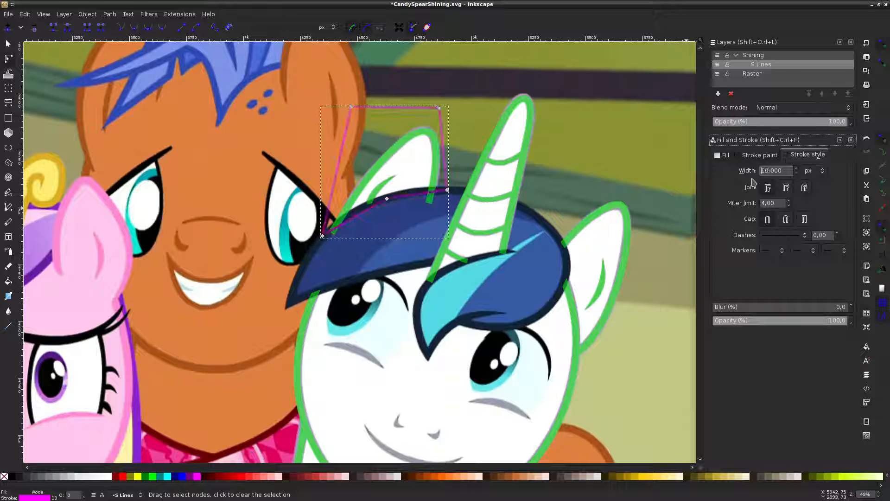
{"action": "key", "text": "BackSpace"}
{"action": "type", "text": "2"}
{"action": "key", "text": "Return"}
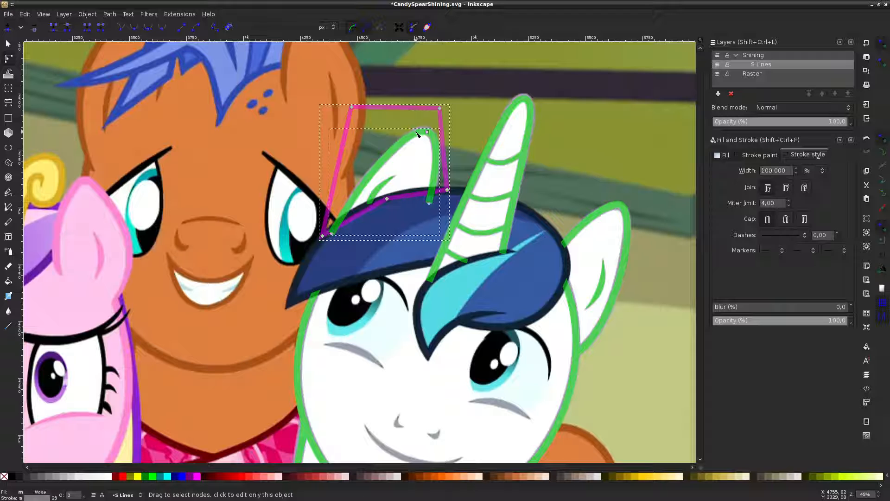
Try to clip the ear outline with the magenta shape and revert the clip
{"action": "right_click", "coordinate": [417, 134]}
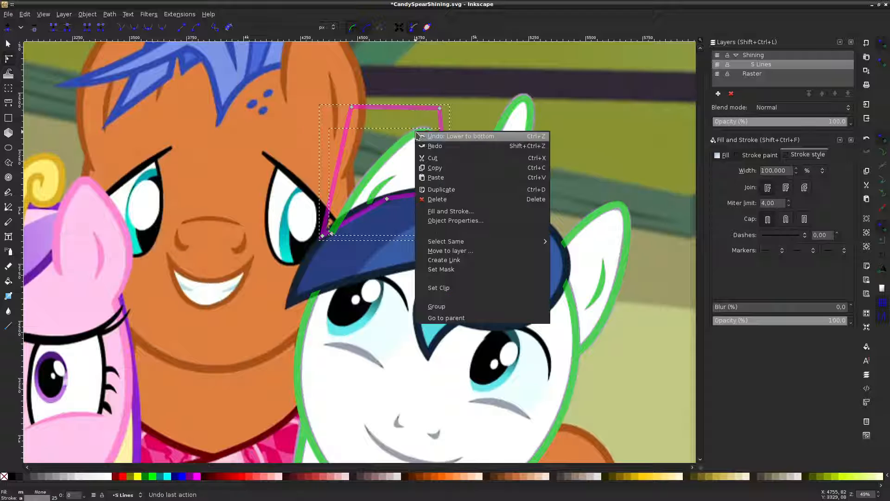
{"action": "left_click", "coordinate": [484, 287]}
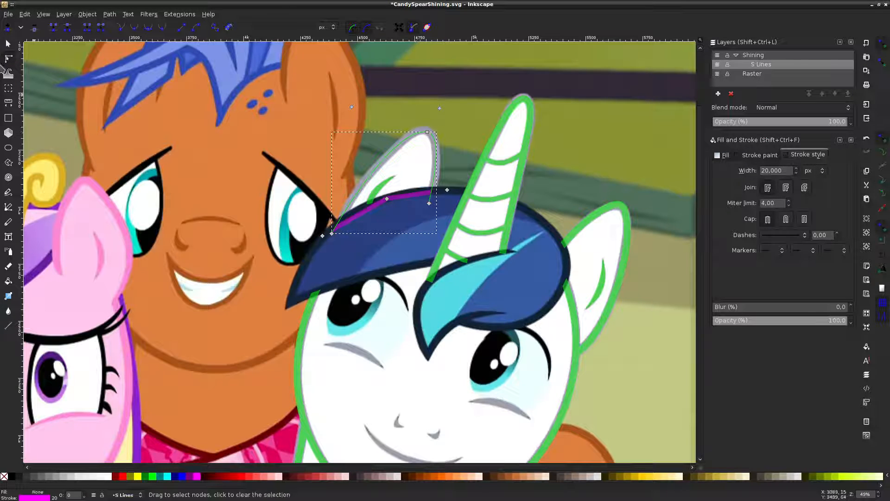
{"action": "left_click", "coordinate": [6, 44]}
{"action": "left_click", "coordinate": [404, 86]}
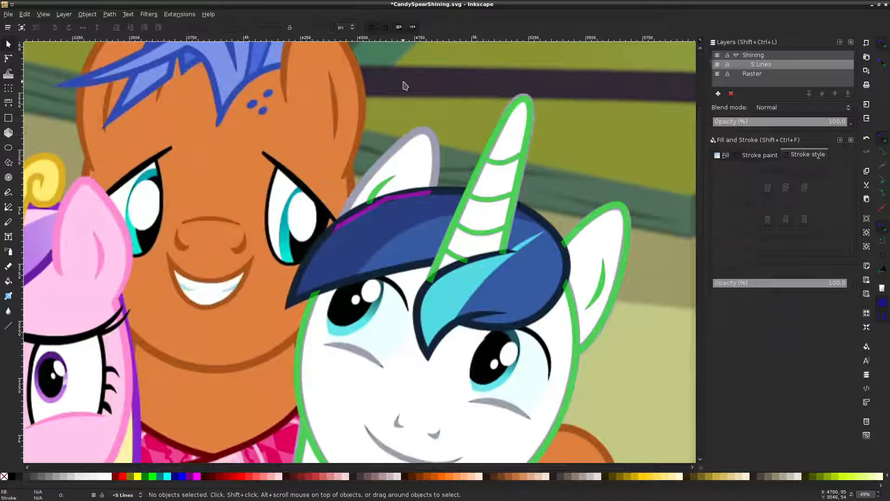
{"action": "left_click", "coordinate": [410, 194]}
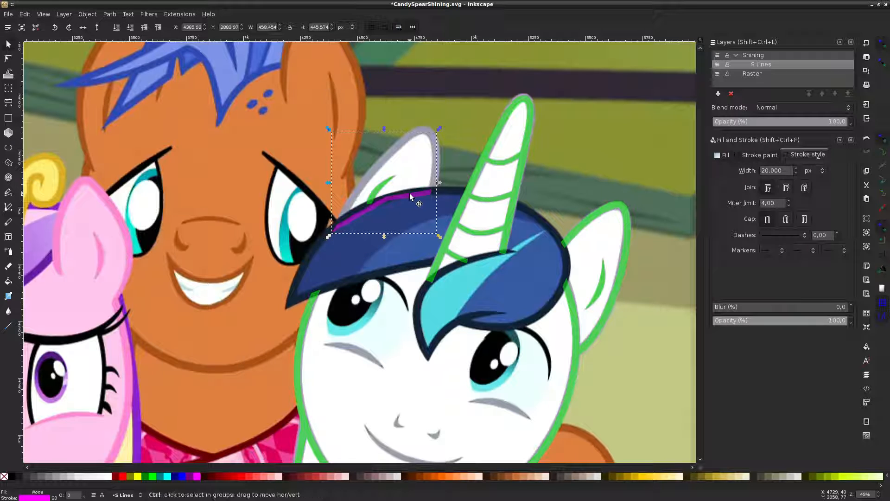
{"action": "key", "text": "ctrl+alt+r"}
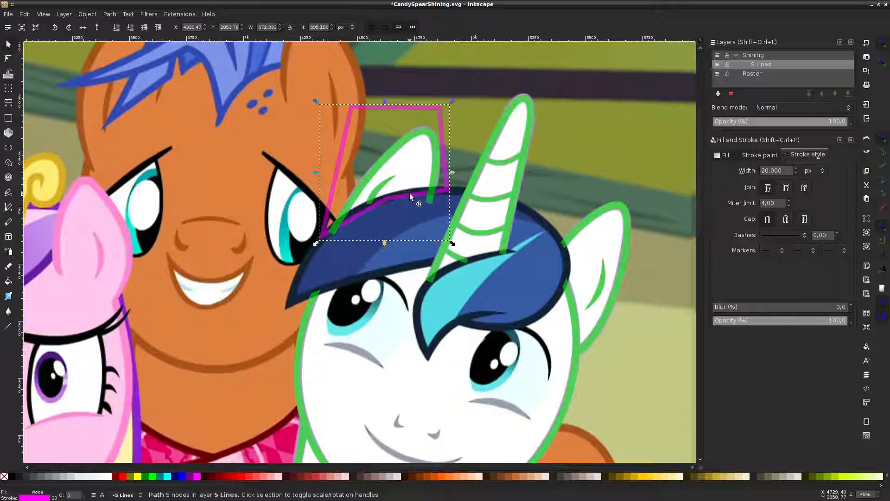
Select the magenta shape, raised above the ear outline, together with that outline and clip the outline with the shape
{"action": "left_click", "coordinate": [433, 114]}
{"action": "left_click", "coordinate": [424, 130], "text": "shift"}
{"action": "right_click", "coordinate": [422, 130]}
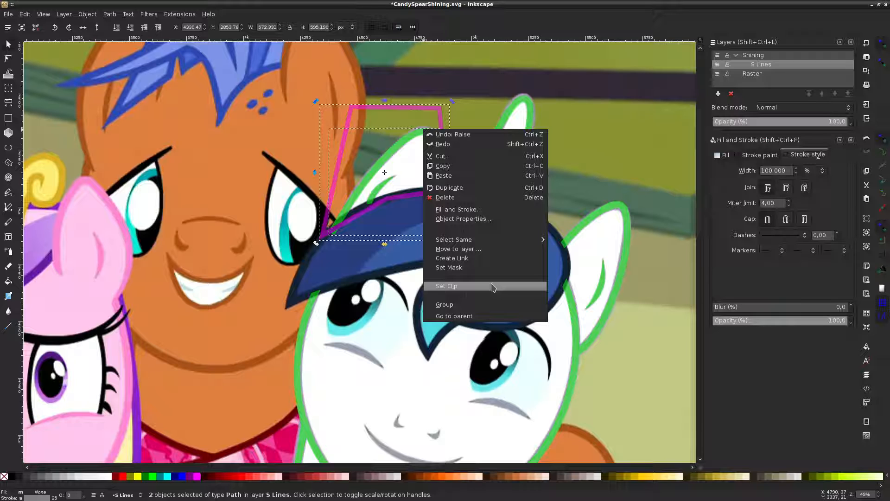
{"action": "left_click", "coordinate": [372, 88]}
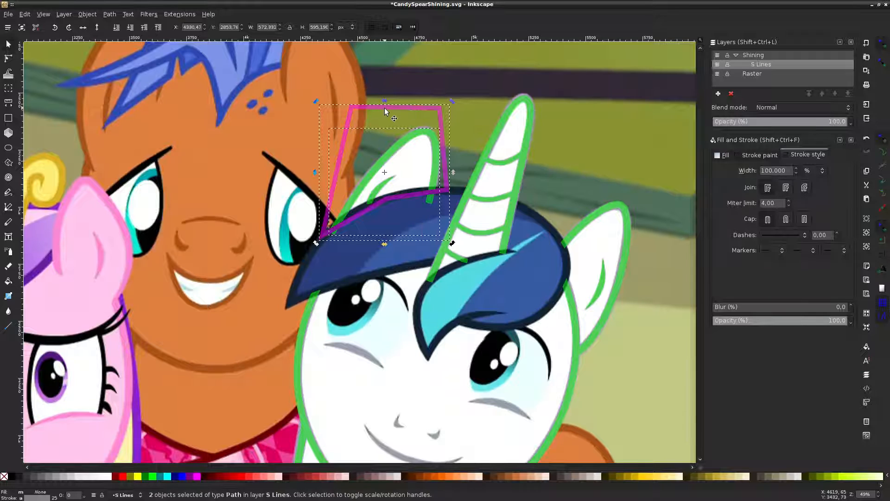
{"action": "right_click", "coordinate": [435, 152]}
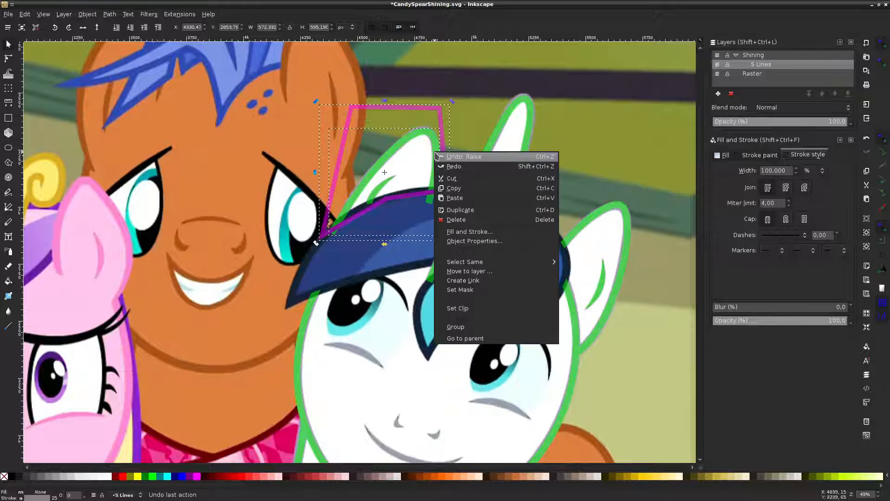
{"action": "left_click", "coordinate": [507, 310]}
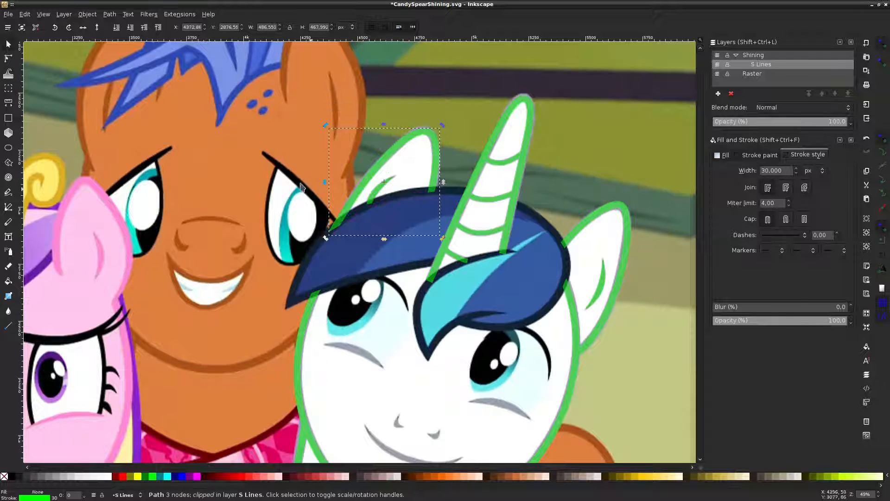
Bend the lower edge of the ear outline's clipping path into a curve following the mane's upper edge, and deselect the outline
{"action": "left_click", "coordinate": [8, 58]}
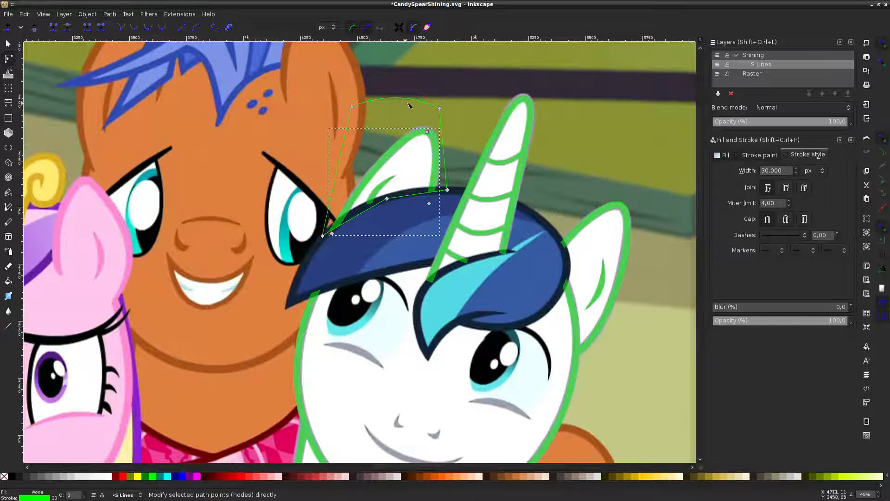
{"action": "scroll", "coordinate": [410, 105], "scroll_direction": "up", "scroll_amount": 11}
{"action": "scroll", "coordinate": [389, 153], "scroll_direction": "down", "scroll_amount": 2}
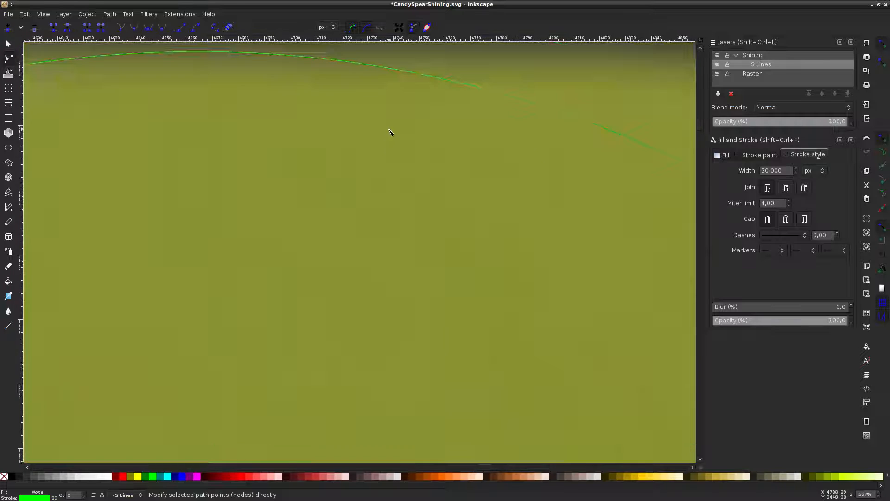
{"action": "scroll", "coordinate": [409, 81], "scroll_direction": "down", "scroll_amount": 9}
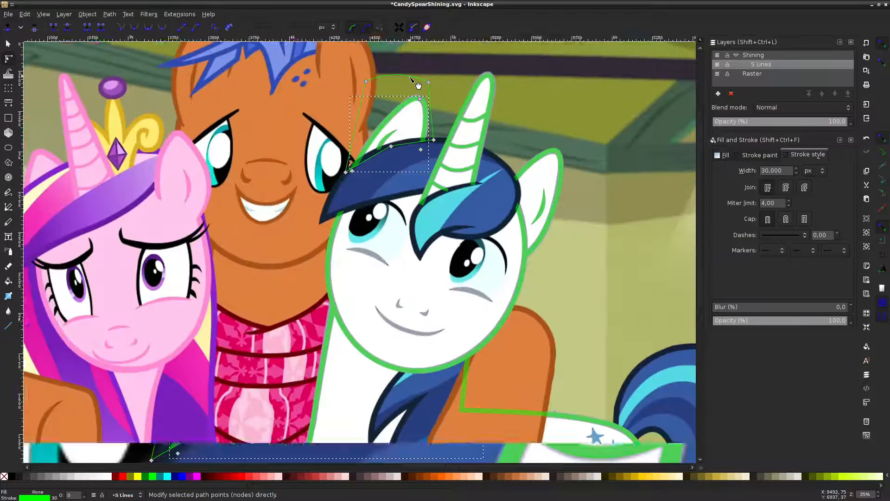
{"action": "scroll", "coordinate": [417, 180], "scroll_direction": "up", "scroll_amount": 1}
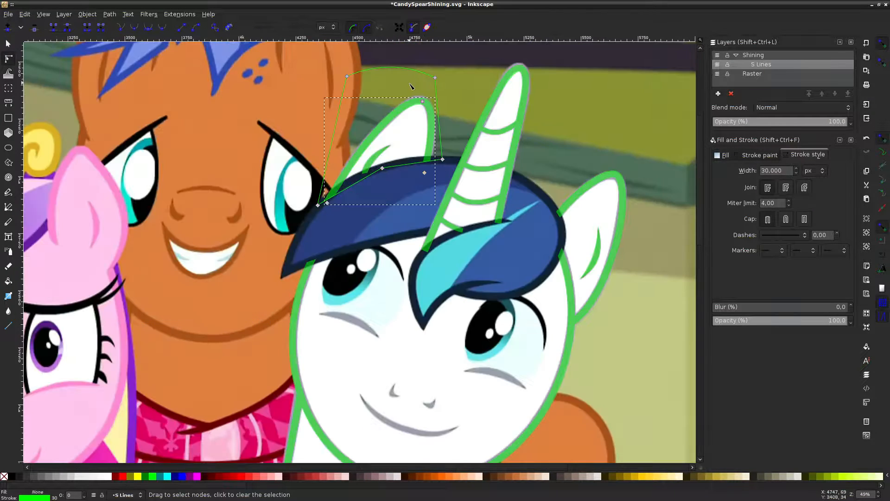
{"action": "scroll", "coordinate": [417, 179], "scroll_direction": "up", "scroll_amount": 1}
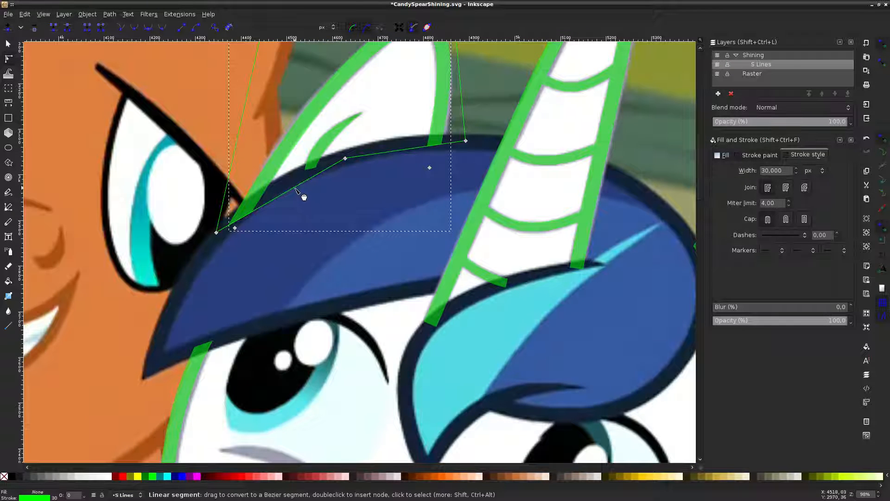
{"action": "left_click_drag", "start_coordinate": [302, 195], "coordinate": [298, 189]}
{"action": "left_click_drag", "start_coordinate": [382, 157], "coordinate": [389, 153]}
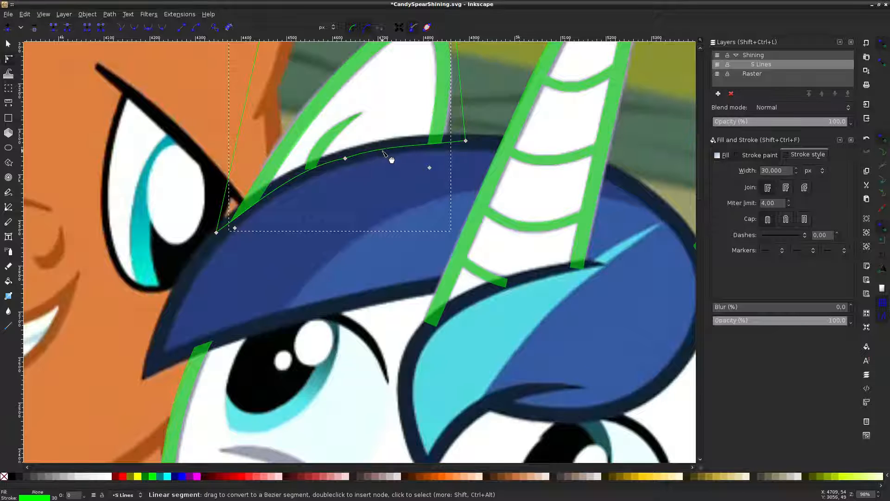
{"action": "scroll", "coordinate": [432, 166], "scroll_direction": "down", "scroll_amount": 2}
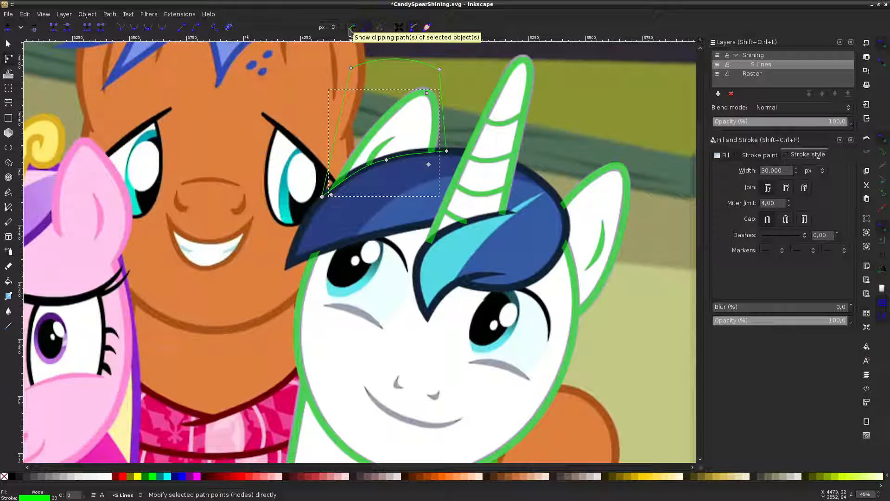
{"action": "key", "text": "Delete"}
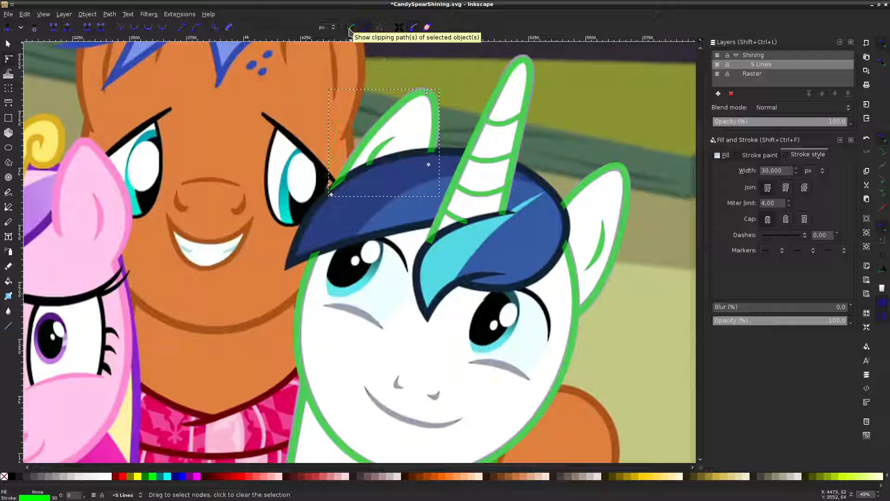
{"action": "key", "text": "Escape"}
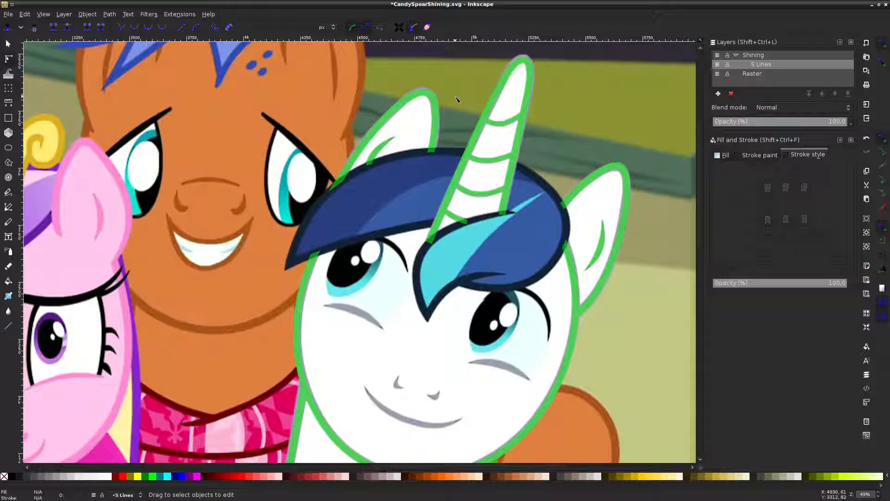
Select the horn outline together with its four cross lines and group them
{"action": "scroll", "coordinate": [454, 91], "scroll_direction": "up", "scroll_amount": 1}
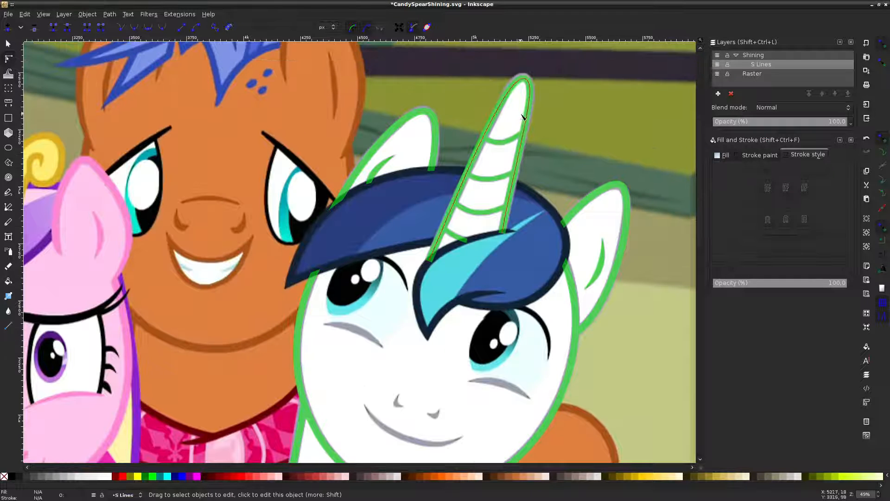
{"action": "scroll", "coordinate": [434, 95], "scroll_direction": "down", "scroll_amount": 1}
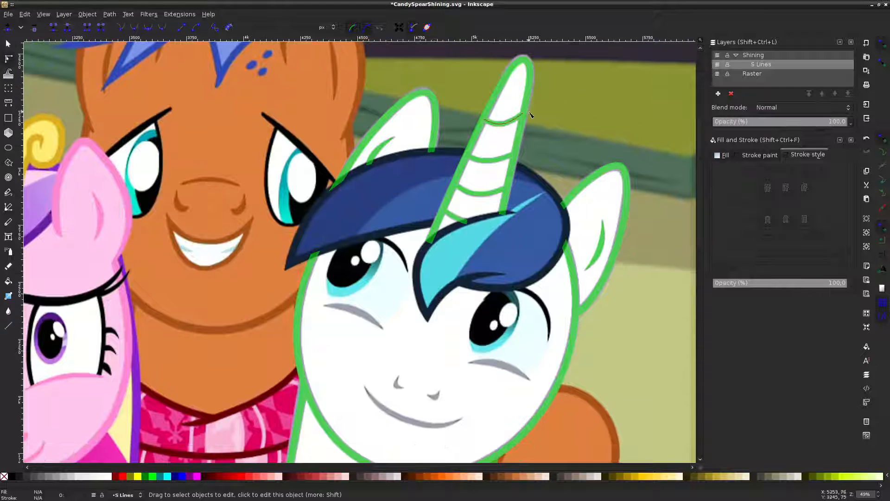
{"action": "mouse_move", "coordinate": [441, 80]}
{"action": "left_mouse_down"}
{"action": "mouse_move", "coordinate": [507, 254]}
{"action": "mouse_move", "coordinate": [528, 249]}
{"action": "left_mouse_up"}
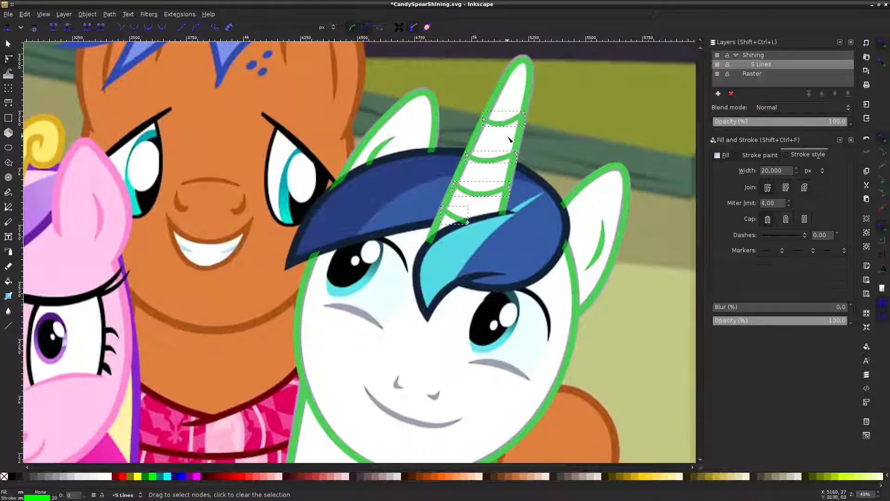
{"action": "left_click", "coordinate": [10, 43]}
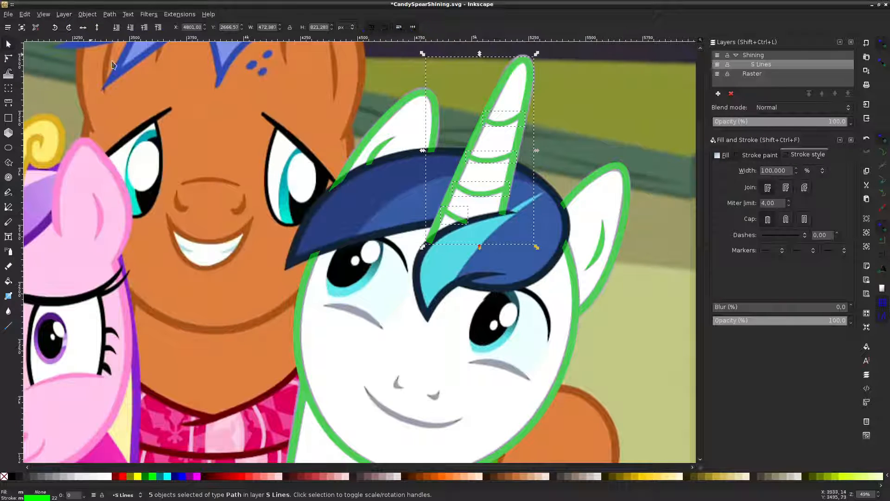
{"action": "mouse_move", "coordinate": [528, 89]}
{"action": "left_mouse_down"}
{"action": "mouse_move", "coordinate": [680, 89]}
{"action": "mouse_move", "coordinate": [516, 89]}
{"action": "left_mouse_up"}
{"action": "key", "text": "ctrl+z"}
{"action": "right_click", "coordinate": [530, 80]}
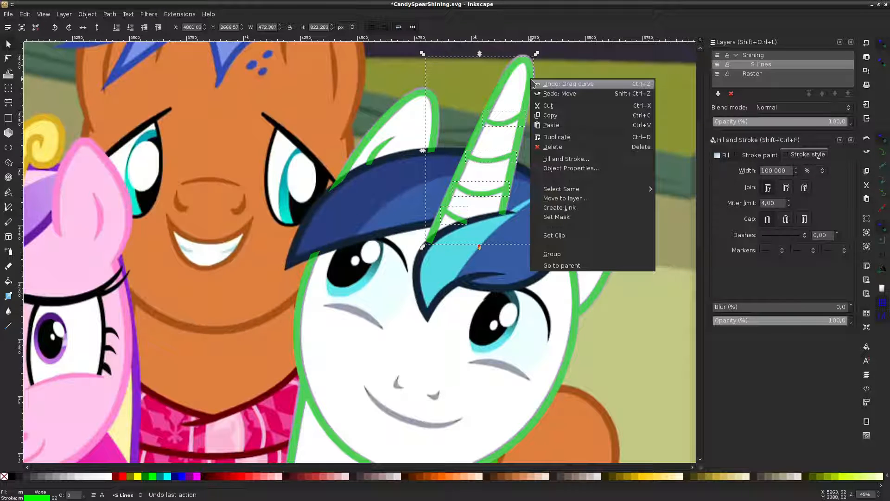
{"action": "left_click", "coordinate": [565, 254]}
{"action": "left_click", "coordinate": [546, 105]}
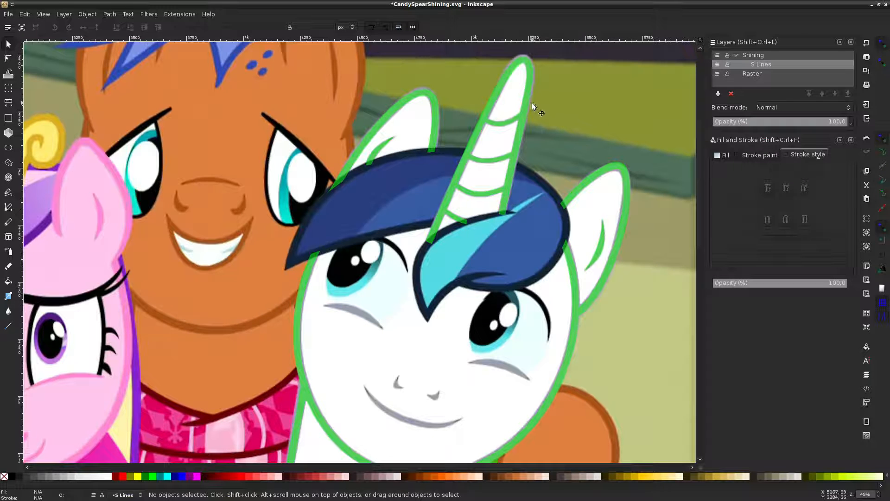
Try a fuchsia fill on the horn group, undo it, and try a fuchsia stroke with no fill instead
{"action": "mouse_move", "coordinate": [532, 107]}
{"action": "left_mouse_down"}
{"action": "mouse_move", "coordinate": [463, 105]}
{"action": "mouse_move", "coordinate": [531, 115]}
{"action": "left_mouse_up"}
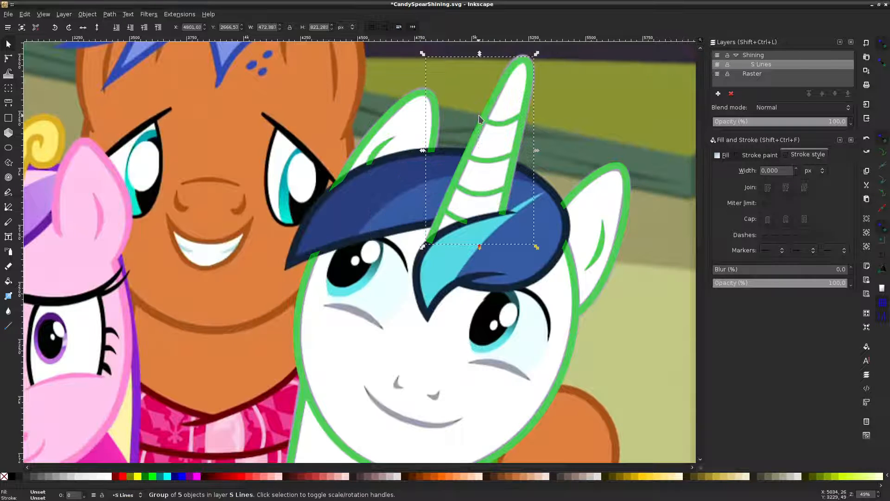
{"action": "left_click", "coordinate": [197, 477]}
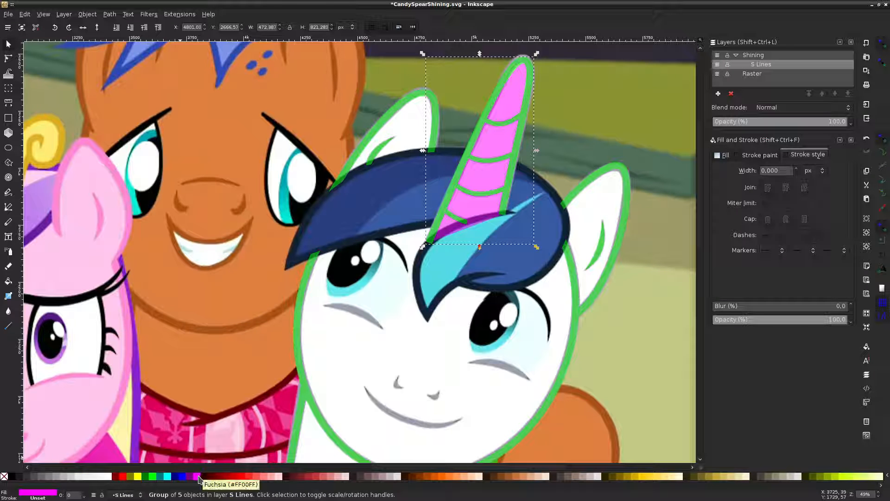
{"action": "key", "text": "ctrl+z"}
{"action": "left_click", "coordinate": [197, 476], "text": "shift"}
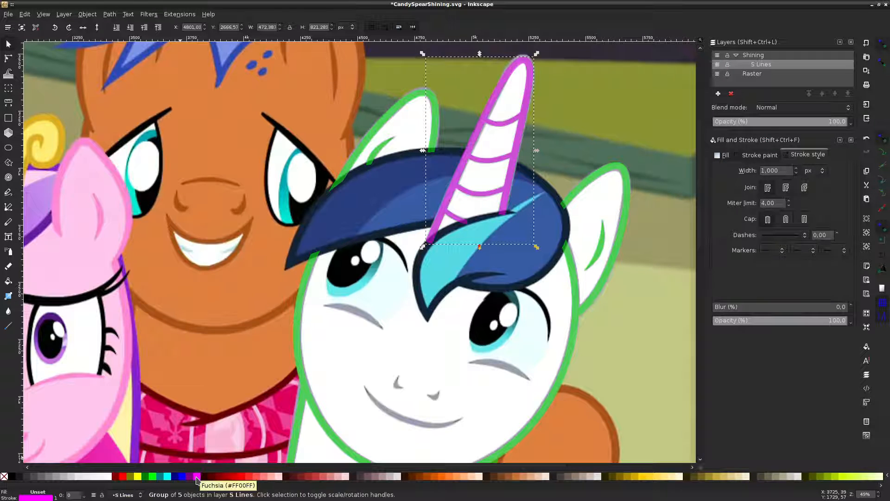
{"action": "left_click", "coordinate": [4, 476]}
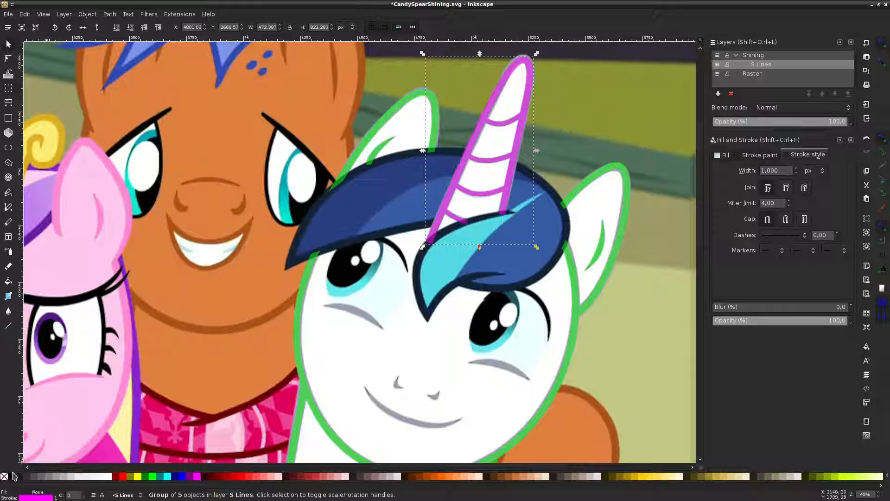
Return the horn group to a lime stroke with no fill and deselect it
{"action": "left_click", "coordinate": [153, 477]}
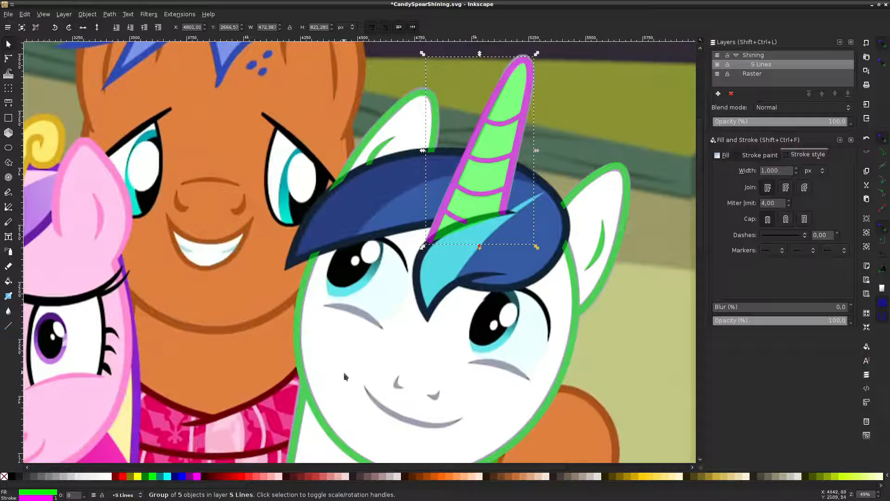
{"action": "left_click", "coordinate": [151, 478], "text": "shift"}
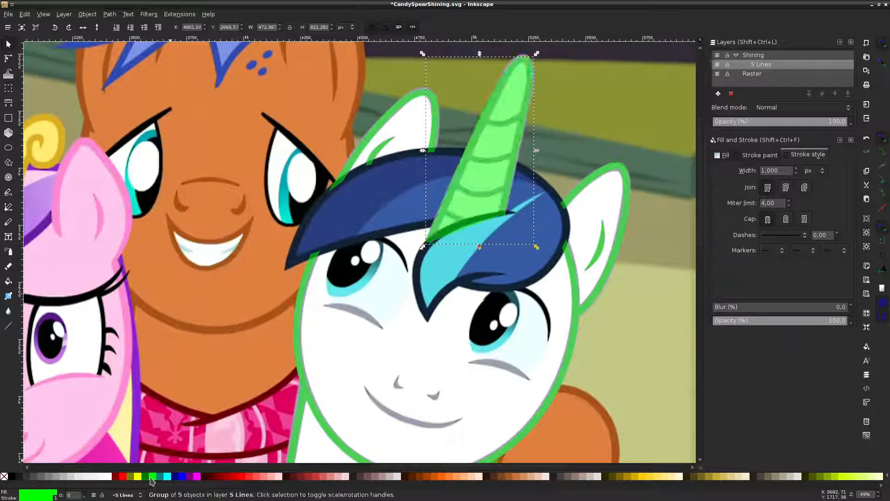
{"action": "left_click", "coordinate": [4, 476]}
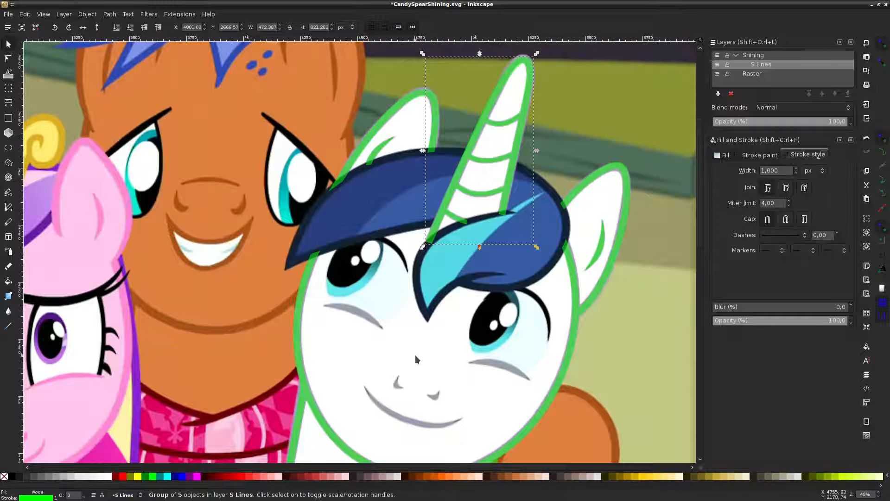
{"action": "left_click", "coordinate": [597, 105]}
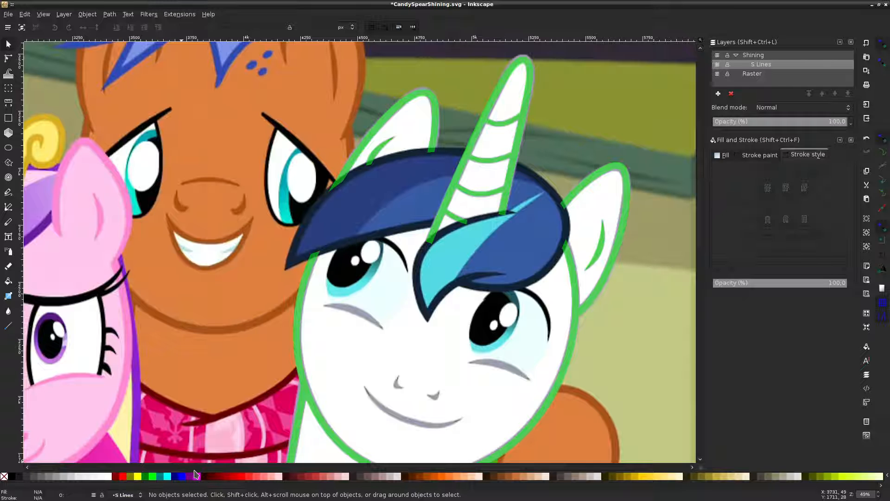
Draw a closed two-node path between the ends of the gray line under the white pony's eye nearest the orange pony
{"action": "scroll", "coordinate": [420, 300], "scroll_direction": "down", "scroll_amount": 10}
{"action": "scroll", "coordinate": [434, 293], "scroll_direction": "down", "scroll_amount": 4}
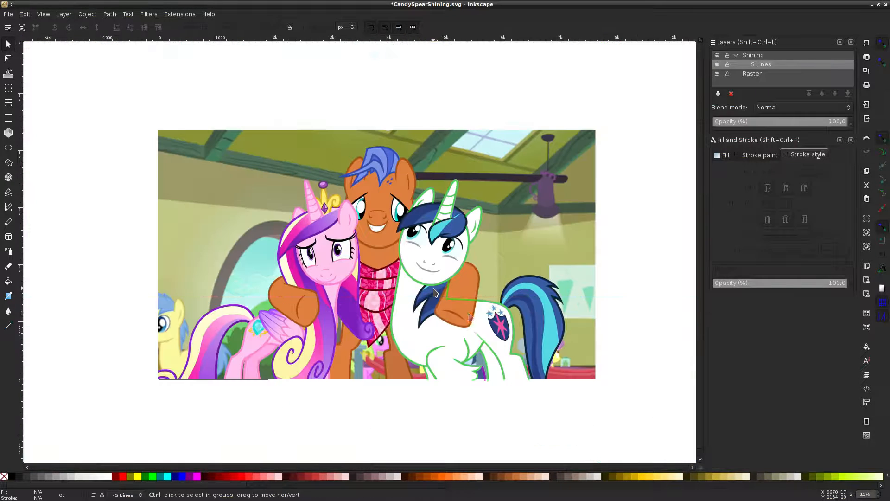
{"action": "scroll", "coordinate": [419, 190], "scroll_direction": "up", "scroll_amount": 4}
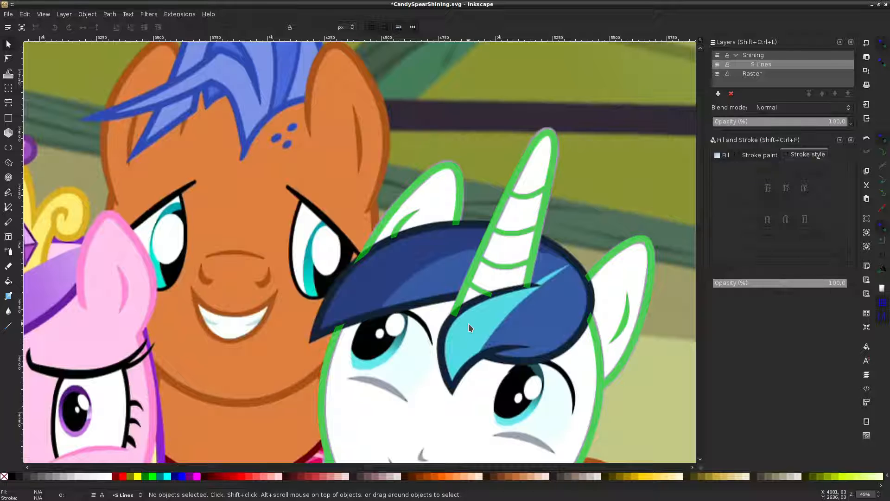
{"action": "scroll", "coordinate": [475, 315], "scroll_direction": "down", "scroll_amount": 5}
{"action": "scroll", "coordinate": [476, 315], "scroll_direction": "down", "scroll_amount": 1}
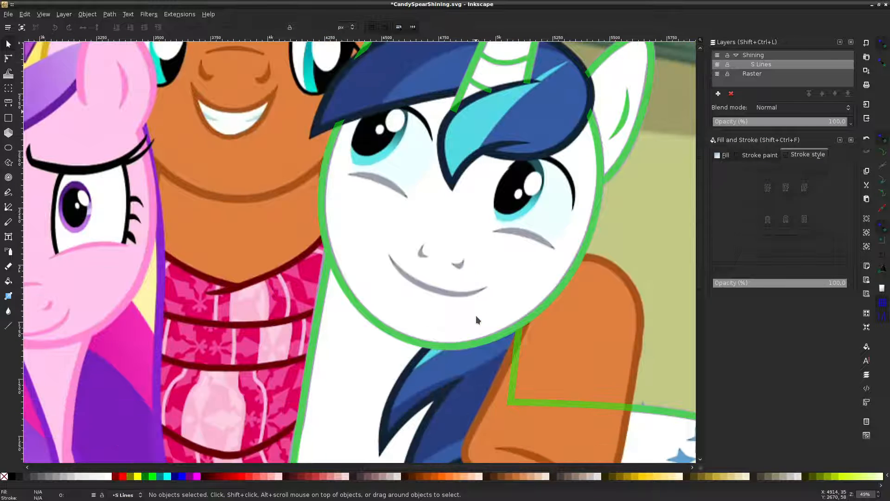
{"action": "scroll", "coordinate": [476, 315], "scroll_direction": "down", "scroll_amount": 3}
{"action": "scroll", "coordinate": [476, 315], "scroll_direction": "up", "scroll_amount": 2}
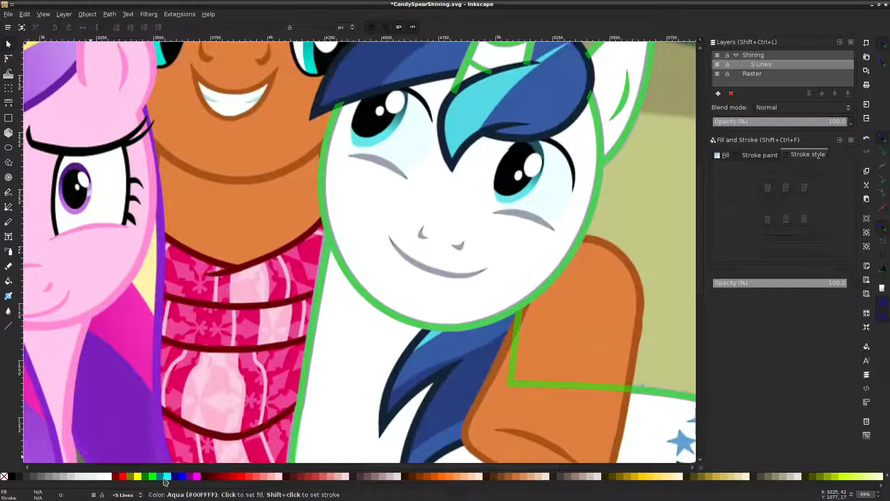
{"action": "left_click", "coordinate": [8, 207]}
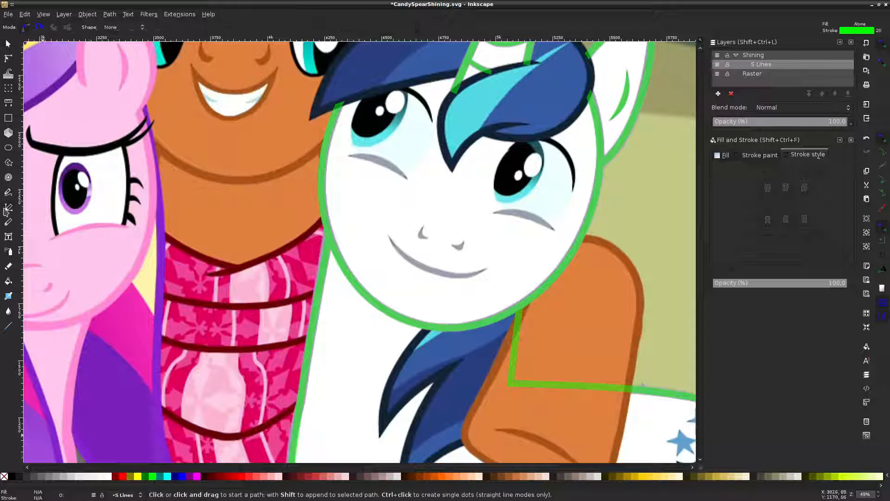
{"action": "scroll", "coordinate": [390, 158], "scroll_direction": "up", "scroll_amount": 2}
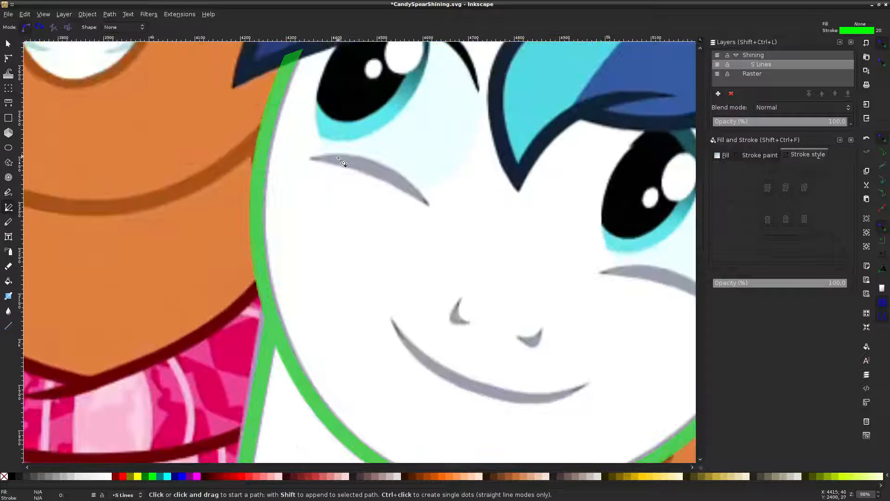
{"action": "left_click", "coordinate": [308, 158]}
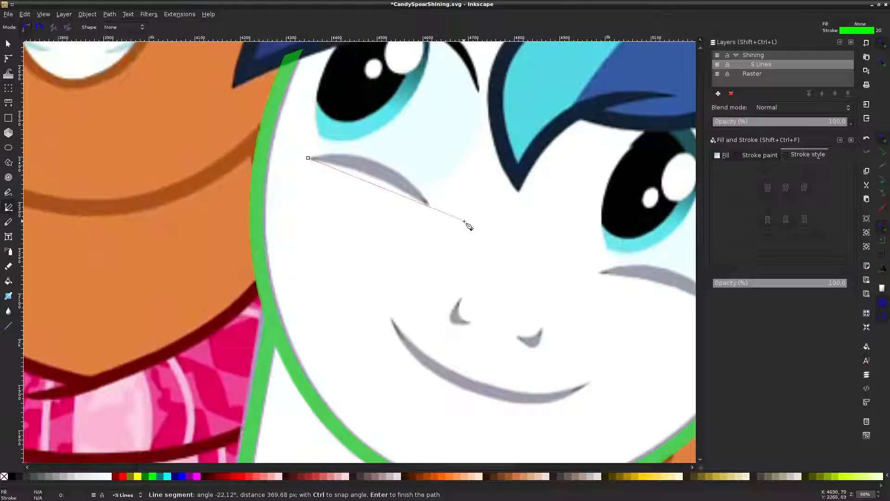
{"action": "left_click", "coordinate": [429, 204]}
{"action": "left_click", "coordinate": [308, 159]}
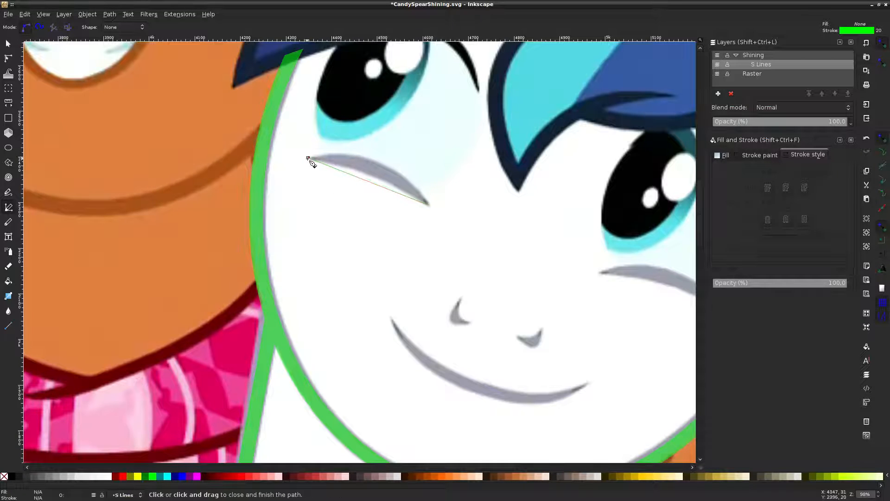
Set the new under-eye path's stroke width to 1 px
{"action": "left_click_drag", "start_coordinate": [779, 171], "coordinate": [761, 171]}
{"action": "type", "text": "1"}
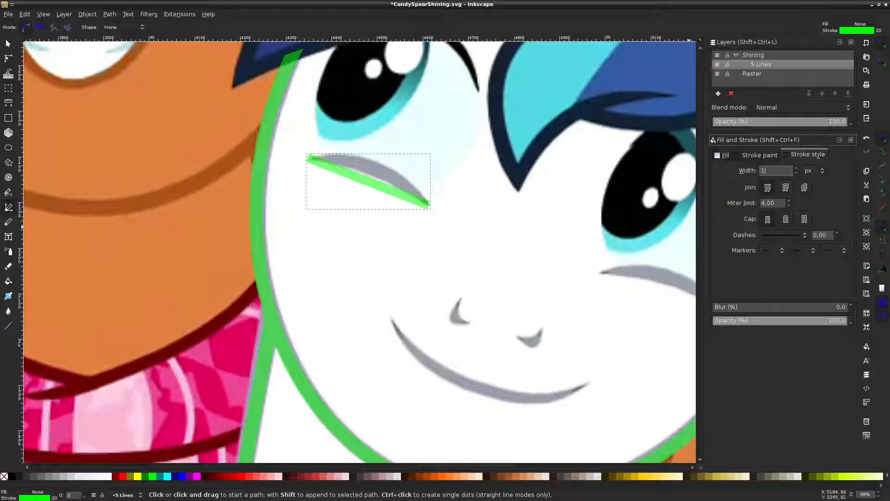
{"action": "key", "text": "Return"}
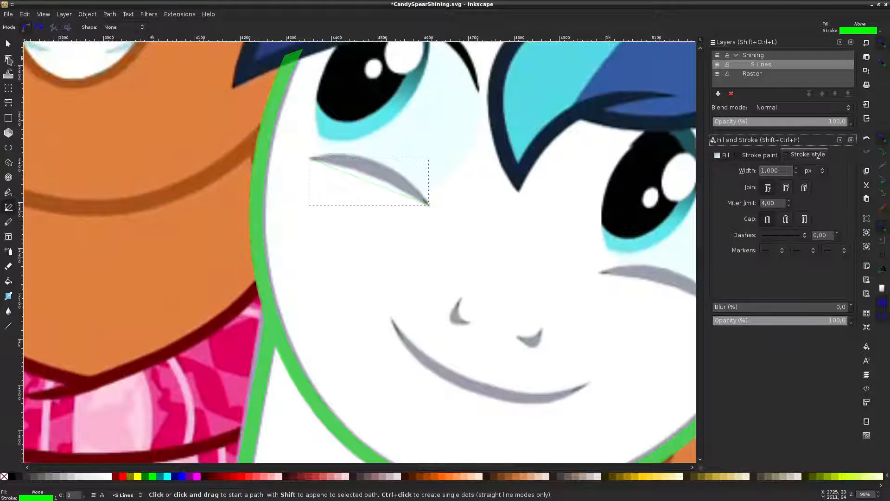
Bend both sides of the under-eye path nearest the orange pony to fit the gray line's edges, and deselect it
{"action": "left_click", "coordinate": [8, 58]}
{"action": "left_click_drag", "start_coordinate": [381, 181], "coordinate": [380, 162]}
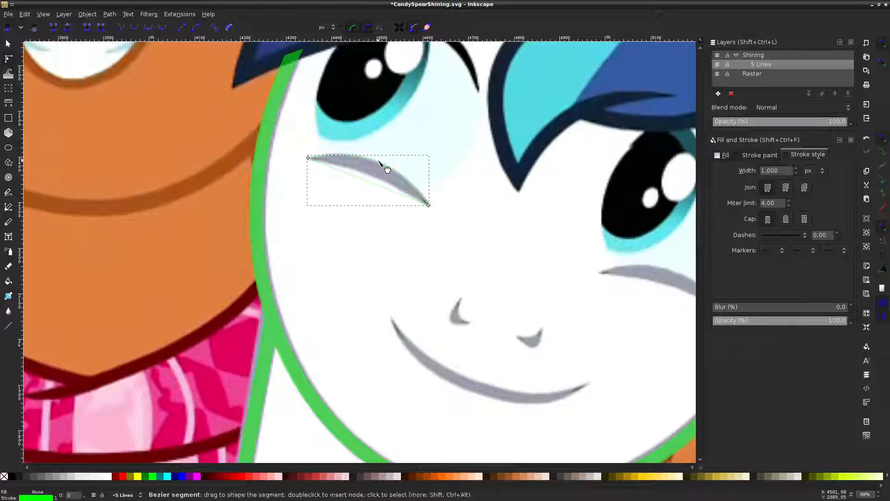
{"action": "left_click", "coordinate": [373, 178]}
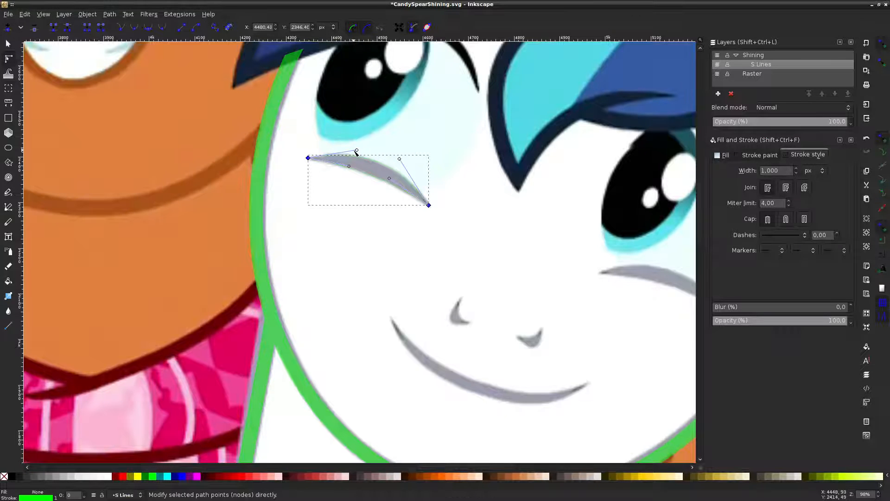
{"action": "left_click", "coordinate": [319, 137]}
{"action": "scroll", "coordinate": [344, 212], "scroll_direction": "right", "scroll_amount": 4}
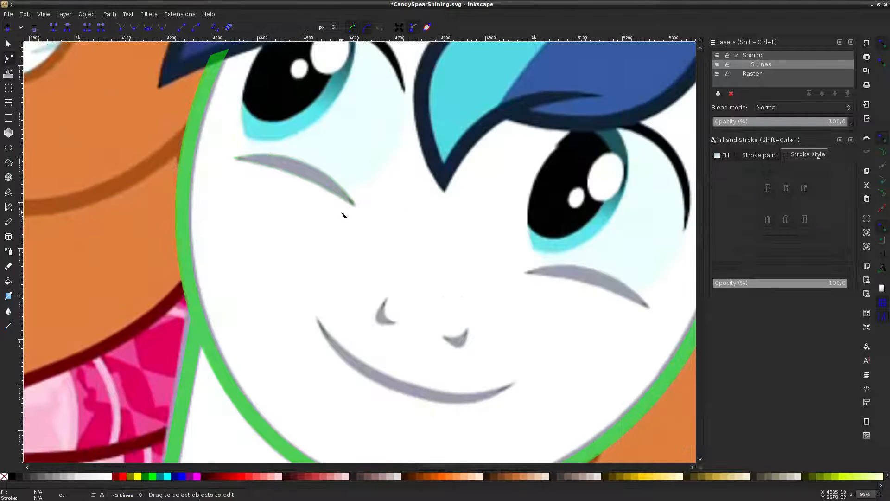
{"action": "left_click", "coordinate": [330, 191]}
{"action": "left_click", "coordinate": [324, 310]}
Draw a closed two-node path on the gray line under the white pony's other eye and bend its sides to the line's edges
{"action": "left_click", "coordinate": [8, 207]}
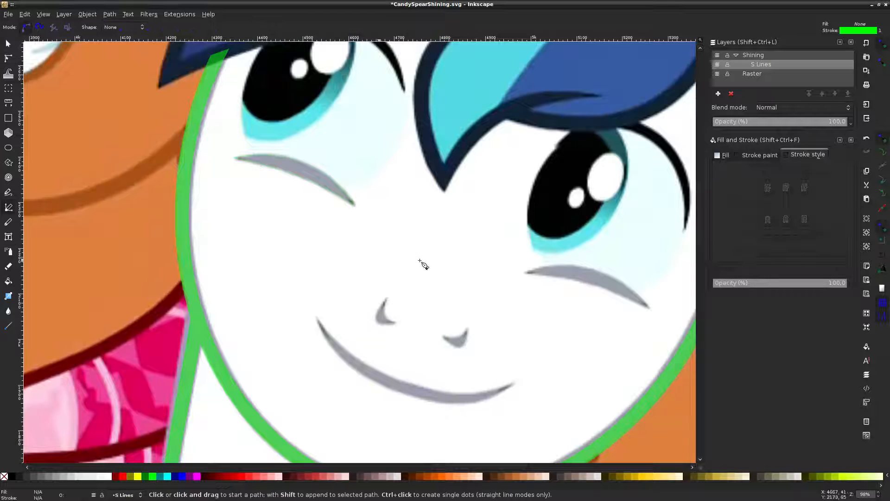
{"action": "left_click", "coordinate": [524, 272]}
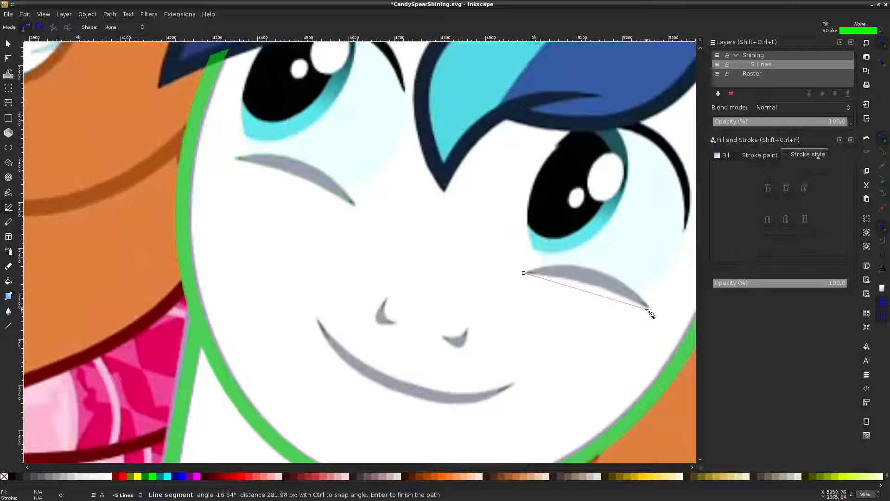
{"action": "left_click", "coordinate": [649, 307]}
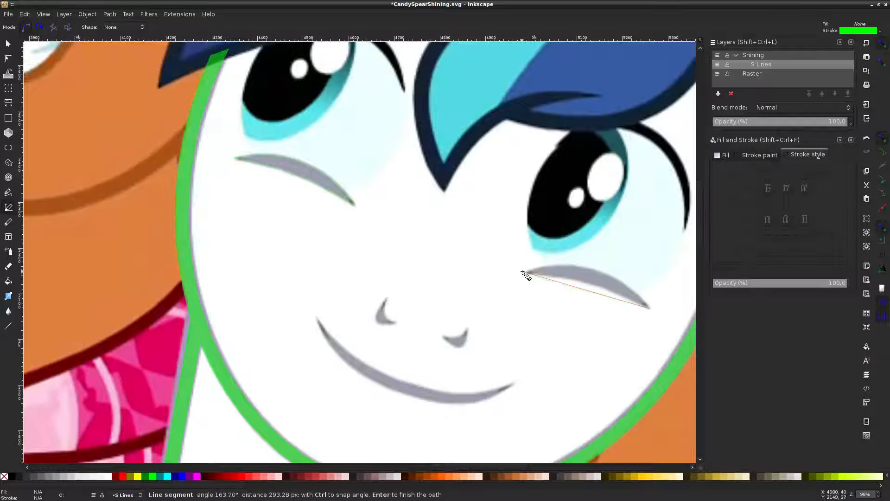
{"action": "left_click", "coordinate": [524, 274]}
{"action": "key", "text": "n"}
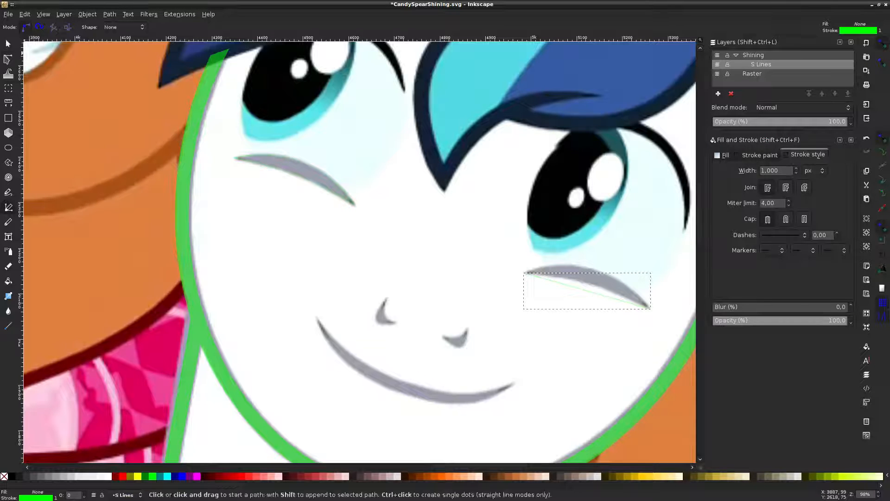
{"action": "left_click_drag", "start_coordinate": [584, 294], "coordinate": [594, 274]}
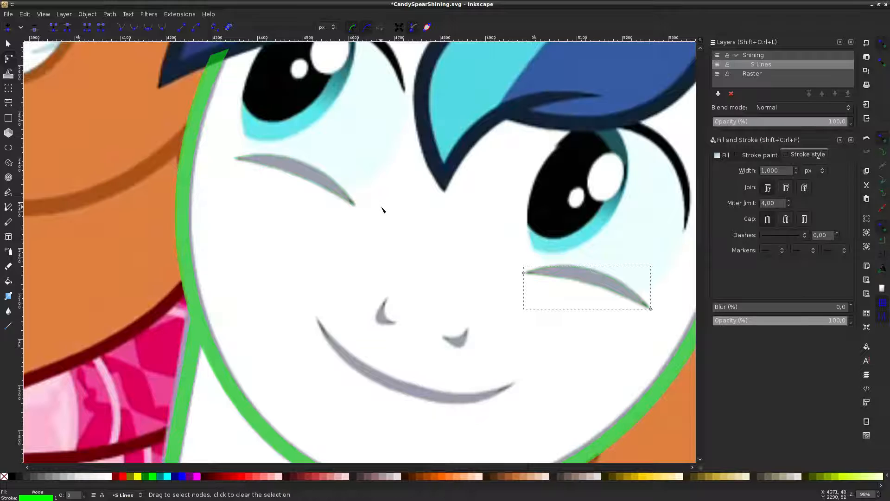
Fill both under-eye shapes with lime and remove the stroke from the one farther from the orange pony
{"action": "left_click", "coordinate": [321, 188]}
{"action": "left_click_drag", "start_coordinate": [321, 188], "coordinate": [320, 178]}
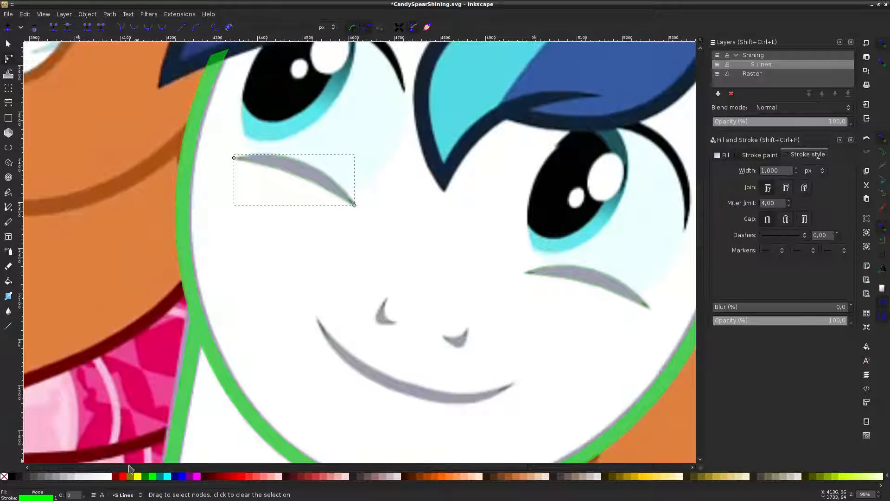
{"action": "left_click", "coordinate": [152, 476]}
{"action": "left_click", "coordinate": [568, 269]}
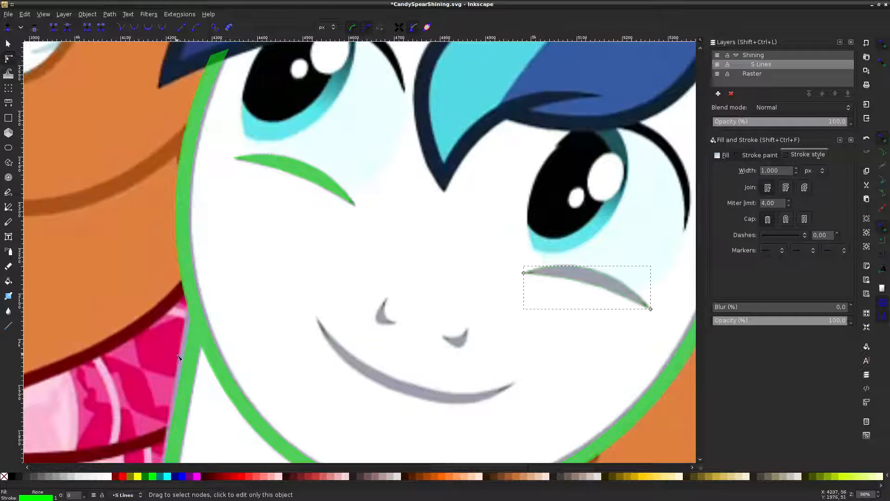
{"action": "left_click", "coordinate": [153, 476]}
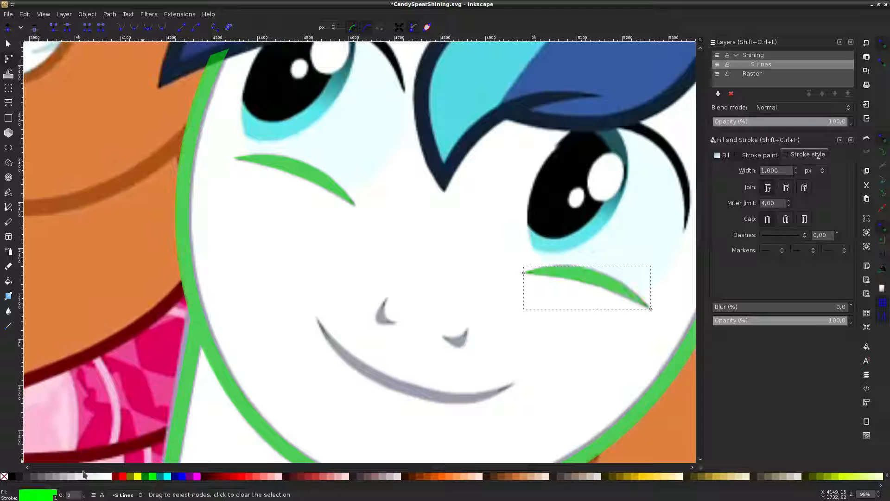
{"action": "left_click", "coordinate": [4, 476], "text": "shift"}
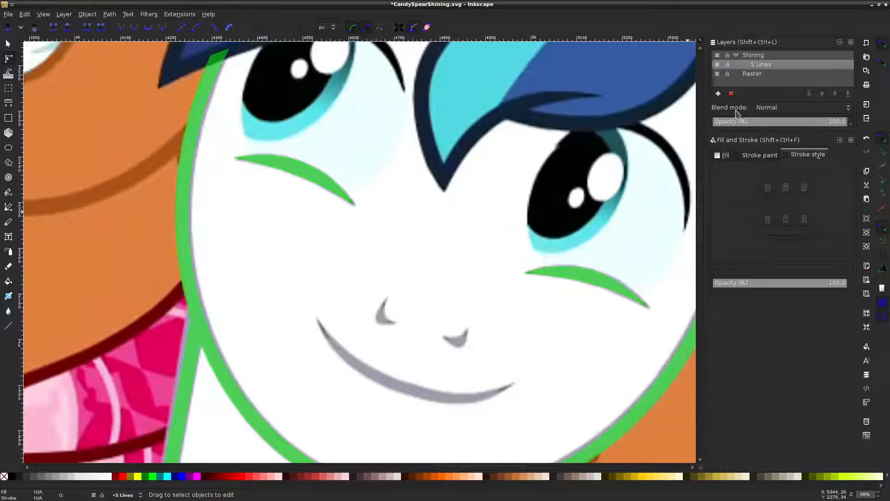
Hide the Raster layer, fill both under-eye shapes with red, and deselect them
{"action": "left_click", "coordinate": [718, 75]}
{"action": "left_click", "coordinate": [341, 190]}
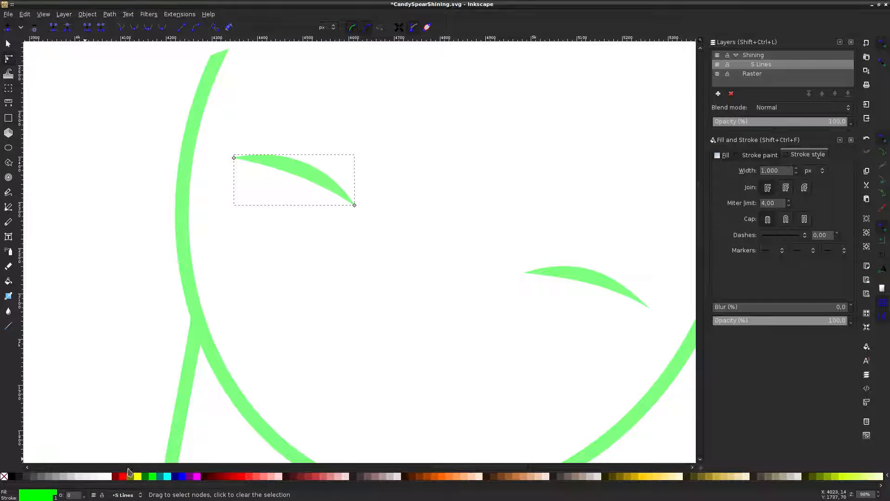
{"action": "left_click", "coordinate": [586, 279], "text": "shift"}
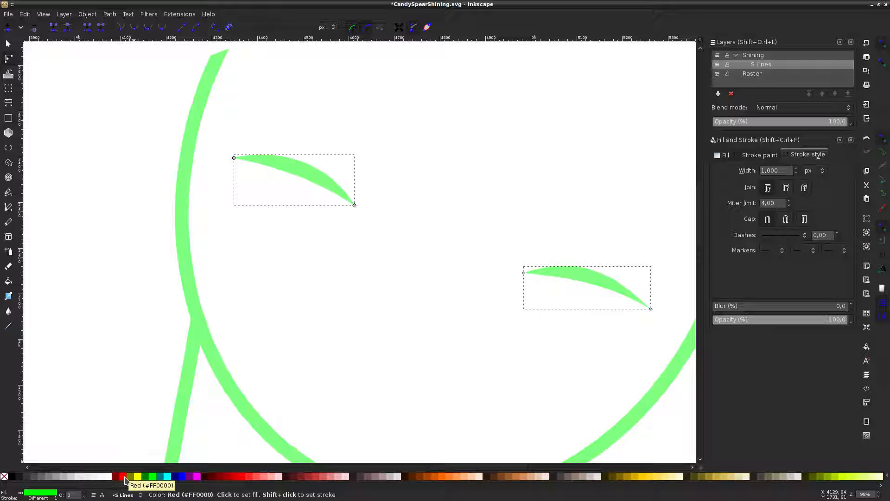
{"action": "left_click", "coordinate": [126, 479]}
{"action": "left_click", "coordinate": [84, 288]}
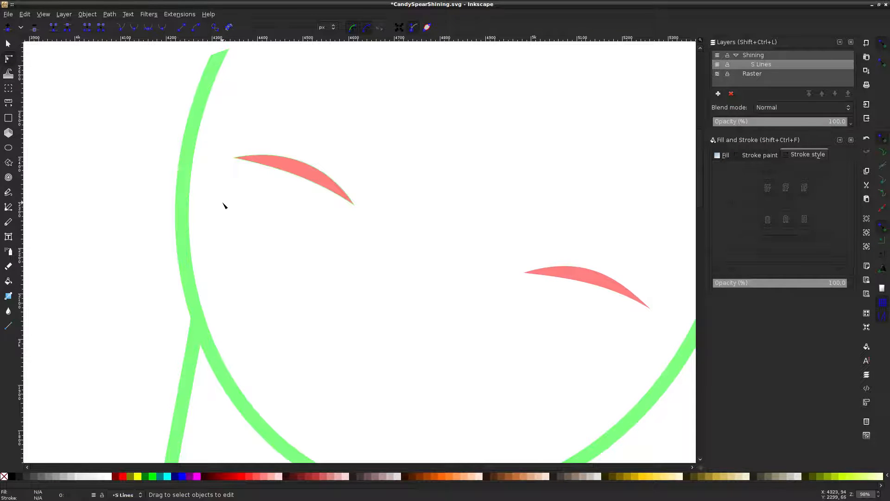
Try a red stroke on the under-eye shape nearest the orange pony, remove its stroke, and deselect it
{"action": "scroll", "coordinate": [252, 159], "scroll_direction": "up", "scroll_amount": 5}
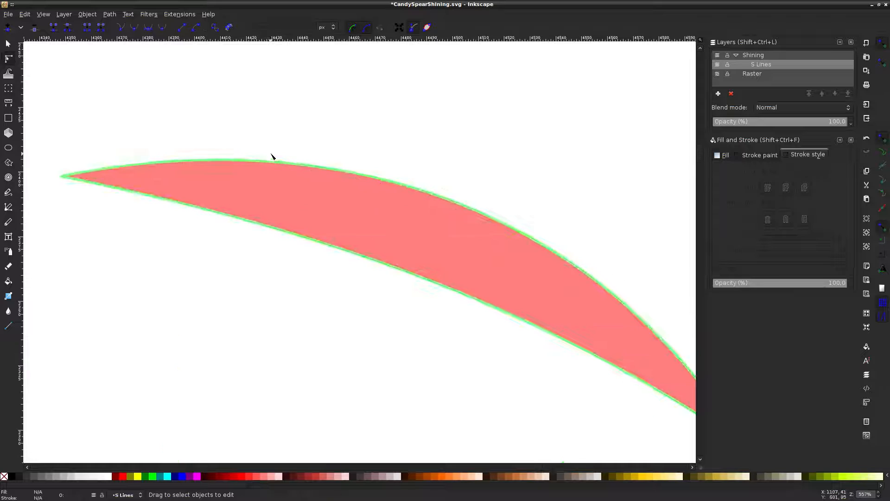
{"action": "left_click", "coordinate": [337, 173]}
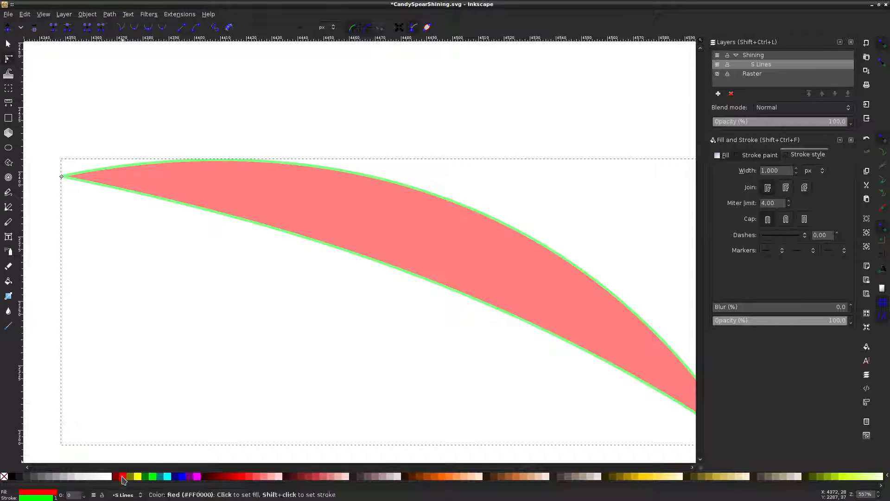
{"action": "left_click", "coordinate": [123, 476], "text": "shift"}
{"action": "scroll", "coordinate": [370, 343], "scroll_direction": "down", "scroll_amount": 6}
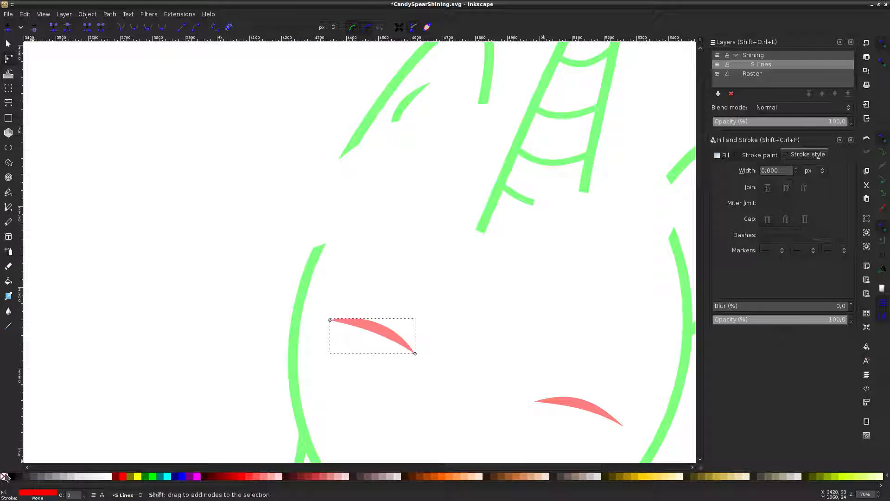
{"action": "left_click", "coordinate": [132, 335]}
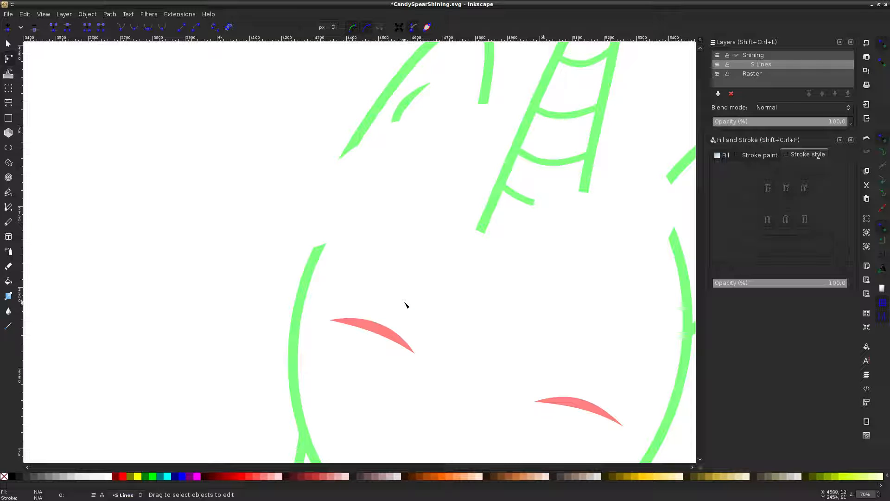
Return both under-eye shapes to a lime fill and show the Raster layer again
{"action": "left_click", "coordinate": [381, 326]}
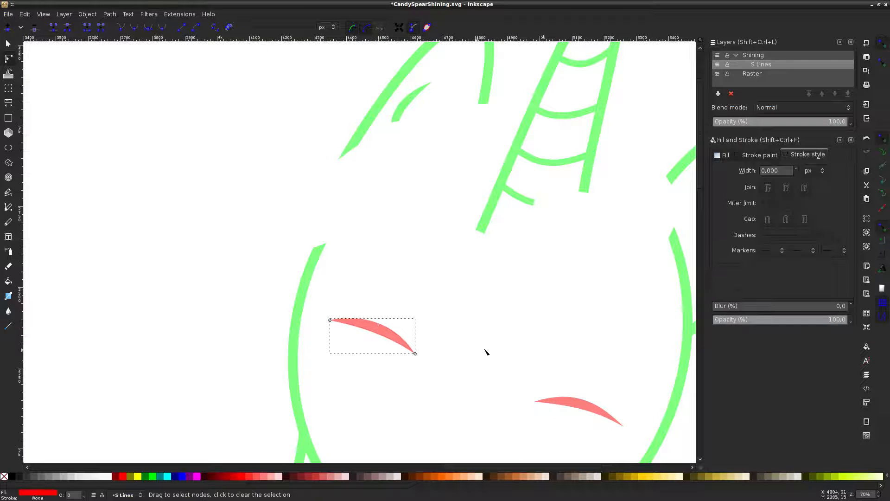
{"action": "left_click", "coordinate": [572, 399], "text": "shift"}
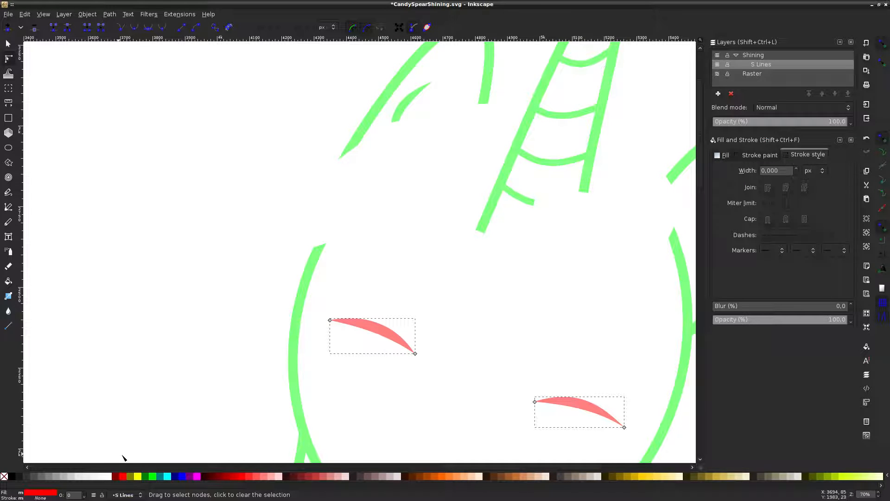
{"action": "left_click", "coordinate": [153, 476]}
{"action": "left_click", "coordinate": [171, 304]}
{"action": "scroll", "coordinate": [502, 185], "scroll_direction": "down", "scroll_amount": 3}
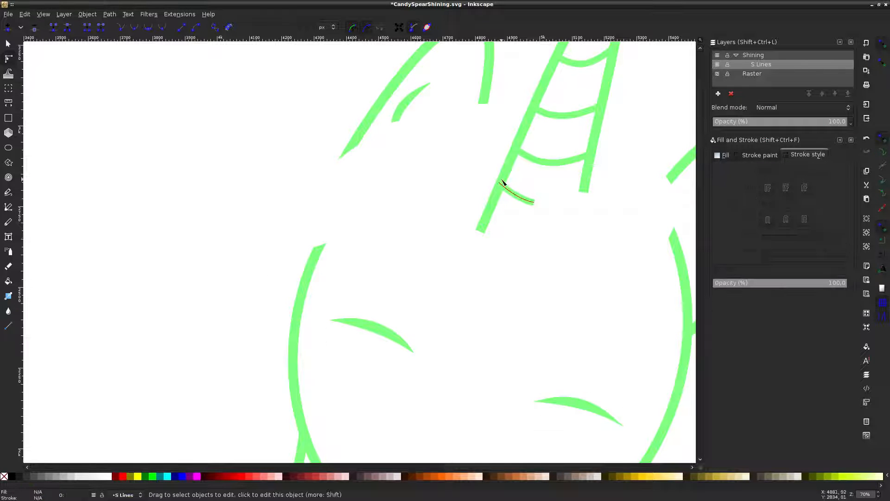
{"action": "left_click", "coordinate": [718, 74]}
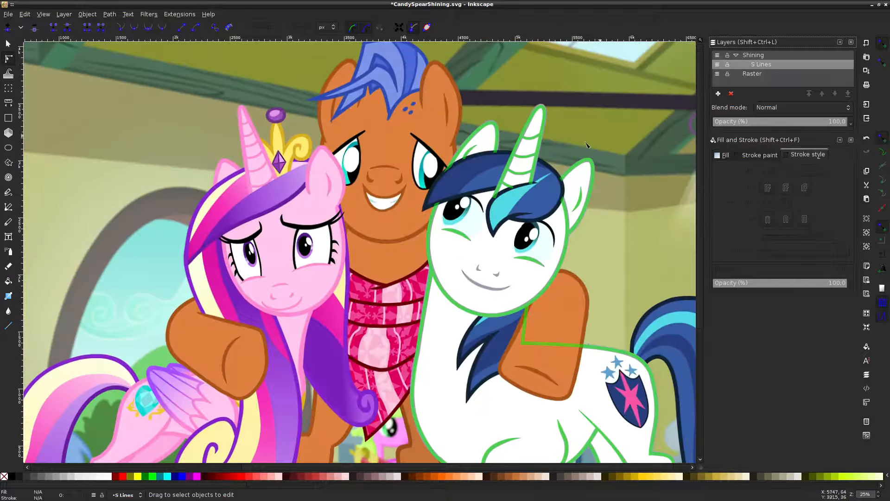
{"action": "scroll", "coordinate": [556, 179], "scroll_direction": "right", "scroll_amount": 4}
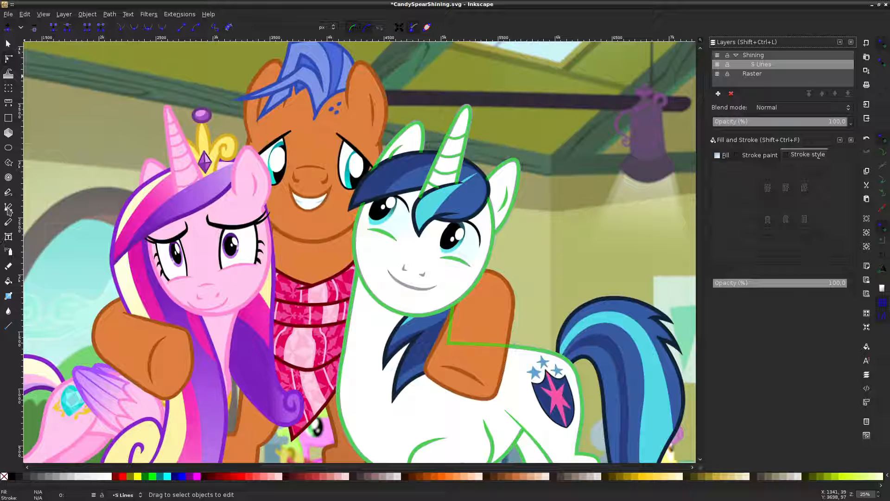
{"action": "left_click", "coordinate": [449, 320]}
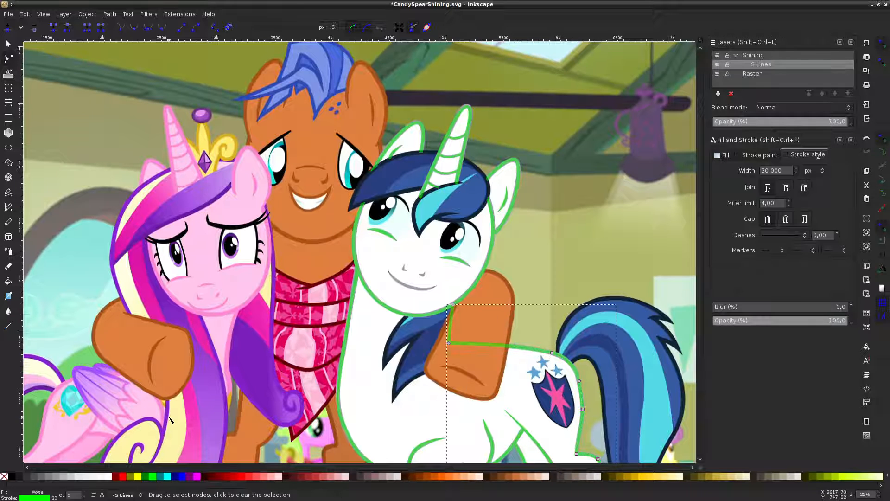
{"action": "left_click", "coordinate": [469, 265]}
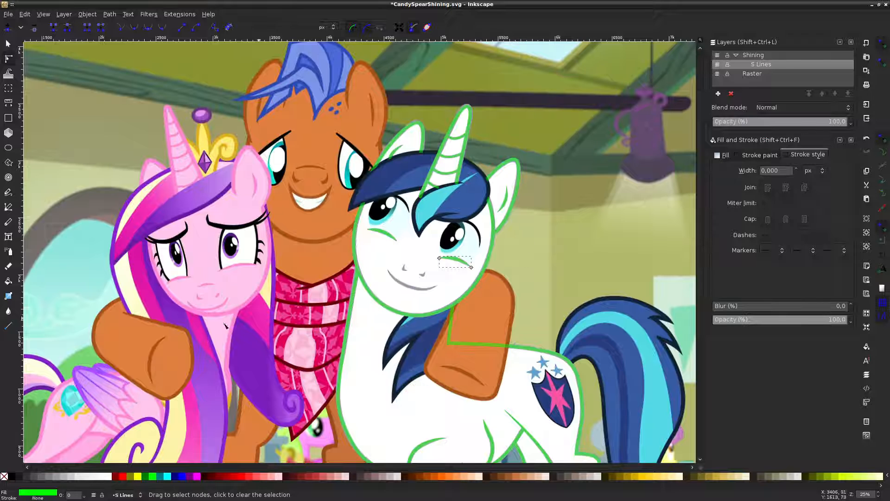
{"action": "key", "text": "Escape"}
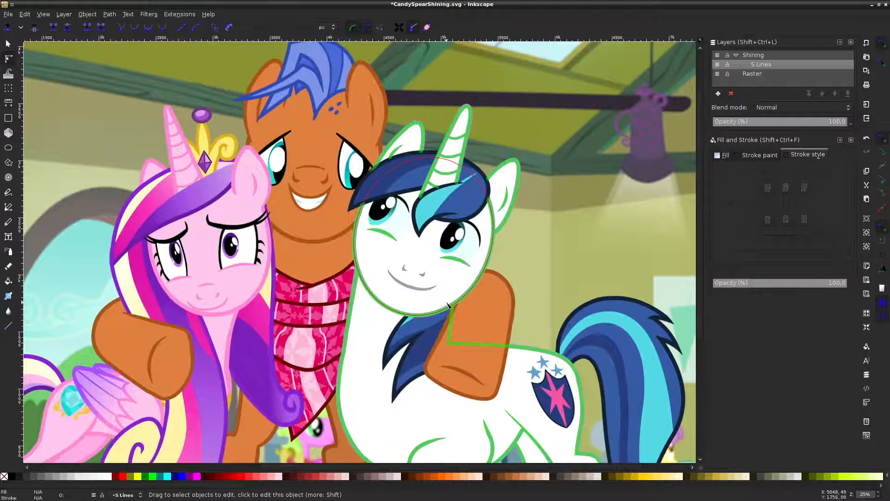
Set the Bezier pen's style for new paths to a lime stroke with no fill
{"action": "scroll", "coordinate": [375, 269], "scroll_direction": "up", "scroll_amount": 4}
{"action": "left_click", "coordinate": [8, 207]}
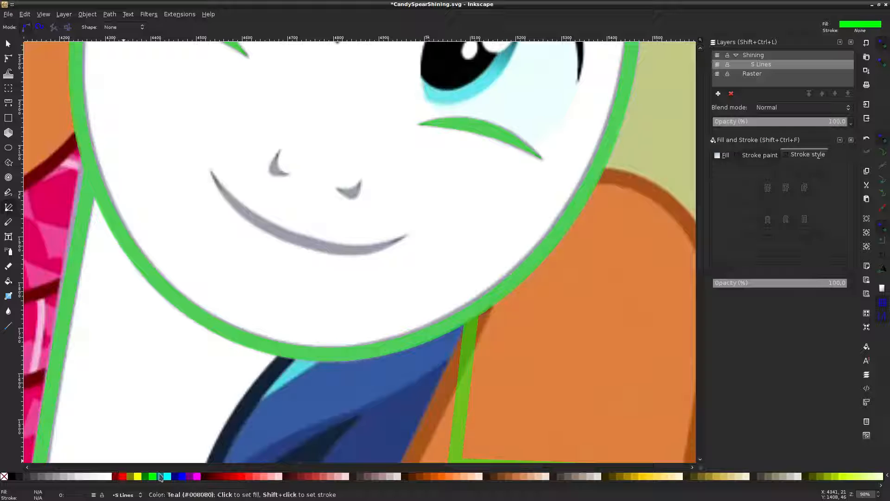
{"action": "left_click", "coordinate": [153, 476], "text": "shift"}
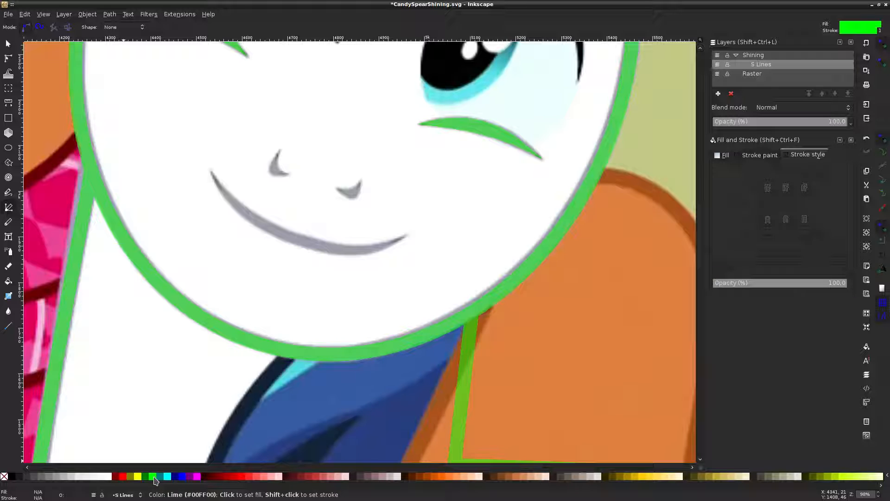
{"action": "left_click", "coordinate": [4, 476]}
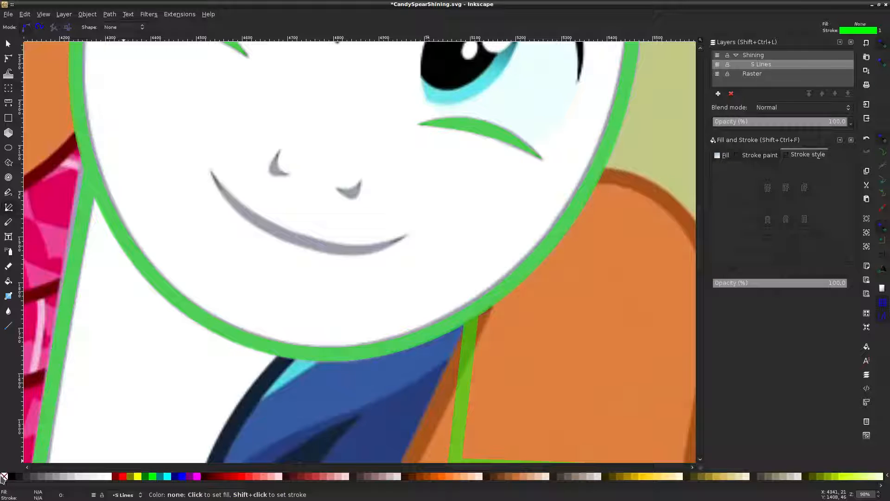
Draw a closed two-node path between the two ends of the white pony's gray mouth line
{"action": "left_click", "coordinate": [210, 170]}
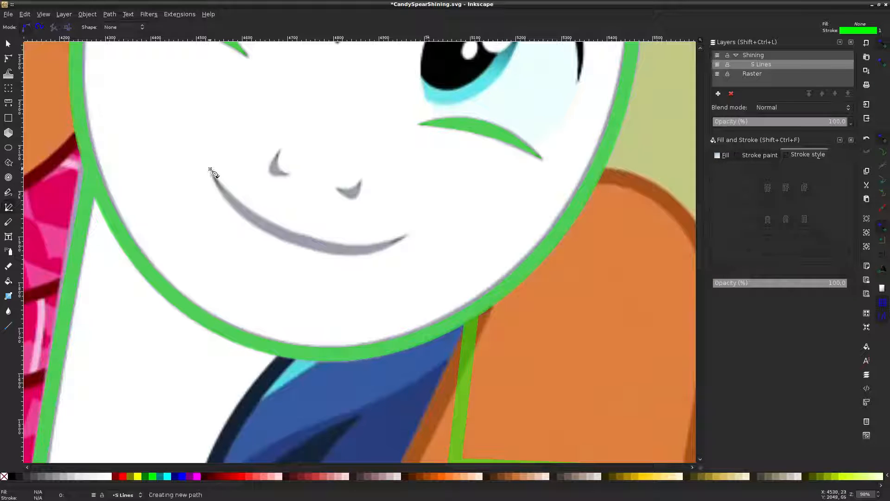
{"action": "left_click", "coordinate": [410, 235]}
{"action": "left_click", "coordinate": [211, 170]}
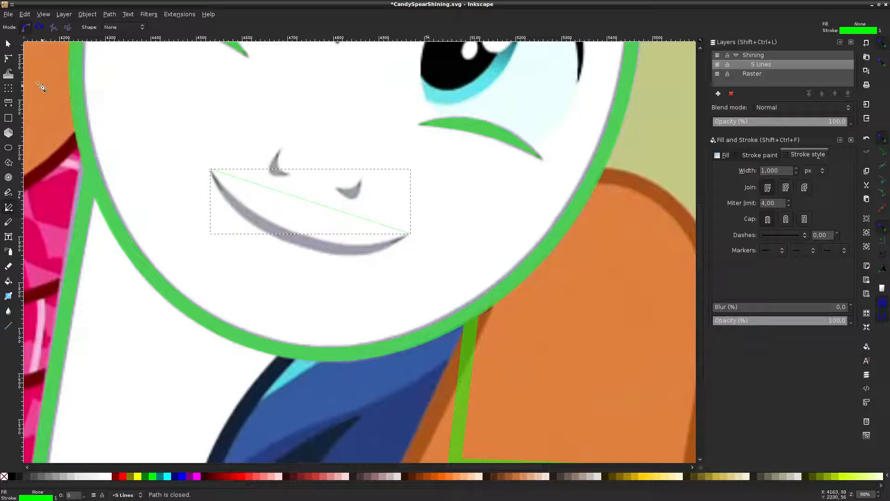
Bend one segment of the mouth path along the gray line's lower edge, adding a middle node and adjusting the curve to fit
{"action": "left_click", "coordinate": [7, 58]}
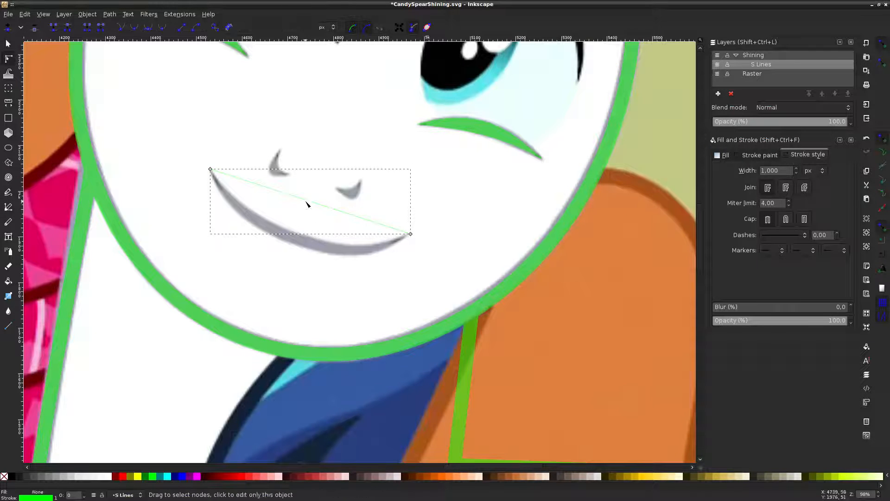
{"action": "left_click_drag", "start_coordinate": [306, 207], "coordinate": [317, 251]}
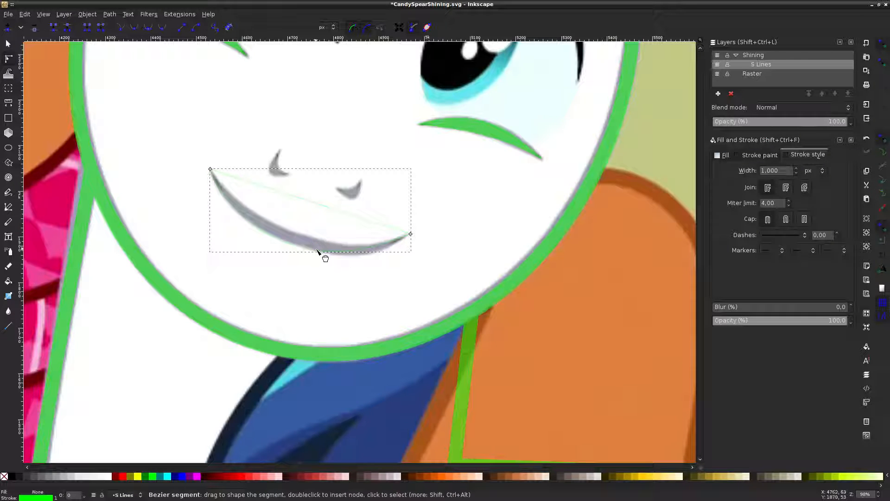
{"action": "double_click", "coordinate": [288, 244]}
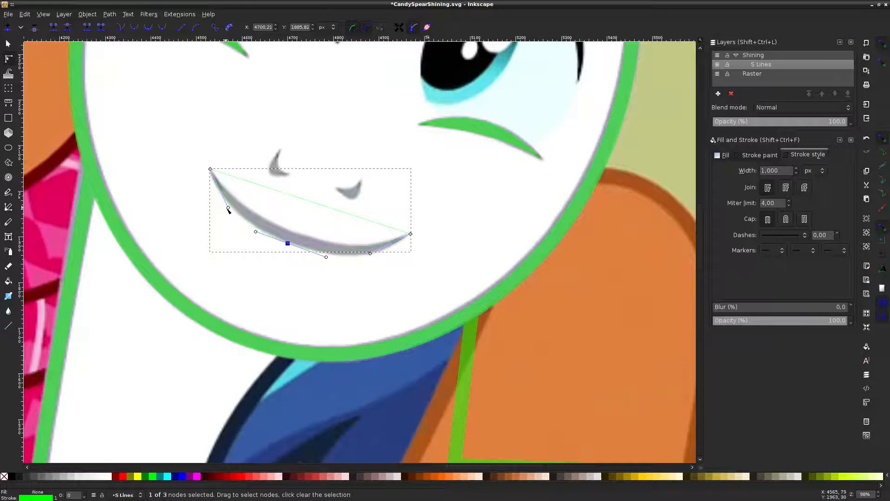
{"action": "left_click_drag", "start_coordinate": [228, 207], "coordinate": [220, 206]}
{"action": "left_click_drag", "start_coordinate": [363, 253], "coordinate": [371, 258]}
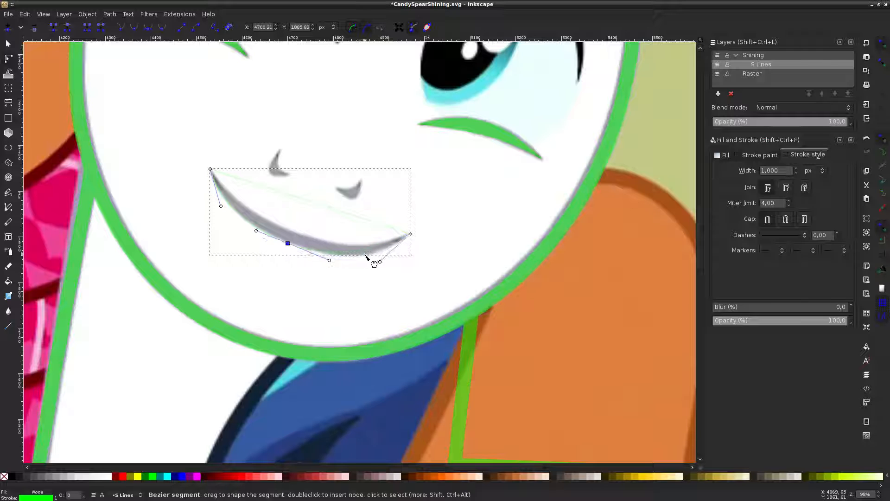
Curve the mouth path's remaining straight segment along the gray line's upper edge and shape it around an added middle node
{"action": "left_click", "coordinate": [315, 227]}
{"action": "left_click", "coordinate": [315, 228]}
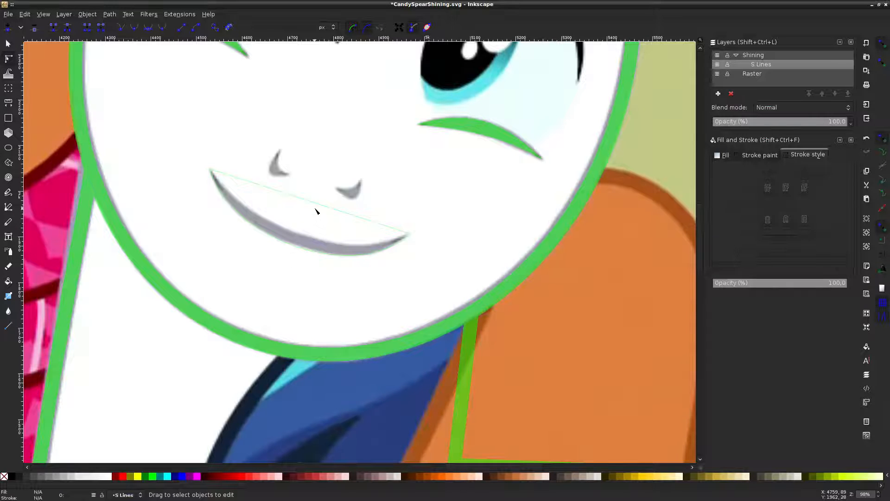
{"action": "left_click", "coordinate": [315, 212]}
{"action": "mouse_move", "coordinate": [318, 205]}
{"action": "left_mouse_down"}
{"action": "mouse_move", "coordinate": [295, 238]}
{"action": "mouse_move", "coordinate": [314, 238]}
{"action": "left_mouse_up"}
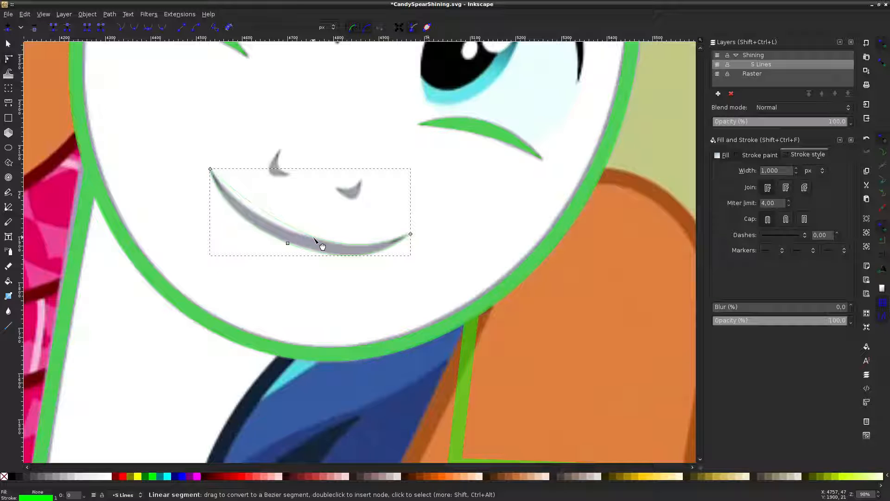
{"action": "left_click", "coordinate": [313, 237]}
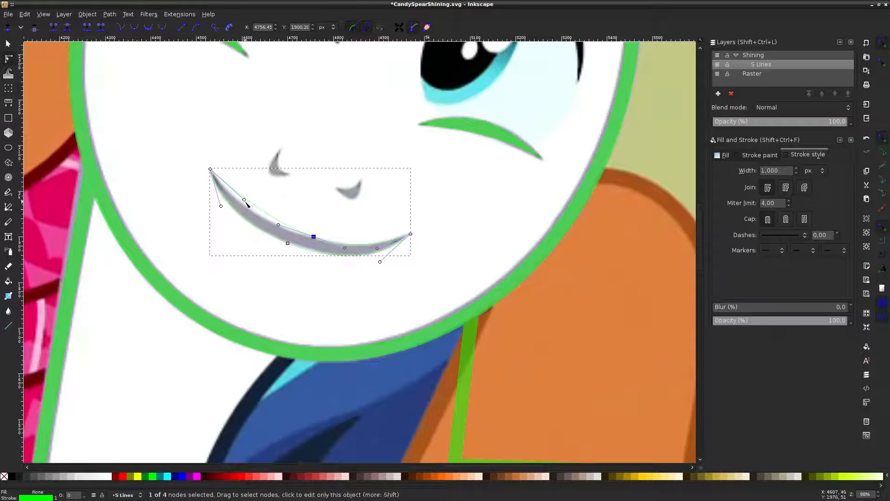
{"action": "left_click_drag", "start_coordinate": [246, 206], "coordinate": [241, 219]}
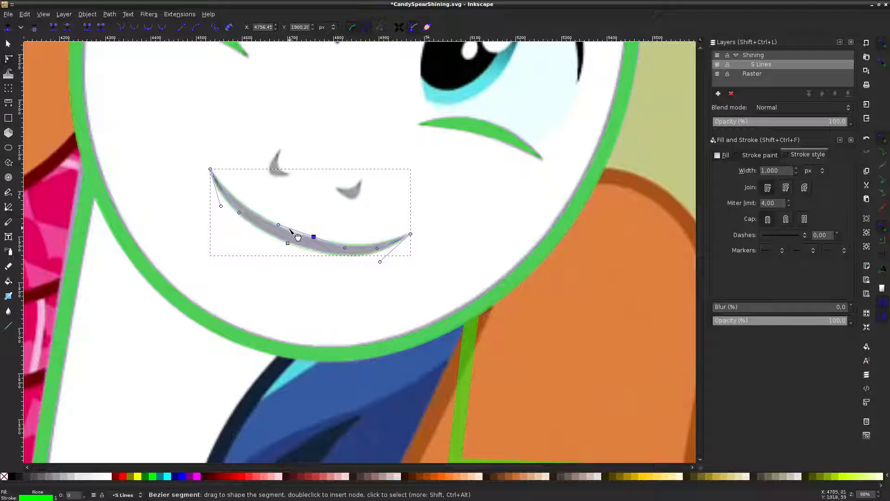
Replace the middle node on the mouth's upper edge with two nodes that fit the gray line more closely
{"action": "left_click", "coordinate": [347, 237]}
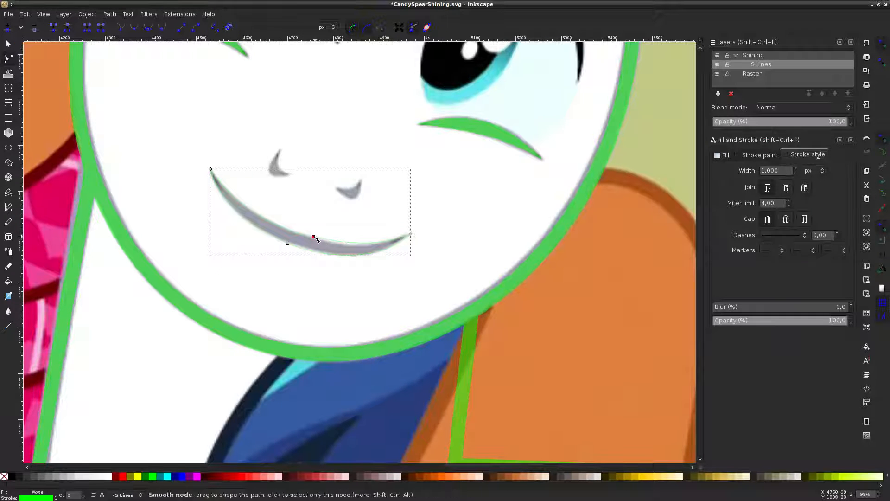
{"action": "left_click", "coordinate": [353, 243]}
{"action": "left_click_drag", "start_coordinate": [354, 243], "coordinate": [311, 242]}
{"action": "key", "text": "Delete"}
{"action": "left_click_drag", "start_coordinate": [242, 196], "coordinate": [361, 288]}
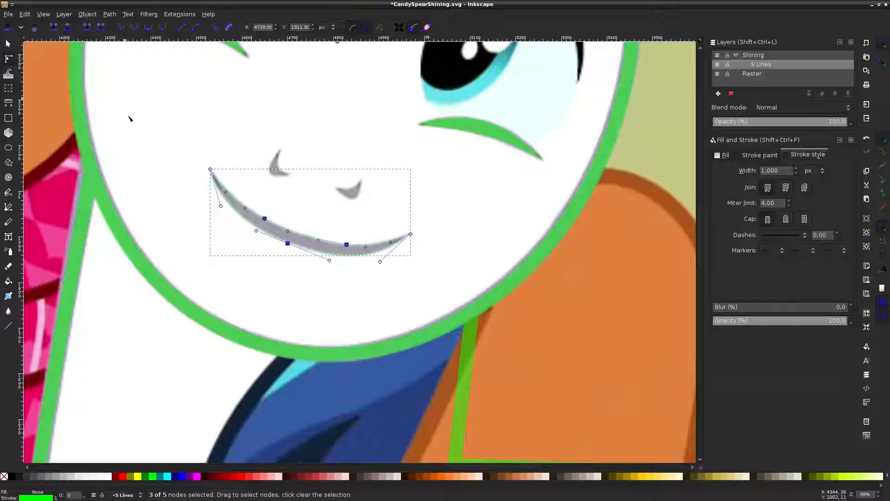
{"action": "left_click", "coordinate": [140, 171]}
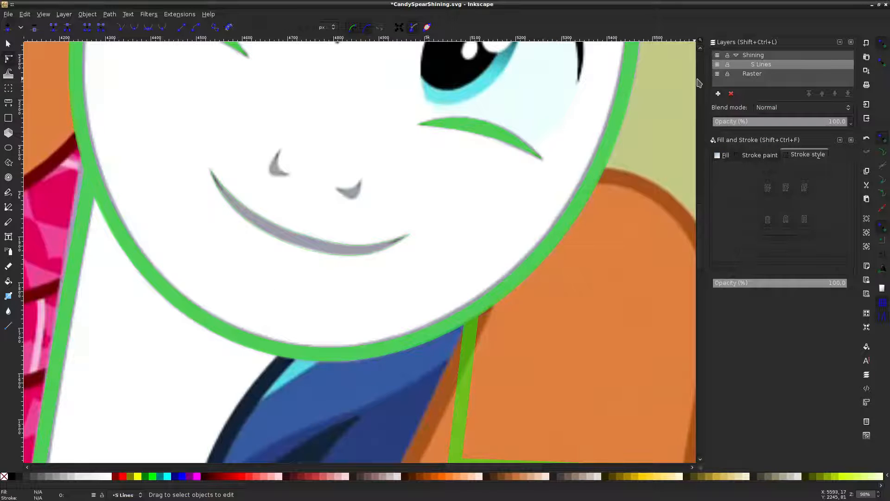
Check the traced mouth outline with the Raster layer hidden, and show the layer again
{"action": "left_click", "coordinate": [718, 74]}
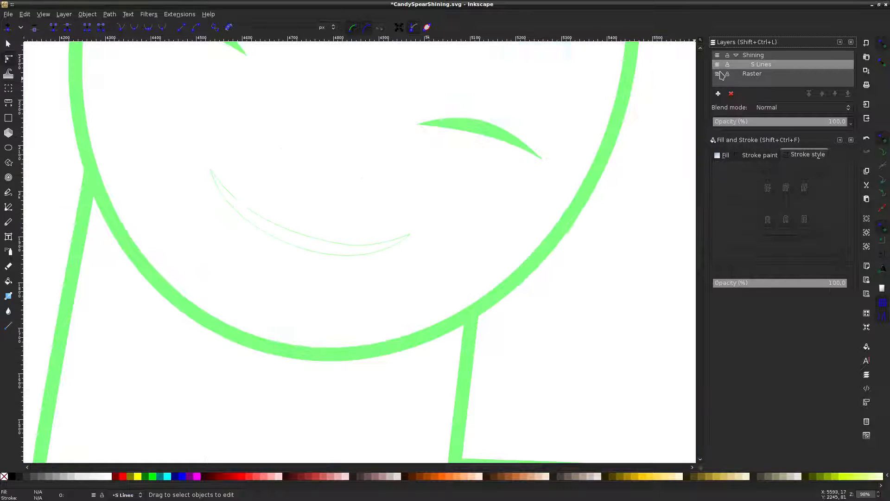
{"action": "left_click", "coordinate": [336, 240]}
{"action": "left_click", "coordinate": [343, 177]}
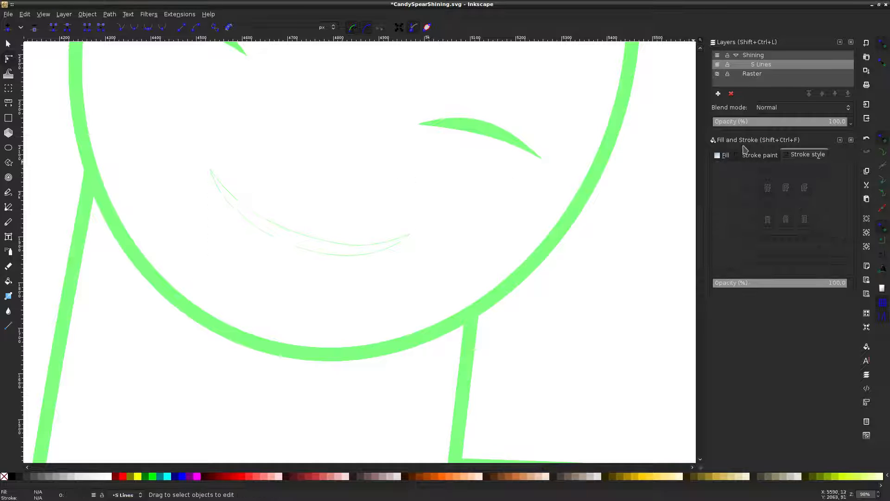
{"action": "left_click", "coordinate": [717, 74]}
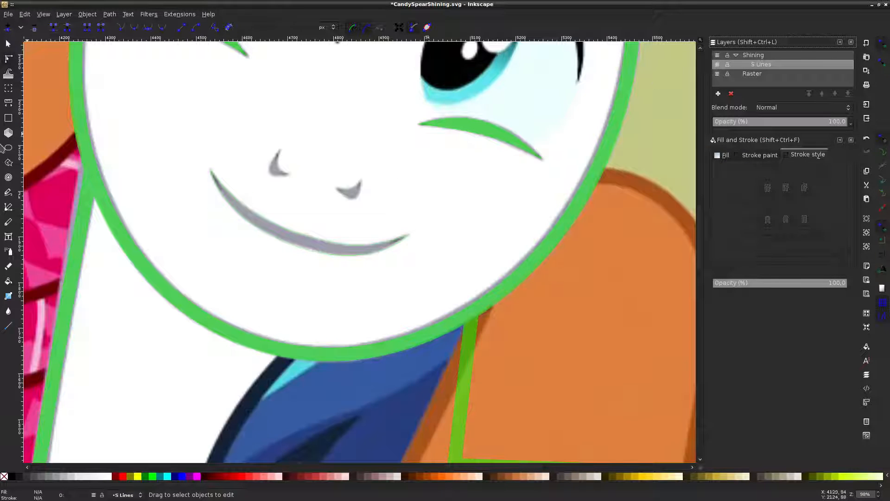
Hide the Raster layer and select the mouth path for node editing
{"action": "left_click", "coordinate": [9, 208]}
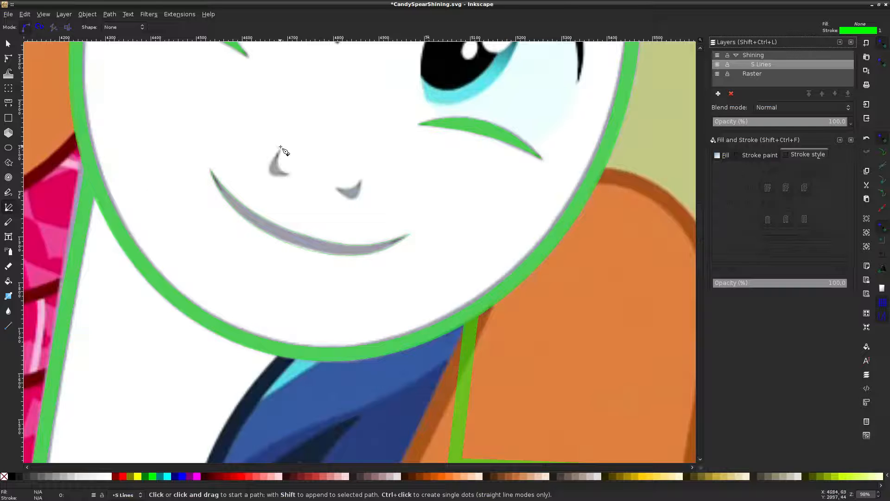
{"action": "left_click", "coordinate": [718, 74]}
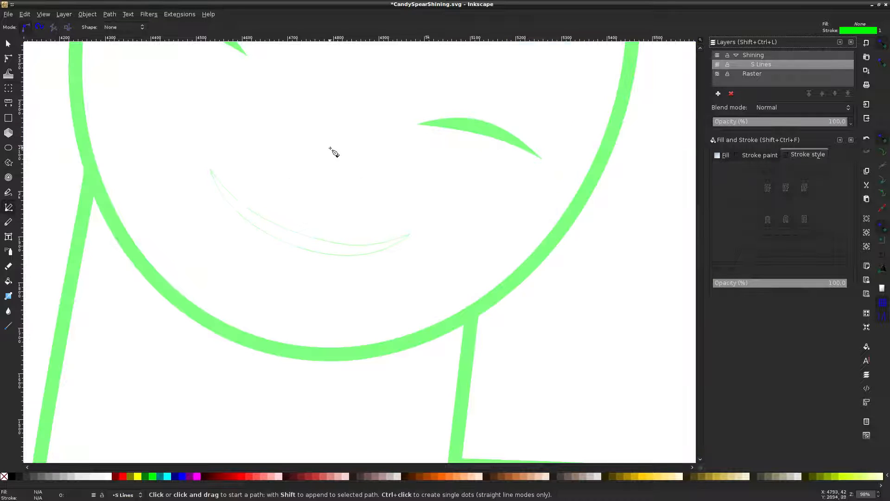
{"action": "left_click", "coordinate": [8, 58]}
{"action": "left_click", "coordinate": [257, 234]}
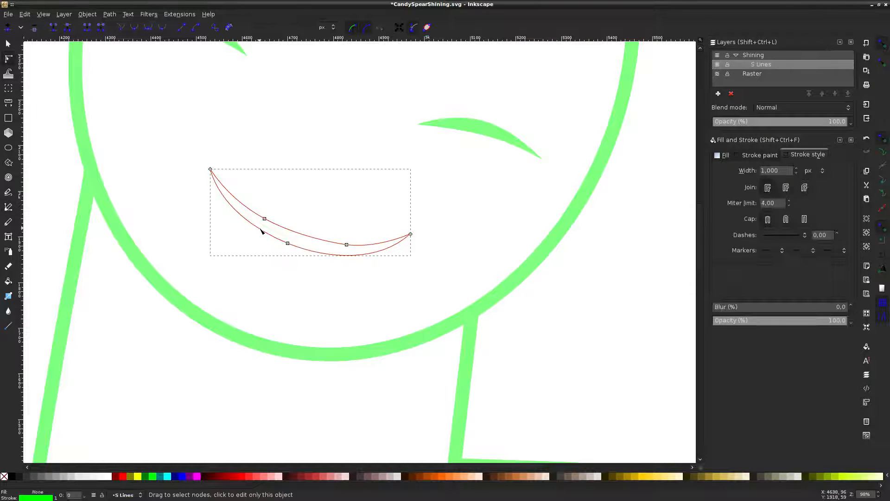
Try round and bevel joins on the mouth path's sharp corner nearest the orange pony, and return to the miter join
{"action": "left_click", "coordinate": [781, 204]}
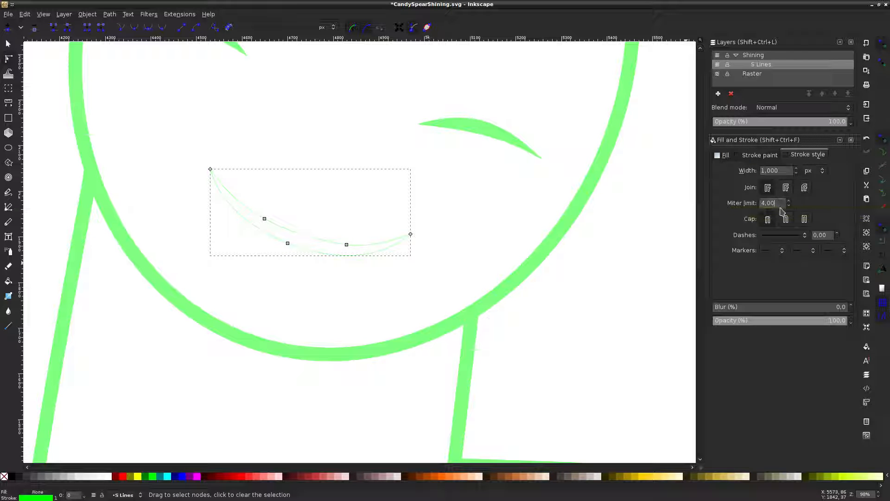
{"action": "scroll", "coordinate": [413, 236], "scroll_direction": "up", "scroll_amount": 3}
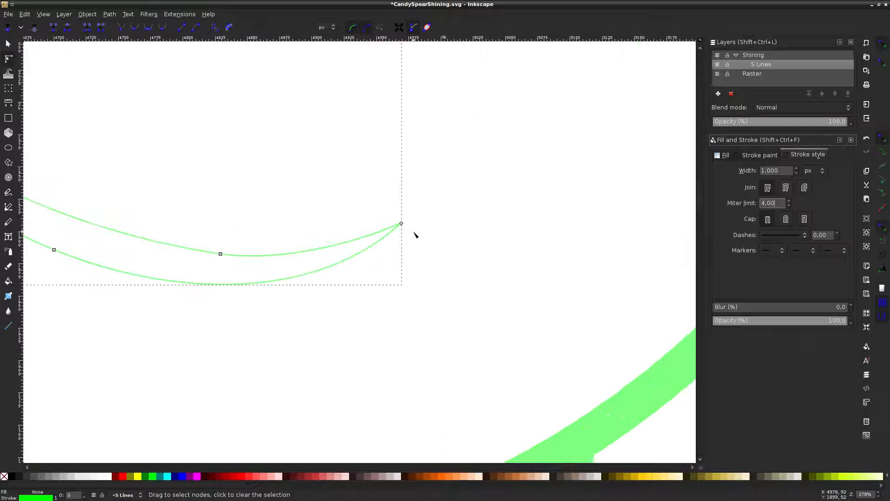
{"action": "key", "text": "Escape"}
{"action": "left_click", "coordinate": [374, 232]}
{"action": "left_click", "coordinate": [445, 227]}
{"action": "scroll", "coordinate": [403, 227], "scroll_direction": "up", "scroll_amount": 8}
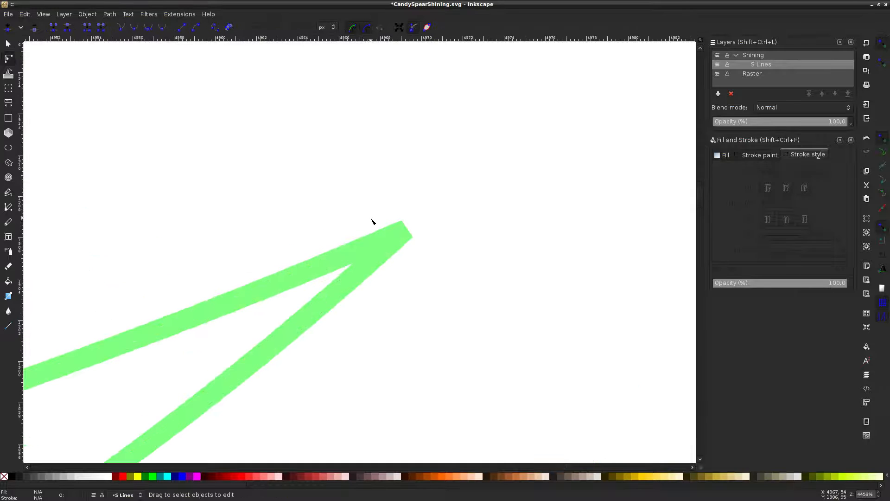
{"action": "left_click", "coordinate": [369, 243]}
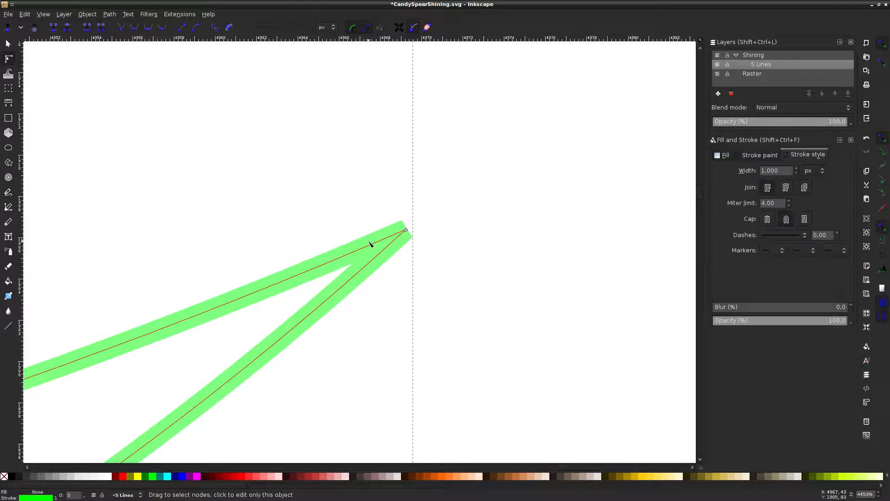
{"action": "left_click", "coordinate": [787, 219]}
{"action": "left_click", "coordinate": [546, 238]}
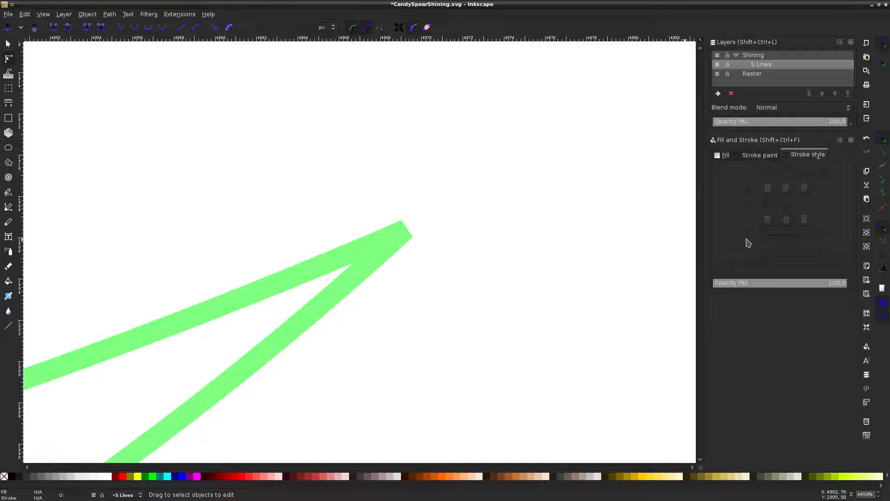
{"action": "left_click", "coordinate": [369, 243]}
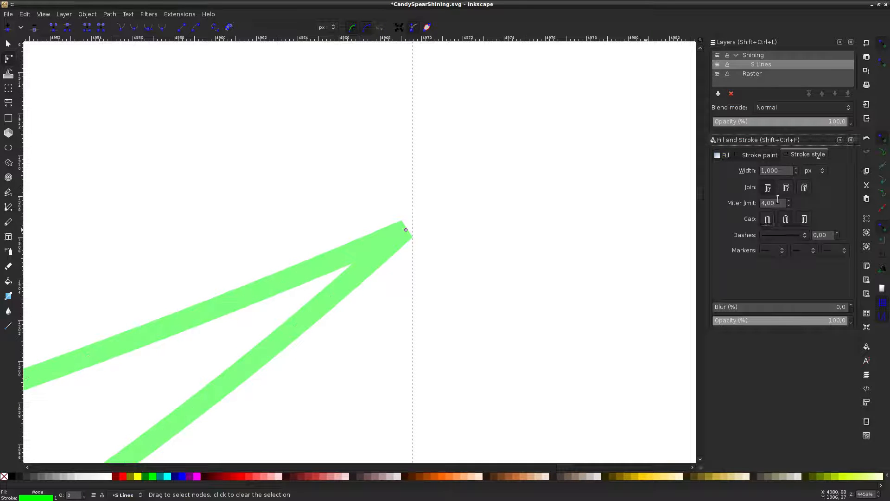
{"action": "left_click", "coordinate": [786, 188]}
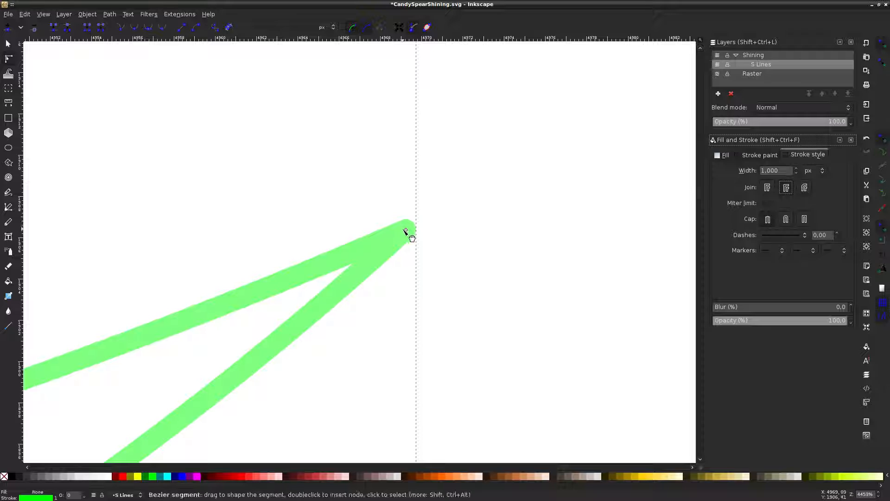
{"action": "left_click", "coordinate": [805, 188]}
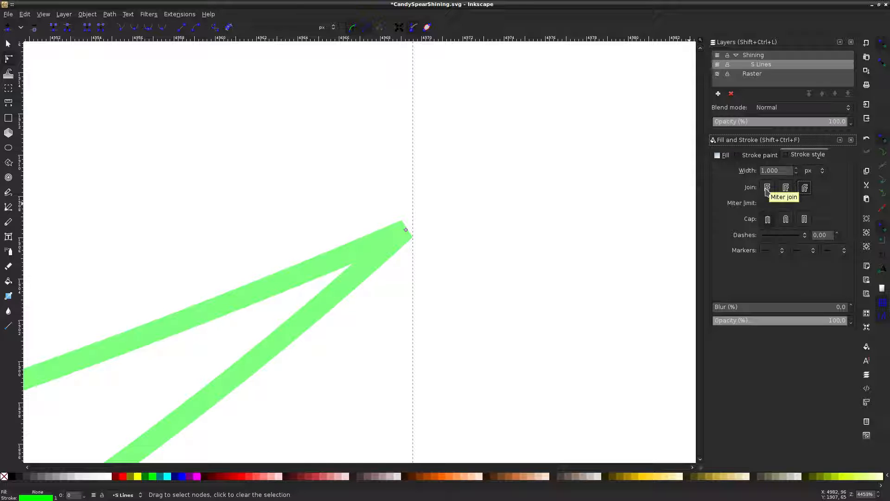
{"action": "left_click", "coordinate": [767, 189]}
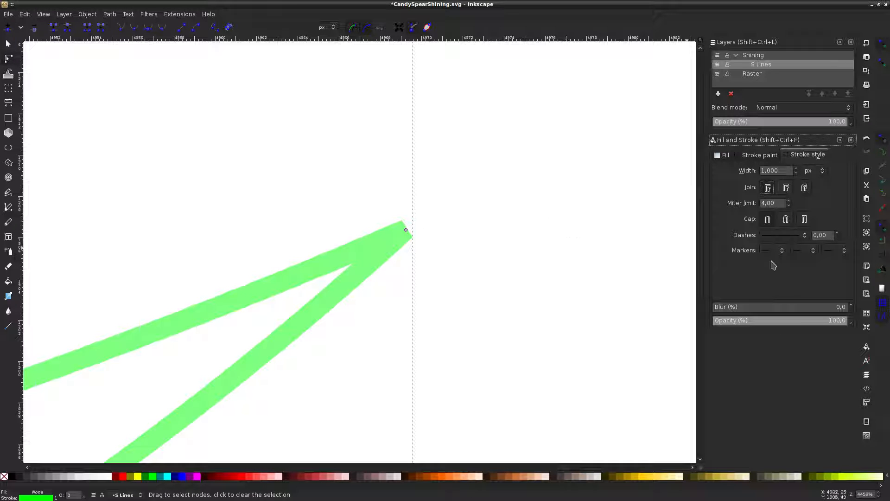
Set the mouth path's miter limit to 50, keeping the miter join, and deselect the path
{"action": "left_click_drag", "start_coordinate": [781, 203], "coordinate": [744, 205]}
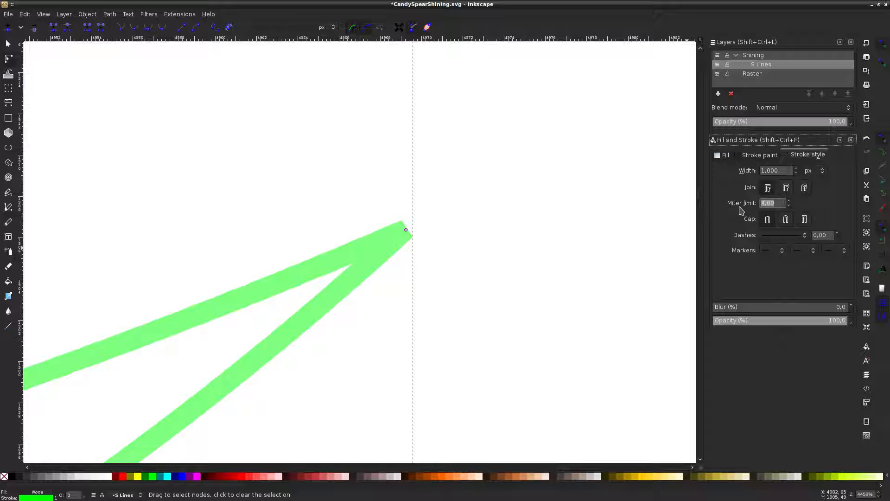
{"action": "key", "text": "Return"}
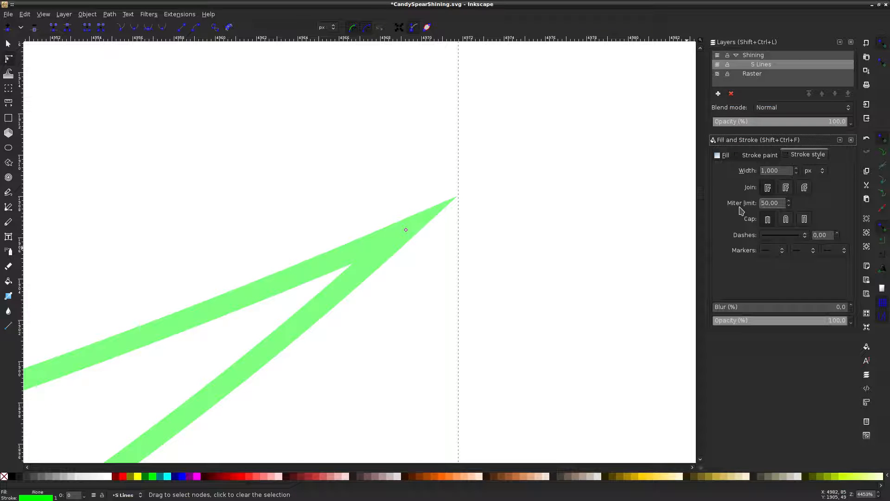
{"action": "left_click", "coordinate": [804, 188]}
{"action": "left_click", "coordinate": [767, 189]}
{"action": "left_click", "coordinate": [461, 239]}
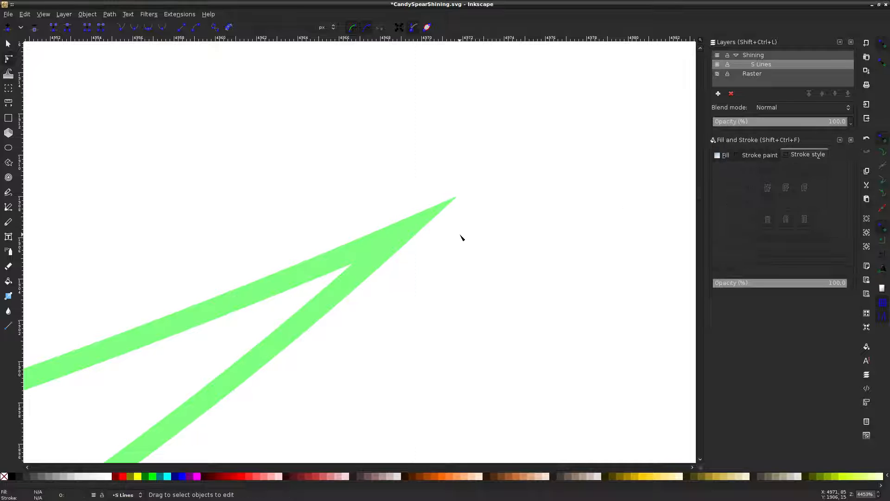
Examine the whole mouth outline and its pointed end with the raised miter limit
{"action": "scroll", "coordinate": [473, 229], "scroll_direction": "down", "scroll_amount": 4}
{"action": "scroll", "coordinate": [468, 231], "scroll_direction": "down", "scroll_amount": 7}
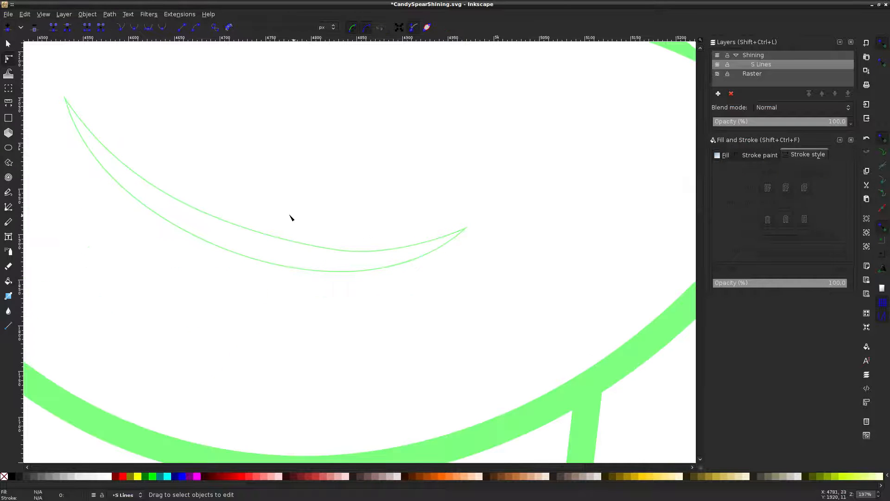
{"action": "scroll", "coordinate": [326, 229], "scroll_direction": "up", "scroll_amount": 3}
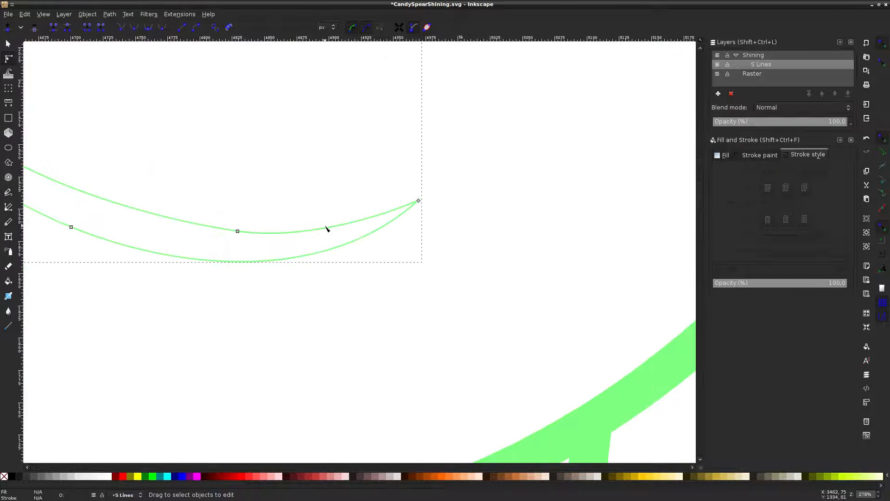
{"action": "left_click", "coordinate": [326, 228]}
{"action": "left_click", "coordinate": [766, 203]}
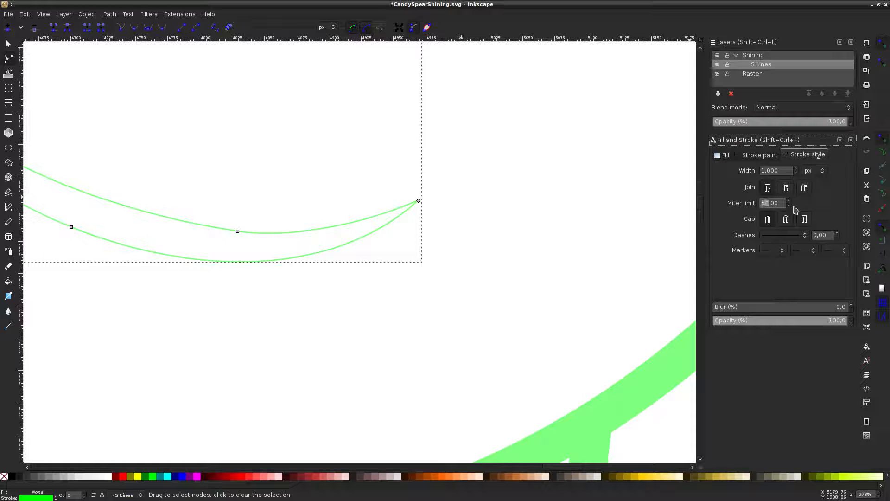
{"action": "left_click", "coordinate": [463, 194]}
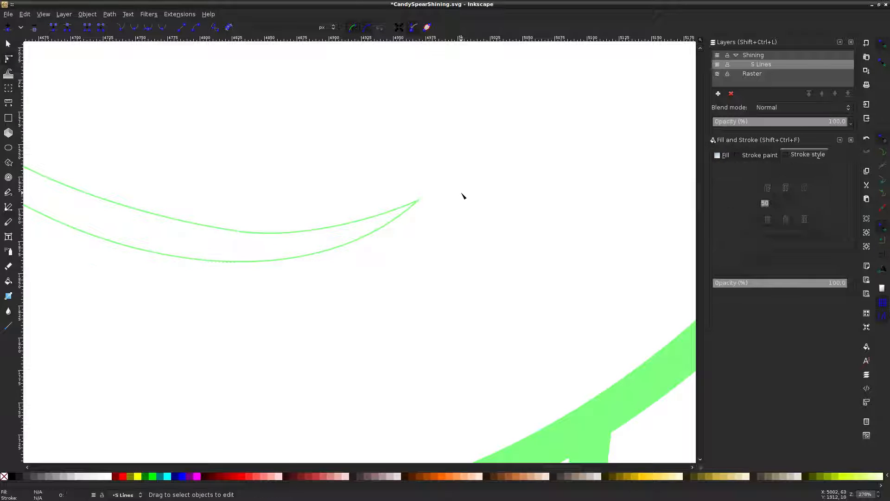
Draw a small open three-node angled test path beside the mouth's pointed end
{"action": "key", "text": "b"}
{"action": "left_click", "coordinate": [503, 219]}
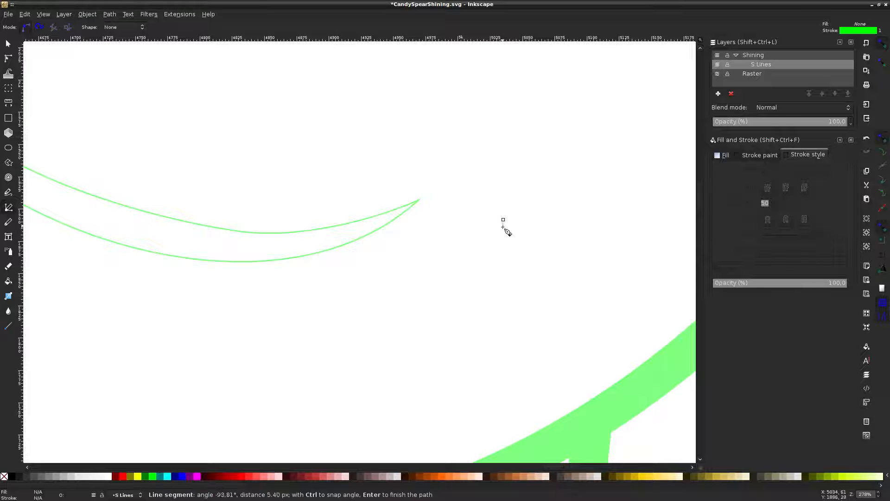
{"action": "left_click", "coordinate": [478, 207]}
{"action": "left_click", "coordinate": [557, 184]}
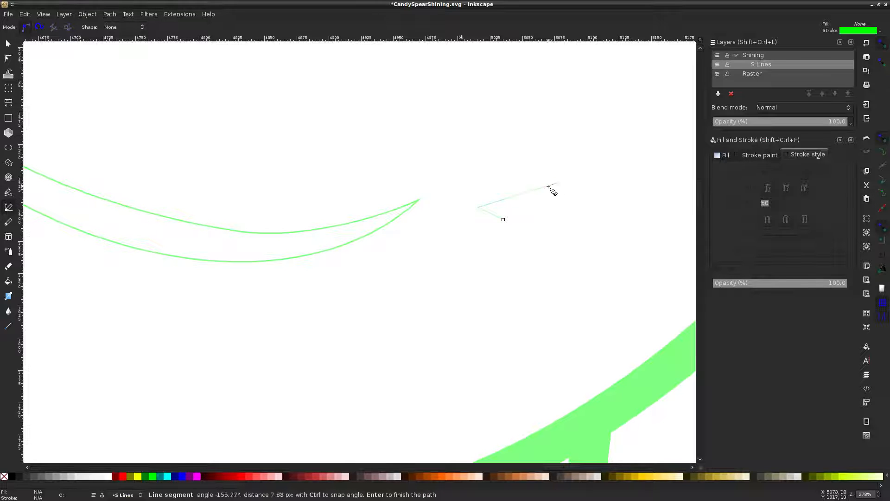
{"action": "key", "text": "Return"}
Select all nodes of the test path and bend its longer segment toward the shorter one to sharpen the mitered corner
{"action": "key", "text": "n"}
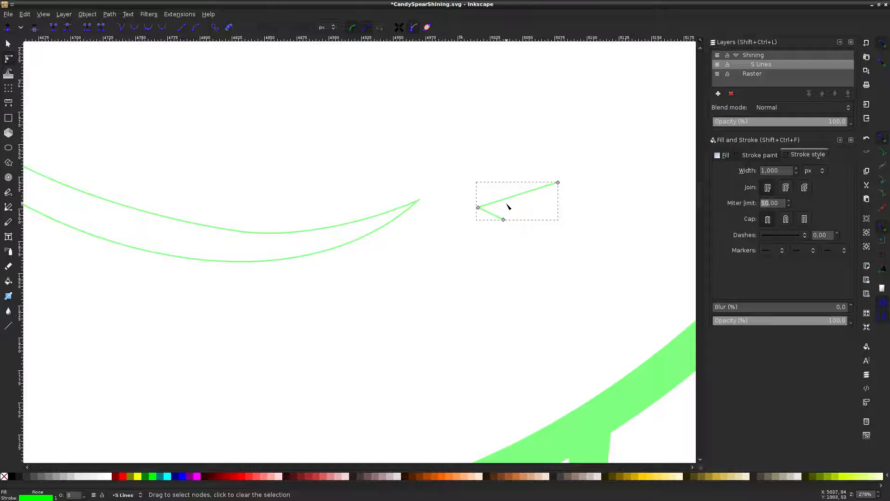
{"action": "scroll", "coordinate": [505, 206], "scroll_direction": "up", "scroll_amount": 2}
{"action": "key", "text": "ctrl+a"}
{"action": "scroll", "coordinate": [477, 211], "scroll_direction": "up", "scroll_amount": 5}
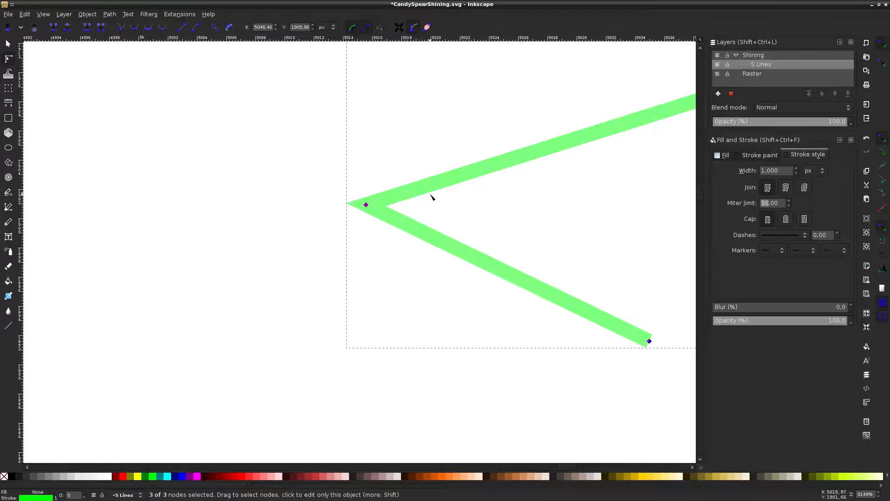
{"action": "left_click_drag", "start_coordinate": [431, 195], "coordinate": [437, 235]}
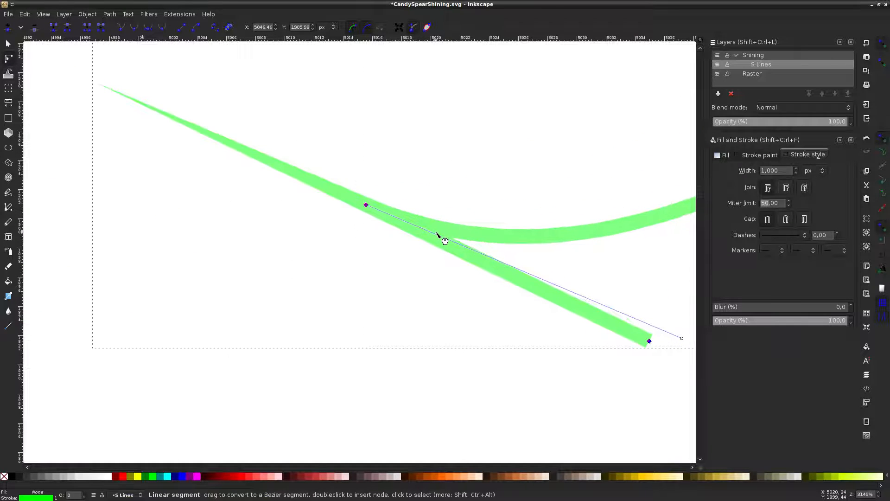
Lower the miter limit of the green path's stroke to 20
{"action": "scroll", "coordinate": [246, 199], "scroll_direction": "down", "scroll_amount": 3}
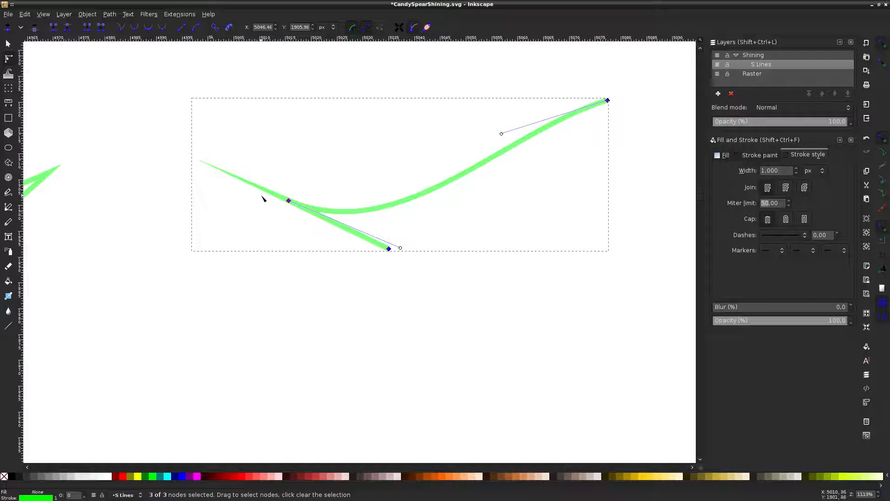
{"action": "scroll", "coordinate": [262, 198], "scroll_direction": "up", "scroll_amount": 3}
{"action": "mouse_move", "coordinate": [428, 241]}
{"action": "left_mouse_down"}
{"action": "mouse_move", "coordinate": [433, 223]}
{"action": "mouse_move", "coordinate": [433, 238]}
{"action": "left_mouse_up"}
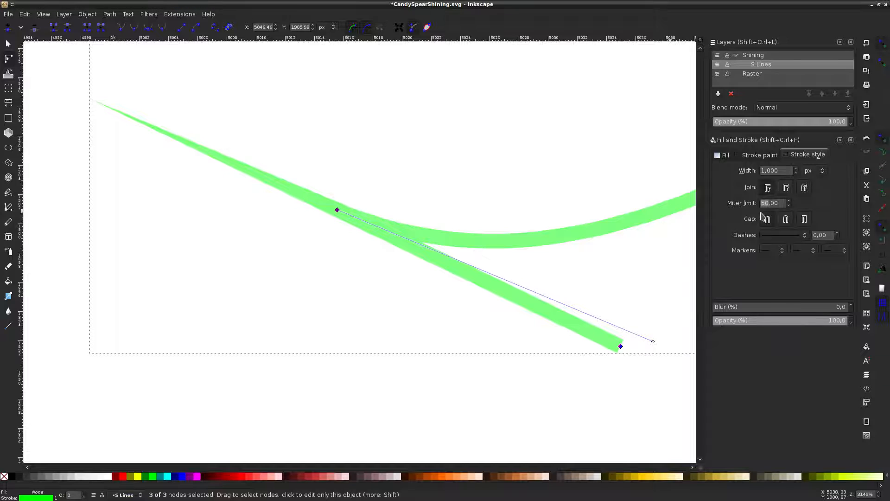
{"action": "scroll", "coordinate": [773, 203], "scroll_direction": "down", "scroll_amount": 2}
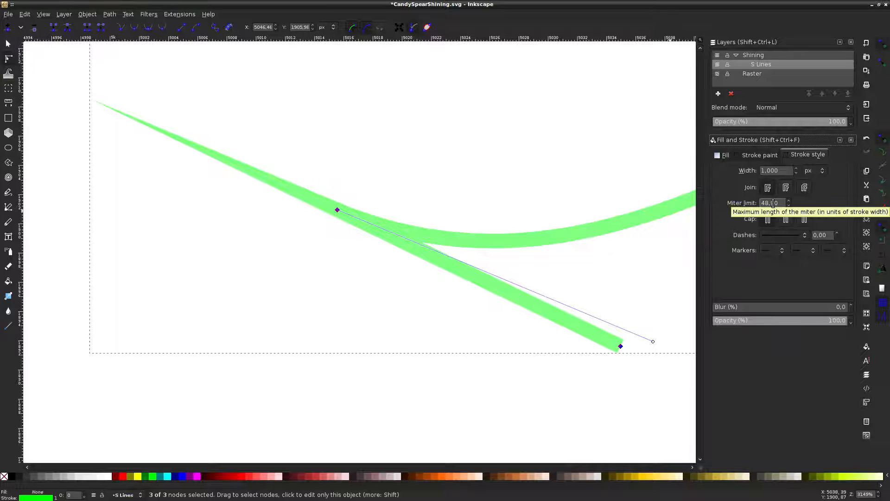
{"action": "scroll", "coordinate": [772, 203], "scroll_direction": "down", "scroll_amount": 1}
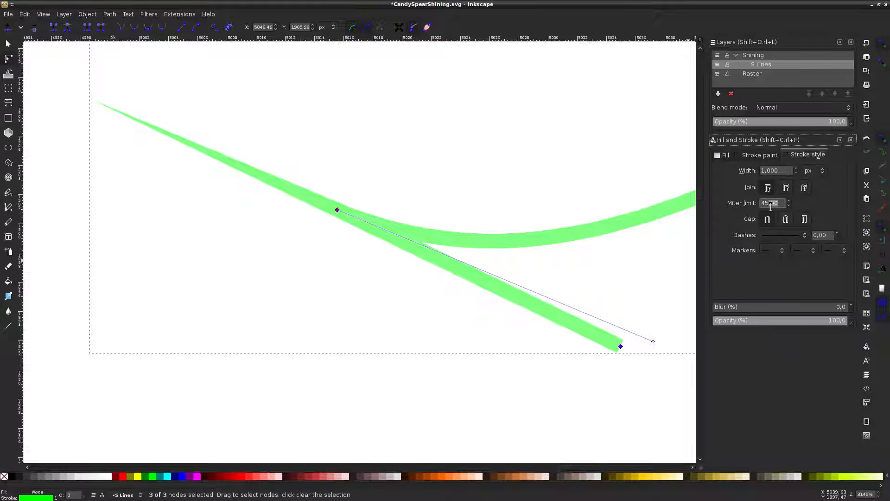
{"action": "left_click", "coordinate": [770, 204]}
{"action": "key", "text": "Return"}
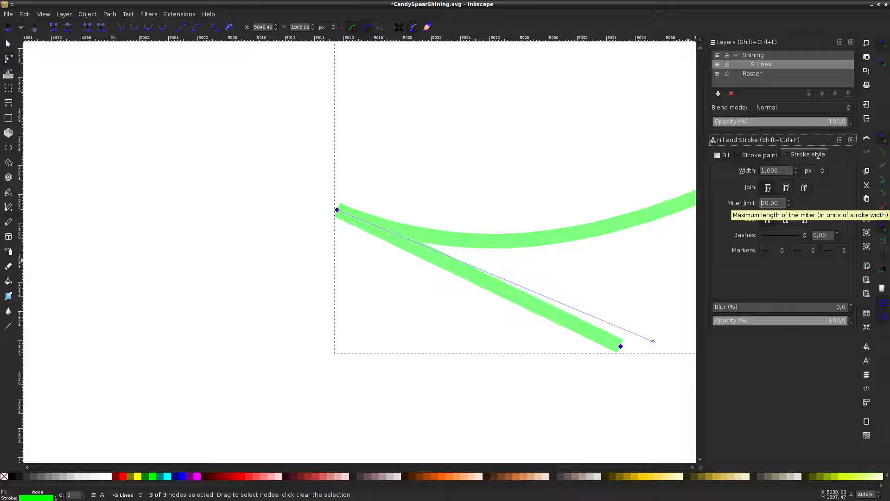
Set the green path's miter limit to 5
{"action": "key", "text": "Delete"}
{"action": "key", "text": "Delete"}
{"action": "type", "text": "5"}
{"action": "key", "text": "Return"}
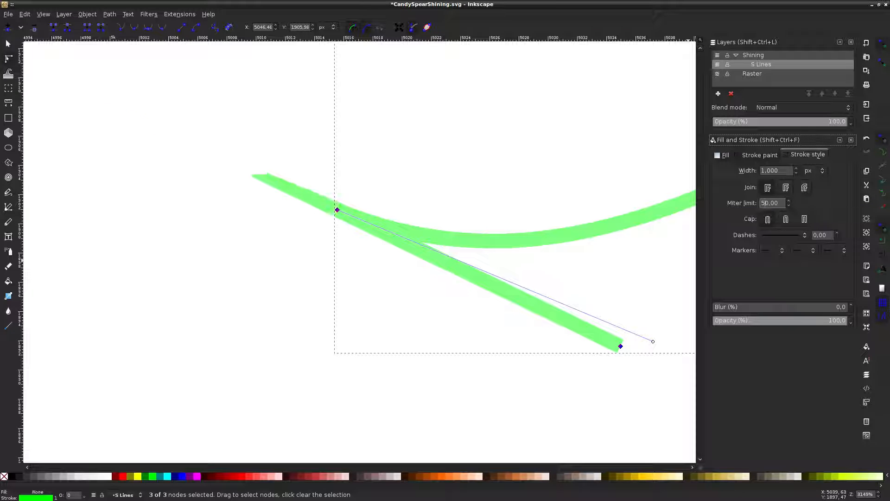
{"action": "key", "text": "ctrl+z"}
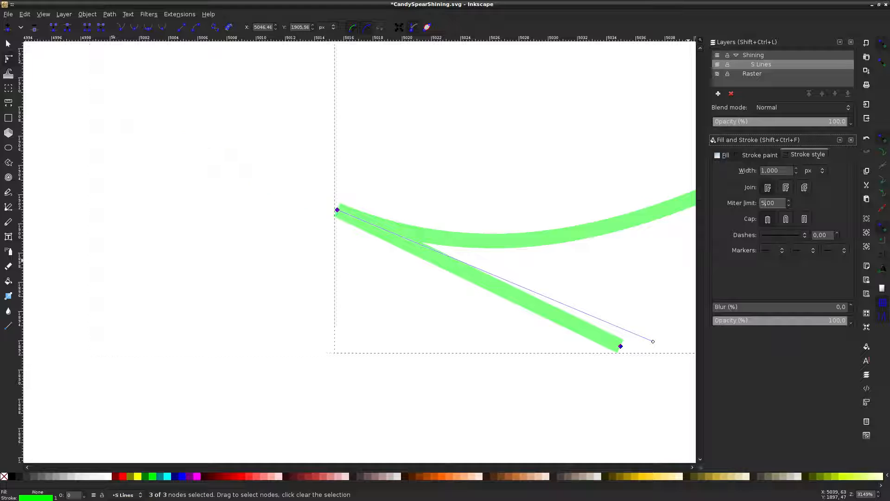
Bend the green path's lower segment outward to widen its sharp corner, and deselect the path
{"action": "key", "text": "Escape"}
{"action": "left_click_drag", "start_coordinate": [402, 233], "coordinate": [387, 248]}
{"action": "left_click", "coordinate": [431, 173]}
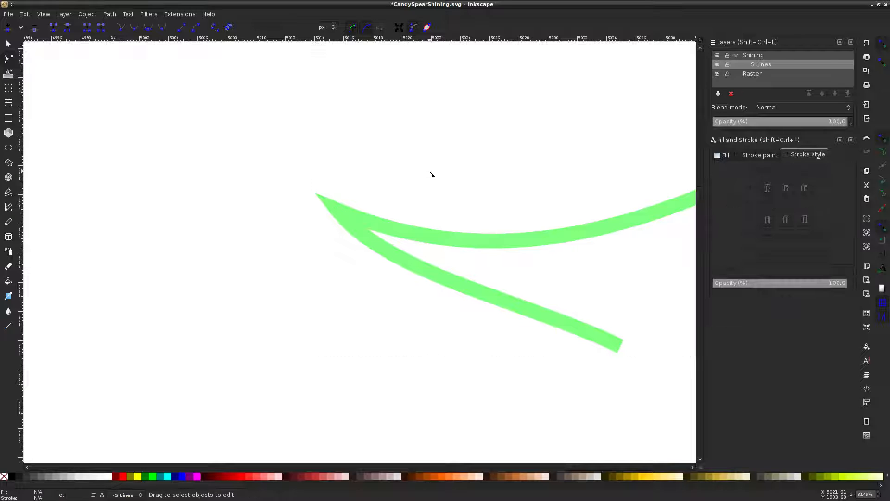
Close the small green path with a straight Bezier segment between its two open ends
{"action": "left_click", "coordinate": [407, 235]}
{"action": "scroll", "coordinate": [401, 155], "scroll_direction": "down", "scroll_amount": 7}
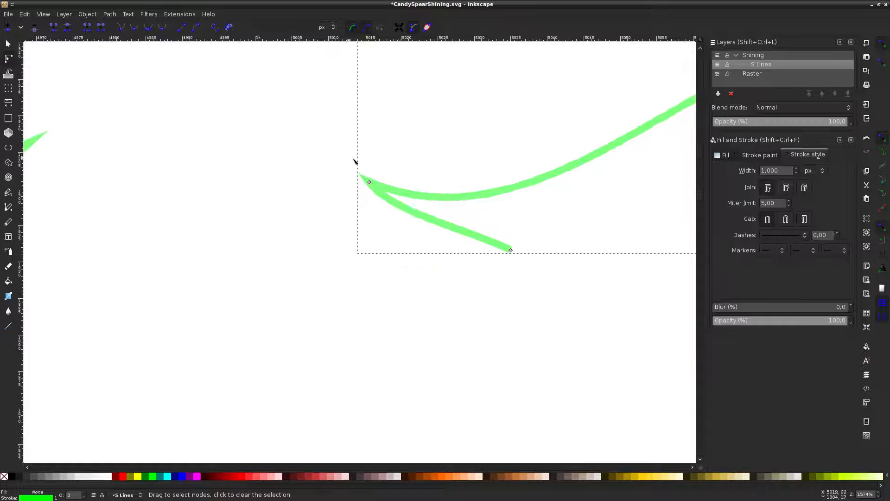
{"action": "left_click", "coordinate": [8, 207]}
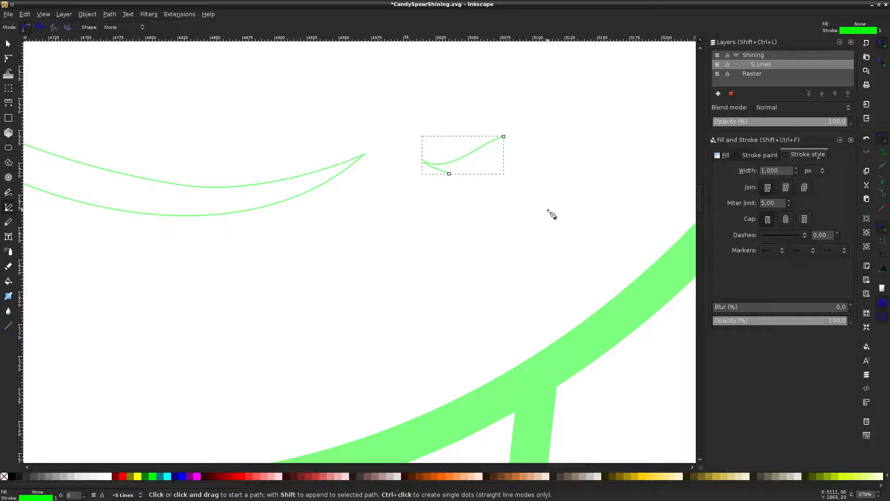
{"action": "left_click", "coordinate": [449, 174]}
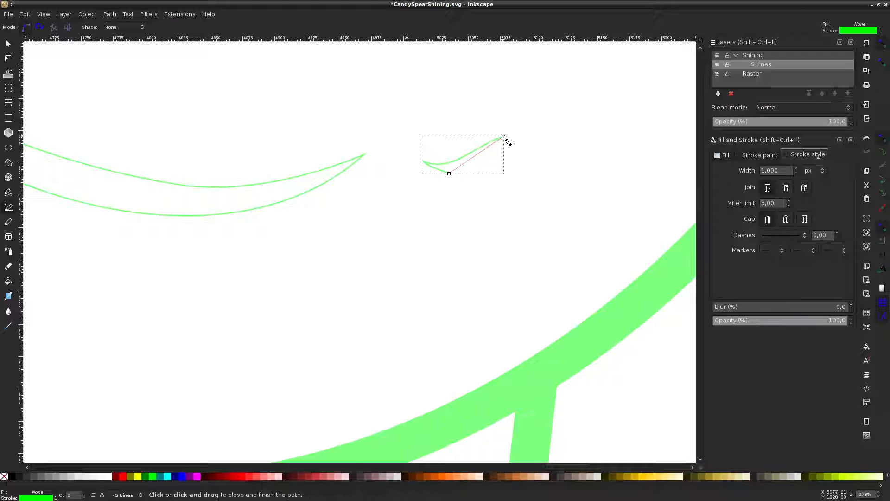
{"action": "left_click", "coordinate": [504, 137]}
{"action": "left_click", "coordinate": [8, 58]}
{"action": "scroll", "coordinate": [418, 165], "scroll_direction": "up", "scroll_amount": 4}
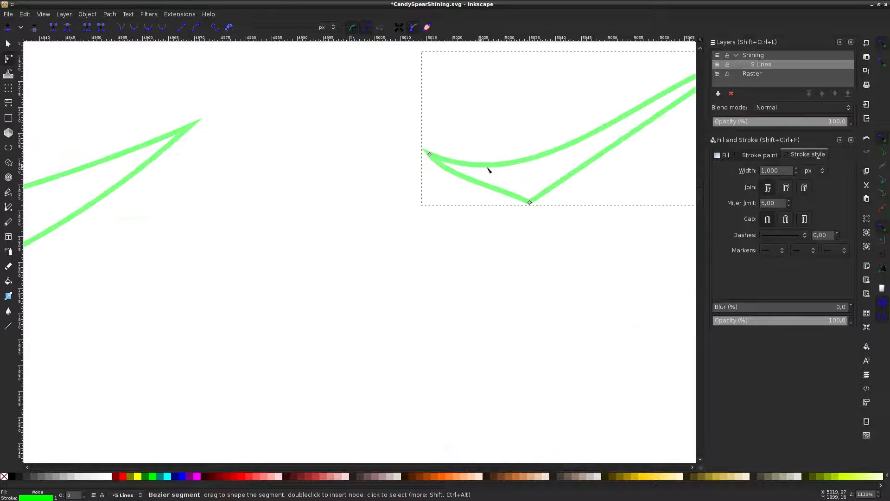
Set the closed path's miter limit to 50 and reshape its short lower segment into a very sharp corner
{"action": "left_click_drag", "start_coordinate": [441, 177], "coordinate": [427, 183]}
{"action": "double_click", "coordinate": [775, 203]}
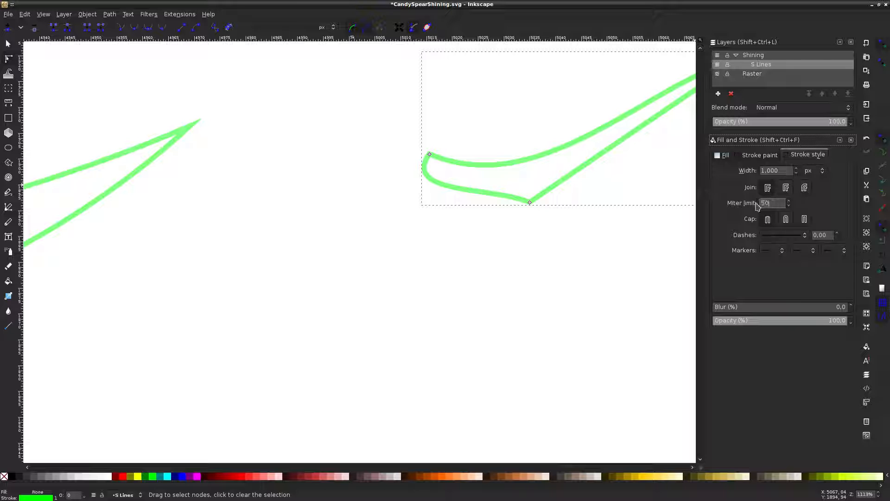
{"action": "left_click", "coordinate": [429, 154]}
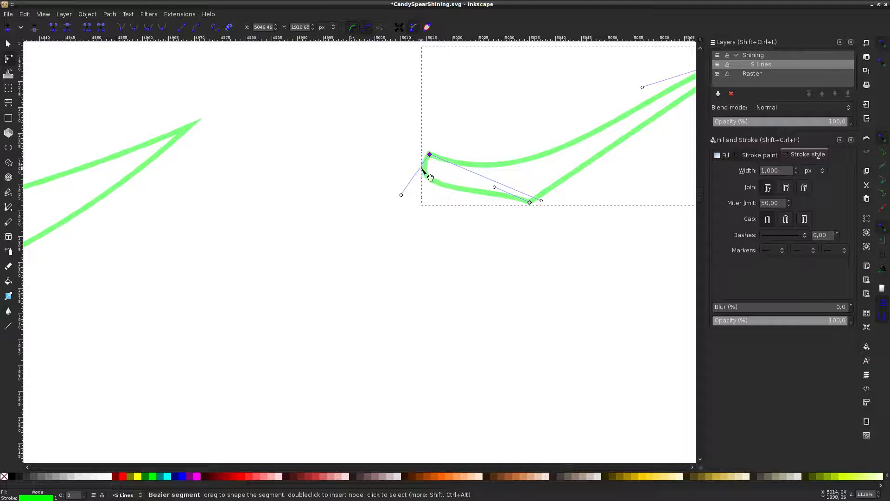
{"action": "left_click_drag", "start_coordinate": [428, 168], "coordinate": [453, 168]}
{"action": "left_click", "coordinate": [453, 104]}
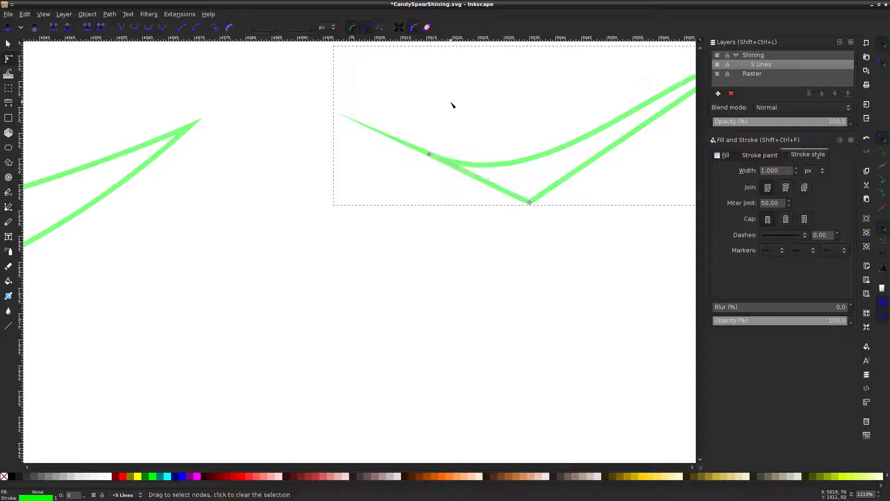
Fill the closed path with red and remove its stroke
{"action": "left_click", "coordinate": [461, 167]}
{"action": "left_click", "coordinate": [123, 476]}
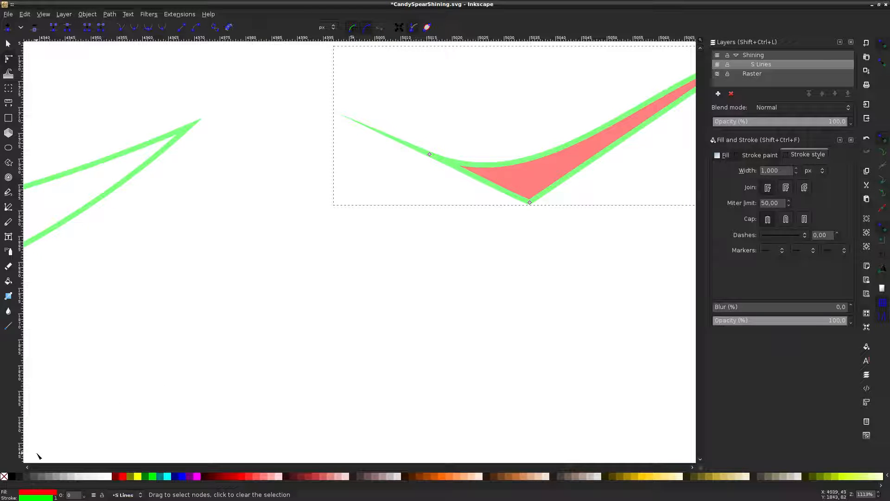
{"action": "left_click", "coordinate": [4, 475], "text": "shift"}
{"action": "left_click", "coordinate": [409, 375]}
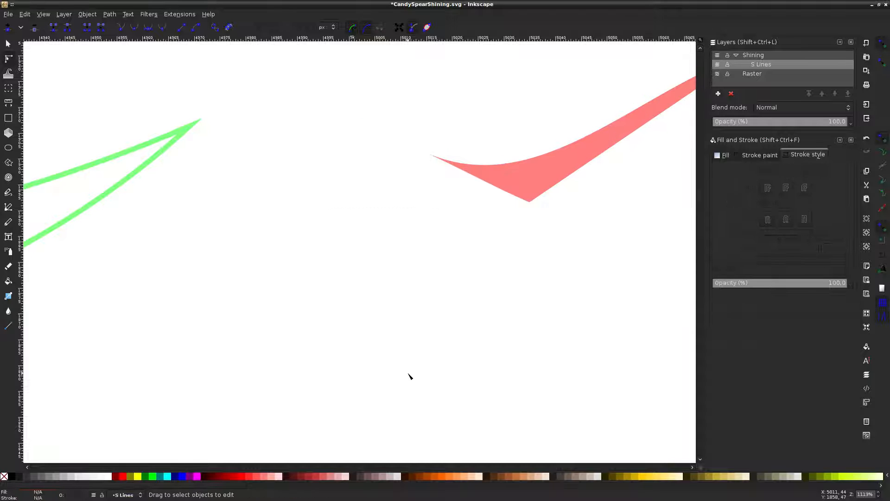
Give the red shape a lime (#00FF00) stroke again
{"action": "left_click", "coordinate": [530, 201]}
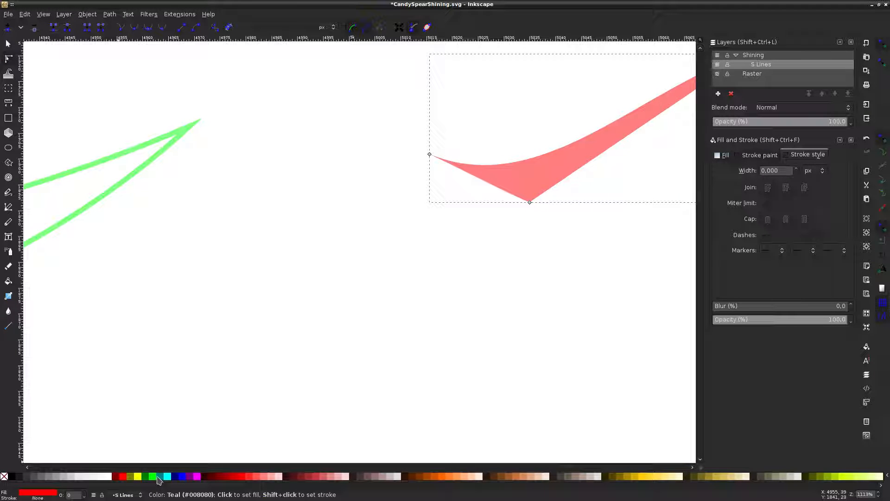
{"action": "left_click", "coordinate": [152, 476], "text": "shift"}
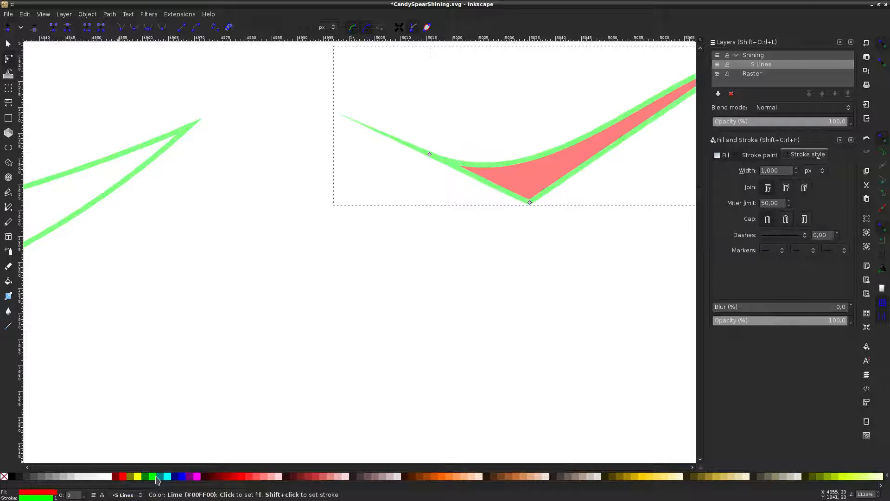
{"action": "left_click", "coordinate": [257, 367]}
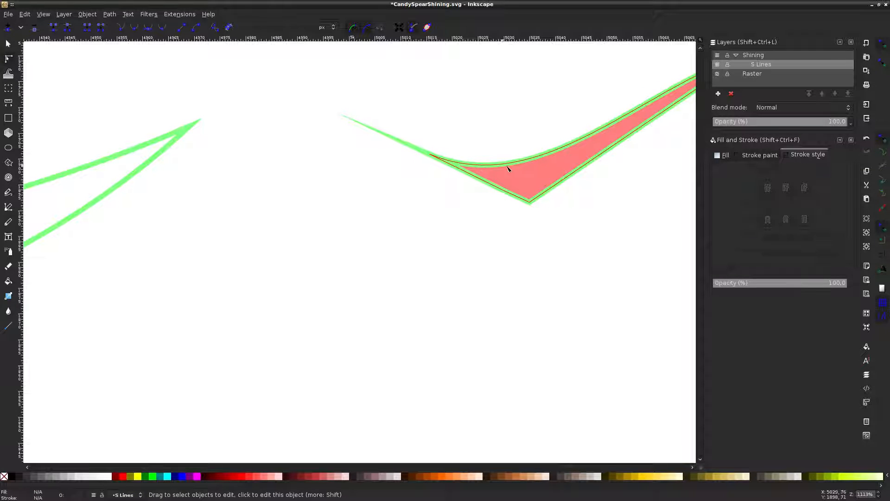
Set the miter limit of the red shape's stroke to 5
{"action": "scroll", "coordinate": [568, 170], "scroll_direction": "down", "scroll_amount": 4}
{"action": "left_click", "coordinate": [563, 163]}
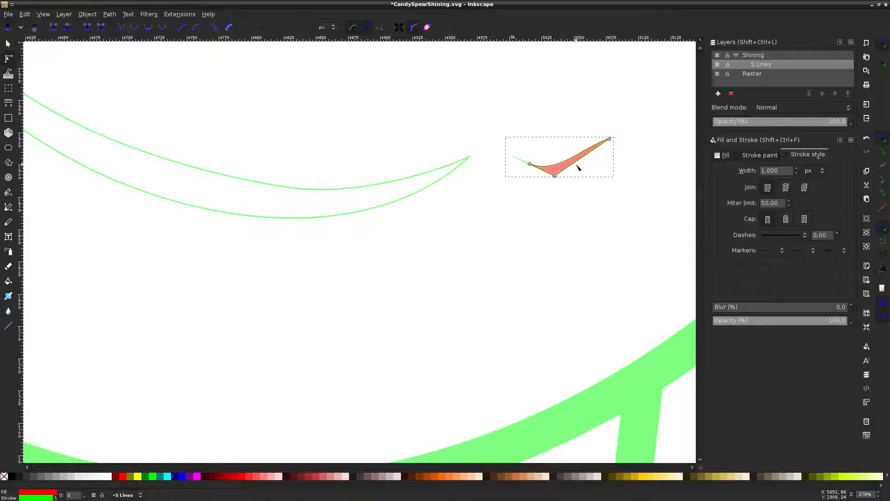
{"action": "double_click", "coordinate": [768, 202]}
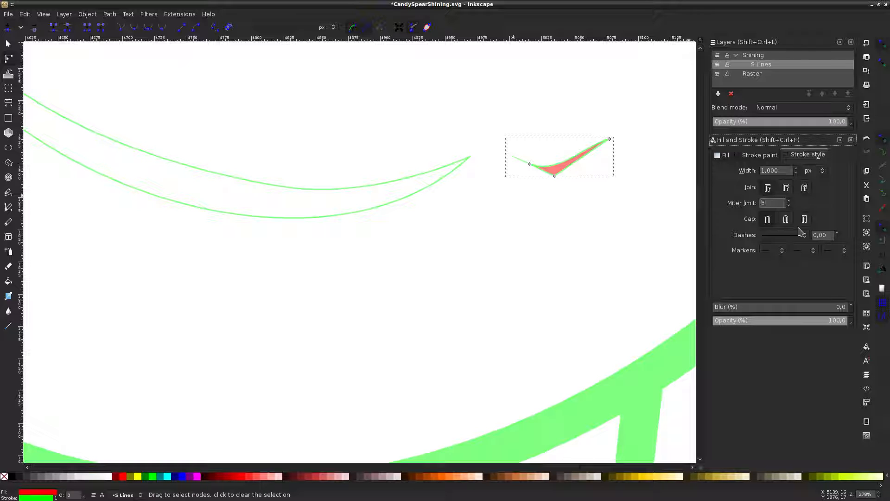
{"action": "type", "text": "5"}
{"action": "key", "text": "Return"}
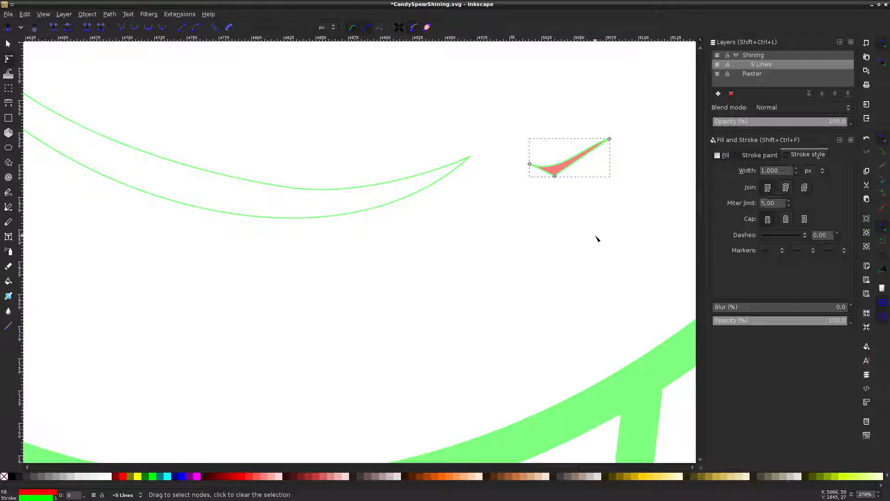
{"action": "left_click", "coordinate": [596, 238]}
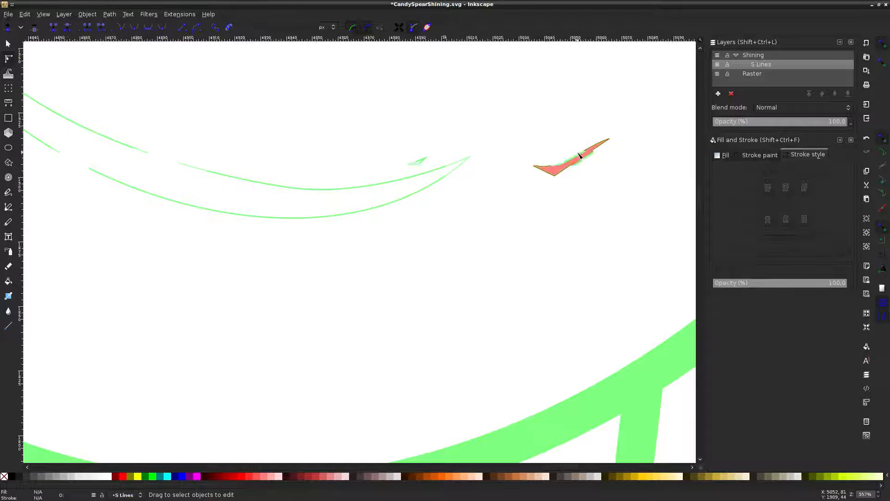
Inspect the red shape's sharp corner up close and remove its lime stroke
{"action": "scroll", "coordinate": [578, 157], "scroll_direction": "up", "scroll_amount": 4}
{"action": "scroll", "coordinate": [544, 192], "scroll_direction": "up", "scroll_amount": 2}
{"action": "left_click", "coordinate": [250, 223]}
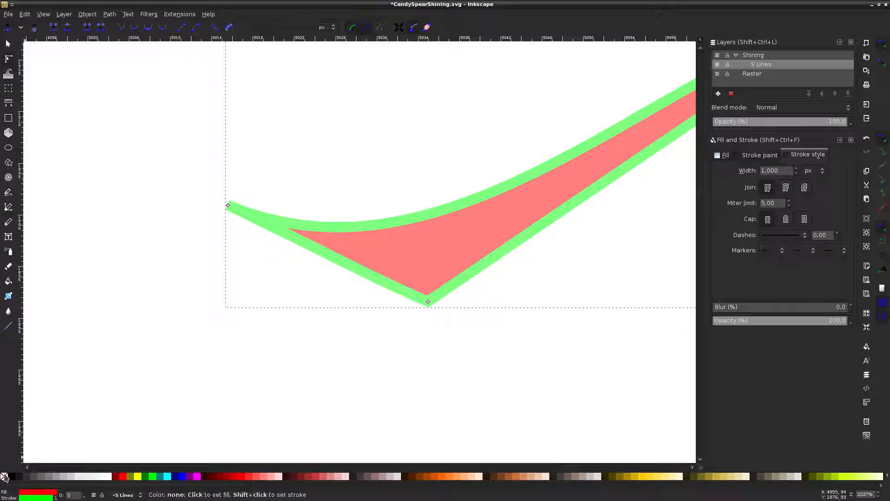
{"action": "left_click", "coordinate": [169, 239]}
{"action": "left_click", "coordinate": [228, 203]}
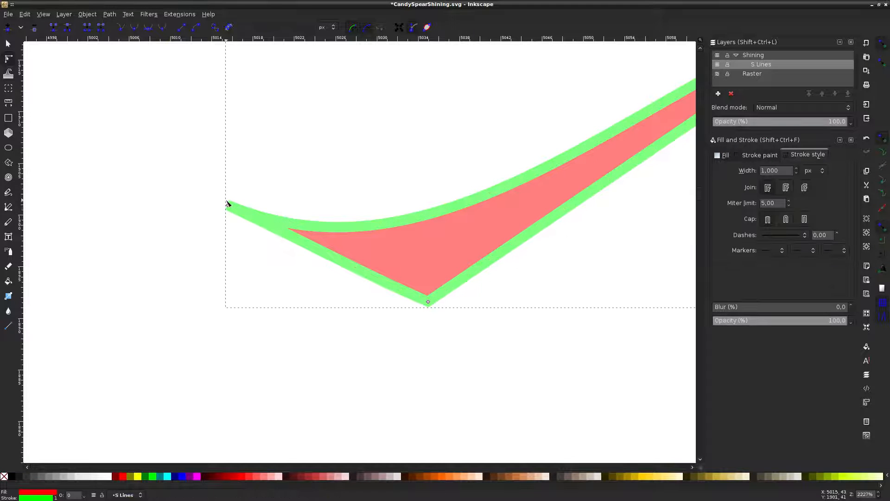
{"action": "left_click", "coordinate": [5, 477], "text": "shift"}
{"action": "left_click", "coordinate": [241, 296]}
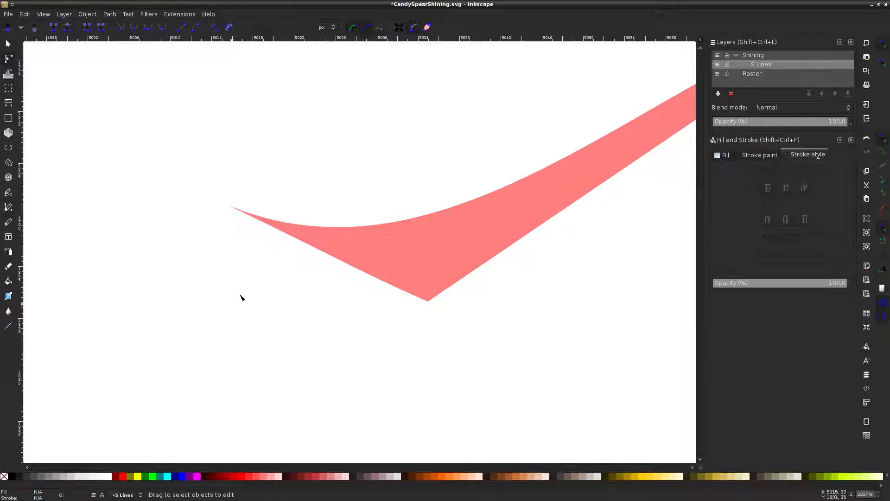
Delete the small red sample shape beside the mouth outline
{"action": "left_click", "coordinate": [264, 223]}
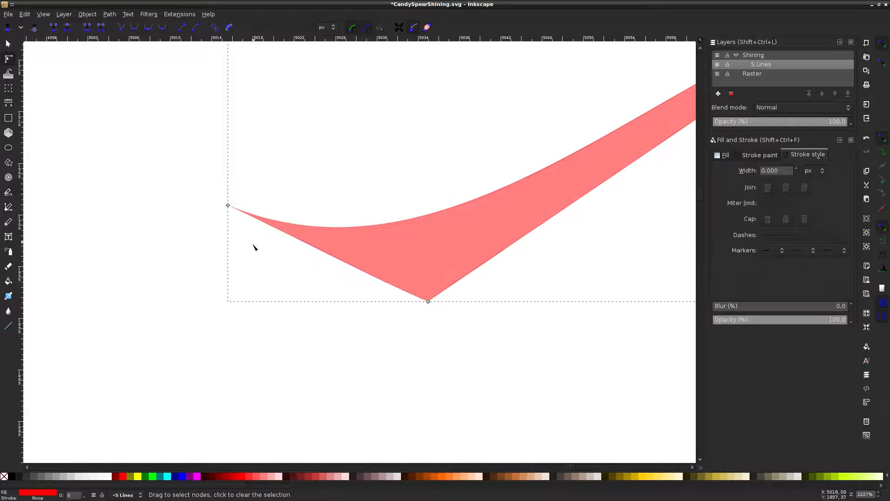
{"action": "left_click", "coordinate": [222, 258]}
{"action": "scroll", "coordinate": [302, 222], "scroll_direction": "down", "scroll_amount": 7}
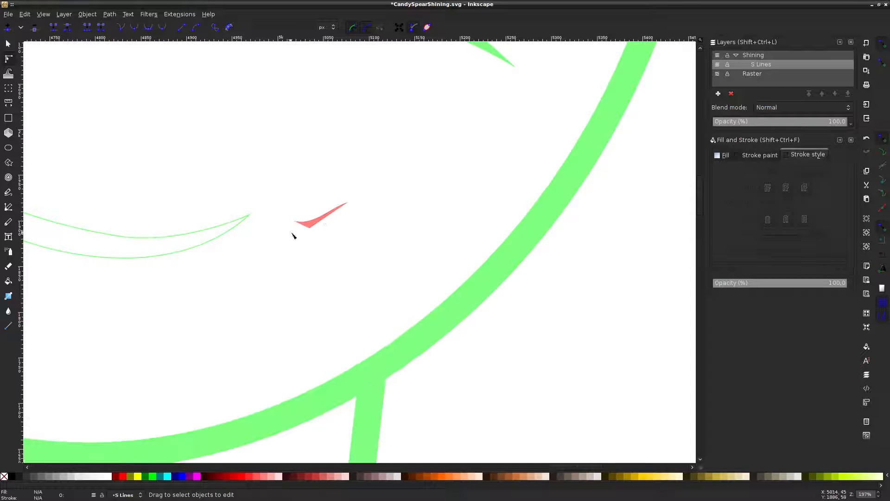
{"action": "left_click", "coordinate": [324, 218]}
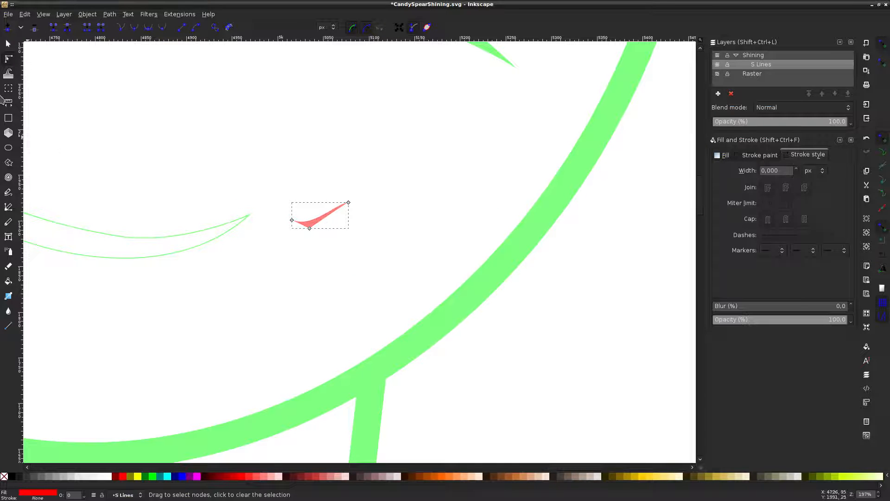
{"action": "left_click", "coordinate": [8, 44]}
{"action": "key", "text": "Delete"}
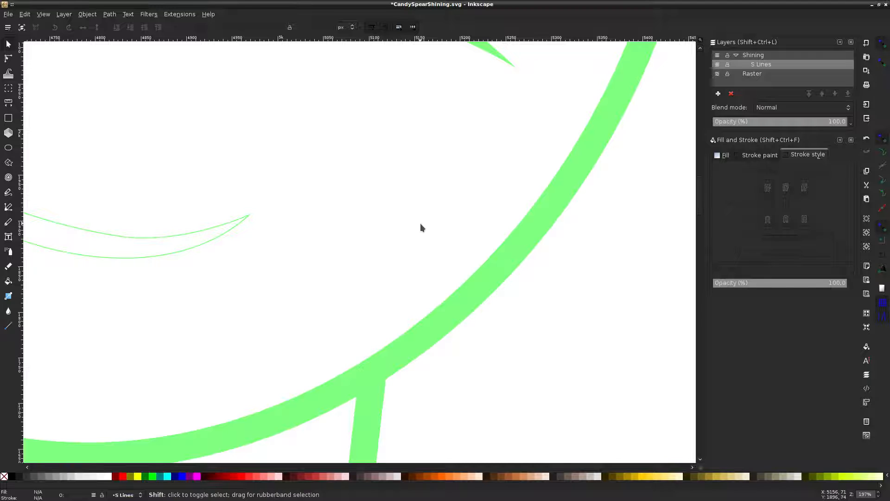
Show the Raster layer beneath the line art and save the document
{"action": "scroll", "coordinate": [420, 223], "scroll_direction": "down", "scroll_amount": 2}
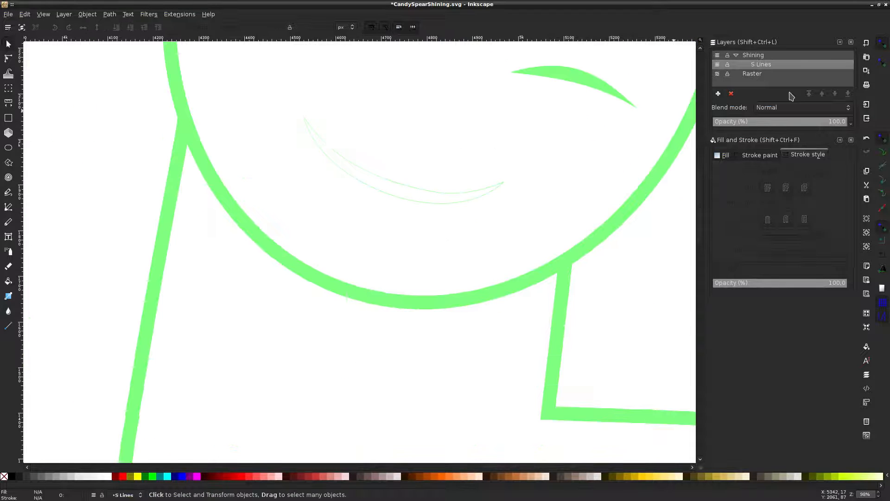
{"action": "left_click", "coordinate": [717, 74]}
{"action": "scroll", "coordinate": [489, 120], "scroll_direction": "up", "scroll_amount": 2}
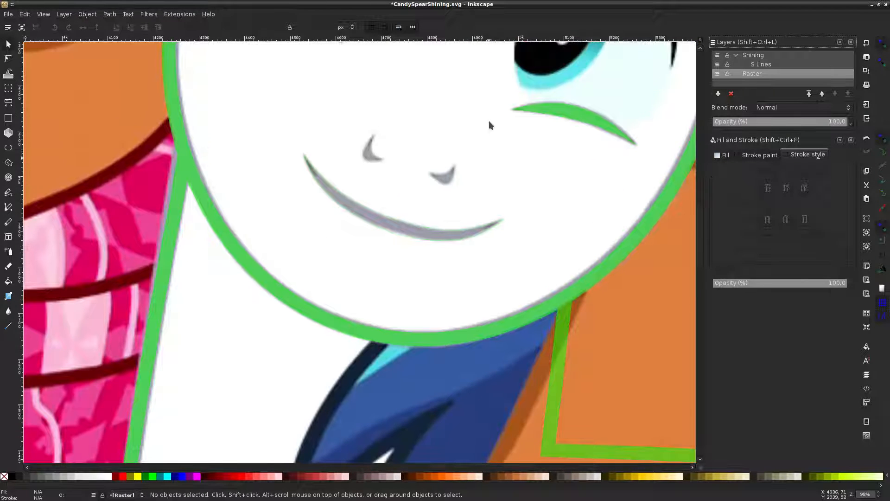
{"action": "key", "text": "ctrl+s"}
Set up the Pen tool with a lime stroke and no fill, and make S Lines the active layer
{"action": "left_click", "coordinate": [8, 207]}
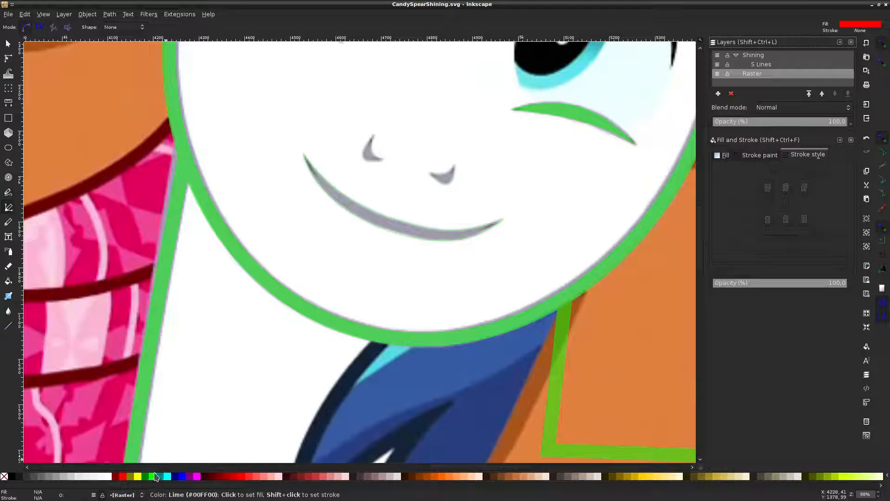
{"action": "left_click", "coordinate": [150, 479], "text": "shift"}
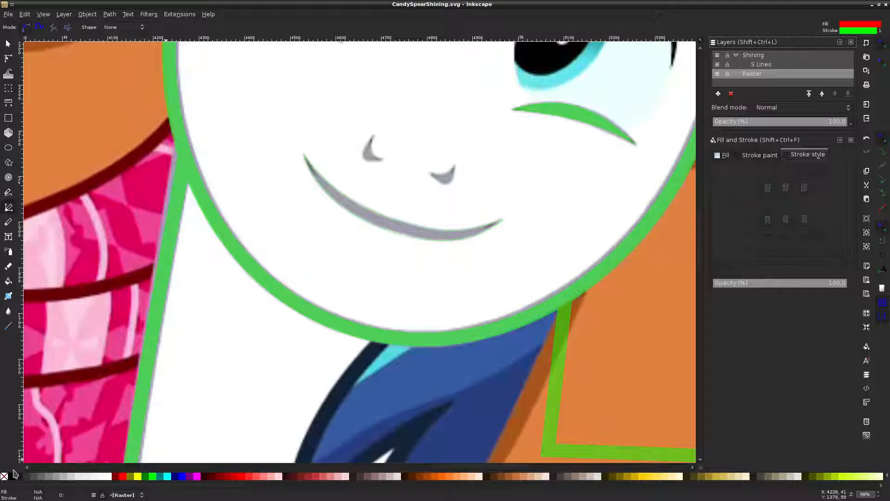
{"action": "left_click", "coordinate": [5, 476]}
{"action": "scroll", "coordinate": [378, 147], "scroll_direction": "up", "scroll_amount": 3, "text": "ctrl"}
{"action": "left_click", "coordinate": [363, 120]}
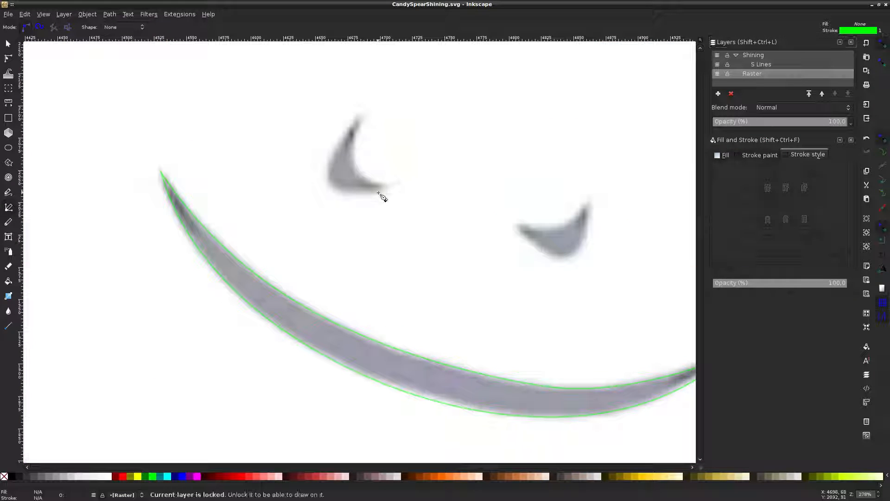
{"action": "left_click", "coordinate": [791, 68]}
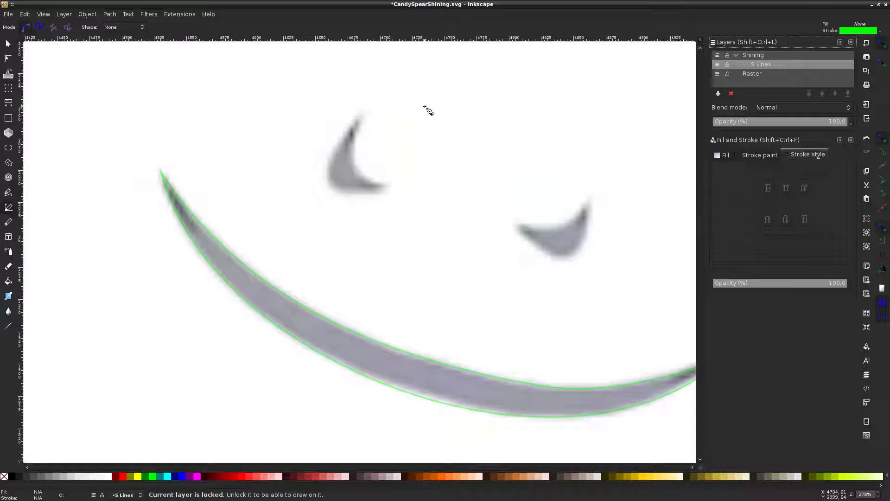
Trace the left nostril with a closed two-node path, bending both segments along the crescent's edges
{"action": "left_click", "coordinate": [362, 114]}
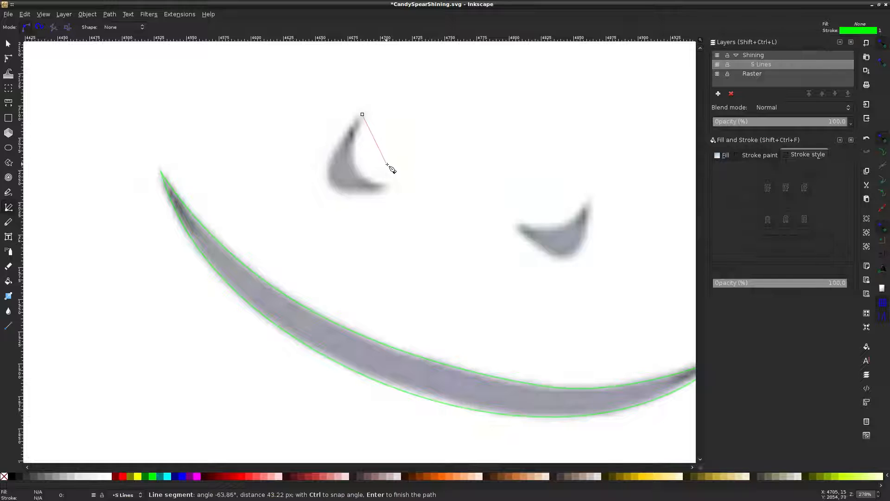
{"action": "left_click", "coordinate": [387, 190]}
{"action": "left_click", "coordinate": [362, 115]}
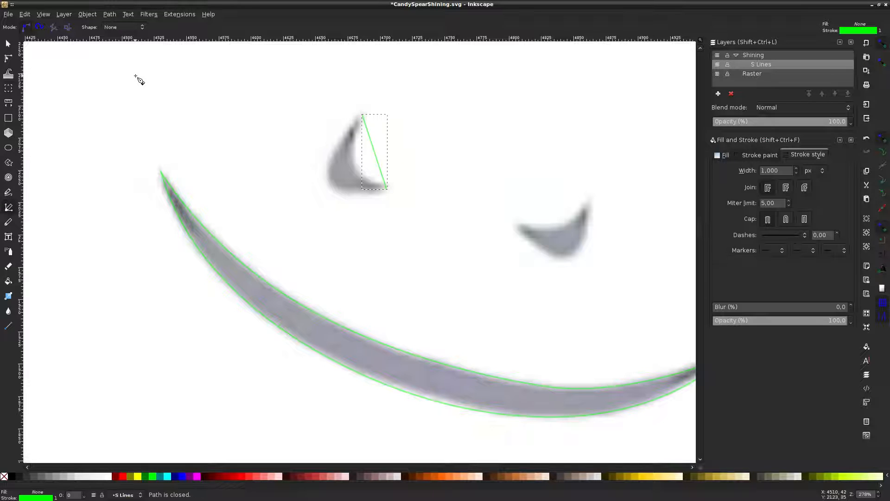
{"action": "left_click", "coordinate": [8, 58]}
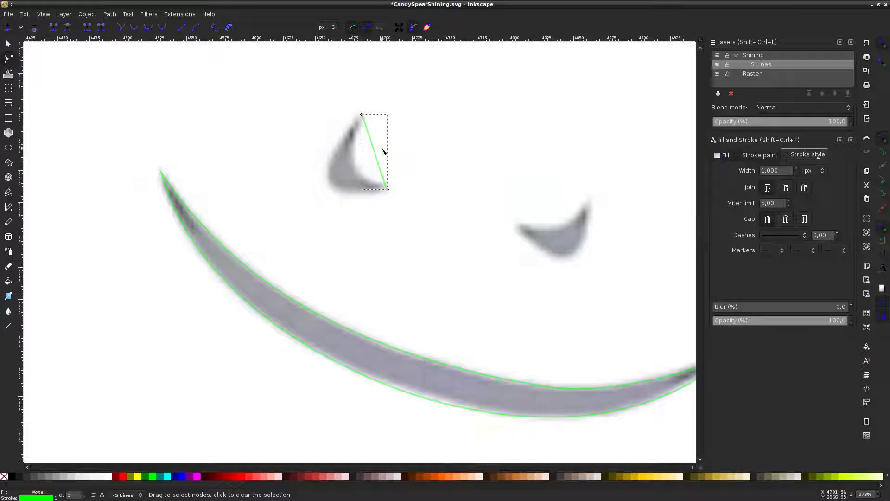
{"action": "left_click_drag", "start_coordinate": [379, 160], "coordinate": [328, 180]}
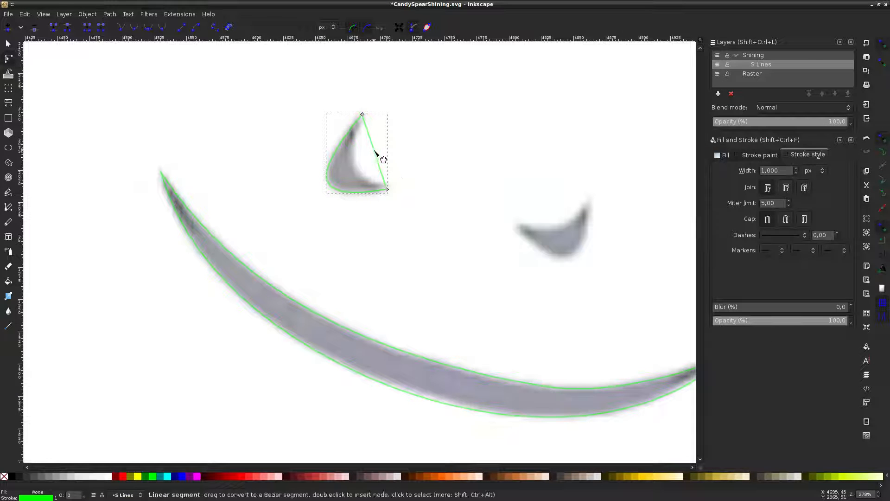
{"action": "left_click_drag", "start_coordinate": [377, 156], "coordinate": [359, 167]}
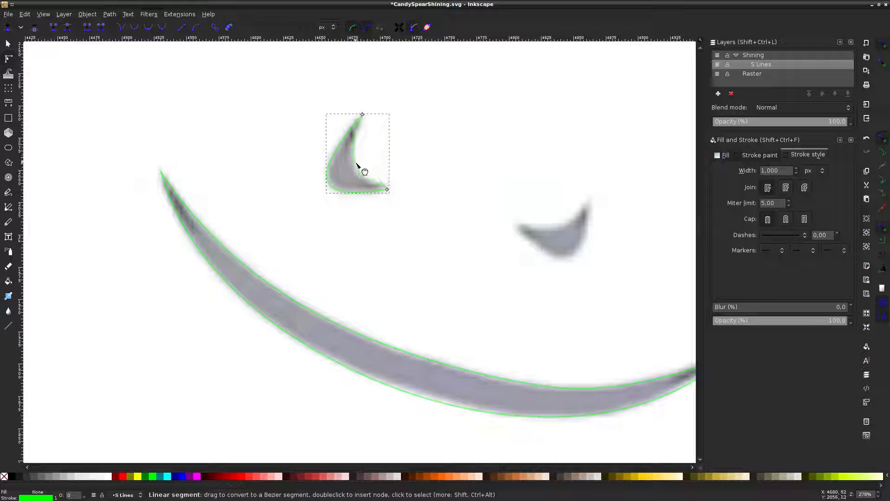
Convert both end nodes of the left nostril path to smooth nodes
{"action": "left_click", "coordinate": [390, 157]}
{"action": "left_click", "coordinate": [353, 144]}
{"action": "left_click_drag", "start_coordinate": [354, 98], "coordinate": [407, 211]}
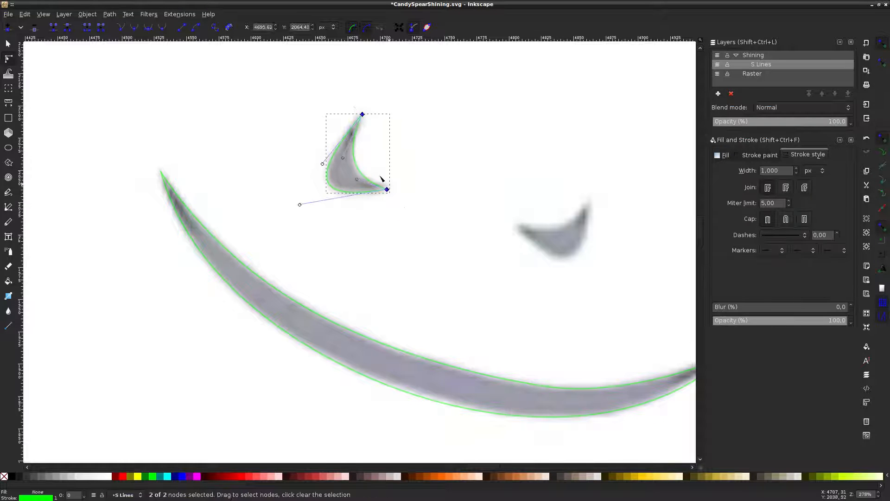
{"action": "left_click", "coordinate": [135, 29]}
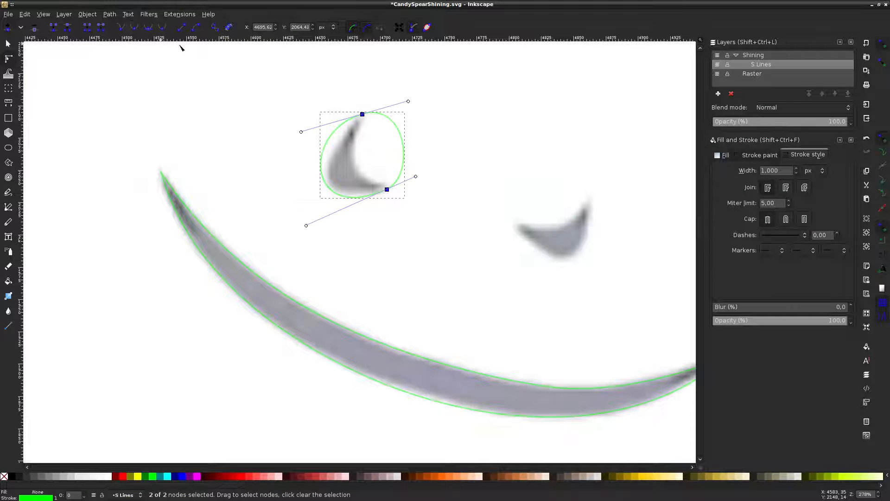
{"action": "left_click", "coordinate": [252, 70]}
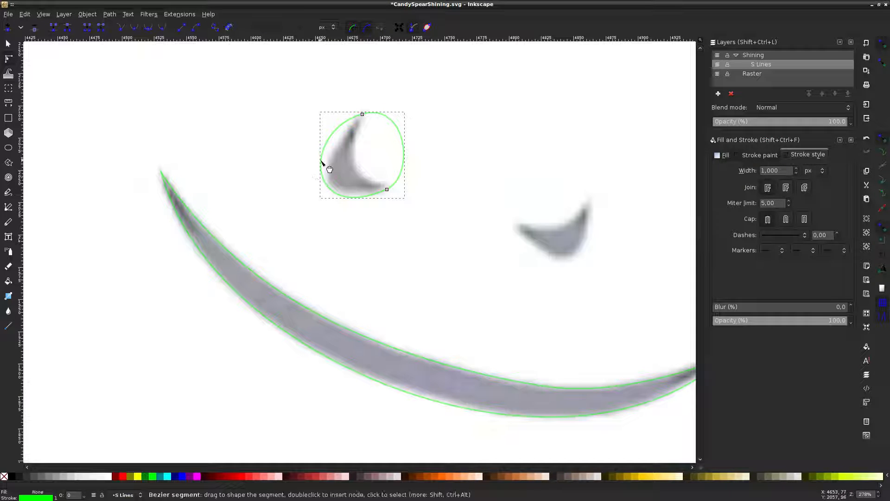
Refit the left nostril's outer curve to the raster and insert an inner node pulled into the crescent's hollow
{"action": "left_click_drag", "start_coordinate": [324, 164], "coordinate": [330, 165]}
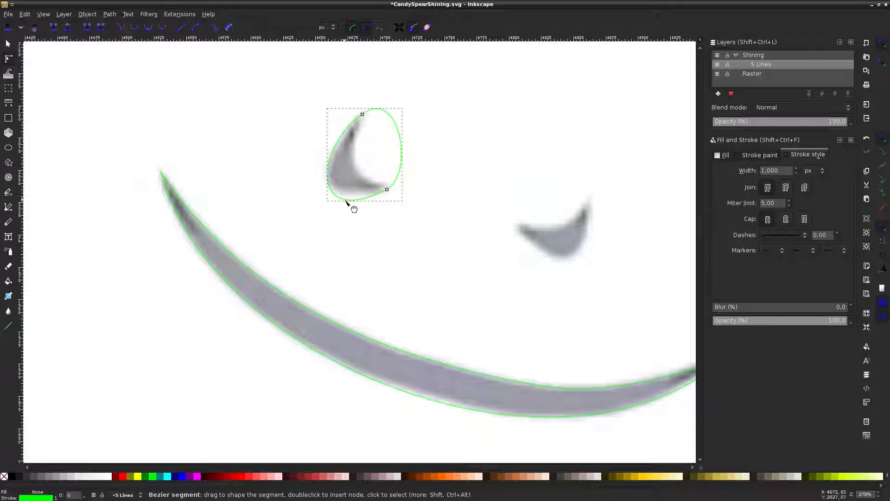
{"action": "left_click_drag", "start_coordinate": [344, 198], "coordinate": [349, 199]}
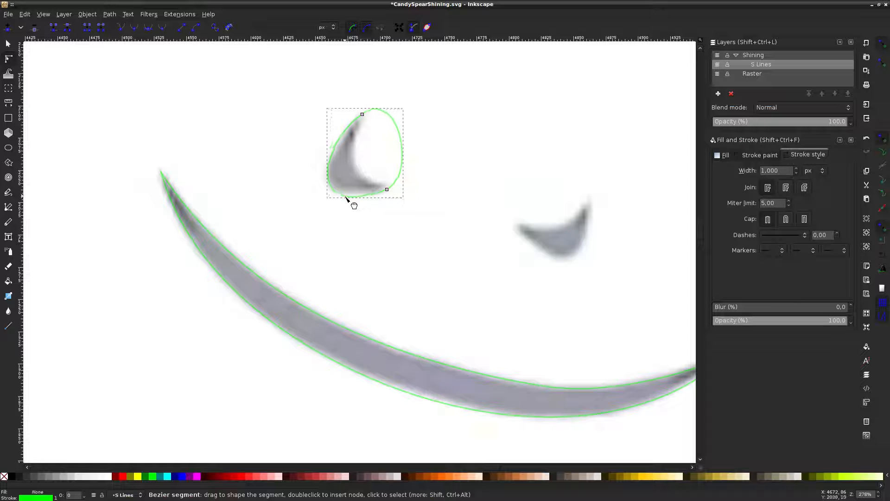
{"action": "left_click", "coordinate": [400, 138]}
{"action": "double_click", "coordinate": [401, 139]}
{"action": "left_click_drag", "start_coordinate": [401, 139], "coordinate": [354, 163]}
{"action": "key", "text": "Escape"}
{"action": "key", "text": "Escape"}
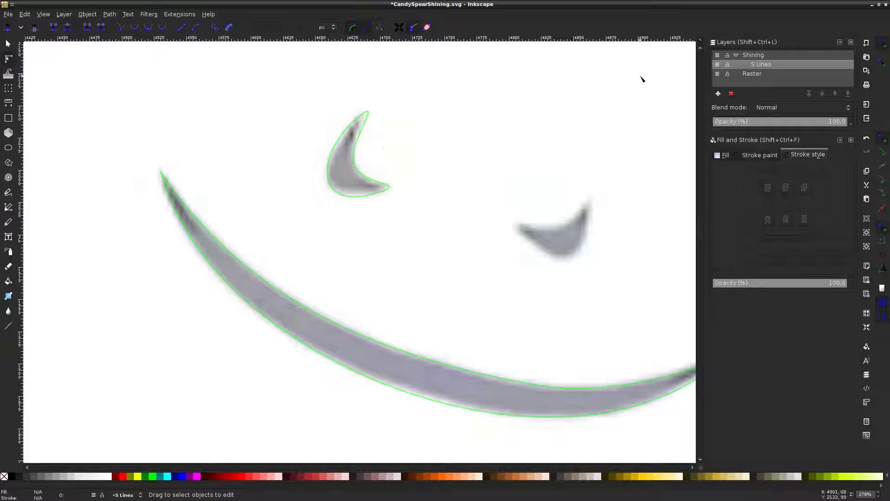
Fine-tune the left nostril's outer and lower curve to follow the raster edge closely
{"action": "left_click", "coordinate": [344, 134]}
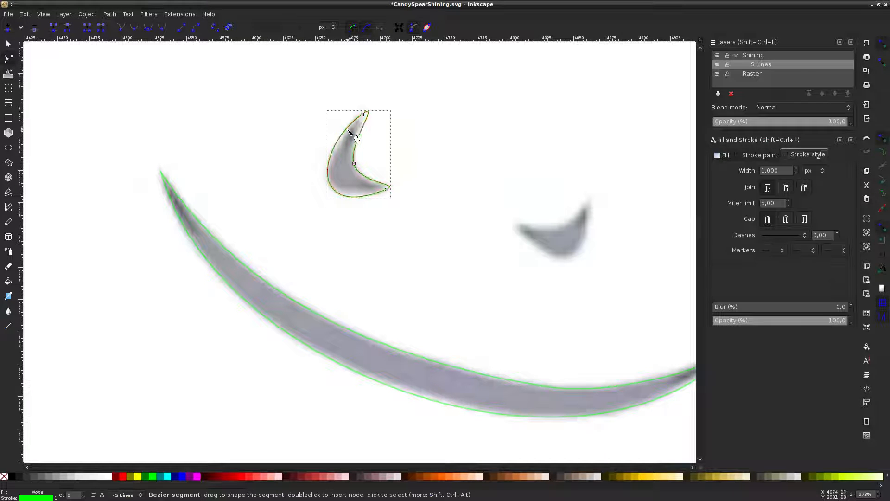
{"action": "left_click_drag", "start_coordinate": [344, 135], "coordinate": [341, 134]}
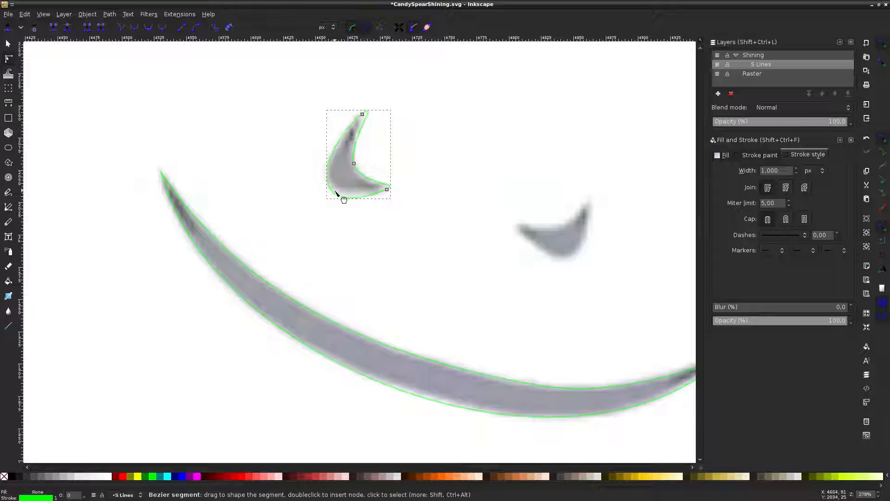
{"action": "left_click_drag", "start_coordinate": [344, 199], "coordinate": [342, 193]}
{"action": "left_click", "coordinate": [442, 148]}
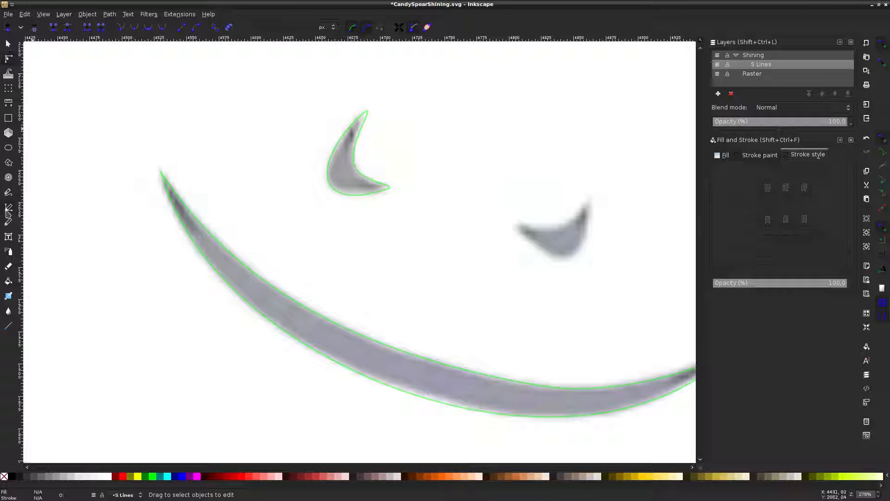
Trace the right nostril with a closed two-node path, curving both segments along its lower and upper edges
{"action": "left_click", "coordinate": [8, 207]}
{"action": "left_click", "coordinate": [513, 225]}
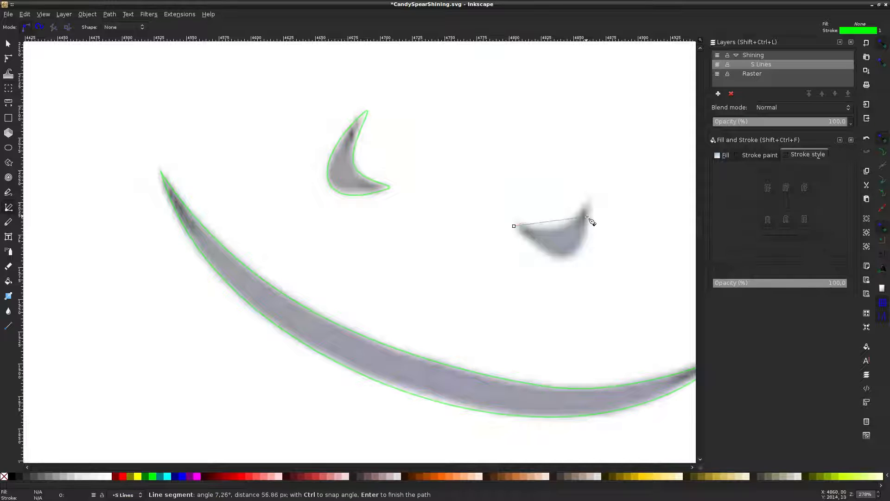
{"action": "left_click", "coordinate": [590, 198]}
{"action": "left_click", "coordinate": [514, 226]}
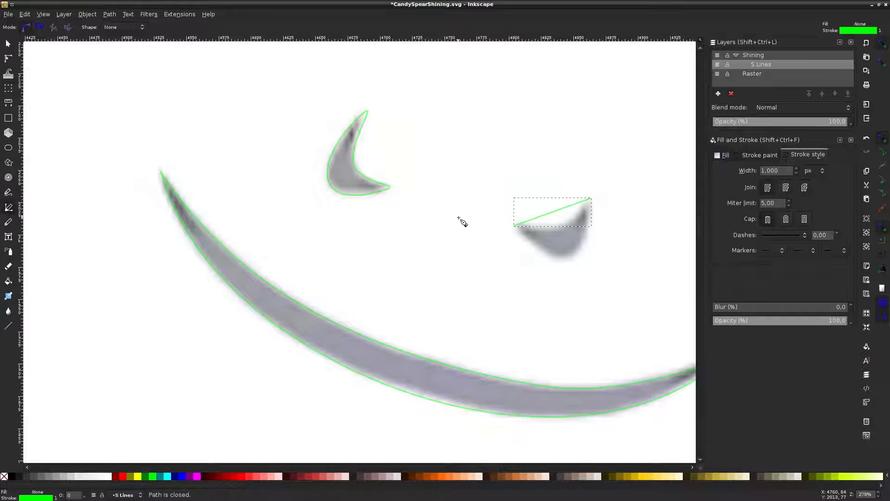
{"action": "key", "text": "n"}
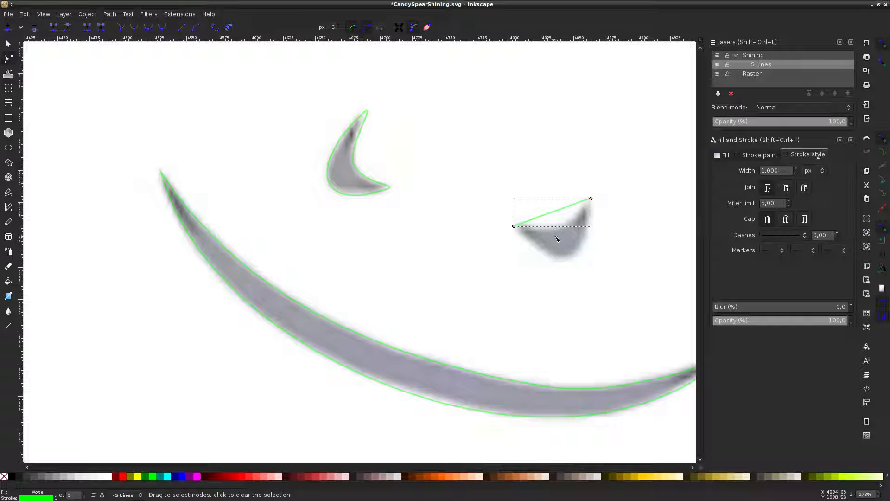
{"action": "left_click_drag", "start_coordinate": [562, 209], "coordinate": [553, 257]}
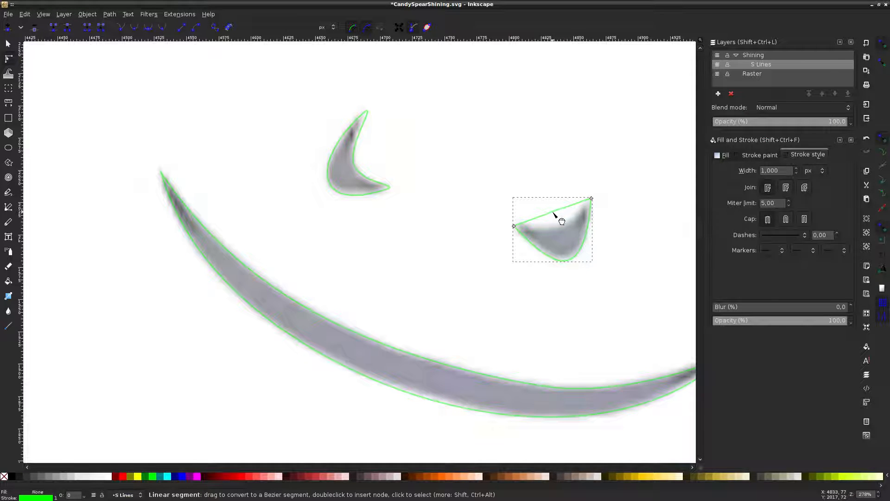
{"action": "left_click_drag", "start_coordinate": [554, 212], "coordinate": [569, 225]}
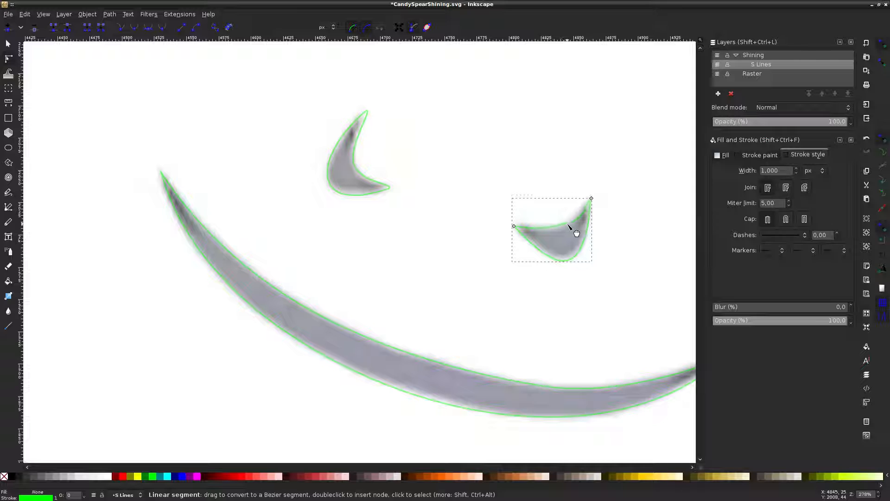
{"action": "left_click", "coordinate": [571, 166]}
Hide the Raster layer and give both nostril shapes a red fill with no stroke
{"action": "left_click", "coordinate": [717, 74]}
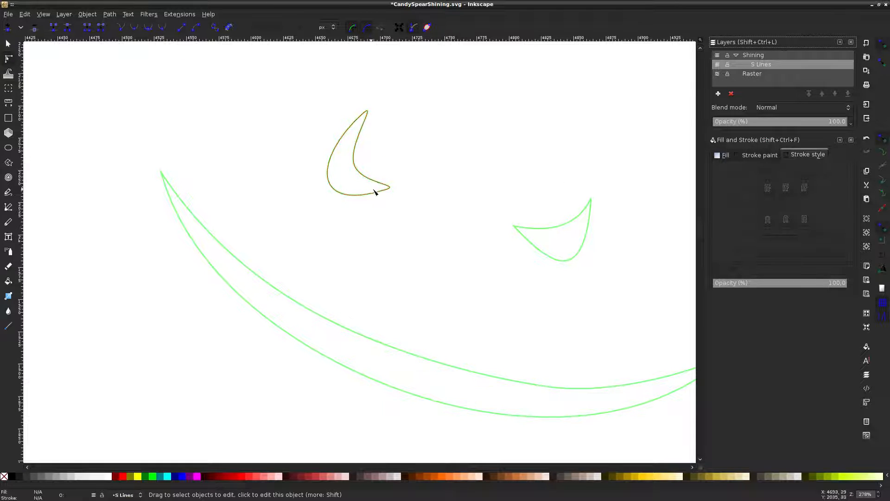
{"action": "left_click", "coordinate": [533, 243]}
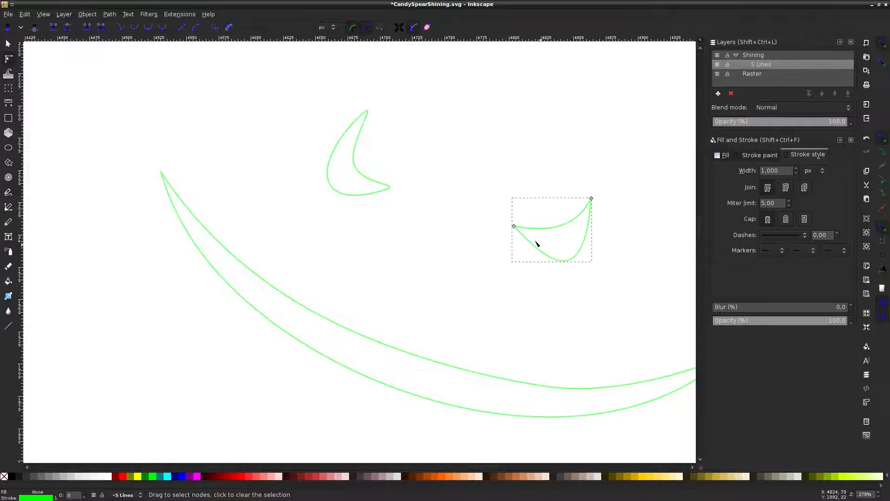
{"action": "left_click", "coordinate": [508, 193]}
{"action": "left_click", "coordinate": [524, 230]}
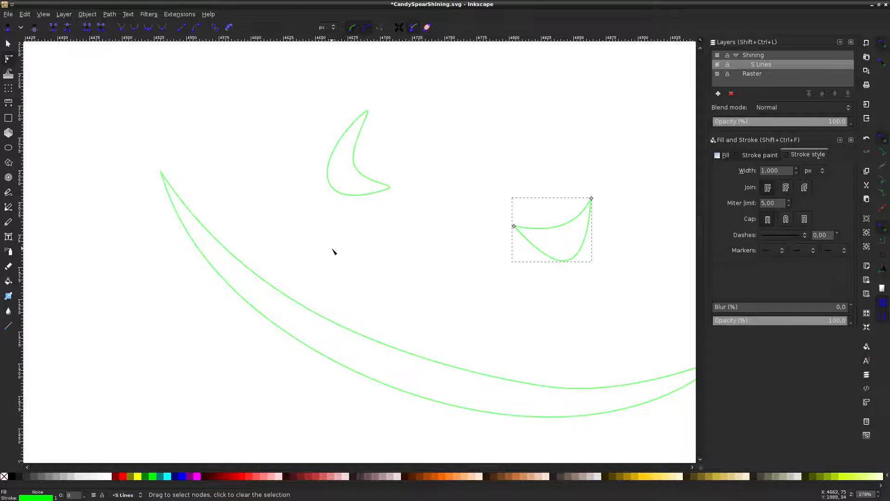
{"action": "left_click", "coordinate": [370, 178], "text": "shift"}
{"action": "left_click", "coordinate": [122, 476]}
{"action": "left_click", "coordinate": [4, 476], "text": "shift"}
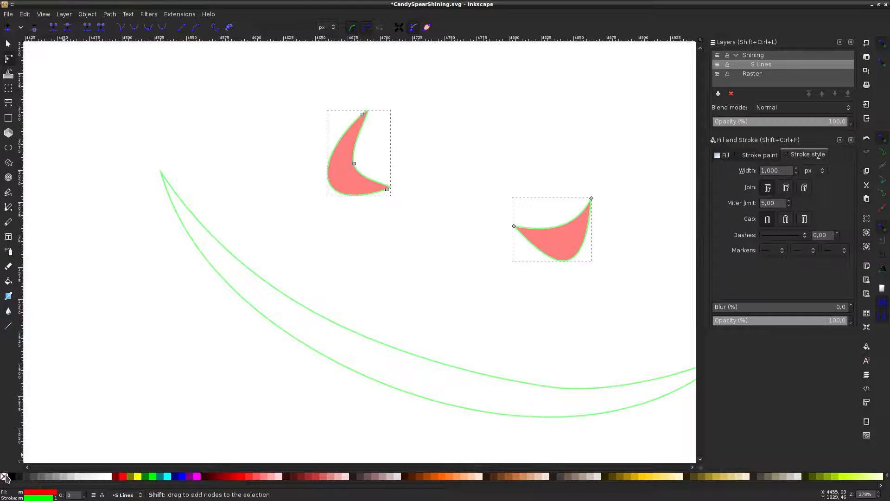
{"action": "left_click", "coordinate": [359, 342]}
{"action": "left_click", "coordinate": [476, 275]}
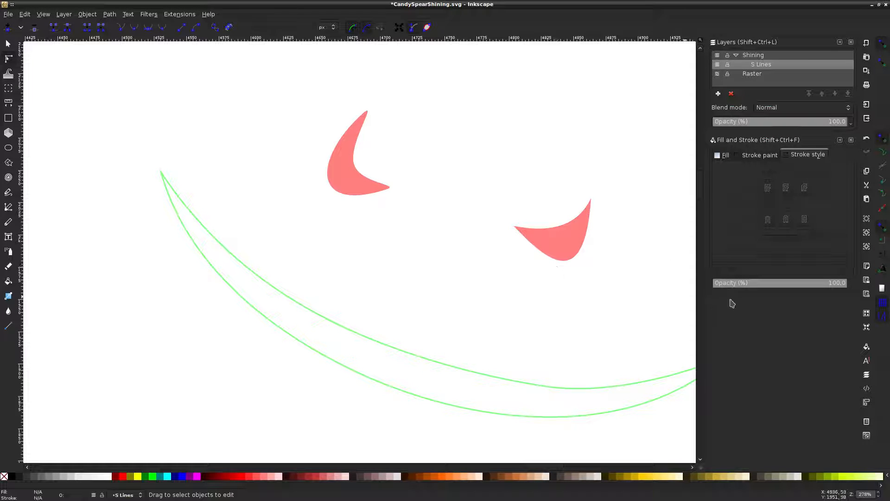
Save the document and show the Raster layer again beneath the nostril shapes
{"action": "mouse_move", "coordinate": [885, 4]}
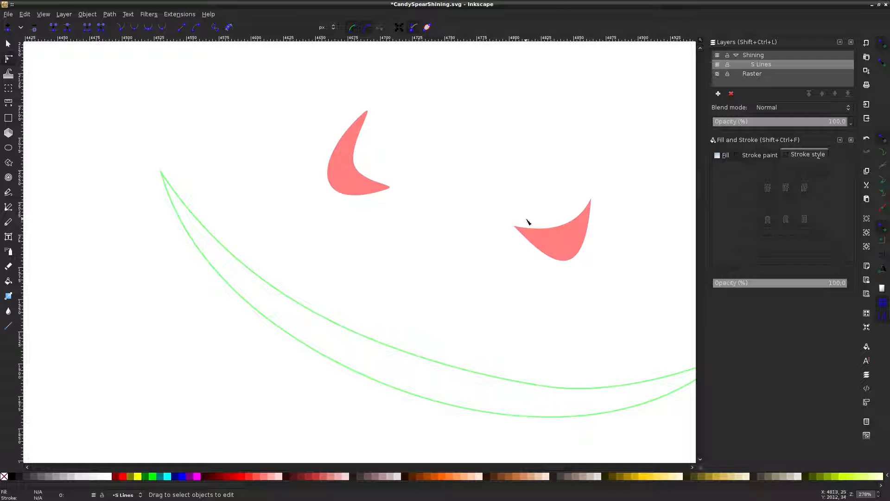
{"action": "key", "text": "ctrl+s"}
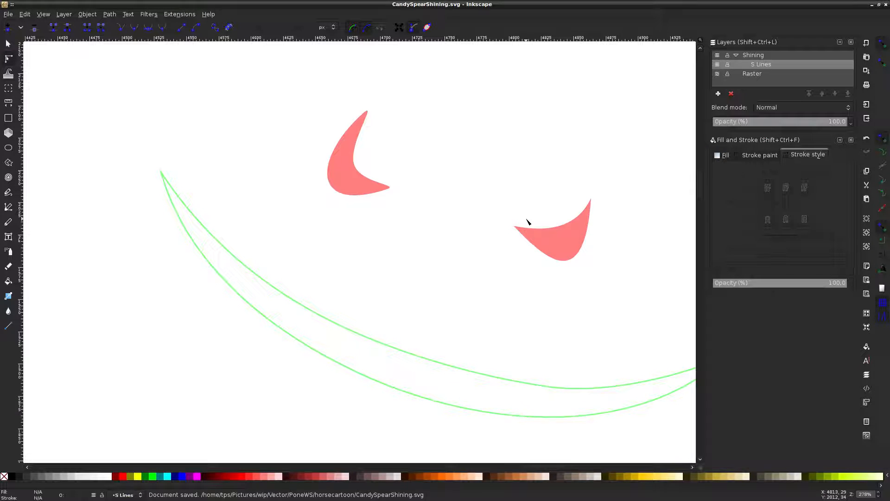
{"action": "left_click", "coordinate": [550, 235]}
{"action": "left_click", "coordinate": [716, 75]}
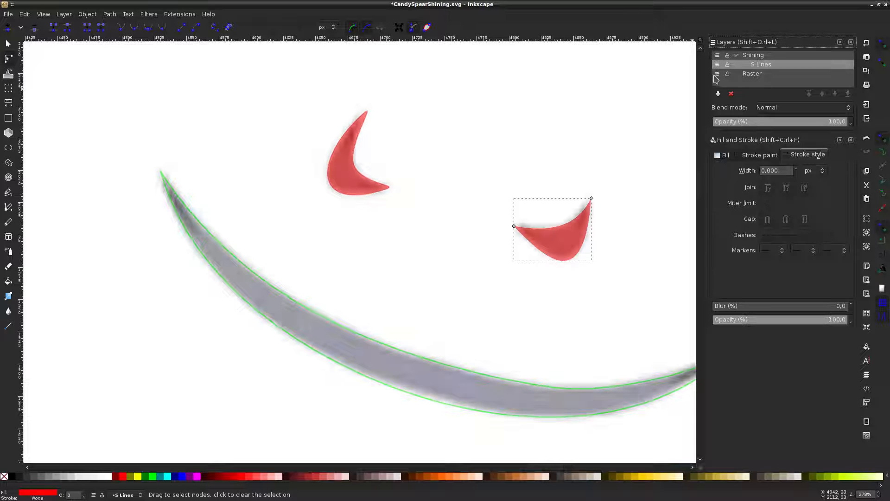
Make the right nostril's two end nodes smooth and reshape its lower and upper edges along the raster shape
{"action": "left_click_drag", "start_coordinate": [460, 155], "coordinate": [630, 250]}
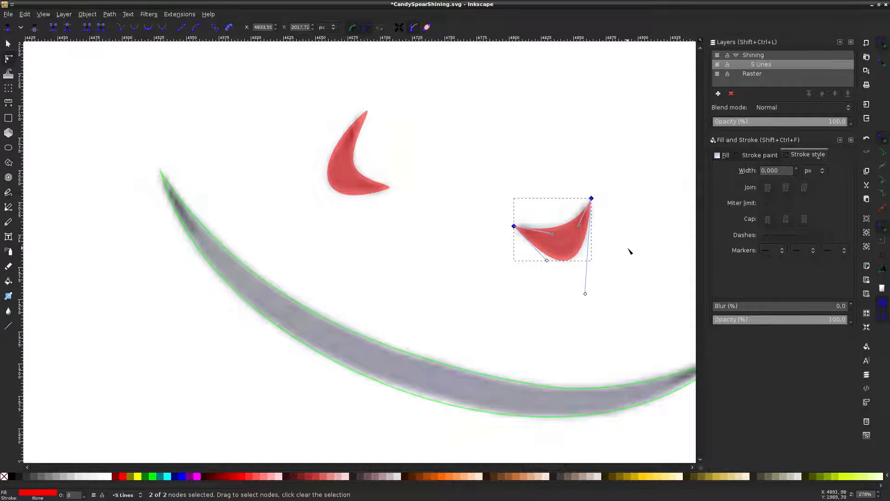
{"action": "left_click", "coordinate": [136, 28]}
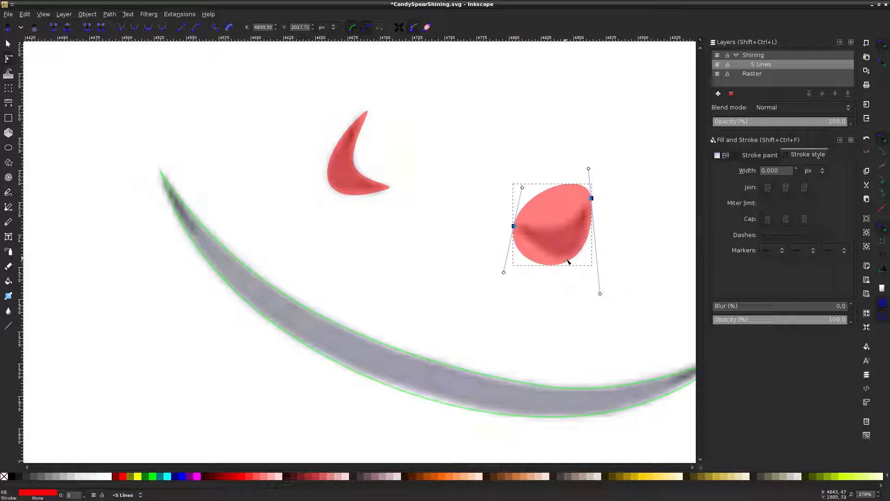
{"action": "left_click_drag", "start_coordinate": [568, 260], "coordinate": [563, 261]}
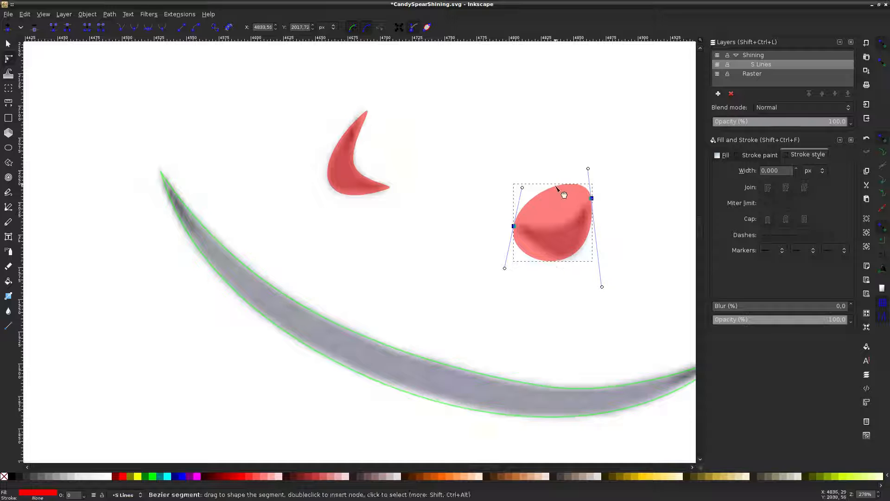
{"action": "left_click_drag", "start_coordinate": [556, 189], "coordinate": [522, 219]}
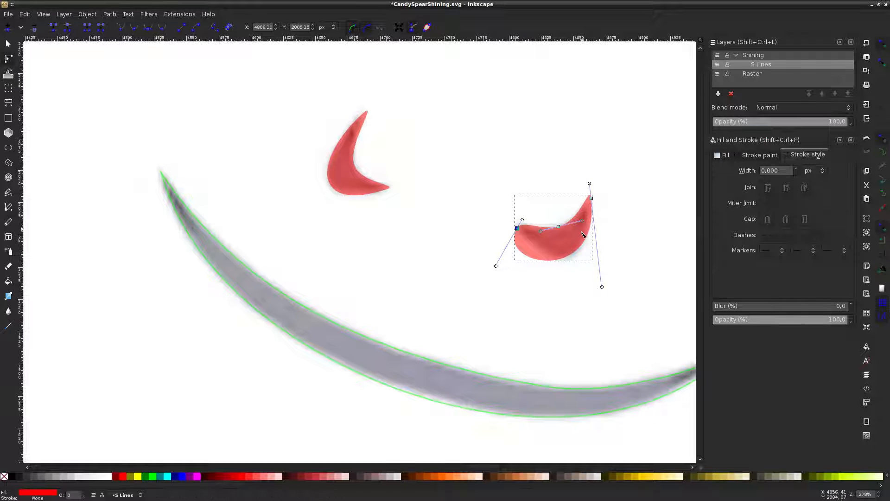
Add a node at the lowest point of the right nostril and tighten the lower curve to the raster edge
{"action": "left_click", "coordinate": [563, 258]}
{"action": "double_click", "coordinate": [564, 258]}
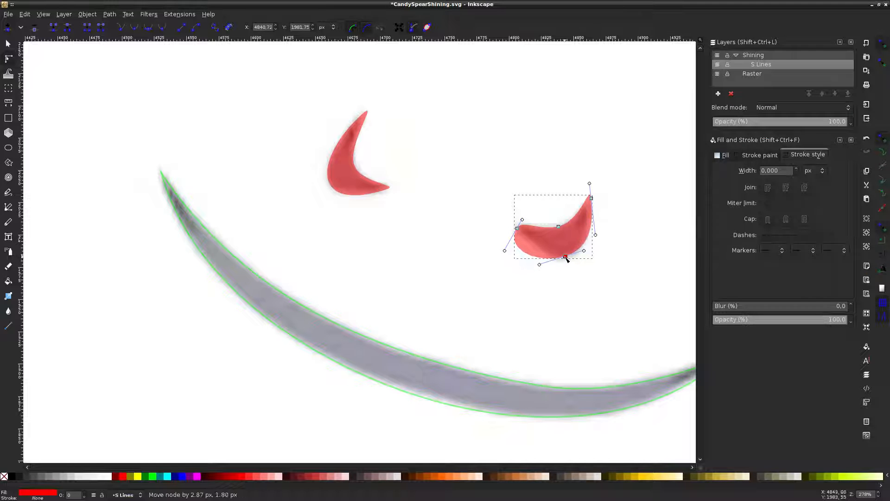
{"action": "left_click_drag", "start_coordinate": [534, 261], "coordinate": [579, 251]}
{"action": "left_click", "coordinate": [585, 253]}
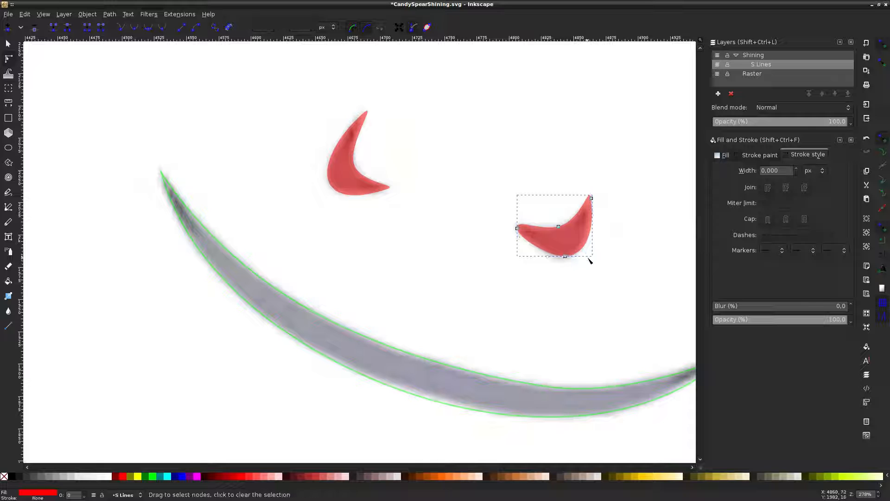
{"action": "left_click", "coordinate": [588, 255]}
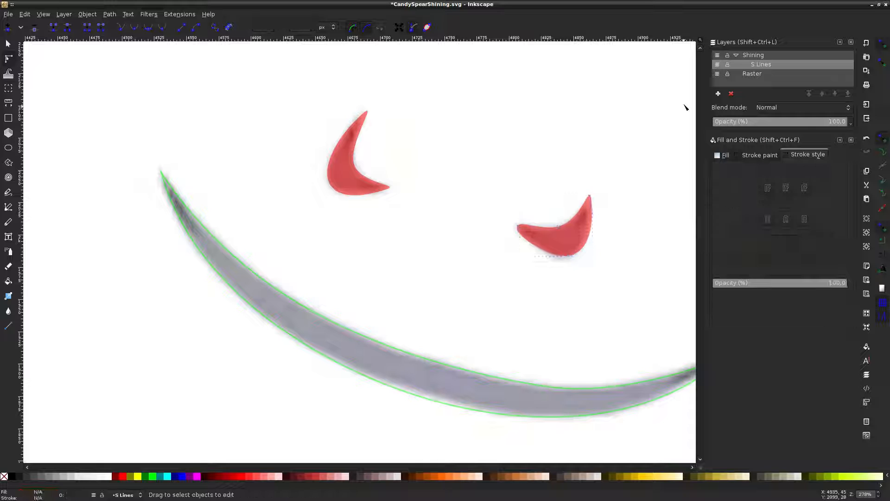
Check both nostril shapes with the Raster layer hidden, and show the layer again
{"action": "left_click", "coordinate": [717, 73]}
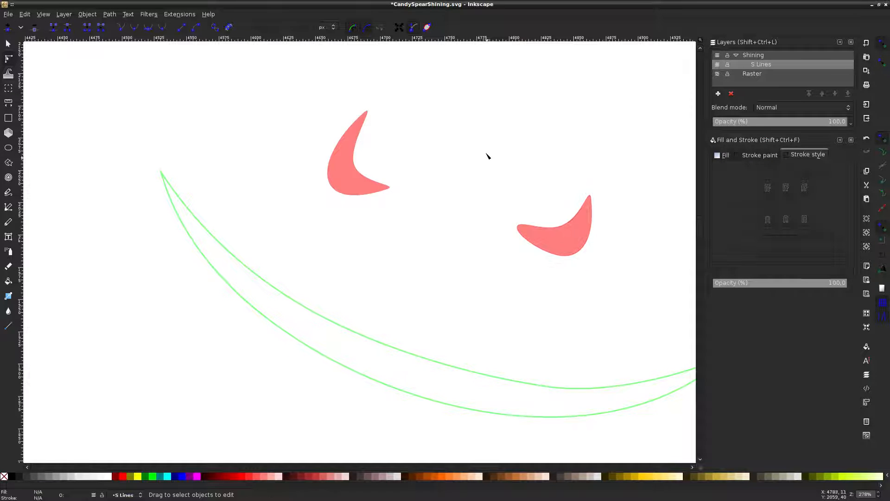
{"action": "scroll", "coordinate": [475, 145], "scroll_direction": "down", "scroll_amount": 3, "text": "ctrl"}
{"action": "scroll", "coordinate": [510, 148], "scroll_direction": "up", "scroll_amount": 3, "text": "ctrl"}
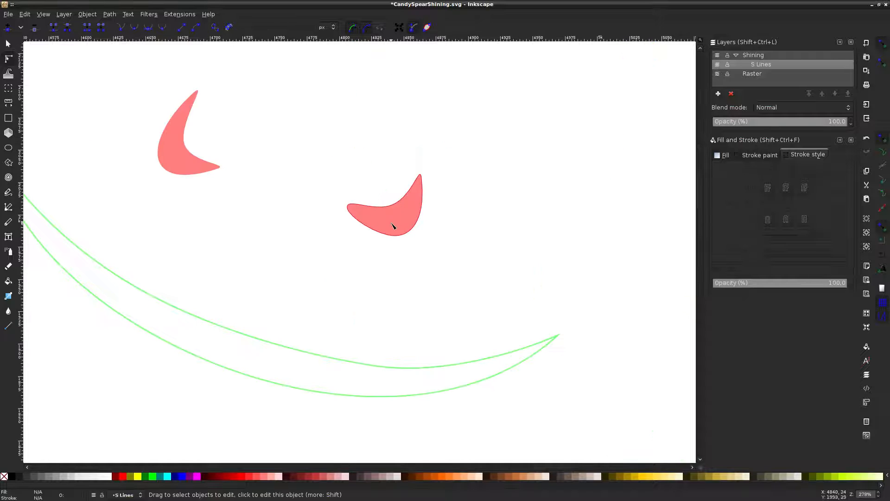
{"action": "left_click", "coordinate": [719, 74]}
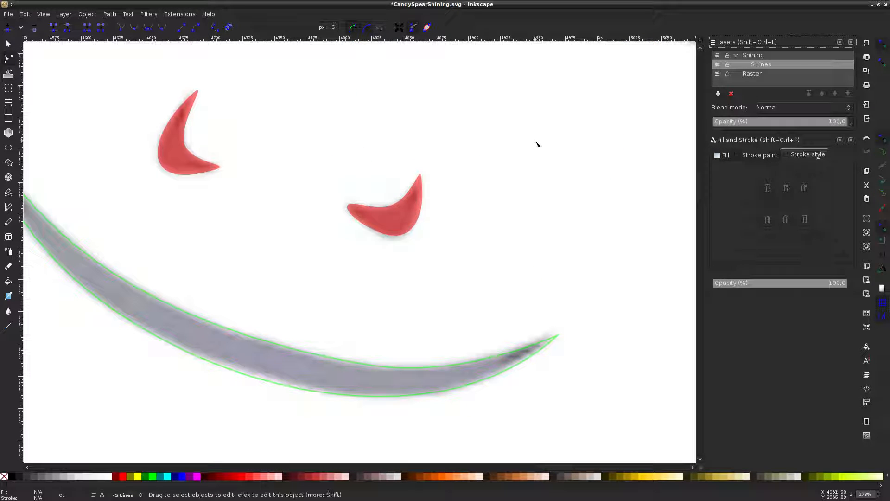
Adjust the node at the right nostril's upper tip so the tip sits over the raster shape
{"action": "left_click", "coordinate": [415, 195]}
{"action": "mouse_move", "coordinate": [421, 179]}
{"action": "left_mouse_down"}
{"action": "mouse_move", "coordinate": [416, 185]}
{"action": "mouse_move", "coordinate": [431, 186]}
{"action": "left_mouse_up"}
{"action": "left_click", "coordinate": [461, 184]}
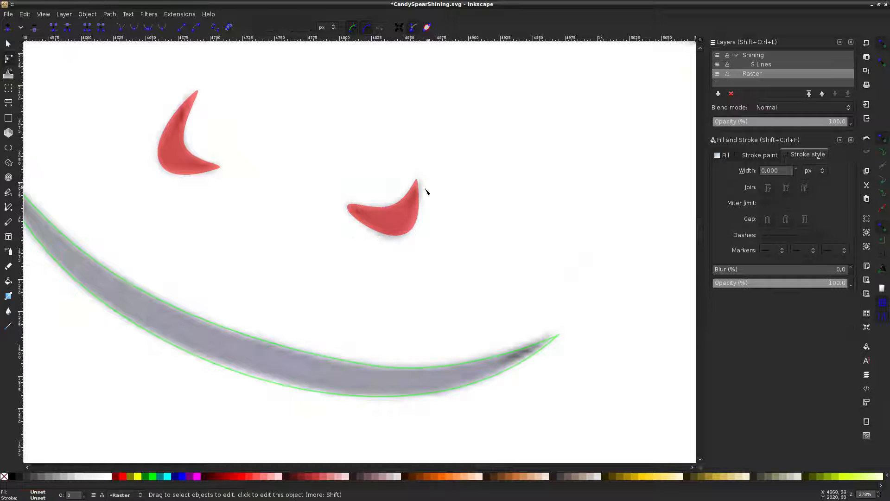
{"action": "scroll", "coordinate": [419, 187], "scroll_direction": "up", "scroll_amount": 4}
{"action": "left_click", "coordinate": [413, 175]}
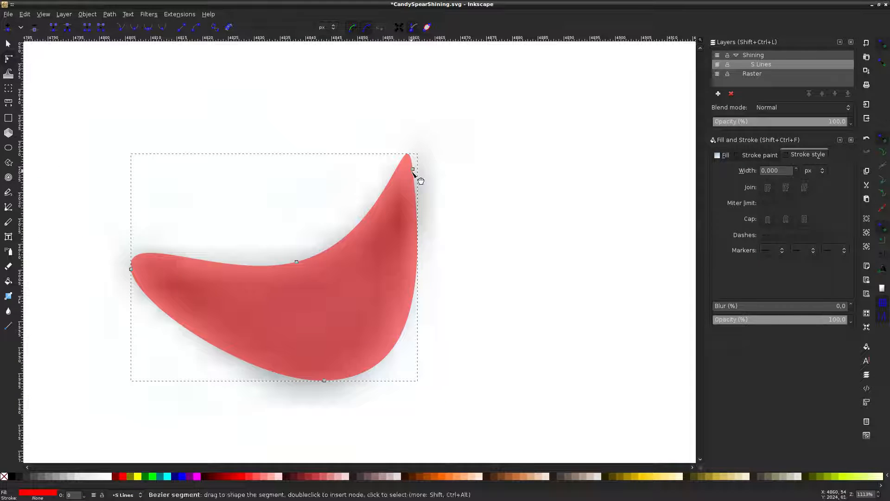
{"action": "left_click", "coordinate": [413, 169]}
{"action": "left_click", "coordinate": [448, 172]}
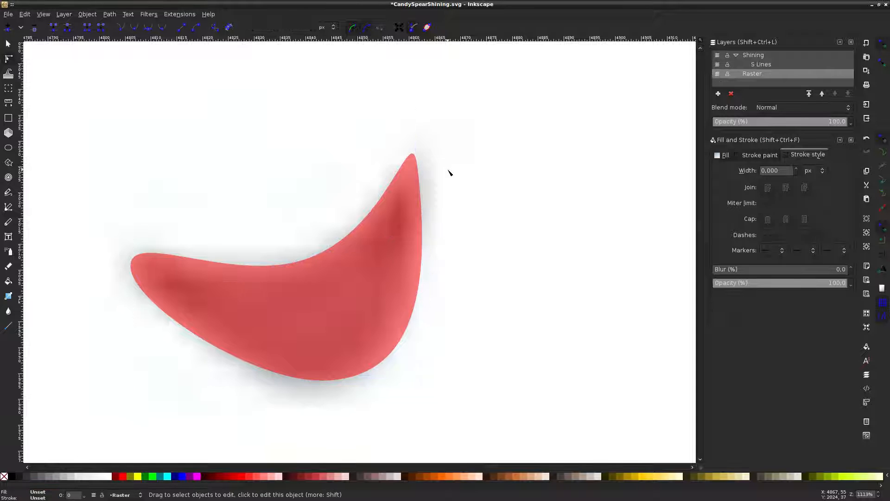
Reshape the right nostril's outer edge below the upper tip to follow the raster, and save the document
{"action": "scroll", "coordinate": [459, 173], "scroll_direction": "down", "scroll_amount": 7}
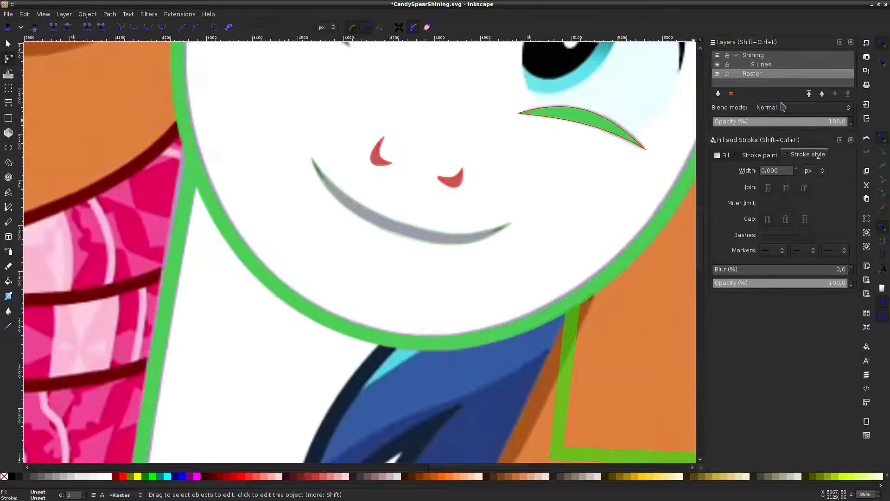
{"action": "left_click", "coordinate": [782, 65]}
{"action": "mouse_move", "coordinate": [805, 122]}
{"action": "left_mouse_down"}
{"action": "mouse_move", "coordinate": [635, 135]}
{"action": "mouse_move", "coordinate": [853, 123]}
{"action": "mouse_move", "coordinate": [637, 129]}
{"action": "mouse_move", "coordinate": [852, 123]}
{"action": "mouse_move", "coordinate": [639, 124]}
{"action": "mouse_move", "coordinate": [794, 123]}
{"action": "left_mouse_up"}
{"action": "scroll", "coordinate": [492, 174], "scroll_direction": "up", "scroll_amount": 4}
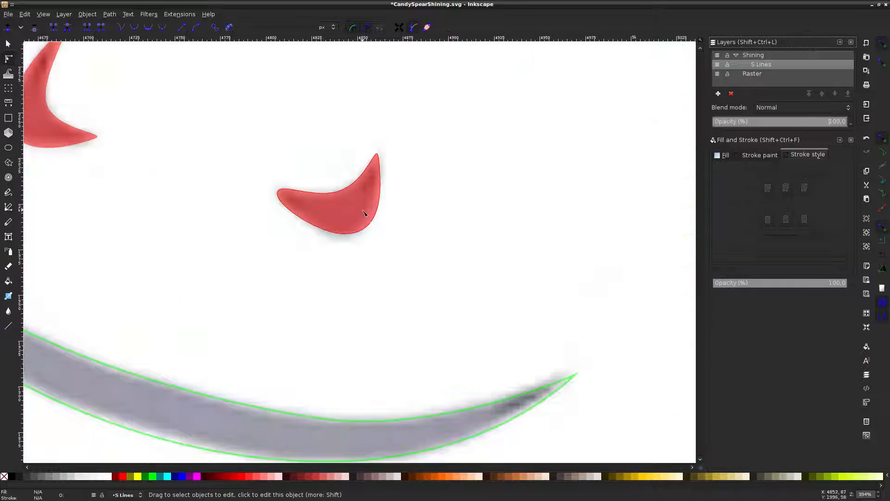
{"action": "left_click", "coordinate": [374, 211]}
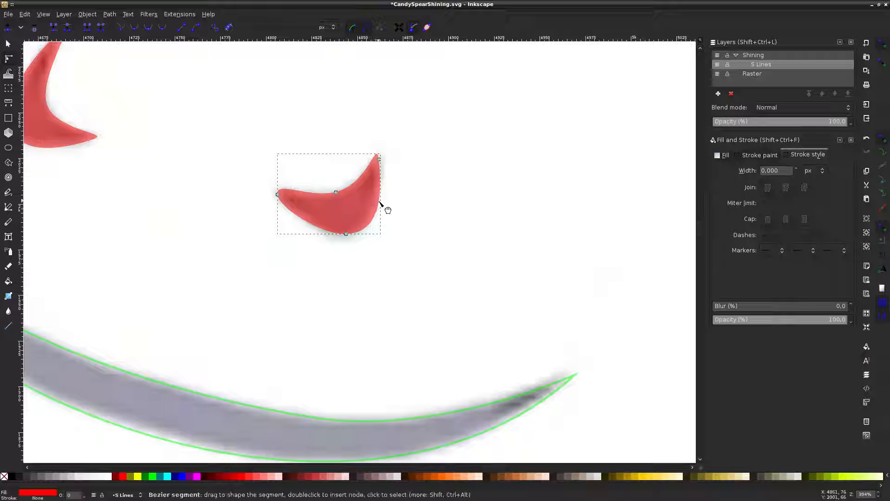
{"action": "mouse_move", "coordinate": [380, 200]}
{"action": "left_mouse_down"}
{"action": "mouse_move", "coordinate": [372, 175]}
{"action": "mouse_move", "coordinate": [379, 190]}
{"action": "left_mouse_up"}
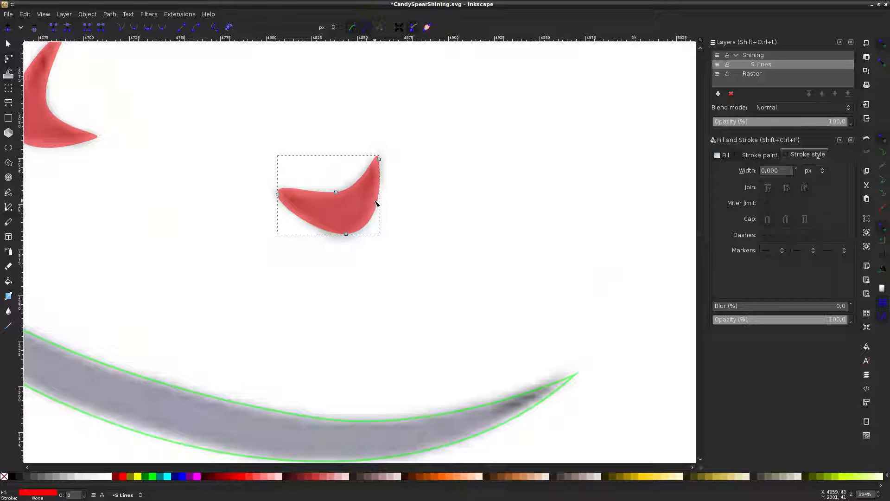
{"action": "left_click_drag", "start_coordinate": [379, 202], "coordinate": [381, 195]}
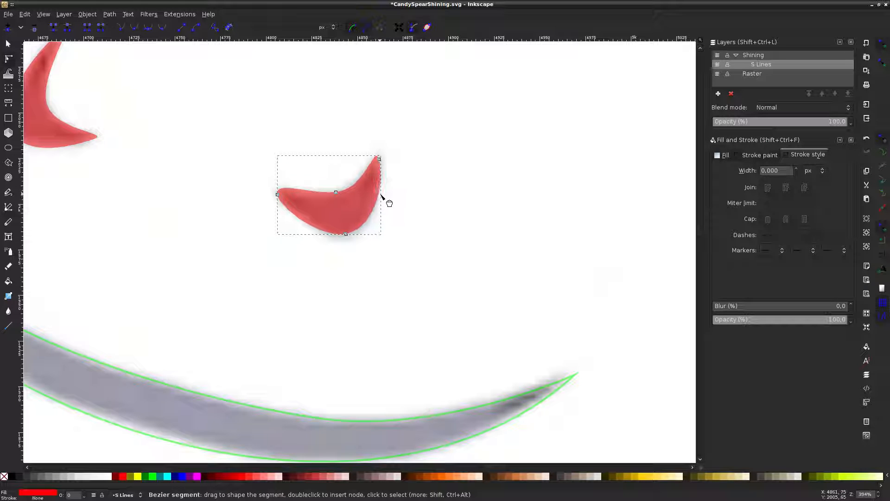
{"action": "left_click", "coordinate": [417, 148]}
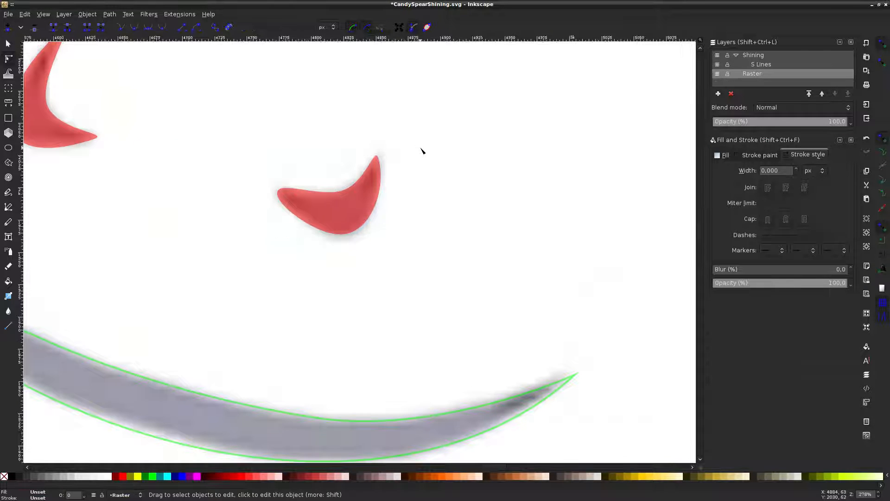
{"action": "scroll", "coordinate": [422, 149], "scroll_direction": "down", "scroll_amount": 4}
{"action": "key", "text": "ctrl+s"}
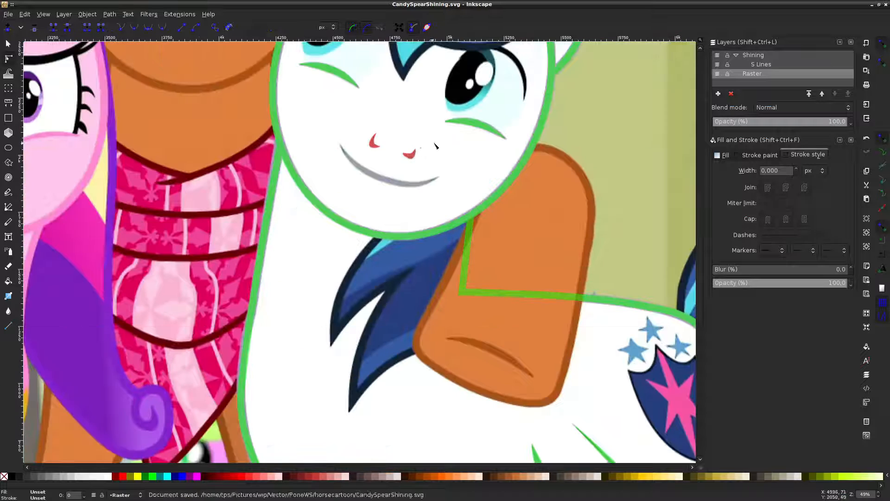
Hide the Raster layer, give the mouth and both nostrils a green fill, and save the document
{"action": "left_click", "coordinate": [717, 75]}
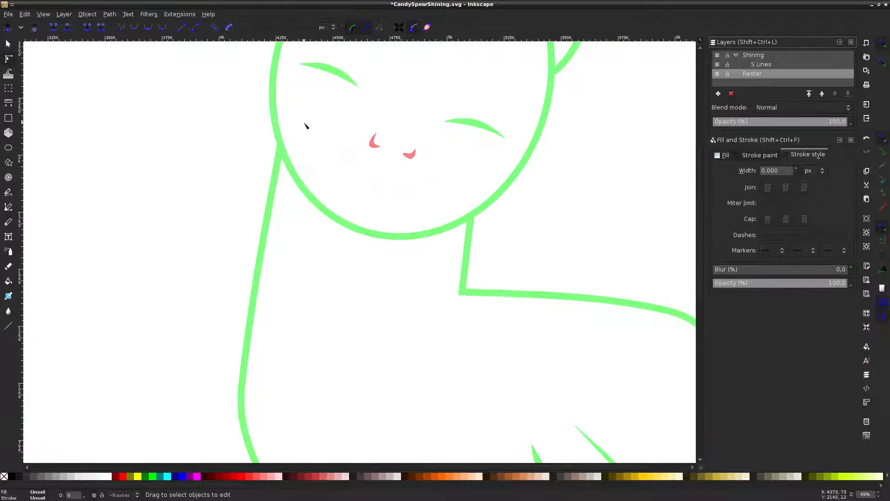
{"action": "left_click_drag", "start_coordinate": [309, 116], "coordinate": [439, 198]}
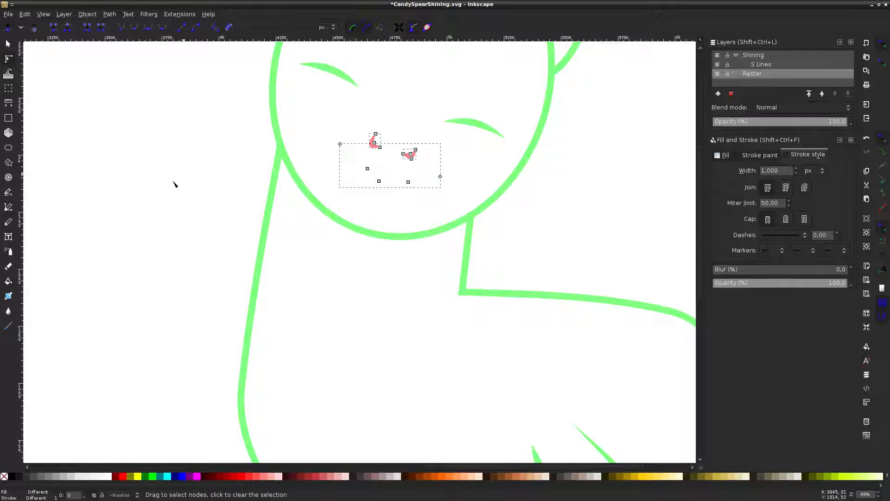
{"action": "left_click", "coordinate": [153, 476]}
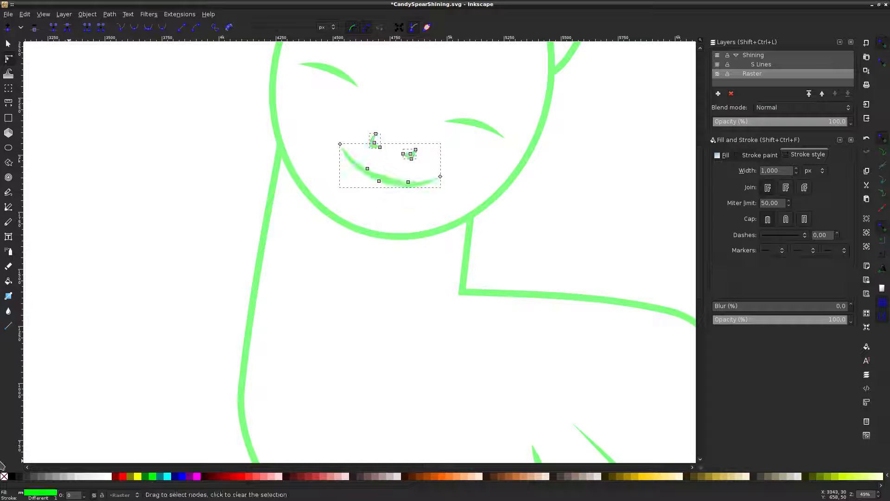
{"action": "left_click", "coordinate": [209, 273]}
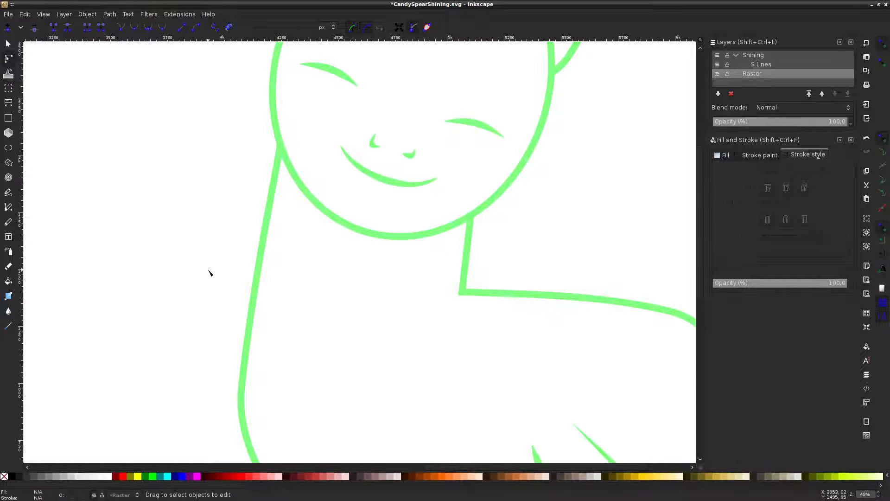
{"action": "scroll", "coordinate": [405, 268], "scroll_direction": "up", "scroll_amount": 3}
{"action": "scroll", "coordinate": [406, 268], "scroll_direction": "up", "scroll_amount": 7}
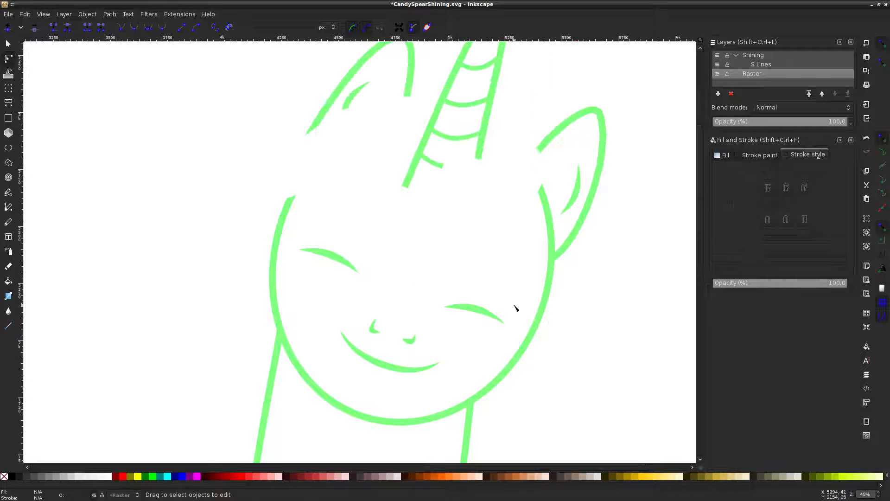
{"action": "scroll", "coordinate": [452, 290], "scroll_direction": "down", "scroll_amount": 5}
{"action": "key", "text": "ctrl+s"}
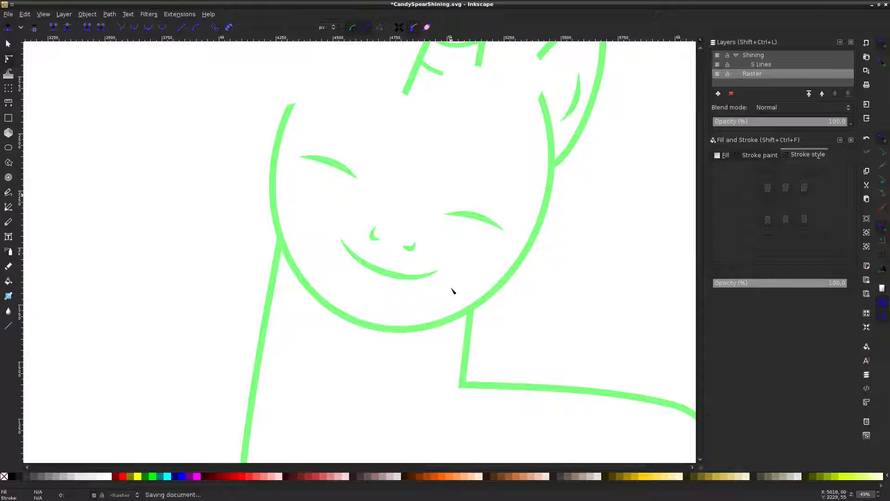
Switch the S Lines layer off and on, show the Raster layer again, and save the document
{"action": "left_click", "coordinate": [717, 65]}
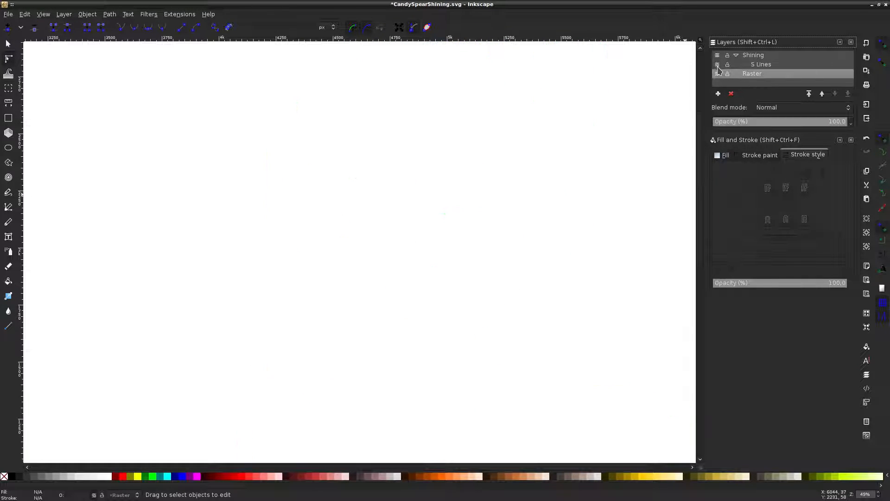
{"action": "left_click", "coordinate": [717, 65]}
{"action": "left_click", "coordinate": [718, 76]}
{"action": "scroll", "coordinate": [575, 169], "scroll_direction": "down", "scroll_amount": 3}
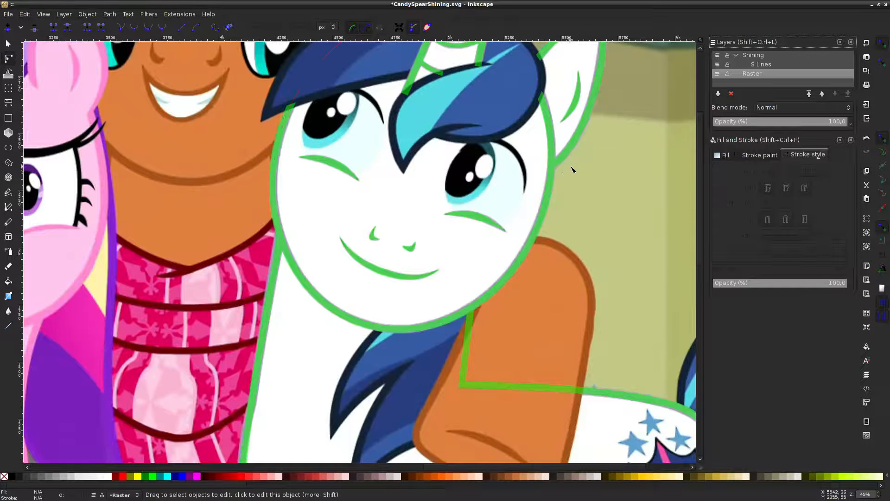
{"action": "scroll", "coordinate": [574, 169], "scroll_direction": "down", "scroll_amount": 3}
{"action": "key", "text": "ctrl+s"}
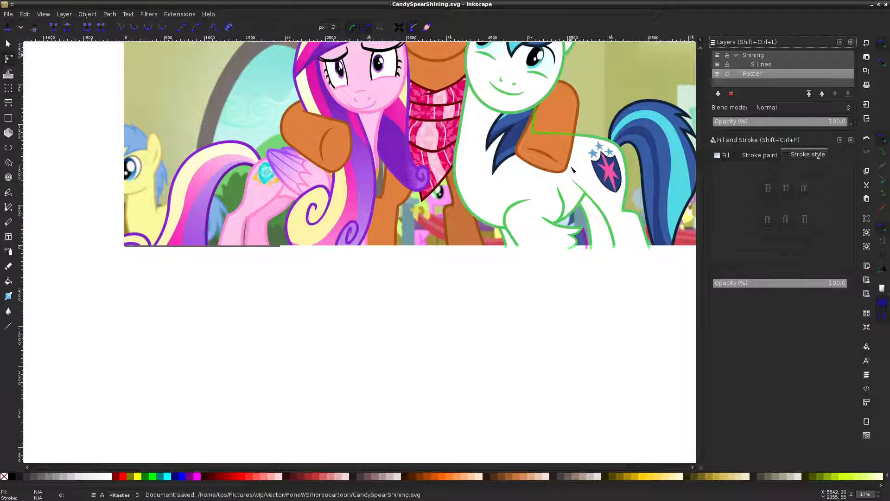
Open the Swatches dialog with the Shining Armor palette and place it over the pink pony, clear of Shining
{"action": "scroll", "coordinate": [573, 170], "scroll_direction": "up", "scroll_amount": 4}
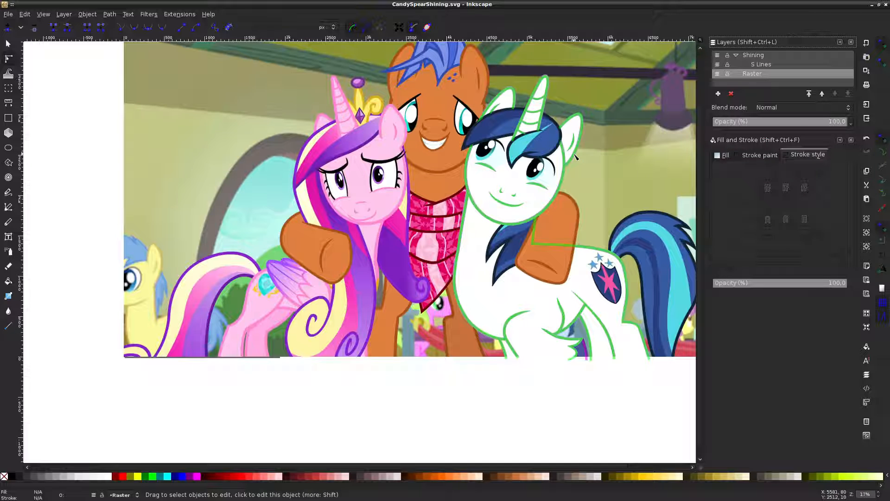
{"action": "scroll", "coordinate": [574, 158], "scroll_direction": "right", "scroll_amount": 3}
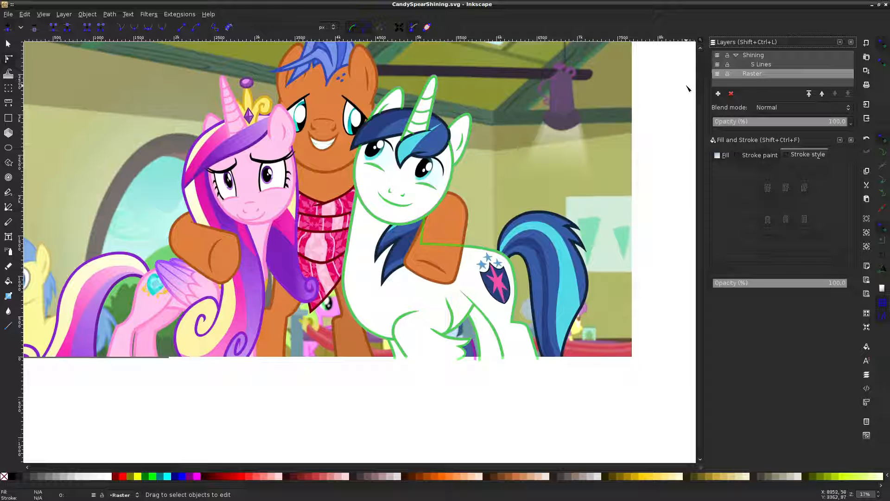
{"action": "key", "text": "ctrl+shift+w"}
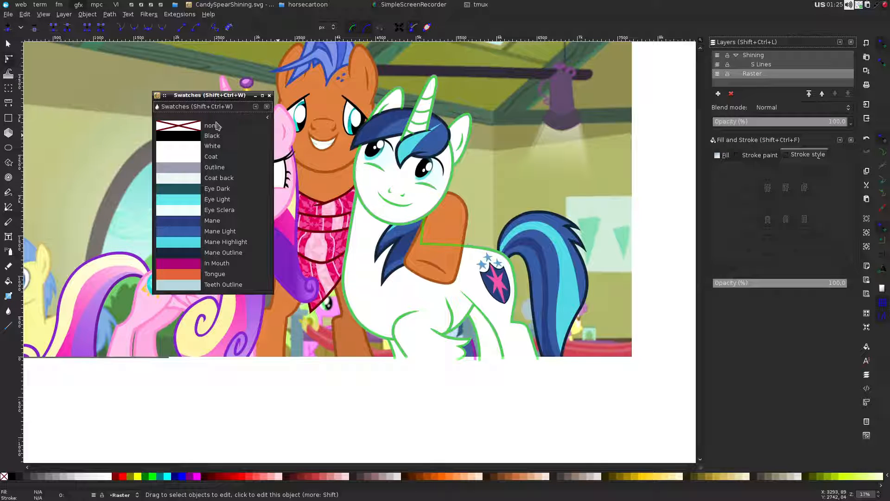
{"action": "left_click", "coordinate": [267, 120]}
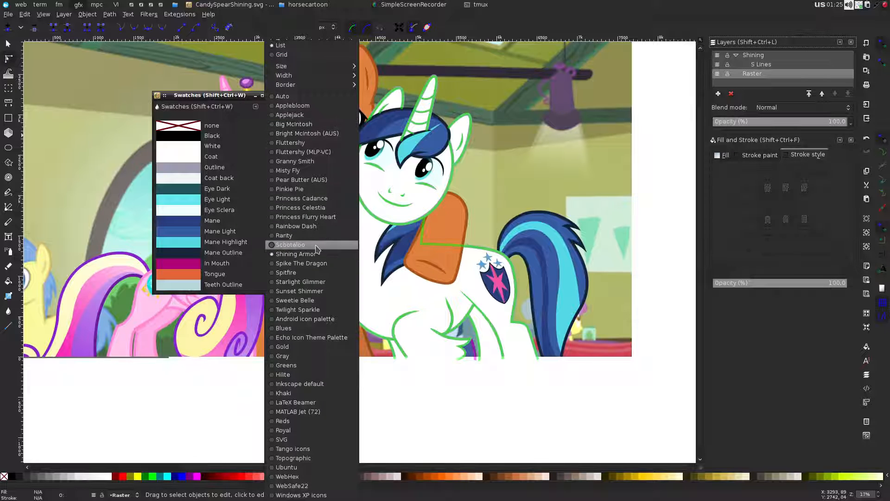
{"action": "left_click", "coordinate": [297, 245]}
{"action": "left_click", "coordinate": [266, 119]}
{"action": "left_click", "coordinate": [296, 254]}
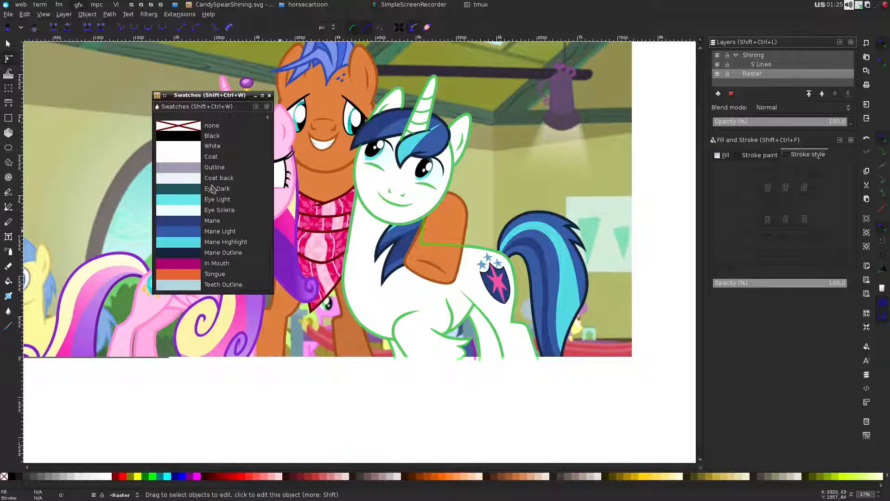
{"action": "left_click_drag", "start_coordinate": [220, 96], "coordinate": [177, 166]}
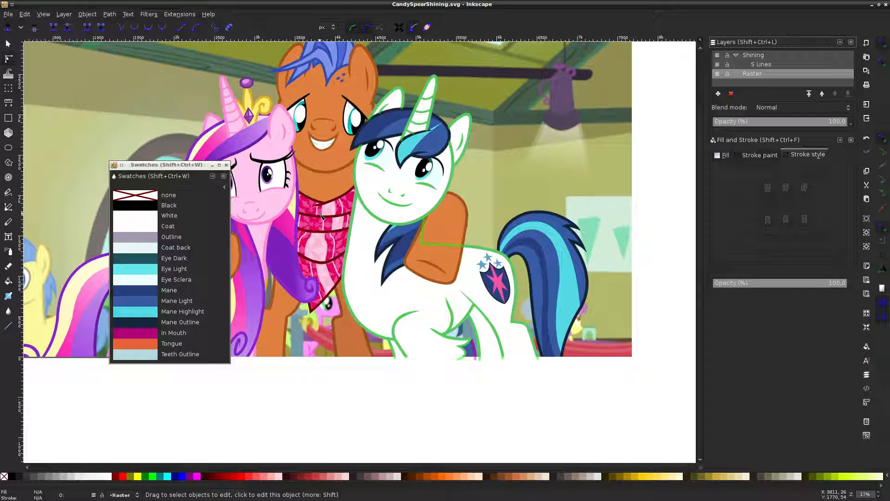
Deselect the raster image and hide the Raster layer so only the traced lines show
{"action": "key", "text": "s"}
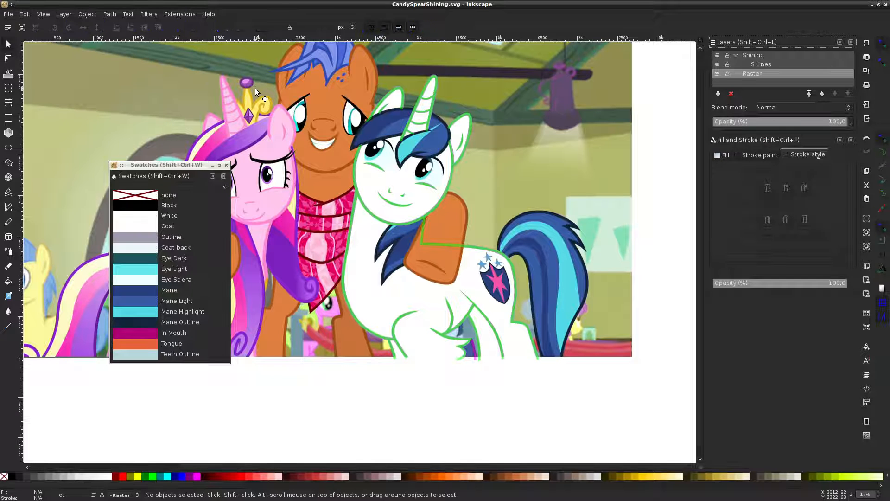
{"action": "left_click", "coordinate": [504, 109]}
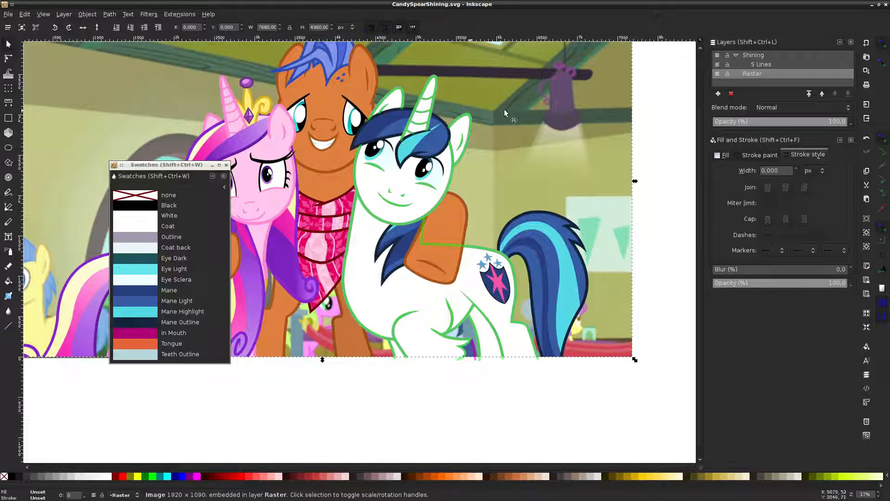
{"action": "left_click", "coordinate": [688, 103]}
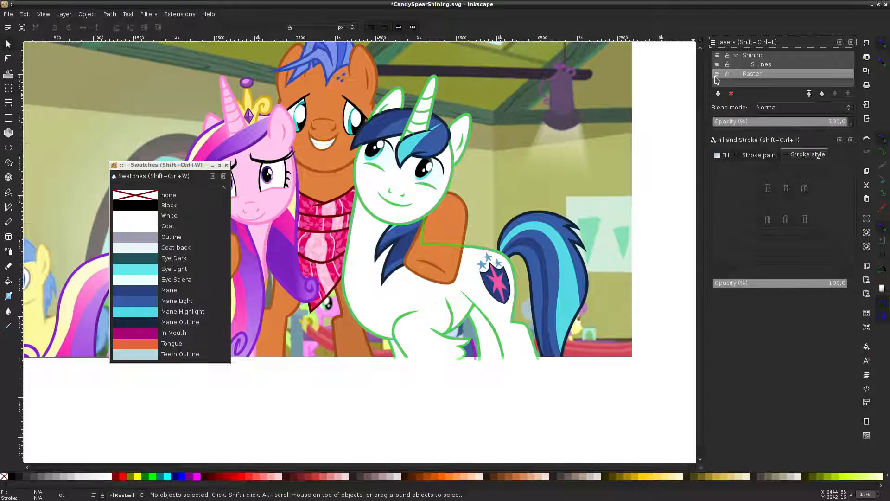
{"action": "left_click", "coordinate": [717, 74]}
{"action": "left_click", "coordinate": [717, 75]}
{"action": "left_click", "coordinate": [717, 74]}
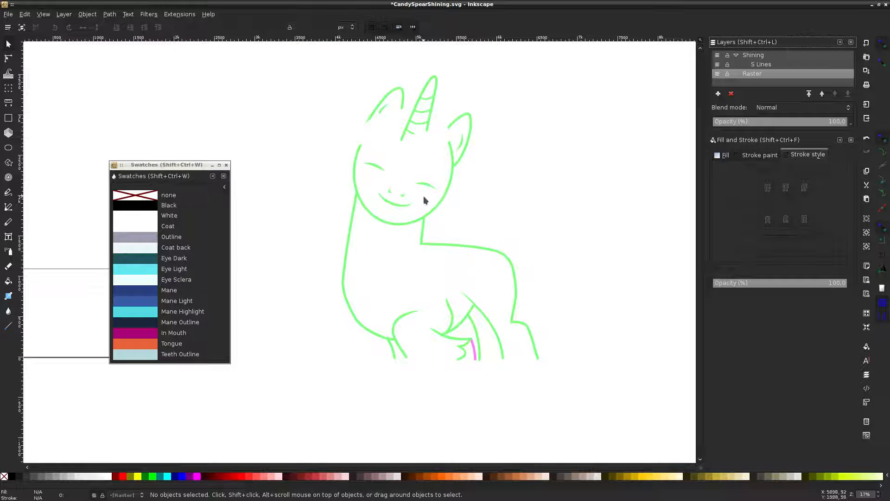
{"action": "left_click_drag", "start_coordinate": [325, 82], "coordinate": [529, 226]}
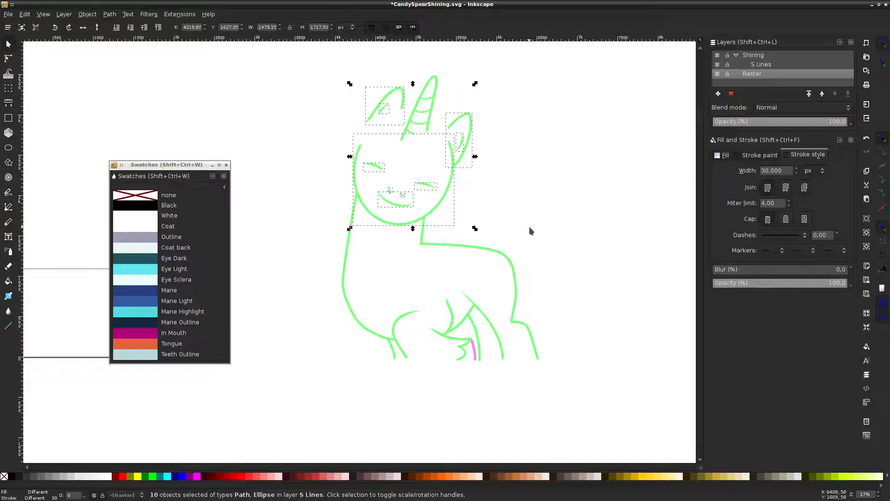
{"action": "left_click", "coordinate": [530, 226]}
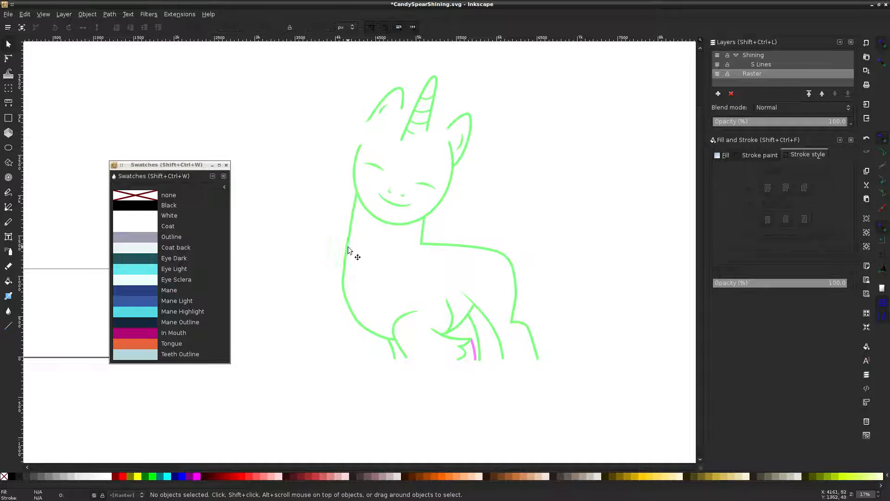
{"action": "left_click", "coordinate": [348, 249]}
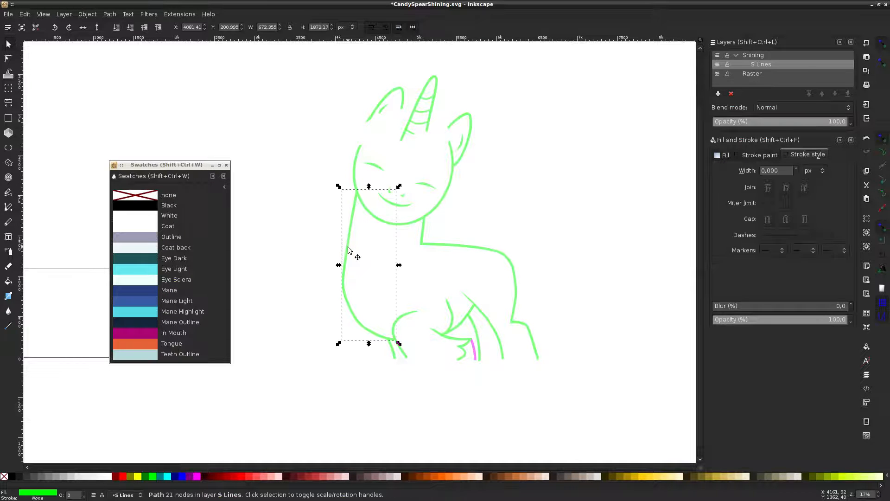
{"action": "left_click", "coordinate": [421, 293]}
Apply the Outline swatch as stroke color to Shining's head ellipse, back and rump line, far hind-leg line and both outer ear lines
{"action": "left_click", "coordinate": [407, 227]}
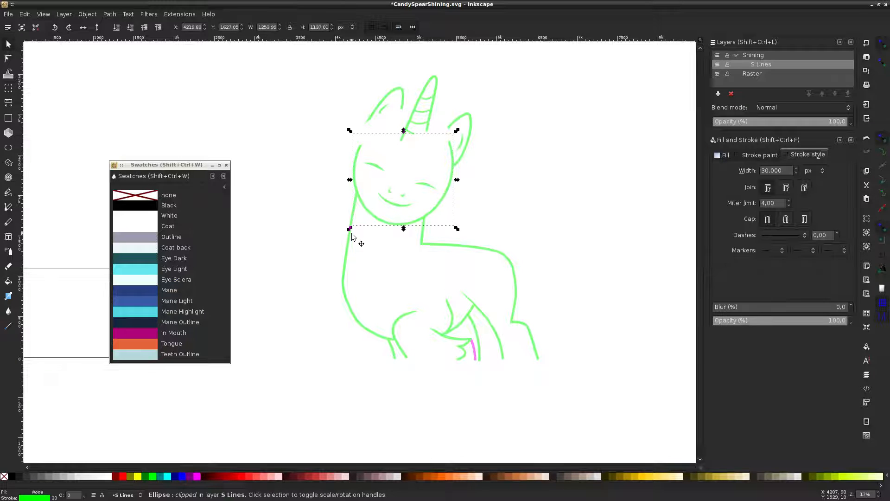
{"action": "left_click", "coordinate": [452, 247], "text": "shift"}
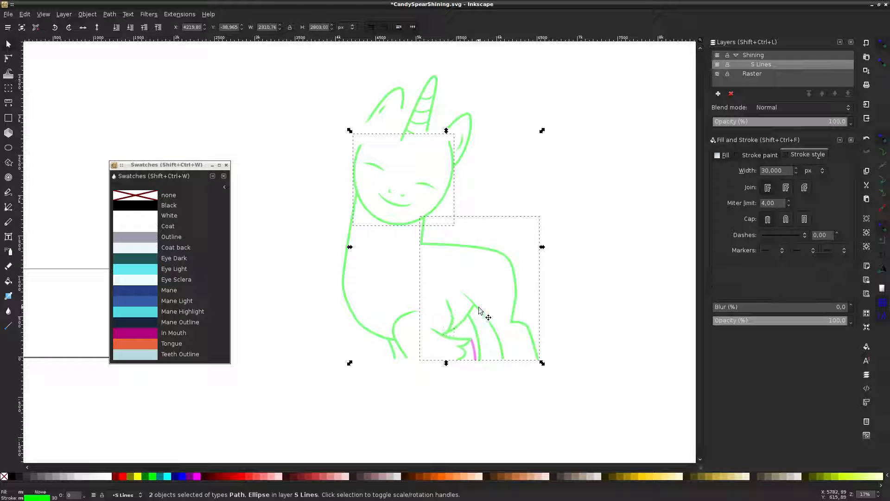
{"action": "left_click", "coordinate": [476, 338], "text": "shift"}
{"action": "left_click", "coordinate": [397, 94], "text": "shift"}
{"action": "left_click", "coordinate": [468, 116], "text": "shift"}
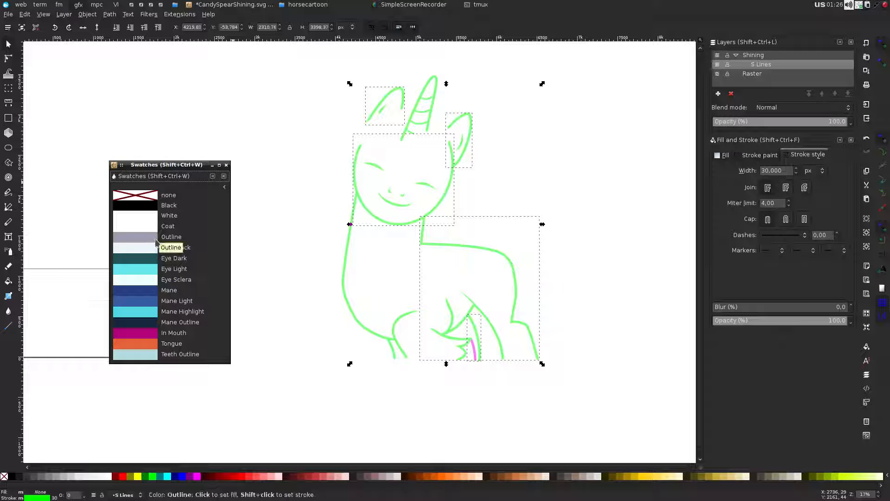
{"action": "left_click", "coordinate": [156, 239], "text": "shift"}
{"action": "left_click", "coordinate": [258, 138]}
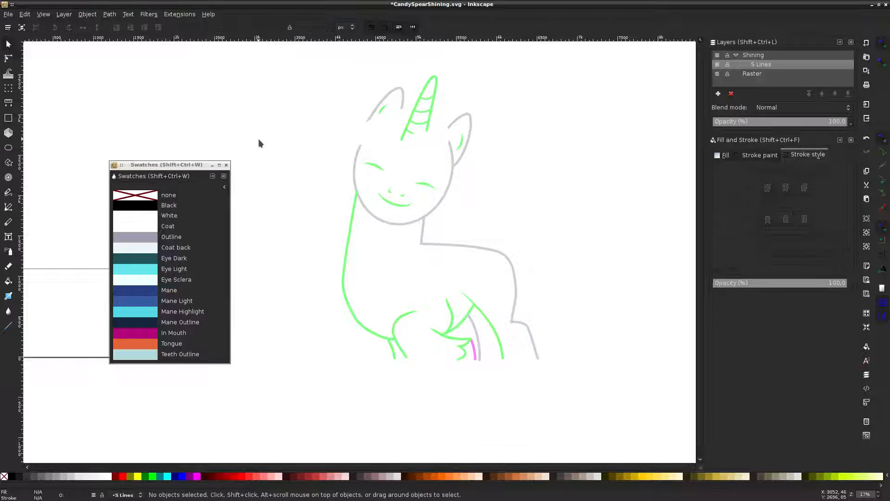
Show the Raster layer again and hide the S Lines layer
{"action": "left_click", "coordinate": [717, 74]}
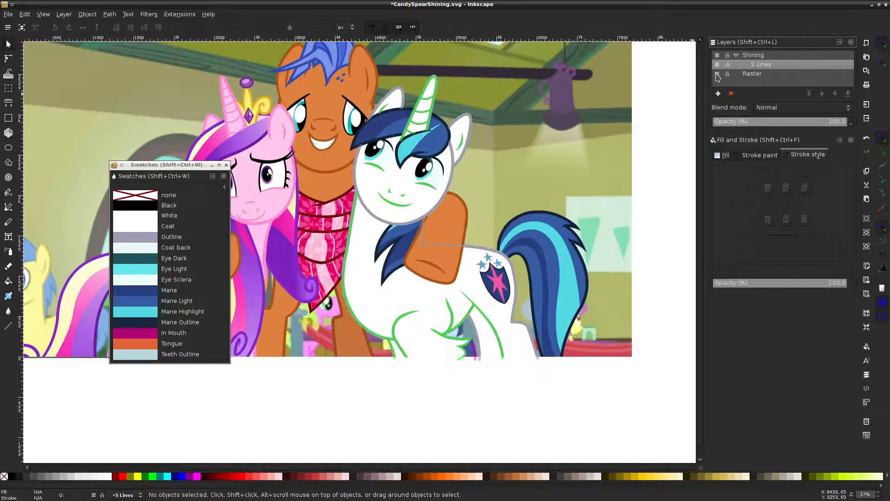
{"action": "left_click", "coordinate": [717, 65]}
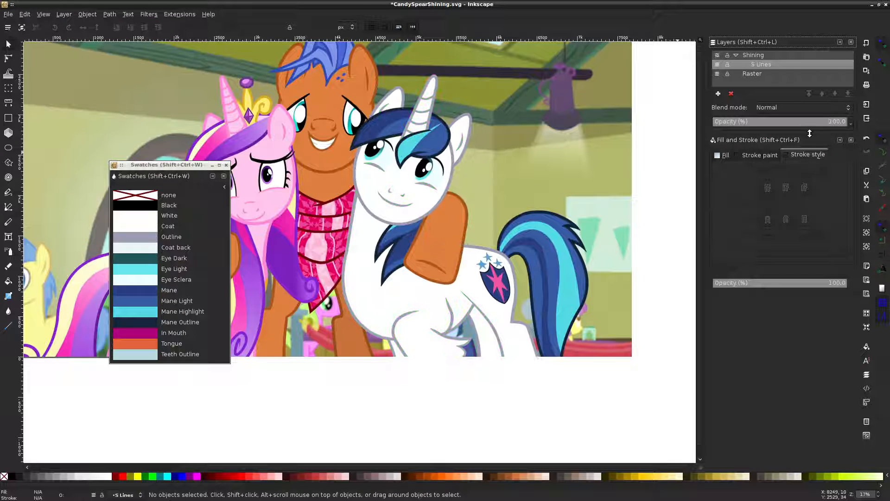
Create a colref layer above the Shining layer and draw a square about 954 px wide on it, across the raster's right edge
{"action": "left_click", "coordinate": [9, 117]}
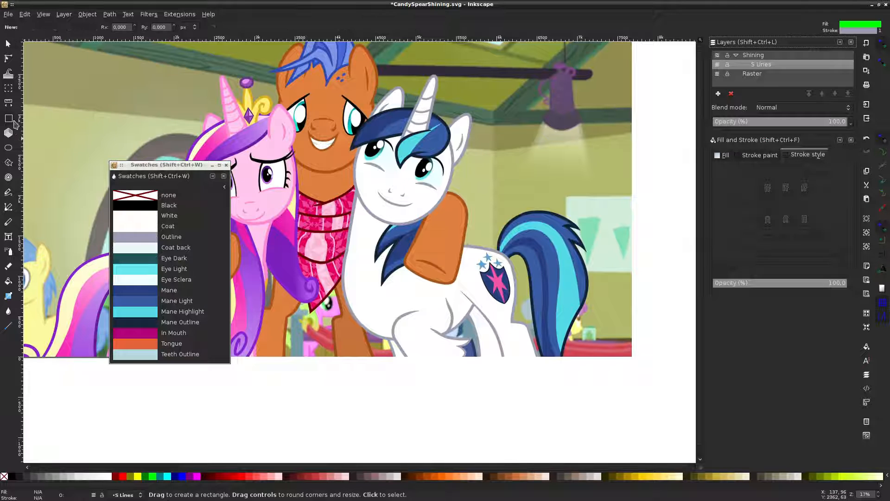
{"action": "left_click", "coordinate": [717, 94]}
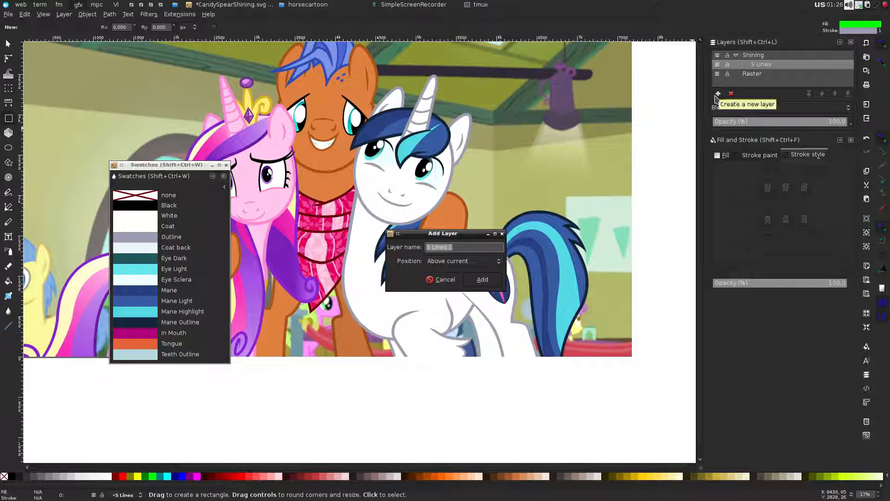
{"action": "type", "text": "co"}
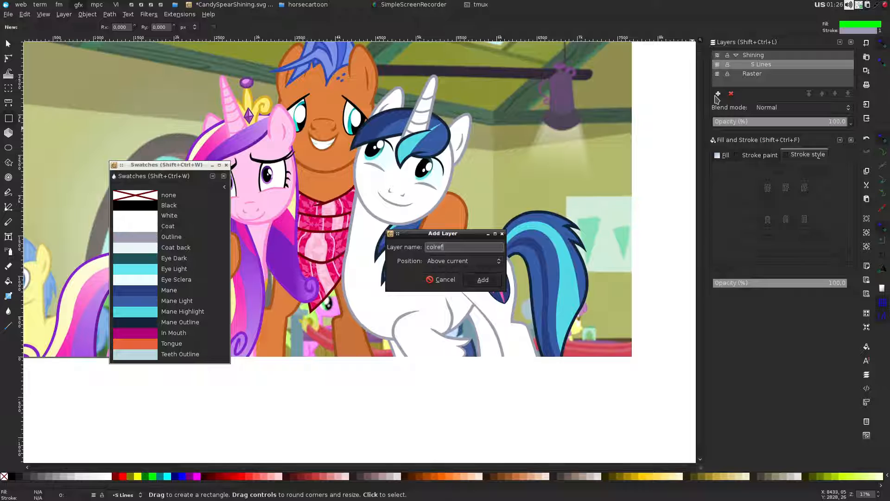
{"action": "type", "text": "lref"}
{"action": "key", "text": "Return"}
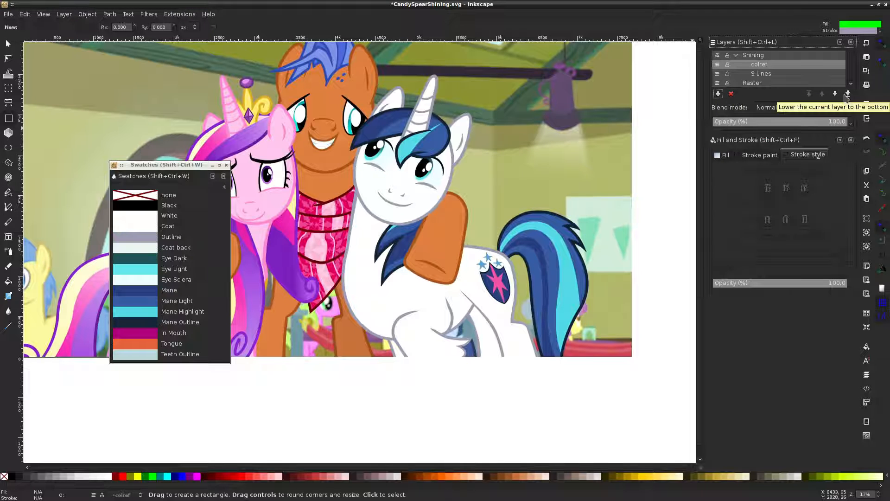
{"action": "left_click_drag", "start_coordinate": [746, 64], "coordinate": [742, 52]}
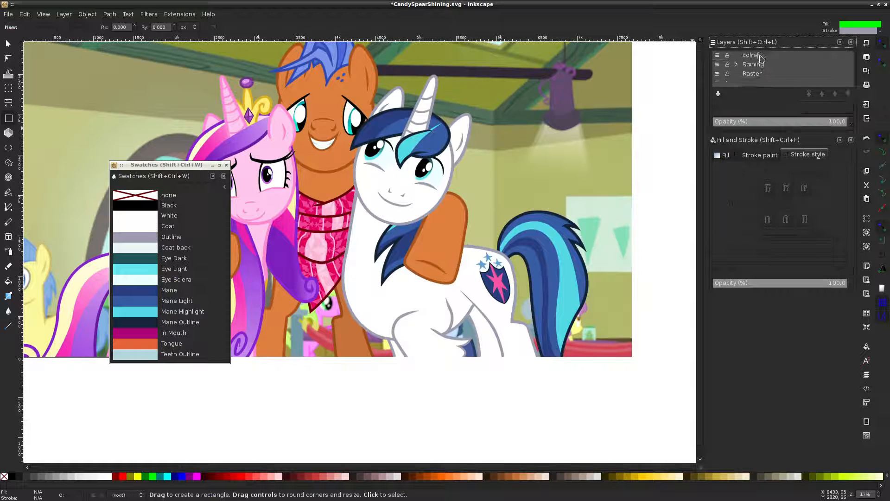
{"action": "left_click", "coordinate": [734, 58]}
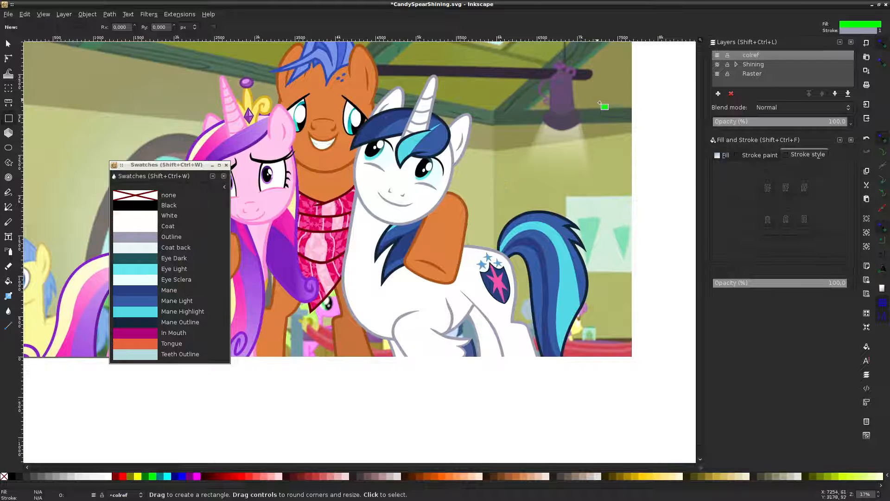
{"action": "left_click_drag", "start_coordinate": [598, 101], "coordinate": [674, 177]}
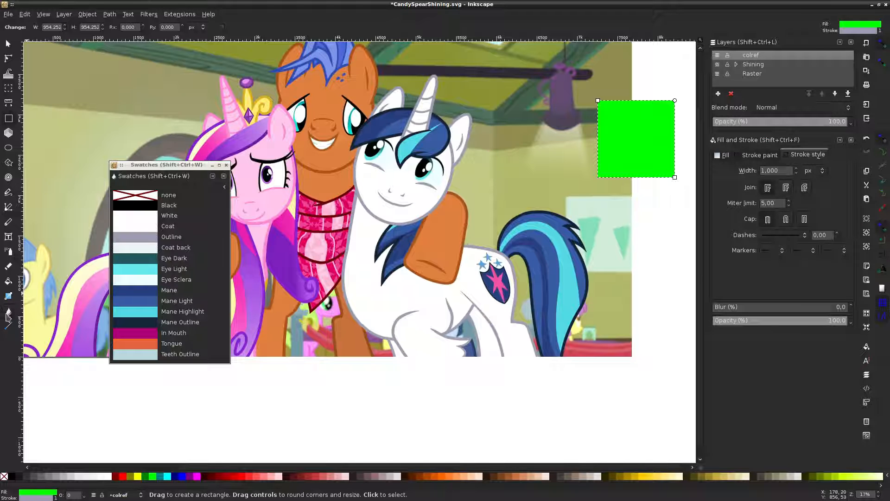
Activate the color picker over the raster's belly and hind-leg outlines, and close the Swatches dialog
{"action": "left_click", "coordinate": [8, 311]}
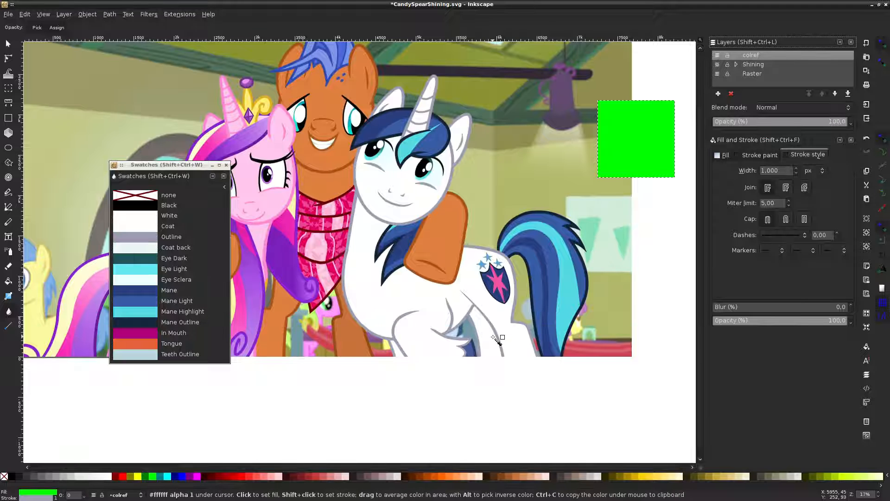
{"action": "scroll", "coordinate": [496, 338], "scroll_direction": "up", "scroll_amount": 4}
{"action": "scroll", "coordinate": [383, 282], "scroll_direction": "up", "scroll_amount": 4}
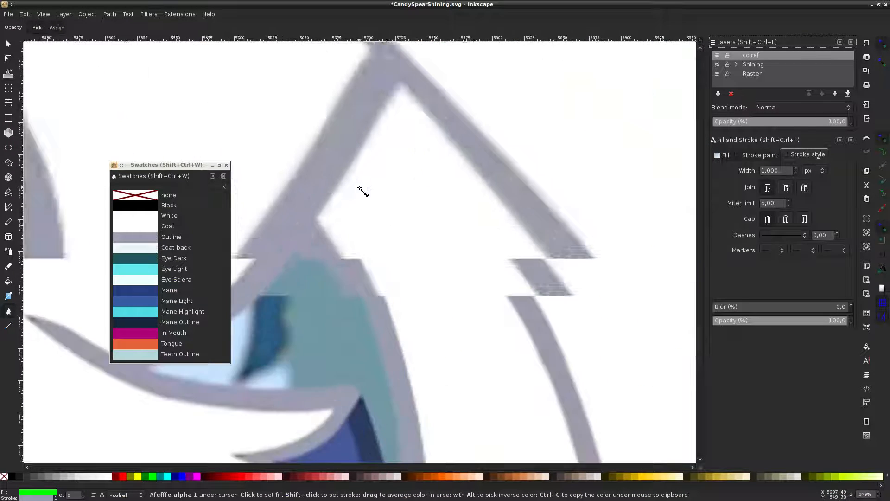
{"action": "scroll", "coordinate": [364, 190], "scroll_direction": "up", "scroll_amount": 1}
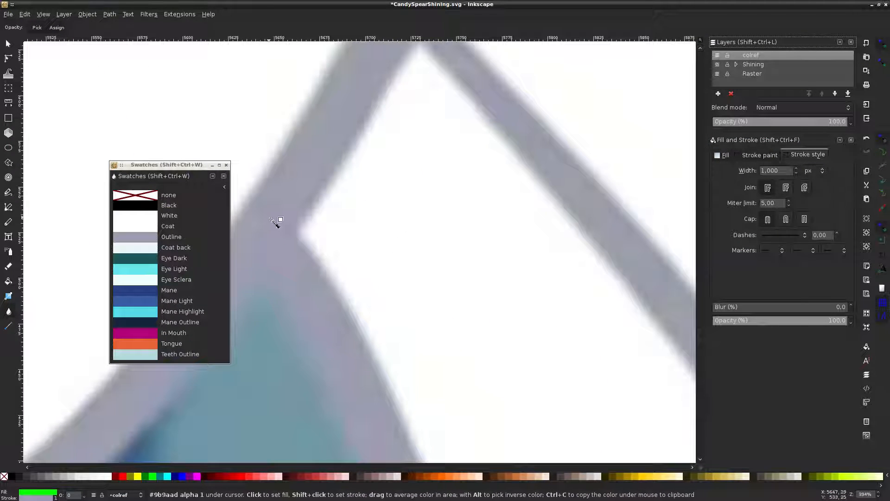
{"action": "left_click", "coordinate": [213, 165]}
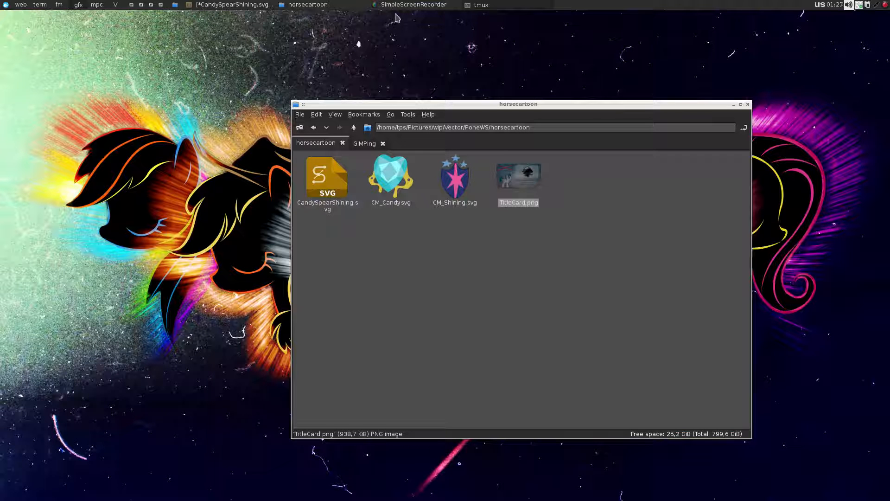
{"action": "left_click", "coordinate": [253, 6]}
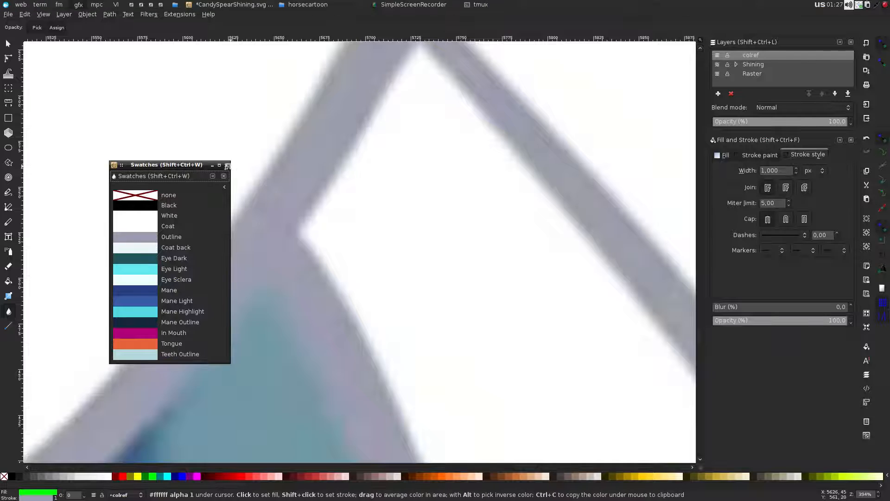
{"action": "left_click", "coordinate": [225, 165]}
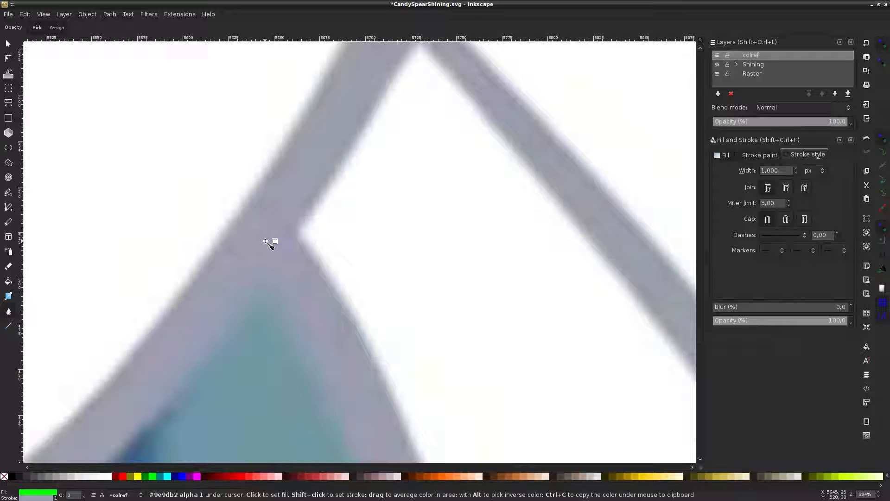
Fill the square with the average color sampled from the raster's gray outline where Shining's belly lines meet
{"action": "left_click_drag", "start_coordinate": [264, 240], "coordinate": [264, 219]}
{"action": "scroll", "coordinate": [383, 178], "scroll_direction": "down", "scroll_amount": 1}
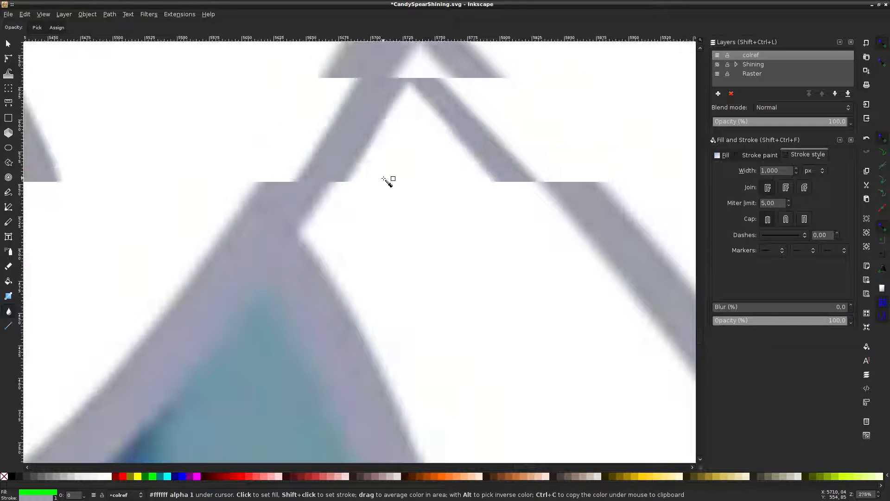
{"action": "scroll", "coordinate": [384, 178], "scroll_direction": "down", "scroll_amount": 10}
{"action": "scroll", "coordinate": [484, 84], "scroll_direction": "up", "scroll_amount": 2}
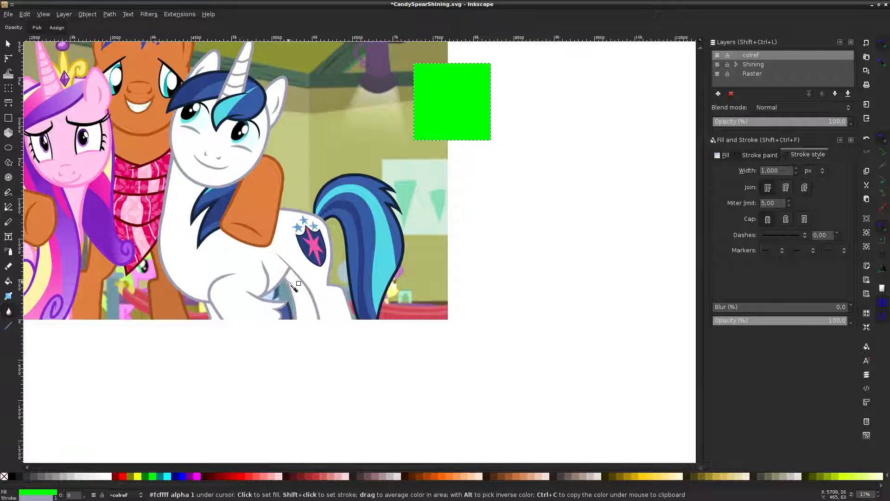
{"action": "scroll", "coordinate": [292, 283], "scroll_direction": "up", "scroll_amount": 6}
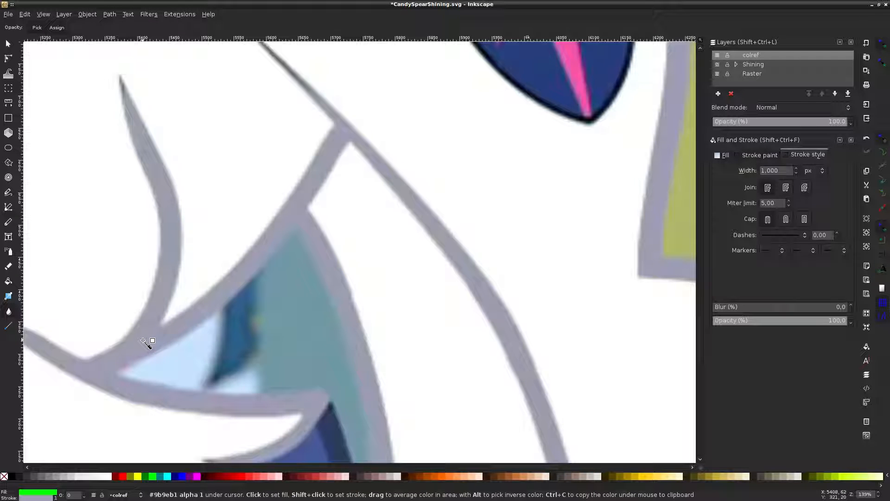
{"action": "mouse_move", "coordinate": [142, 340]}
{"action": "left_mouse_down"}
{"action": "mouse_move", "coordinate": [164, 290]}
{"action": "mouse_move", "coordinate": [152, 427]}
{"action": "mouse_move", "coordinate": [159, 411]}
{"action": "mouse_move", "coordinate": [142, 379]}
{"action": "mouse_move", "coordinate": [147, 341]}
{"action": "mouse_move", "coordinate": [146, 349]}
{"action": "left_mouse_up"}
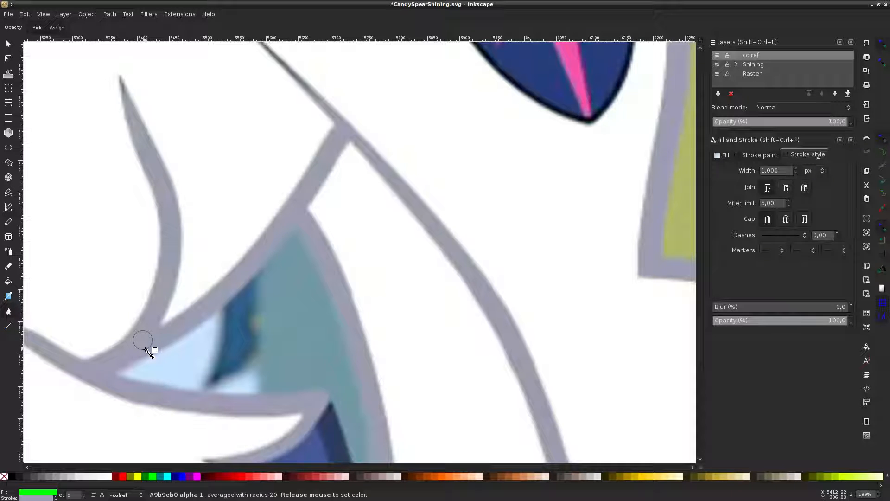
{"action": "mouse_move", "coordinate": [145, 350]}
{"action": "left_mouse_down"}
{"action": "mouse_move", "coordinate": [145, 341]}
{"action": "mouse_move", "coordinate": [149, 349]}
{"action": "left_mouse_up"}
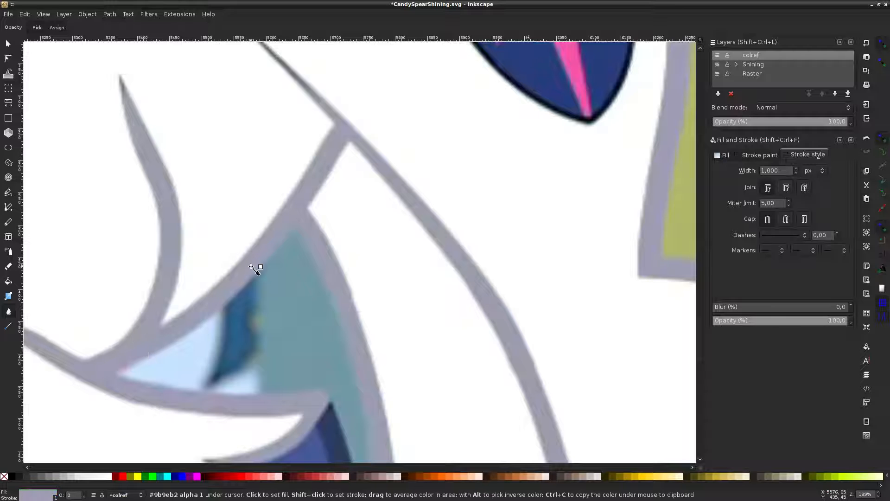
Remove the gray square's stroke and open its fill color settings
{"action": "scroll", "coordinate": [255, 269], "scroll_direction": "down", "scroll_amount": 3}
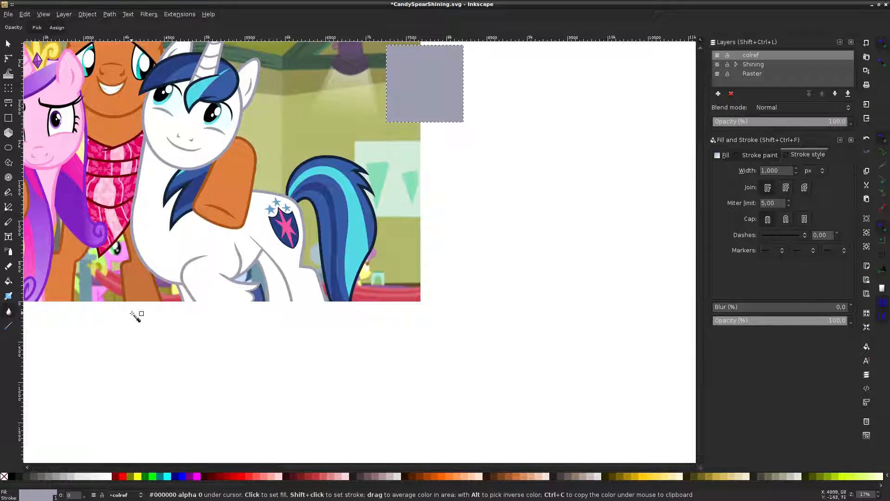
{"action": "left_click", "coordinate": [4, 476], "text": "shift"}
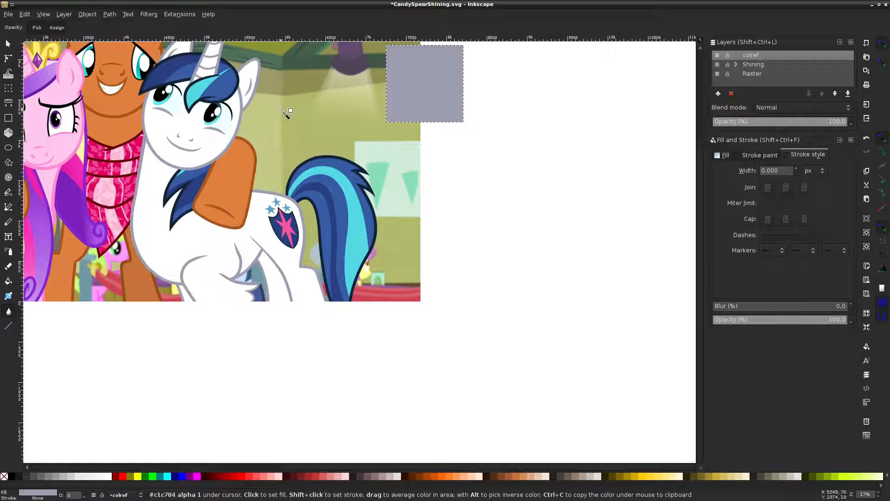
{"action": "scroll", "coordinate": [427, 131], "scroll_direction": "up", "scroll_amount": 5}
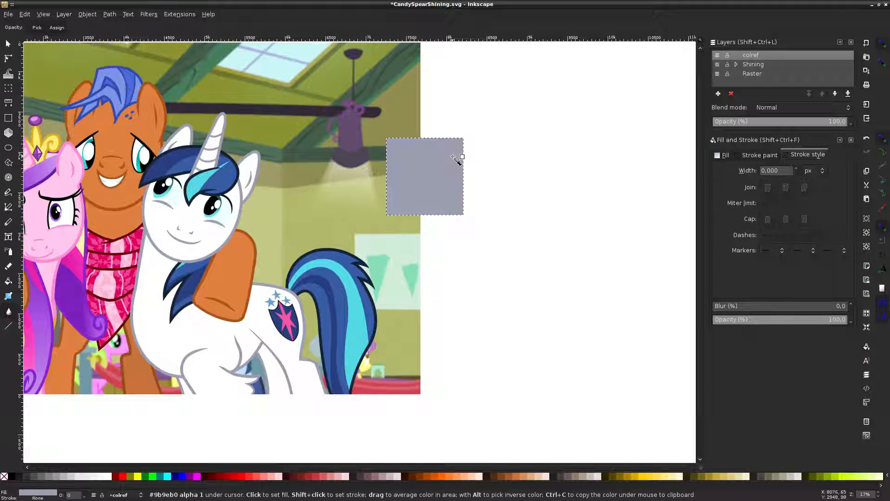
{"action": "left_click", "coordinate": [720, 156]}
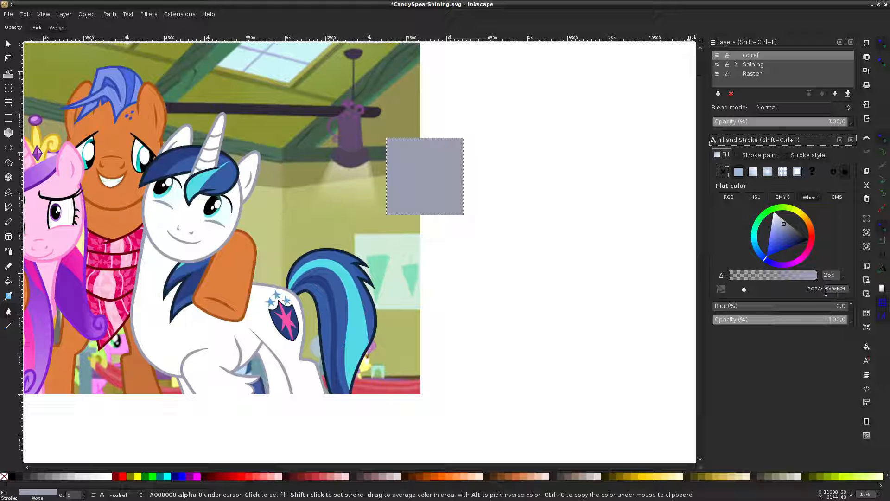
Display the gray square's fill color as RGB values, open gvim and position its window over the raster
{"action": "left_click", "coordinate": [729, 197]}
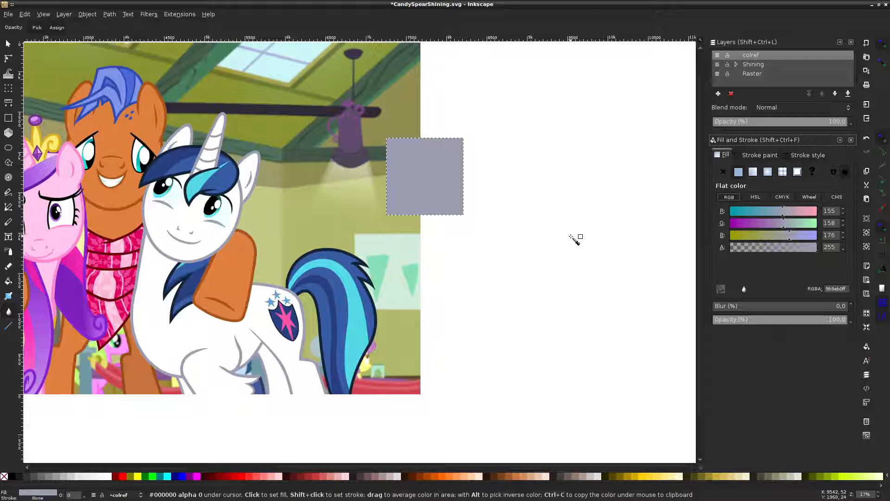
{"action": "key", "text": "super+d"}
{"action": "type", "text": "gvim"}
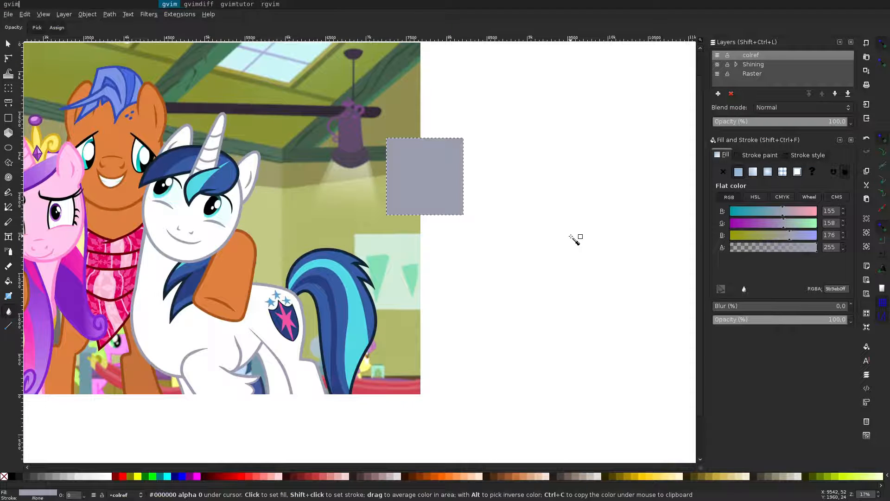
{"action": "key", "text": "Return"}
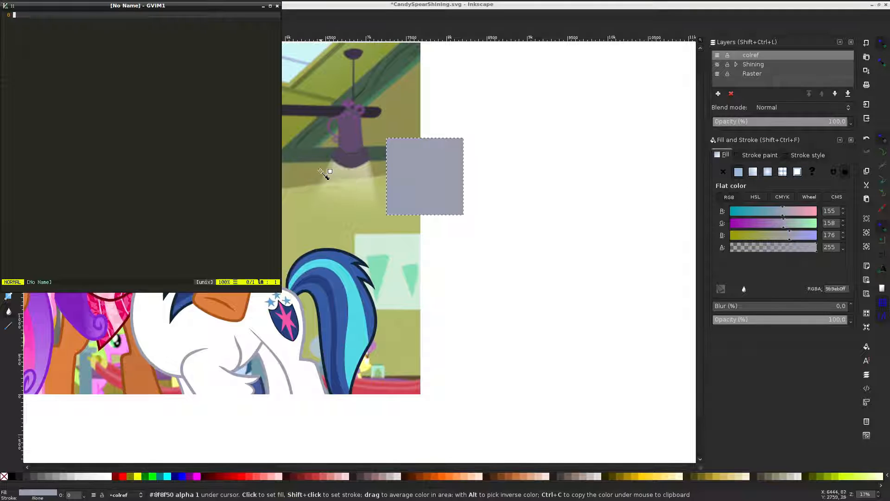
{"action": "left_click_drag", "start_coordinate": [226, 159], "coordinate": [306, 238]}
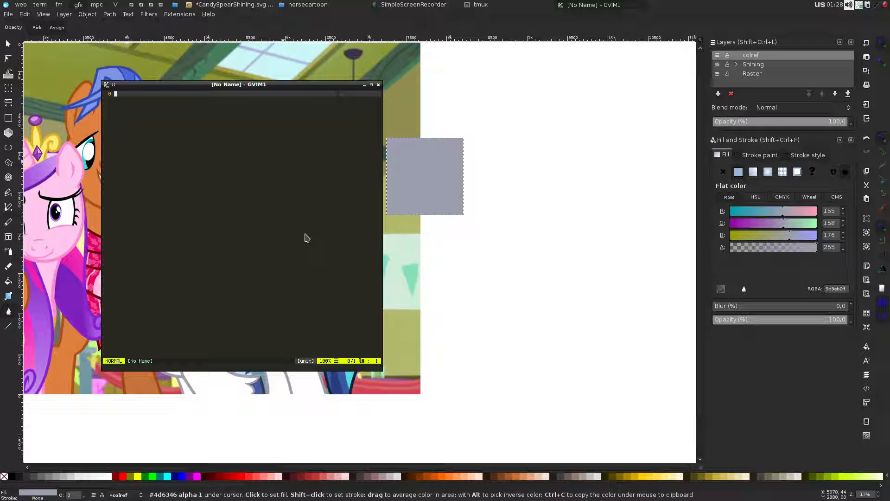
Open the palette file .config/inkscape/palettes/MLP-Applebloom.gp in gvim
{"action": "type", "text": ":e .config/inkscape/pa"}
{"action": "key", "text": "Tab"}
{"action": "type", "text": "MLP-"}
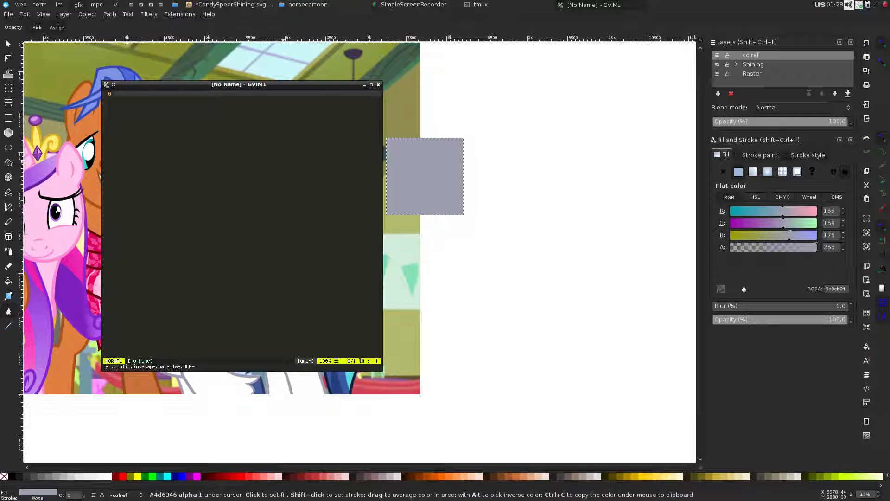
{"action": "type", "text": "A"}
{"action": "key", "text": "Tab"}
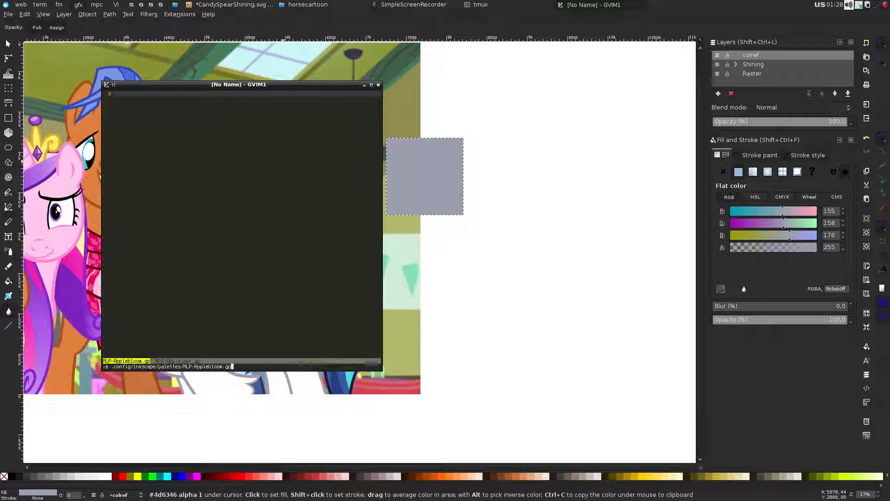
{"action": "key", "text": "Return"}
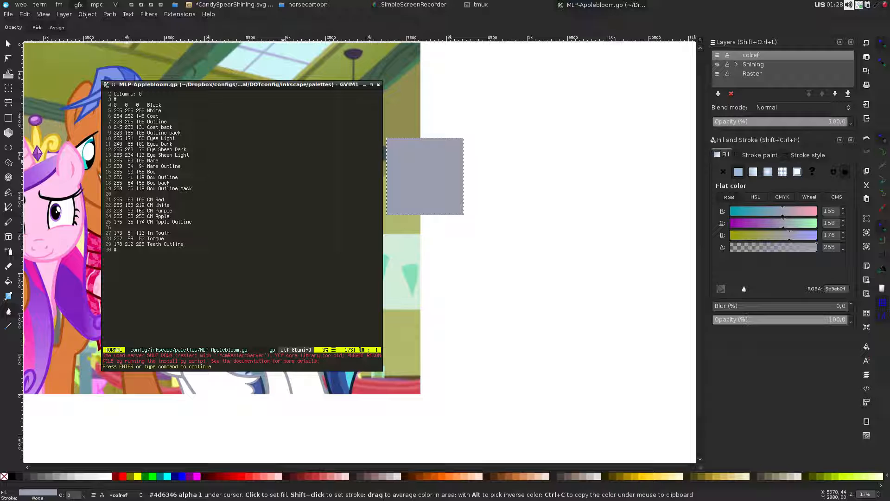
{"action": "key", "text": "Return"}
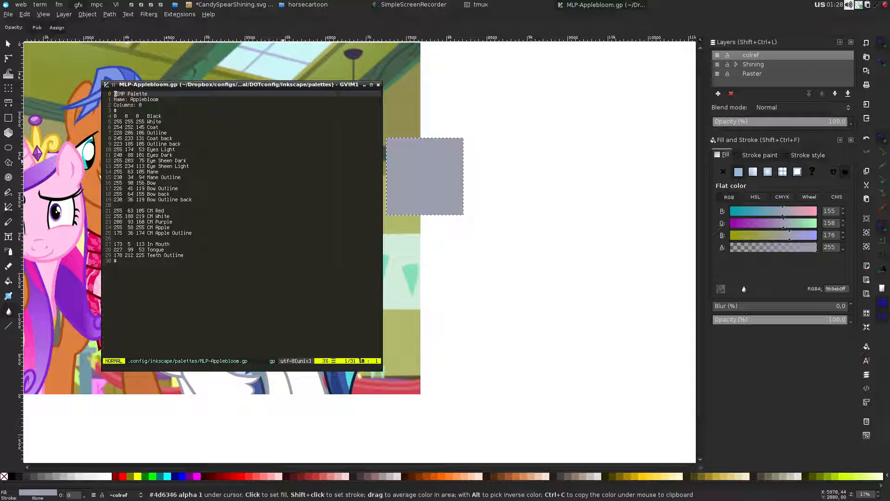
Examine the Outline color entry in the Applebloom palette file, moving the gvim window slightly aside
{"action": "key", "text": "j"}
{"action": "key", "text": "j"}
{"action": "key", "text": "j"}
{"action": "key", "text": "j"}
{"action": "key", "text": "j"}
{"action": "key", "text": "j"}
{"action": "key", "text": "j"}
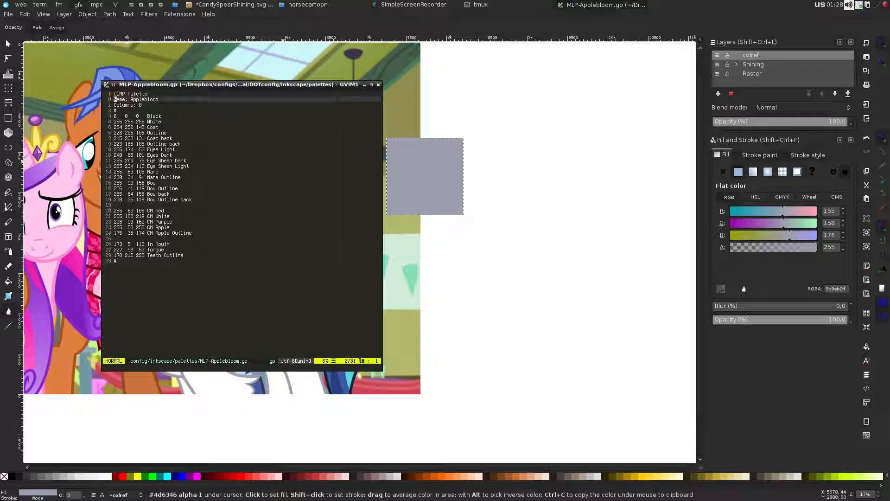
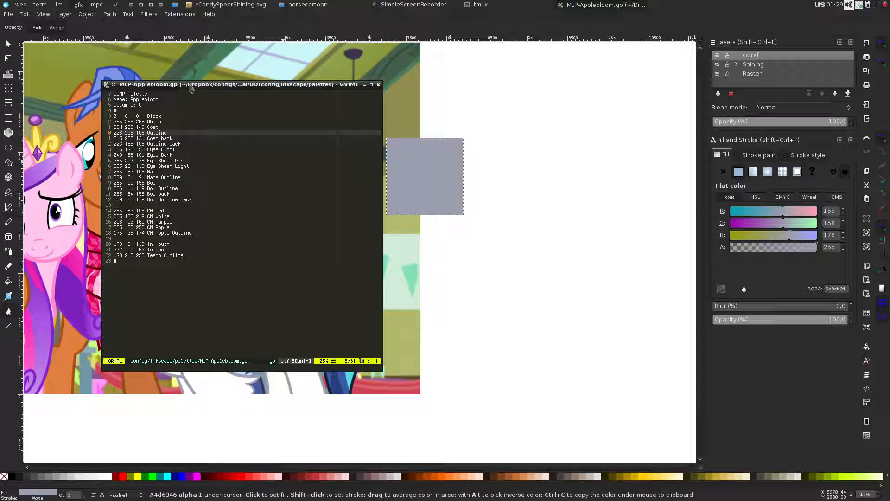
{"action": "mouse_move", "coordinate": [190, 84]}
{"action": "left_mouse_down"}
{"action": "mouse_move", "coordinate": [183, 106]}
{"action": "mouse_move", "coordinate": [183, 97]}
{"action": "left_mouse_up"}
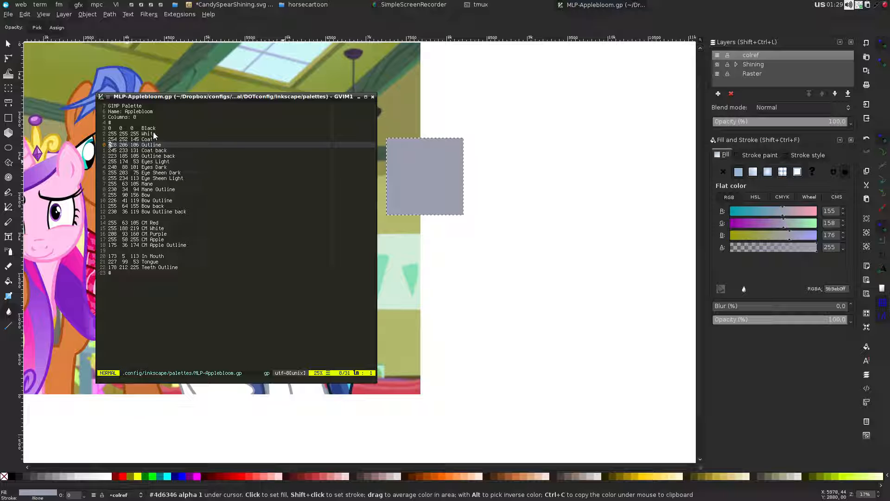
{"action": "mouse_move", "coordinate": [221, 98]}
{"action": "left_mouse_down"}
{"action": "mouse_move", "coordinate": [315, 113]}
{"action": "mouse_move", "coordinate": [212, 108]}
{"action": "left_mouse_up"}
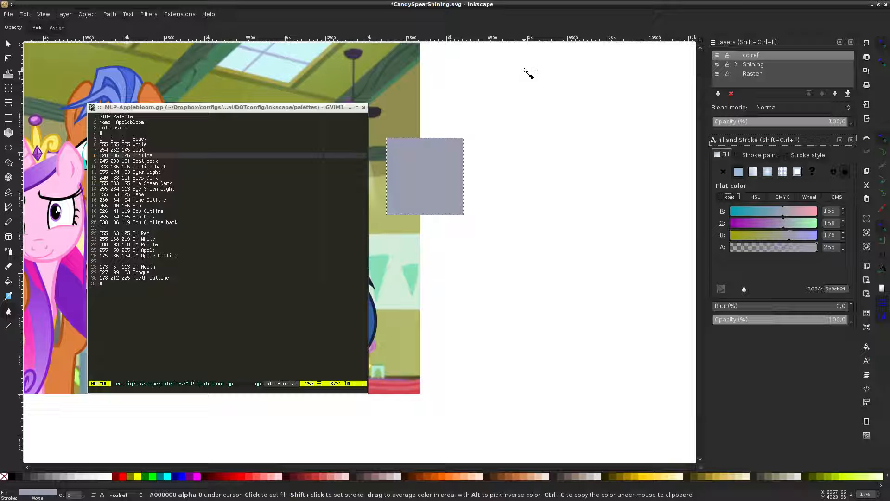
Switch back to the CandySpearShining.svg drawing in Inkscape
{"action": "left_click", "coordinate": [567, 21]}
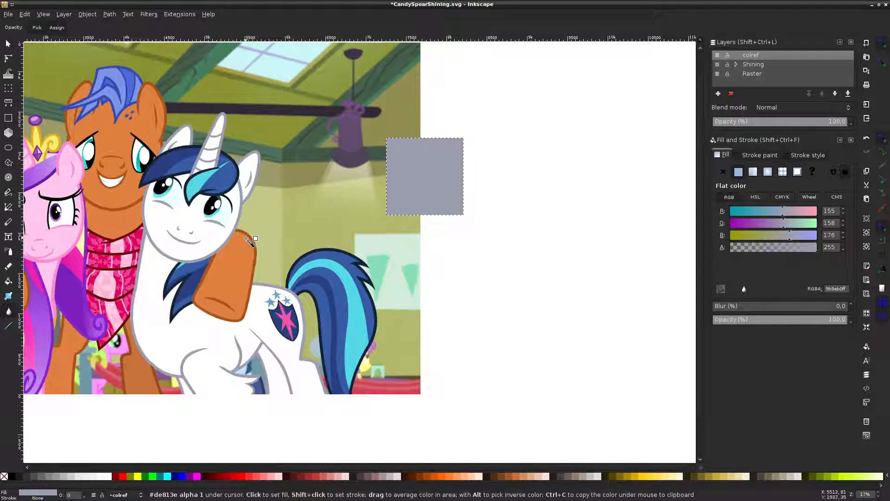
{"action": "key", "text": "alt+Tab"}
{"action": "key", "text": "alt+Tab"}
{"action": "key", "text": "alt+Tab"}
{"action": "key", "text": "alt+Tab"}
{"action": "key", "text": "Escape"}
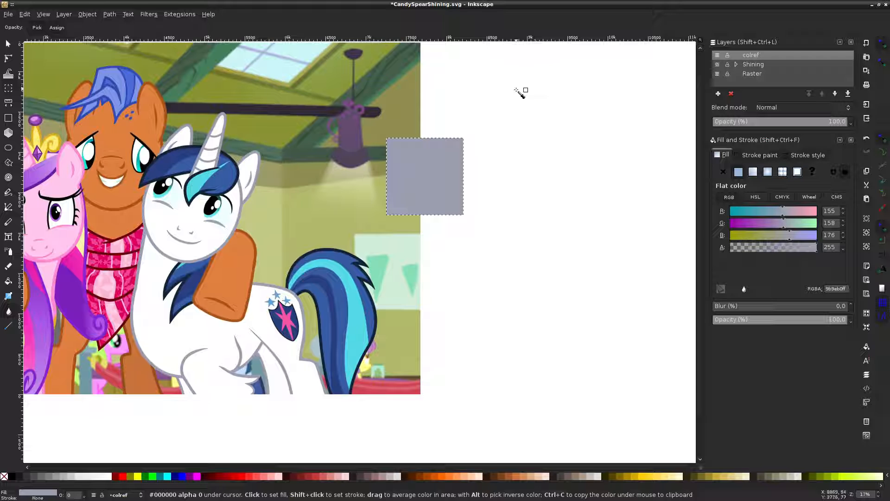
Open the Swatches dialog beside the raster and fill the reference square with the Outline swatch
{"action": "key", "text": "ctrl+shift+w"}
{"action": "mouse_move", "coordinate": [229, 74]}
{"action": "left_mouse_down"}
{"action": "mouse_move", "coordinate": [584, 149]}
{"action": "mouse_move", "coordinate": [587, 137]}
{"action": "left_mouse_up"}
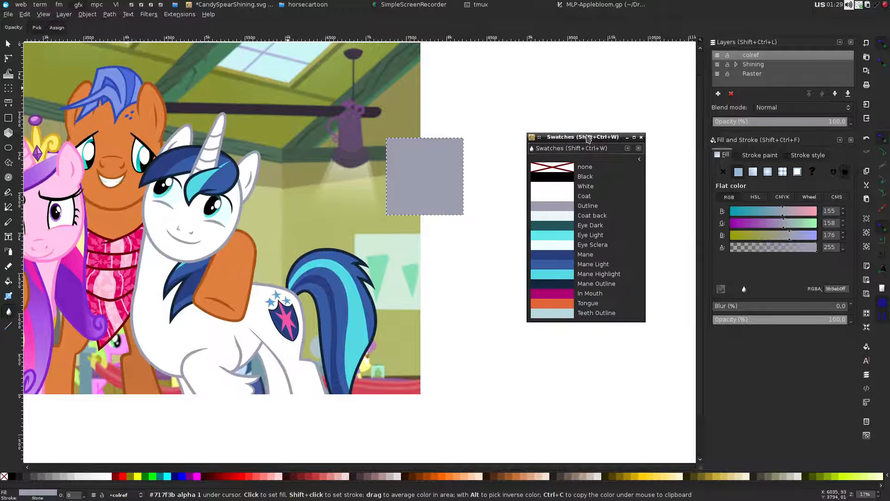
{"action": "left_click", "coordinate": [569, 209]}
Delete the gray reference square and save the drawing
{"action": "left_click", "coordinate": [8, 45]}
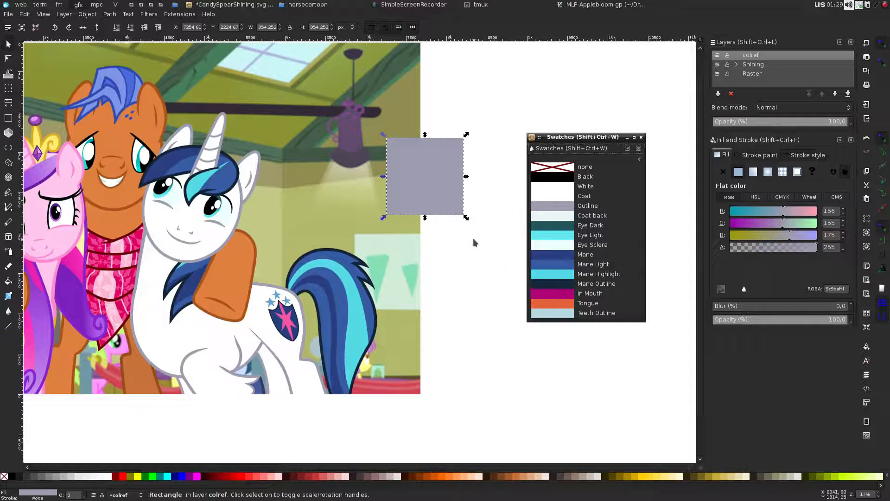
{"action": "left_click", "coordinate": [451, 193]}
{"action": "key", "text": "Delete"}
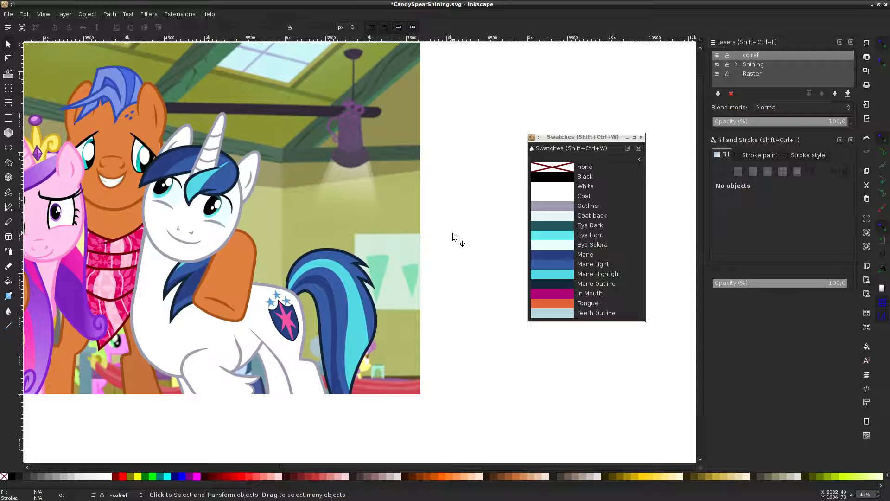
{"action": "key", "text": "ctrl+s"}
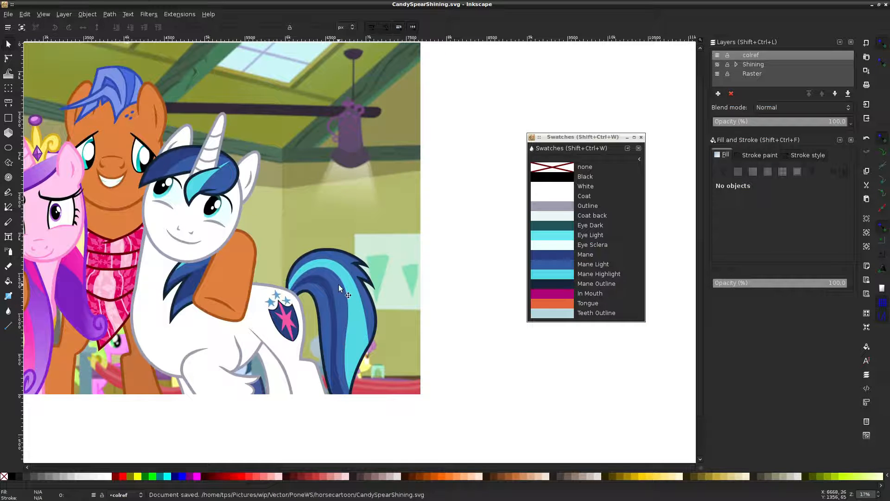
Show the Shining layer's traced lines and hide the Raster layer
{"action": "scroll", "coordinate": [339, 285], "scroll_direction": "down", "scroll_amount": 2}
{"action": "scroll", "coordinate": [263, 274], "scroll_direction": "up", "scroll_amount": 2}
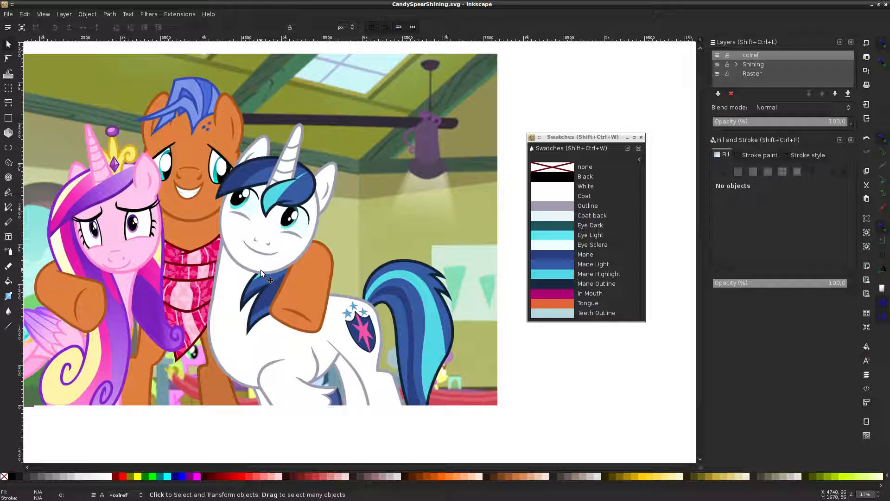
{"action": "left_click", "coordinate": [718, 74]}
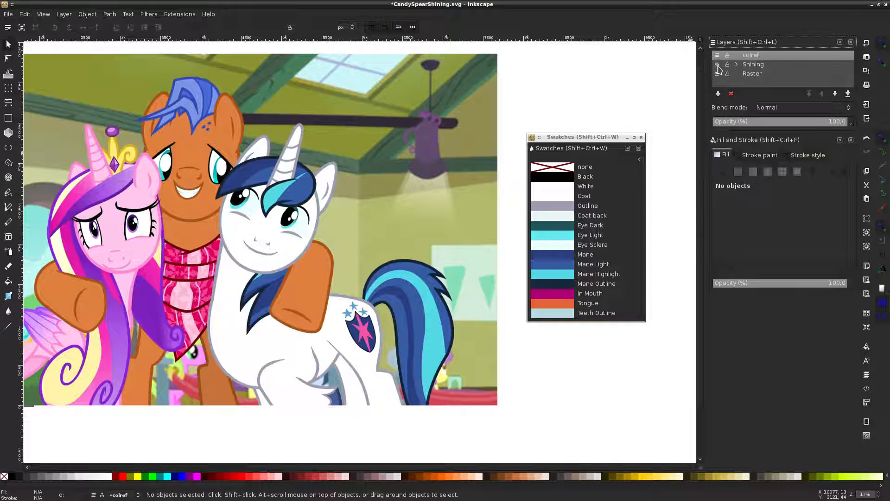
{"action": "left_click", "coordinate": [717, 65]}
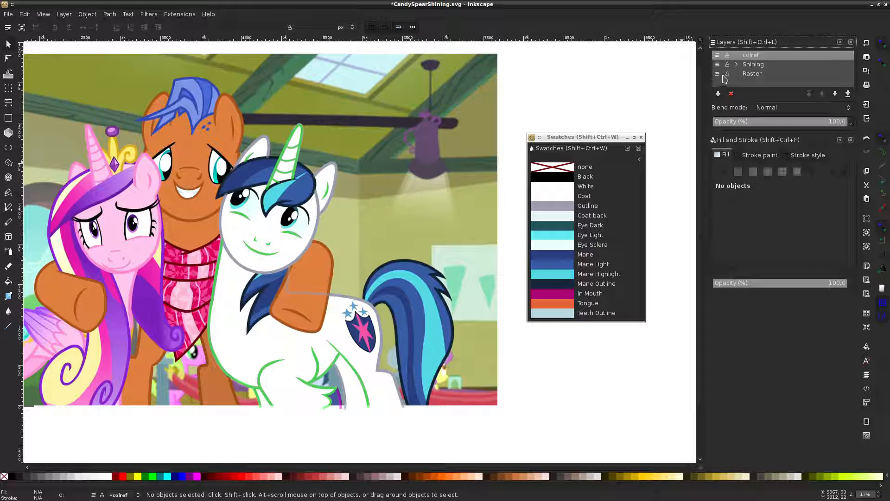
{"action": "left_click", "coordinate": [723, 76]}
{"action": "scroll", "coordinate": [349, 286], "scroll_direction": "left", "scroll_amount": 3}
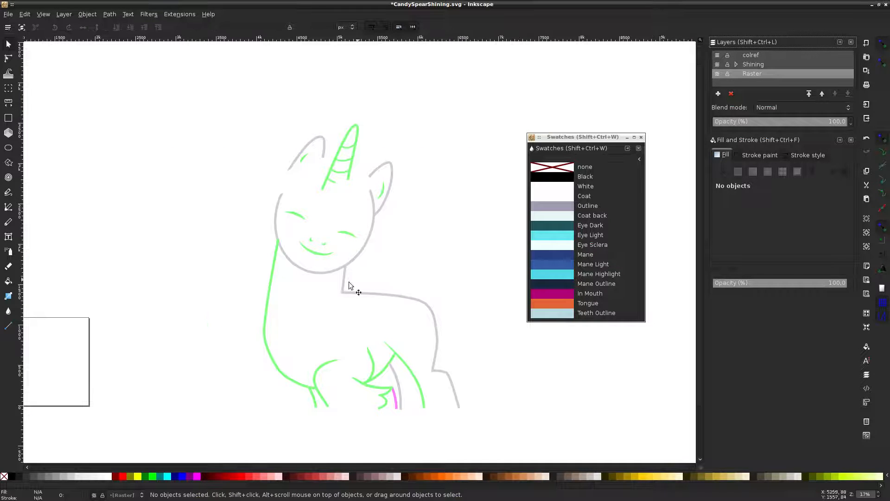
{"action": "left_click", "coordinate": [272, 281]}
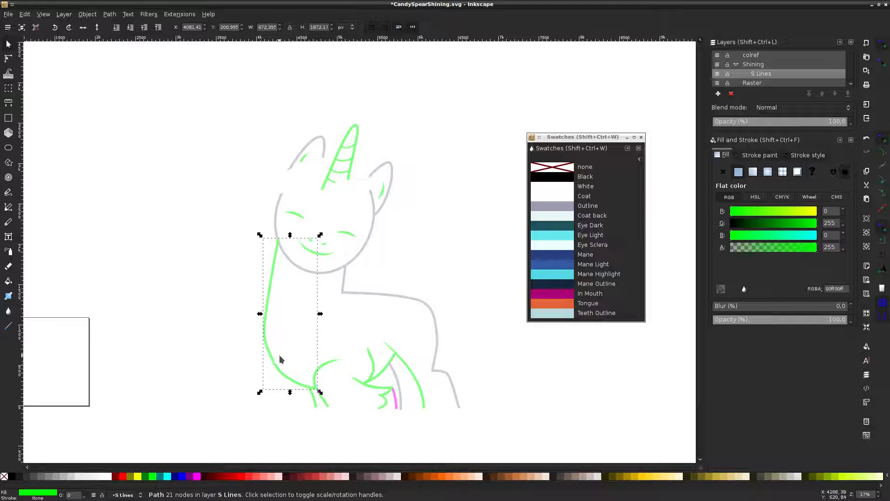
{"action": "left_click_drag", "start_coordinate": [298, 345], "coordinate": [329, 416]}
{"action": "left_click", "coordinate": [296, 419]}
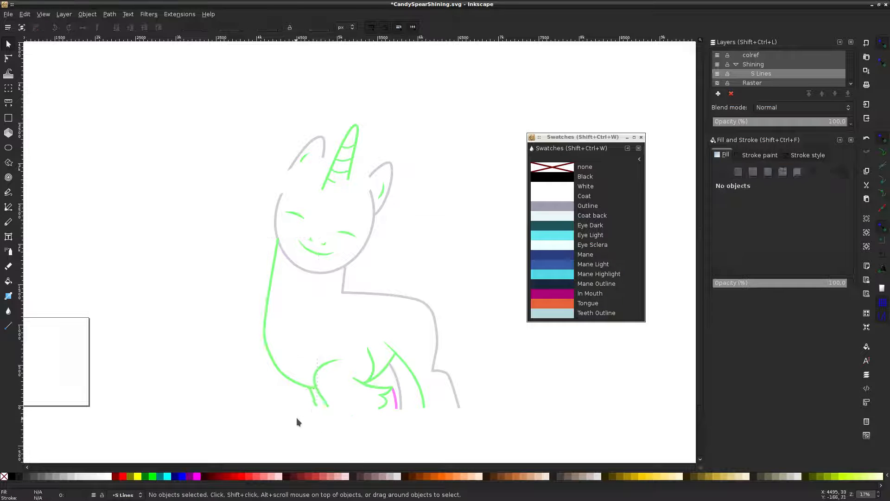
Fill the green neck, front-leg, belly, hind-leg, inner-ear and facial line paths with the Outline swatch, leaving out the horn
{"action": "left_click", "coordinate": [317, 391]}
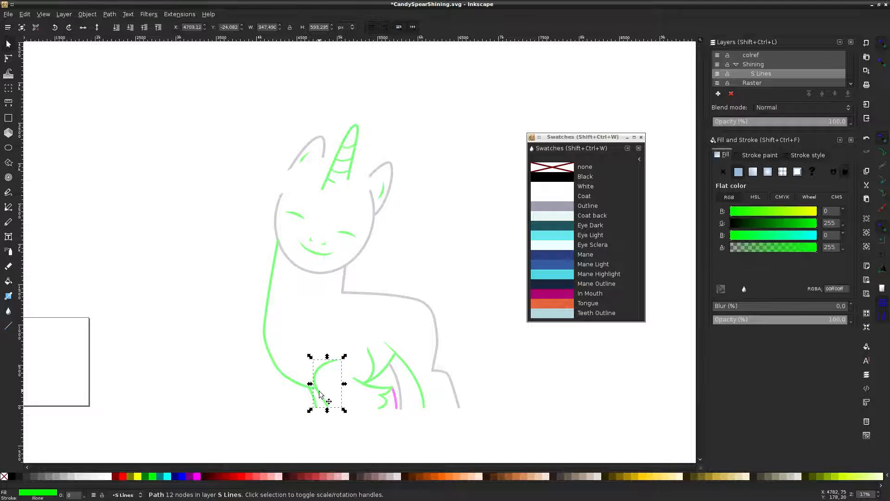
{"action": "left_click", "coordinate": [284, 373], "text": "shift"}
{"action": "left_click", "coordinate": [369, 371], "text": "shift"}
{"action": "left_click", "coordinate": [387, 366], "text": "shift"}
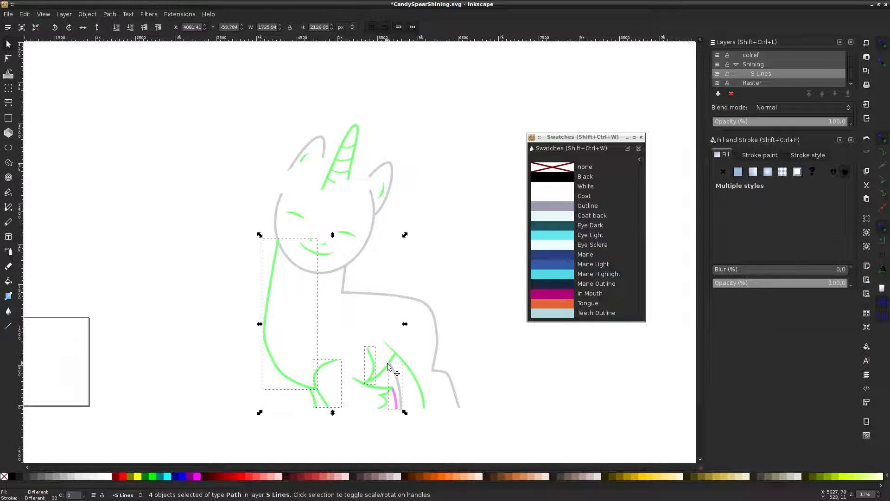
{"action": "left_click", "coordinate": [391, 366], "text": "shift"}
{"action": "left_click", "coordinate": [391, 360], "text": "shift"}
{"action": "left_click", "coordinate": [391, 366], "text": "shift"}
{"action": "left_click", "coordinate": [392, 364], "text": "shift"}
{"action": "left_click", "coordinate": [394, 363], "text": "shift"}
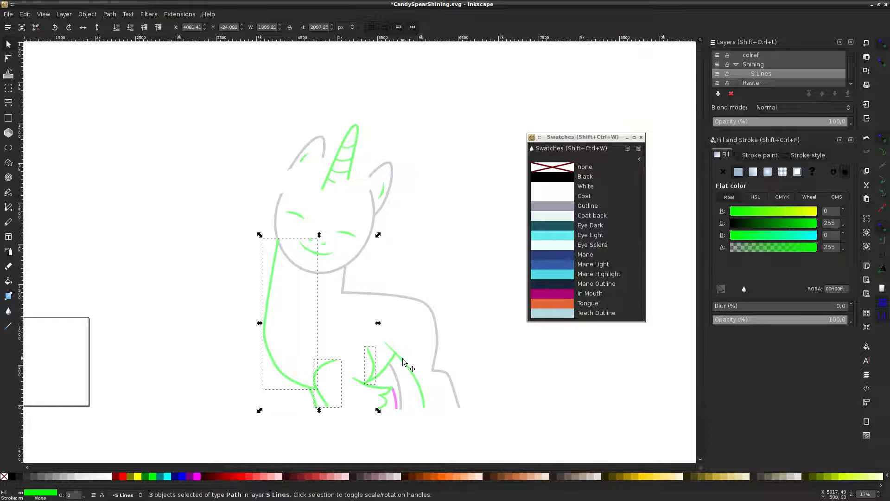
{"action": "left_click", "coordinate": [403, 362], "text": "shift"}
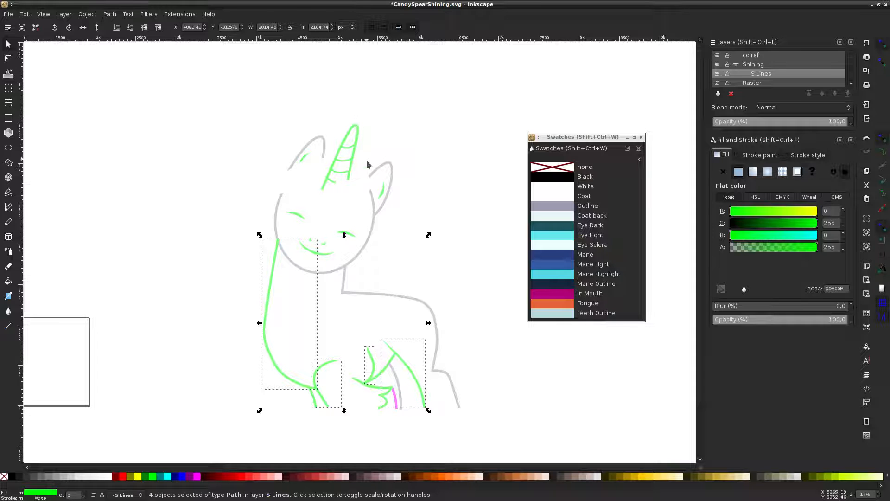
{"action": "left_click", "coordinate": [307, 158], "text": "shift"}
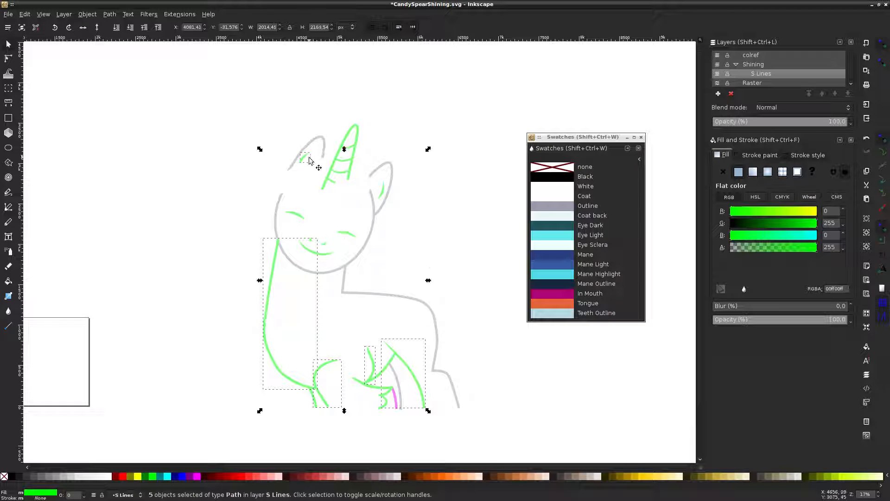
{"action": "left_click", "coordinate": [381, 191], "text": "shift"}
{"action": "left_click_drag", "start_coordinate": [273, 195], "coordinate": [388, 307]}
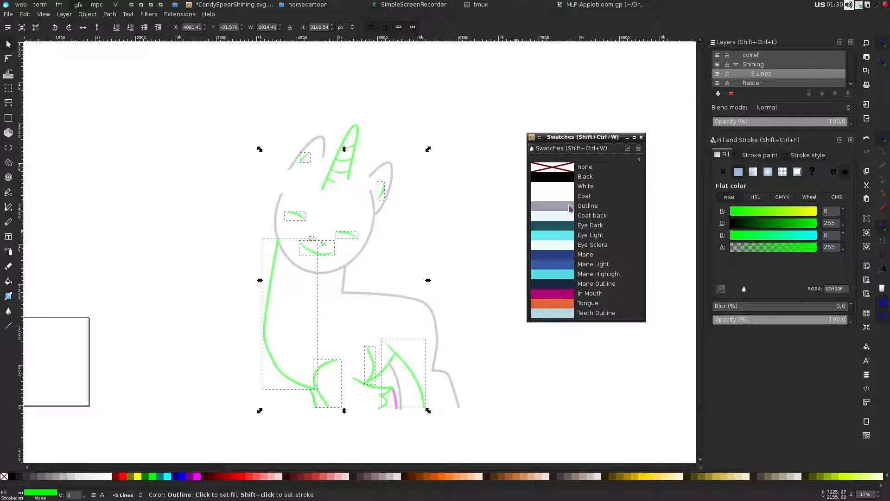
{"action": "left_click", "coordinate": [570, 208]}
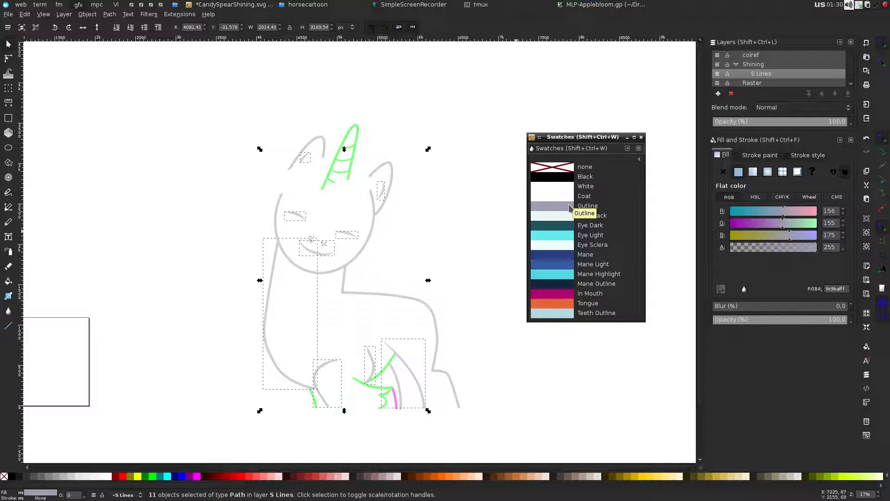
{"action": "left_click", "coordinate": [428, 211]}
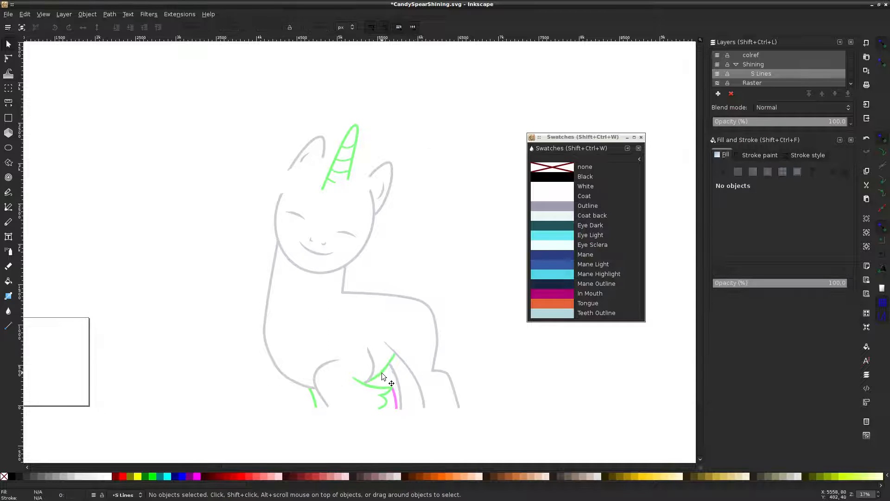
Fill the green tuft-shaped path beneath the belly with the Outline swatch
{"action": "left_click", "coordinate": [382, 371]}
{"action": "left_click", "coordinate": [371, 387], "text": "shift"}
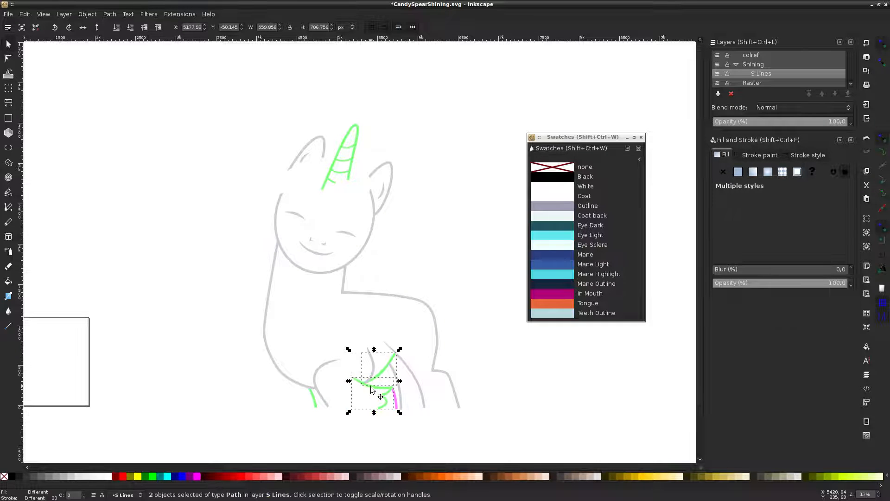
{"action": "left_click", "coordinate": [371, 383]}
{"action": "key", "text": "Escape"}
{"action": "left_click", "coordinate": [375, 387]}
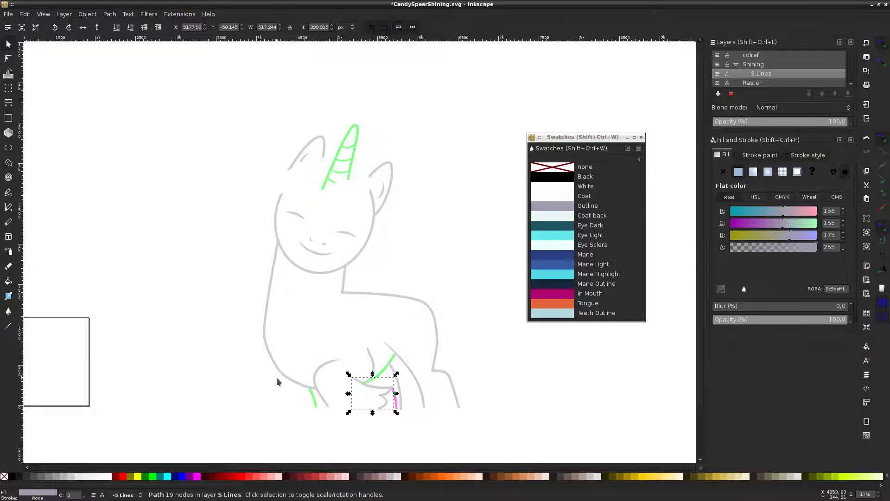
Apply the Outline swatch to the strokes of the green horn group, the front-leg line and the curve above the belly tuft
{"action": "left_click", "coordinate": [314, 397]}
{"action": "left_click", "coordinate": [377, 374], "text": "shift"}
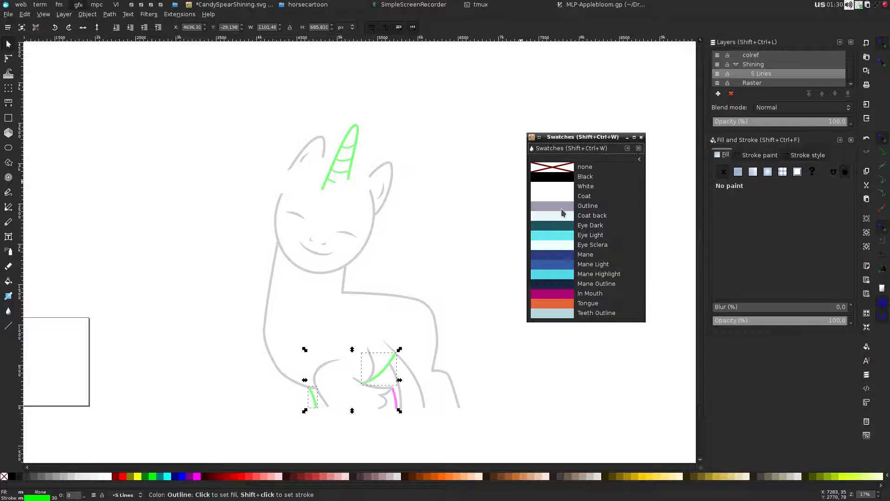
{"action": "left_click_drag", "start_coordinate": [299, 102], "coordinate": [385, 191]}
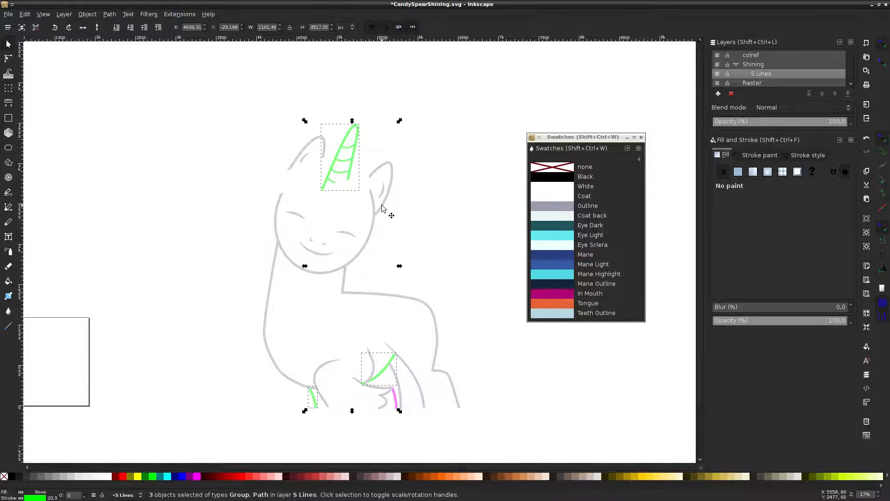
{"action": "left_click", "coordinate": [560, 206]}
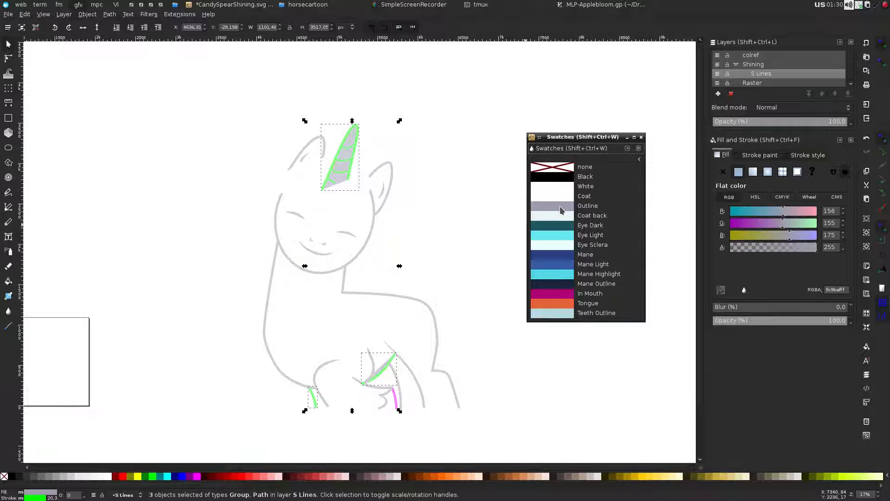
{"action": "key", "text": "ctrl+z"}
{"action": "left_click", "coordinate": [560, 206], "text": "shift"}
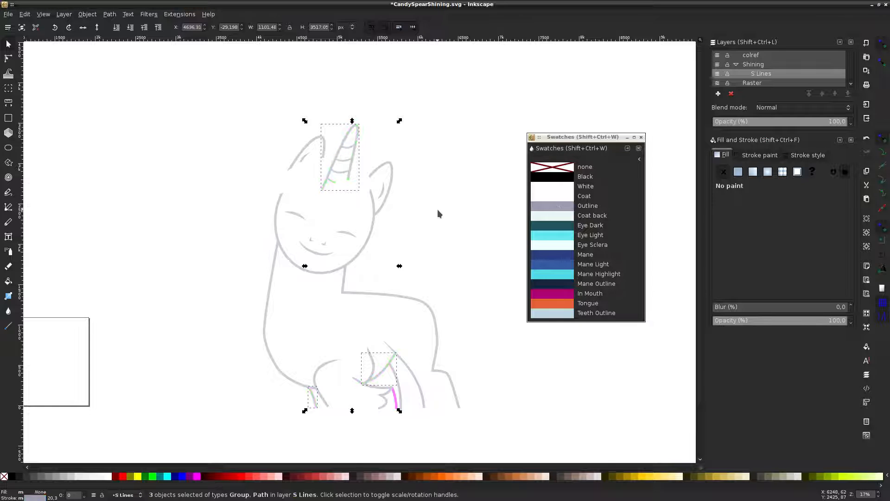
{"action": "left_click", "coordinate": [461, 206]}
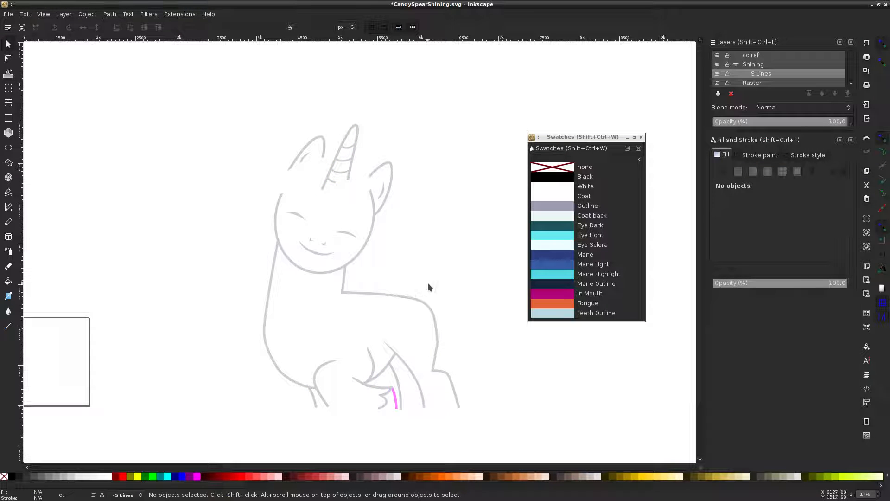
Select the magenta line beside the belly tuft and move the Swatches window clear of it
{"action": "scroll", "coordinate": [417, 315], "scroll_direction": "down", "scroll_amount": 4}
{"action": "left_click", "coordinate": [396, 330]}
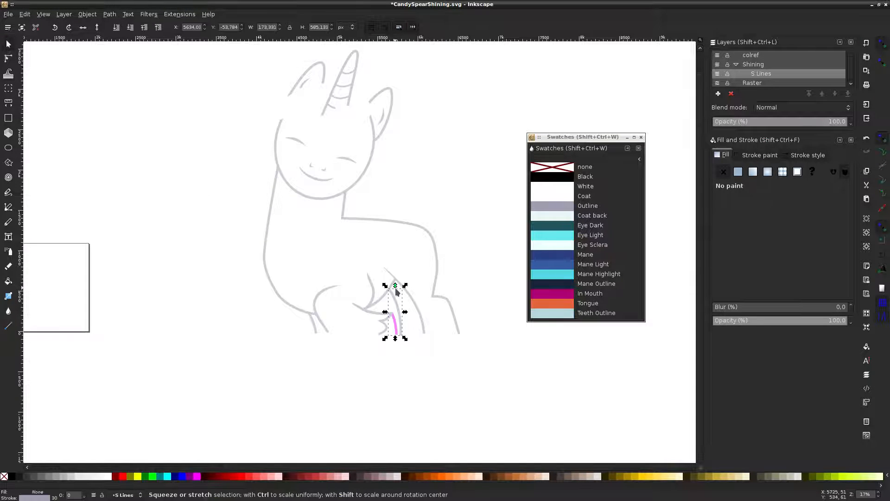
{"action": "key", "text": "3"}
{"action": "left_click", "coordinate": [408, 157]}
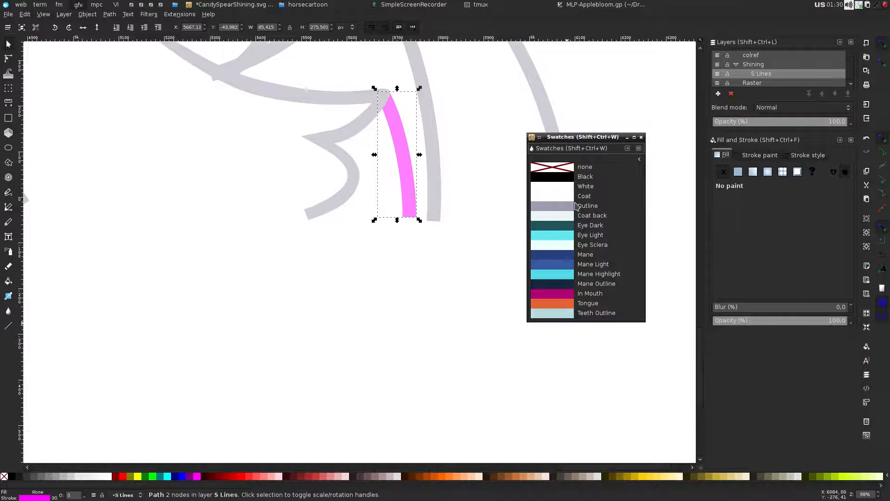
{"action": "left_click_drag", "start_coordinate": [563, 137], "coordinate": [119, 216]}
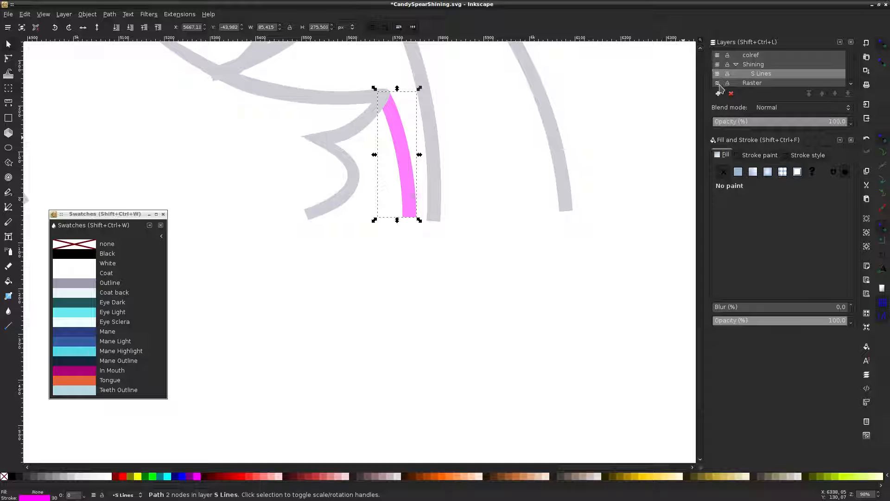
Sample the Raster image's dark blue outline with S Lines at 0% opacity, restoring S Lines to 100% and hiding Raster again
{"action": "left_click", "coordinate": [10, 312]}
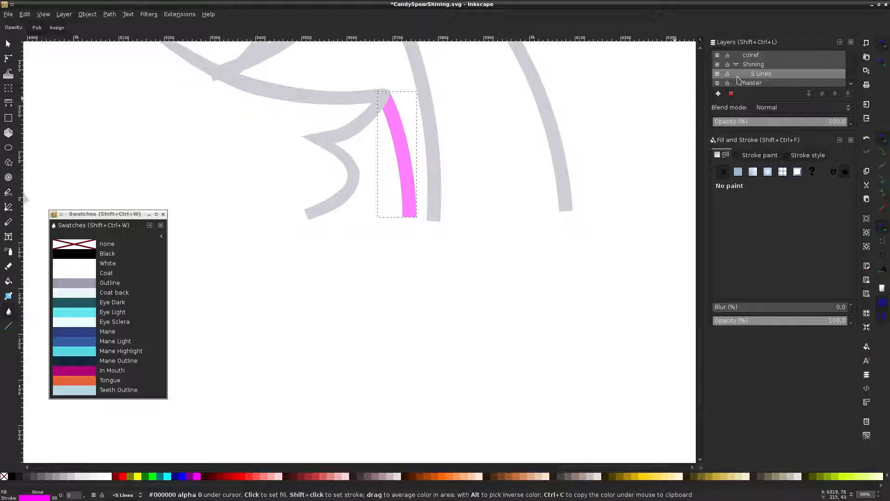
{"action": "left_click", "coordinate": [717, 83]}
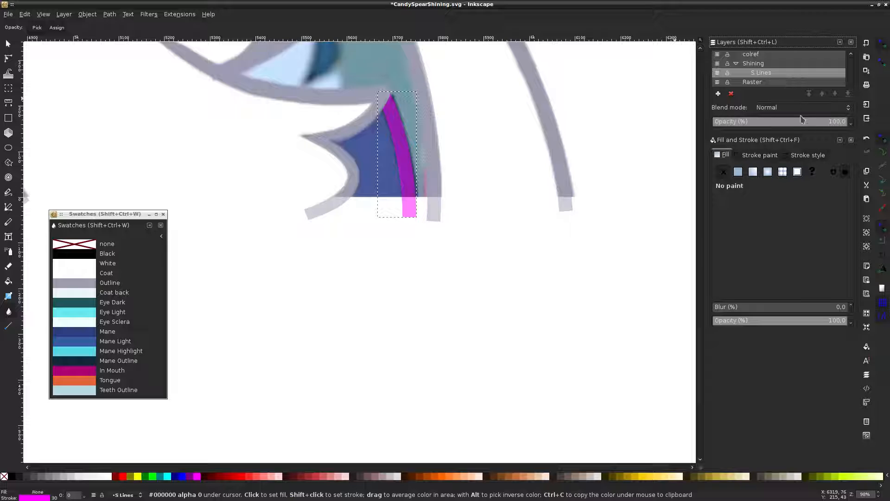
{"action": "left_click_drag", "start_coordinate": [799, 122], "coordinate": [533, 135]}
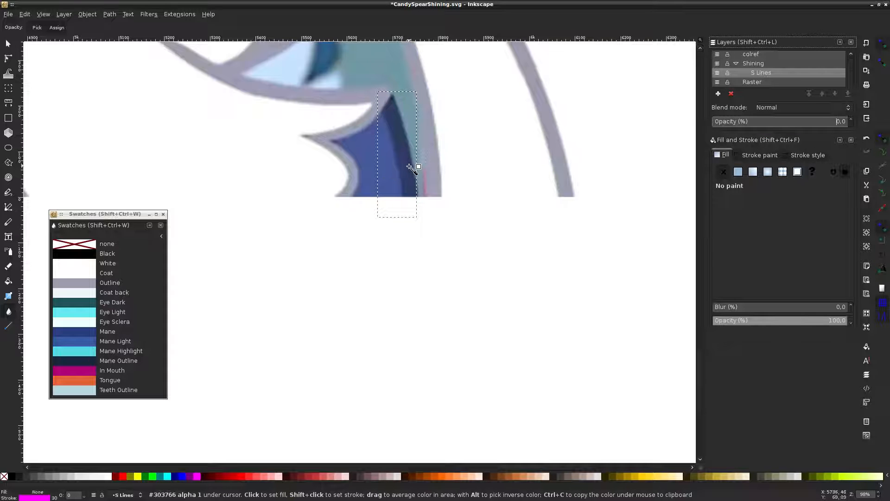
{"action": "left_click_drag", "start_coordinate": [407, 167], "coordinate": [408, 162]}
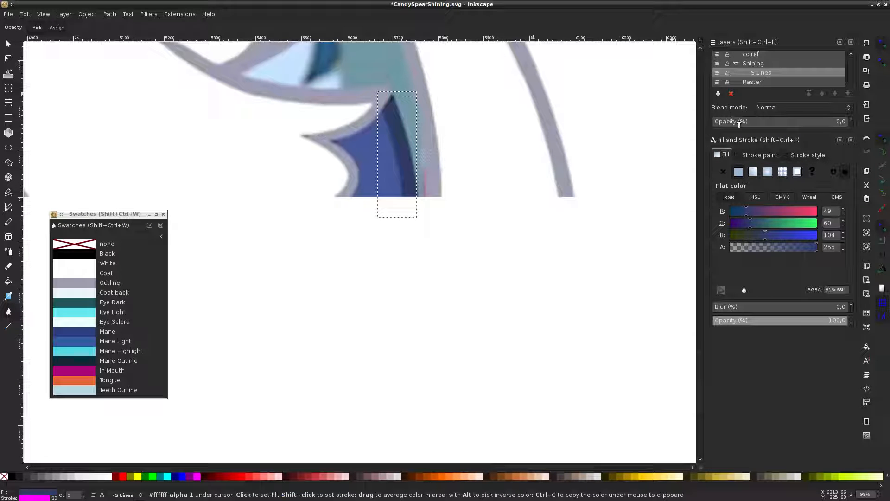
{"action": "left_click_drag", "start_coordinate": [739, 123], "coordinate": [835, 121]}
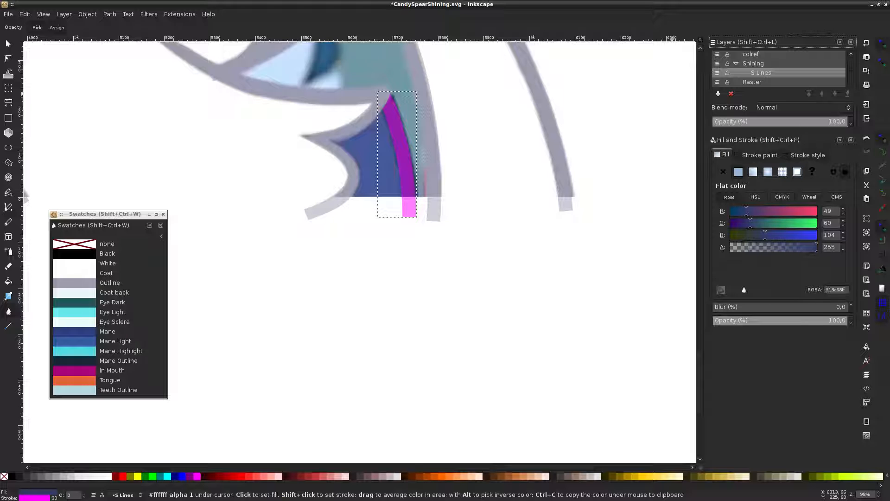
{"action": "left_click", "coordinate": [717, 82]}
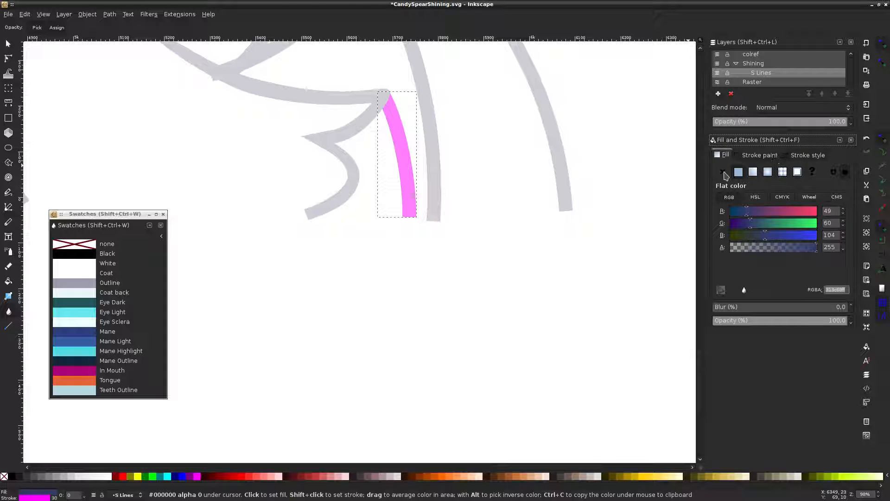
Give the magenta line beside the belly tuft a 313c68ff stroke and no fill
{"action": "left_click", "coordinate": [762, 156]}
{"action": "left_click", "coordinate": [834, 286]}
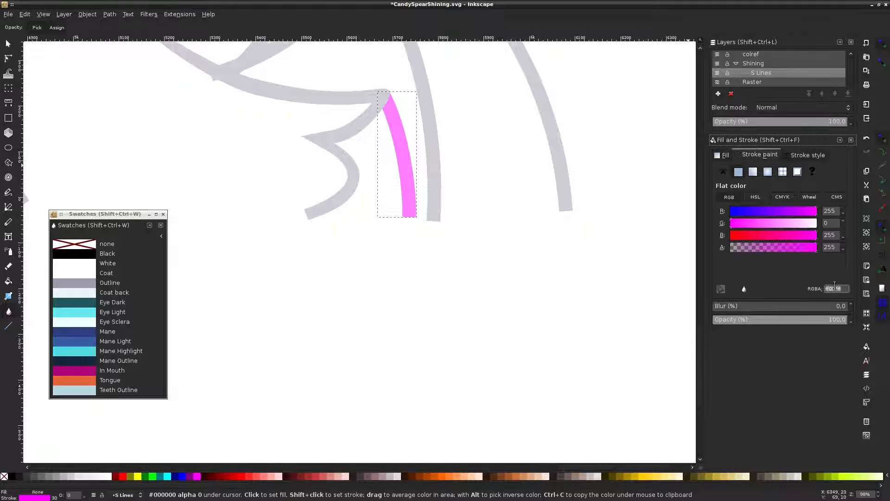
{"action": "type", "text": "313c68ff"}
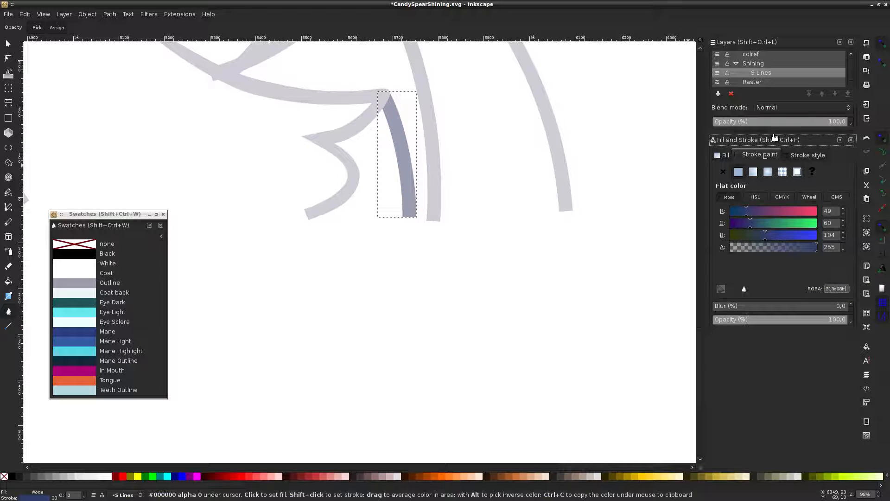
{"action": "left_click", "coordinate": [717, 83]}
{"action": "left_click", "coordinate": [716, 82]}
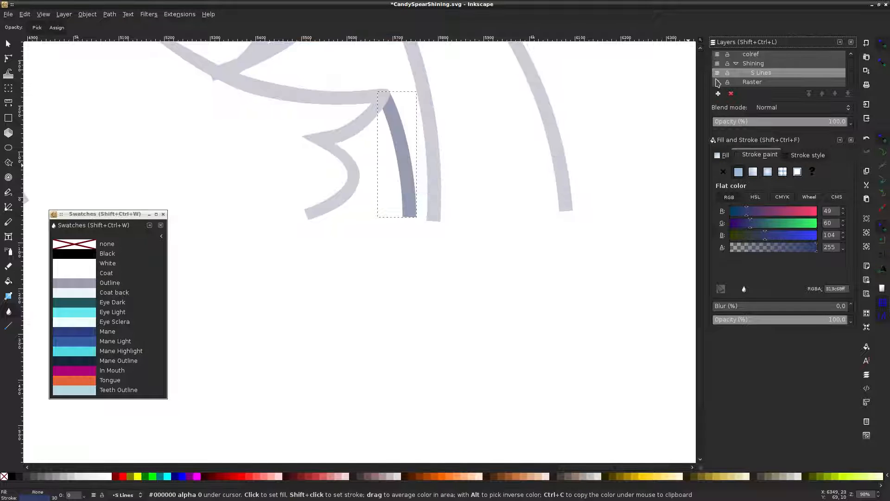
Set the Shining layer's opacity to 100% against the Raster image and hide the Raster layer again
{"action": "left_click", "coordinate": [717, 82]}
{"action": "left_click", "coordinate": [760, 64]}
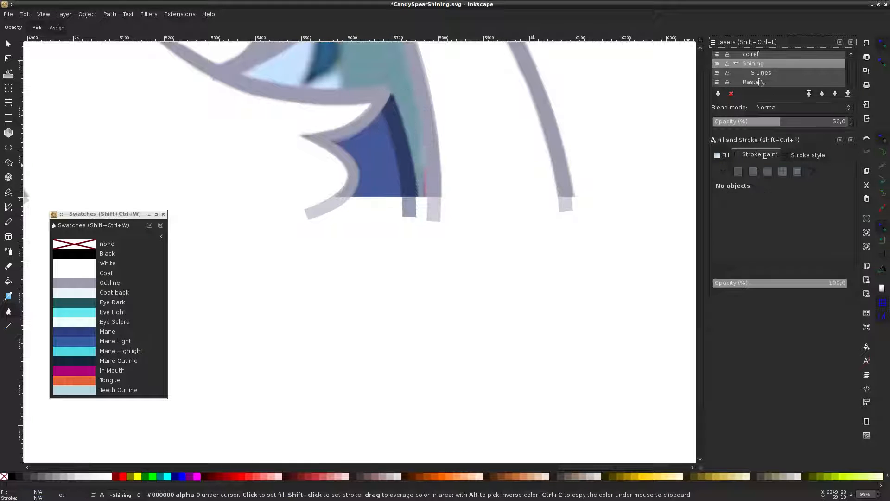
{"action": "left_click_drag", "start_coordinate": [759, 124], "coordinate": [830, 121]}
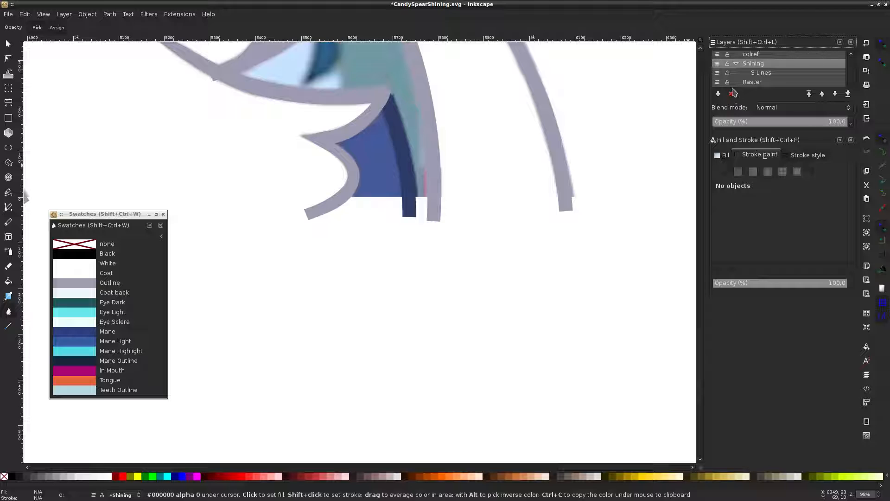
{"action": "left_click", "coordinate": [715, 83]}
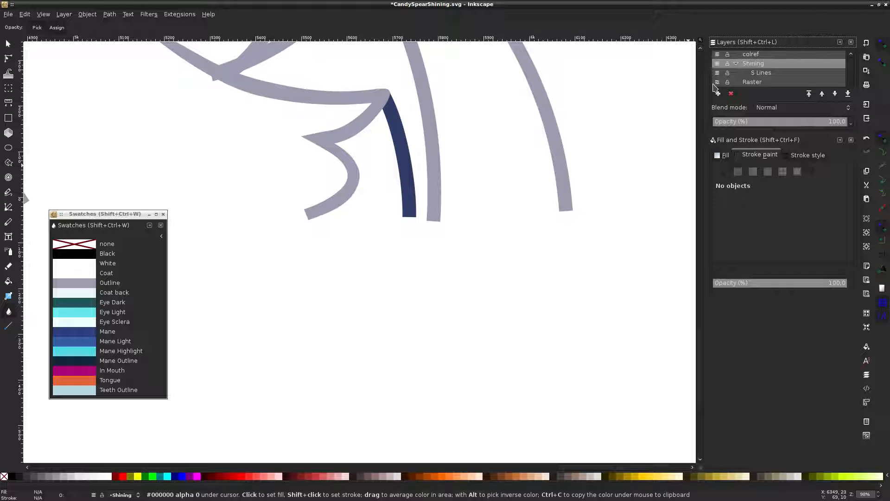
Convert the curved stroke joining the belly line to the hind leg into a filled path
{"action": "scroll", "coordinate": [512, 93], "scroll_direction": "down", "scroll_amount": 4}
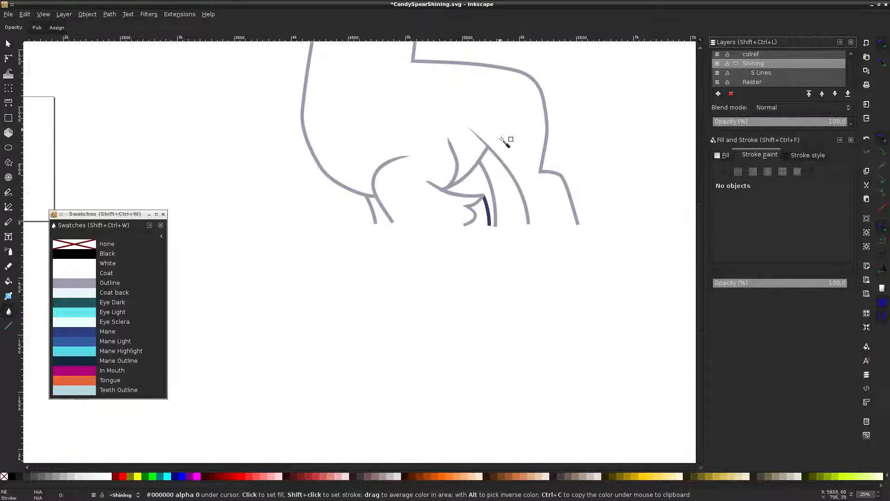
{"action": "left_click", "coordinate": [9, 58]}
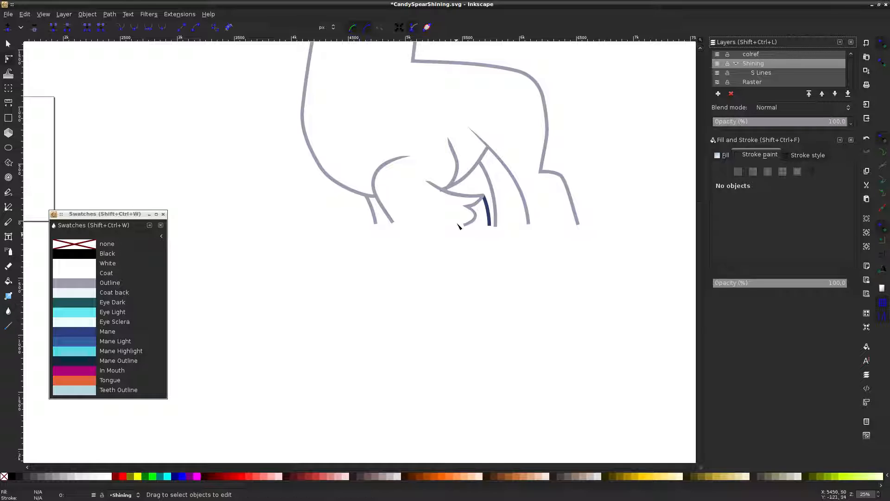
{"action": "scroll", "coordinate": [456, 190], "scroll_direction": "up", "scroll_amount": 5}
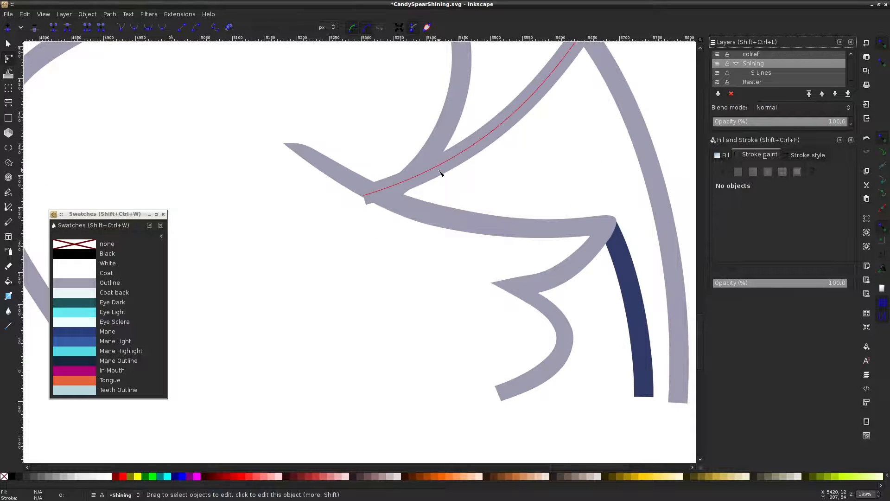
{"action": "left_click", "coordinate": [423, 183]}
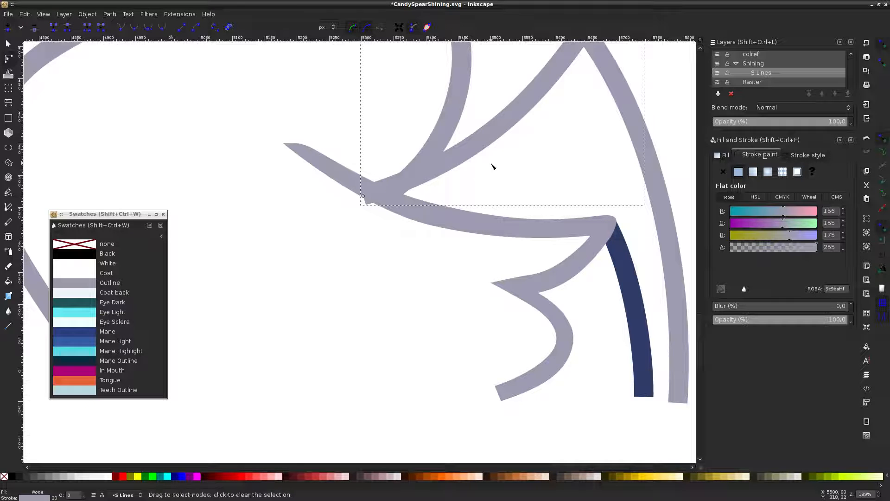
{"action": "left_click", "coordinate": [480, 144]}
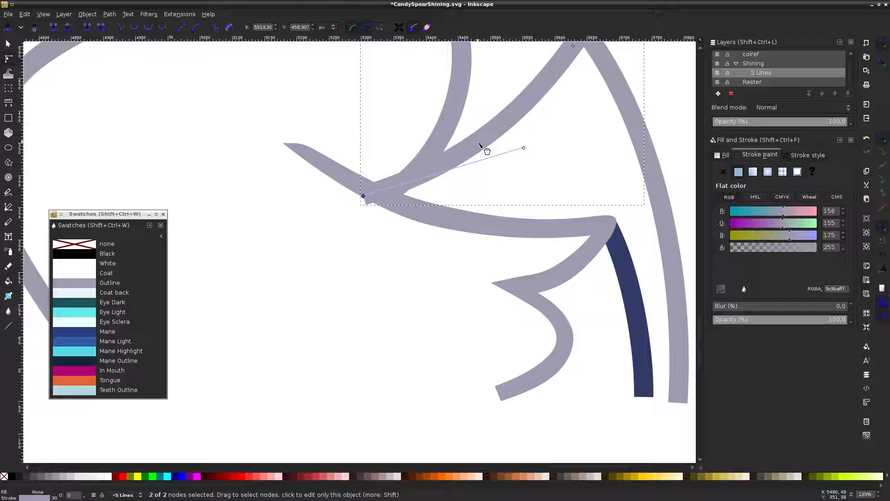
{"action": "key", "text": "Delete"}
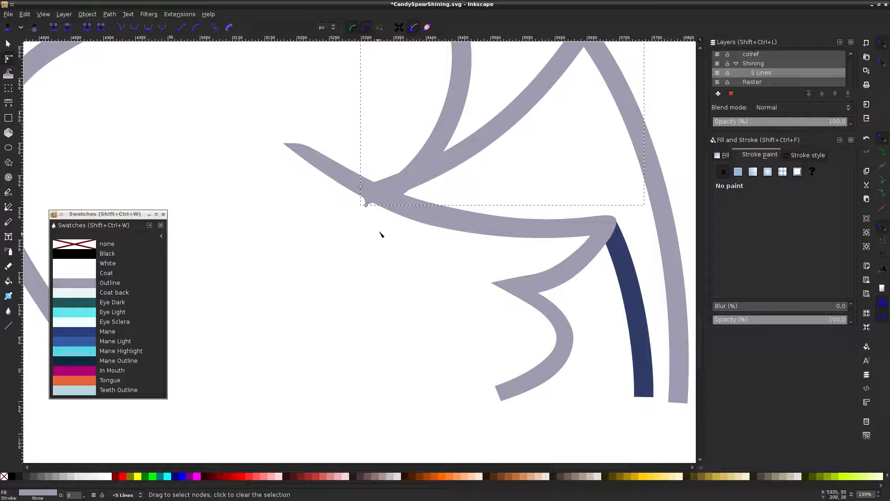
Move the converted curve's lower end nodes so its square end tucks inside the belly line
{"action": "left_click", "coordinate": [384, 199]}
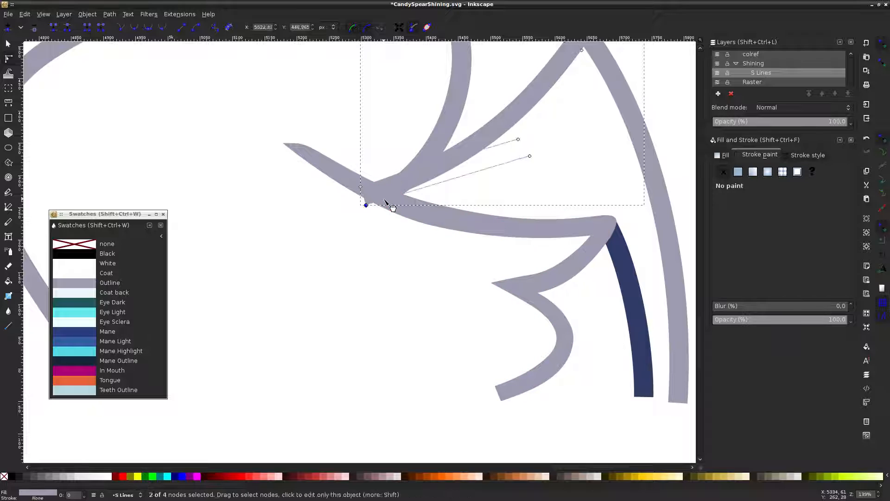
{"action": "left_click_drag", "start_coordinate": [370, 216], "coordinate": [370, 223]}
{"action": "left_click", "coordinate": [370, 223]}
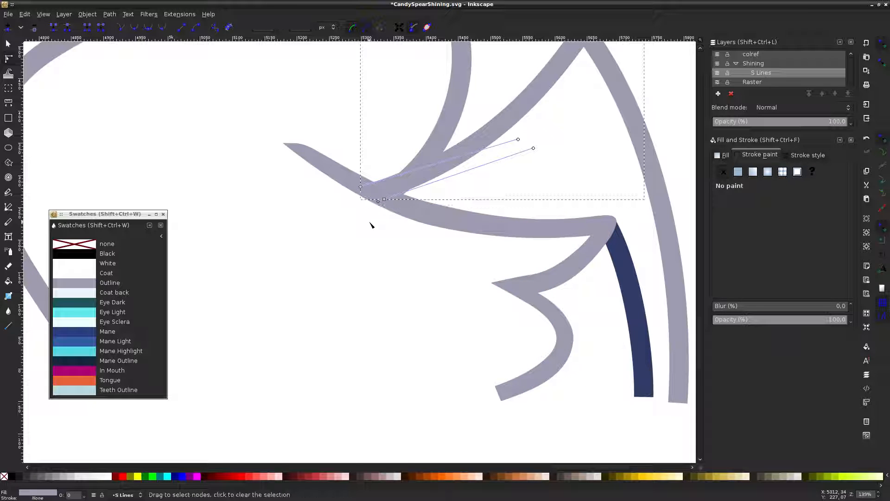
{"action": "left_click", "coordinate": [370, 223]}
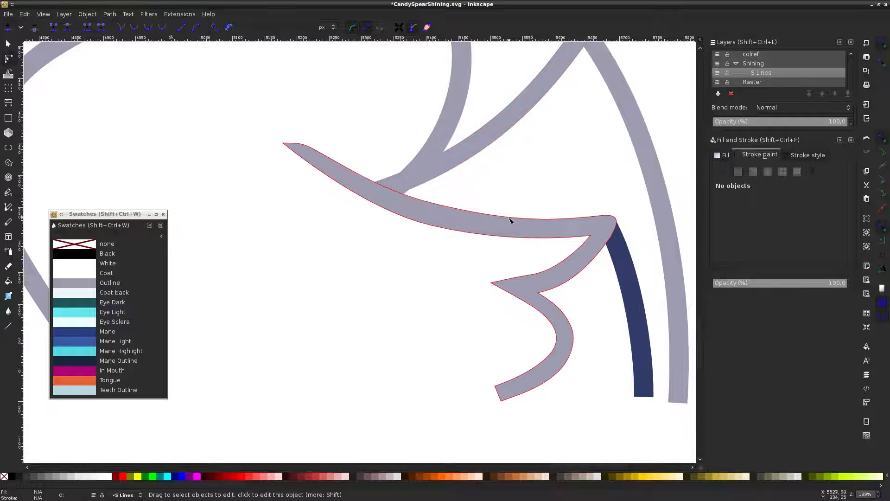
Examine the belly line junction and the whole outline, comparing it with the Raster image
{"action": "scroll", "coordinate": [474, 186], "scroll_direction": "down", "scroll_amount": 5}
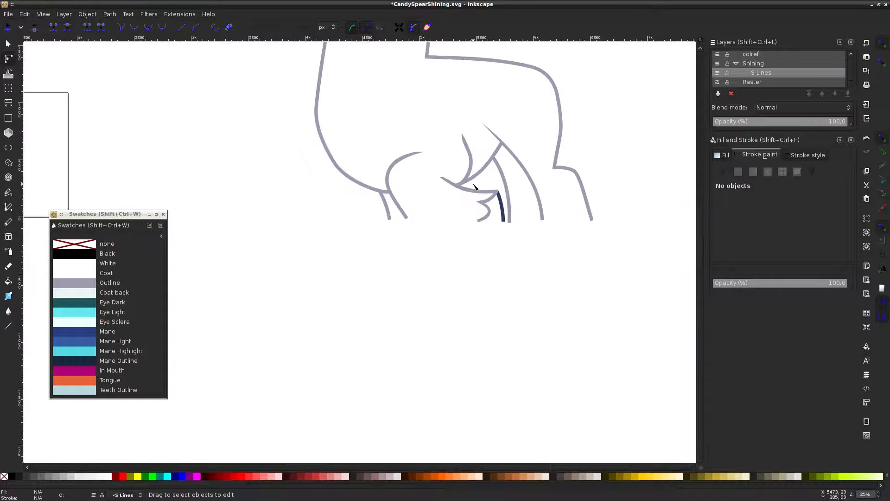
{"action": "scroll", "coordinate": [473, 186], "scroll_direction": "up", "scroll_amount": 5}
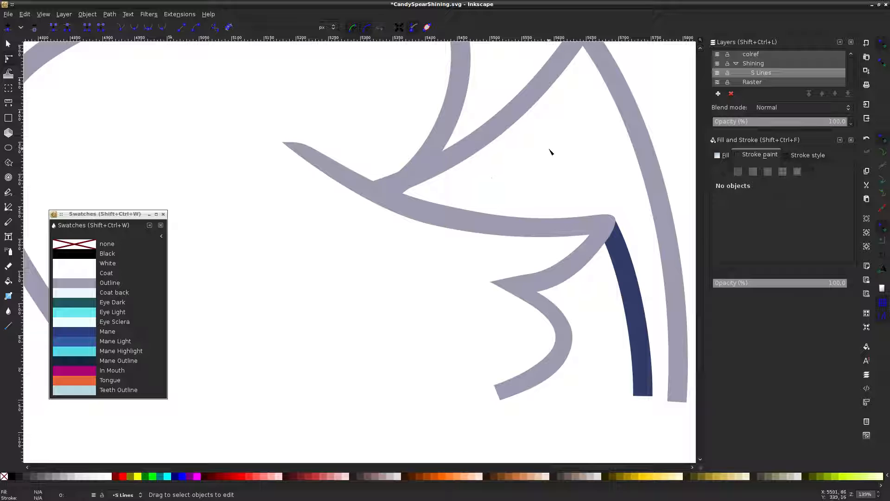
{"action": "scroll", "coordinate": [550, 151], "scroll_direction": "down", "scroll_amount": 6}
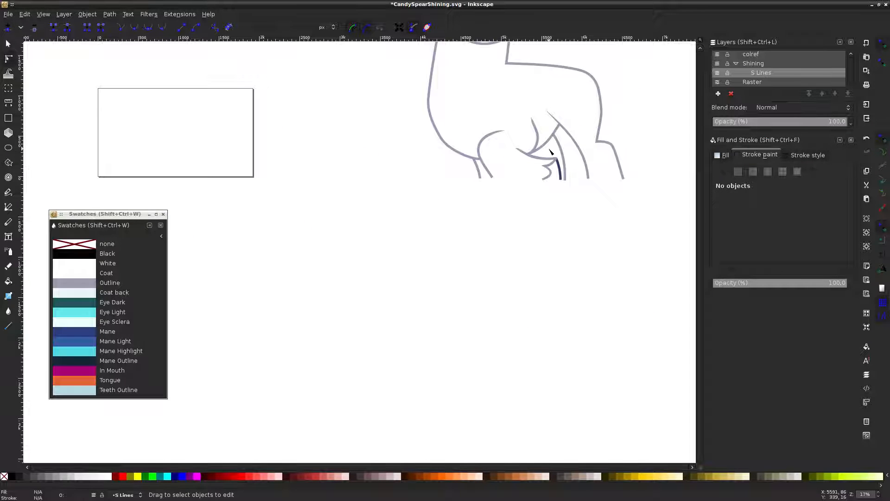
{"action": "scroll", "coordinate": [540, 153], "scroll_direction": "right", "scroll_amount": 5}
{"action": "scroll", "coordinate": [500, 155], "scroll_direction": "up", "scroll_amount": 4}
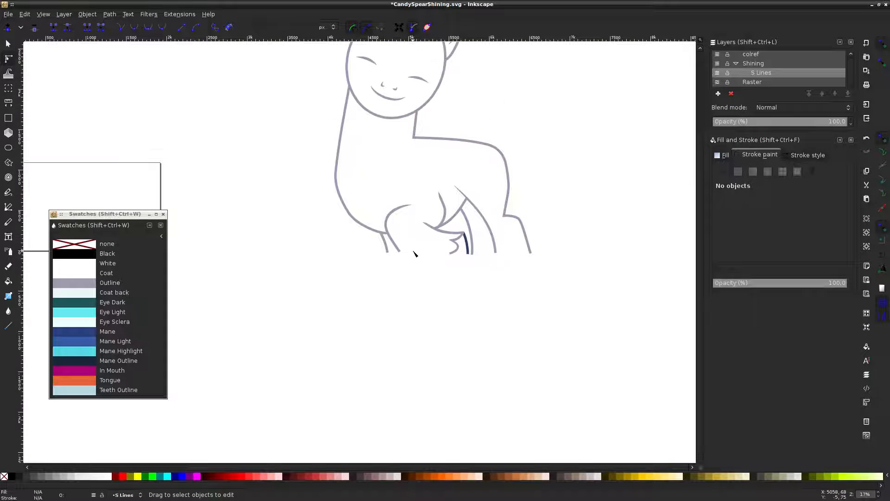
{"action": "left_click", "coordinate": [717, 83]}
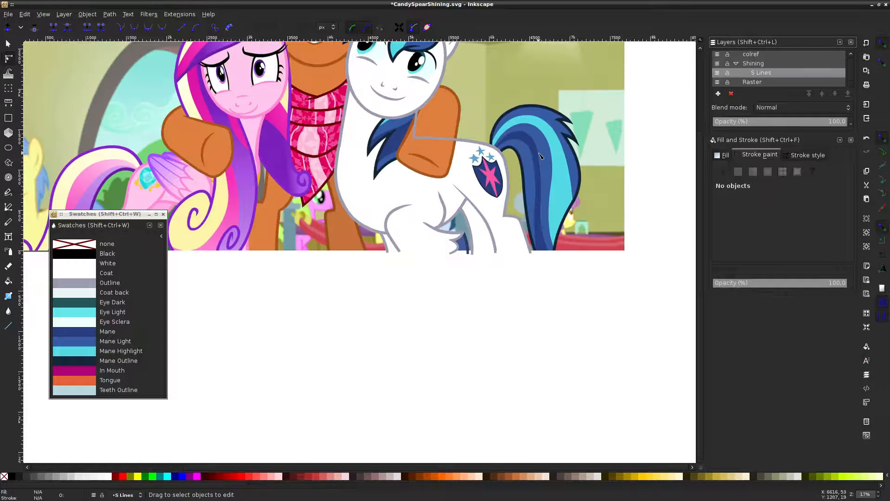
{"action": "left_click", "coordinate": [717, 83]}
{"action": "scroll", "coordinate": [529, 146], "scroll_direction": "up", "scroll_amount": 5}
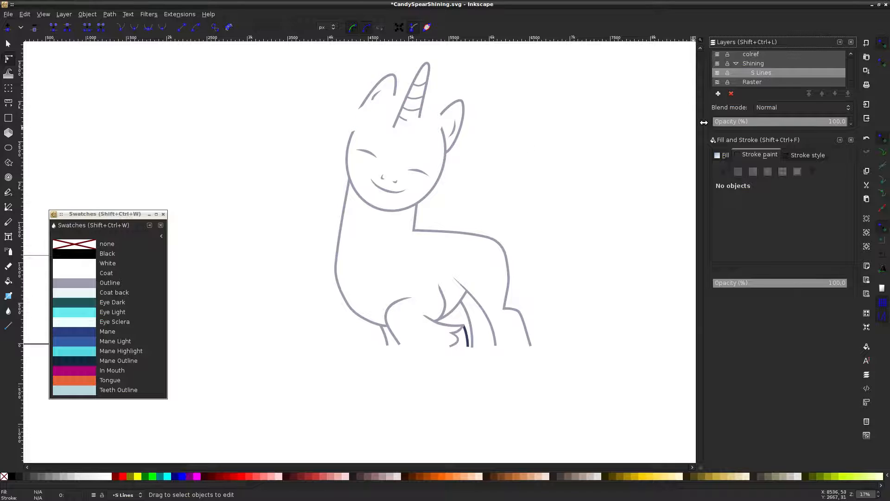
Show the Raster layer again and lower the Shining layer's opacity to 45.1%
{"action": "left_click", "coordinate": [719, 83]}
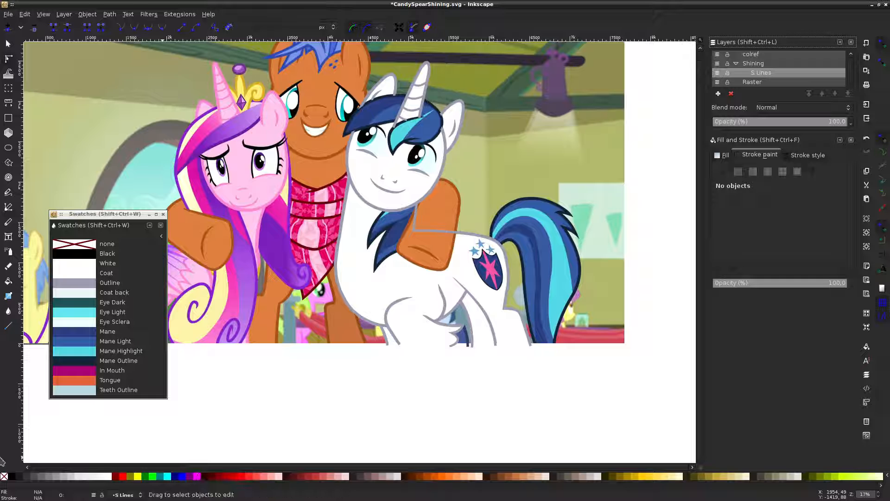
{"action": "left_click", "coordinate": [8, 193]}
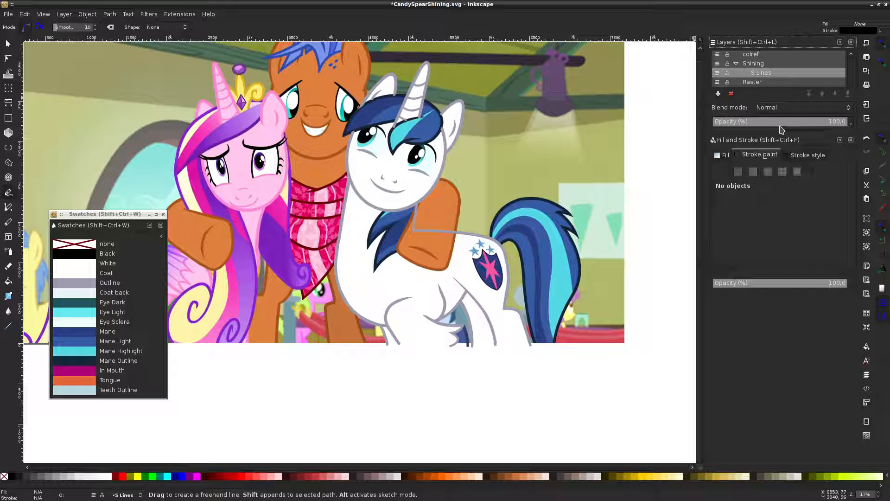
{"action": "left_click", "coordinate": [777, 64]}
{"action": "left_click", "coordinate": [773, 122]}
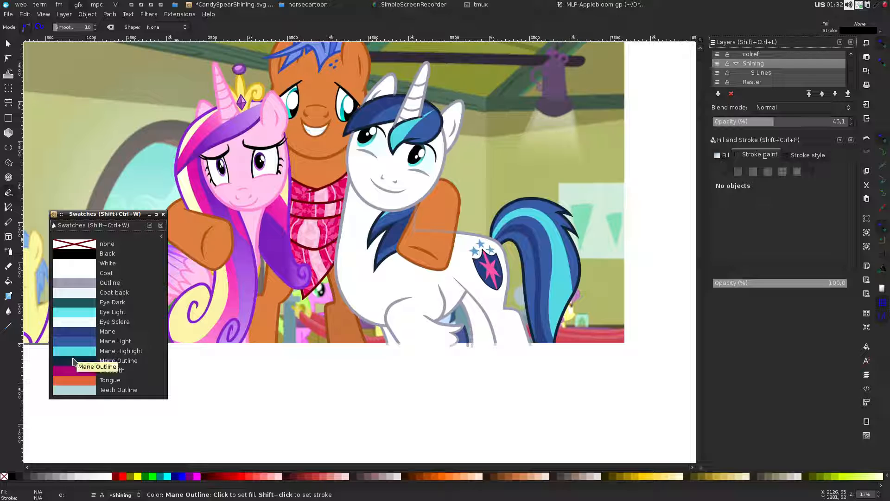
Draw a closed four-node path roughly around the front mane with the Mane Outline colour as its stroke
{"action": "left_click", "coordinate": [73, 362], "text": "shift"}
{"action": "key", "text": "b"}
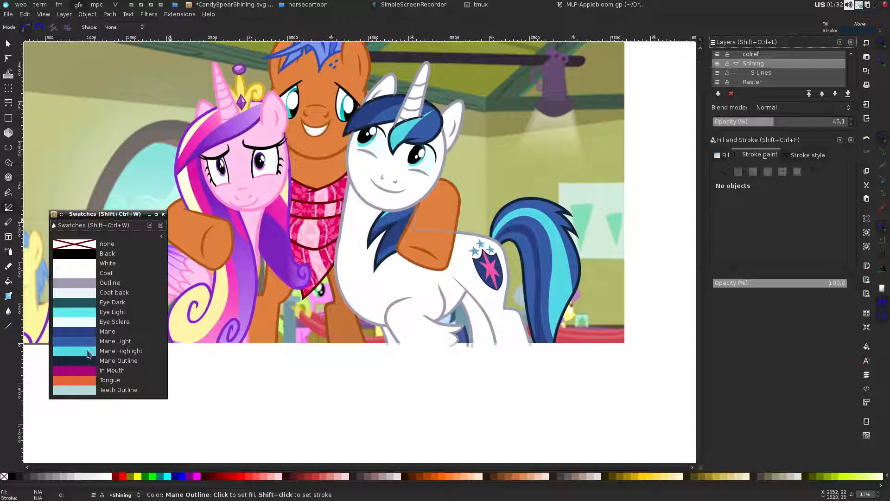
{"action": "key", "text": "plus"}
{"action": "key", "text": "plus"}
{"action": "key", "text": "plus"}
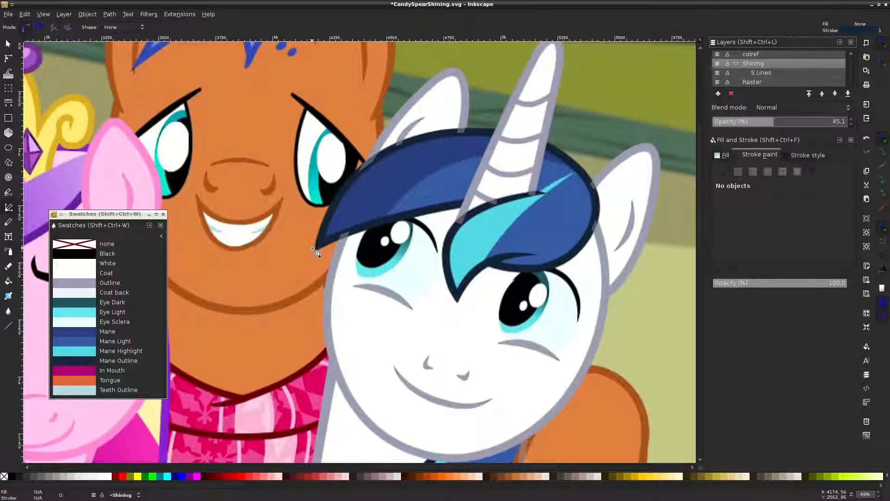
{"action": "left_click", "coordinate": [314, 248]}
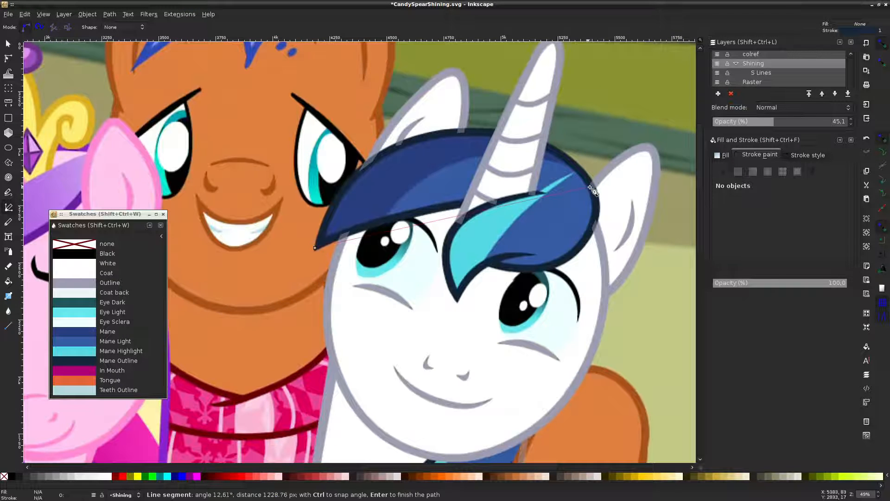
{"action": "left_click", "coordinate": [522, 136]}
{"action": "left_click", "coordinate": [492, 263]}
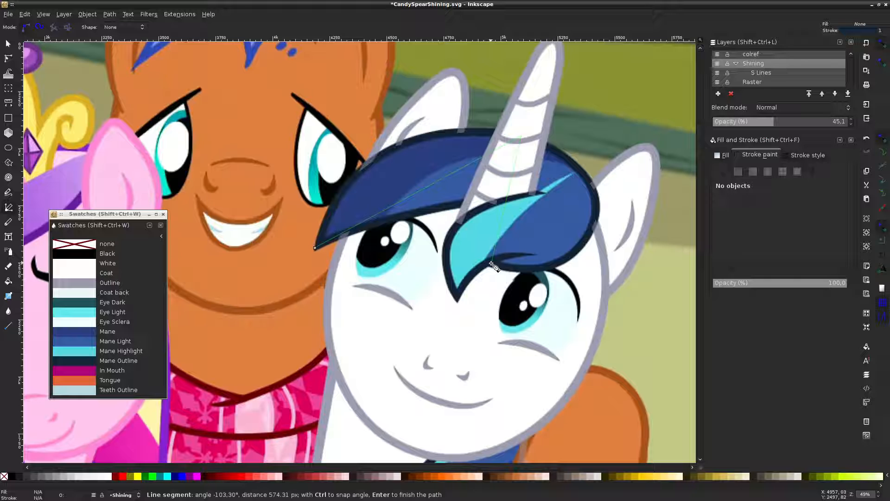
{"action": "left_click", "coordinate": [501, 200]}
{"action": "left_click", "coordinate": [321, 250]}
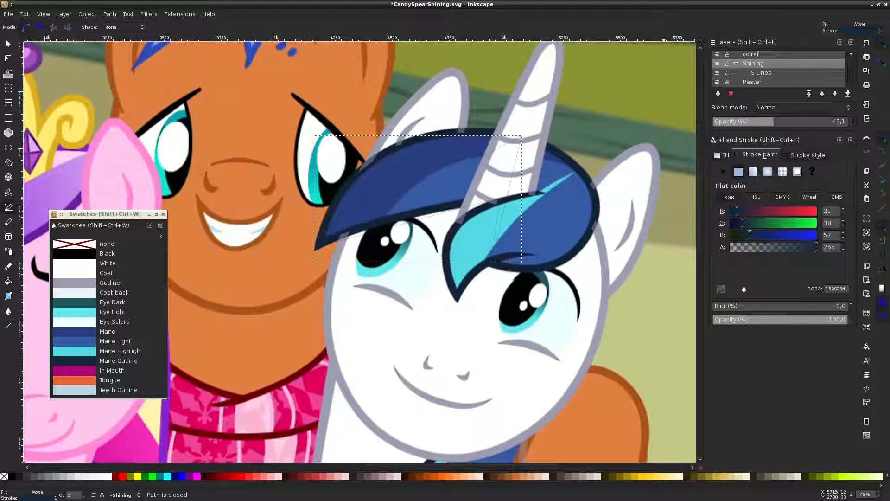
Set the new mane path's stroke width to 30 px
{"action": "left_click", "coordinate": [793, 155]}
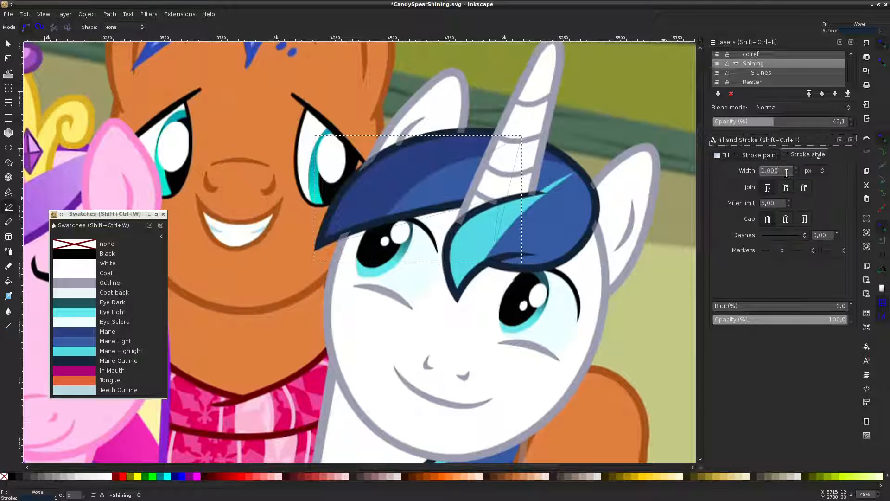
{"action": "type", "text": "30"}
{"action": "key", "text": "Return"}
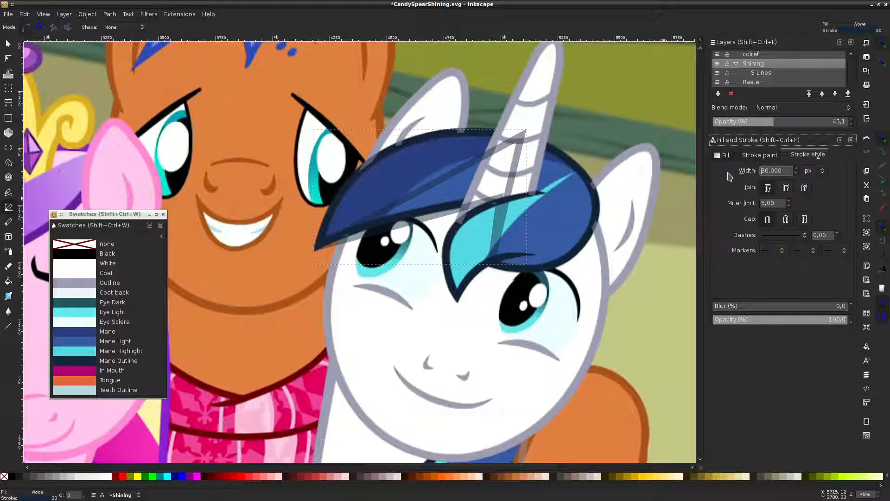
Curve the mane path's upper segment along the reference's top outline and recolor its stroke magenta for contrast
{"action": "left_click", "coordinate": [8, 59]}
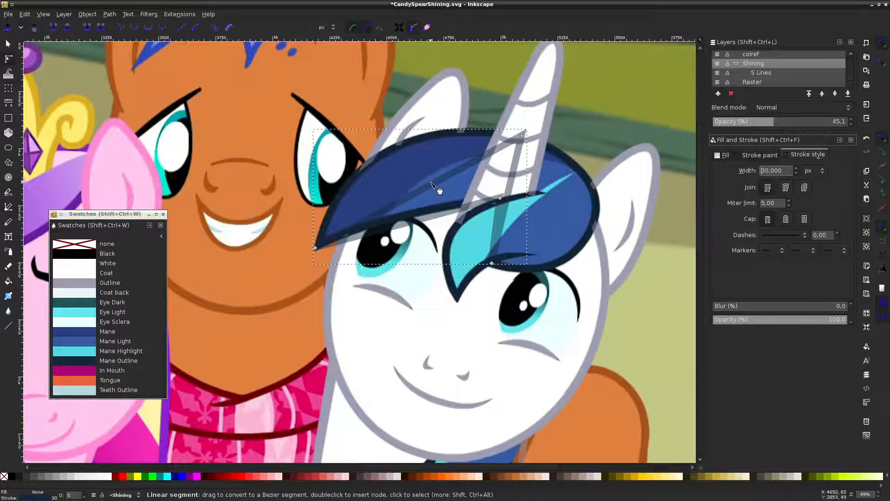
{"action": "left_click_drag", "start_coordinate": [388, 172], "coordinate": [345, 211]}
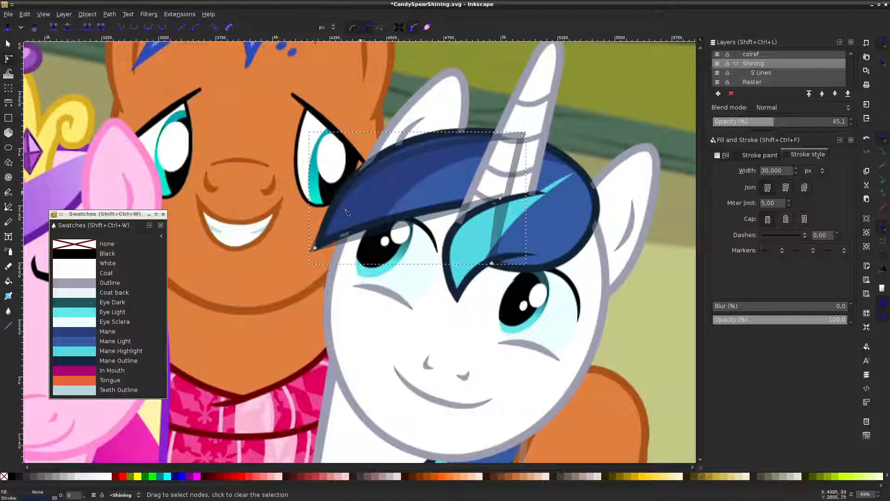
{"action": "left_click", "coordinate": [197, 476], "text": "shift"}
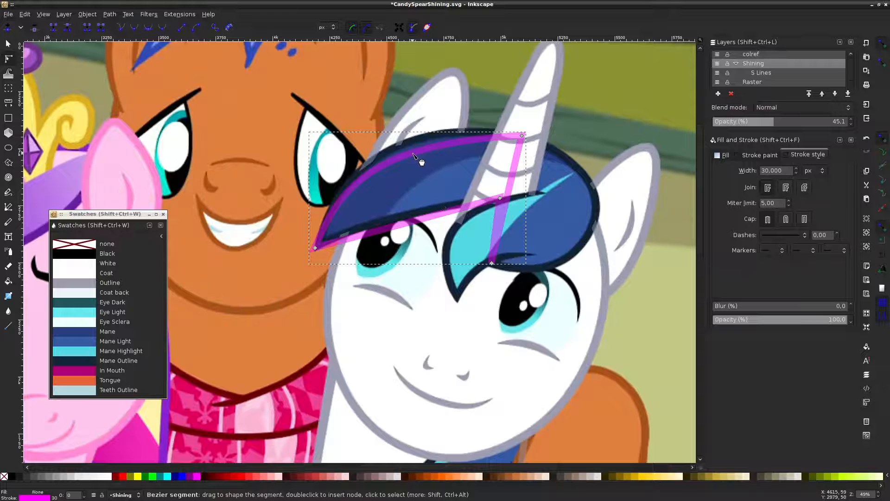
{"action": "left_click_drag", "start_coordinate": [420, 157], "coordinate": [416, 140]}
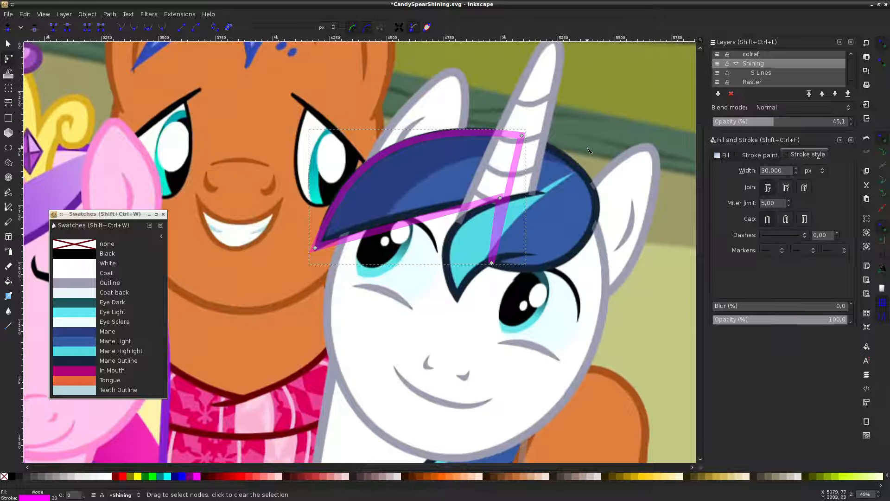
Bend the mane path's lower segment along the fringe edge and adjust the pointed tip's node and handle to match the reference
{"action": "left_click_drag", "start_coordinate": [410, 229], "coordinate": [399, 216]}
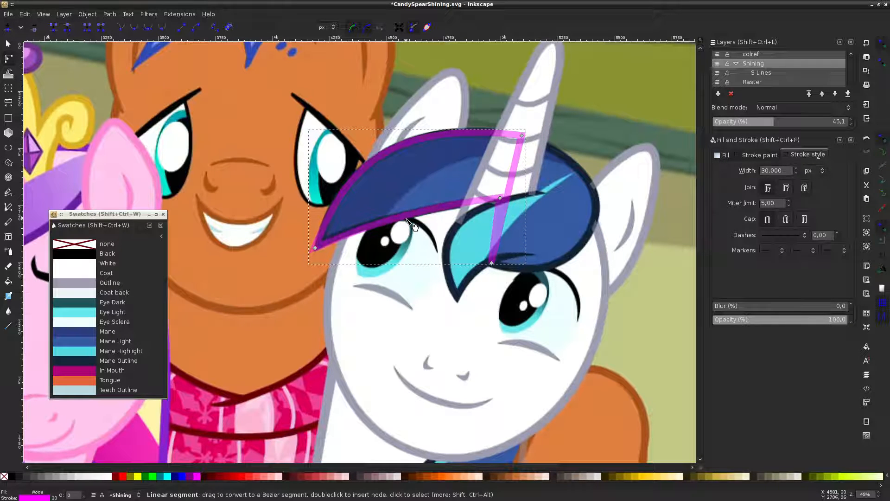
{"action": "left_click_drag", "start_coordinate": [315, 247], "coordinate": [320, 244]}
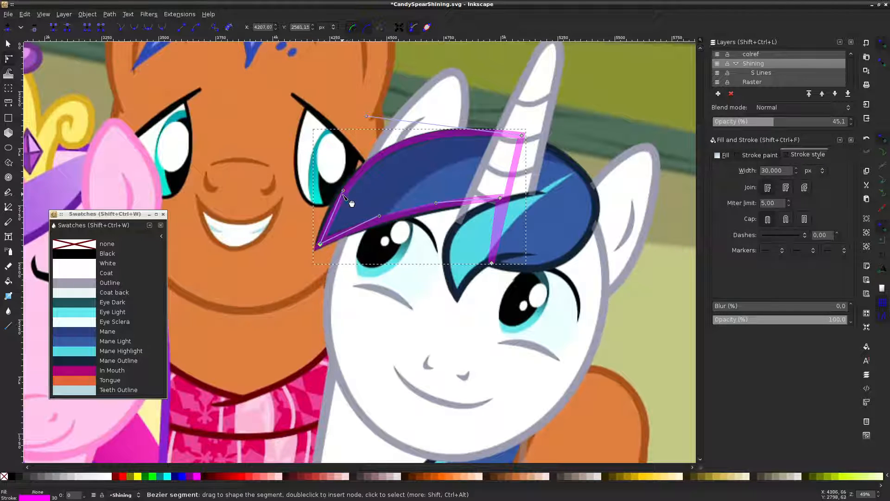
{"action": "left_click_drag", "start_coordinate": [343, 190], "coordinate": [334, 196]}
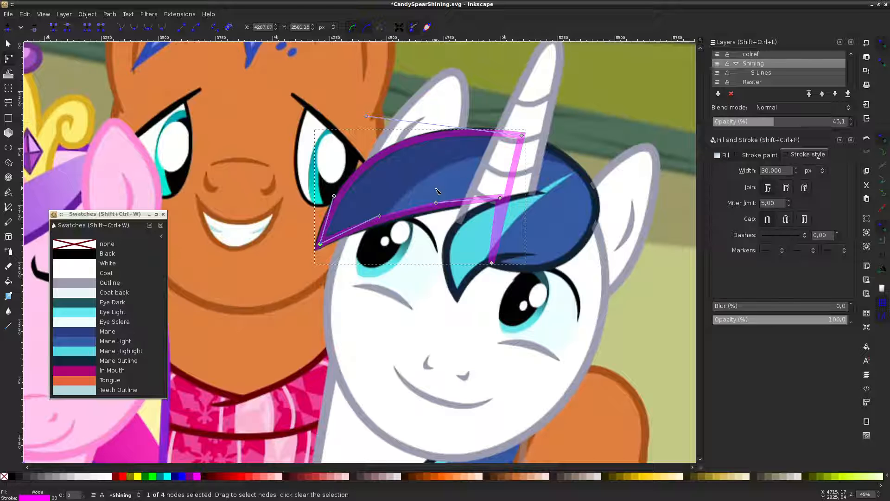
{"action": "left_click", "coordinate": [310, 256]}
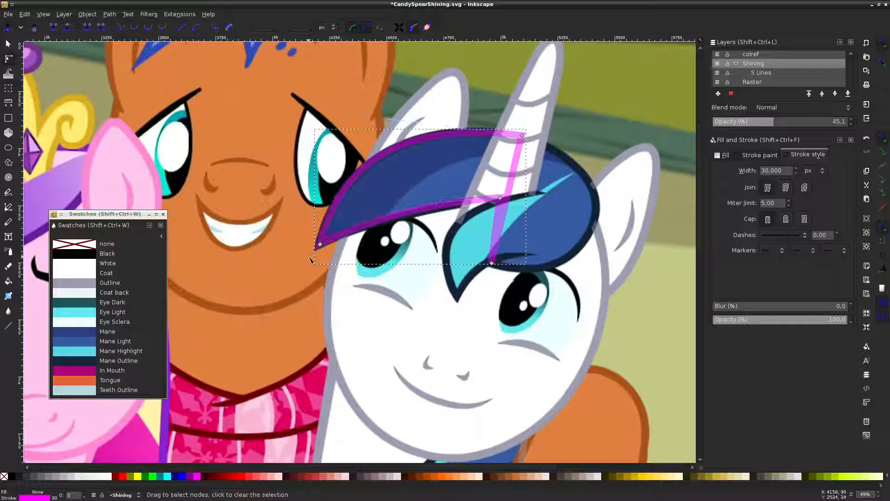
Move the lower segment's inner corner node onto the fringe line and insert a node beside it near the horn's base
{"action": "scroll", "coordinate": [310, 257], "scroll_direction": "up", "scroll_amount": 1, "text": "ctrl"}
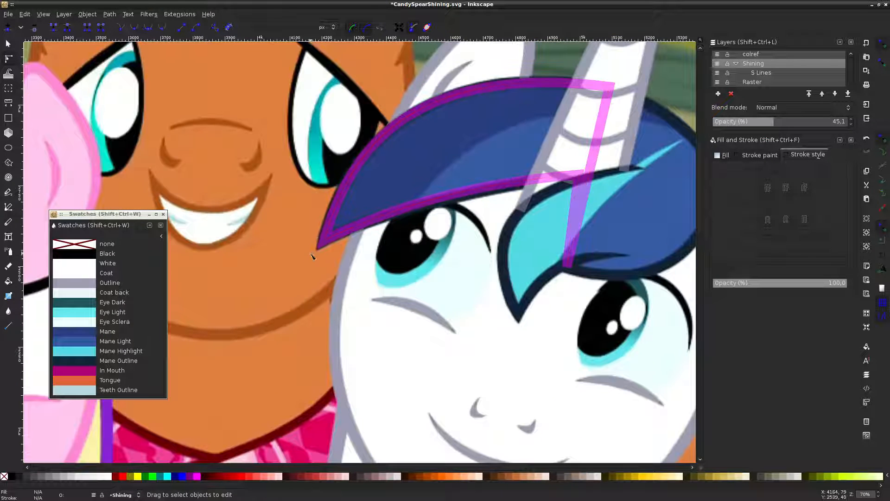
{"action": "scroll", "coordinate": [483, 185], "scroll_direction": "down", "scroll_amount": 1, "text": "ctrl"}
{"action": "scroll", "coordinate": [485, 186], "scroll_direction": "up", "scroll_amount": 1, "text": "ctrl"}
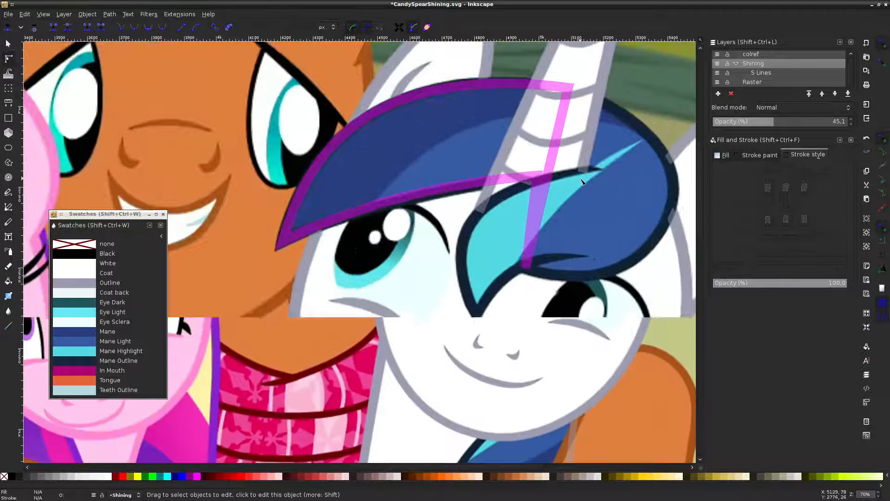
{"action": "left_click", "coordinate": [517, 184]}
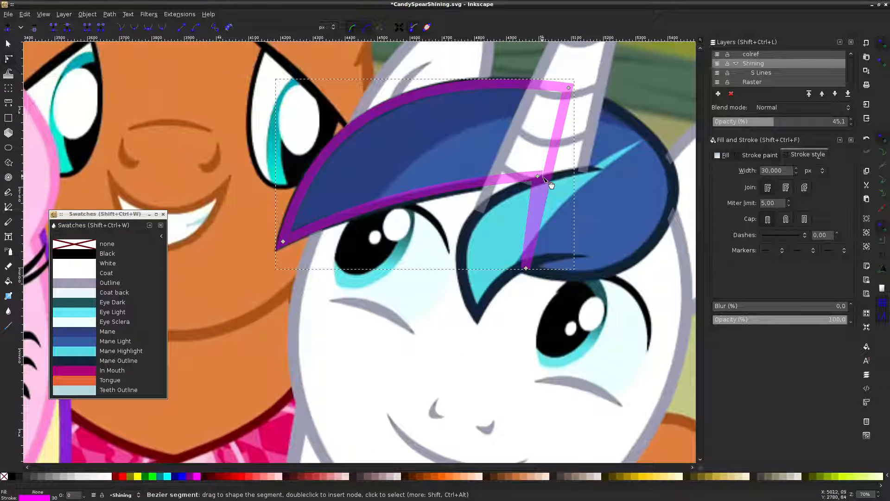
{"action": "left_click_drag", "start_coordinate": [539, 179], "coordinate": [539, 181]}
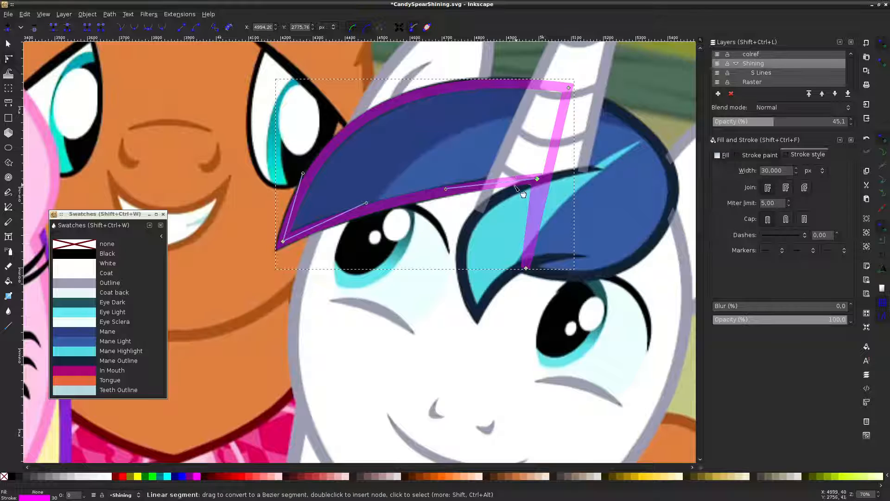
{"action": "double_click", "coordinate": [499, 184]}
{"action": "left_click_drag", "start_coordinate": [501, 184], "coordinate": [504, 184]}
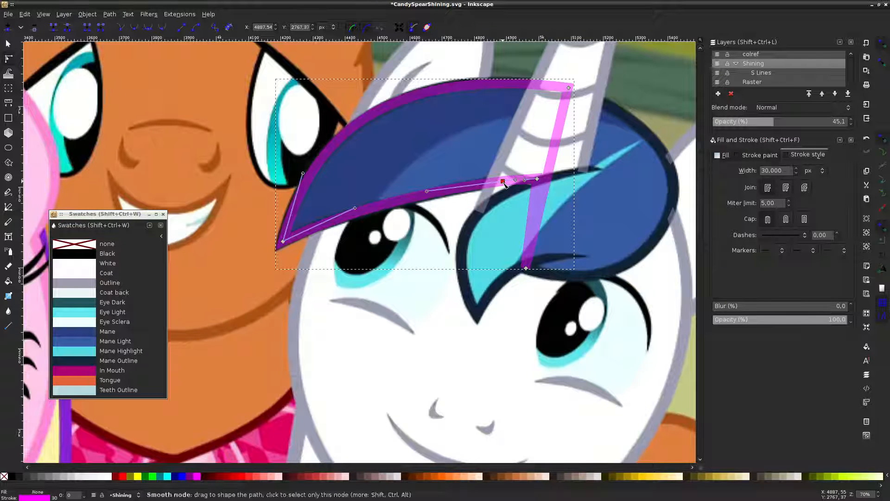
{"action": "left_click", "coordinate": [320, 189]}
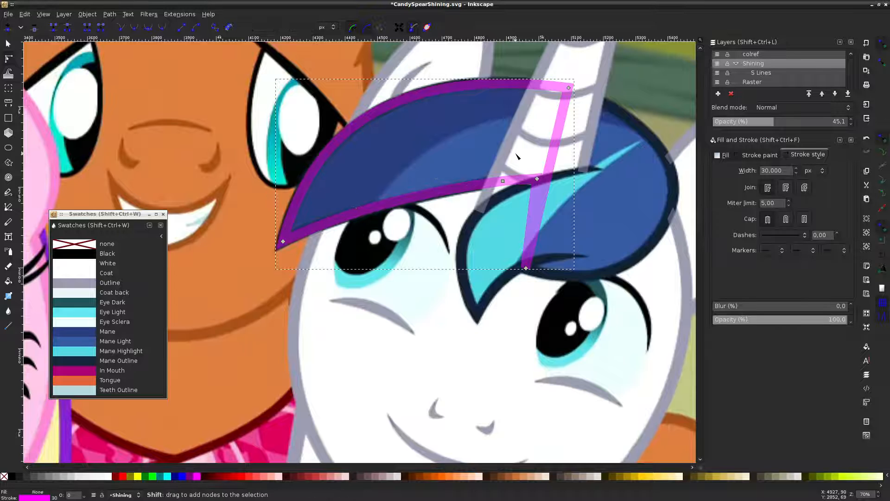
Bend the straight segment from the horn around the mane's rounded side, adding a node on its outer edge
{"action": "scroll", "coordinate": [319, 189], "scroll_direction": "right", "scroll_amount": 1}
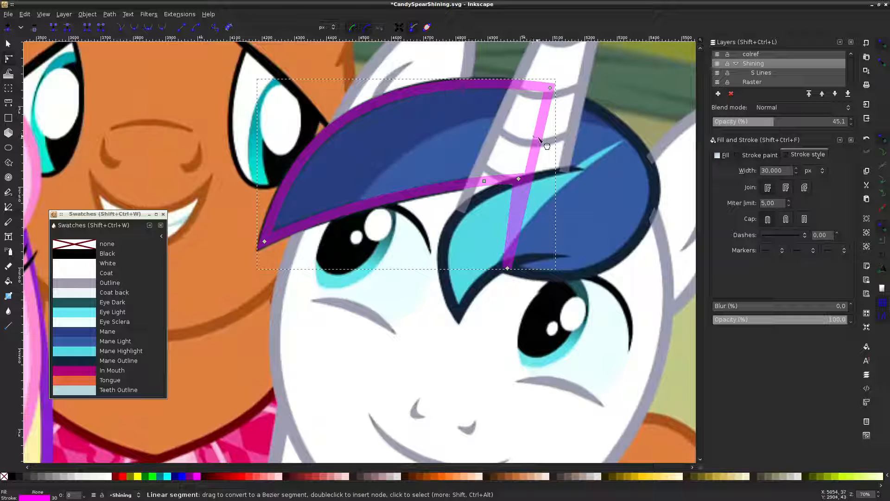
{"action": "left_click_drag", "start_coordinate": [540, 139], "coordinate": [616, 141]}
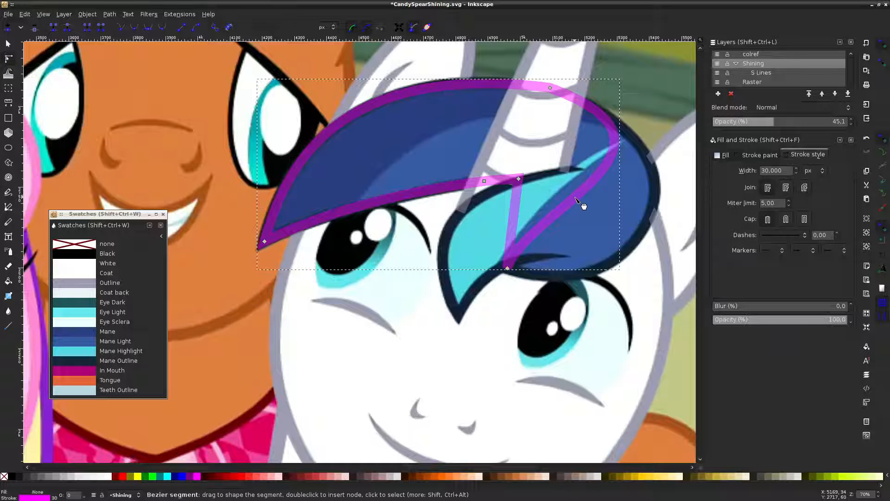
{"action": "left_click_drag", "start_coordinate": [580, 204], "coordinate": [656, 227]}
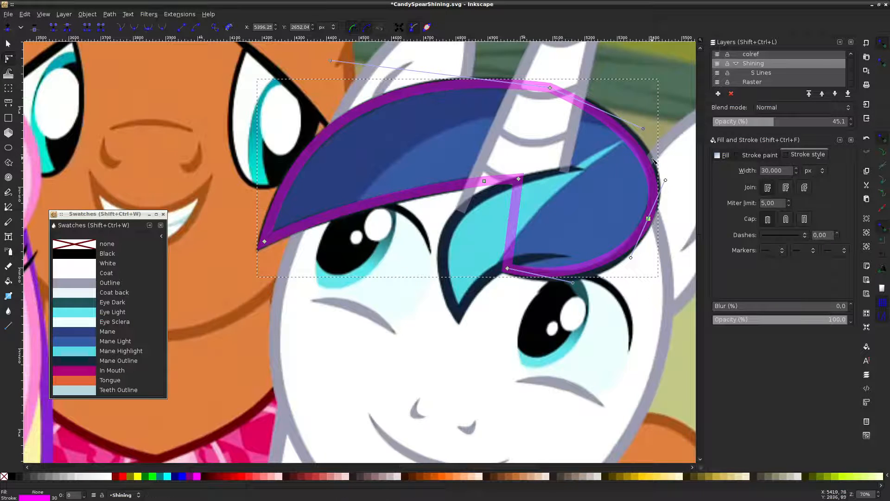
Refine the curves and node handles of the mane path's rounded side until they follow the reference outline
{"action": "left_click_drag", "start_coordinate": [642, 150], "coordinate": [643, 149]}
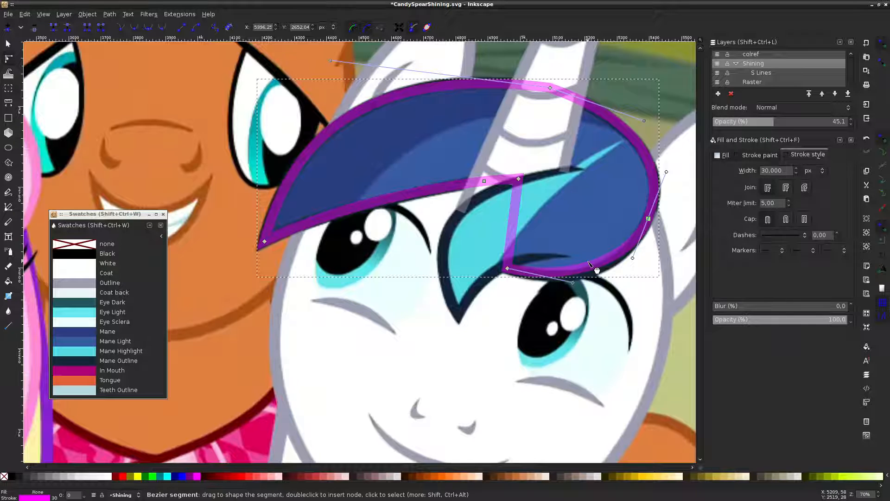
{"action": "left_click_drag", "start_coordinate": [599, 272], "coordinate": [600, 279]}
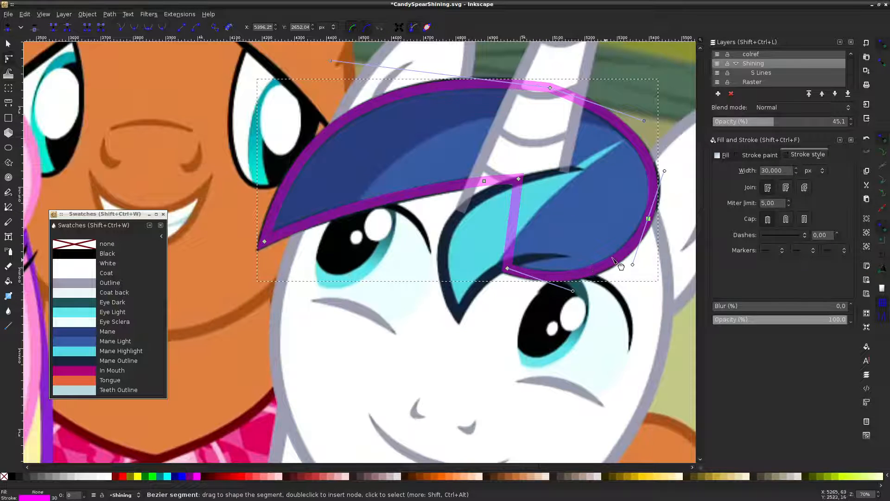
{"action": "left_click_drag", "start_coordinate": [664, 172], "coordinate": [647, 161]}
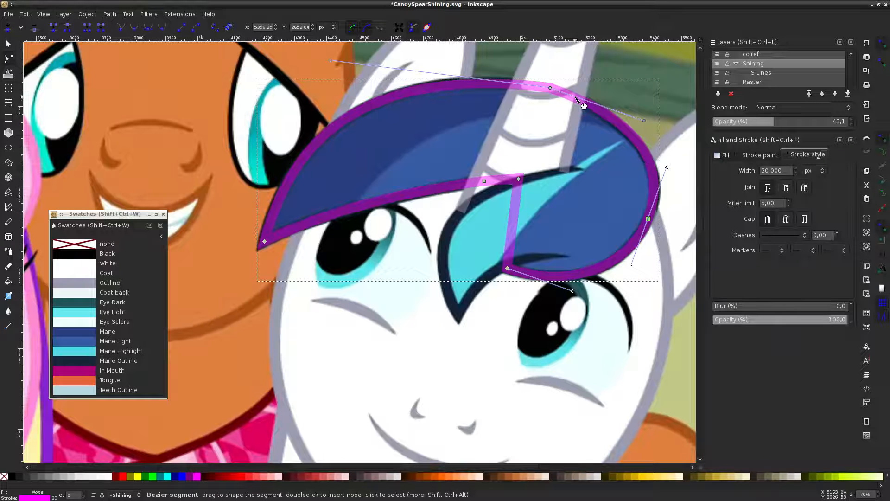
{"action": "left_click_drag", "start_coordinate": [574, 98], "coordinate": [574, 99]}
{"action": "left_click", "coordinate": [669, 115]}
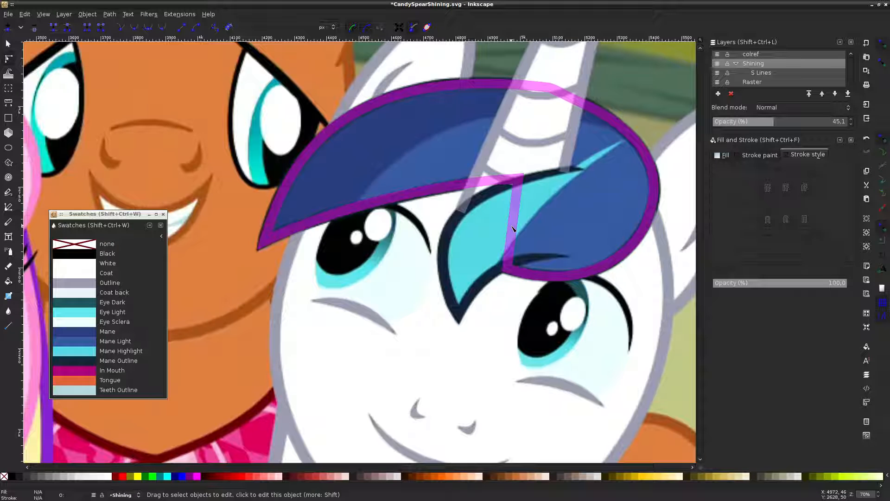
Compare the traced mane path with the reference by toggling the Raster layer's visibility and hiding the Shining layer
{"action": "left_click", "coordinate": [718, 83]}
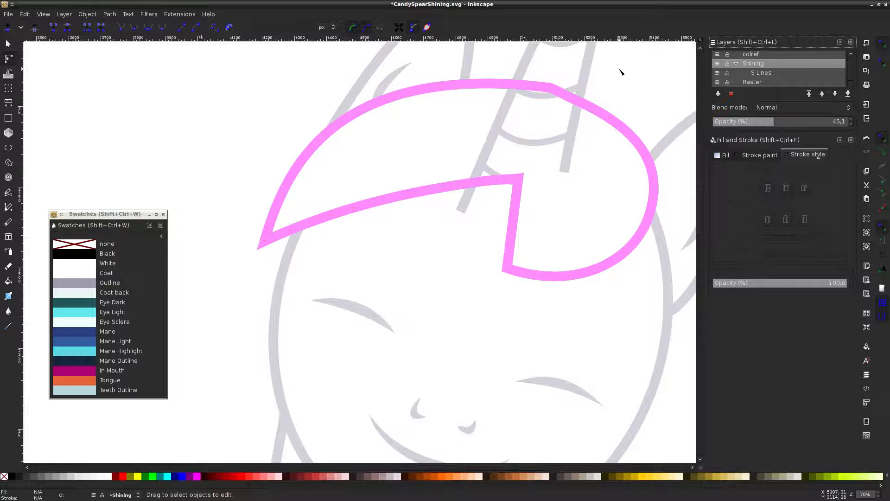
{"action": "scroll", "coordinate": [621, 73], "scroll_direction": "up", "scroll_amount": 2}
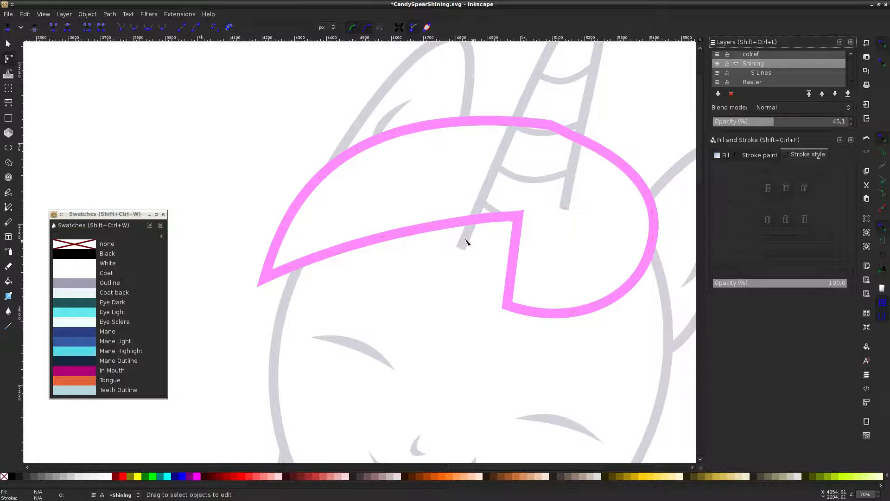
{"action": "left_click", "coordinate": [717, 82]}
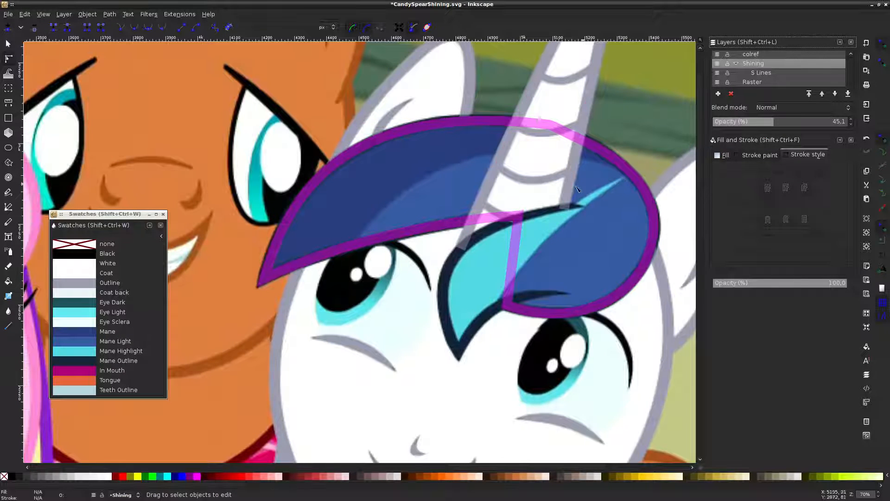
{"action": "left_click", "coordinate": [718, 65]}
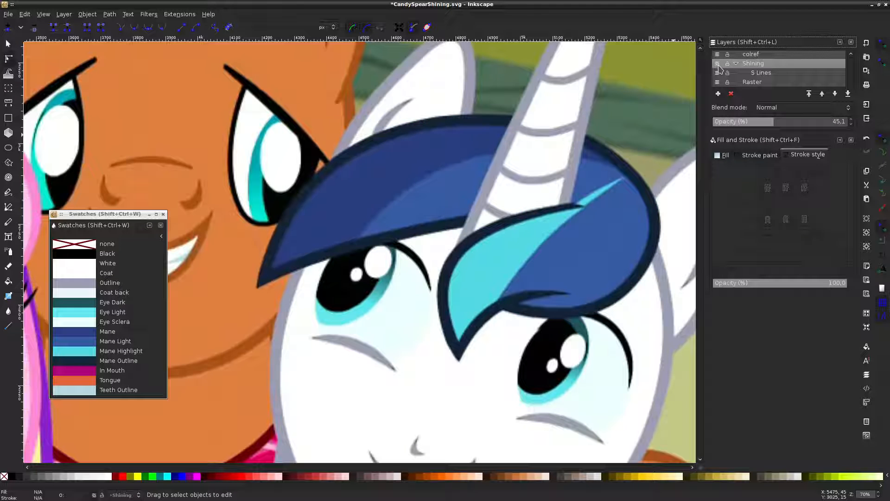
Check the mane path against the reference by toggling the Shining and Raster layers, leaving Shining visible and Raster hidden
{"action": "left_click", "coordinate": [718, 64]}
{"action": "left_click", "coordinate": [717, 65]}
{"action": "left_click", "coordinate": [717, 64]}
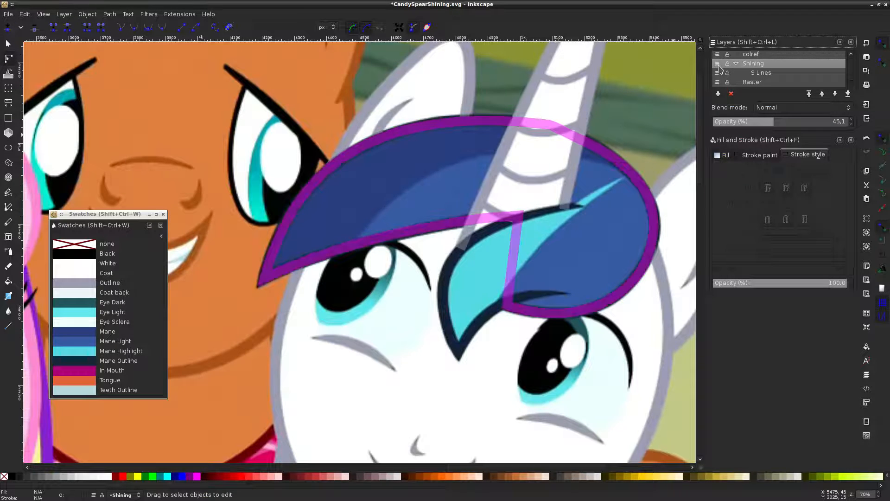
{"action": "left_click", "coordinate": [590, 143]}
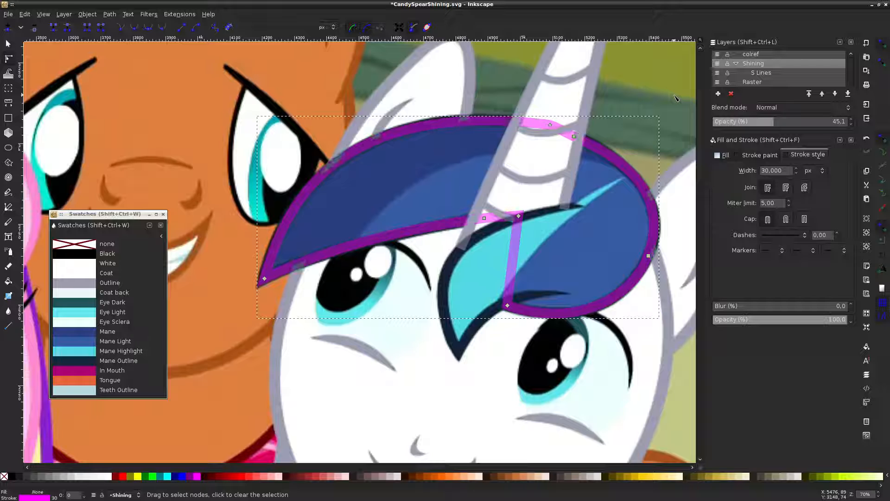
{"action": "left_click", "coordinate": [718, 84]}
{"action": "left_click", "coordinate": [718, 83]}
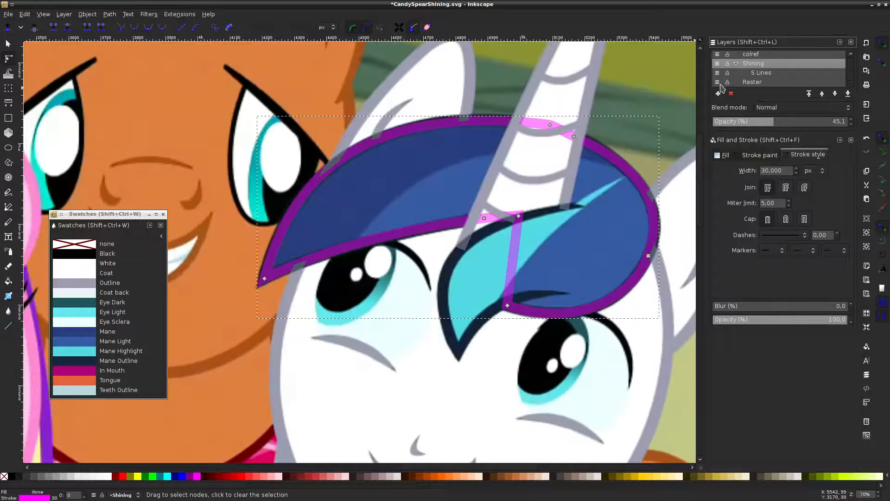
{"action": "left_click", "coordinate": [719, 83]}
Raise the mane path to the top of the Shining layer, above the ear and horn lines
{"action": "left_click", "coordinate": [463, 87]}
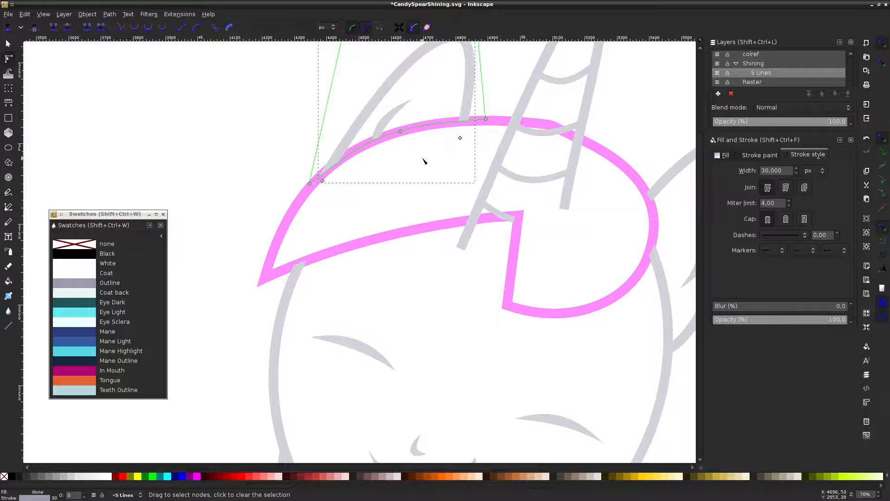
{"action": "left_click", "coordinate": [438, 148]}
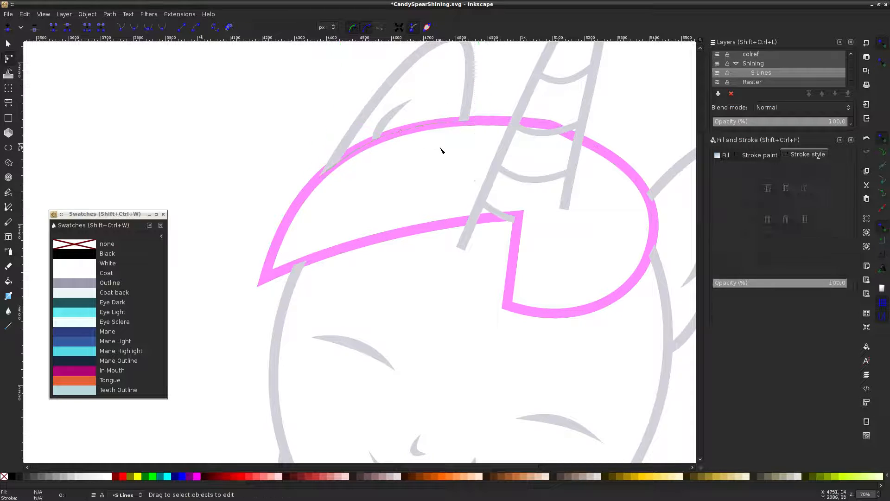
{"action": "left_click", "coordinate": [471, 65]}
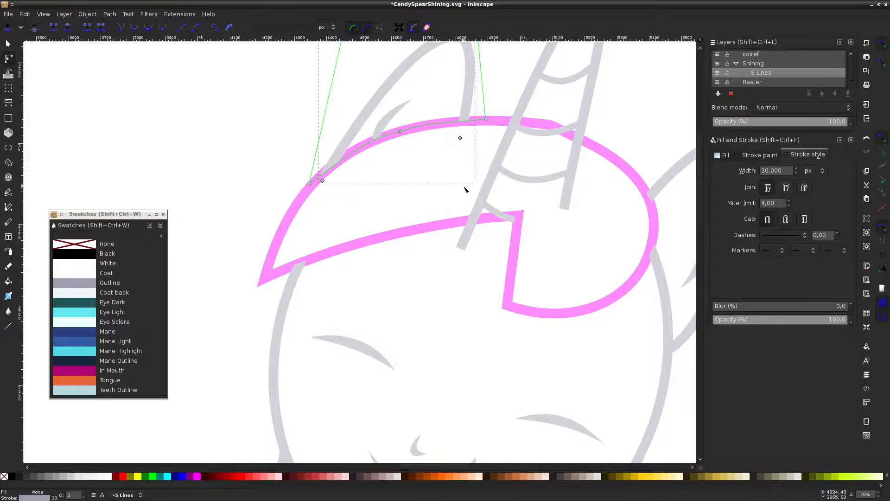
{"action": "left_click", "coordinate": [441, 200]}
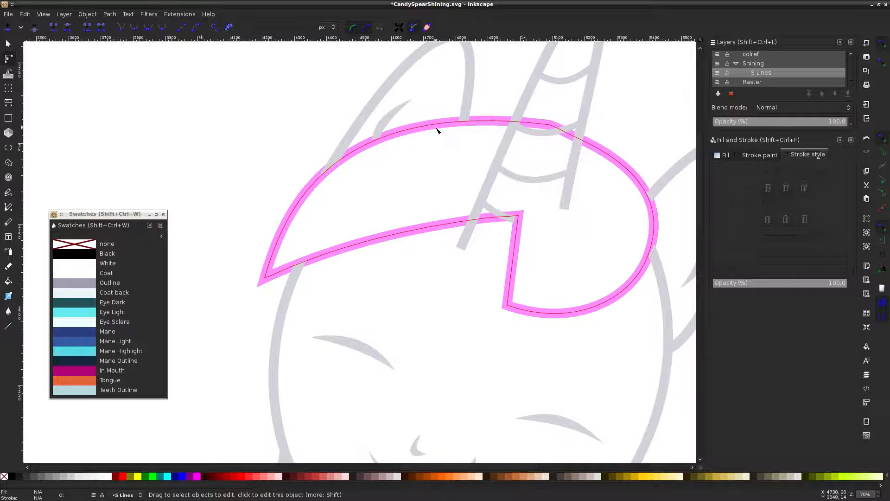
{"action": "left_click", "coordinate": [437, 130]}
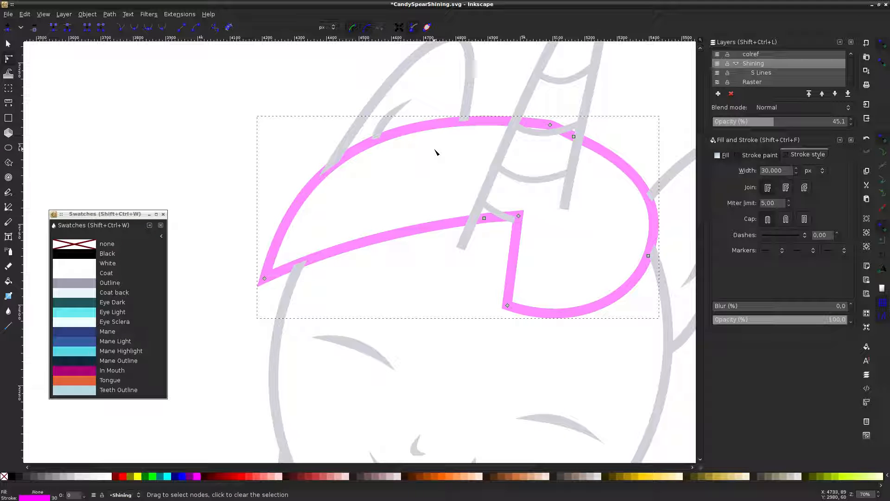
{"action": "key", "text": "Home"}
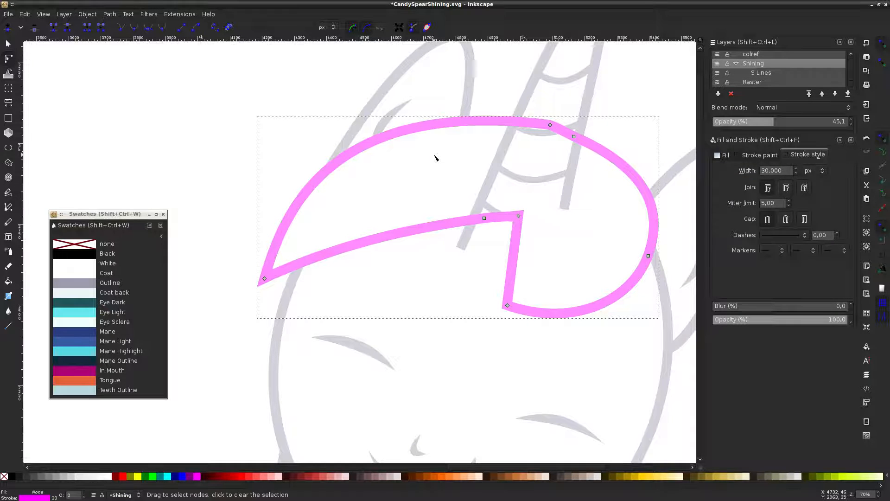
Cut the mane path from the Shining layer and paste it in place in the S Lines layer
{"action": "left_click", "coordinate": [523, 100]}
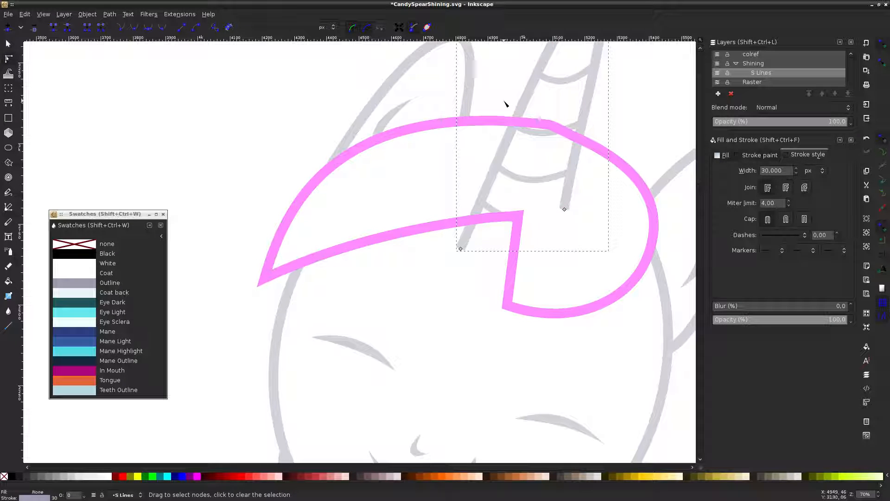
{"action": "scroll", "coordinate": [598, 123], "scroll_direction": "up", "scroll_amount": 3}
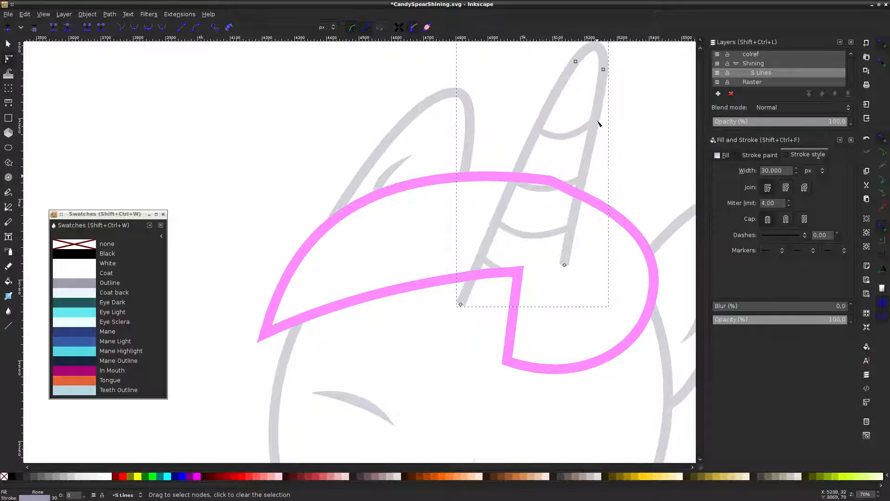
{"action": "left_click", "coordinate": [472, 179]}
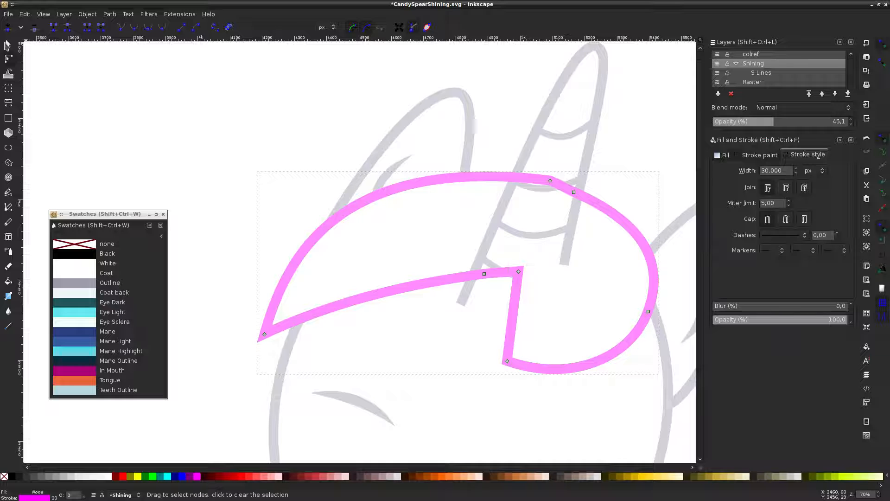
{"action": "left_click", "coordinate": [8, 45]}
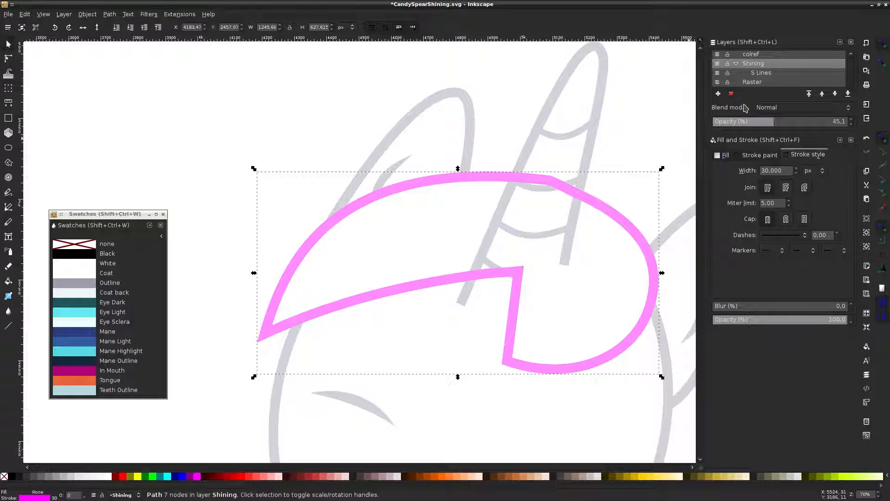
{"action": "right_click", "coordinate": [598, 210]}
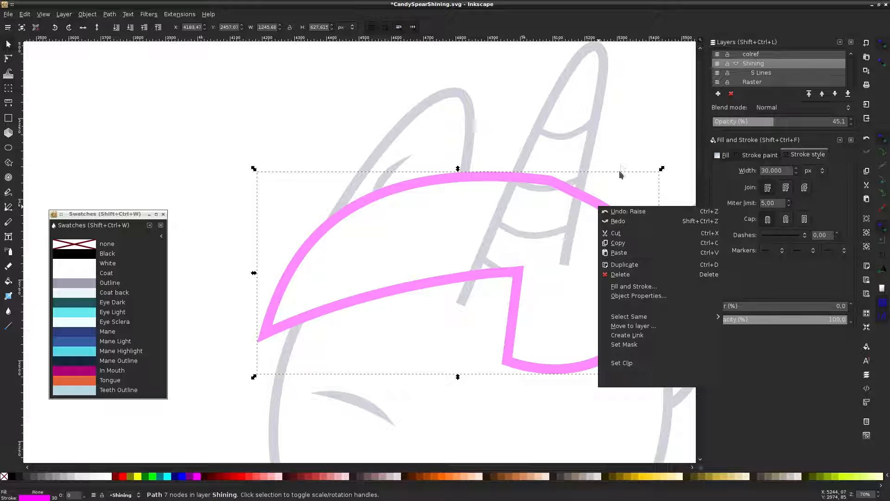
{"action": "left_click", "coordinate": [616, 236]}
{"action": "left_click", "coordinate": [760, 73]}
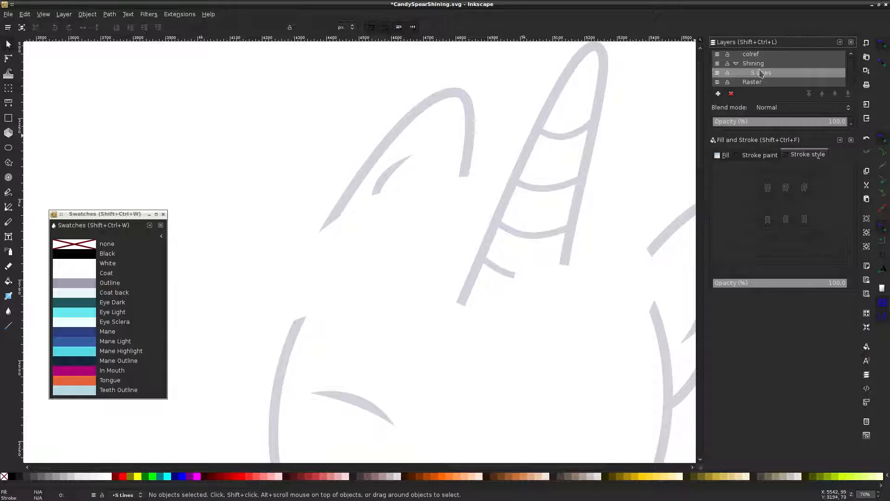
{"action": "left_click", "coordinate": [25, 14]}
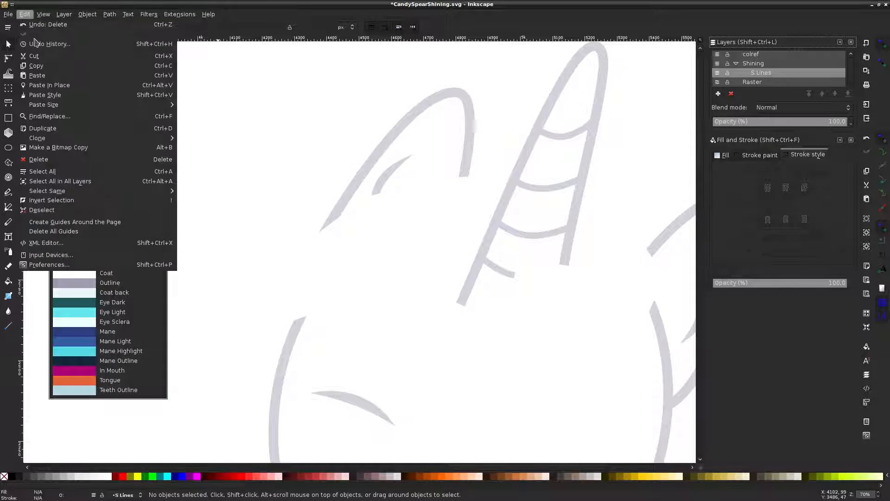
{"action": "left_click", "coordinate": [91, 87]}
{"action": "left_click", "coordinate": [251, 122]}
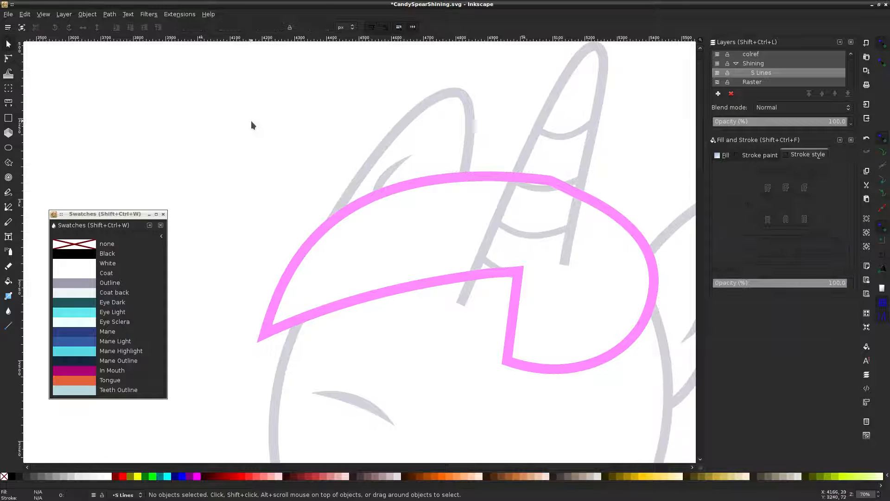
{"action": "left_click", "coordinate": [500, 174]}
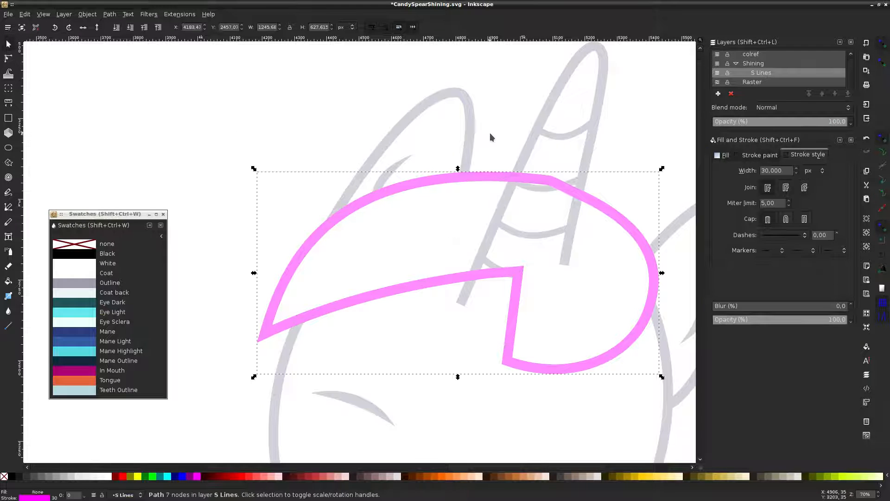
Raise the horn group above the mane path and clear the selection
{"action": "left_click", "coordinate": [542, 110]}
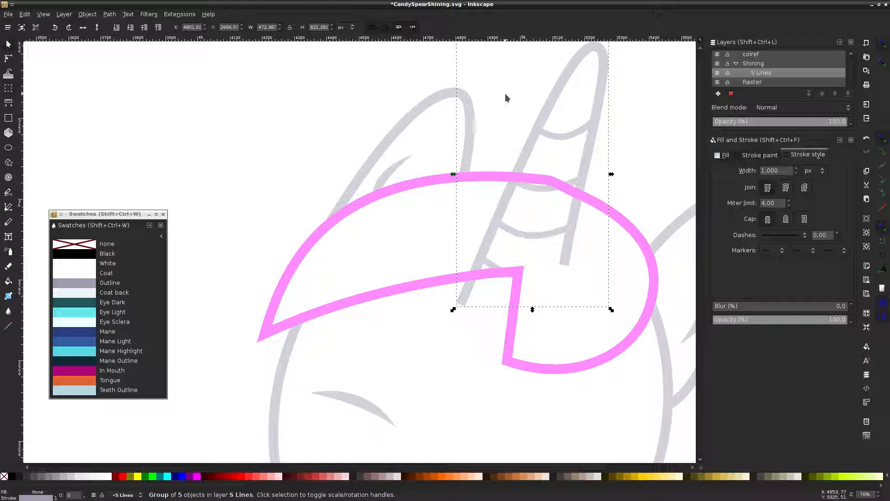
{"action": "key", "text": "Page_Up"}
{"action": "key", "text": "Escape"}
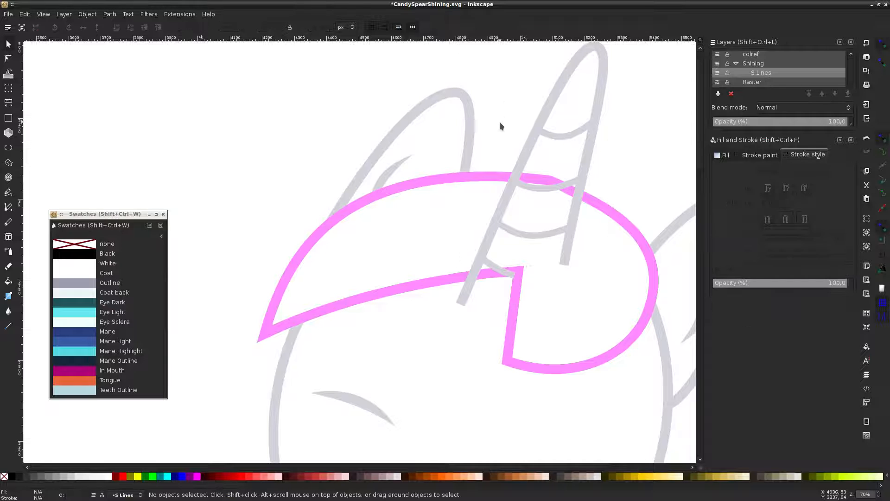
Start a straight-sided Bezier path outside the mane's pointed end, notching around the horn section that crosses the mane
{"action": "scroll", "coordinate": [489, 109], "scroll_direction": "down", "scroll_amount": 2}
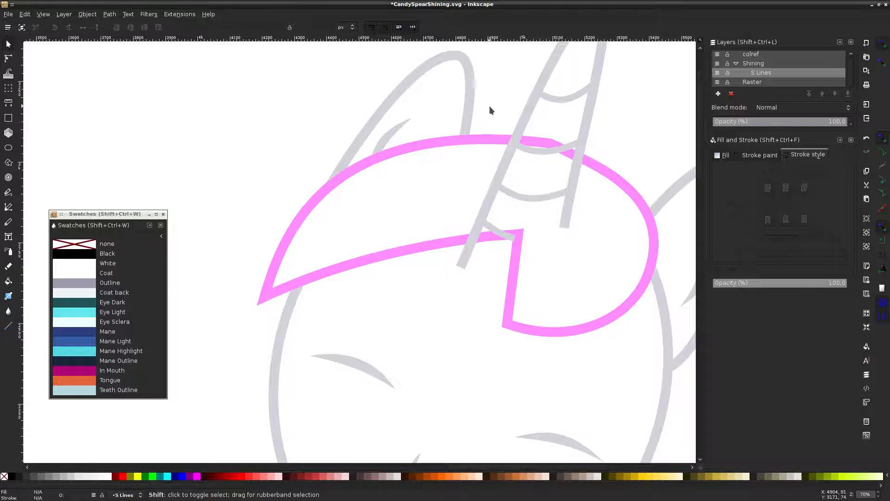
{"action": "scroll", "coordinate": [489, 110], "scroll_direction": "right", "scroll_amount": 4}
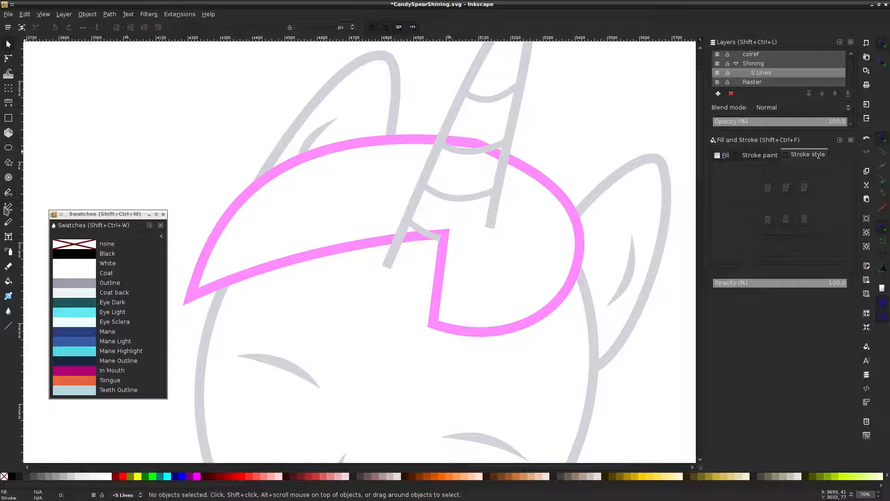
{"action": "left_click", "coordinate": [8, 207]}
{"action": "left_click", "coordinate": [200, 167]}
{"action": "left_click", "coordinate": [171, 317]}
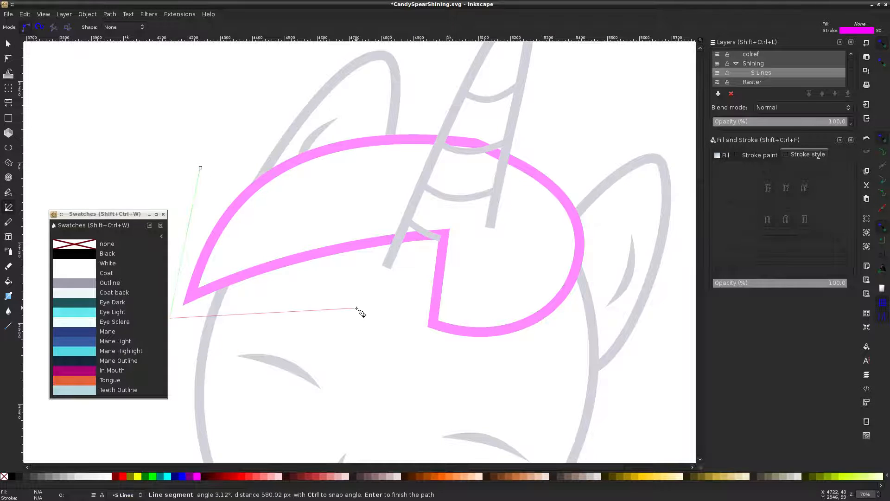
{"action": "left_click", "coordinate": [389, 267]}
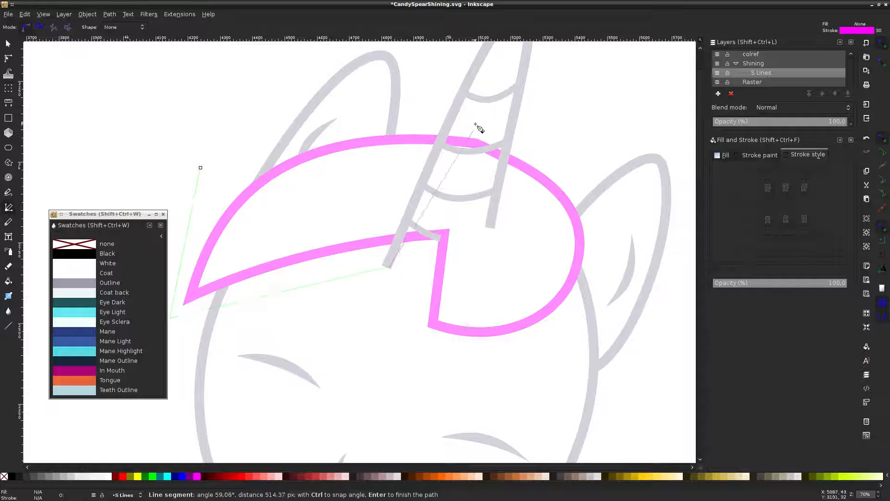
{"action": "left_click", "coordinate": [449, 124]}
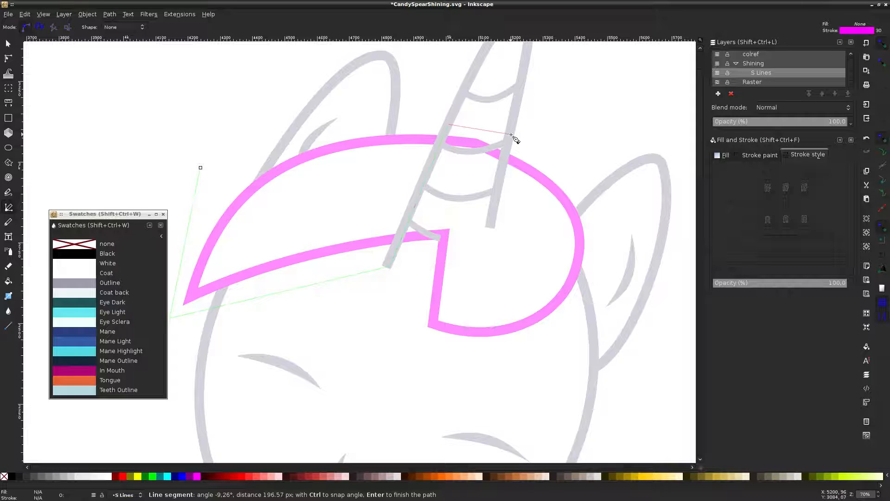
{"action": "left_click", "coordinate": [511, 135]}
{"action": "left_click", "coordinate": [491, 232]}
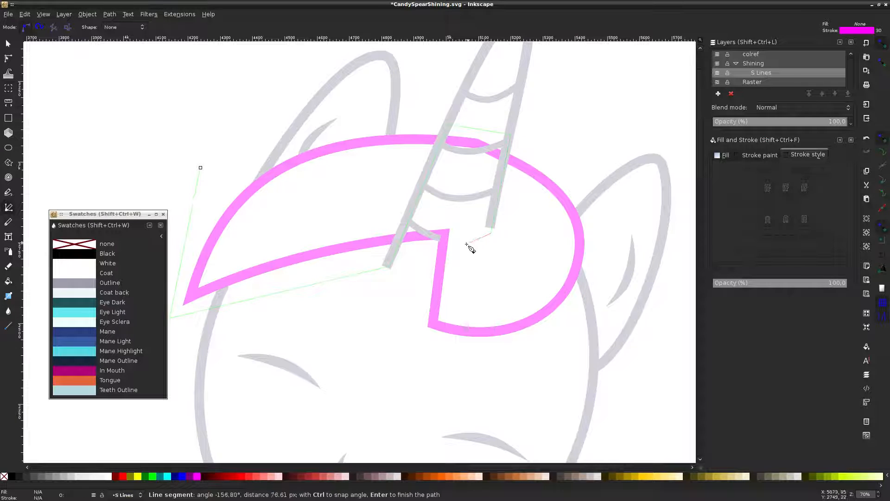
{"action": "left_click", "coordinate": [409, 220]}
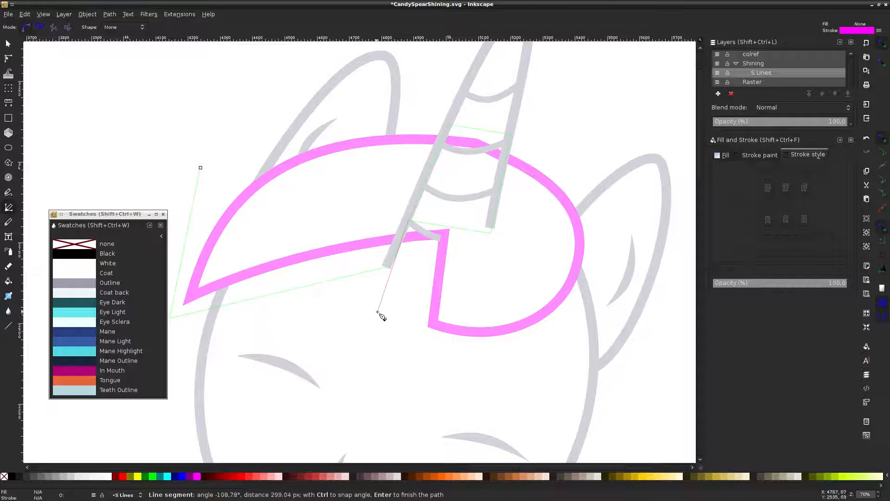
Continue the straight-sided path around the outside of the mane's rounded part and over its top, closing it at the starting node
{"action": "left_click", "coordinate": [380, 293]}
{"action": "left_click", "coordinate": [407, 362]}
{"action": "left_click", "coordinate": [618, 348]}
{"action": "left_click", "coordinate": [618, 104]}
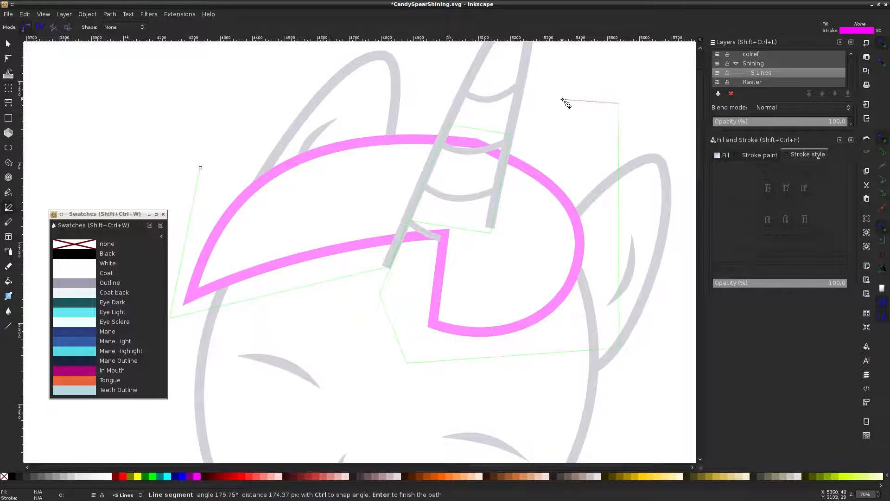
{"action": "left_click", "coordinate": [362, 113]}
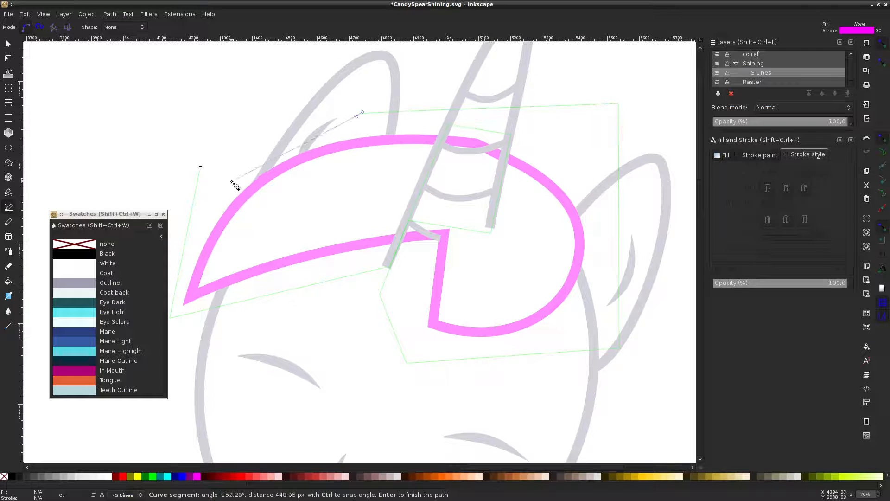
{"action": "left_click", "coordinate": [201, 168]}
Clip the mane path with the newly drawn straight-sided shape
{"action": "key", "text": "s"}
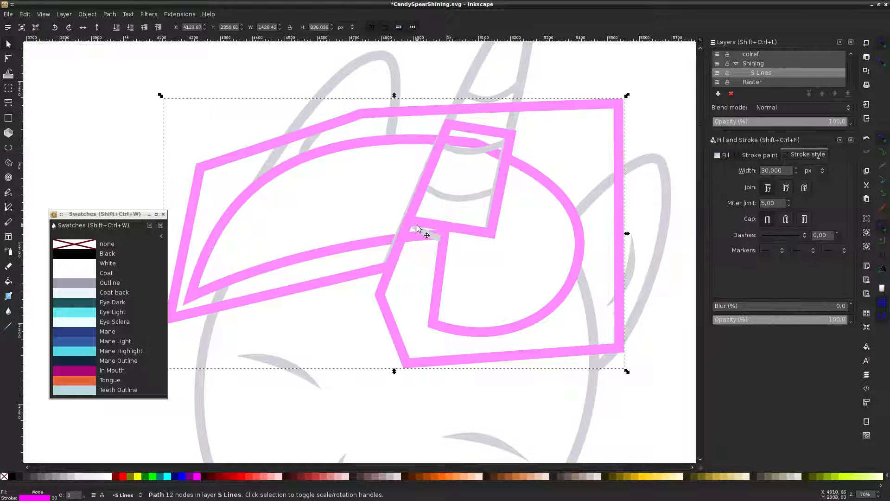
{"action": "left_click", "coordinate": [402, 139], "text": "shift"}
{"action": "right_click", "coordinate": [402, 139]}
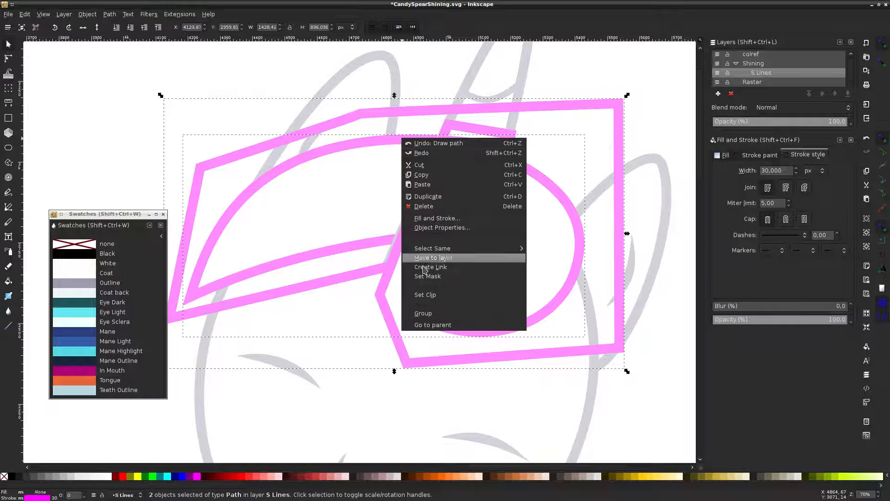
{"action": "left_click", "coordinate": [425, 296]}
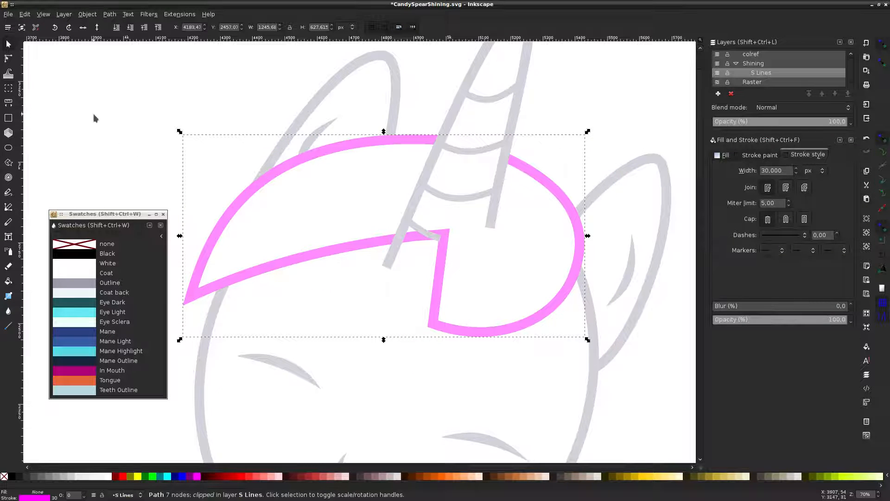
Move the clip path's notch node near the horn's lowest ring up along the horn's edge to the next ring
{"action": "key", "text": "n"}
{"action": "left_click", "coordinate": [593, 124]}
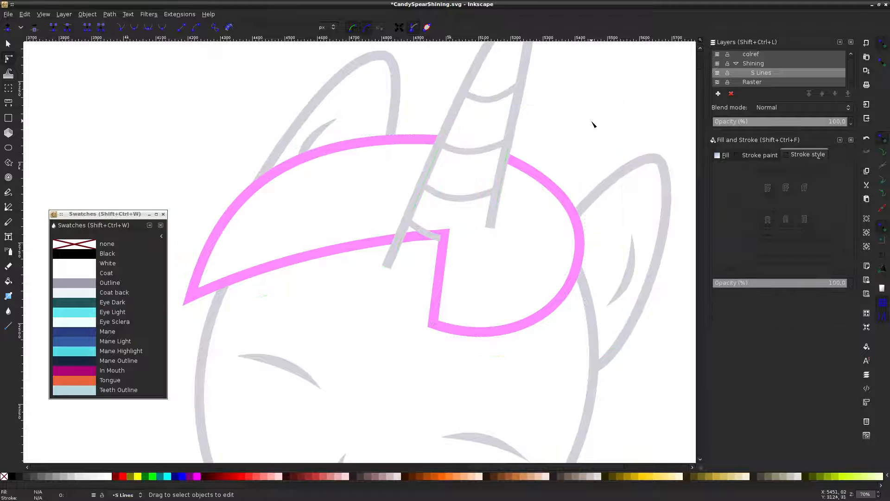
{"action": "left_click", "coordinate": [557, 206]}
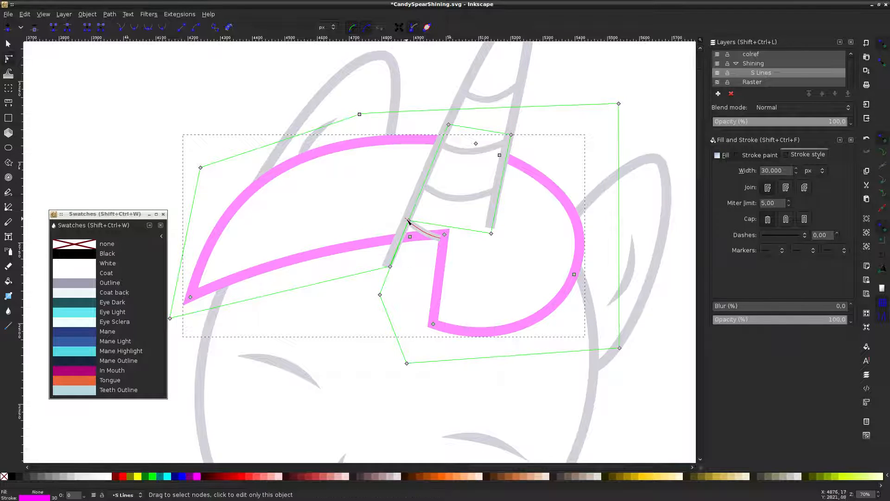
{"action": "left_click_drag", "start_coordinate": [410, 222], "coordinate": [421, 189]}
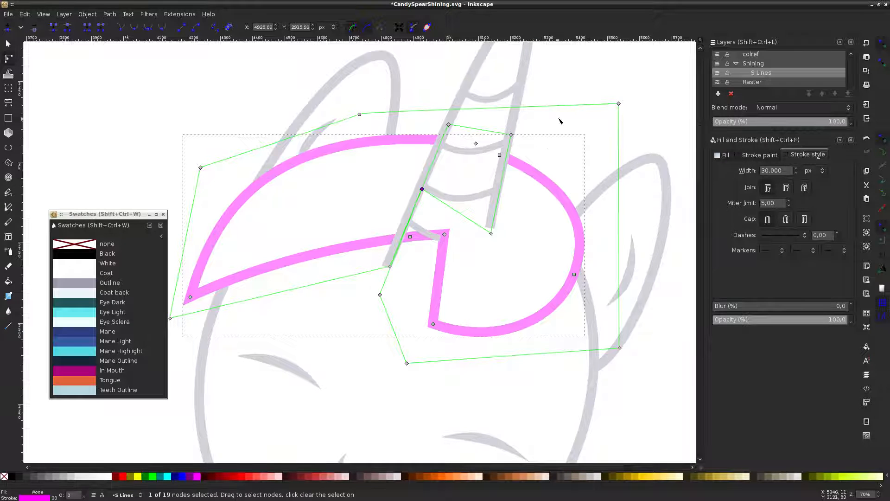
Show the Raster layer and move the mane clip path's notch node down the horn's edge to the horn's base
{"action": "left_click", "coordinate": [578, 83]}
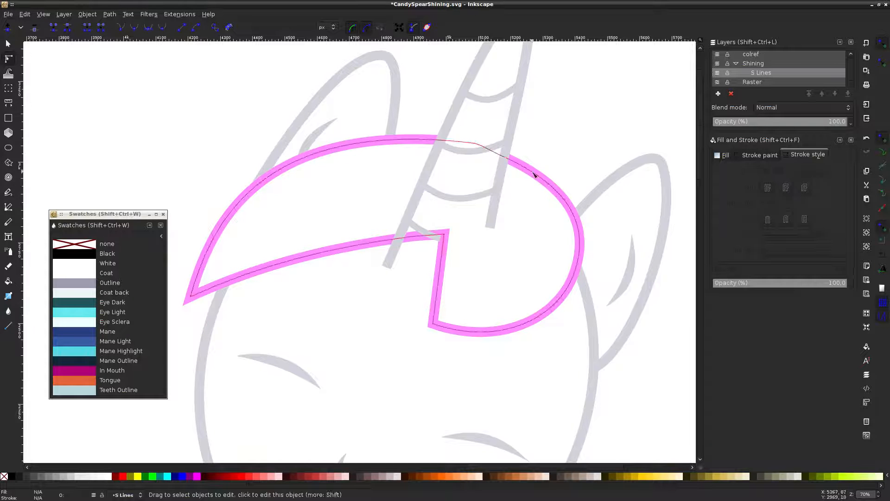
{"action": "left_click", "coordinate": [514, 173]}
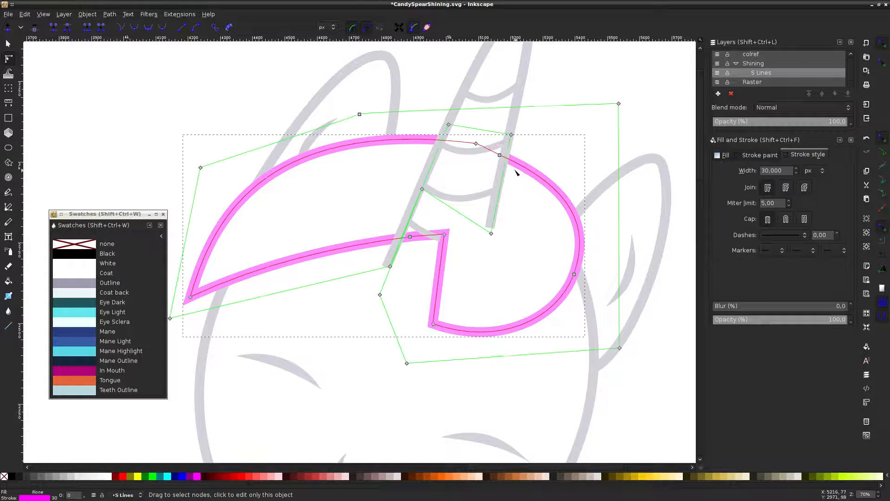
{"action": "mouse_move", "coordinate": [482, 135]}
{"action": "left_mouse_down"}
{"action": "mouse_move", "coordinate": [465, 176]}
{"action": "mouse_move", "coordinate": [471, 131]}
{"action": "mouse_move", "coordinate": [495, 120]}
{"action": "mouse_move", "coordinate": [480, 132]}
{"action": "left_mouse_up"}
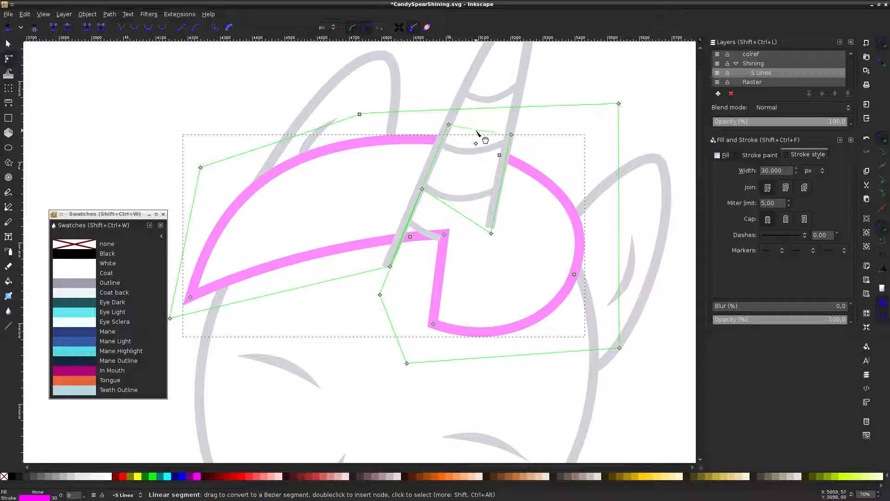
{"action": "left_click", "coordinate": [563, 122]}
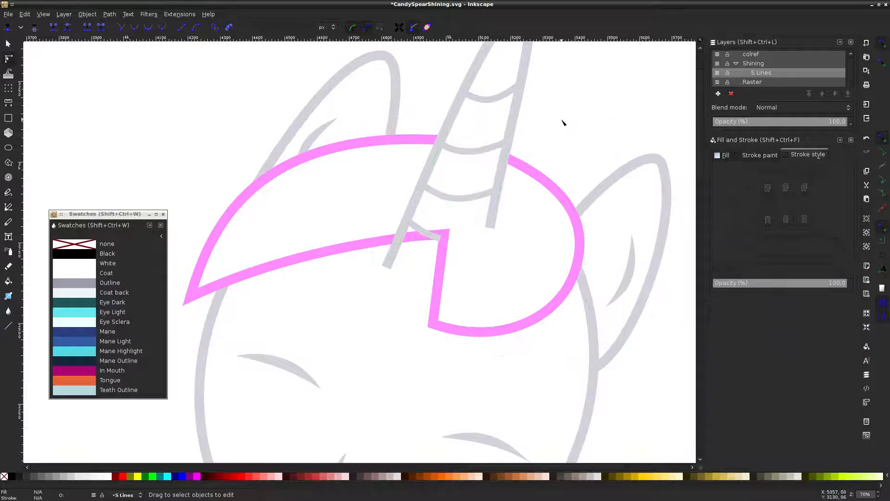
{"action": "left_click", "coordinate": [718, 83]}
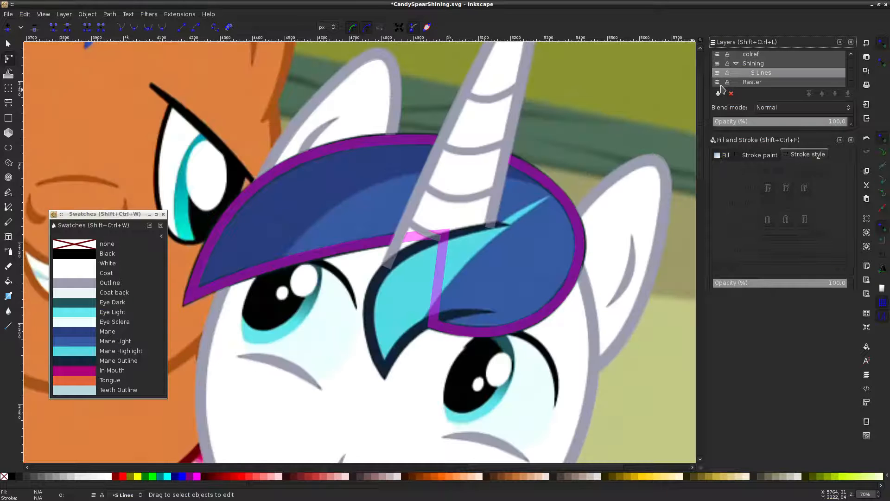
{"action": "left_click", "coordinate": [718, 82]}
{"action": "left_click", "coordinate": [718, 83]}
{"action": "left_click", "coordinate": [444, 244]}
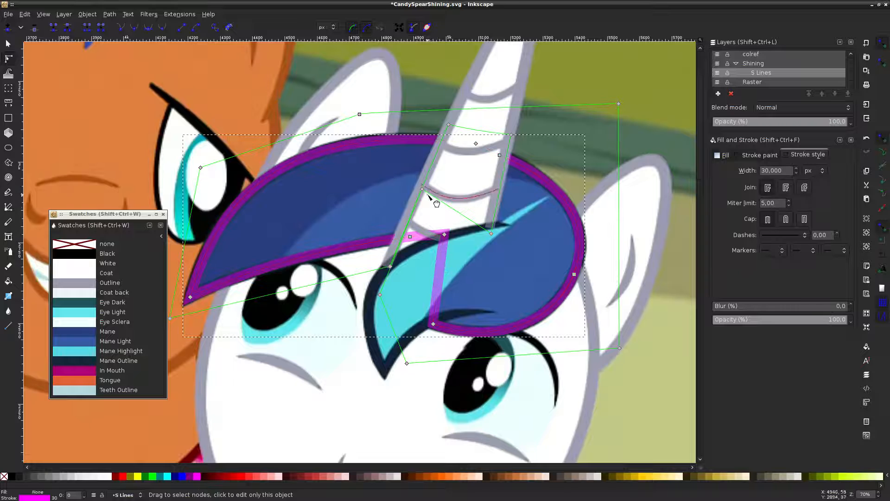
{"action": "left_click_drag", "start_coordinate": [422, 189], "coordinate": [392, 269]}
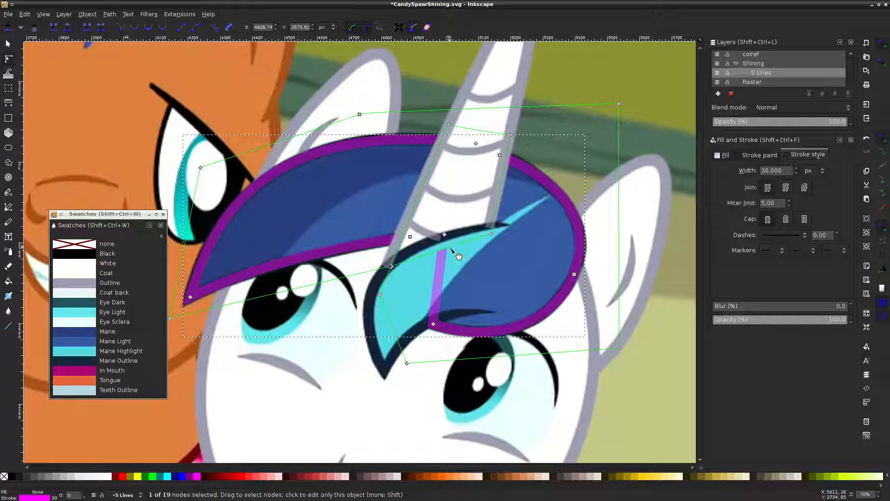
Extend the clip path's notch down past the mane's straight inner edge to hide that edge, and hide the Raster layer
{"action": "left_click_drag", "start_coordinate": [498, 238], "coordinate": [461, 319]}
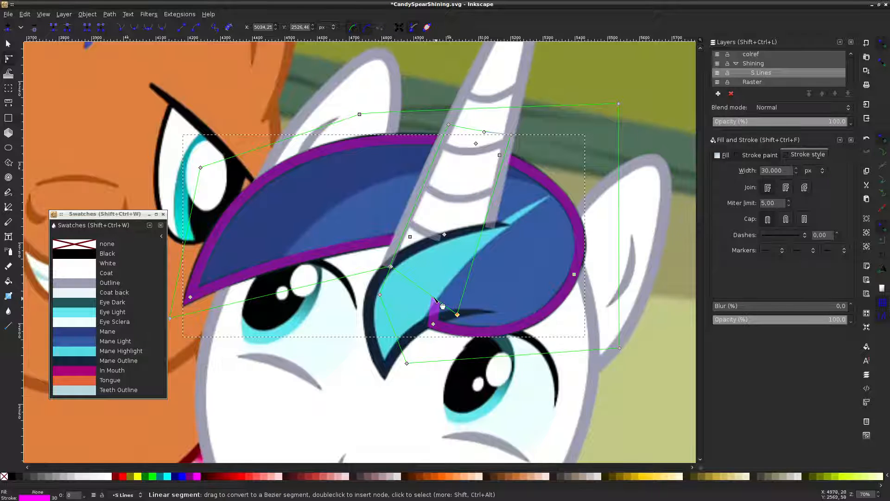
{"action": "left_click_drag", "start_coordinate": [391, 266], "coordinate": [389, 337]}
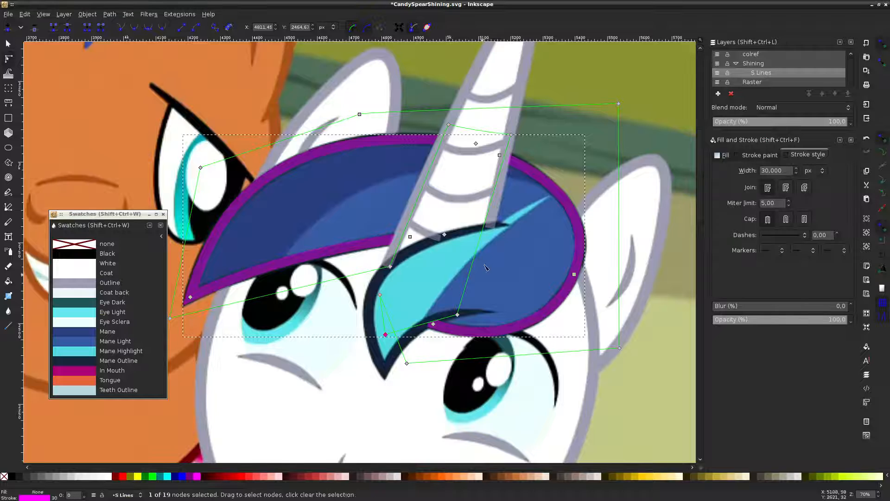
{"action": "left_click", "coordinate": [717, 82]}
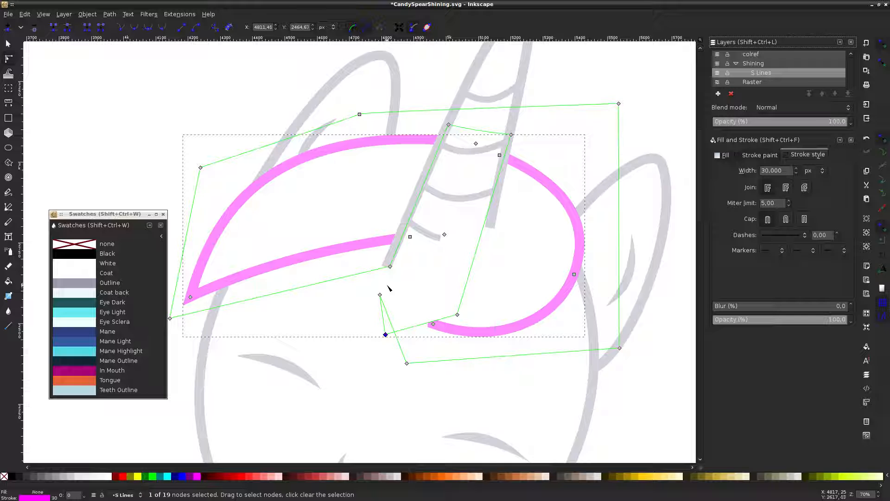
{"action": "left_click", "coordinate": [633, 78]}
{"action": "left_click", "coordinate": [631, 92]}
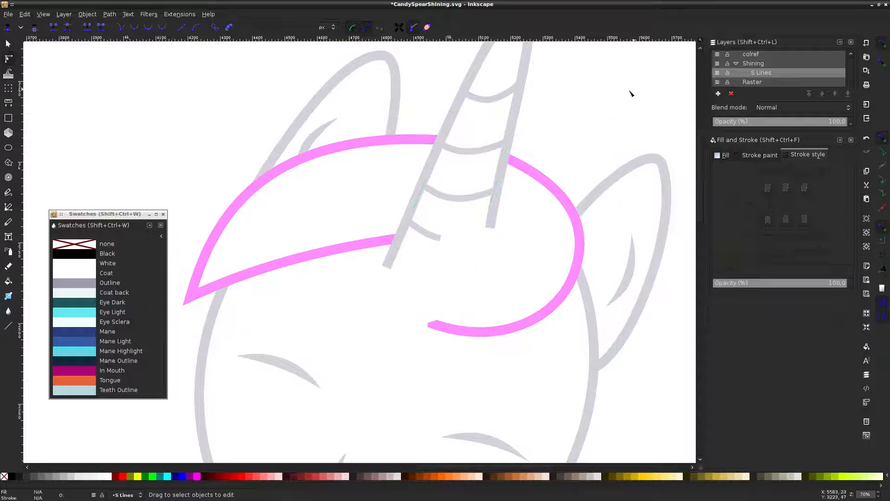
Show the Raster layer and draw a closed straight-sided Bezier path through the corners of the forelock's dark outline
{"action": "left_click", "coordinate": [717, 82]}
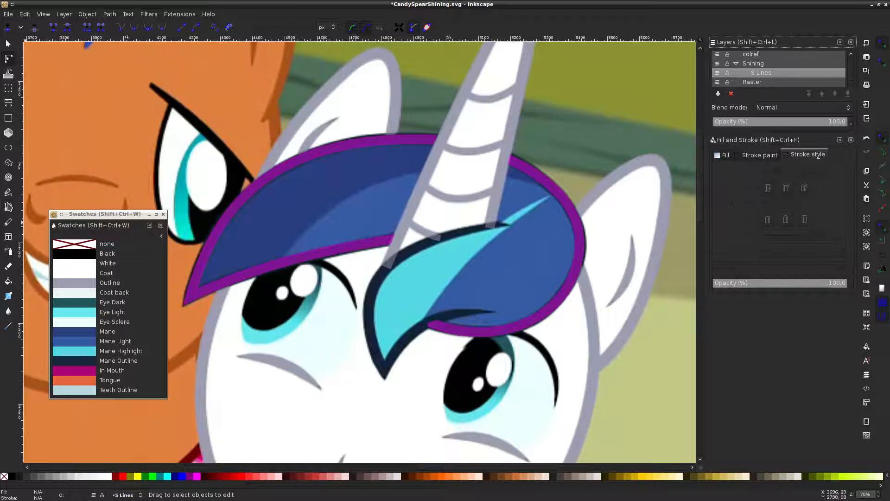
{"action": "left_click", "coordinate": [8, 207]}
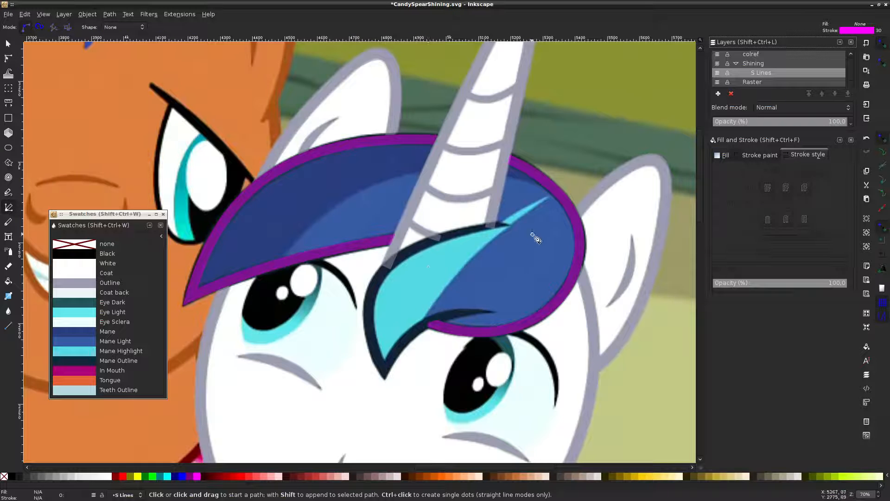
{"action": "left_click", "coordinate": [510, 225]}
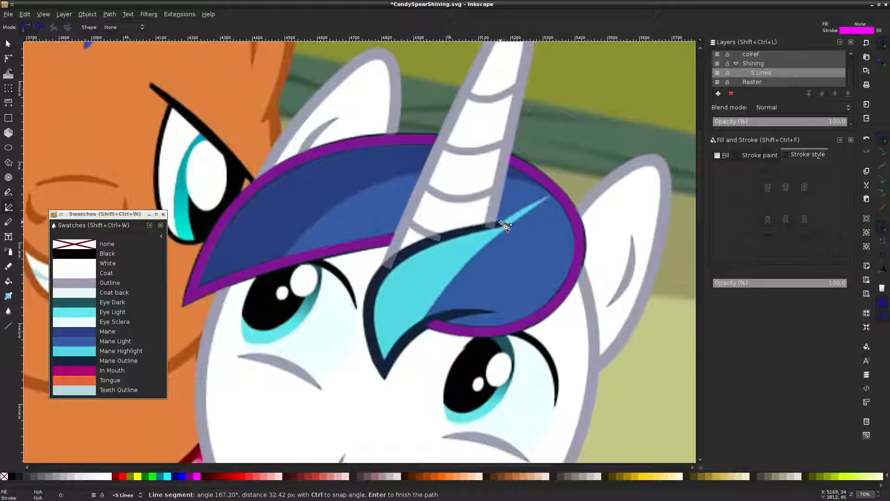
{"action": "left_click", "coordinate": [385, 378]}
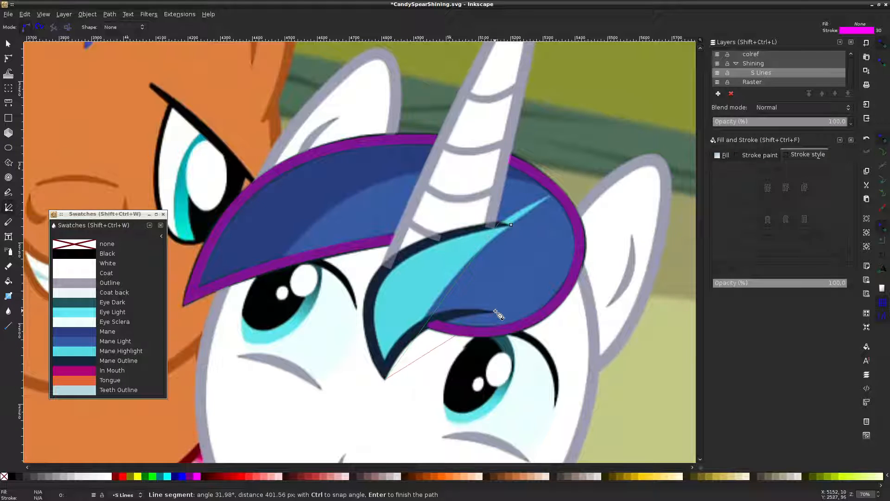
{"action": "left_click", "coordinate": [456, 310]}
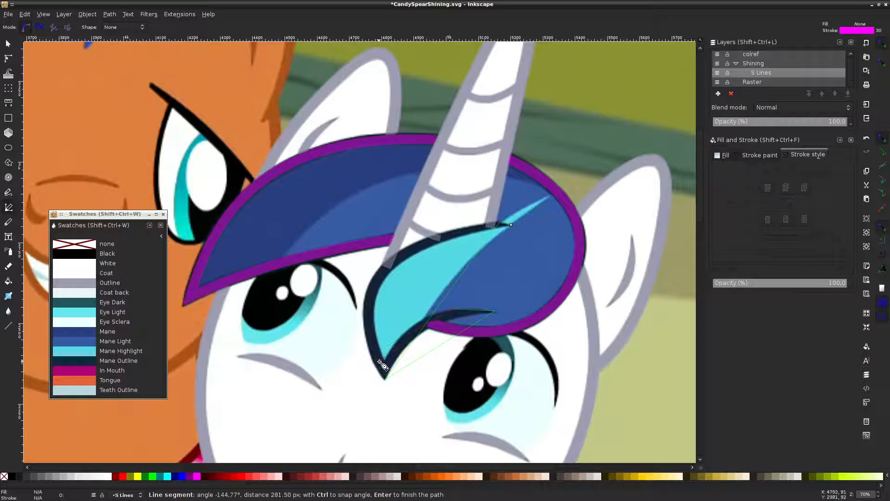
{"action": "left_click", "coordinate": [386, 361]}
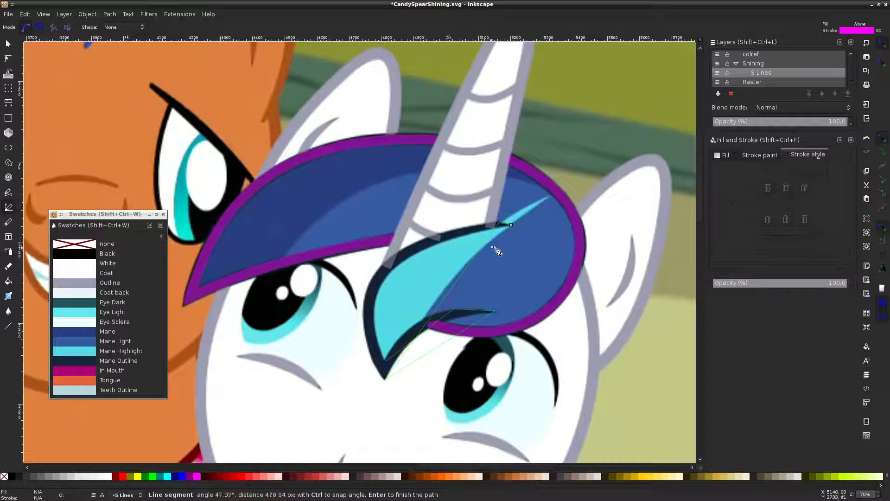
{"action": "left_click", "coordinate": [512, 227]}
Give the new forelock path a 1 px red stroke
{"action": "triple_click", "coordinate": [776, 171]}
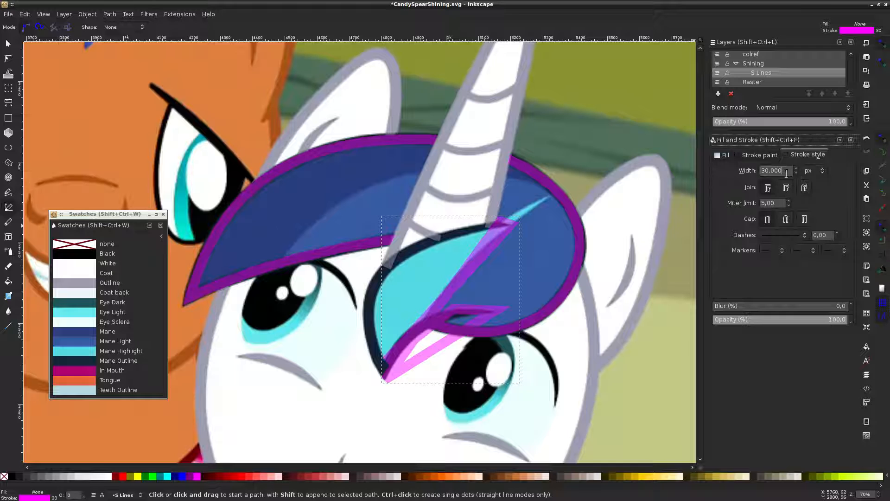
{"action": "type", "text": "1"}
{"action": "key", "text": "Return"}
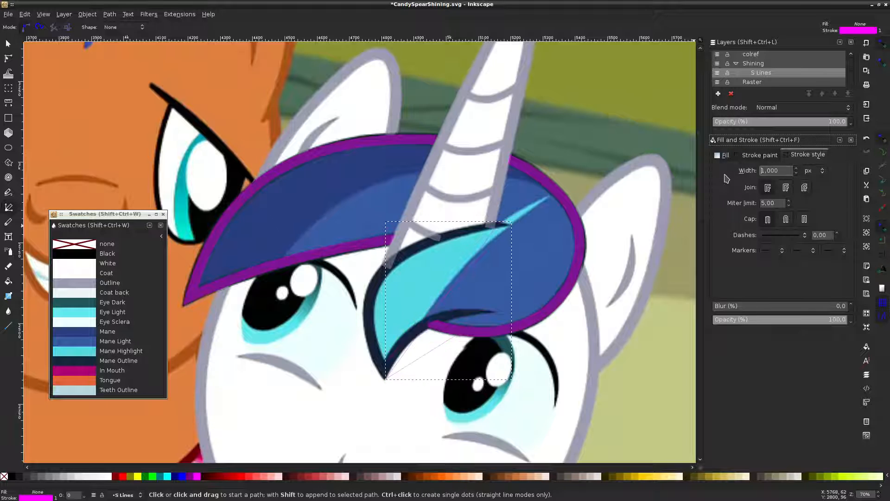
{"action": "left_click", "coordinate": [125, 482], "text": "shift"}
Bend the forelock path's inner segment along the turquoise strand's upper edge, adding a node midway to fit the curve
{"action": "key", "text": "n"}
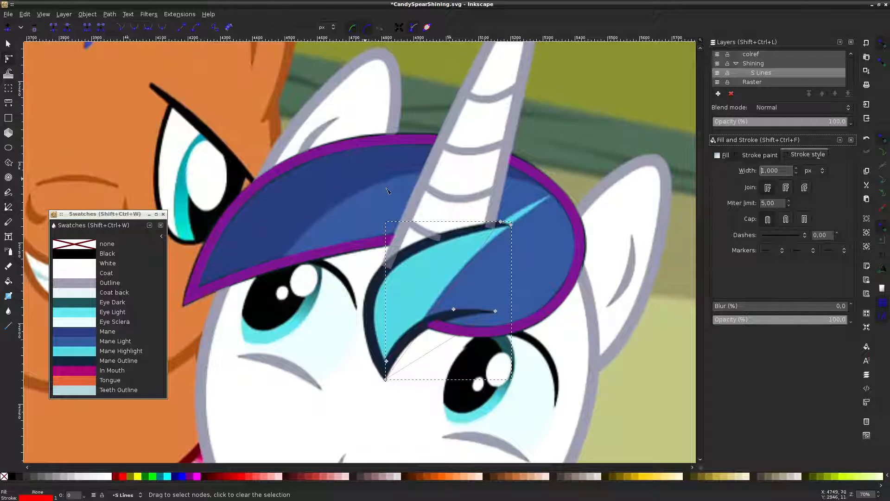
{"action": "scroll", "coordinate": [462, 315], "scroll_direction": "up", "scroll_amount": 1}
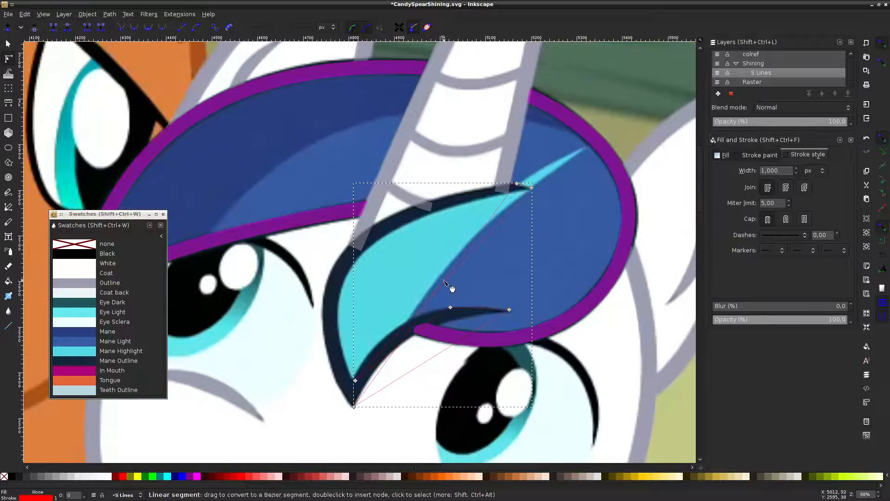
{"action": "left_click_drag", "start_coordinate": [416, 261], "coordinate": [364, 272]}
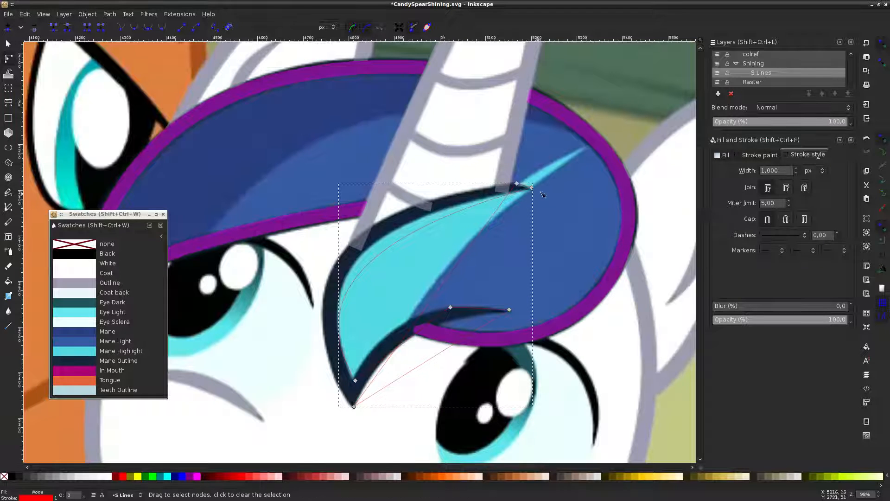
{"action": "left_click_drag", "start_coordinate": [408, 242], "coordinate": [395, 234]}
{"action": "double_click", "coordinate": [394, 231]}
{"action": "scroll", "coordinate": [487, 210], "scroll_direction": "up", "scroll_amount": 3}
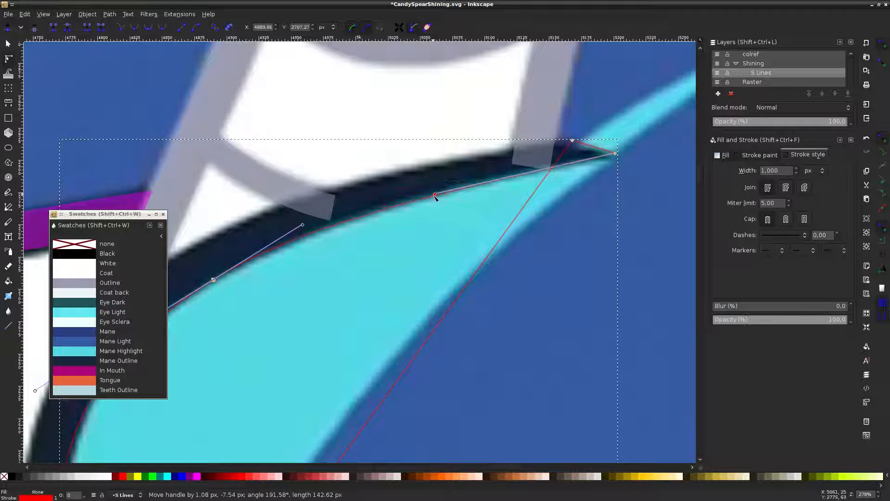
{"action": "key", "text": "Escape"}
{"action": "scroll", "coordinate": [416, 247], "scroll_direction": "down", "scroll_amount": 1}
{"action": "scroll", "coordinate": [415, 247], "scroll_direction": "down", "scroll_amount": 2}
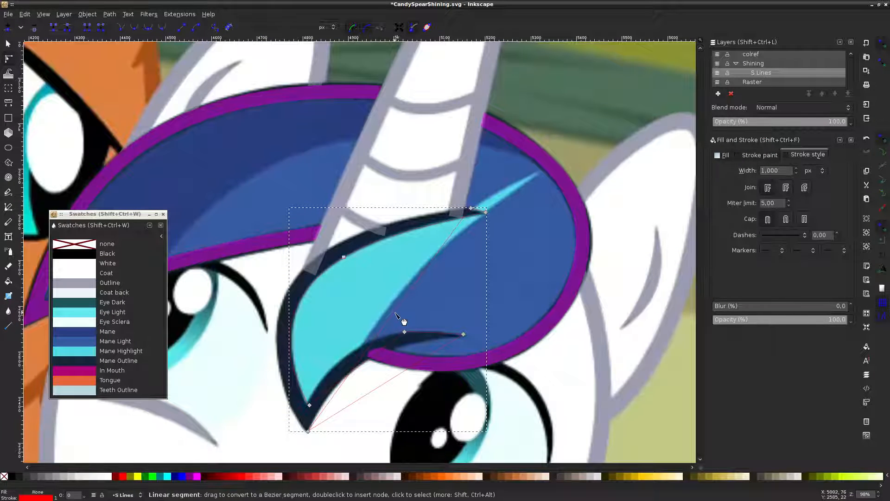
Curve the forelock path's outer segment along the dark outline's outer edge, adding a node at the widest point and adjusting the lower tip's handle
{"action": "left_click_drag", "start_coordinate": [402, 322], "coordinate": [297, 289]}
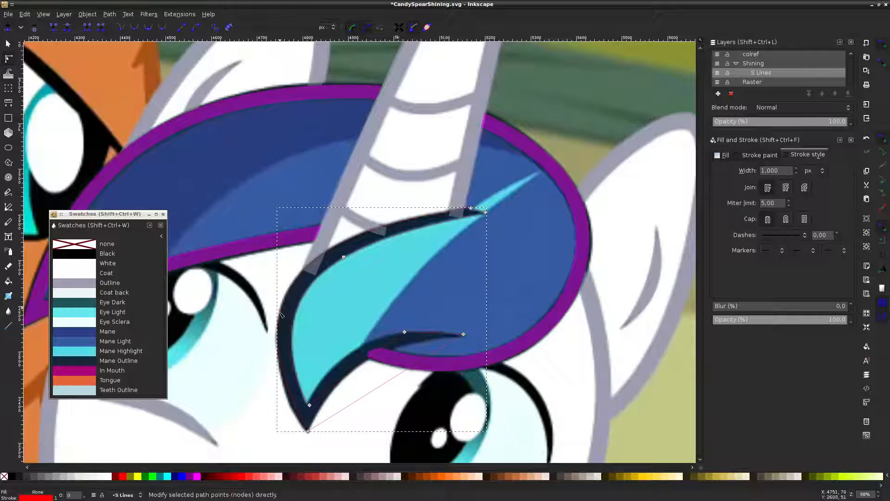
{"action": "double_click", "coordinate": [286, 342]}
{"action": "scroll", "coordinate": [300, 427], "scroll_direction": "up", "scroll_amount": 2, "text": "ctrl"}
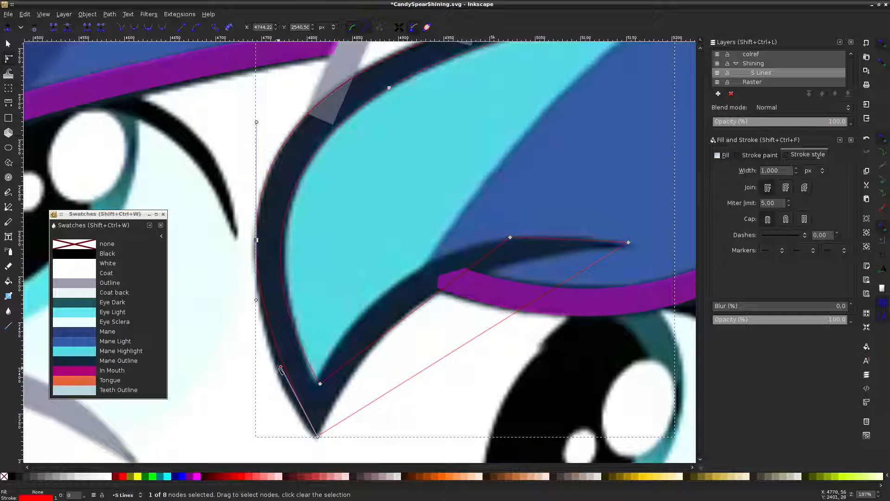
{"action": "left_click_drag", "start_coordinate": [280, 367], "coordinate": [270, 377]}
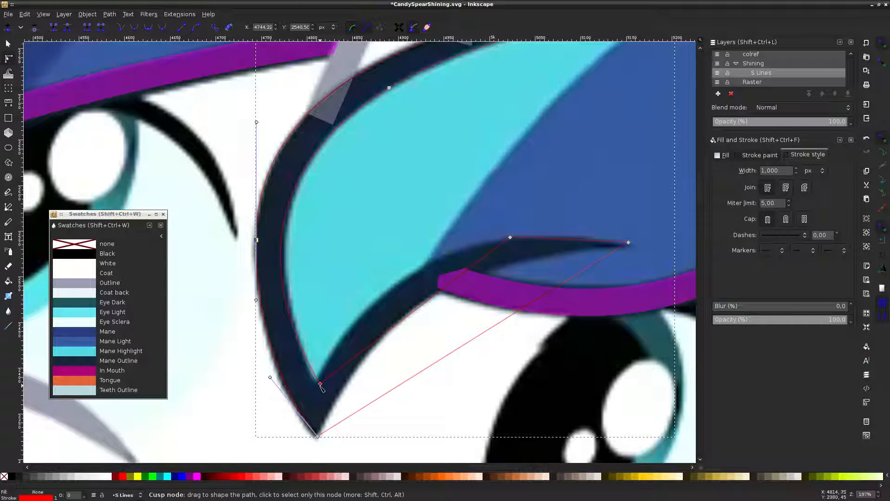
Refine the inner curve and the two lower tip nodes to match the forelock's dark outline
{"action": "left_click_drag", "start_coordinate": [320, 391], "coordinate": [287, 218]}
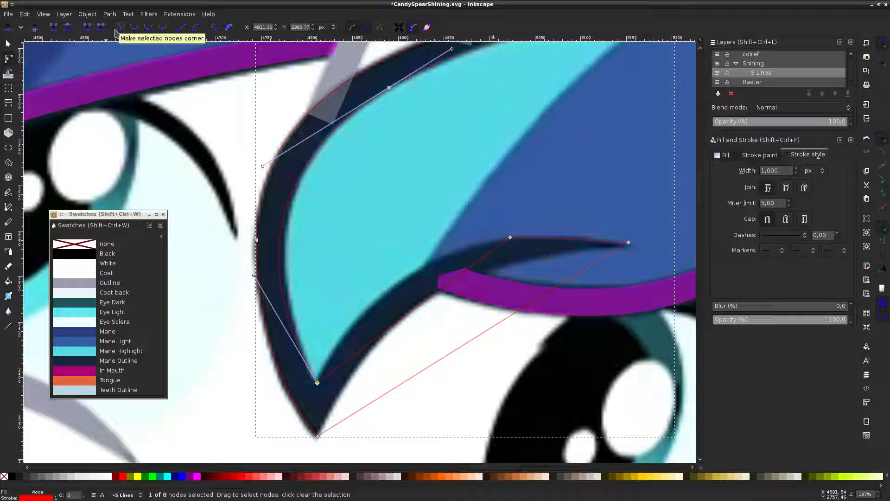
{"action": "left_click_drag", "start_coordinate": [278, 250], "coordinate": [285, 243]}
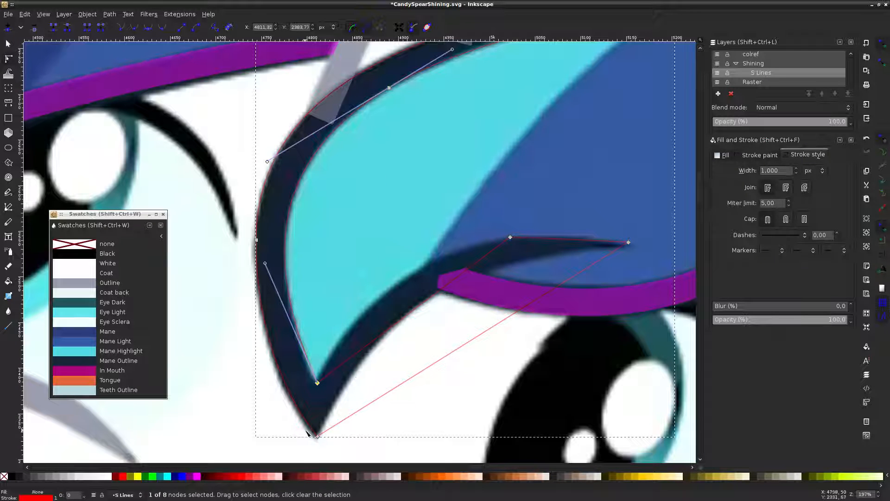
{"action": "left_click_drag", "start_coordinate": [318, 436], "coordinate": [317, 438]}
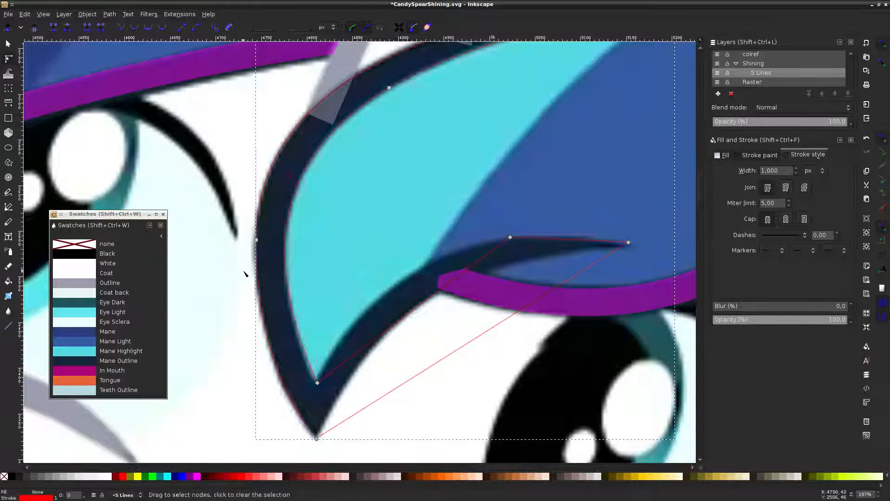
{"action": "left_click", "coordinate": [261, 256]}
{"action": "left_click", "coordinate": [253, 255]}
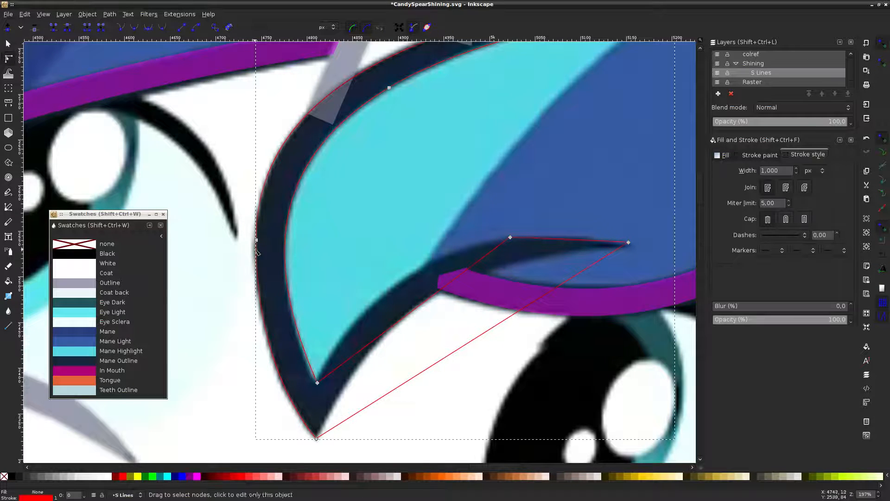
Adjust the two nodes at the forelock path's upper end to fit the dark outline's pointed tip beside the horn
{"action": "scroll", "coordinate": [369, 210], "scroll_direction": "up", "scroll_amount": 5}
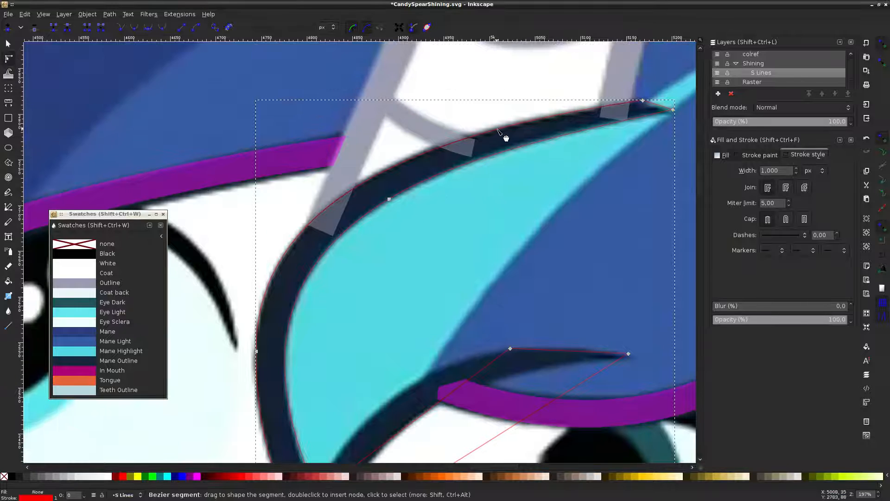
{"action": "scroll", "coordinate": [618, 123], "scroll_direction": "right", "scroll_amount": 4}
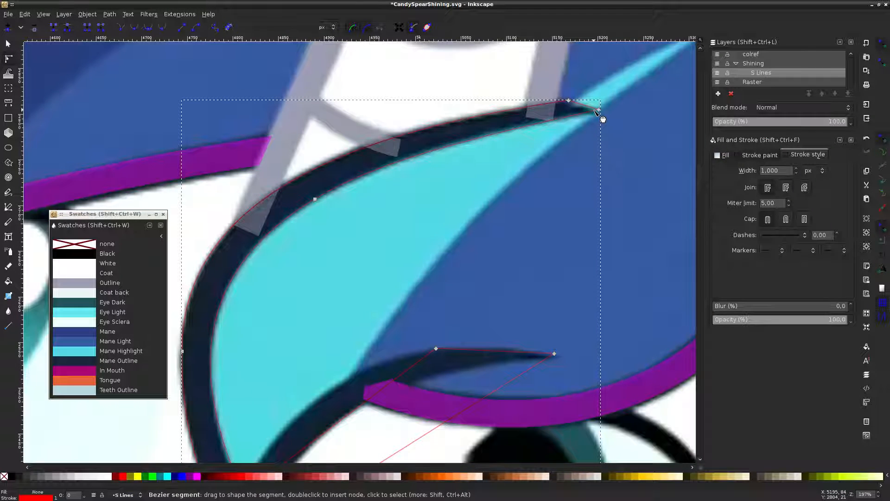
{"action": "left_click_drag", "start_coordinate": [570, 103], "coordinate": [558, 104]}
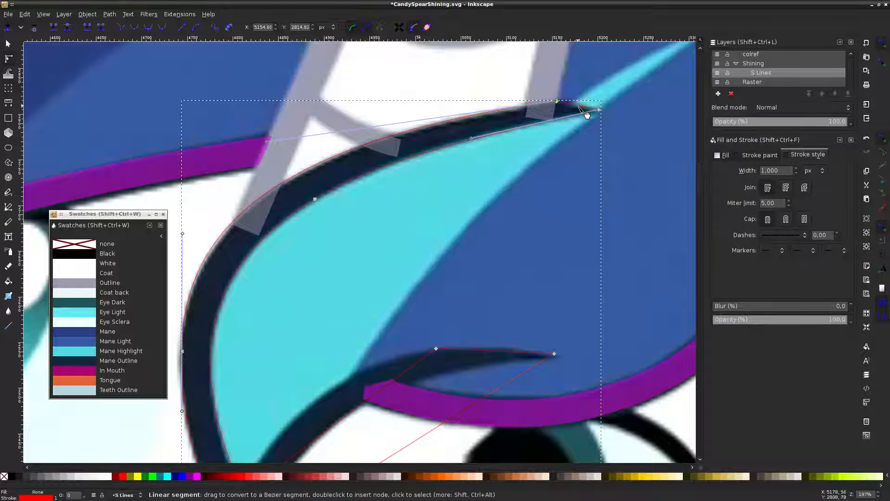
{"action": "left_click", "coordinate": [598, 113]}
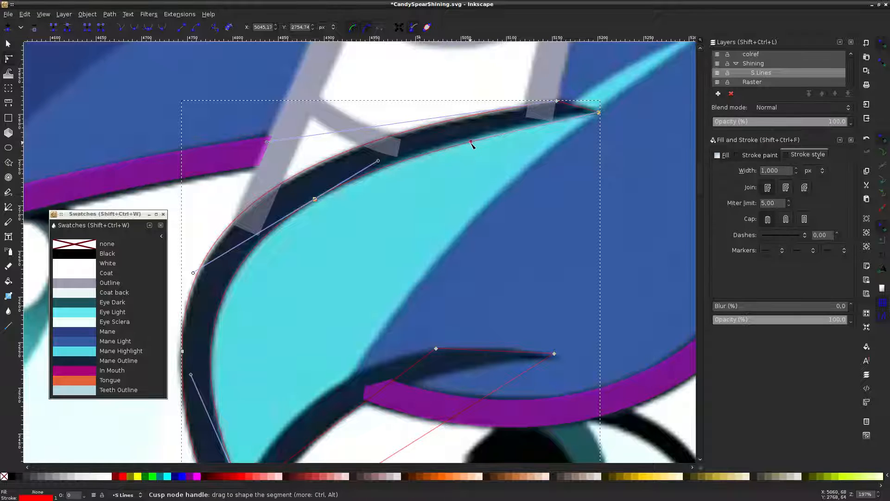
Bend the forelock path's lower inner segment along the dark outline's edge beneath the turquoise strand, from the lower tip to the inner end
{"action": "left_click", "coordinate": [474, 141]}
{"action": "left_click", "coordinate": [479, 167]}
{"action": "scroll", "coordinate": [407, 171], "scroll_direction": "down", "scroll_amount": 6}
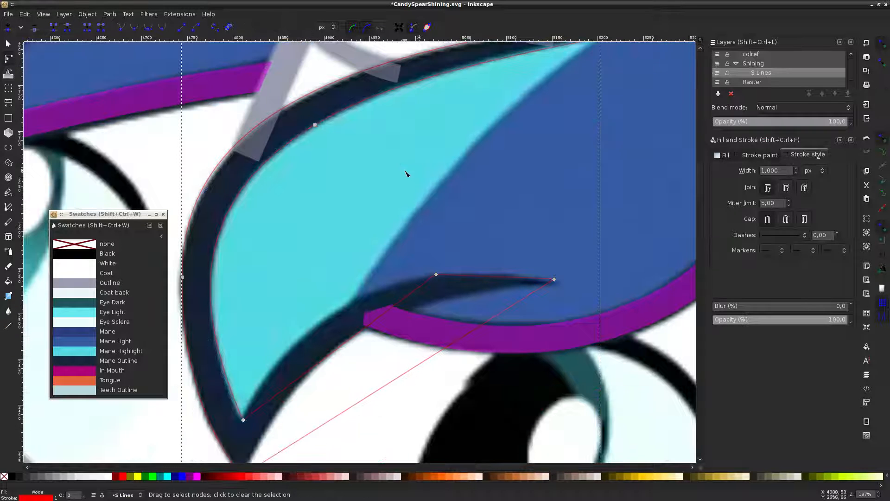
{"action": "left_click", "coordinate": [356, 310]}
{"action": "left_click_drag", "start_coordinate": [354, 308], "coordinate": [314, 307]}
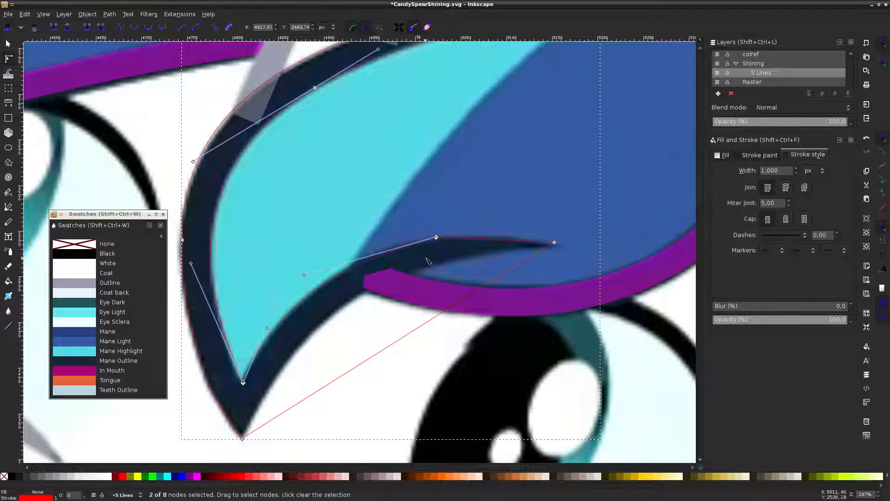
Curve the forelock path's lower outer segment along the dark outline, adding a node midway and adjusting the inner end's tip node and handle
{"action": "left_click_drag", "start_coordinate": [397, 347], "coordinate": [352, 308]}
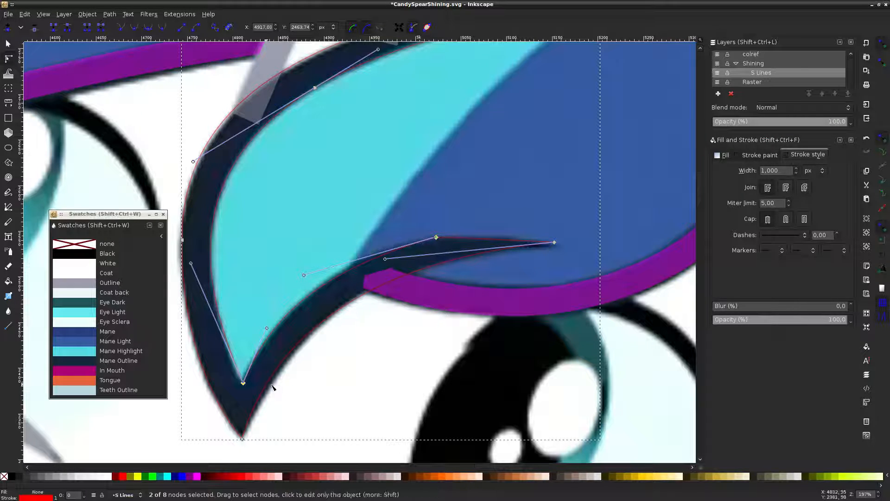
{"action": "left_click_drag", "start_coordinate": [331, 321], "coordinate": [341, 312]}
{"action": "double_click", "coordinate": [342, 312]}
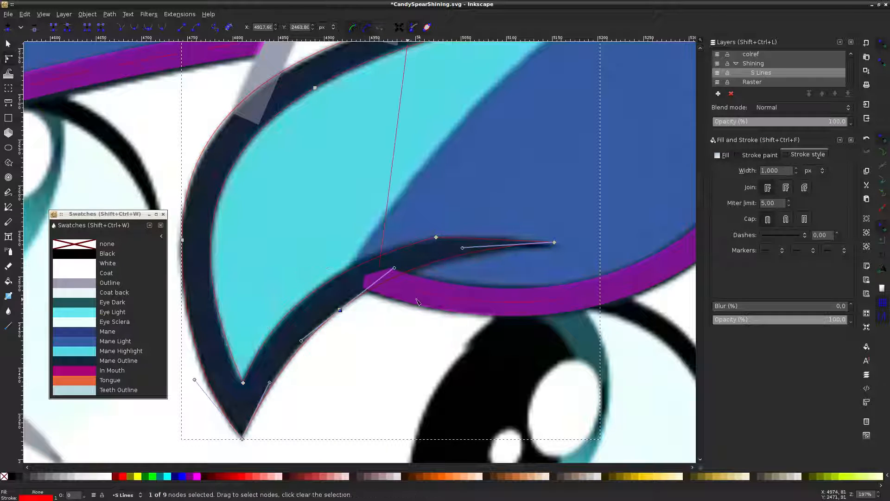
{"action": "left_click_drag", "start_coordinate": [462, 249], "coordinate": [462, 255]}
{"action": "left_click_drag", "start_coordinate": [556, 244], "coordinate": [557, 248]}
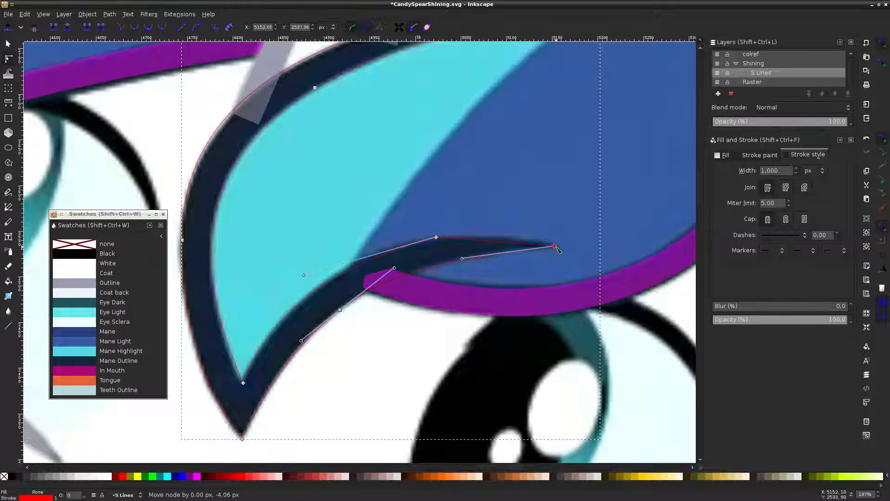
{"action": "left_click", "coordinate": [416, 349]}
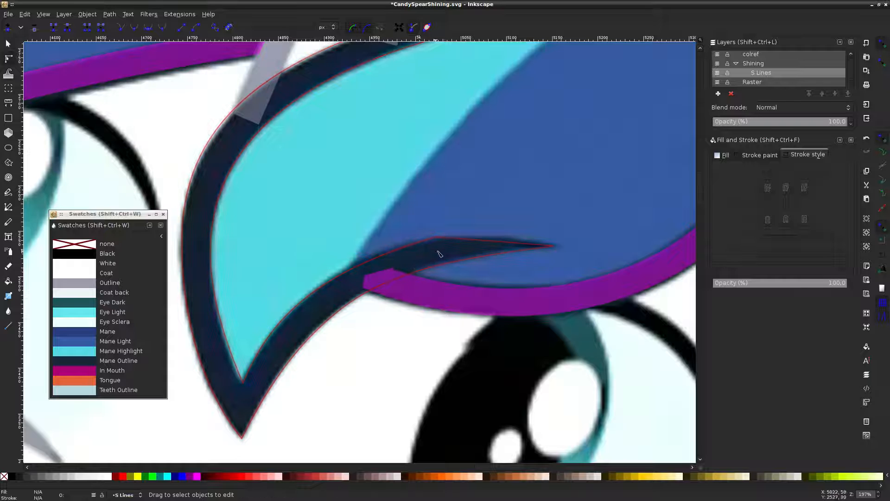
Curve the short segment above the forelock's inner end, making its starting node smooth and shifting that node and the handles to fit
{"action": "left_click", "coordinate": [499, 242]}
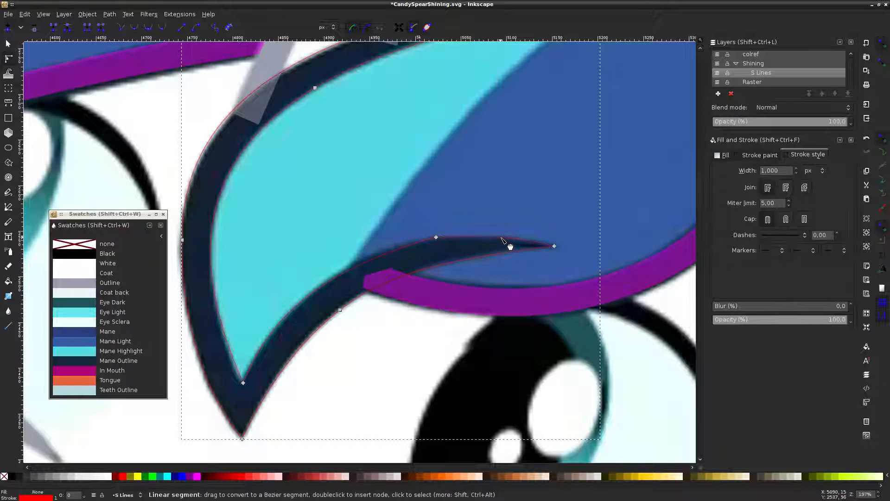
{"action": "left_click", "coordinate": [436, 237]}
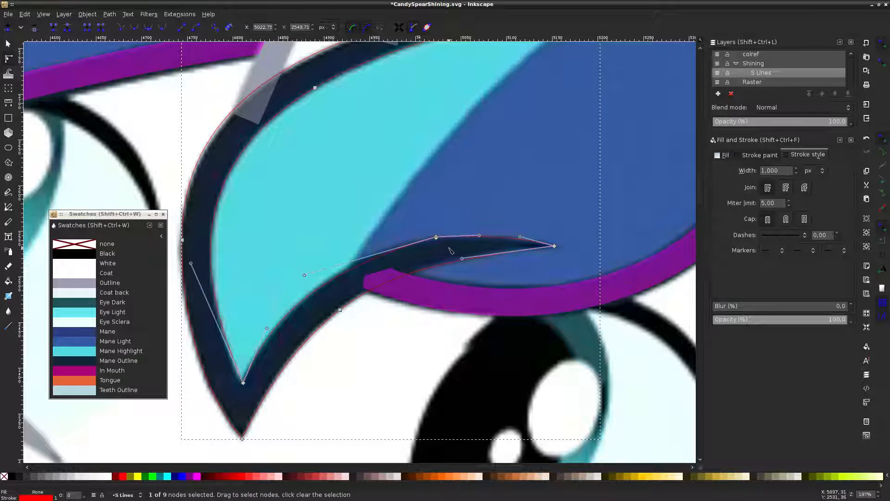
{"action": "left_click", "coordinate": [135, 28]}
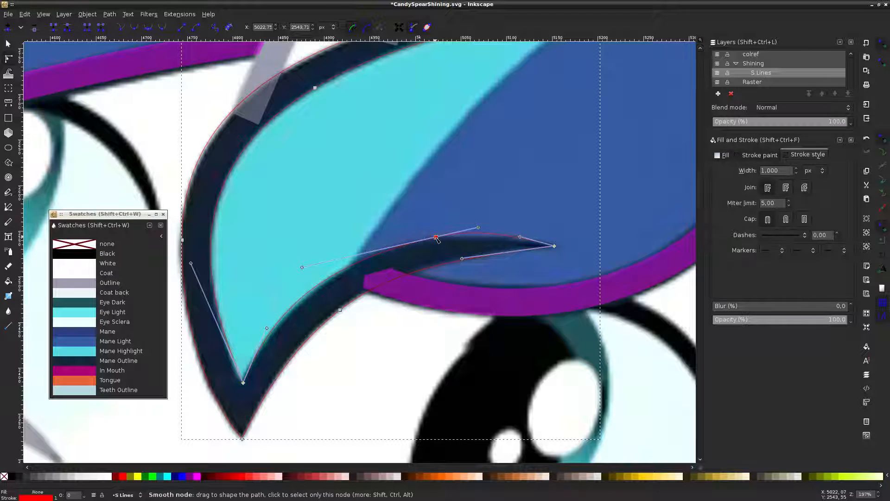
{"action": "left_click_drag", "start_coordinate": [436, 237], "coordinate": [438, 240]}
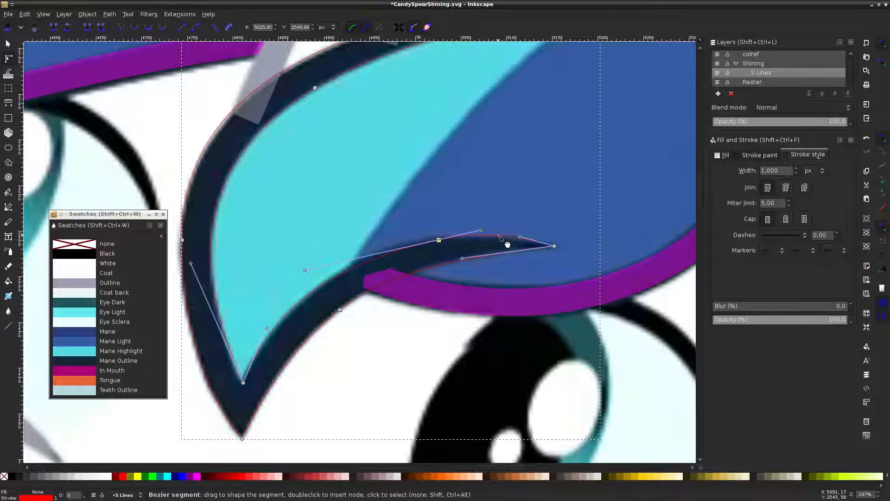
{"action": "key", "text": "Escape"}
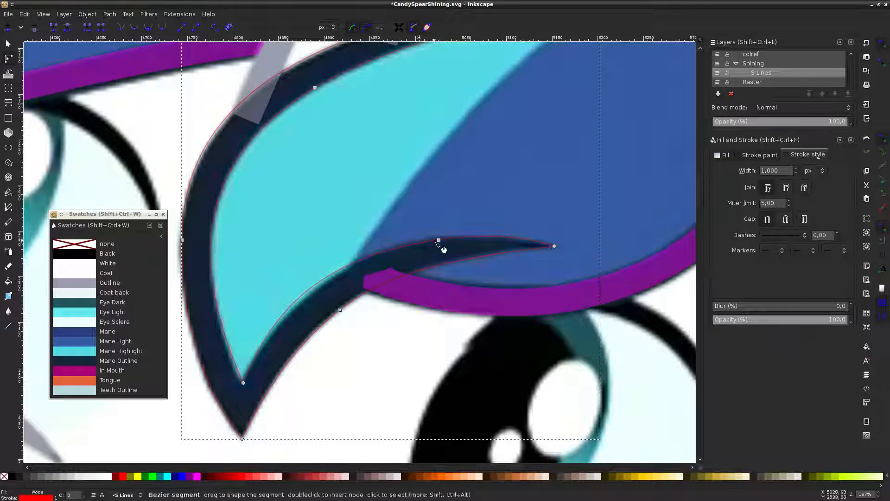
{"action": "mouse_move", "coordinate": [456, 238]}
{"action": "left_mouse_down"}
{"action": "mouse_move", "coordinate": [439, 239]}
{"action": "mouse_move", "coordinate": [451, 238]}
{"action": "left_mouse_up"}
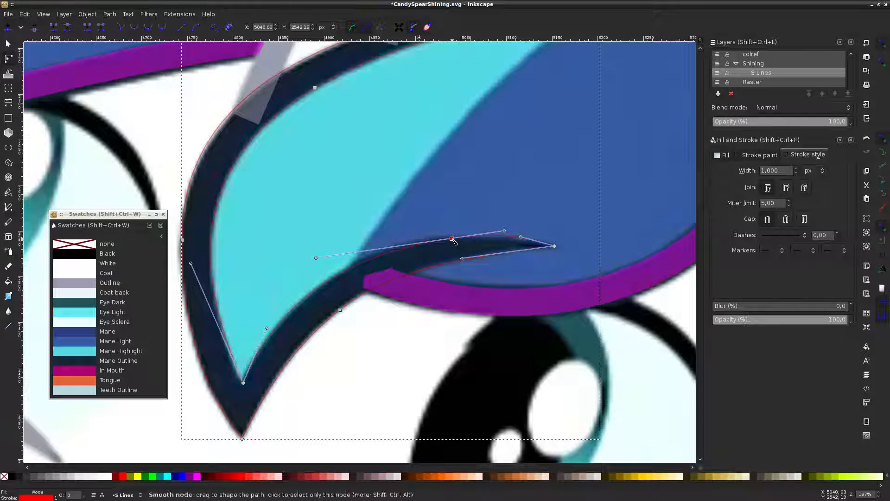
{"action": "left_click_drag", "start_coordinate": [520, 237], "coordinate": [508, 237]}
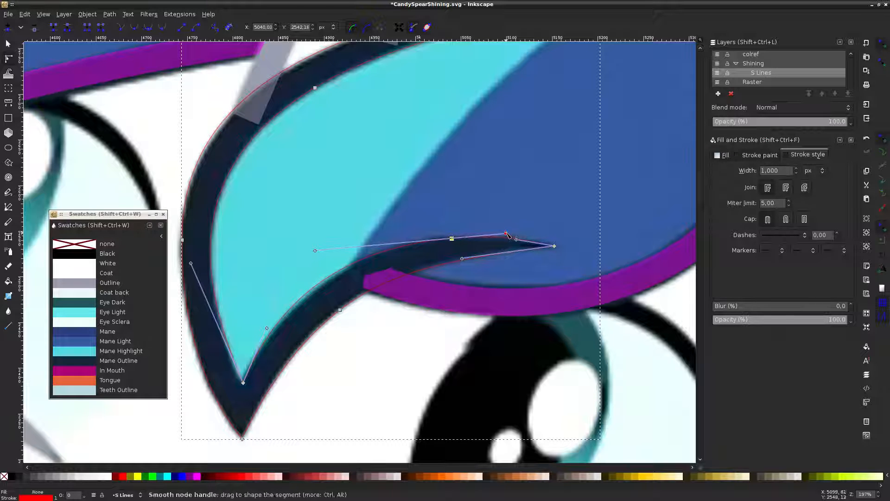
{"action": "left_click", "coordinate": [507, 219]}
{"action": "left_click", "coordinate": [507, 219]}
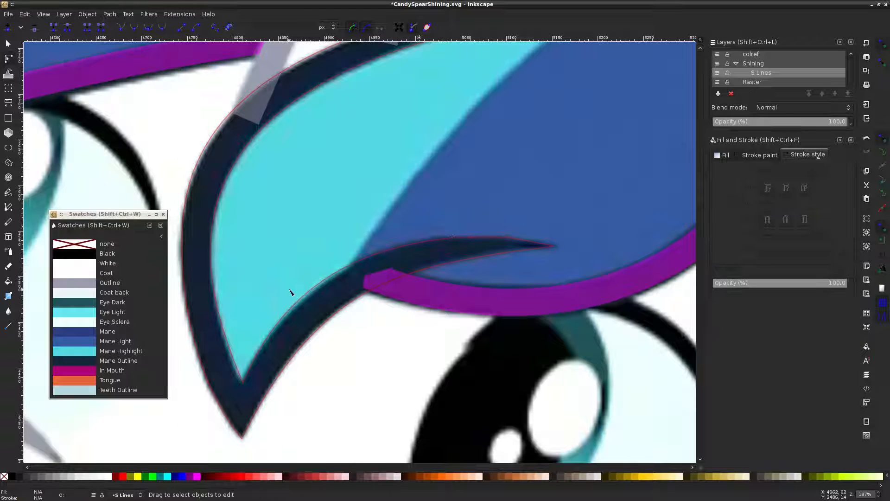
Hide the Raster layer to check the forelock path's shape on its own
{"action": "left_click", "coordinate": [309, 294]}
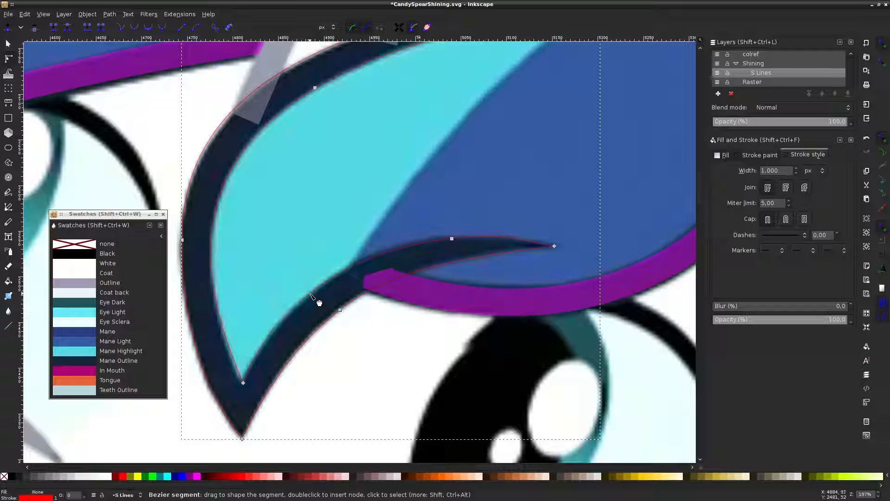
{"action": "left_click", "coordinate": [456, 220]}
{"action": "left_click", "coordinate": [718, 82]}
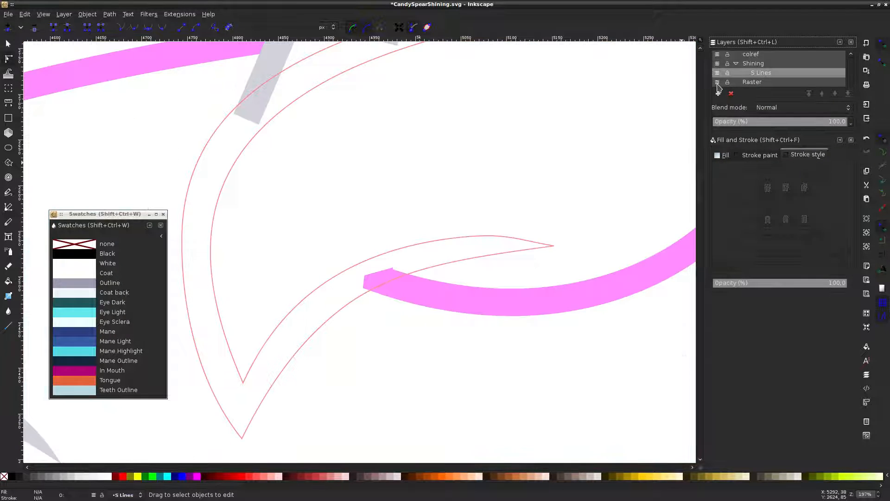
{"action": "left_click", "coordinate": [453, 238]}
{"action": "left_click", "coordinate": [491, 185]}
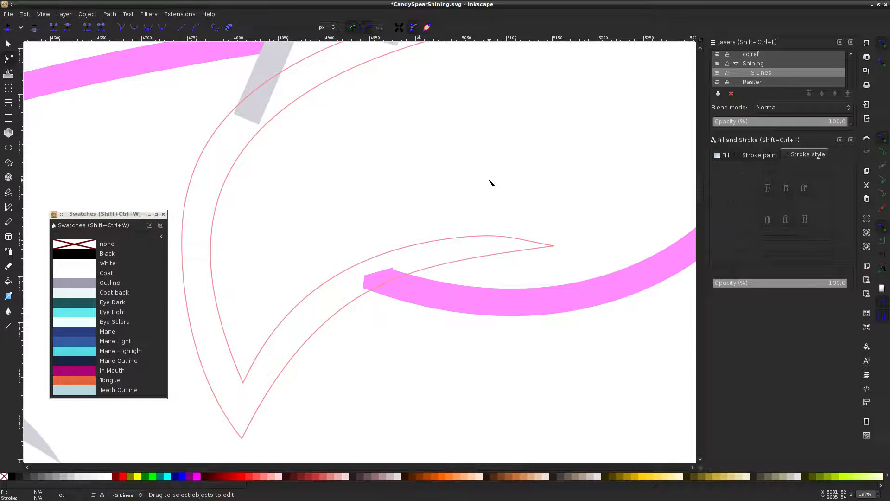
{"action": "left_click", "coordinate": [430, 253]}
{"action": "left_click", "coordinate": [459, 167]}
{"action": "scroll", "coordinate": [417, 193], "scroll_direction": "down", "scroll_amount": 3}
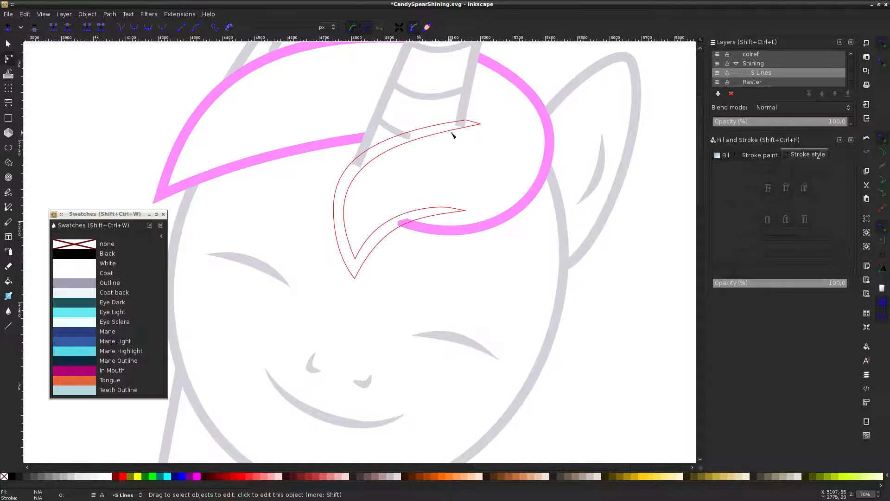
Give the forelock path a magenta fill and no stroke
{"action": "left_click", "coordinate": [453, 135]}
{"action": "left_click", "coordinate": [197, 476]}
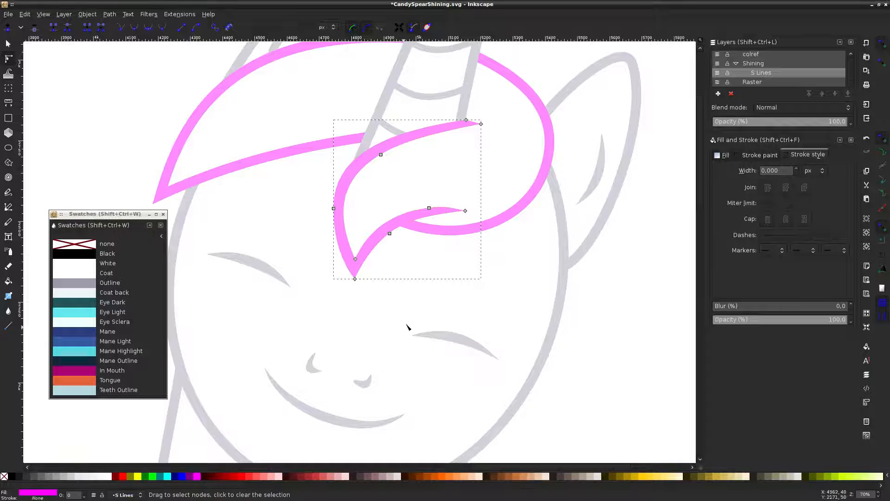
{"action": "left_click", "coordinate": [428, 296]}
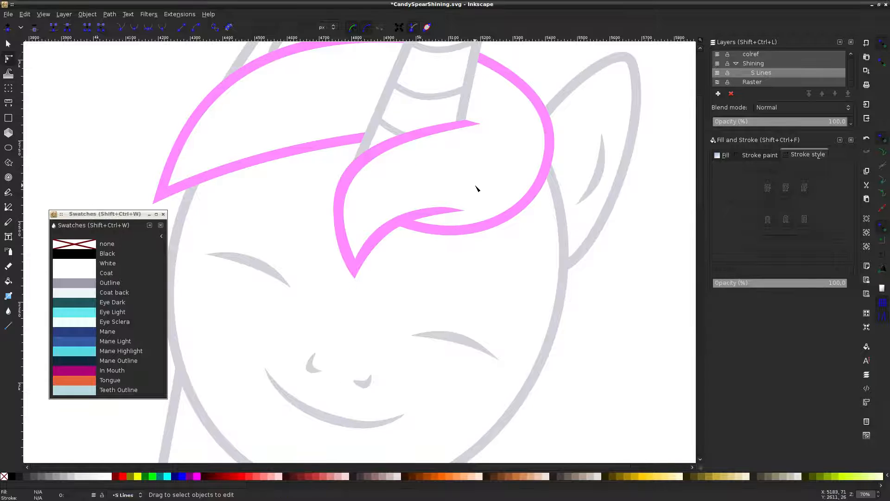
Round the forelock's upper end beside the horn by adding a node on its outer edge and deleting the corner node
{"action": "scroll", "coordinate": [485, 119], "scroll_direction": "up", "scroll_amount": 4}
{"action": "left_click", "coordinate": [407, 138]}
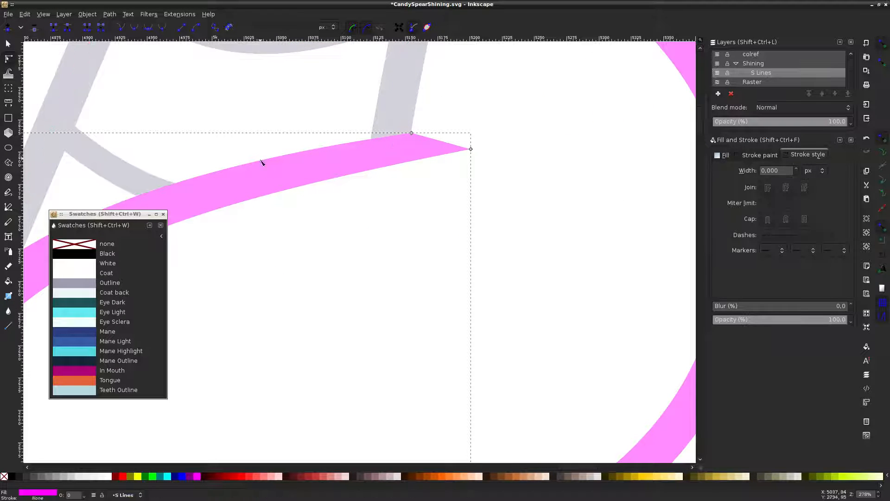
{"action": "left_click", "coordinate": [318, 149]}
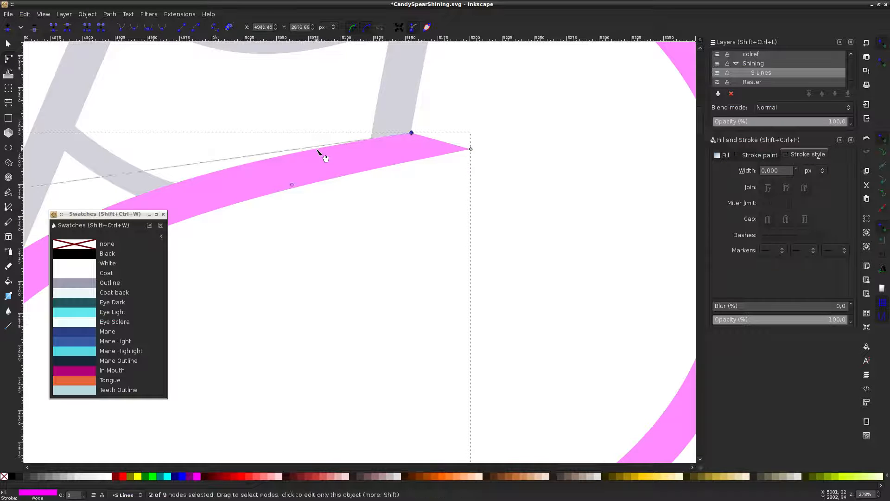
{"action": "left_click_drag", "start_coordinate": [355, 120], "coordinate": [441, 148]}
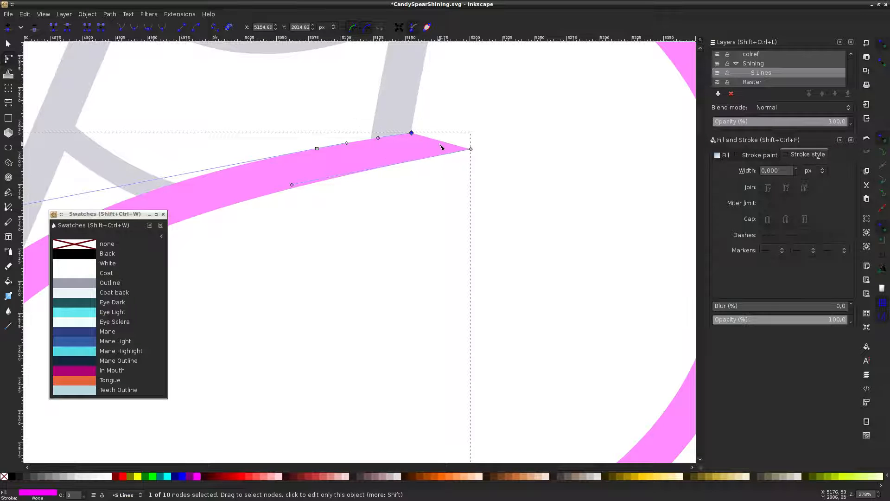
{"action": "key", "text": "Delete"}
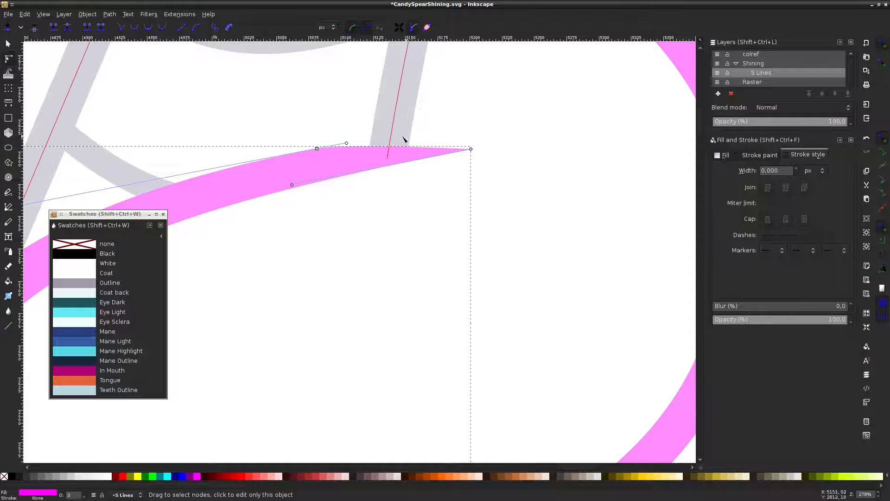
{"action": "key", "text": "ctrl+z"}
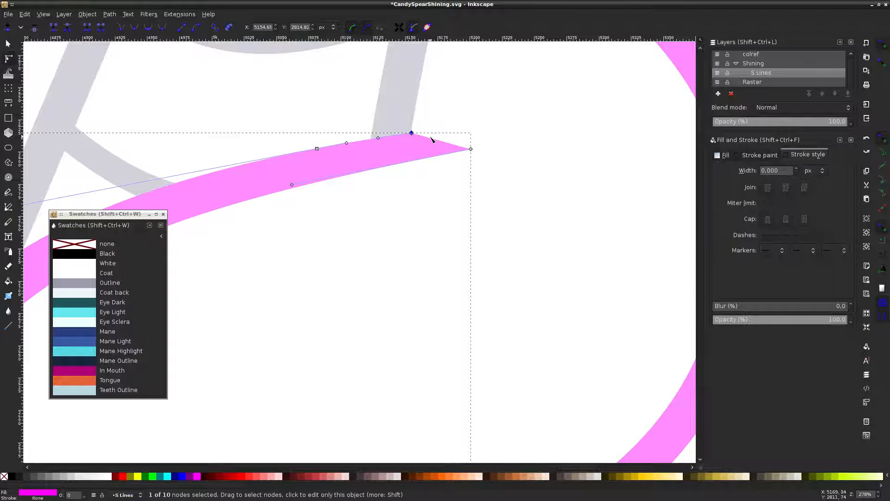
{"action": "key", "text": "Delete"}
{"action": "left_click", "coordinate": [318, 104]}
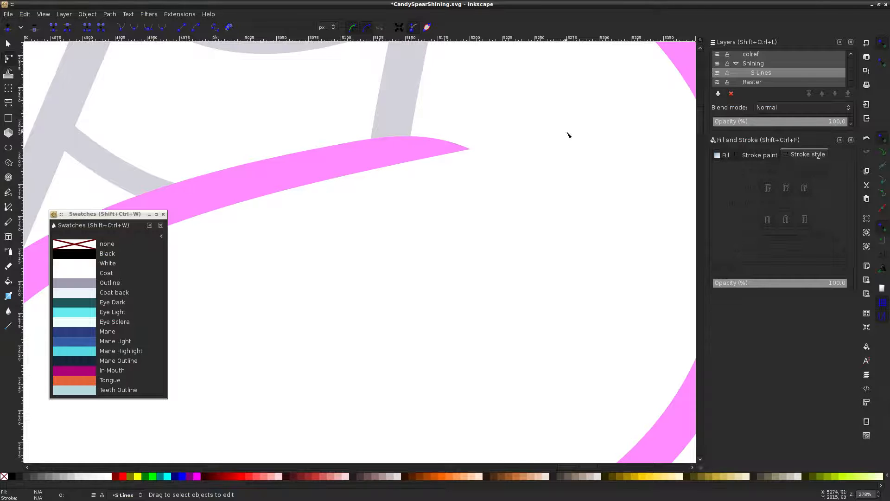
Compare the filled forelock's upper and inner ends with the Raster artwork by toggling that layer's visibility
{"action": "left_click", "coordinate": [717, 82]}
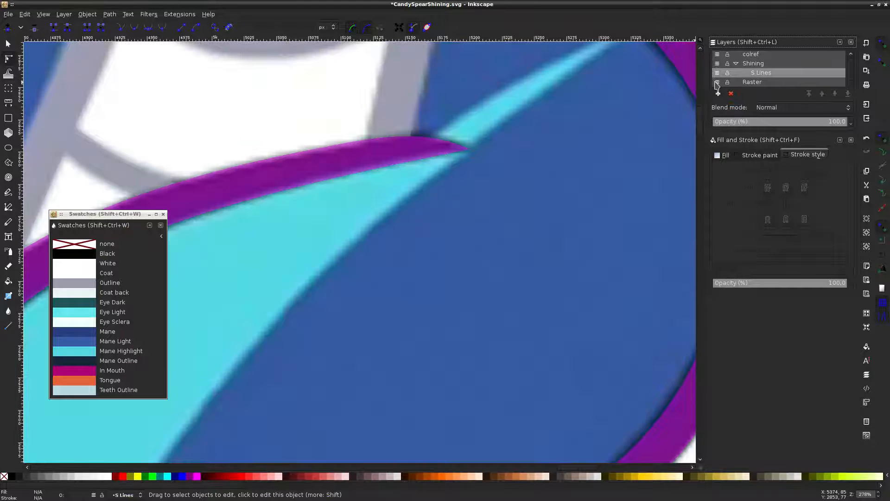
{"action": "left_click", "coordinate": [717, 82]}
{"action": "left_click", "coordinate": [717, 82]}
{"action": "left_click", "coordinate": [717, 83]}
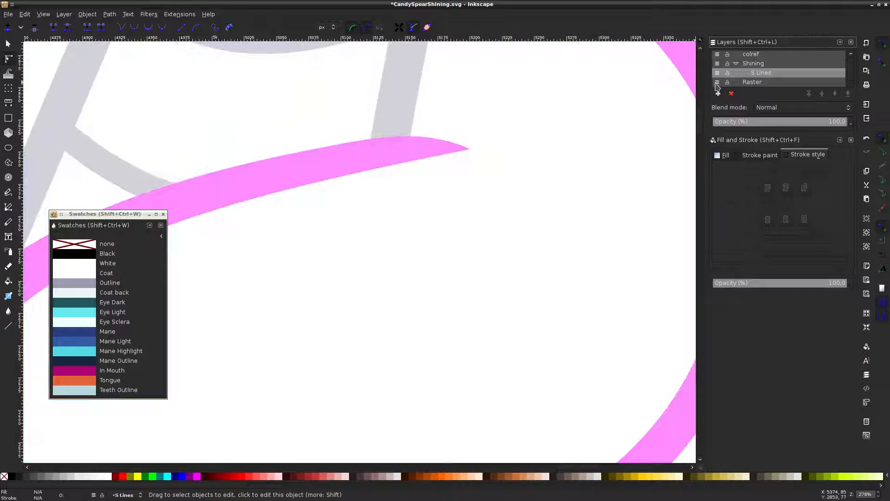
{"action": "scroll", "coordinate": [486, 188], "scroll_direction": "down", "scroll_amount": 4}
{"action": "left_click", "coordinate": [427, 195]}
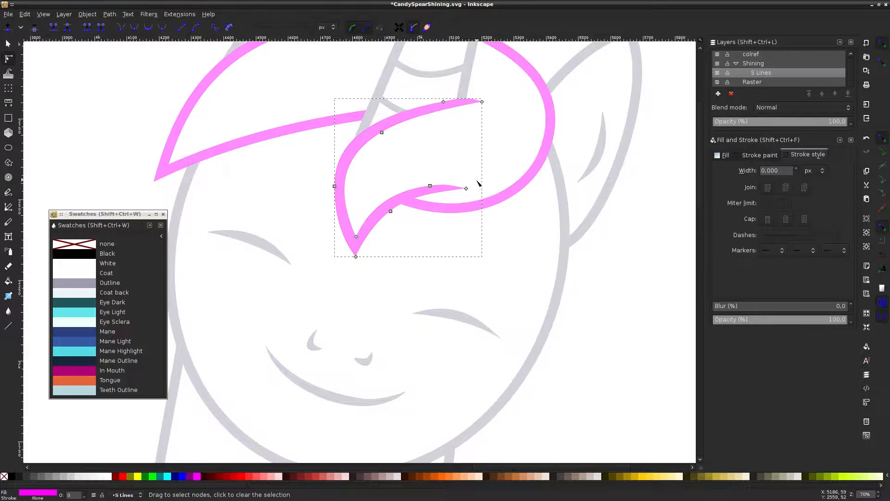
{"action": "scroll", "coordinate": [477, 185], "scroll_direction": "up", "scroll_amount": 7}
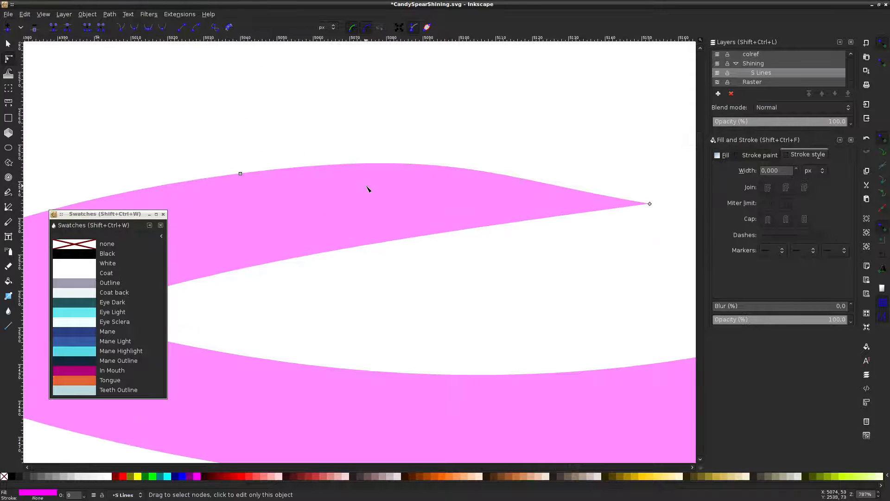
{"action": "scroll", "coordinate": [368, 189], "scroll_direction": "down", "scroll_amount": 3}
{"action": "left_click", "coordinate": [388, 170]}
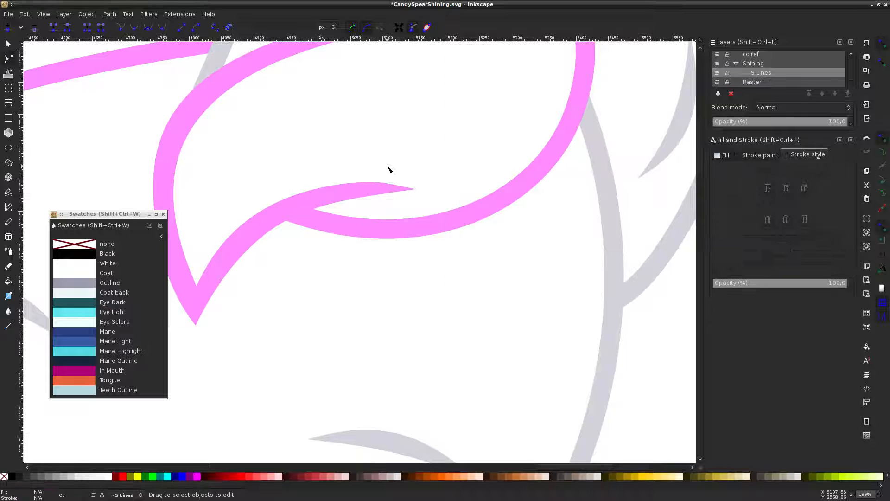
{"action": "scroll", "coordinate": [395, 169], "scroll_direction": "up", "scroll_amount": 4}
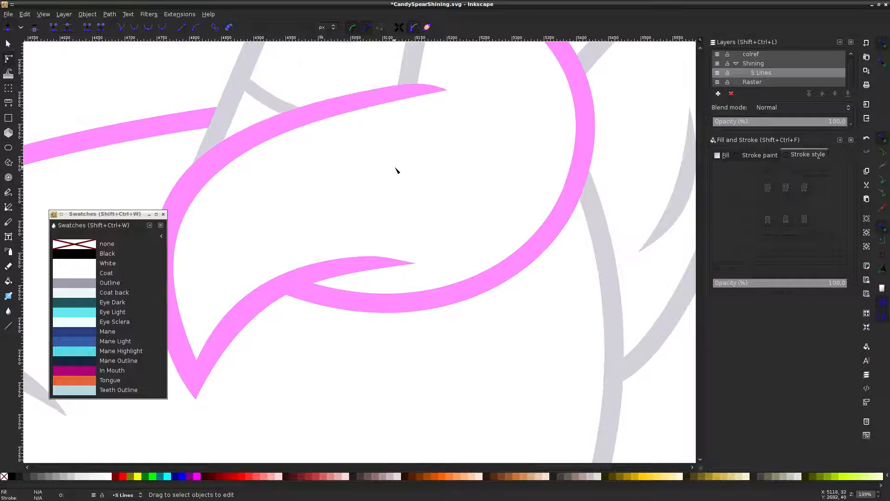
{"action": "left_click", "coordinate": [719, 83]}
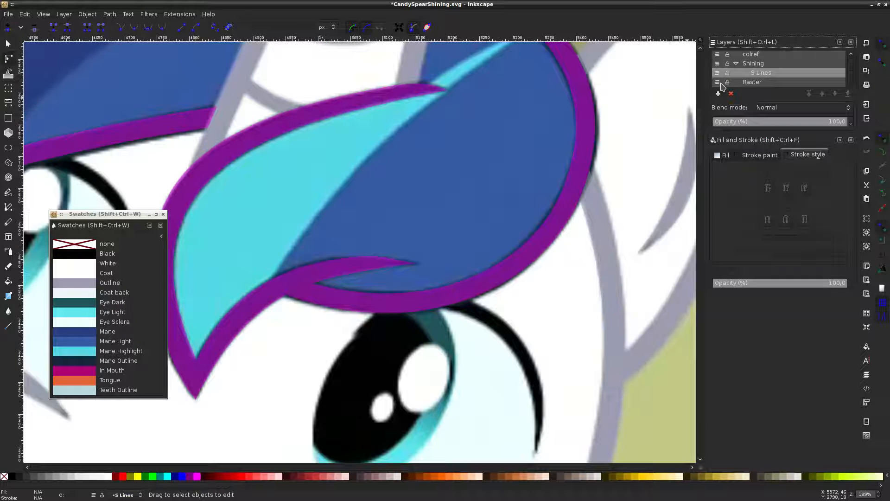
{"action": "left_click", "coordinate": [719, 83]}
Review the whole head with the Raster layer hidden and save the document
{"action": "scroll", "coordinate": [494, 42], "scroll_direction": "down", "scroll_amount": 4}
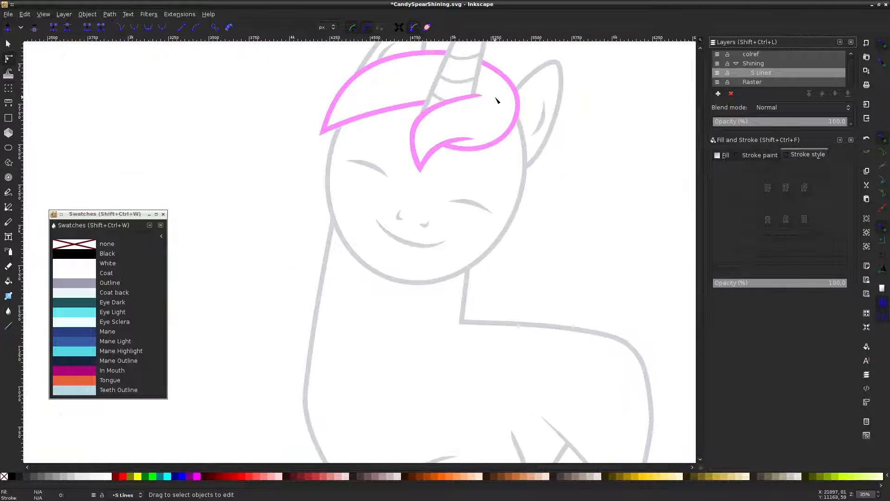
{"action": "scroll", "coordinate": [495, 96], "scroll_direction": "up", "scroll_amount": 3}
{"action": "key", "text": "ctrl+s"}
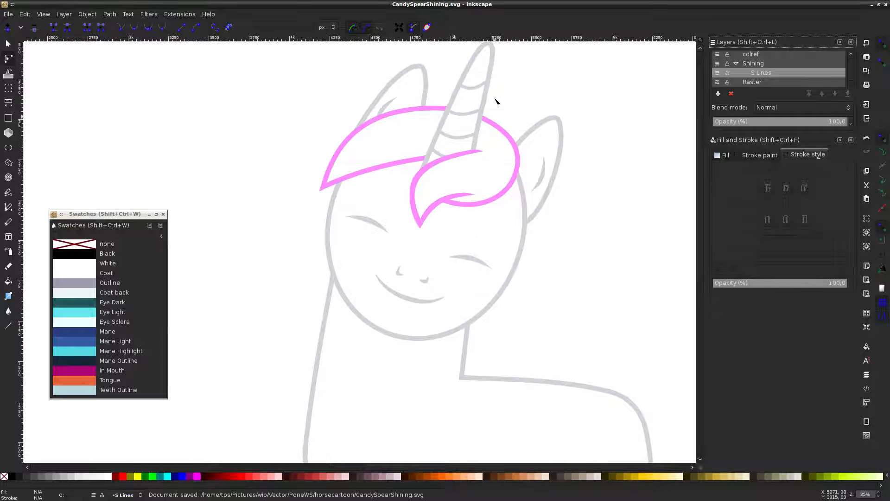
Show the Raster layer again beneath the traced Shining lines
{"action": "left_click", "coordinate": [717, 82]}
{"action": "scroll", "coordinate": [558, 208], "scroll_direction": "down", "scroll_amount": 3}
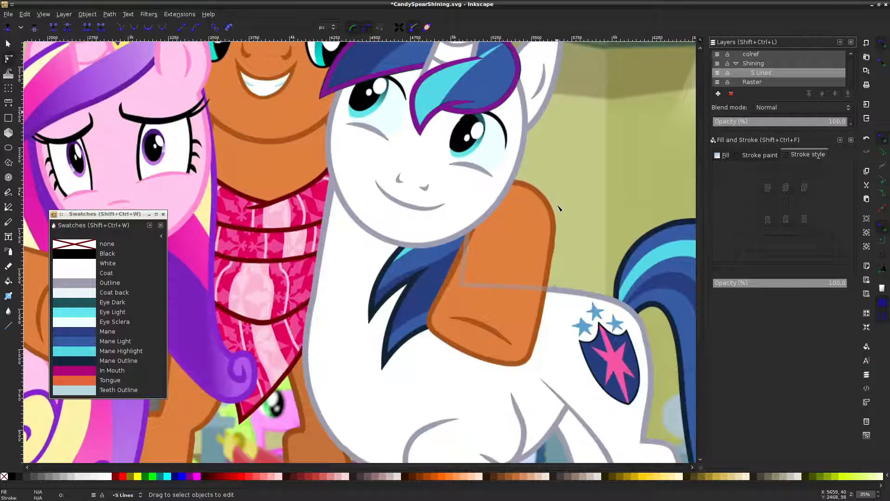
{"action": "scroll", "coordinate": [558, 209], "scroll_direction": "up", "scroll_amount": 4}
{"action": "scroll", "coordinate": [559, 209], "scroll_direction": "down", "scroll_amount": 6}
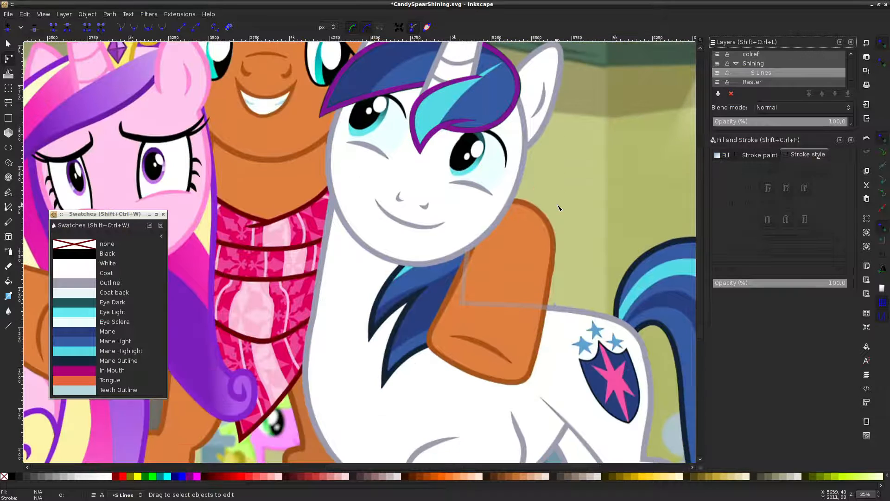
{"action": "left_click", "coordinate": [8, 192]}
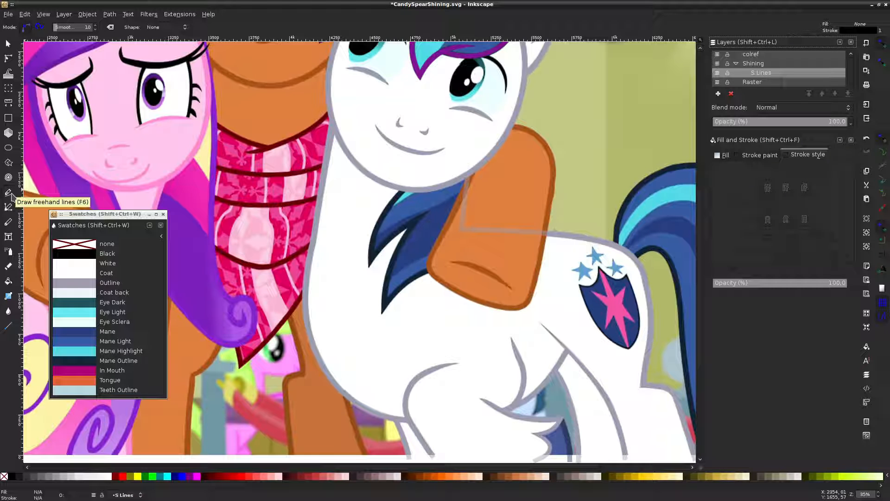
{"action": "mouse_move", "coordinate": [237, 109]}
{"action": "left_mouse_down"}
{"action": "mouse_move", "coordinate": [198, 171]}
{"action": "mouse_move", "coordinate": [298, 232]}
{"action": "mouse_move", "coordinate": [261, 131]}
{"action": "mouse_move", "coordinate": [230, 103]}
{"action": "left_mouse_up"}
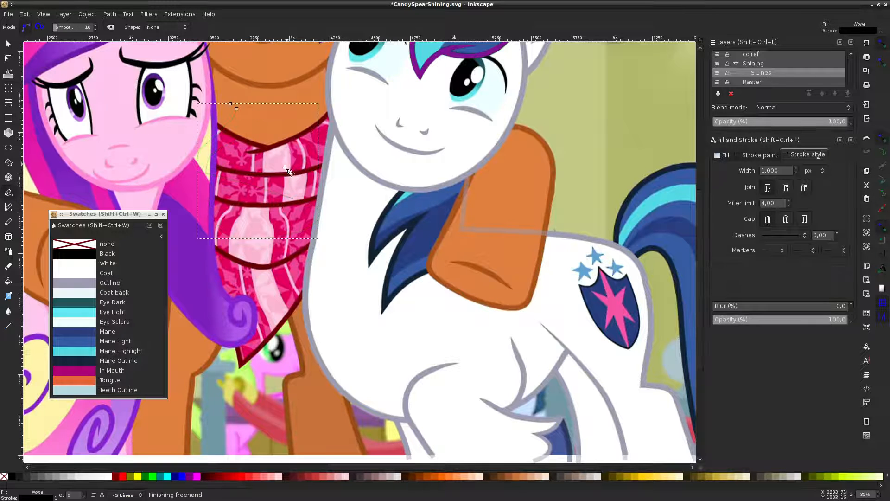
{"action": "mouse_move", "coordinate": [287, 171]}
{"action": "left_mouse_down"}
{"action": "mouse_move", "coordinate": [255, 153]}
{"action": "mouse_move", "coordinate": [278, 160]}
{"action": "mouse_move", "coordinate": [222, 237]}
{"action": "mouse_move", "coordinate": [242, 239]}
{"action": "mouse_move", "coordinate": [221, 209]}
{"action": "left_mouse_up"}
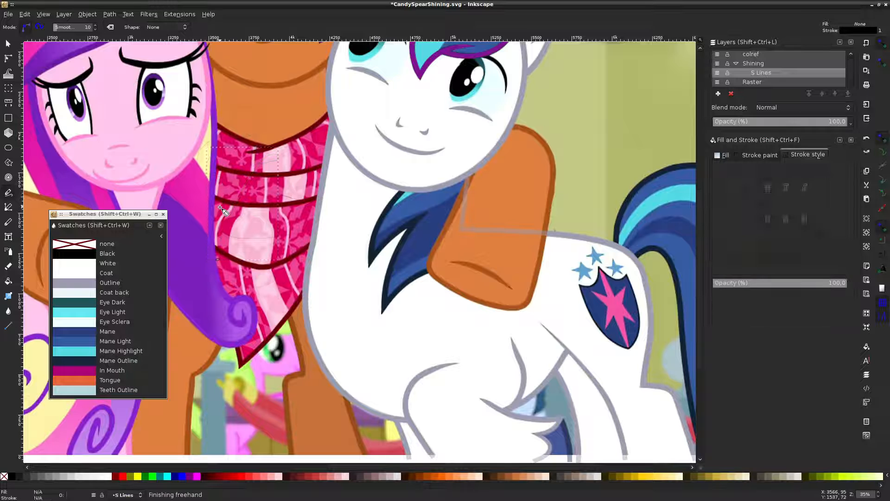
{"action": "left_click_drag", "start_coordinate": [36, 250], "coordinate": [21, 204]}
Switch to the Bezier pen tool and compare the traced head lines with the artwork by toggling the S Lines layer's visibility
{"action": "left_click", "coordinate": [8, 207]}
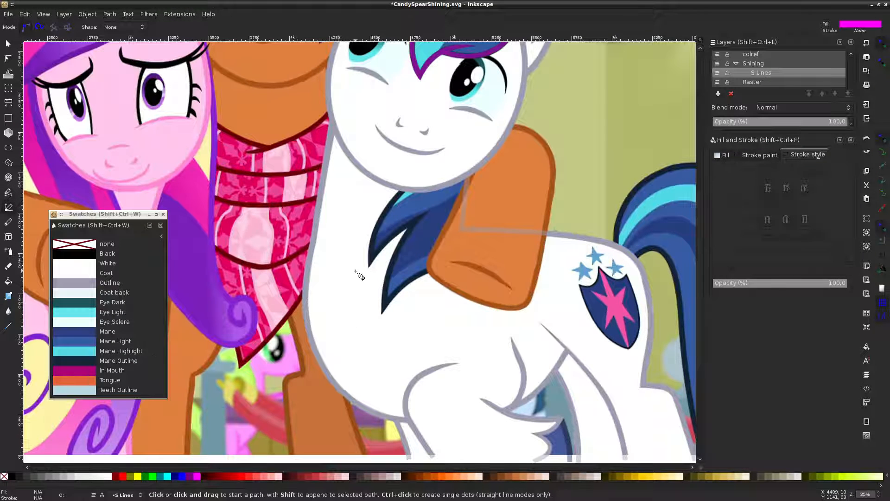
{"action": "scroll", "coordinate": [360, 275], "scroll_direction": "up", "scroll_amount": 5}
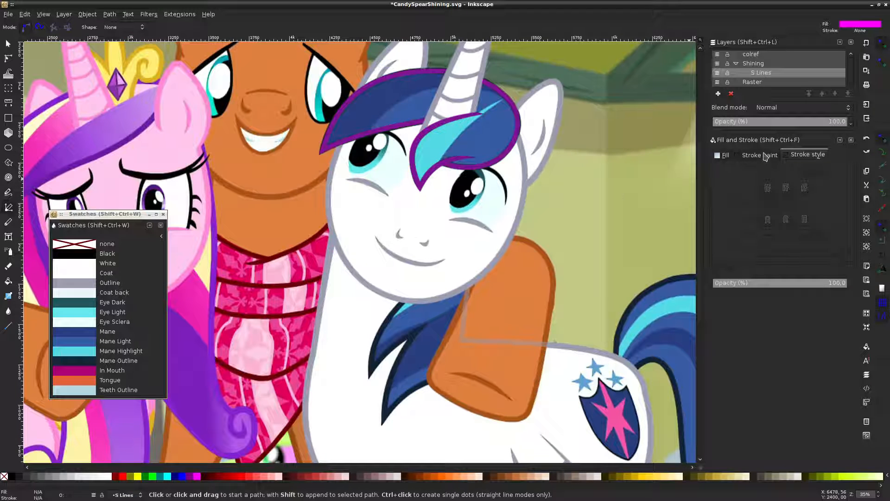
{"action": "left_click", "coordinate": [719, 75]}
{"action": "left_click", "coordinate": [718, 75]}
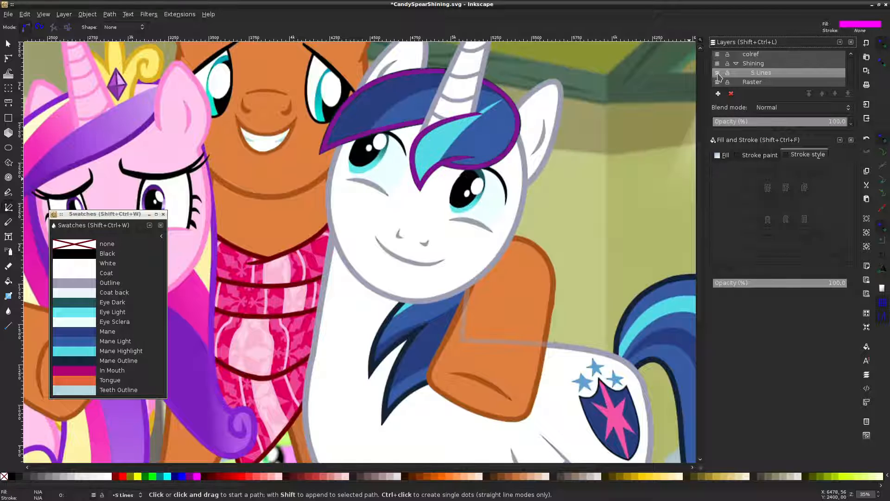
{"action": "left_click", "coordinate": [718, 75]}
{"action": "left_click", "coordinate": [719, 75]}
{"action": "left_click", "coordinate": [718, 75]}
{"action": "left_click", "coordinate": [718, 76]}
Draw an open five-node zigzag path along the neck mane, from the chin through both lock tips to the orange foreleg
{"action": "scroll", "coordinate": [574, 130], "scroll_direction": "down", "scroll_amount": 4}
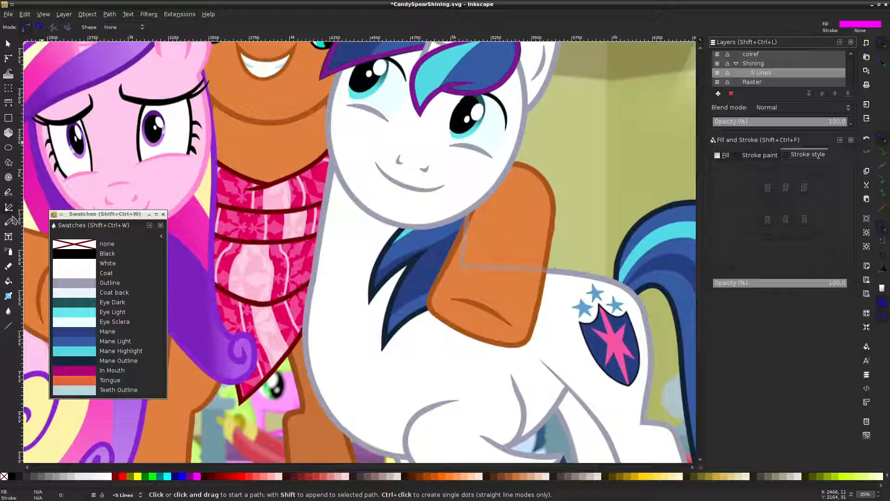
{"action": "scroll", "coordinate": [378, 165], "scroll_direction": "down", "scroll_amount": 8}
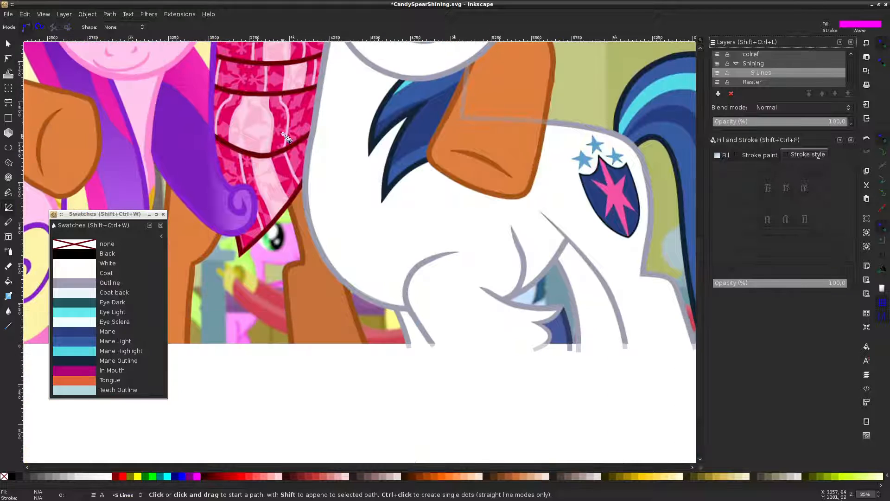
{"action": "scroll", "coordinate": [398, 138], "scroll_direction": "up", "scroll_amount": 4}
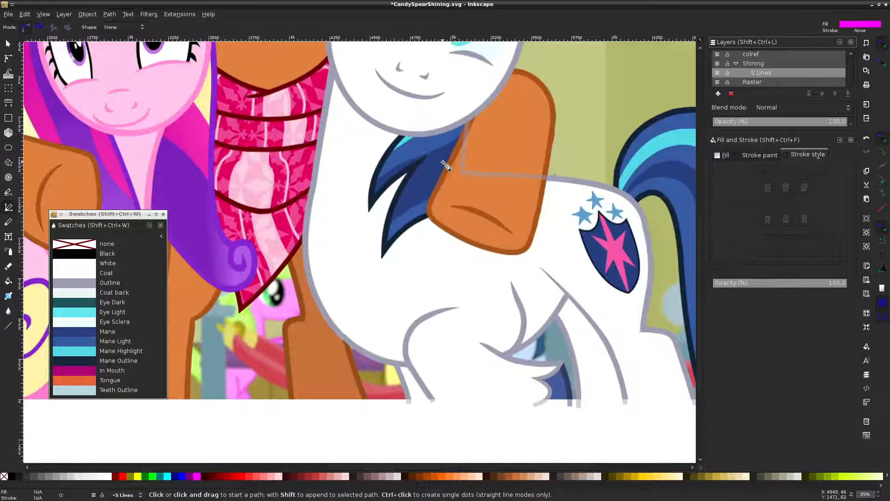
{"action": "scroll", "coordinate": [433, 160], "scroll_direction": "up", "scroll_amount": 2}
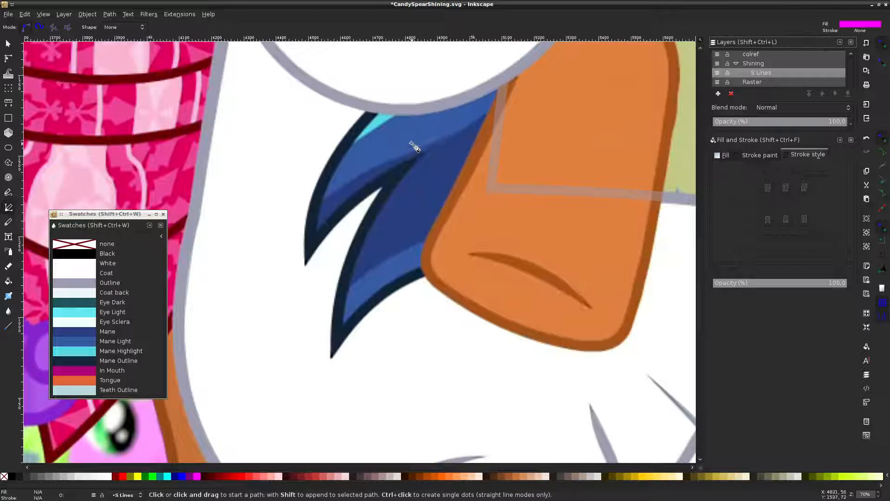
{"action": "left_click", "coordinate": [374, 105]}
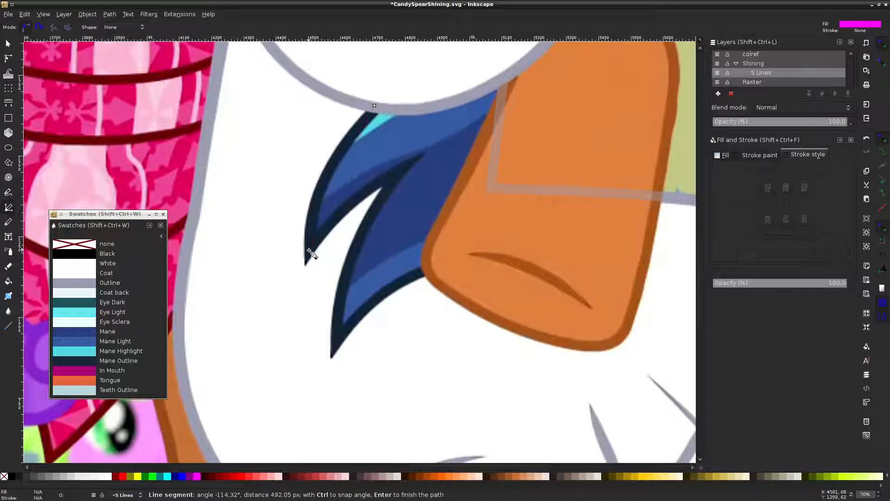
{"action": "left_click", "coordinate": [313, 242]}
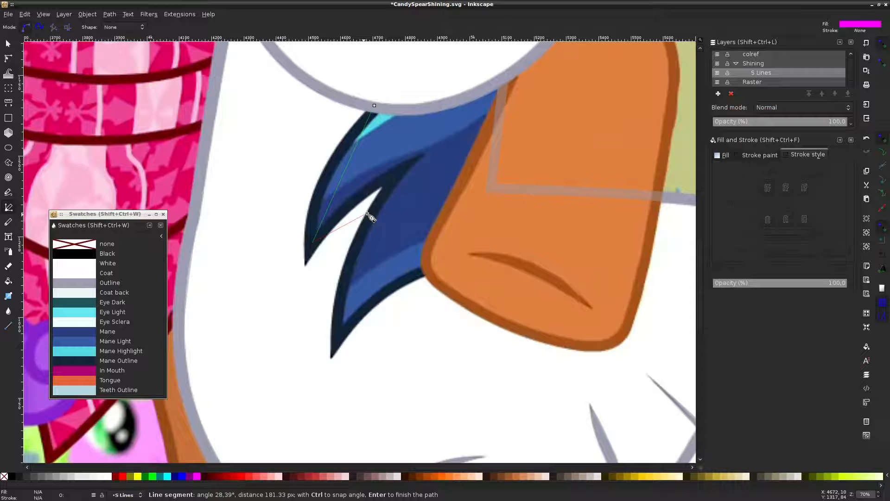
{"action": "left_click", "coordinate": [403, 167]}
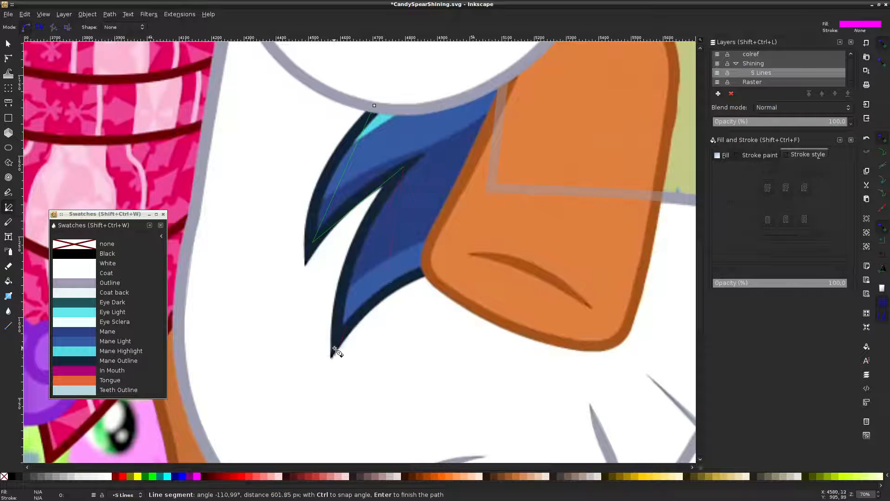
{"action": "left_click", "coordinate": [340, 332]}
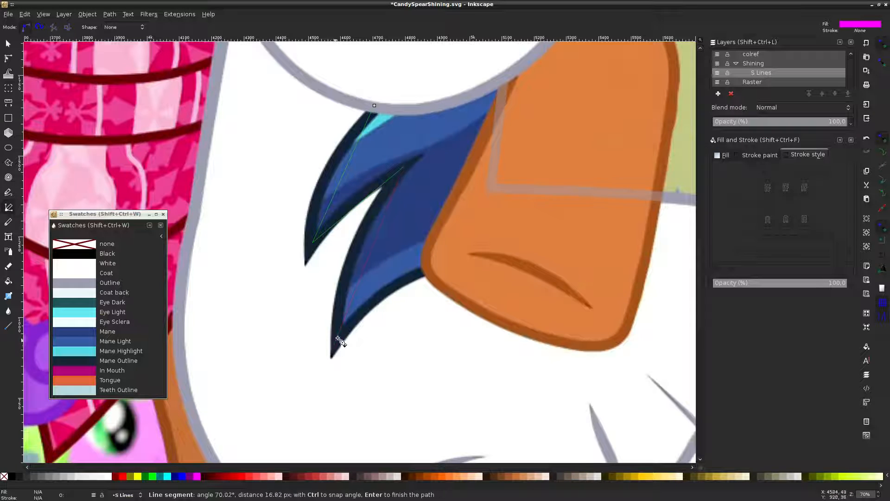
{"action": "left_click", "coordinate": [432, 271]}
{"action": "key", "text": "Return"}
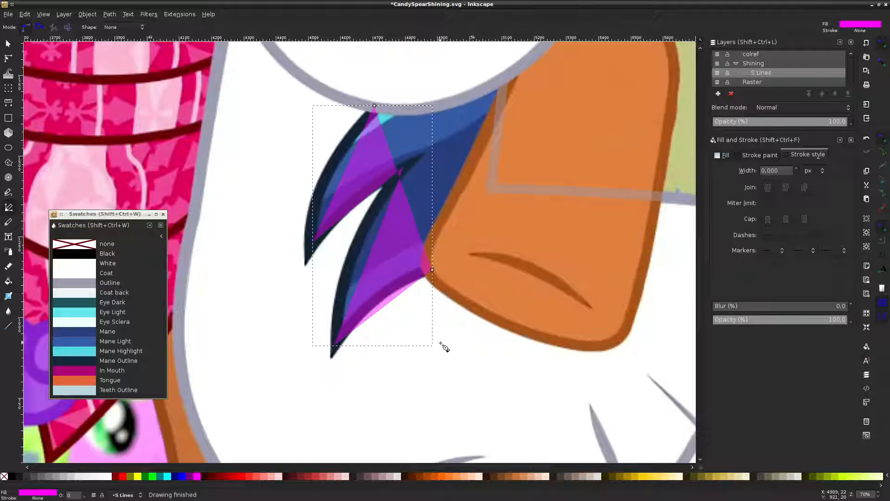
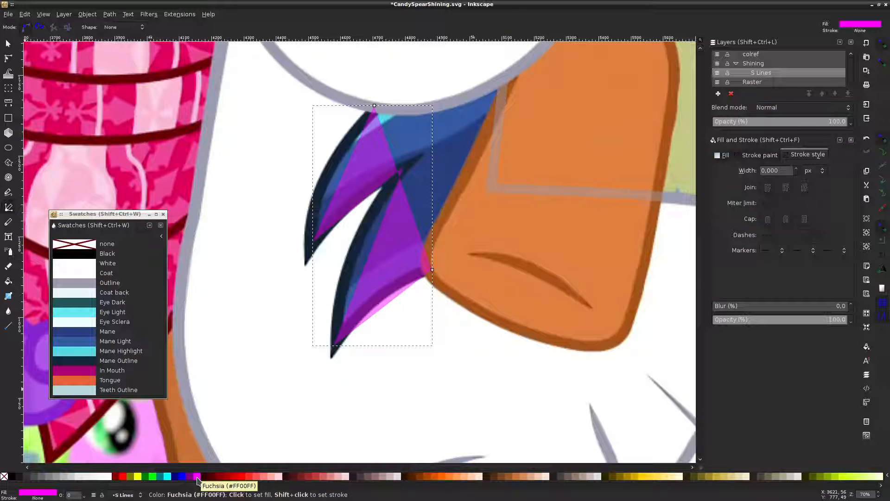
Give the neck mane path a Fuchsia stroke 30 px wide and no fill
{"action": "left_click", "coordinate": [197, 476], "text": "shift"}
{"action": "left_click", "coordinate": [4, 475]}
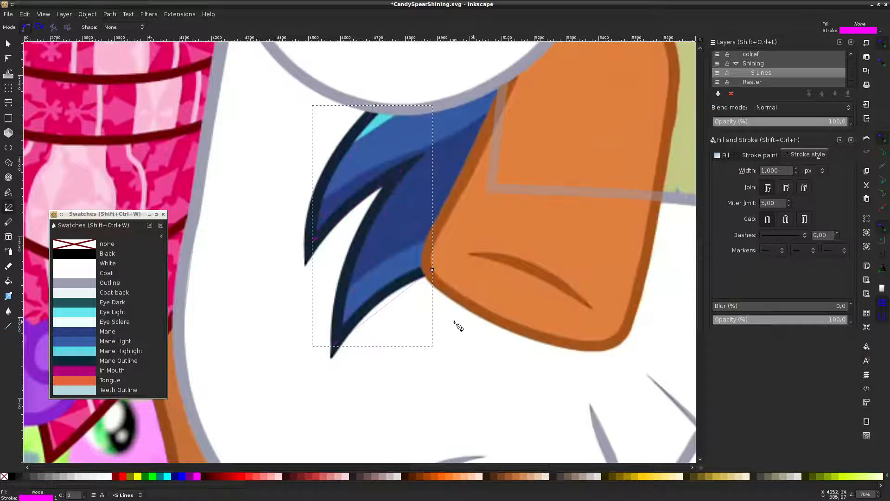
{"action": "left_click", "coordinate": [791, 171]}
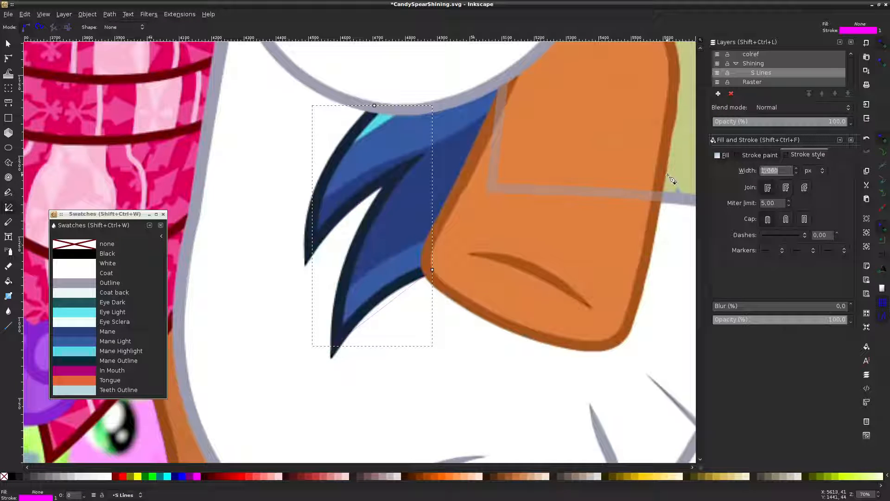
{"action": "type", "text": "30"}
{"action": "key", "text": "Return"}
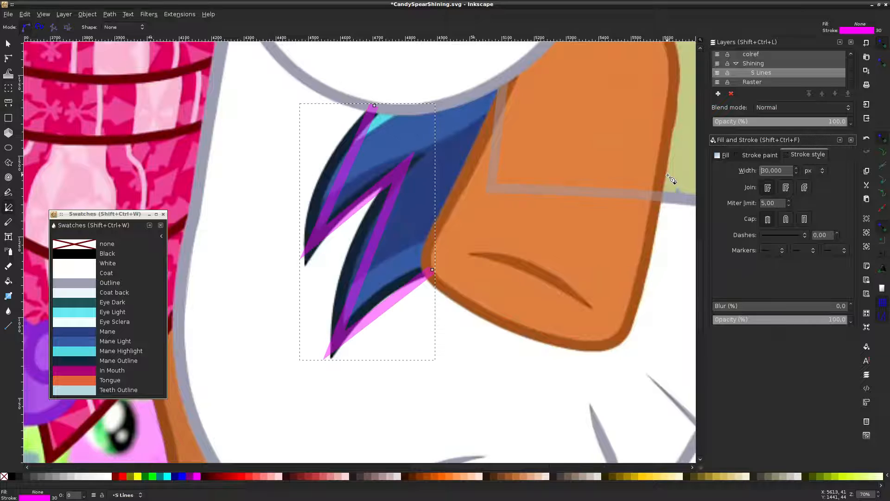
Curve both edges of the neck mane's upper lock to match the artwork, adjusting its chin, tip and notch nodes
{"action": "left_click", "coordinate": [8, 58]}
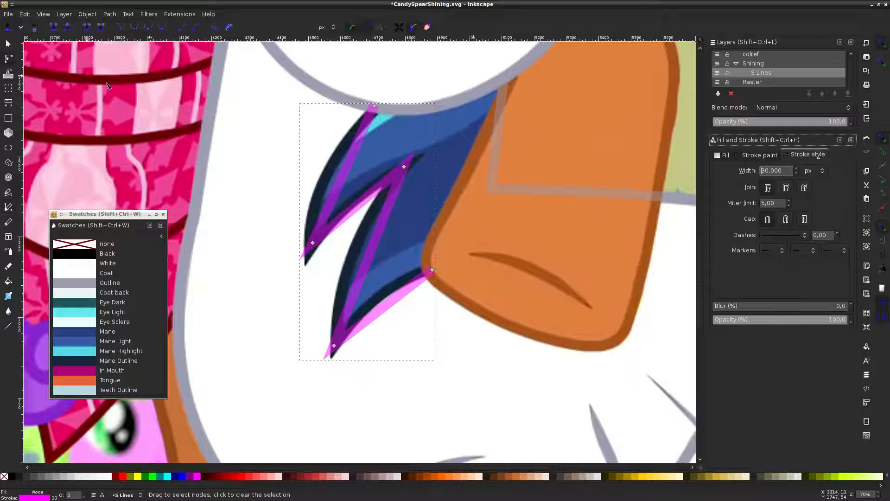
{"action": "left_click_drag", "start_coordinate": [340, 189], "coordinate": [331, 189]}
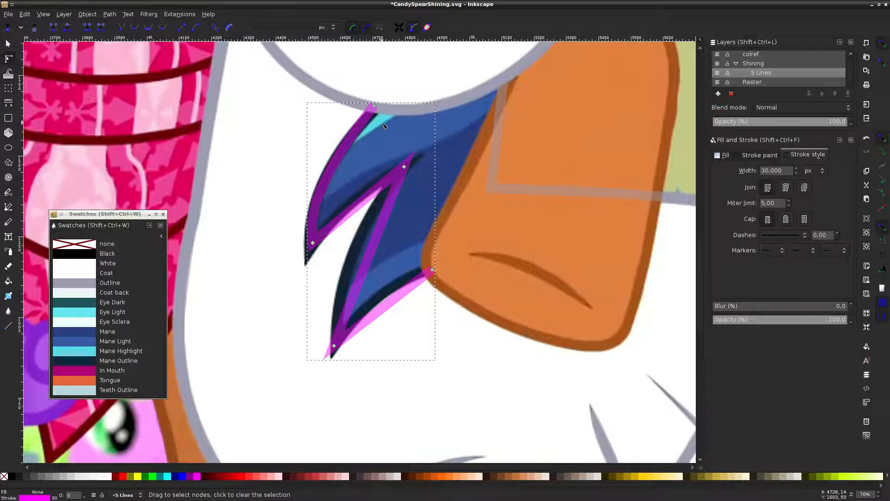
{"action": "left_click", "coordinate": [375, 108]}
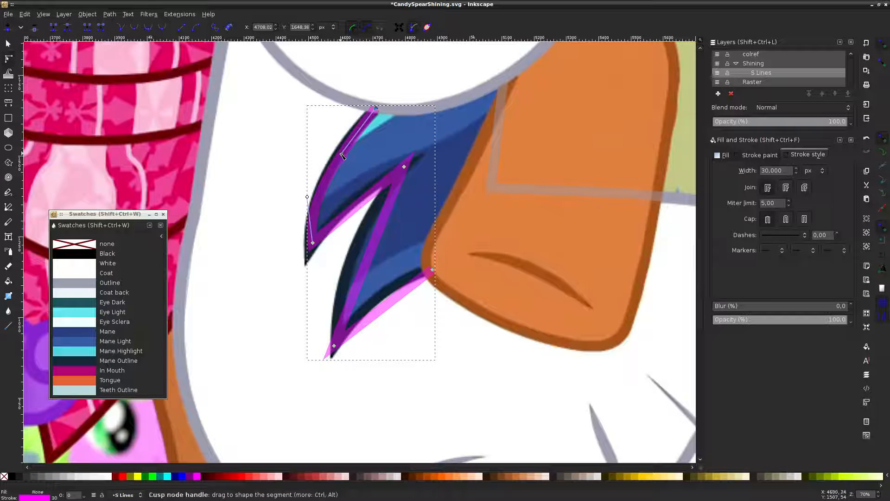
{"action": "left_click_drag", "start_coordinate": [341, 157], "coordinate": [337, 153]}
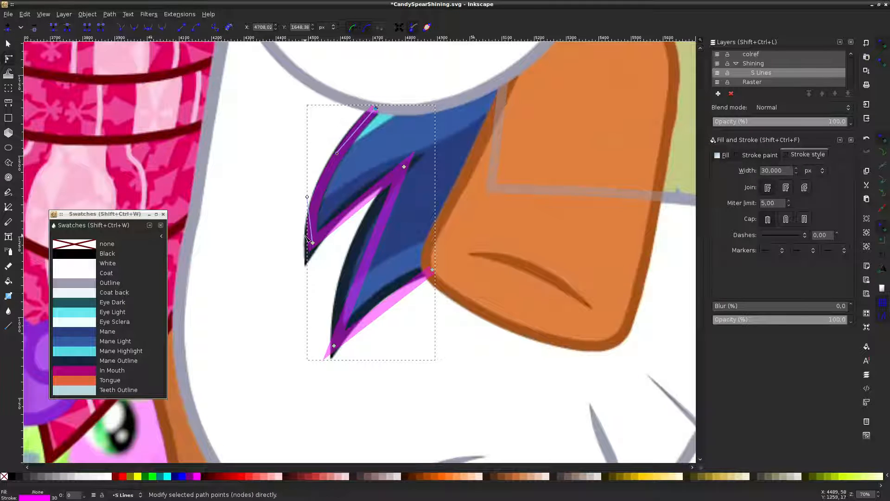
{"action": "left_click_drag", "start_coordinate": [312, 244], "coordinate": [310, 256]}
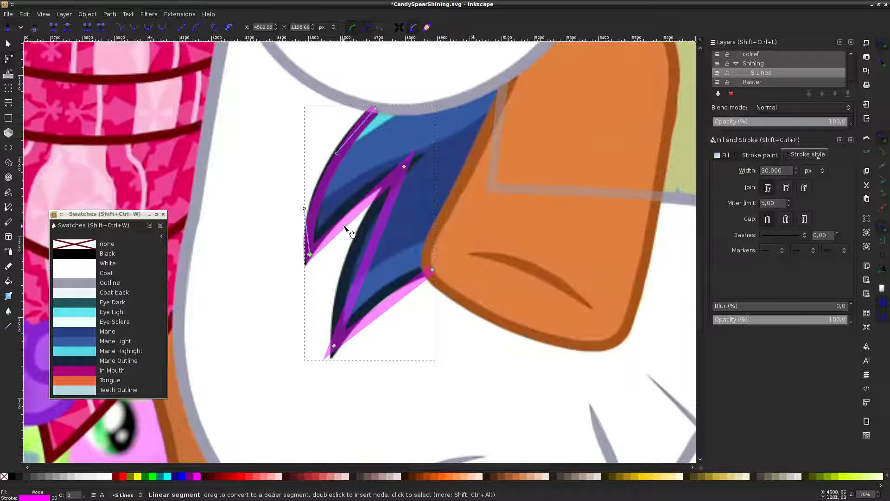
{"action": "left_click_drag", "start_coordinate": [357, 206], "coordinate": [352, 198]}
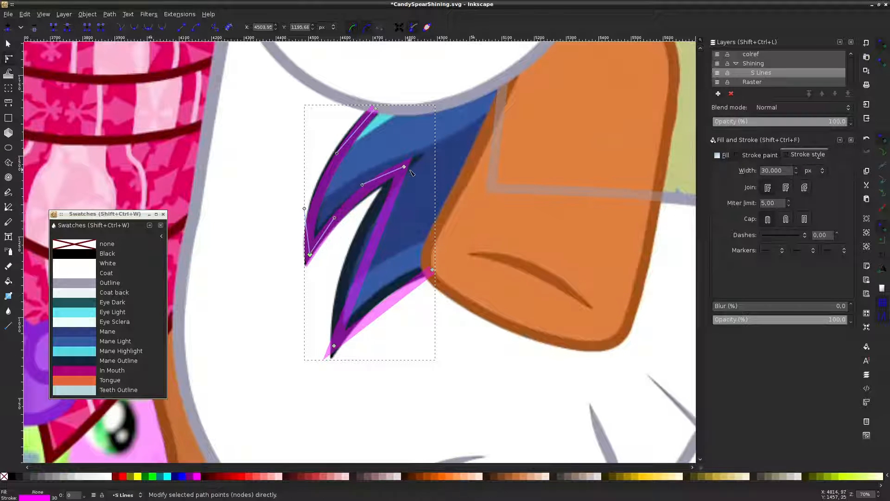
{"action": "left_click_drag", "start_coordinate": [401, 169], "coordinate": [406, 167]}
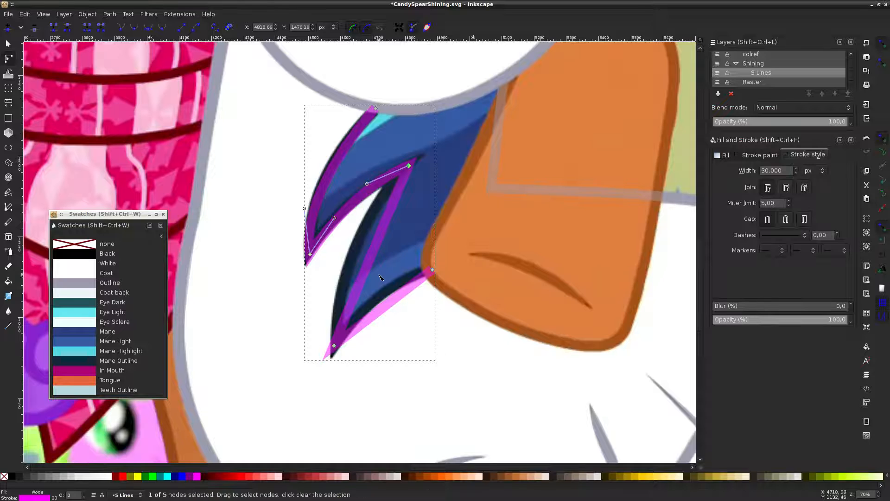
Curve both edges of the neck mane's lower lock to match the artwork, adjusting its tip node and handles
{"action": "left_click_drag", "start_coordinate": [382, 253], "coordinate": [359, 248]}
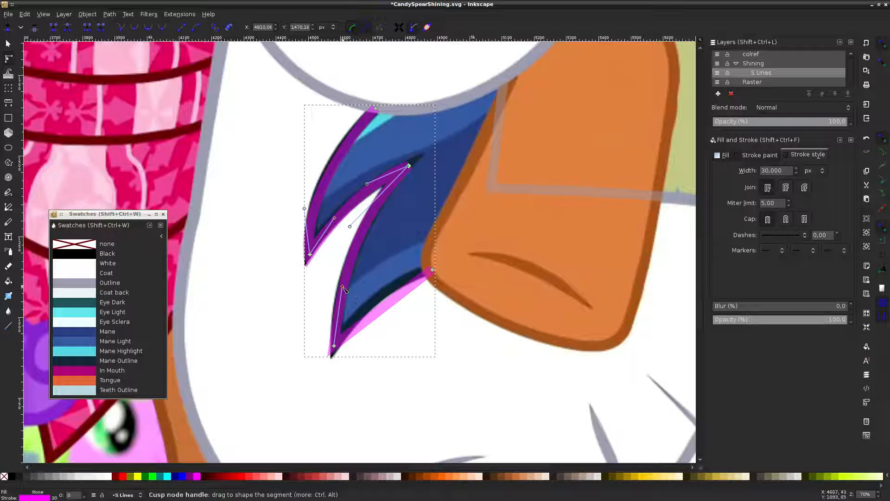
{"action": "left_click_drag", "start_coordinate": [343, 287], "coordinate": [339, 289]}
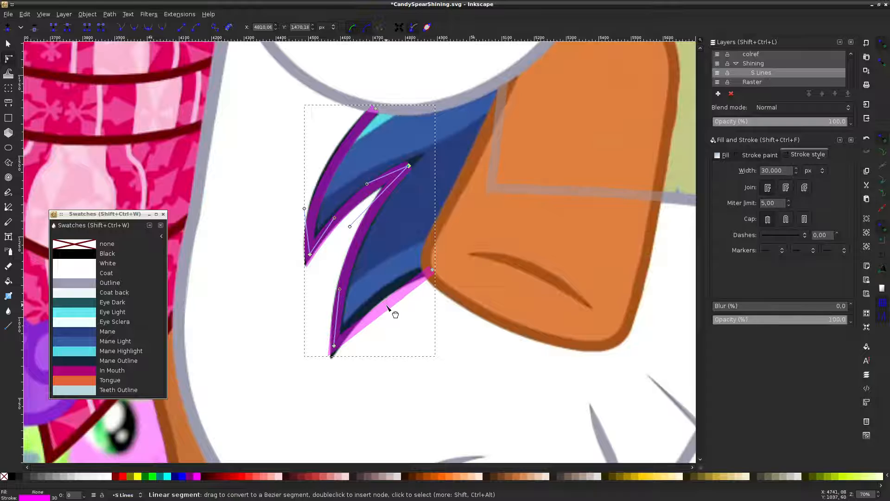
{"action": "left_click_drag", "start_coordinate": [388, 307], "coordinate": [391, 298]}
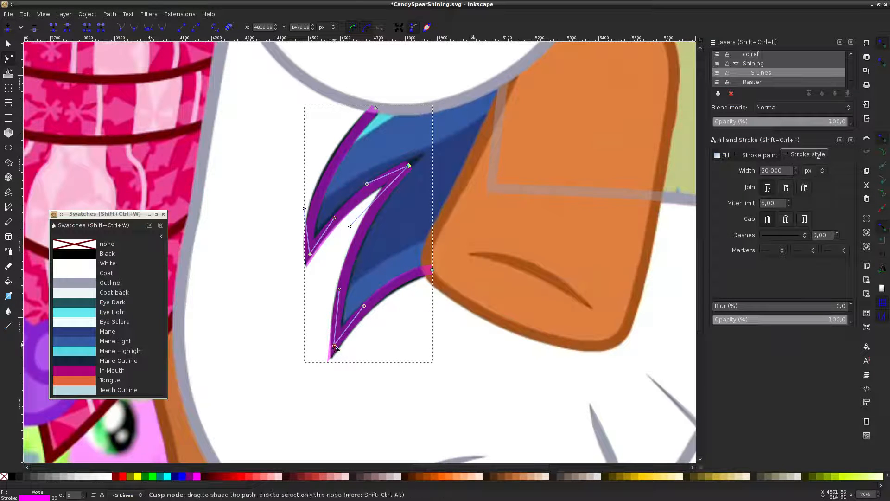
{"action": "left_click_drag", "start_coordinate": [334, 346], "coordinate": [338, 345]}
{"action": "left_click_drag", "start_coordinate": [342, 288], "coordinate": [339, 291]}
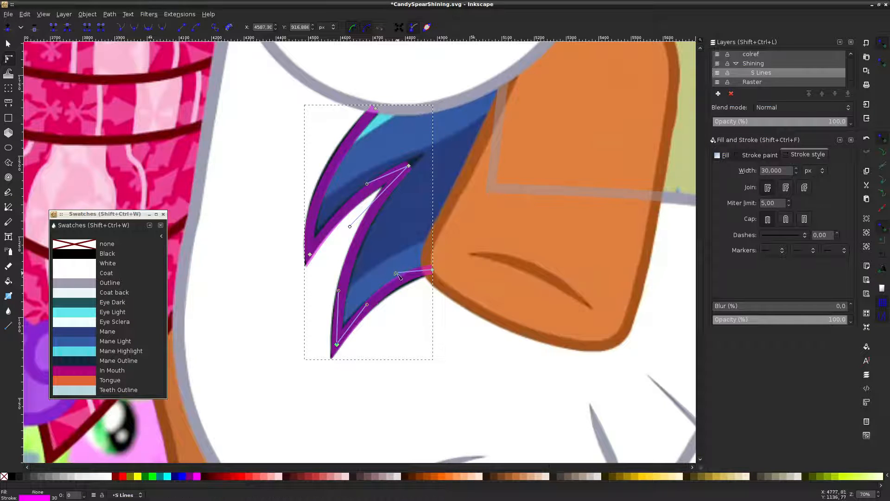
{"action": "left_click_drag", "start_coordinate": [397, 274], "coordinate": [399, 282]}
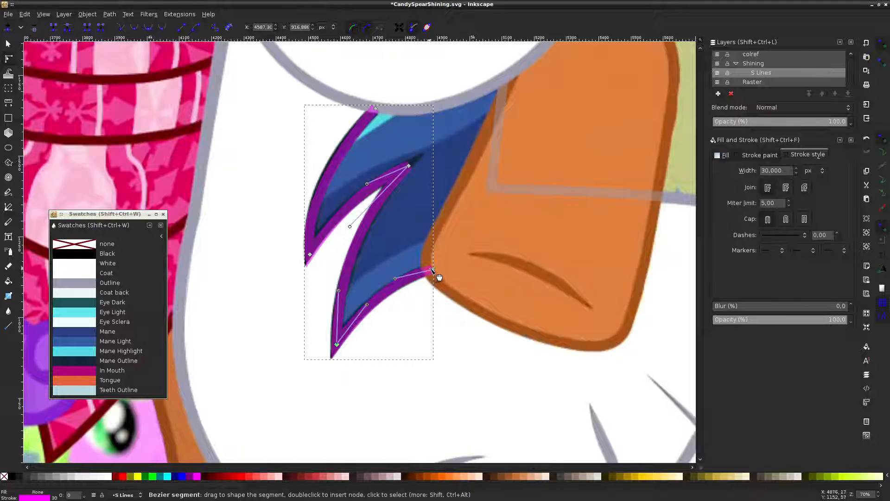
{"action": "key", "text": "Escape"}
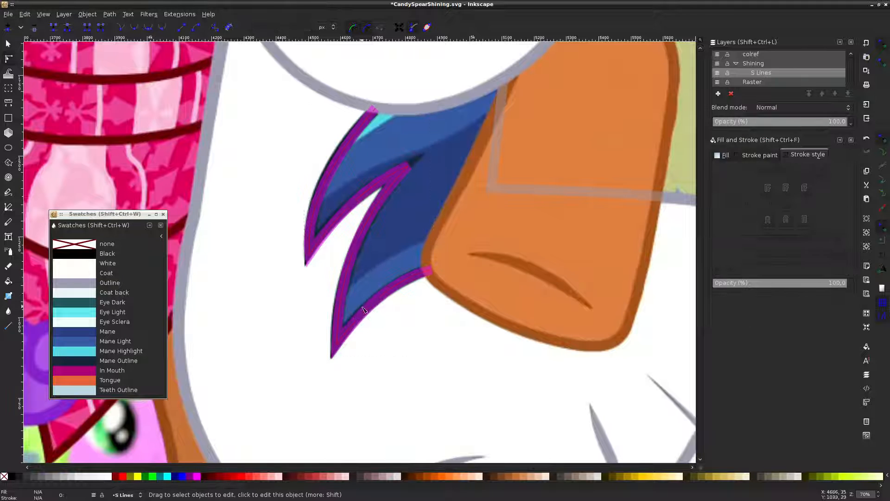
Nudge the tip of the neck mane's lower lock to align its fuchsia outline with the artwork
{"action": "scroll", "coordinate": [333, 357], "scroll_direction": "up", "scroll_amount": 4}
{"action": "left_click", "coordinate": [323, 330]}
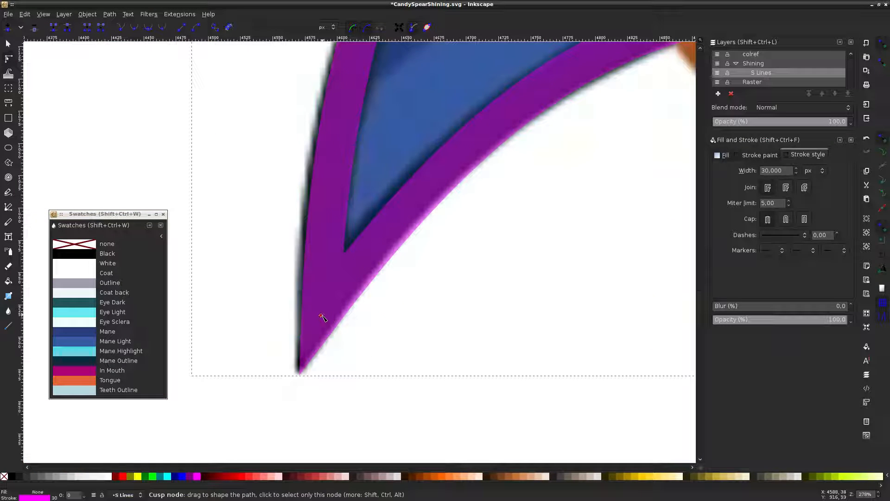
{"action": "left_click", "coordinate": [417, 293]}
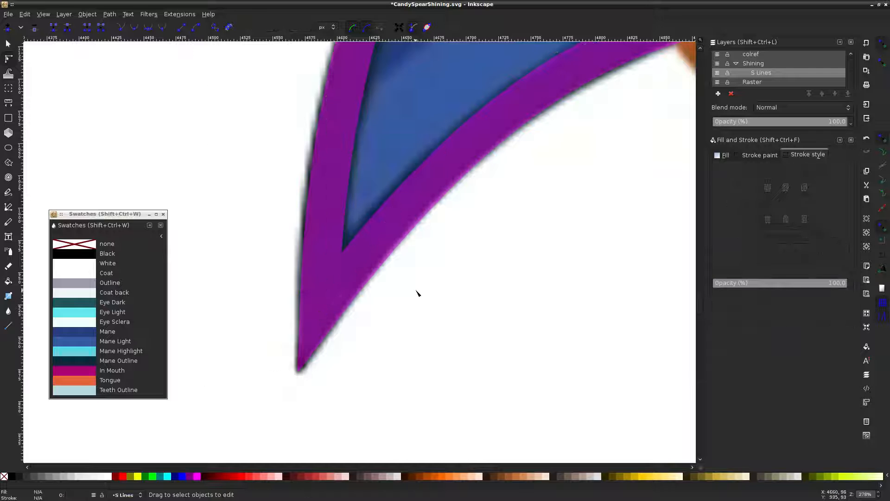
{"action": "scroll", "coordinate": [471, 253], "scroll_direction": "down", "scroll_amount": 4}
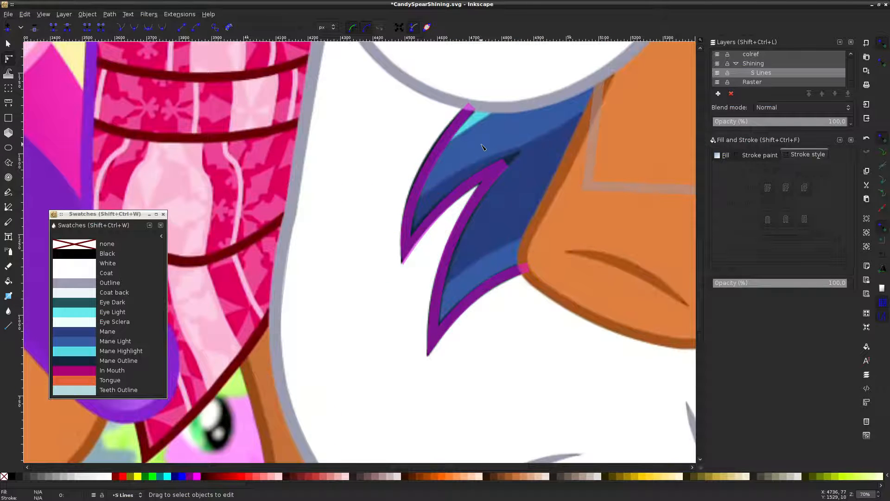
Refine the neck mane's upper lock by nudging its tip node and reshaping its outer edge to follow the artwork
{"action": "scroll", "coordinate": [480, 139], "scroll_direction": "up", "scroll_amount": 3}
{"action": "left_click", "coordinate": [383, 159]}
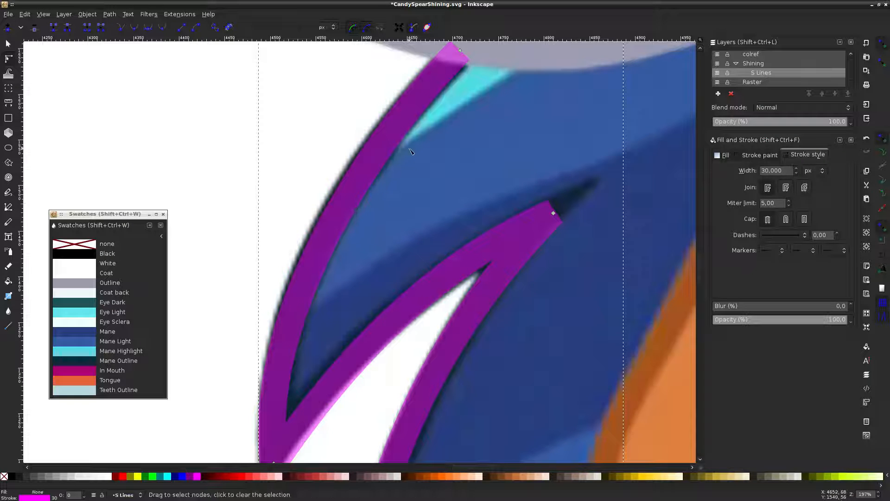
{"action": "left_click_drag", "start_coordinate": [462, 54], "coordinate": [465, 45]}
{"action": "key", "text": "ctrl+z"}
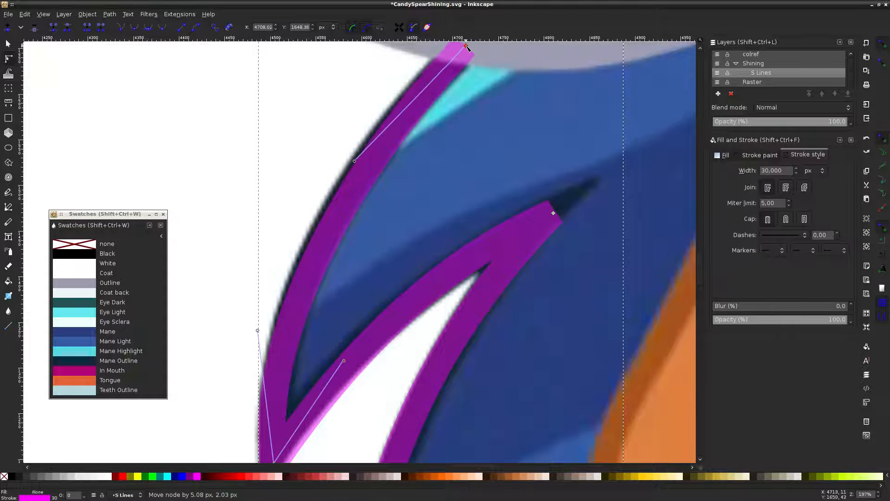
{"action": "scroll", "coordinate": [258, 118], "scroll_direction": "down", "scroll_amount": 5}
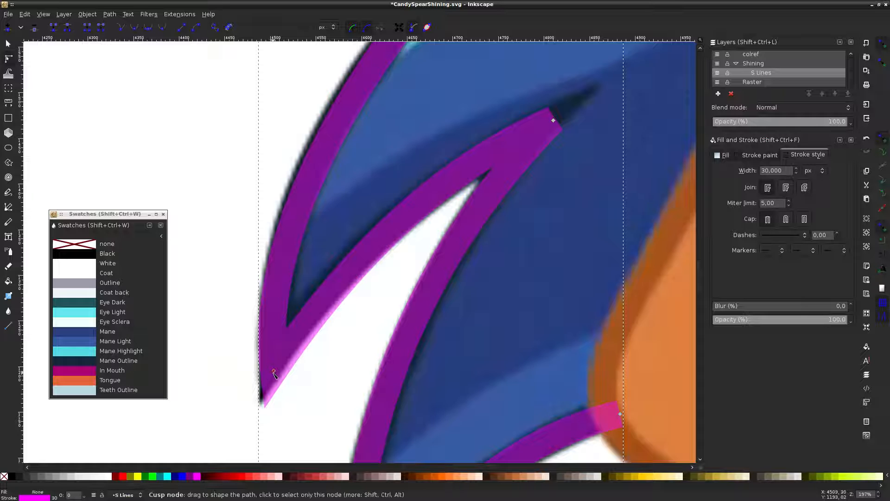
{"action": "left_click_drag", "start_coordinate": [269, 365], "coordinate": [271, 367]}
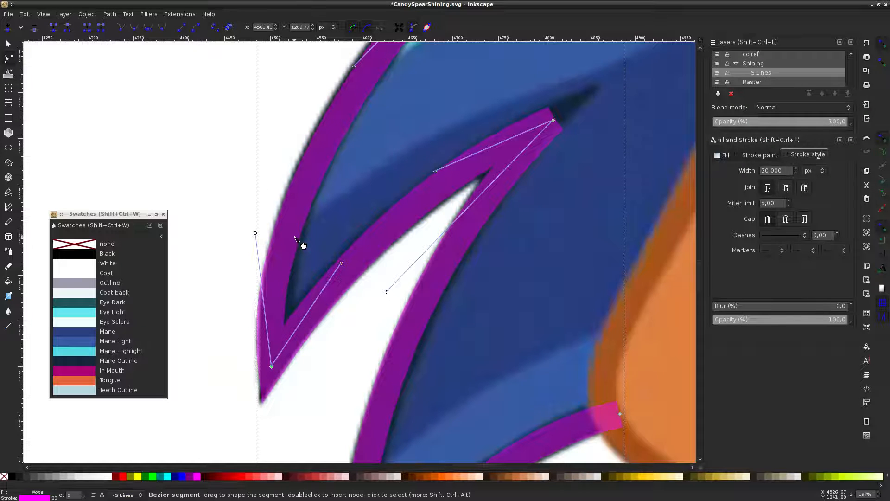
{"action": "left_click_drag", "start_coordinate": [302, 243], "coordinate": [307, 236]}
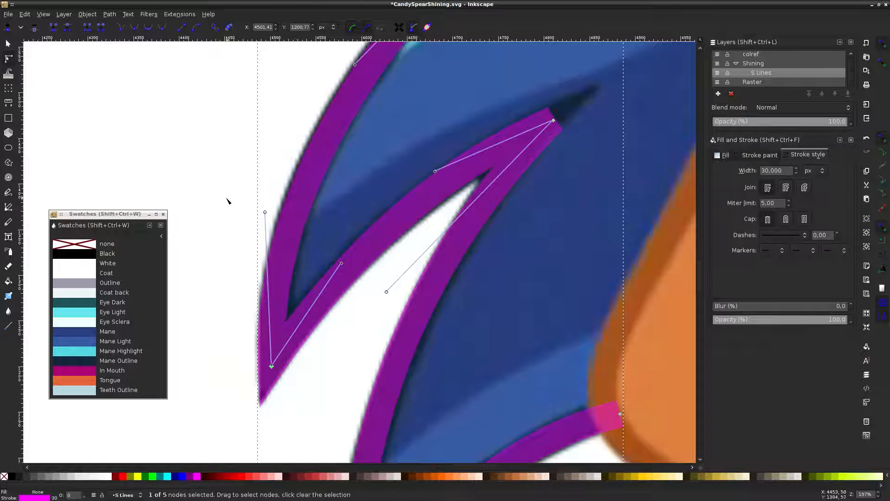
{"action": "key", "text": "Escape"}
{"action": "key", "text": "Escape"}
{"action": "scroll", "coordinate": [288, 197], "scroll_direction": "down", "scroll_amount": 3}
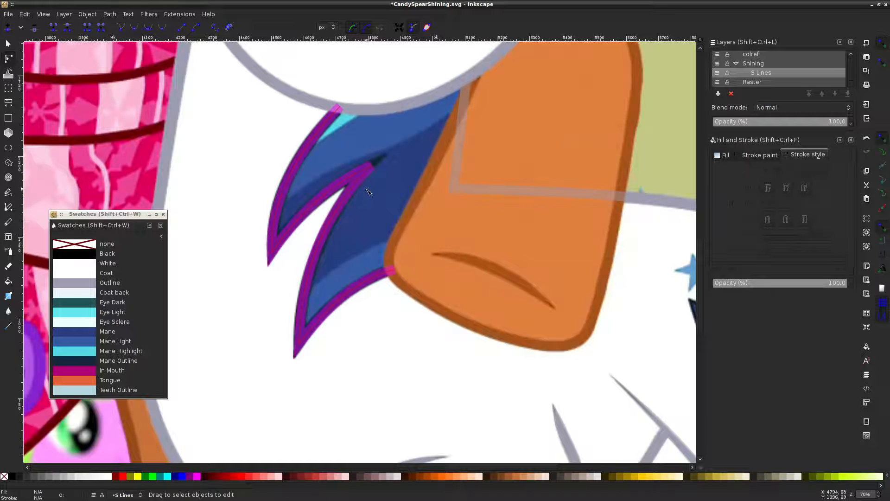
Set the neck mane path's miter limit to 5.20 so the notch between the locks ends in a sharp point
{"action": "left_click", "coordinate": [370, 170]}
{"action": "scroll", "coordinate": [366, 183], "scroll_direction": "up", "scroll_amount": 4}
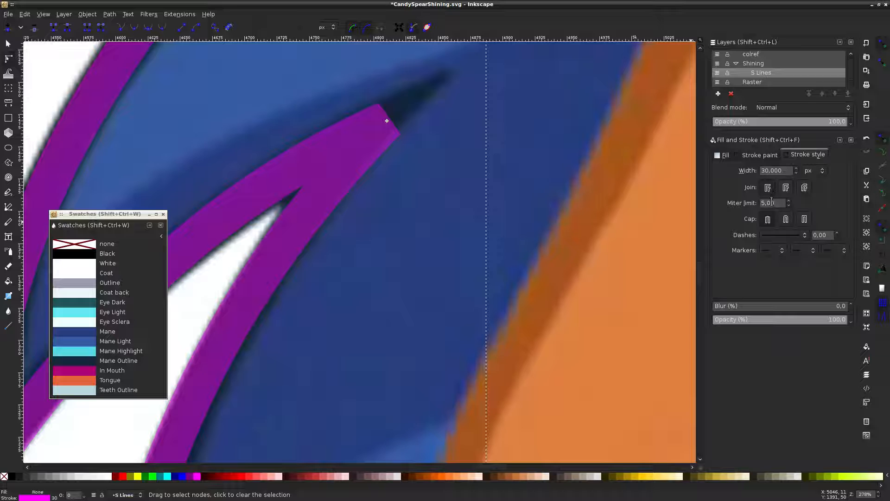
{"action": "scroll", "coordinate": [772, 202], "scroll_direction": "up", "scroll_amount": 5}
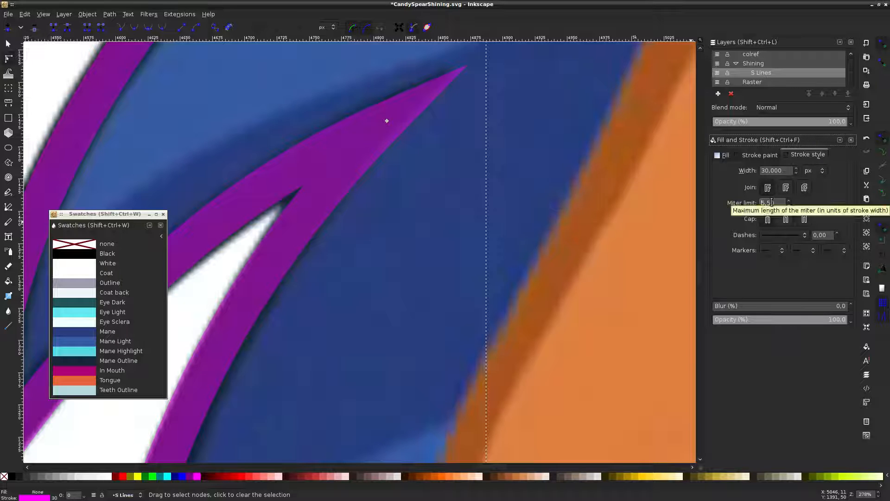
{"action": "scroll", "coordinate": [771, 203], "scroll_direction": "down", "scroll_amount": 5}
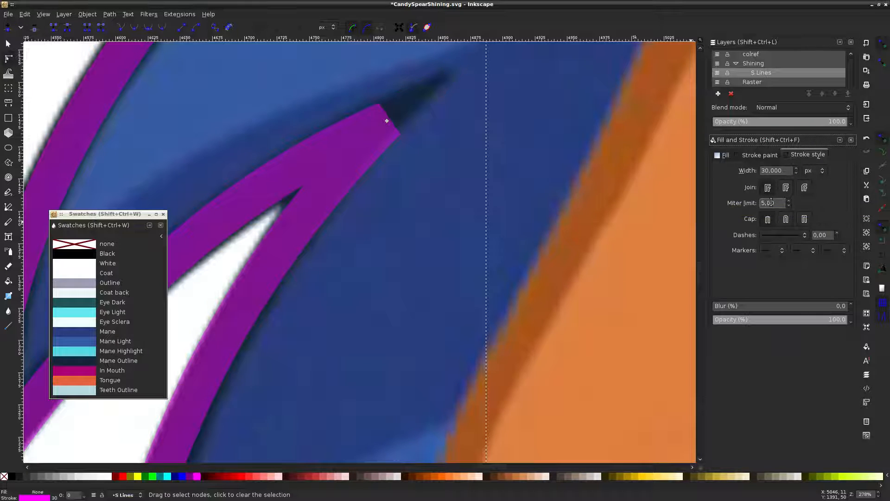
{"action": "scroll", "coordinate": [771, 203], "scroll_direction": "down", "scroll_amount": 1}
{"action": "scroll", "coordinate": [771, 203], "scroll_direction": "up", "scroll_amount": 1}
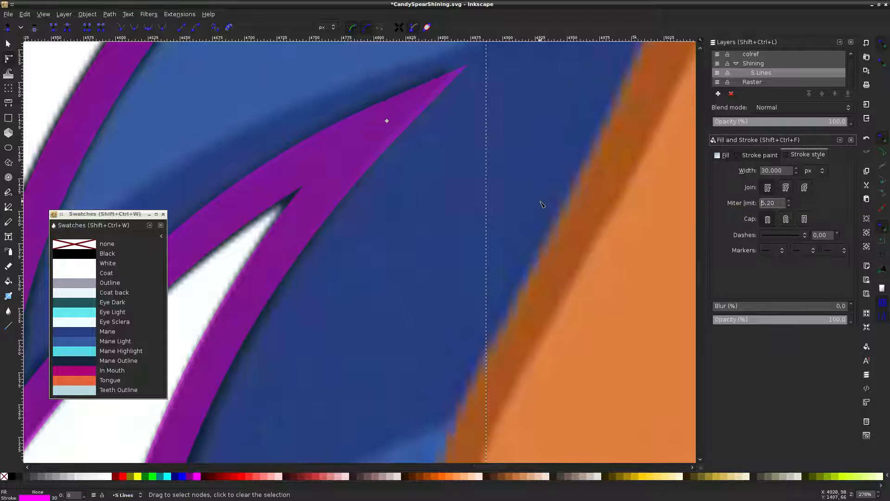
{"action": "left_click", "coordinate": [458, 164]}
{"action": "scroll", "coordinate": [458, 157], "scroll_direction": "down", "scroll_amount": 4}
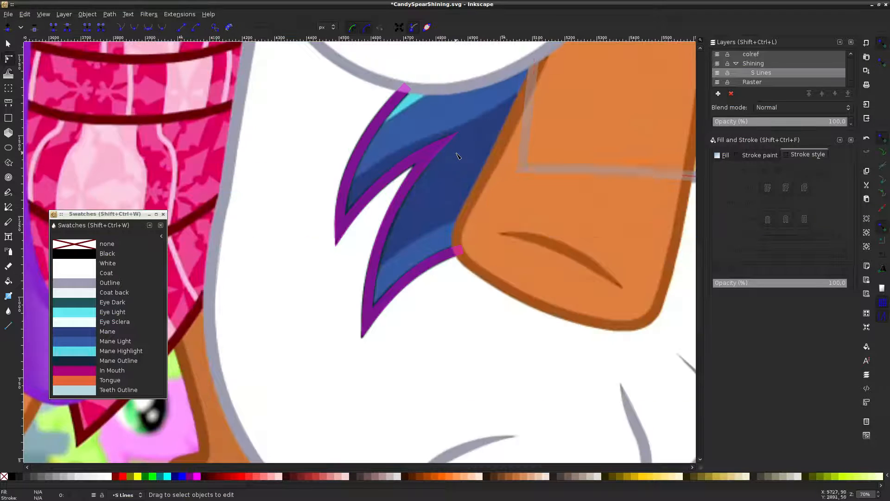
Hide the Raster layer to inspect the neck mane outline on its own, and show the layer again
{"action": "left_click", "coordinate": [718, 82]}
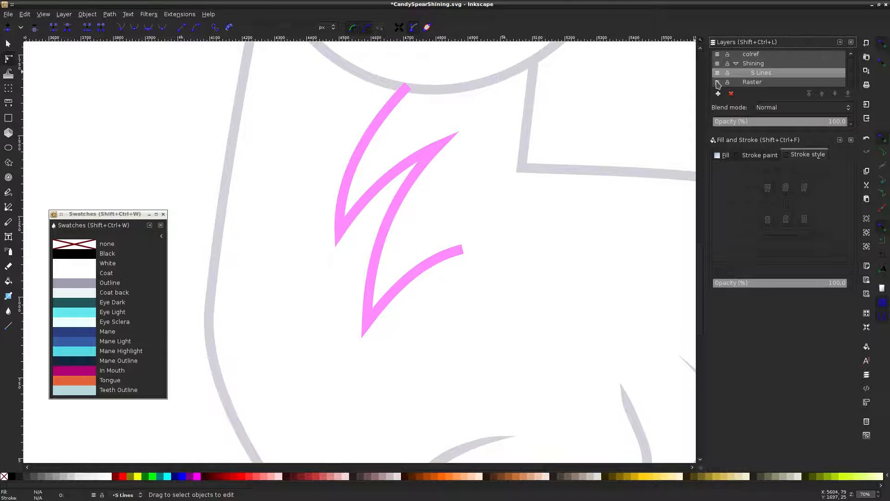
{"action": "left_click", "coordinate": [717, 84]}
Select the neck mane path and activate the Bezier pen tool for drawing the next outline
{"action": "key", "text": "Tab"}
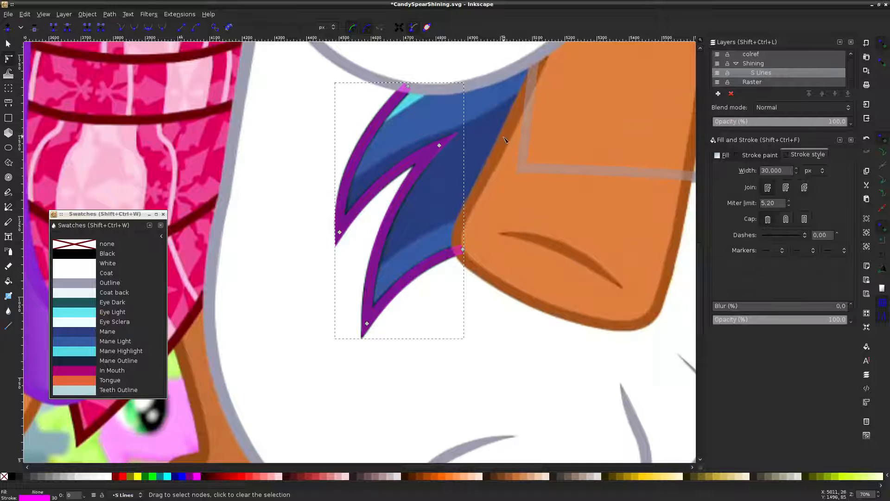
{"action": "scroll", "coordinate": [492, 146], "scroll_direction": "down", "scroll_amount": 2}
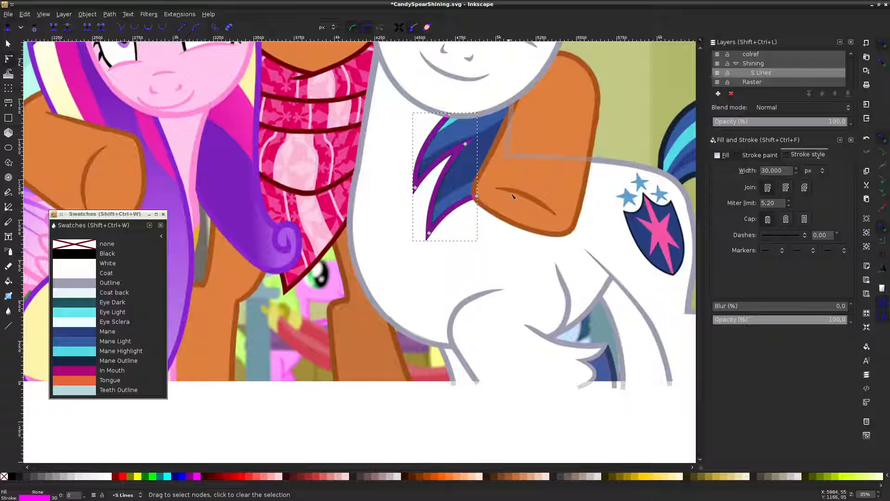
{"action": "scroll", "coordinate": [515, 203], "scroll_direction": "up", "scroll_amount": 5}
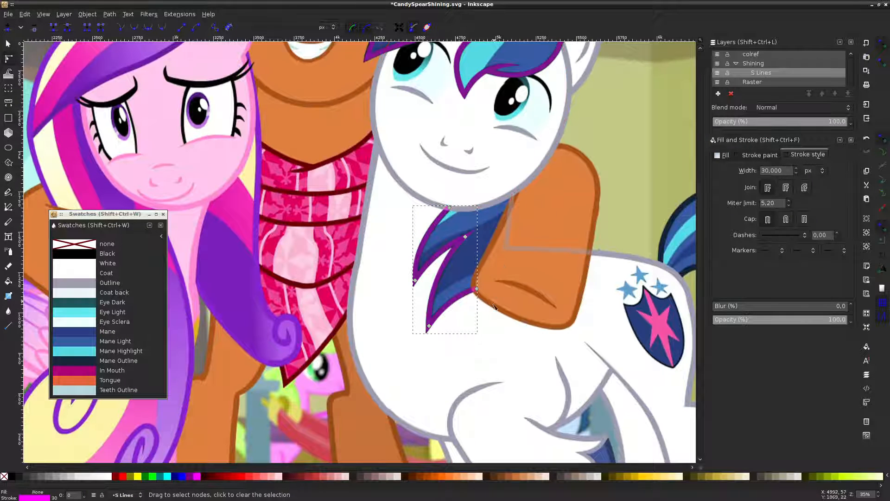
{"action": "left_click", "coordinate": [8, 207]}
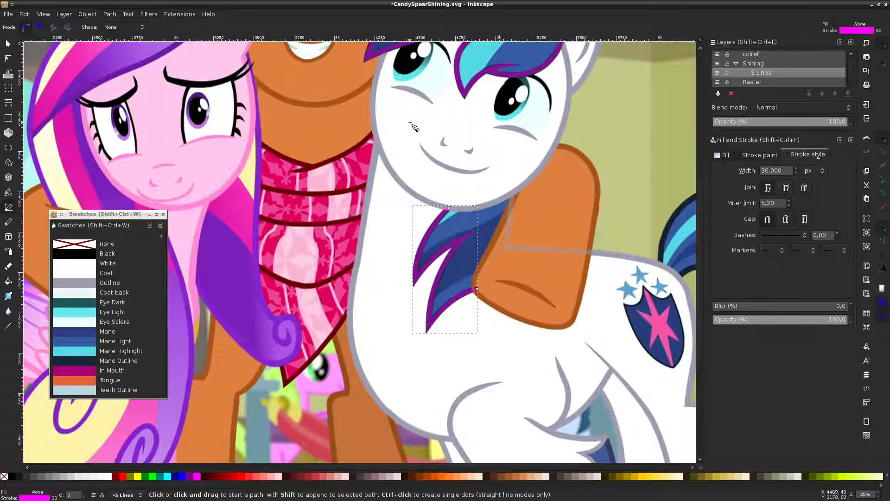
Extend the chest mane outline from its lower open end up to the jaw and bow the new segment outward
{"action": "left_click", "coordinate": [477, 290]}
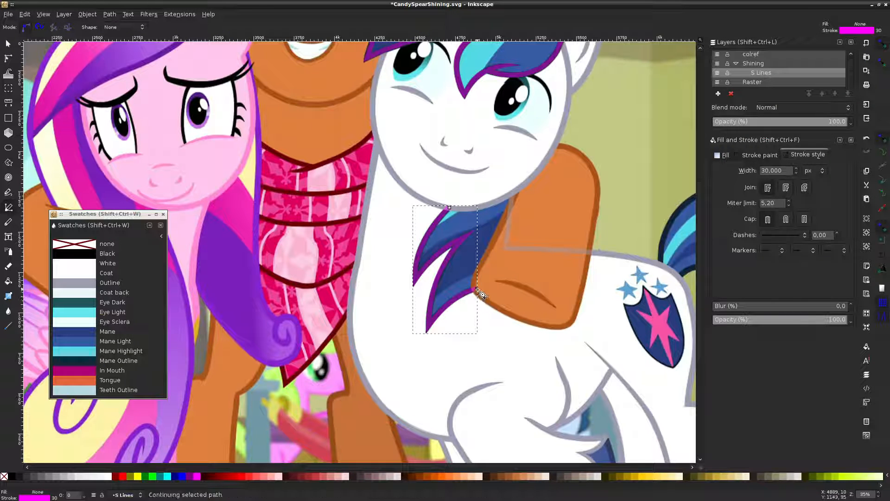
{"action": "double_click", "coordinate": [522, 186]}
{"action": "left_click", "coordinate": [8, 58]}
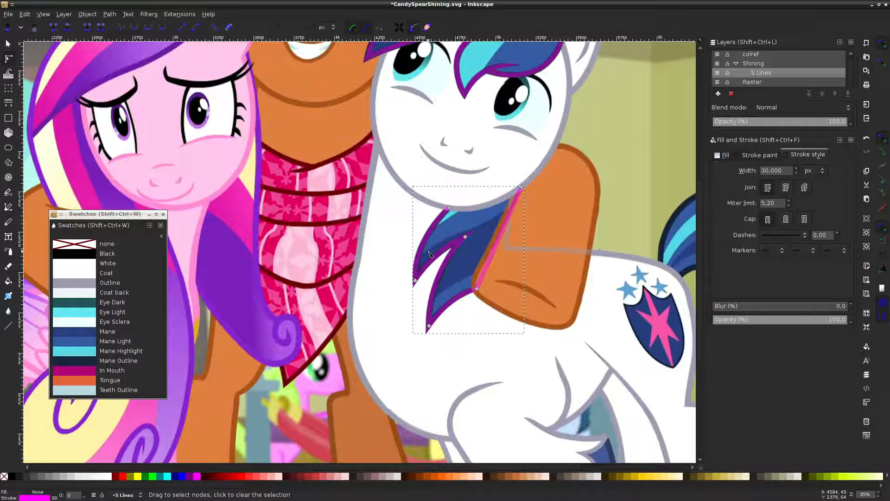
{"action": "left_click_drag", "start_coordinate": [503, 245], "coordinate": [524, 254]}
Hide the Raster layer and deselect the mane outline so only the line art shows
{"action": "left_click", "coordinate": [717, 82]}
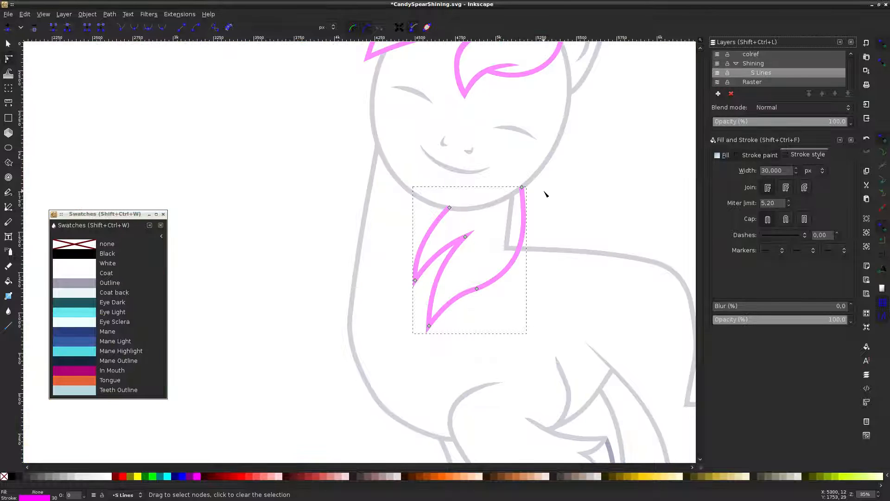
{"action": "key", "text": "Escape"}
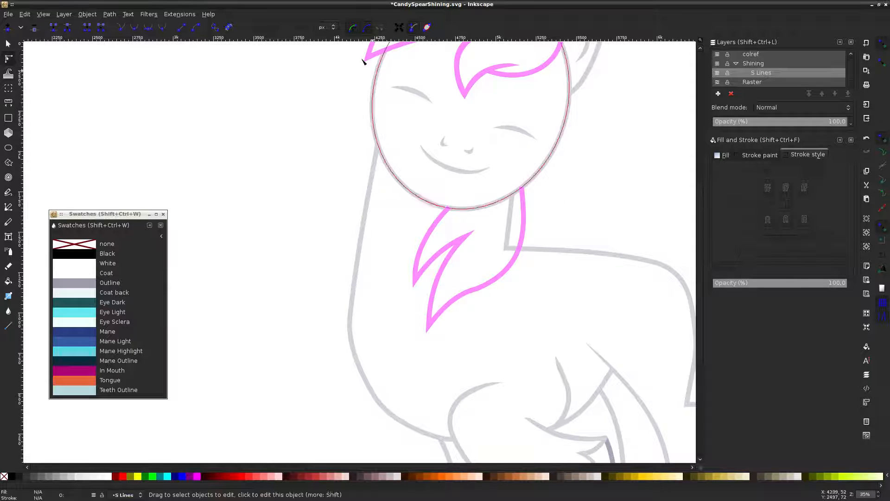
{"action": "left_click", "coordinate": [288, 3]}
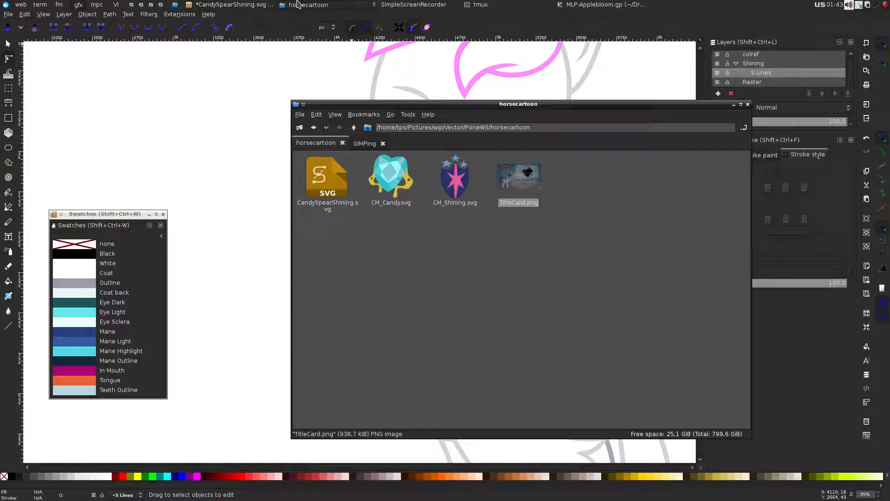
{"action": "left_click", "coordinate": [232, 116]}
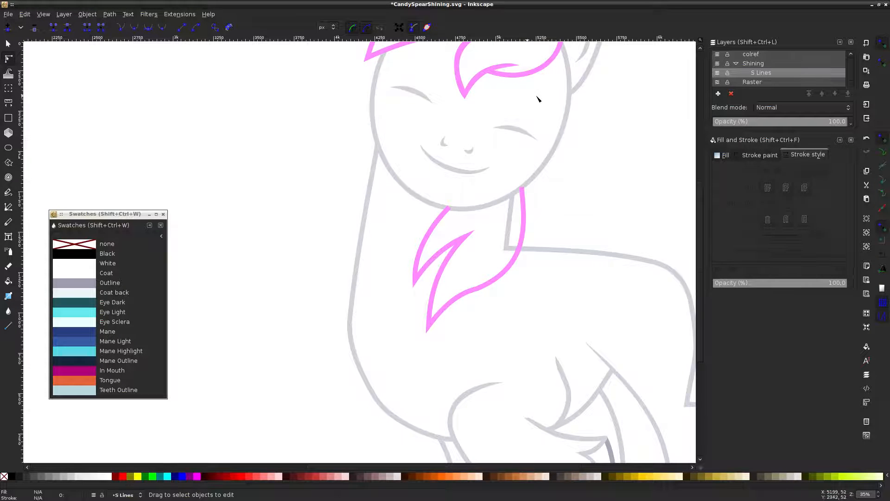
Make the node joining the mane's new back segment to its lower lock smooth
{"action": "left_click", "coordinate": [515, 268]}
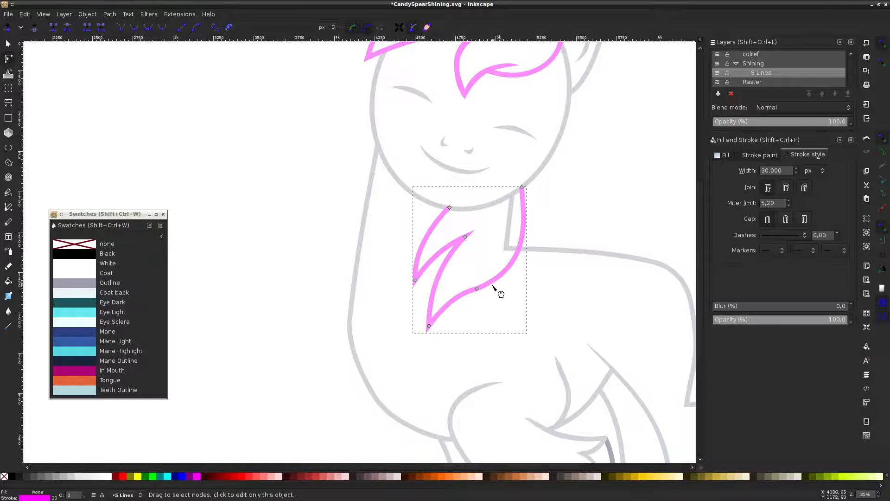
{"action": "left_click", "coordinate": [477, 288]}
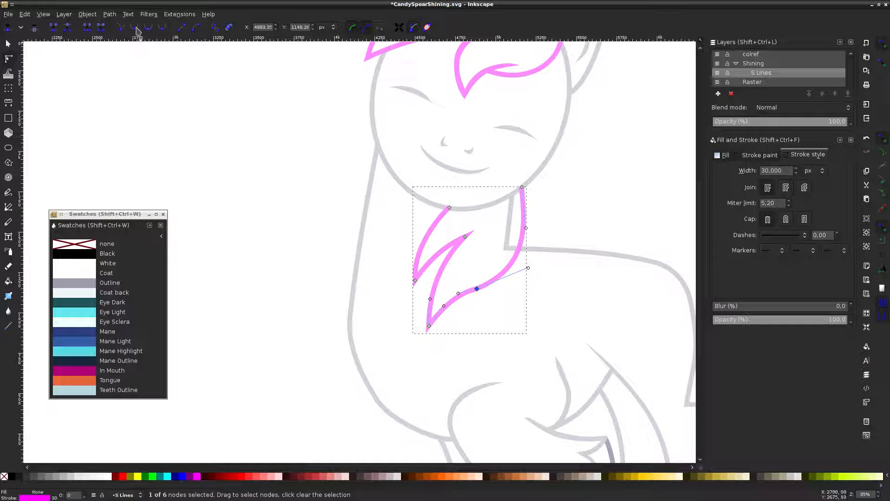
{"action": "left_click", "coordinate": [280, 184]}
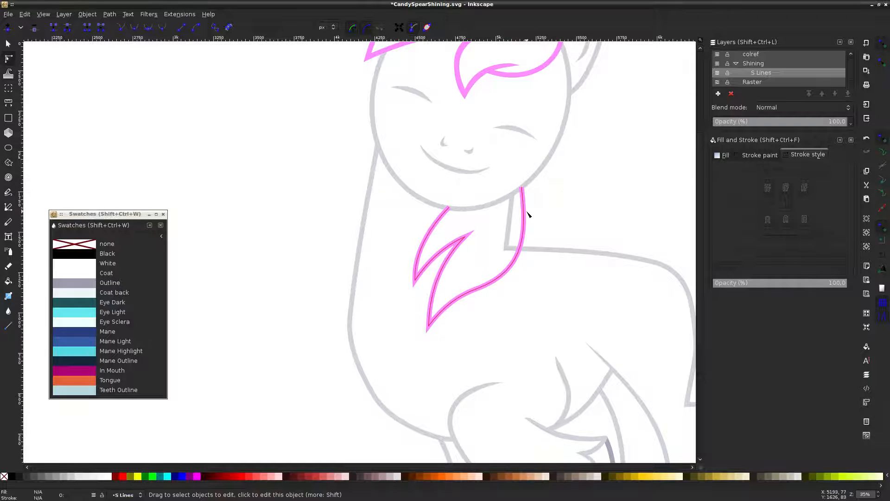
Lower the chest mane outline in the stacking order so its ends sit beneath the head outline
{"action": "scroll", "coordinate": [534, 198], "scroll_direction": "up", "scroll_amount": 3}
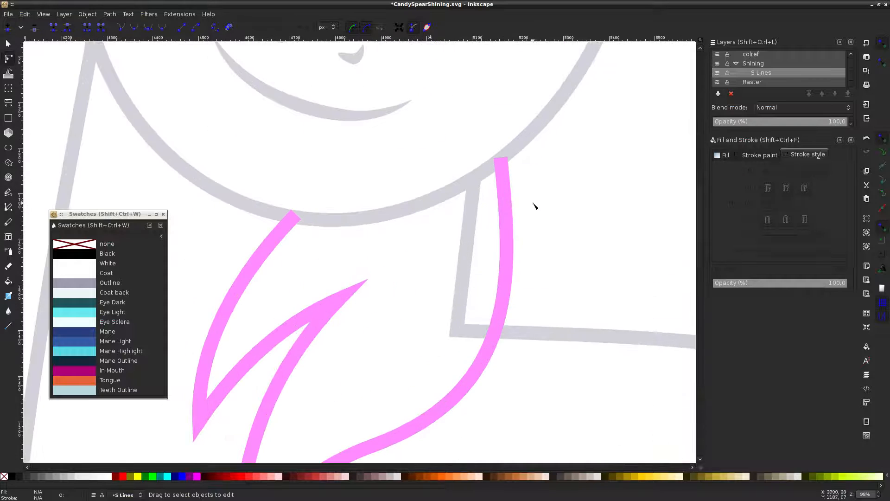
{"action": "left_click", "coordinate": [507, 199]}
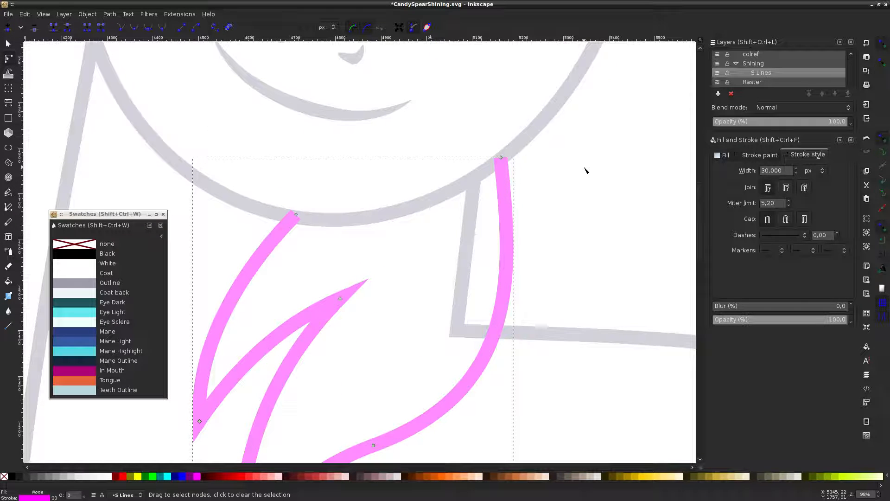
{"action": "key", "text": "Page_Down"}
{"action": "left_click", "coordinate": [574, 196]}
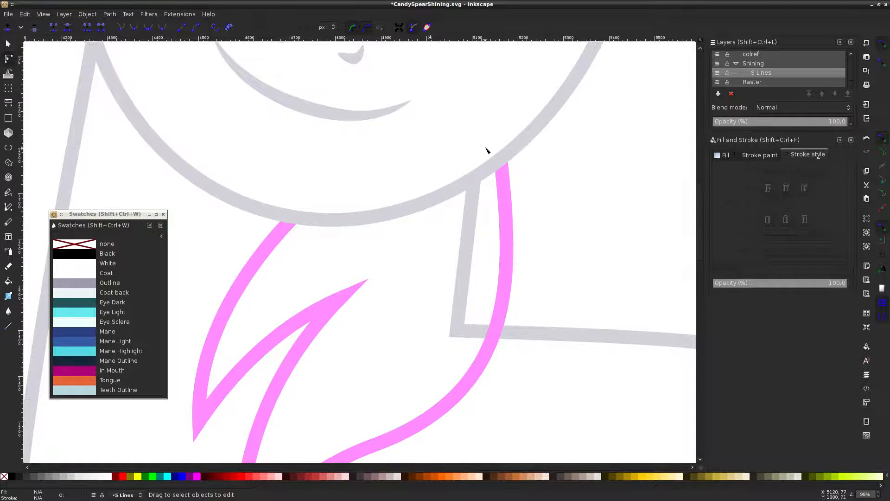
{"action": "scroll", "coordinate": [525, 179], "scroll_direction": "down", "scroll_amount": 4}
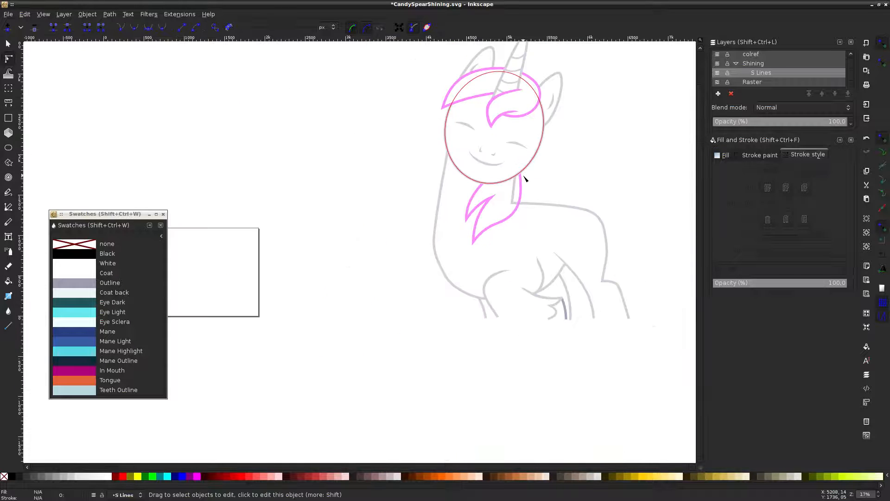
{"action": "scroll", "coordinate": [543, 184], "scroll_direction": "up", "scroll_amount": 2}
{"action": "left_click", "coordinate": [523, 245]}
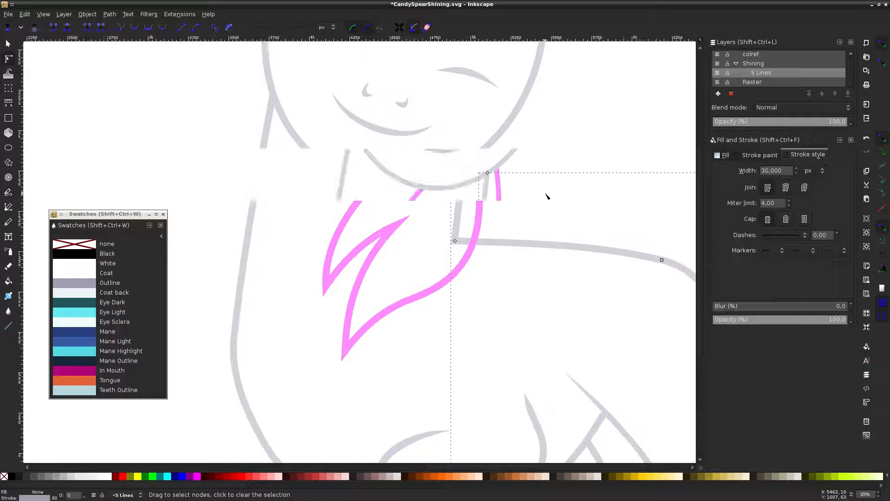
{"action": "scroll", "coordinate": [546, 192], "scroll_direction": "down", "scroll_amount": 3}
{"action": "left_click", "coordinate": [8, 192]}
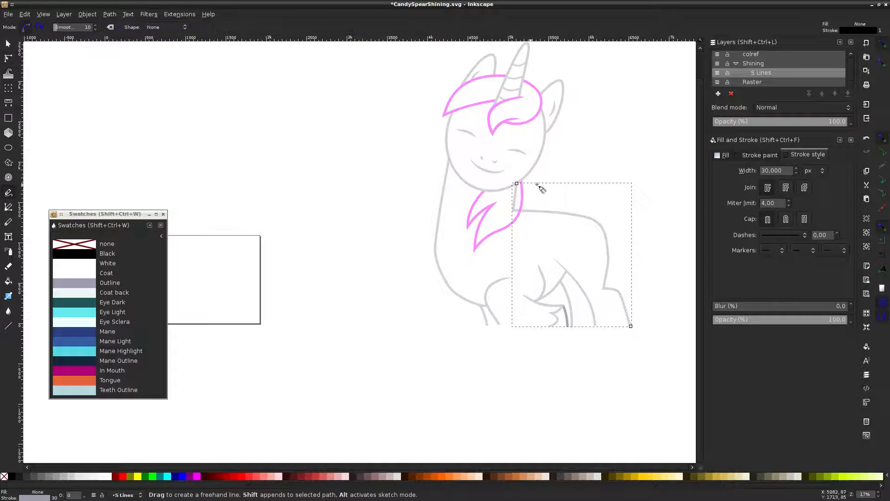
{"action": "left_click_drag", "start_coordinate": [523, 169], "coordinate": [518, 226]}
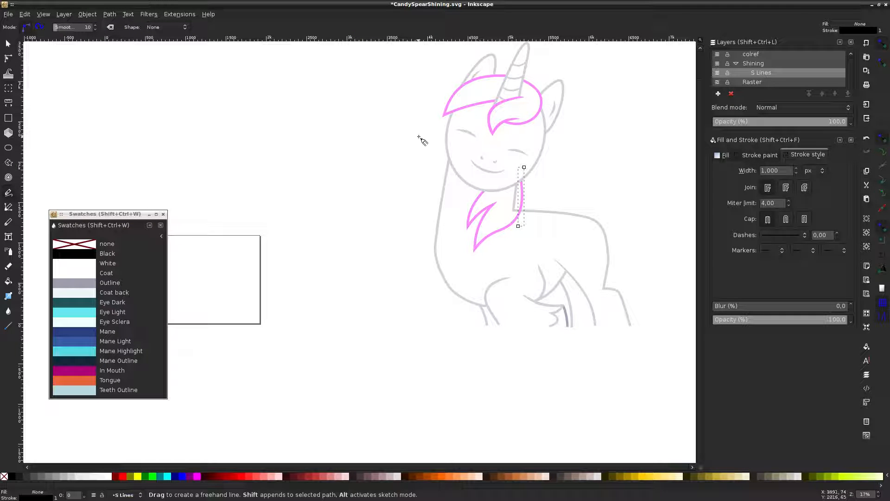
{"action": "key", "text": "ctrl+z"}
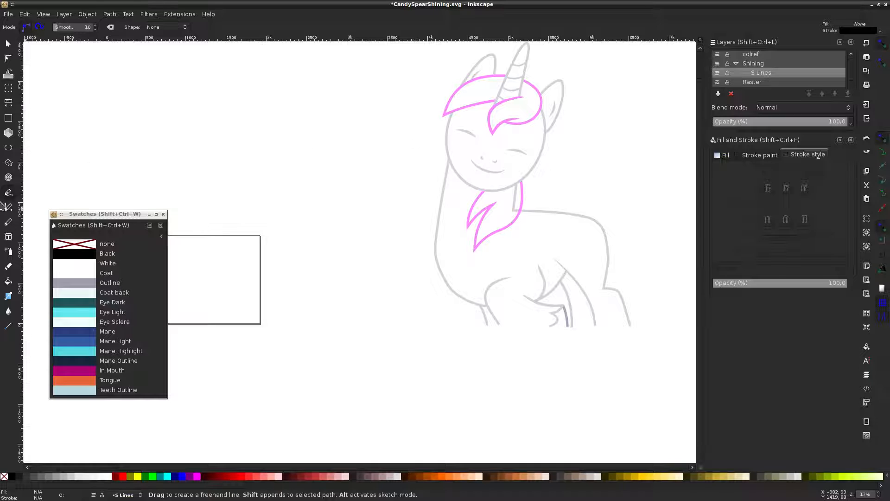
Draw a closed five-sided Bezier shape around the back and hindquarters, with one edge running along the mane's back line
{"action": "left_click", "coordinate": [7, 207]}
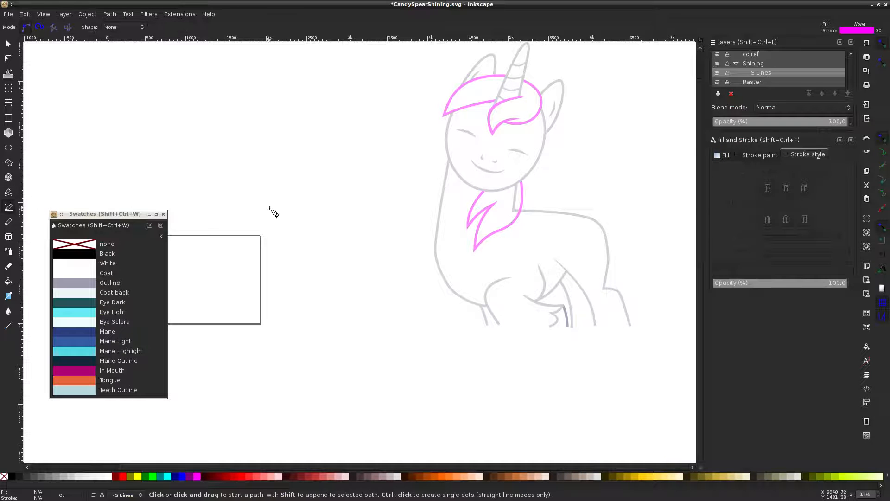
{"action": "left_click", "coordinate": [522, 166]}
{"action": "left_click", "coordinate": [518, 222]}
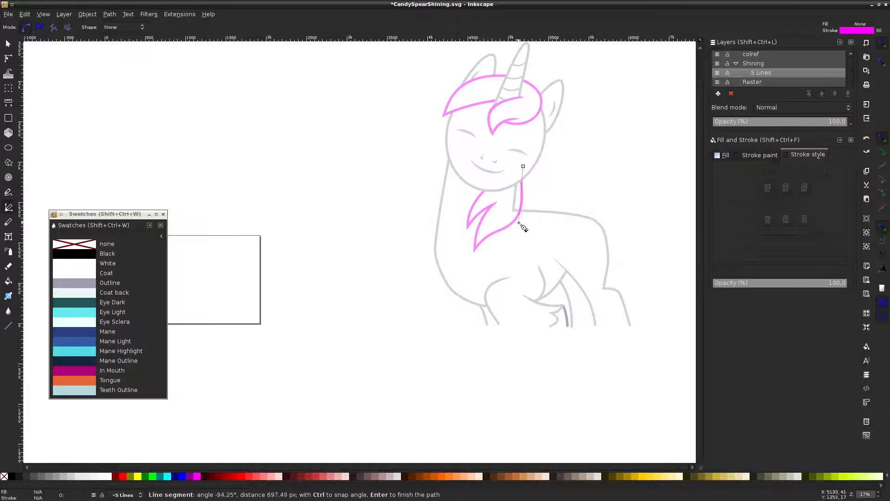
{"action": "left_click", "coordinate": [623, 339]}
{"action": "left_click", "coordinate": [675, 329]}
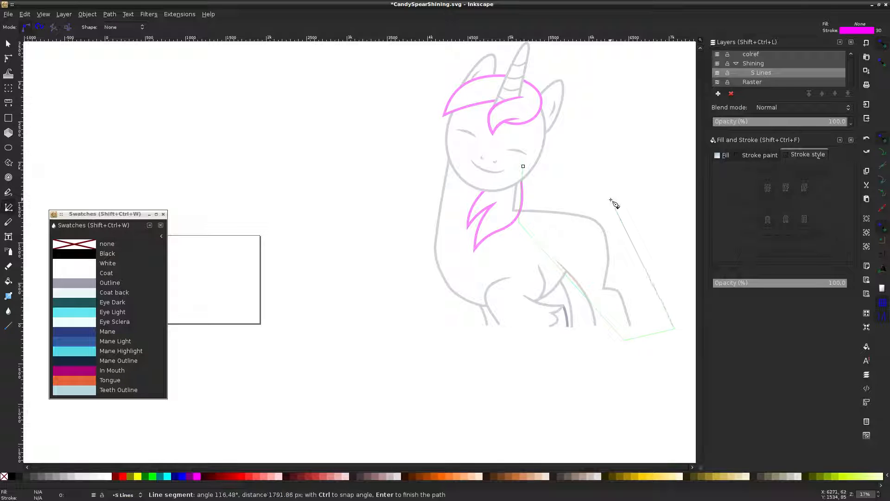
{"action": "left_click", "coordinate": [611, 198]}
{"action": "left_click", "coordinate": [522, 166]}
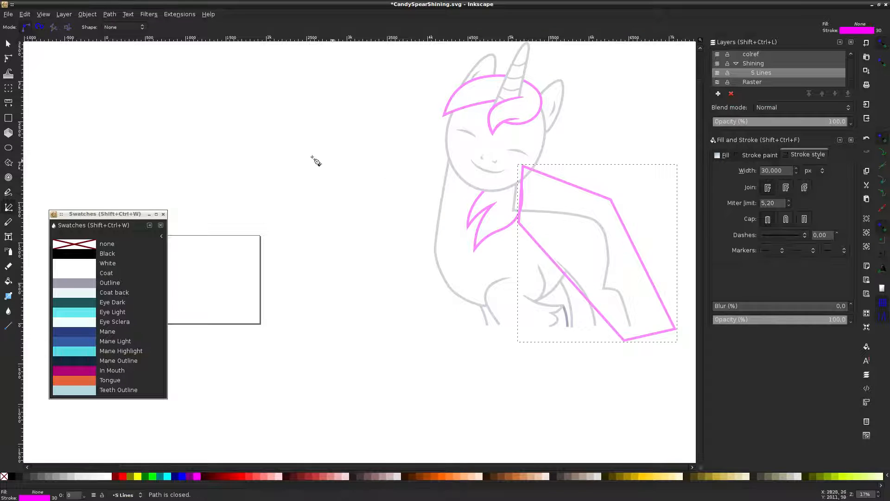
Clip the pony's back outline with the five-sided shape using Set Clip
{"action": "key", "text": "n"}
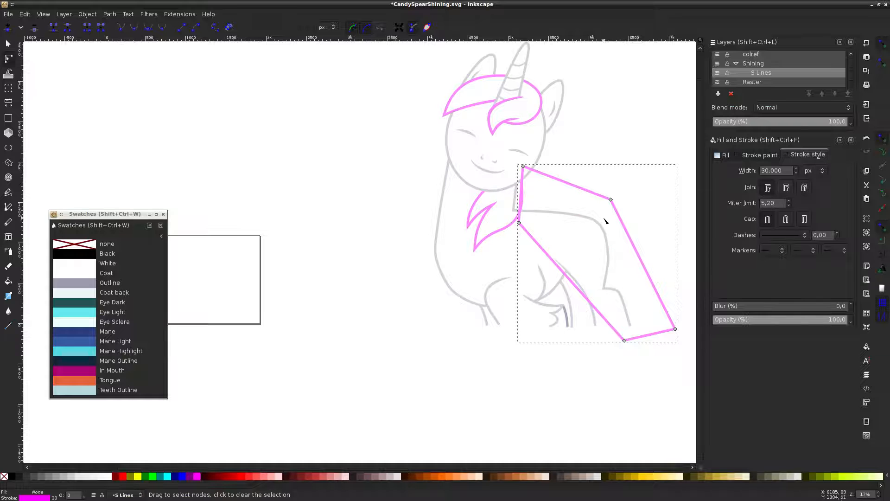
{"action": "scroll", "coordinate": [651, 217], "scroll_direction": "left", "scroll_amount": 3}
{"action": "left_click", "coordinate": [651, 217]}
{"action": "scroll", "coordinate": [538, 215], "scroll_direction": "up", "scroll_amount": 3}
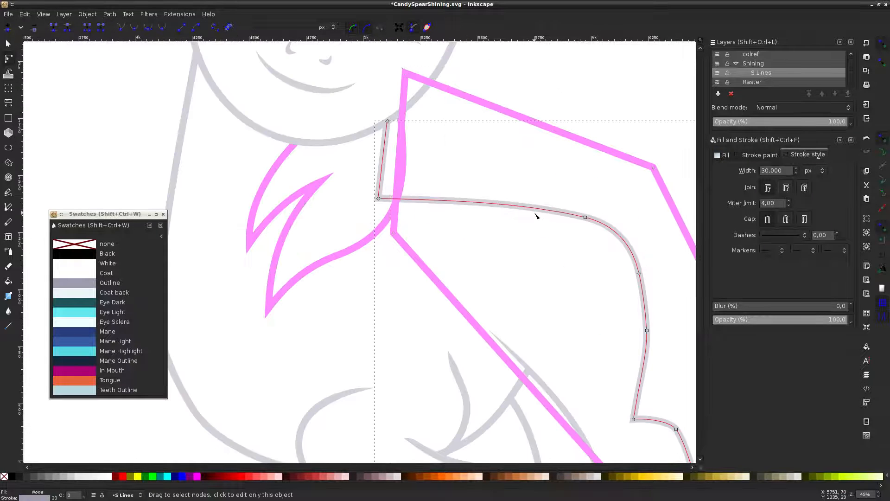
{"action": "right_click", "coordinate": [444, 293]}
{"action": "left_click", "coordinate": [492, 104]}
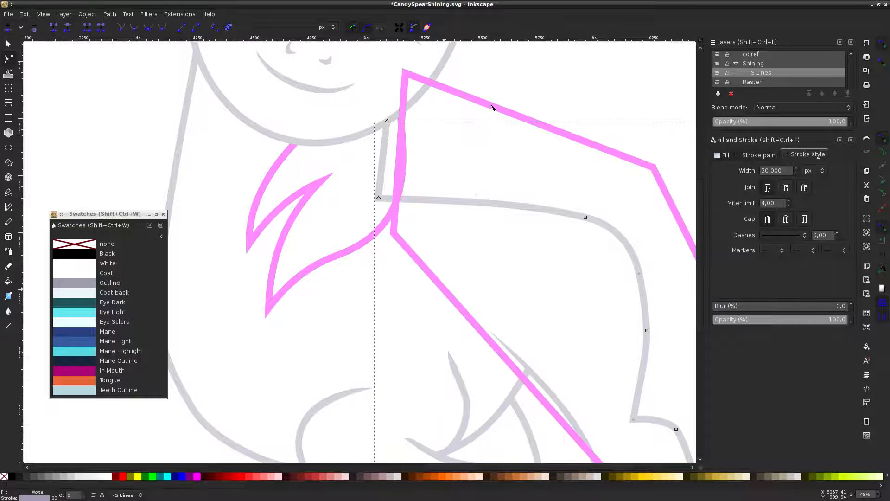
{"action": "right_click", "coordinate": [489, 206]}
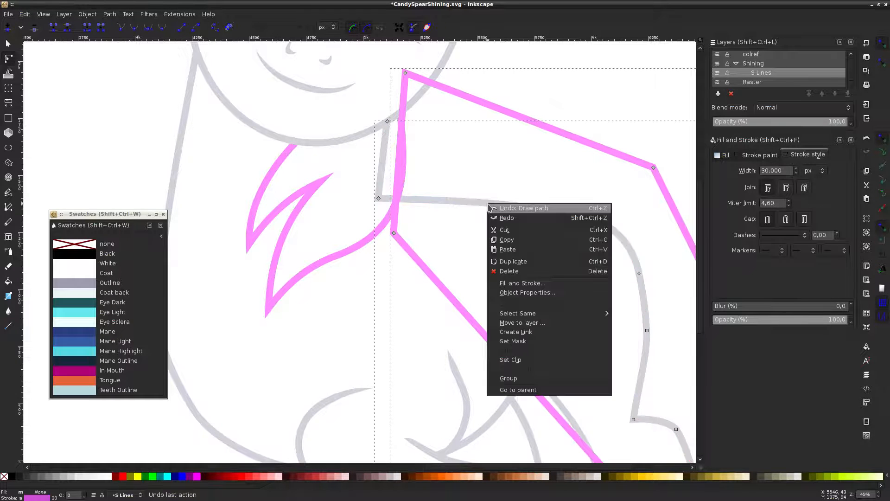
{"action": "left_click", "coordinate": [511, 359]}
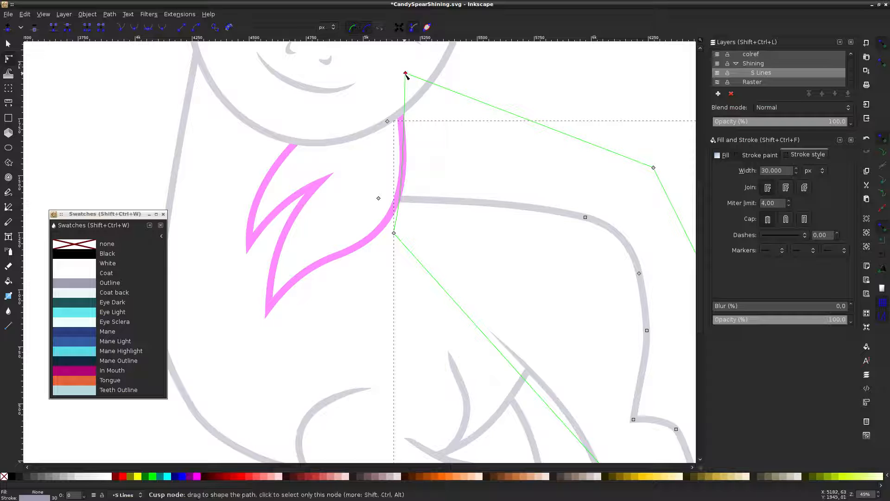
Reshape the clip path's edge and two nodes beside the neck to follow the curve of the mane's back line
{"action": "left_click_drag", "start_coordinate": [407, 75], "coordinate": [403, 79]}
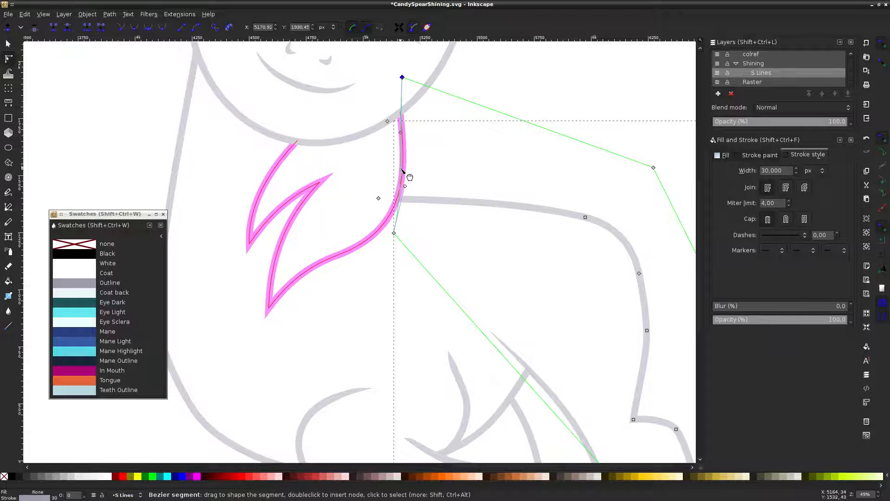
{"action": "left_click_drag", "start_coordinate": [407, 175], "coordinate": [404, 171]}
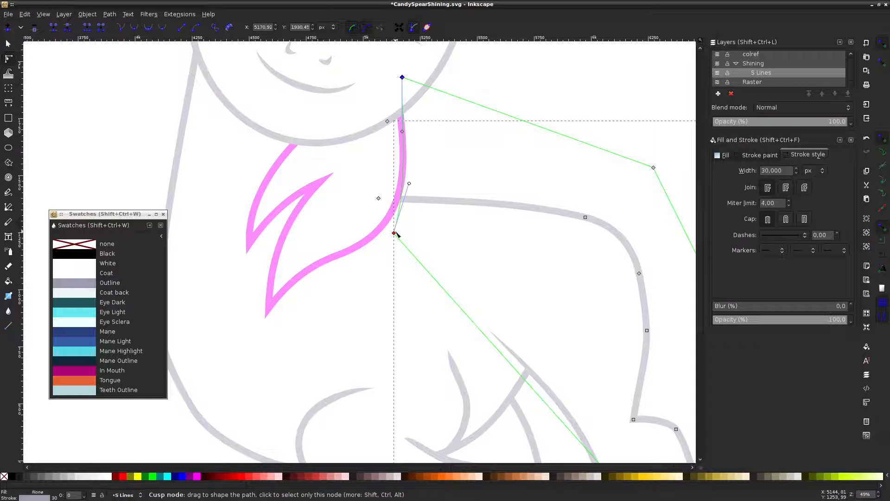
{"action": "left_click_drag", "start_coordinate": [397, 235], "coordinate": [390, 234]}
{"action": "left_click_drag", "start_coordinate": [403, 174], "coordinate": [402, 176]}
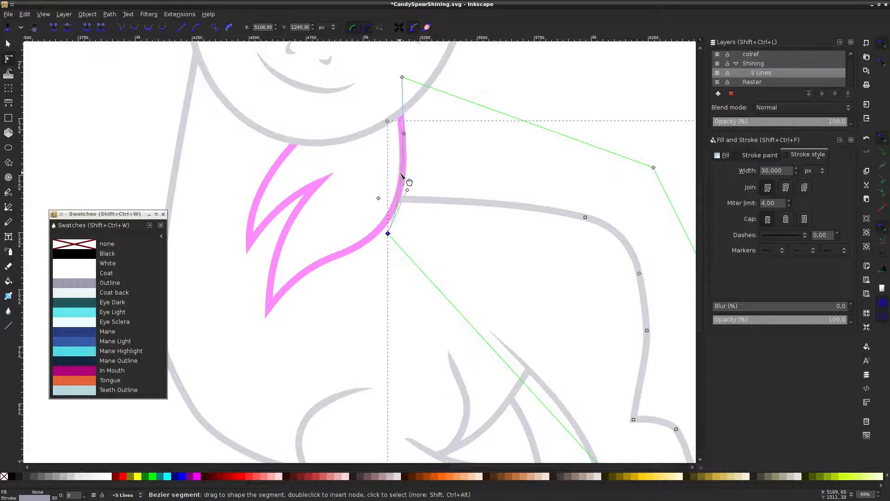
{"action": "left_click", "coordinate": [432, 163]}
{"action": "left_click", "coordinate": [433, 163]}
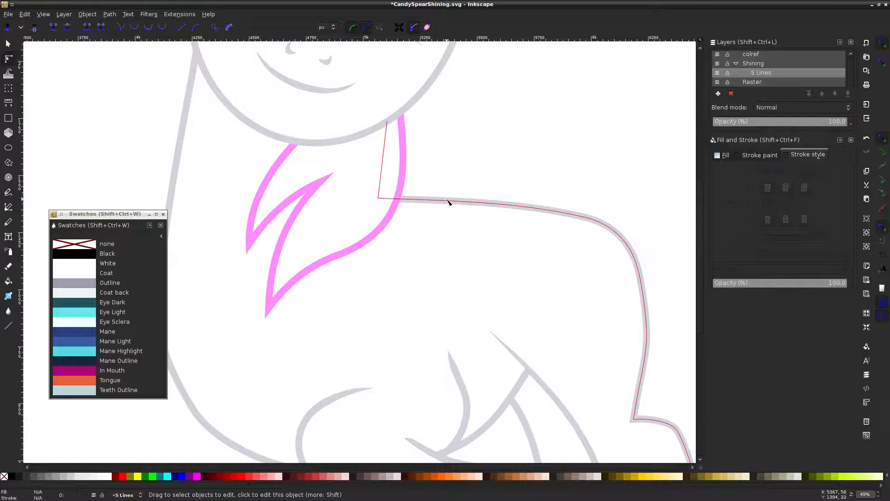
Check the clipped line art as a whole and show the Raster layer
{"action": "scroll", "coordinate": [448, 202], "scroll_direction": "up", "scroll_amount": 2}
{"action": "scroll", "coordinate": [463, 114], "scroll_direction": "down", "scroll_amount": 4}
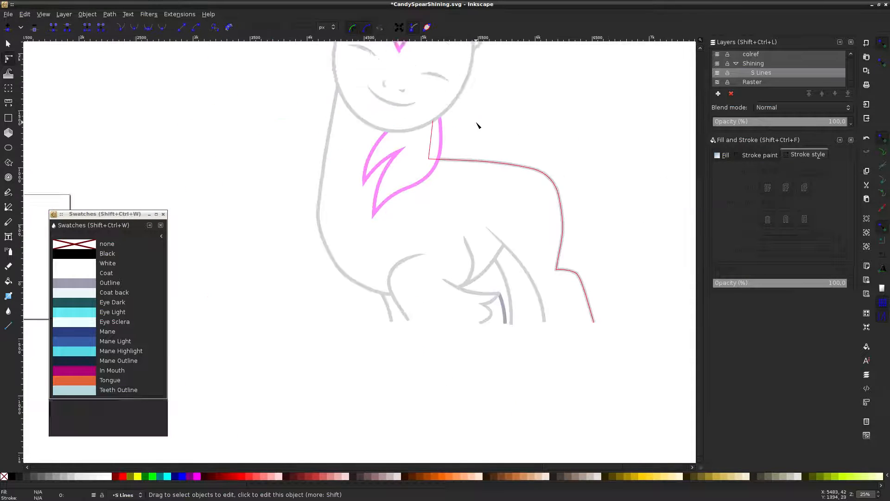
{"action": "scroll", "coordinate": [489, 131], "scroll_direction": "up", "scroll_amount": 5}
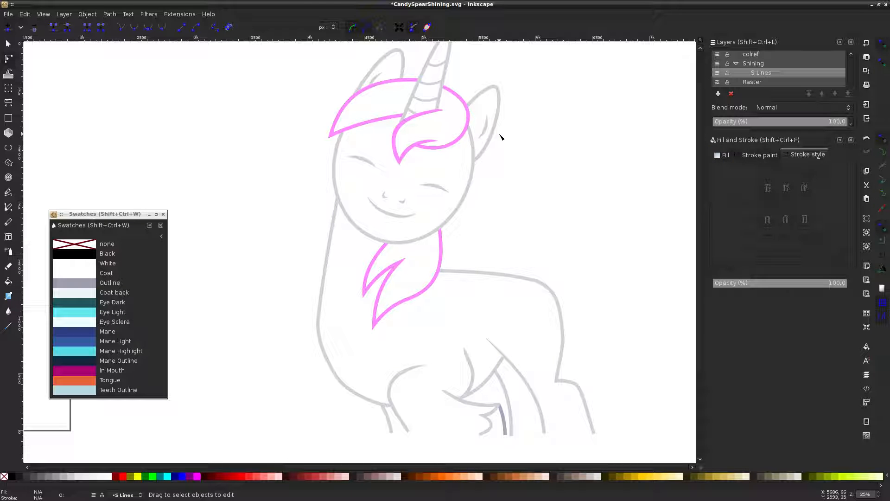
{"action": "left_click", "coordinate": [716, 82]}
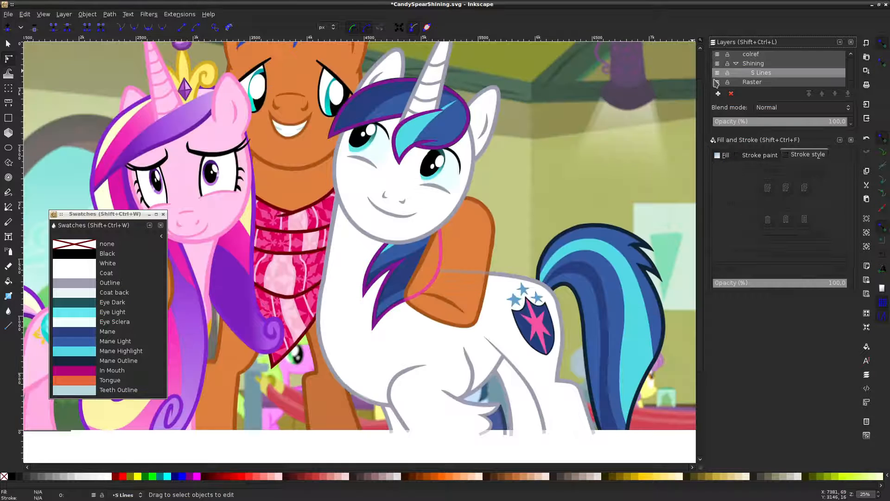
Draw an open three-node Bezier path from the tail's base to the tip of its first spike and back to the notch
{"action": "scroll", "coordinate": [595, 107], "scroll_direction": "down", "scroll_amount": 3}
{"action": "scroll", "coordinate": [597, 106], "scroll_direction": "right", "scroll_amount": 6}
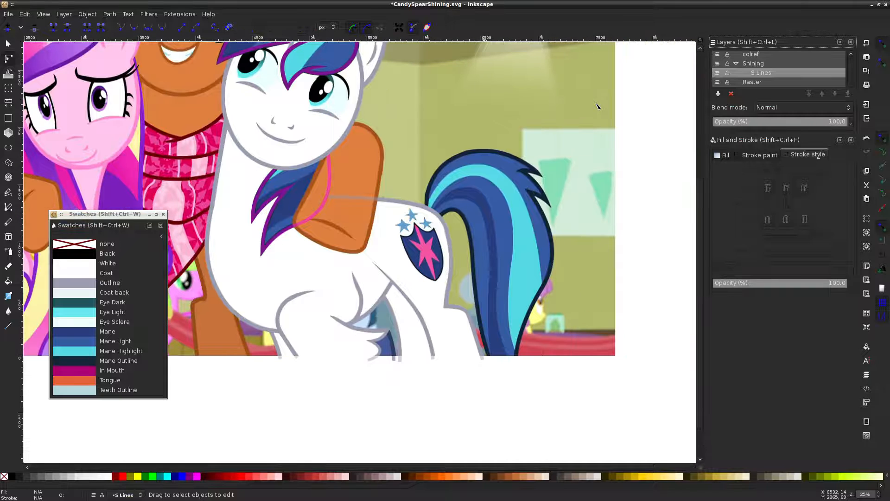
{"action": "left_click", "coordinate": [8, 207]}
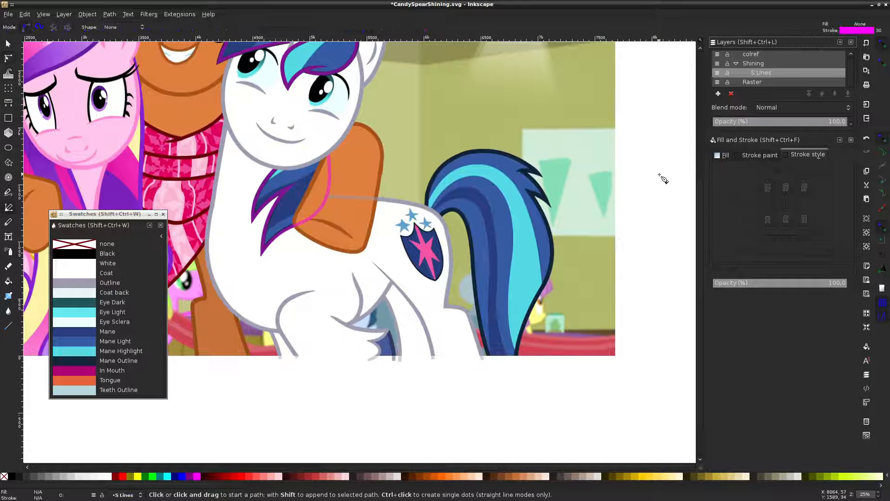
{"action": "scroll", "coordinate": [475, 174], "scroll_direction": "up", "scroll_amount": 2, "text": "ctrl"}
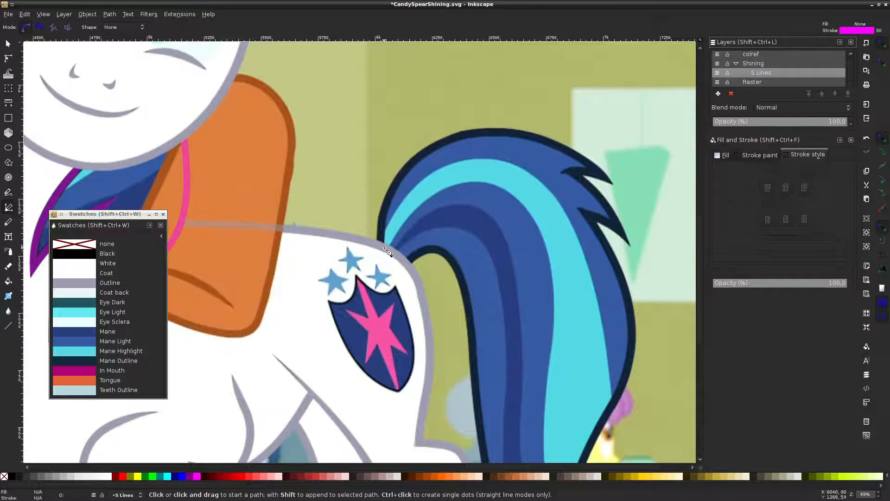
{"action": "scroll", "coordinate": [524, 216], "scroll_direction": "down", "scroll_amount": 7}
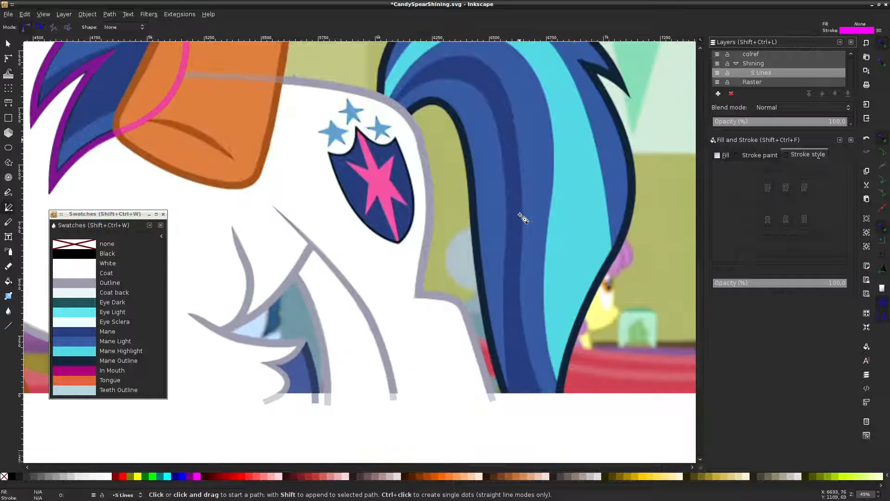
{"action": "scroll", "coordinate": [523, 218], "scroll_direction": "up", "scroll_amount": 2}
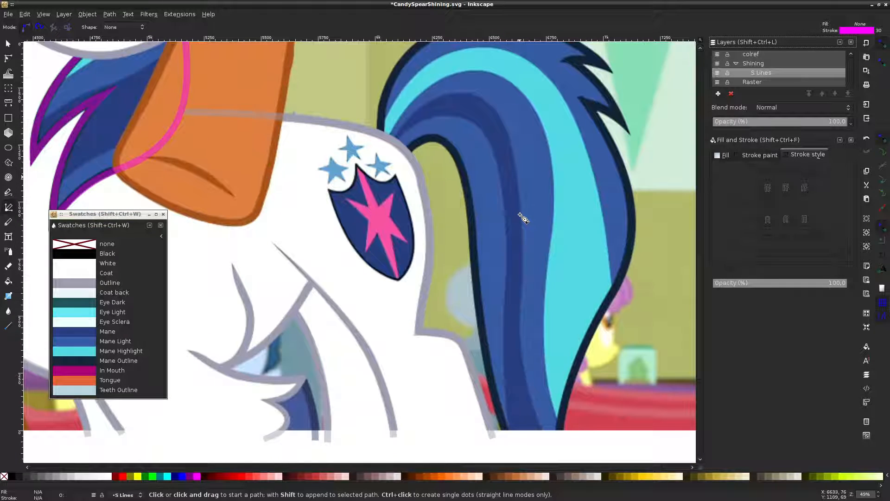
{"action": "scroll", "coordinate": [523, 218], "scroll_direction": "up", "scroll_amount": 6}
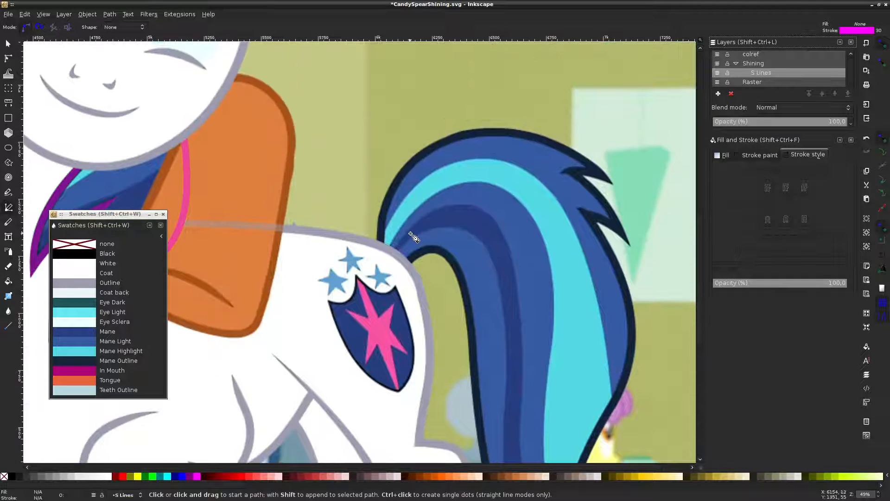
{"action": "left_click", "coordinate": [378, 245]}
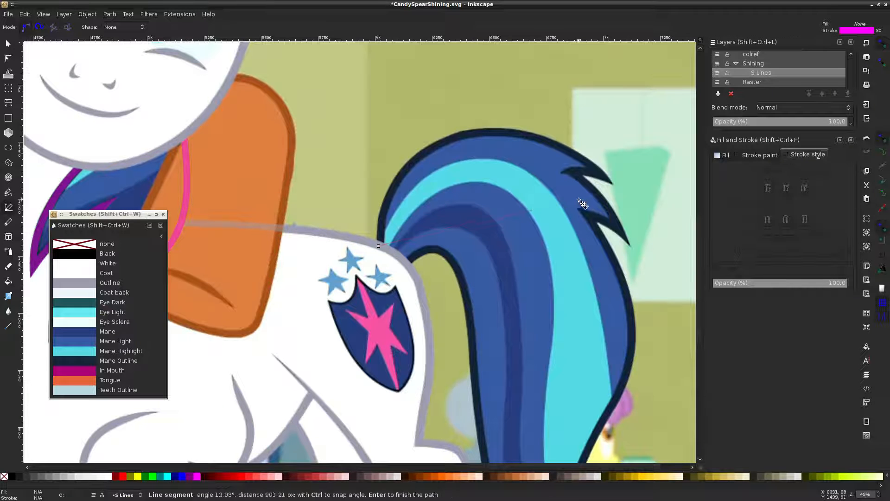
{"action": "left_click", "coordinate": [611, 183]}
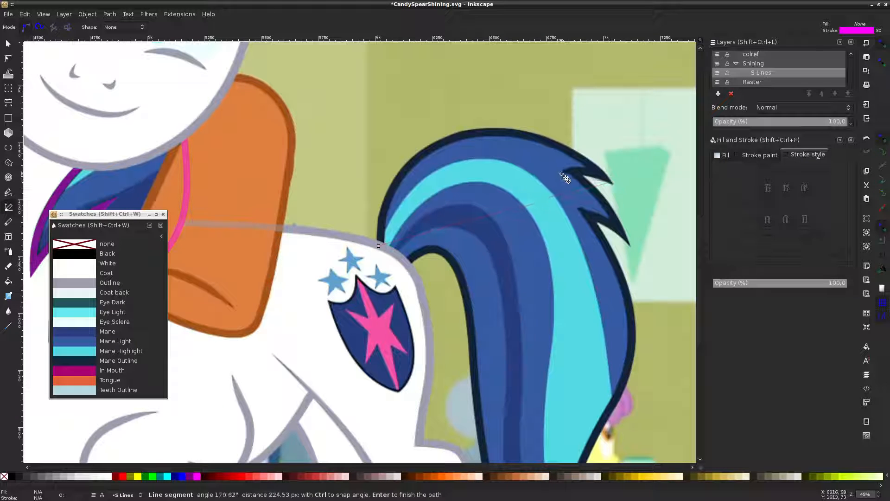
{"action": "left_click", "coordinate": [563, 175]}
{"action": "key", "text": "Return"}
{"action": "key", "text": "n"}
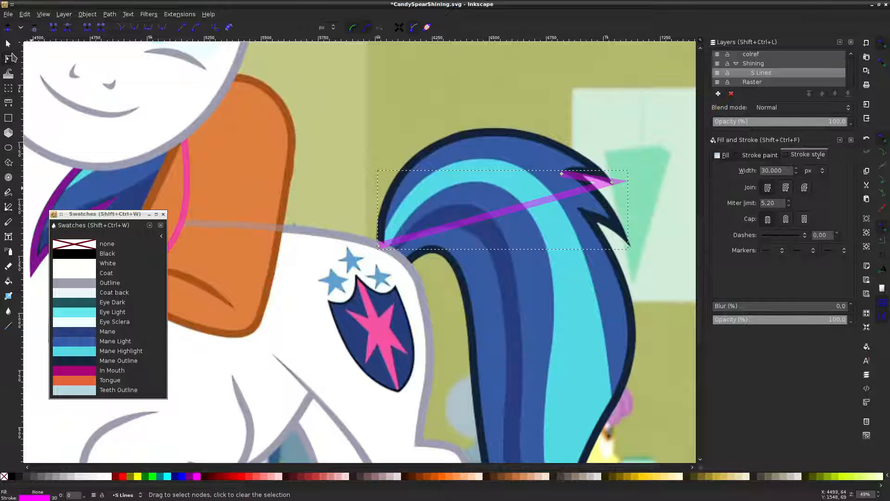
Bend the path along the tail's upper outline, adding a node at its crest, and curve the short segment under the first spike
{"action": "left_click_drag", "start_coordinate": [510, 210], "coordinate": [468, 145]}
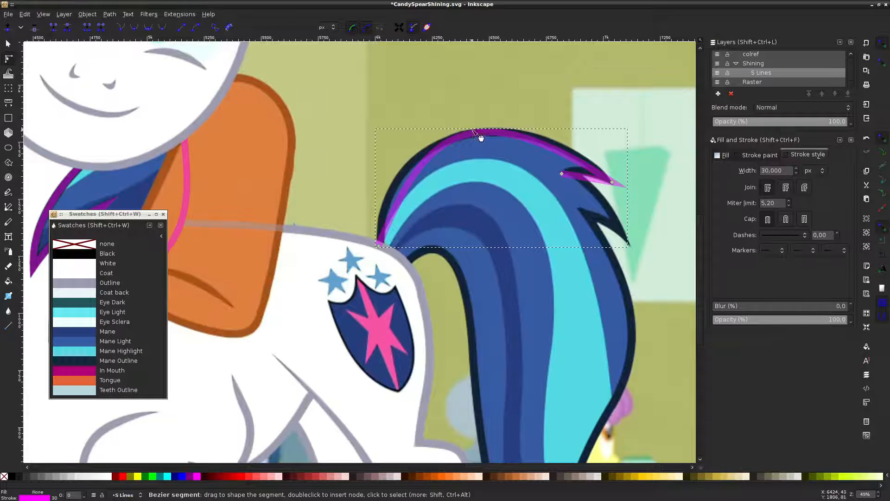
{"action": "left_click", "coordinate": [473, 136]}
{"action": "double_click", "coordinate": [474, 136]}
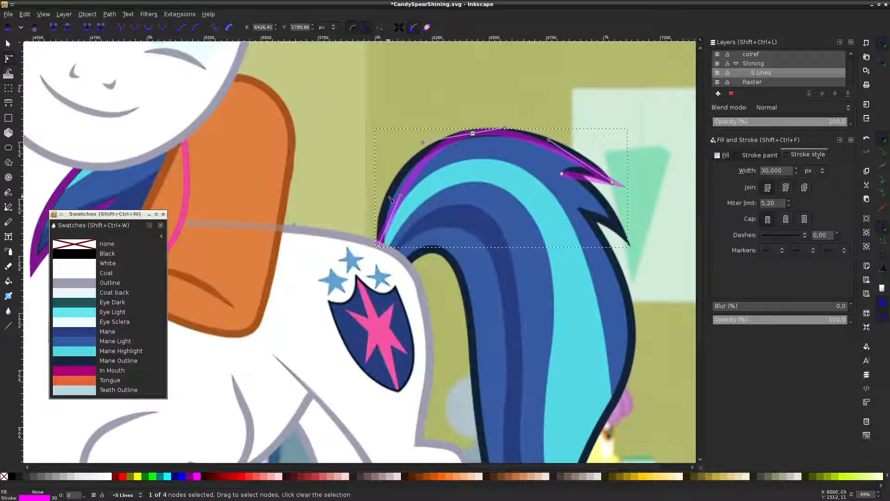
{"action": "left_click_drag", "start_coordinate": [402, 196], "coordinate": [386, 175]}
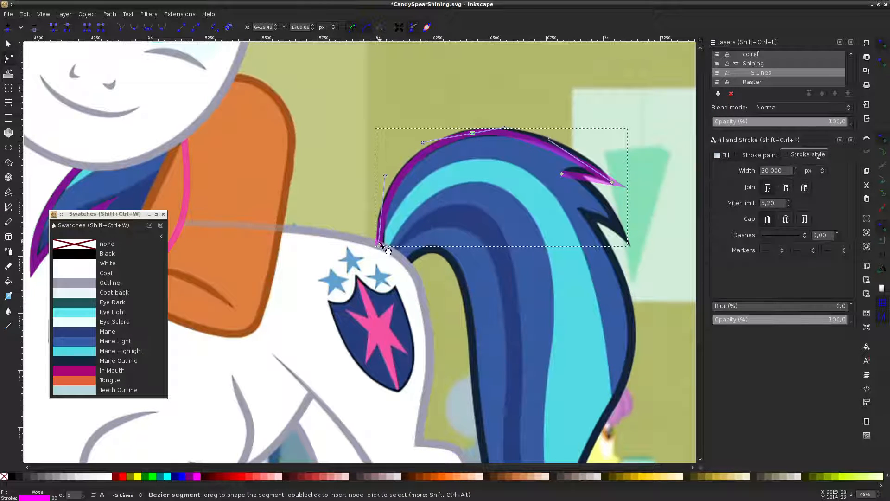
{"action": "left_click_drag", "start_coordinate": [377, 243], "coordinate": [380, 248]}
{"action": "left_click_drag", "start_coordinate": [387, 177], "coordinate": [380, 186]}
{"action": "mouse_move", "coordinate": [577, 159]}
{"action": "left_mouse_down"}
{"action": "mouse_move", "coordinate": [585, 162]}
{"action": "mouse_move", "coordinate": [573, 147]}
{"action": "left_mouse_up"}
{"action": "left_click", "coordinate": [569, 123]}
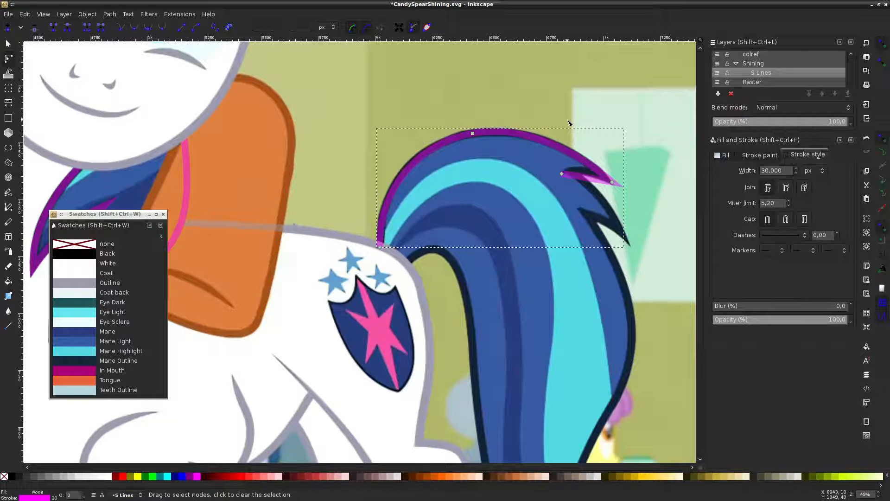
{"action": "left_click_drag", "start_coordinate": [593, 187], "coordinate": [593, 181]}
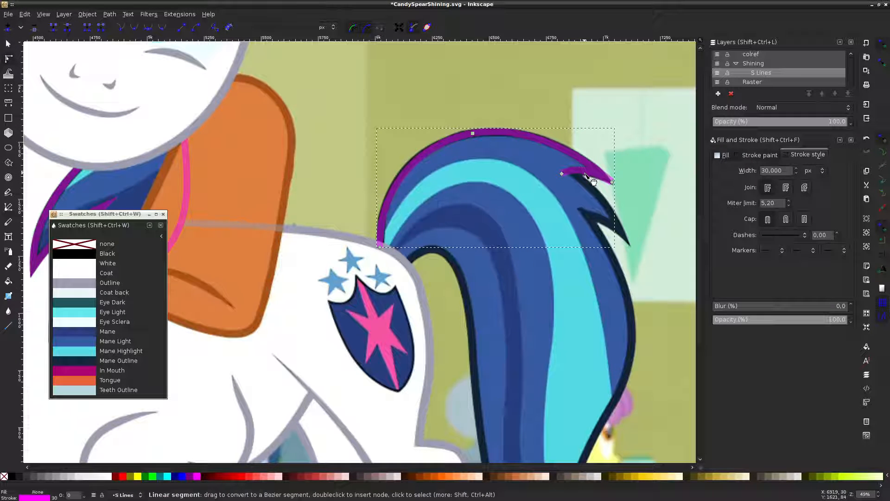
{"action": "left_click", "coordinate": [667, 183]}
Convert the stroke of the tail's upper outline to a path
{"action": "scroll", "coordinate": [645, 177], "scroll_direction": "up", "scroll_amount": 3}
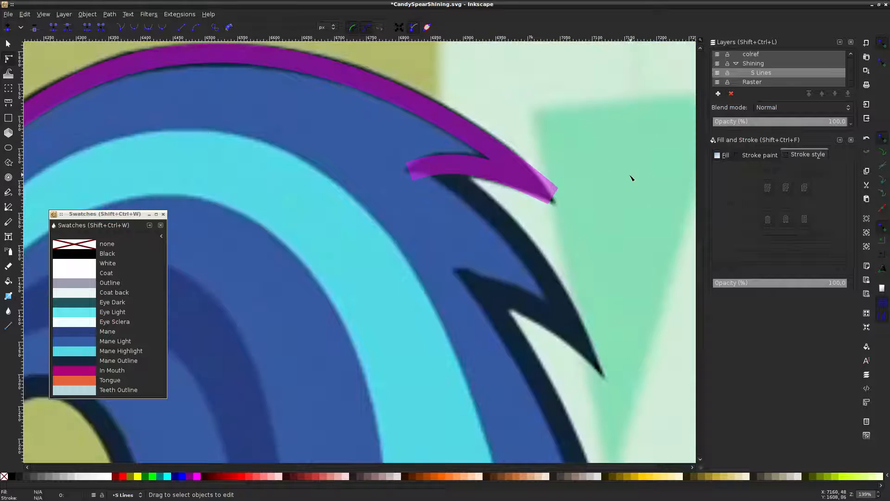
{"action": "left_click", "coordinate": [500, 165]}
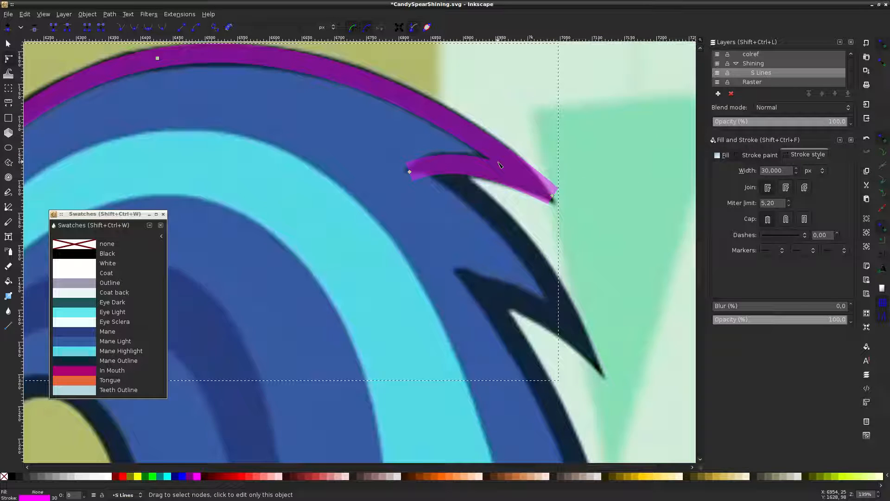
{"action": "key", "text": "ctrl+alt+c"}
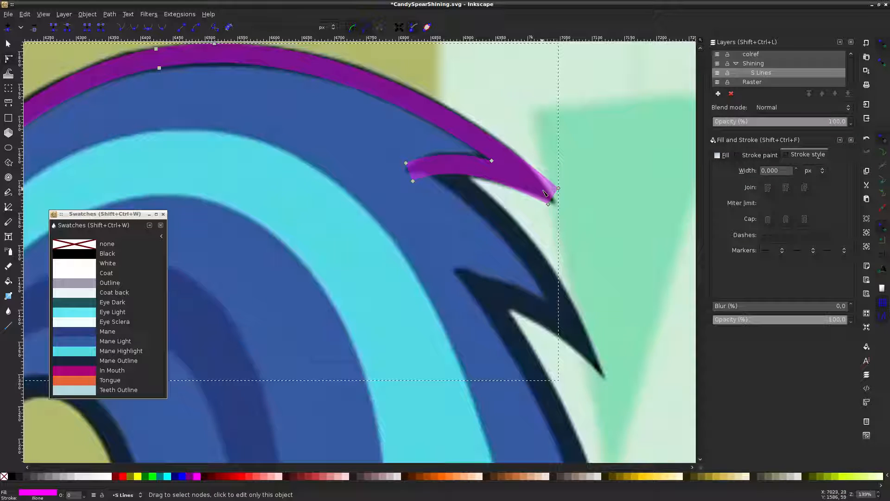
Taper the first spike to a sharp point by adding an outer-edge node, moving the lower corner to the tip and deleting the upper corner
{"action": "left_click", "coordinate": [531, 167]}
{"action": "double_click", "coordinate": [522, 159]}
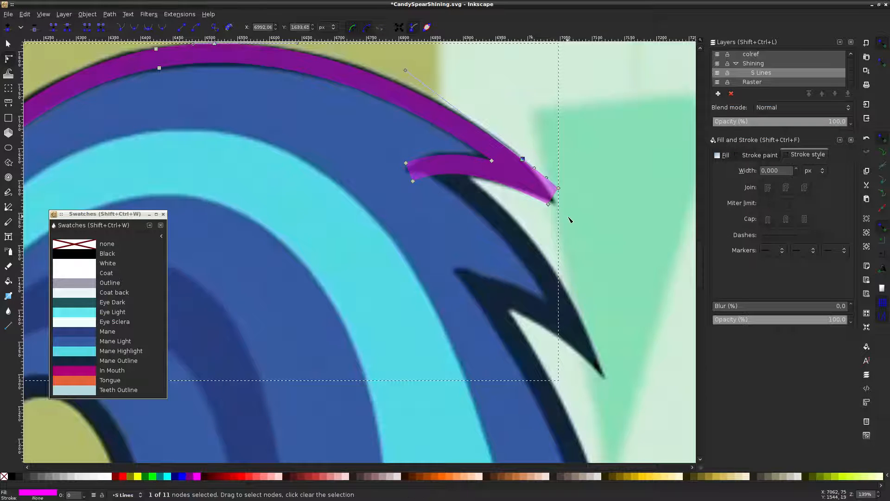
{"action": "mouse_move", "coordinate": [551, 207]}
{"action": "left_mouse_down"}
{"action": "mouse_move", "coordinate": [559, 208]}
{"action": "mouse_move", "coordinate": [557, 195]}
{"action": "left_mouse_up"}
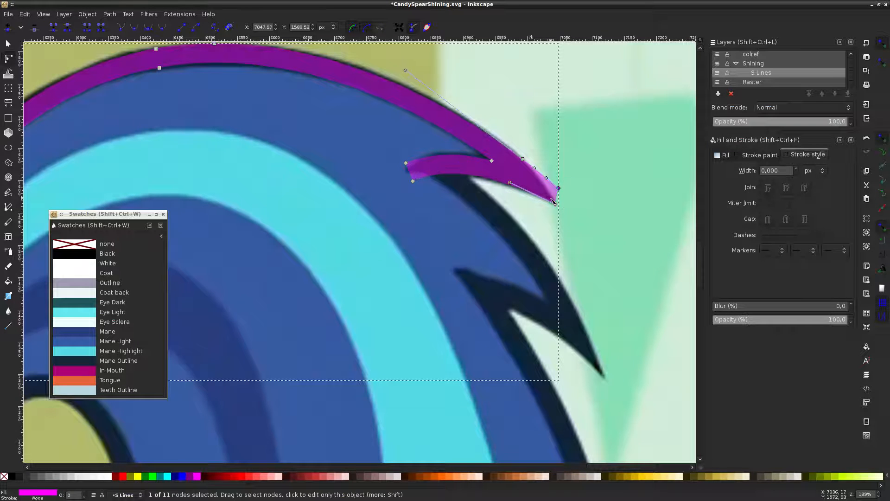
{"action": "key", "text": "Delete"}
{"action": "left_click_drag", "start_coordinate": [569, 141], "coordinate": [500, 173]}
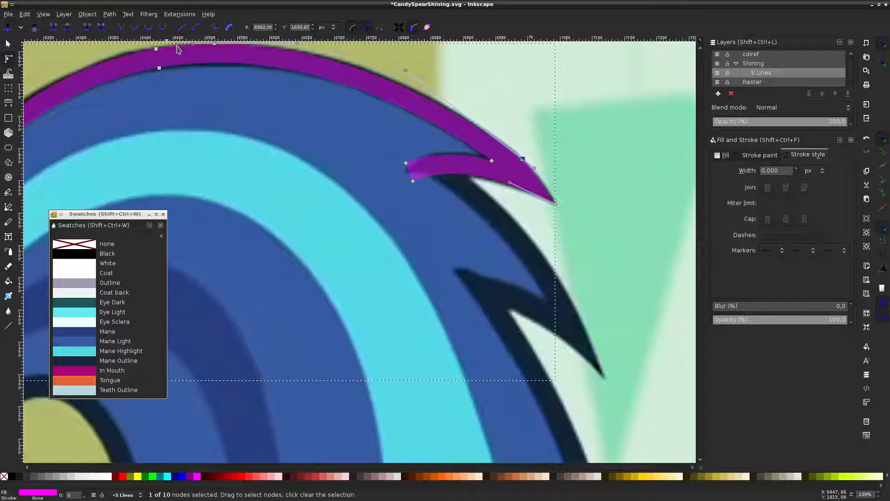
{"action": "left_click", "coordinate": [574, 120]}
{"action": "left_click", "coordinate": [573, 121]}
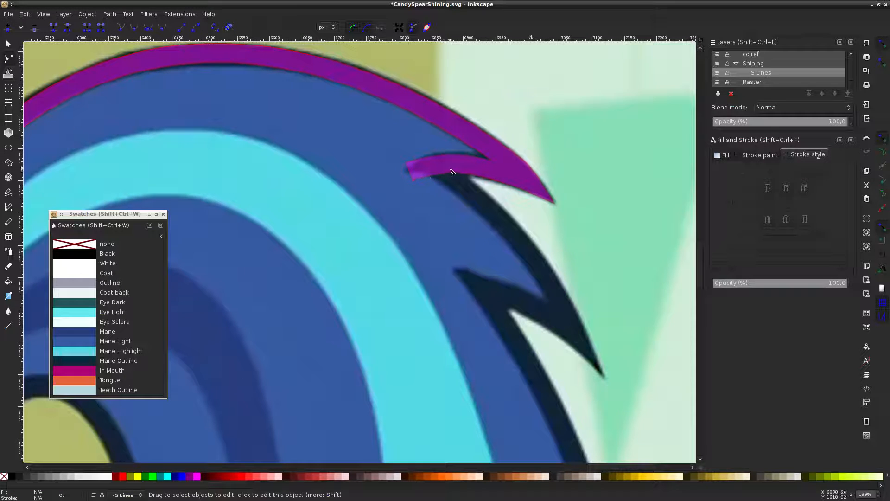
Taper the outline's inner end at the notch by adding an upper-edge node and moving its two end corners onto the reference line
{"action": "left_click", "coordinate": [444, 162]}
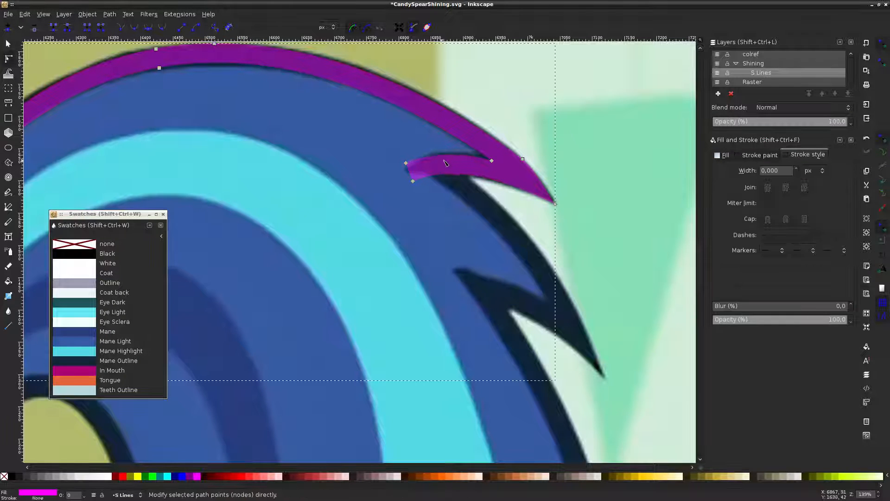
{"action": "left_click", "coordinate": [406, 163]}
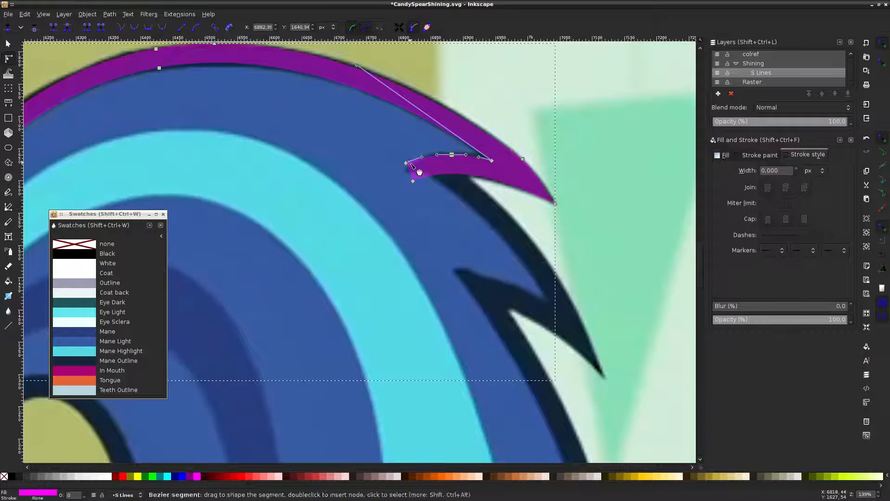
{"action": "left_click_drag", "start_coordinate": [411, 167], "coordinate": [418, 162]}
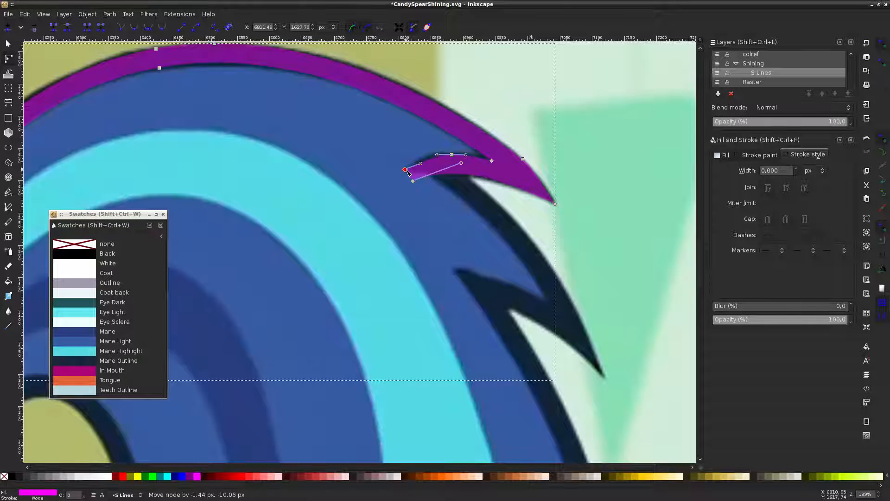
{"action": "left_click", "coordinate": [422, 146]}
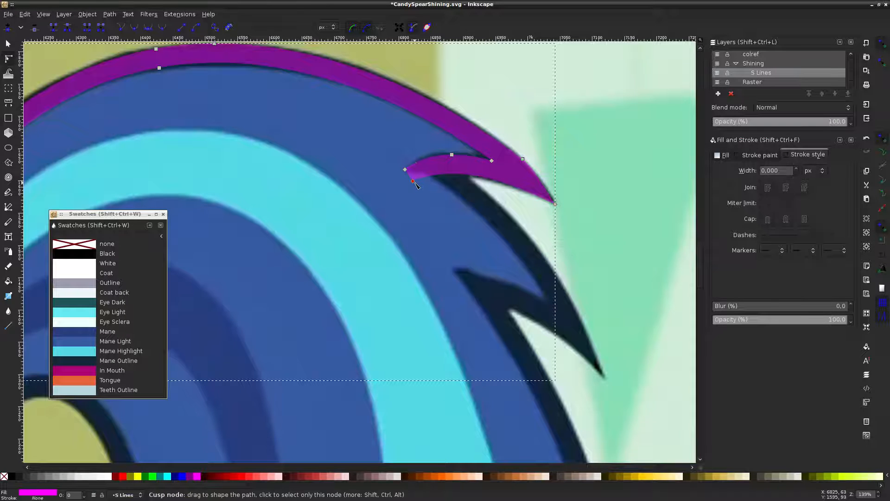
{"action": "left_click_drag", "start_coordinate": [413, 181], "coordinate": [437, 171]}
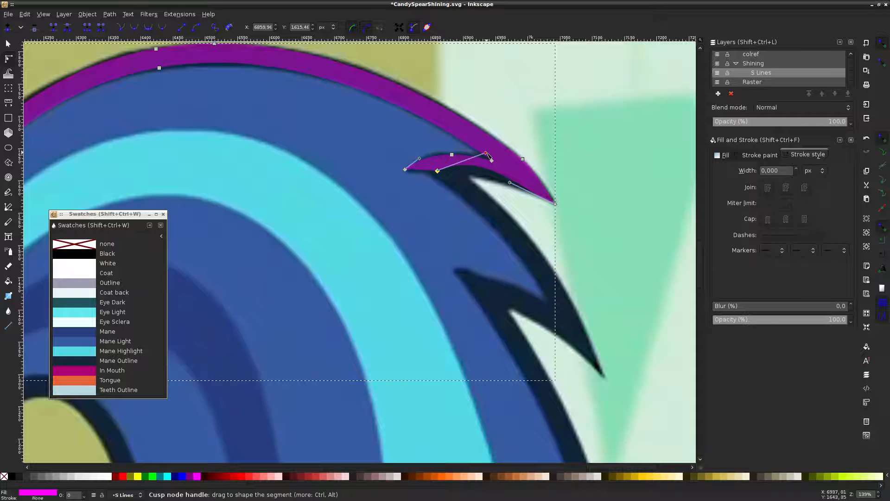
{"action": "left_click", "coordinate": [593, 167]}
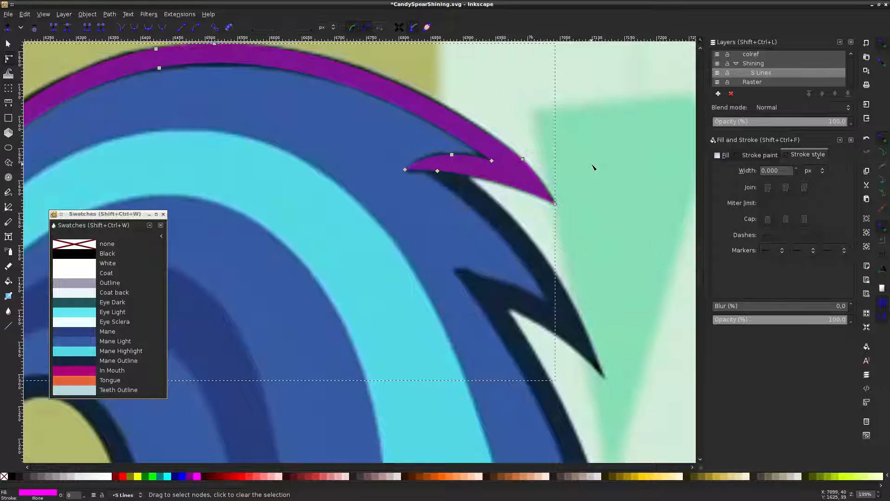
{"action": "left_click", "coordinate": [592, 167]}
Draw an open three-node Bezier path from the first notch to the second spike's tip and back to the second notch
{"action": "scroll", "coordinate": [592, 167], "scroll_direction": "down", "scroll_amount": 3}
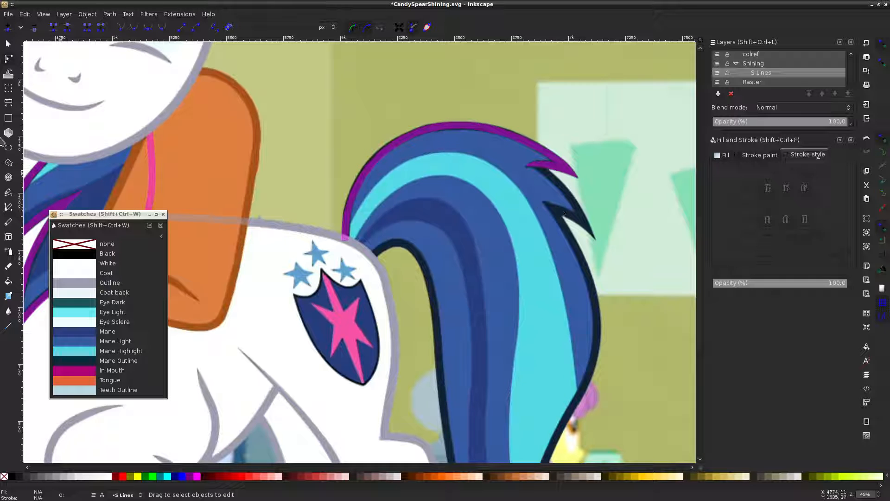
{"action": "left_click", "coordinate": [9, 208]}
{"action": "scroll", "coordinate": [621, 184], "scroll_direction": "right", "scroll_amount": 4}
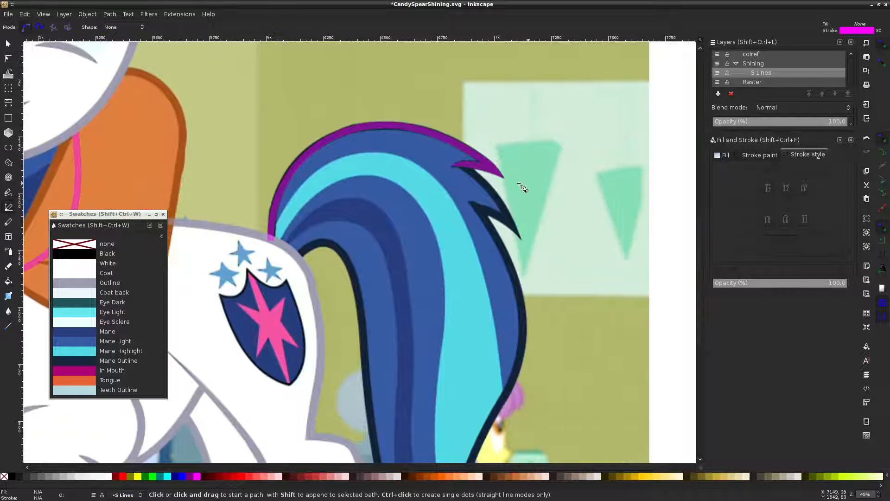
{"action": "left_click", "coordinate": [464, 164]}
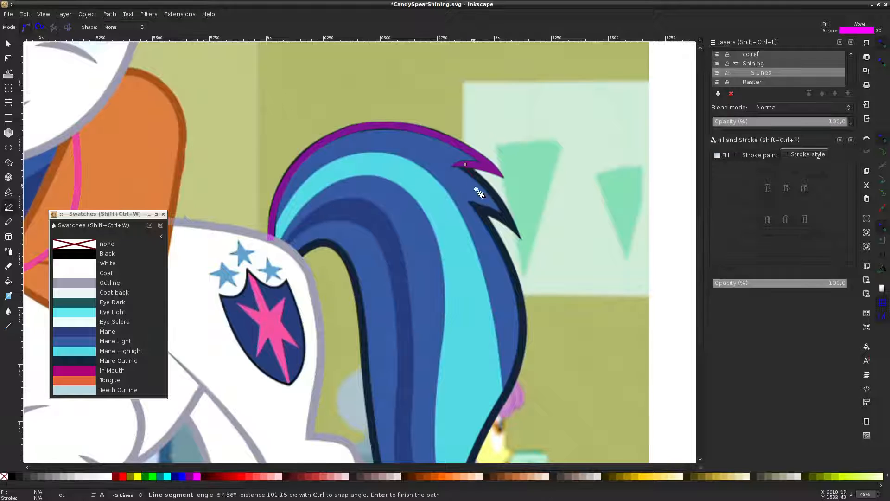
{"action": "left_click", "coordinate": [520, 238]}
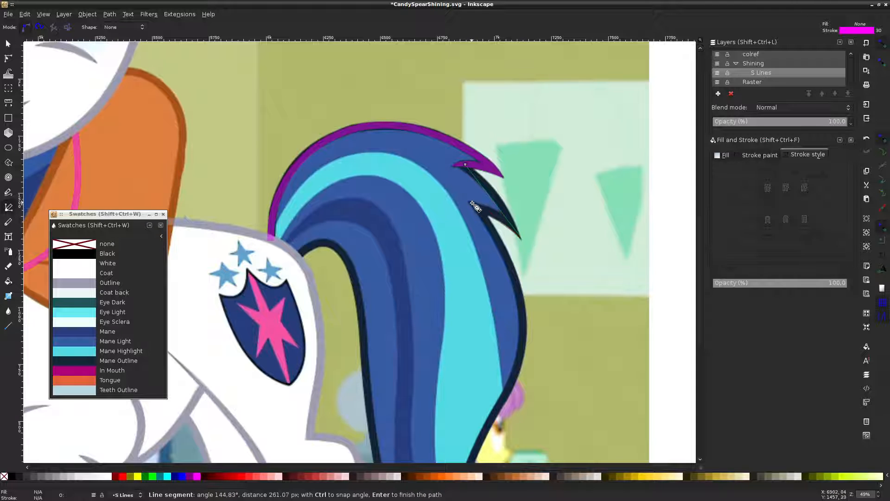
{"action": "double_click", "coordinate": [472, 202]}
{"action": "key", "text": "n"}
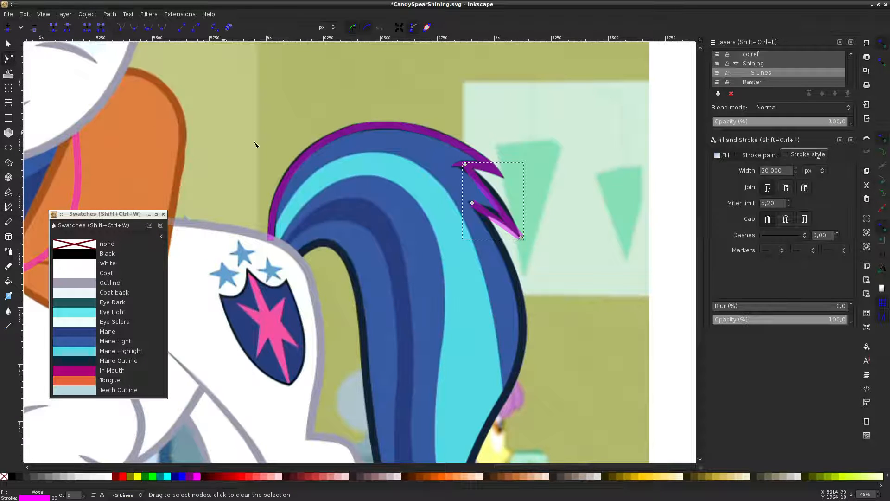
Move the new path's start node further into the first spike's inner end and set its stroke to green
{"action": "scroll", "coordinate": [492, 224], "scroll_direction": "up", "scroll_amount": 3, "text": "ctrl"}
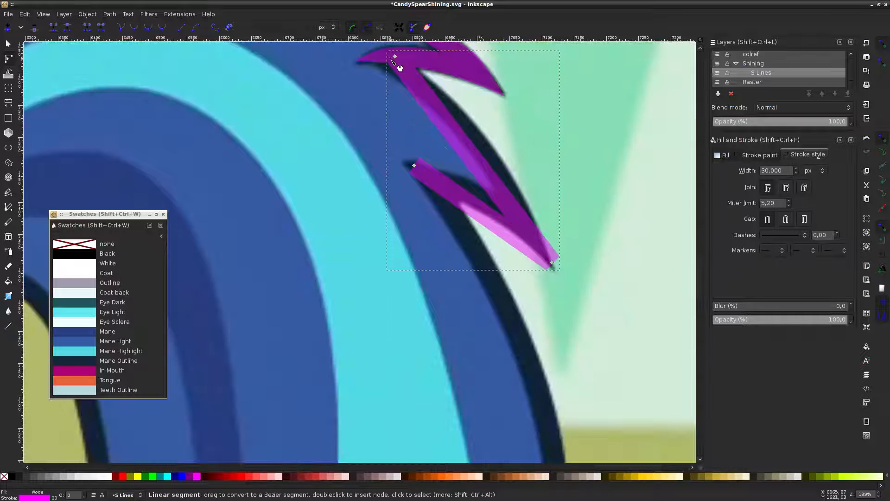
{"action": "left_click_drag", "start_coordinate": [394, 57], "coordinate": [384, 55]}
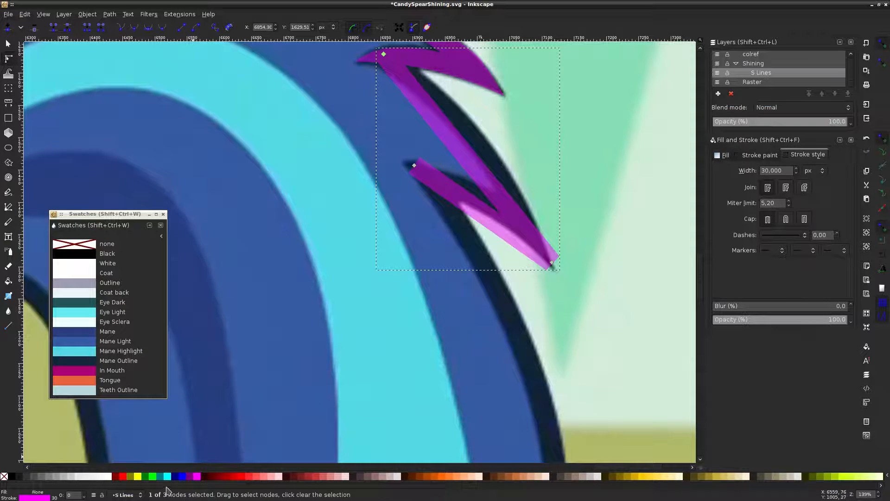
{"action": "left_click", "coordinate": [152, 476], "text": "shift"}
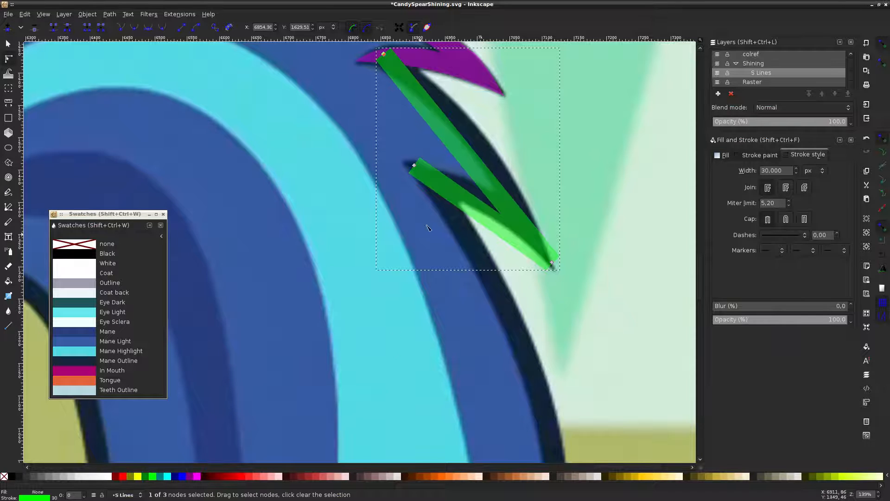
Curve both segments of the green path along the second spike's reference line and extend its end node past the second notch
{"action": "left_click_drag", "start_coordinate": [471, 161], "coordinate": [482, 145]}
{"action": "left_click_drag", "start_coordinate": [507, 229], "coordinate": [503, 211]}
{"action": "left_click_drag", "start_coordinate": [415, 169], "coordinate": [403, 165]}
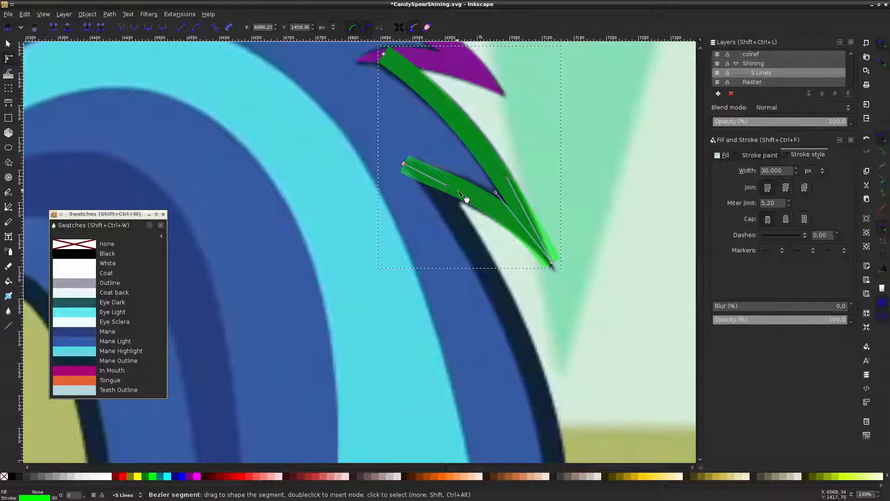
{"action": "left_click_drag", "start_coordinate": [445, 186], "coordinate": [449, 182]}
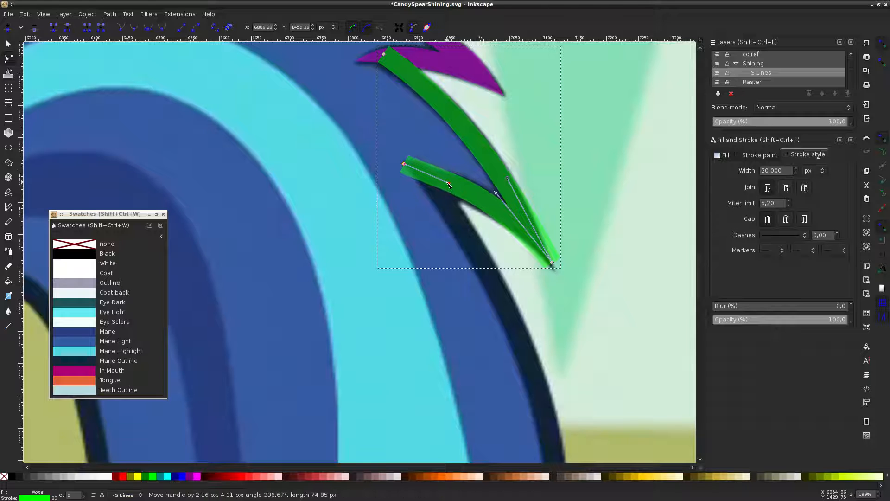
{"action": "left_click", "coordinate": [593, 201]}
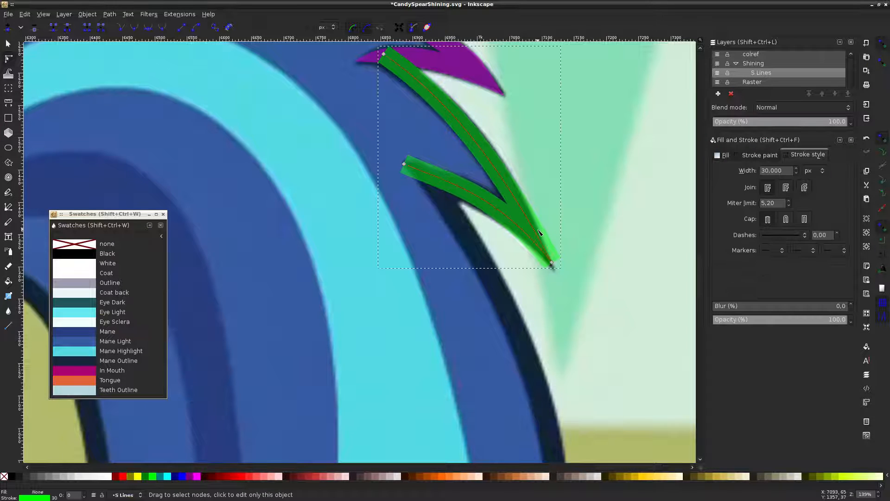
{"action": "scroll", "coordinate": [543, 222], "scroll_direction": "up", "scroll_amount": 4}
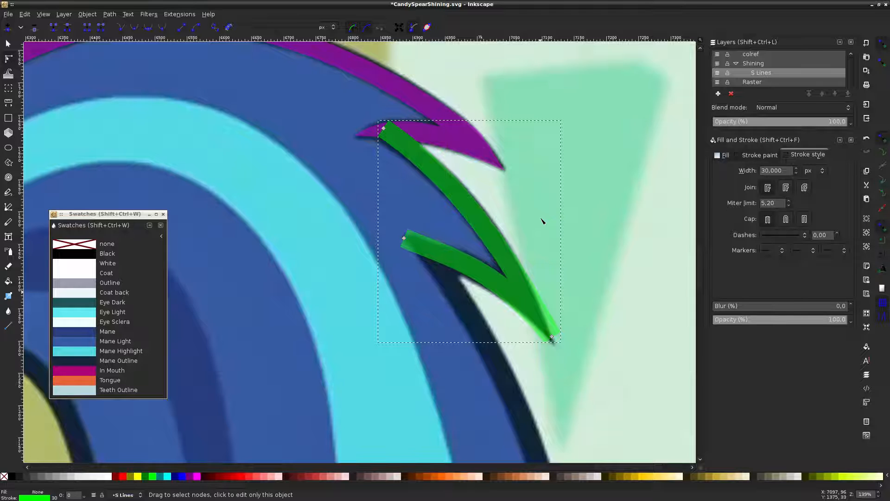
Convert the green stroke to an outline and blunt its starting end by adding end-edge and upper-edge nodes and deleting the upper corner
{"action": "left_click", "coordinate": [480, 175]}
{"action": "scroll", "coordinate": [404, 144], "scroll_direction": "up", "scroll_amount": 3}
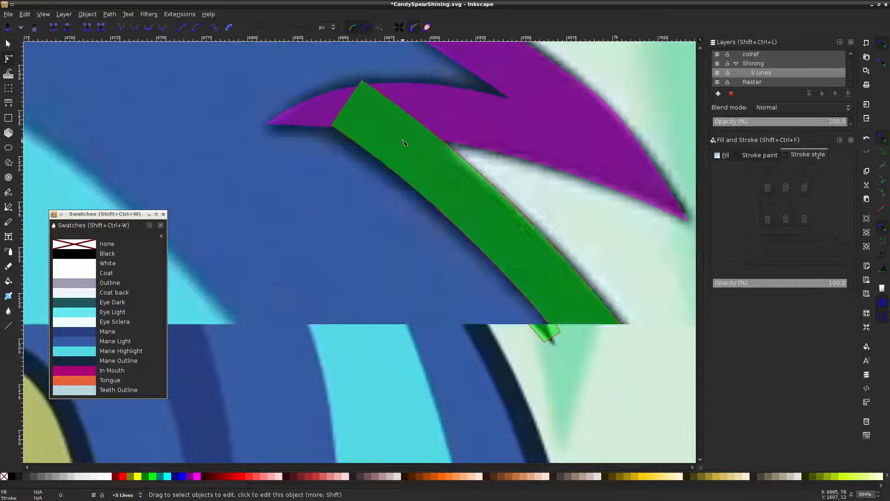
{"action": "left_click", "coordinate": [353, 102]}
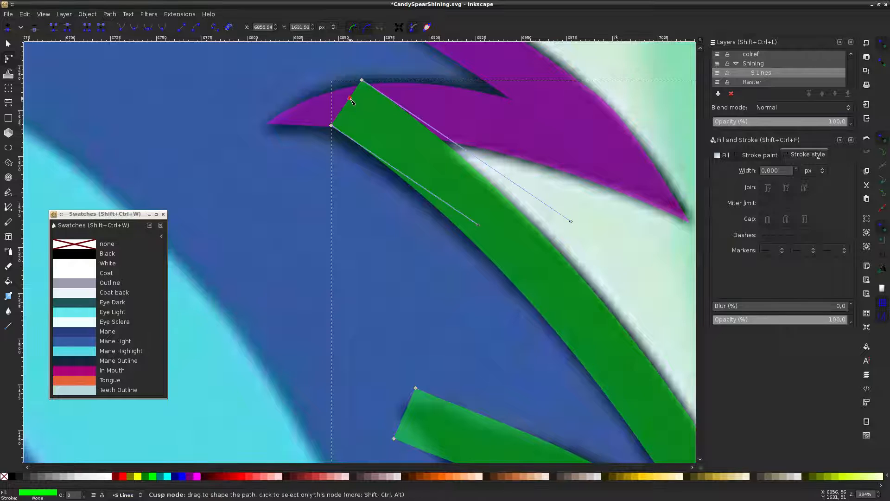
{"action": "left_click", "coordinate": [404, 111]}
{"action": "left_click", "coordinate": [362, 80]}
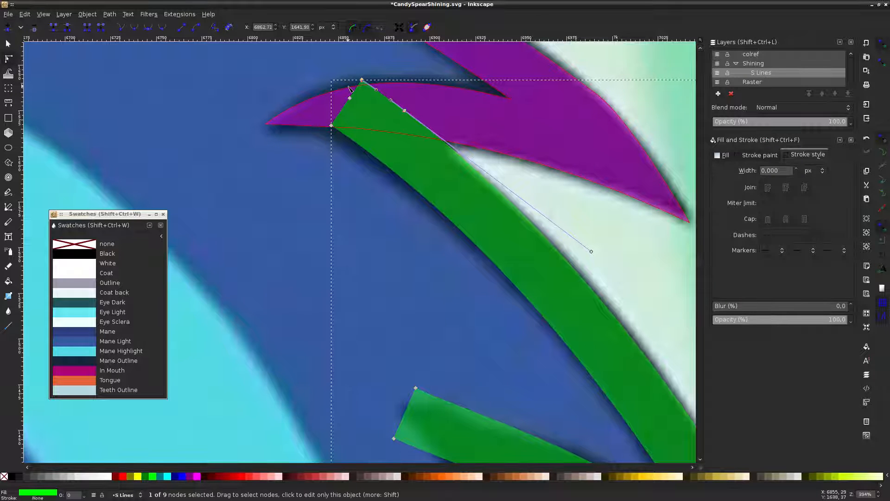
{"action": "key", "text": "Delete"}
{"action": "left_click", "coordinate": [340, 75]}
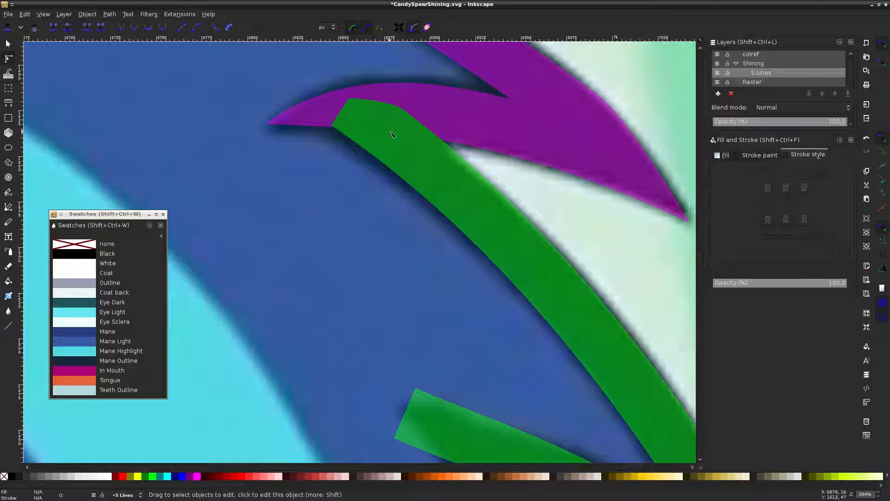
Taper the second spike to a sharp point by adding a node on each side, moving a new node to the tip and deleting both corners
{"action": "scroll", "coordinate": [392, 133], "scroll_direction": "down", "scroll_amount": 2}
{"action": "scroll", "coordinate": [575, 278], "scroll_direction": "down", "scroll_amount": 3}
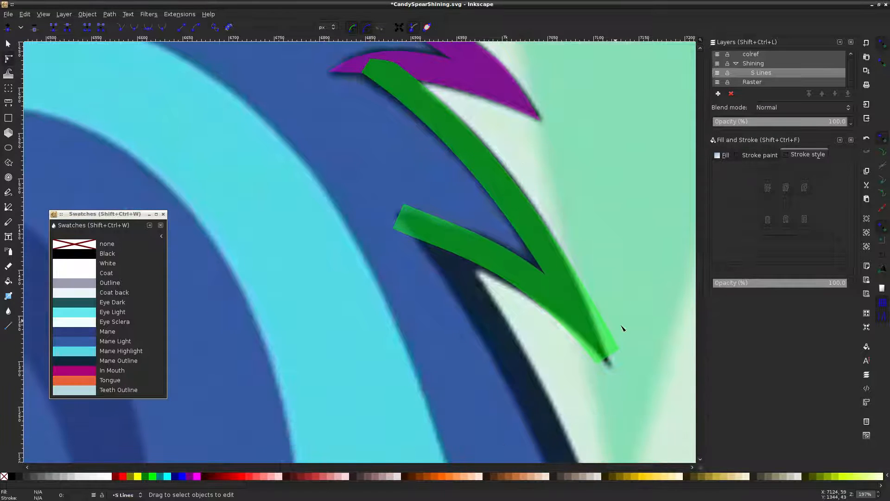
{"action": "left_click", "coordinate": [556, 242]}
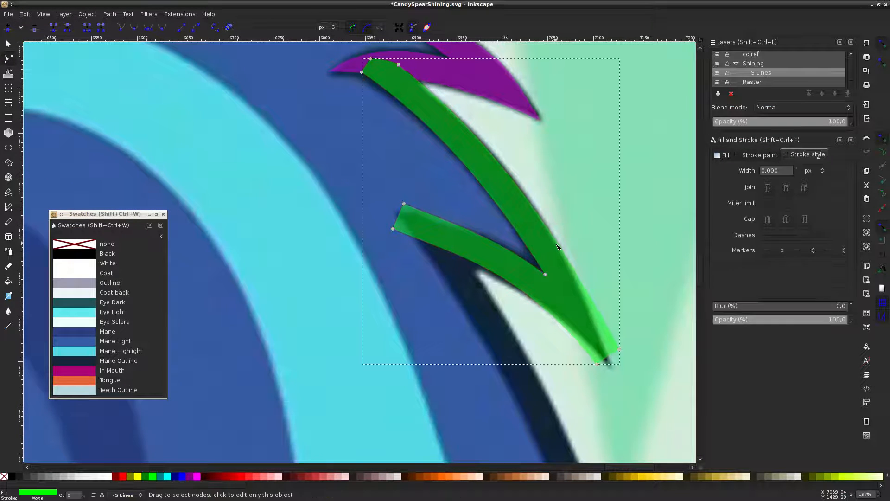
{"action": "left_click", "coordinate": [557, 242]}
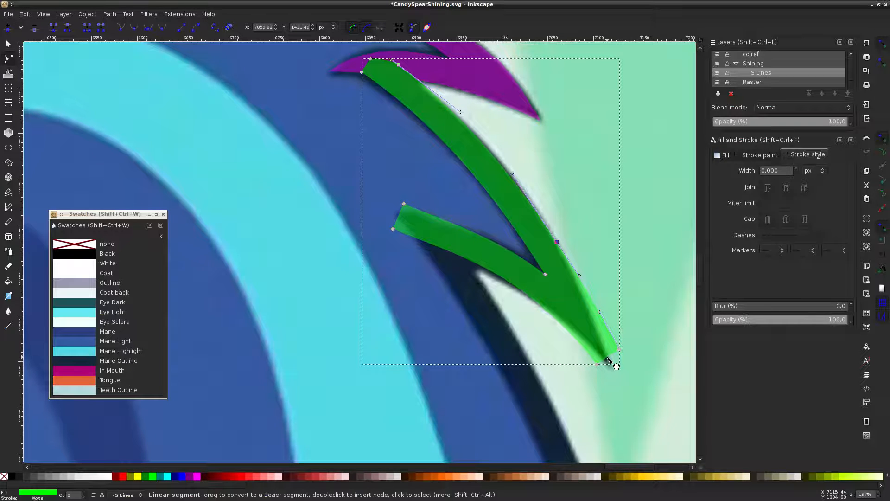
{"action": "left_click_drag", "start_coordinate": [613, 362], "coordinate": [613, 368]}
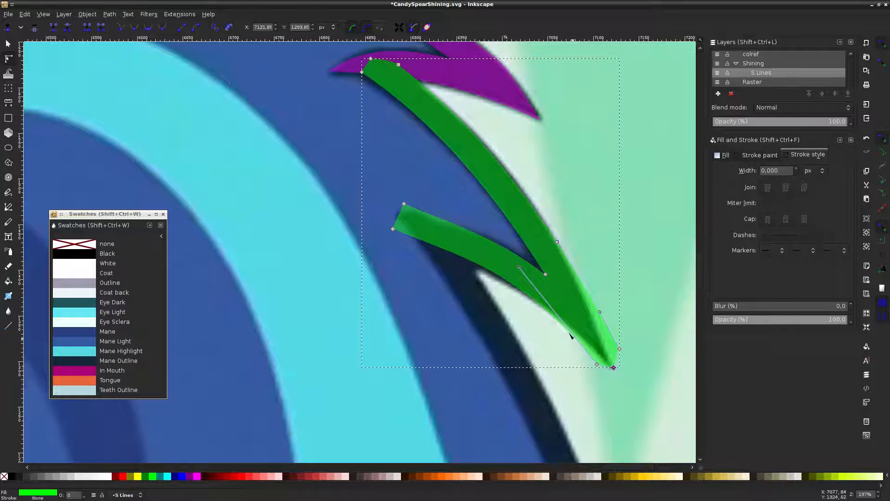
{"action": "double_click", "coordinate": [541, 303]}
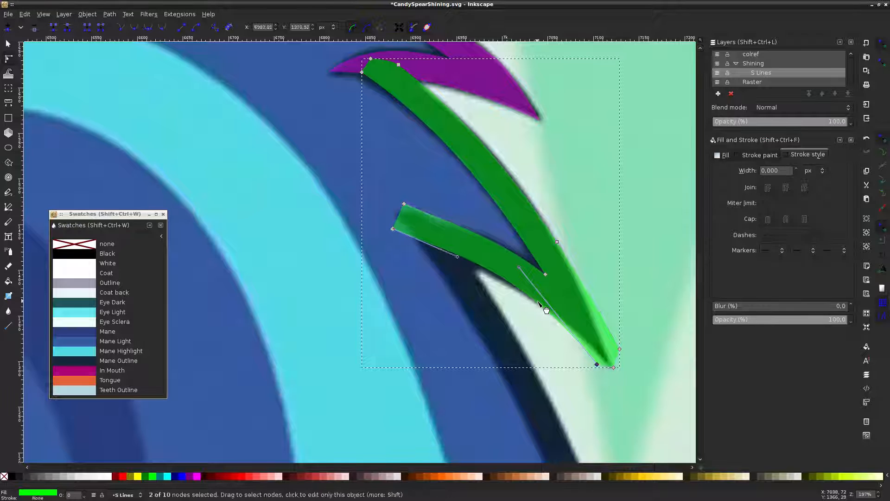
{"action": "left_click", "coordinate": [613, 360]}
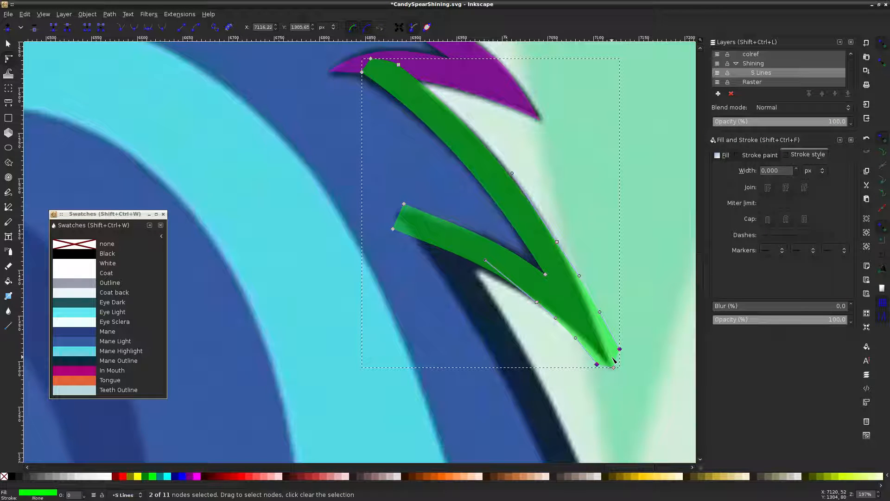
{"action": "key", "text": "Delete"}
{"action": "left_click", "coordinate": [649, 313]}
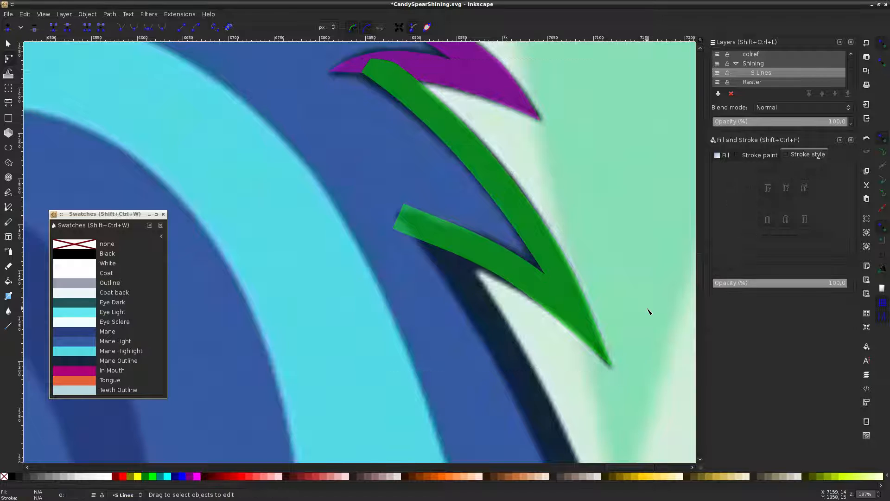
With the Raster layer temporarily hidden, make the two nodes flanking the second spike's tip smooth, and show the layer again
{"action": "left_click", "coordinate": [717, 82]}
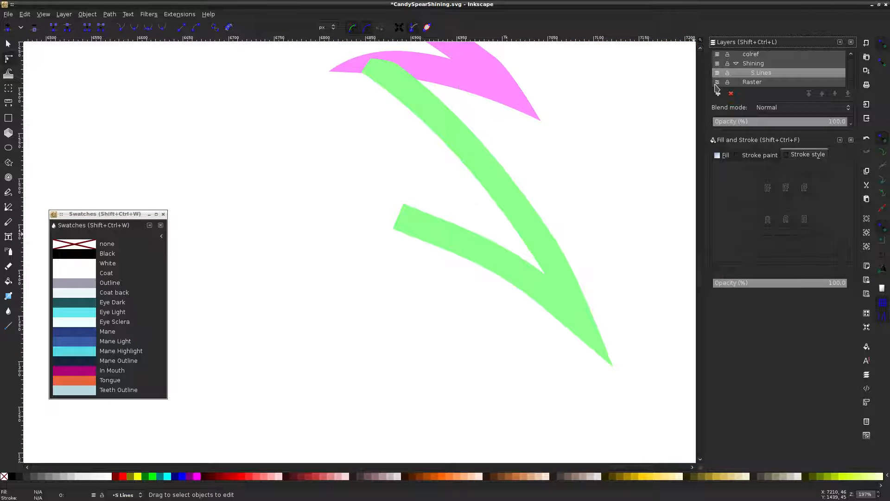
{"action": "left_click", "coordinate": [570, 288]}
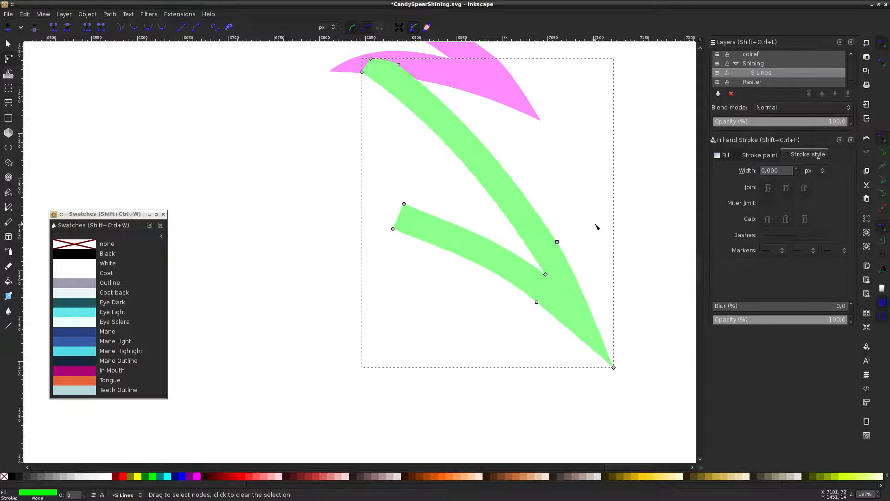
{"action": "left_click_drag", "start_coordinate": [596, 226], "coordinate": [545, 251]}
{"action": "left_click_drag", "start_coordinate": [550, 320], "coordinate": [509, 291]}
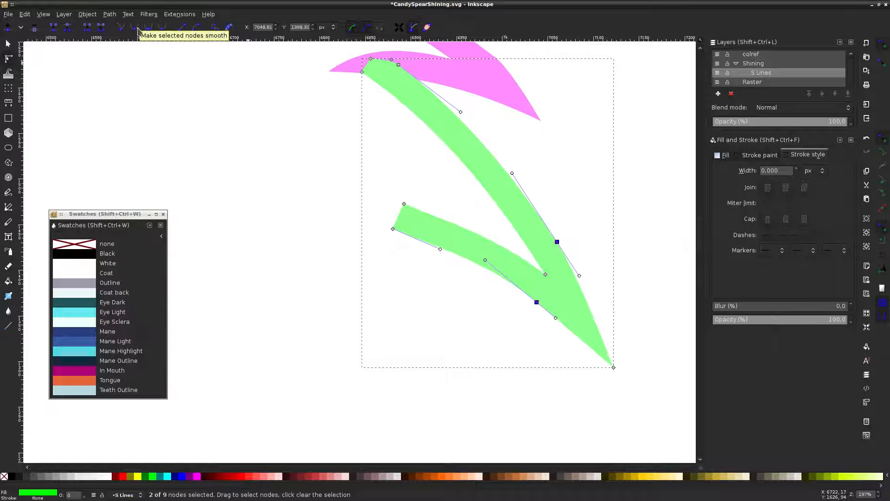
{"action": "left_click", "coordinate": [252, 129]}
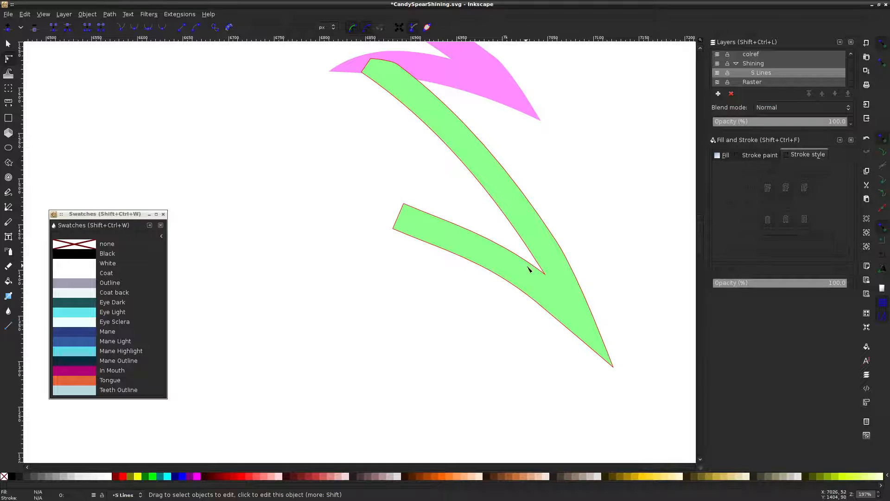
{"action": "left_click", "coordinate": [562, 262]}
{"action": "left_click", "coordinate": [576, 260]}
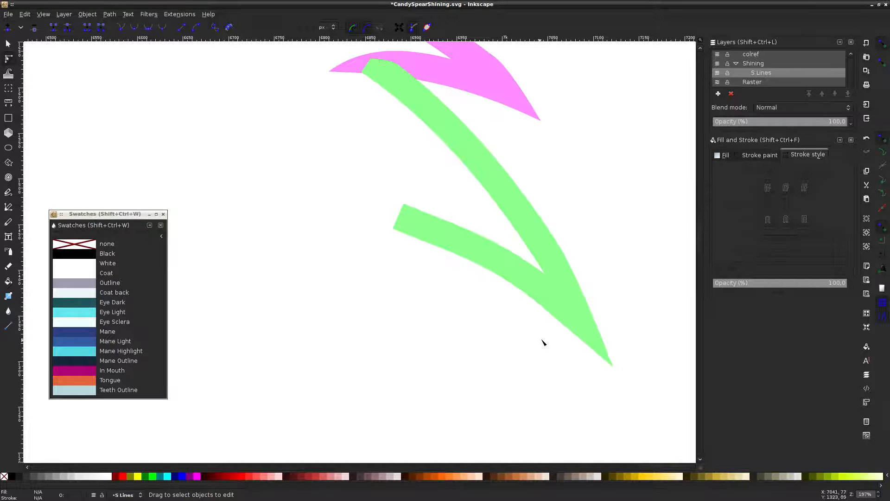
{"action": "left_click", "coordinate": [717, 82]}
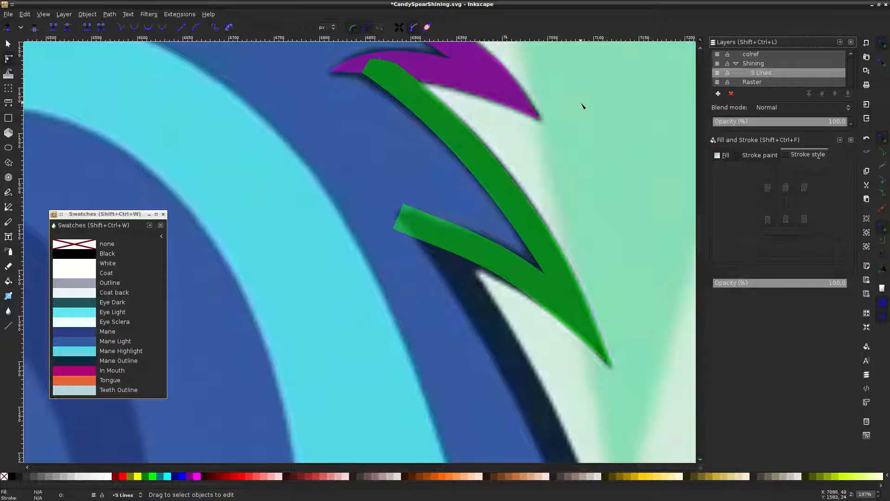
Narrow the outline's inner end at the second notch by adding end-edge and upper-edge nodes and deleting the upper corner
{"action": "left_click", "coordinate": [390, 224]}
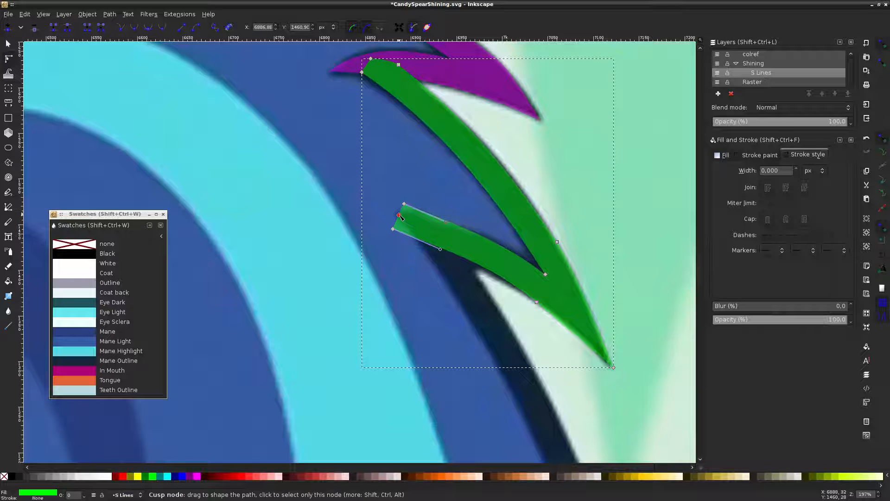
{"action": "left_click_drag", "start_coordinate": [400, 216], "coordinate": [398, 213]}
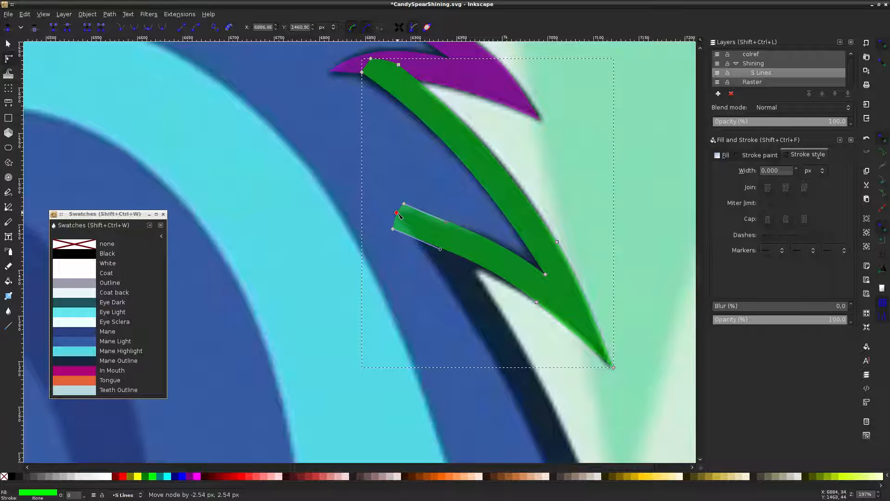
{"action": "double_click", "coordinate": [461, 231]}
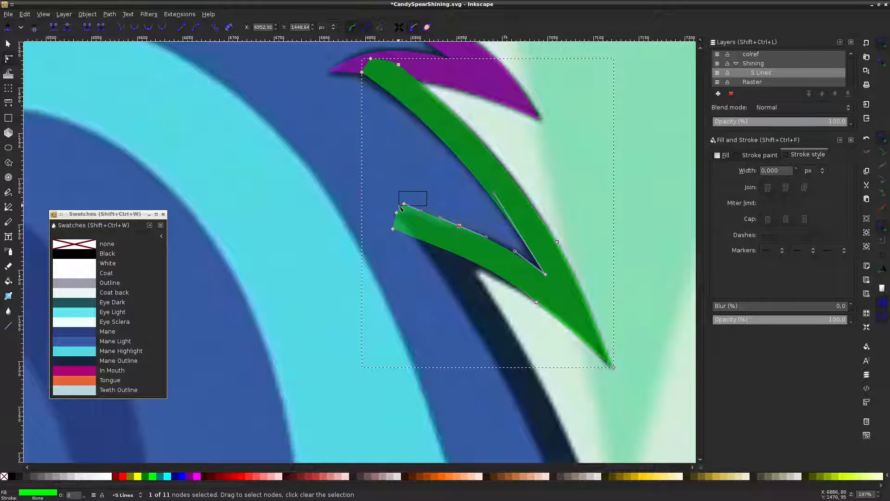
{"action": "left_click_drag", "start_coordinate": [401, 208], "coordinate": [402, 208]}
{"action": "key", "text": "Delete"}
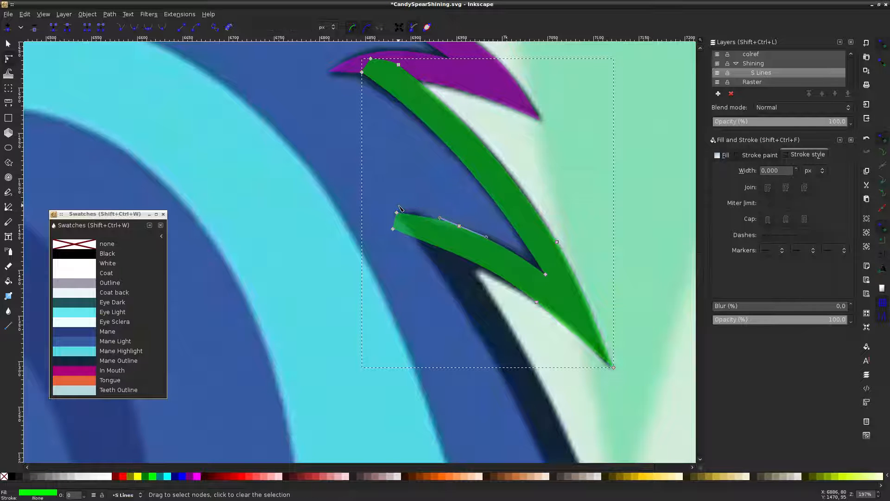
{"action": "scroll", "coordinate": [435, 216], "scroll_direction": "up", "scroll_amount": 2}
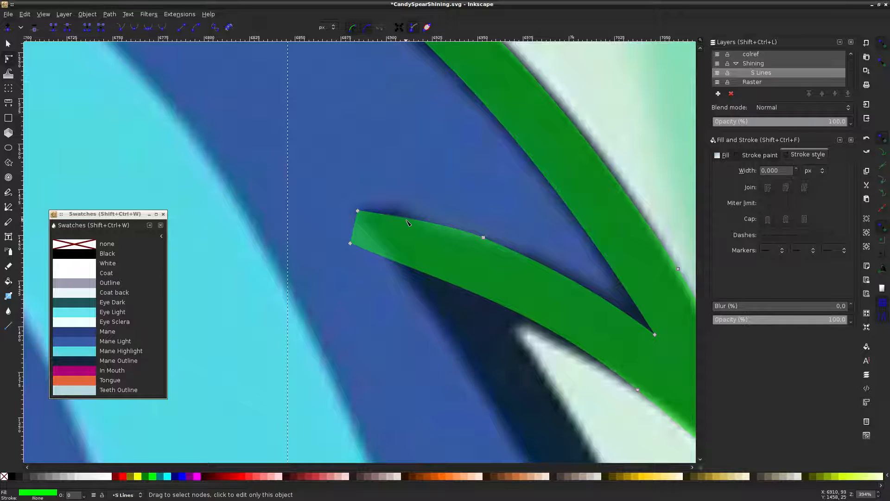
Taper the second notch's inner end to a point by adding a node on its upper and lower edges and deleting the lower corner
{"action": "double_click", "coordinate": [407, 214]}
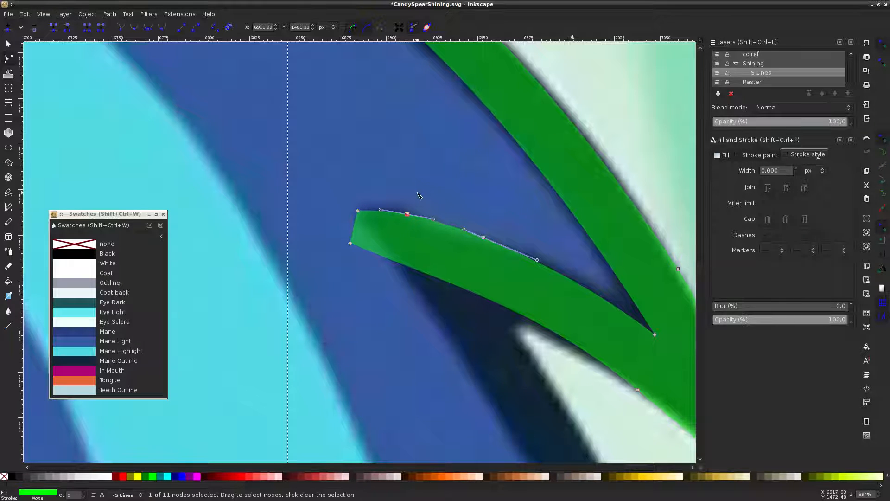
{"action": "left_click", "coordinate": [418, 195]}
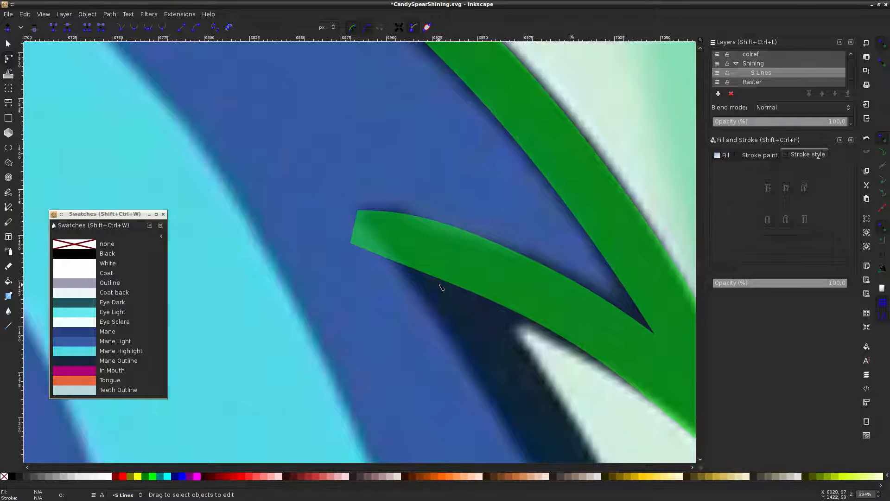
{"action": "left_click", "coordinate": [414, 267]}
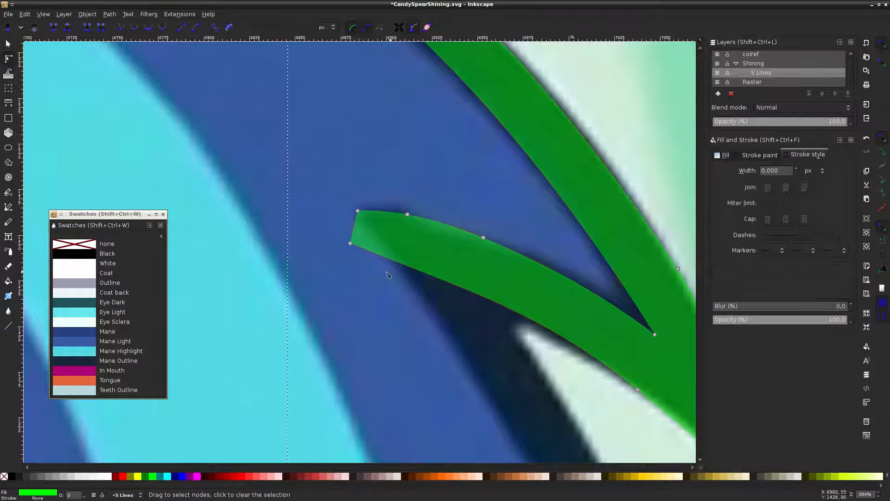
{"action": "double_click", "coordinate": [415, 269]}
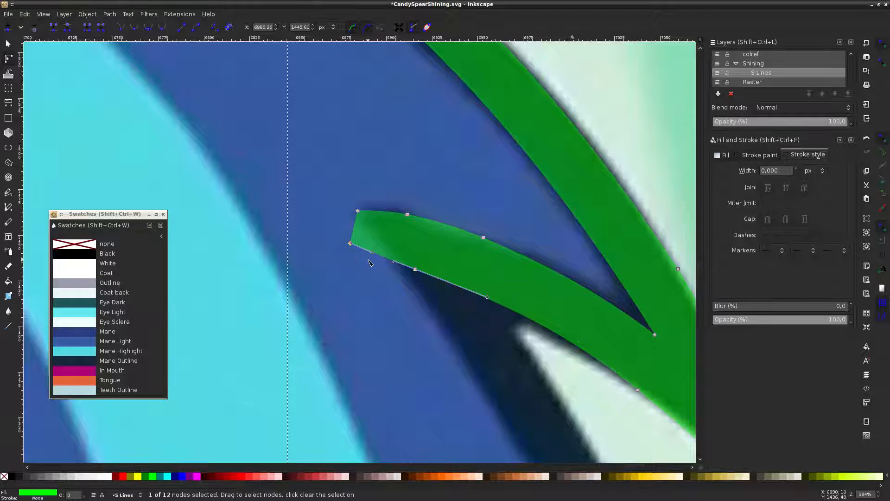
{"action": "key", "text": "Delete"}
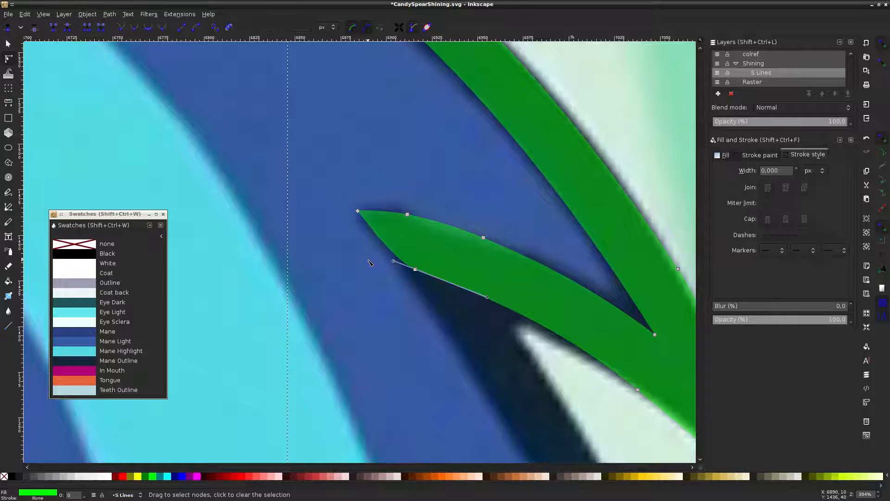
{"action": "key", "text": "Escape"}
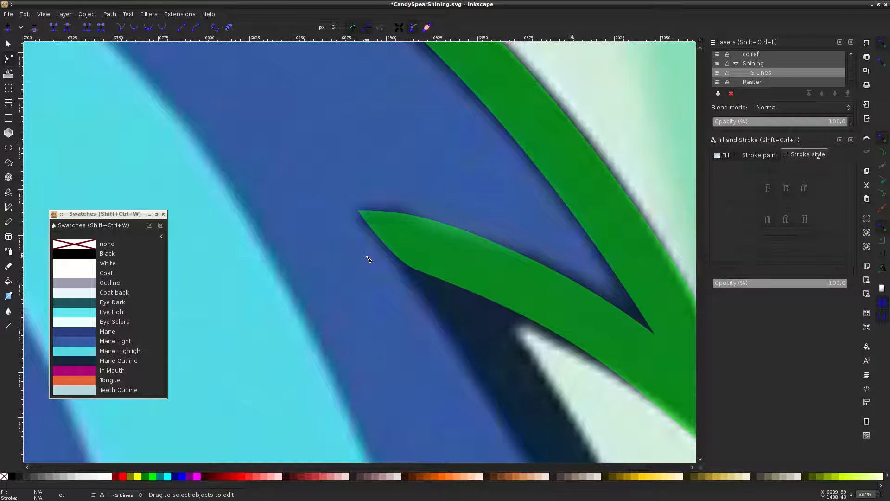
Set the second spike outline's fill to magenta to match the first spike, and deselect it
{"action": "scroll", "coordinate": [366, 256], "scroll_direction": "down", "scroll_amount": 3}
{"action": "scroll", "coordinate": [371, 254], "scroll_direction": "down", "scroll_amount": 2}
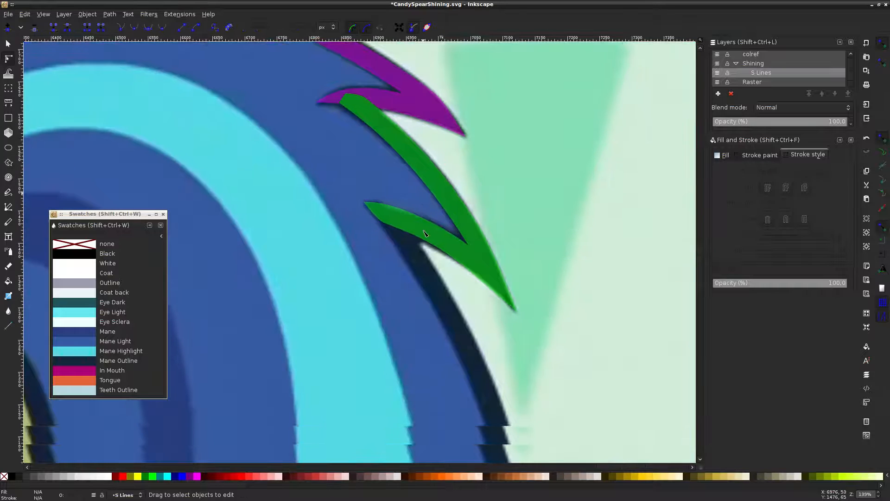
{"action": "left_click", "coordinate": [393, 216]}
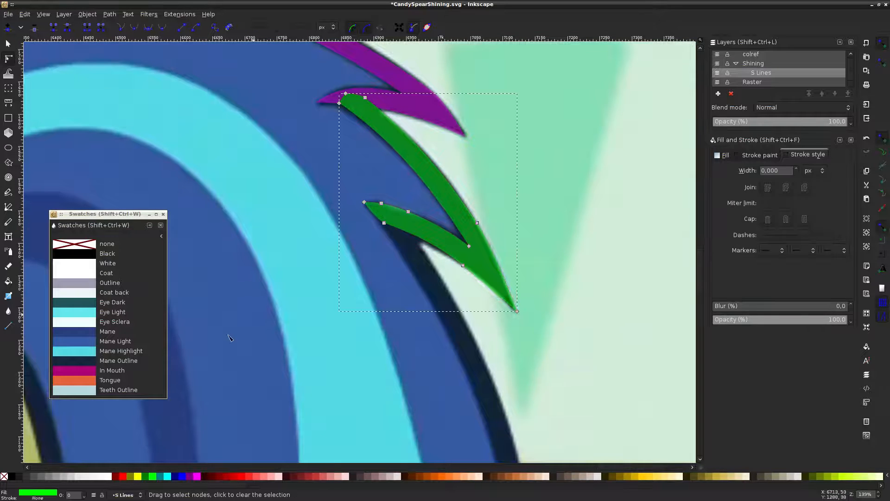
{"action": "left_click", "coordinate": [196, 477]}
{"action": "key", "text": "Escape"}
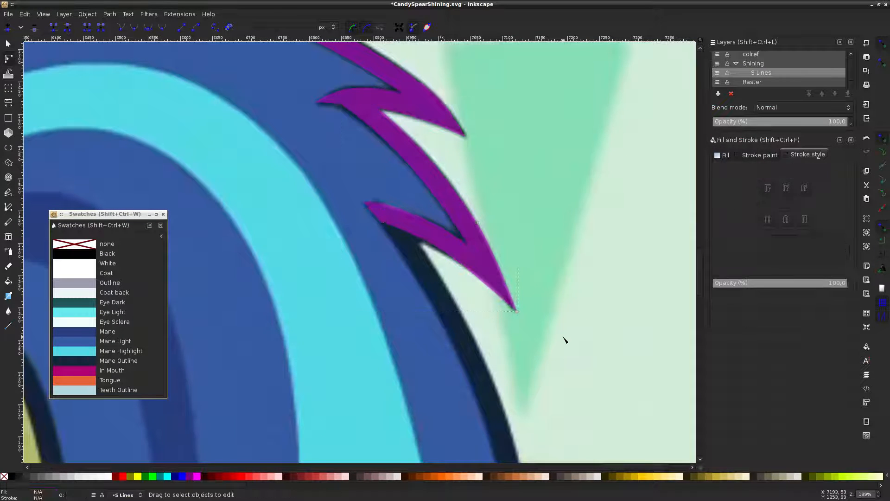
Save the document and hide the Raster layer so only the line art shows around the tail
{"action": "scroll", "coordinate": [565, 340], "scroll_direction": "down", "scroll_amount": 3}
{"action": "key", "text": "ctrl+s"}
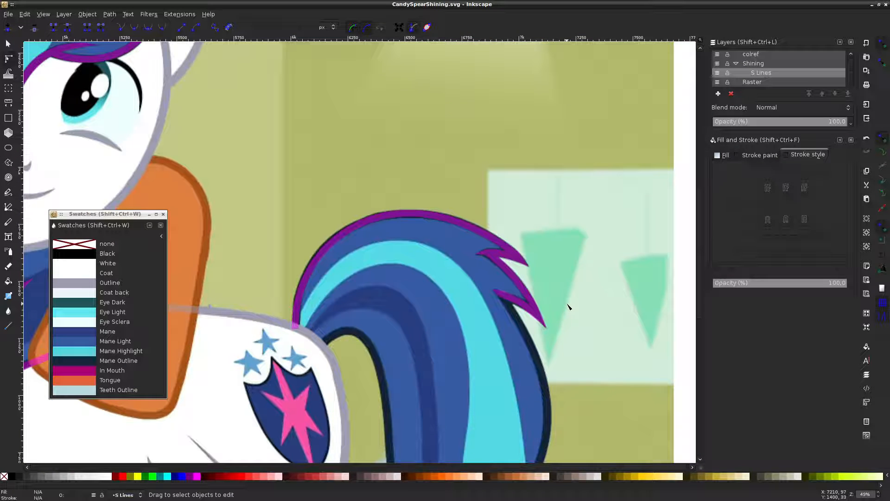
{"action": "scroll", "coordinate": [569, 306], "scroll_direction": "down", "scroll_amount": 5}
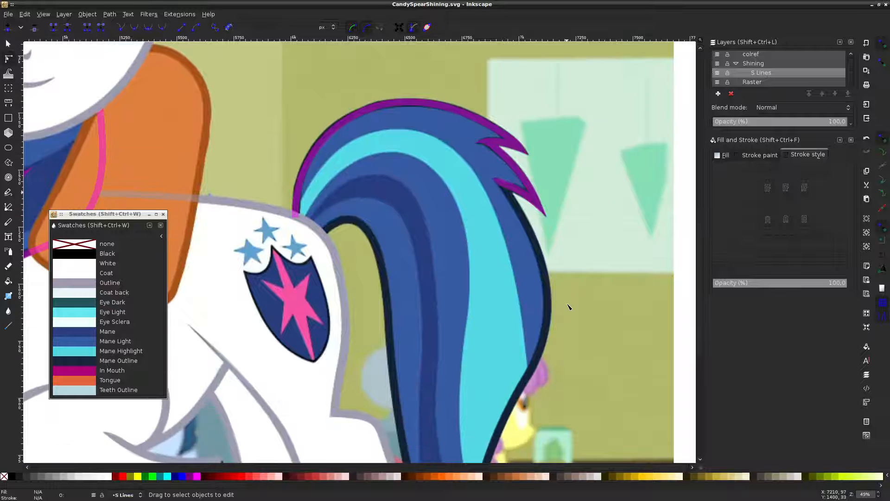
{"action": "left_click", "coordinate": [717, 82]}
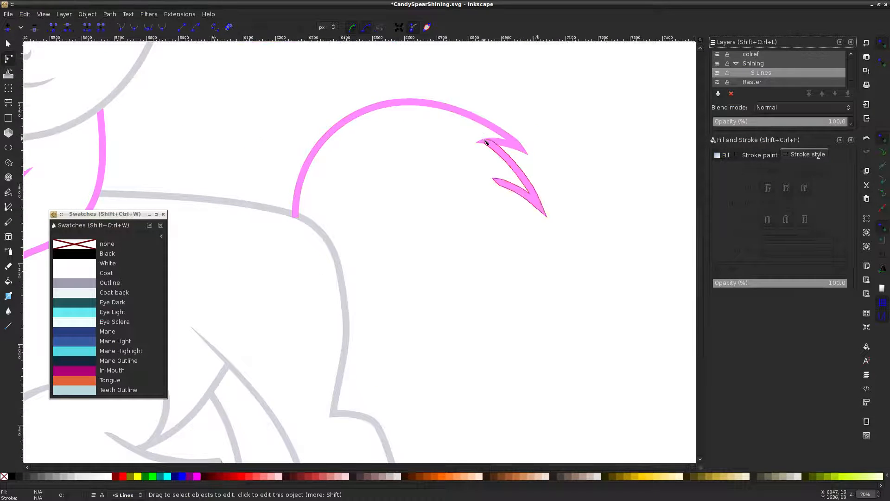
Try adding a node on the first spike's upper edge, just before the bend near its tip
{"action": "scroll", "coordinate": [487, 145], "scroll_direction": "up", "scroll_amount": 3, "text": "ctrl"}
{"action": "left_click", "coordinate": [507, 157]}
{"action": "scroll", "coordinate": [475, 157], "scroll_direction": "up", "scroll_amount": 4, "text": "ctrl"}
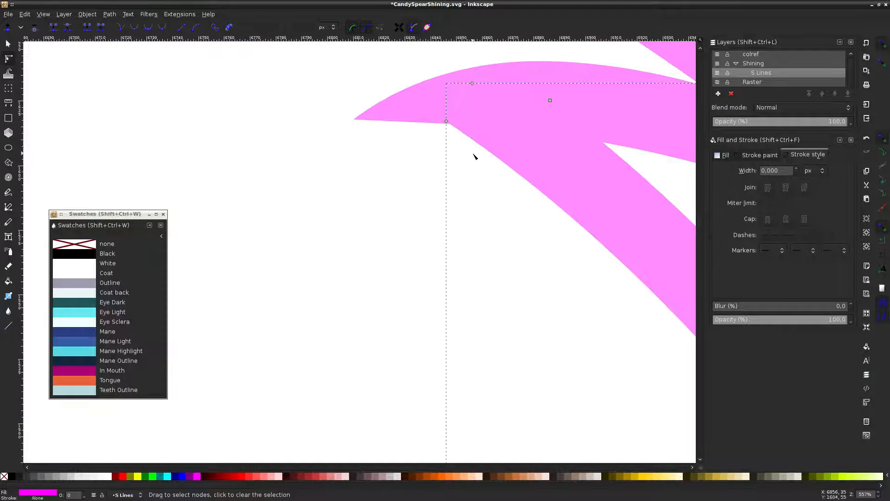
{"action": "left_click", "coordinate": [449, 167]}
{"action": "scroll", "coordinate": [449, 167], "scroll_direction": "down", "scroll_amount": 4, "text": "ctrl"}
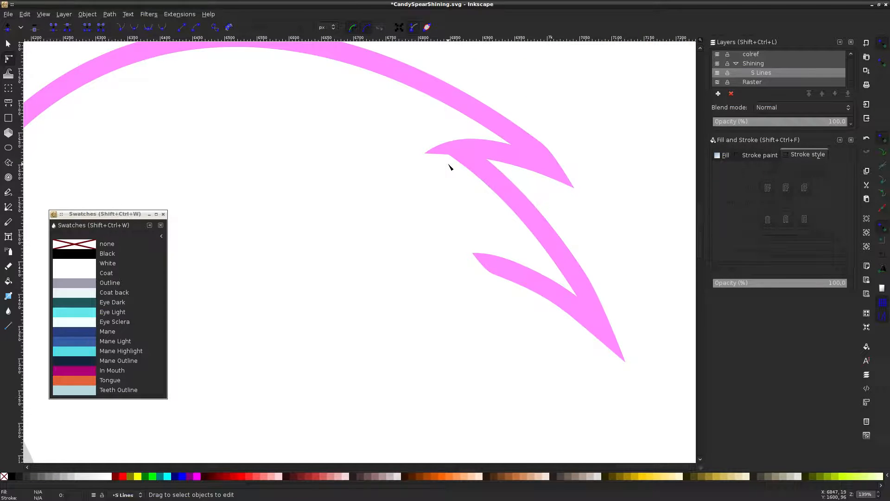
{"action": "left_click", "coordinate": [541, 157]}
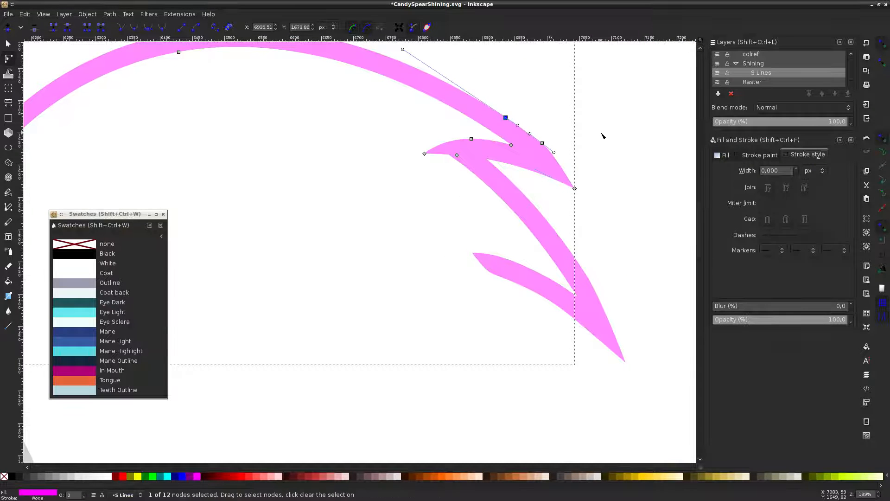
{"action": "left_click", "coordinate": [586, 143]}
{"action": "left_click", "coordinate": [553, 163]}
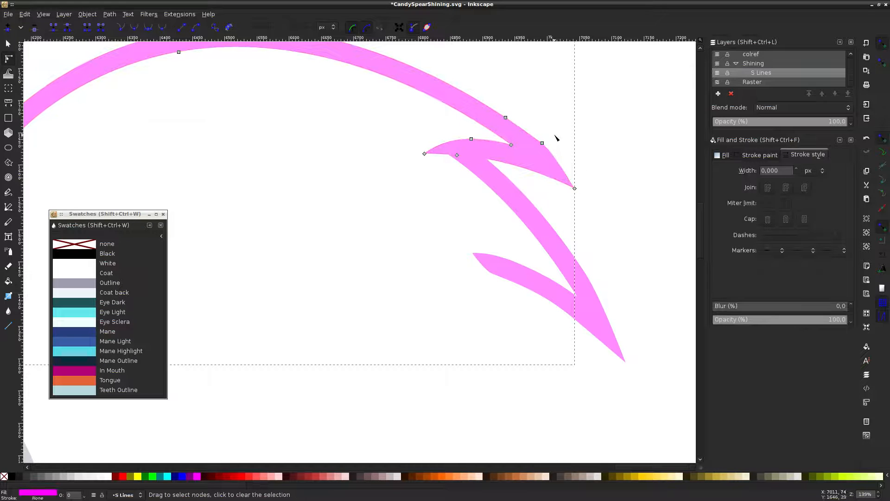
{"action": "left_click_drag", "start_coordinate": [534, 149], "coordinate": [533, 148]}
{"action": "left_click", "coordinate": [592, 121]}
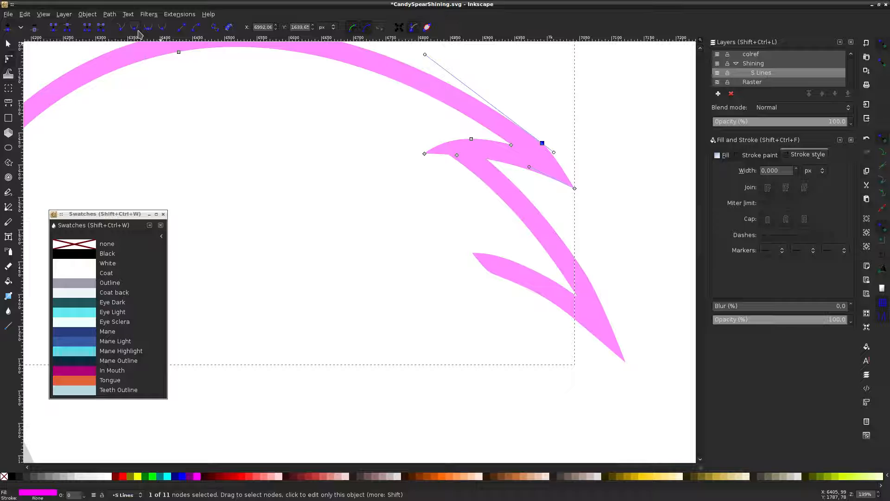
Smooth the first spike's upper edge by adding a node farther from the tip and deleting the node at the bend
{"action": "left_click", "coordinate": [505, 120]}
{"action": "double_click", "coordinate": [498, 113]}
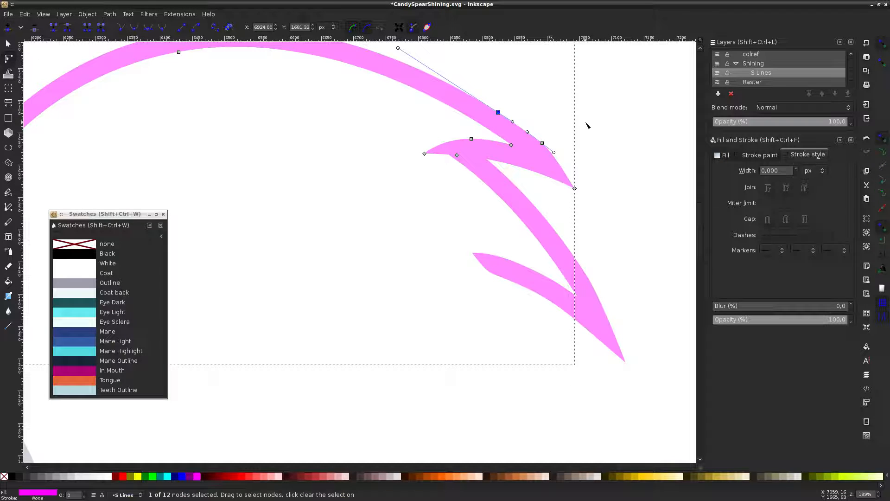
{"action": "left_click", "coordinate": [542, 143]}
{"action": "key", "text": "Delete"}
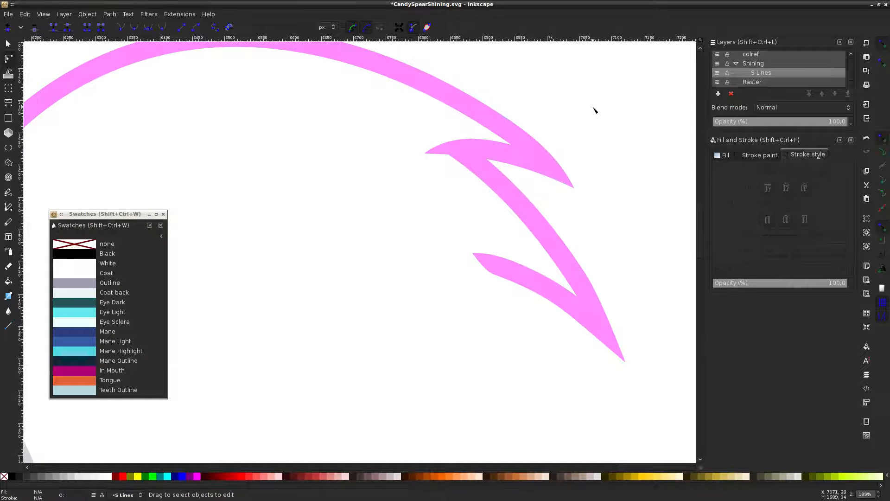
{"action": "left_click", "coordinate": [498, 113]}
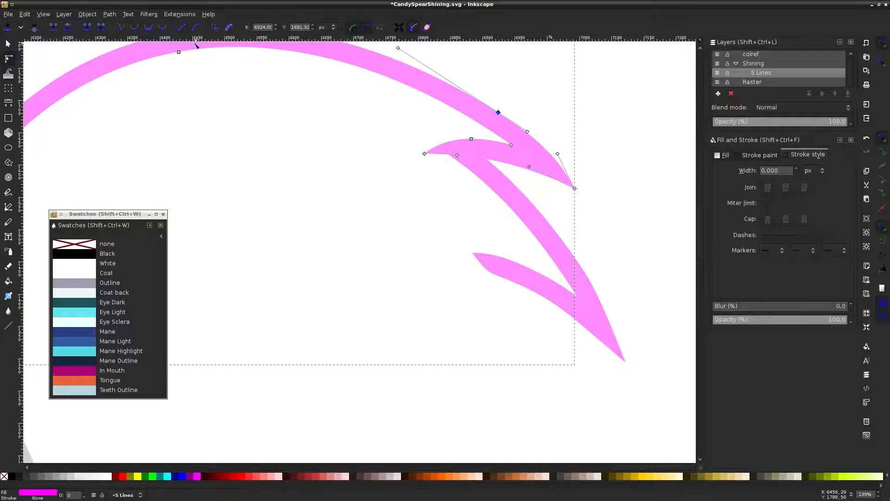
{"action": "left_click", "coordinate": [284, 123]}
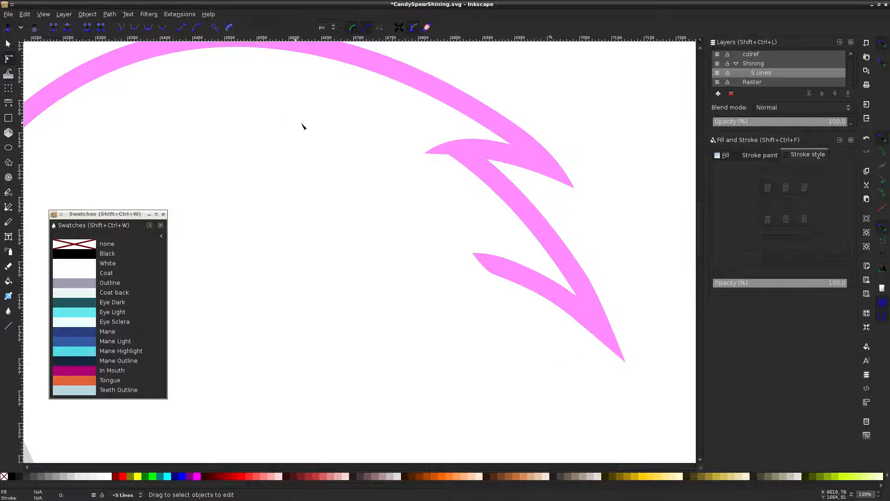
Show the Raster layer again and save the document
{"action": "scroll", "coordinate": [598, 117], "scroll_direction": "down", "scroll_amount": 3}
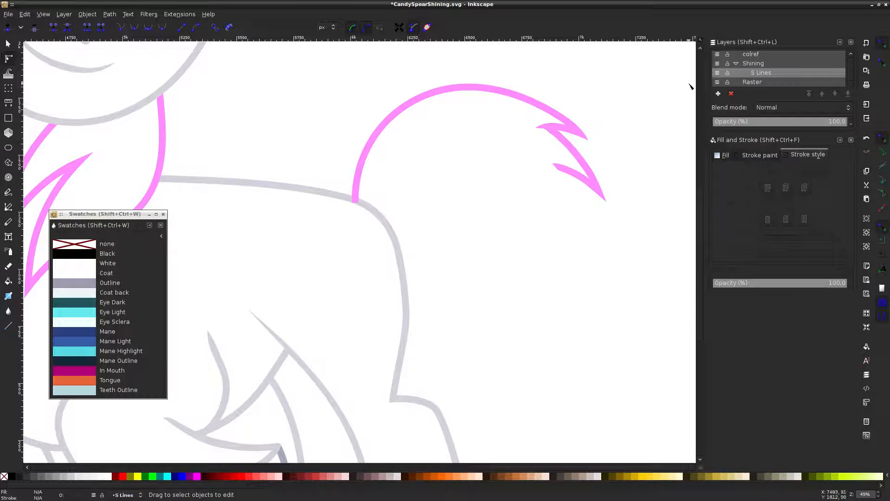
{"action": "left_click", "coordinate": [721, 85]}
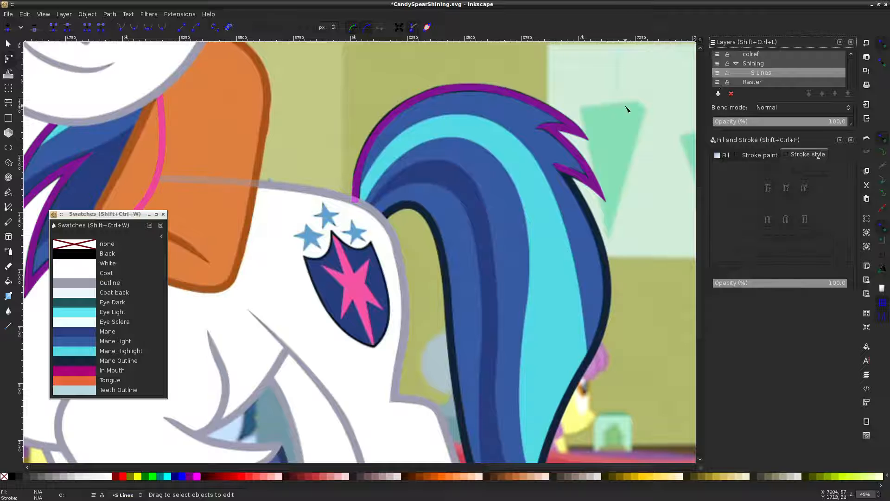
{"action": "key", "text": "ctrl+s"}
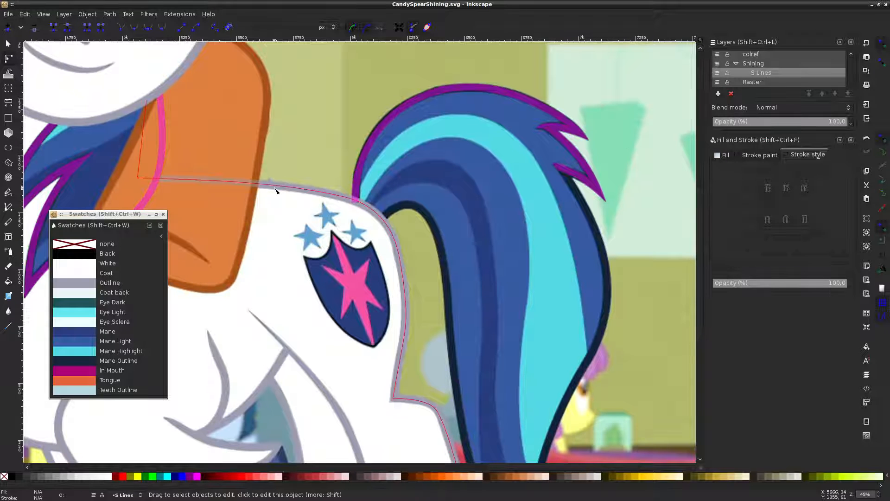
Try to draw the remaining tail outline with the Pen tool from the second notch to below the reference image, and undo it
{"action": "scroll", "coordinate": [295, 185], "scroll_direction": "down", "scroll_amount": 5}
{"action": "left_click", "coordinate": [9, 208]}
{"action": "scroll", "coordinate": [579, 149], "scroll_direction": "up", "scroll_amount": 3}
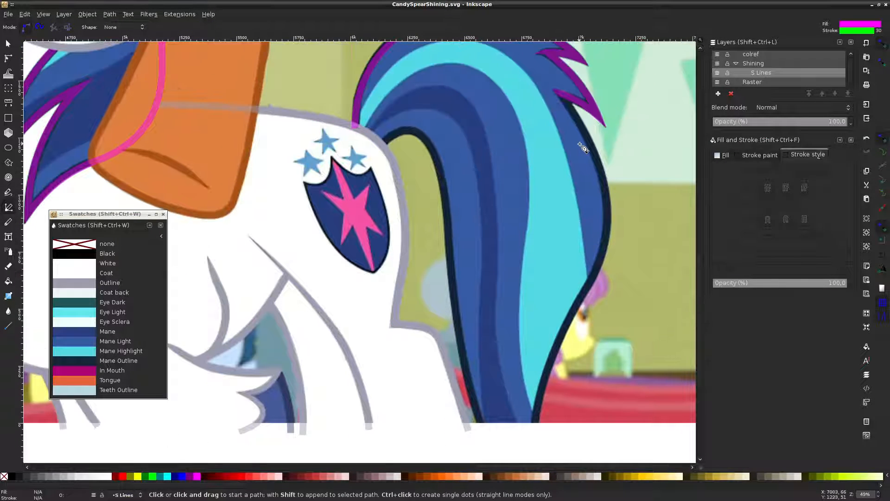
{"action": "scroll", "coordinate": [589, 173], "scroll_direction": "up", "scroll_amount": 2}
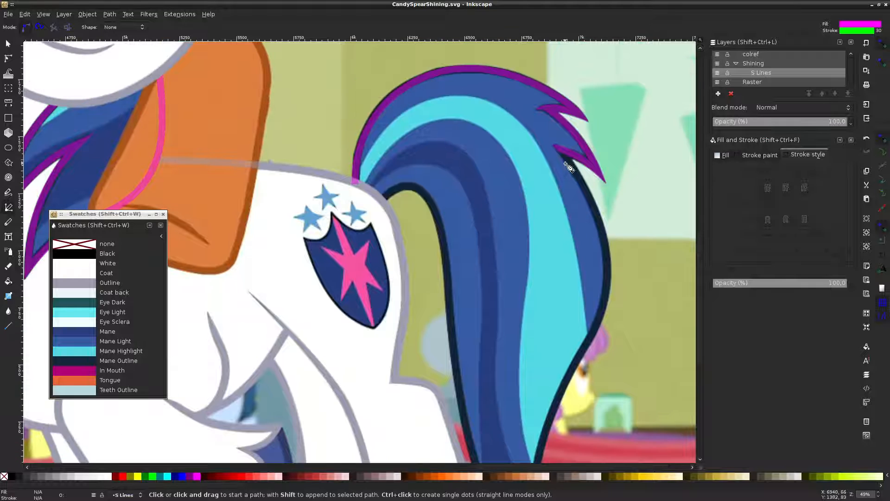
{"action": "scroll", "coordinate": [474, 184], "scroll_direction": "down", "scroll_amount": 2}
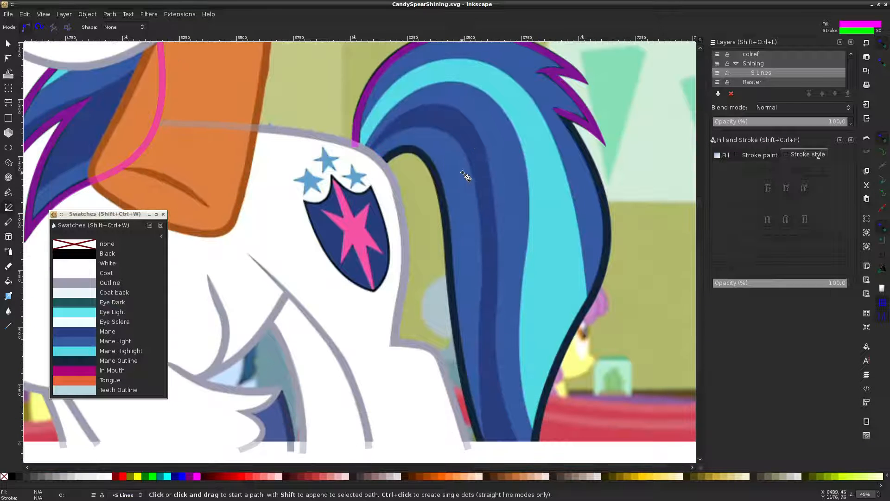
{"action": "left_click", "coordinate": [563, 113]}
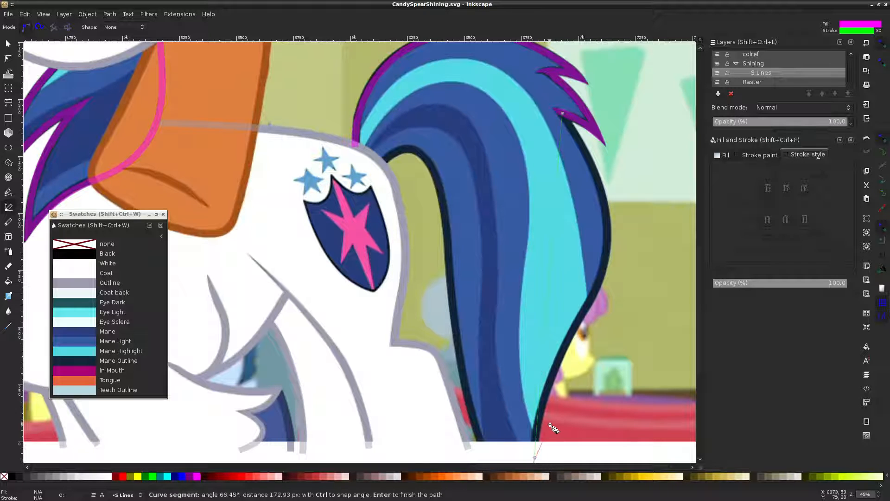
{"action": "scroll", "coordinate": [550, 421], "scroll_direction": "down", "scroll_amount": 3}
{"action": "double_click", "coordinate": [550, 409]}
{"action": "key", "text": "ctrl+z"}
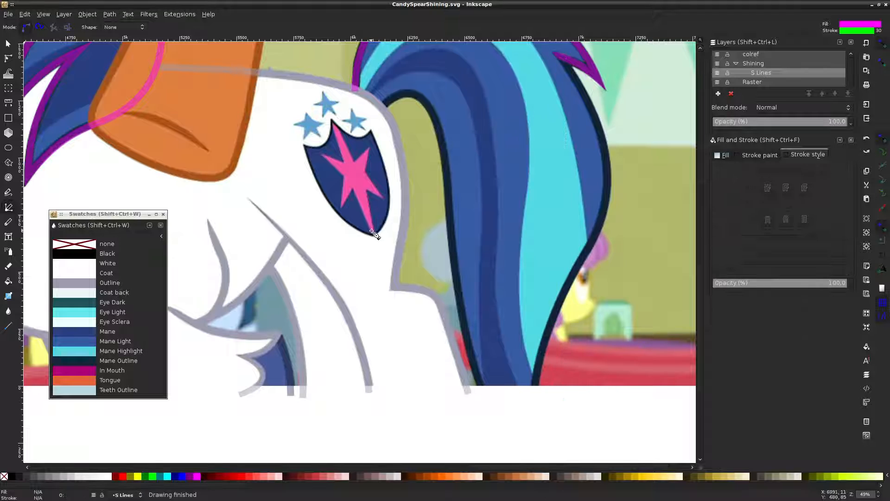
Set the Pen tool's style for new paths to no fill and a lime (#00FF00) stroke
{"action": "left_click", "coordinate": [4, 476], "text": "shift"}
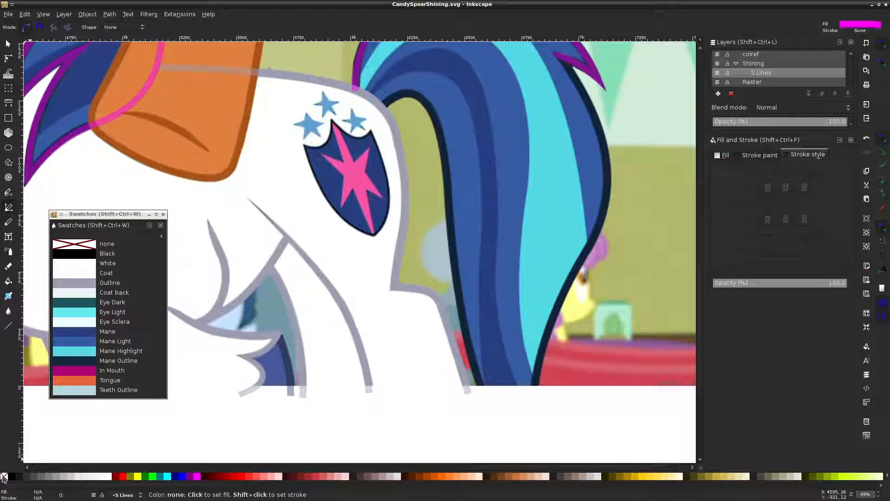
{"action": "left_click", "coordinate": [4, 476]}
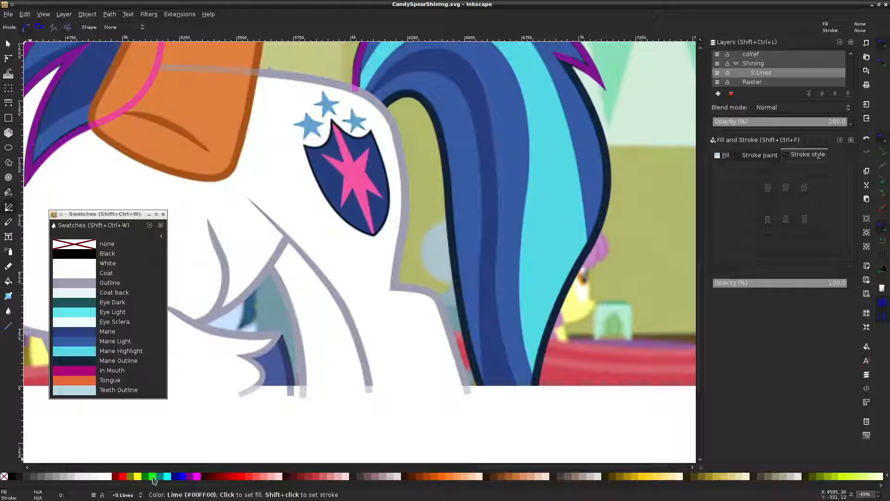
{"action": "left_click", "coordinate": [154, 476], "text": "shift"}
Draw an open six-node path from the second notch down the tail's outer edge, across below the image, and up its inner edge to the rump
{"action": "scroll", "coordinate": [459, 306], "scroll_direction": "up", "scroll_amount": 4}
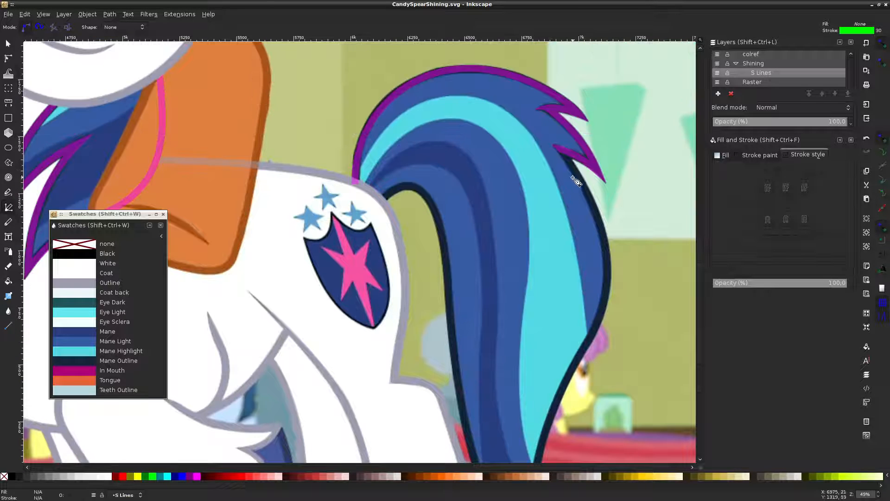
{"action": "left_click", "coordinate": [563, 153]}
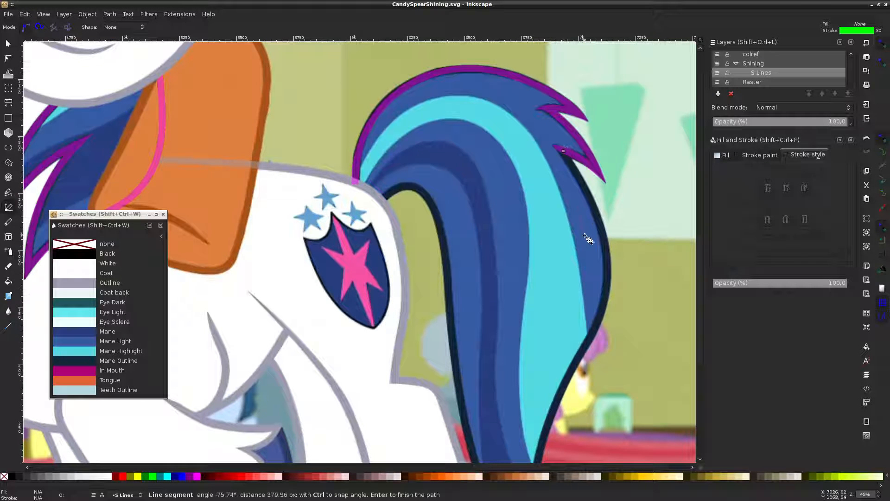
{"action": "scroll", "coordinate": [586, 239], "scroll_direction": "down", "scroll_amount": 3}
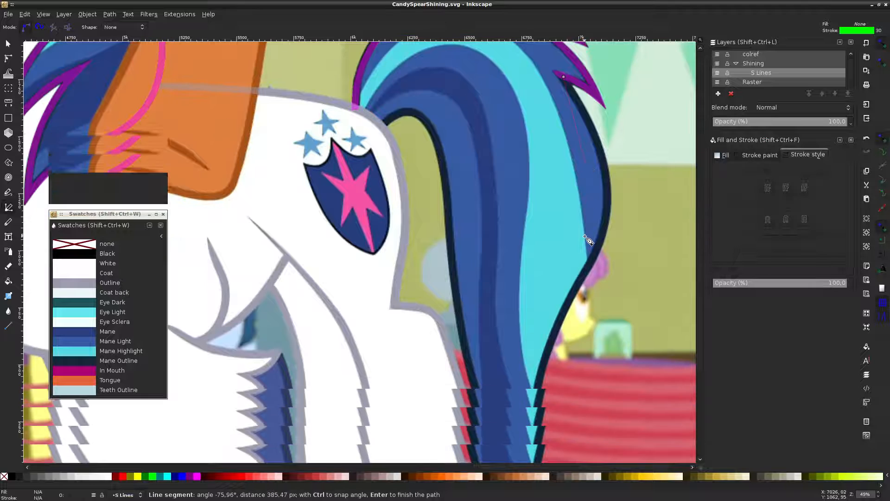
{"action": "left_click", "coordinate": [567, 301]}
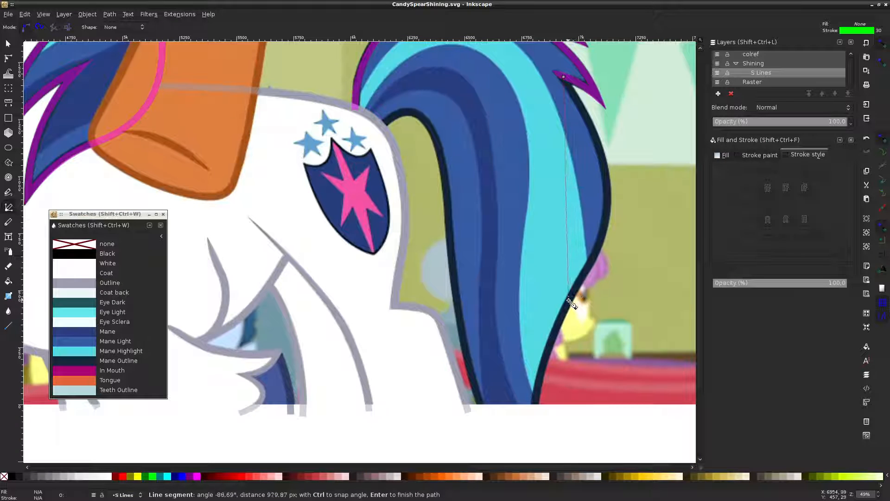
{"action": "left_click", "coordinate": [541, 442]}
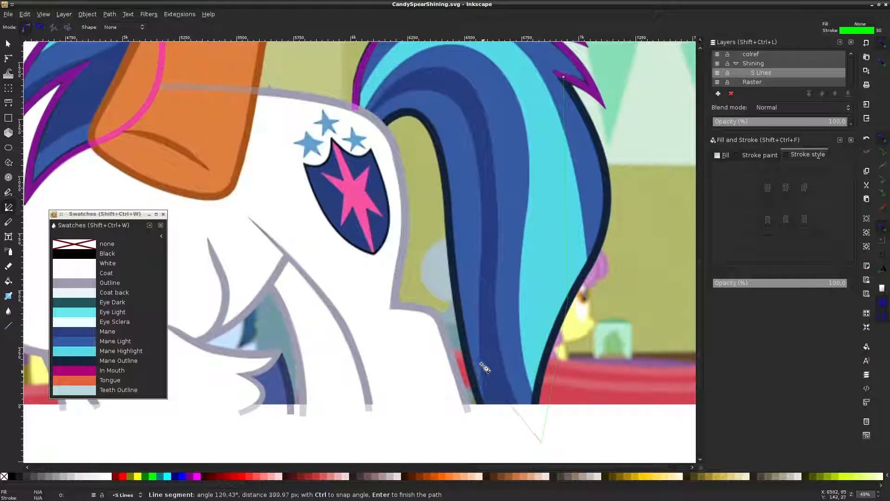
{"action": "left_click", "coordinate": [500, 431]}
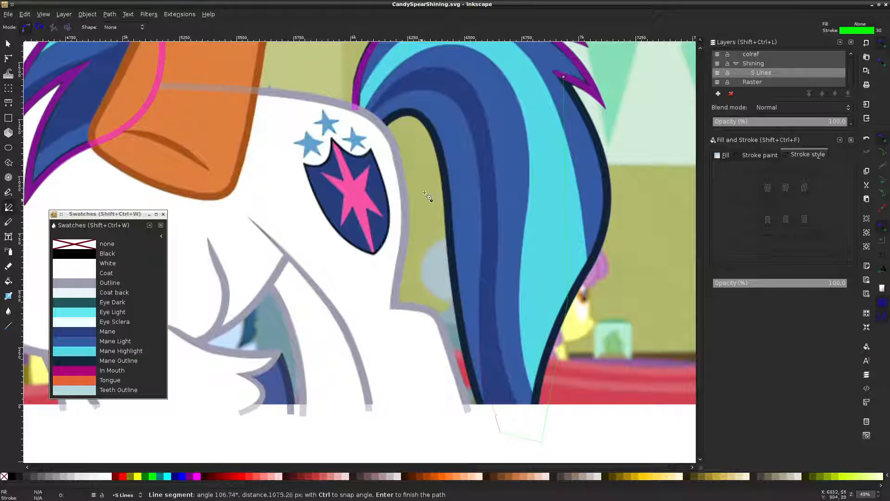
{"action": "left_click", "coordinate": [439, 150]}
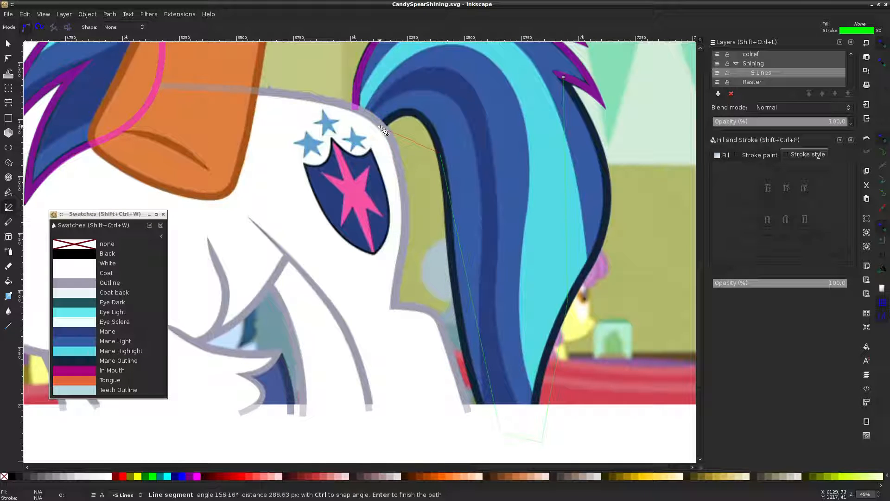
{"action": "double_click", "coordinate": [381, 127]}
Bend the new path's straight side segments to follow the tail's dark outline along its inner and outer edges
{"action": "left_click", "coordinate": [10, 59]}
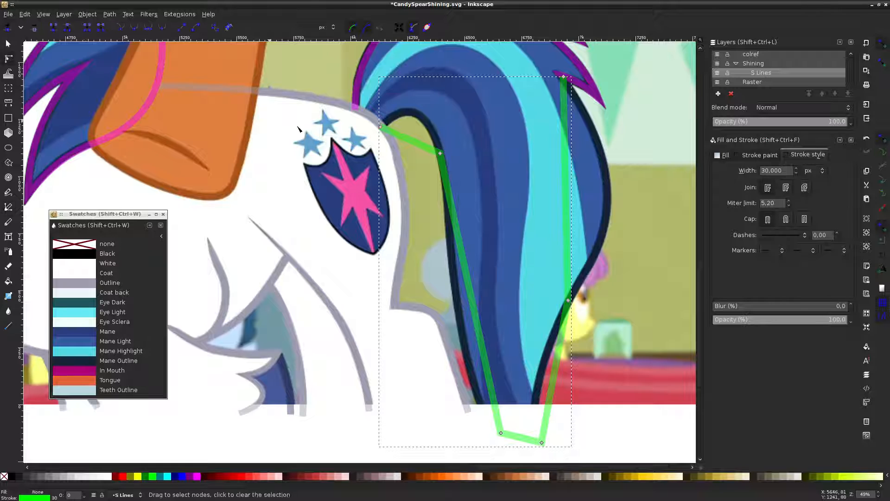
{"action": "left_click_drag", "start_coordinate": [409, 135], "coordinate": [406, 114]}
{"action": "left_click_drag", "start_coordinate": [474, 323], "coordinate": [465, 327]}
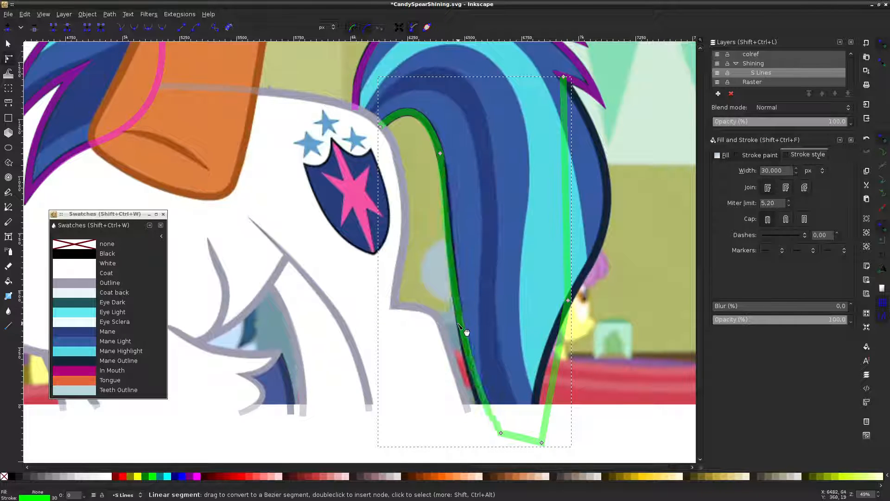
{"action": "left_click_drag", "start_coordinate": [573, 185], "coordinate": [614, 193]}
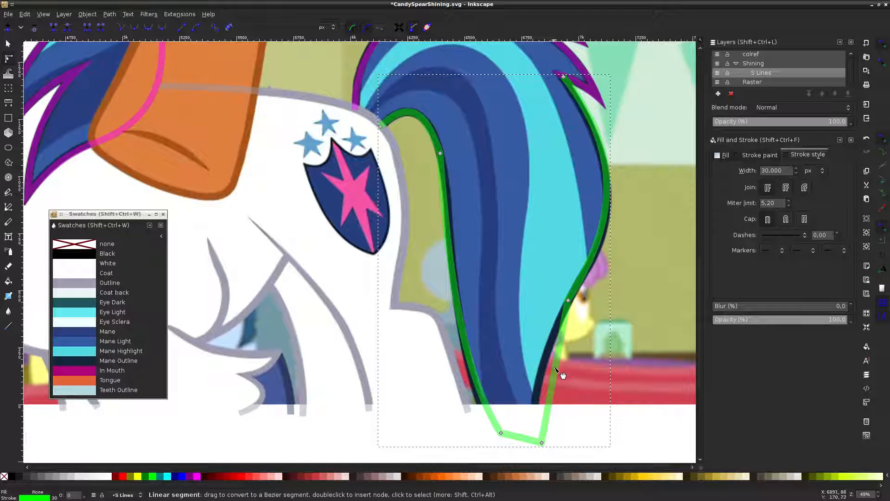
{"action": "left_click_drag", "start_coordinate": [552, 384], "coordinate": [534, 393]}
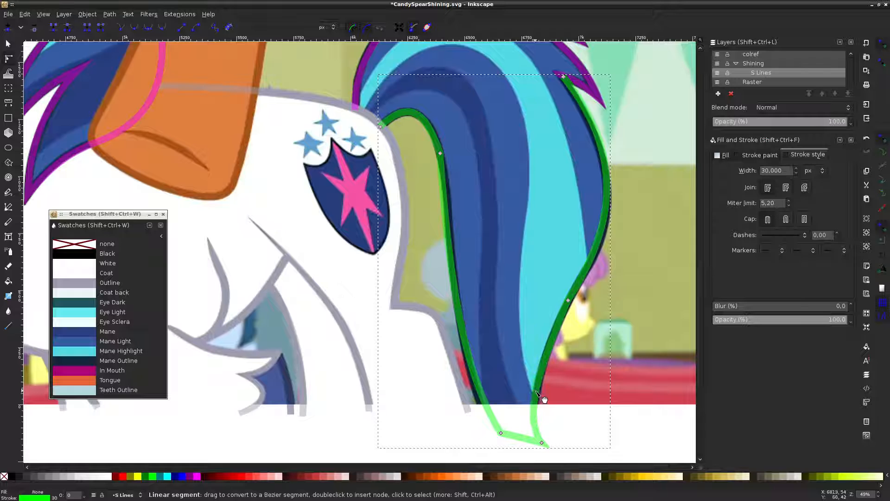
Make the two mid-edge nodes on the green tail path's inner and outer edges smooth
{"action": "key", "text": "Escape"}
{"action": "left_click", "coordinate": [447, 265]}
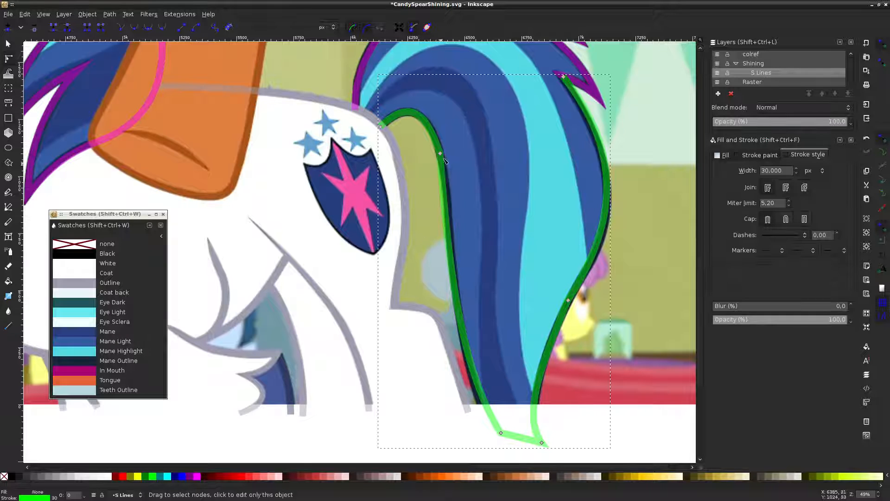
{"action": "left_click_drag", "start_coordinate": [421, 140], "coordinate": [590, 304]}
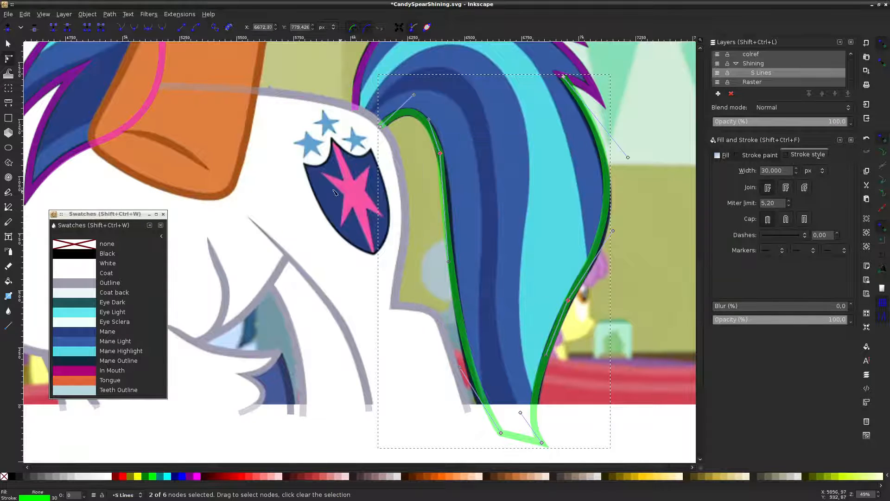
{"action": "left_click", "coordinate": [135, 31]}
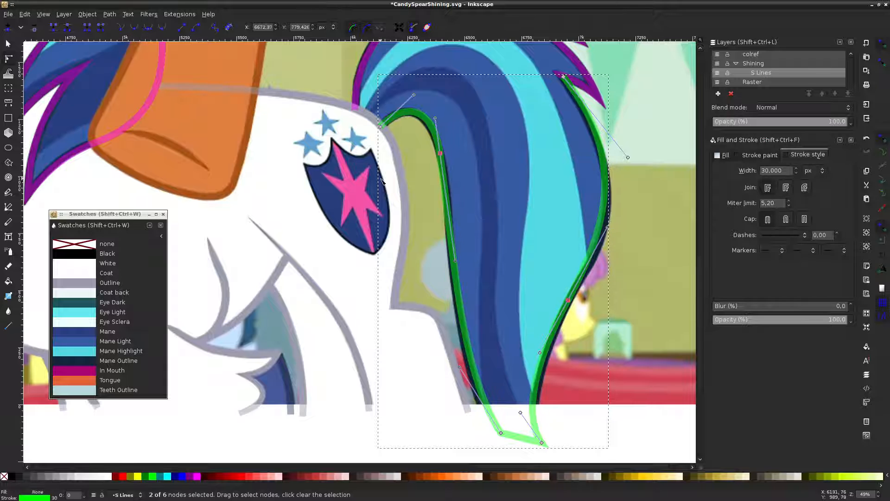
{"action": "key", "text": "Escape"}
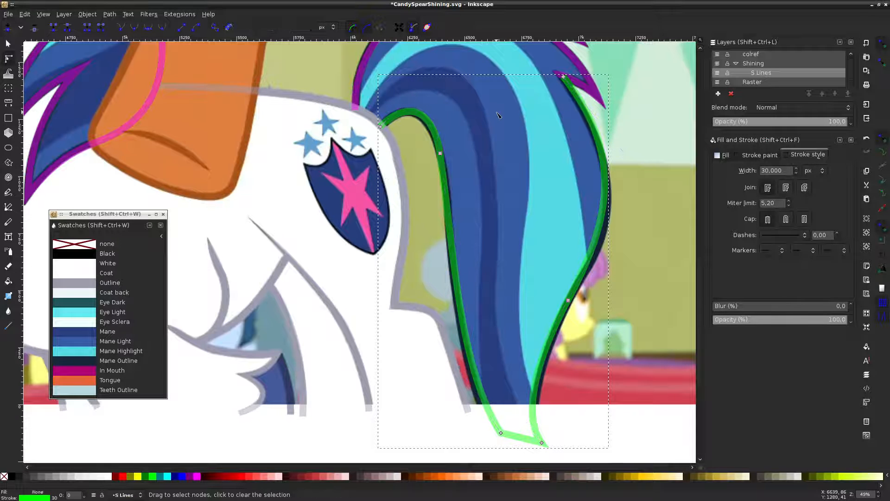
Shift the outer edge's middle node to fit the tail outline, add a node at the widest bulge and refine the curve there
{"action": "left_click", "coordinate": [569, 301]}
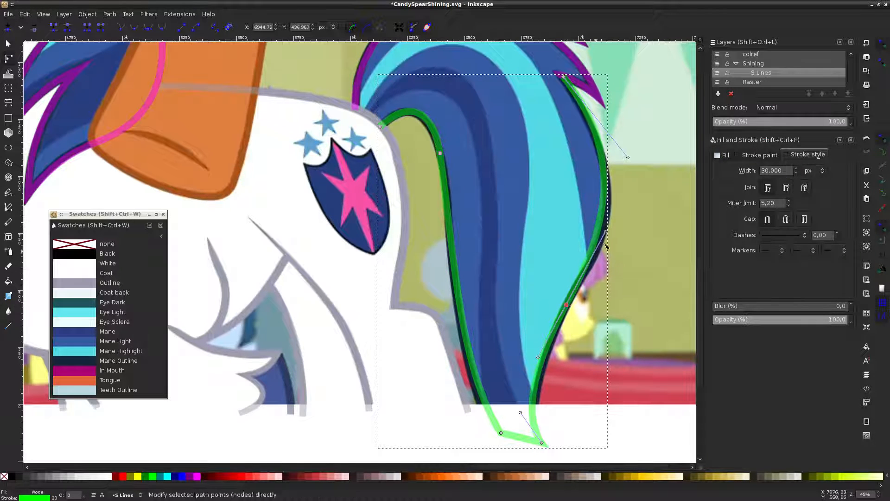
{"action": "double_click", "coordinate": [604, 194]}
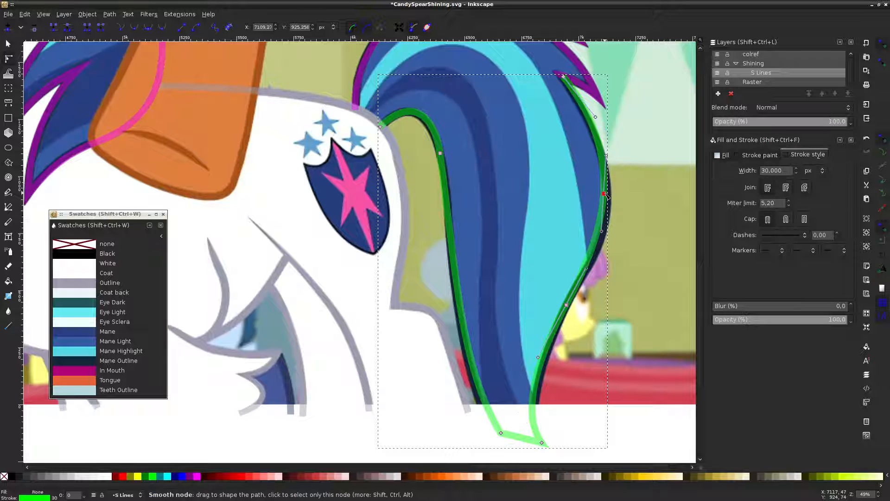
{"action": "left_click_drag", "start_coordinate": [604, 194], "coordinate": [607, 195]}
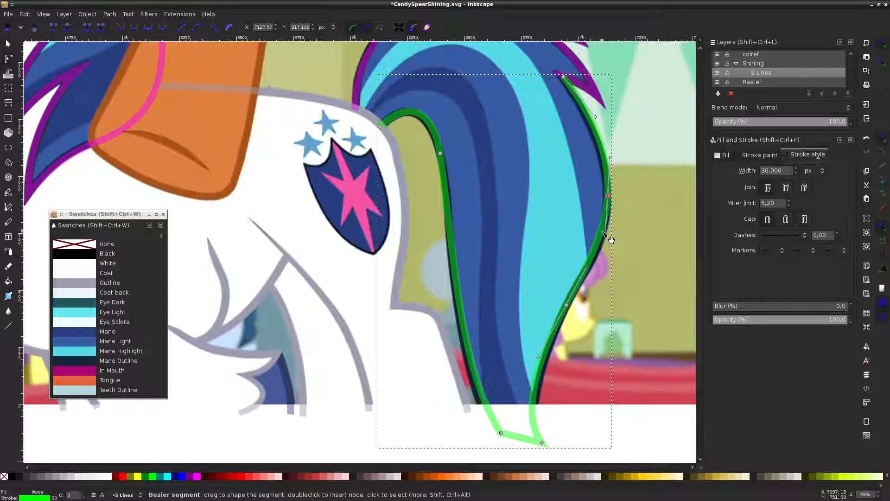
{"action": "left_click_drag", "start_coordinate": [610, 240], "coordinate": [614, 234]}
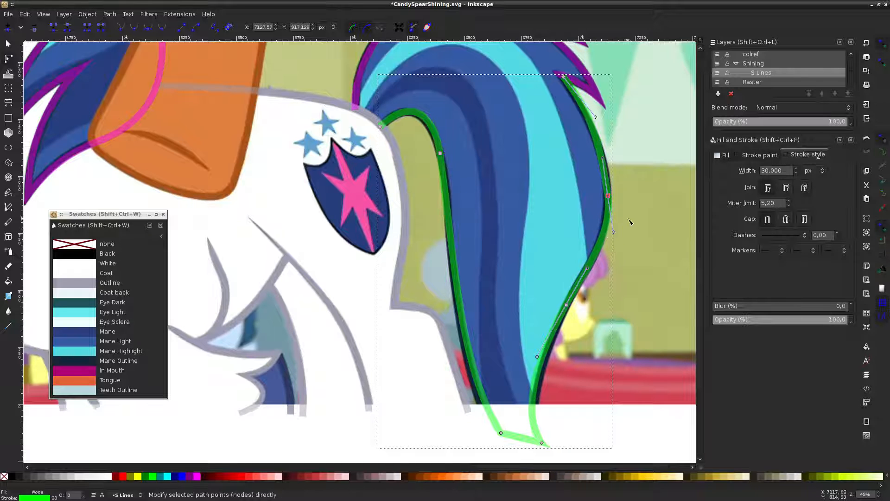
{"action": "key", "text": "Escape"}
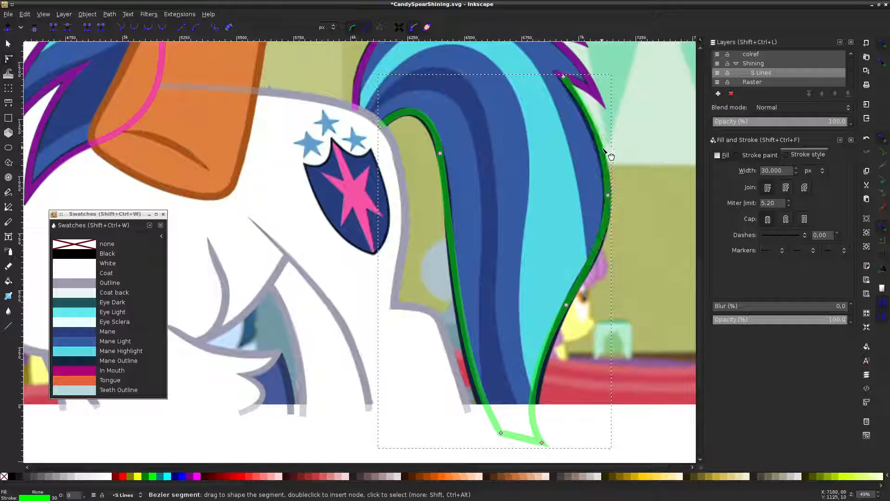
Bend the outer edge's upper segment onto the tail outline and move the path's start node farther into the second notch
{"action": "left_click_drag", "start_coordinate": [611, 156], "coordinate": [608, 159]}
{"action": "left_click_drag", "start_coordinate": [565, 78], "coordinate": [562, 76]}
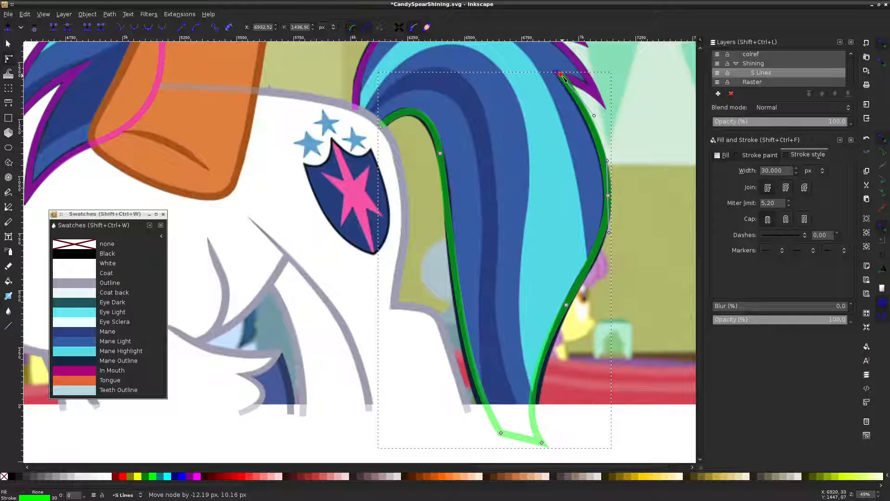
{"action": "left_click", "coordinate": [624, 129]}
{"action": "left_click", "coordinate": [624, 130]}
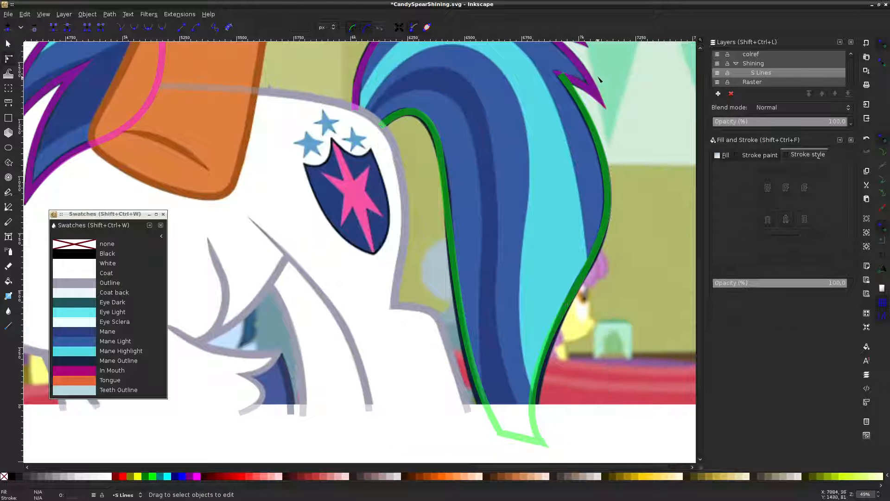
Nudge the start node slightly right and down, about 0.89 px by -0.76 px, within the notch's purple stroke
{"action": "scroll", "coordinate": [563, 74], "scroll_direction": "up", "scroll_amount": 6}
{"action": "scroll", "coordinate": [581, 74], "scroll_direction": "down", "scroll_amount": 4}
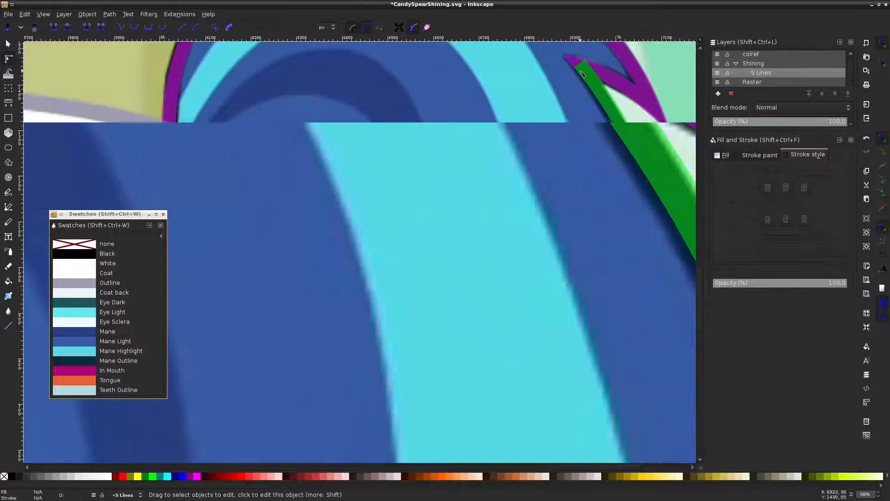
{"action": "scroll", "coordinate": [575, 69], "scroll_direction": "up", "scroll_amount": 6}
{"action": "scroll", "coordinate": [571, 65], "scroll_direction": "up", "scroll_amount": 4}
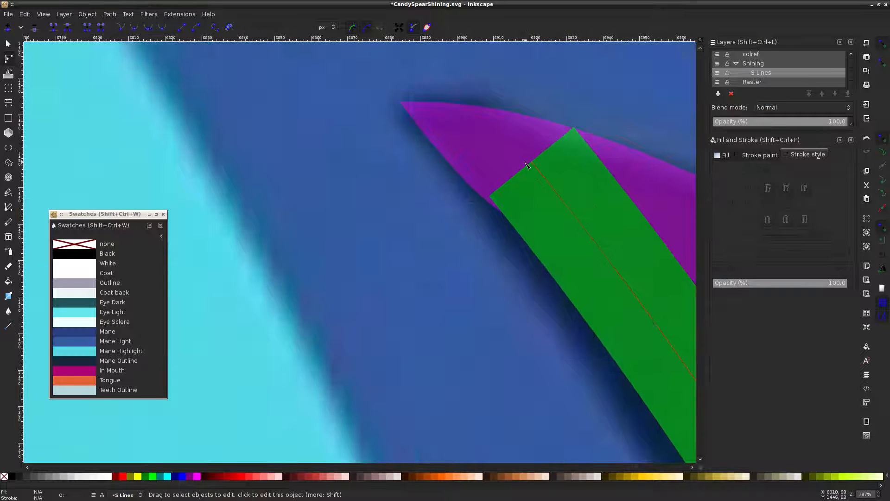
{"action": "left_click", "coordinate": [552, 173]}
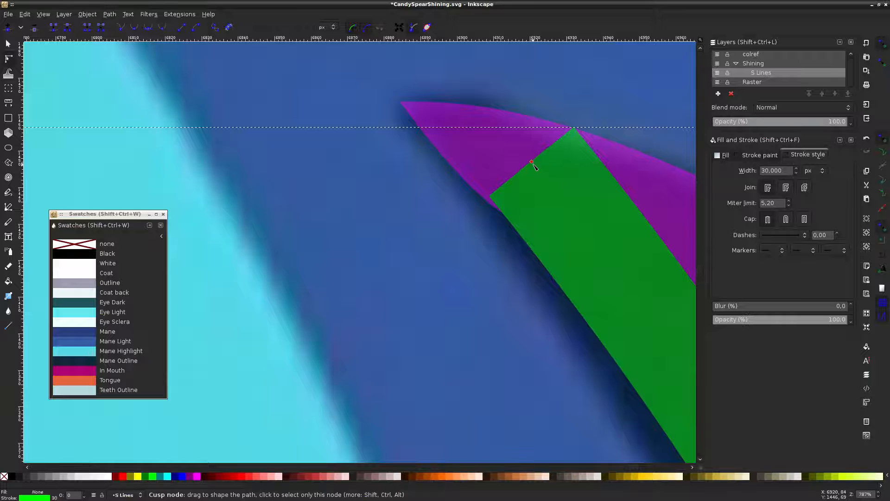
{"action": "left_click_drag", "start_coordinate": [532, 162], "coordinate": [536, 167]}
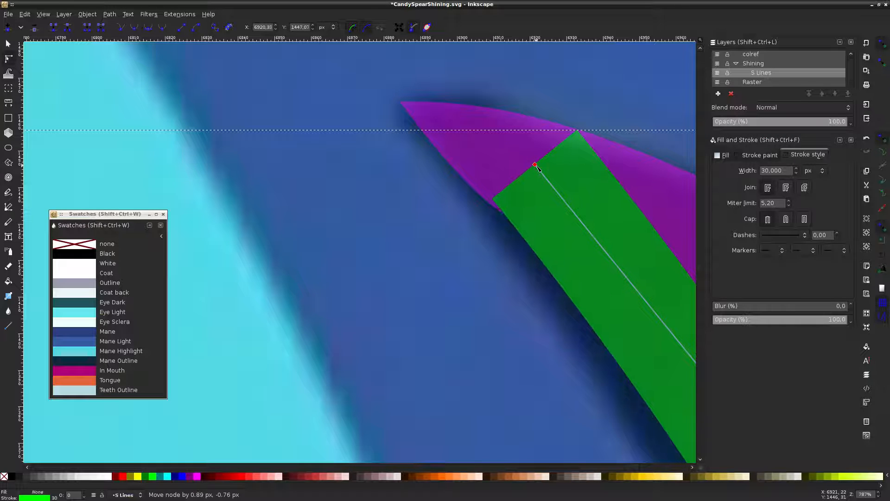
{"action": "key", "text": "Escape"}
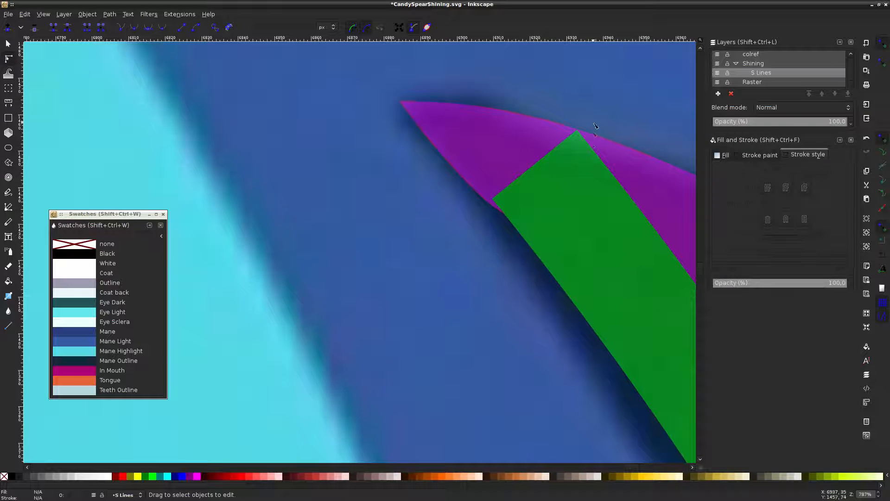
Nudge the start node about -1.27 px by -0.76 px to align the green stroke's end with the notch's inner edge
{"action": "scroll", "coordinate": [590, 130], "scroll_direction": "up", "scroll_amount": 3}
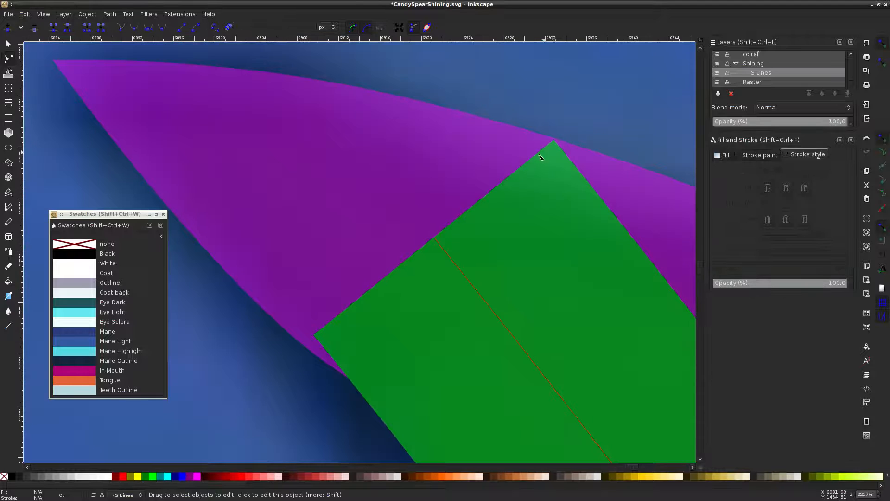
{"action": "scroll", "coordinate": [540, 157], "scroll_direction": "down", "scroll_amount": 7}
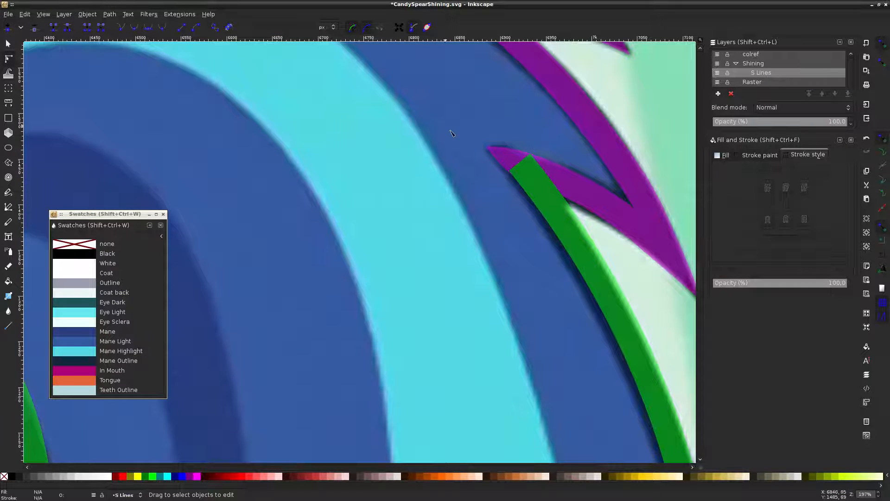
{"action": "scroll", "coordinate": [547, 221], "scroll_direction": "down", "scroll_amount": 3}
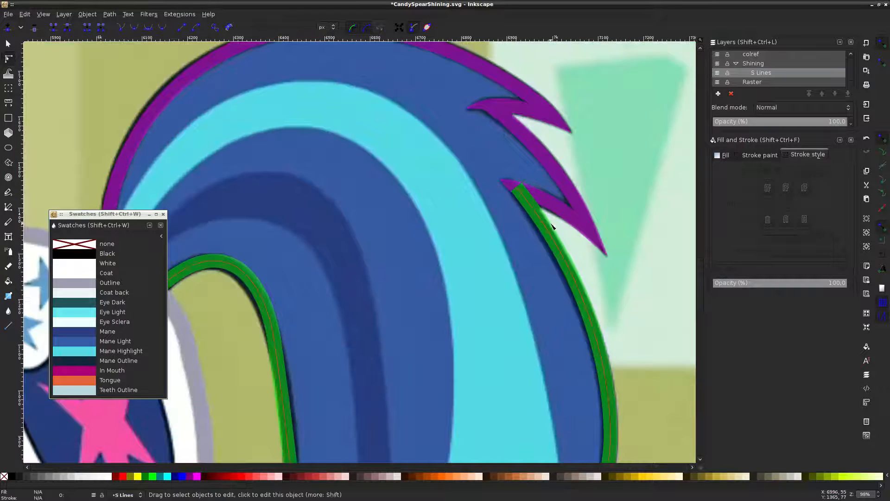
{"action": "scroll", "coordinate": [507, 188], "scroll_direction": "up", "scroll_amount": 6}
{"action": "left_click", "coordinate": [373, 92]}
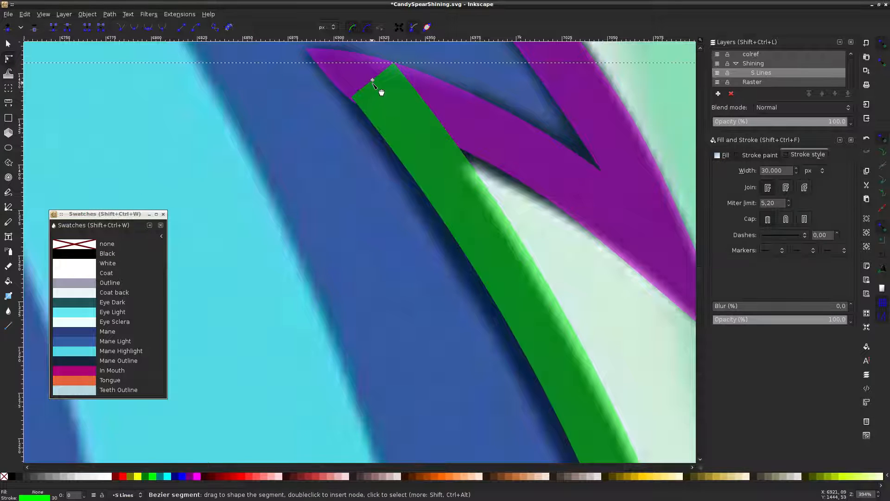
{"action": "left_click", "coordinate": [372, 82]}
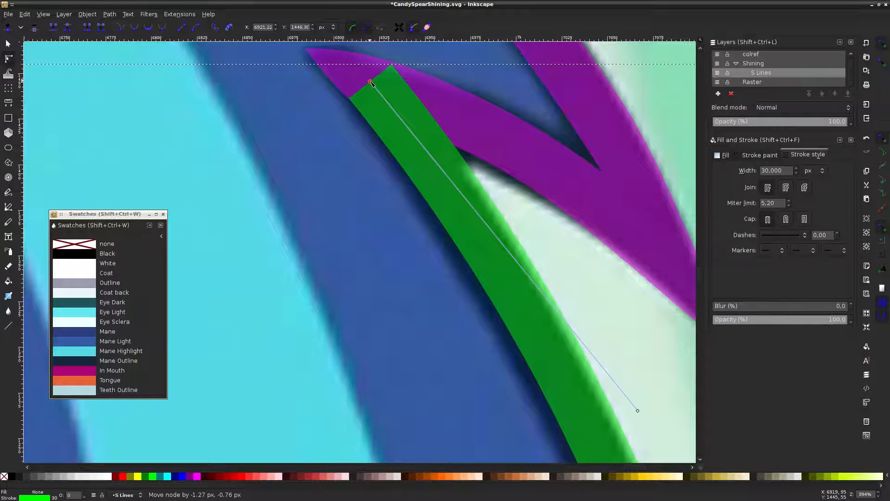
{"action": "left_click", "coordinate": [583, 281]}
Bend the outer edge's lowest segment outward onto the tail's dark outline near the bottom of the reference image
{"action": "scroll", "coordinate": [583, 283], "scroll_direction": "down", "scroll_amount": 1}
{"action": "scroll", "coordinate": [587, 283], "scroll_direction": "down", "scroll_amount": 4}
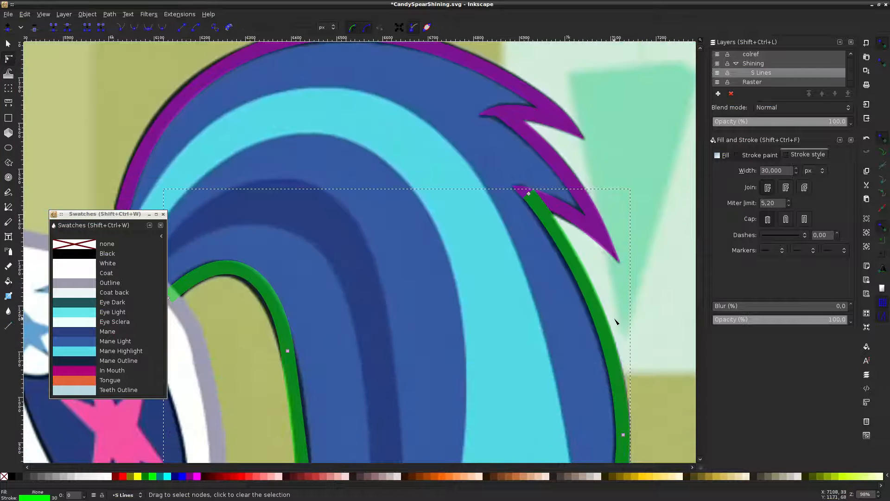
{"action": "scroll", "coordinate": [625, 324], "scroll_direction": "down", "scroll_amount": 5}
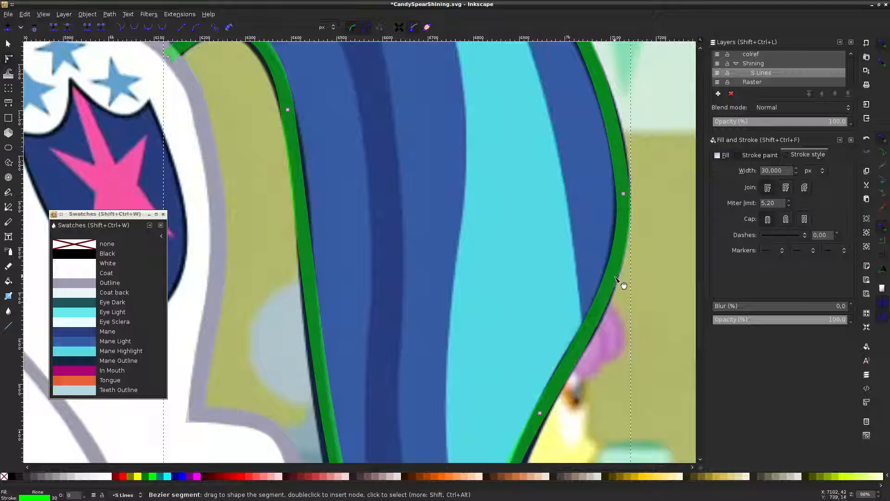
{"action": "left_click", "coordinate": [644, 255]}
{"action": "scroll", "coordinate": [644, 254], "scroll_direction": "up", "scroll_amount": 6}
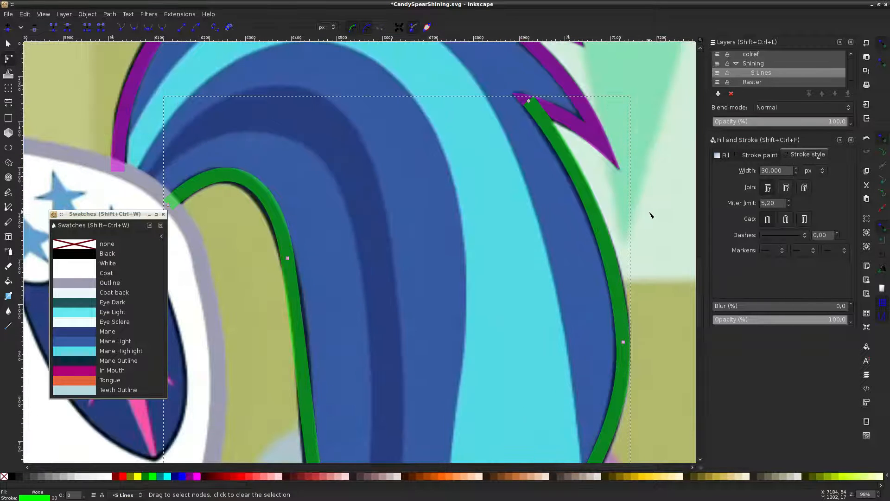
{"action": "scroll", "coordinate": [651, 215], "scroll_direction": "down", "scroll_amount": 15}
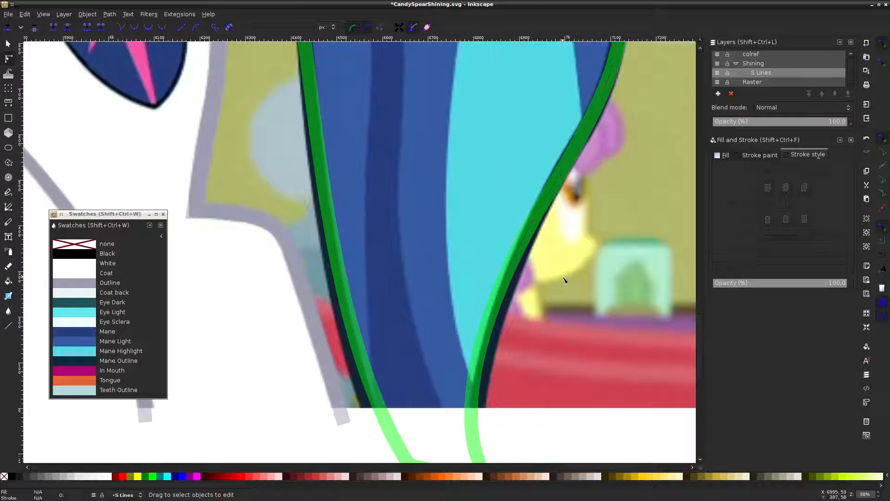
{"action": "left_click", "coordinate": [540, 209]}
{"action": "scroll", "coordinate": [526, 268], "scroll_direction": "down", "scroll_amount": 2}
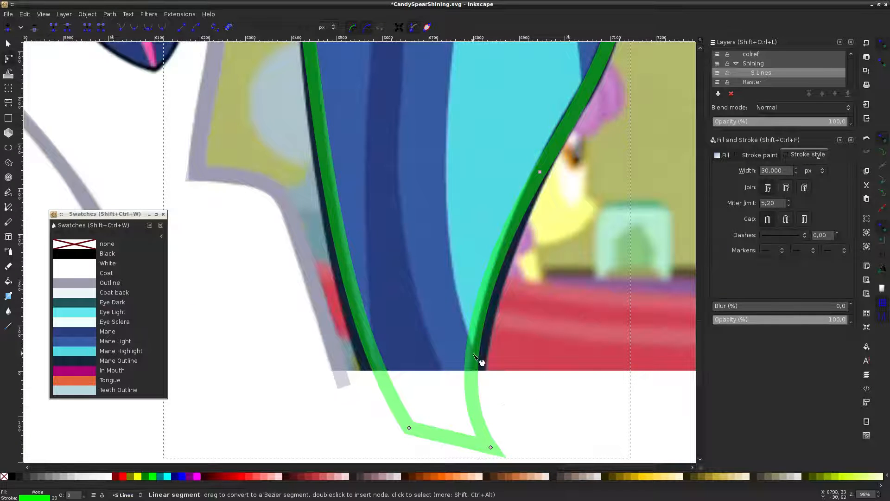
{"action": "left_click_drag", "start_coordinate": [479, 354], "coordinate": [482, 355]}
{"action": "scroll", "coordinate": [556, 334], "scroll_direction": "up", "scroll_amount": 8}
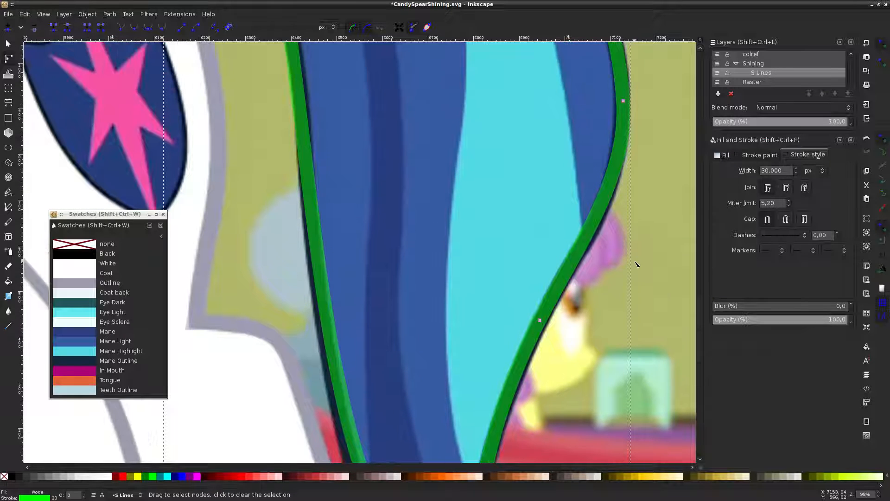
Refine the outer edge's curve between the bulge node and the node below it to match the dark outline
{"action": "left_click", "coordinate": [597, 214]}
{"action": "left_click_drag", "start_coordinate": [599, 215], "coordinate": [606, 223]}
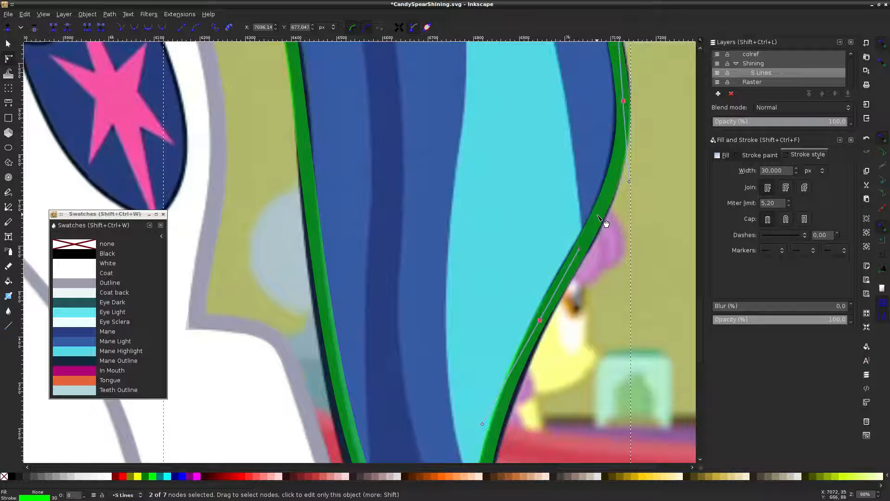
{"action": "left_click", "coordinate": [638, 204]}
Move the outer corner node below the image inward and adjust the lowest outer segment's handles to follow the tail outline
{"action": "scroll", "coordinate": [603, 217], "scroll_direction": "down", "scroll_amount": 10}
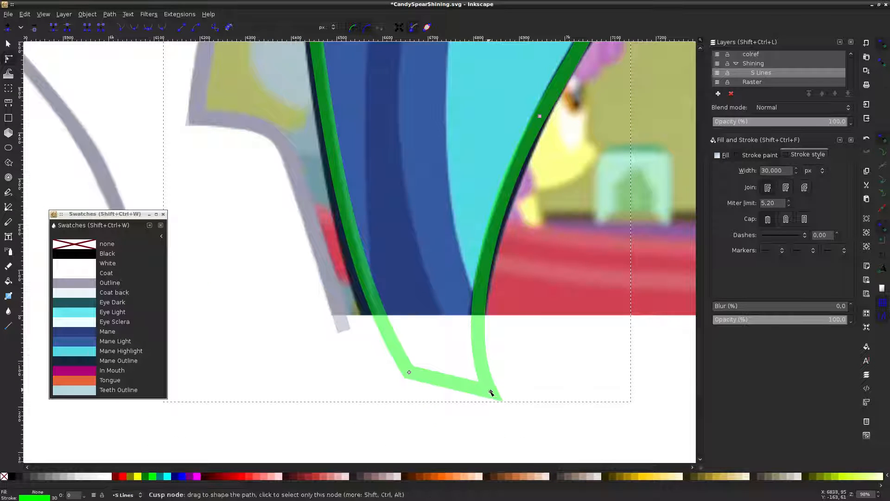
{"action": "left_click_drag", "start_coordinate": [492, 393], "coordinate": [466, 378]}
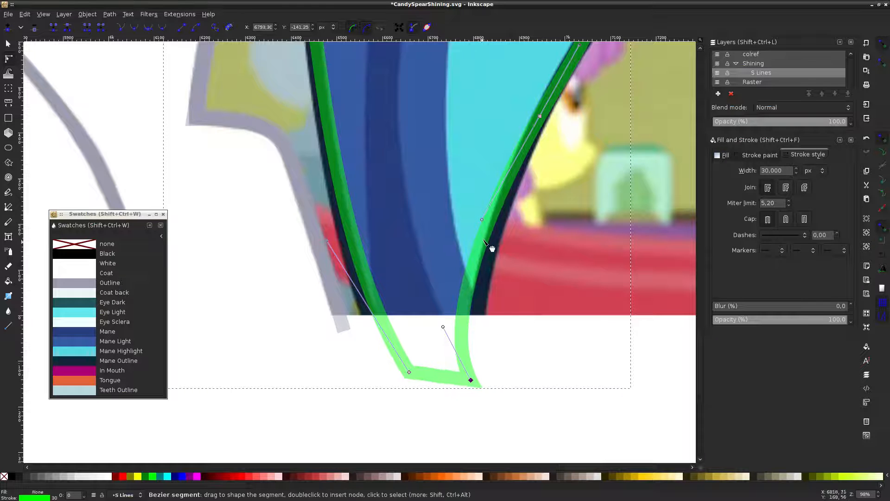
{"action": "left_click_drag", "start_coordinate": [443, 327], "coordinate": [473, 320]}
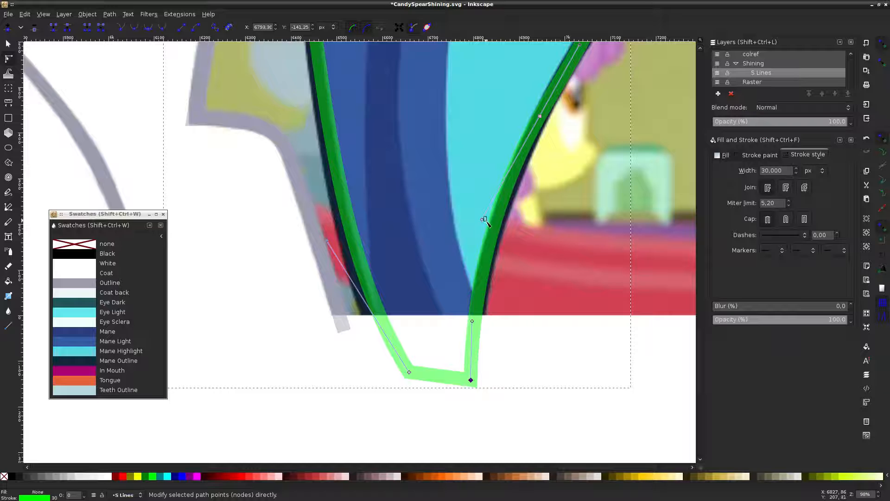
{"action": "left_click", "coordinate": [484, 222]}
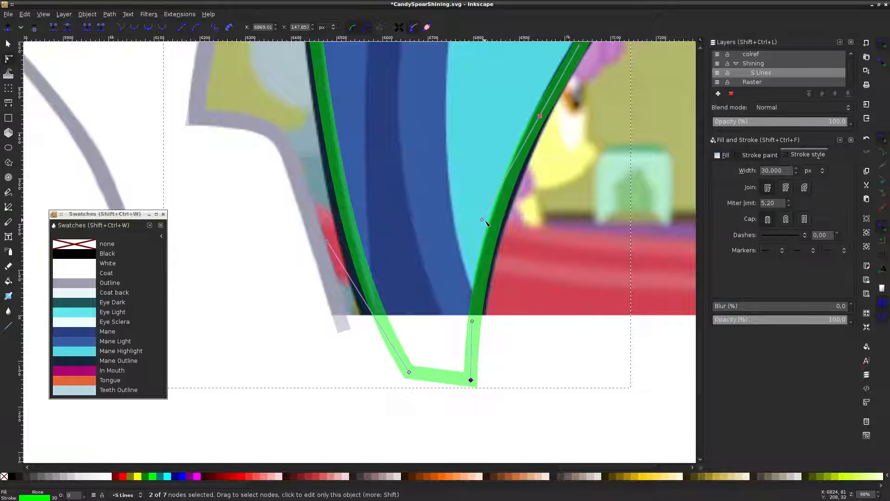
{"action": "left_click_drag", "start_coordinate": [484, 222], "coordinate": [485, 227]}
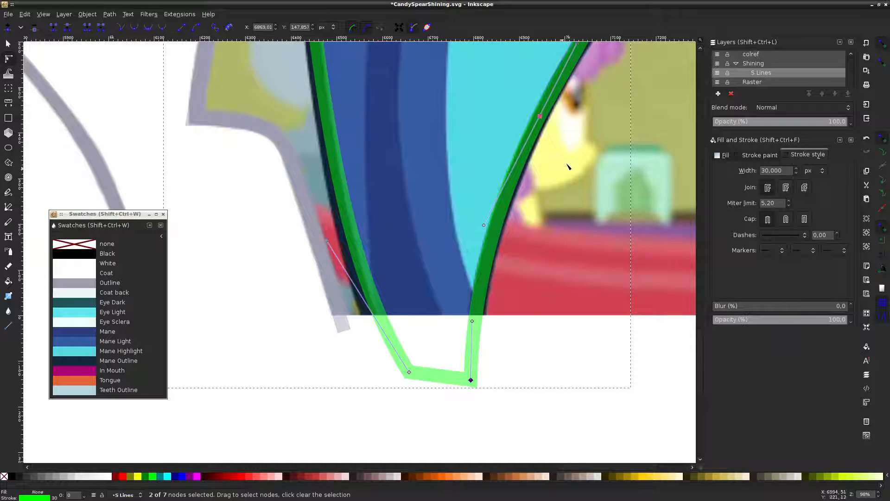
{"action": "left_click", "coordinate": [541, 261]}
{"action": "scroll", "coordinate": [589, 223], "scroll_direction": "up", "scroll_amount": 5}
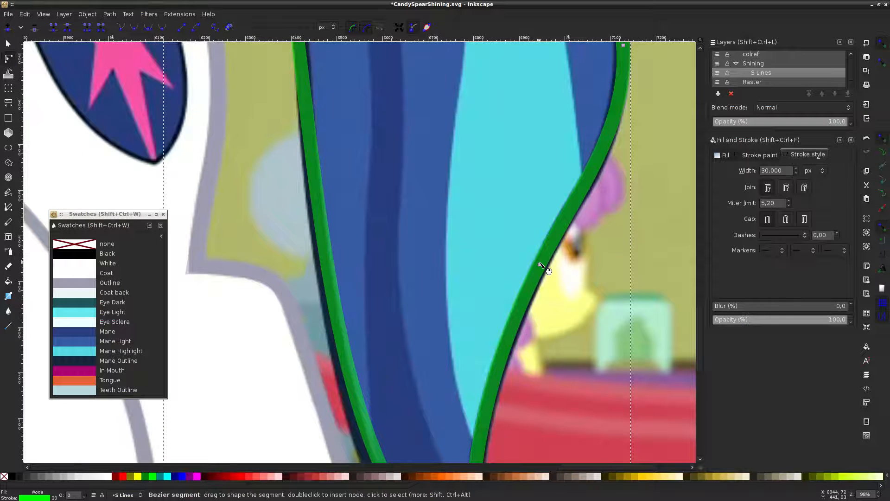
{"action": "left_click", "coordinate": [545, 255]}
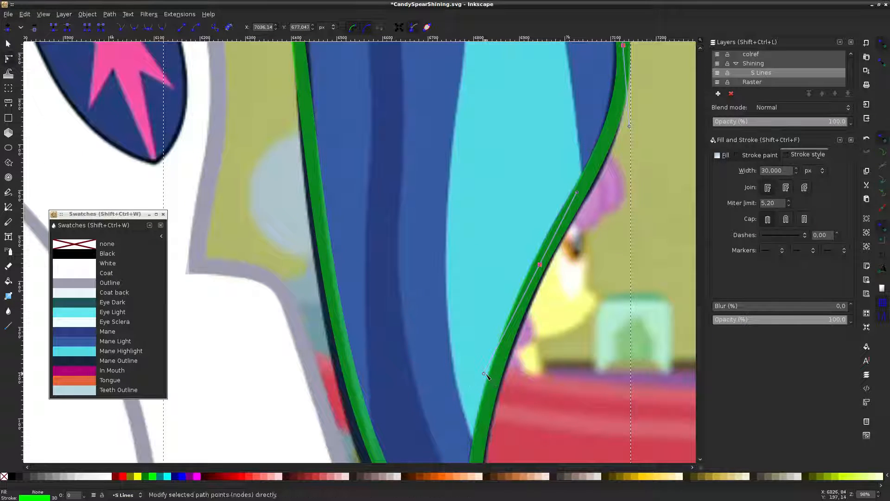
{"action": "left_click_drag", "start_coordinate": [483, 374], "coordinate": [539, 356]}
{"action": "key", "text": "ctrl+z"}
{"action": "key", "text": "ctrl+shift+z"}
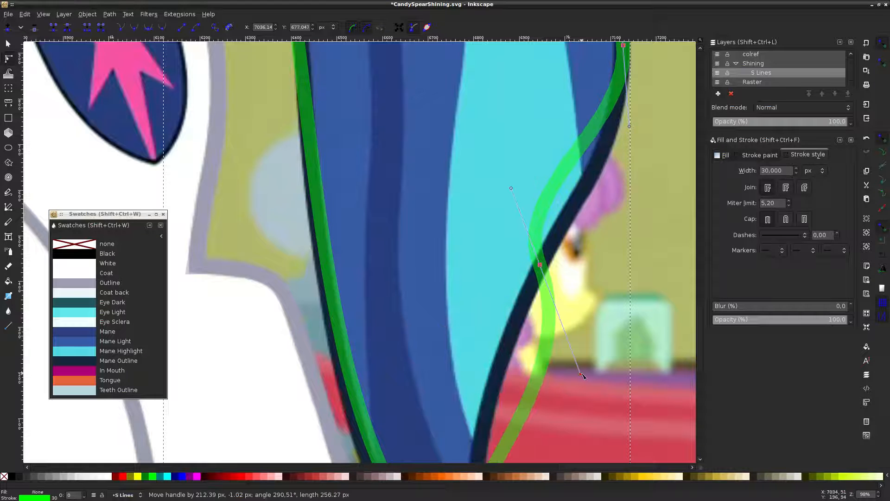
{"action": "key", "text": "ctrl+z"}
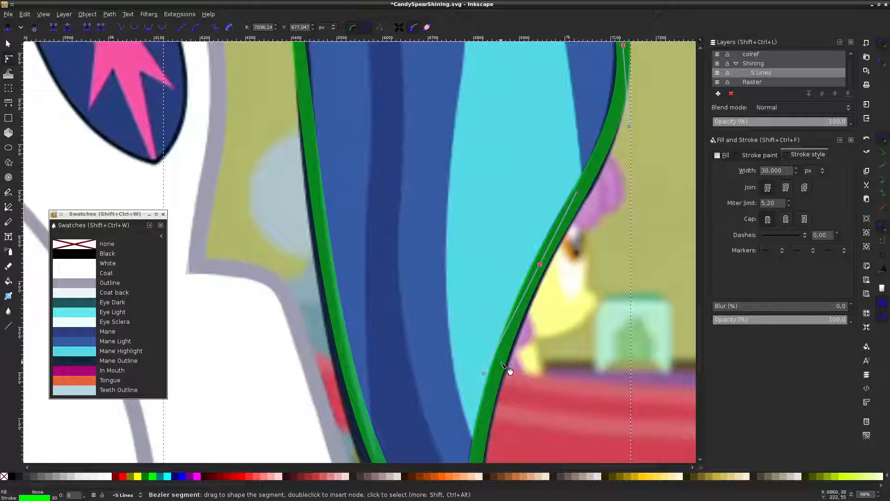
Reshape the outer edge's curve just below the node beneath the bulge to follow the tail's dark outline
{"action": "mouse_move", "coordinate": [502, 363]}
{"action": "left_mouse_down"}
{"action": "mouse_move", "coordinate": [582, 246]}
{"action": "mouse_move", "coordinate": [482, 298]}
{"action": "mouse_move", "coordinate": [526, 212]}
{"action": "mouse_move", "coordinate": [536, 331]}
{"action": "mouse_move", "coordinate": [557, 294]}
{"action": "left_mouse_up"}
{"action": "scroll", "coordinate": [556, 294], "scroll_direction": "down", "scroll_amount": 9}
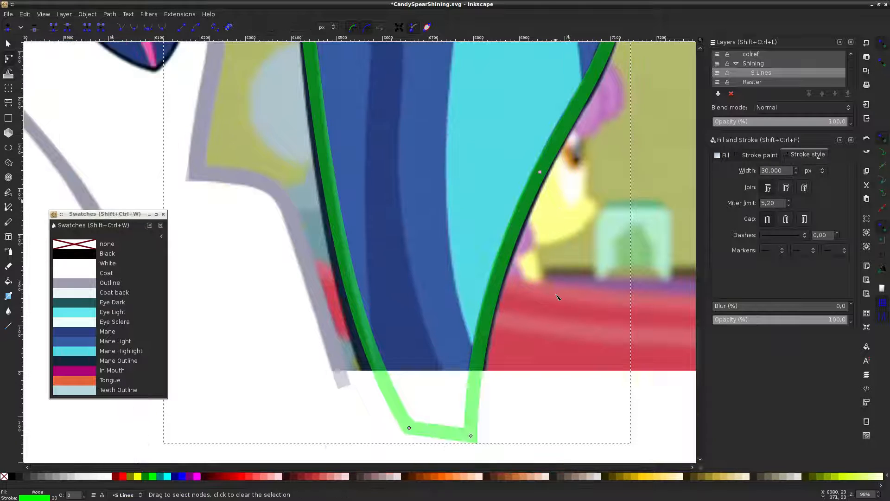
{"action": "left_click", "coordinate": [539, 227]}
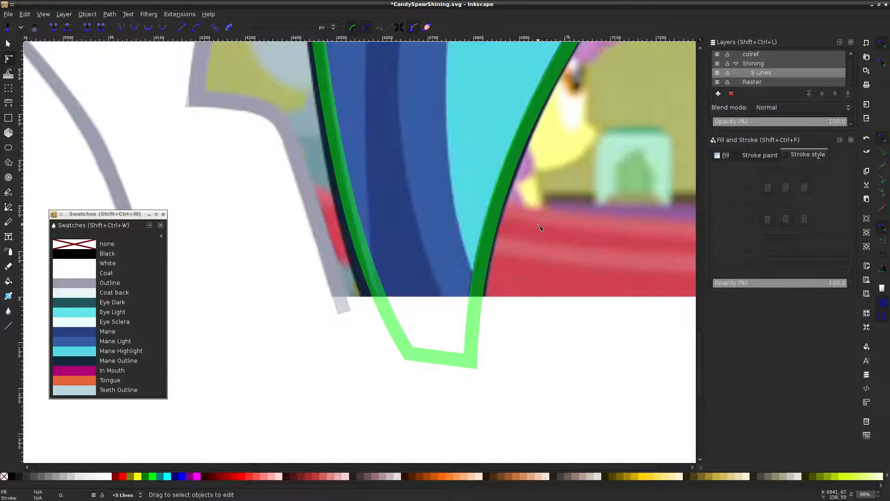
{"action": "scroll", "coordinate": [540, 221], "scroll_direction": "down", "scroll_amount": 3}
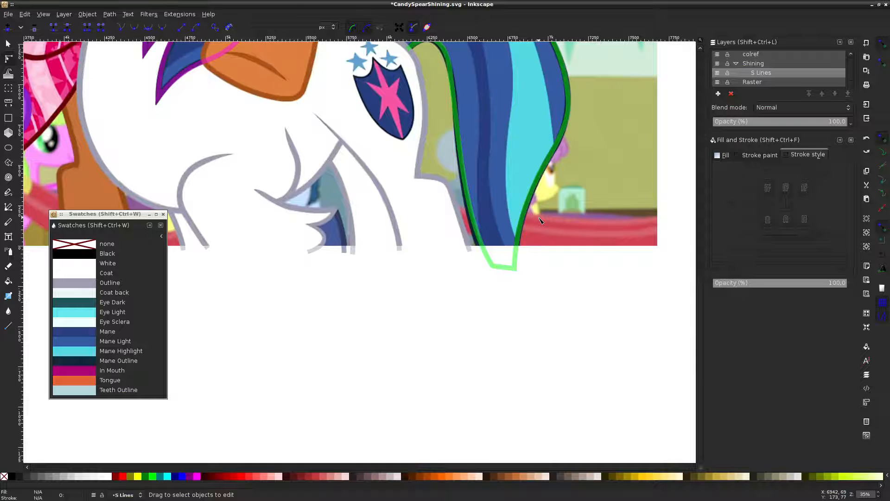
Move the inner corner node below the reference image slightly toward the hind leg
{"action": "left_click", "coordinate": [494, 268]}
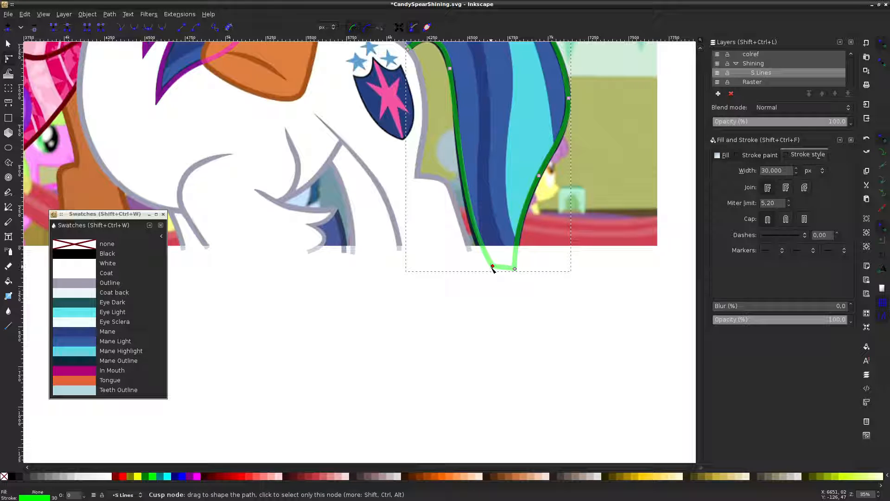
{"action": "left_click_drag", "start_coordinate": [491, 268], "coordinate": [489, 268]}
{"action": "left_click", "coordinate": [473, 284]}
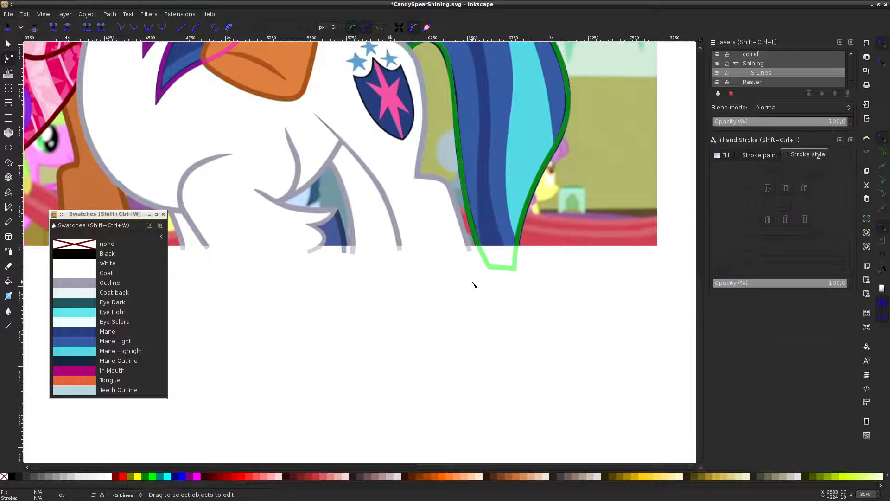
Bend the arch at the start of the green tail path inward to match the dark outline near the rump
{"action": "scroll", "coordinate": [474, 278], "scroll_direction": "up", "scroll_amount": 5}
{"action": "scroll", "coordinate": [447, 140], "scroll_direction": "up", "scroll_amount": 3}
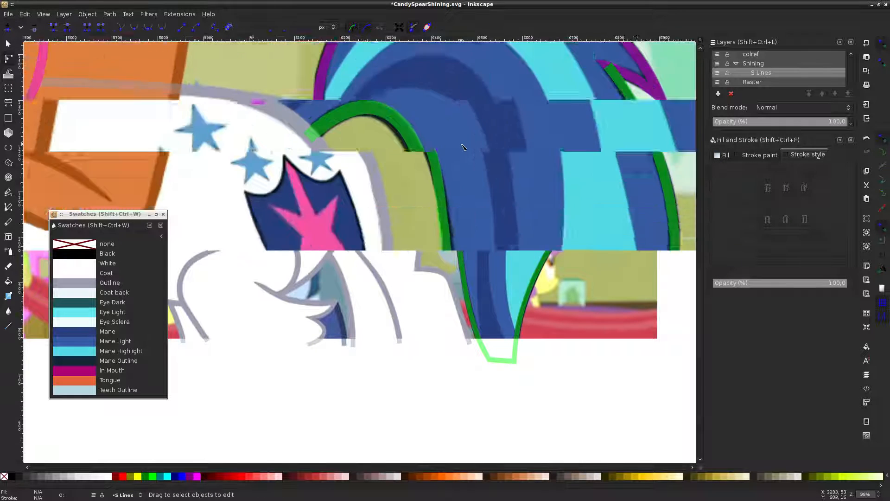
{"action": "left_click", "coordinate": [414, 124]}
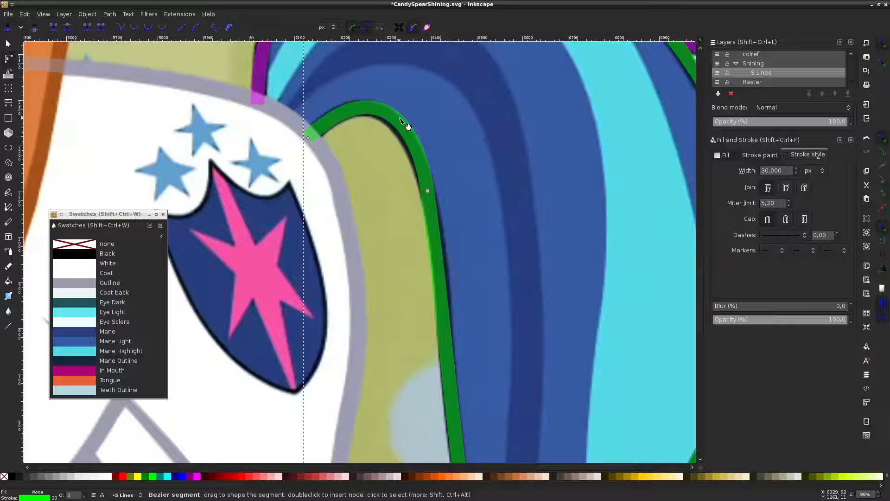
{"action": "left_click_drag", "start_coordinate": [400, 118], "coordinate": [396, 121]}
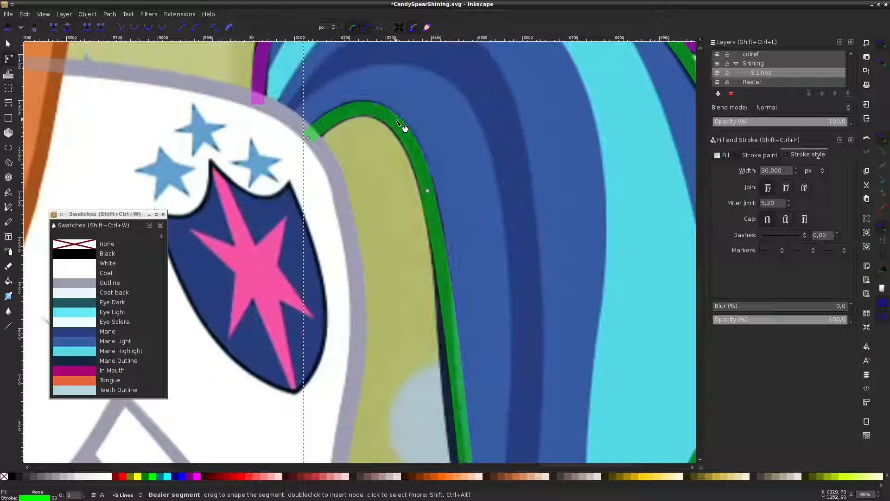
Insert a node on the tail's long inner edge and move it inward onto the dark outline
{"action": "left_click", "coordinate": [423, 244]}
{"action": "scroll", "coordinate": [450, 245], "scroll_direction": "down", "scroll_amount": 5}
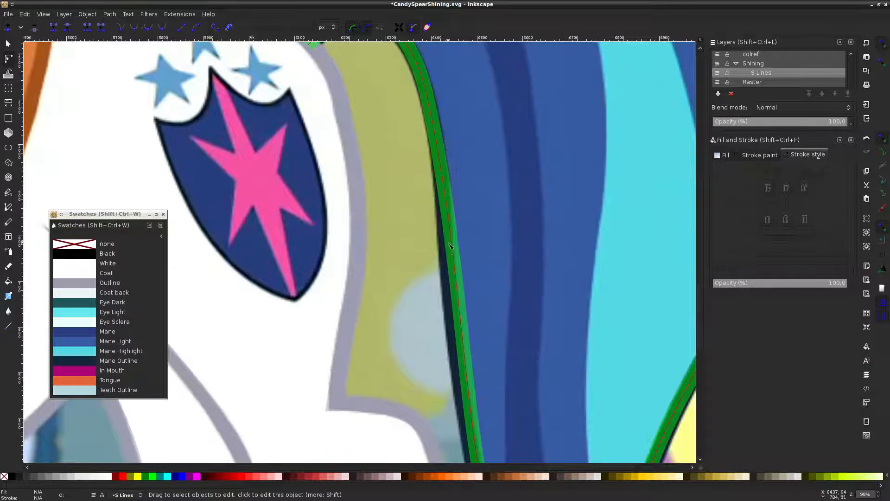
{"action": "left_click", "coordinate": [450, 245]}
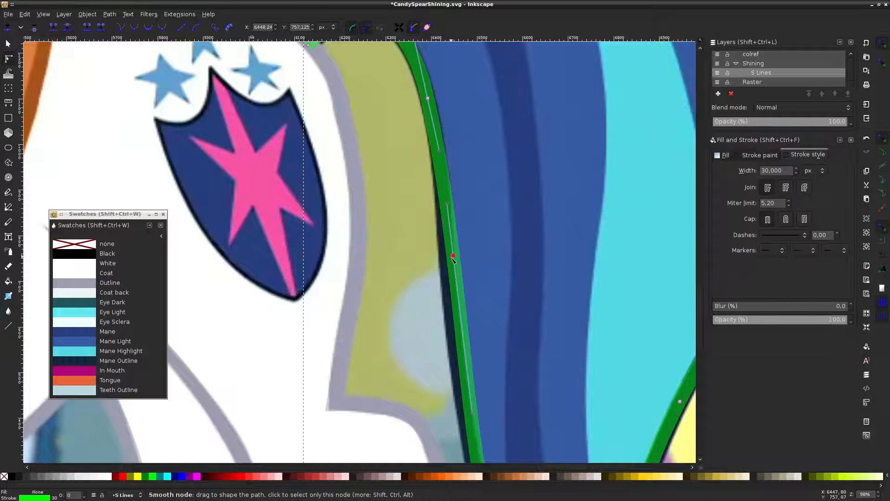
{"action": "left_click_drag", "start_coordinate": [452, 257], "coordinate": [445, 263]}
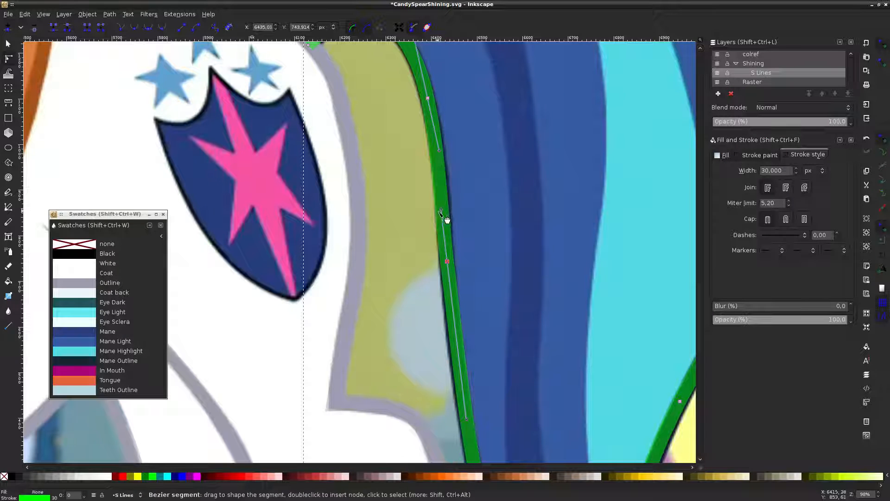
{"action": "left_click", "coordinate": [417, 204]}
Delete the inner corner node below the image and reshape the remaining inner segment along the tail outline
{"action": "scroll", "coordinate": [476, 175], "scroll_direction": "down", "scroll_amount": 3}
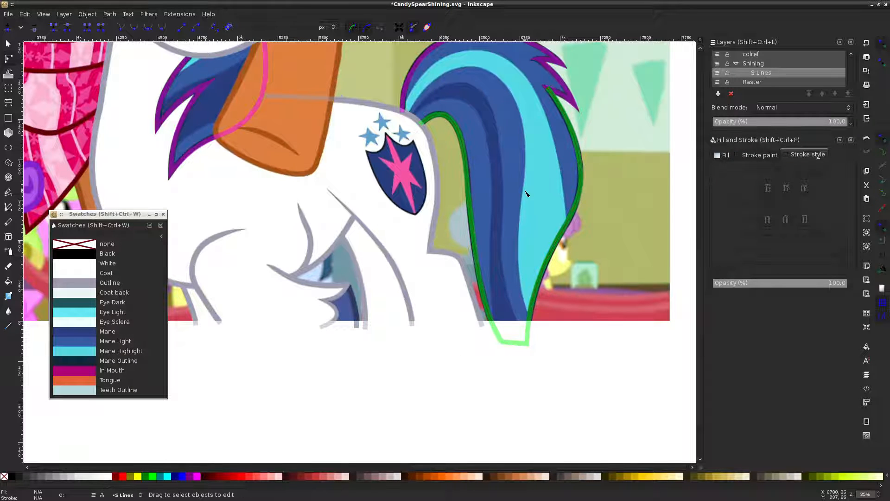
{"action": "scroll", "coordinate": [531, 147], "scroll_direction": "up", "scroll_amount": 2}
{"action": "scroll", "coordinate": [421, 258], "scroll_direction": "down", "scroll_amount": 3}
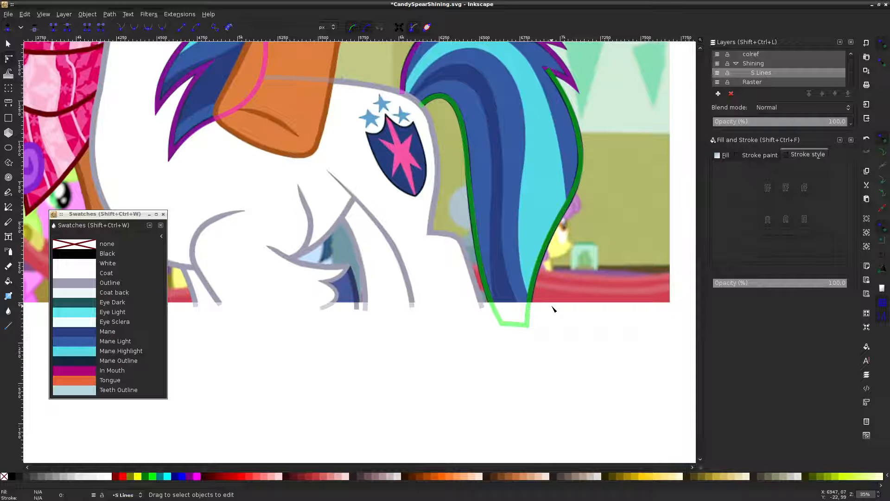
{"action": "left_click", "coordinate": [510, 319]}
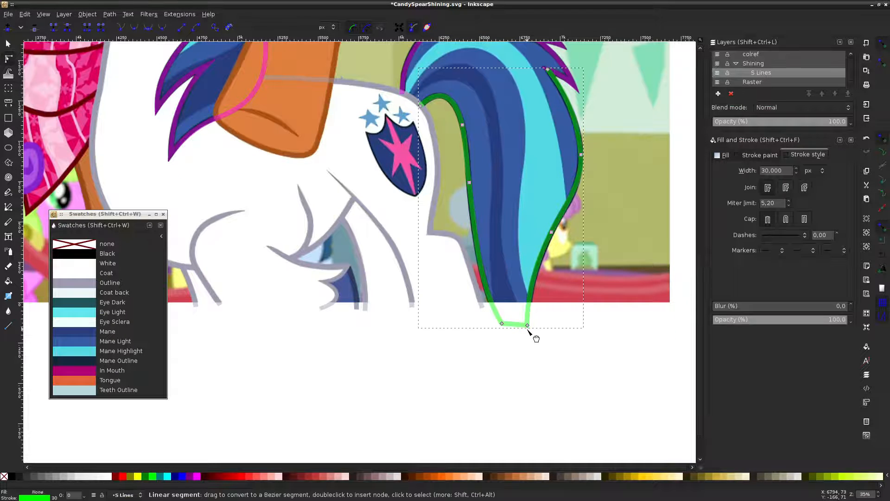
{"action": "left_click_drag", "start_coordinate": [484, 343], "coordinate": [511, 321]}
{"action": "key", "text": "Delete"}
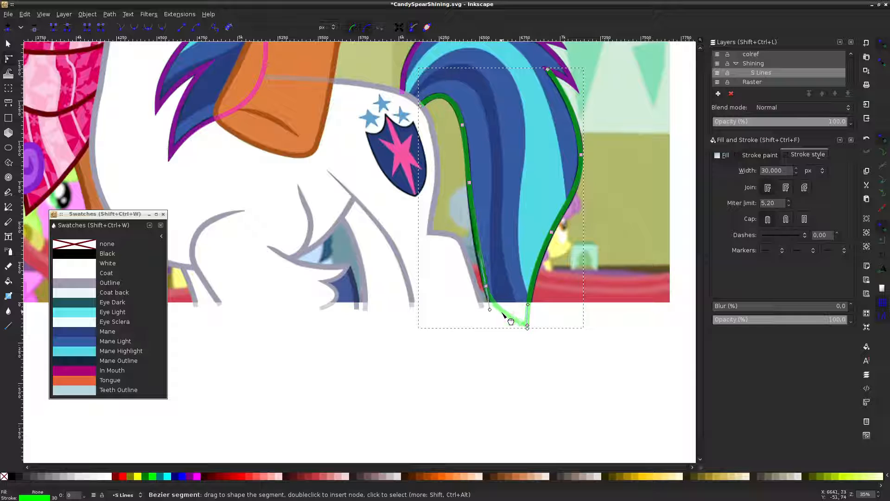
{"action": "key", "text": "ctrl+z"}
{"action": "left_click_drag", "start_coordinate": [499, 280], "coordinate": [483, 299]}
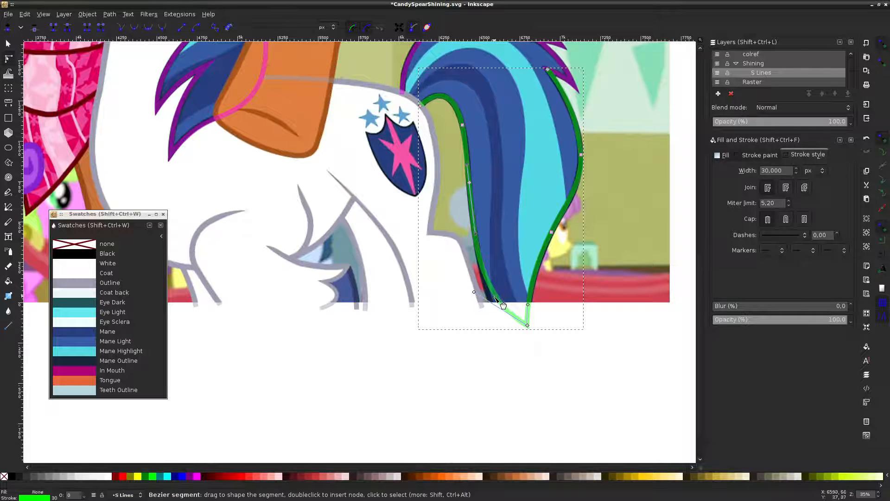
Move the remaining bottom node down and outward and curve both adjoining segments into a pointed tail tip
{"action": "mouse_move", "coordinate": [528, 325]}
{"action": "left_mouse_down"}
{"action": "mouse_move", "coordinate": [535, 357]}
{"action": "mouse_move", "coordinate": [527, 336]}
{"action": "left_mouse_up"}
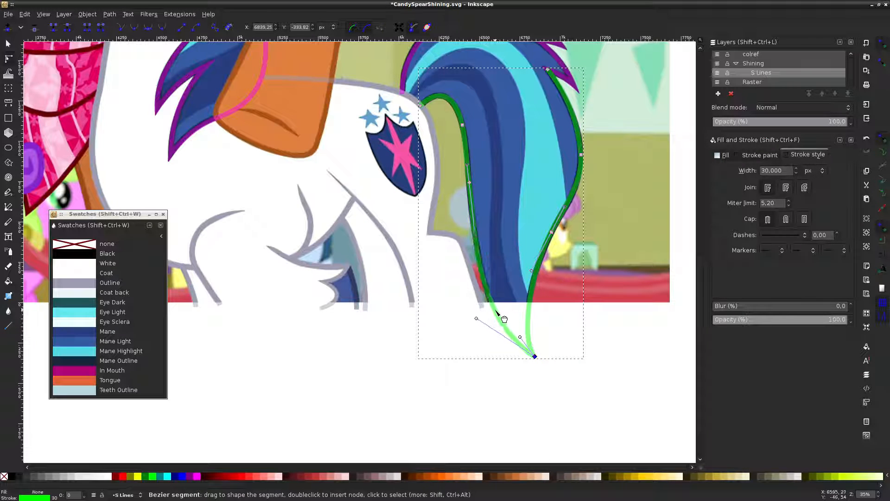
{"action": "left_click", "coordinate": [580, 315]}
{"action": "left_click", "coordinate": [579, 316]}
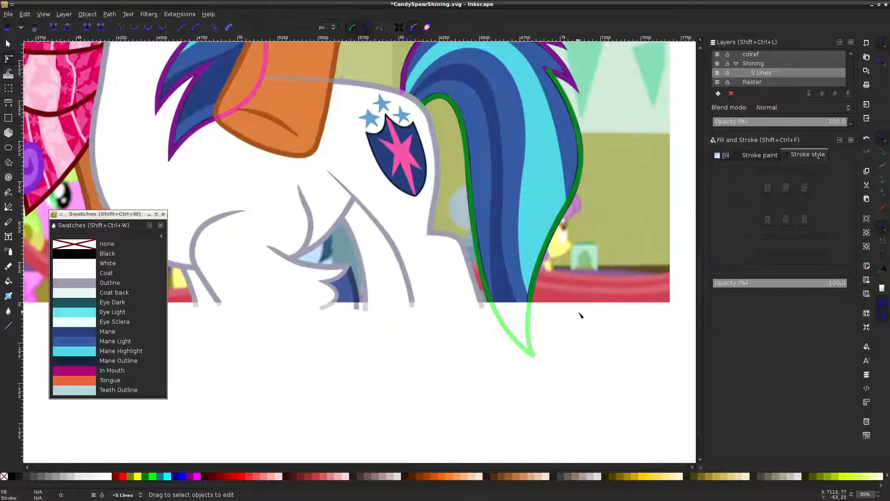
Set the green tail path's miter limit to 7.00 to give the tip a sharp corner
{"action": "left_click", "coordinate": [530, 332]}
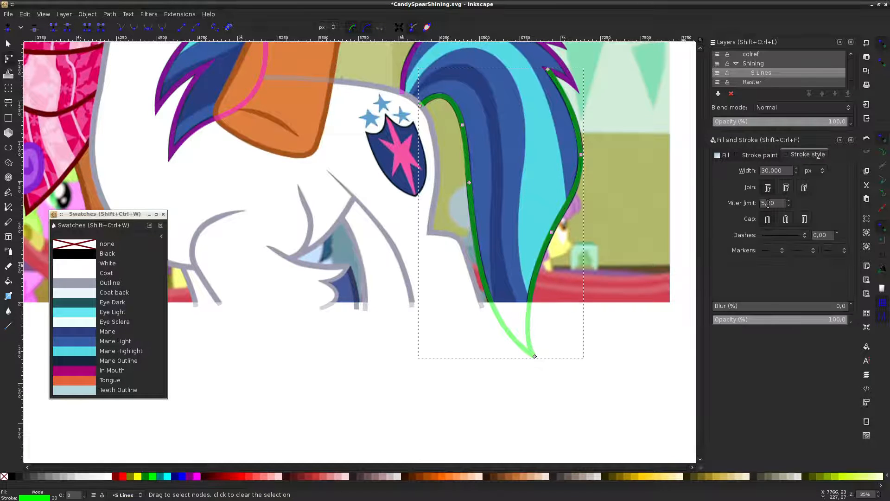
{"action": "scroll", "coordinate": [768, 203], "scroll_direction": "up", "scroll_amount": 2}
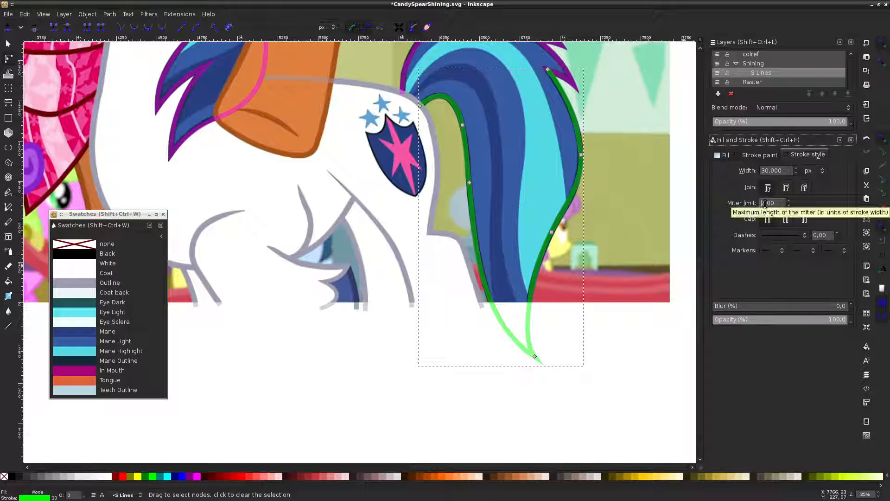
{"action": "left_click", "coordinate": [643, 357]}
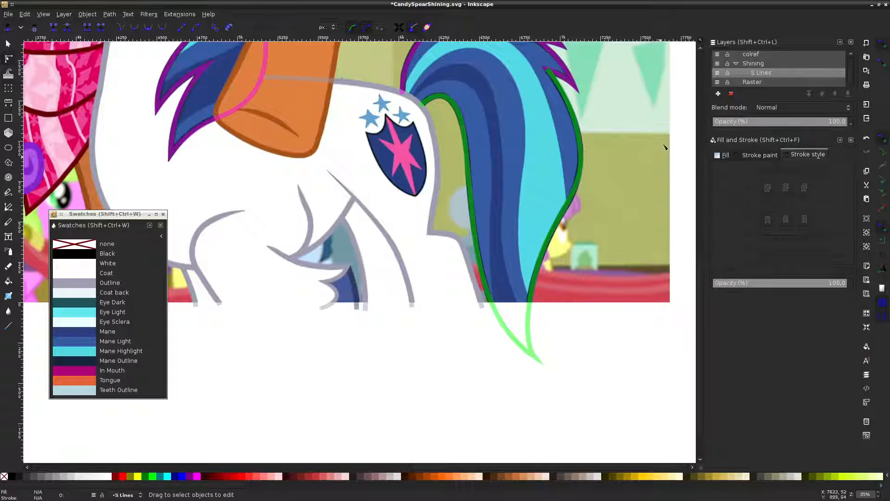
Hide the Raster layer and examine the line art on its own, comparing the tail with the reference
{"action": "left_click", "coordinate": [718, 83]}
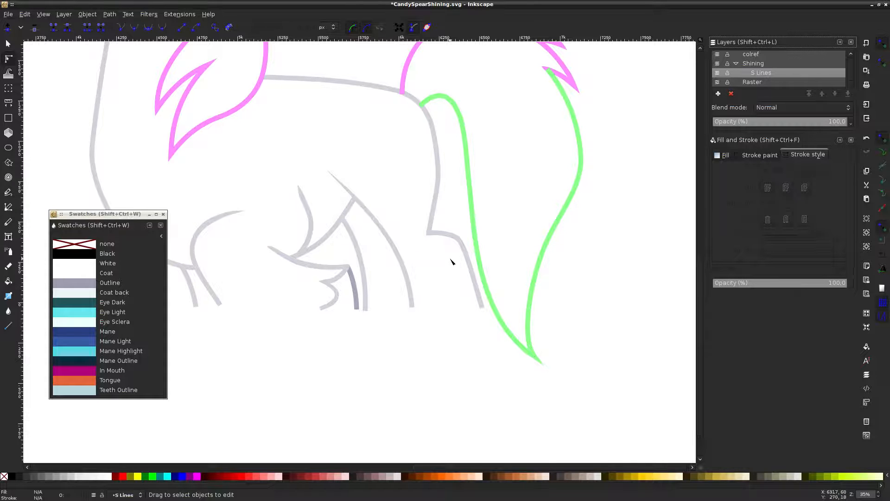
{"action": "scroll", "coordinate": [371, 345], "scroll_direction": "left", "scroll_amount": 3}
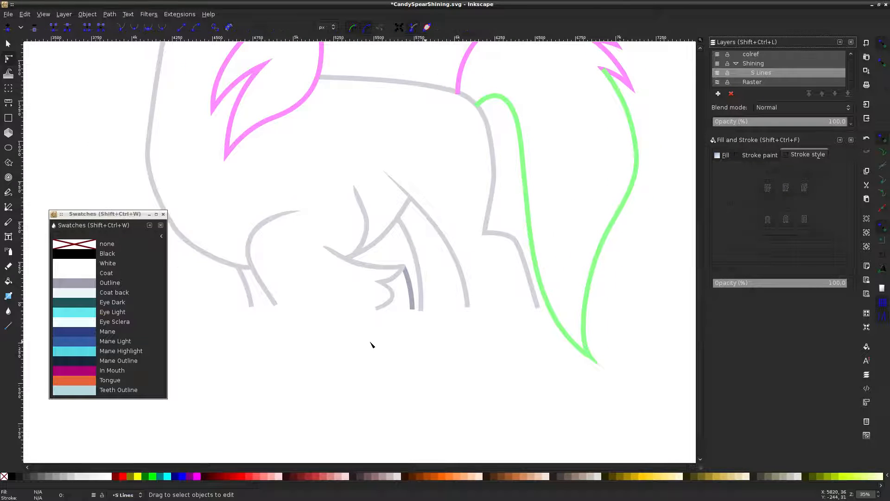
{"action": "scroll", "coordinate": [680, 248], "scroll_direction": "up", "scroll_amount": 6}
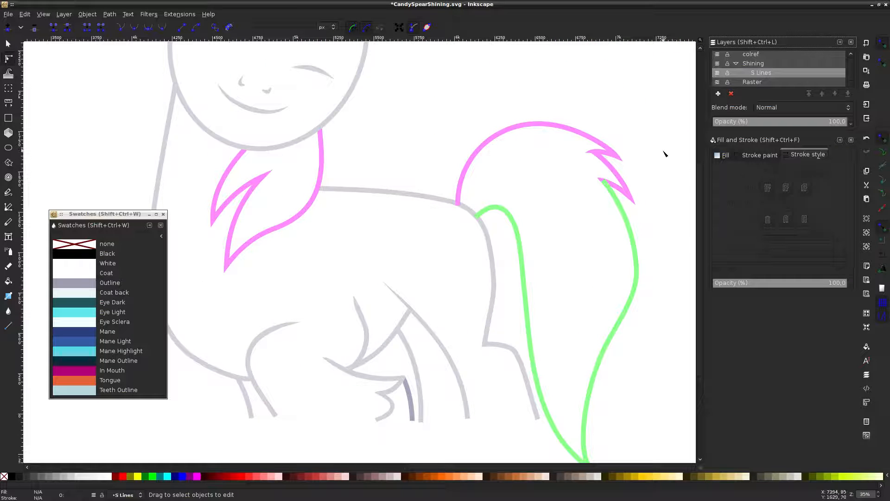
{"action": "left_click", "coordinate": [718, 83]}
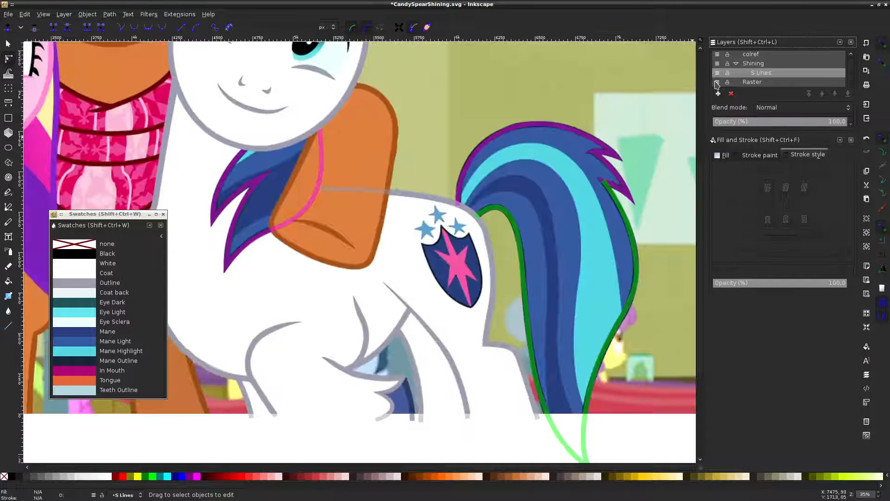
{"action": "left_click", "coordinate": [717, 82]}
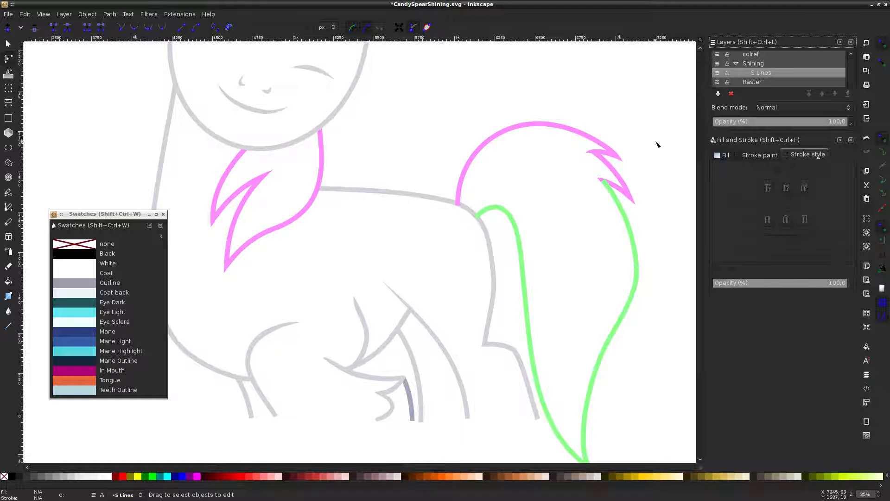
{"action": "scroll", "coordinate": [657, 144], "scroll_direction": "up", "scroll_amount": 8}
{"action": "scroll", "coordinate": [658, 145], "scroll_direction": "down", "scroll_amount": 7}
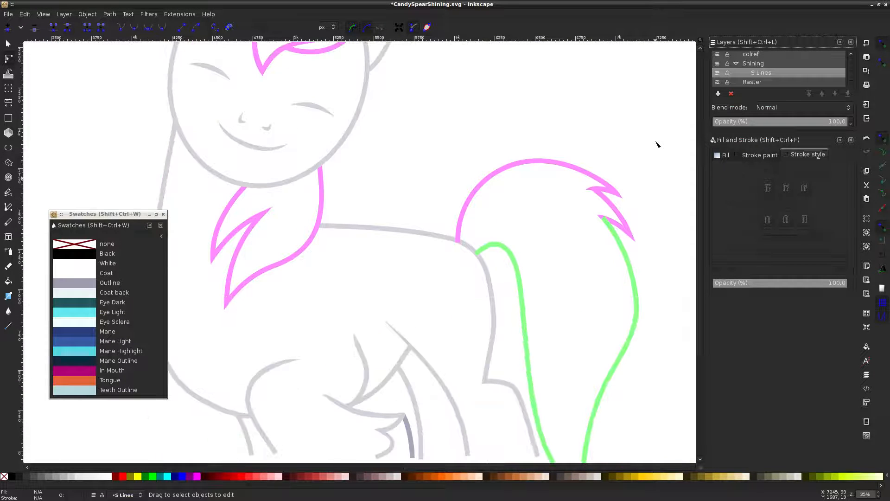
{"action": "scroll", "coordinate": [623, 168], "scroll_direction": "down", "scroll_amount": 4}
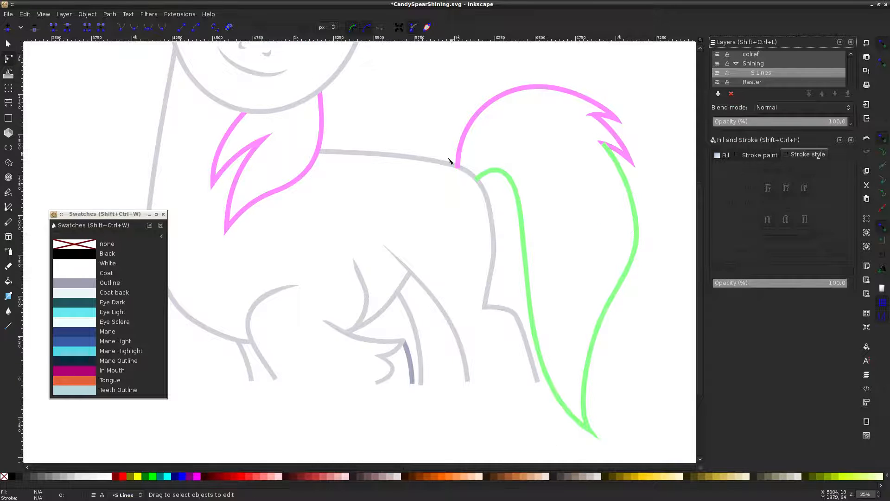
Lower the pink upper tail outline and the green lower tail path behind the grey body outline
{"action": "left_click", "coordinate": [466, 136]}
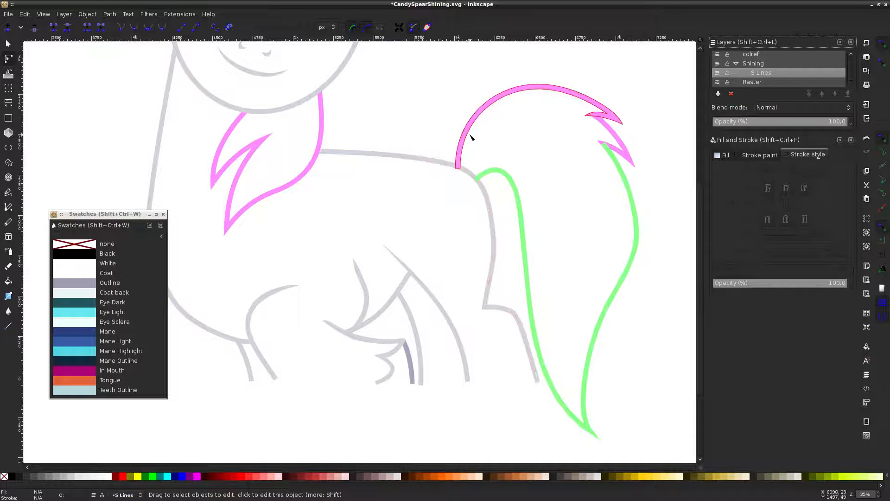
{"action": "left_click", "coordinate": [509, 172], "text": "shift"}
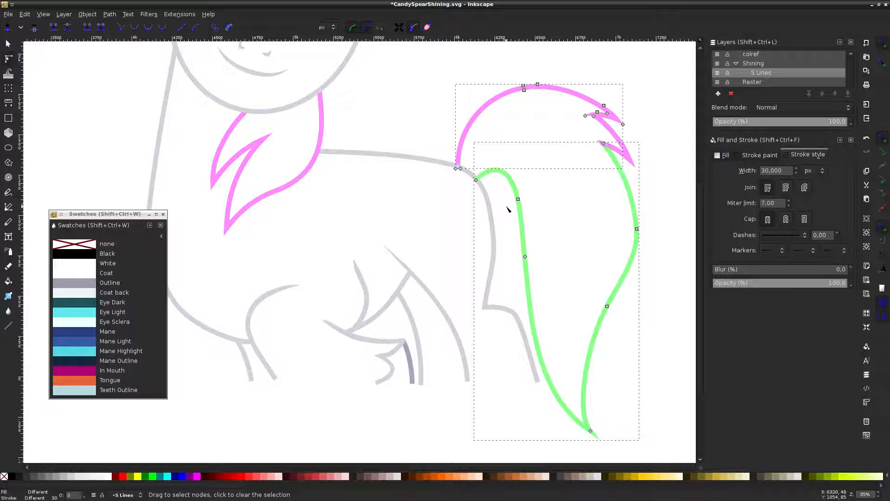
{"action": "left_click", "coordinate": [560, 186]}
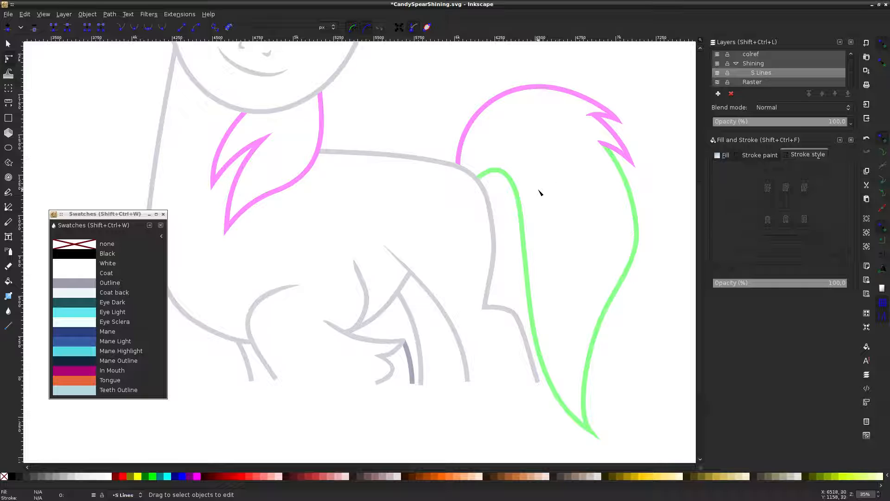
Show the Raster layer again behind the pony's line art
{"action": "left_click", "coordinate": [514, 193]}
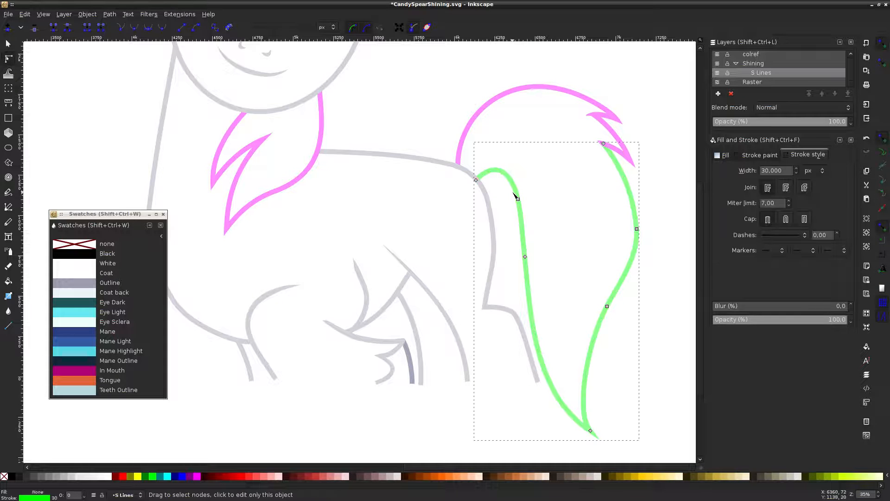
{"action": "left_click", "coordinate": [583, 185]}
{"action": "scroll", "coordinate": [583, 186], "scroll_direction": "down", "scroll_amount": 2}
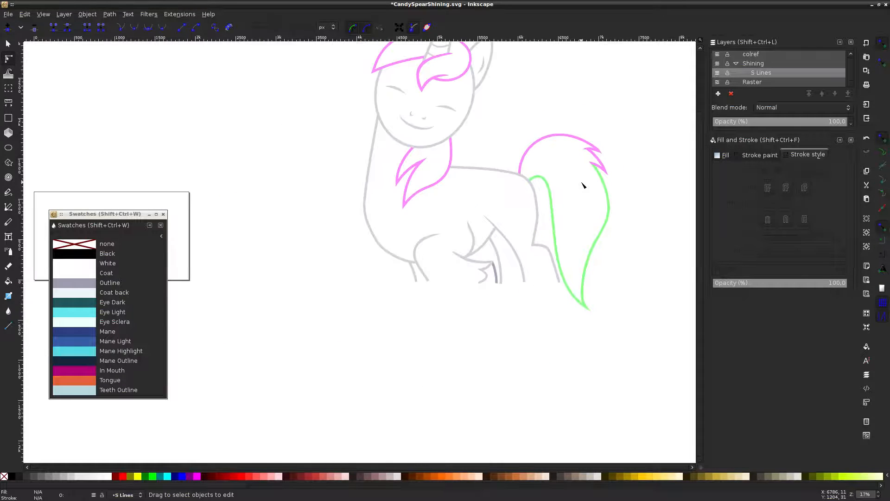
{"action": "left_click", "coordinate": [715, 83]}
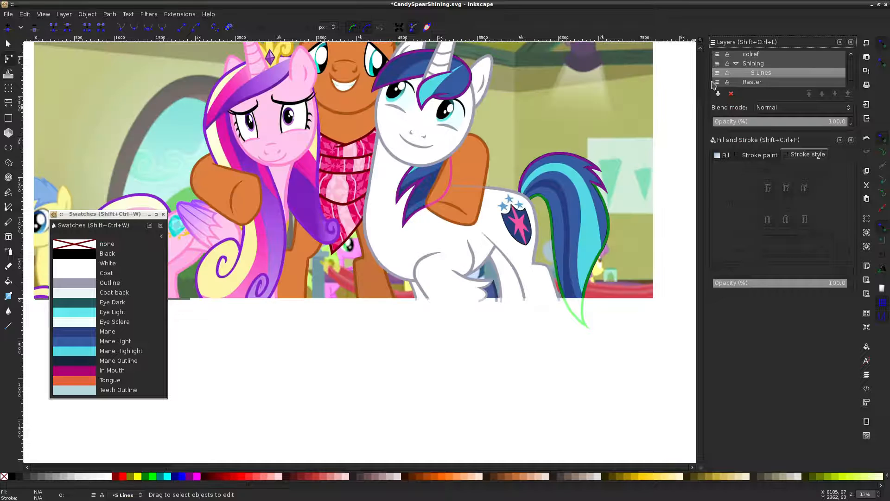
{"action": "scroll", "coordinate": [646, 110], "scroll_direction": "right", "scroll_amount": 2}
{"action": "scroll", "coordinate": [476, 183], "scroll_direction": "up", "scroll_amount": 1}
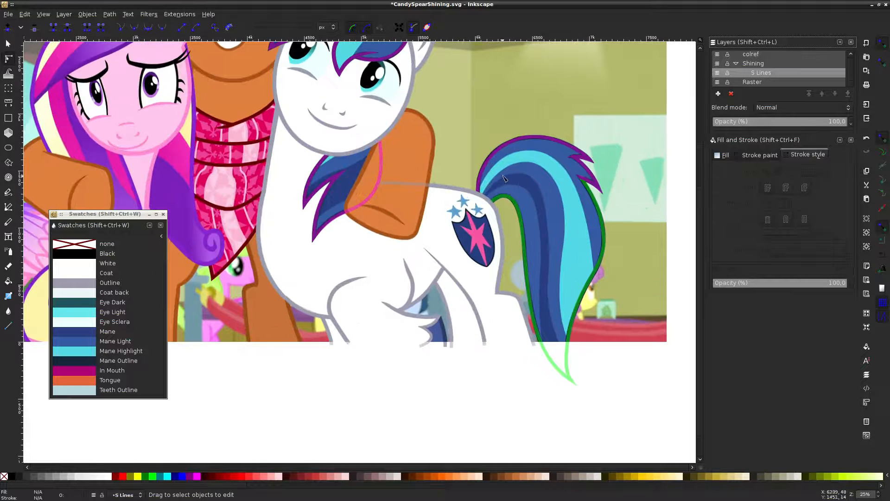
{"action": "left_click", "coordinate": [595, 196]}
{"action": "left_click", "coordinate": [597, 200], "text": "shift"}
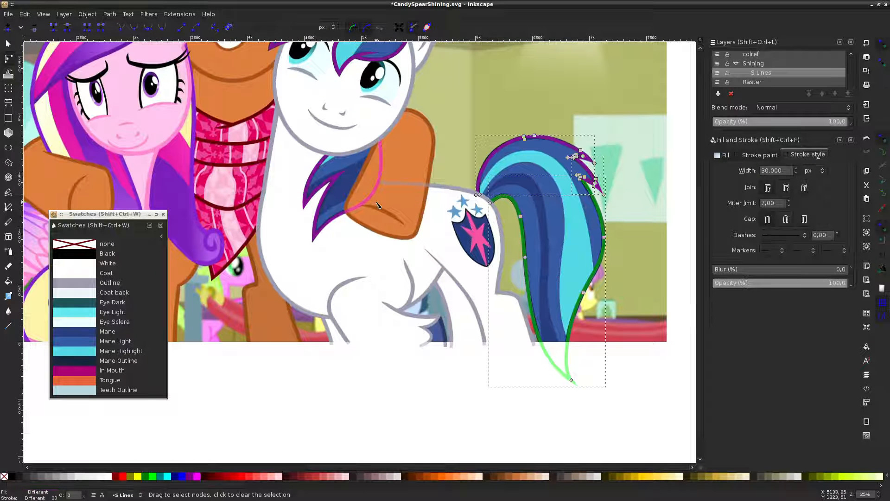
{"action": "scroll", "coordinate": [351, 176], "scroll_direction": "up", "scroll_amount": 4}
{"action": "left_click", "coordinate": [475, 215]}
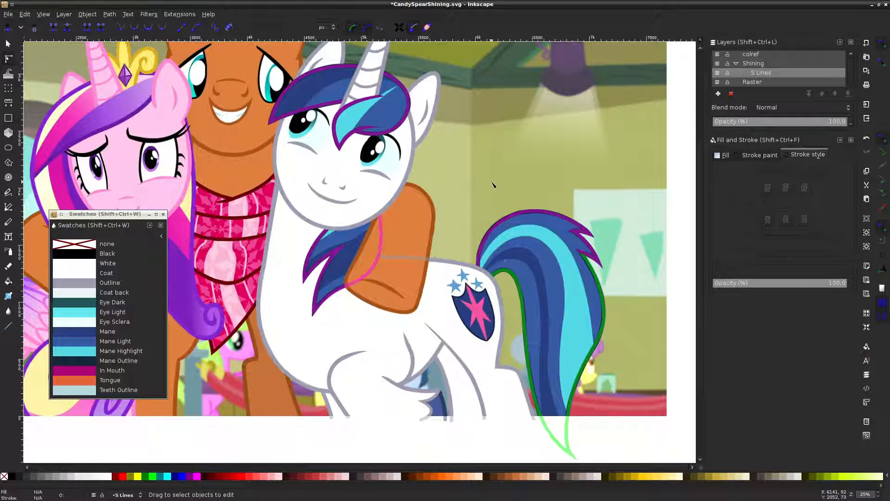
Set the strokes of the lower tail, neck mane and main forelock outlines to the Mane Outline swatch
{"action": "left_click", "coordinate": [503, 269]}
{"action": "left_click", "coordinate": [310, 268], "text": "shift"}
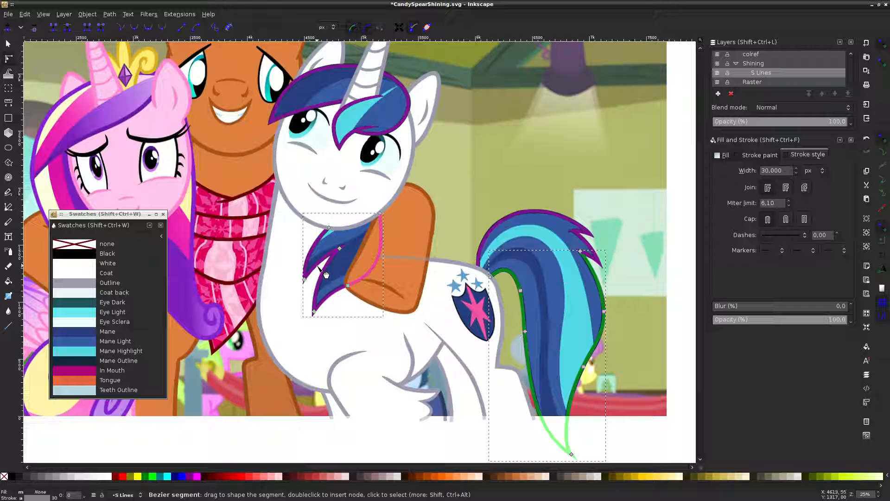
{"action": "left_click", "coordinate": [319, 110], "text": "shift"}
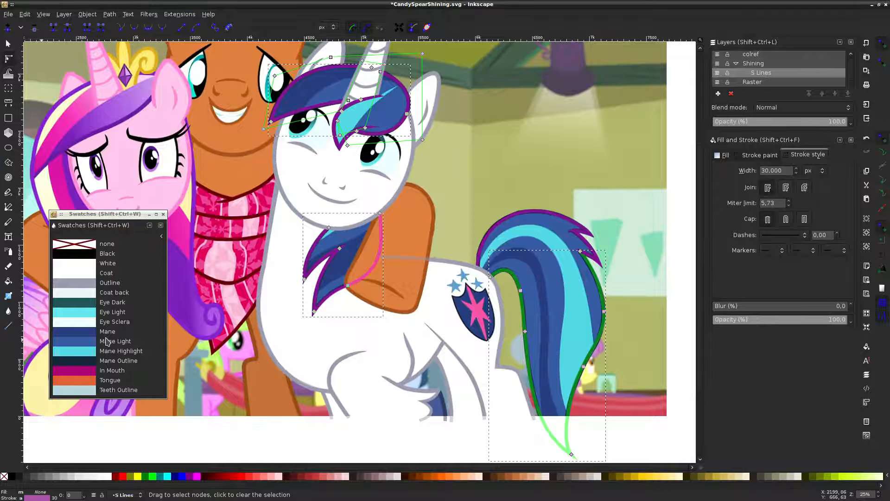
{"action": "left_click", "coordinate": [92, 363]}
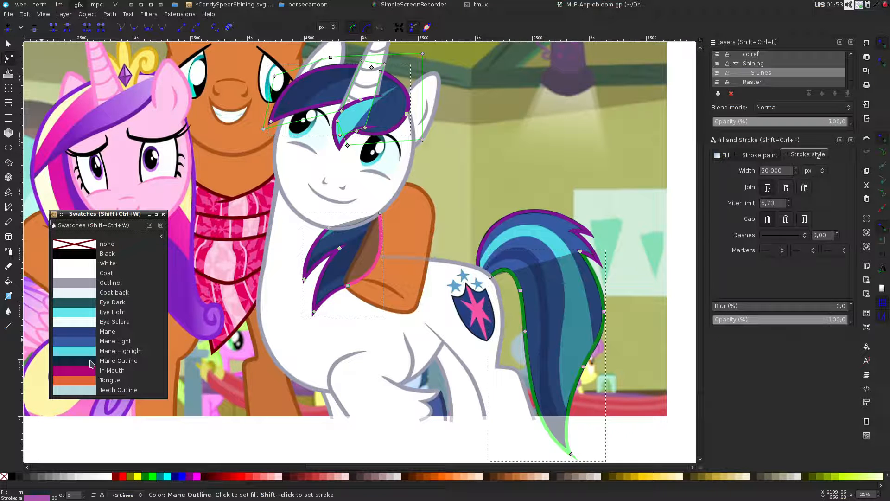
{"action": "key", "text": "ctrl+z"}
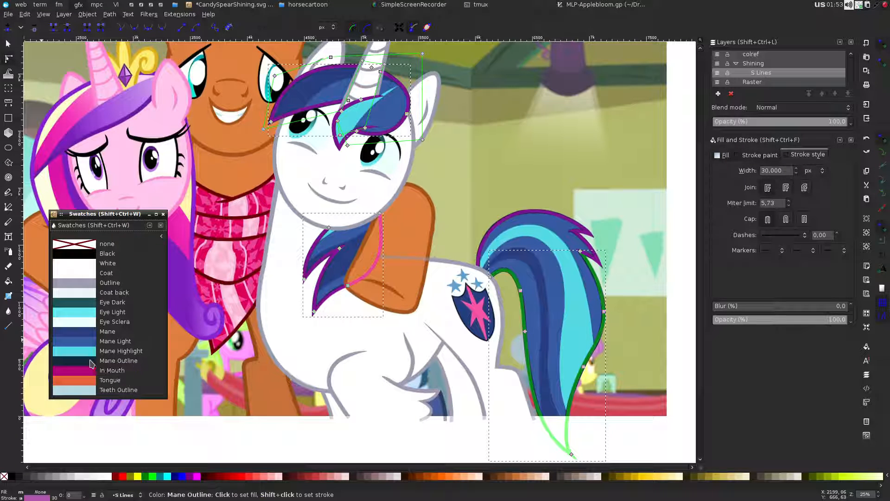
{"action": "key", "text": "Escape"}
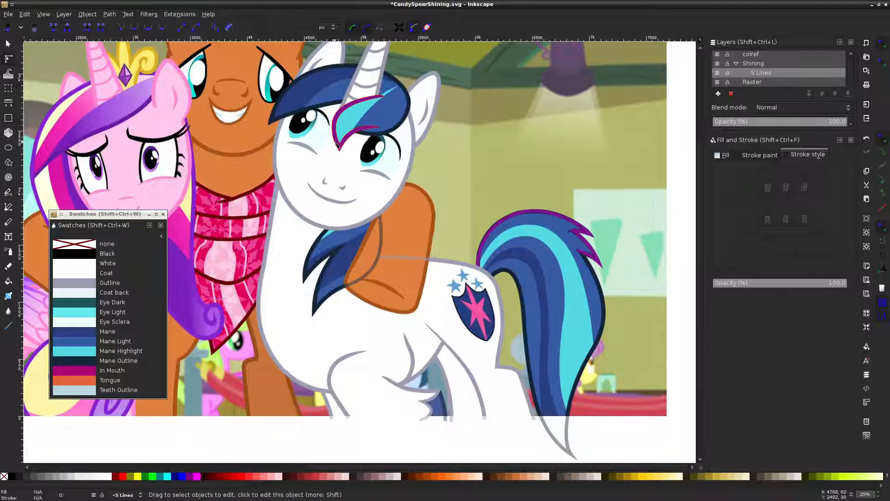
Recolor the small front forelock line and the upper tail outline pieces with the Mane Outline swatch
{"action": "left_click", "coordinate": [337, 145]}
{"action": "left_click", "coordinate": [590, 249], "text": "shift"}
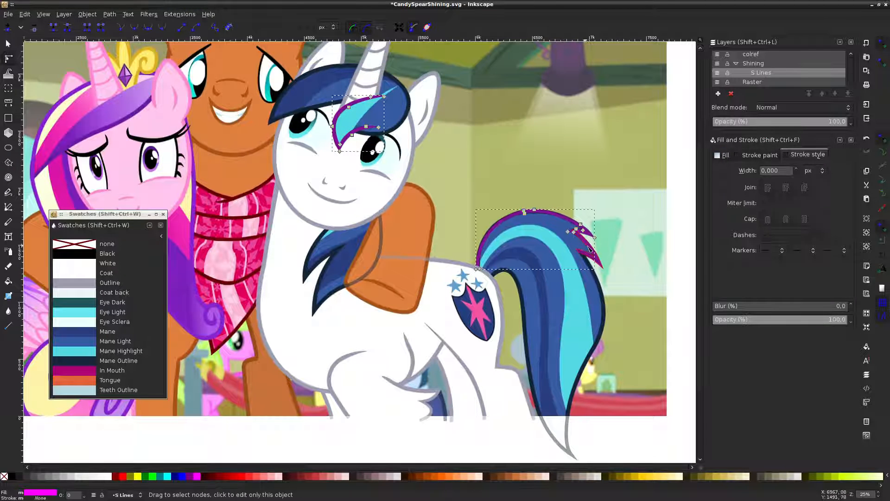
{"action": "left_click", "coordinate": [589, 251], "text": "shift"}
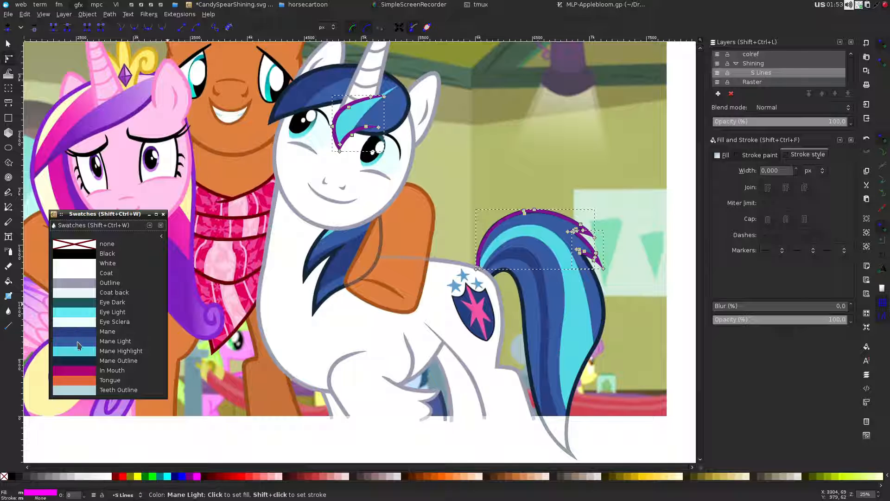
{"action": "left_click", "coordinate": [77, 365], "text": "shift"}
{"action": "key", "text": "Escape"}
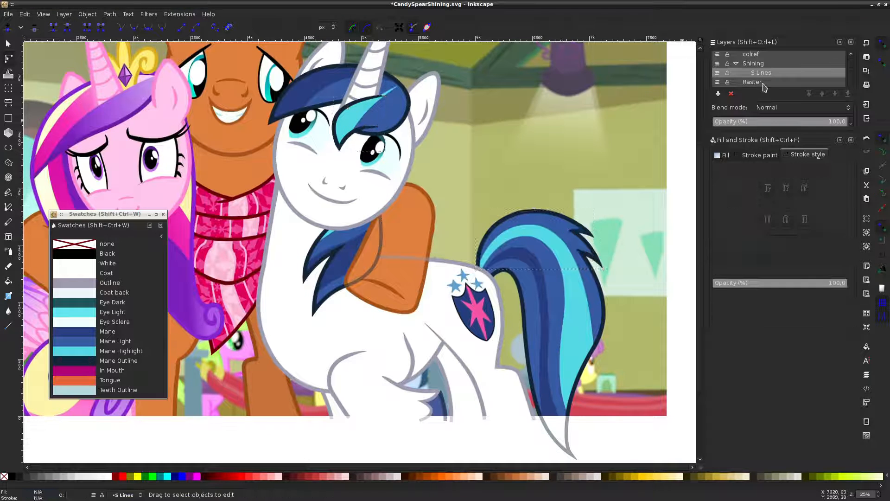
Hide the Raster layer and set the Shining layer's opacity to 100%
{"action": "left_click", "coordinate": [717, 83]}
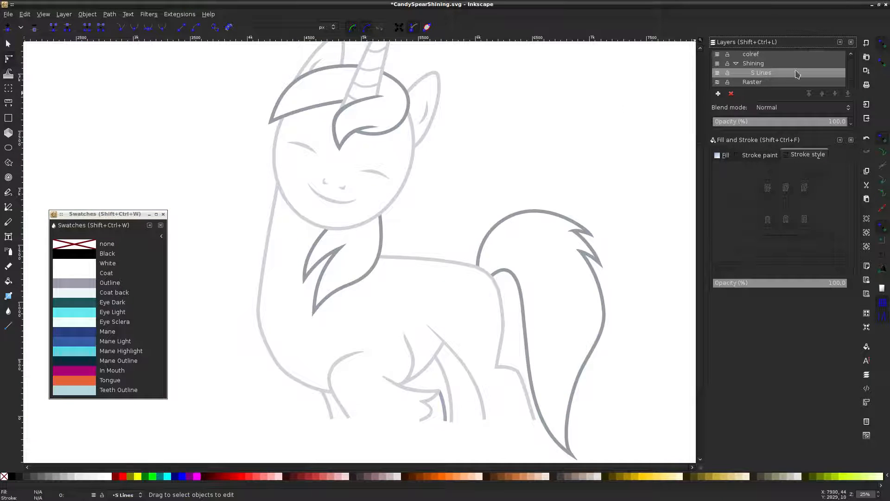
{"action": "left_click", "coordinate": [781, 64]}
{"action": "left_click", "coordinate": [830, 122]}
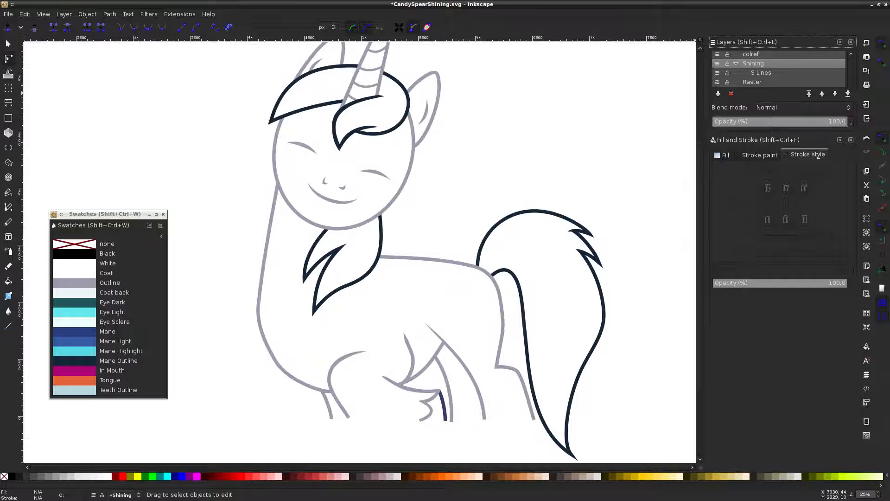
Show the Raster layer again and save the drawing
{"action": "scroll", "coordinate": [578, 104], "scroll_direction": "down", "scroll_amount": 2}
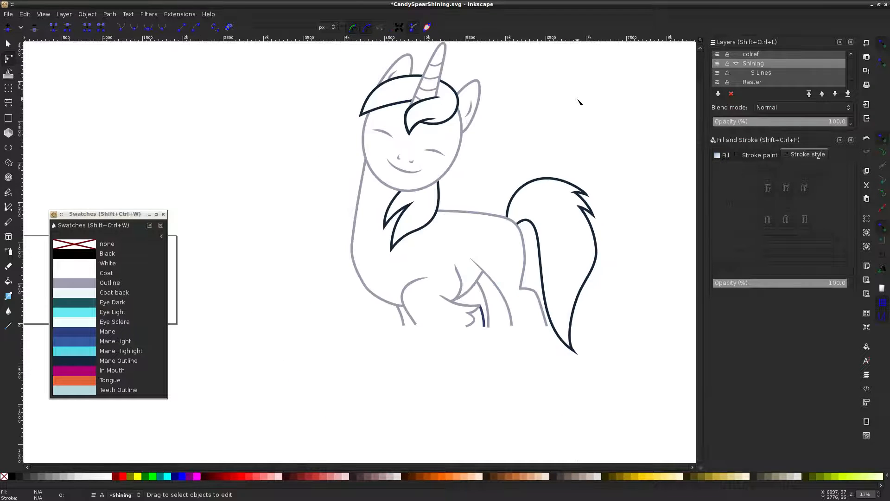
{"action": "scroll", "coordinate": [579, 102], "scroll_direction": "up", "scroll_amount": 1}
{"action": "key", "text": "ctrl+s"}
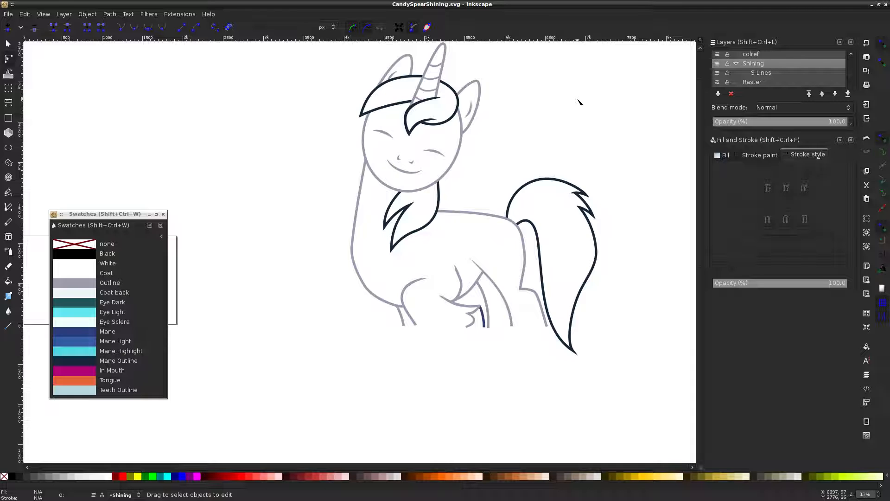
{"action": "left_click", "coordinate": [716, 82]}
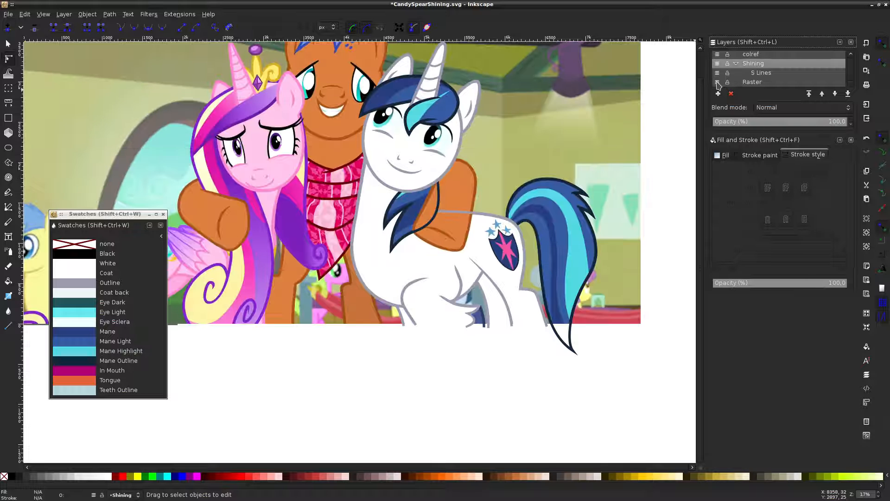
{"action": "key", "text": "ctrl+s"}
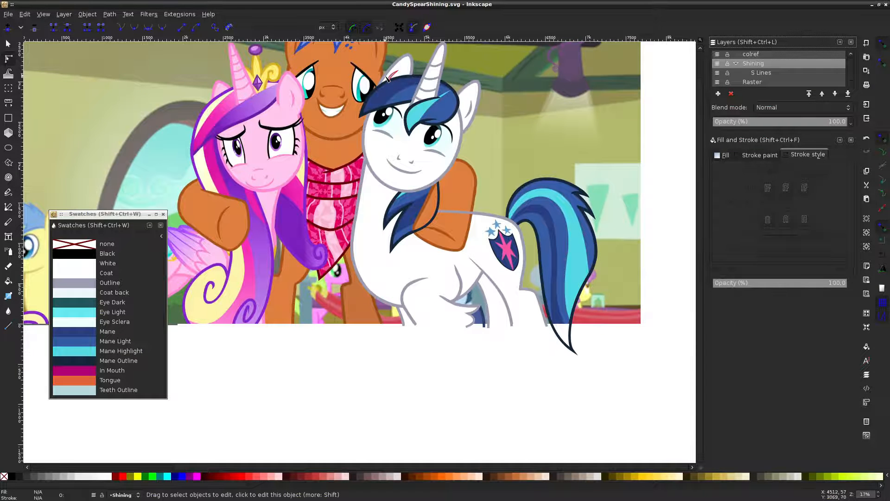
Draw a closed three-node path with a green stroke and no fill over the black lid line of the pony's partly covered eye
{"action": "scroll", "coordinate": [388, 53], "scroll_direction": "up", "scroll_amount": 4, "text": "ctrl"}
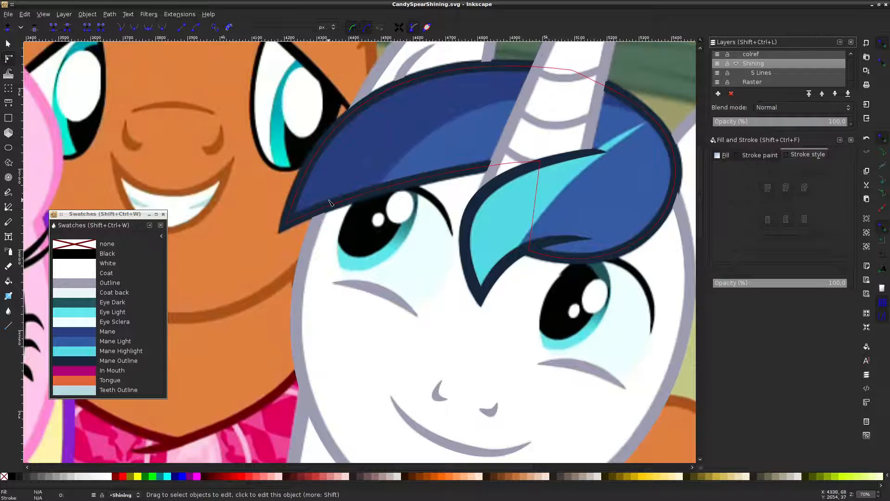
{"action": "key", "text": "b"}
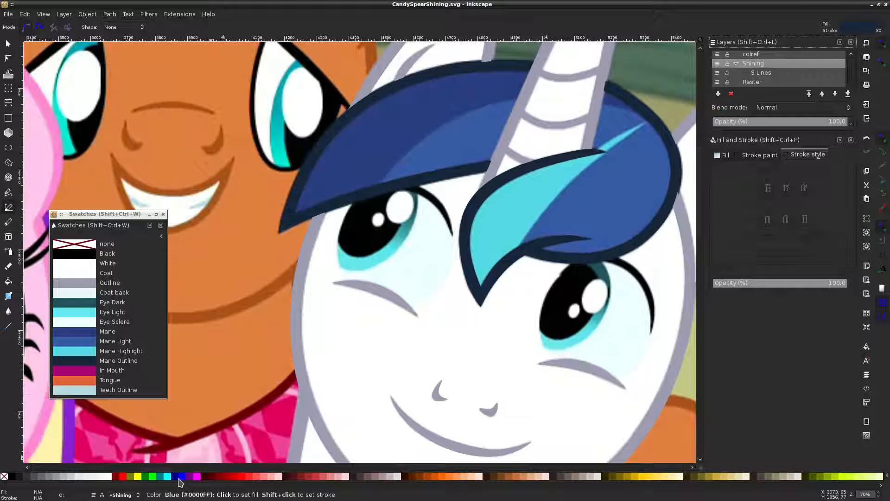
{"action": "left_click", "coordinate": [152, 476], "text": "shift"}
{"action": "left_click", "coordinate": [4, 476]}
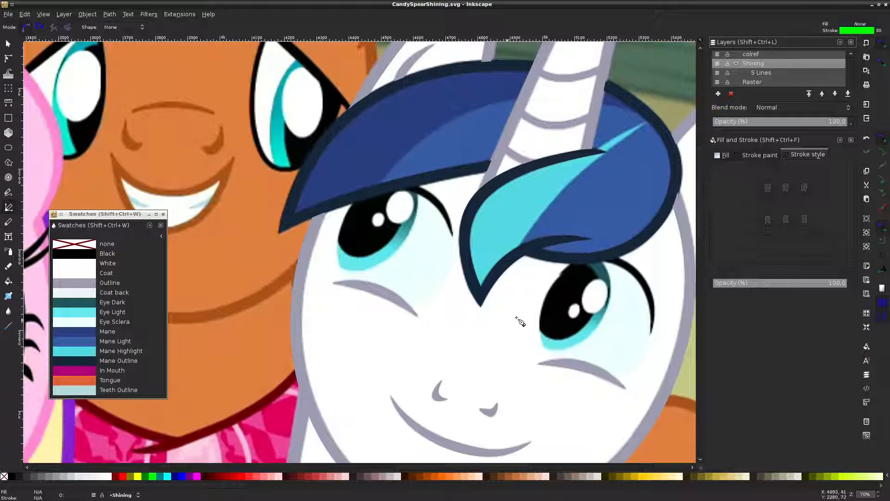
{"action": "scroll", "coordinate": [448, 204], "scroll_direction": "up", "scroll_amount": 1}
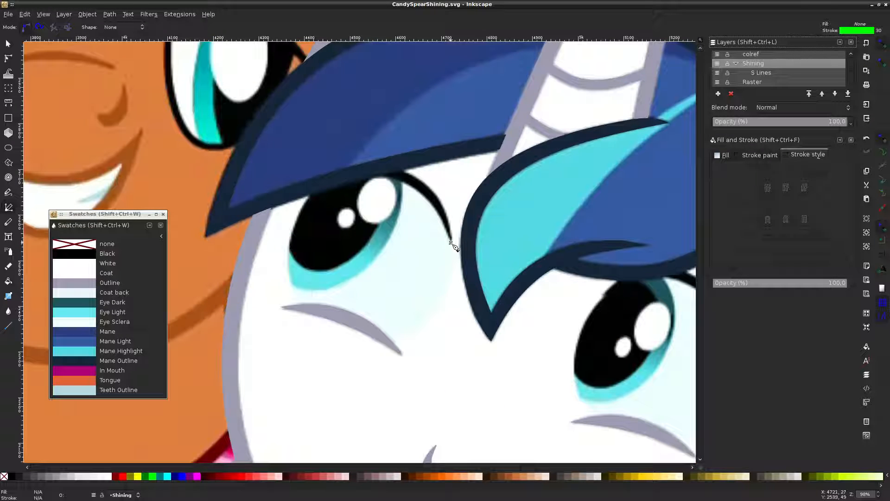
{"action": "left_click", "coordinate": [450, 242]}
{"action": "left_click", "coordinate": [360, 176]}
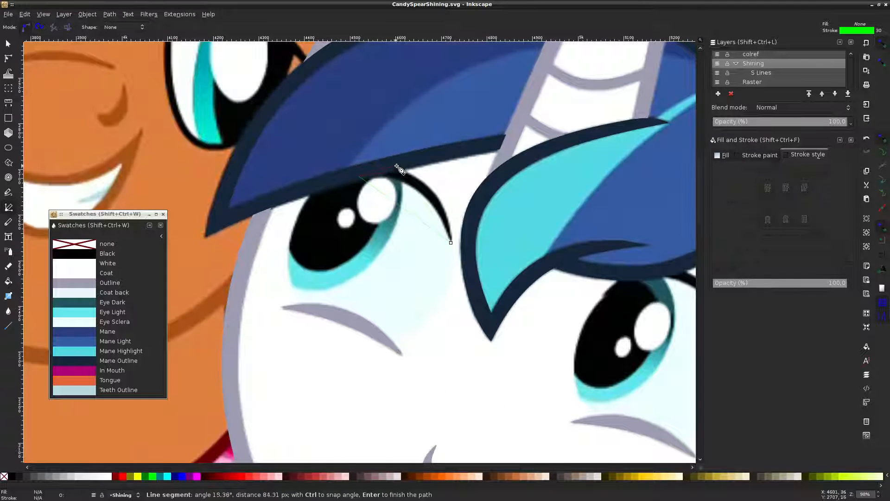
{"action": "left_click", "coordinate": [397, 164]}
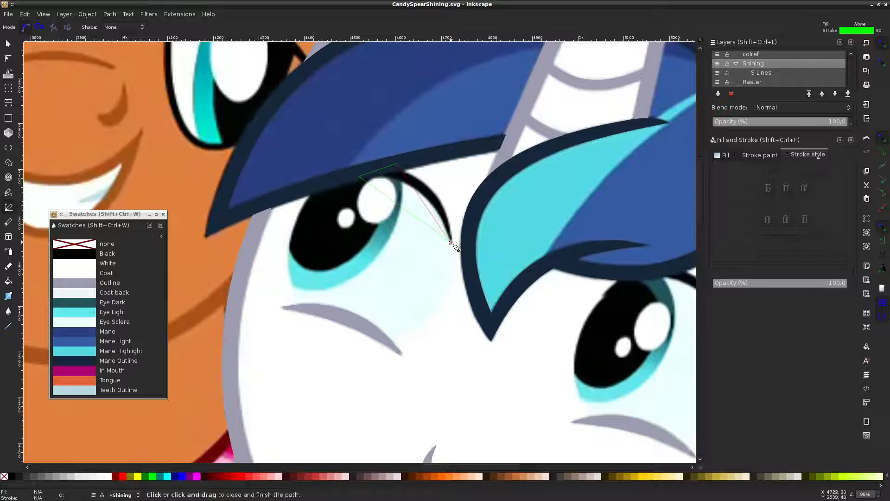
{"action": "left_click", "coordinate": [451, 243]}
Set the green triangle's stroke width to 1 px
{"action": "left_click", "coordinate": [788, 170]}
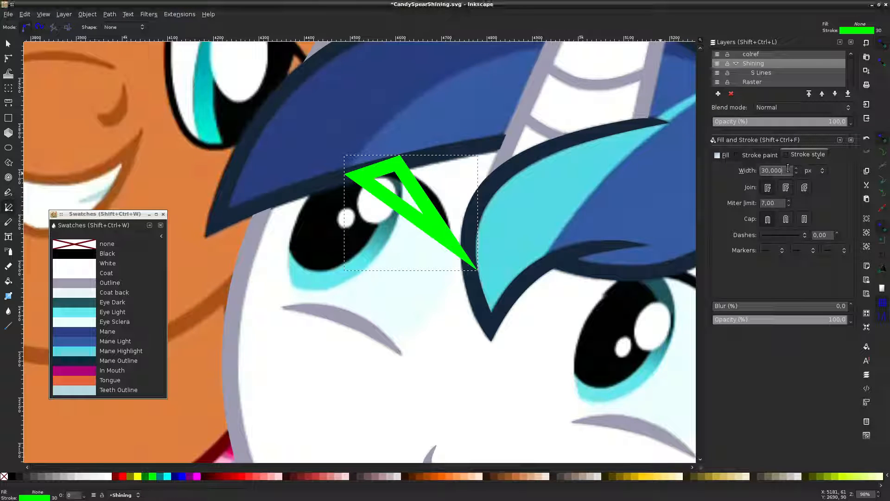
{"action": "type", "text": "1"}
{"action": "key", "text": "Return"}
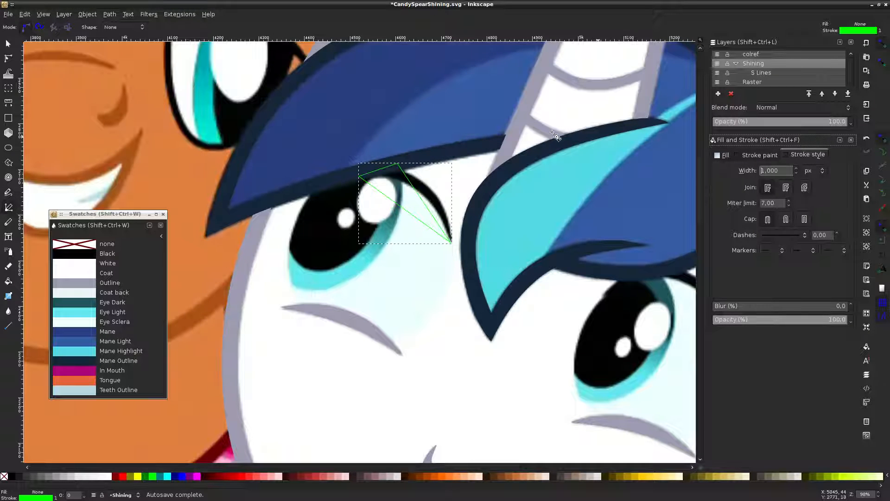
Curve the triangle's outer side along the lid line's outer edge and insert a node in the middle of it
{"action": "left_click", "coordinate": [16, 63]}
{"action": "scroll", "coordinate": [362, 188], "scroll_direction": "down", "scroll_amount": 4}
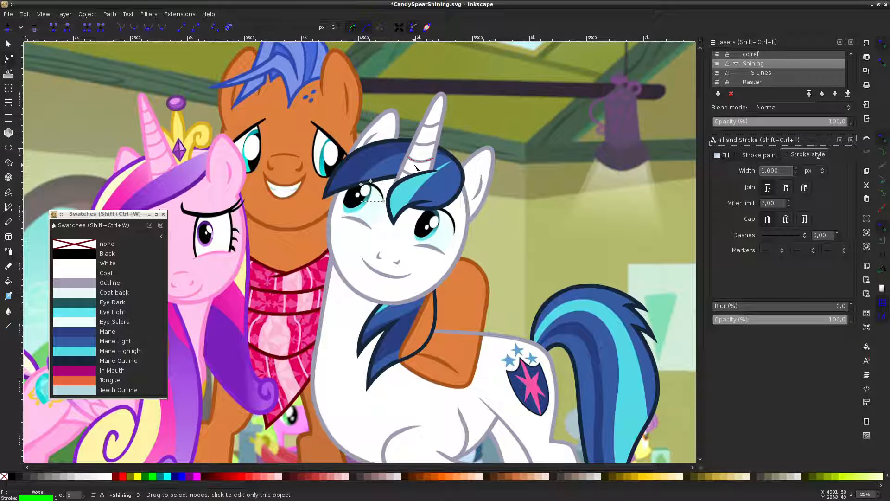
{"action": "scroll", "coordinate": [407, 197], "scroll_direction": "up", "scroll_amount": 4}
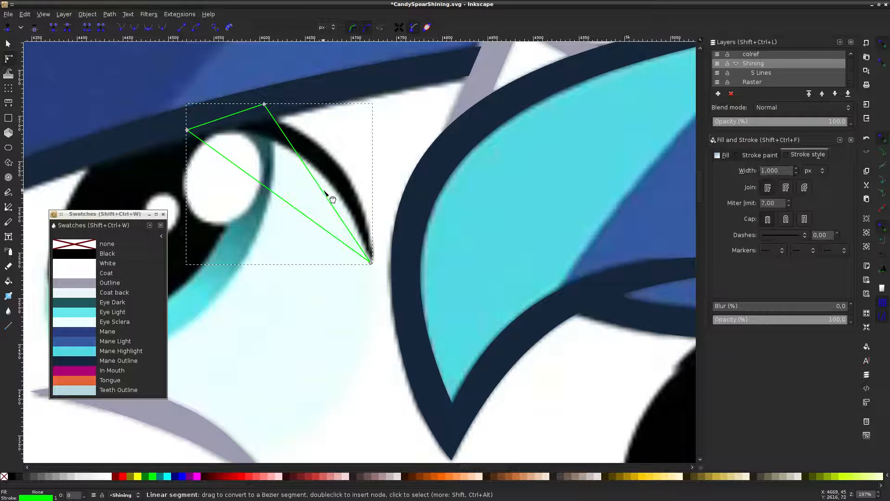
{"action": "left_click_drag", "start_coordinate": [332, 193], "coordinate": [342, 167]}
{"action": "double_click", "coordinate": [342, 167]}
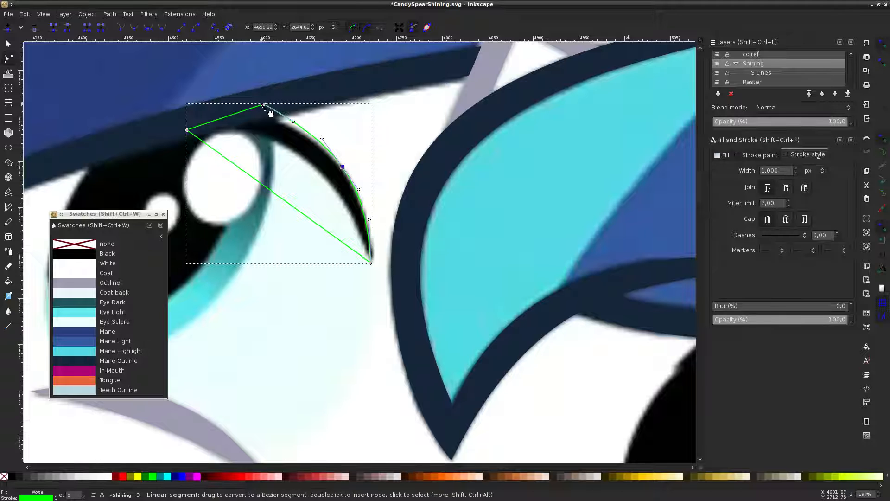
Reposition the green lid shape's upper corner node within the mane outline and bend the adjoining curve along the lid line's outer edge
{"action": "scroll", "coordinate": [300, 194], "scroll_direction": "down", "scroll_amount": 10}
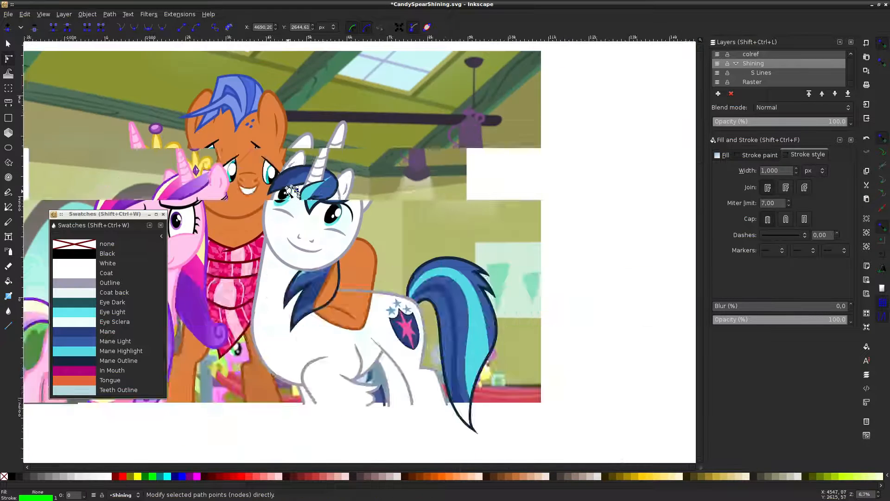
{"action": "scroll", "coordinate": [232, 209], "scroll_direction": "up", "scroll_amount": 5}
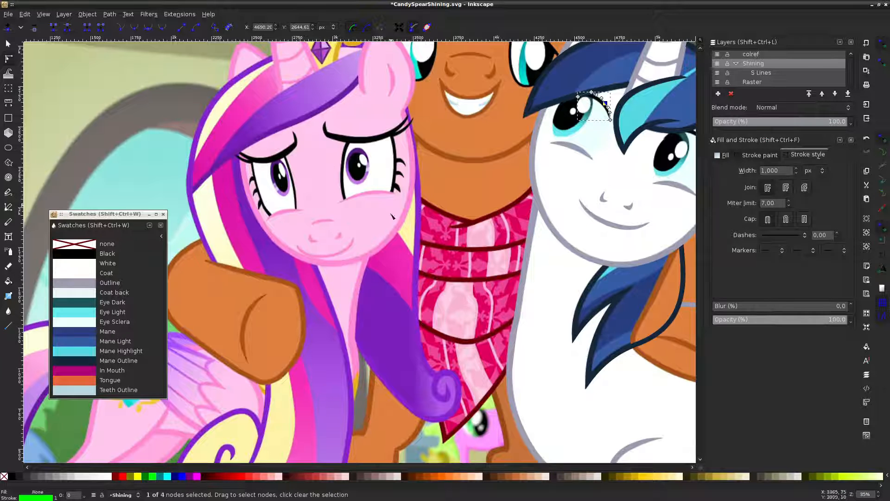
{"action": "scroll", "coordinate": [456, 131], "scroll_direction": "right", "scroll_amount": 3}
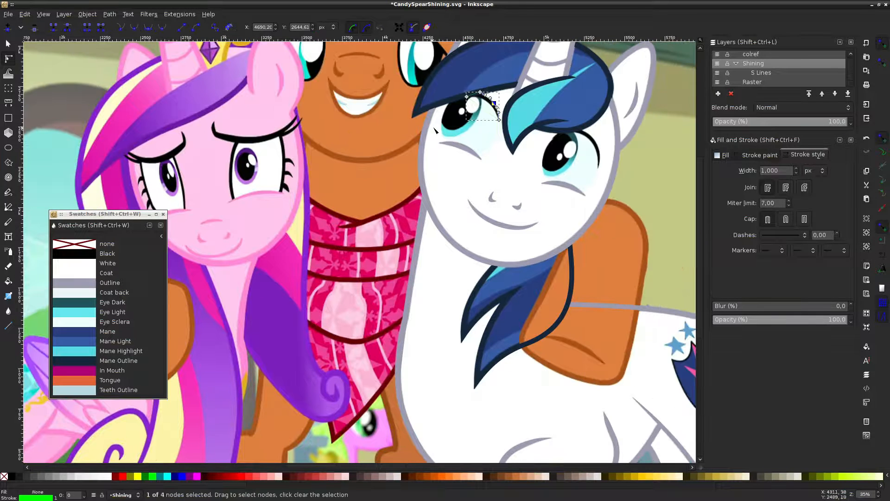
{"action": "scroll", "coordinate": [461, 109], "scroll_direction": "up", "scroll_amount": 5}
{"action": "key", "text": "ctrl+a"}
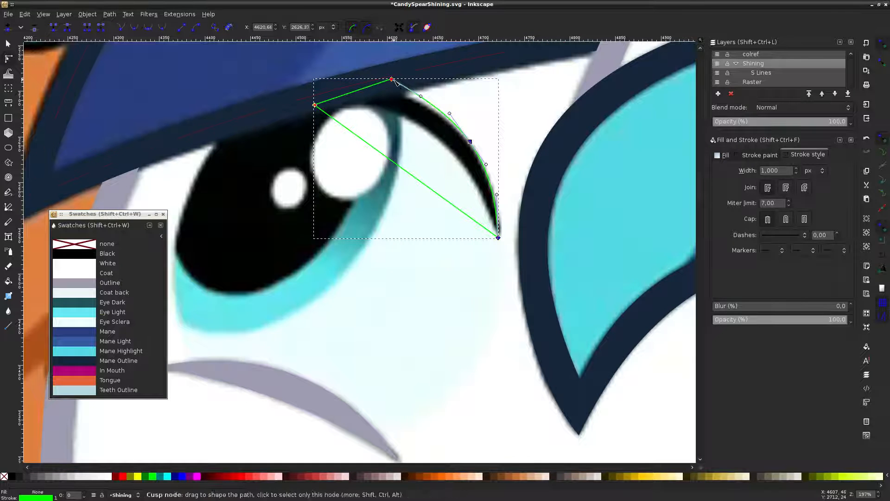
{"action": "left_click_drag", "start_coordinate": [377, 83], "coordinate": [392, 80]}
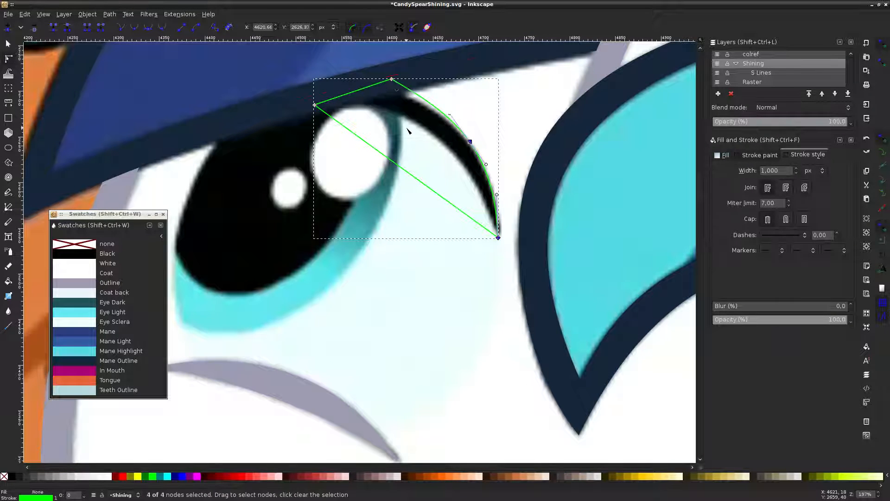
{"action": "left_click", "coordinate": [392, 80]}
{"action": "key", "text": "ctrl+z"}
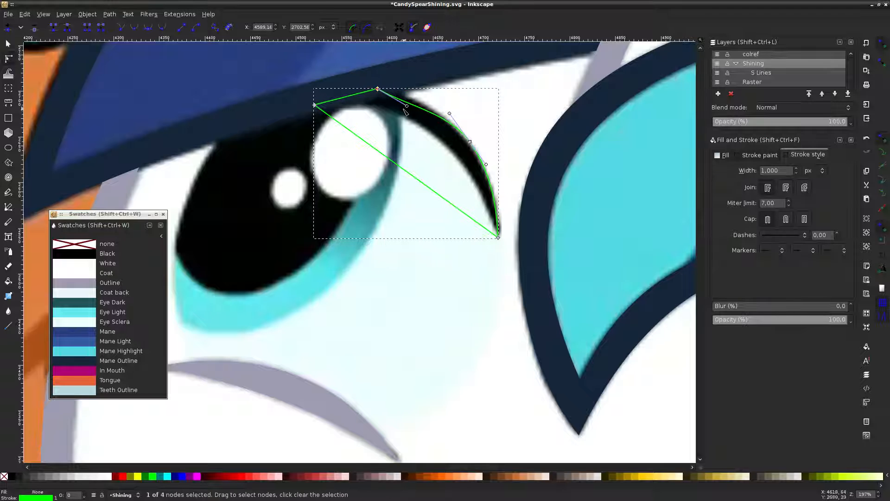
{"action": "left_click_drag", "start_coordinate": [408, 109], "coordinate": [410, 94]}
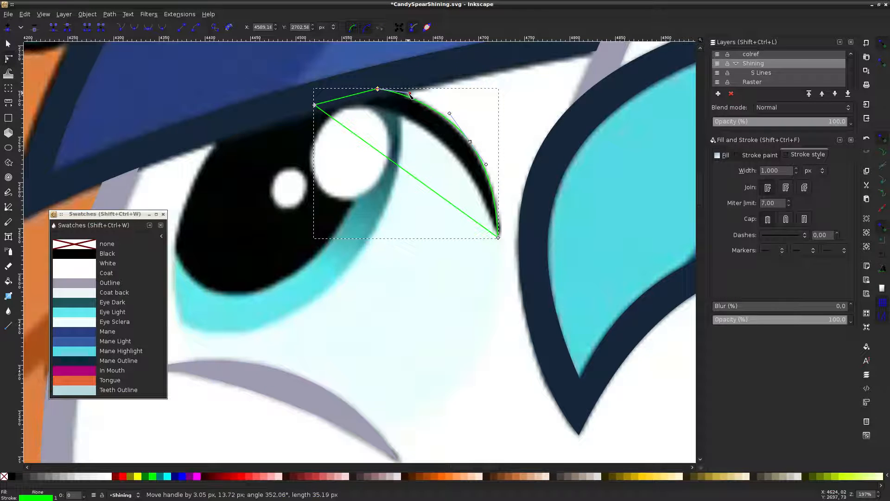
Curve the lid shape's long straight side along the inner edge of the black lid line and deselect the shape
{"action": "left_click_drag", "start_coordinate": [417, 177], "coordinate": [436, 139]}
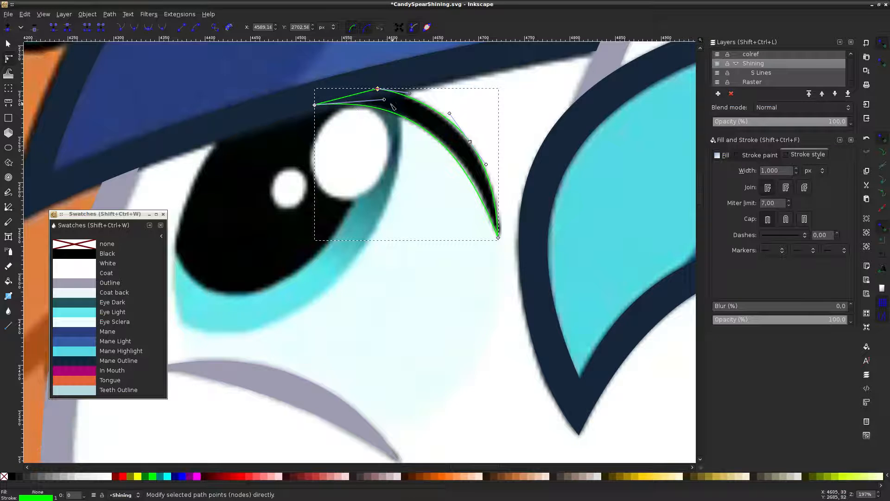
{"action": "left_click_drag", "start_coordinate": [389, 102], "coordinate": [383, 99]}
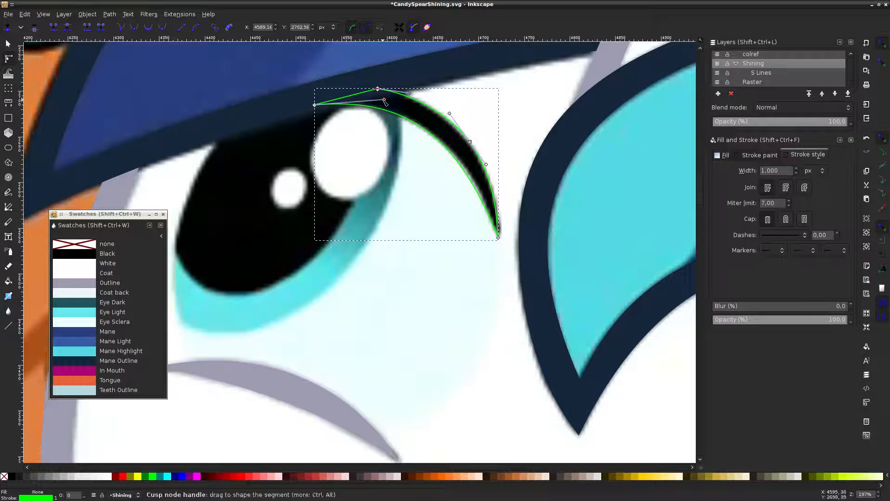
{"action": "left_click", "coordinate": [474, 79]}
Hide the Raster layer and lower the green lid shape beneath the dark mane outline
{"action": "left_click", "coordinate": [717, 82]}
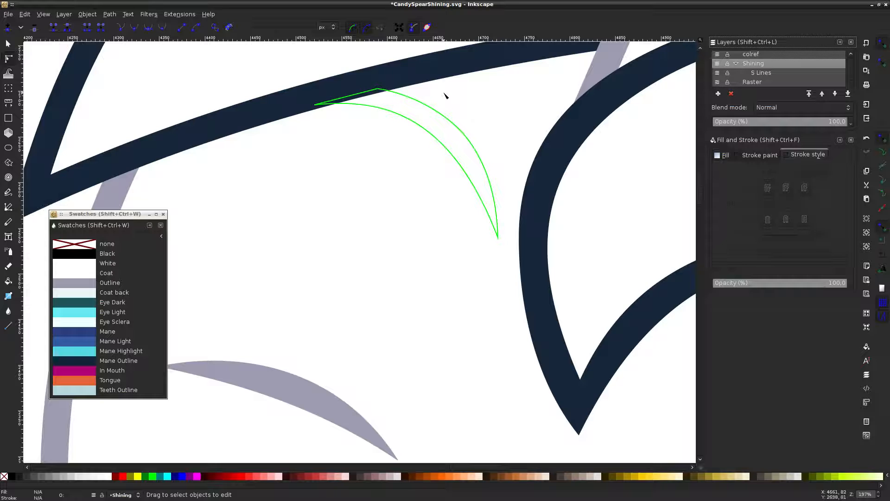
{"action": "left_click", "coordinate": [427, 100]}
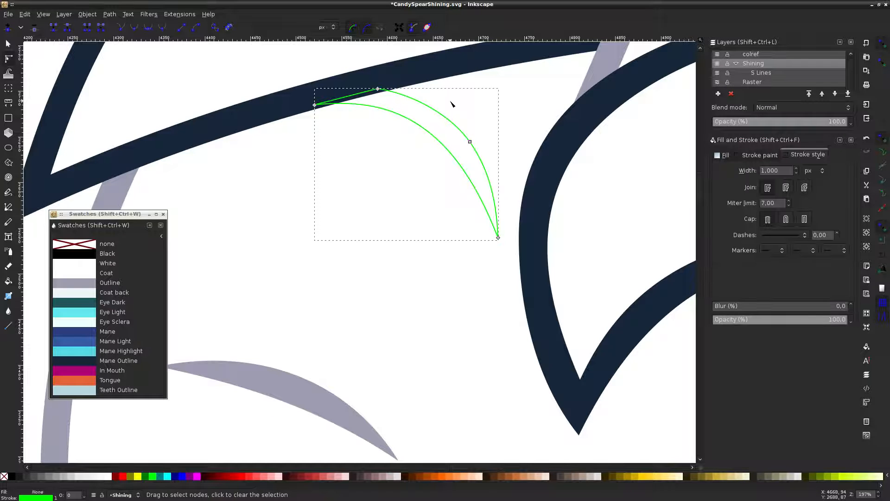
{"action": "key", "text": "Page_Down"}
{"action": "left_click", "coordinate": [488, 91]}
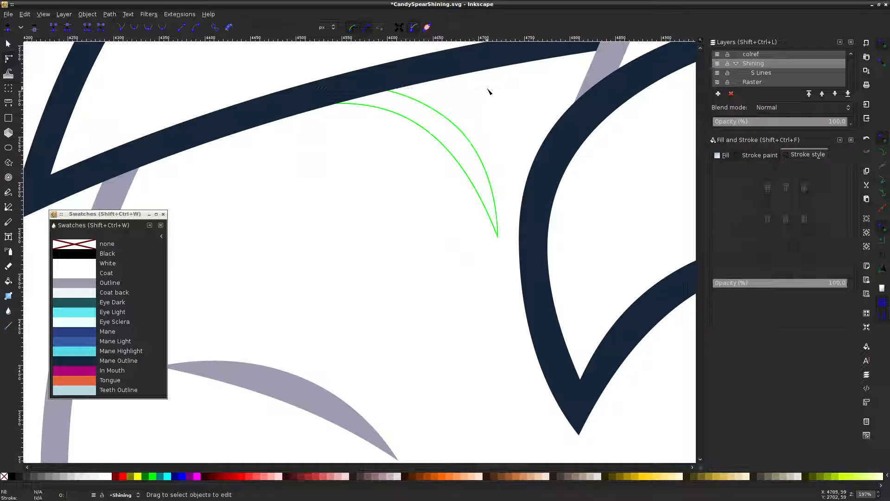
Show the Raster layer again and draw a closed three-node path with a green stroke over the other eye's black lid line
{"action": "key", "text": "minus"}
{"action": "key", "text": "minus"}
{"action": "key", "text": "minus"}
{"action": "key", "text": "minus"}
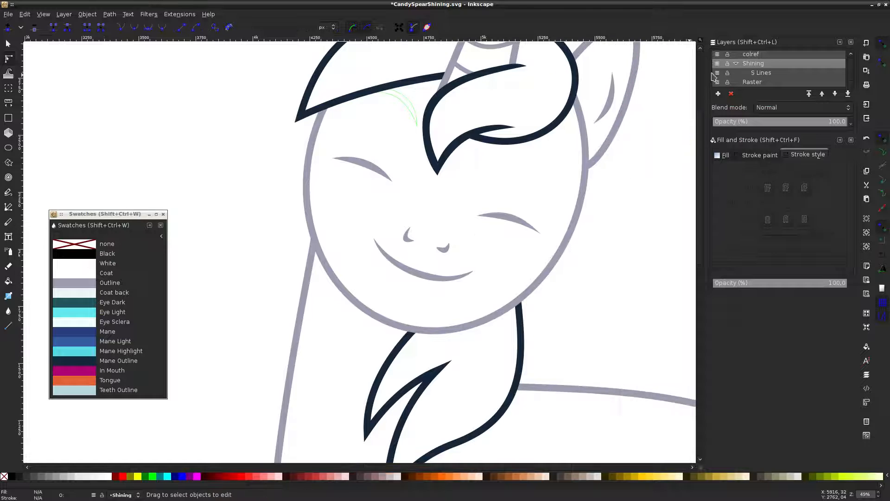
{"action": "left_click", "coordinate": [716, 82]}
{"action": "key", "text": "plus"}
{"action": "key", "text": "plus"}
{"action": "key", "text": "plus"}
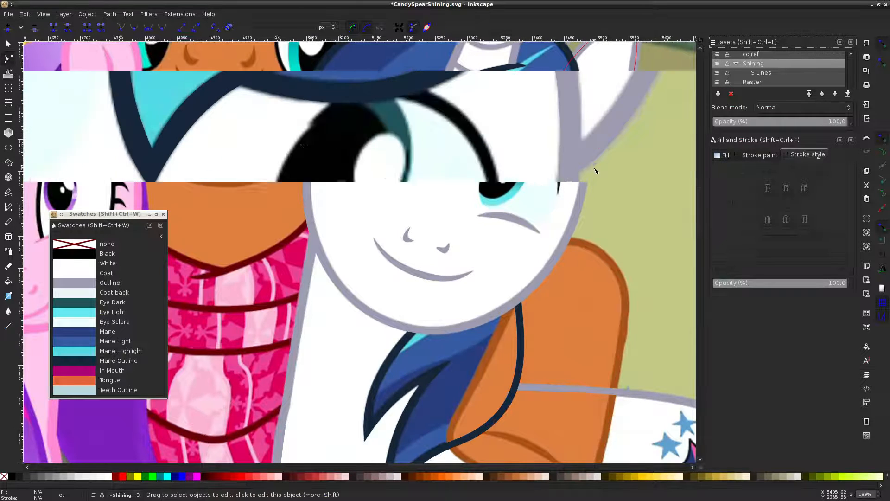
{"action": "left_click", "coordinate": [9, 207]}
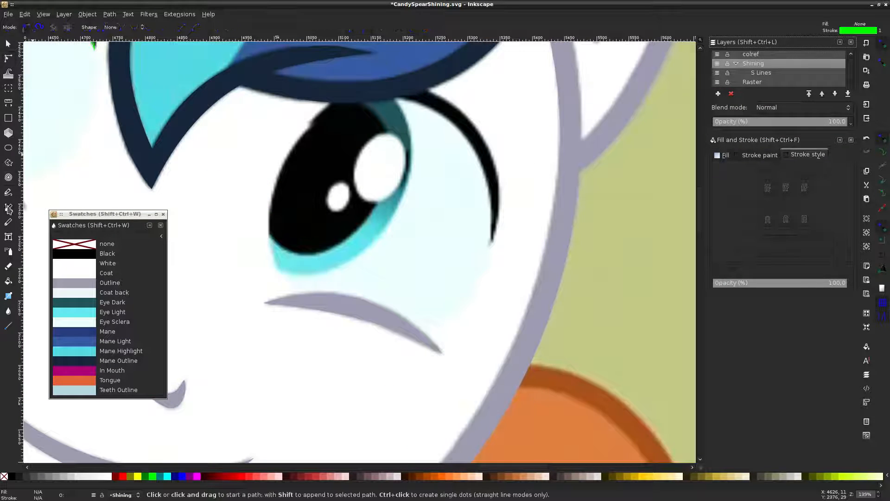
{"action": "left_click", "coordinate": [416, 87]}
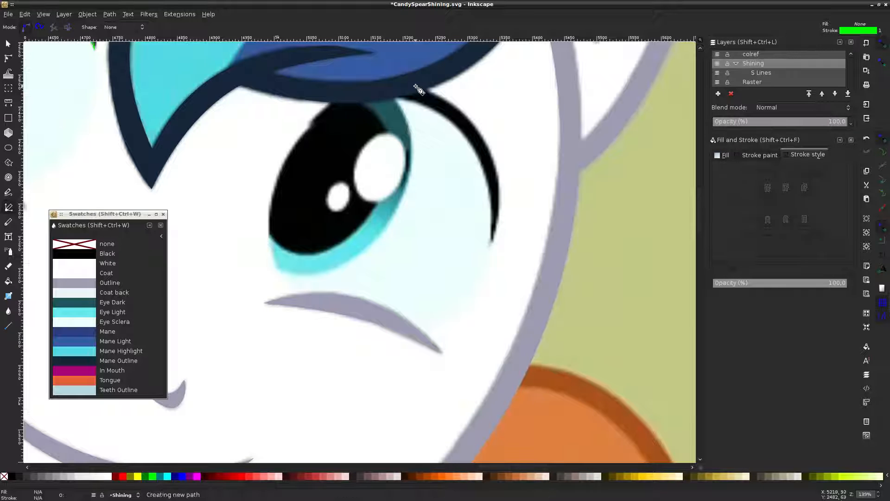
{"action": "left_click", "coordinate": [492, 246]}
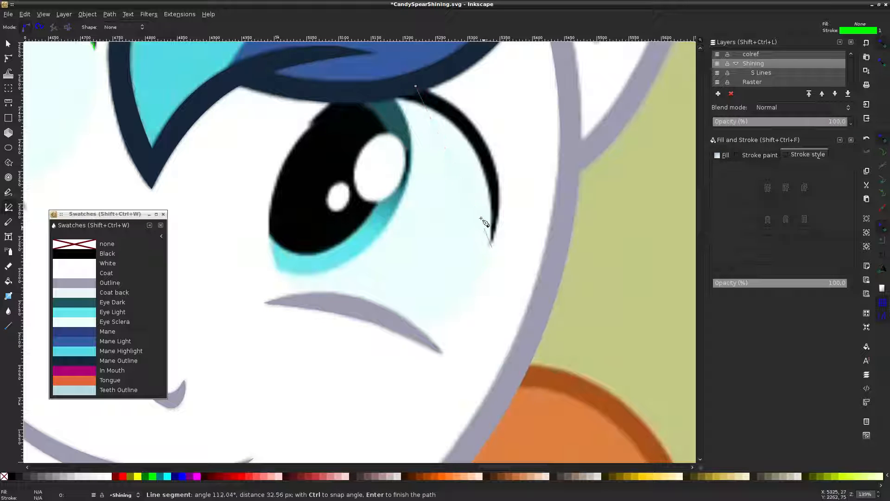
{"action": "left_click", "coordinate": [387, 95]}
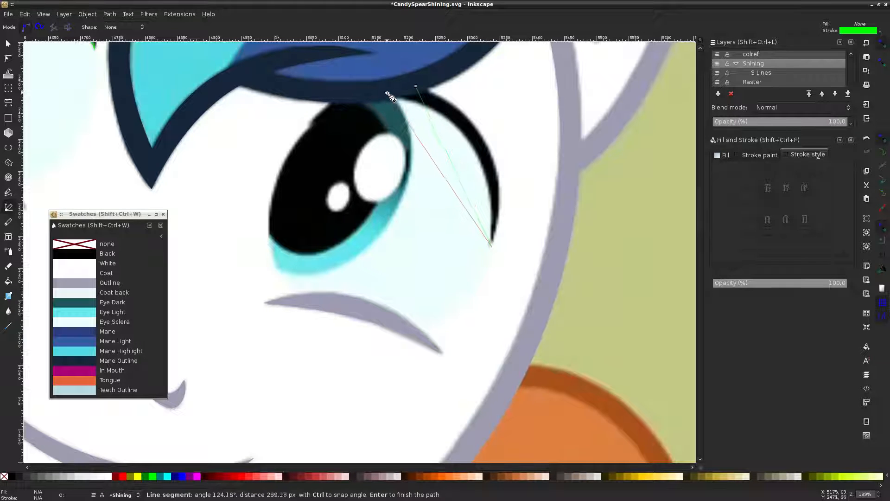
{"action": "left_click", "coordinate": [416, 86]}
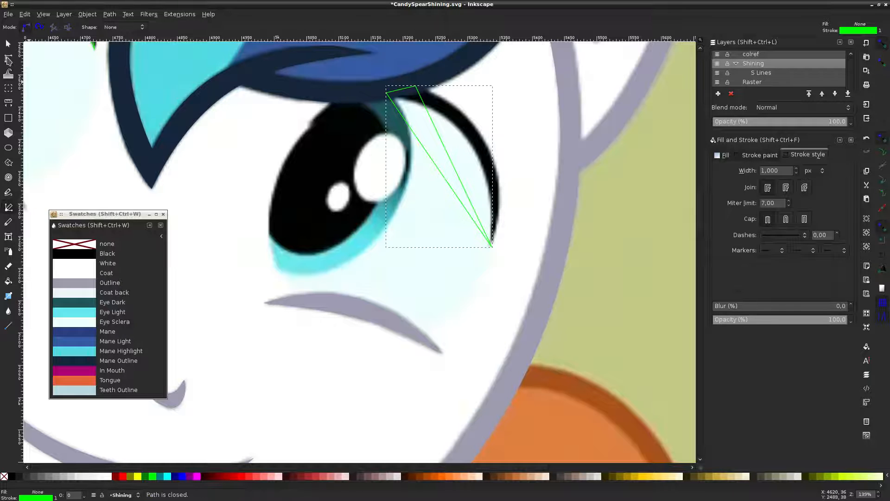
Curve the new triangle's outer side along the lid line's outer edge, insert a node in it, and refine the lower curve
{"action": "left_click", "coordinate": [8, 59]}
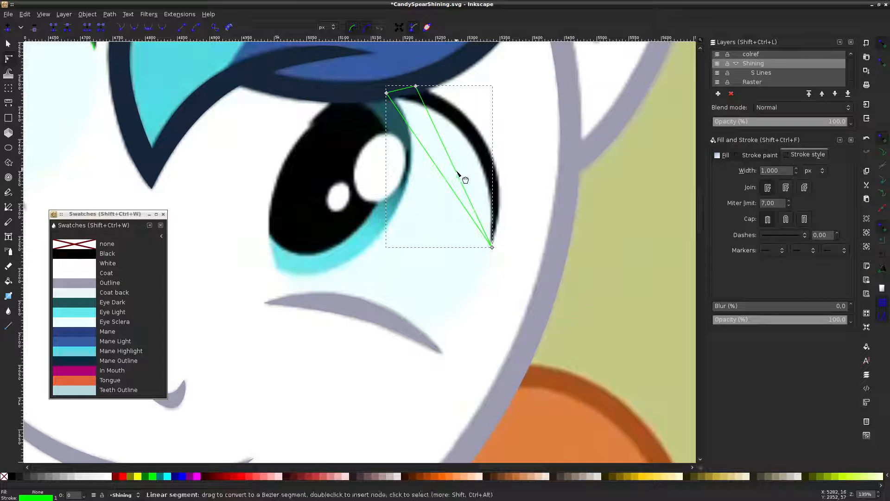
{"action": "left_click_drag", "start_coordinate": [457, 173], "coordinate": [486, 144]}
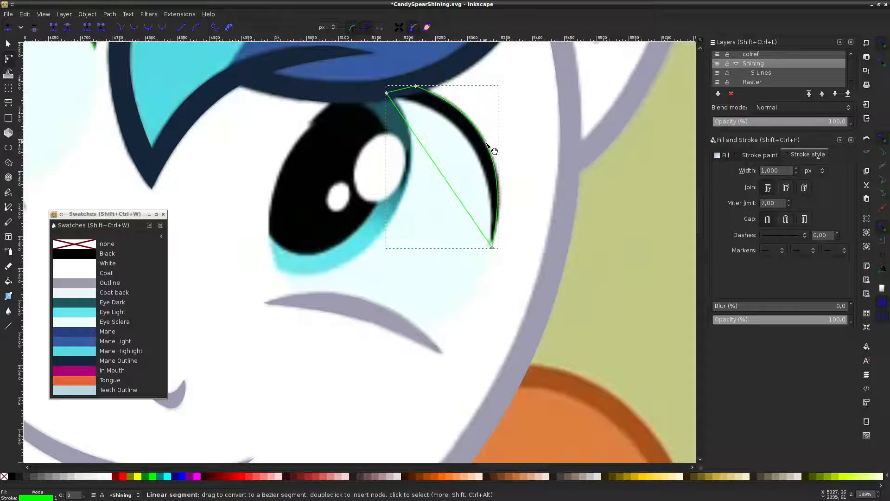
{"action": "double_click", "coordinate": [486, 144]}
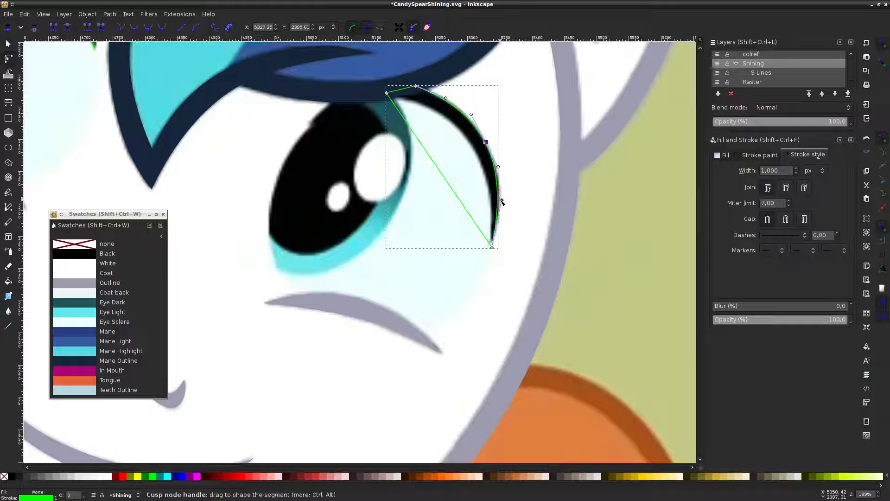
{"action": "left_click_drag", "start_coordinate": [502, 201], "coordinate": [504, 198]}
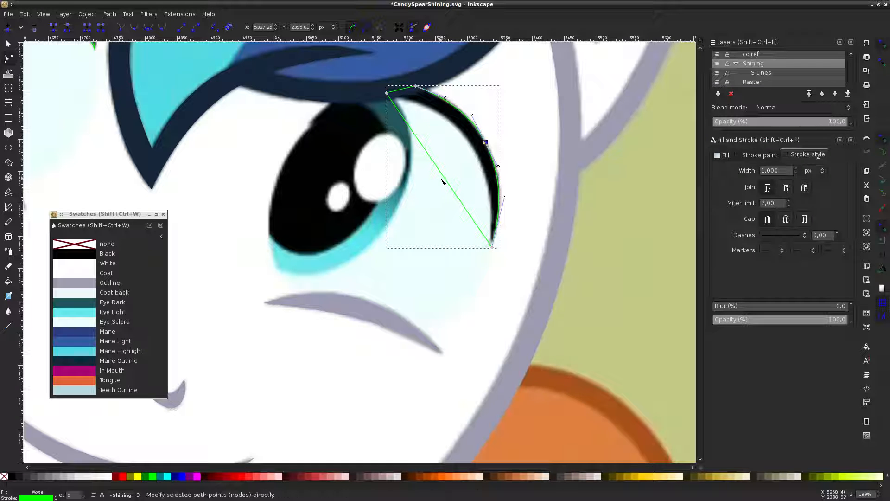
Curve the triangle's inner side along the lid line's inner edge and fine-tune its upper end node and handle
{"action": "left_click_drag", "start_coordinate": [451, 182], "coordinate": [476, 151]}
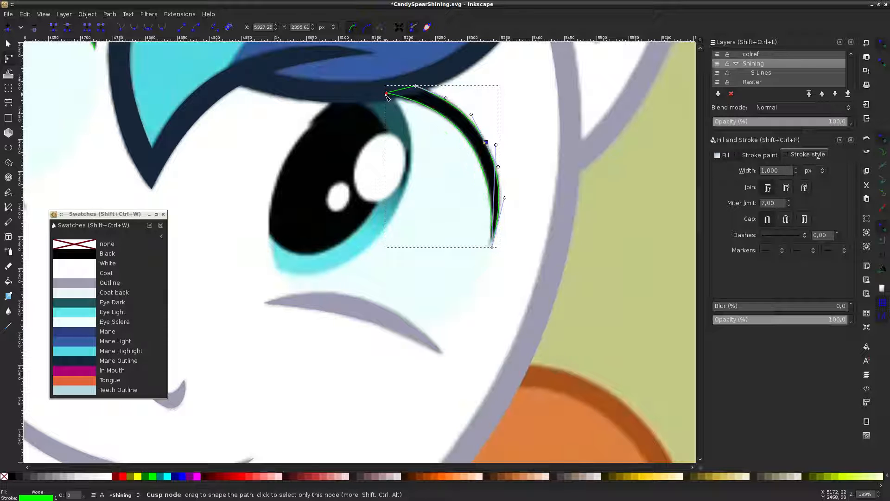
{"action": "left_click_drag", "start_coordinate": [385, 95], "coordinate": [384, 96]}
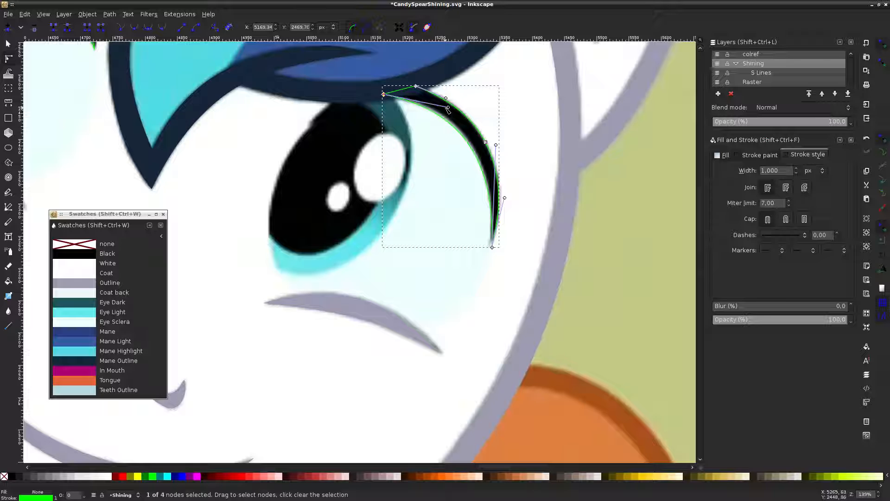
{"action": "left_click_drag", "start_coordinate": [448, 109], "coordinate": [449, 106]}
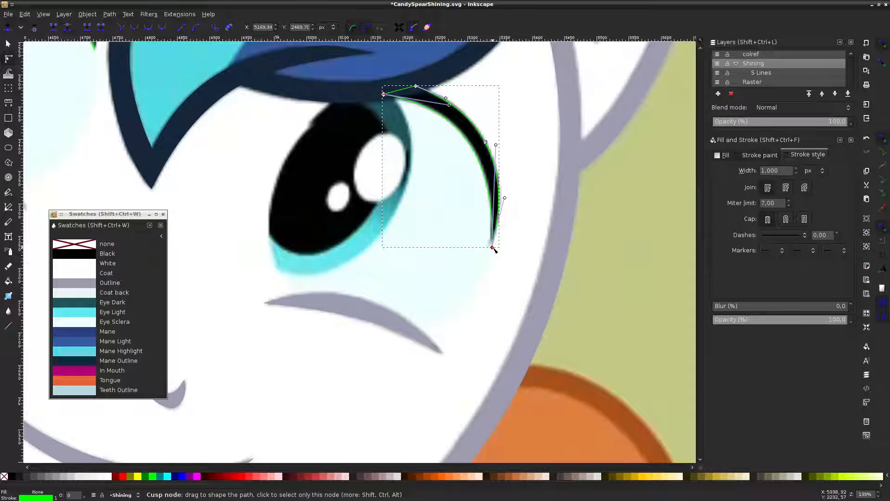
Shift the shape's lower tip node onto the lid line's end, readjust the adjoining curves to fit, and deselect it
{"action": "left_click_drag", "start_coordinate": [493, 249], "coordinate": [491, 247]}
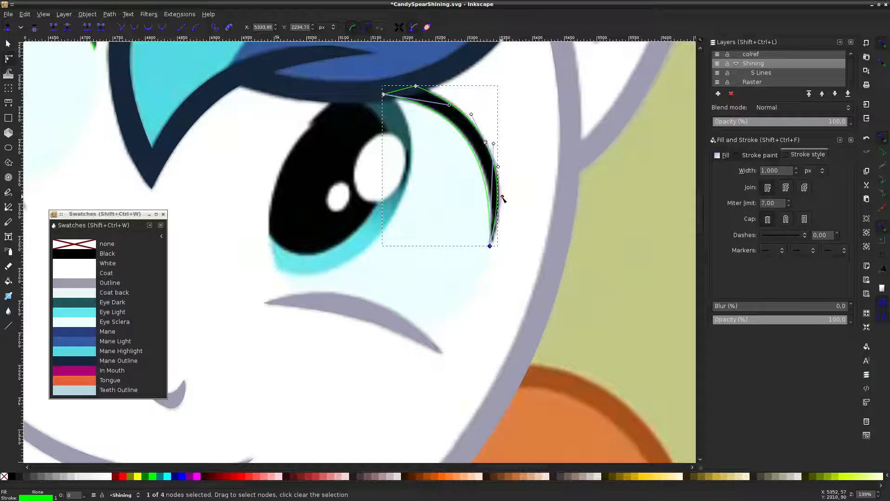
{"action": "left_click_drag", "start_coordinate": [493, 194], "coordinate": [497, 198]}
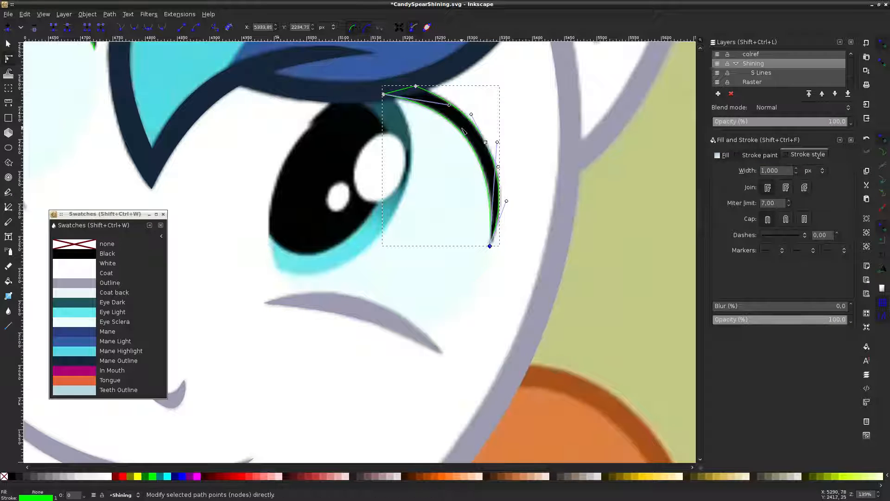
{"action": "left_click", "coordinate": [492, 137]}
{"action": "left_click", "coordinate": [517, 125]}
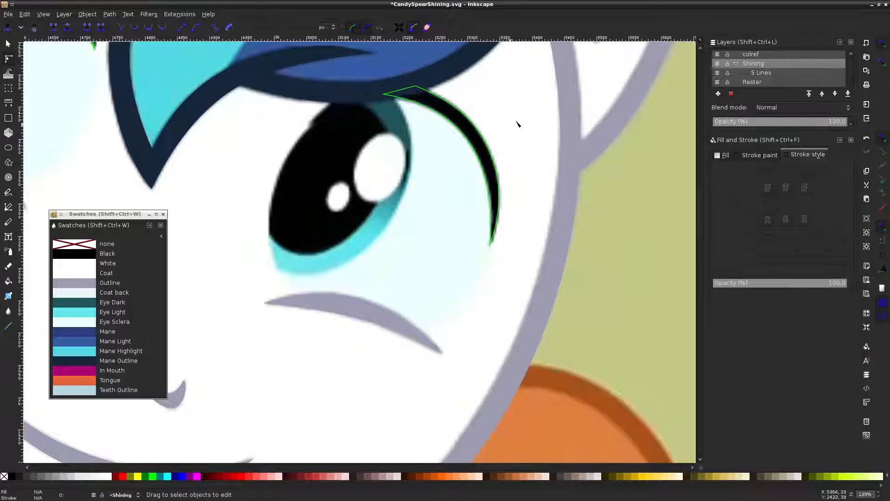
Hide the Raster layer and lower the second green lid shape beneath the mane outline
{"action": "left_click", "coordinate": [717, 82]}
{"action": "left_click", "coordinate": [469, 124]}
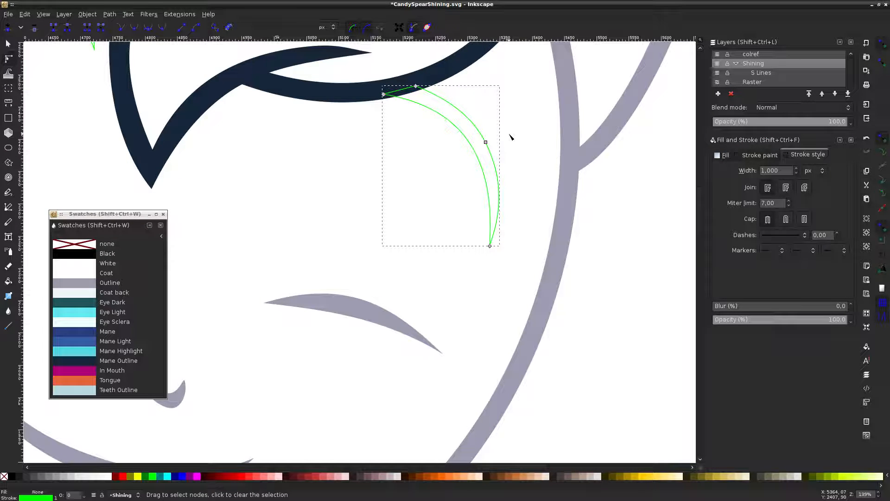
{"action": "left_click", "coordinate": [496, 100]}
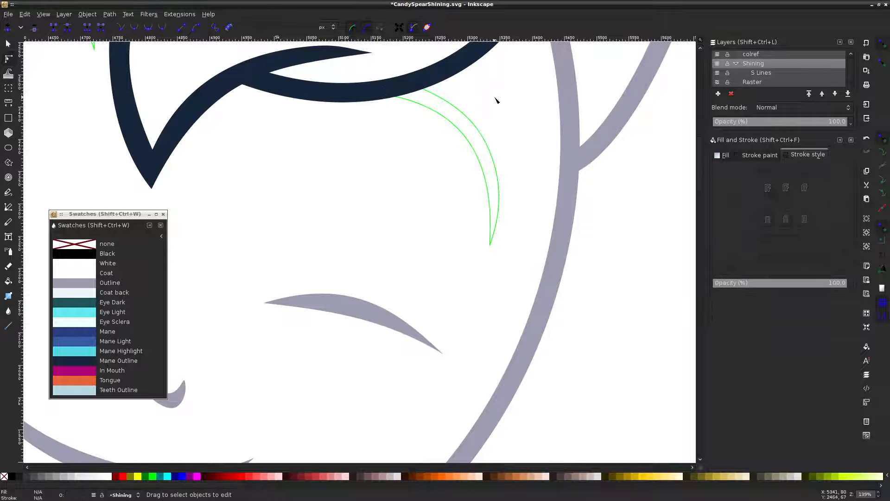
Select both green lid shapes, fill them with the Black swatch, and remove their stroke
{"action": "scroll", "coordinate": [498, 99], "scroll_direction": "down", "scroll_amount": 3}
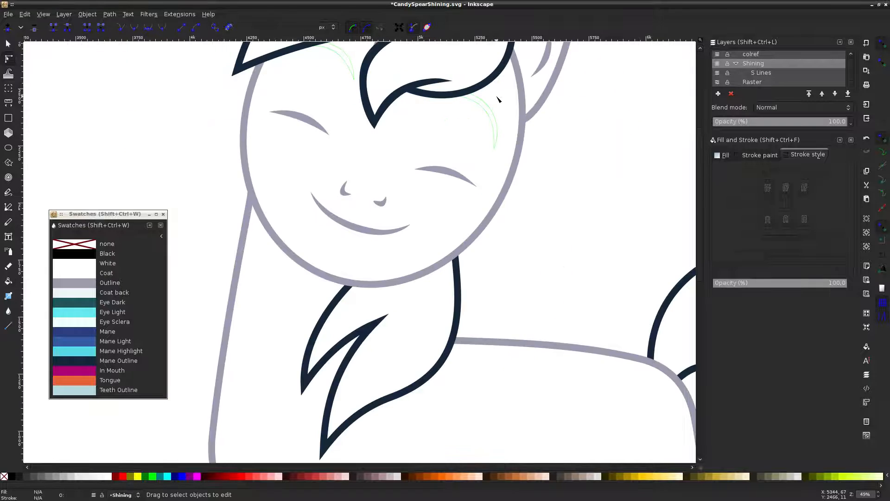
{"action": "left_click", "coordinate": [345, 61]}
{"action": "left_click", "coordinate": [489, 109], "text": "shift"}
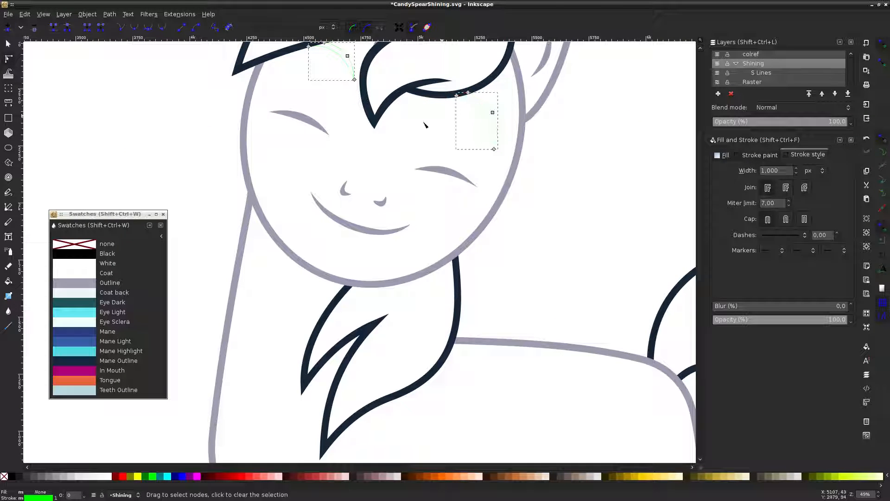
{"action": "left_click", "coordinate": [96, 256], "text": "shift"}
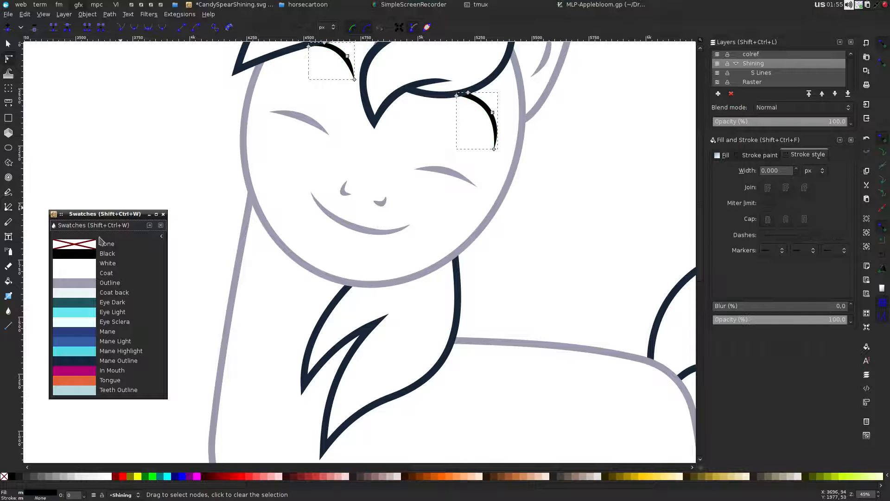
Deselect the black lid shapes and save the drawing
{"action": "left_click", "coordinate": [135, 164]}
{"action": "scroll", "coordinate": [162, 166], "scroll_direction": "up", "scroll_amount": 3}
{"action": "key", "text": "ctrl+s"}
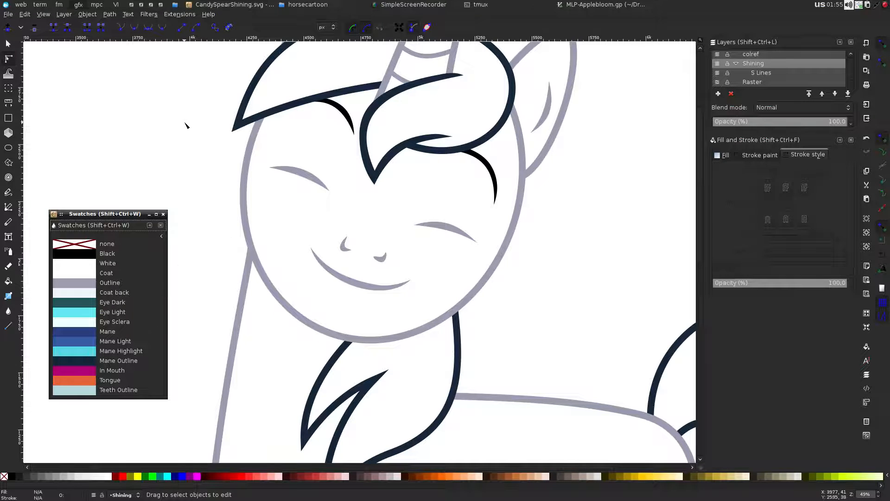
Toggle the Raster layer's visibility repeatedly to compare the whole traced pony with the reference image
{"action": "scroll", "coordinate": [454, 146], "scroll_direction": "down", "scroll_amount": 3}
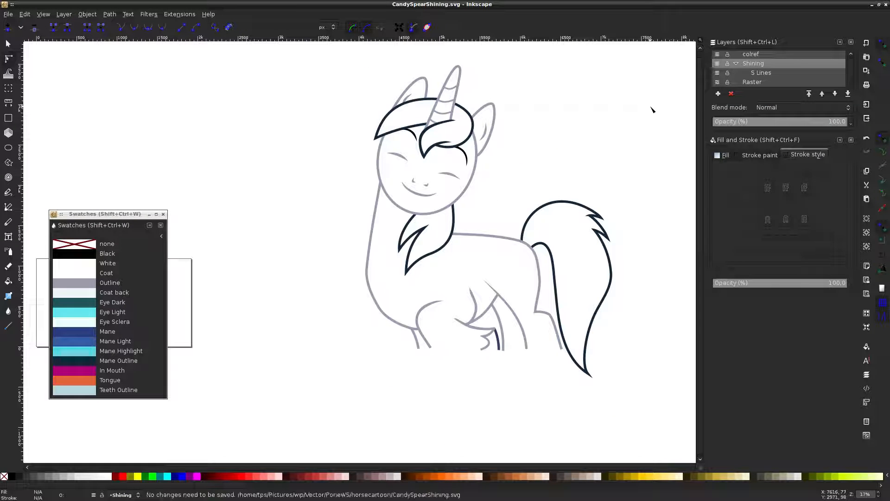
{"action": "left_click", "coordinate": [717, 82]}
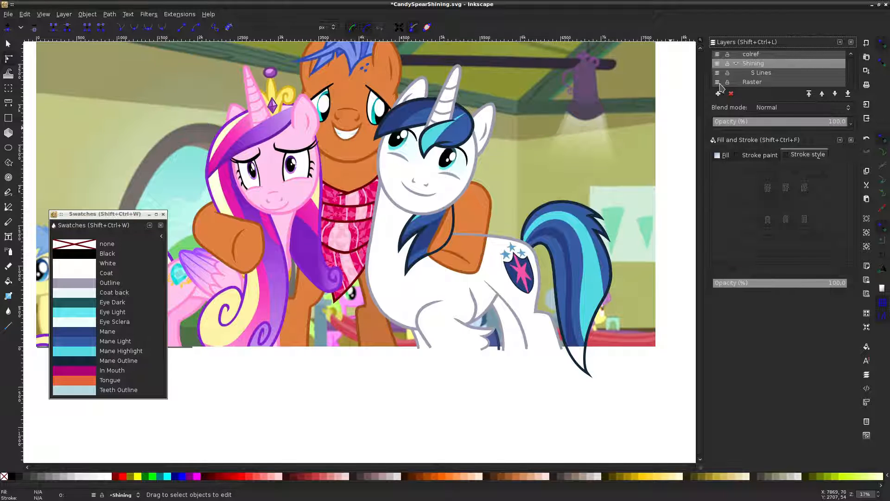
{"action": "left_click", "coordinate": [717, 82]}
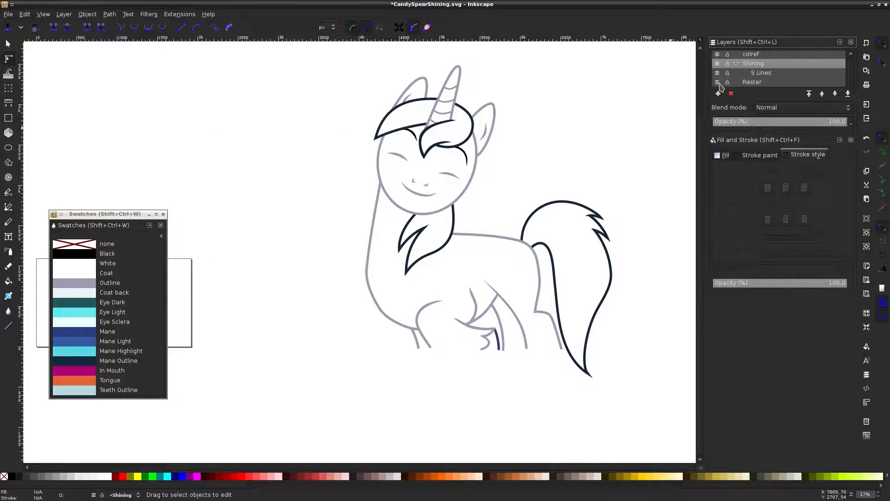
{"action": "left_click", "coordinate": [718, 84]}
{"action": "left_click", "coordinate": [719, 83]}
{"action": "left_click", "coordinate": [718, 83]}
{"action": "left_click", "coordinate": [719, 84]}
{"action": "left_click", "coordinate": [718, 84]}
{"action": "left_click", "coordinate": [718, 84]}
{"action": "left_click", "coordinate": [719, 83]}
{"action": "left_click", "coordinate": [718, 83]}
{"action": "left_click", "coordinate": [719, 83]}
{"action": "left_click", "coordinate": [718, 83]}
{"action": "left_click", "coordinate": [719, 84]}
{"action": "left_click", "coordinate": [718, 83]}
{"action": "left_click", "coordinate": [718, 83]}
{"action": "left_click", "coordinate": [718, 84]}
{"action": "left_click", "coordinate": [719, 83]}
{"action": "left_click", "coordinate": [718, 83]}
{"action": "left_click", "coordinate": [718, 83]}
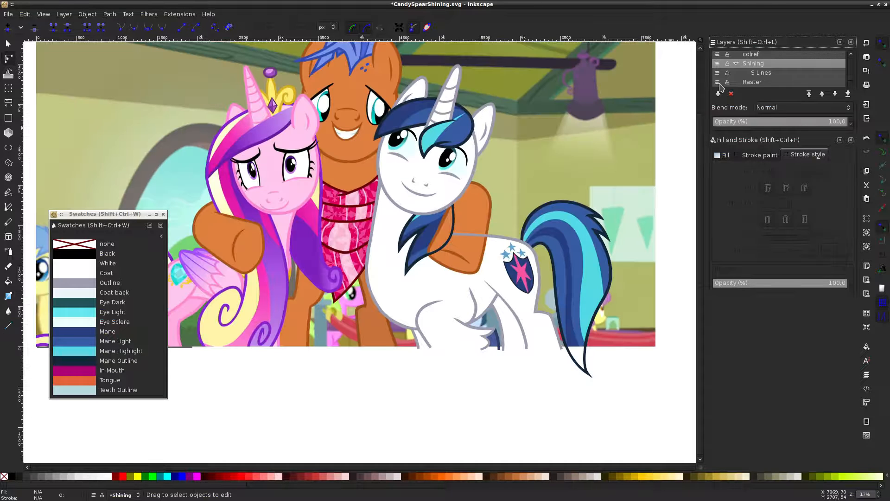
{"action": "left_click", "coordinate": [719, 83]}
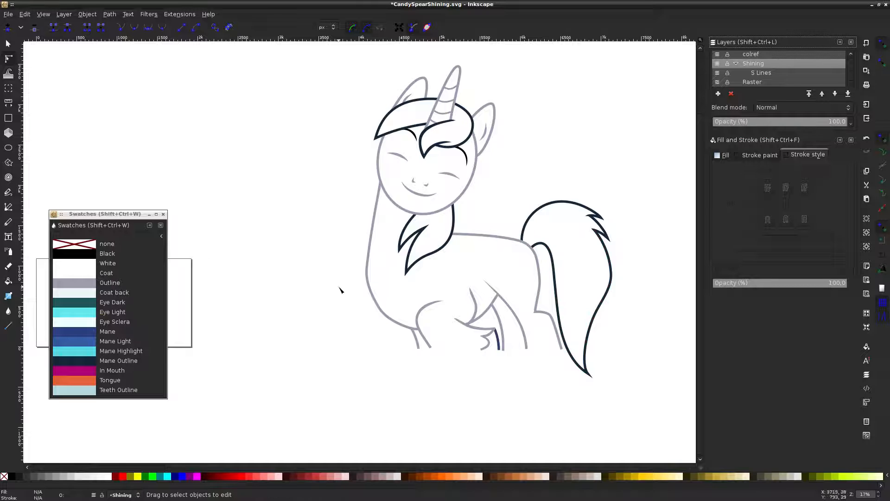
Examine the neck and chest outline's curve and its nodes, including the node pair at the lower bend
{"action": "scroll", "coordinate": [375, 321], "scroll_direction": "up", "scroll_amount": 2}
{"action": "left_click", "coordinate": [373, 319]}
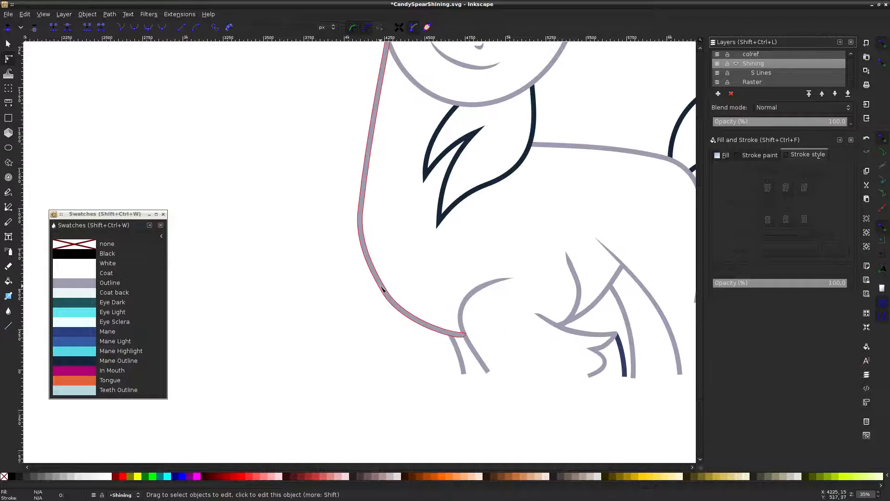
{"action": "left_click", "coordinate": [350, 301]}
{"action": "scroll", "coordinate": [383, 309], "scroll_direction": "up", "scroll_amount": 3}
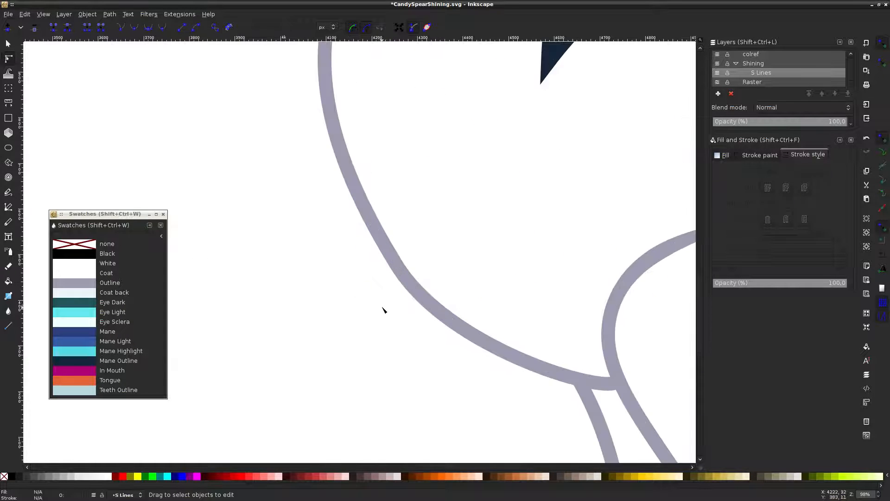
{"action": "left_click", "coordinate": [404, 295]}
{"action": "left_click_drag", "start_coordinate": [436, 258], "coordinate": [307, 286]}
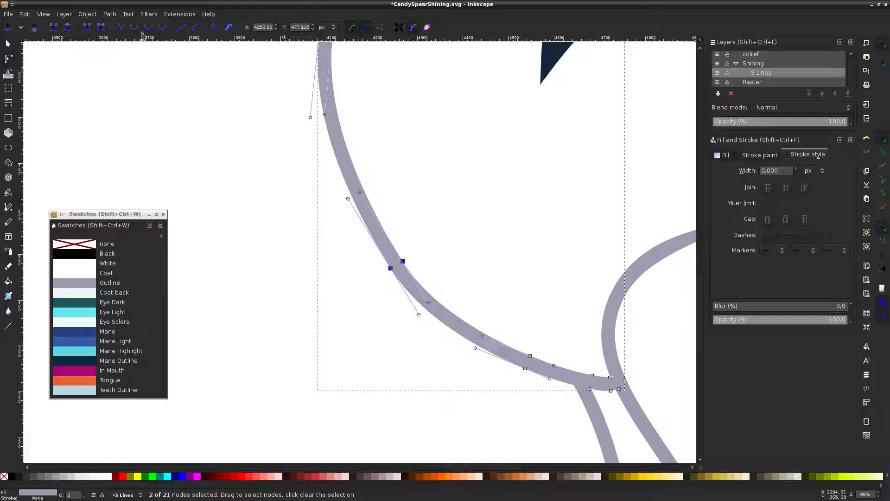
{"action": "left_click", "coordinate": [229, 133]}
{"action": "left_click", "coordinate": [230, 133]}
{"action": "scroll", "coordinate": [229, 133], "scroll_direction": "down", "scroll_amount": 3}
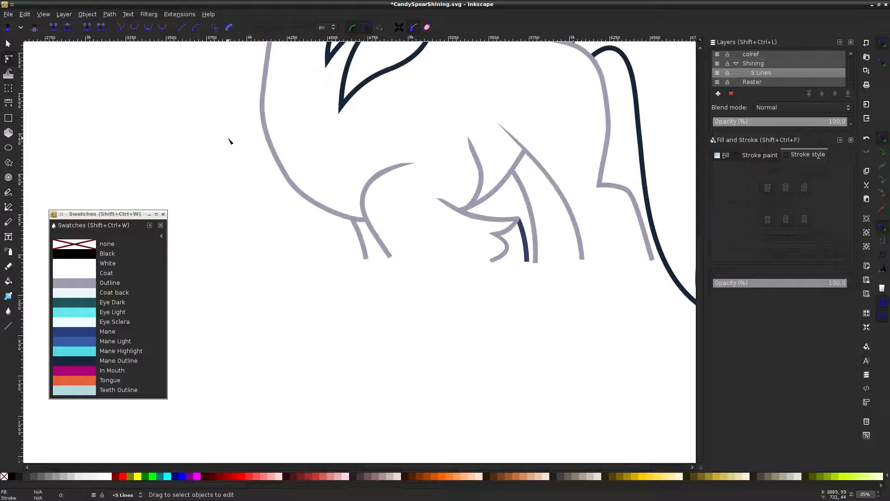
{"action": "scroll", "coordinate": [302, 155], "scroll_direction": "up", "scroll_amount": 4}
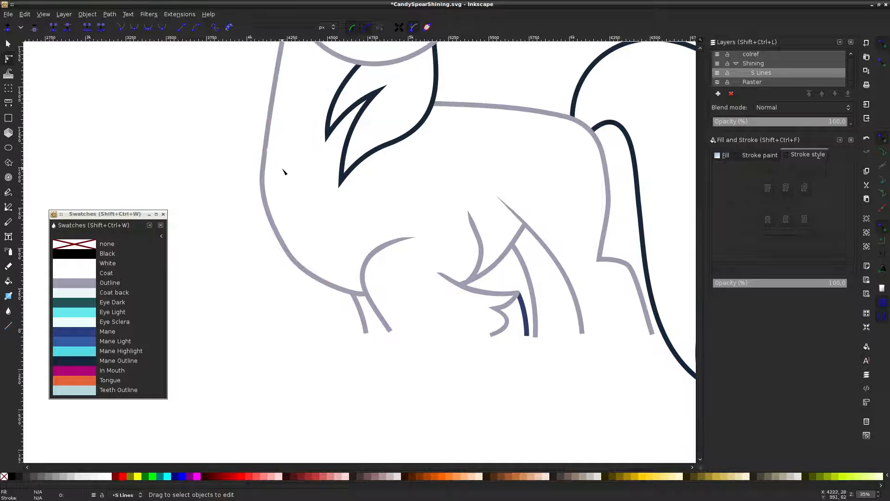
{"action": "left_click", "coordinate": [271, 207]}
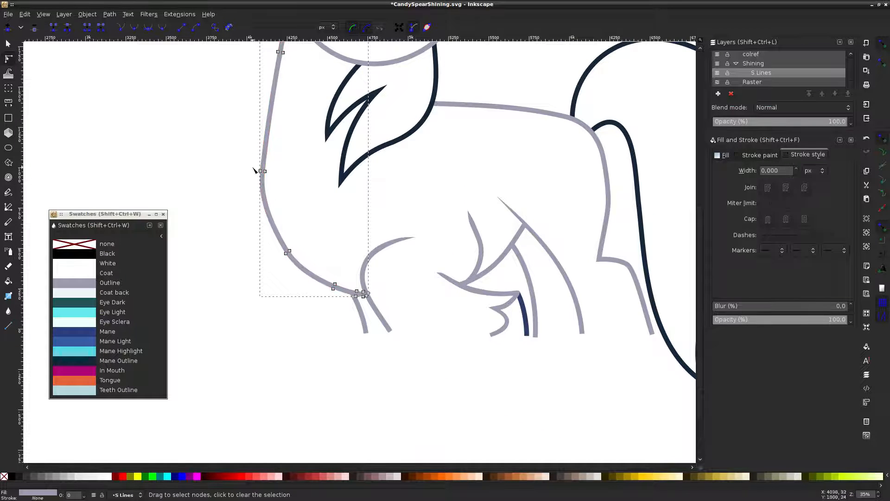
{"action": "scroll", "coordinate": [308, 194], "scroll_direction": "up", "scroll_amount": 5}
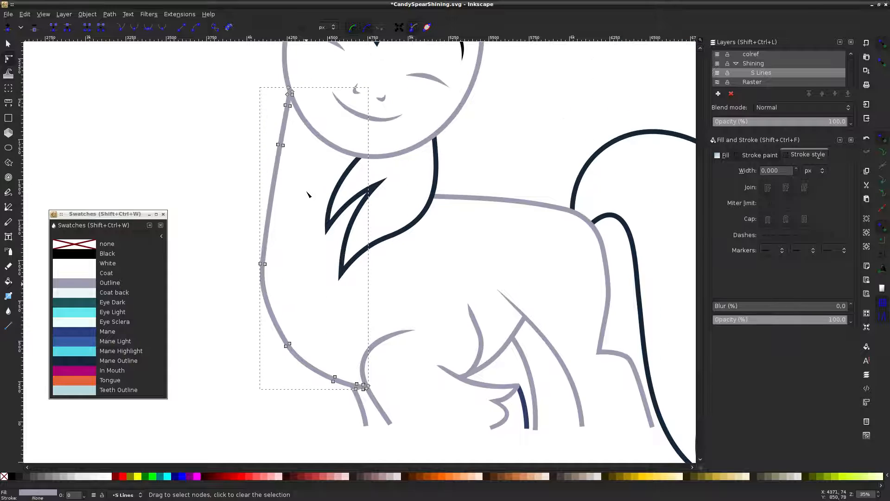
{"action": "left_click", "coordinate": [285, 198]}
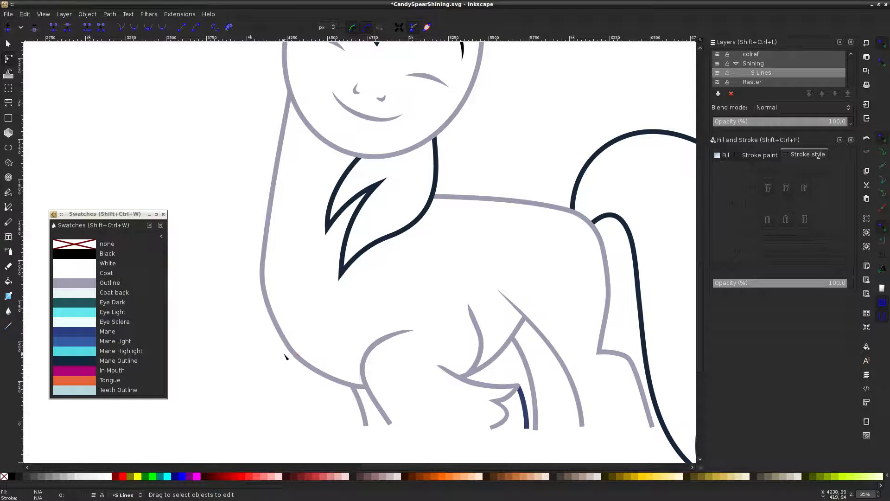
Show the Raster layer, pick the neck and chest outline, clear the selection, and check the area against the reference
{"action": "left_click", "coordinate": [717, 82]}
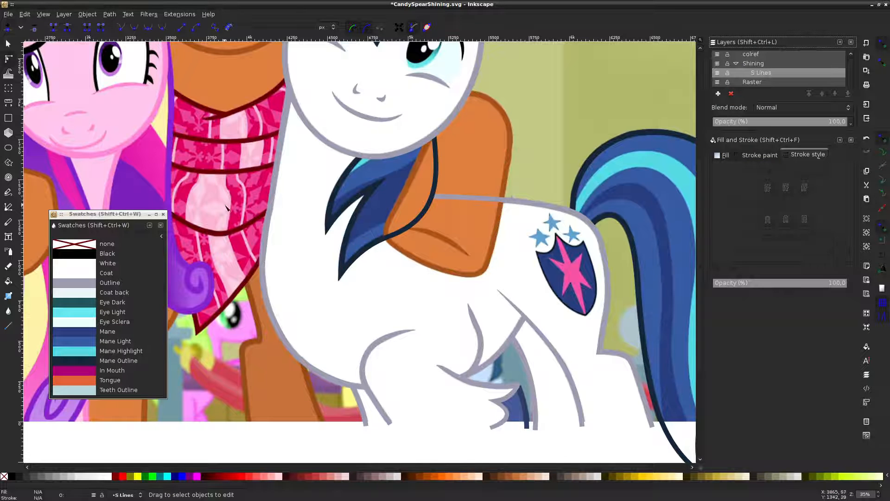
{"action": "left_click", "coordinate": [8, 44]}
{"action": "left_click", "coordinate": [282, 149]}
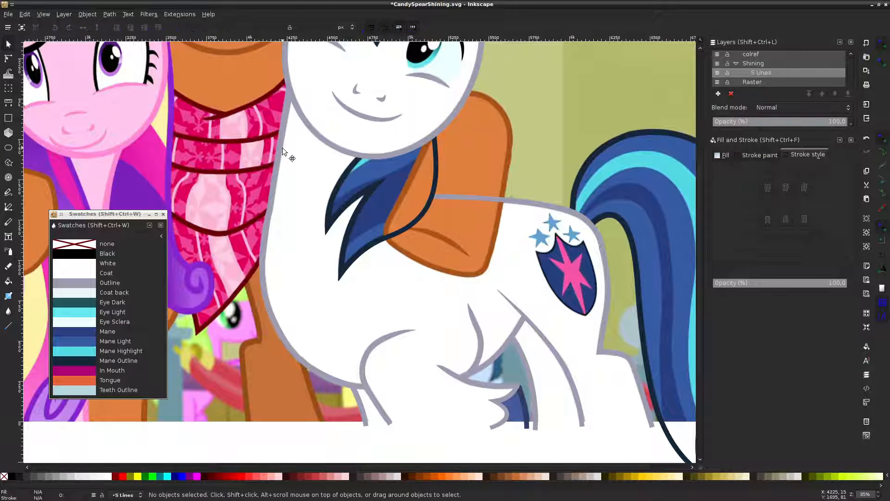
{"action": "key", "text": "Escape"}
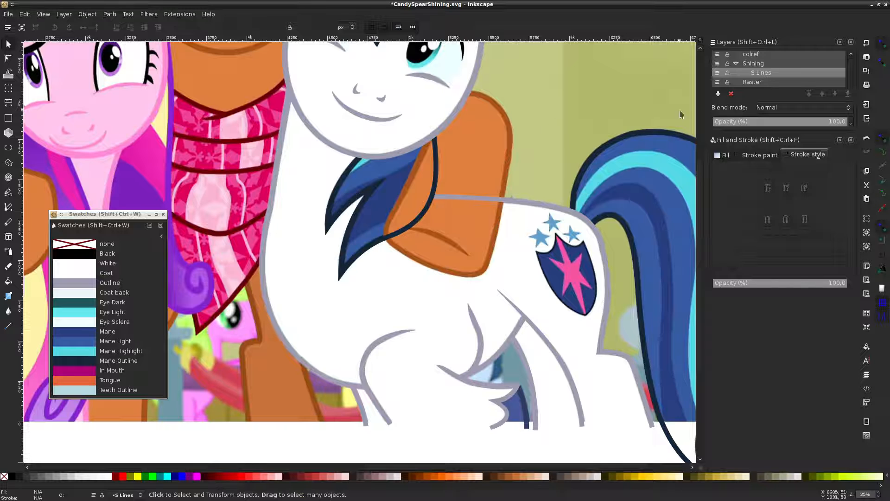
{"action": "left_click", "coordinate": [717, 84]}
{"action": "left_click", "coordinate": [717, 84]}
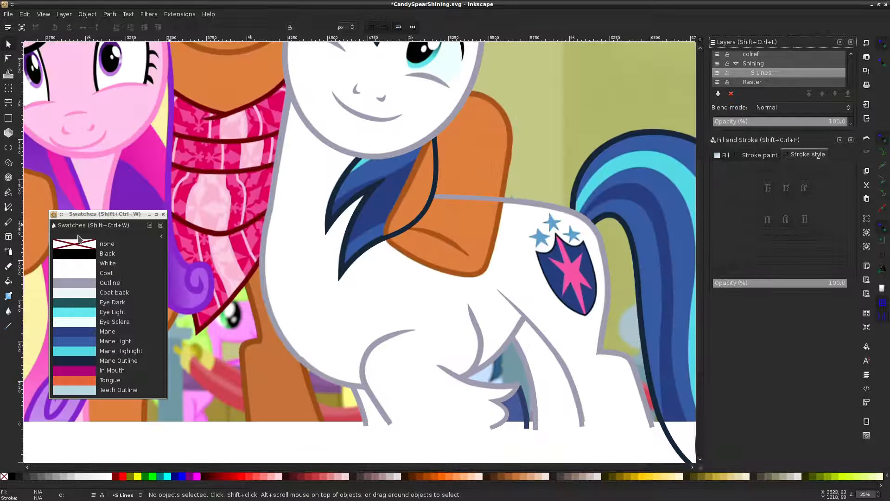
Set up the Pen tool with a lime (#00FF00) stroke and no fill
{"action": "left_click", "coordinate": [9, 207]}
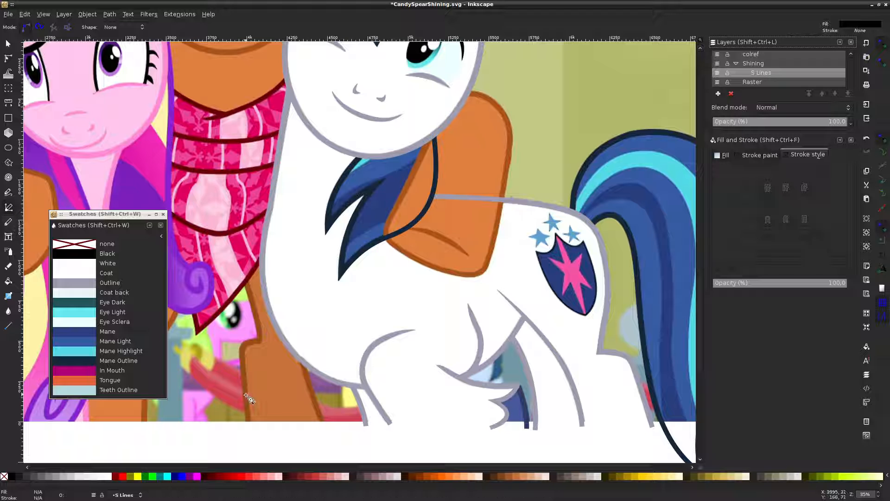
{"action": "left_click", "coordinate": [155, 476], "text": "shift"}
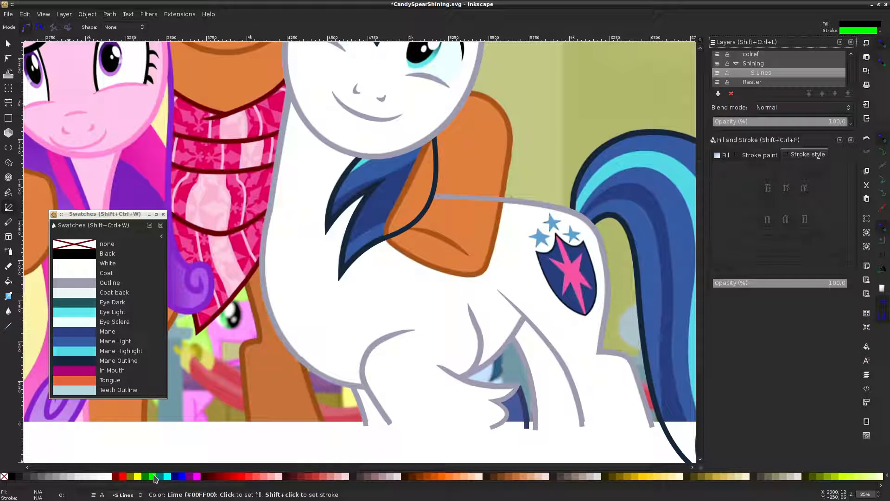
{"action": "left_click", "coordinate": [4, 476]}
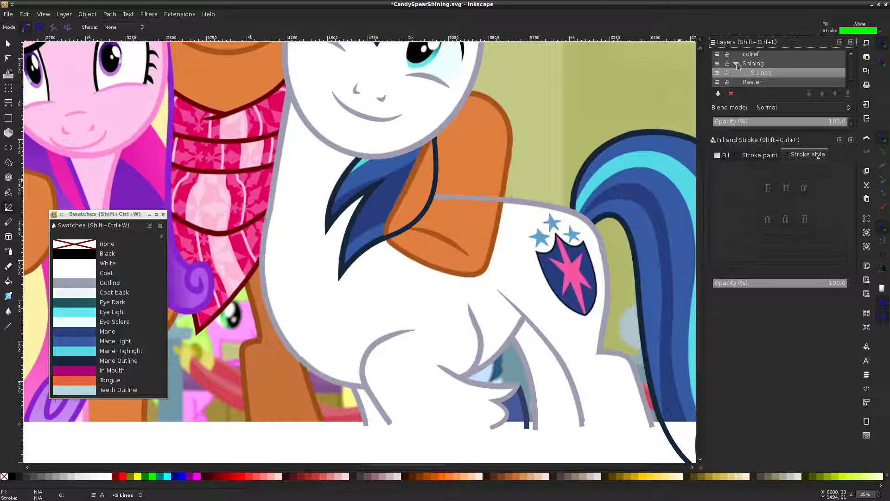
Reduce the Shining layer's opacity to 48.3% and make its S Lines sublayer current
{"action": "left_click", "coordinate": [756, 65]}
{"action": "left_click", "coordinate": [777, 122]}
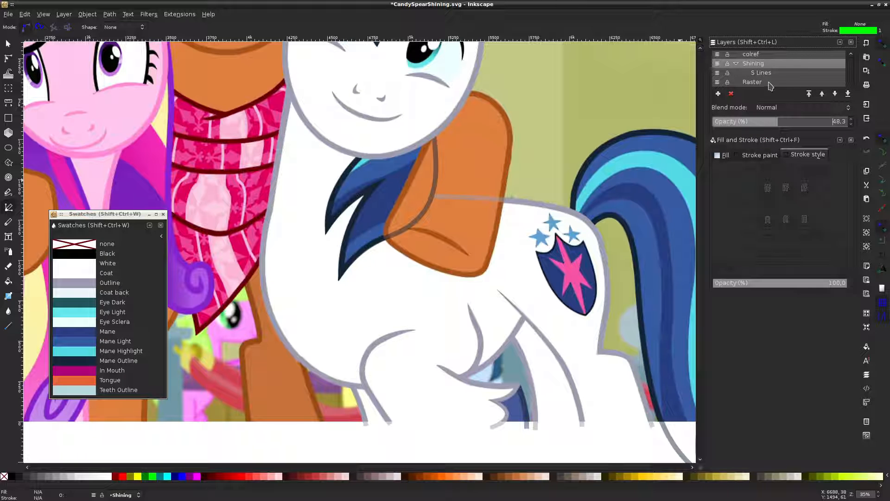
{"action": "left_click", "coordinate": [762, 73]}
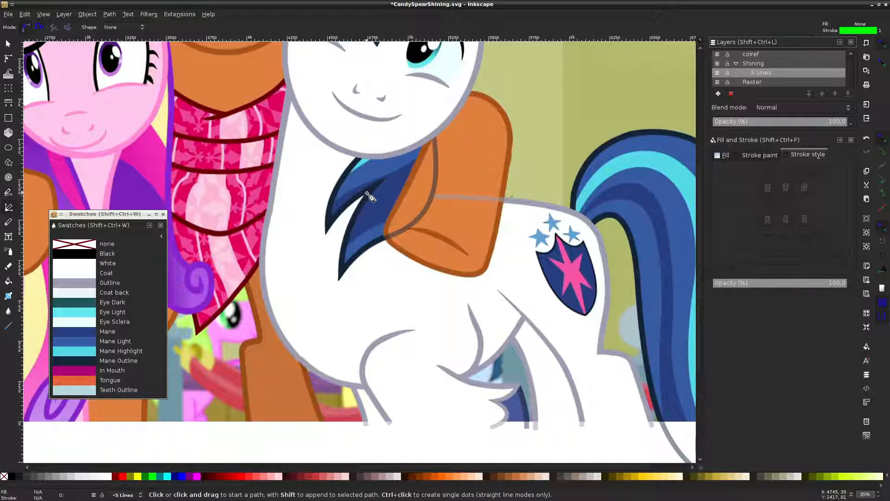
Draw a straight line from the jaw's edge to the top of the front leg and set its stroke width to 30 px
{"action": "left_click", "coordinate": [291, 88]}
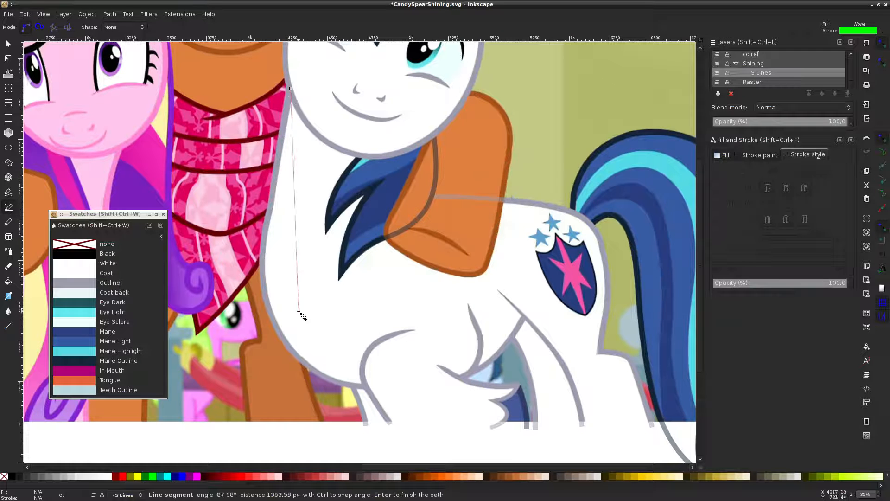
{"action": "left_click", "coordinate": [368, 387]}
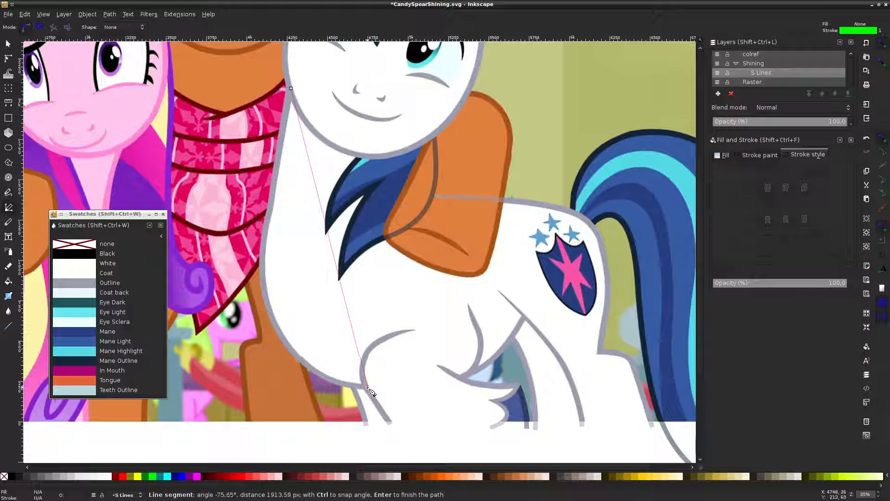
{"action": "key", "text": "Return"}
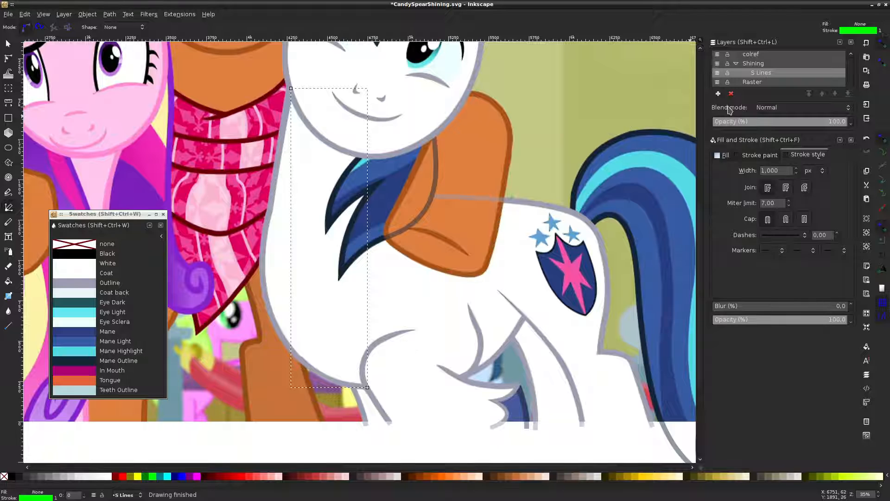
{"action": "left_click", "coordinate": [783, 170]}
{"action": "type", "text": "30"}
{"action": "key", "text": "Return"}
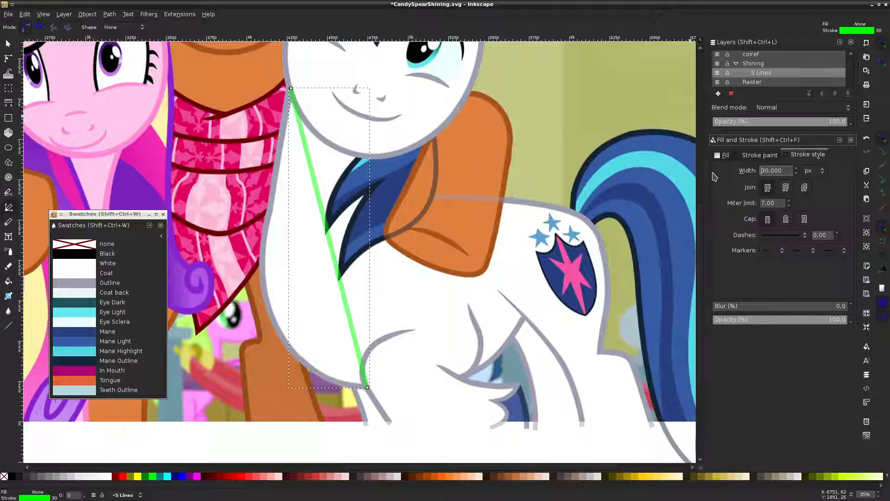
Bend the green line along the neck and chest outline, add a node at the chest, and adjust the handles to fit the reference
{"action": "left_click", "coordinate": [8, 58]}
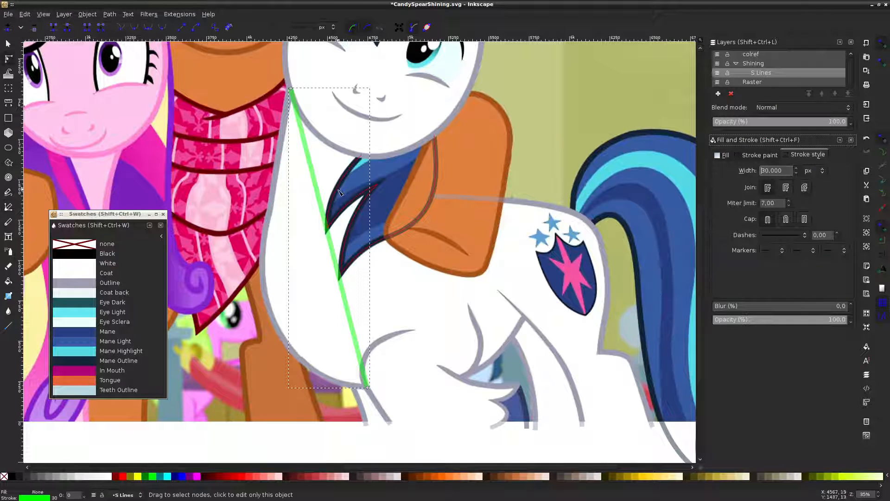
{"action": "left_click_drag", "start_coordinate": [336, 253], "coordinate": [269, 294]}
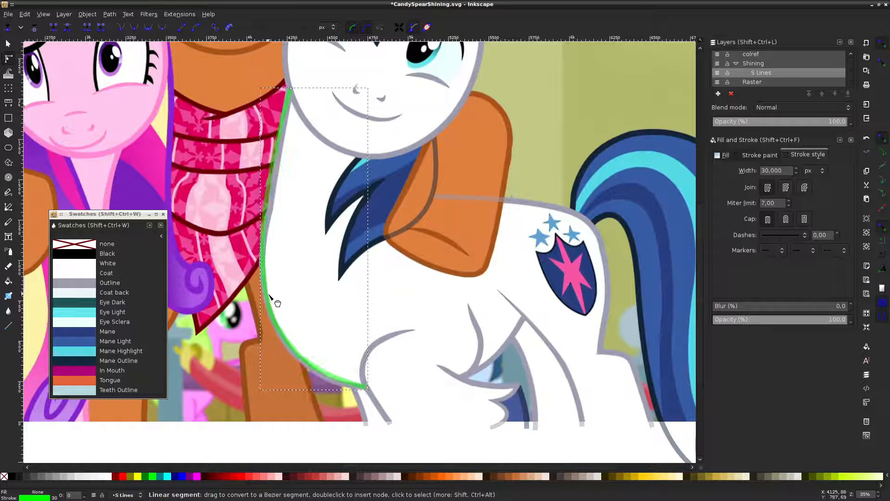
{"action": "double_click", "coordinate": [267, 292]}
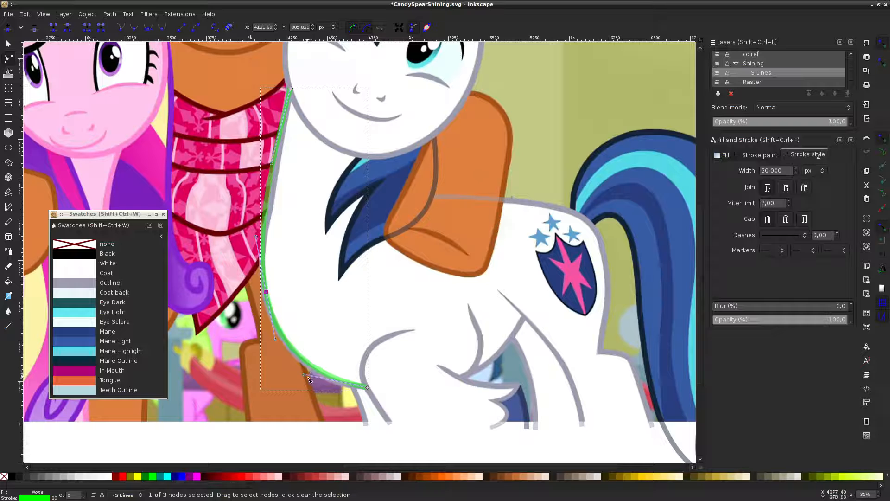
{"action": "left_click_drag", "start_coordinate": [304, 374], "coordinate": [305, 385]}
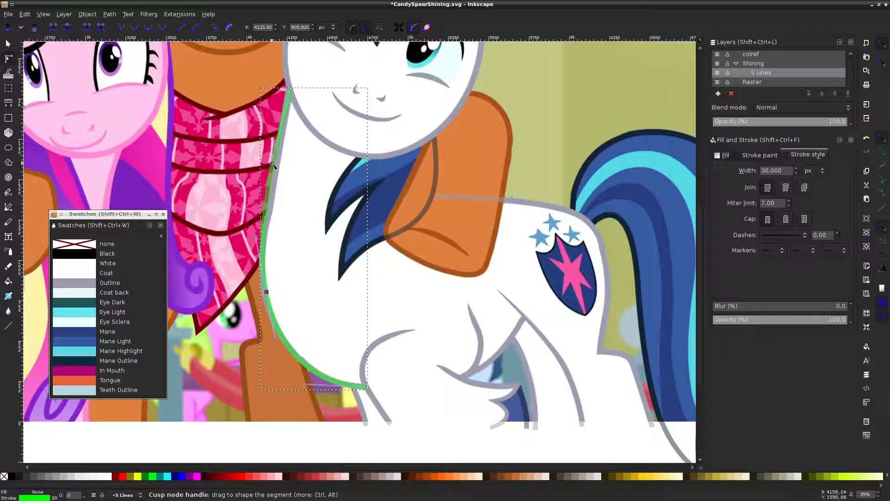
{"action": "left_click_drag", "start_coordinate": [272, 165], "coordinate": [281, 172]}
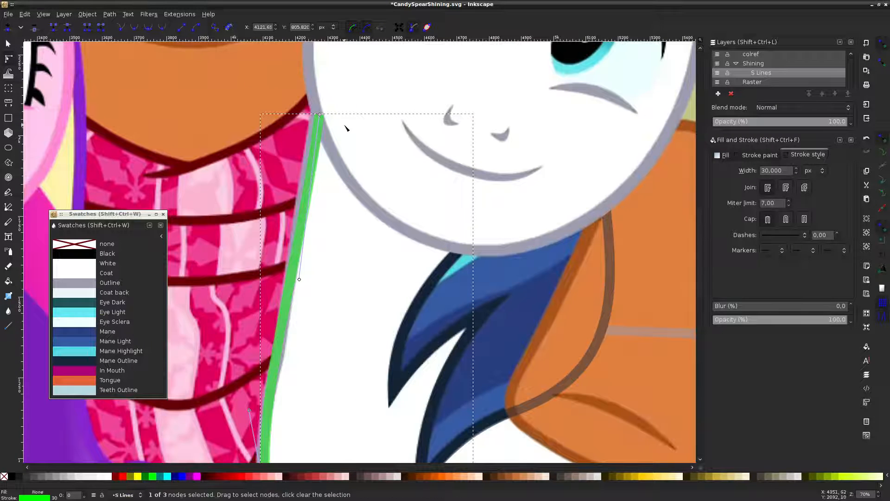
{"action": "left_click", "coordinate": [320, 115]}
{"action": "scroll", "coordinate": [511, 123], "scroll_direction": "up", "scroll_amount": 3}
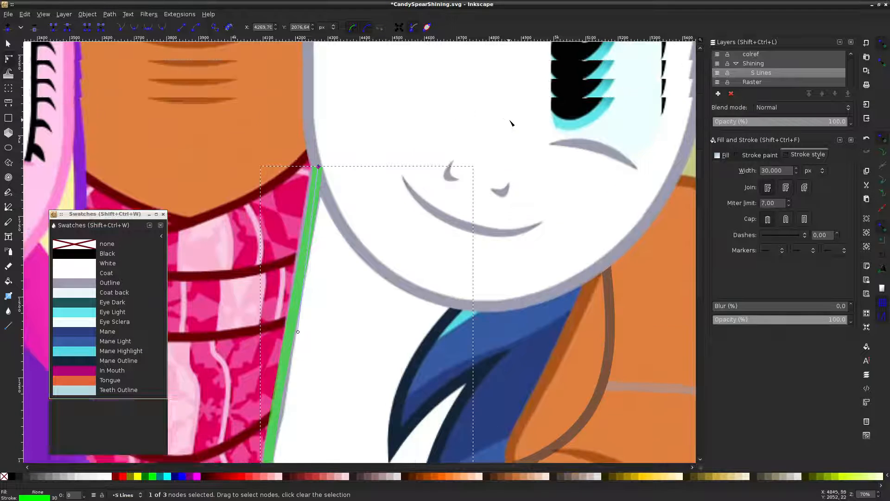
{"action": "scroll", "coordinate": [510, 123], "scroll_direction": "up", "scroll_amount": 2}
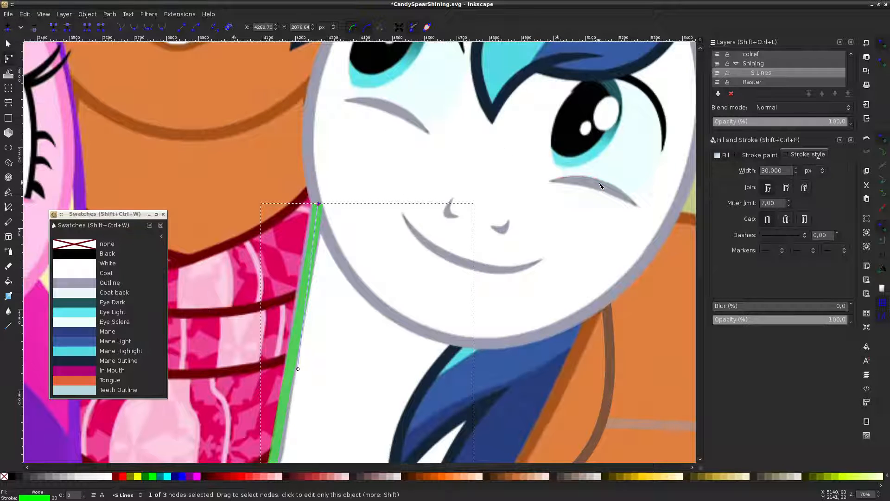
{"action": "scroll", "coordinate": [600, 185], "scroll_direction": "up", "scroll_amount": 3}
{"action": "scroll", "coordinate": [601, 186], "scroll_direction": "down", "scroll_amount": 2}
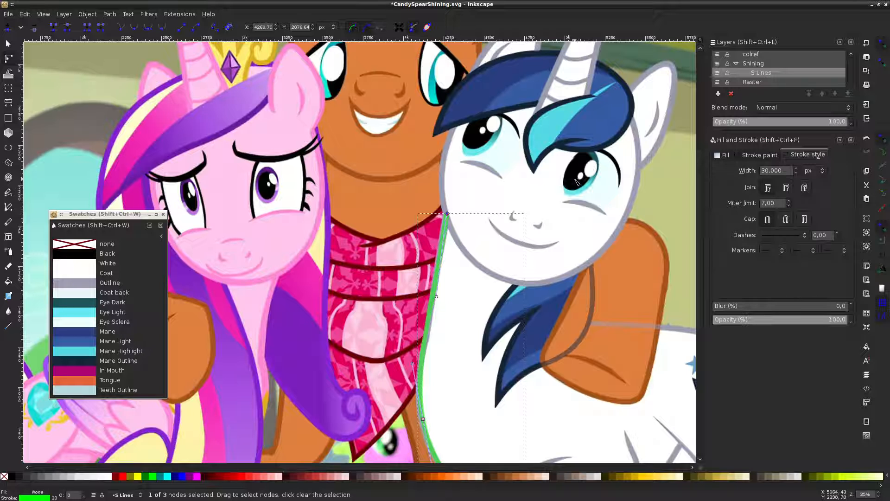
{"action": "scroll", "coordinate": [444, 176], "scroll_direction": "up", "scroll_amount": 8}
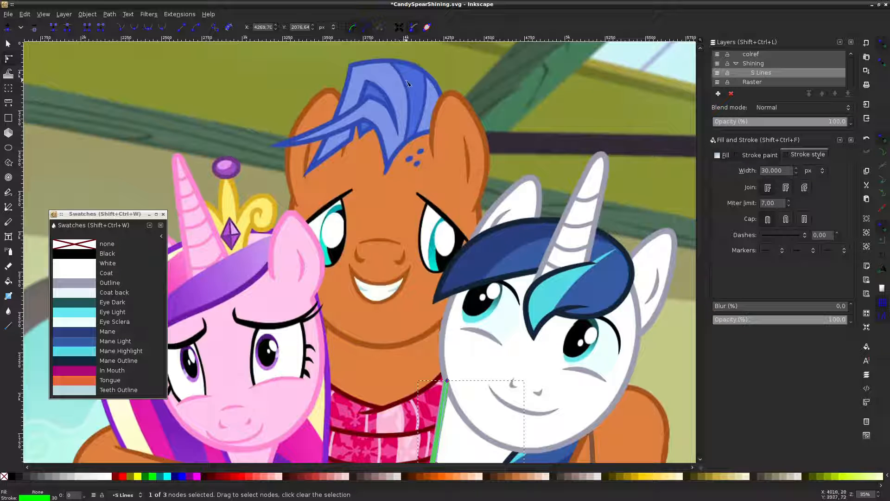
Nudge the green line's node at the lower chest slightly outward so the curve matches the reference outline
{"action": "scroll", "coordinate": [508, 243], "scroll_direction": "down", "scroll_amount": 6}
{"action": "scroll", "coordinate": [507, 243], "scroll_direction": "down", "scroll_amount": 5}
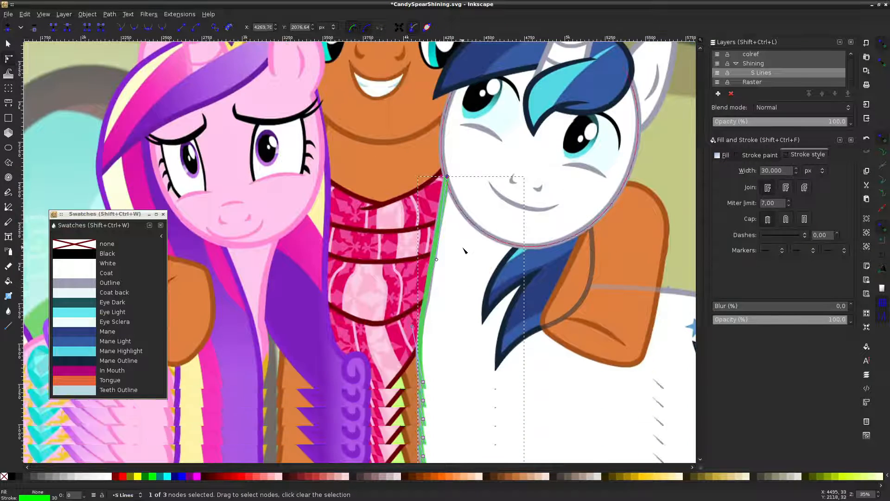
{"action": "scroll", "coordinate": [441, 248], "scroll_direction": "up", "scroll_amount": 3, "text": "ctrl"}
{"action": "scroll", "coordinate": [410, 197], "scroll_direction": "down", "scroll_amount": 5}
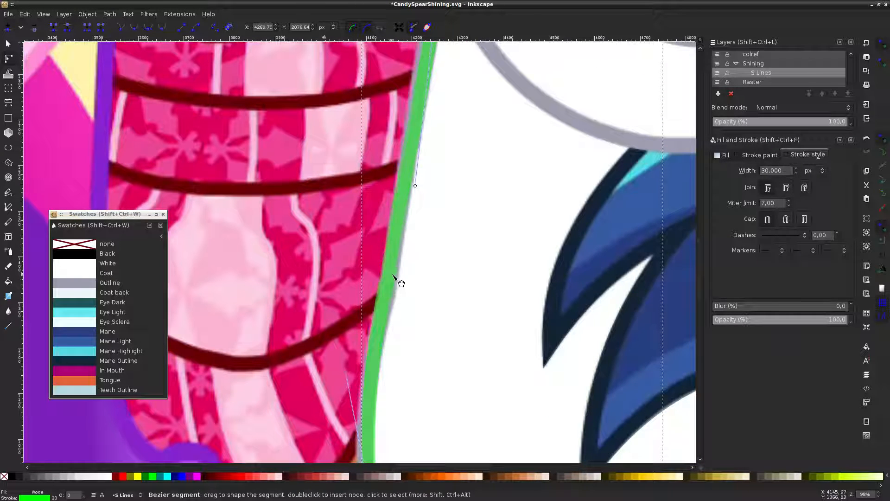
{"action": "scroll", "coordinate": [453, 246], "scroll_direction": "down", "scroll_amount": 8}
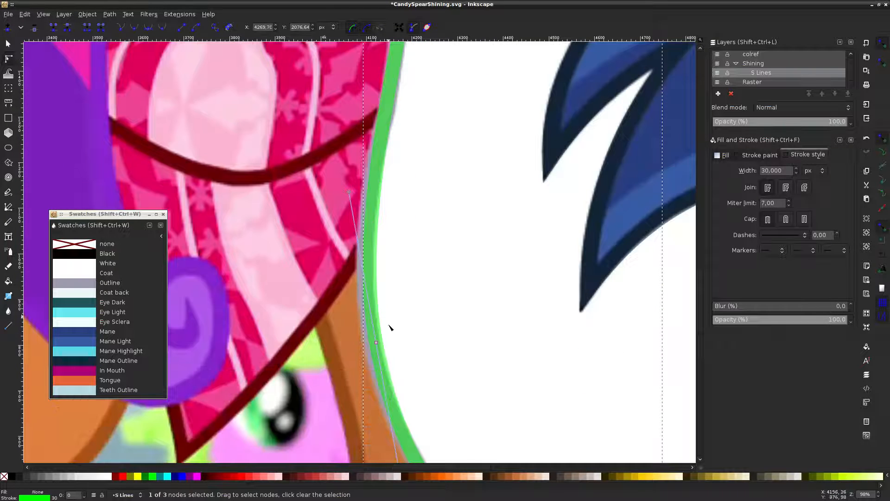
{"action": "left_click_drag", "start_coordinate": [376, 342], "coordinate": [373, 343]}
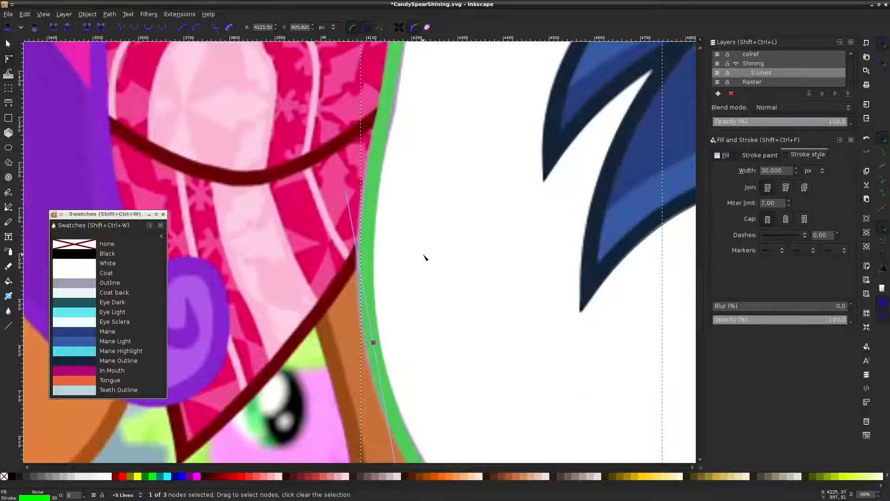
{"action": "scroll", "coordinate": [423, 254], "scroll_direction": "down", "scroll_amount": 2}
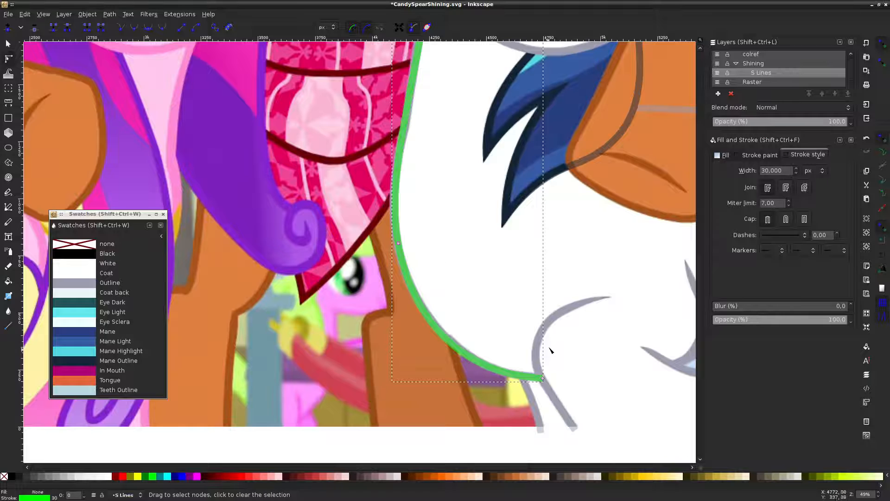
Hide the Raster layer and move the neck line's upper end node down along the line, tucking it into the jaw outline
{"action": "left_click", "coordinate": [718, 82]}
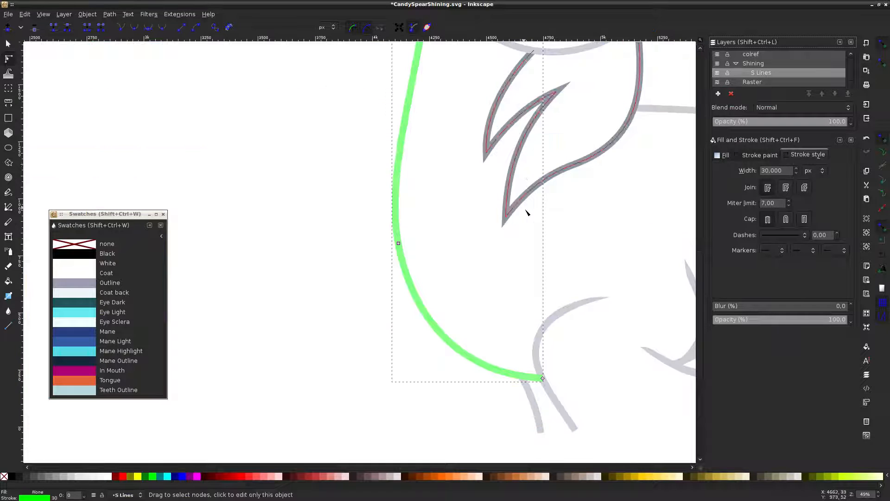
{"action": "left_click", "coordinate": [527, 212]}
{"action": "scroll", "coordinate": [522, 243], "scroll_direction": "up", "scroll_amount": 8}
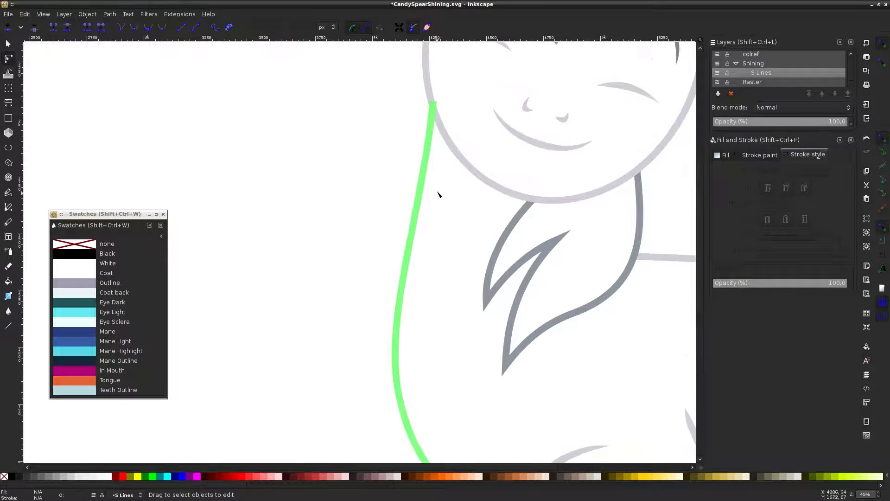
{"action": "scroll", "coordinate": [431, 75], "scroll_direction": "up", "scroll_amount": 4}
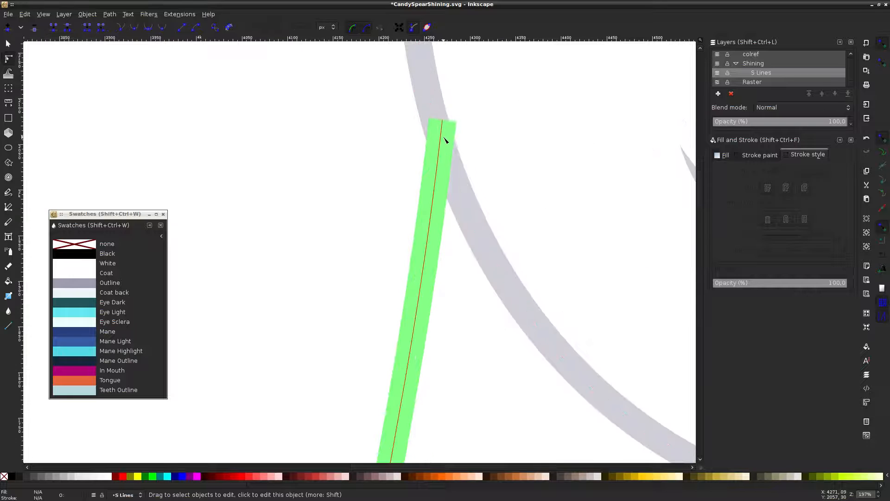
{"action": "left_click", "coordinate": [442, 122]}
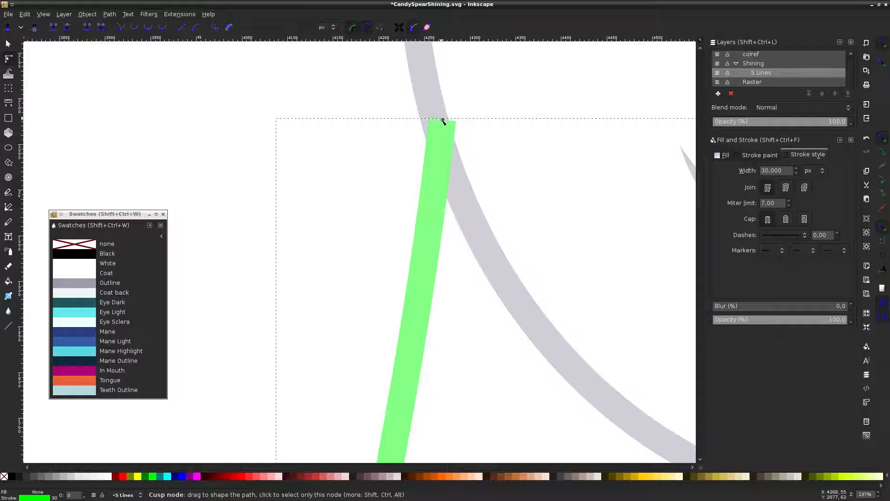
{"action": "left_click_drag", "start_coordinate": [442, 123], "coordinate": [440, 139]}
{"action": "left_click", "coordinate": [340, 109]}
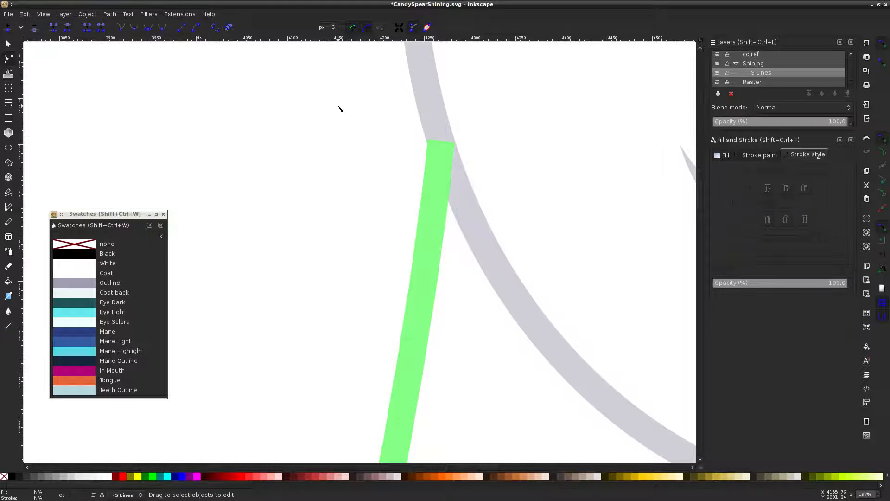
Check the neck line against the Raster layer, hide that layer again, and give the line's stroke the Outline swatch colour
{"action": "scroll", "coordinate": [339, 109], "scroll_direction": "down", "scroll_amount": 6}
{"action": "left_click", "coordinate": [717, 82]}
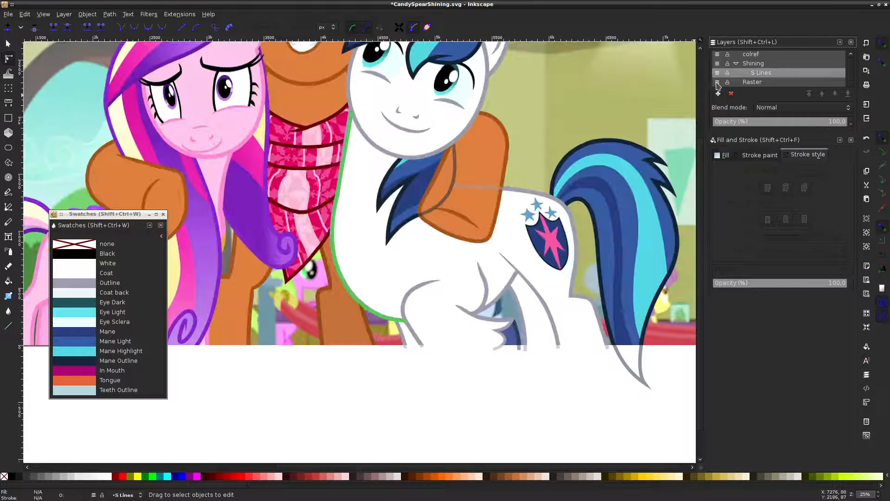
{"action": "scroll", "coordinate": [324, 185], "scroll_direction": "up", "scroll_amount": 3}
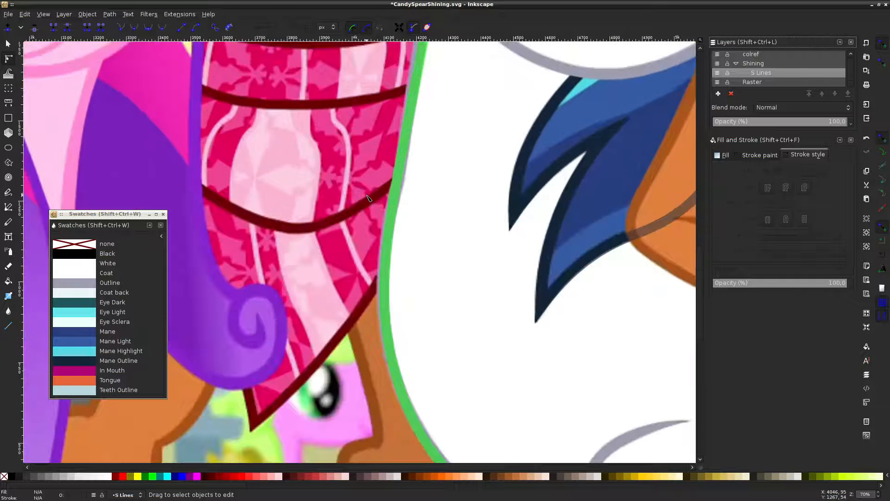
{"action": "scroll", "coordinate": [369, 199], "scroll_direction": "down", "scroll_amount": 4}
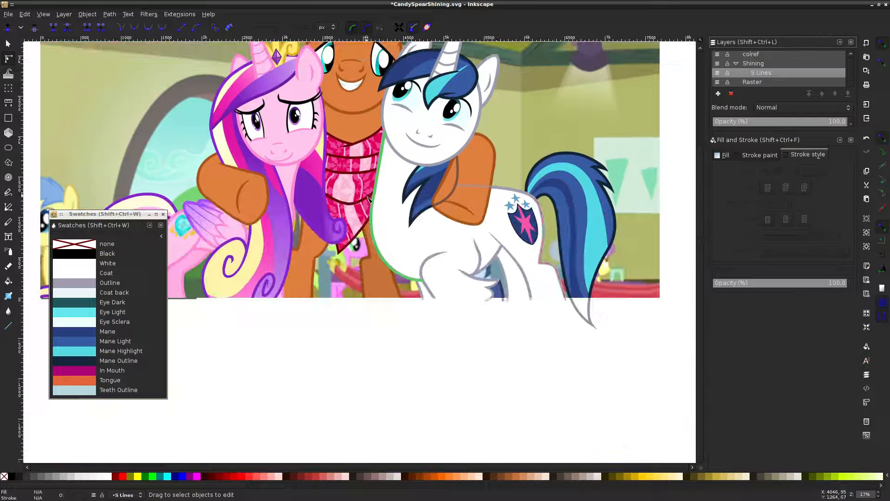
{"action": "left_click", "coordinate": [717, 82]}
{"action": "left_click", "coordinate": [384, 157]}
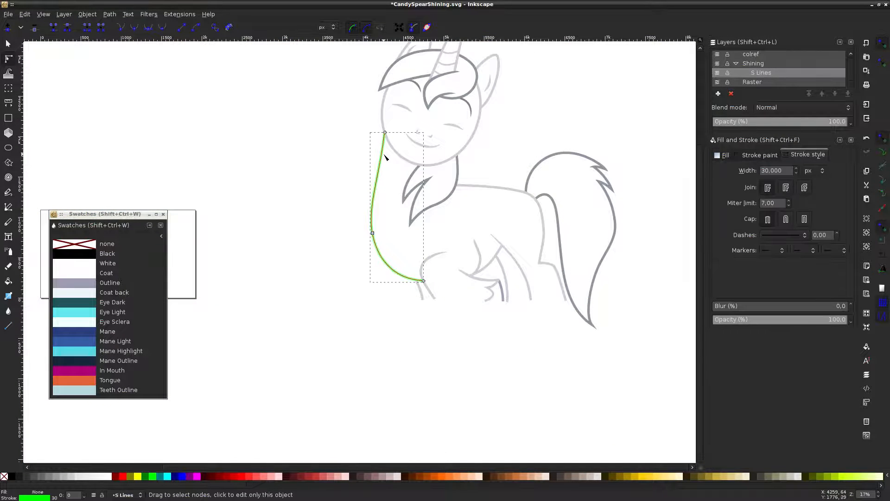
{"action": "left_click", "coordinate": [74, 283], "text": "shift"}
{"action": "left_click", "coordinate": [294, 246]}
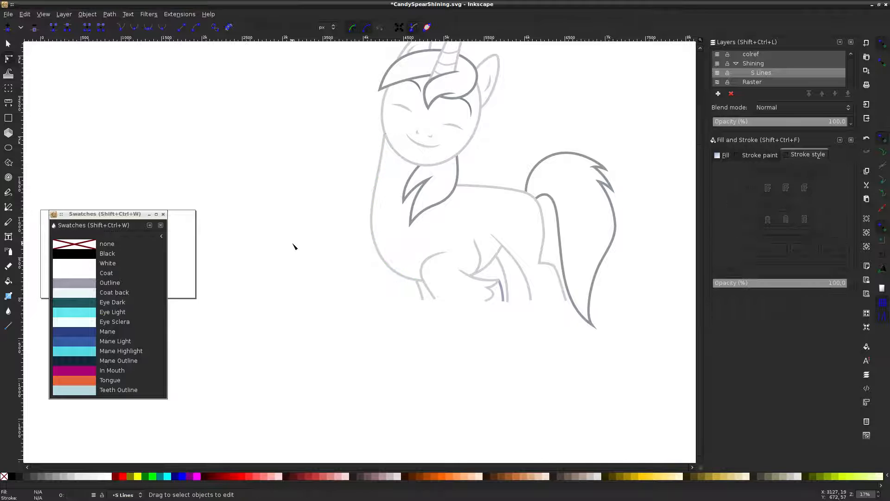
Inspect the recoloured neck line where it joins the jaw and save the document
{"action": "scroll", "coordinate": [397, 167], "scroll_direction": "down", "scroll_amount": 1}
{"action": "scroll", "coordinate": [397, 124], "scroll_direction": "up", "scroll_amount": 4}
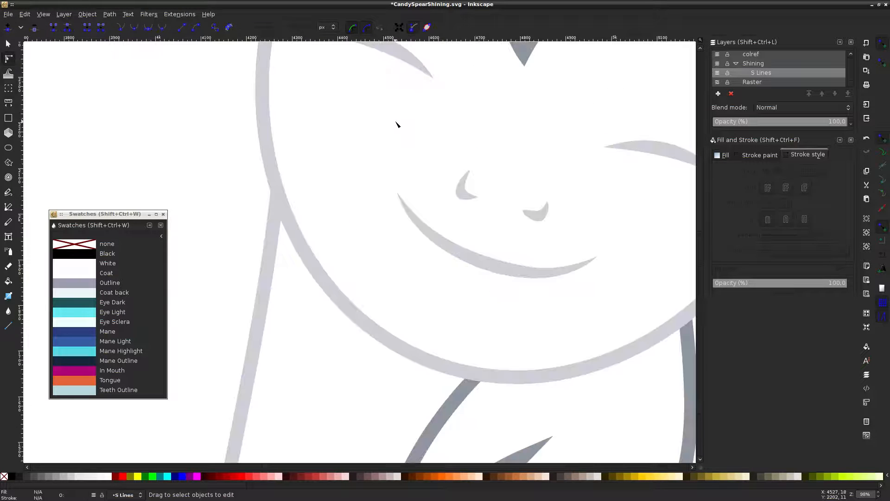
{"action": "scroll", "coordinate": [394, 139], "scroll_direction": "down", "scroll_amount": 4}
{"action": "scroll", "coordinate": [438, 197], "scroll_direction": "up", "scroll_amount": 1}
{"action": "key", "text": "ctrl+s"}
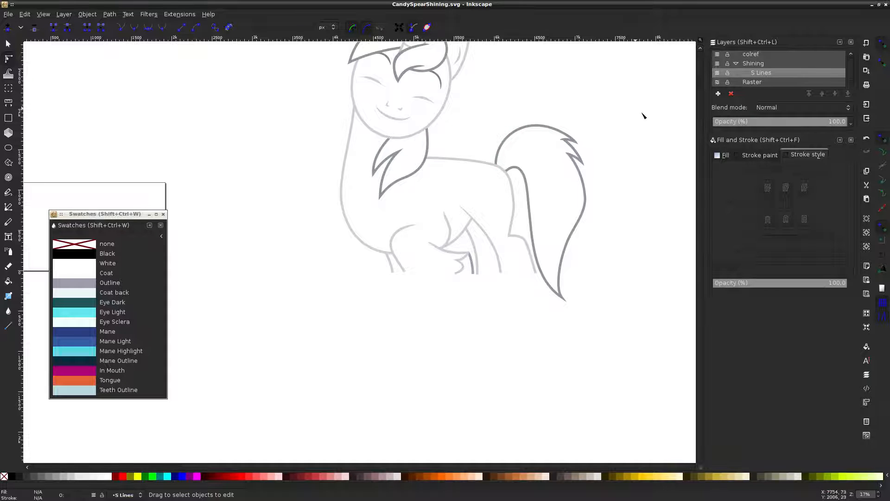
Compare the complete traced line art with the reference by toggling the Raster layer's visibility, and save the document
{"action": "scroll", "coordinate": [643, 116], "scroll_direction": "up", "scroll_amount": 4}
{"action": "left_click", "coordinate": [717, 83]}
{"action": "left_click", "coordinate": [718, 83]}
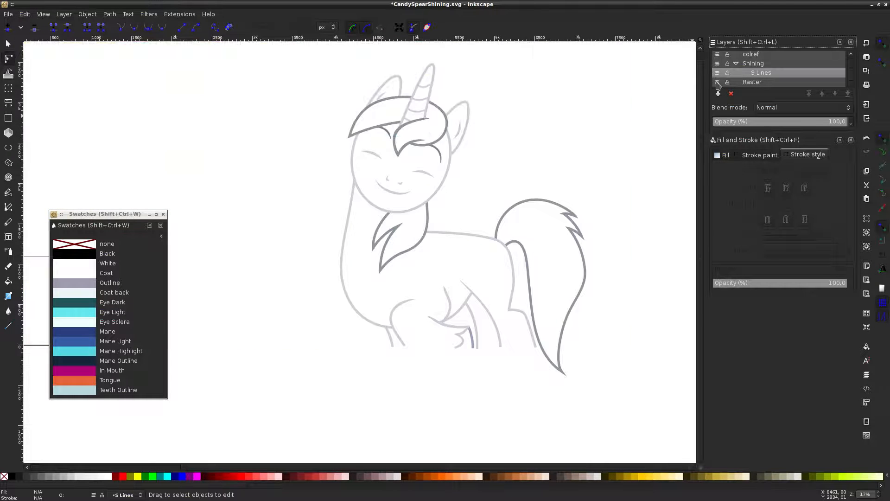
{"action": "left_click", "coordinate": [717, 83]}
{"action": "left_click", "coordinate": [718, 83]}
{"action": "left_click", "coordinate": [717, 83]}
{"action": "left_click", "coordinate": [717, 83]}
{"action": "left_click", "coordinate": [717, 83]}
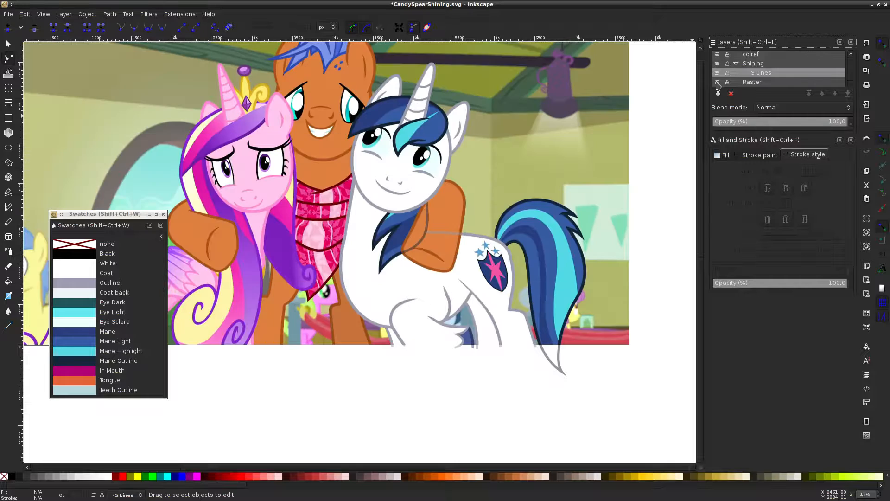
{"action": "left_click", "coordinate": [718, 83]}
{"action": "key", "text": "ctrl+s"}
{"action": "left_click", "coordinate": [717, 84]}
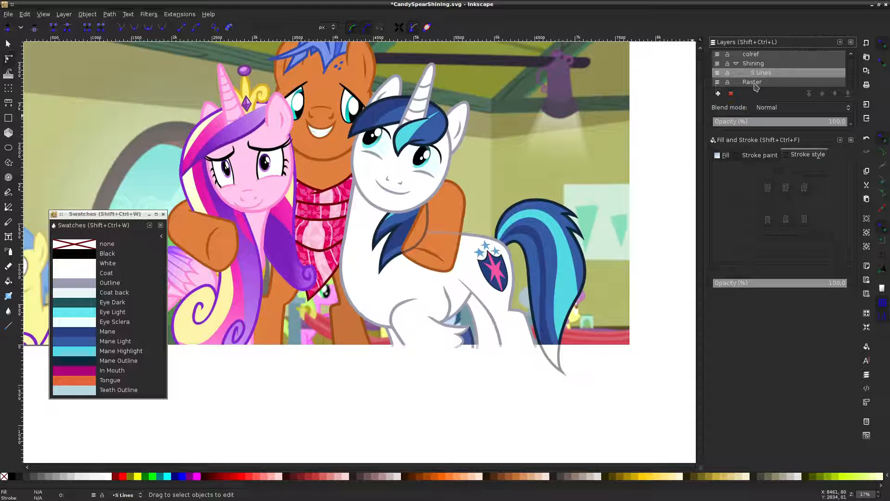
Add a layer named "S Color" below the current S Lines layer and save the document
{"action": "left_click", "coordinate": [717, 94]}
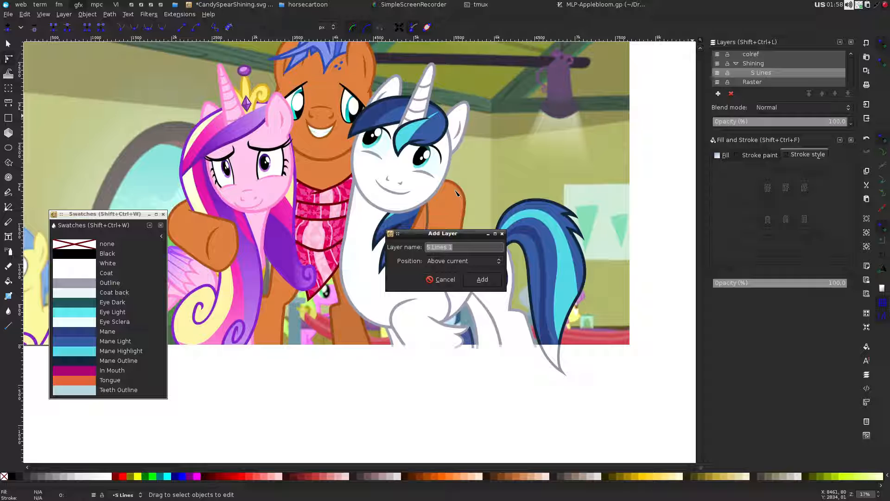
{"action": "type", "text": "S Color"}
{"action": "left_click", "coordinate": [456, 261]}
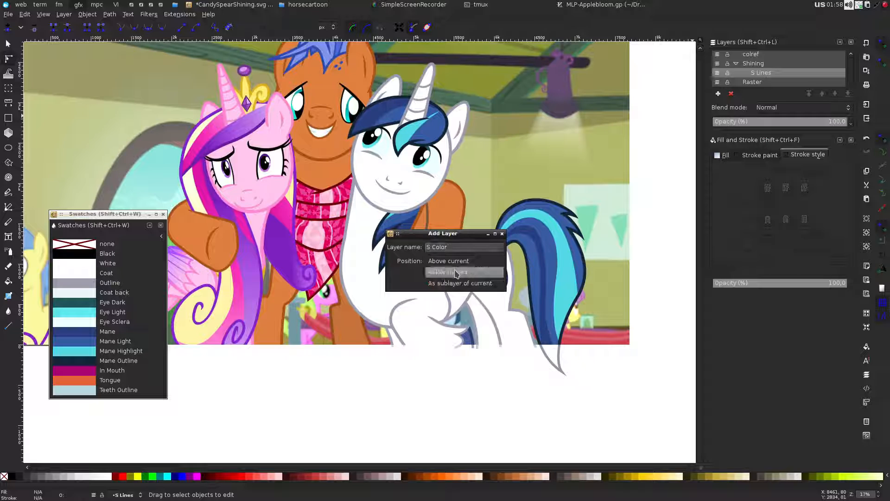
{"action": "left_click", "coordinate": [456, 273]}
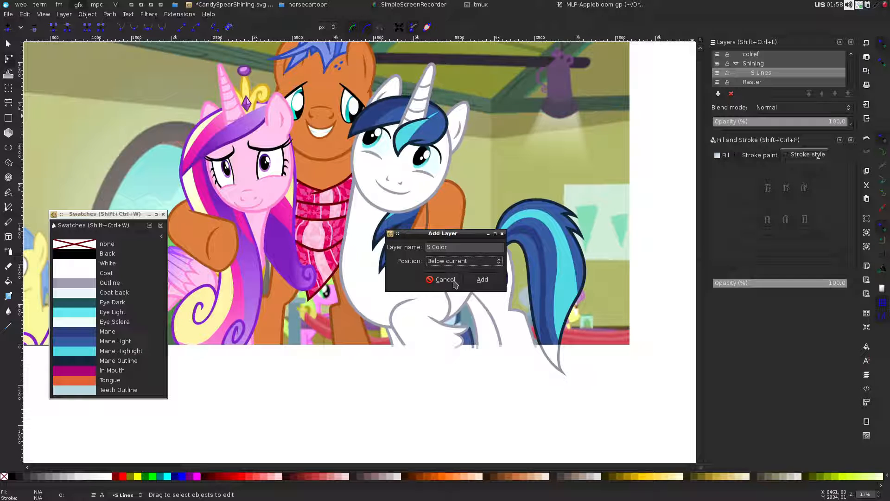
{"action": "left_click", "coordinate": [496, 283]}
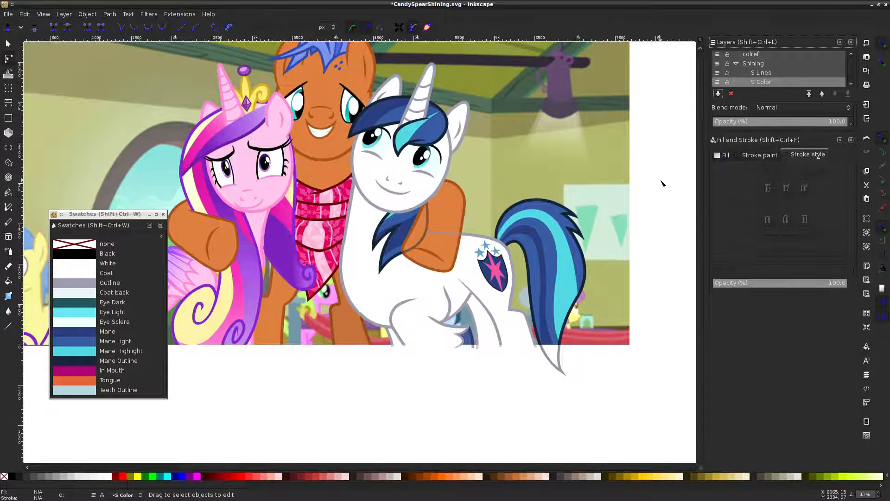
{"action": "key", "text": "ctrl+s"}
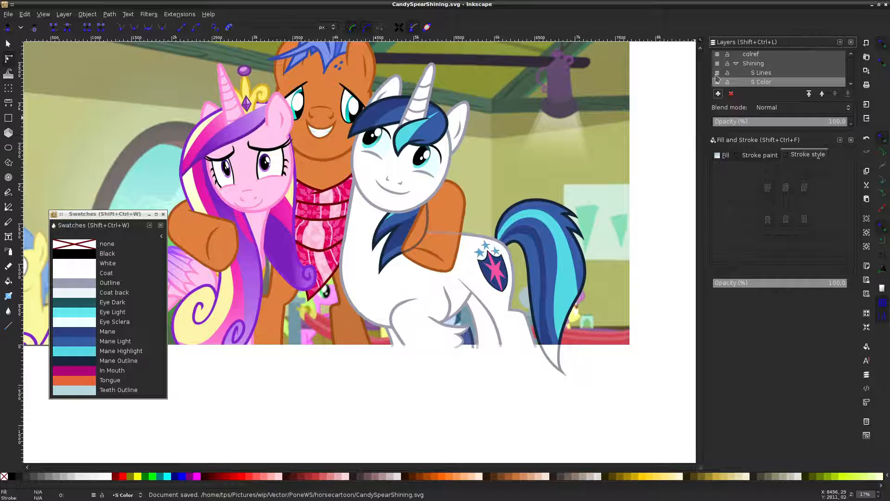
Hide the Raster layer and set up the Paint Bucket tool with a lime fill and no stroke
{"action": "scroll", "coordinate": [762, 74], "scroll_direction": "down", "scroll_amount": 2}
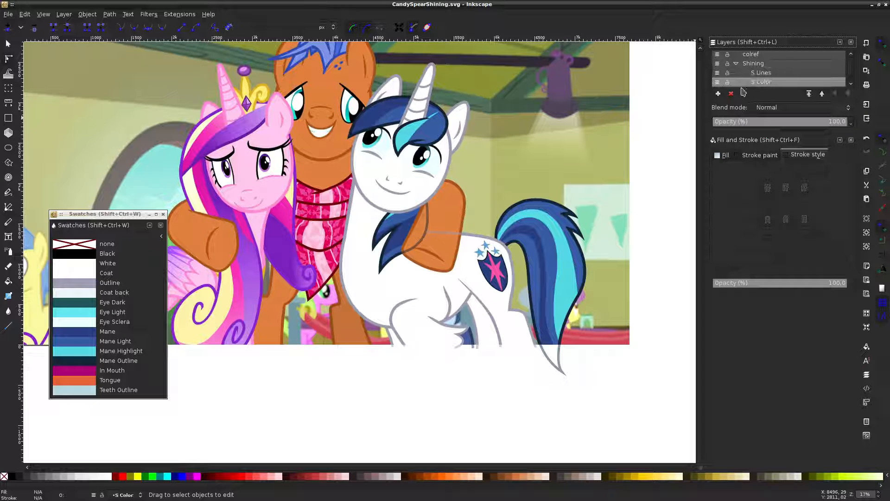
{"action": "left_click", "coordinate": [717, 81]}
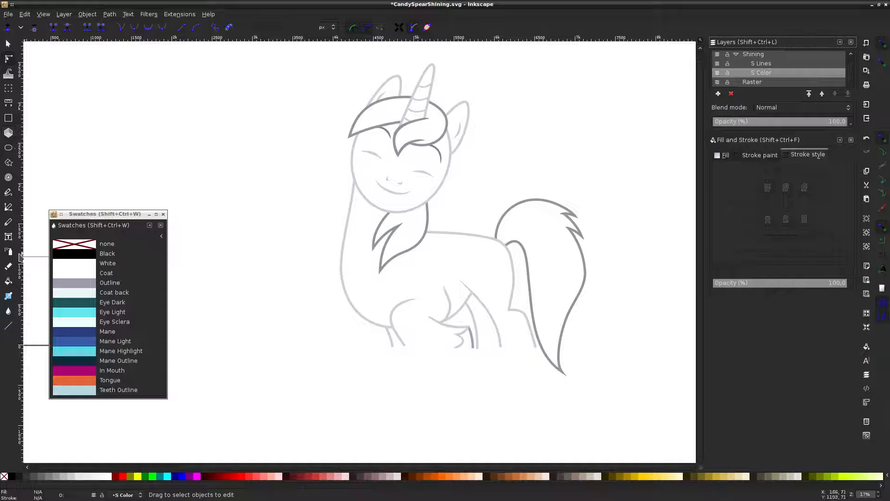
{"action": "left_click", "coordinate": [9, 281]}
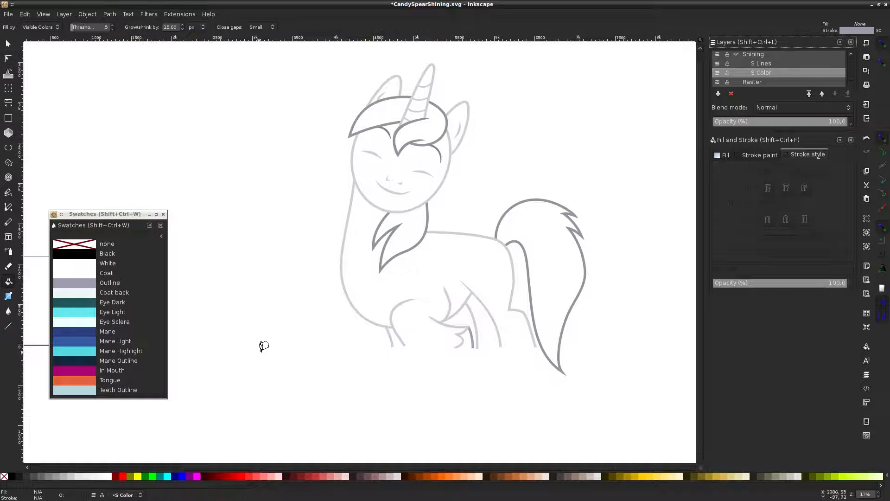
{"action": "left_click", "coordinate": [151, 477]}
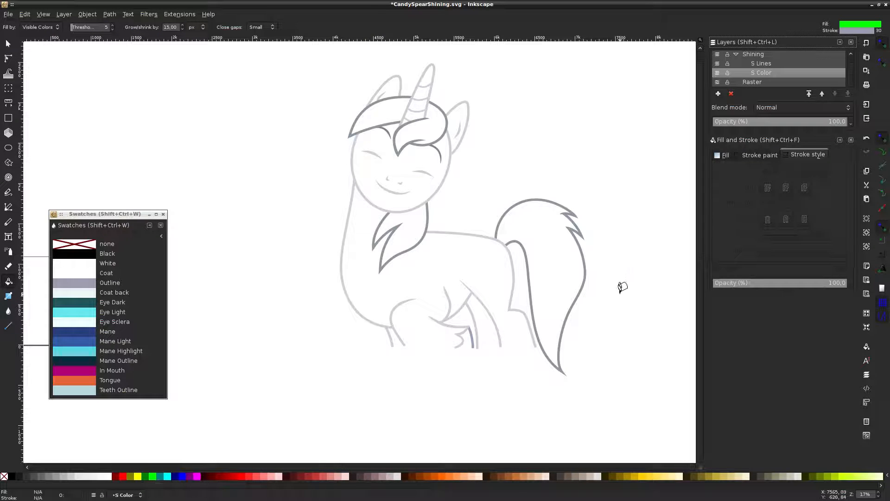
{"action": "left_click", "coordinate": [4, 476], "text": "shift"}
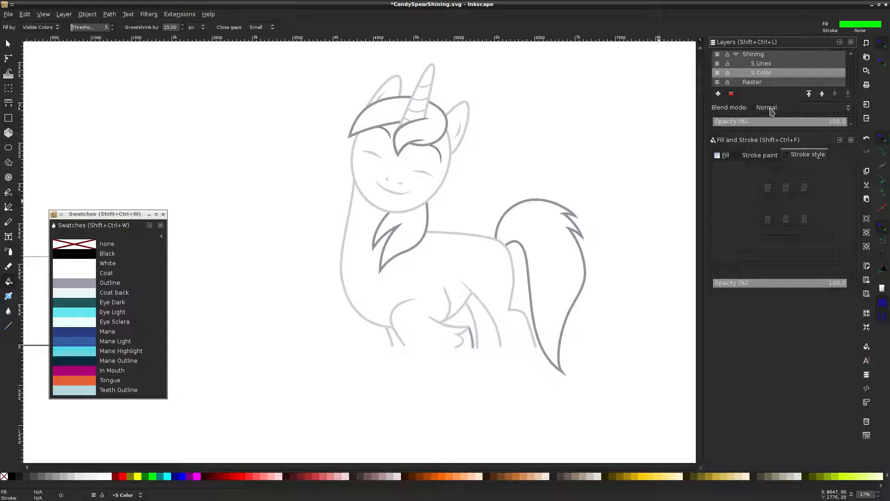
Examine the outlines against the reference colour areas by repeatedly showing and hiding the Raster layer, leaving it hidden
{"action": "left_click", "coordinate": [718, 82]}
{"action": "left_click", "coordinate": [717, 82]}
{"action": "left_click", "coordinate": [717, 82]}
{"action": "left_click", "coordinate": [718, 82]}
{"action": "left_click", "coordinate": [718, 83]}
{"action": "left_click", "coordinate": [717, 82]}
{"action": "left_click", "coordinate": [717, 82]}
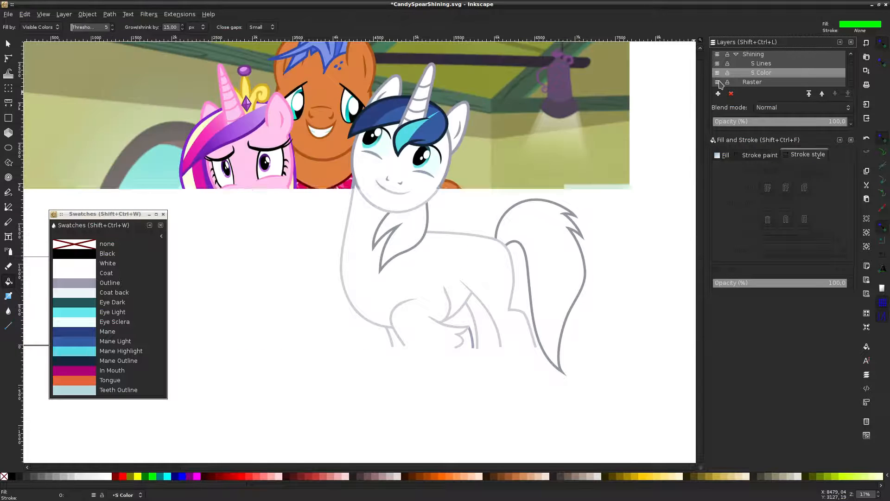
{"action": "left_click", "coordinate": [718, 82]}
{"action": "left_click", "coordinate": [717, 82]}
{"action": "left_click", "coordinate": [718, 82]}
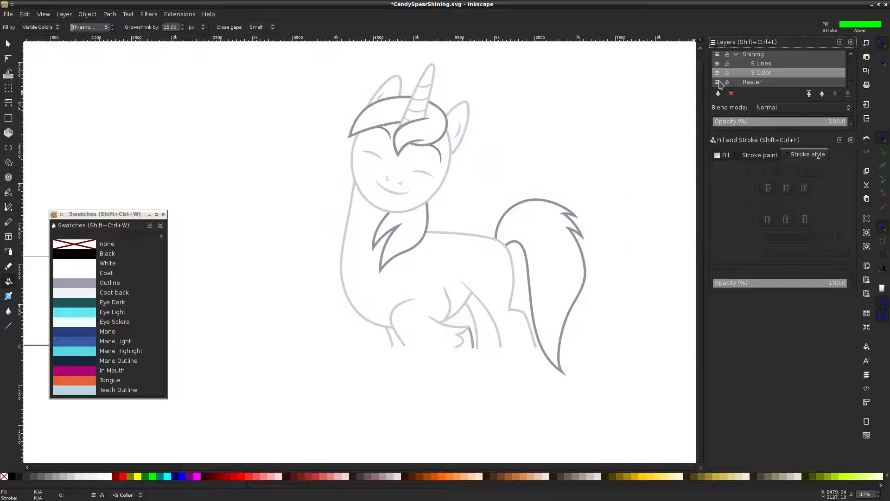
Draw a straight horizontal line across the open leg ends, from the hind leg's outline end to just past the front leg
{"action": "left_click", "coordinate": [433, 252]}
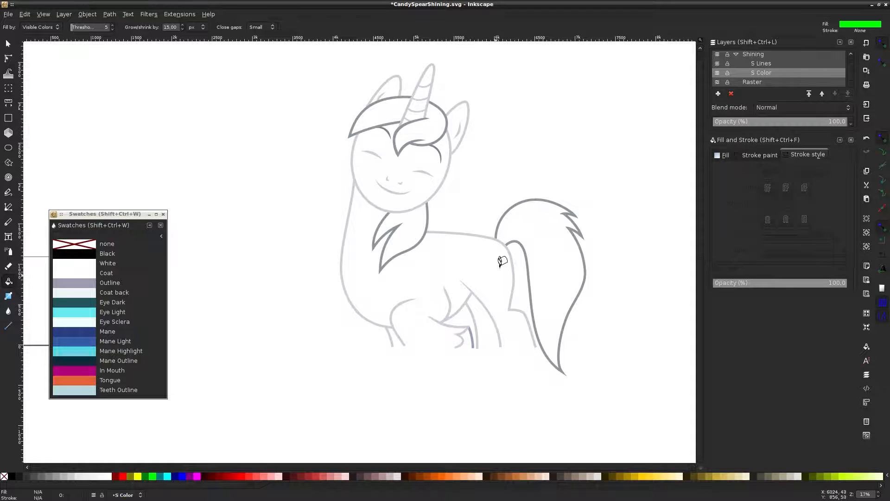
{"action": "left_click", "coordinate": [8, 207]}
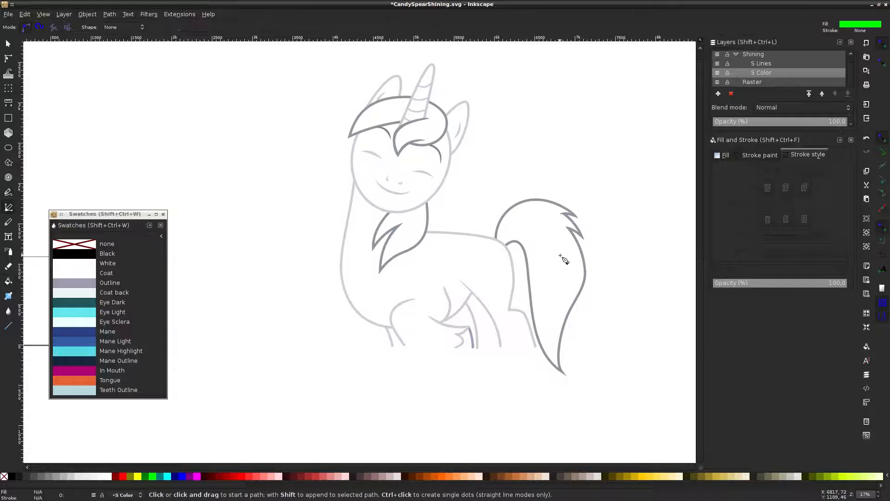
{"action": "scroll", "coordinate": [568, 391], "scroll_direction": "up", "scroll_amount": 3}
{"action": "scroll", "coordinate": [478, 268], "scroll_direction": "up", "scroll_amount": 1}
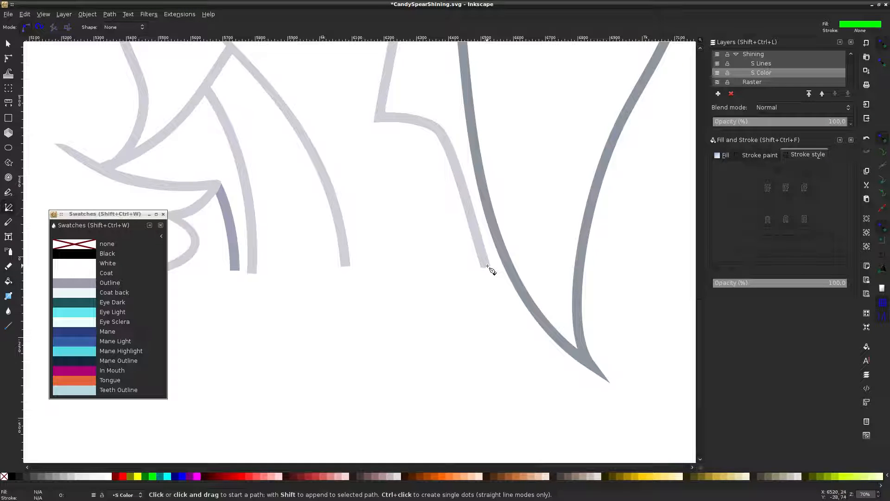
{"action": "left_click", "coordinate": [486, 267]}
{"action": "scroll", "coordinate": [483, 260], "scroll_direction": "down", "scroll_amount": 4}
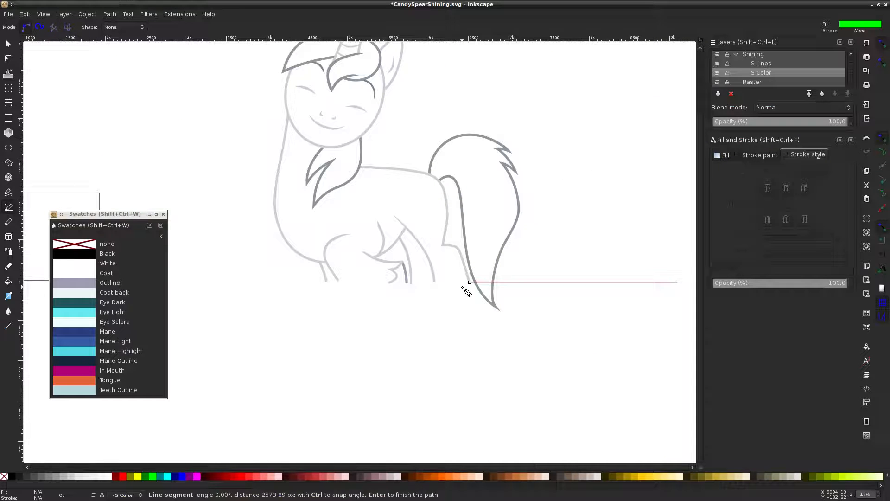
{"action": "double_click", "coordinate": [311, 287]}
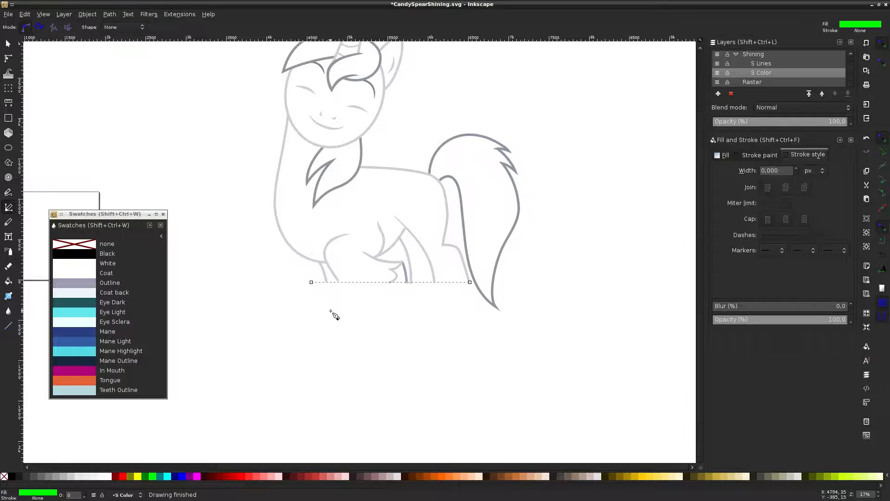
Give the line below the legs a red stroke 30 px wide and deselect it
{"action": "scroll", "coordinate": [333, 313], "scroll_direction": "up", "scroll_amount": 4}
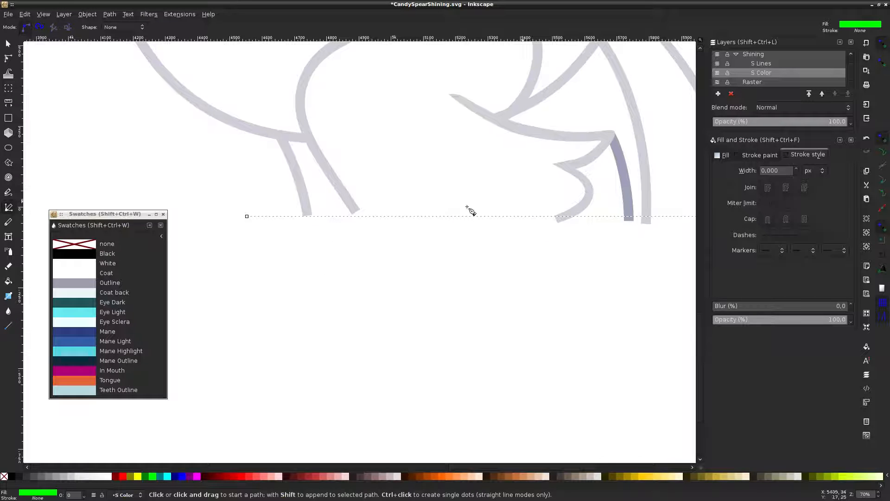
{"action": "left_click", "coordinate": [123, 476], "text": "shift"}
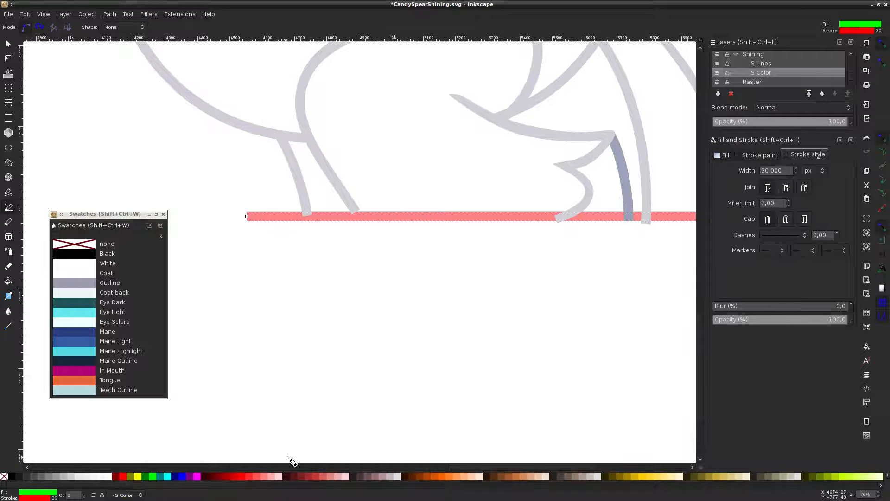
{"action": "key", "text": "s"}
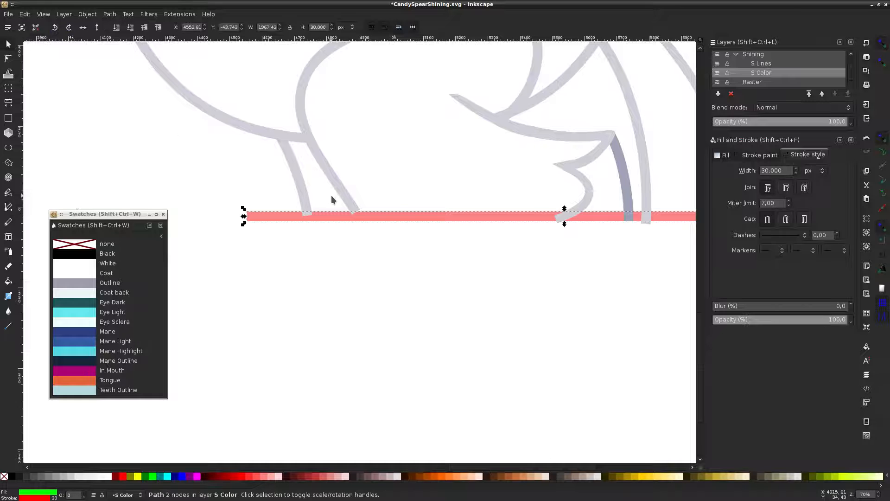
{"action": "left_click", "coordinate": [436, 318]}
{"action": "scroll", "coordinate": [481, 270], "scroll_direction": "down", "scroll_amount": 3}
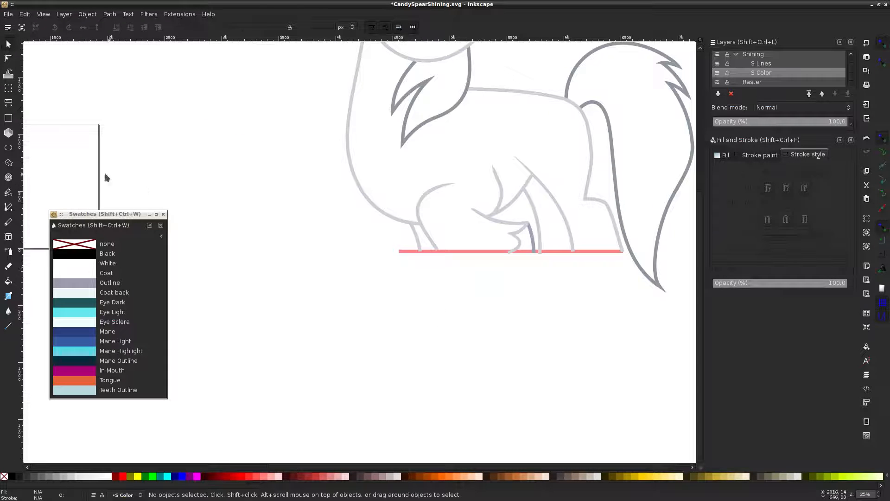
Fill the body and near legs with lime using the Paint Bucket, with no stroke and the fill grown by 20 px
{"action": "left_click", "coordinate": [8, 281]}
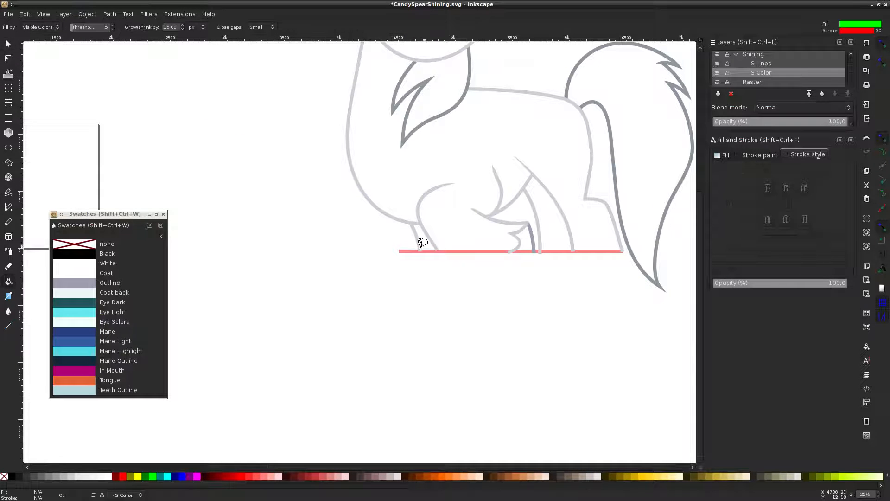
{"action": "left_click", "coordinate": [4, 475], "text": "shift"}
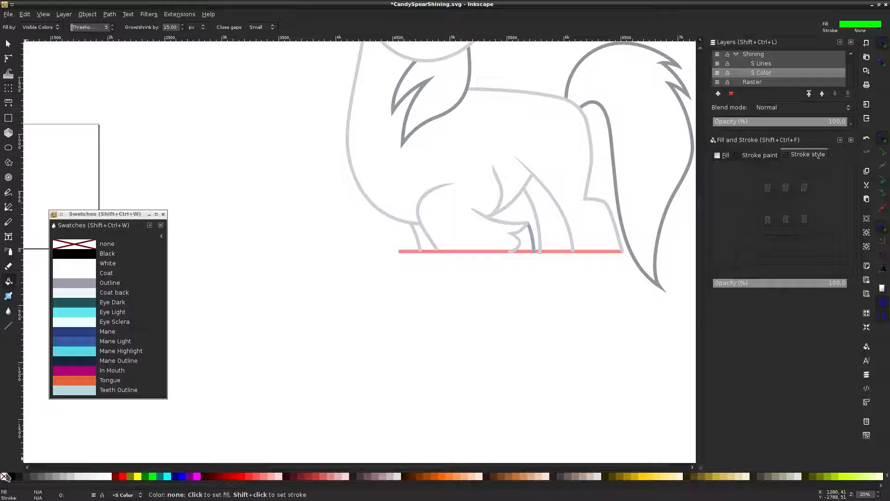
{"action": "scroll", "coordinate": [378, 313], "scroll_direction": "down", "scroll_amount": 2}
{"action": "scroll", "coordinate": [524, 221], "scroll_direction": "up", "scroll_amount": 2}
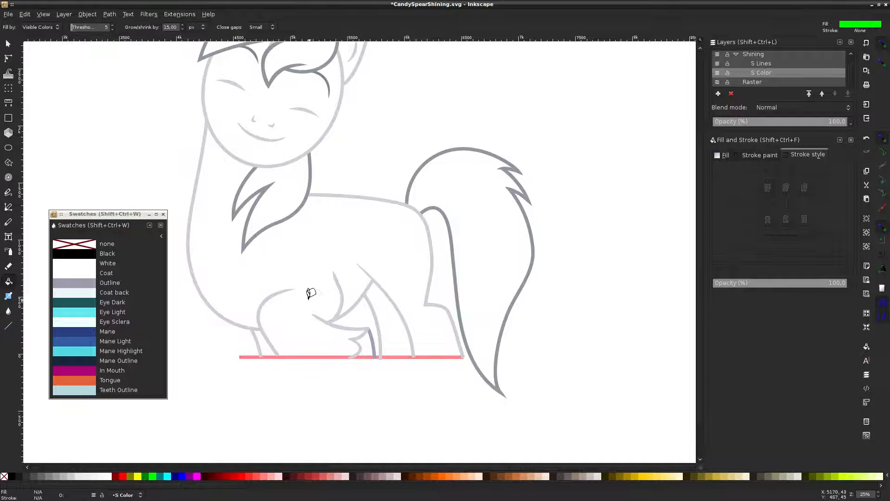
{"action": "triple_click", "coordinate": [168, 27]}
{"action": "left_click", "coordinate": [337, 250]}
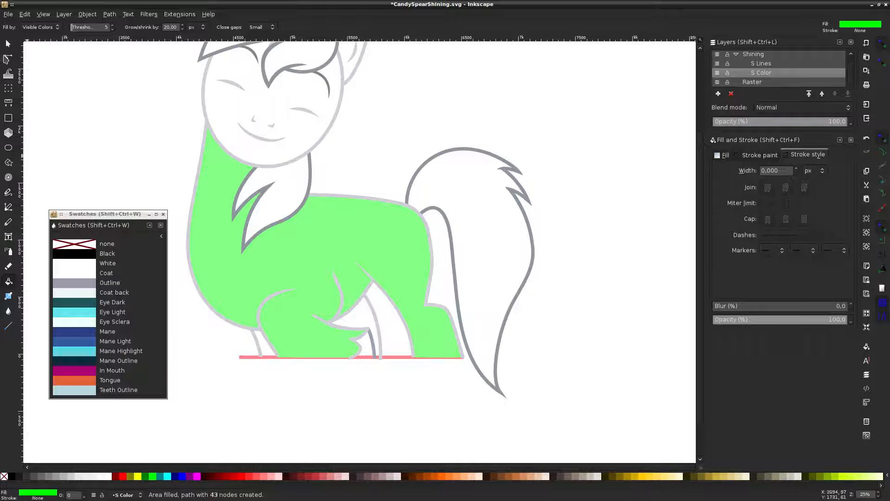
Delete the body fill's nodes that follow the mane lock, so the fill extends beneath the hair
{"action": "left_click", "coordinate": [8, 59]}
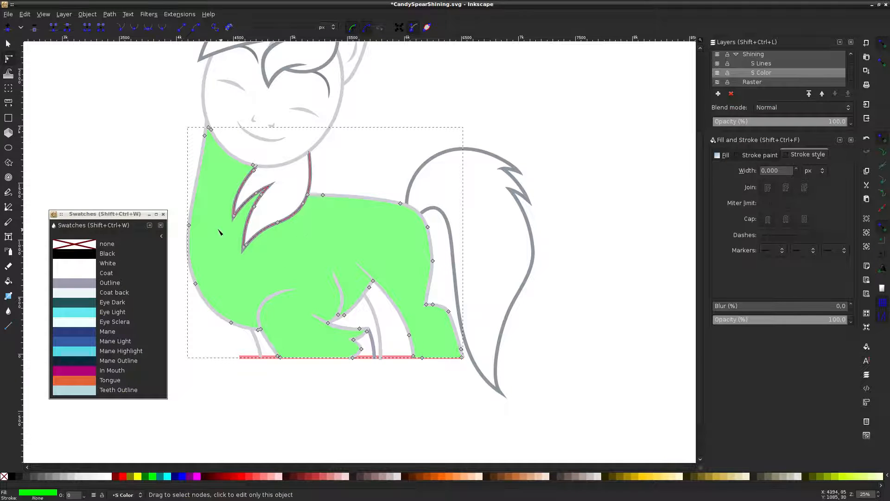
{"action": "key", "text": "Escape"}
{"action": "left_click", "coordinate": [315, 259]}
{"action": "scroll", "coordinate": [227, 224], "scroll_direction": "up", "scroll_amount": 2, "text": "ctrl"}
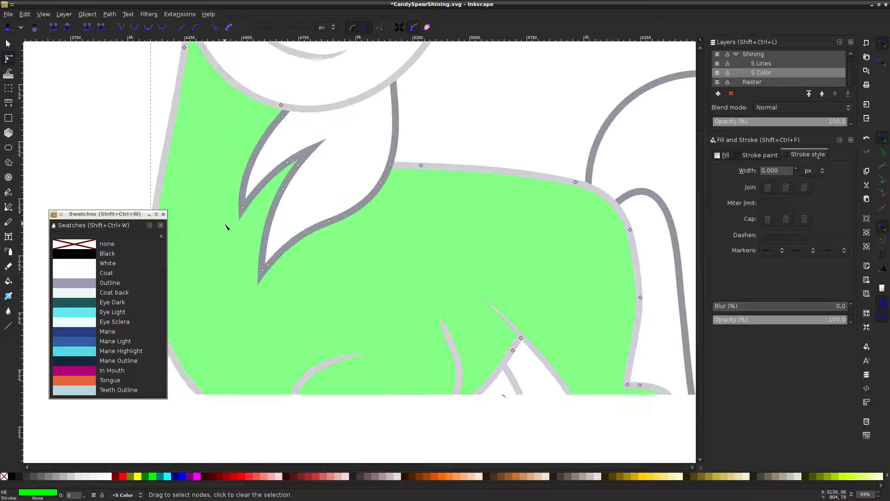
{"action": "left_click_drag", "start_coordinate": [199, 139], "coordinate": [373, 292]}
{"action": "left_click_drag", "start_coordinate": [231, 122], "coordinate": [388, 163]}
{"action": "key", "text": "Delete"}
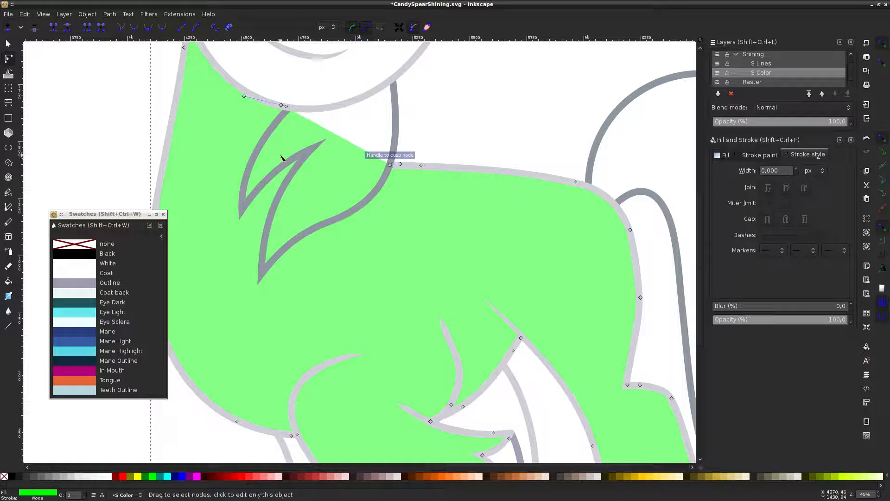
Add a node on the body fill's straight neck edge, move it to where the mane meets the chin, and retract its handles
{"action": "left_click", "coordinate": [471, 110]}
{"action": "left_click", "coordinate": [312, 123]}
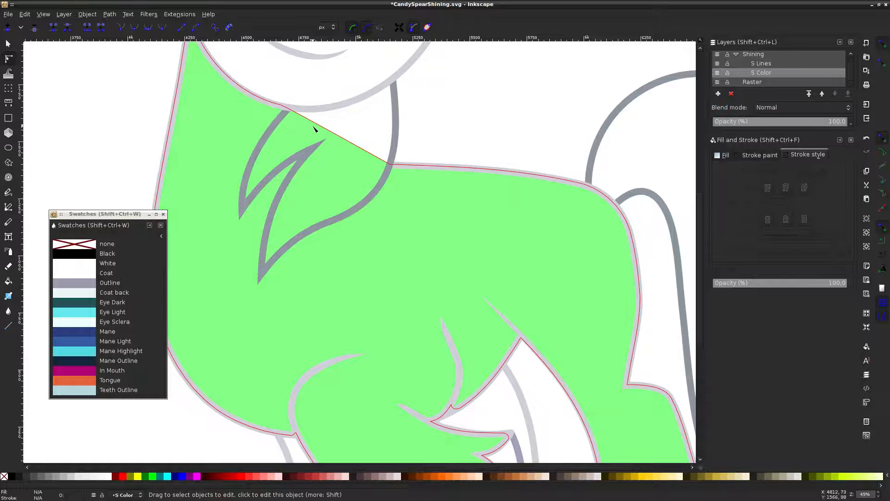
{"action": "double_click", "coordinate": [312, 119]}
{"action": "left_click_drag", "start_coordinate": [312, 119], "coordinate": [396, 98]}
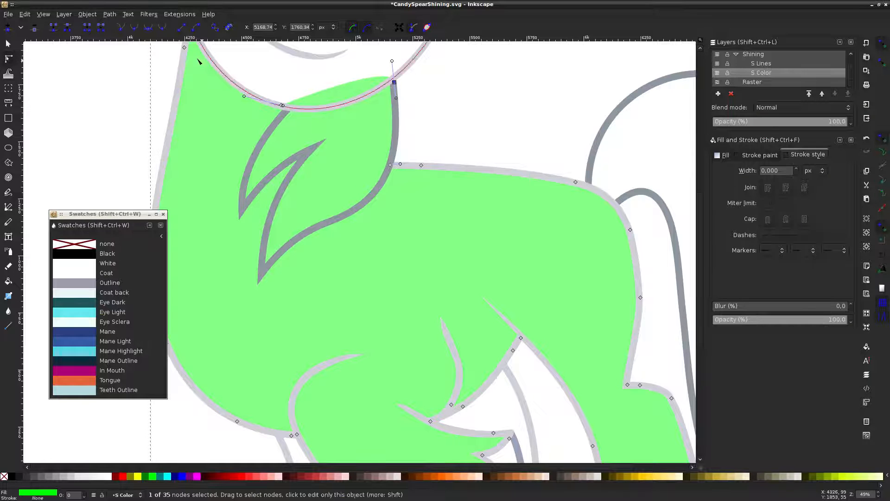
{"action": "left_click", "coordinate": [394, 82], "text": "ctrl"}
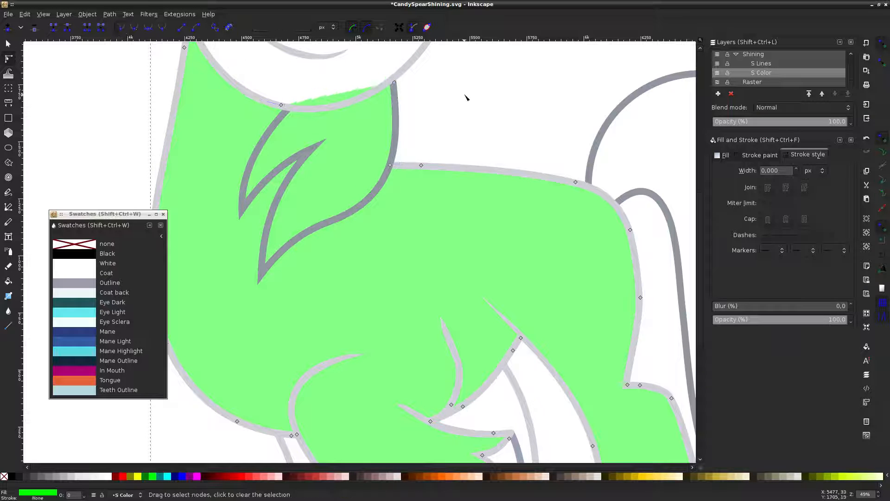
{"action": "scroll", "coordinate": [467, 97], "scroll_direction": "down", "scroll_amount": 3}
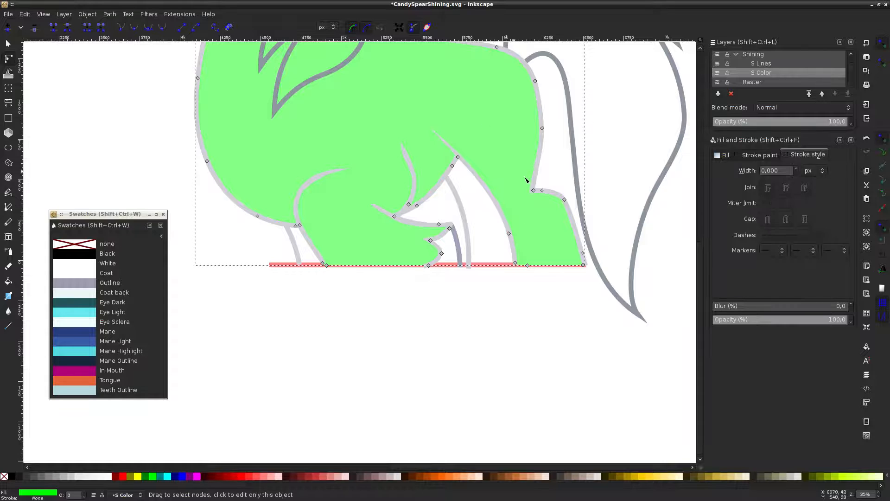
{"action": "left_click", "coordinate": [550, 357]}
Fill the far front leg and far hind leg with dark green using the Paint Bucket
{"action": "scroll", "coordinate": [551, 355], "scroll_direction": "up", "scroll_amount": 1}
{"action": "scroll", "coordinate": [550, 355], "scroll_direction": "up", "scroll_amount": 3}
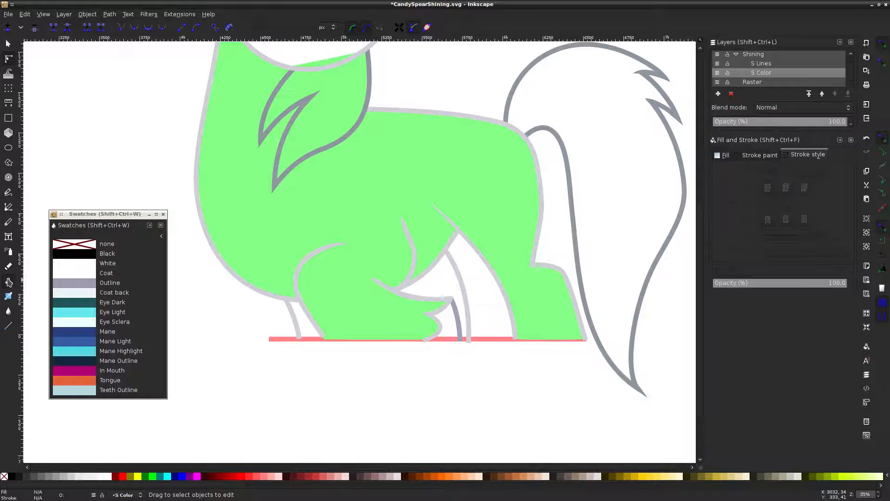
{"action": "left_click", "coordinate": [8, 281]}
{"action": "left_click", "coordinate": [311, 319]}
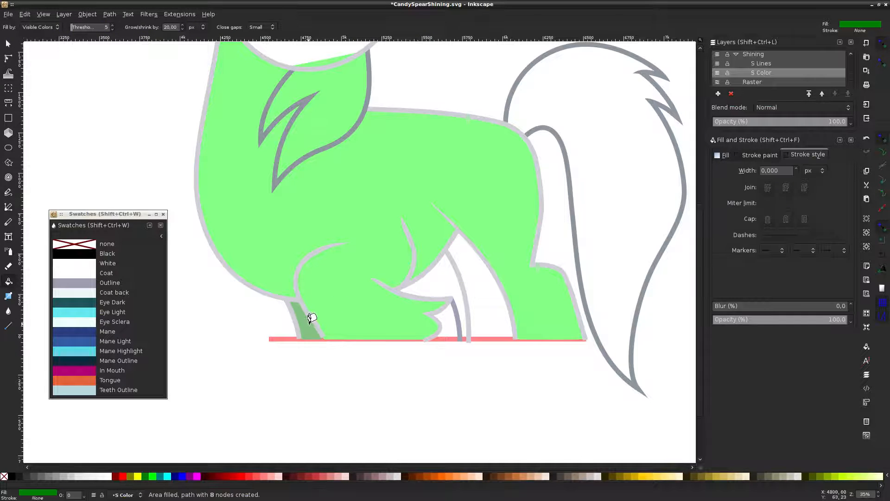
{"action": "left_click", "coordinate": [486, 284]}
{"action": "left_click", "coordinate": [8, 74]}
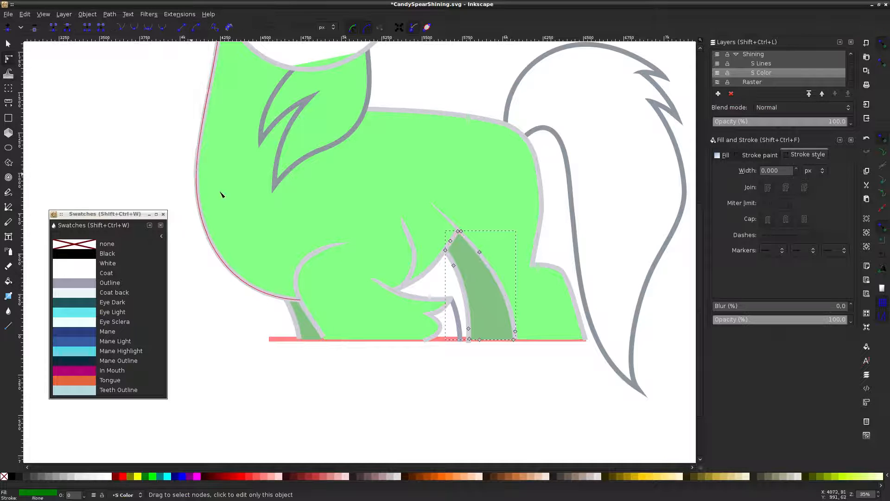
{"action": "left_click", "coordinate": [475, 415]}
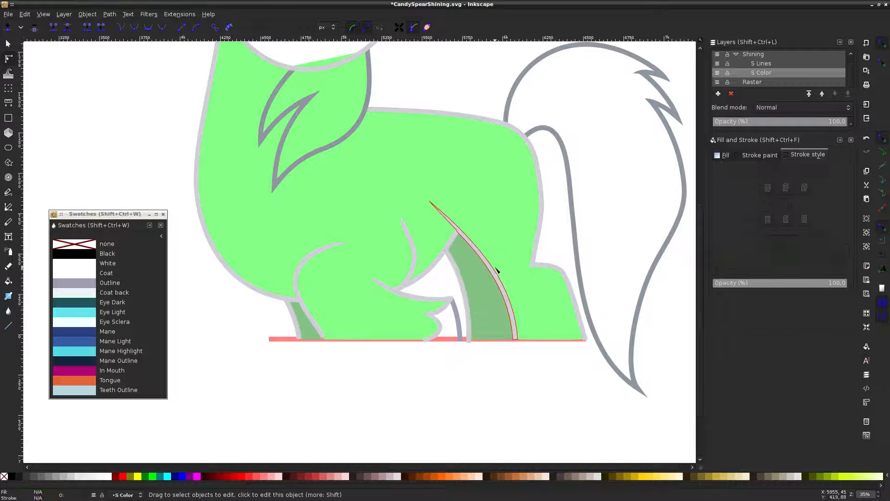
Examine the leg and body fills up close, and compare them with the reference by briefly showing the Raster layer
{"action": "scroll", "coordinate": [493, 265], "scroll_direction": "up", "scroll_amount": 4}
{"action": "scroll", "coordinate": [427, 259], "scroll_direction": "down", "scroll_amount": 3}
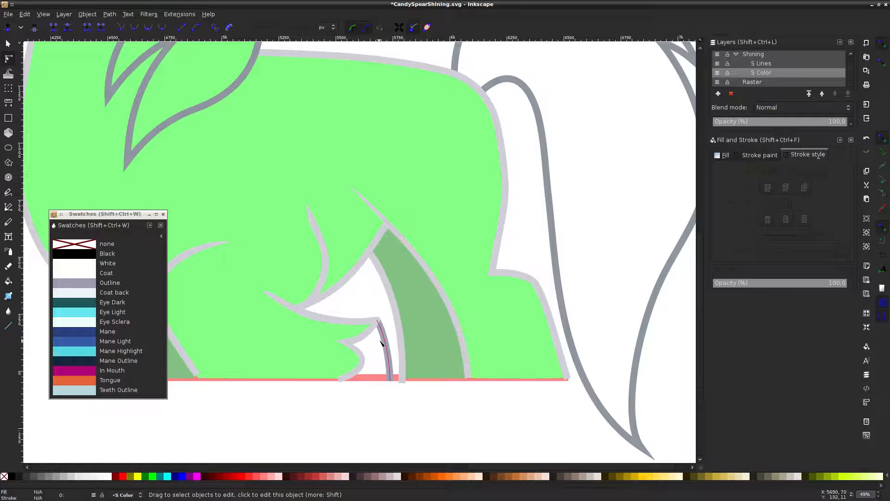
{"action": "scroll", "coordinate": [383, 341], "scroll_direction": "up", "scroll_amount": 3}
{"action": "scroll", "coordinate": [295, 357], "scroll_direction": "down", "scroll_amount": 3}
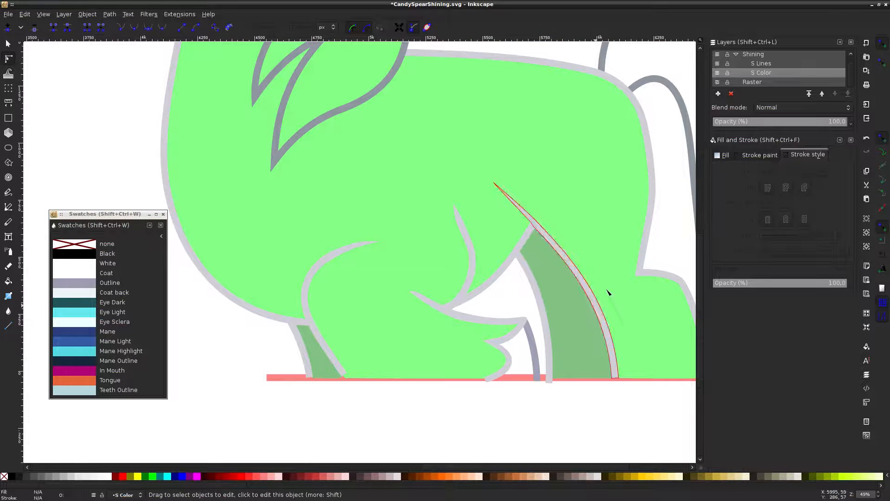
{"action": "scroll", "coordinate": [397, 228], "scroll_direction": "down", "scroll_amount": 3}
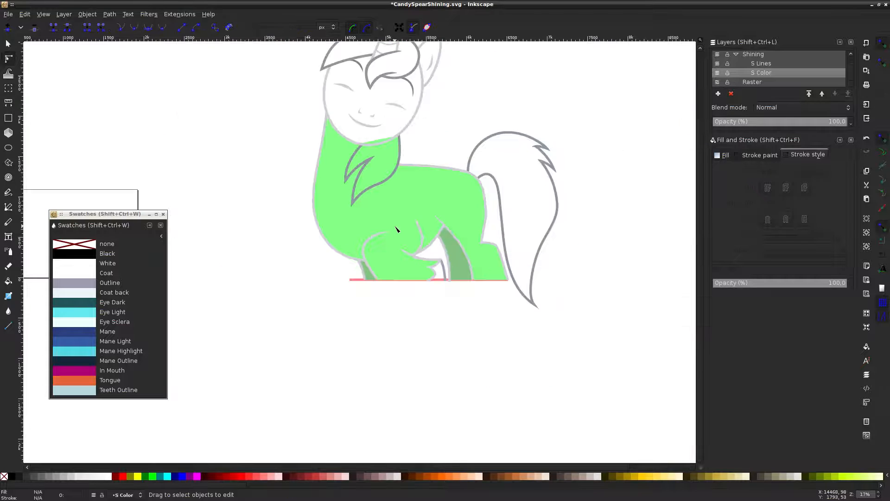
{"action": "scroll", "coordinate": [613, 131], "scroll_direction": "up", "scroll_amount": 1}
{"action": "left_click", "coordinate": [717, 82]}
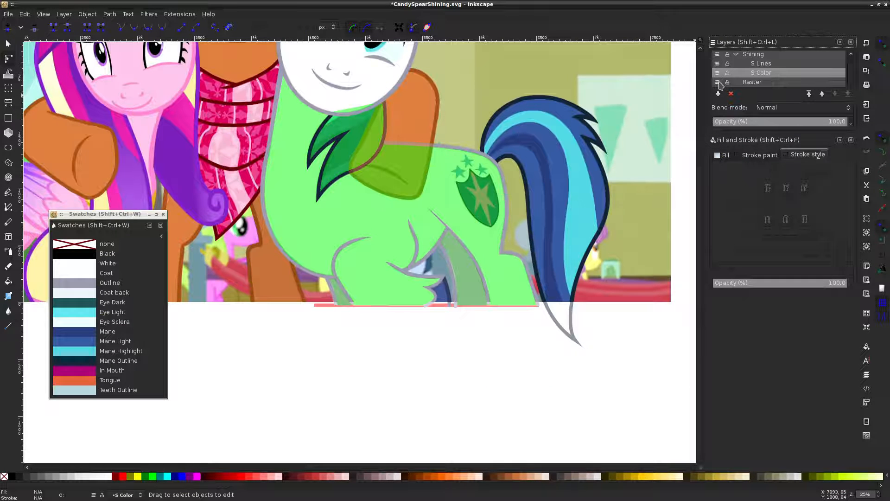
{"action": "left_click", "coordinate": [718, 83]}
{"action": "scroll", "coordinate": [543, 201], "scroll_direction": "up", "scroll_amount": 2}
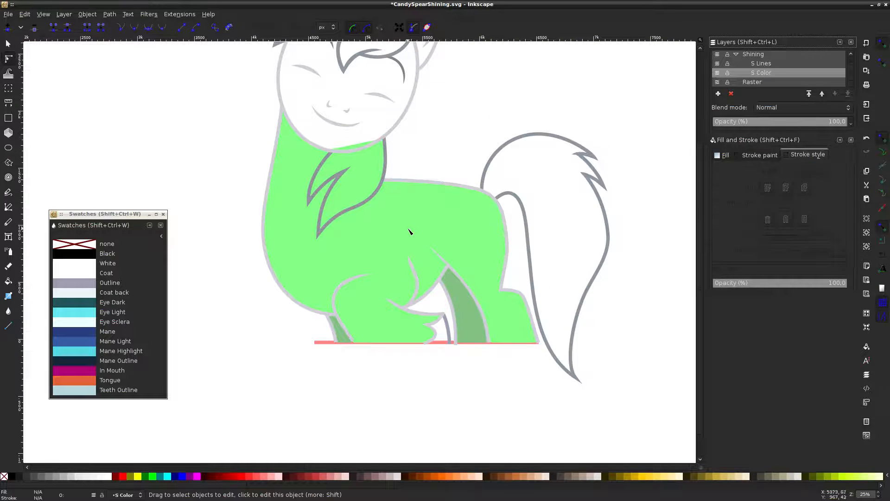
{"action": "scroll", "coordinate": [409, 232], "scroll_direction": "up", "scroll_amount": 4}
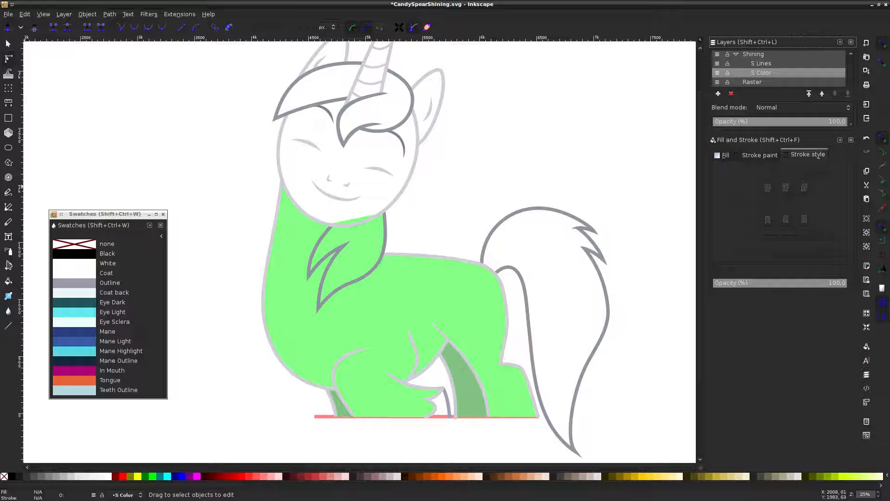
Draw a red ellipse without stroke over the pony's face, about 1097 by 1122 px
{"action": "left_click", "coordinate": [8, 148]}
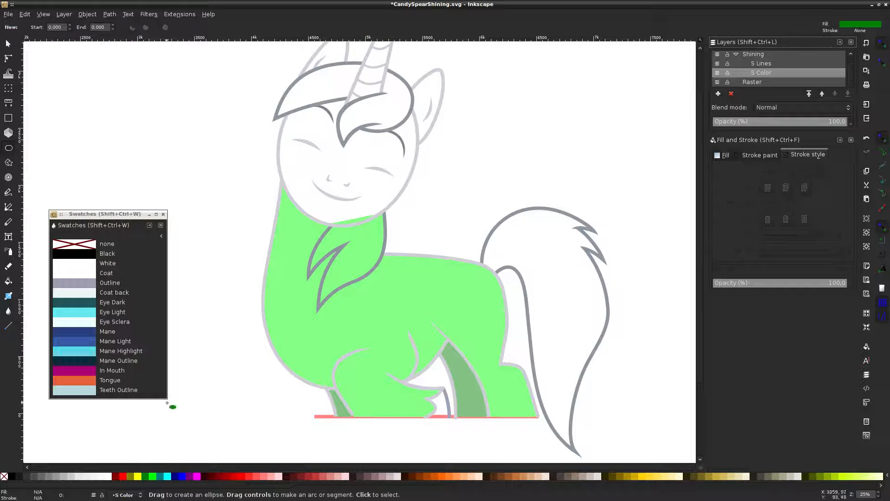
{"action": "left_click", "coordinate": [120, 476]}
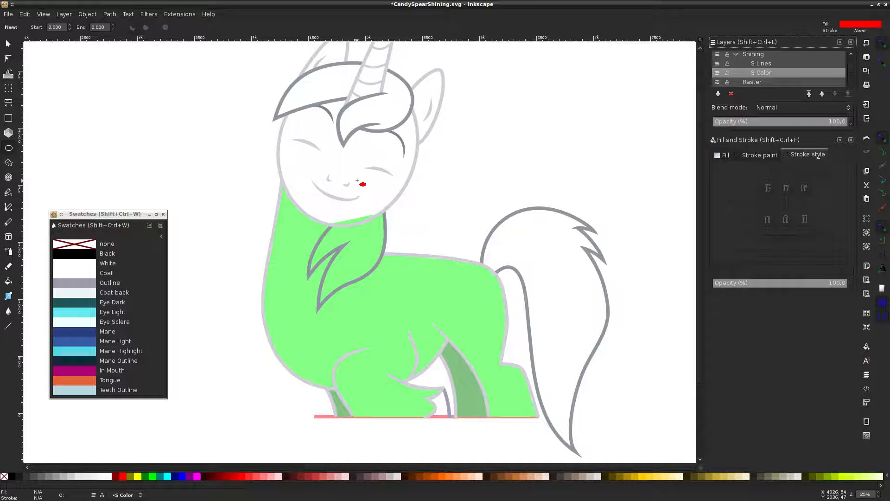
{"action": "mouse_move", "coordinate": [348, 159]}
{"action": "left_mouse_down"}
{"action": "mouse_move", "coordinate": [344, 78]}
{"action": "mouse_move", "coordinate": [325, 109]}
{"action": "mouse_move", "coordinate": [306, 89]}
{"action": "mouse_move", "coordinate": [330, 139]}
{"action": "mouse_move", "coordinate": [286, 94]}
{"action": "left_mouse_up"}
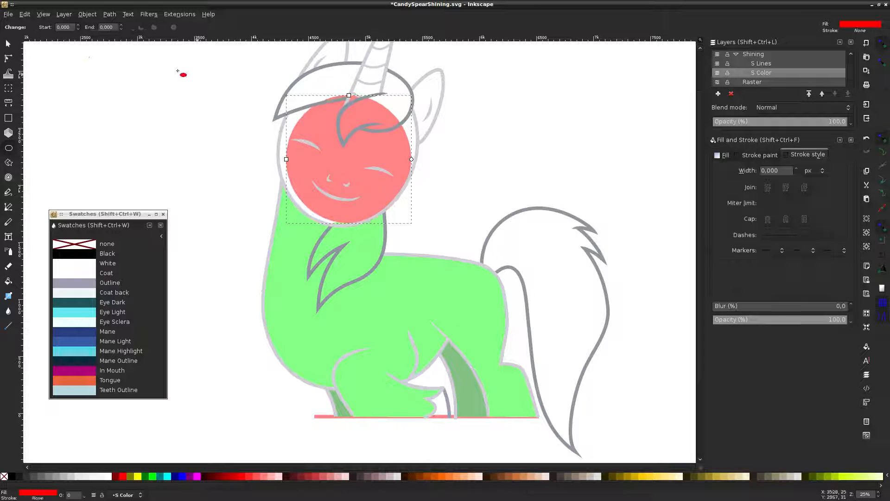
Stretch the red ellipse toward the pony's head outline, to about 1173 by 1325 px
{"action": "left_click", "coordinate": [8, 43]}
{"action": "scroll", "coordinate": [323, 99], "scroll_direction": "up", "scroll_amount": 1, "text": "ctrl"}
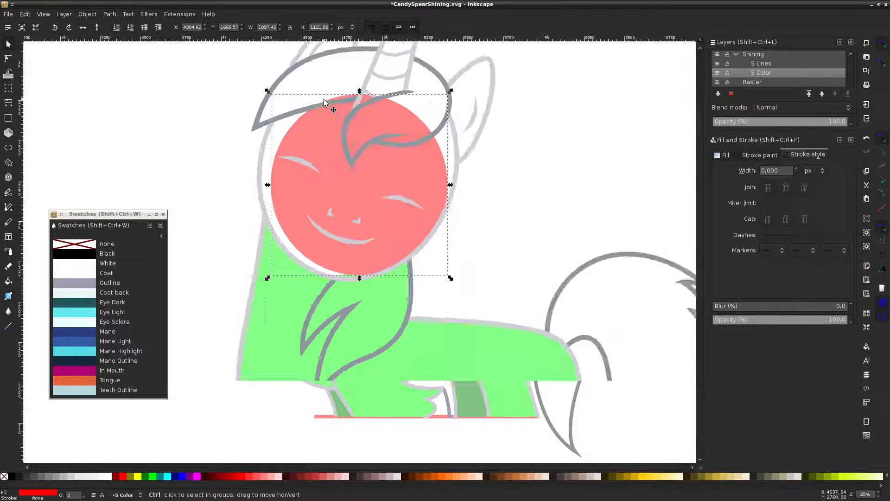
{"action": "scroll", "coordinate": [324, 99], "scroll_direction": "up", "scroll_amount": 1, "text": "ctrl"}
{"action": "left_click_drag", "start_coordinate": [243, 89], "coordinate": [230, 71]}
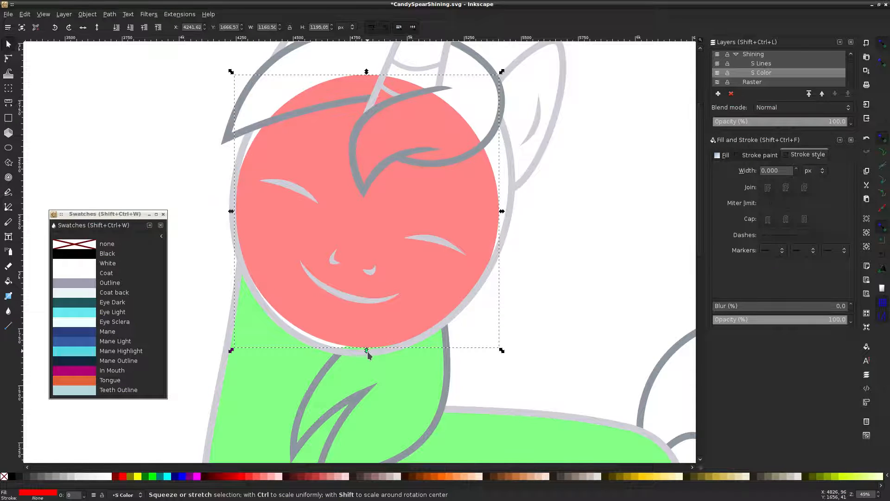
{"action": "left_click_drag", "start_coordinate": [367, 351], "coordinate": [366, 355]}
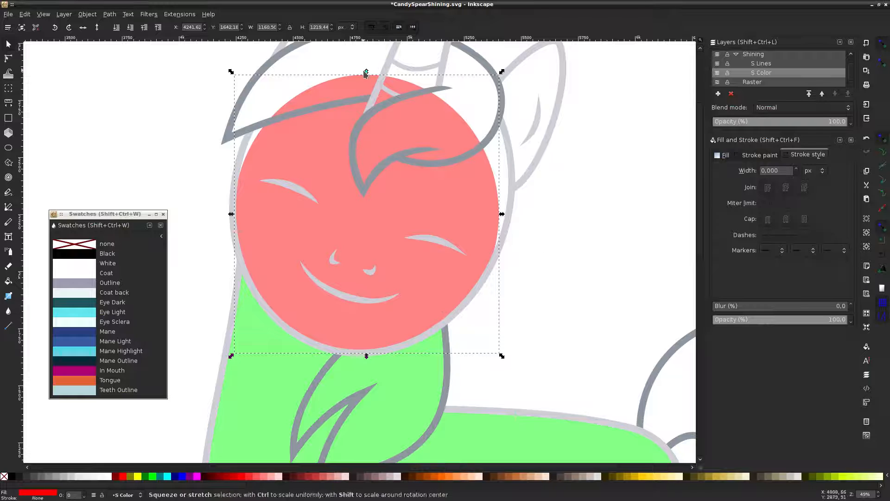
{"action": "left_click_drag", "start_coordinate": [366, 72], "coordinate": [366, 51]}
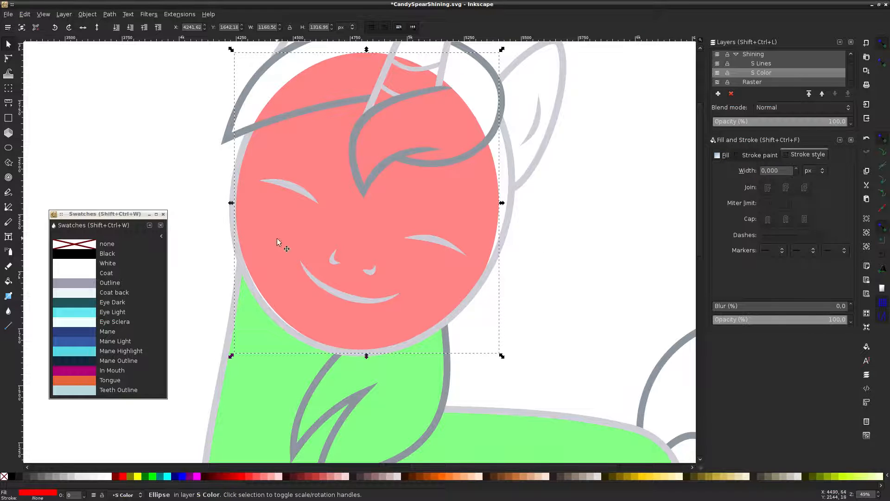
{"action": "left_click_drag", "start_coordinate": [232, 357], "coordinate": [229, 359]}
Try widening the red ellipse to about 1248 by 1331 px to match the head outline, and delete the ellipse
{"action": "left_click", "coordinate": [214, 198]}
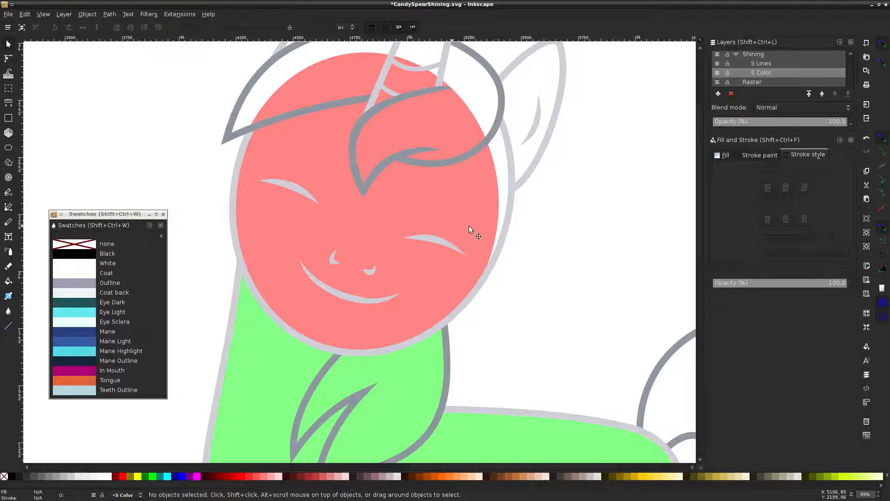
{"action": "left_click", "coordinate": [474, 175]}
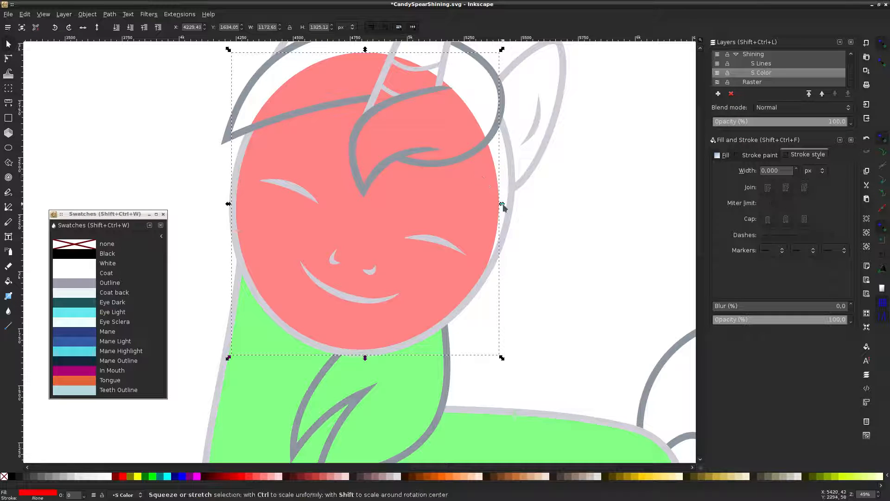
{"action": "left_click_drag", "start_coordinate": [502, 204], "coordinate": [510, 202]}
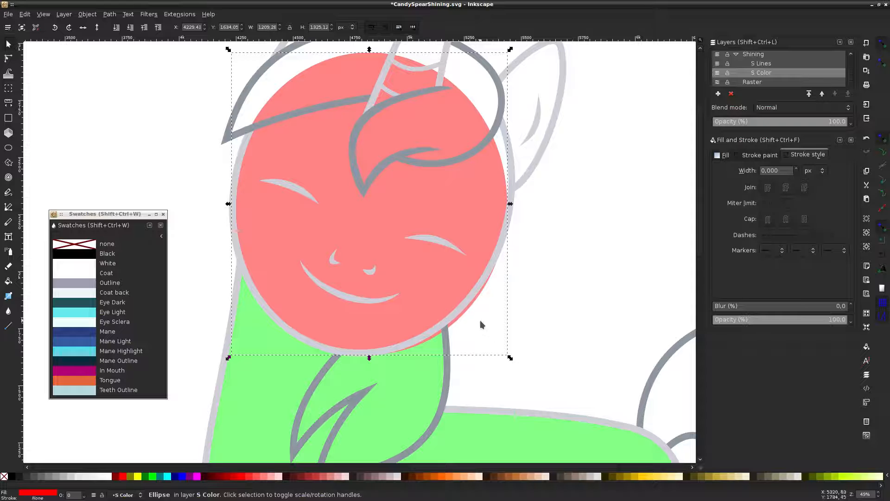
{"action": "left_click_drag", "start_coordinate": [508, 357], "coordinate": [516, 358]}
{"action": "scroll", "coordinate": [523, 290], "scroll_direction": "up", "scroll_amount": 2}
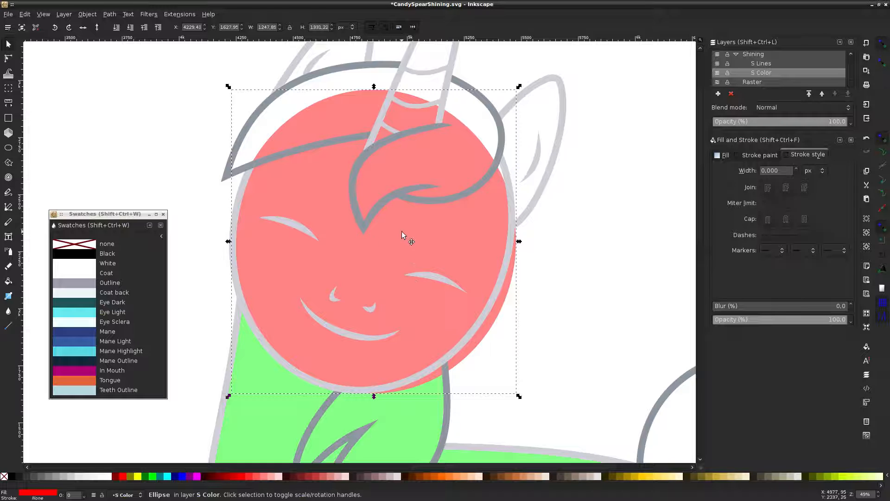
{"action": "key", "text": "Delete"}
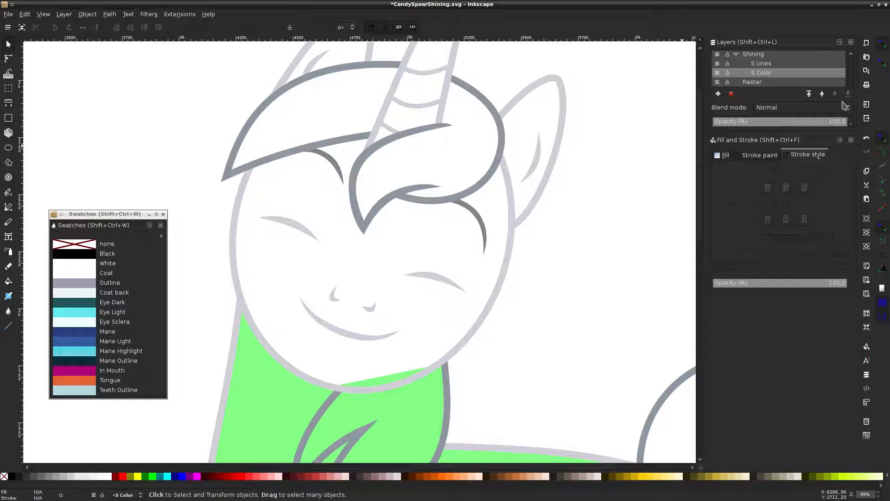
Copy the clipped head outline from S Lines in place onto the S Color layer, and lock S Lines
{"action": "left_click", "coordinate": [756, 65]}
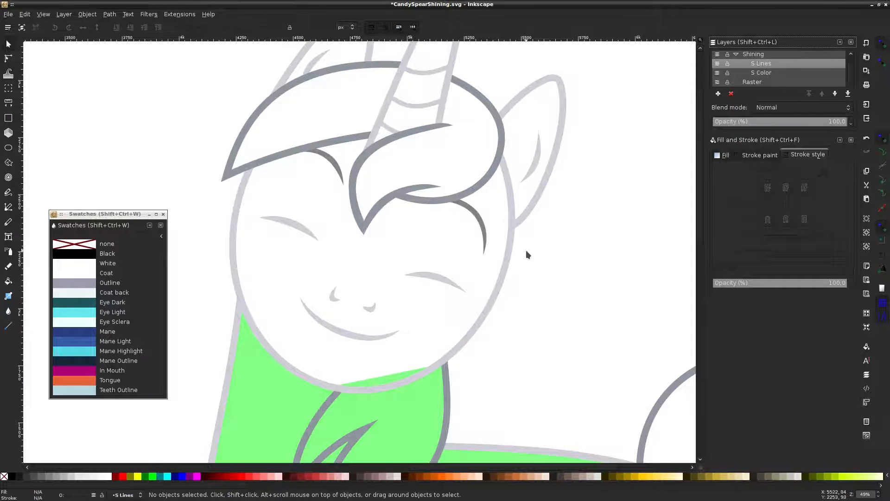
{"action": "left_click", "coordinate": [512, 244]}
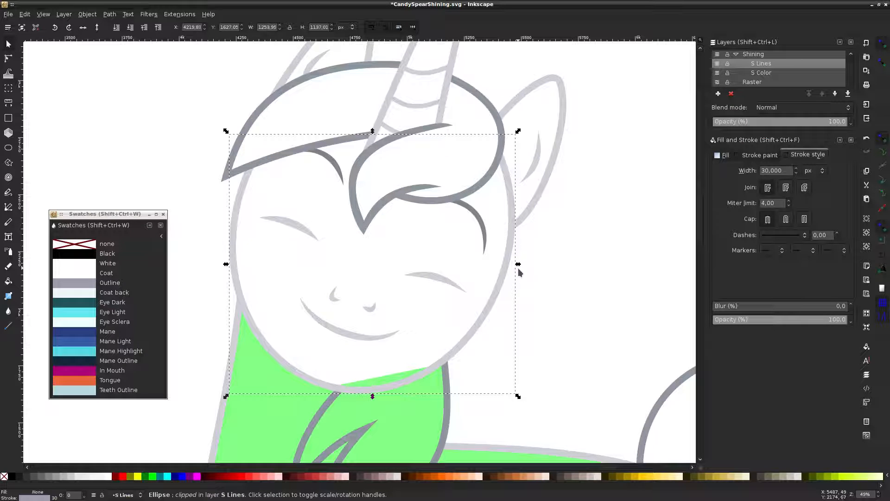
{"action": "left_click", "coordinate": [759, 75]}
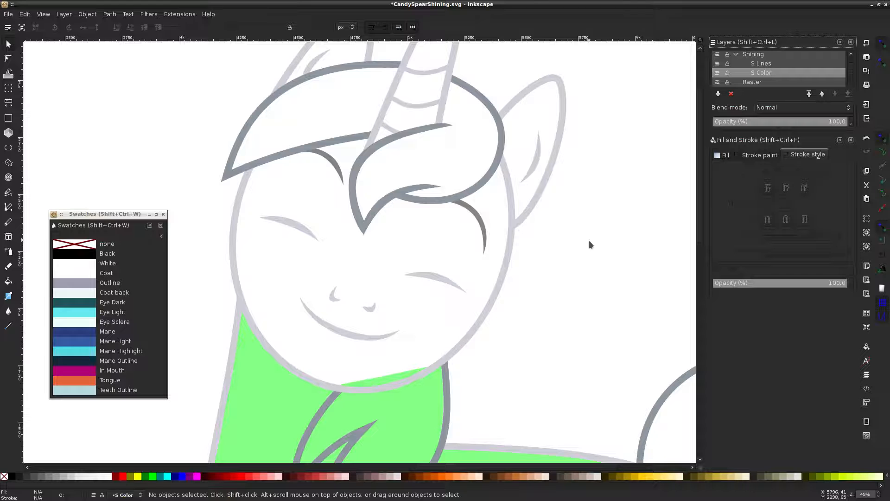
{"action": "key", "text": "Tab"}
{"action": "left_click", "coordinate": [14, 67]}
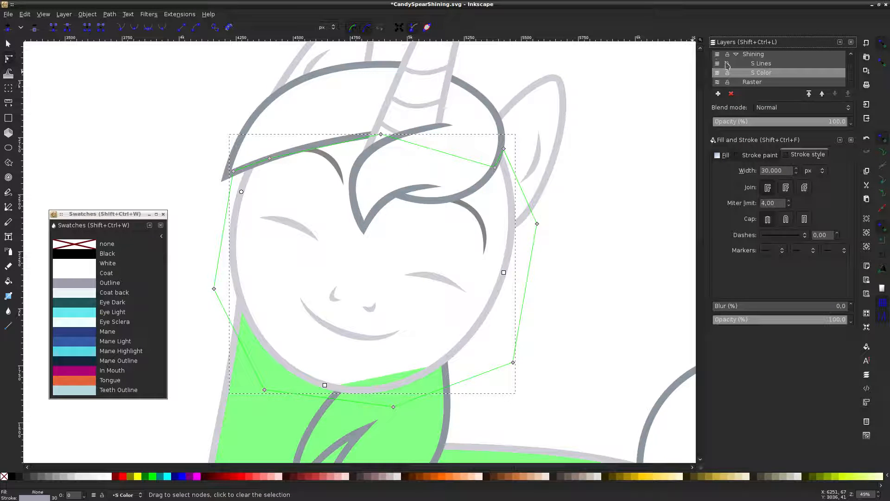
Release the clip from the copied head outline on S Color, and select only the full ellipse
{"action": "right_click", "coordinate": [509, 243]}
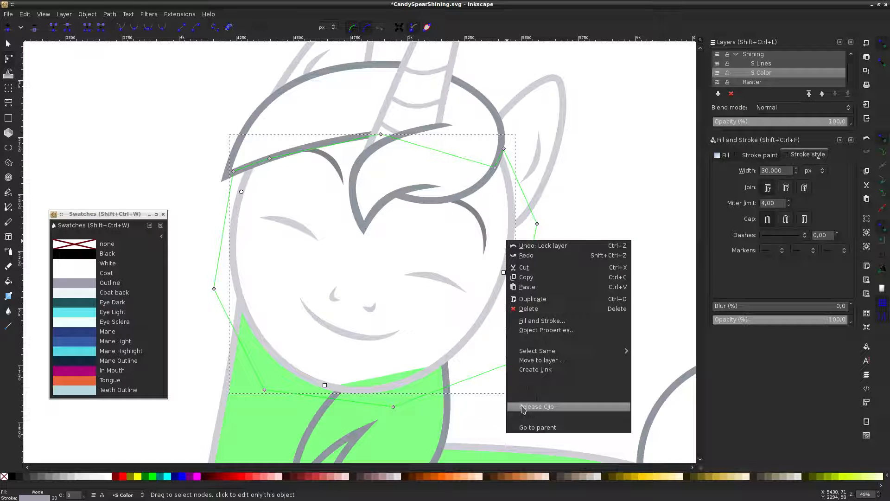
{"action": "left_click", "coordinate": [523, 407]}
{"action": "left_click", "coordinate": [8, 44]}
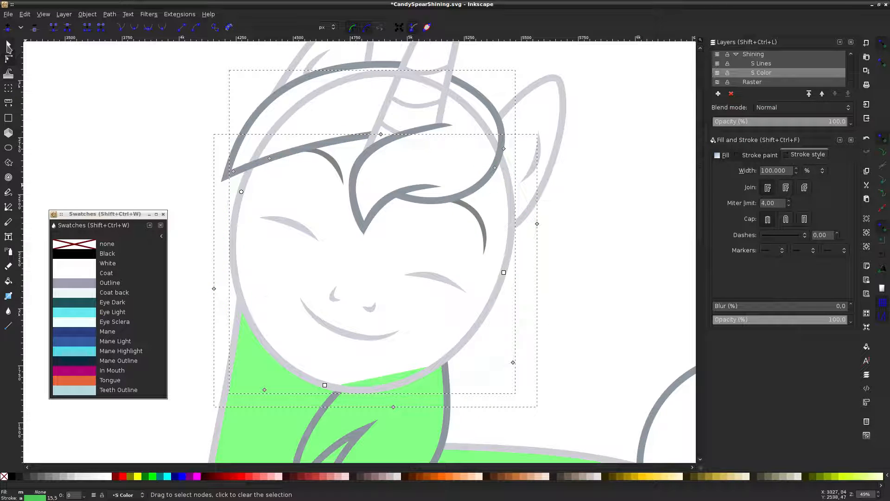
{"action": "key", "text": "Escape"}
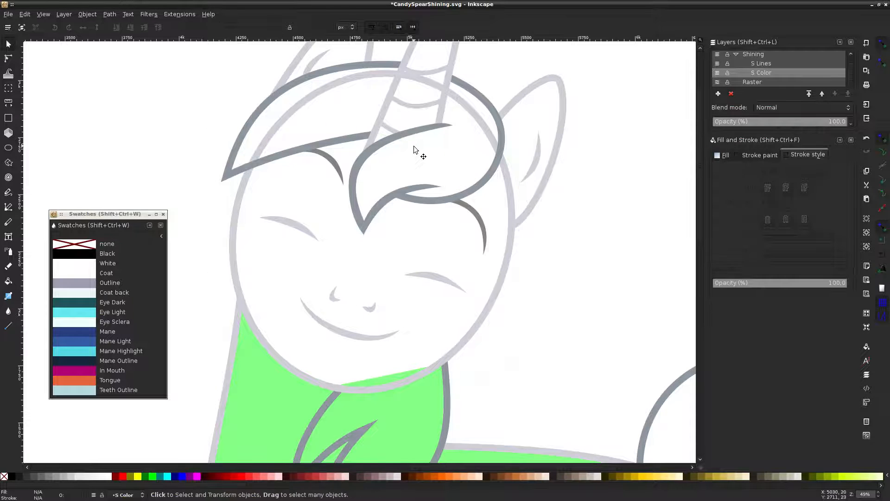
{"action": "left_click", "coordinate": [509, 241]}
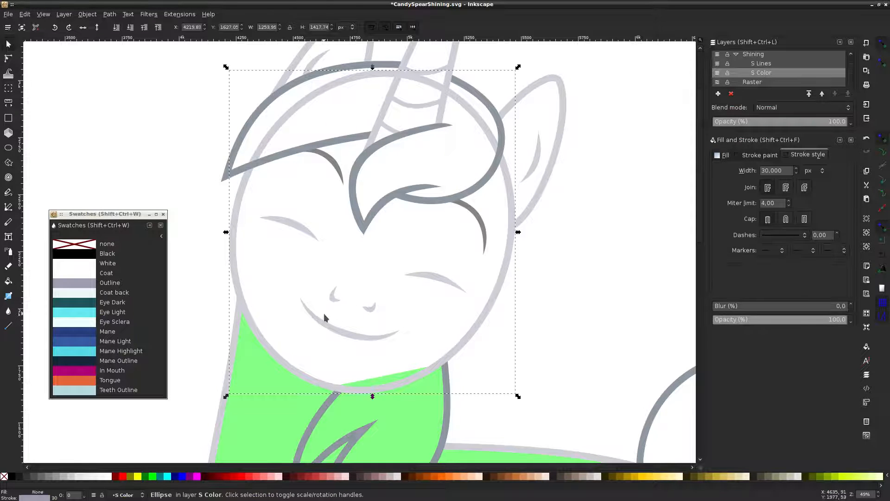
Fill the copied head ellipse with green and remove its stroke, hiding the S Lines layer while doing so
{"action": "left_click", "coordinate": [718, 64]}
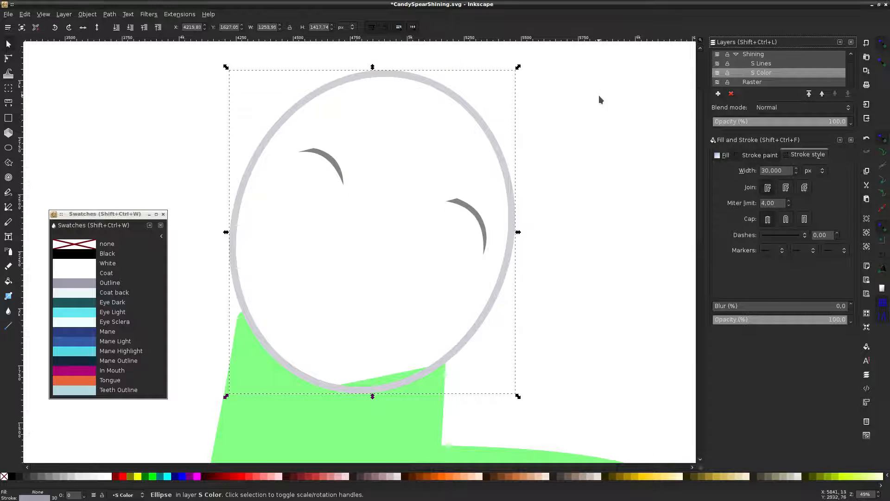
{"action": "left_click_drag", "start_coordinate": [478, 118], "coordinate": [449, 116]}
{"action": "key", "text": "ctrl+z"}
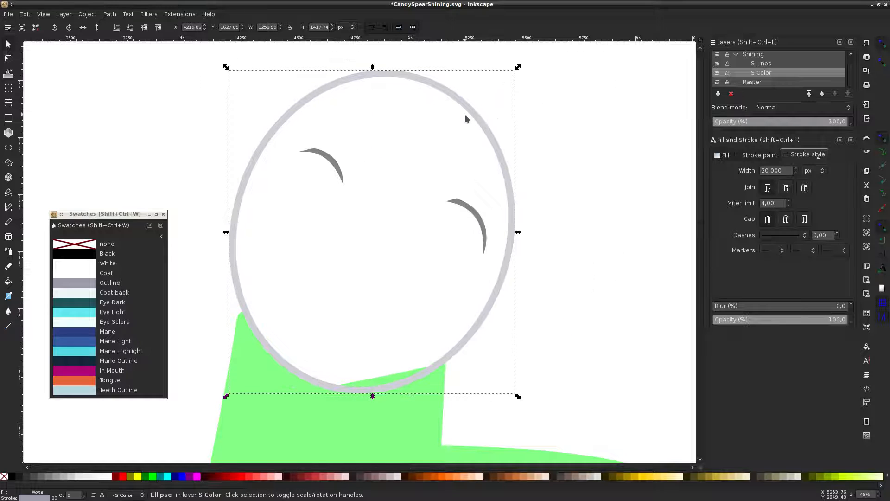
{"action": "left_click", "coordinate": [156, 479]}
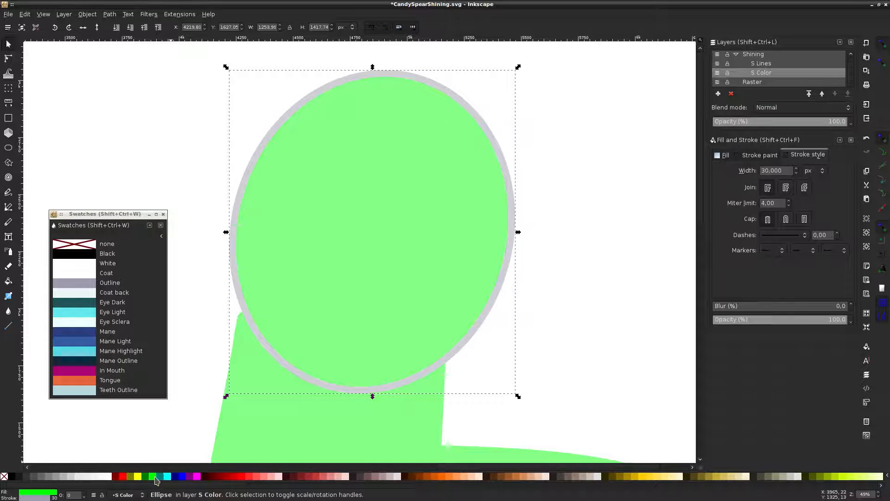
{"action": "left_click", "coordinate": [4, 478], "text": "shift"}
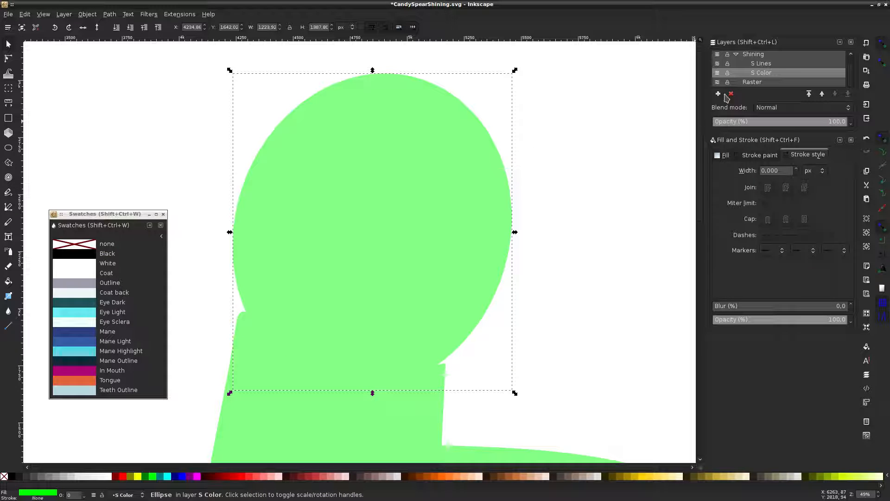
{"action": "left_click", "coordinate": [718, 64]}
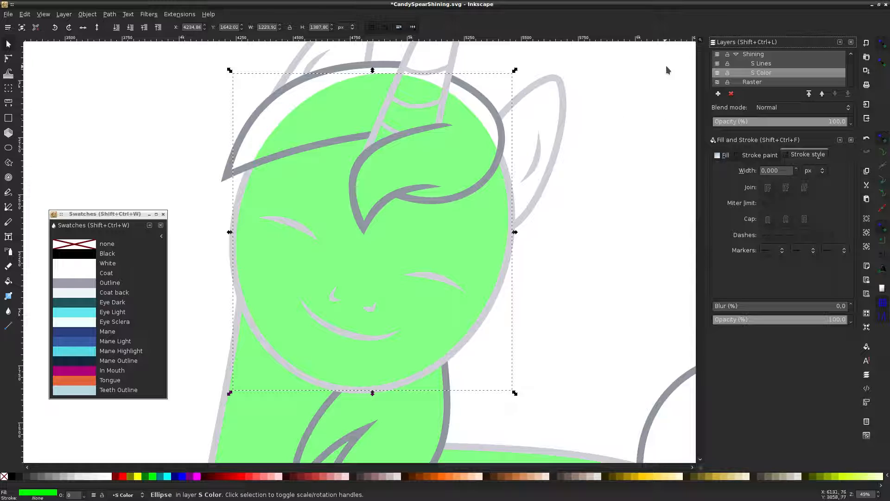
Hide the S Color layer to expose the eyebrows, check against S Lines, and pick the left eyebrow for node editing
{"action": "left_click", "coordinate": [717, 73]}
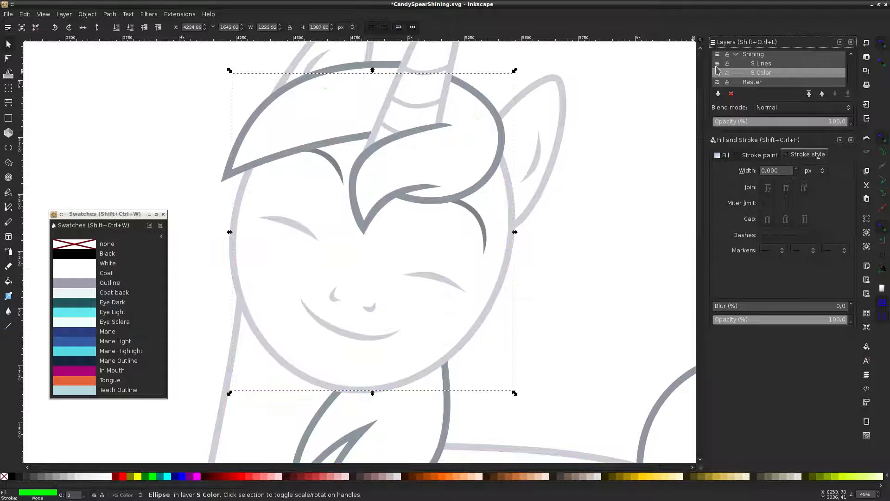
{"action": "left_click", "coordinate": [716, 68]}
{"action": "left_click", "coordinate": [716, 68]}
{"action": "left_click", "coordinate": [717, 68]}
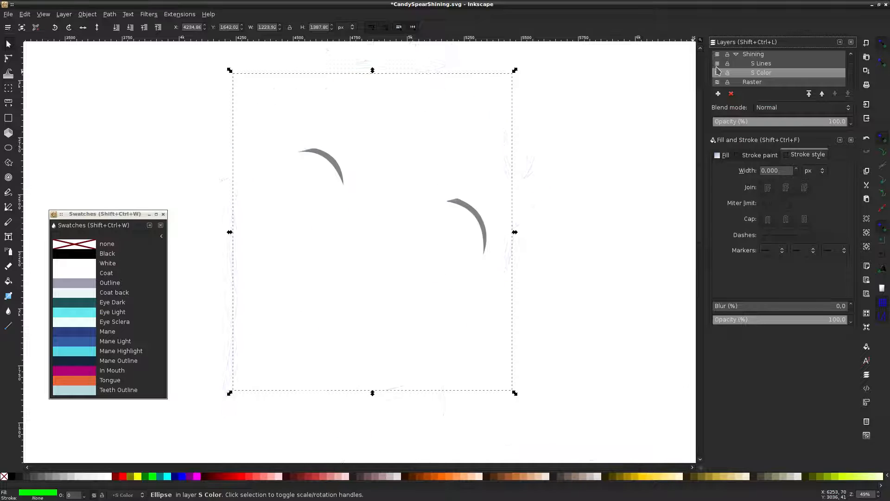
{"action": "left_click", "coordinate": [717, 68]}
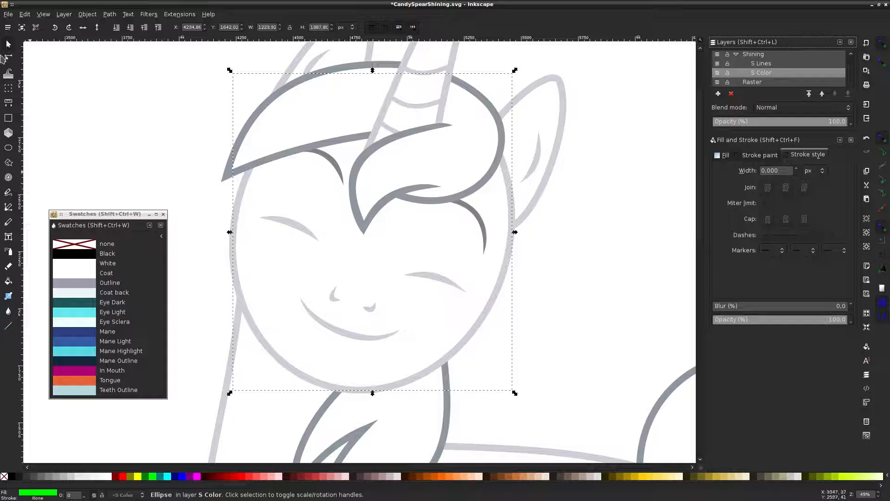
{"action": "left_click", "coordinate": [6, 59]}
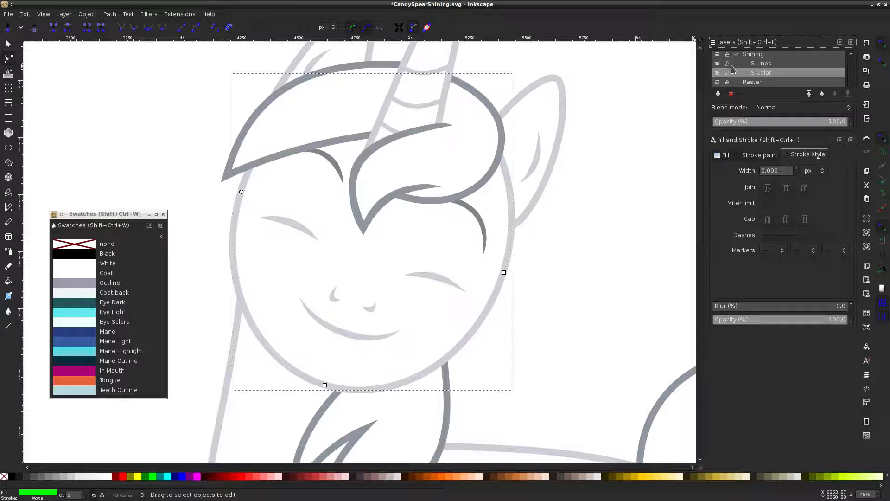
{"action": "left_click", "coordinate": [335, 162]}
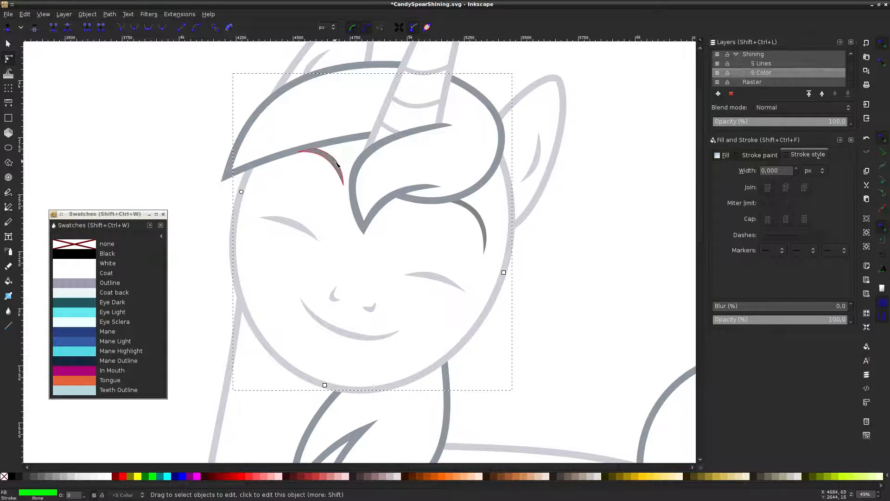
Move the two dark curved strokes beneath the forelock into the S Lines layer, pasting them in their original place
{"action": "left_click", "coordinate": [472, 213], "text": "shift"}
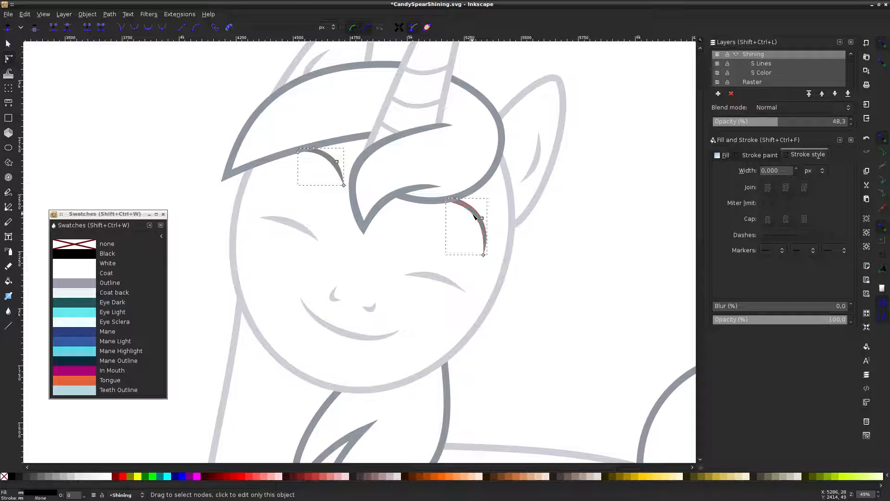
{"action": "key", "text": "Delete"}
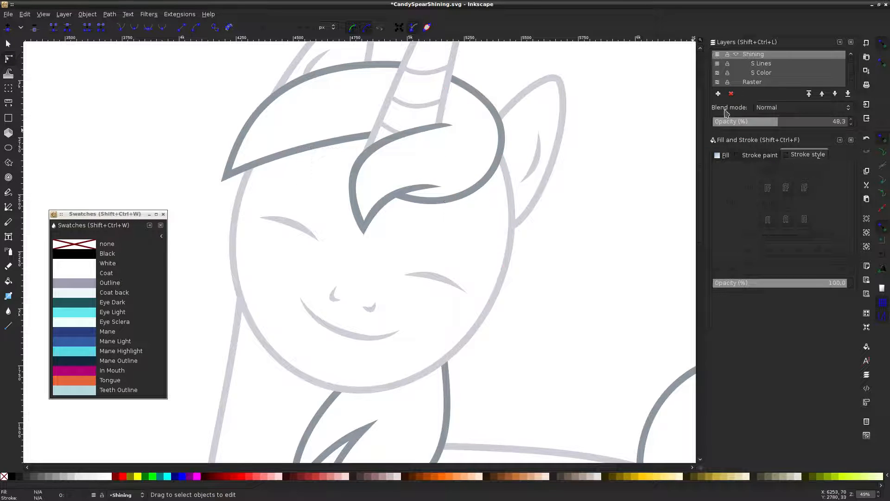
{"action": "left_click", "coordinate": [783, 63]}
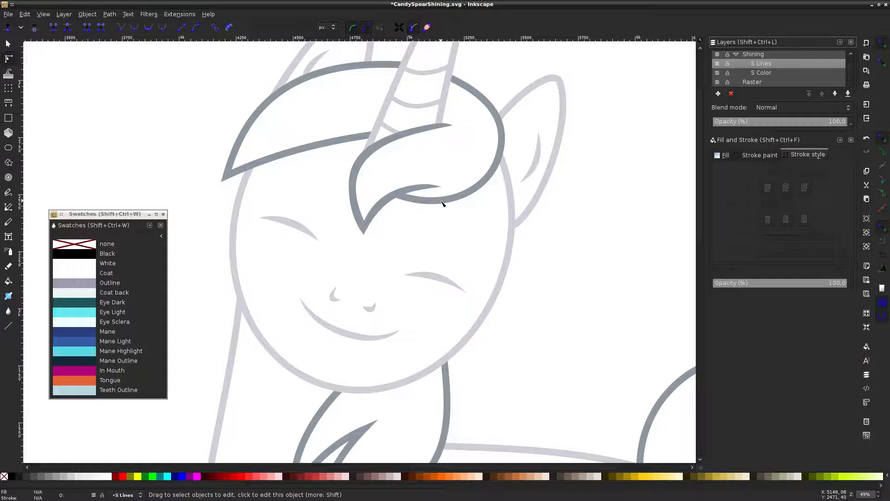
{"action": "key", "text": "ctrl+alt+v"}
{"action": "key", "text": "Escape"}
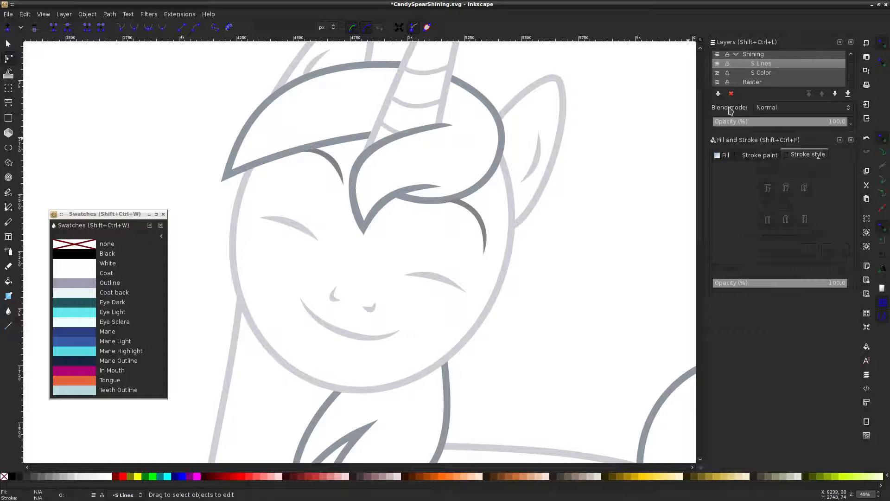
Lock the S Lines layer and make S Color the active, visible layer
{"action": "left_click", "coordinate": [726, 64]}
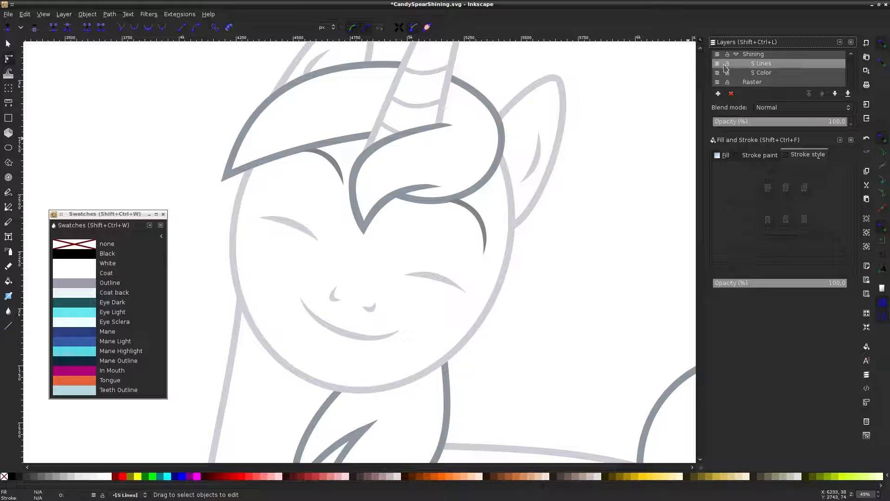
{"action": "left_click", "coordinate": [727, 64]}
{"action": "left_click", "coordinate": [721, 73]}
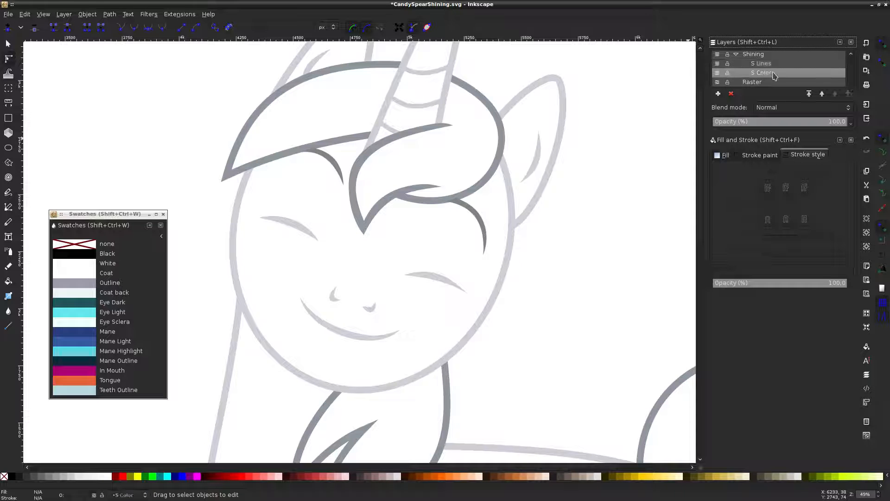
{"action": "left_click", "coordinate": [718, 73]}
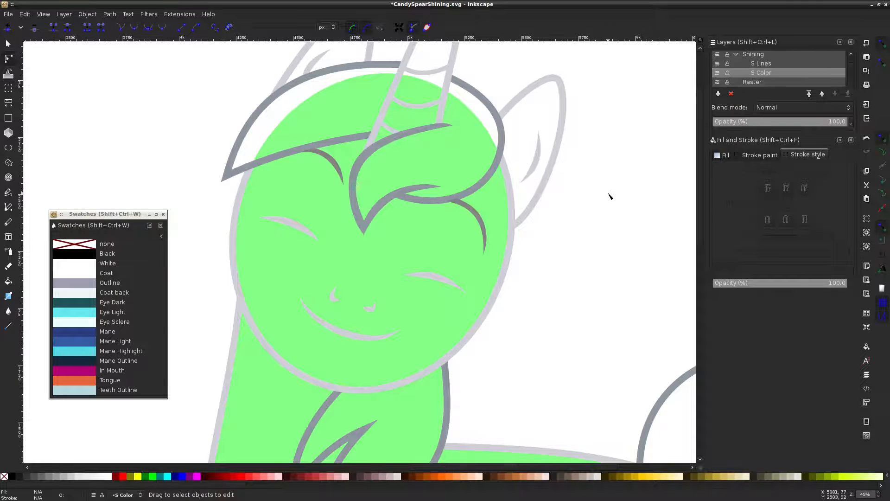
Draw a closed three-point green fill with the Bezier pen between the base and tip of the ear right of the horn
{"action": "scroll", "coordinate": [607, 195], "scroll_direction": "down", "scroll_amount": 3}
{"action": "scroll", "coordinate": [609, 194], "scroll_direction": "right", "scroll_amount": 3}
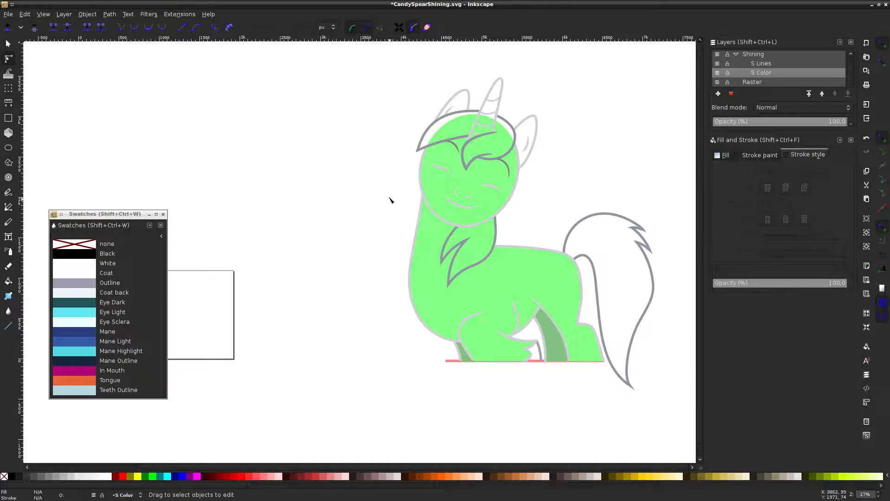
{"action": "scroll", "coordinate": [554, 120], "scroll_direction": "up", "scroll_amount": 3}
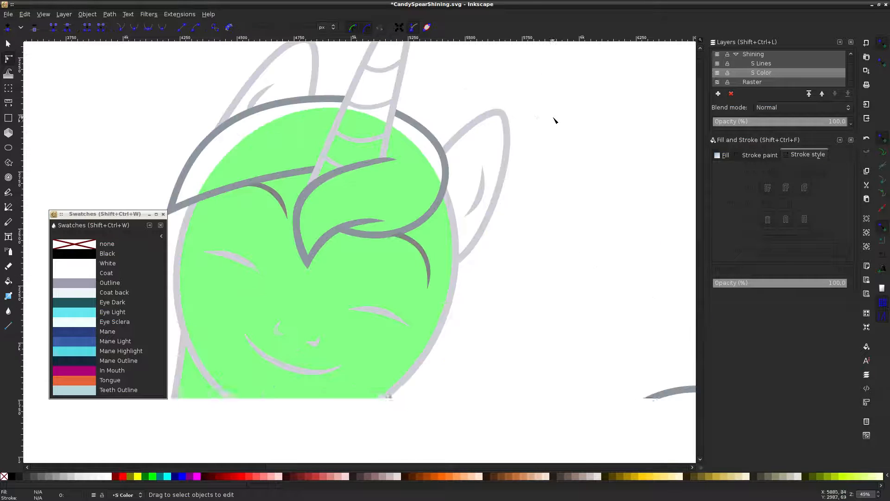
{"action": "left_click", "coordinate": [10, 207]}
{"action": "left_click", "coordinate": [431, 182]}
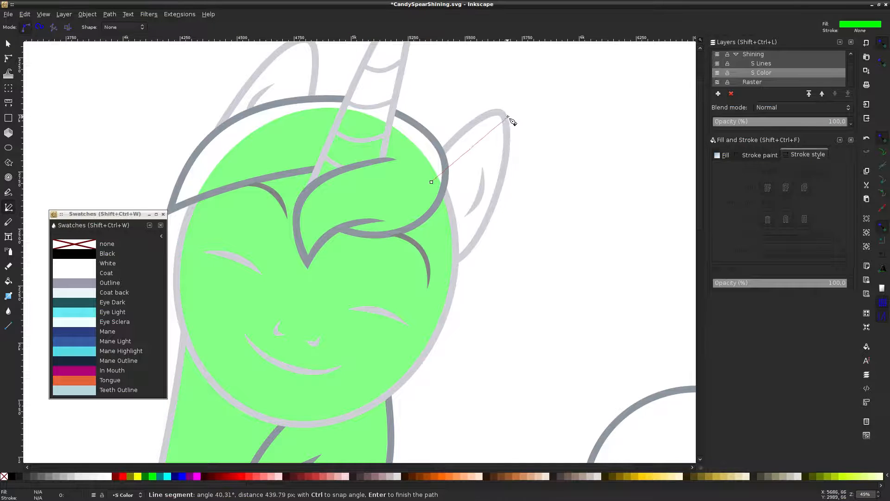
{"action": "left_click", "coordinate": [501, 111]}
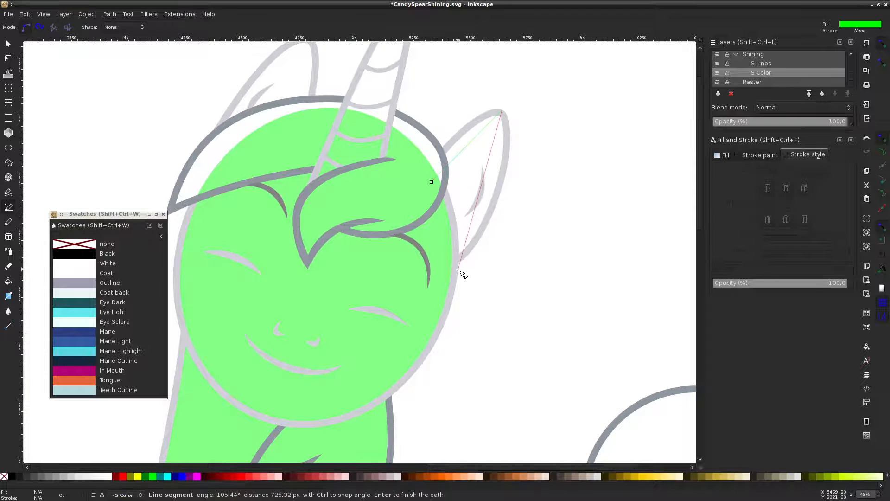
{"action": "left_click_drag", "start_coordinate": [457, 271], "coordinate": [450, 266]}
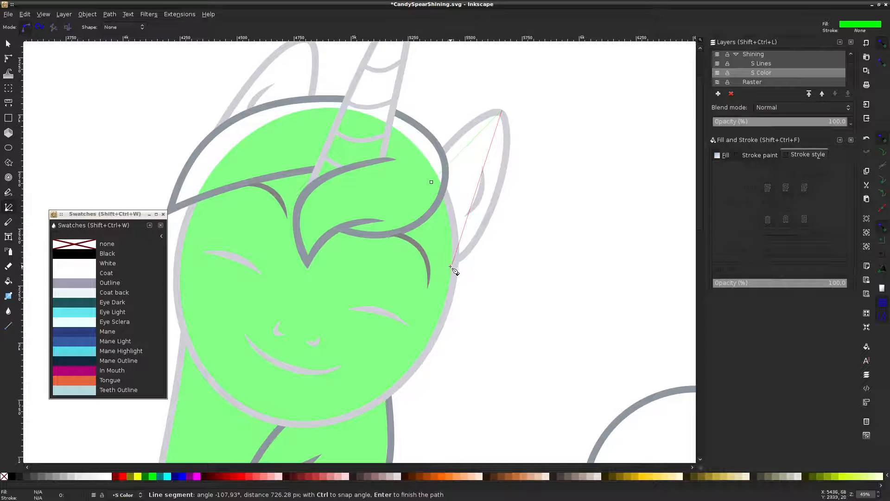
{"action": "left_click", "coordinate": [432, 182]}
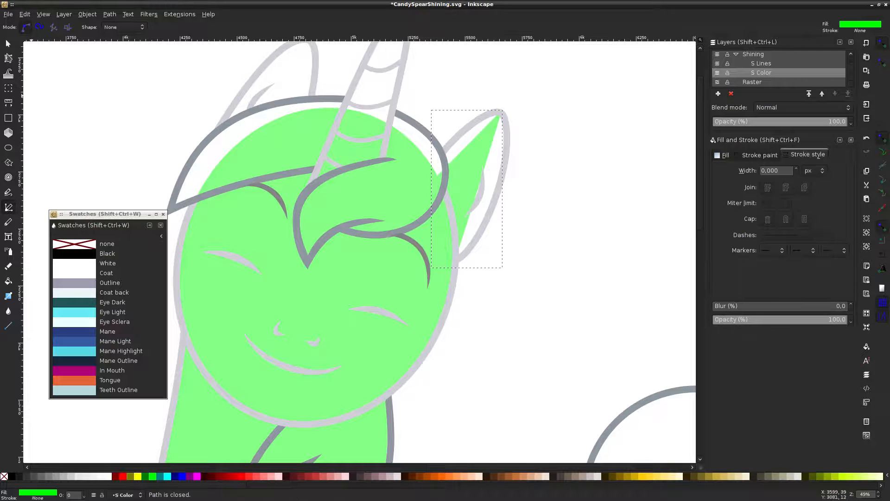
Adjust the tip node and curve the outer and upper edges of the right ear's green fill to follow the ear outline
{"action": "key", "text": "n"}
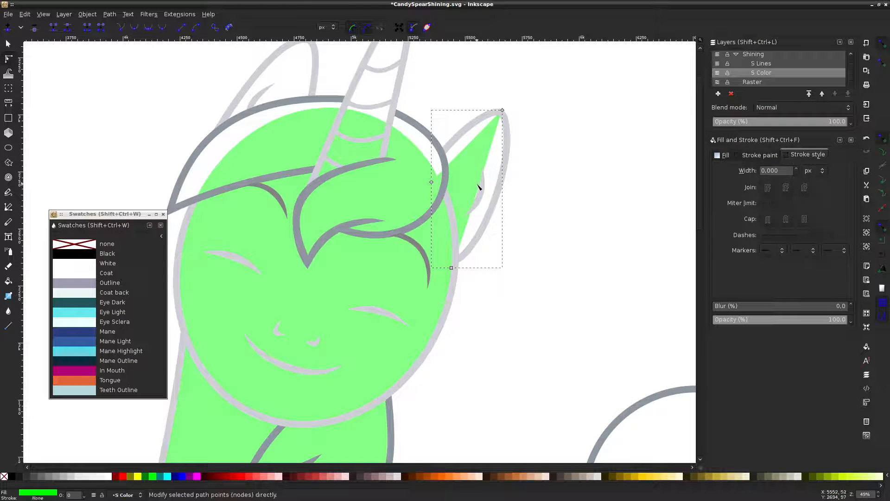
{"action": "left_click_drag", "start_coordinate": [479, 192], "coordinate": [502, 193]}
{"action": "scroll", "coordinate": [466, 271], "scroll_direction": "up", "scroll_amount": 2}
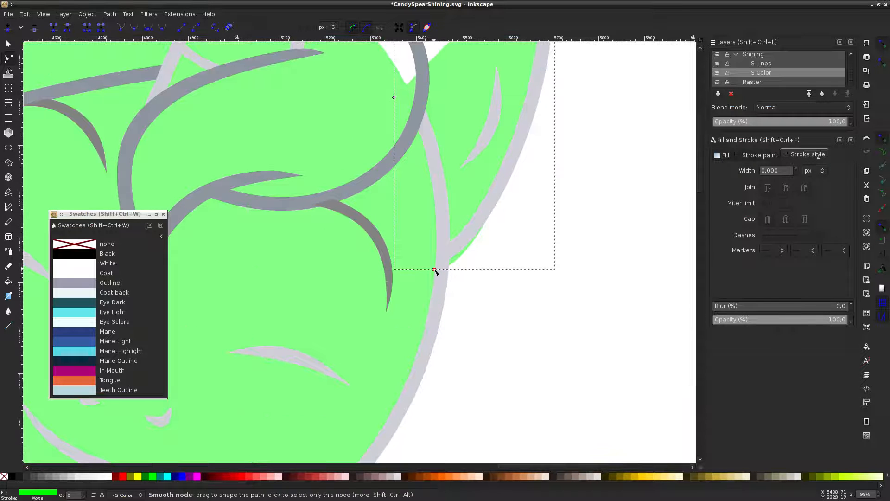
{"action": "left_click", "coordinate": [434, 268]}
{"action": "scroll", "coordinate": [566, 185], "scroll_direction": "up", "scroll_amount": 6}
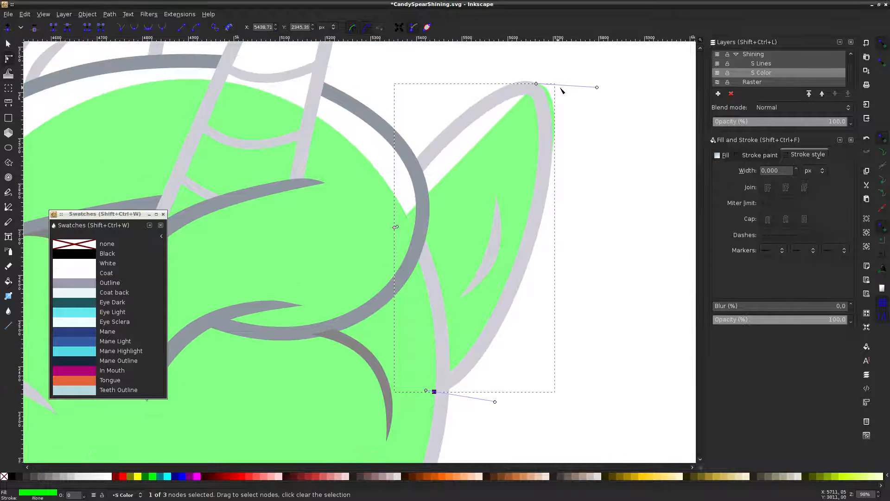
{"action": "left_click_drag", "start_coordinate": [597, 88], "coordinate": [538, 92]}
{"action": "left_click_drag", "start_coordinate": [526, 232], "coordinate": [534, 223]}
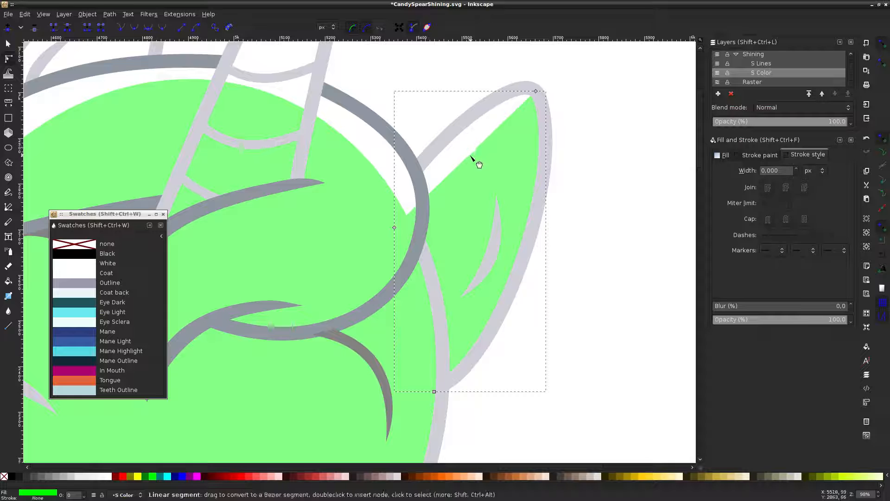
{"action": "left_click_drag", "start_coordinate": [473, 158], "coordinate": [439, 145]}
{"action": "scroll", "coordinate": [357, 157], "scroll_direction": "down", "scroll_amount": 3}
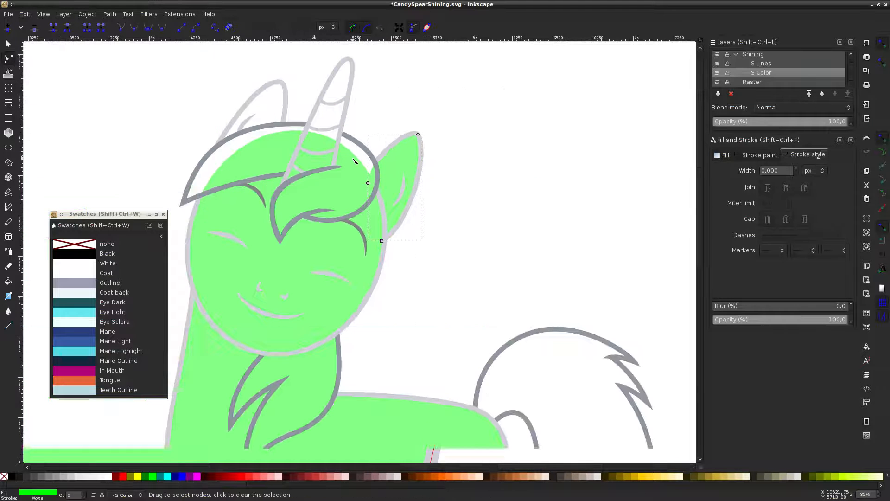
{"action": "left_click", "coordinate": [536, 88]}
Draw a closed three-point green fill for the left ear, running from its outer base to the tip and down into the head
{"action": "scroll", "coordinate": [534, 87], "scroll_direction": "left", "scroll_amount": 3}
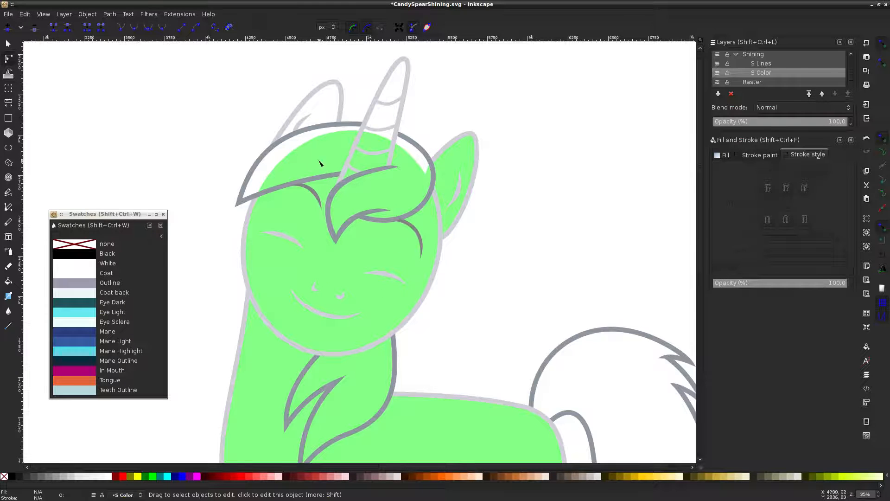
{"action": "scroll", "coordinate": [280, 82], "scroll_direction": "up", "scroll_amount": 3}
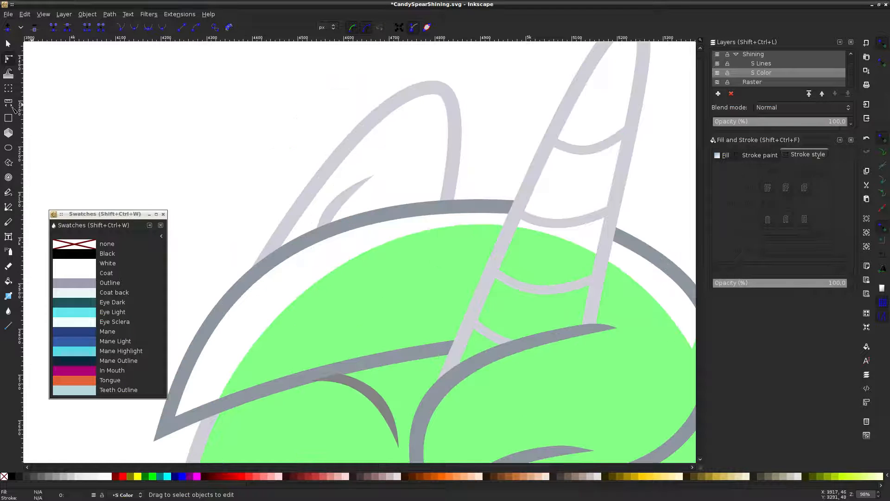
{"action": "key", "text": "b"}
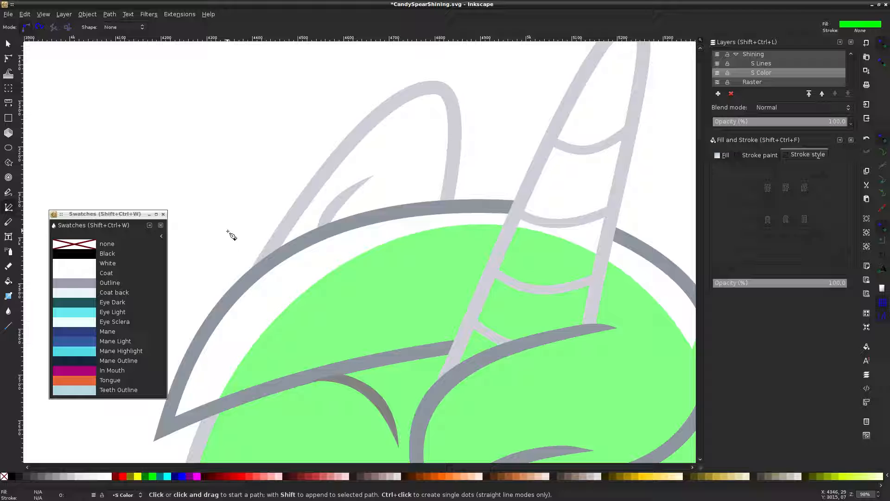
{"action": "left_click", "coordinate": [256, 278]}
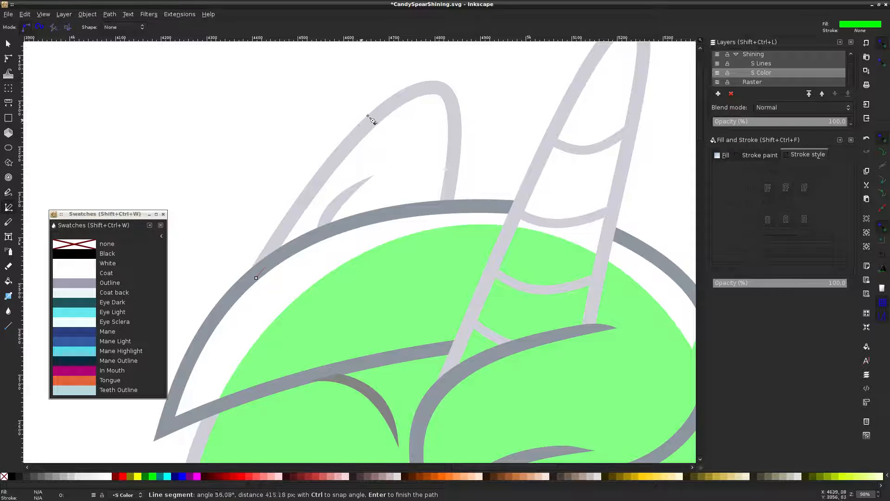
{"action": "left_click", "coordinate": [444, 89]}
{"action": "left_click", "coordinate": [444, 250]}
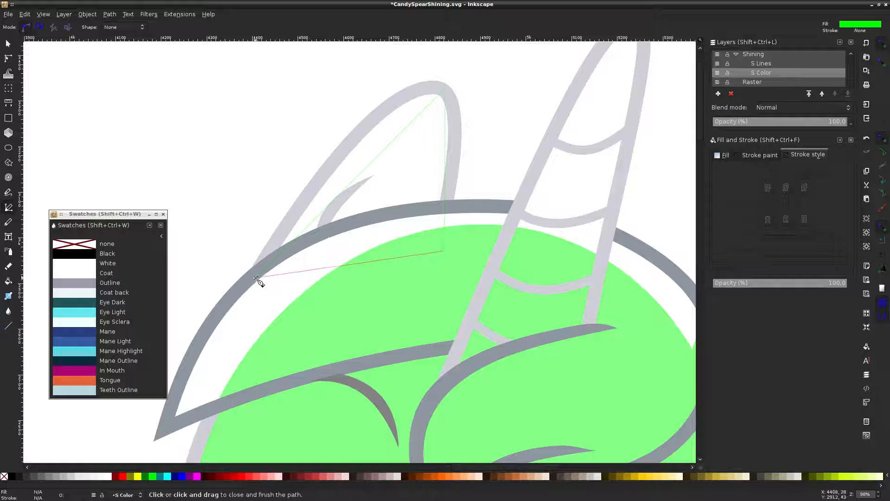
{"action": "left_click", "coordinate": [256, 279]}
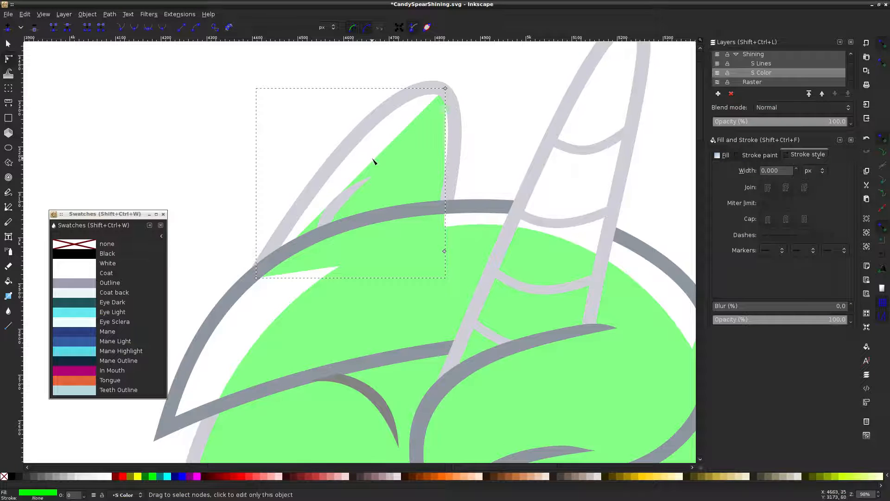
Bend both sides of the left ear's green fill outward to follow the ear outline
{"action": "left_click_drag", "start_coordinate": [377, 164], "coordinate": [411, 98]}
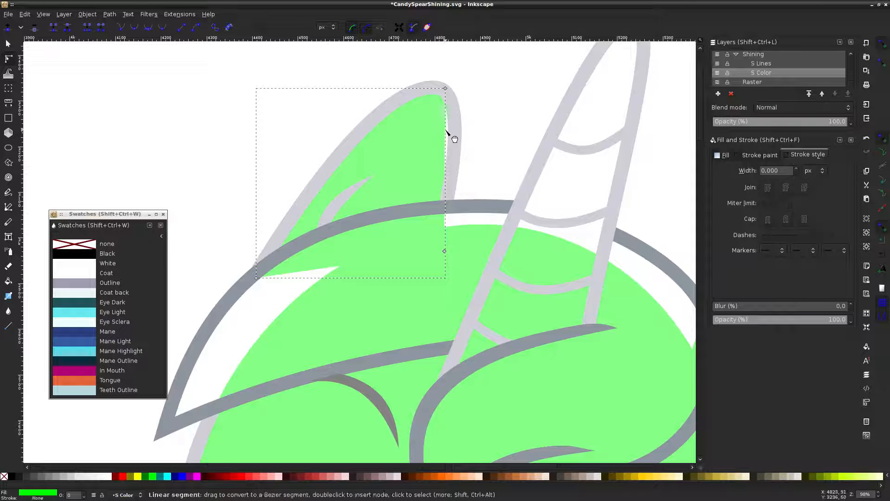
{"action": "left_click_drag", "start_coordinate": [448, 135], "coordinate": [455, 133]}
{"action": "left_click", "coordinate": [504, 76]}
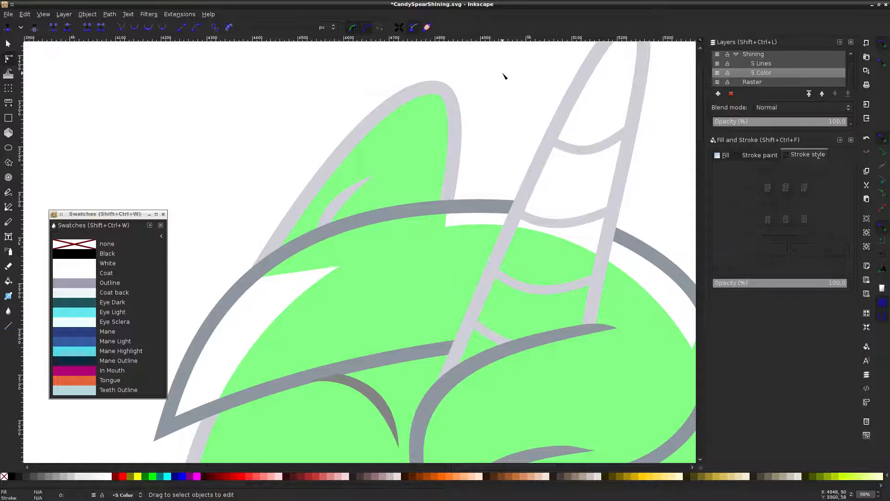
Draw a closed triangular blue fill for the horn, from its left base to the tip and down to its right base
{"action": "scroll", "coordinate": [504, 77], "scroll_direction": "down", "scroll_amount": 3}
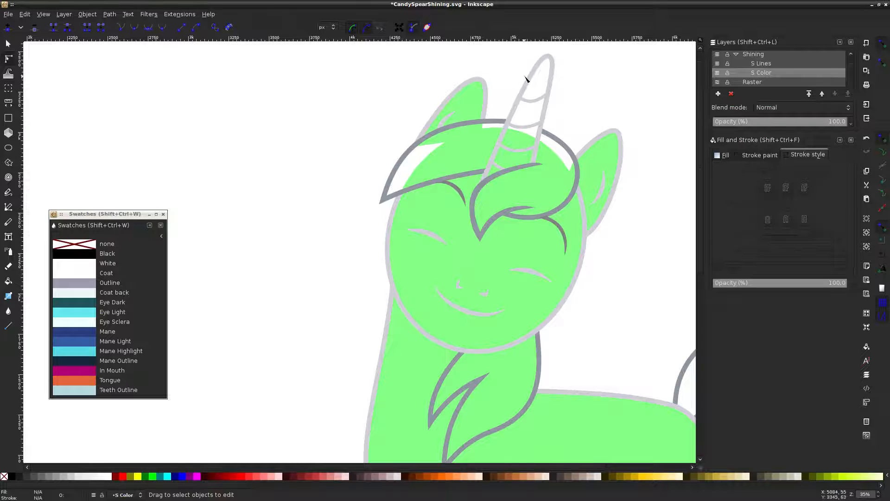
{"action": "scroll", "coordinate": [519, 92], "scroll_direction": "right", "scroll_amount": 3}
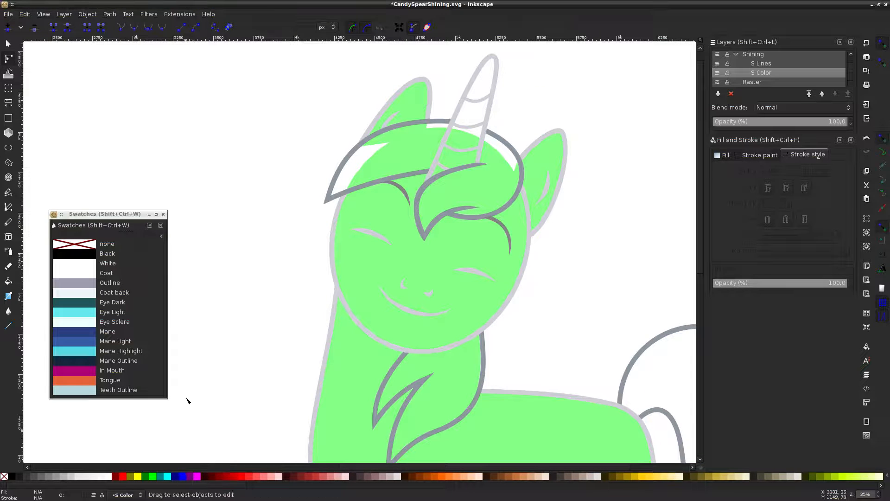
{"action": "key", "text": "b"}
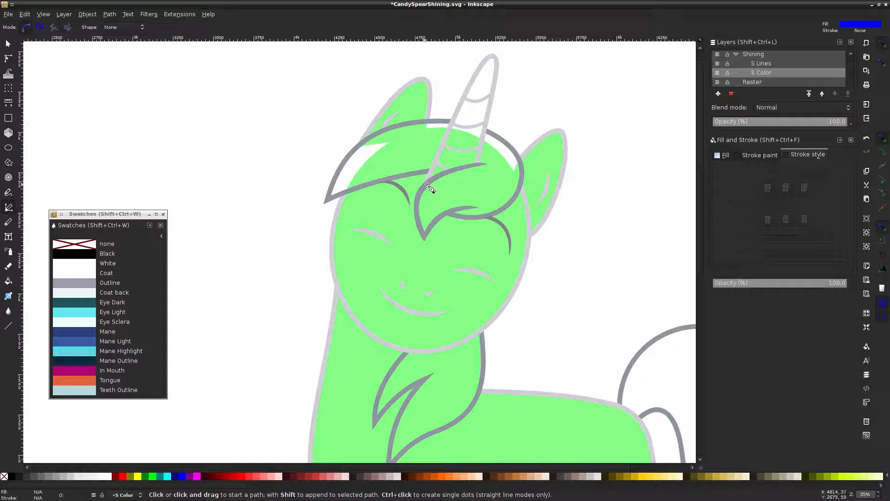
{"action": "left_click", "coordinate": [427, 185]}
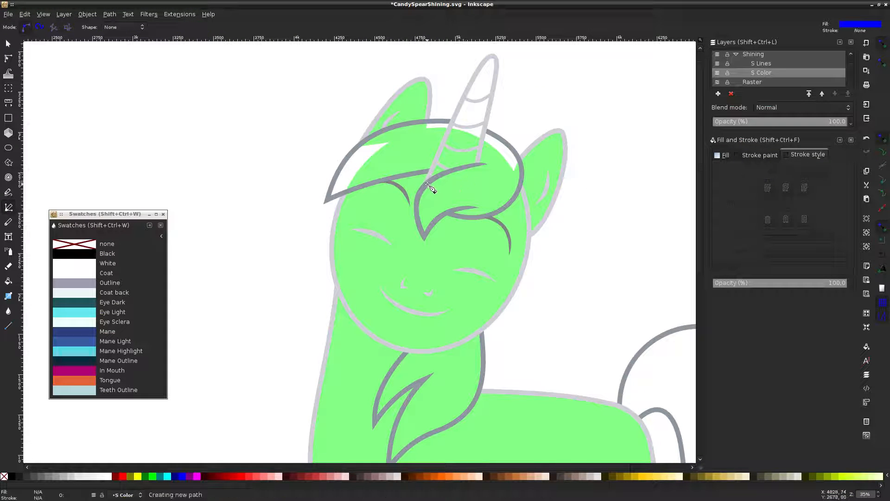
{"action": "left_click", "coordinate": [492, 56]}
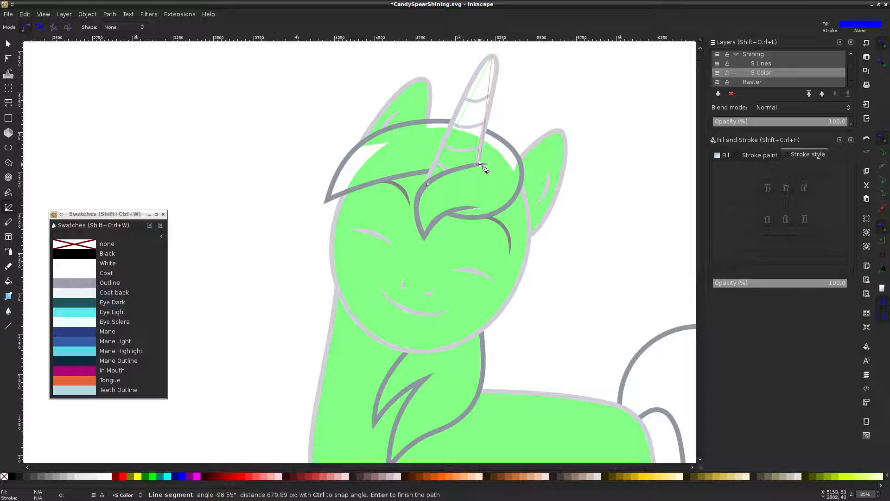
{"action": "left_click", "coordinate": [480, 165]}
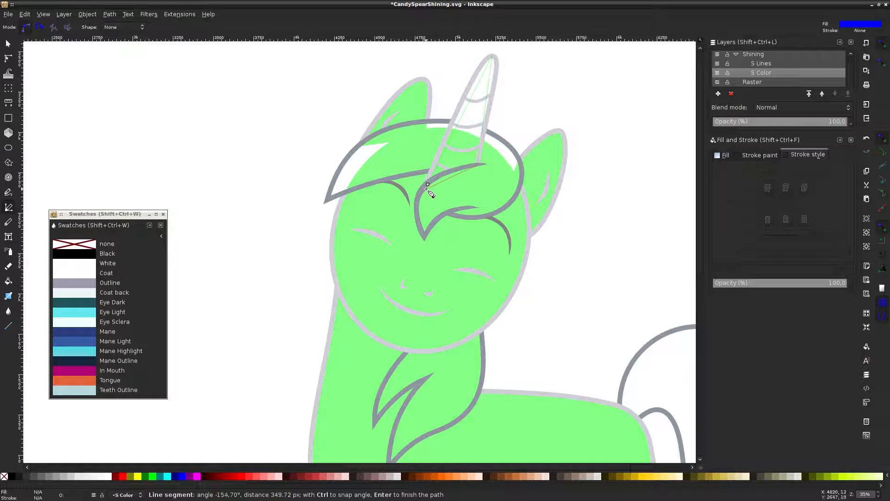
{"action": "left_click", "coordinate": [428, 184]}
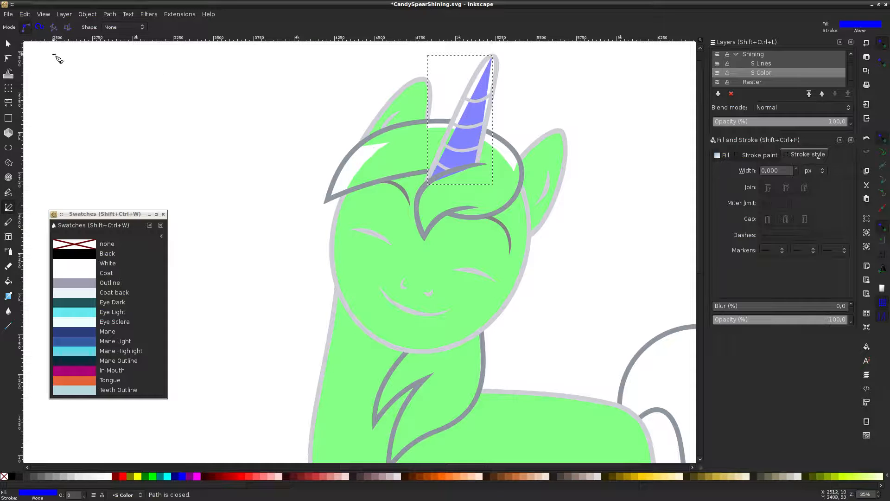
Bend both long sides of the horn's blue fill outward so they sit under the horn's outline
{"action": "left_click", "coordinate": [9, 58]}
{"action": "scroll", "coordinate": [485, 68], "scroll_direction": "up", "scroll_amount": 2}
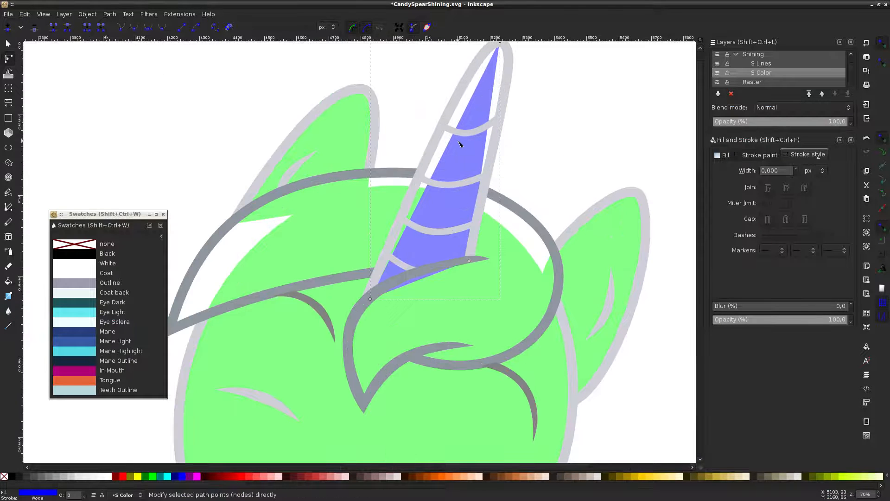
{"action": "left_click_drag", "start_coordinate": [453, 149], "coordinate": [456, 127]}
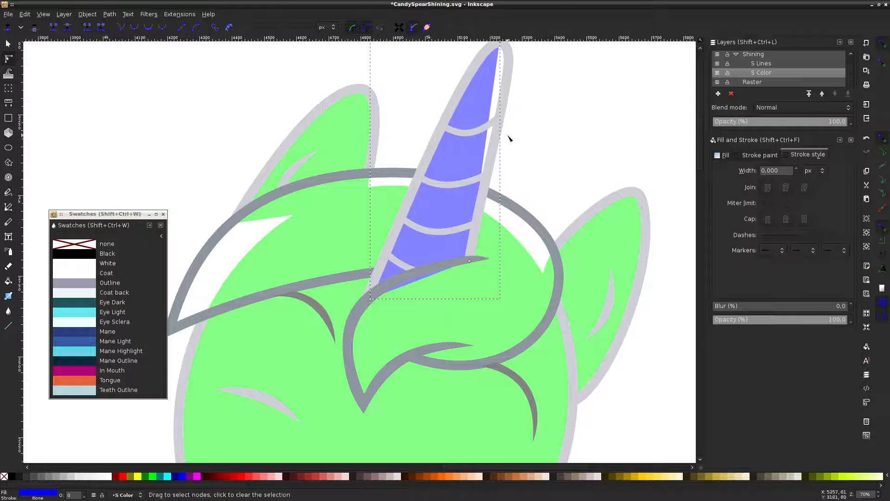
{"action": "left_click_drag", "start_coordinate": [490, 94], "coordinate": [517, 74]}
{"action": "scroll", "coordinate": [538, 85], "scroll_direction": "up", "scroll_amount": 3}
{"action": "scroll", "coordinate": [517, 104], "scroll_direction": "up", "scroll_amount": 4}
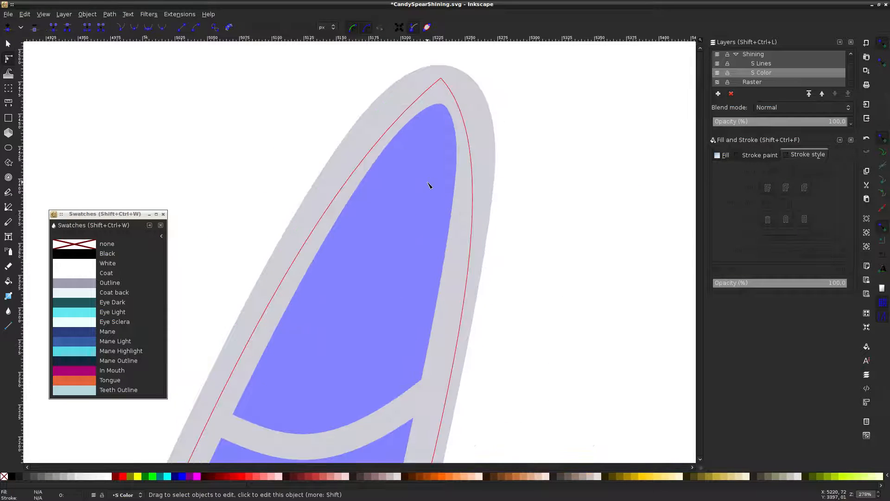
{"action": "scroll", "coordinate": [482, 181], "scroll_direction": "down", "scroll_amount": 15}
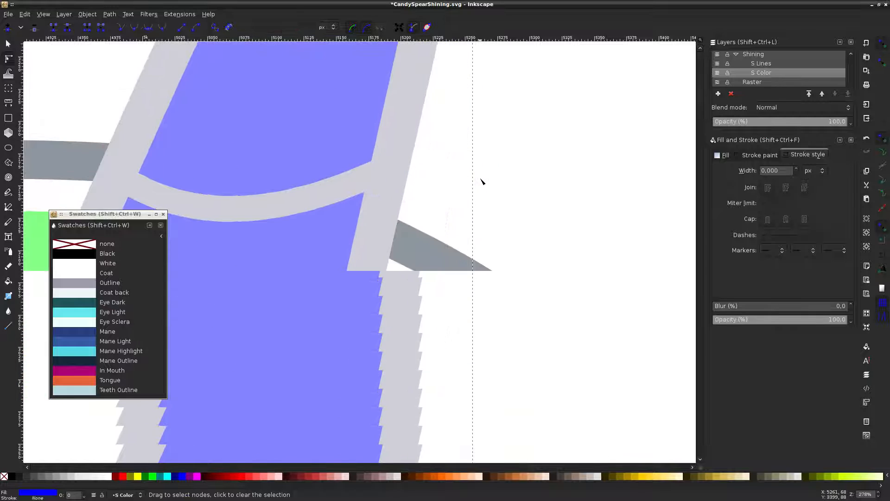
{"action": "scroll", "coordinate": [482, 181], "scroll_direction": "down", "scroll_amount": 2}
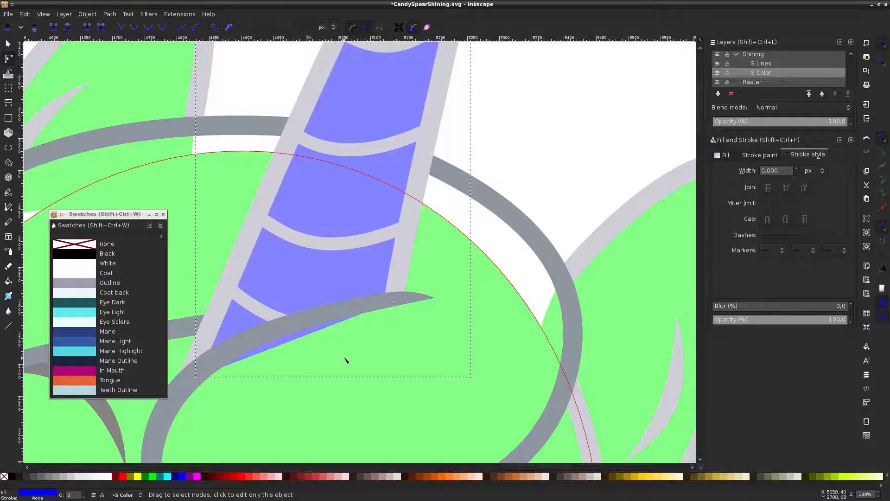
{"action": "scroll", "coordinate": [482, 197], "scroll_direction": "down", "scroll_amount": 3}
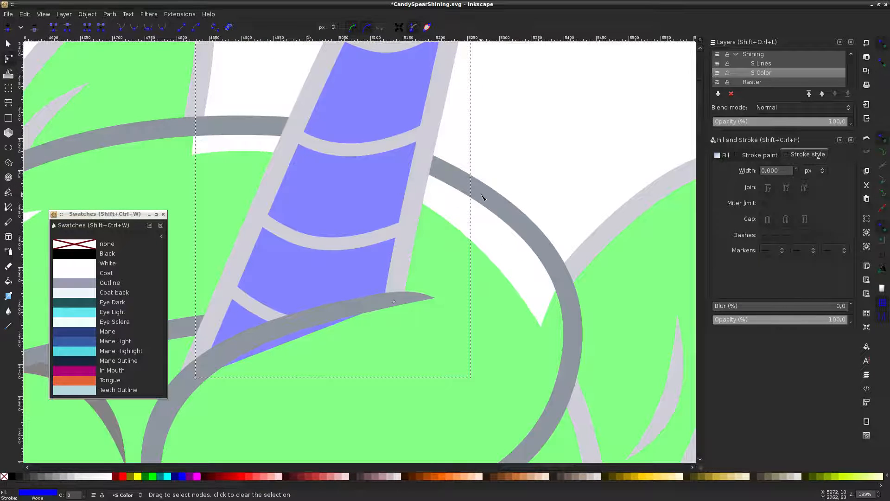
{"action": "key", "text": "Escape"}
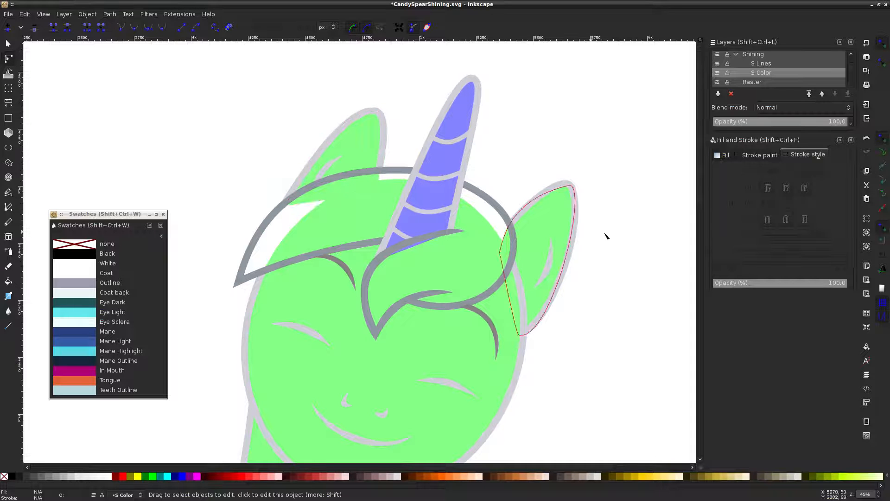
Recolour the green fills of the body, head and both ears together with the Coat swatch
{"action": "scroll", "coordinate": [495, 185], "scroll_direction": "down", "scroll_amount": 4}
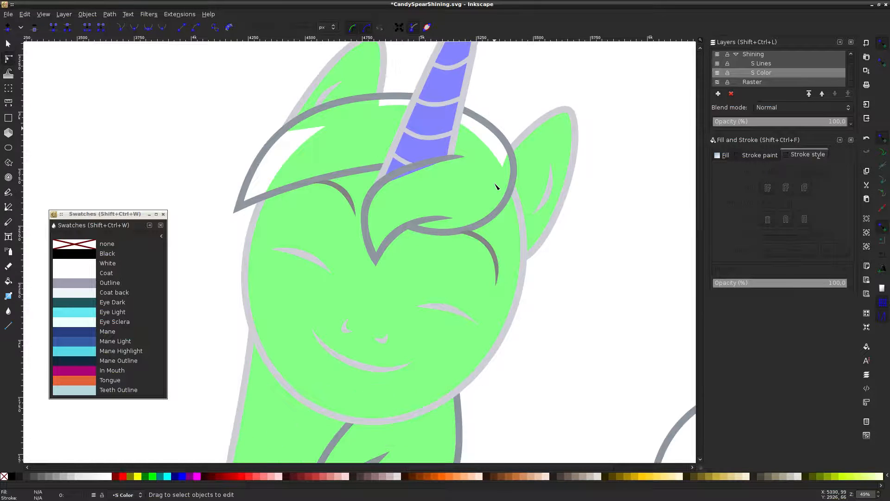
{"action": "scroll", "coordinate": [495, 186], "scroll_direction": "down", "scroll_amount": 10}
{"action": "scroll", "coordinate": [492, 139], "scroll_direction": "up", "scroll_amount": 6}
{"action": "left_click", "coordinate": [328, 221]}
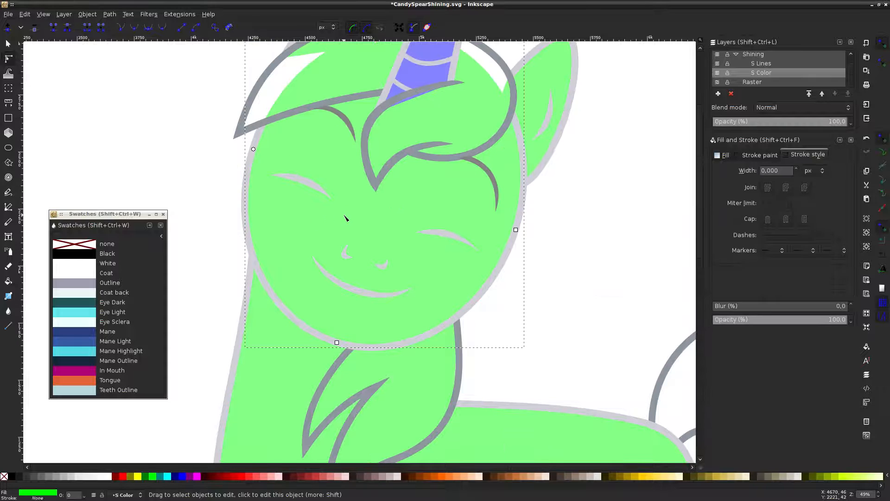
{"action": "key", "text": "Escape"}
{"action": "key", "text": "minus"}
{"action": "key", "text": "minus"}
{"action": "key", "text": "minus"}
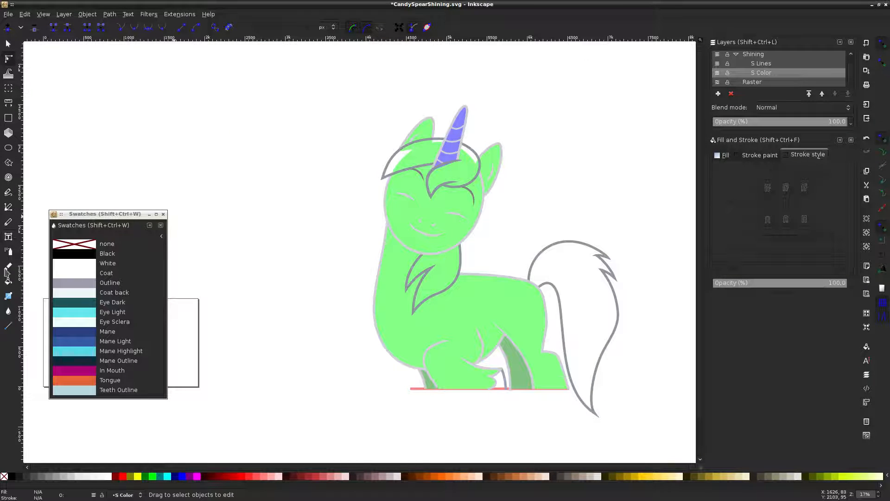
{"action": "left_click", "coordinate": [491, 318]}
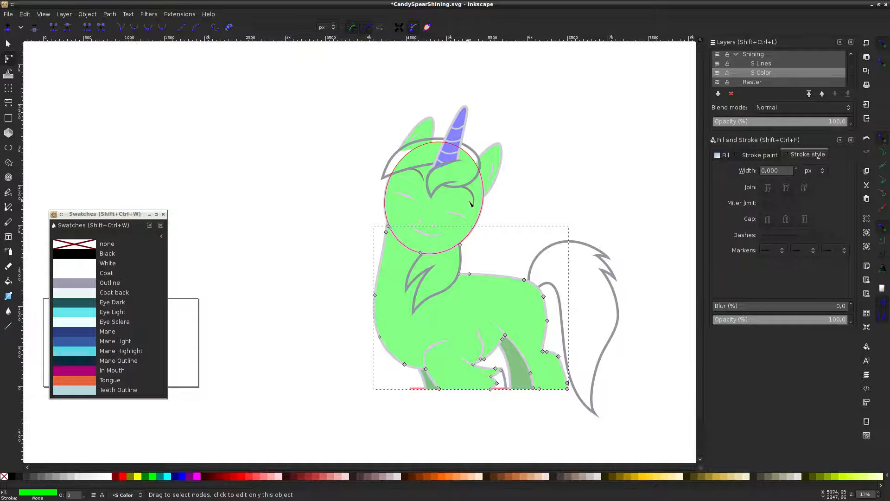
{"action": "left_click", "coordinate": [424, 167], "text": "shift"}
{"action": "left_click", "coordinate": [421, 153], "text": "shift"}
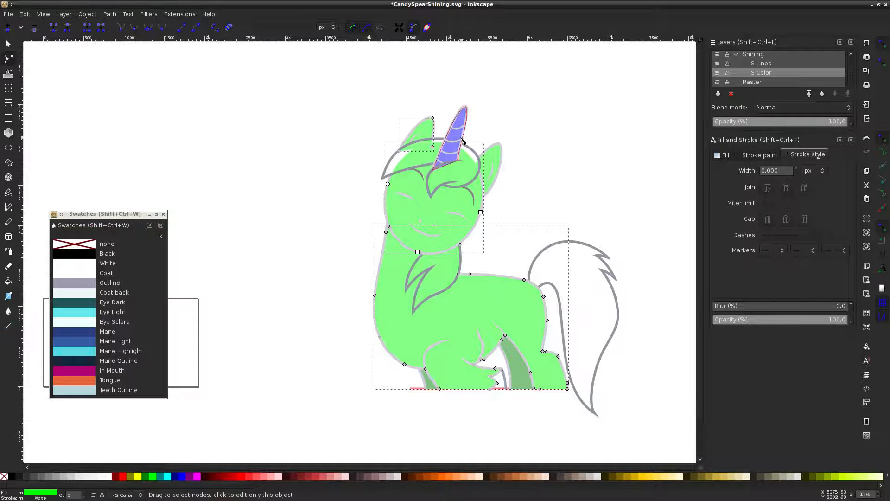
{"action": "left_click", "coordinate": [494, 159], "text": "shift"}
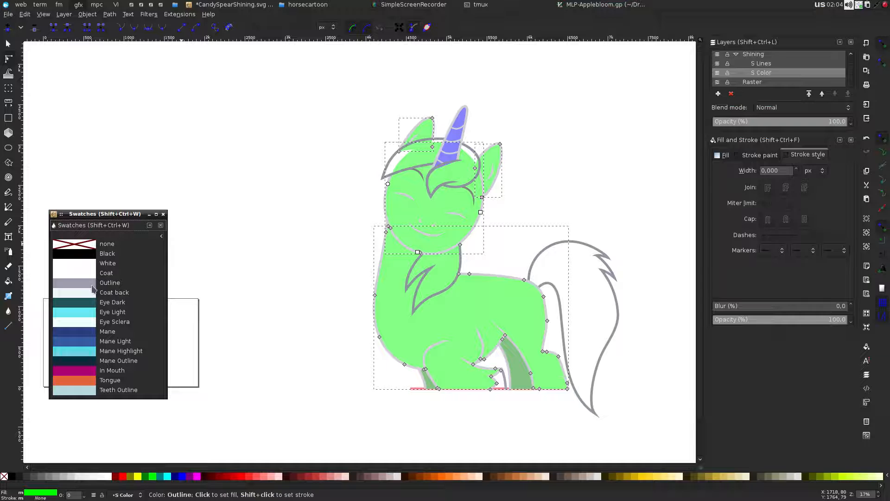
{"action": "left_click", "coordinate": [91, 274]}
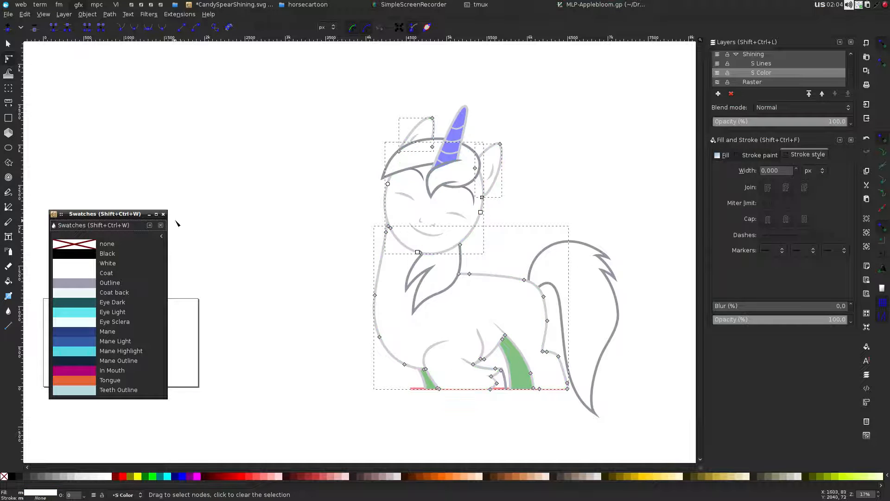
{"action": "left_click", "coordinate": [239, 215]}
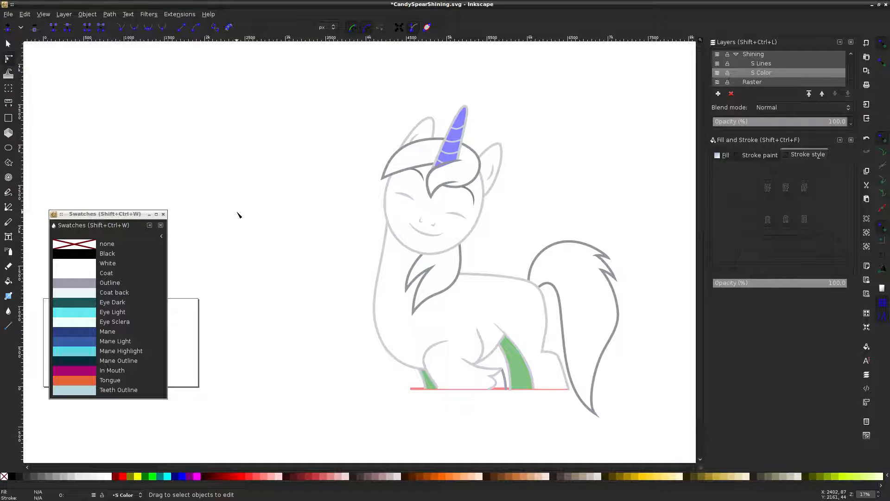
Recolour the horn's blue fill with the Coat swatch and deselect it
{"action": "left_click", "coordinate": [454, 134]}
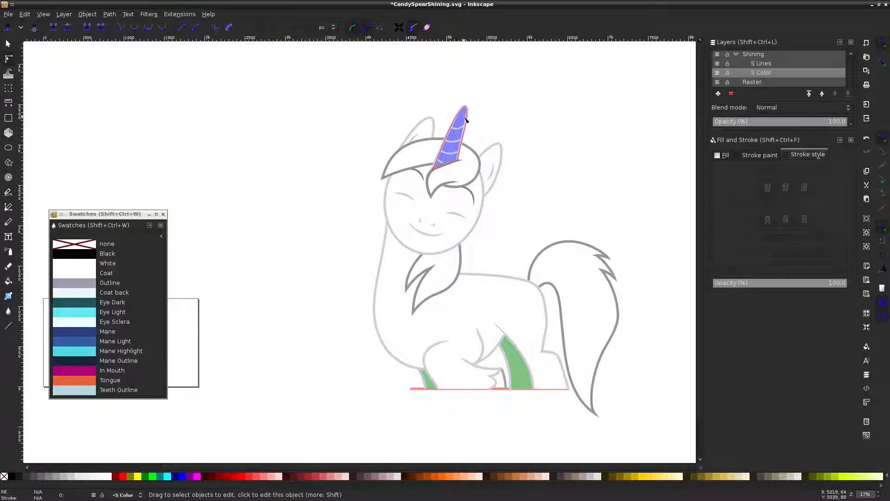
{"action": "left_click", "coordinate": [82, 279]}
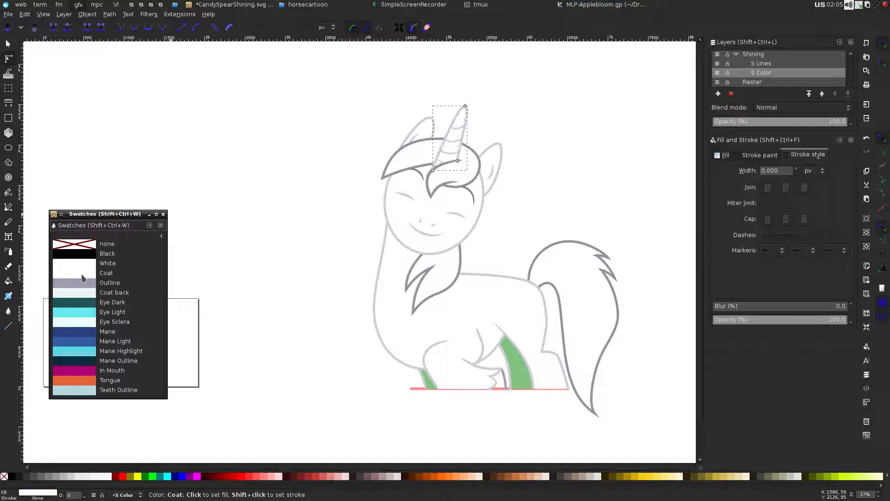
{"action": "left_click", "coordinate": [294, 182]}
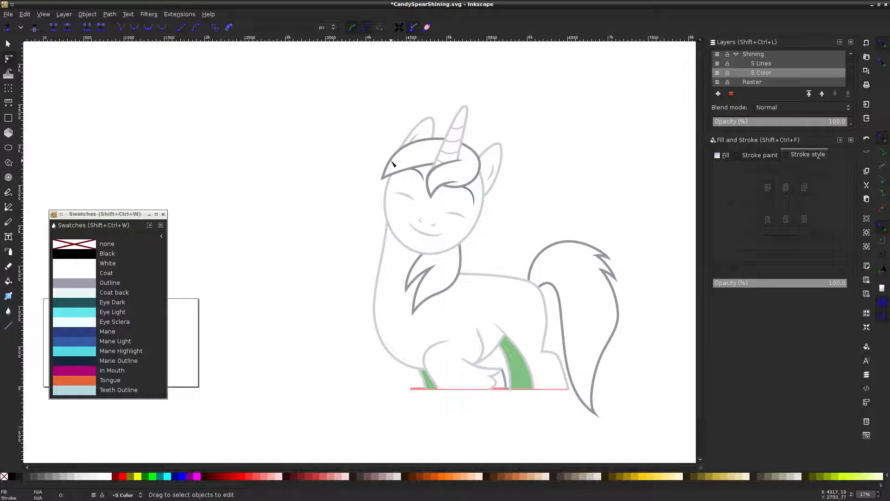
Set the document's background colour to pale pink, RGBA ffe5f200, using the colour wheel in the document properties
{"action": "key", "text": "ctrl+shift+d"}
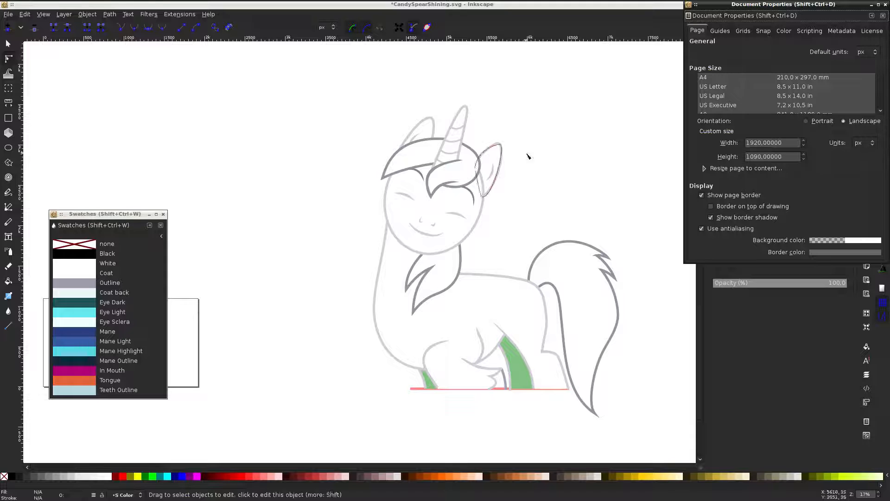
{"action": "left_click_drag", "start_coordinate": [824, 197], "coordinate": [748, 239]}
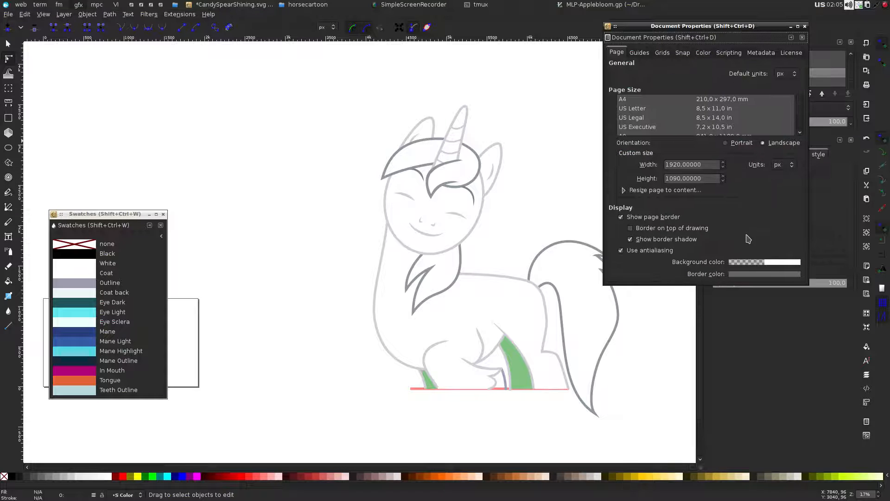
{"action": "left_click", "coordinate": [758, 262]}
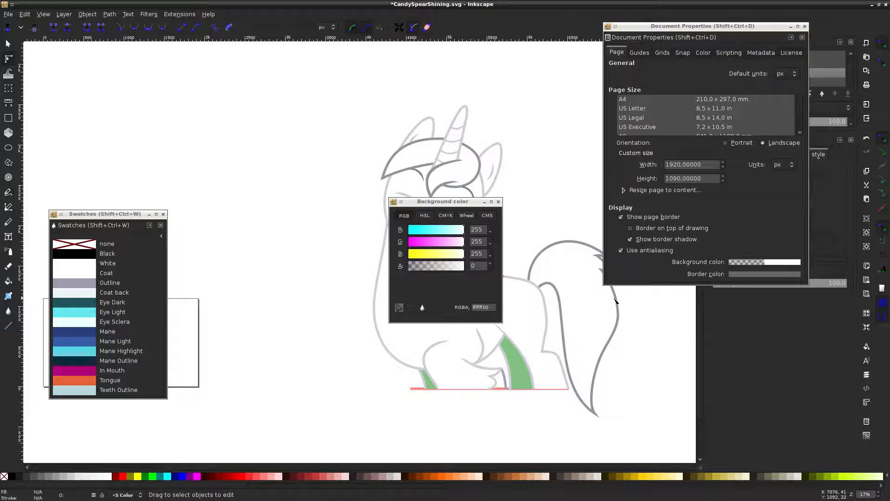
{"action": "double_click", "coordinate": [490, 308]}
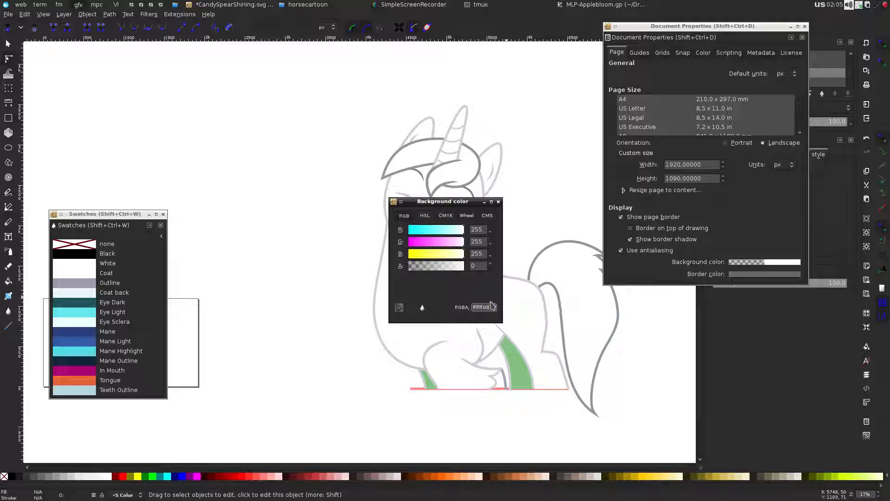
{"action": "left_click", "coordinate": [465, 216]}
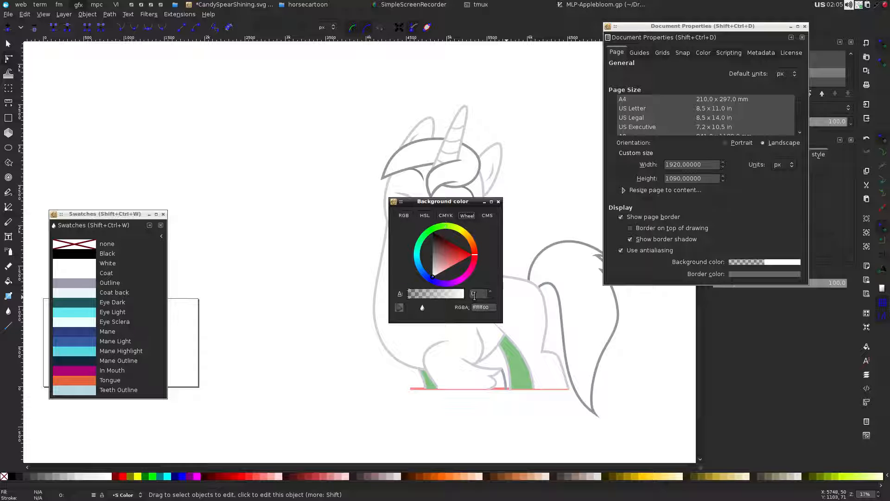
{"action": "mouse_move", "coordinate": [442, 269]}
{"action": "left_mouse_down"}
{"action": "mouse_move", "coordinate": [421, 252]}
{"action": "mouse_move", "coordinate": [416, 260]}
{"action": "left_mouse_up"}
{"action": "left_click", "coordinate": [427, 237]}
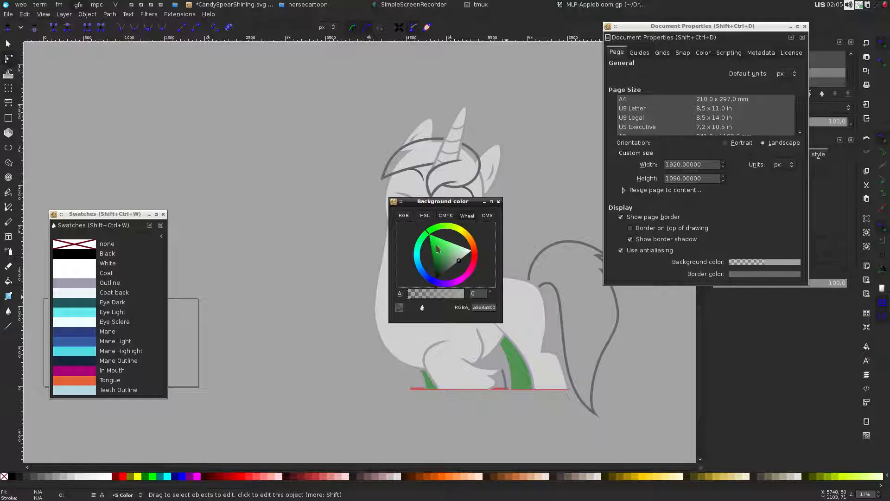
{"action": "left_click", "coordinate": [452, 244]}
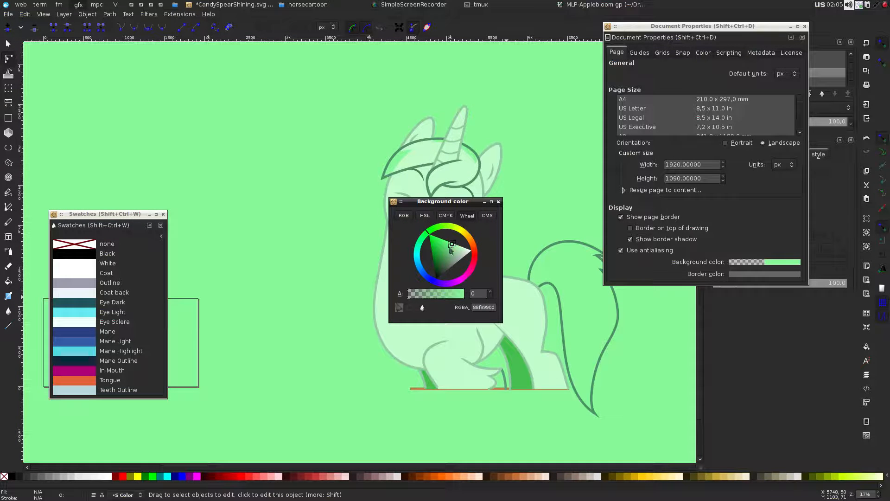
{"action": "left_click", "coordinate": [467, 282]}
{"action": "mouse_move", "coordinate": [465, 278]}
{"action": "left_mouse_down"}
{"action": "mouse_move", "coordinate": [441, 285]}
{"action": "mouse_move", "coordinate": [482, 276]}
{"action": "mouse_move", "coordinate": [441, 272]}
{"action": "mouse_move", "coordinate": [425, 285]}
{"action": "mouse_move", "coordinate": [427, 271]}
{"action": "left_mouse_up"}
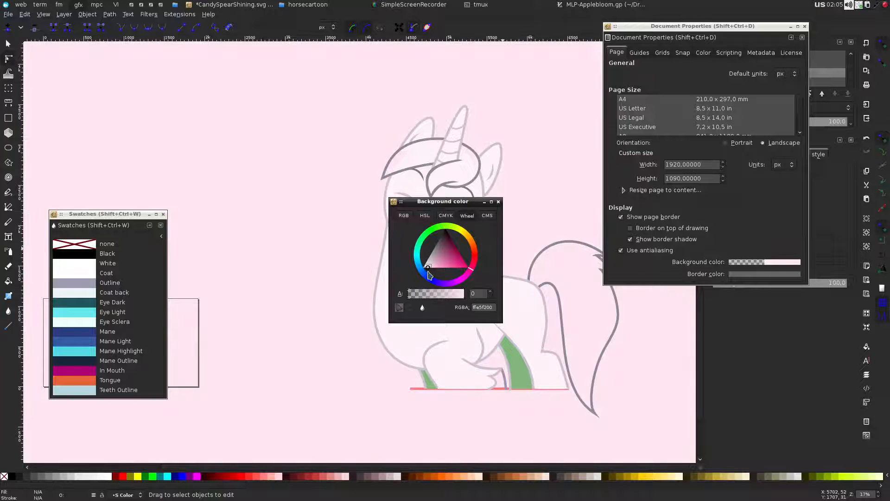
{"action": "left_click", "coordinate": [499, 202]}
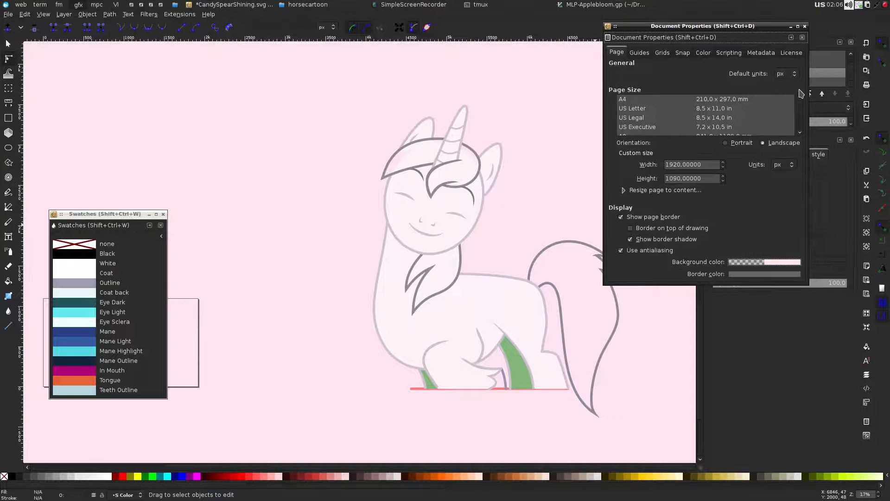
{"action": "left_click", "coordinate": [804, 26]}
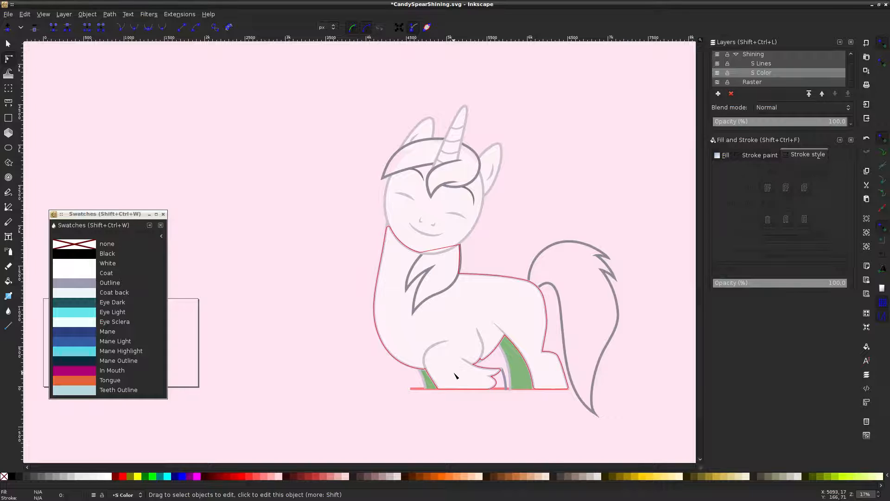
Select the right ear's fill and insert a node on its upper edge near the tip
{"action": "scroll", "coordinate": [406, 269], "scroll_direction": "up", "scroll_amount": 3}
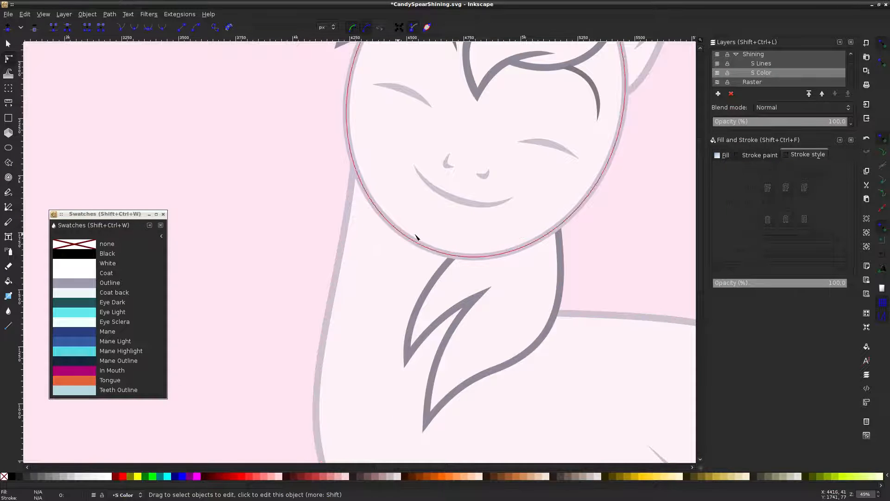
{"action": "scroll", "coordinate": [610, 235], "scroll_direction": "down", "scroll_amount": 3}
{"action": "scroll", "coordinate": [653, 241], "scroll_direction": "right", "scroll_amount": 1}
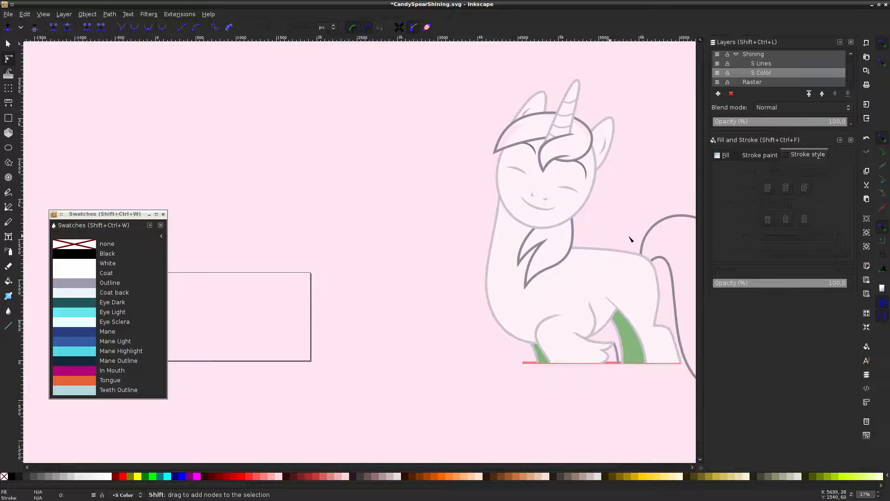
{"action": "scroll", "coordinate": [569, 81], "scroll_direction": "up", "scroll_amount": 1}
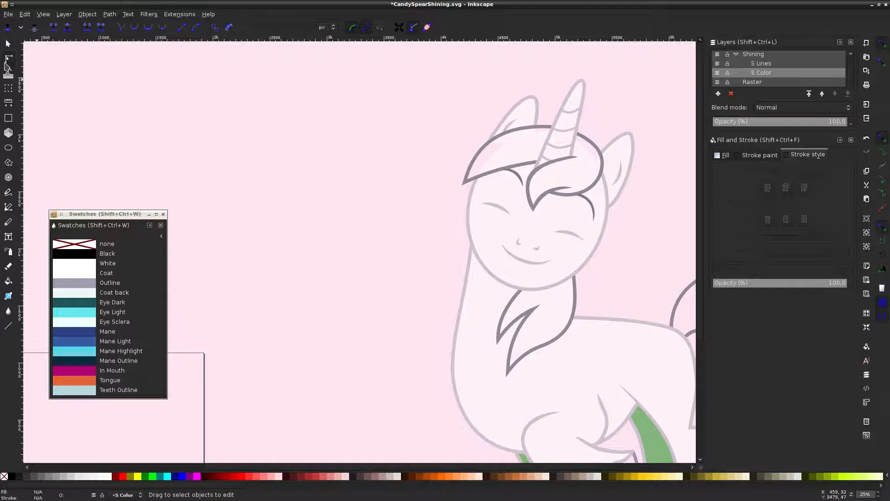
{"action": "scroll", "coordinate": [656, 143], "scroll_direction": "up", "scroll_amount": 4}
{"action": "left_click", "coordinate": [520, 222]}
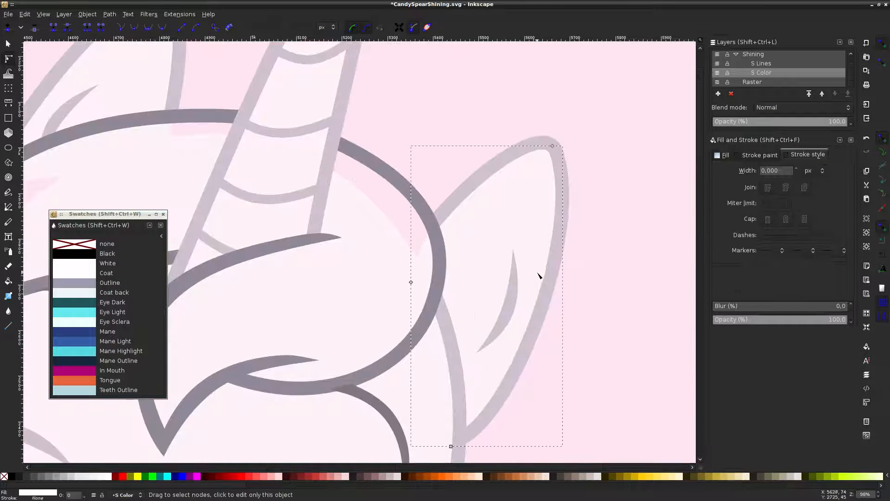
{"action": "left_click_drag", "start_coordinate": [508, 164], "coordinate": [453, 202]}
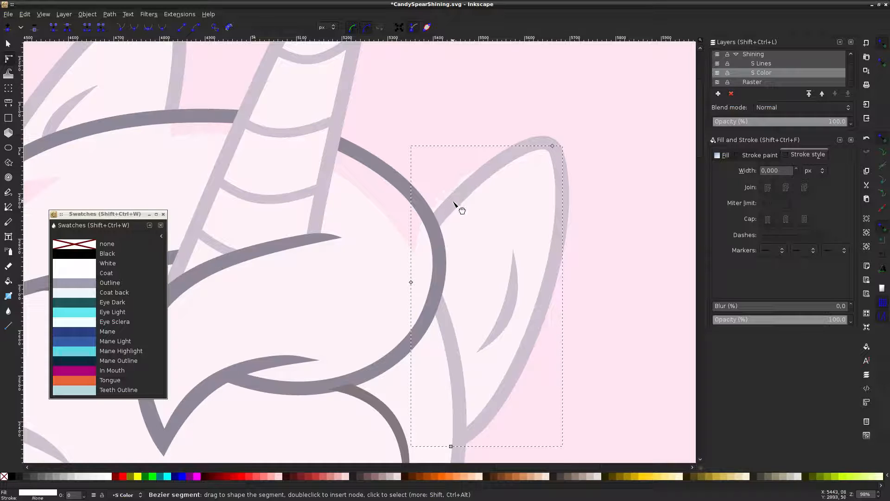
{"action": "left_click", "coordinate": [514, 164]}
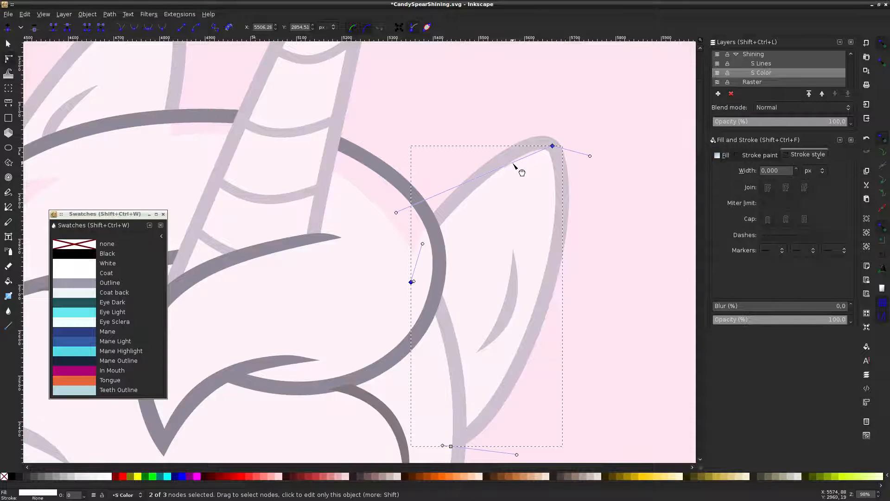
{"action": "left_click", "coordinate": [465, 185]}
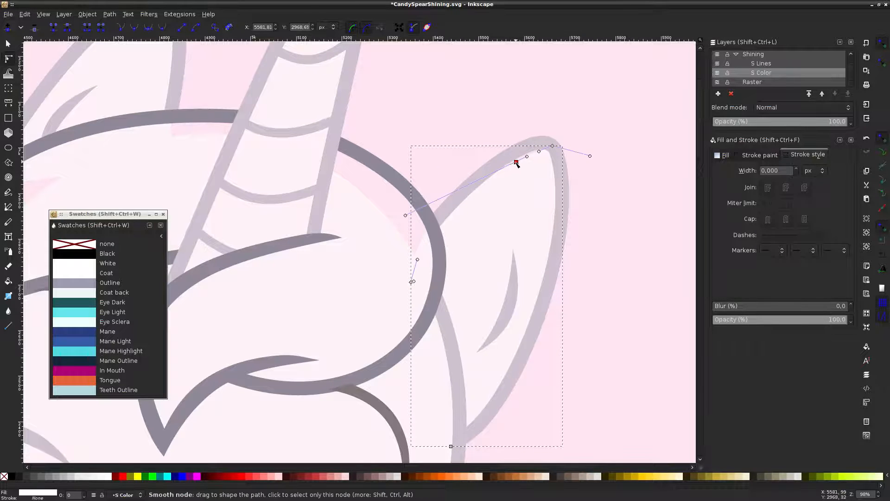
Move the new node down along the right ear's upper edge, reshape the adjoining curve to follow the outline, and deselect the fill
{"action": "mouse_move", "coordinate": [516, 162]}
{"action": "left_mouse_down"}
{"action": "mouse_move", "coordinate": [485, 181]}
{"action": "mouse_move", "coordinate": [532, 158]}
{"action": "left_mouse_up"}
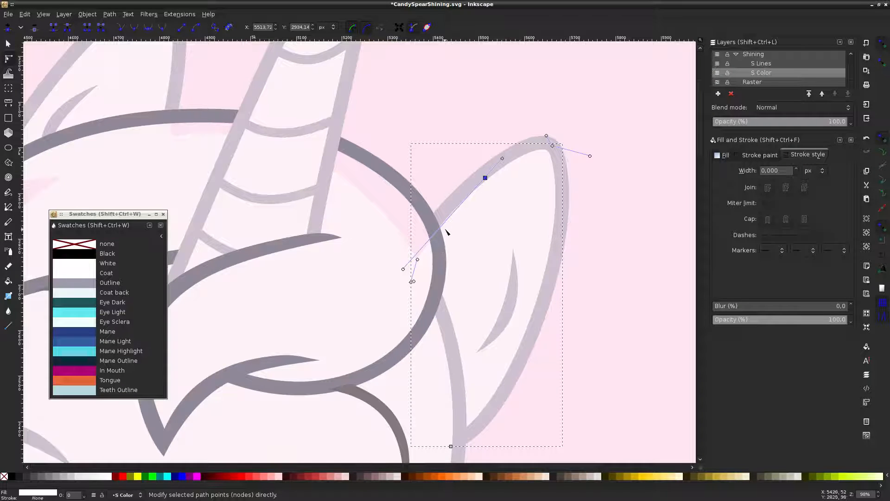
{"action": "left_click_drag", "start_coordinate": [453, 228], "coordinate": [453, 219]}
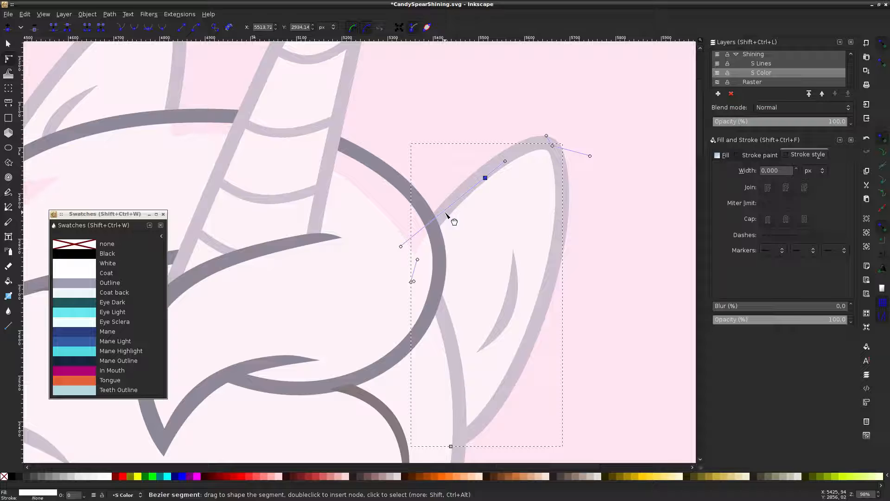
{"action": "left_click", "coordinate": [444, 172]}
{"action": "left_click", "coordinate": [648, 196]}
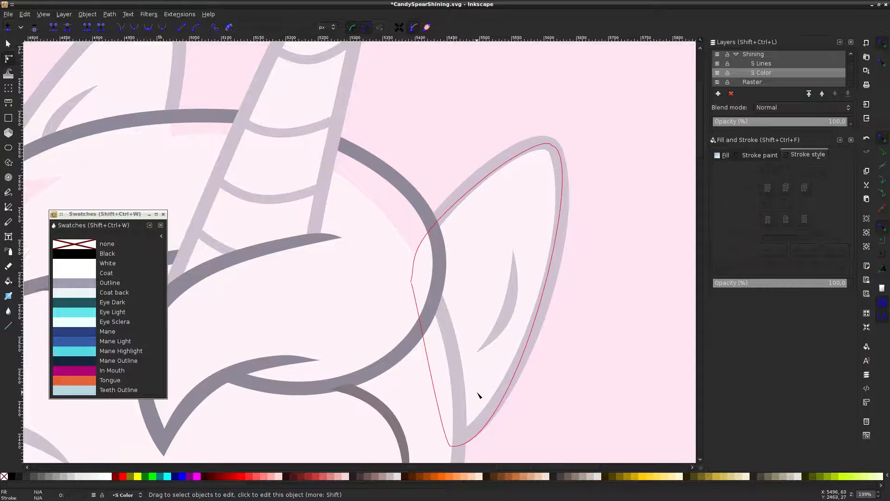
Set the document's background colour to light green using the colour wheel in the document properties
{"action": "scroll", "coordinate": [533, 314], "scroll_direction": "down", "scroll_amount": 4, "text": "ctrl"}
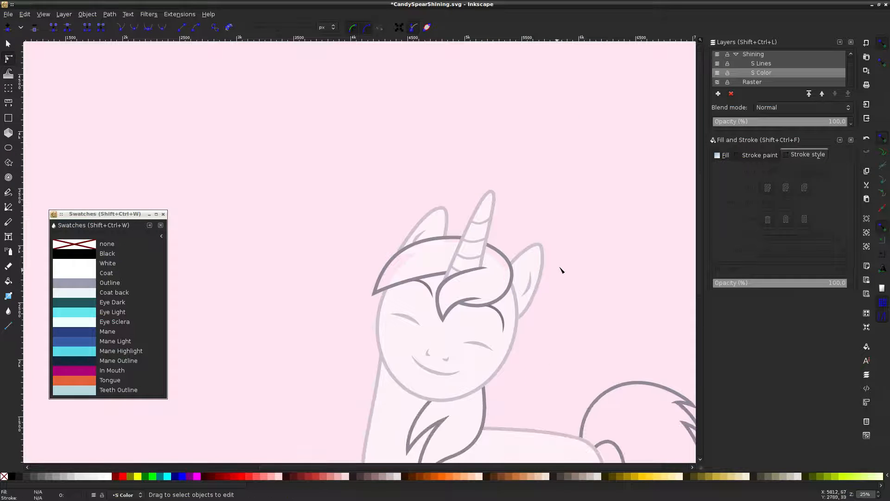
{"action": "scroll", "coordinate": [561, 265], "scroll_direction": "down", "scroll_amount": 8}
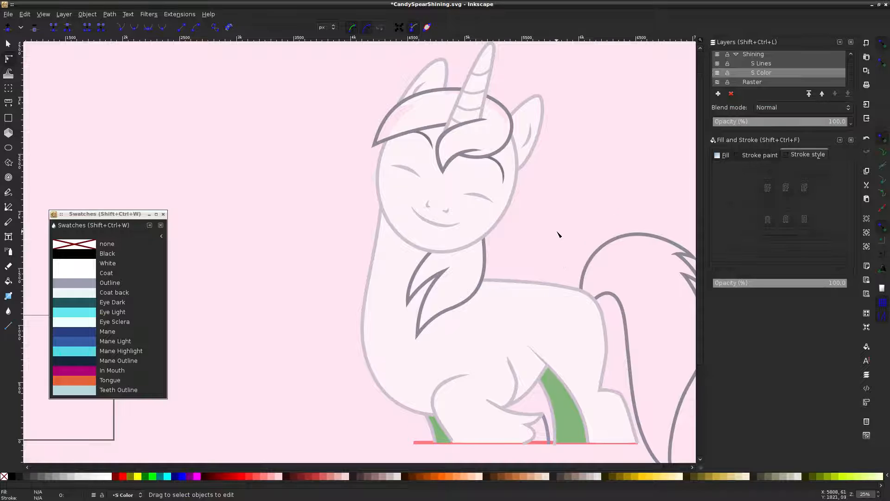
{"action": "scroll", "coordinate": [558, 234], "scroll_direction": "down", "scroll_amount": 5}
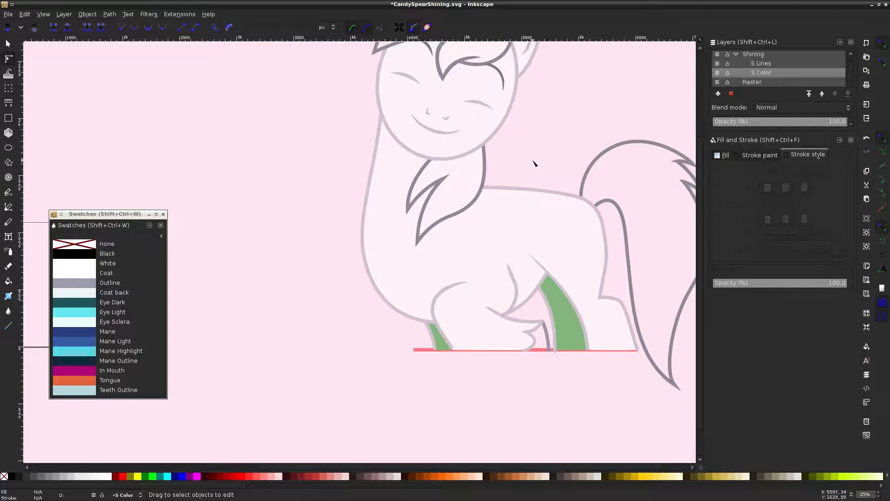
{"action": "key", "text": "shift+ctrl+d"}
{"action": "left_click", "coordinate": [841, 240]}
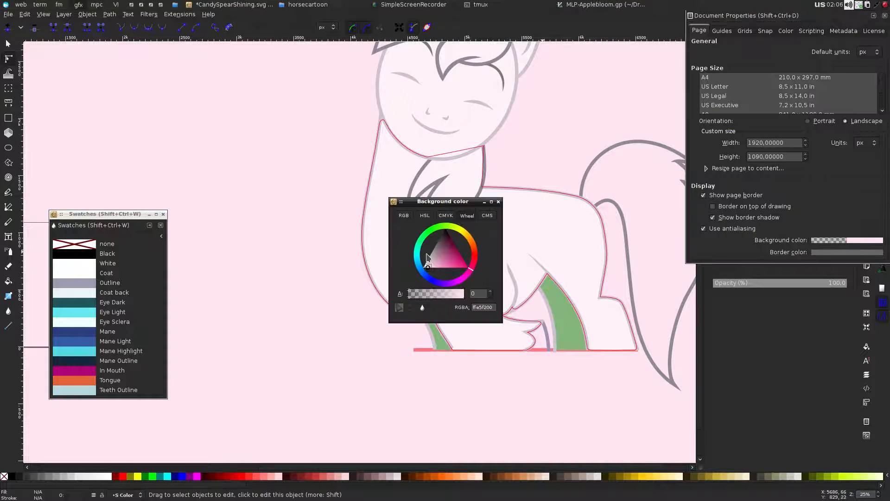
{"action": "left_click_drag", "start_coordinate": [427, 256], "coordinate": [448, 277]}
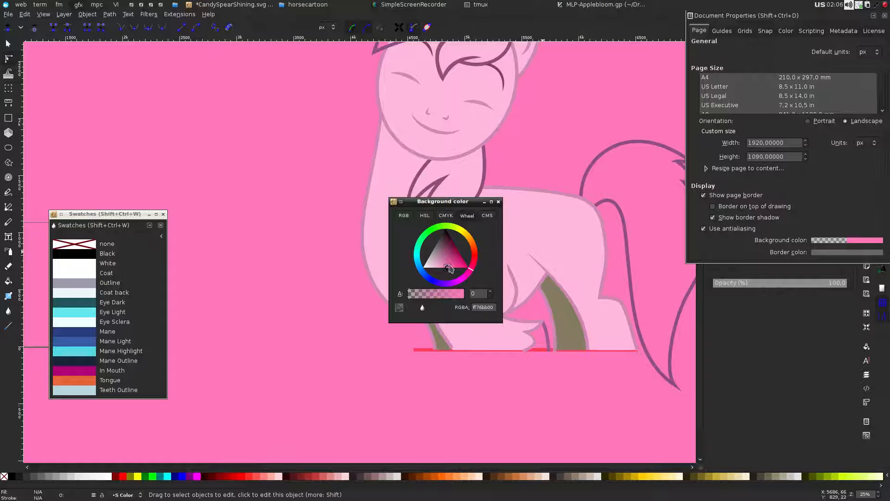
{"action": "left_click", "coordinate": [436, 232]}
{"action": "mouse_move", "coordinate": [435, 264]}
{"action": "left_mouse_down"}
{"action": "mouse_move", "coordinate": [432, 252]}
{"action": "mouse_move", "coordinate": [464, 246]}
{"action": "mouse_move", "coordinate": [465, 232]}
{"action": "left_mouse_up"}
{"action": "left_click", "coordinate": [498, 203]}
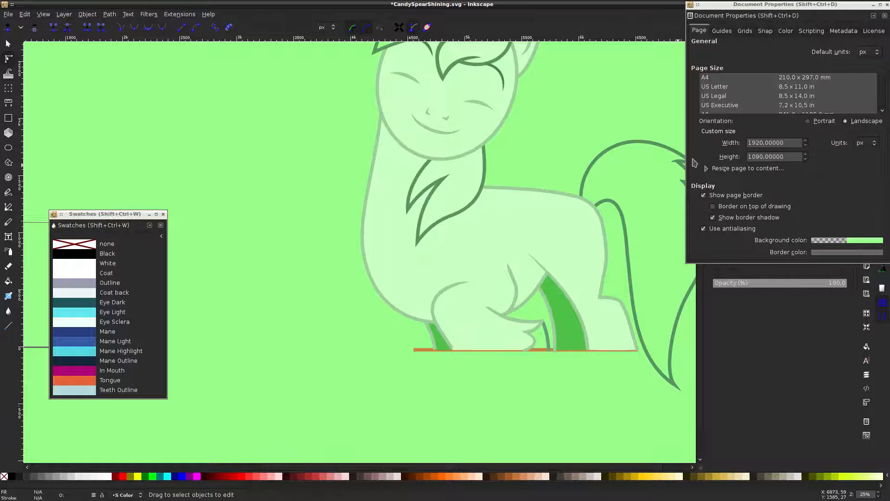
{"action": "left_click", "coordinate": [883, 16]}
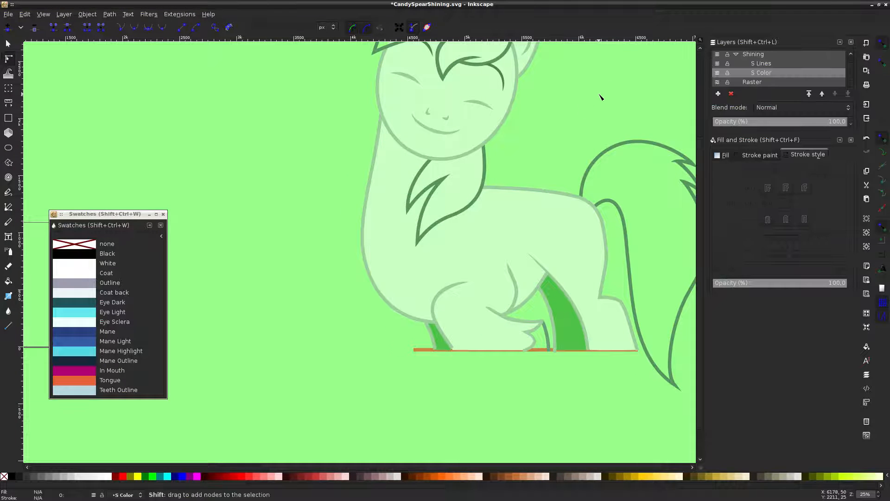
Bend the outer edge of the left ear's fill to sit within its outline, and deselect it
{"action": "scroll", "coordinate": [584, 106], "scroll_direction": "right", "scroll_amount": 3}
{"action": "scroll", "coordinate": [541, 133], "scroll_direction": "up", "scroll_amount": 4}
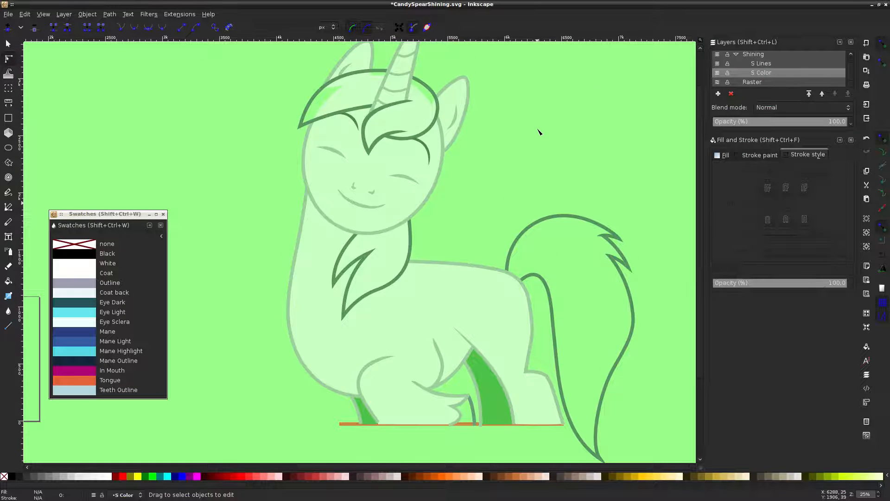
{"action": "scroll", "coordinate": [435, 94], "scroll_direction": "up", "scroll_amount": 3}
{"action": "scroll", "coordinate": [388, 185], "scroll_direction": "up", "scroll_amount": 5, "text": "ctrl"}
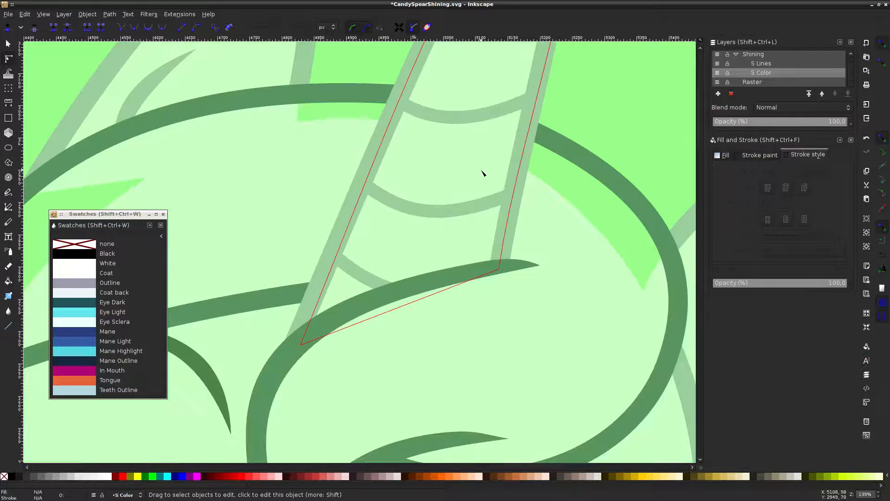
{"action": "scroll", "coordinate": [482, 172], "scroll_direction": "down", "scroll_amount": 3, "text": "ctrl"}
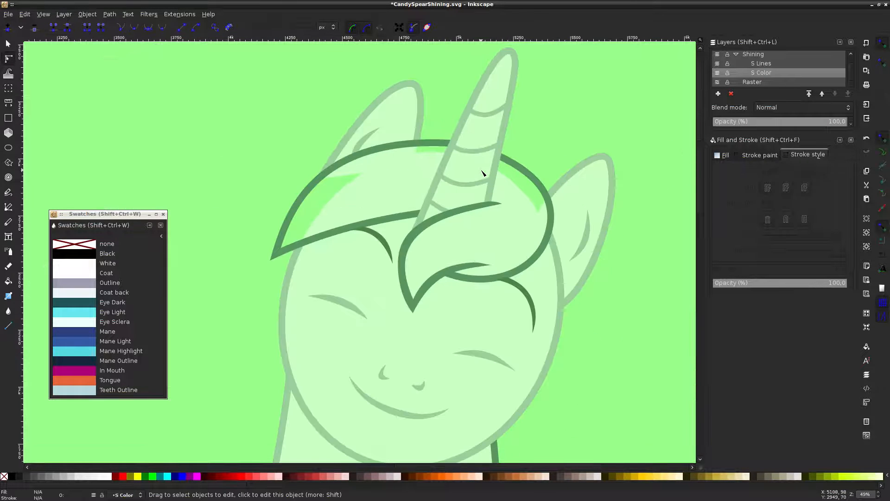
{"action": "left_click", "coordinate": [385, 120]}
{"action": "scroll", "coordinate": [373, 115], "scroll_direction": "up", "scroll_amount": 4, "text": "ctrl"}
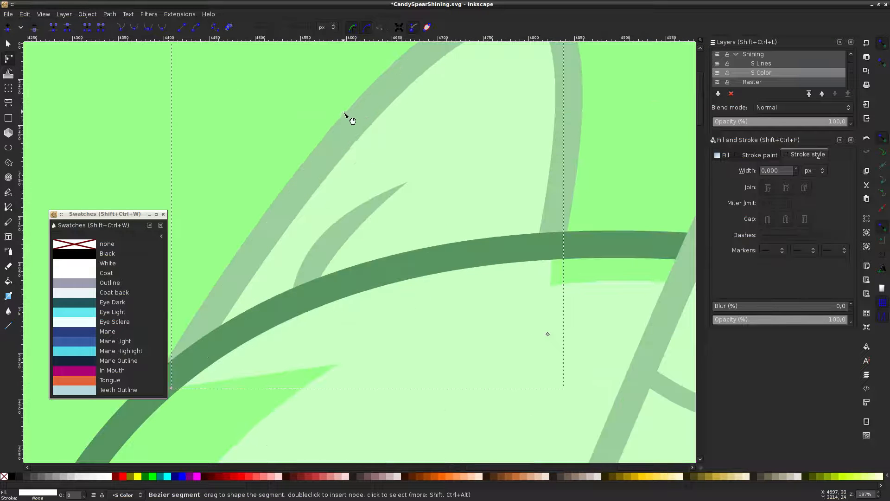
{"action": "mouse_move", "coordinate": [355, 129]}
{"action": "left_mouse_down"}
{"action": "mouse_move", "coordinate": [334, 93]}
{"action": "mouse_move", "coordinate": [354, 123]}
{"action": "left_mouse_up"}
{"action": "scroll", "coordinate": [469, 139], "scroll_direction": "up", "scroll_amount": 6}
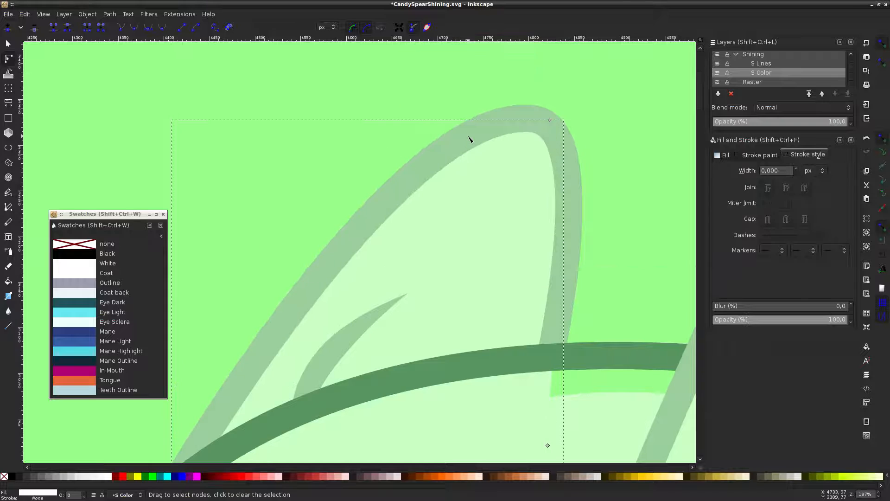
{"action": "left_click", "coordinate": [641, 168]}
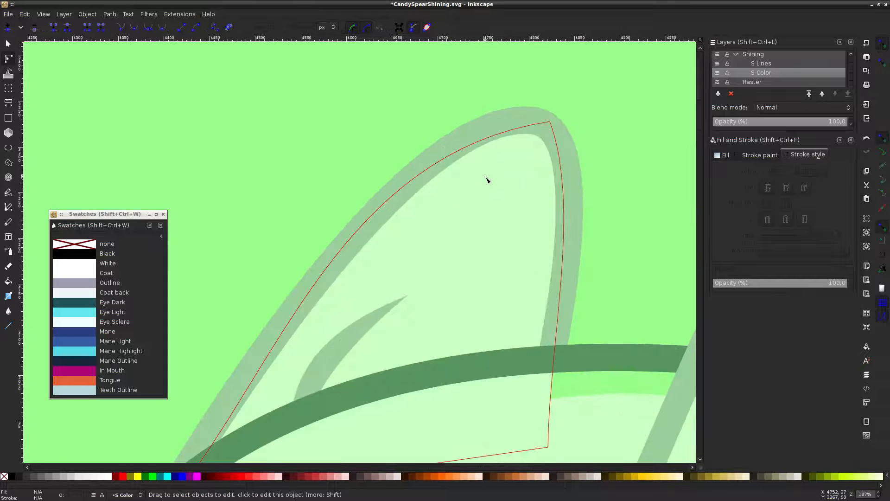
Recolour the green fills of the far-side front and hind legs together with the Coat back swatch, and deselect them
{"action": "scroll", "coordinate": [487, 179], "scroll_direction": "down", "scroll_amount": 3, "text": "ctrl"}
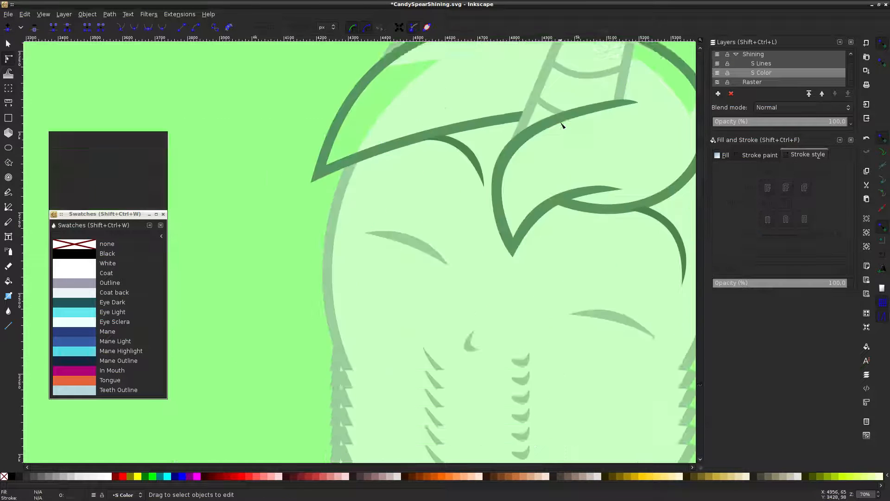
{"action": "scroll", "coordinate": [562, 125], "scroll_direction": "down", "scroll_amount": 2, "text": "ctrl"}
{"action": "scroll", "coordinate": [559, 125], "scroll_direction": "down", "scroll_amount": 15}
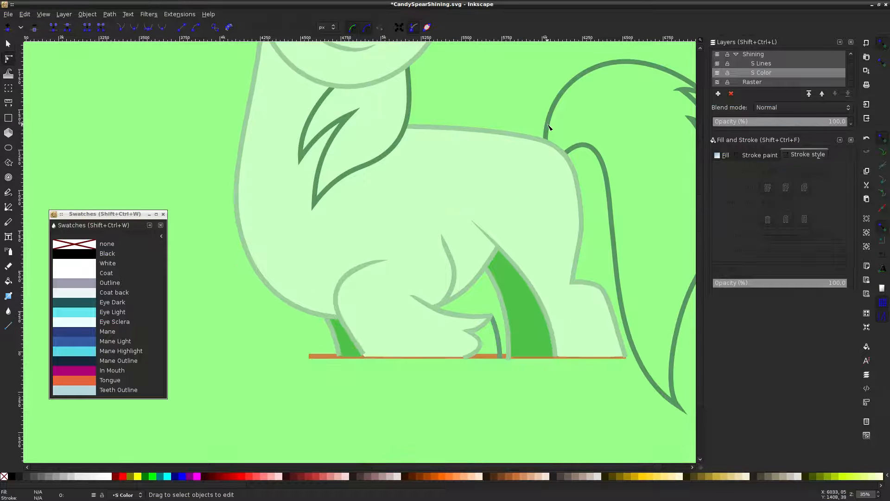
{"action": "left_click", "coordinate": [517, 312]}
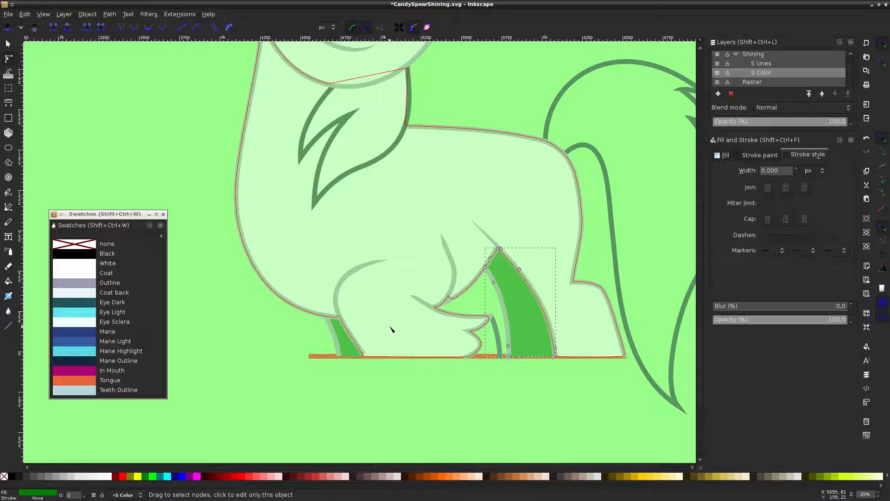
{"action": "left_click", "coordinate": [352, 351], "text": "shift"}
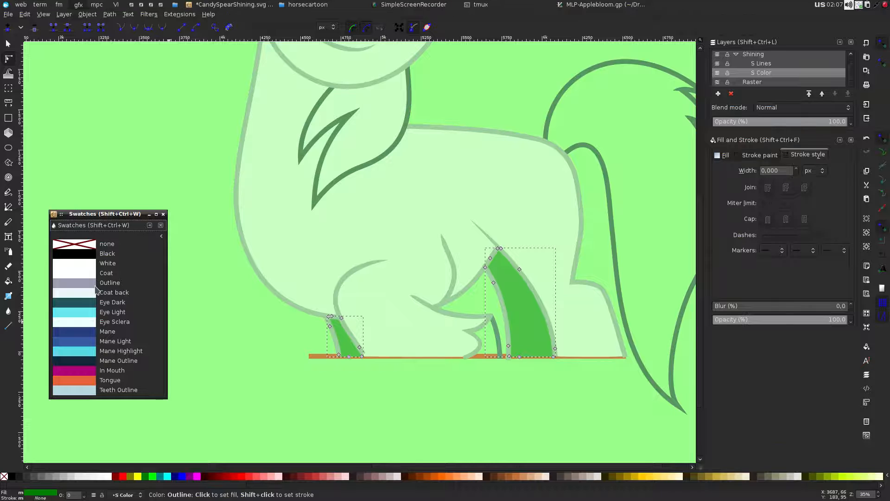
{"action": "left_click", "coordinate": [91, 297]}
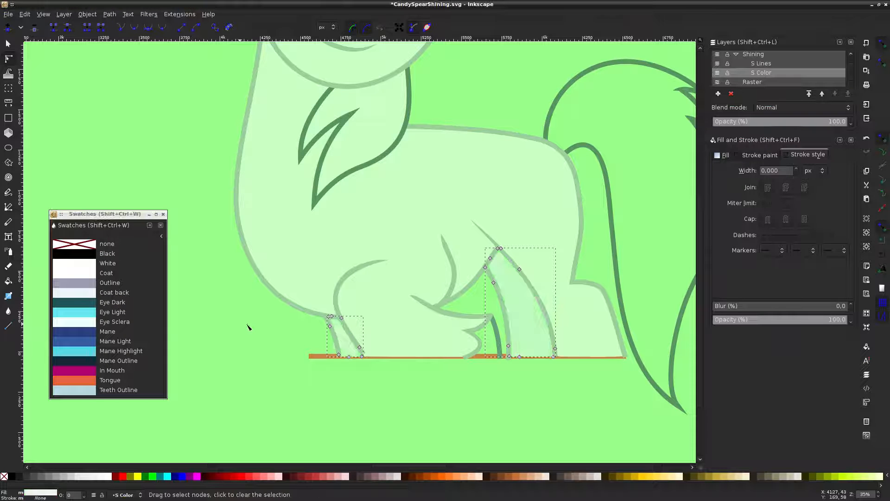
{"action": "left_click", "coordinate": [260, 328]}
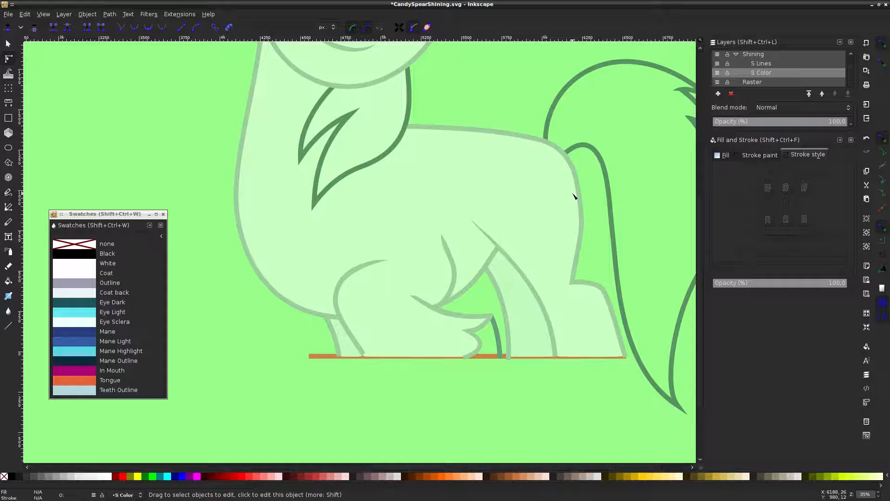
Set the document's background colour to white, RGBA ffffff00, using the colour wheel in the document properties
{"action": "key", "text": "ctrl+shift+d"}
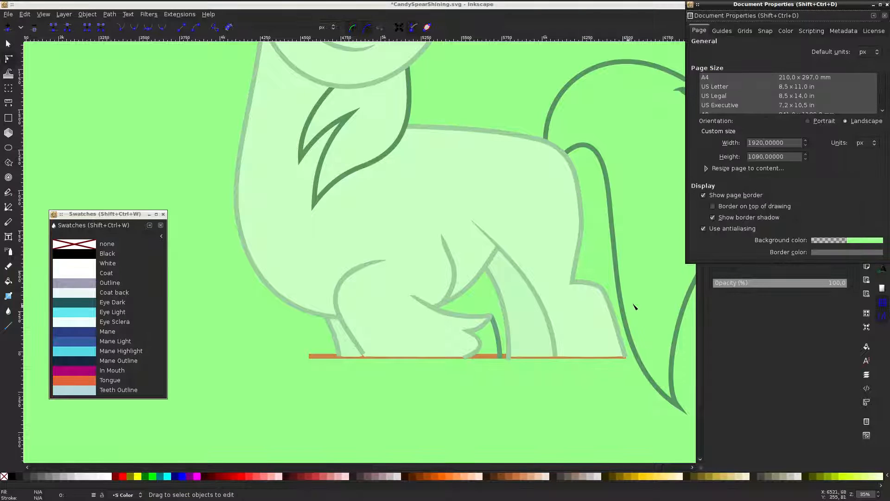
{"action": "left_click", "coordinate": [862, 240]}
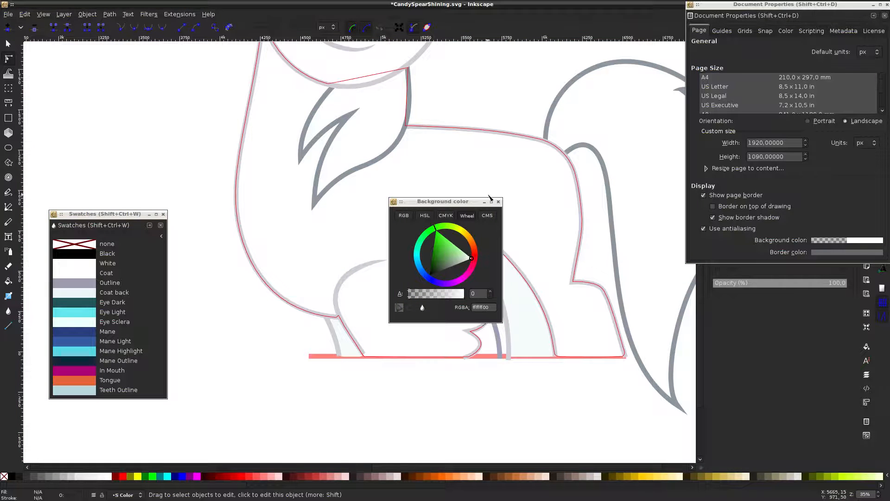
{"action": "left_click", "coordinate": [505, 204]}
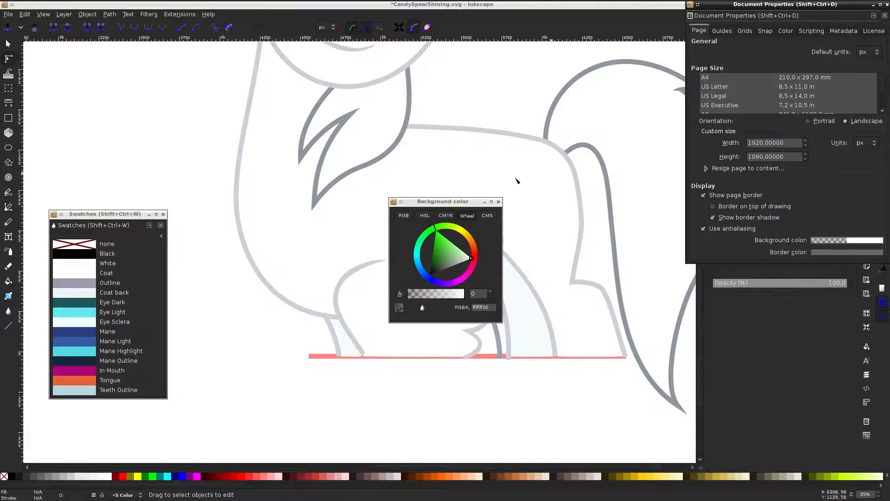
{"action": "left_click", "coordinate": [498, 201]}
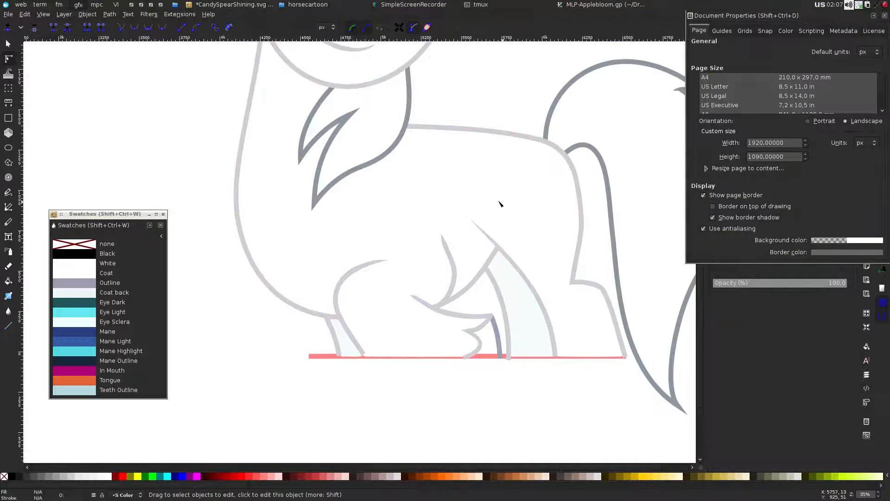
{"action": "left_click", "coordinate": [884, 15]}
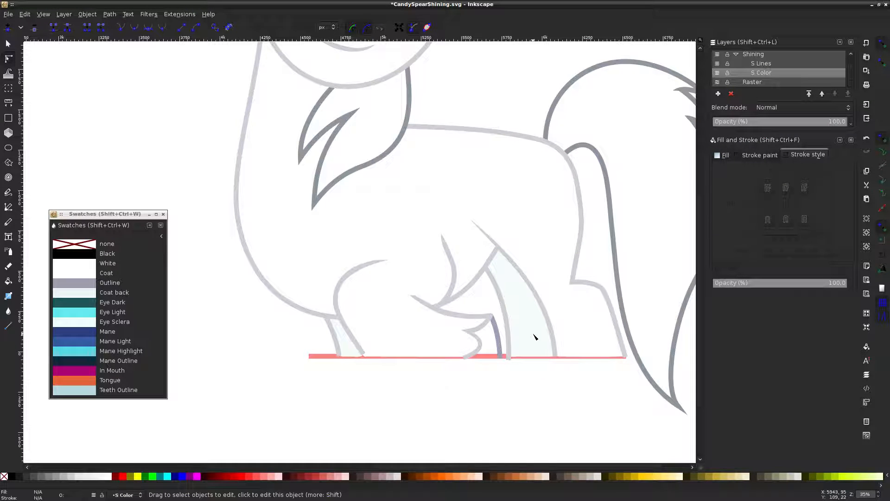
Bring the whole pony into view and save the document
{"action": "scroll", "coordinate": [453, 350], "scroll_direction": "right", "scroll_amount": 3}
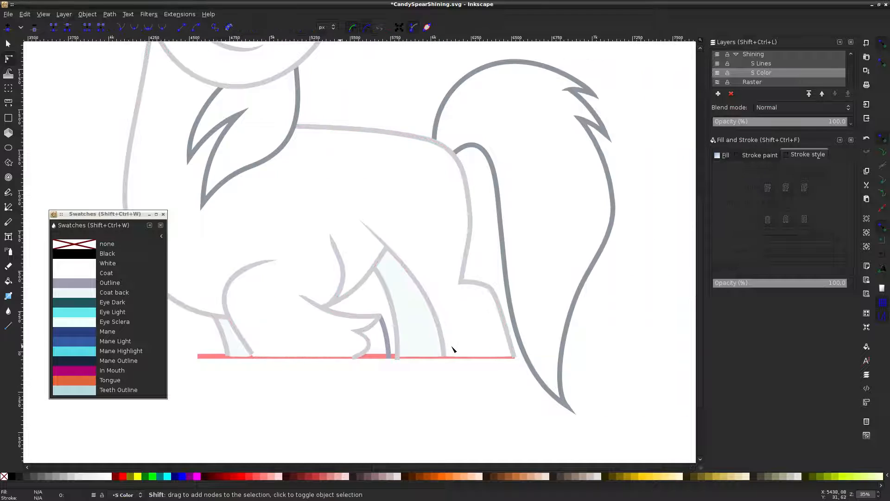
{"action": "scroll", "coordinate": [453, 349], "scroll_direction": "left", "scroll_amount": 2}
{"action": "scroll", "coordinate": [466, 335], "scroll_direction": "down", "scroll_amount": 2}
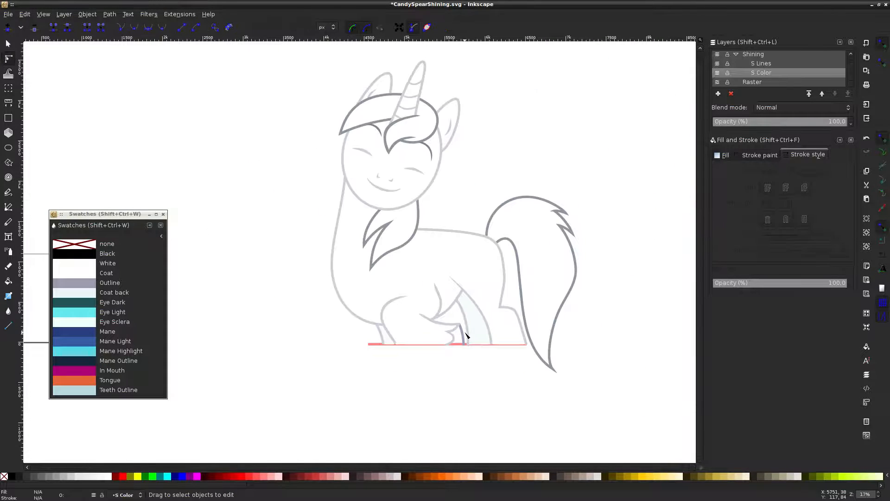
{"action": "key", "text": "ctrl+s"}
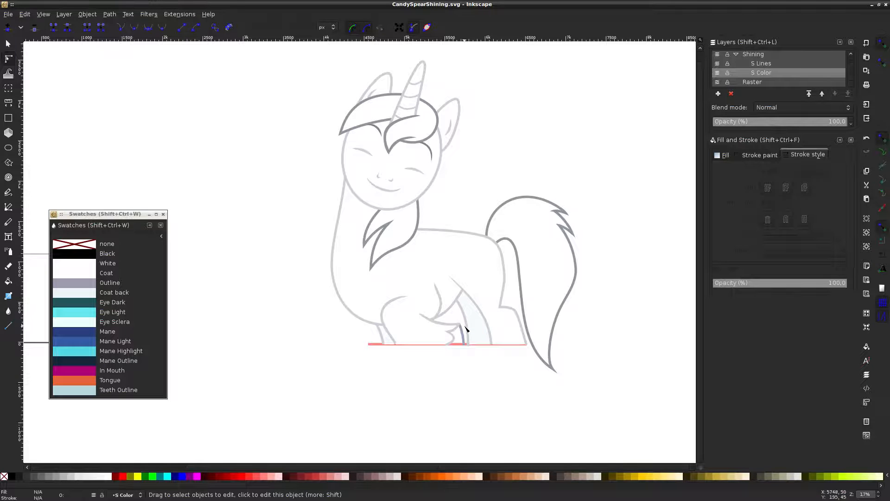
Recolour the fills of the far-side front and hind legs together with the Coat swatch, and deselect them
{"action": "scroll", "coordinate": [466, 328], "scroll_direction": "up", "scroll_amount": 3}
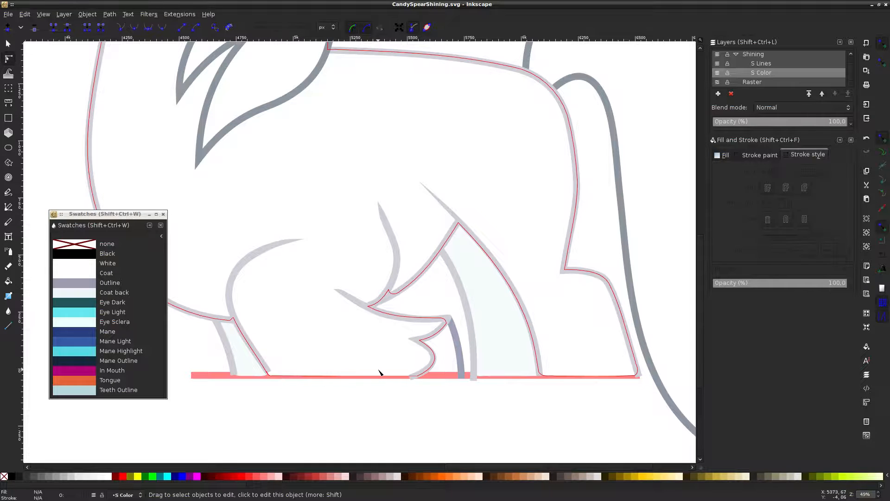
{"action": "scroll", "coordinate": [379, 373], "scroll_direction": "down", "scroll_amount": 2}
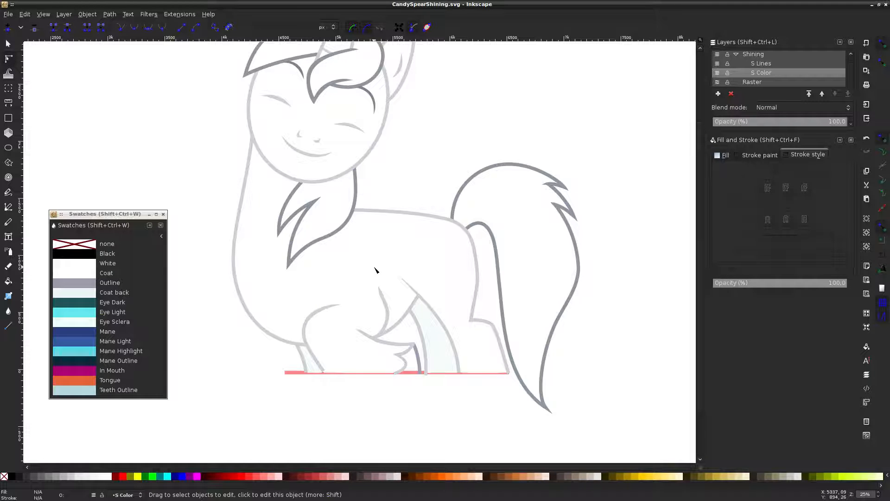
{"action": "left_click", "coordinate": [433, 368]}
{"action": "left_click", "coordinate": [314, 370], "text": "shift"}
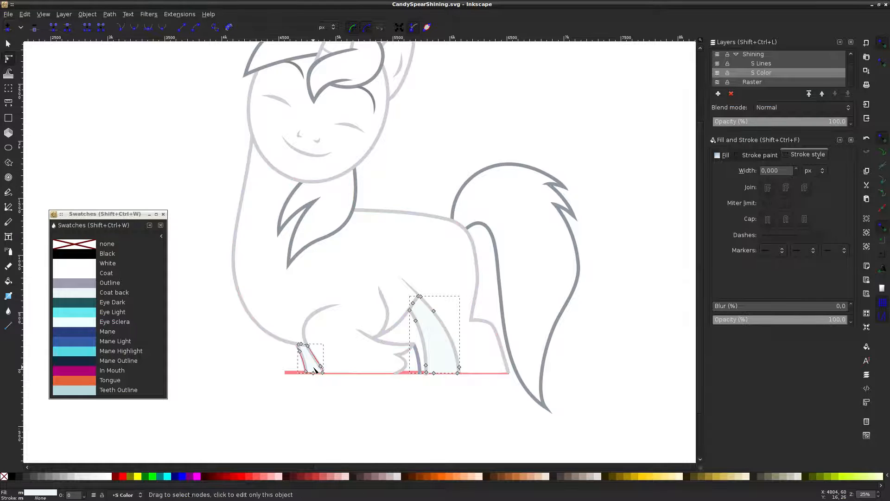
{"action": "left_click", "coordinate": [61, 275]}
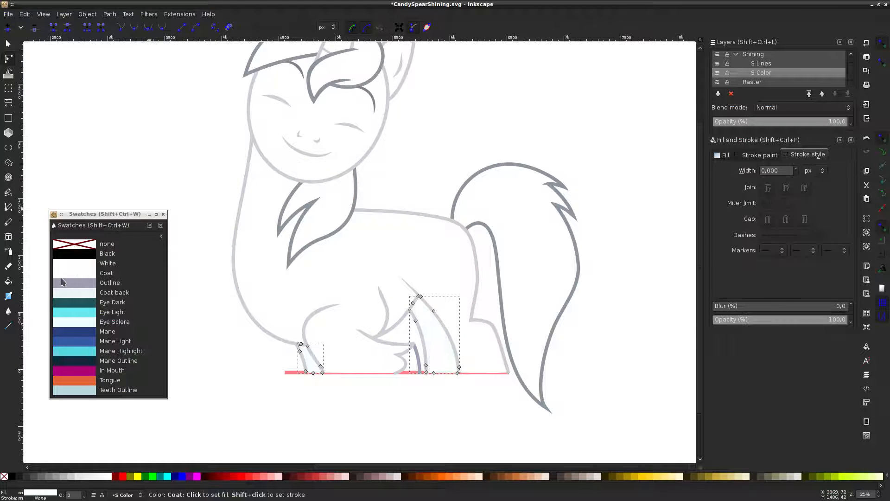
{"action": "left_click", "coordinate": [186, 171]}
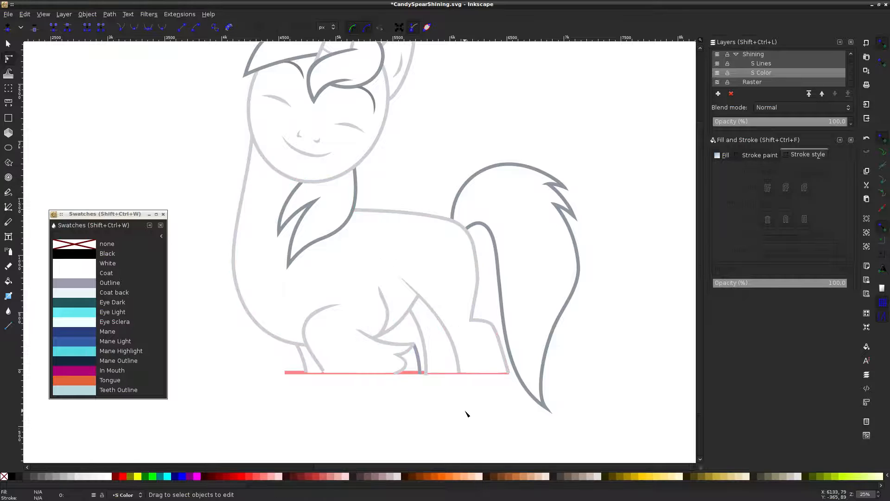
Examine the lower body fill up close and review its fill and stroke style settings
{"action": "scroll", "coordinate": [459, 359], "scroll_direction": "up", "scroll_amount": 4}
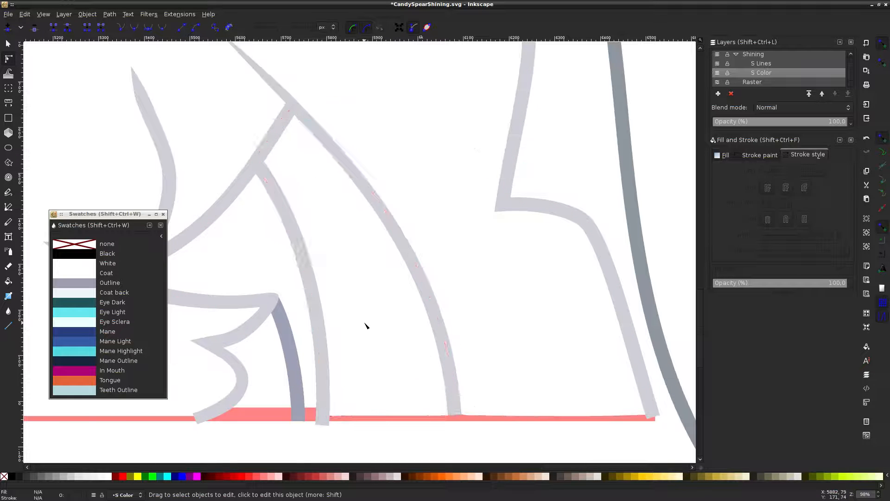
{"action": "scroll", "coordinate": [366, 325], "scroll_direction": "down", "scroll_amount": 4}
{"action": "left_click", "coordinate": [387, 264]}
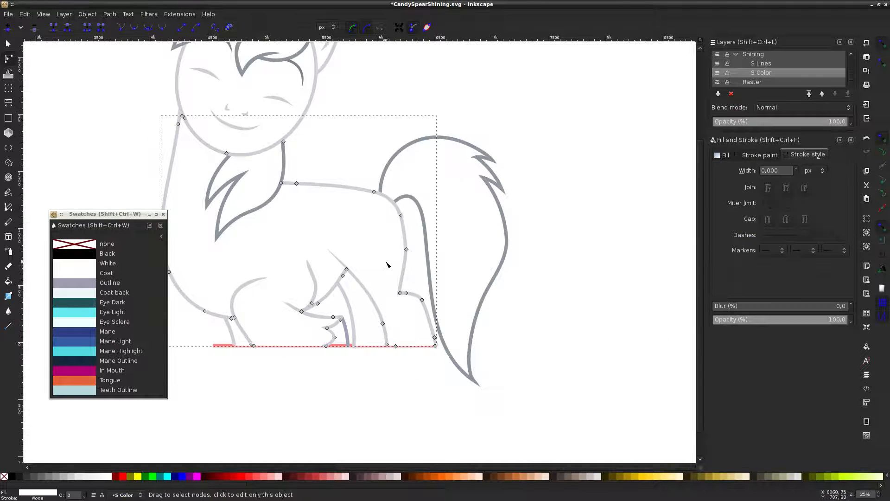
{"action": "left_click", "coordinate": [763, 156]}
{"action": "left_click", "coordinate": [730, 156]}
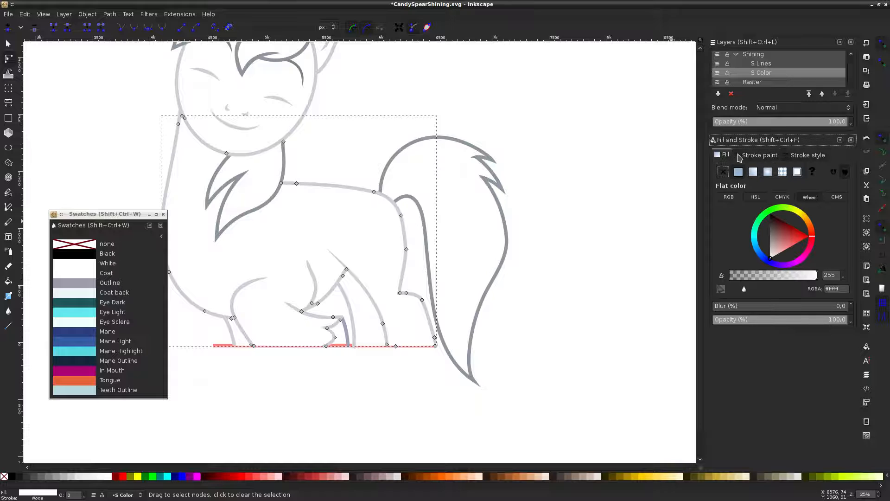
{"action": "left_click", "coordinate": [811, 156]}
{"action": "left_click", "coordinate": [563, 175]}
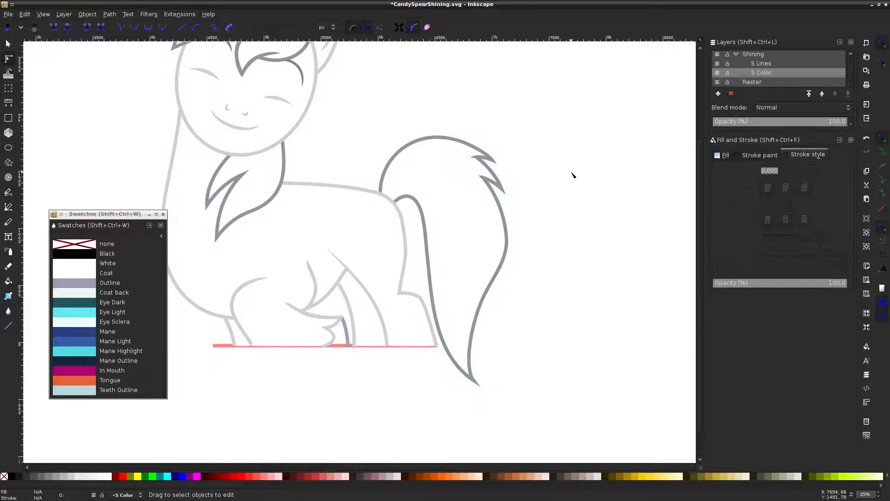
Review the page background colour in the document properties and close them
{"action": "scroll", "coordinate": [564, 178], "scroll_direction": "up", "scroll_amount": 3}
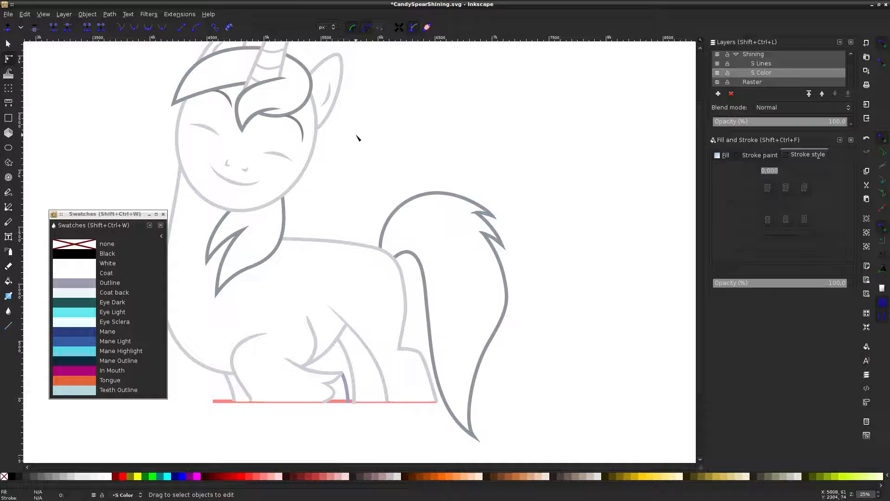
{"action": "key", "text": "ctrl+shift+d"}
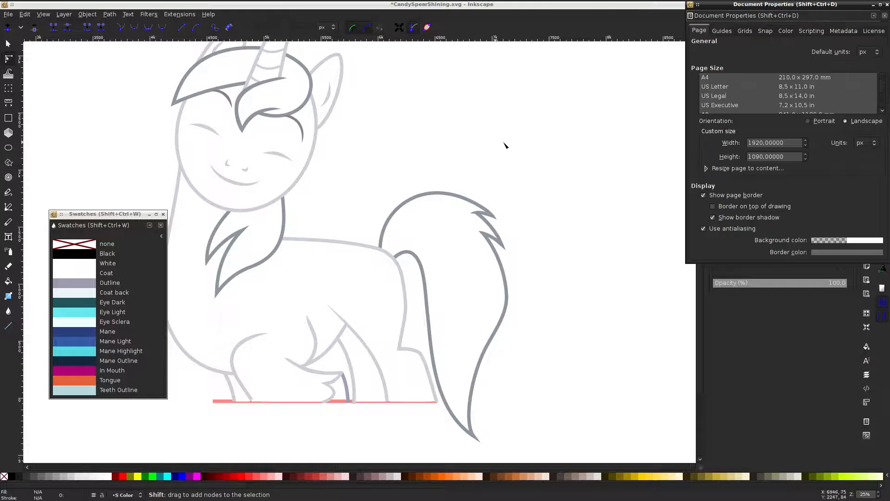
{"action": "left_click", "coordinate": [854, 243]}
{"action": "left_click", "coordinate": [494, 201]}
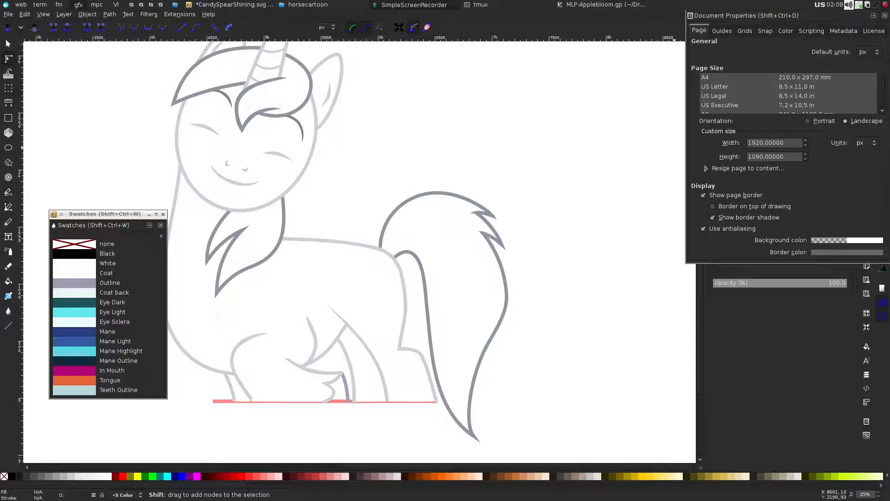
{"action": "left_click", "coordinate": [885, 15]}
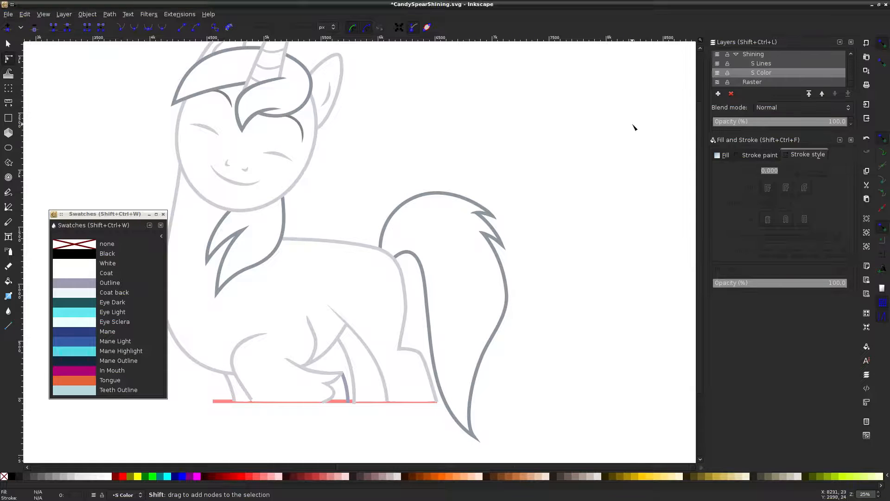
Check the tail colours against the Raster reference layer, hide it again, and bucket-fill the tail with the Mane Light swatch
{"action": "left_click", "coordinate": [8, 281]}
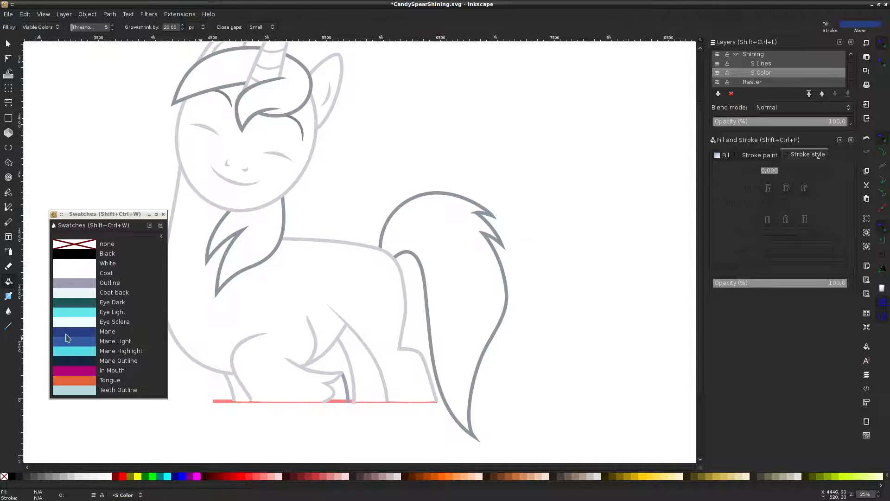
{"action": "left_click", "coordinate": [717, 82]}
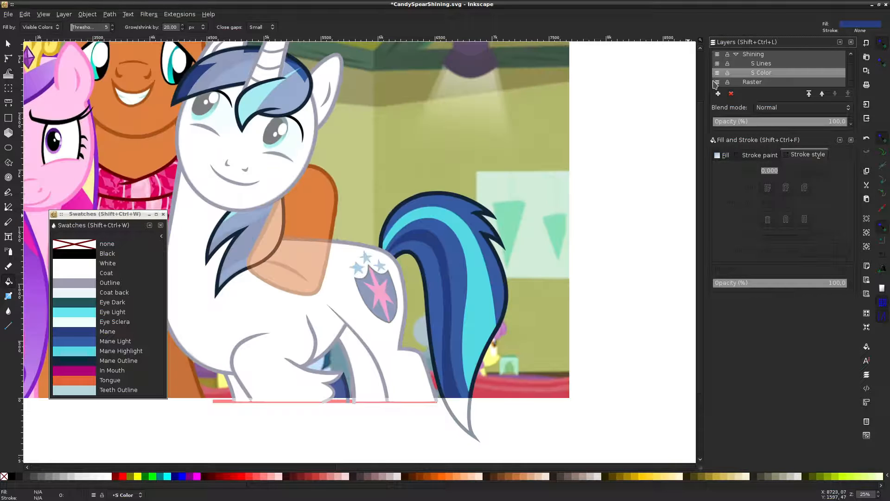
{"action": "left_click", "coordinate": [716, 82]}
{"action": "left_click", "coordinate": [717, 82]}
{"action": "left_click", "coordinate": [716, 82]}
{"action": "left_click", "coordinate": [73, 343]}
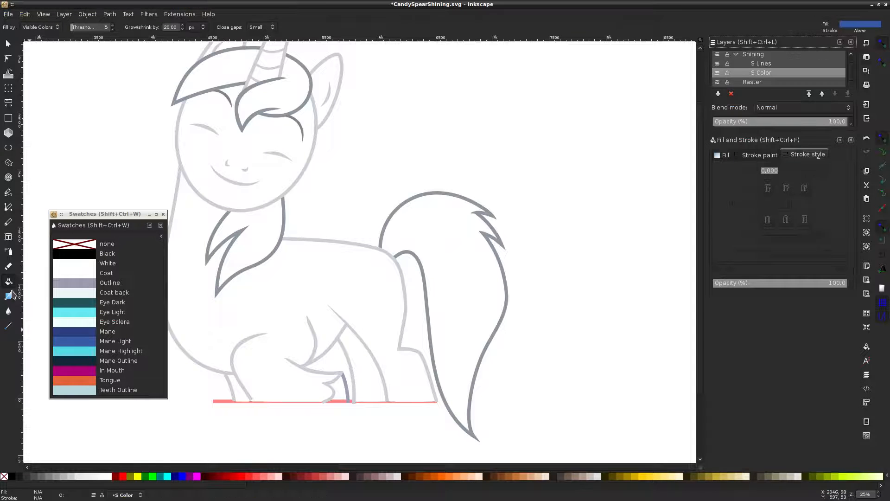
{"action": "left_click", "coordinate": [441, 235]}
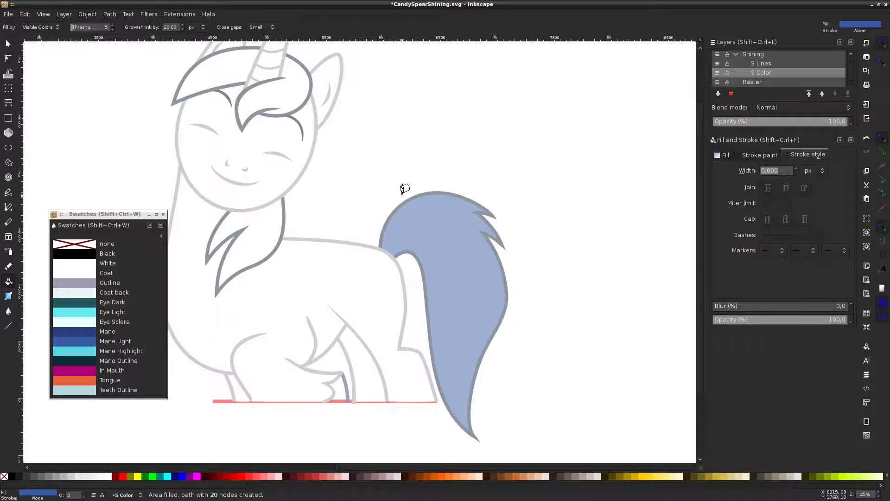
Examine the new tail fill's nodes and edges along the full length of the tail outline
{"action": "left_click", "coordinate": [9, 59]}
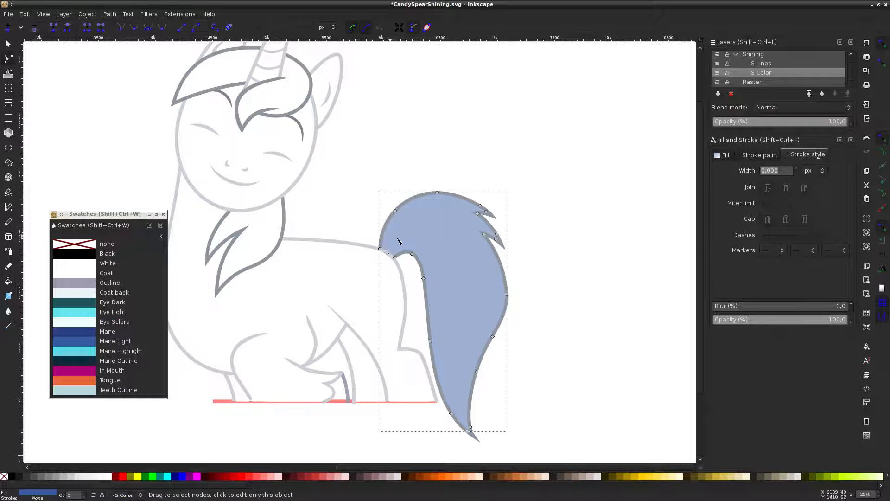
{"action": "scroll", "coordinate": [470, 244], "scroll_direction": "up", "scroll_amount": 3, "text": "ctrl"}
{"action": "scroll", "coordinate": [402, 235], "scroll_direction": "down", "scroll_amount": 2}
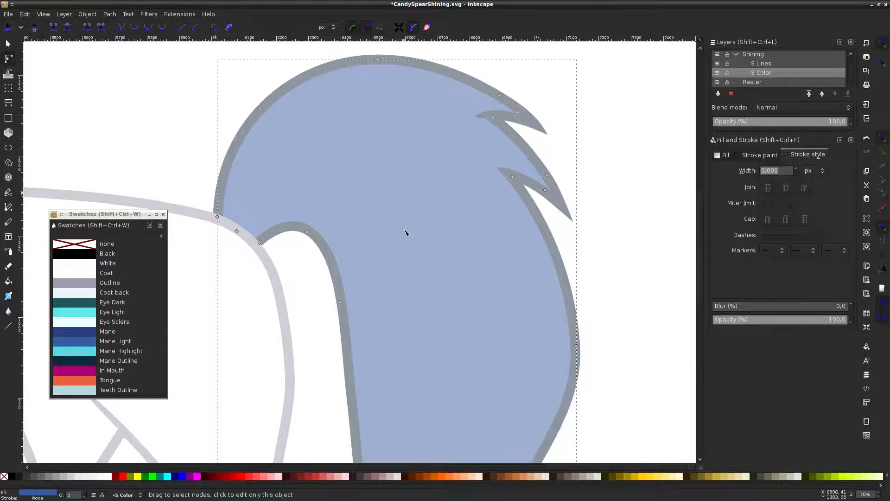
{"action": "scroll", "coordinate": [407, 232], "scroll_direction": "down", "scroll_amount": 12}
{"action": "scroll", "coordinate": [421, 229], "scroll_direction": "up", "scroll_amount": 8}
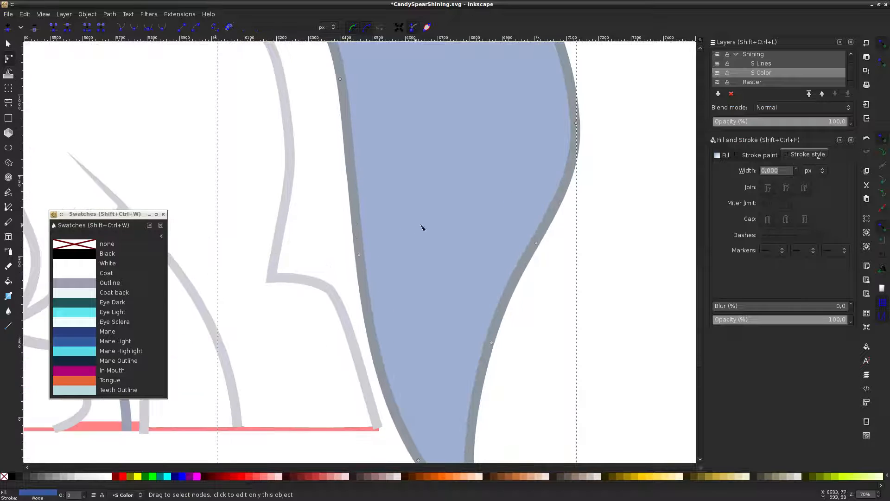
{"action": "scroll", "coordinate": [470, 188], "scroll_direction": "up", "scroll_amount": 10}
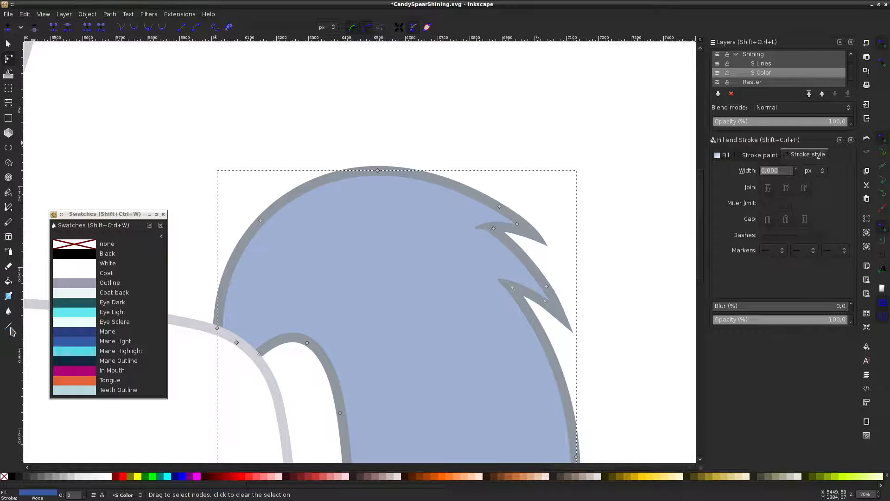
Reselect the tail fill and move its corner node outward to close the gap inside the tail's lower side spike
{"action": "left_click", "coordinate": [9, 281]}
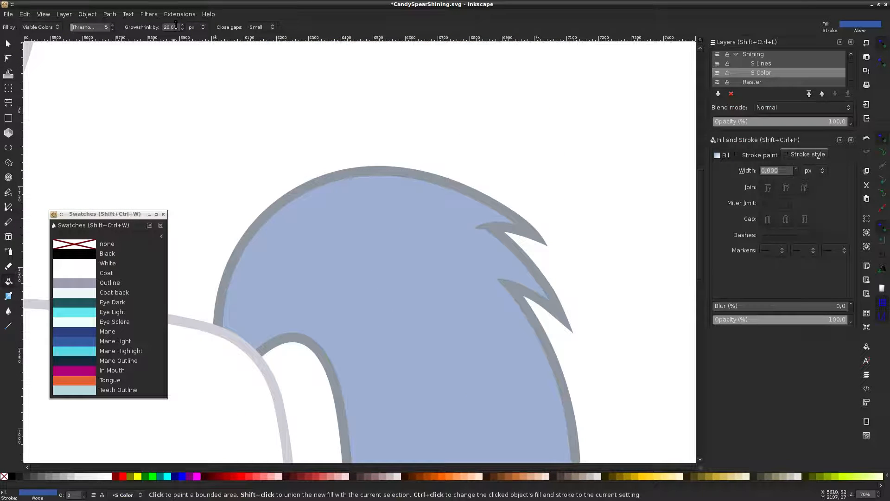
{"action": "left_click", "coordinate": [8, 44]}
{"action": "left_click", "coordinate": [198, 102]}
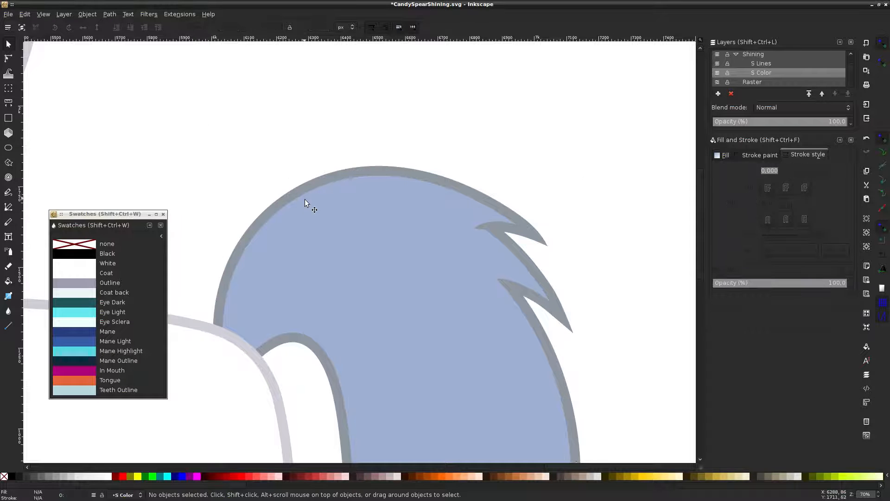
{"action": "left_click", "coordinate": [305, 199]}
{"action": "left_click", "coordinate": [13, 62]}
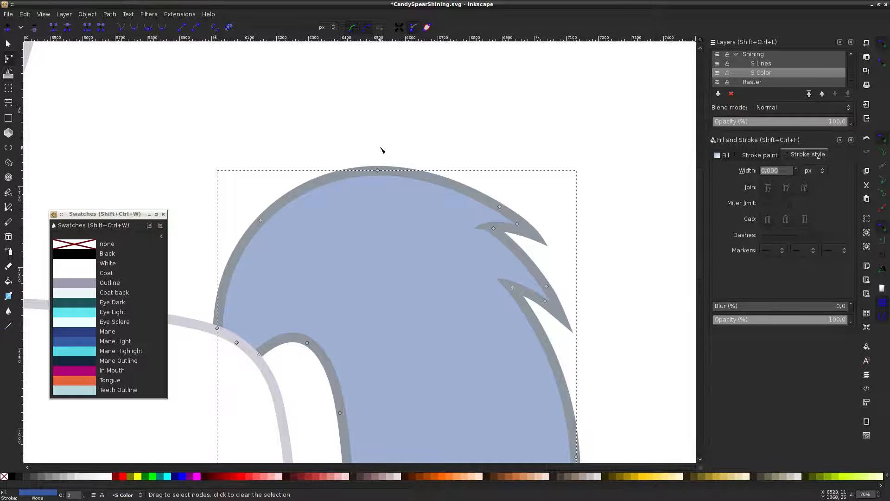
{"action": "scroll", "coordinate": [404, 204], "scroll_direction": "down", "scroll_amount": 5}
{"action": "scroll", "coordinate": [455, 159], "scroll_direction": "up", "scroll_amount": 3}
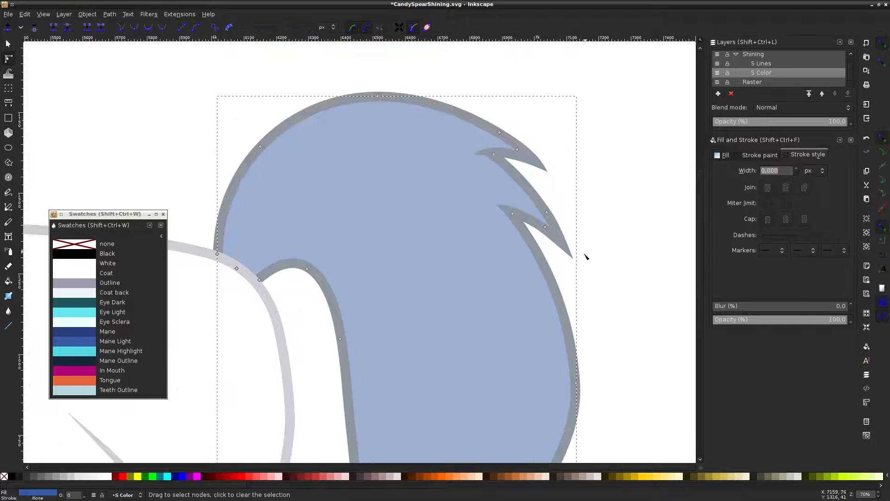
{"action": "scroll", "coordinate": [576, 244], "scroll_direction": "up", "scroll_amount": 5}
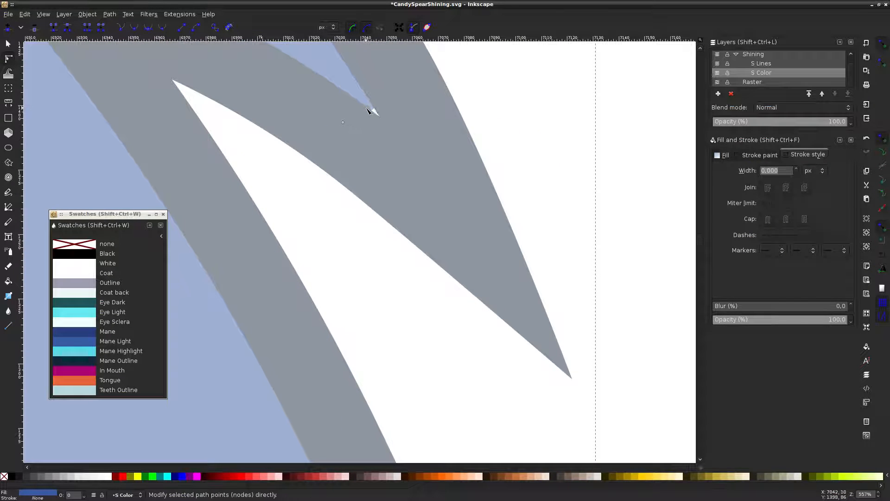
{"action": "left_click_drag", "start_coordinate": [375, 111], "coordinate": [387, 132]}
Examine how the tail fill meets the outline at the tail's lower tip, and deselect the fill
{"action": "scroll", "coordinate": [396, 145], "scroll_direction": "down", "scroll_amount": 5}
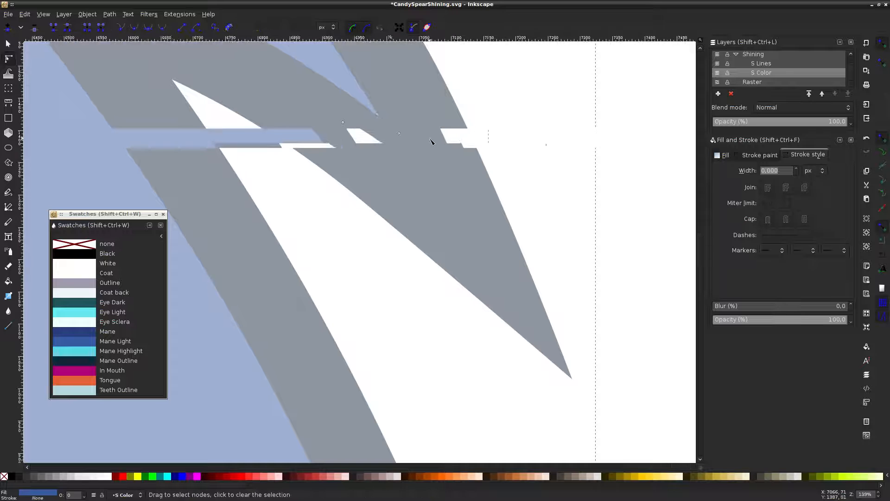
{"action": "scroll", "coordinate": [325, 417], "scroll_direction": "down", "scroll_amount": 5}
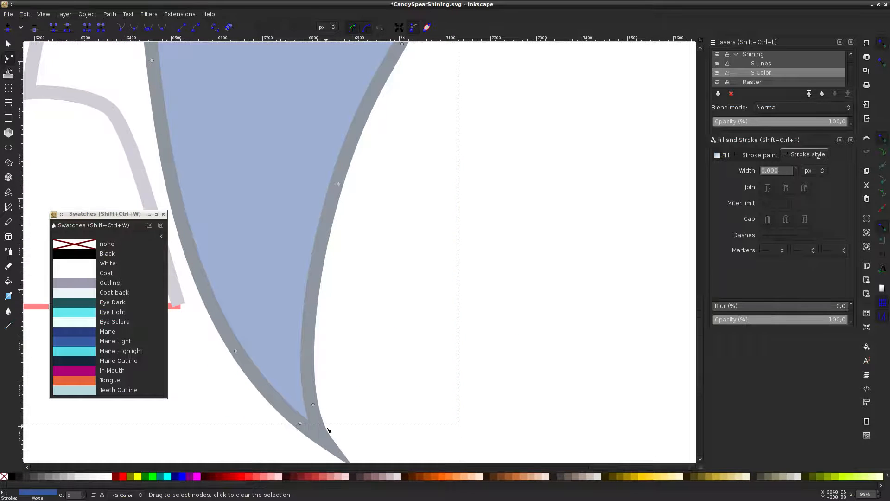
{"action": "scroll", "coordinate": [302, 343], "scroll_direction": "up", "scroll_amount": 2}
{"action": "scroll", "coordinate": [302, 343], "scroll_direction": "down", "scroll_amount": 2}
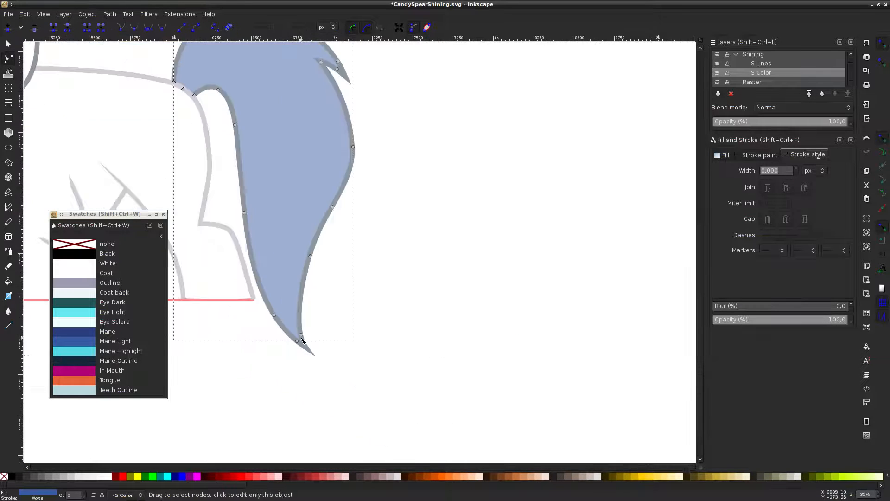
{"action": "scroll", "coordinate": [288, 229], "scroll_direction": "up", "scroll_amount": 4}
{"action": "scroll", "coordinate": [345, 252], "scroll_direction": "up", "scroll_amount": 1}
{"action": "scroll", "coordinate": [346, 252], "scroll_direction": "down", "scroll_amount": 9}
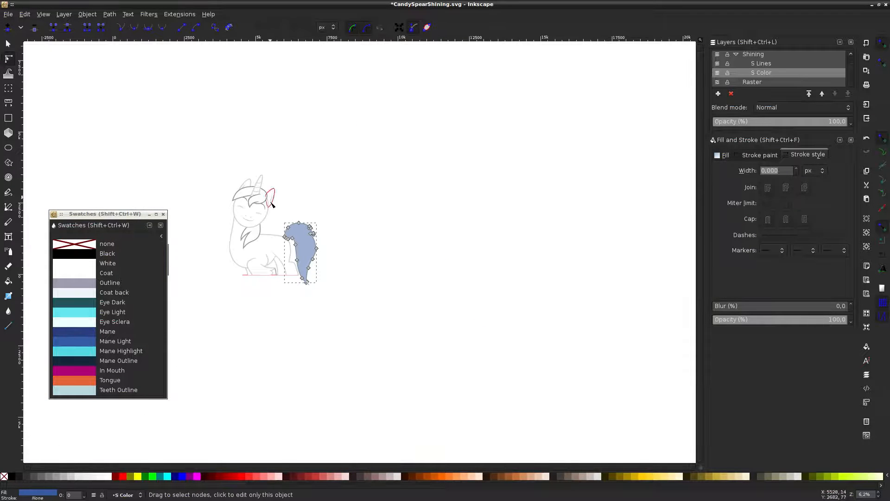
{"action": "left_click", "coordinate": [218, 235]}
Bucket-fill the mane section in front of the horn with the Mane Light swatch, growing the fill by 20 px
{"action": "scroll", "coordinate": [278, 231], "scroll_direction": "up", "scroll_amount": 5}
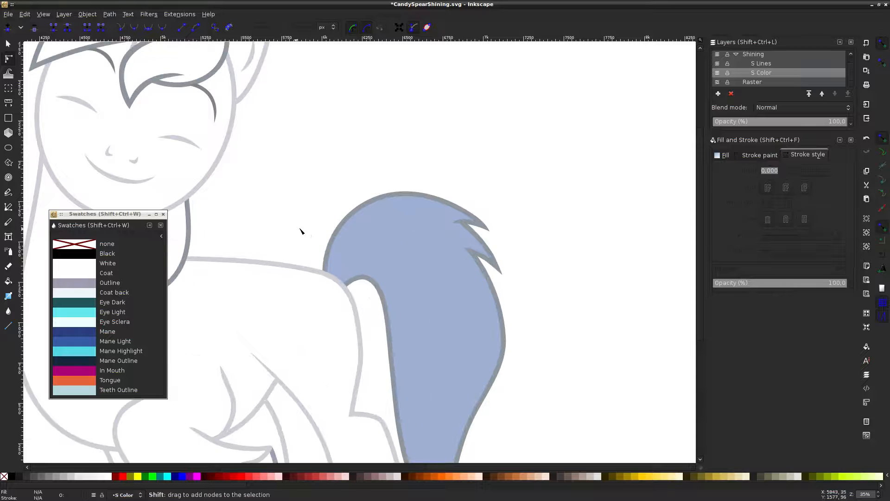
{"action": "scroll", "coordinate": [324, 231], "scroll_direction": "left", "scroll_amount": 3}
{"action": "scroll", "coordinate": [325, 231], "scroll_direction": "up", "scroll_amount": 5}
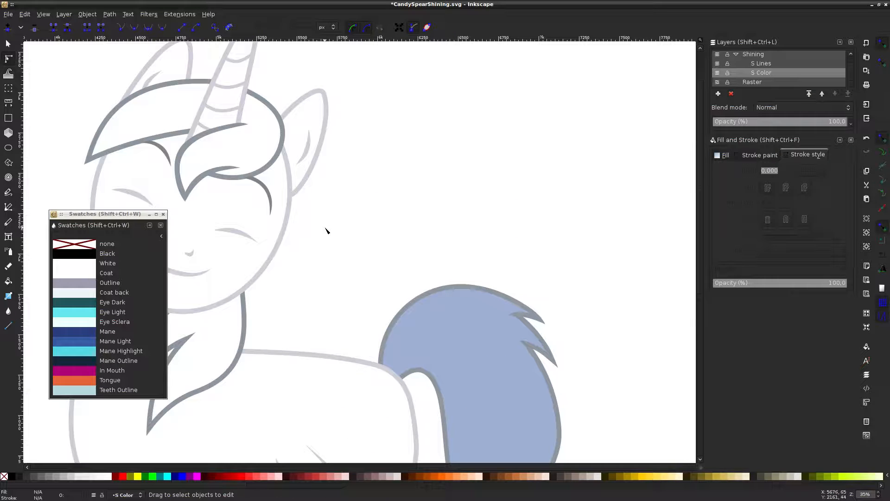
{"action": "left_click", "coordinate": [8, 281]}
{"action": "scroll", "coordinate": [319, 190], "scroll_direction": "left", "scroll_amount": 3}
{"action": "left_click", "coordinate": [224, 109]}
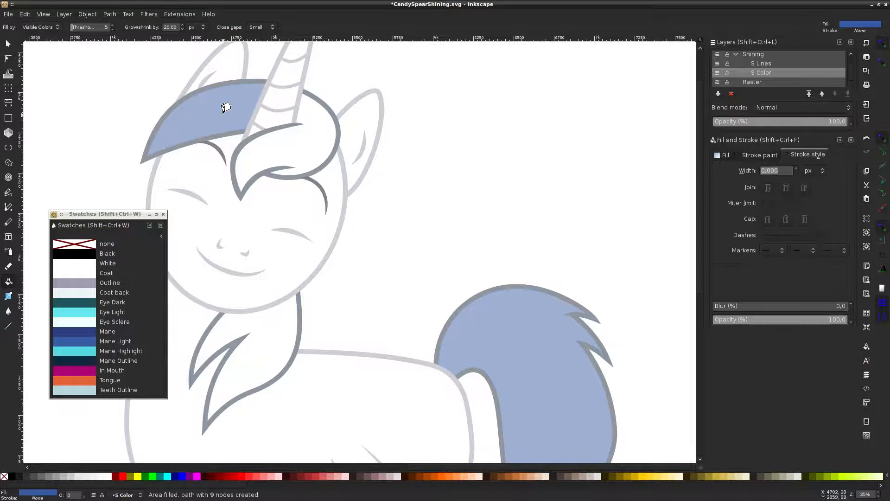
Extend the mane fill behind the horn to the outline near the ear, curve its upper edge, and make the top node a cusp
{"action": "left_click", "coordinate": [6, 59]}
{"action": "scroll", "coordinate": [259, 98], "scroll_direction": "up", "scroll_amount": 2}
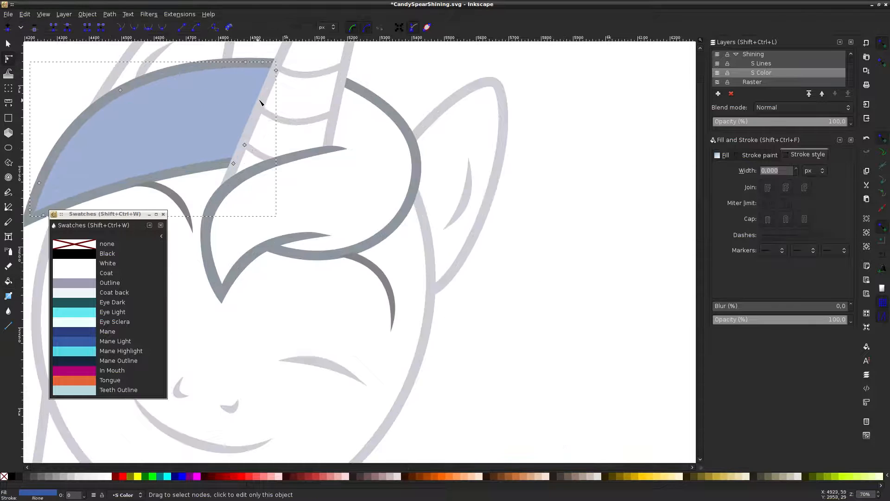
{"action": "left_click_drag", "start_coordinate": [277, 70], "coordinate": [413, 143]}
{"action": "left_click_drag", "start_coordinate": [362, 115], "coordinate": [367, 93]}
{"action": "left_click_drag", "start_coordinate": [261, 58], "coordinate": [266, 65]}
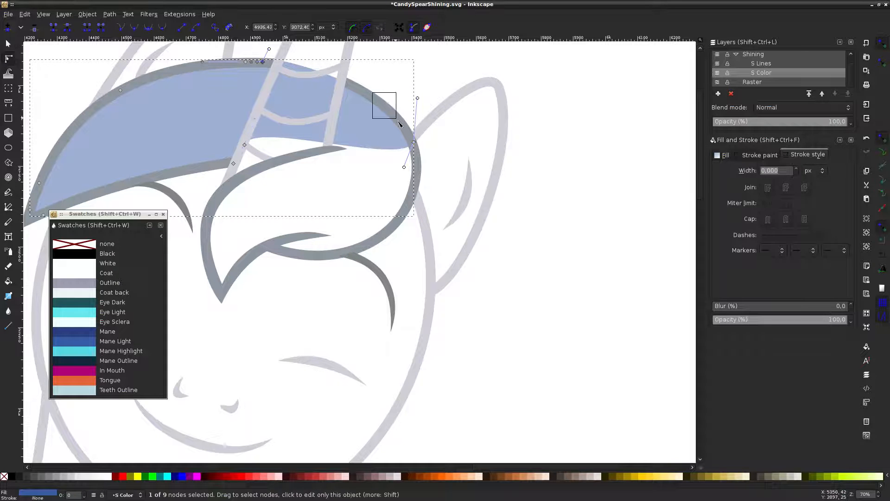
{"action": "left_click", "coordinate": [123, 29]}
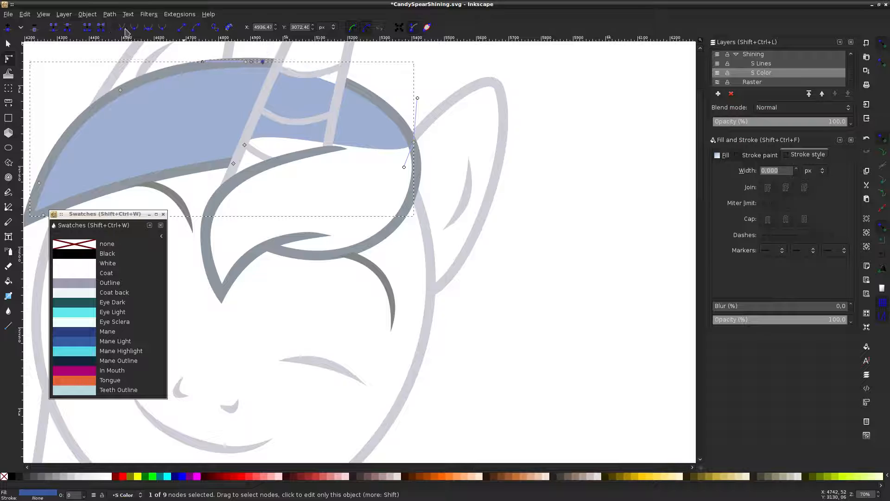
{"action": "key", "text": "Escape"}
{"action": "key", "text": "Escape"}
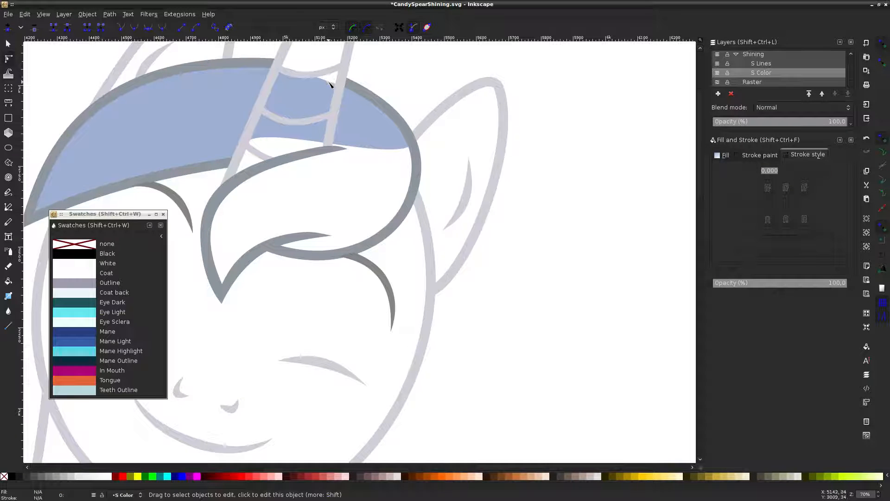
Reselect the mane fill, move its node beside the horn down to the front lock's outline, and bow the lower edge below that lock's upper line
{"action": "left_click", "coordinate": [256, 145]}
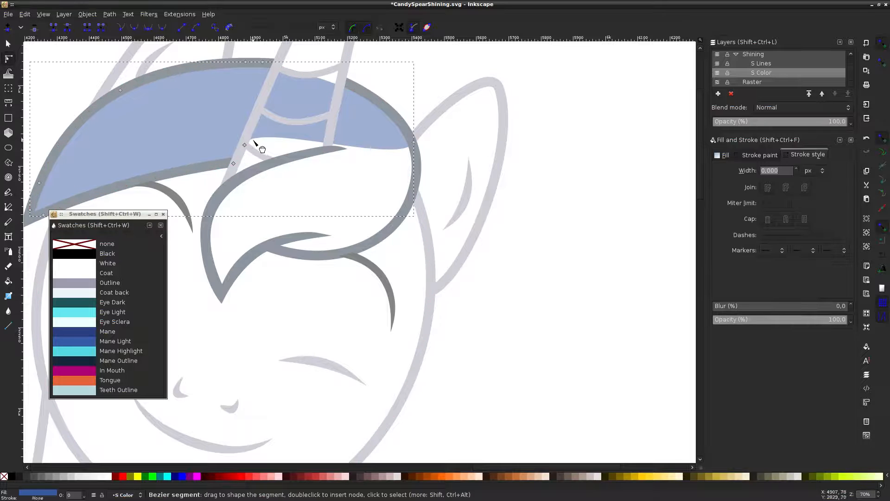
{"action": "left_click_drag", "start_coordinate": [244, 146], "coordinate": [229, 181]}
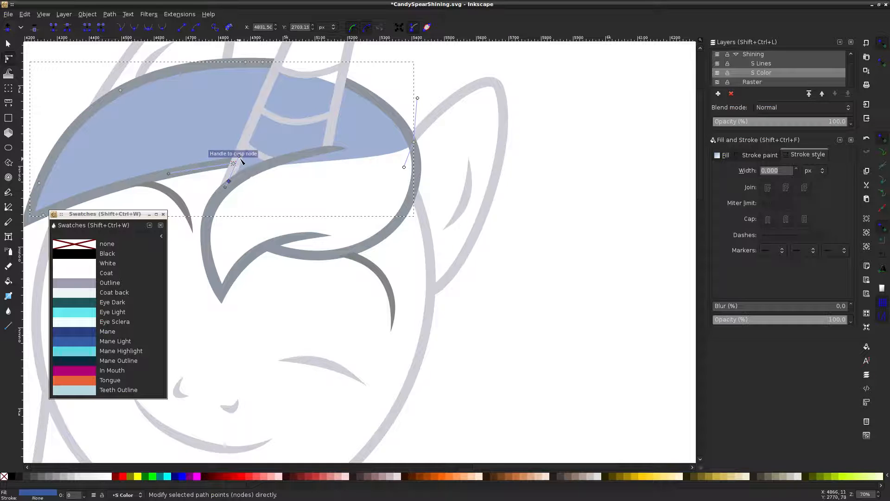
{"action": "left_click_drag", "start_coordinate": [234, 162], "coordinate": [265, 181]}
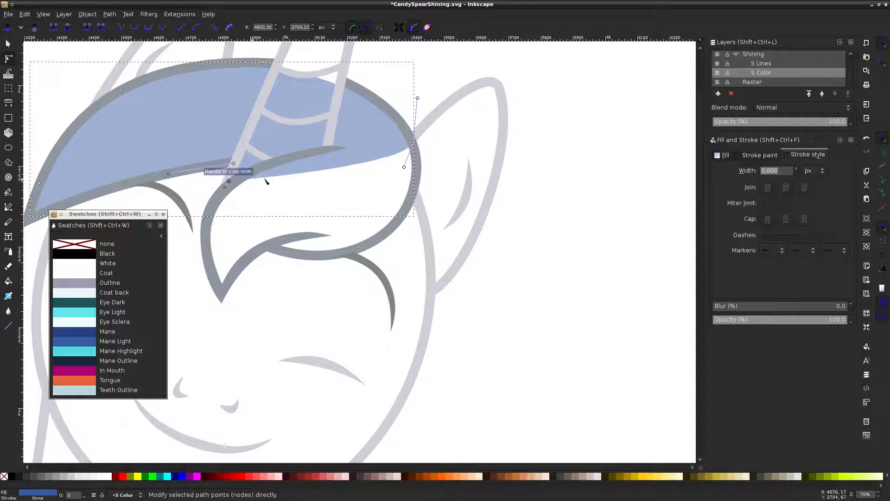
Add a cusp node on the mane fill at the notch under the front lock and curve the ear-side edge along the outline
{"action": "double_click", "coordinate": [370, 160]}
{"action": "left_click_drag", "start_coordinate": [371, 160], "coordinate": [271, 247]}
{"action": "key", "text": "Escape"}
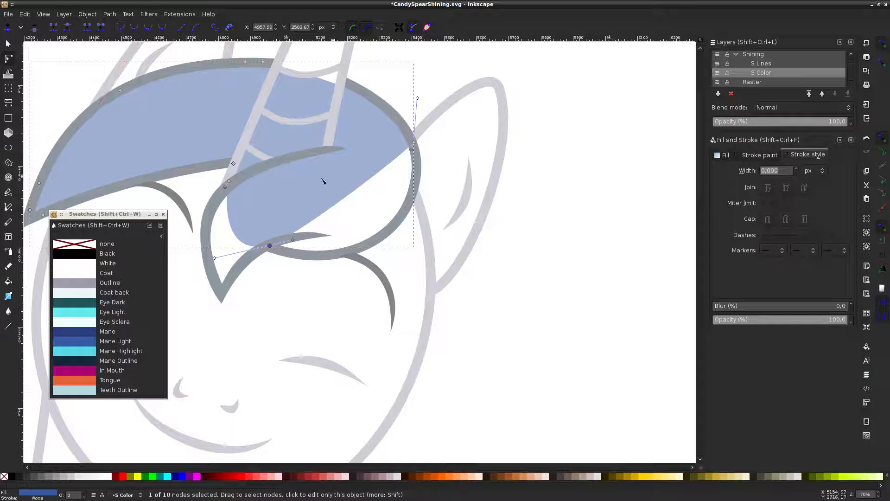
{"action": "left_click", "coordinate": [122, 32]}
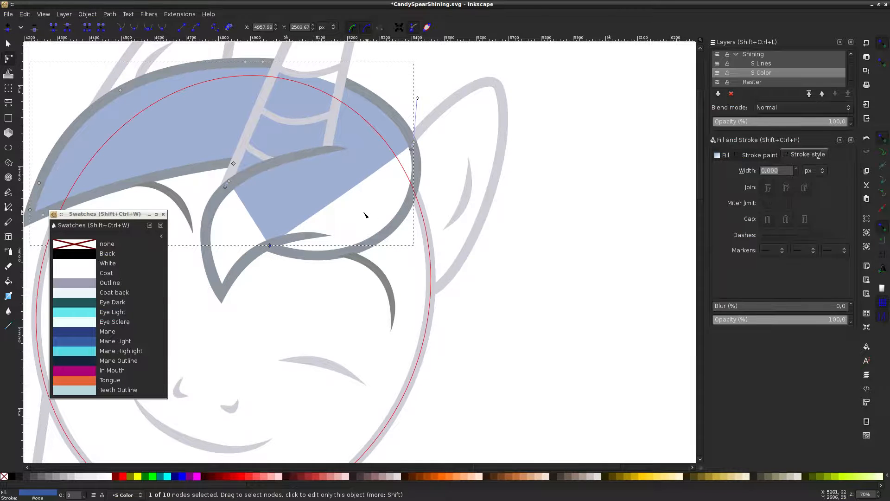
{"action": "left_click_drag", "start_coordinate": [337, 202], "coordinate": [438, 209]}
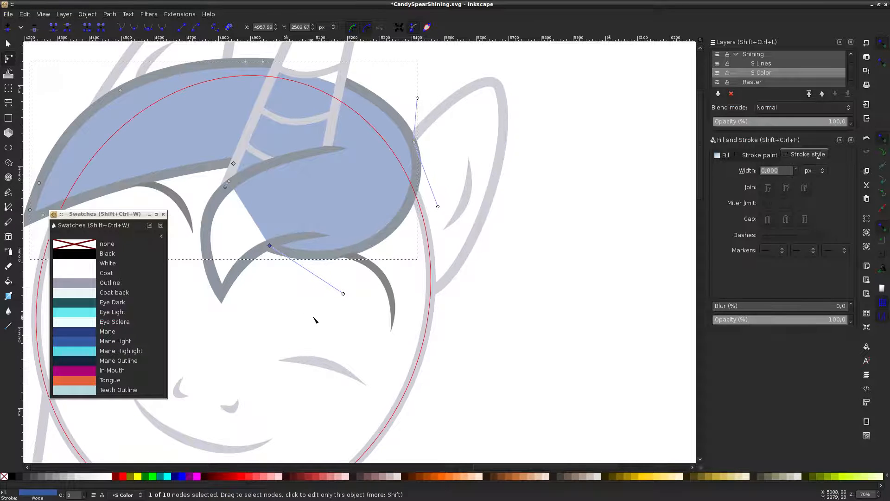
{"action": "left_click_drag", "start_coordinate": [343, 293], "coordinate": [345, 282]}
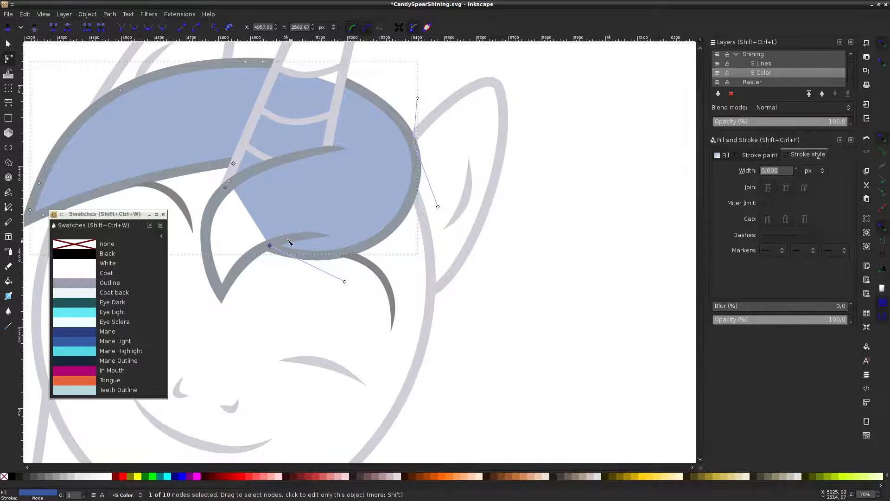
Add a node at the front lock's pointed tip, curve the fill's outer edge along the outline, and deselect the fill
{"action": "left_click_drag", "start_coordinate": [246, 211], "coordinate": [222, 293]}
{"action": "left_click_drag", "start_coordinate": [225, 253], "coordinate": [209, 233]}
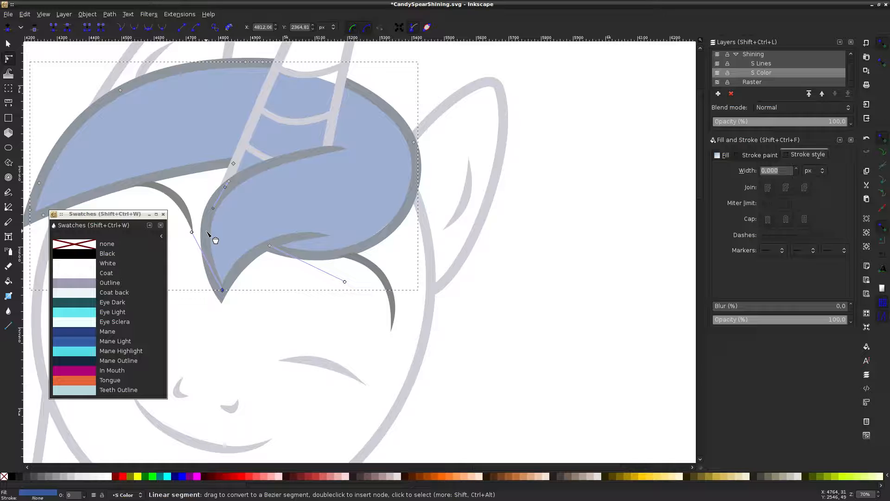
{"action": "left_click", "coordinate": [512, 268]}
{"action": "left_click", "coordinate": [511, 268]}
Raise the horn fill above the mane fill in the stacking order and deselect it
{"action": "scroll", "coordinate": [509, 271], "scroll_direction": "left", "scroll_amount": 6}
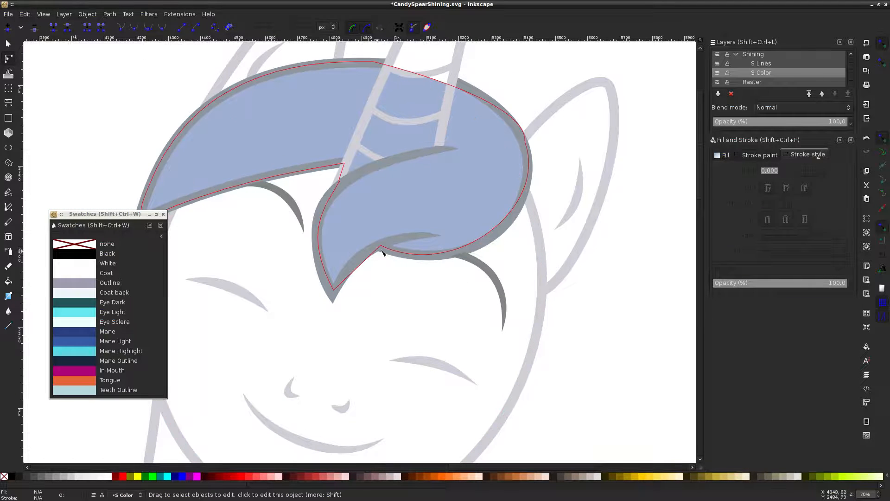
{"action": "scroll", "coordinate": [457, 223], "scroll_direction": "up", "scroll_amount": 4}
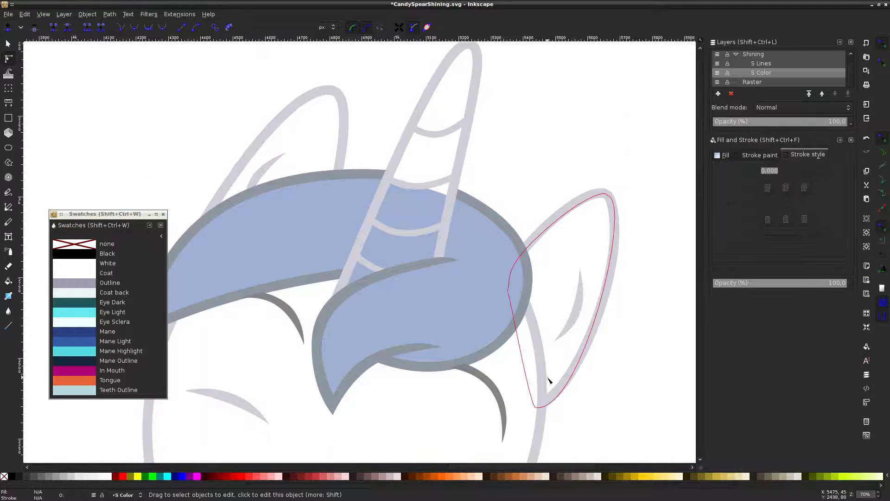
{"action": "scroll", "coordinate": [513, 356], "scroll_direction": "up", "scroll_amount": 2}
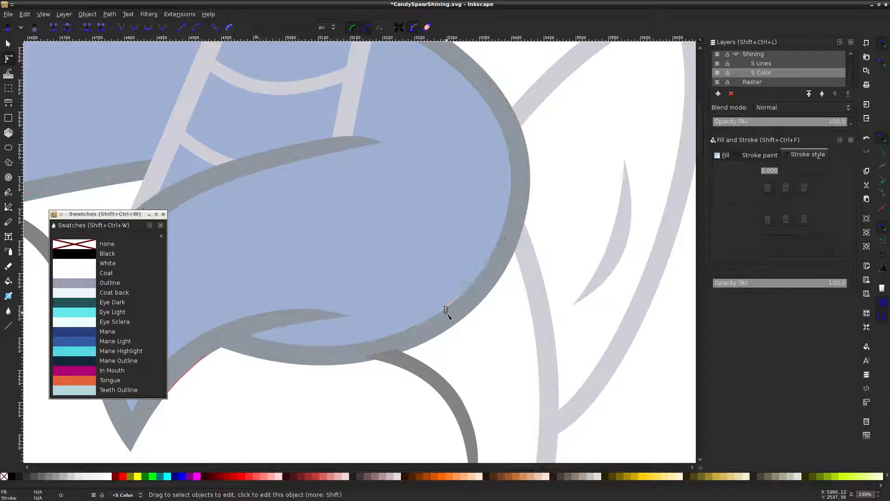
{"action": "left_click", "coordinate": [448, 313]}
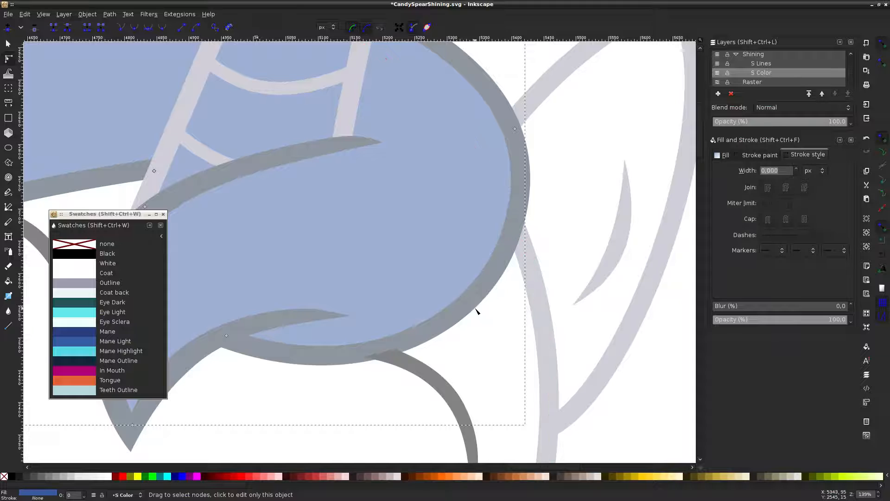
{"action": "scroll", "coordinate": [392, 320], "scroll_direction": "down", "scroll_amount": 4}
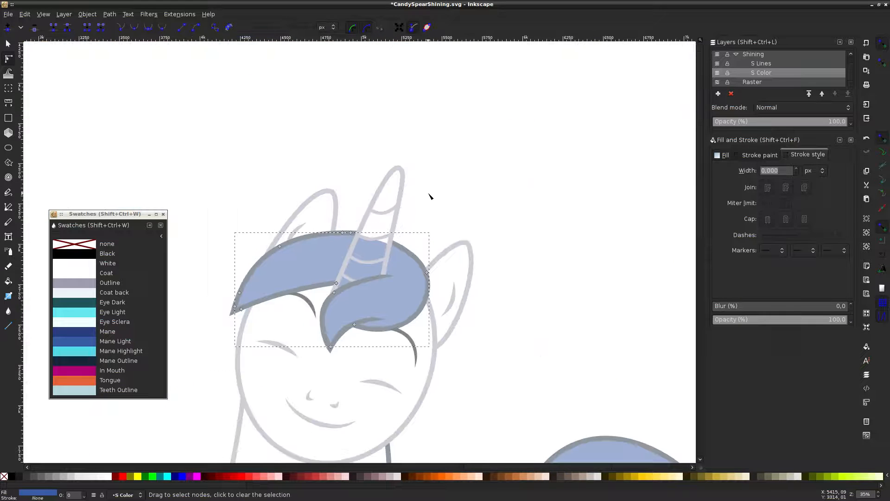
{"action": "left_click", "coordinate": [410, 198]}
{"action": "left_click", "coordinate": [392, 202]}
{"action": "key", "text": "Page_Up"}
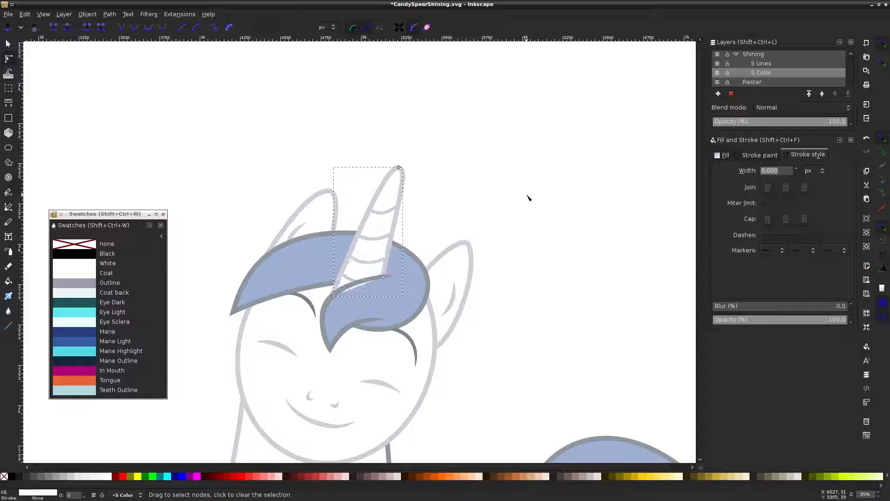
{"action": "left_click", "coordinate": [528, 198]}
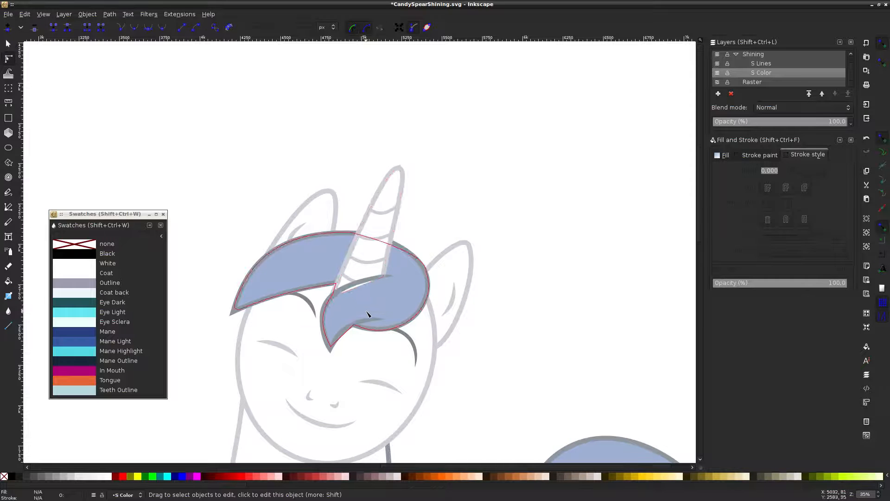
Tuck the horn fill's base edge under the front mane lock's outline so no white spills onto the lock
{"action": "scroll", "coordinate": [368, 269], "scroll_direction": "up", "scroll_amount": 3}
{"action": "left_click", "coordinate": [353, 241]}
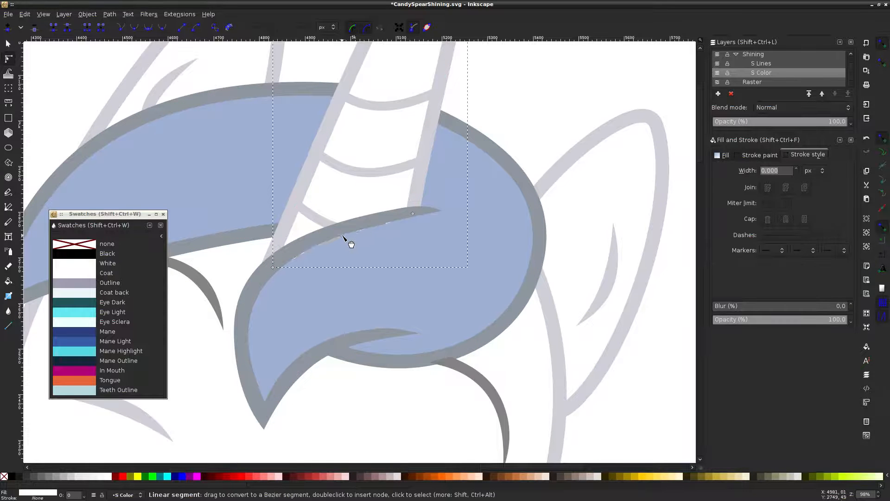
{"action": "left_click", "coordinate": [556, 129]}
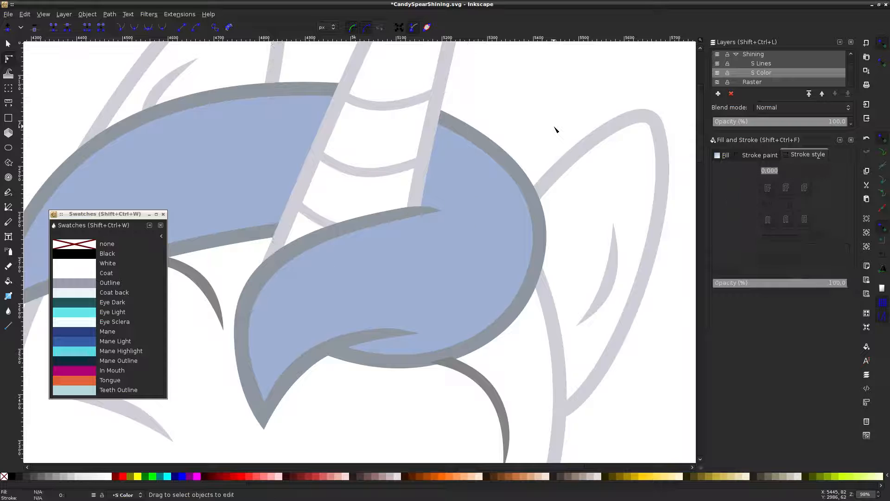
Hide the S Lines layer to inspect the mane fill's shape on its own, and show the lines again
{"action": "scroll", "coordinate": [554, 136], "scroll_direction": "down", "scroll_amount": 2}
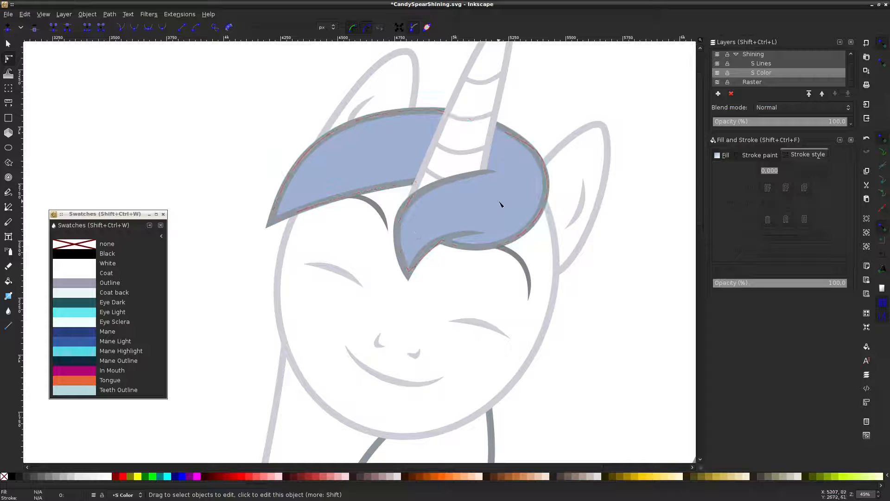
{"action": "left_click", "coordinate": [719, 64]}
{"action": "left_click", "coordinate": [719, 64]}
{"action": "left_click", "coordinate": [719, 65]}
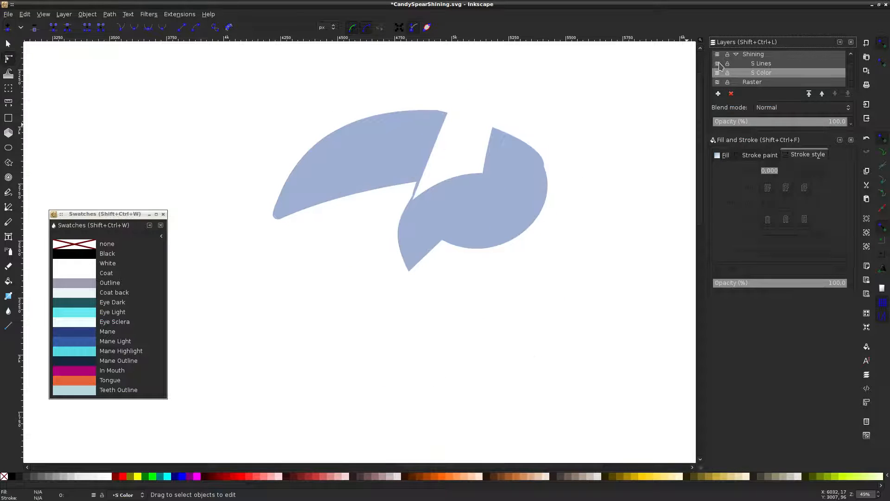
{"action": "left_click", "coordinate": [718, 65]}
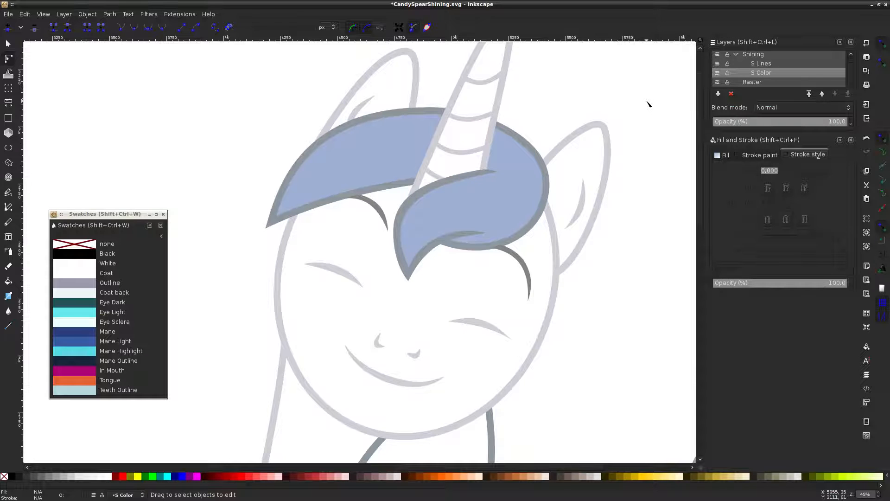
Unlock the S Lines layer and select both dark brow lines in turn to examine where they meet the mane outline
{"action": "scroll", "coordinate": [506, 200], "scroll_direction": "up", "scroll_amount": 4, "text": "ctrl"}
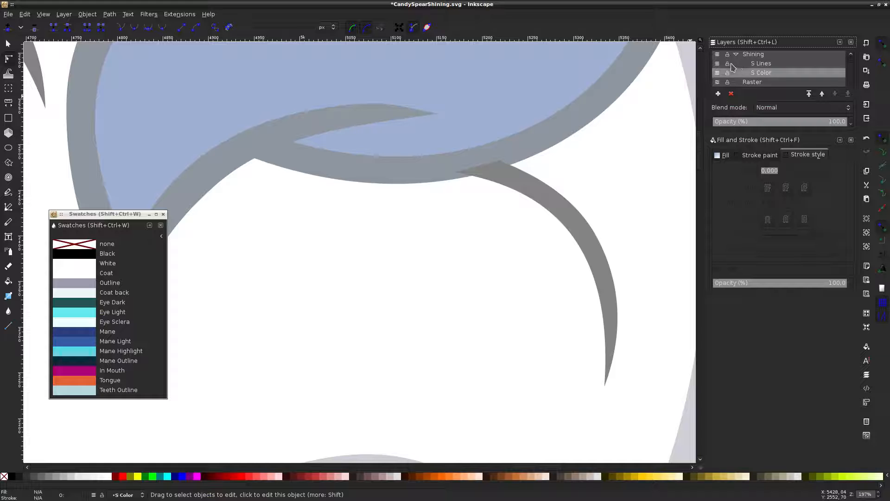
{"action": "left_click", "coordinate": [553, 208]}
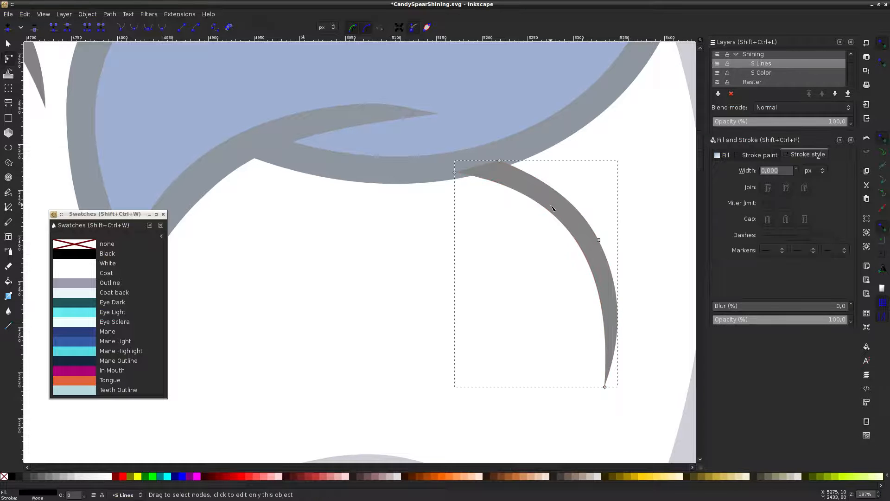
{"action": "scroll", "coordinate": [388, 202], "scroll_direction": "down", "scroll_amount": 5, "text": "ctrl"}
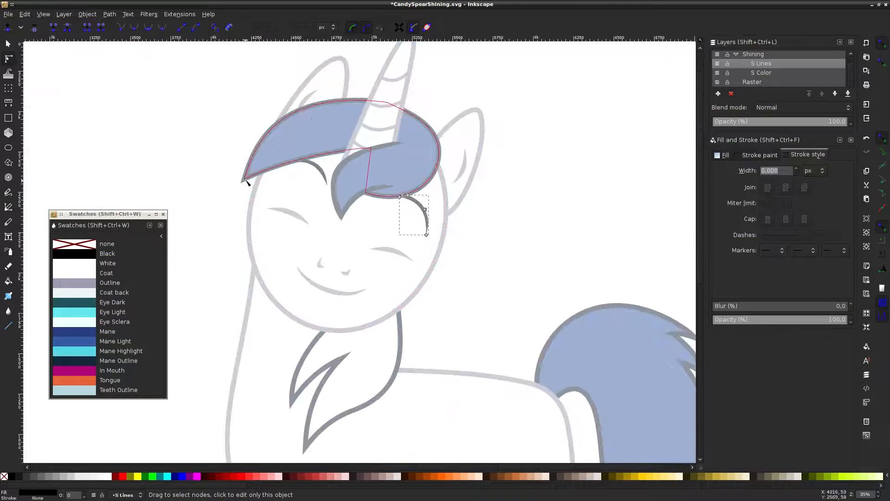
{"action": "key", "text": "Escape"}
{"action": "scroll", "coordinate": [296, 171], "scroll_direction": "up", "scroll_amount": 4, "text": "ctrl"}
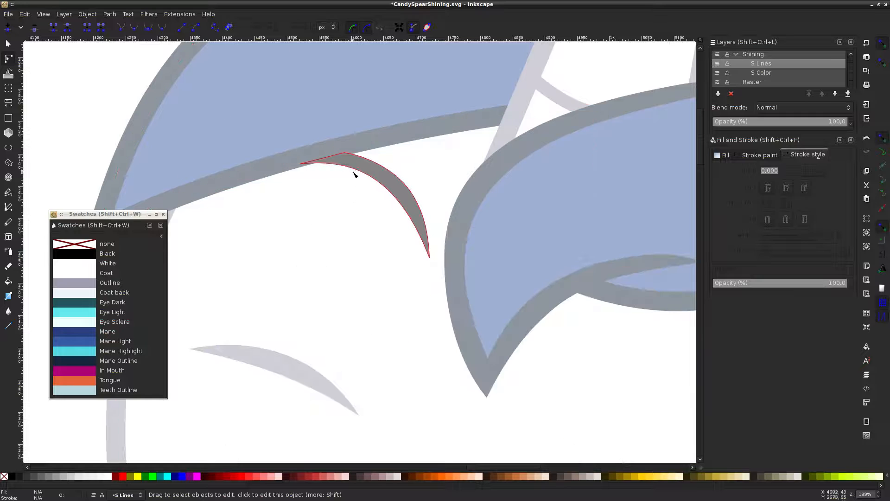
{"action": "left_click", "coordinate": [354, 174]}
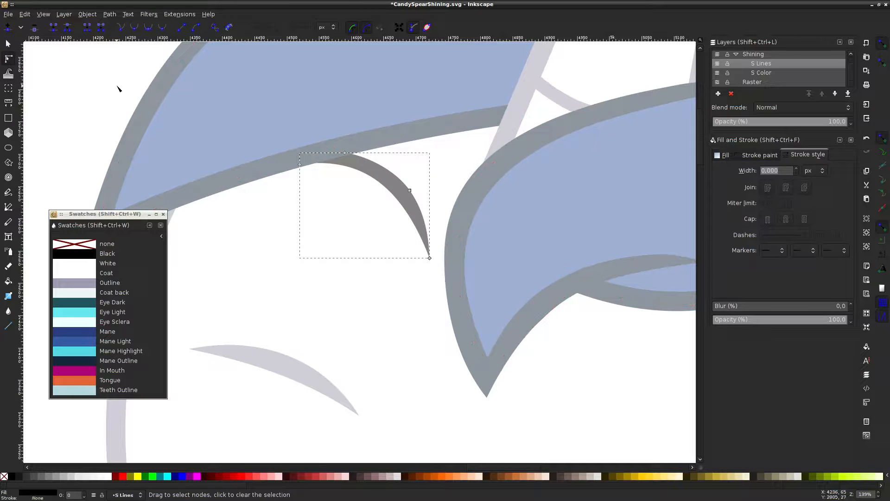
{"action": "key", "text": "Escape"}
{"action": "scroll", "coordinate": [363, 171], "scroll_direction": "down", "scroll_amount": 4, "text": "ctrl"}
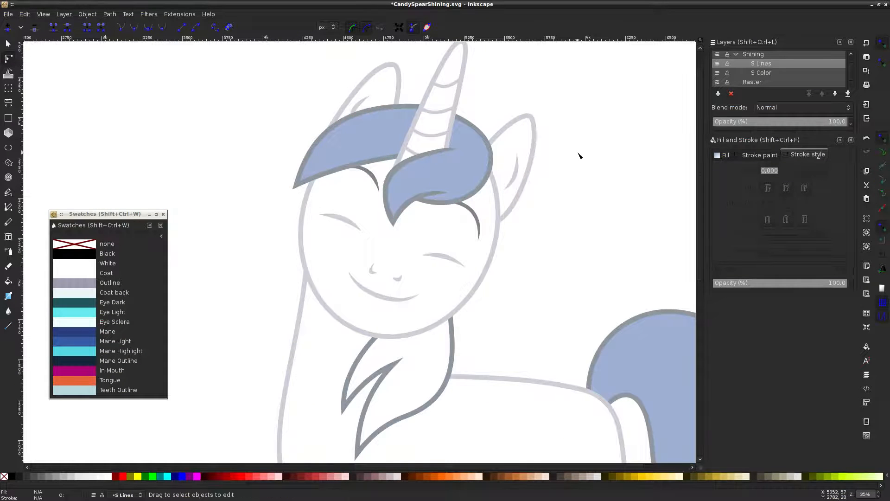
Lock the S Lines layer and save the document
{"action": "left_click", "coordinate": [727, 65]}
{"action": "key", "text": "ctrl+s"}
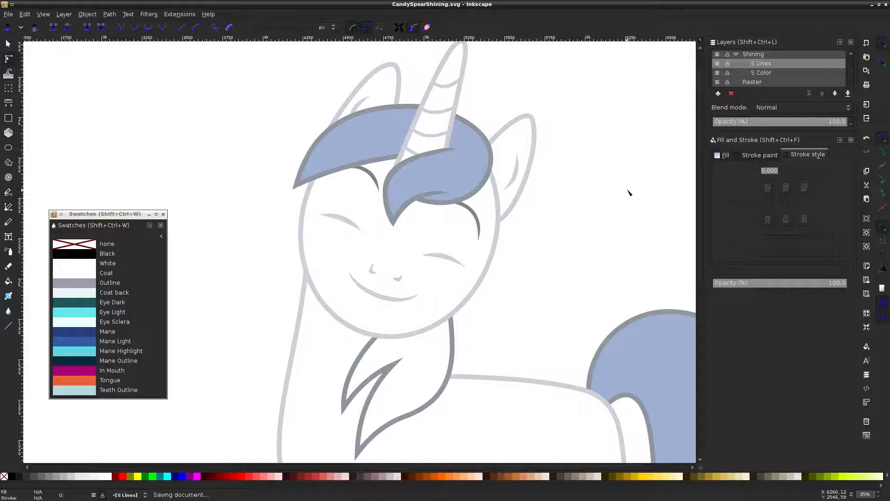
On the S Color layer, bucket-fill the mane section below the head with Mane Light, growing the fill by 20 px
{"action": "scroll", "coordinate": [628, 192], "scroll_direction": "down", "scroll_amount": 8}
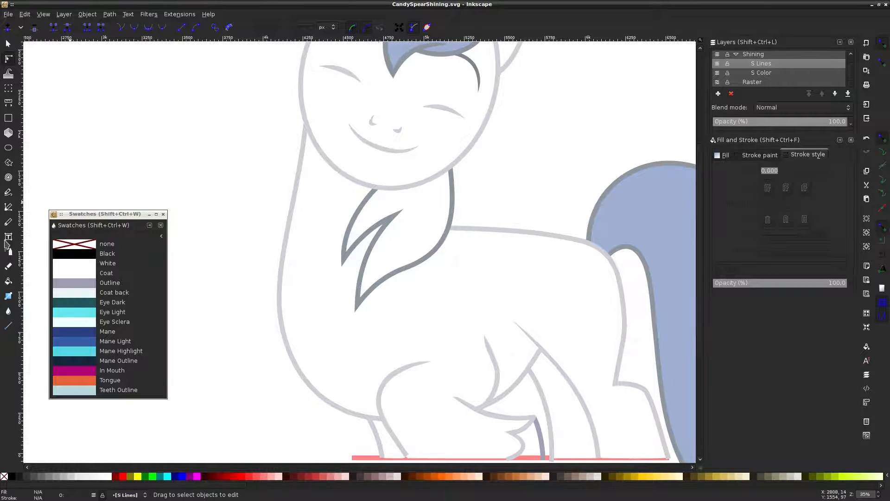
{"action": "left_click", "coordinate": [9, 281]}
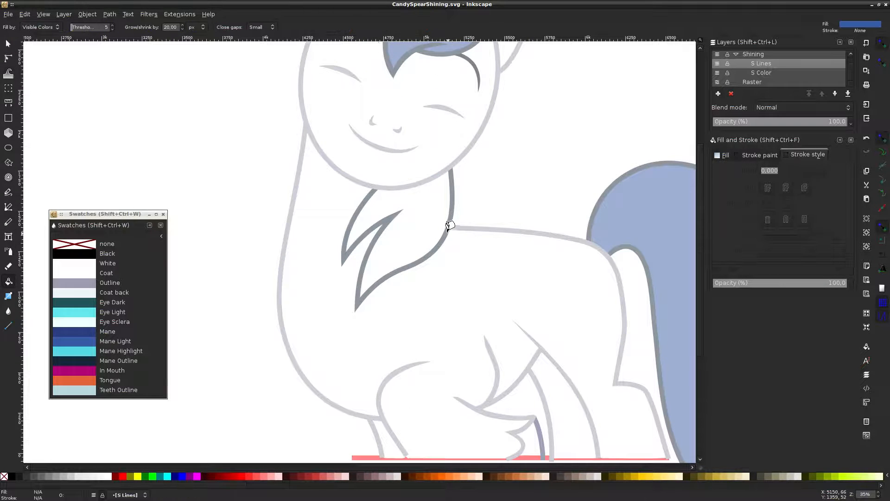
{"action": "left_click", "coordinate": [425, 203]}
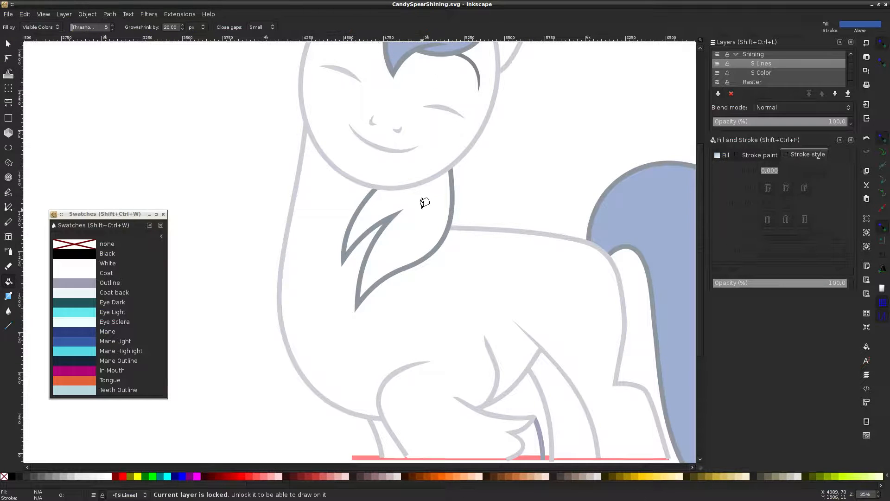
{"action": "left_click", "coordinate": [782, 73]}
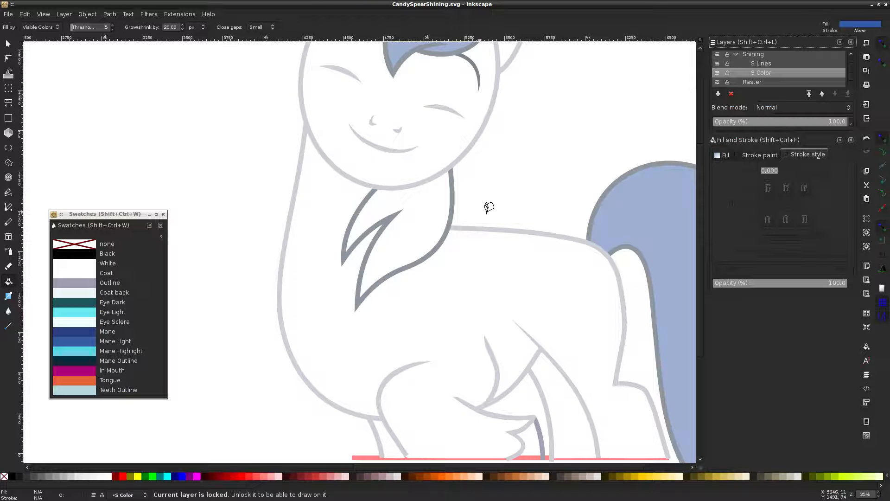
{"action": "left_click", "coordinate": [425, 197]}
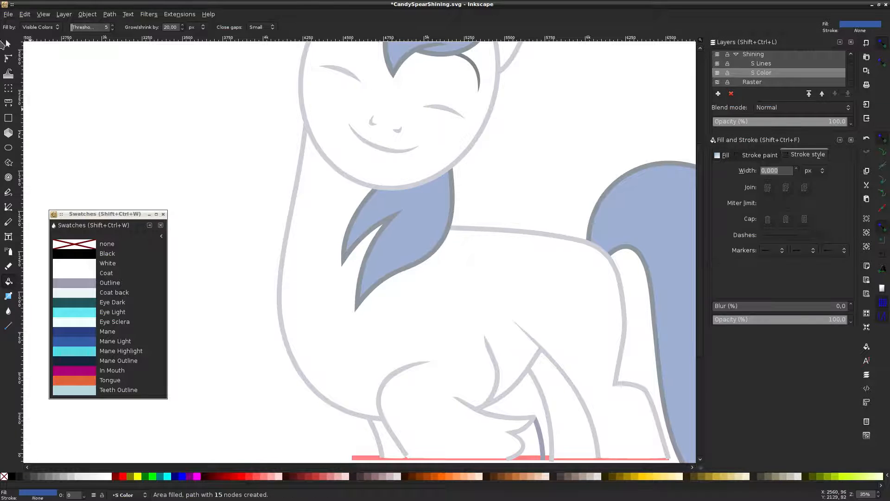
Examine with the node tool how the neck mane fill meets the outline at its two lower spikes
{"action": "left_click", "coordinate": [8, 59]}
{"action": "scroll", "coordinate": [282, 263], "scroll_direction": "up", "scroll_amount": 7, "text": "ctrl"}
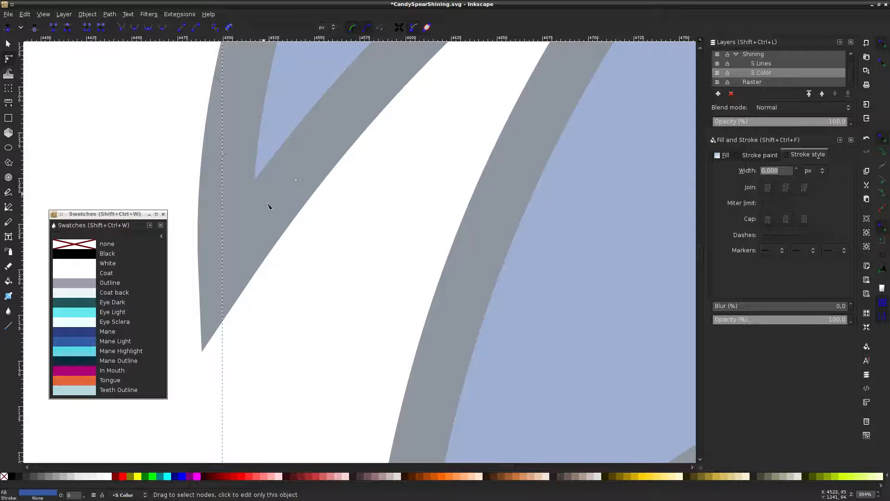
{"action": "left_click", "coordinate": [338, 292]}
{"action": "scroll", "coordinate": [485, 292], "scroll_direction": "down", "scroll_amount": 5, "text": "ctrl"}
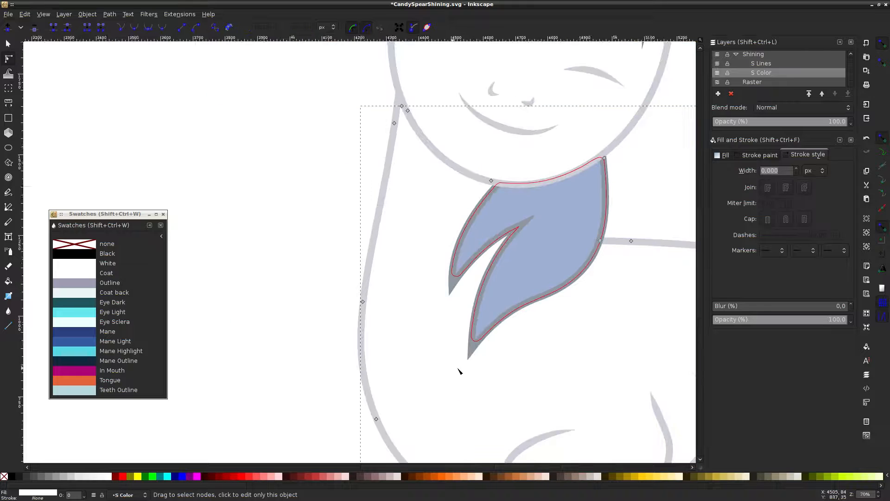
{"action": "scroll", "coordinate": [572, 259], "scroll_direction": "up", "scroll_amount": 3, "text": "ctrl"}
{"action": "scroll", "coordinate": [614, 218], "scroll_direction": "down", "scroll_amount": 4, "text": "ctrl"}
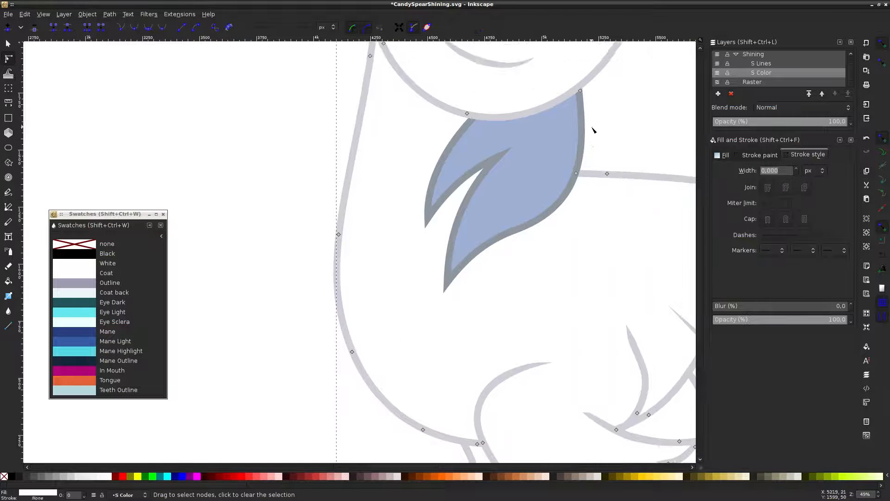
{"action": "scroll", "coordinate": [593, 130], "scroll_direction": "up", "scroll_amount": 3, "text": "ctrl"}
{"action": "left_click", "coordinate": [646, 181]}
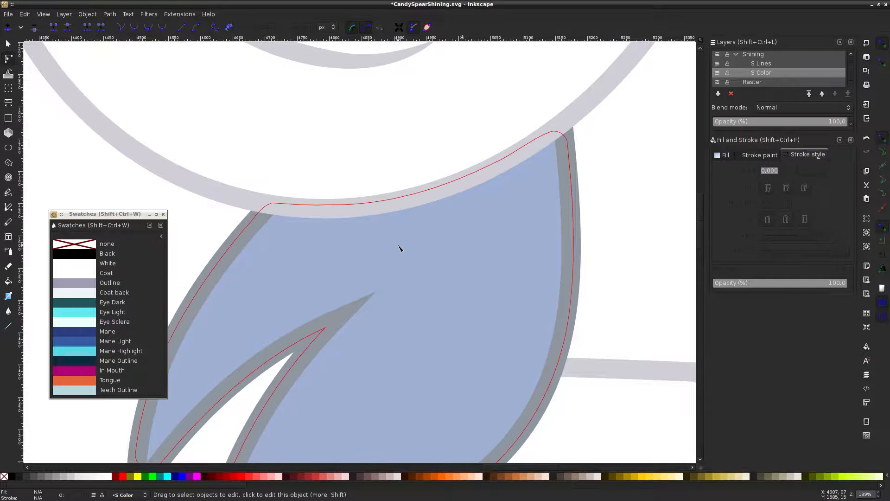
{"action": "scroll", "coordinate": [540, 199], "scroll_direction": "down", "scroll_amount": 3, "text": "ctrl"}
{"action": "scroll", "coordinate": [616, 201], "scroll_direction": "down", "scroll_amount": 3, "text": "ctrl"}
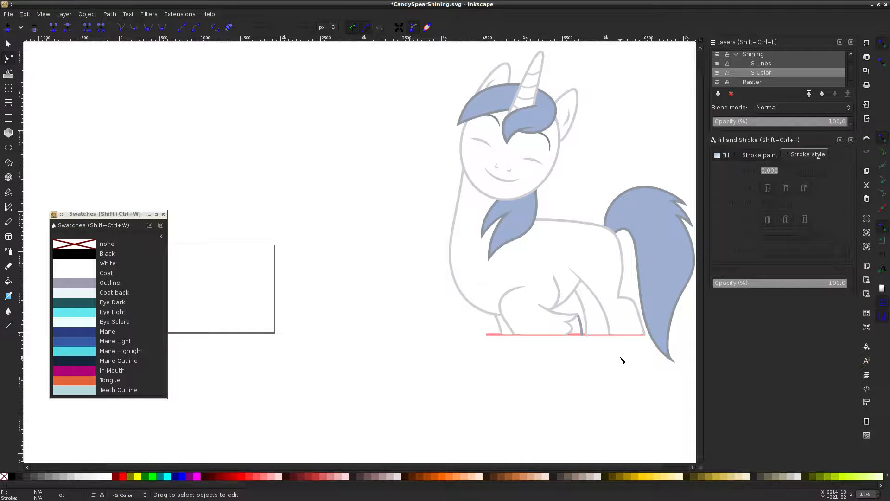
Draw a four-cornered Mane Light shape against the dark line beside the folded leg's hoof and lower it beneath the white fills
{"action": "scroll", "coordinate": [621, 355], "scroll_direction": "up", "scroll_amount": 4, "text": "ctrl"}
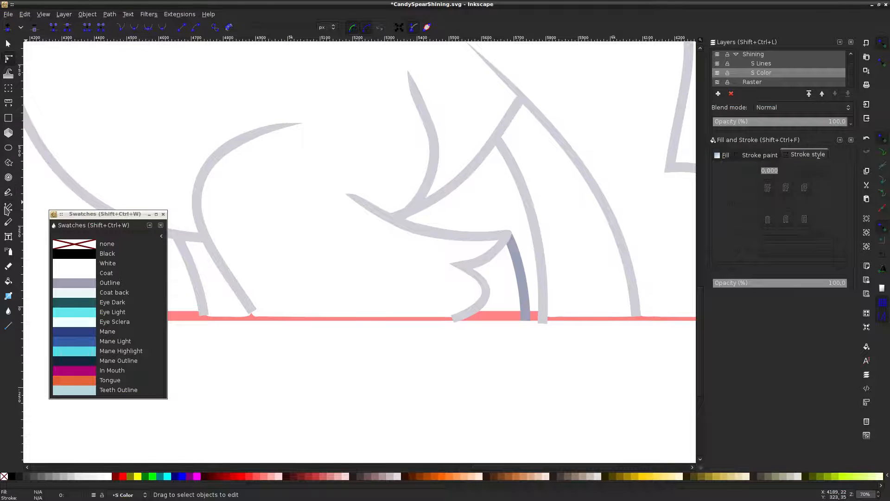
{"action": "left_click", "coordinate": [8, 208]}
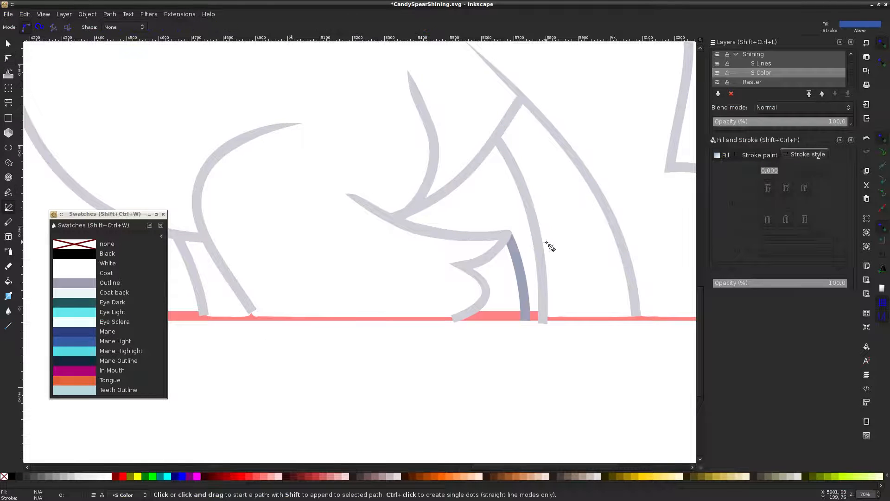
{"action": "left_click", "coordinate": [450, 244]}
{"action": "left_click", "coordinate": [508, 237]}
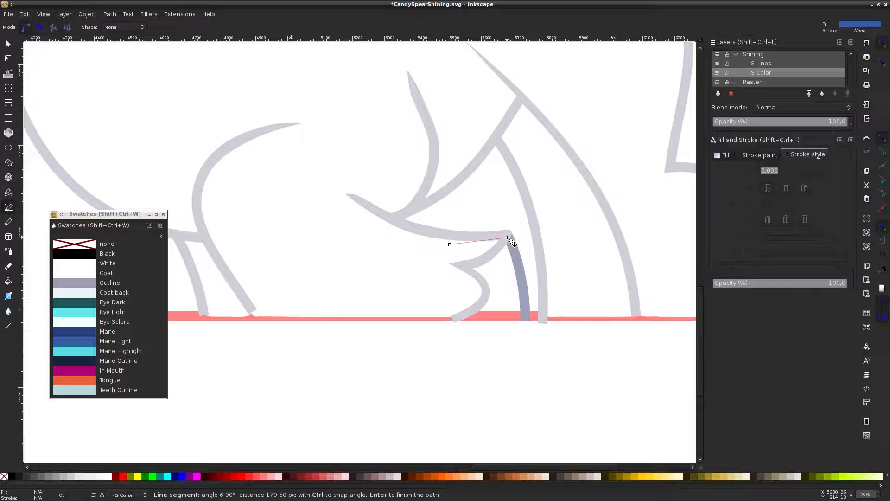
{"action": "left_click", "coordinate": [526, 329]}
{"action": "left_click", "coordinate": [435, 325]}
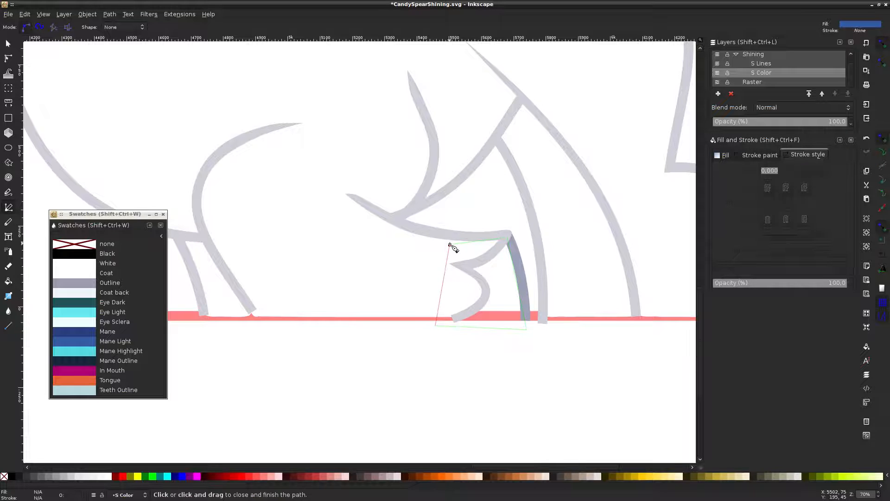
{"action": "left_click", "coordinate": [450, 245]}
{"action": "left_click", "coordinate": [9, 58]}
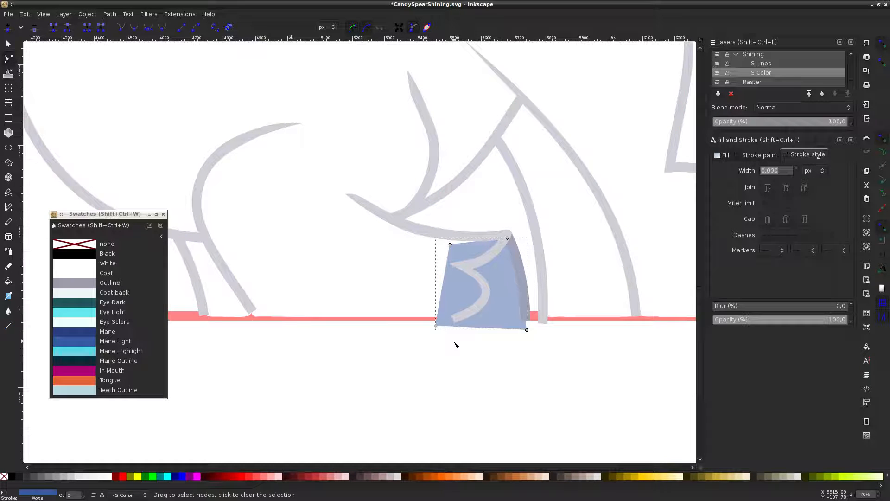
{"action": "key", "text": "Page_Down"}
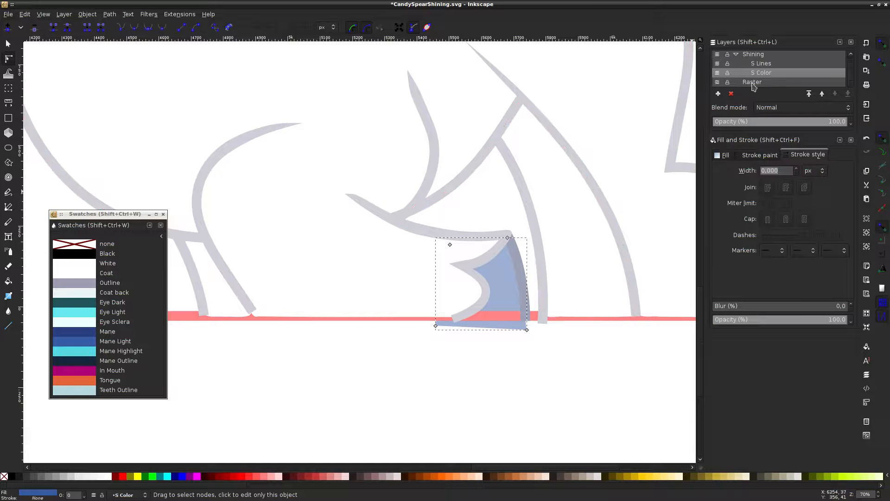
Recolour the hoof-side shape with an averaged blue from the Raster image, sampling at 0% S Color opacity and restoring 100%, and save the document
{"action": "left_click", "coordinate": [718, 82]}
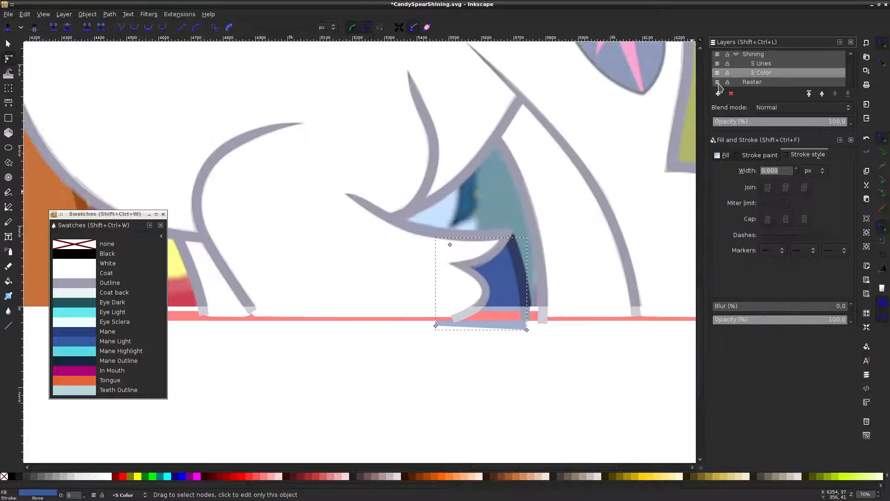
{"action": "left_click_drag", "start_coordinate": [829, 126], "coordinate": [592, 119]}
{"action": "left_click", "coordinate": [9, 310]}
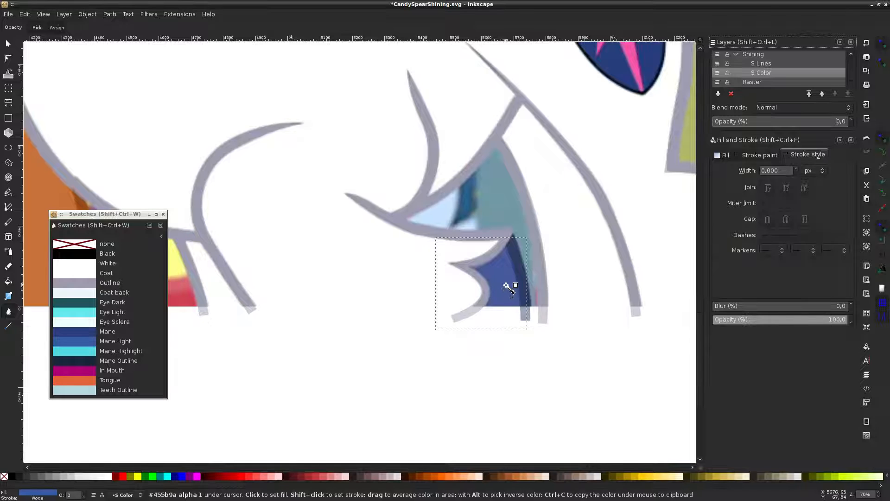
{"action": "left_click_drag", "start_coordinate": [507, 284], "coordinate": [506, 263]}
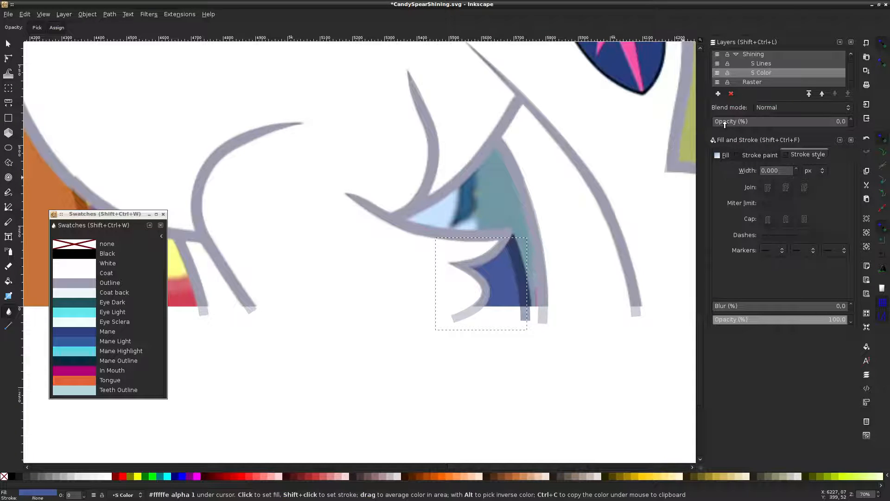
{"action": "left_click_drag", "start_coordinate": [725, 124], "coordinate": [829, 121]}
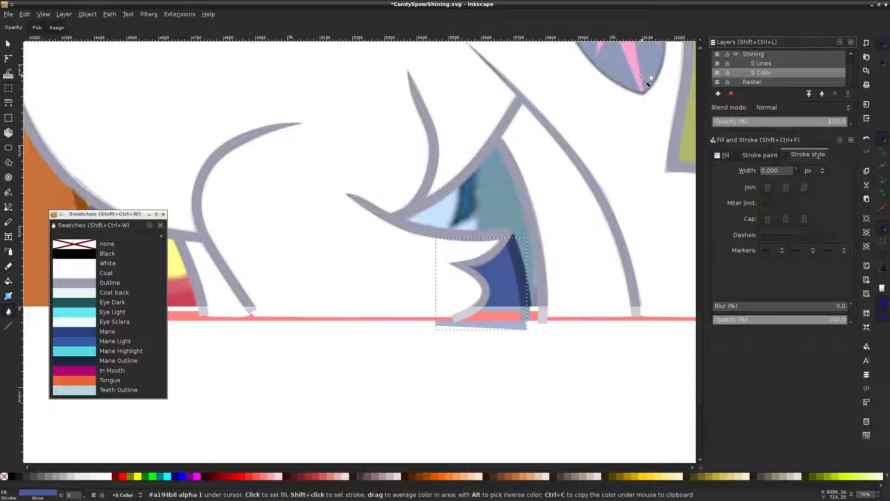
{"action": "left_click", "coordinate": [717, 83]}
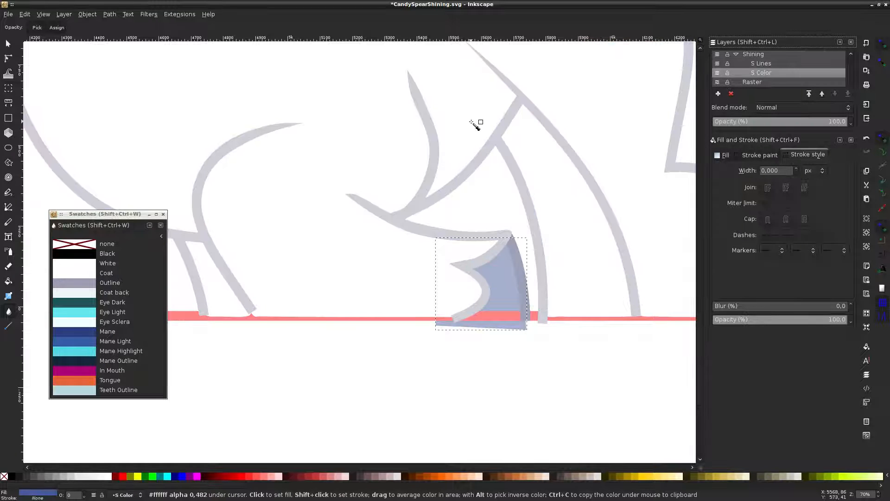
{"action": "left_click", "coordinate": [9, 44]}
{"action": "left_click", "coordinate": [406, 397]}
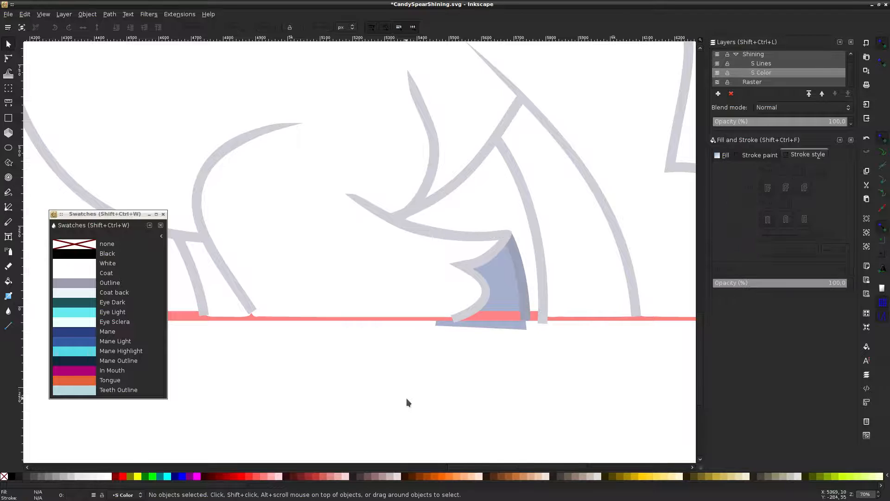
{"action": "scroll", "coordinate": [441, 292], "scroll_direction": "down", "scroll_amount": 3}
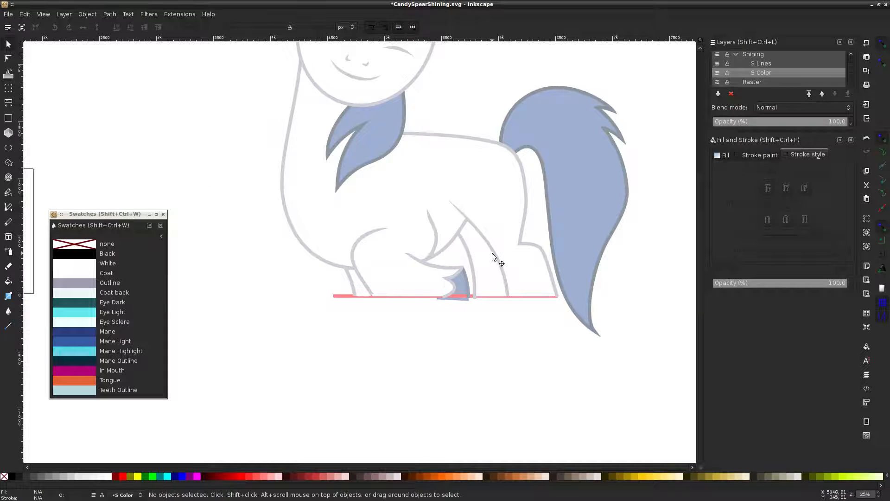
{"action": "key", "text": "ctrl+s"}
{"action": "scroll", "coordinate": [491, 252], "scroll_direction": "up", "scroll_amount": 4}
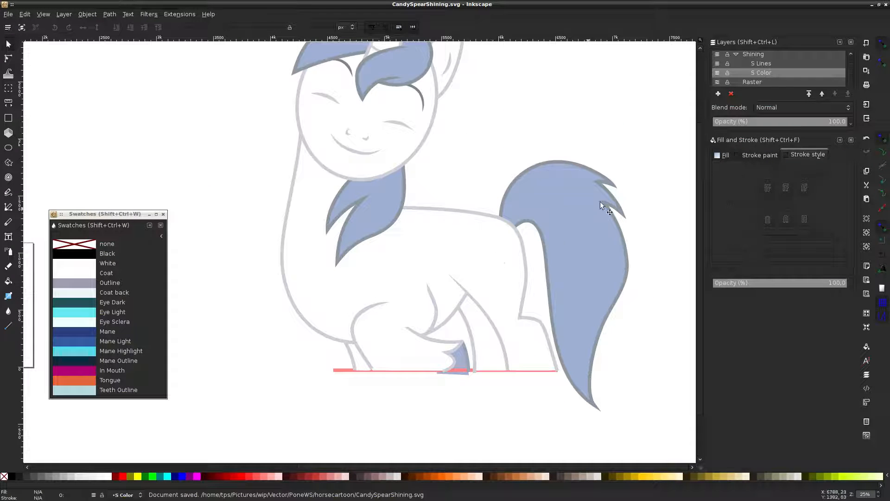
Compare the pony vector with the Raster image, hide Raster again, and raise the Shining layer's opacity to 100%
{"action": "left_click", "coordinate": [718, 82]}
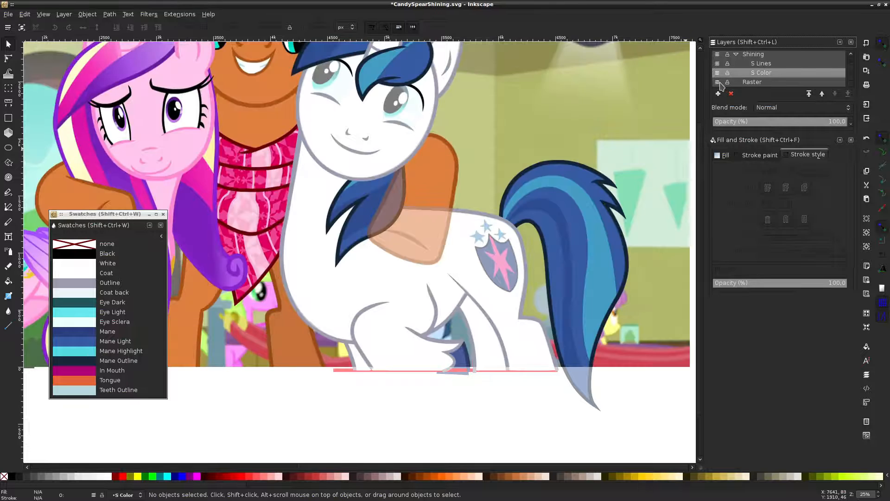
{"action": "left_click", "coordinate": [718, 82]}
{"action": "left_click", "coordinate": [718, 82]}
{"action": "left_click", "coordinate": [718, 82]}
{"action": "left_click", "coordinate": [718, 55]}
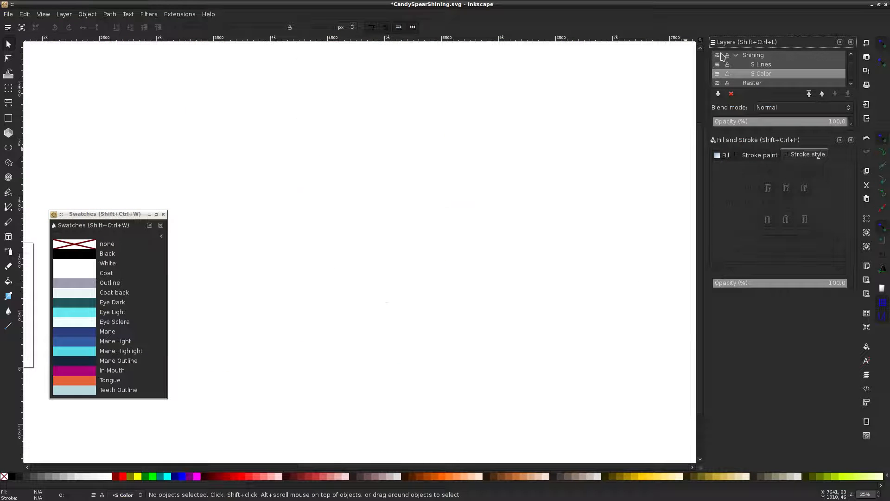
{"action": "left_click", "coordinate": [753, 57]}
{"action": "left_click", "coordinate": [719, 55]}
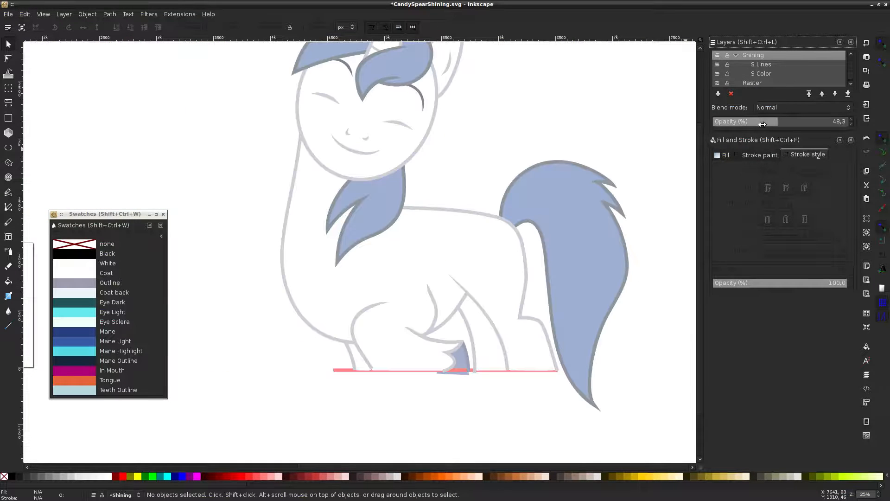
{"action": "left_click_drag", "start_coordinate": [762, 124], "coordinate": [829, 121]}
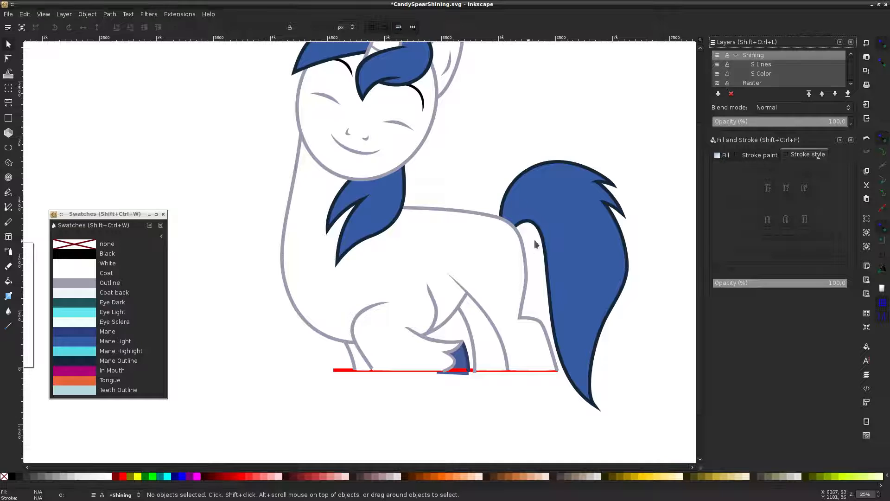
Set the S Color layer's opacity to 49.3%, show the Raster layer for reference, and save the document
{"action": "left_click", "coordinate": [721, 76]}
{"action": "left_click", "coordinate": [720, 75]}
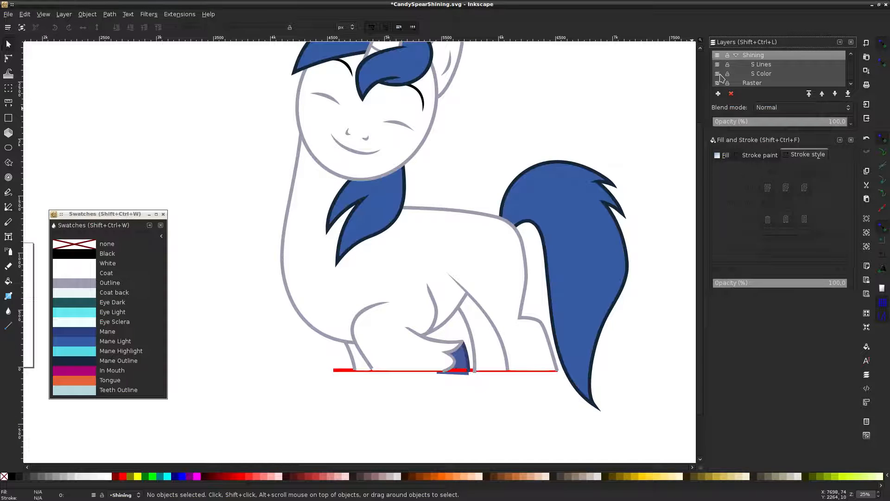
{"action": "left_click", "coordinate": [717, 75]}
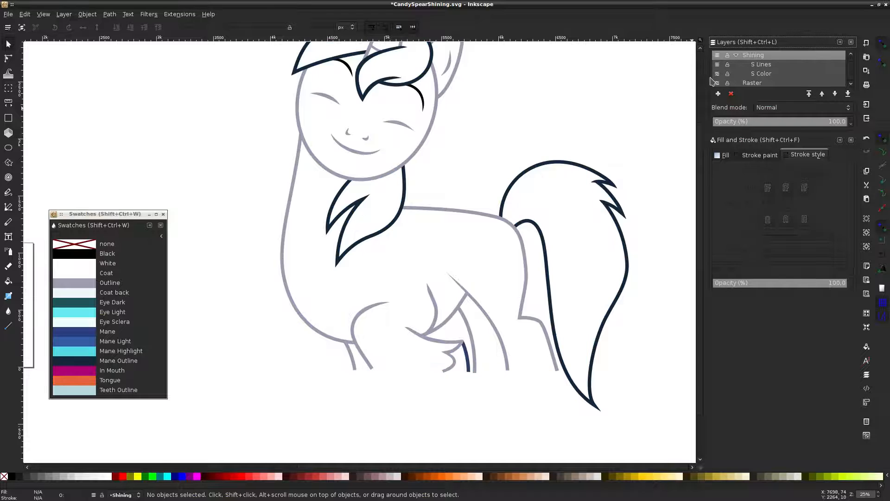
{"action": "left_click", "coordinate": [717, 76]}
{"action": "left_click", "coordinate": [774, 75]}
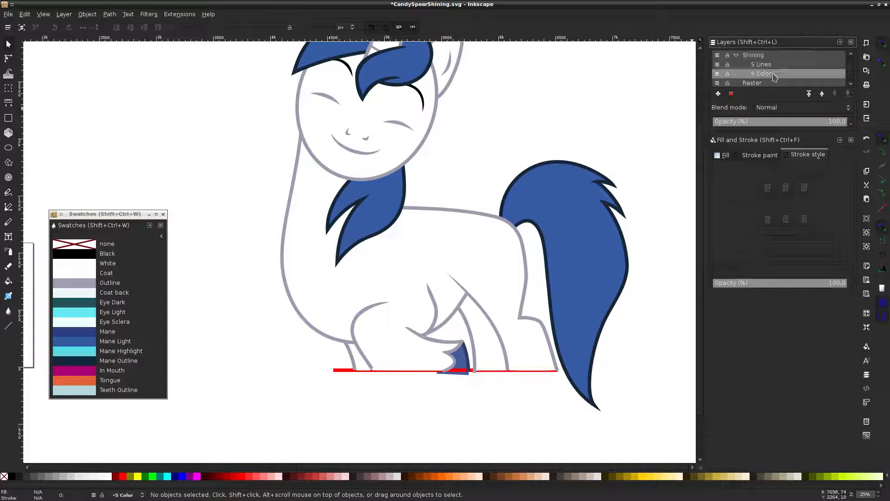
{"action": "left_click", "coordinate": [779, 121]}
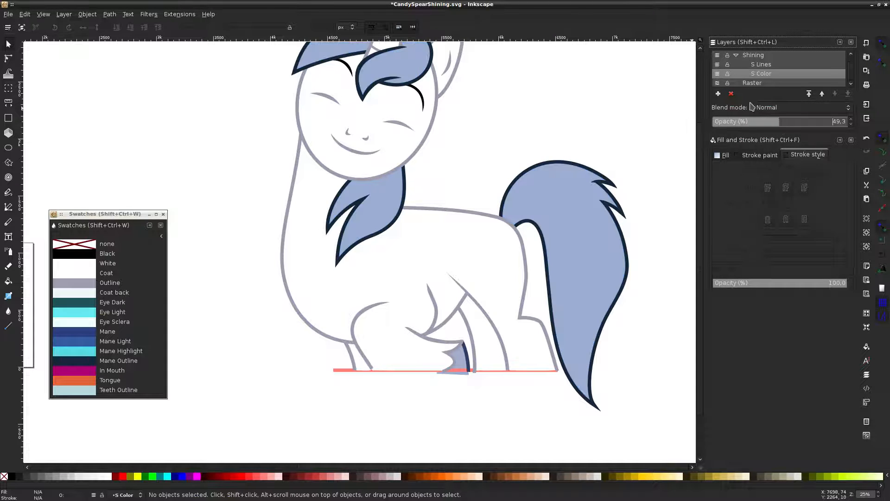
{"action": "left_click", "coordinate": [717, 82]}
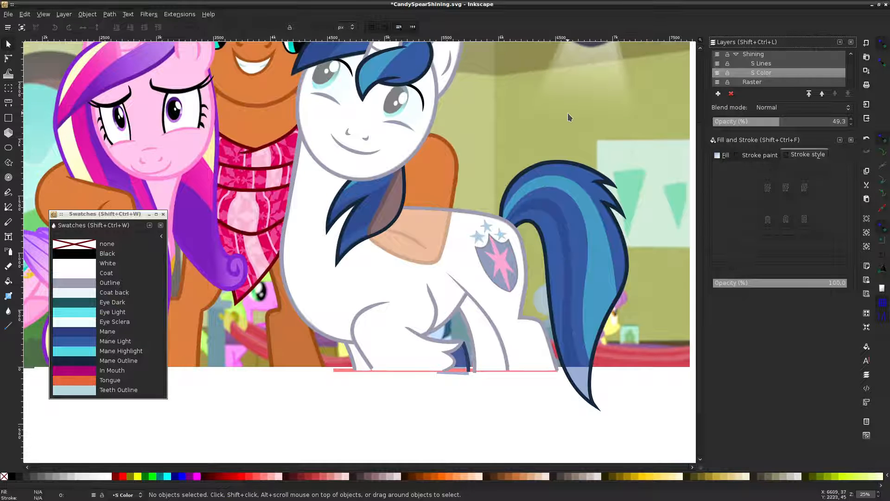
{"action": "scroll", "coordinate": [568, 116], "scroll_direction": "up", "scroll_amount": 3}
{"action": "key", "text": "ctrl+s"}
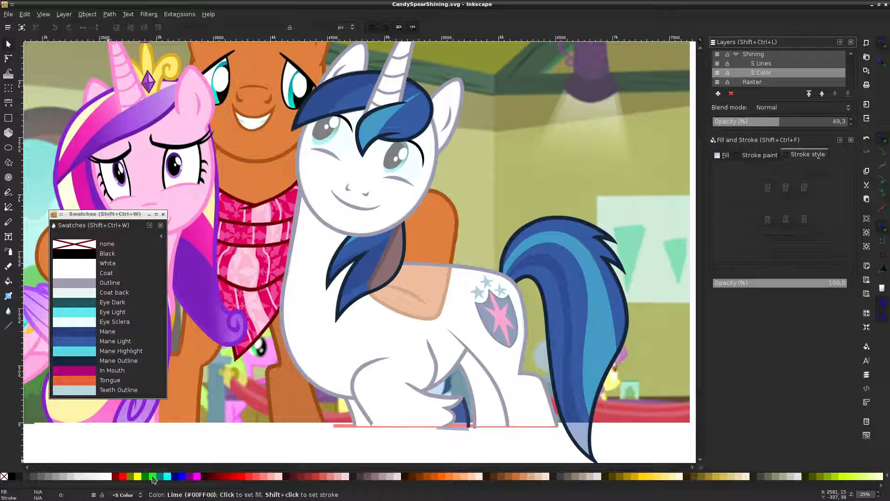
Draw a closed four-cornered path with no fill and a magenta stroke across the fringe, from its pointed left tip past the horn
{"action": "left_click", "coordinate": [9, 207]}
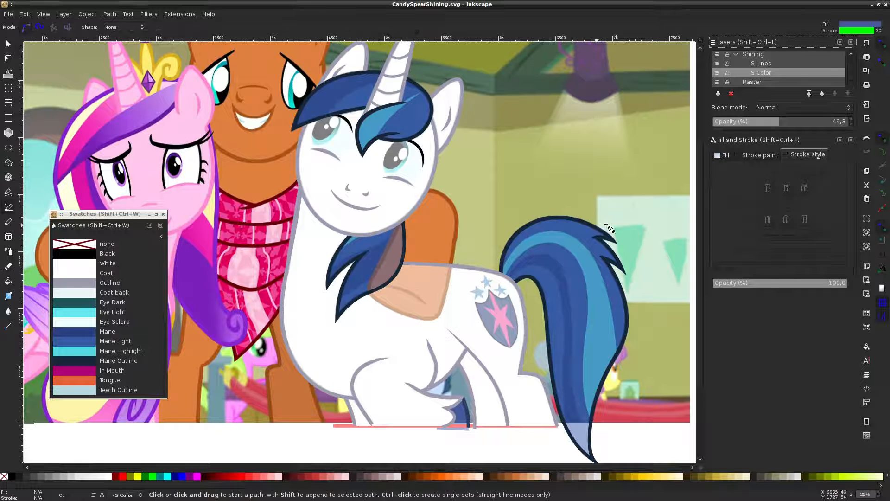
{"action": "left_click", "coordinate": [4, 476]}
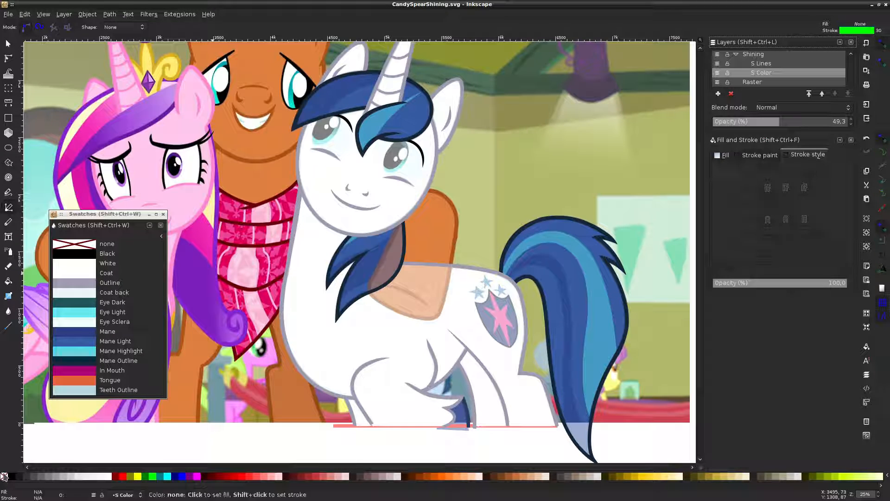
{"action": "left_click", "coordinate": [197, 477], "text": "shift"}
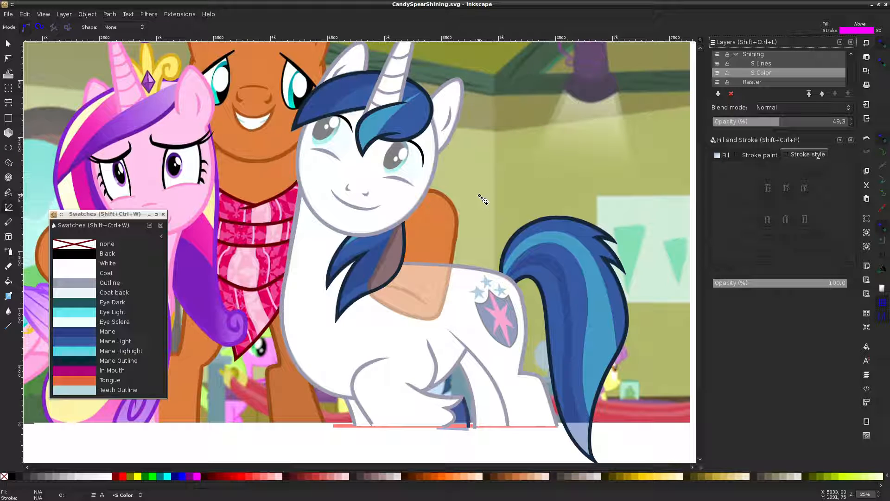
{"action": "scroll", "coordinate": [370, 95], "scroll_direction": "up", "scroll_amount": 3}
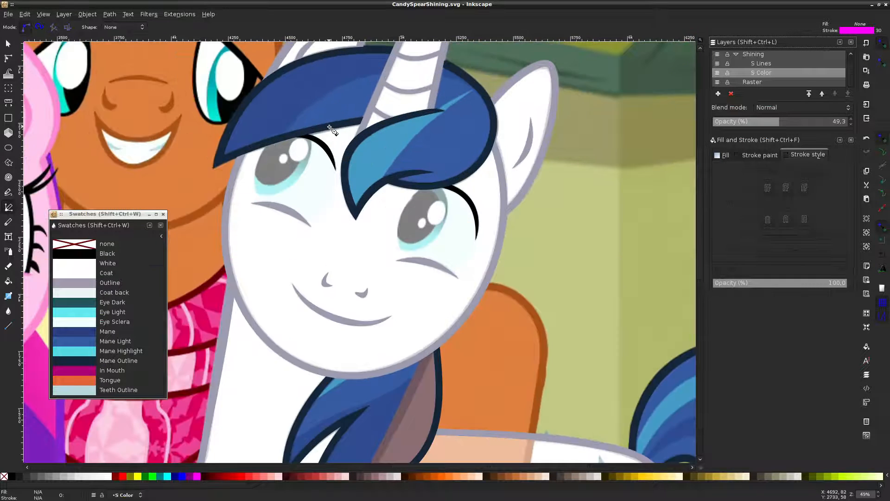
{"action": "scroll", "coordinate": [315, 110], "scroll_direction": "up", "scroll_amount": 4}
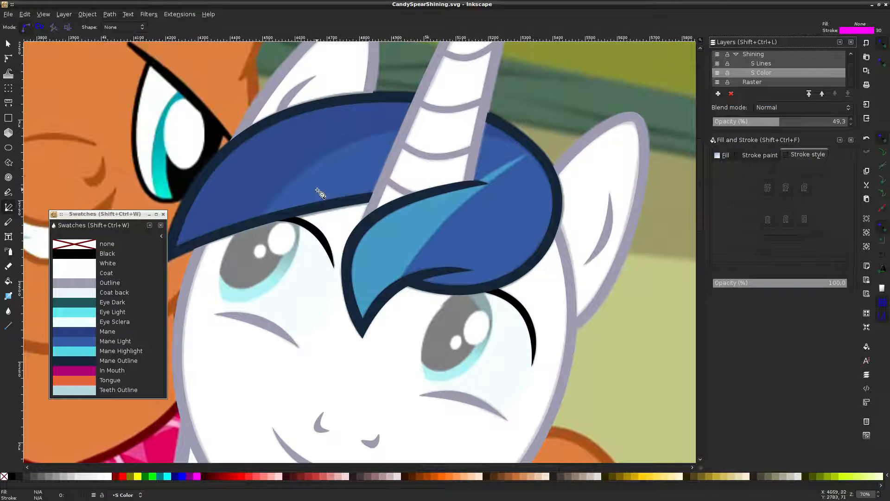
{"action": "left_click", "coordinate": [260, 221]}
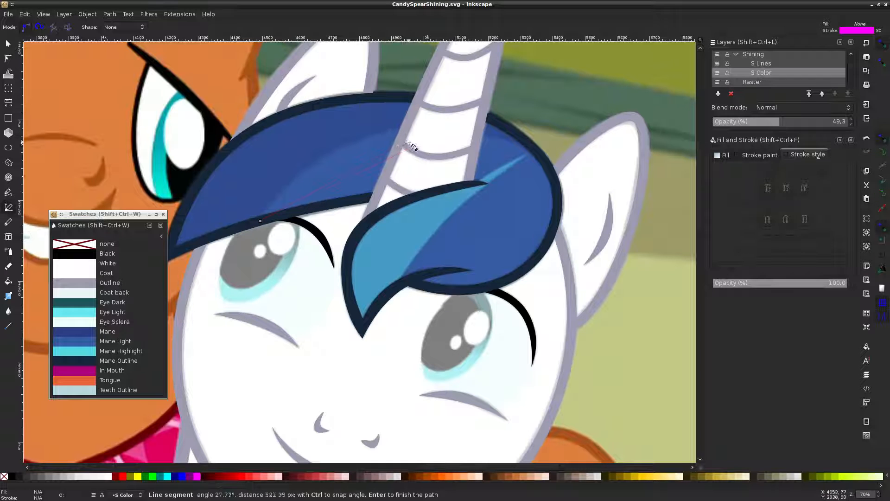
{"action": "left_click", "coordinate": [528, 144]}
{"action": "scroll", "coordinate": [209, 252], "scroll_direction": "left", "scroll_amount": 3}
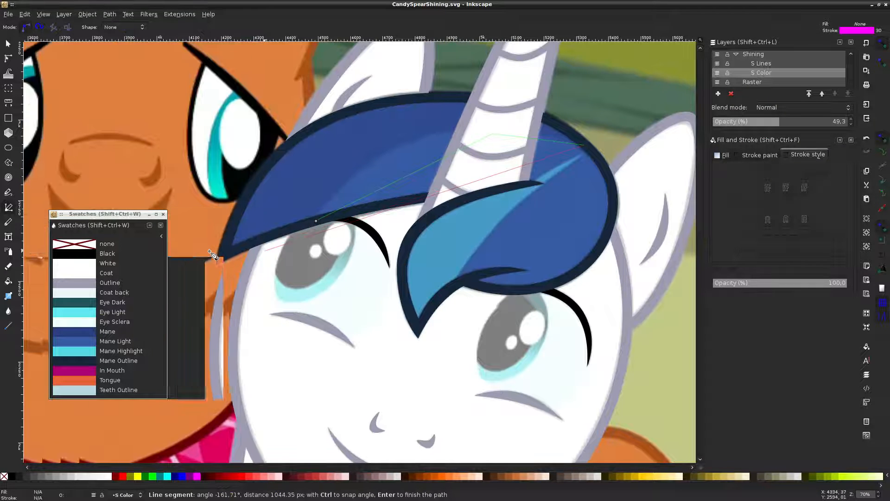
{"action": "left_click", "coordinate": [222, 253]}
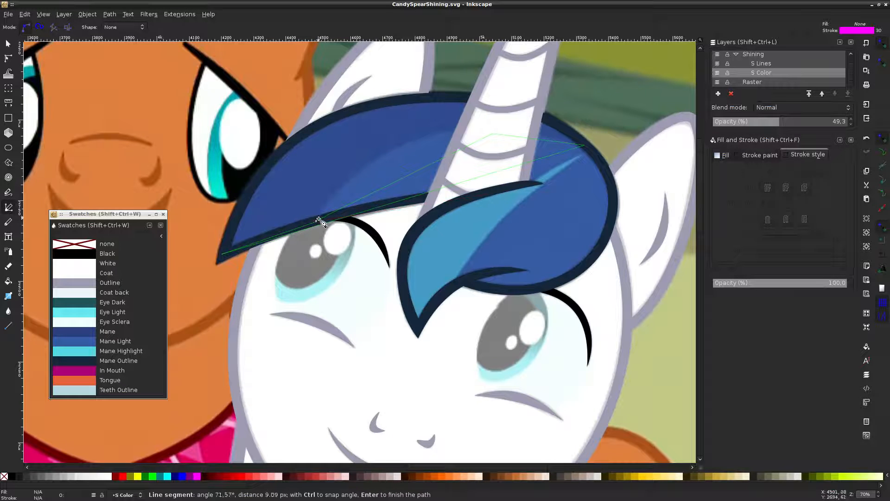
{"action": "left_click", "coordinate": [318, 220]}
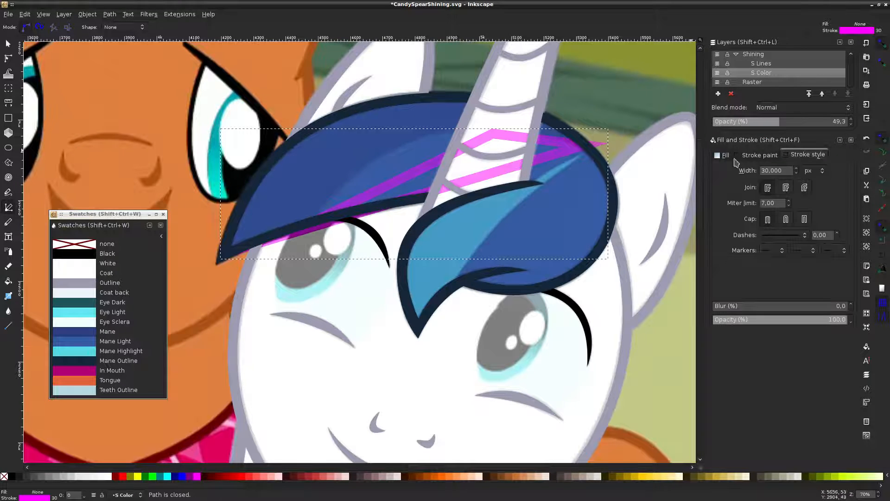
Set the fringe path's stroke width to 1 px and bend its upper edge to follow the mane outline
{"action": "triple_click", "coordinate": [776, 170]}
{"action": "type", "text": "1"}
{"action": "key", "text": "Return"}
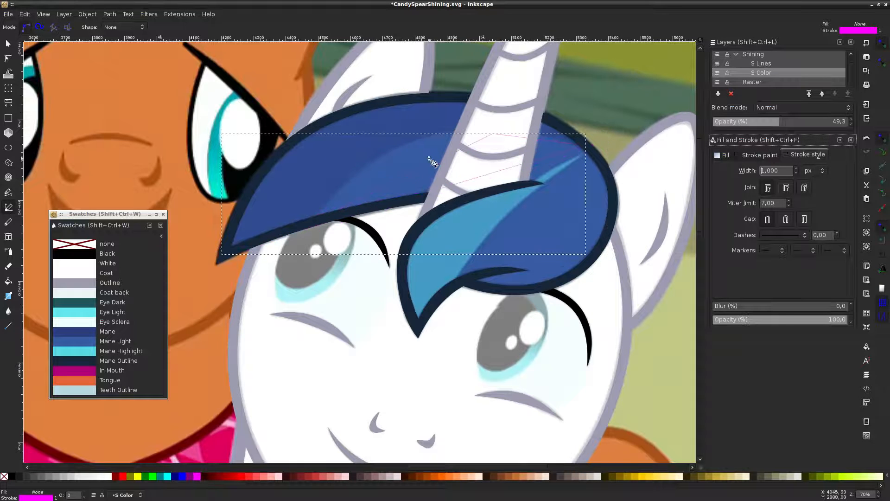
{"action": "left_click", "coordinate": [7, 59]}
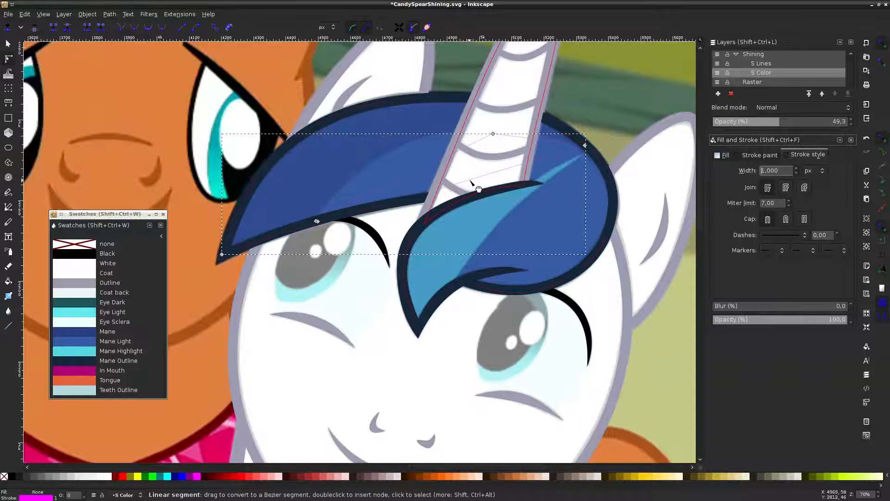
{"action": "left_click_drag", "start_coordinate": [447, 147], "coordinate": [415, 107]}
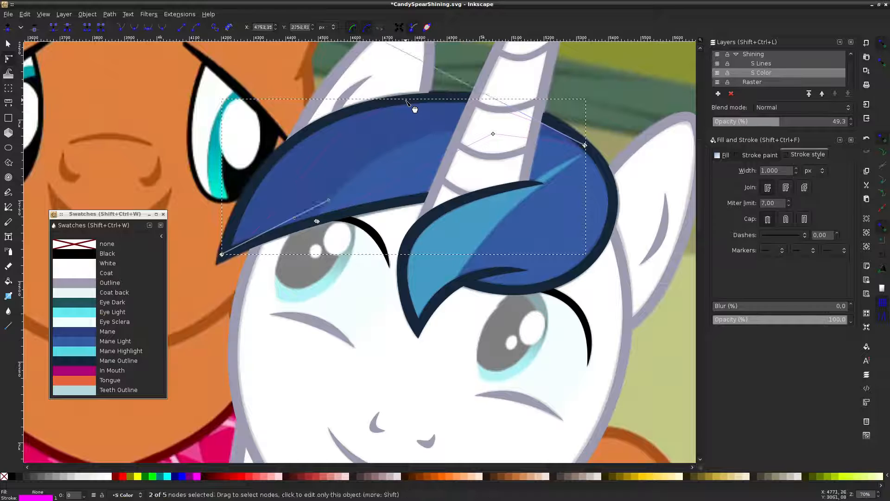
{"action": "left_click_drag", "start_coordinate": [319, 175], "coordinate": [238, 212]}
{"action": "left_click_drag", "start_coordinate": [503, 103], "coordinate": [516, 88]}
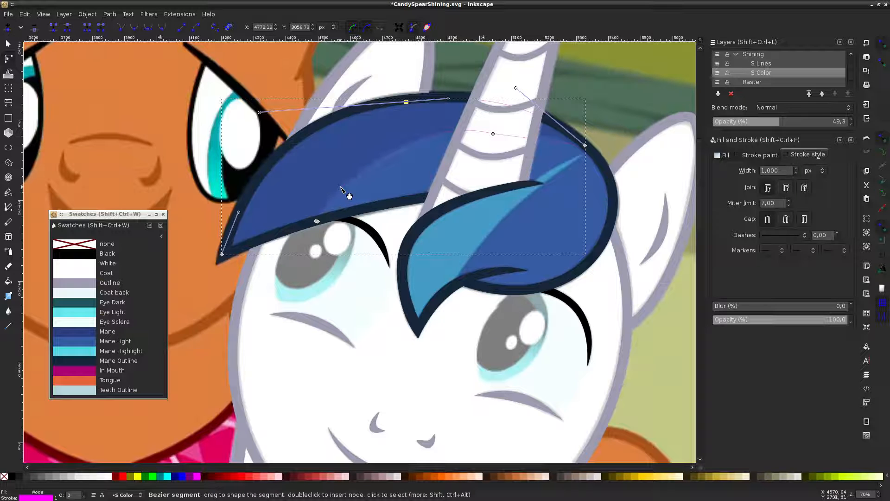
Curve the path's lower edge along the dark band beside the horn, move its far corner slightly down, and deselect the path
{"action": "left_click_drag", "start_coordinate": [544, 146], "coordinate": [535, 134]}
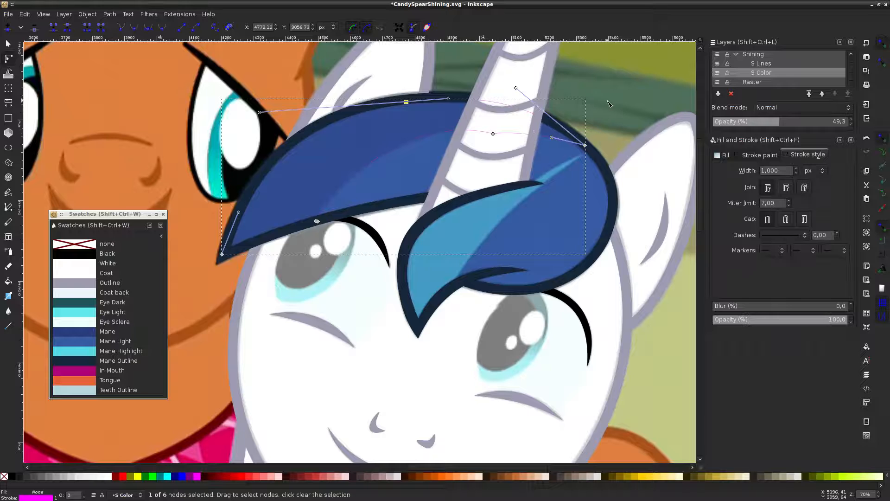
{"action": "key", "text": "Escape"}
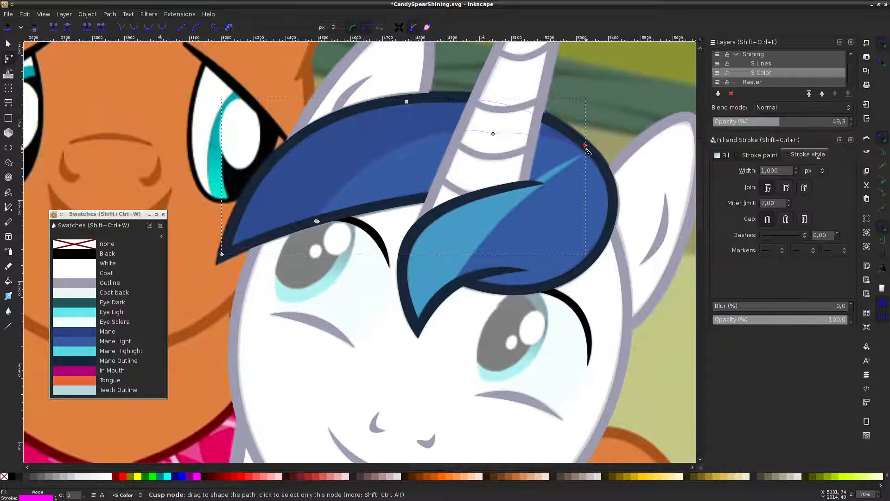
{"action": "left_click", "coordinate": [586, 147]}
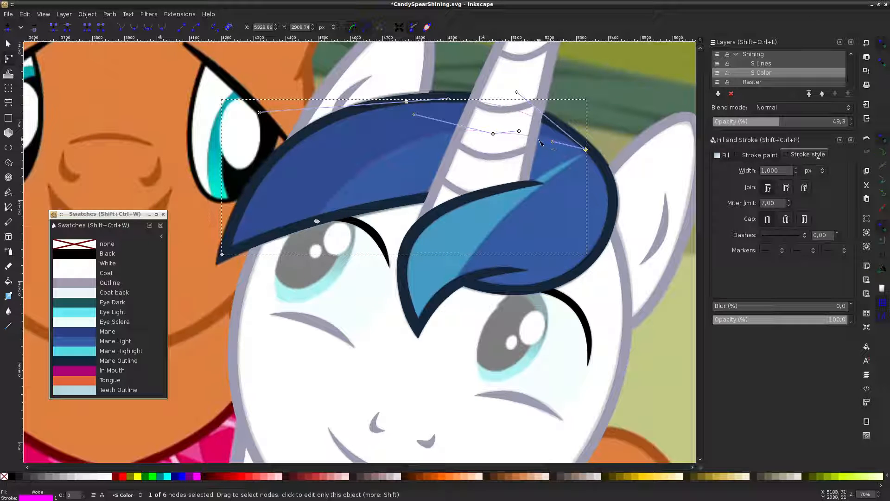
{"action": "key", "text": "Escape"}
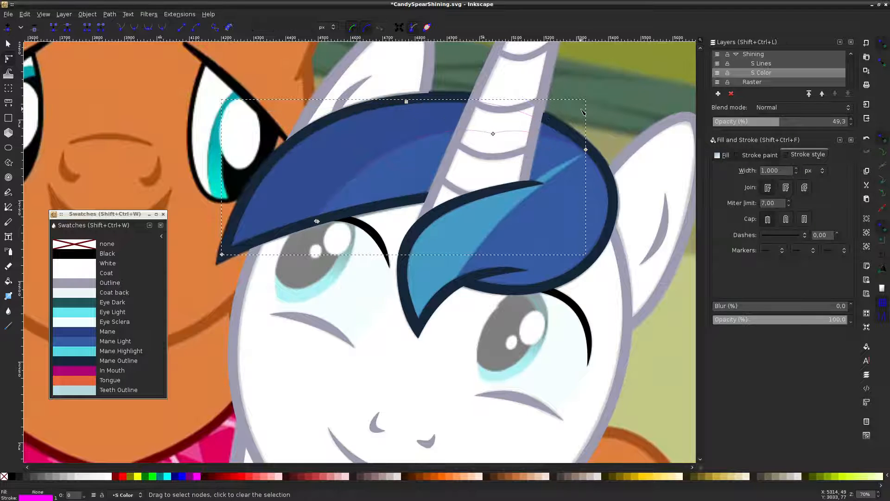
{"action": "key", "text": "Escape"}
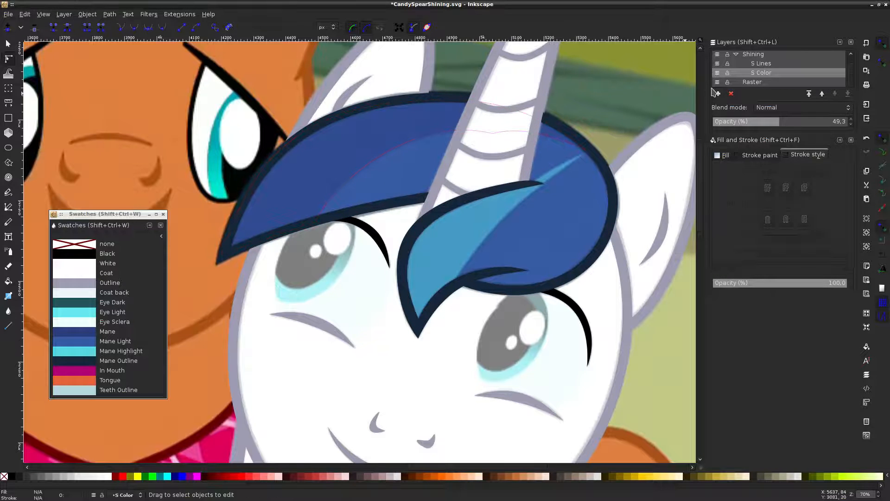
Fill the dark fringe band path with the Mane swatch and remove its stroke
{"action": "left_click", "coordinate": [399, 151]}
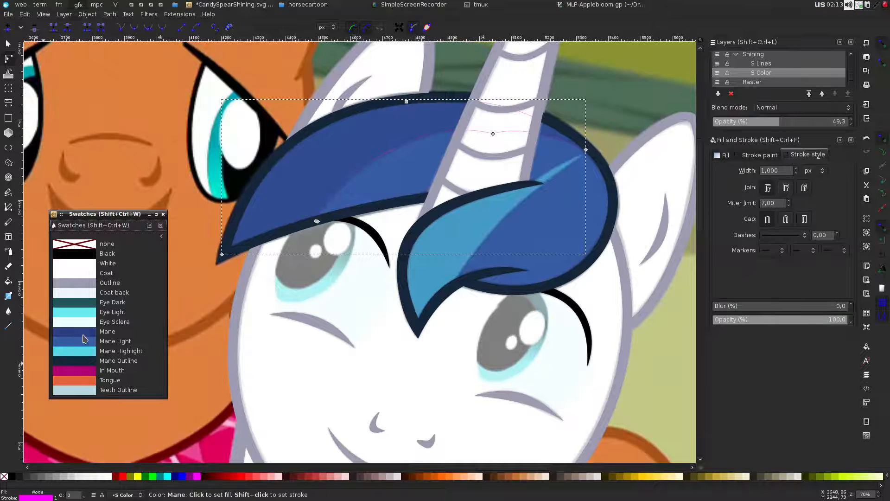
{"action": "left_click", "coordinate": [85, 337]}
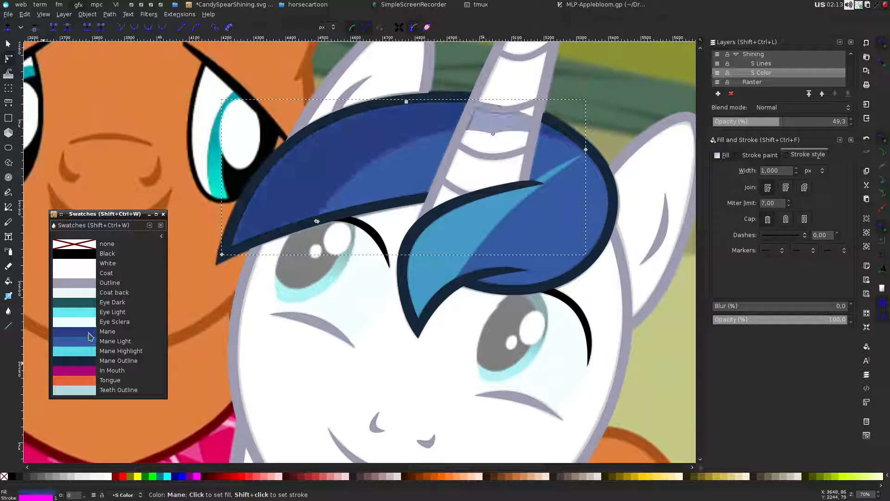
{"action": "left_click", "coordinate": [93, 250], "text": "shift"}
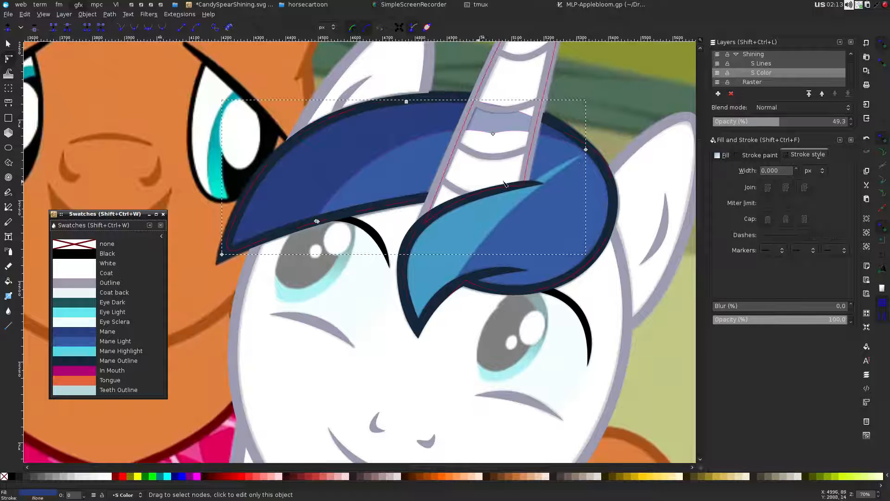
Review the mane fills at 100% S Color opacity with the Raster image hidden, comparing them with Raster shown
{"action": "left_click", "coordinate": [717, 83]}
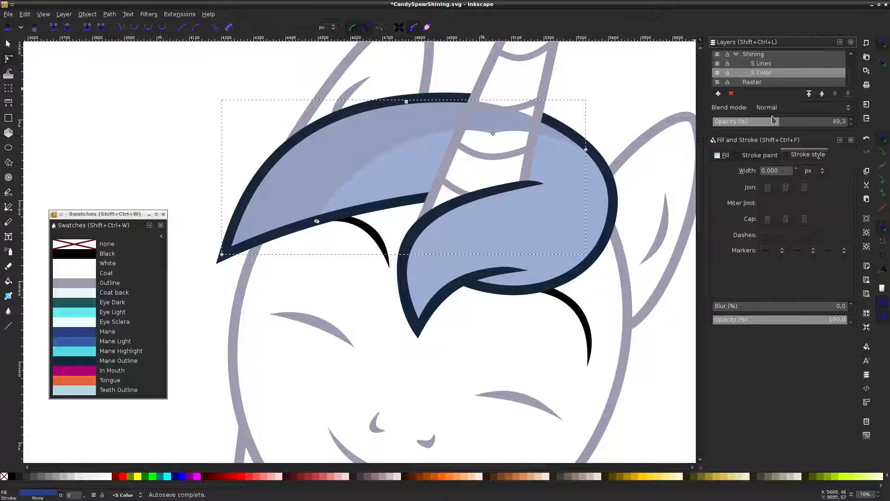
{"action": "left_click_drag", "start_coordinate": [773, 121], "coordinate": [851, 121]}
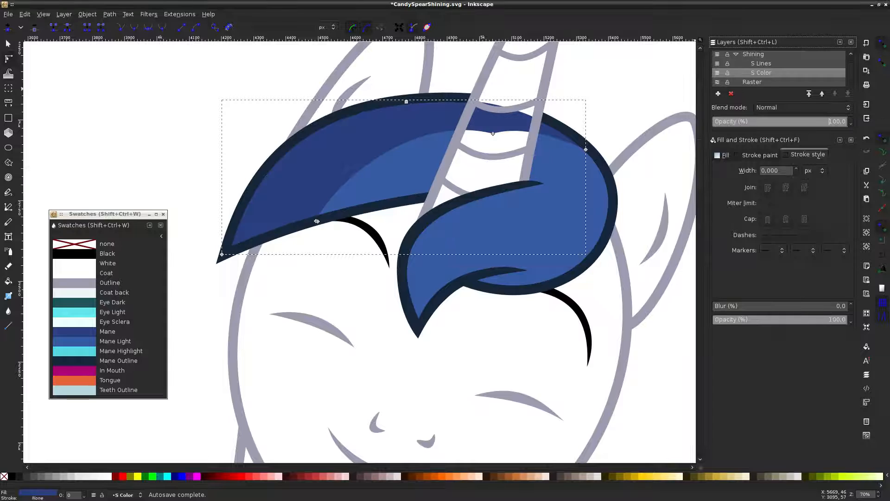
{"action": "left_click", "coordinate": [614, 109]}
{"action": "left_click", "coordinate": [515, 87]}
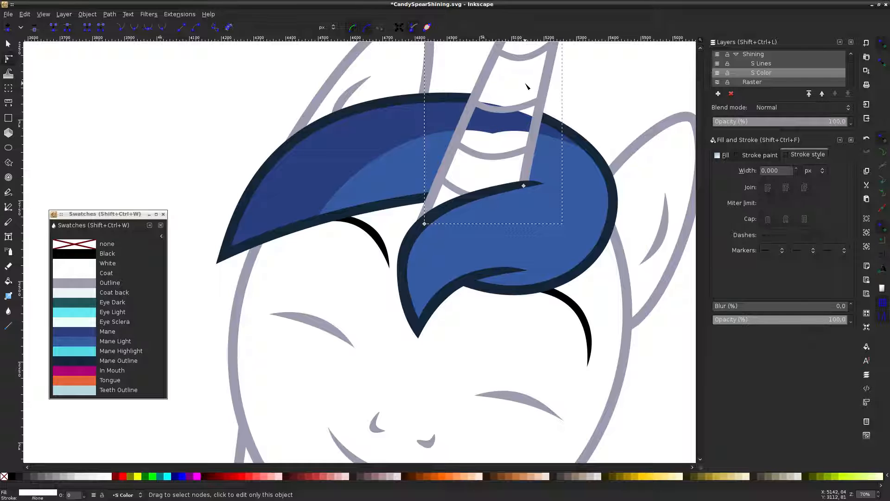
{"action": "left_click", "coordinate": [582, 88]}
{"action": "scroll", "coordinate": [622, 82], "scroll_direction": "down", "scroll_amount": 2}
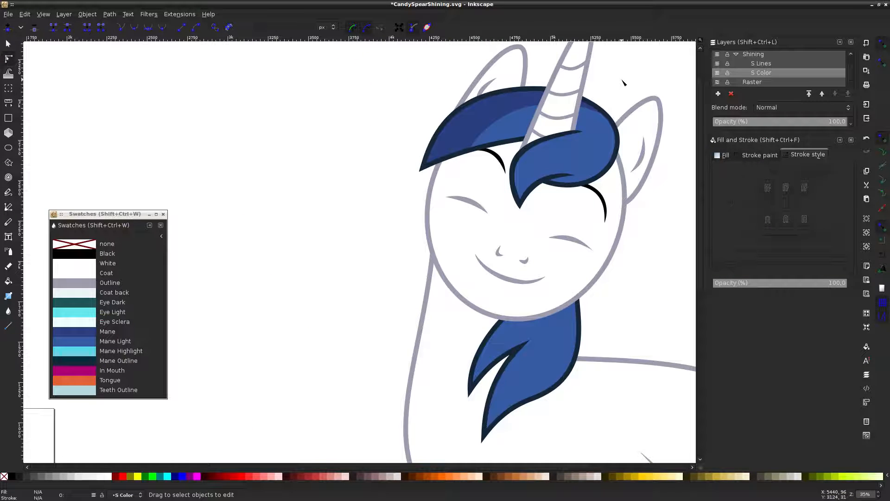
{"action": "left_click", "coordinate": [717, 82]}
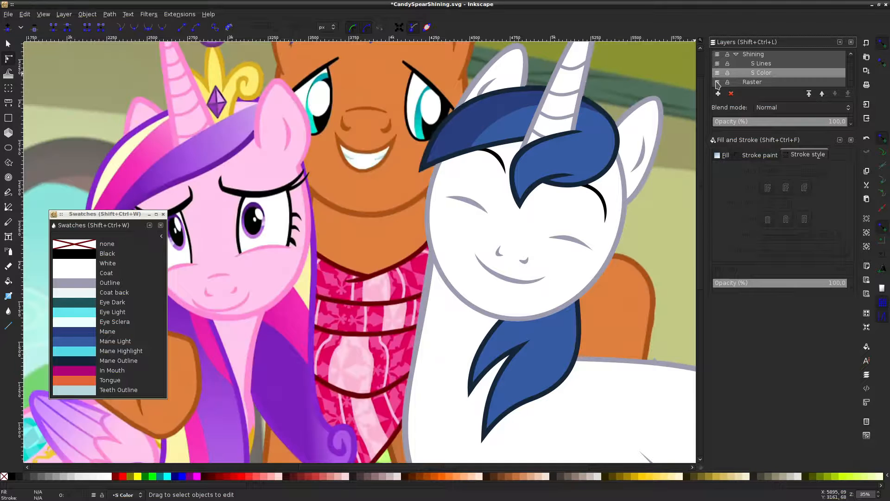
{"action": "left_click", "coordinate": [717, 83]}
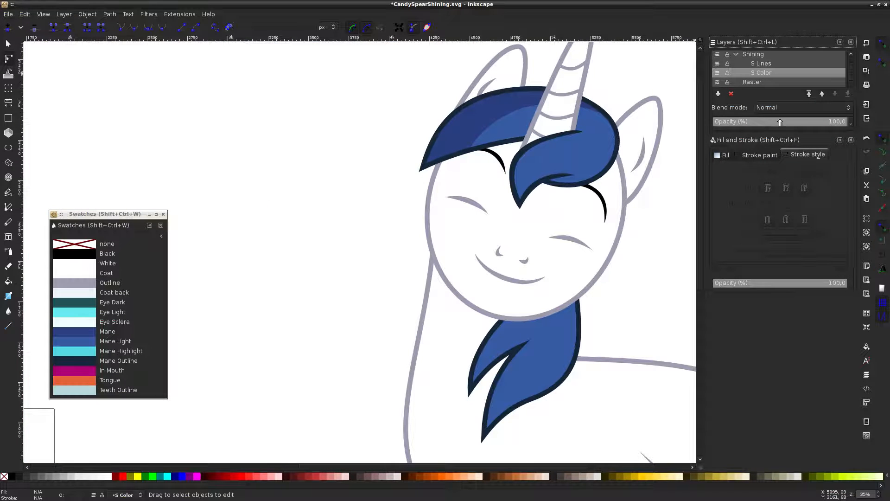
Set the S Color layer's opacity to 50% and show the Raster layer for reference
{"action": "left_click", "coordinate": [780, 121]}
{"action": "left_click", "coordinate": [717, 82]}
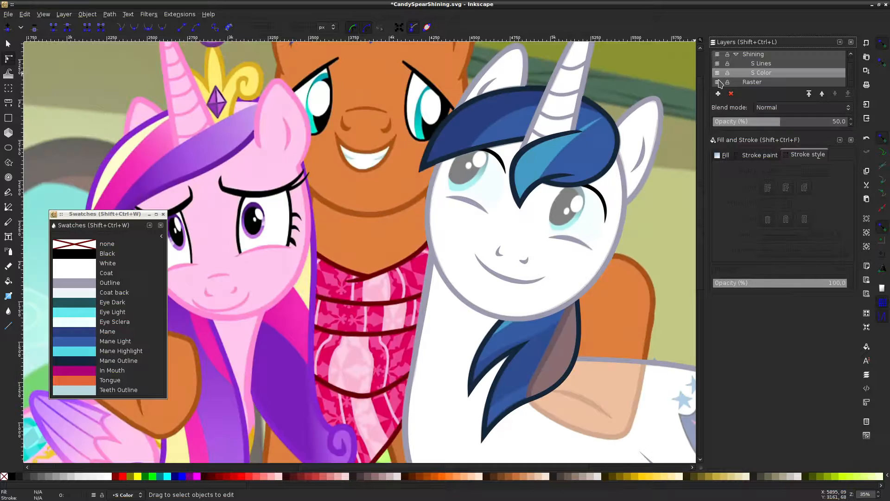
{"action": "left_click", "coordinate": [717, 82]}
{"action": "left_click", "coordinate": [717, 82]}
{"action": "scroll", "coordinate": [148, 141], "scroll_direction": "right", "scroll_amount": 8}
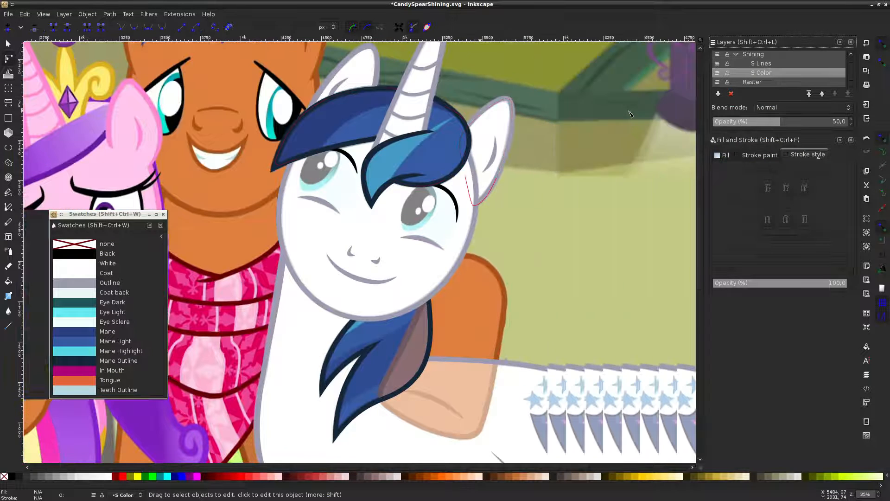
Draw a closed four-cornered path with no fill and a magenta stroke around the light-blue highlight of the front lock
{"action": "left_click", "coordinate": [6, 208]}
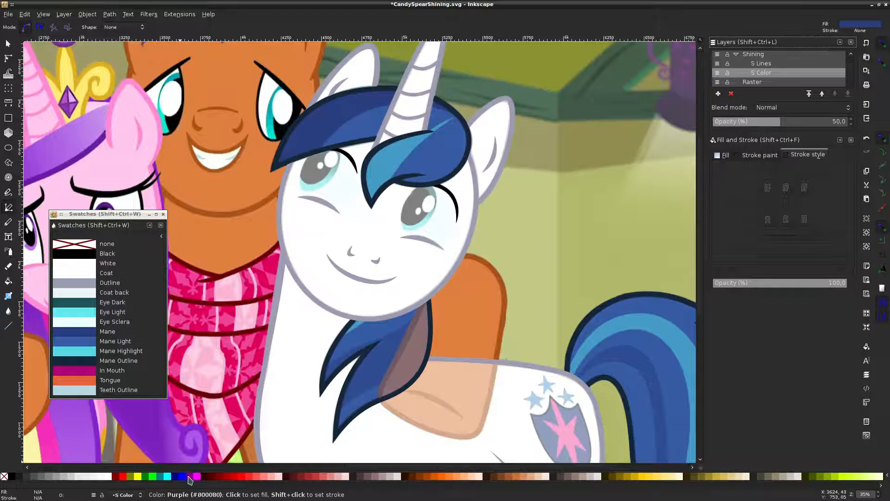
{"action": "left_click", "coordinate": [193, 476], "text": "shift"}
{"action": "left_click", "coordinate": [4, 476]}
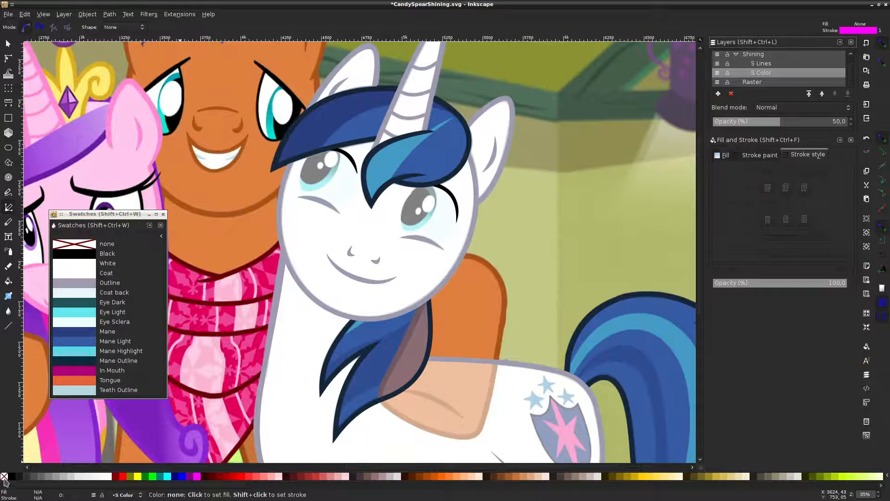
{"action": "scroll", "coordinate": [360, 190], "scroll_direction": "up", "scroll_amount": 2}
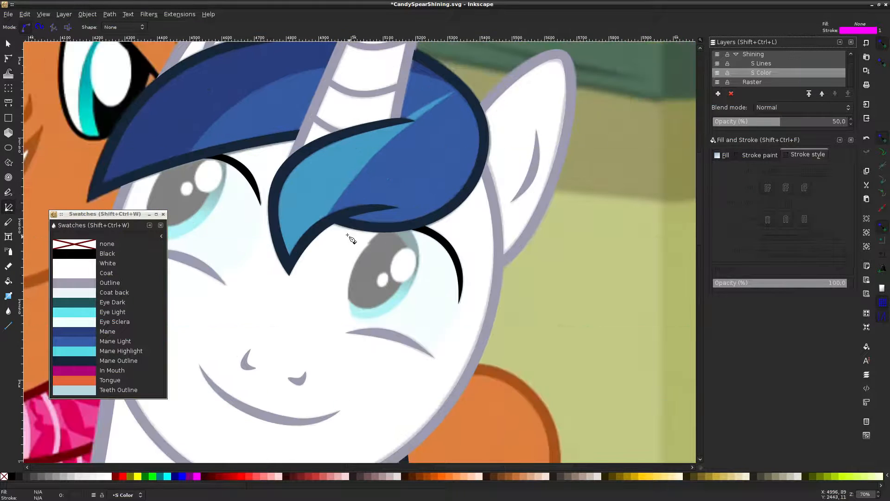
{"action": "left_click", "coordinate": [325, 222]}
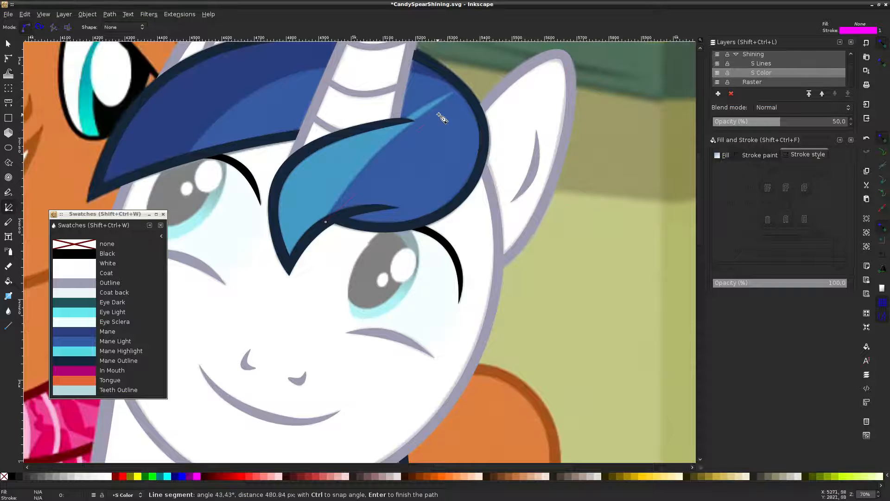
{"action": "left_click", "coordinate": [463, 87]}
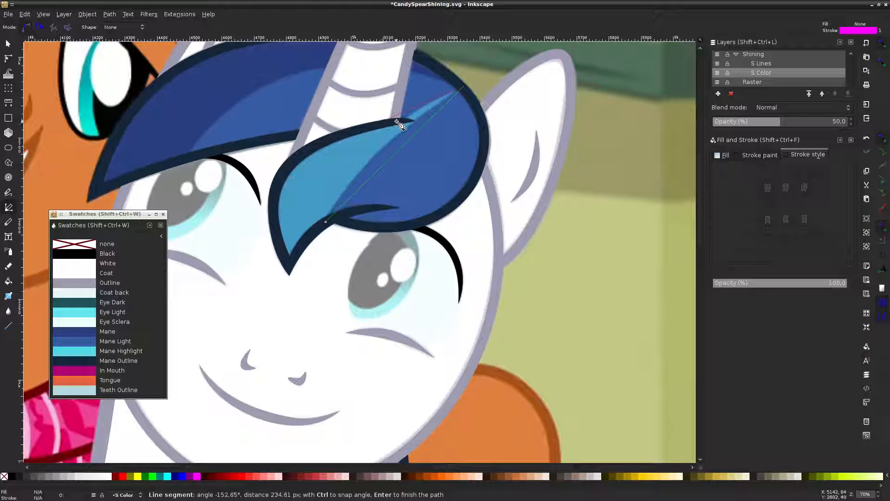
{"action": "left_click", "coordinate": [397, 121]}
{"action": "left_click", "coordinate": [291, 267]}
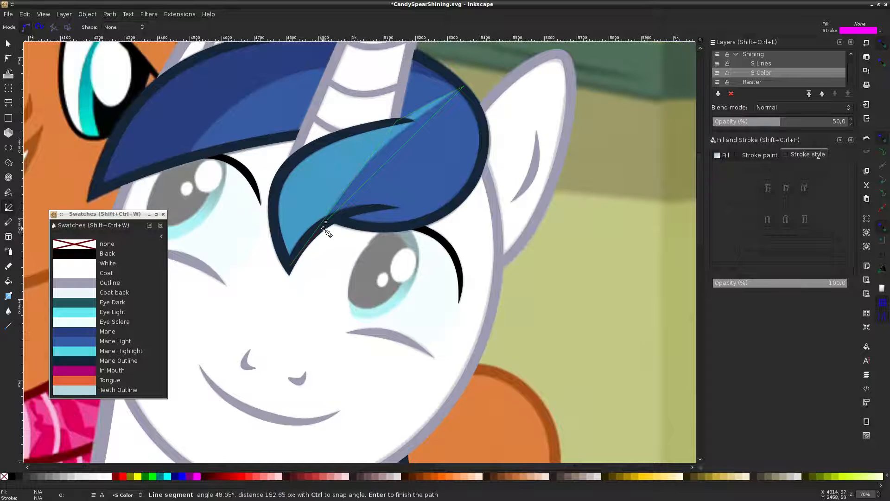
{"action": "left_click", "coordinate": [325, 222]}
{"action": "left_click", "coordinate": [326, 222]}
Bend the highlight path's outer edge so it curves around the front lock's outline
{"action": "key", "text": "n"}
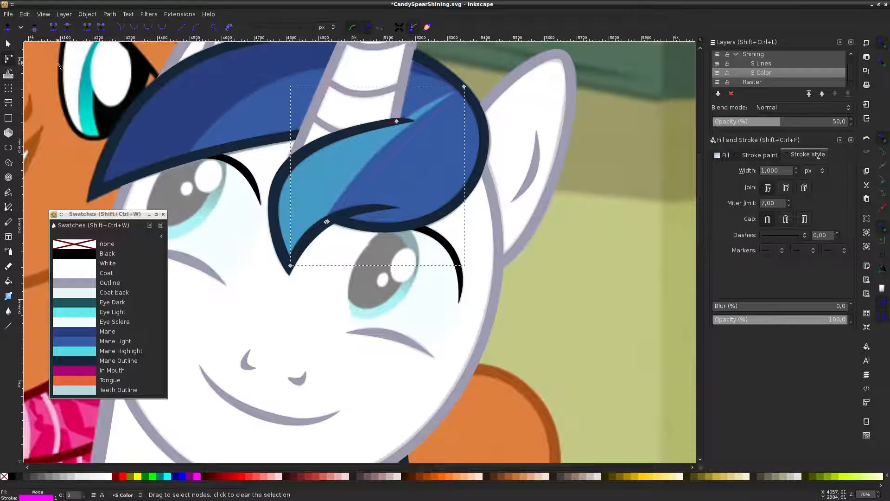
{"action": "left_click_drag", "start_coordinate": [330, 177], "coordinate": [277, 217]}
{"action": "scroll", "coordinate": [280, 173], "scroll_direction": "up", "scroll_amount": 5, "text": "ctrl"}
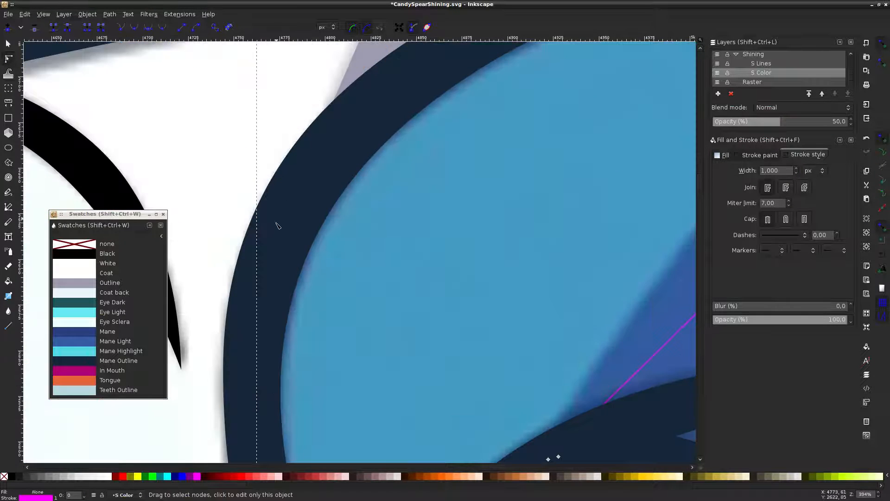
{"action": "scroll", "coordinate": [284, 182], "scroll_direction": "down", "scroll_amount": 2, "text": "ctrl"}
{"action": "scroll", "coordinate": [533, 164], "scroll_direction": "down", "scroll_amount": 2, "text": "ctrl"}
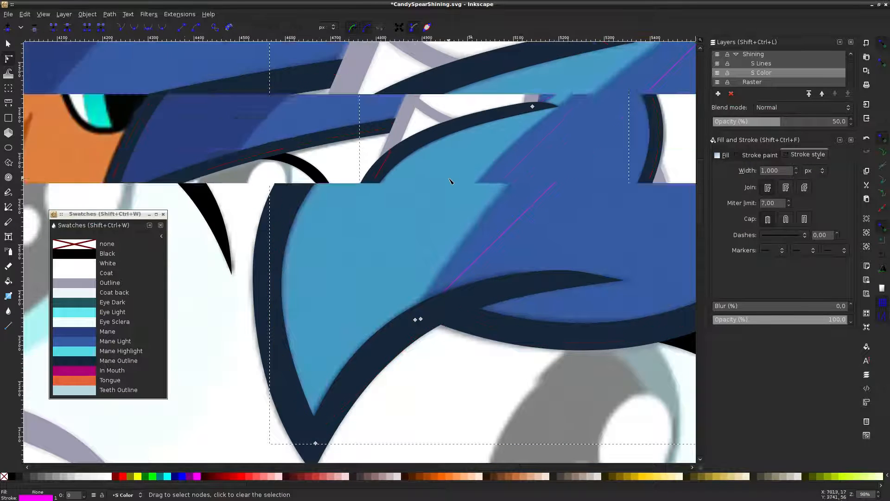
{"action": "left_click", "coordinate": [560, 165]}
{"action": "left_click", "coordinate": [532, 158]}
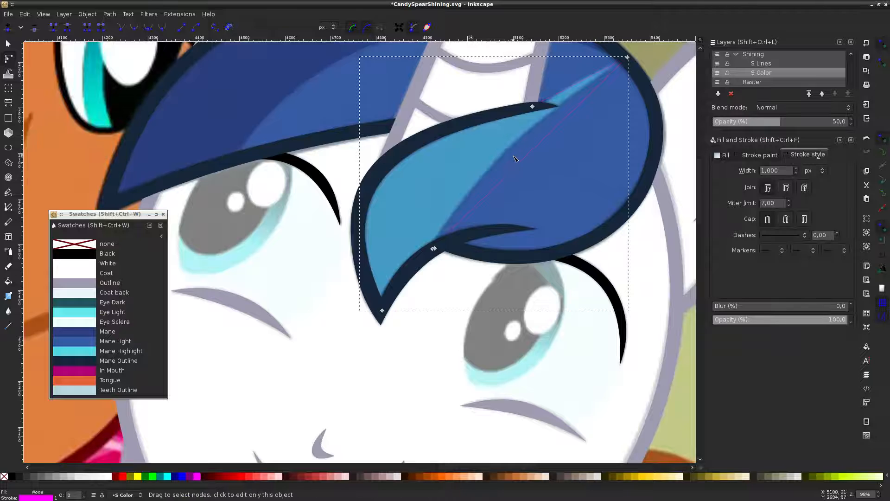
Nudge the highlight path's node beside the horn and curve its short upper edge and long diagonal edge to match the highlight
{"action": "scroll", "coordinate": [570, 97], "scroll_direction": "up", "scroll_amount": 3}
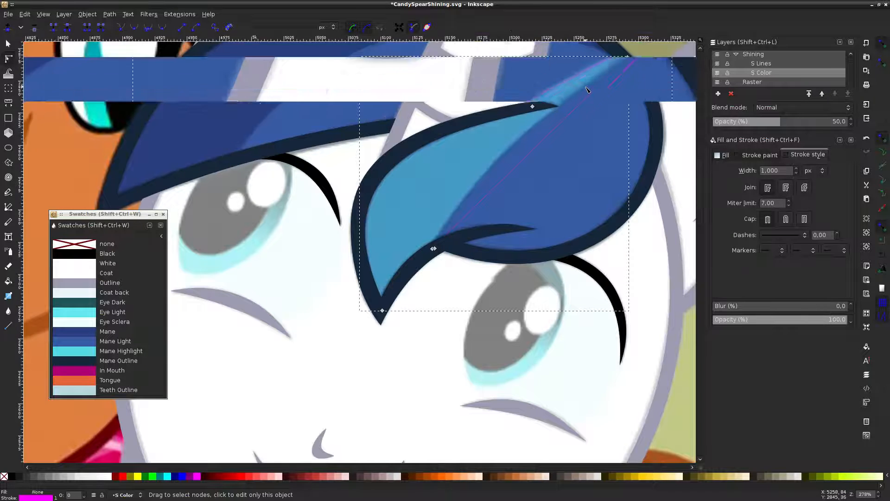
{"action": "left_click", "coordinate": [459, 138]}
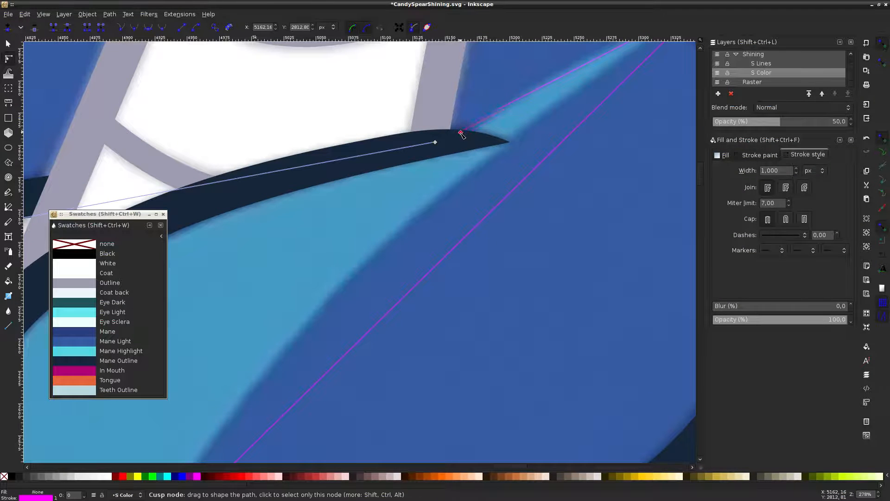
{"action": "scroll", "coordinate": [529, 113], "scroll_direction": "down", "scroll_amount": 3}
{"action": "scroll", "coordinate": [530, 113], "scroll_direction": "up", "scroll_amount": 3}
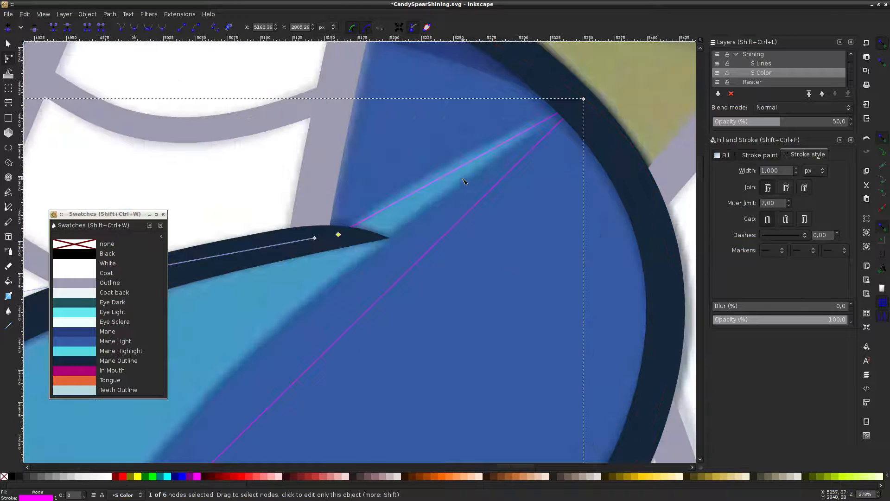
{"action": "left_click_drag", "start_coordinate": [463, 180], "coordinate": [460, 174]}
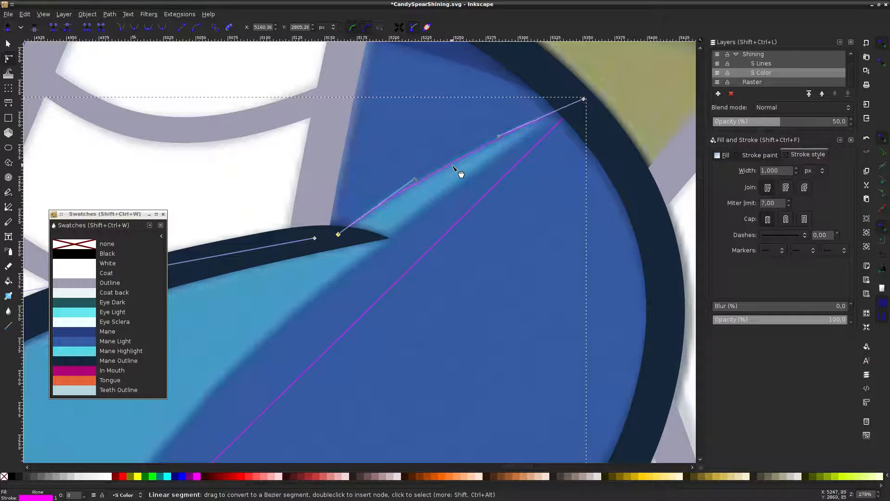
{"action": "left_click_drag", "start_coordinate": [371, 304], "coordinate": [344, 302]}
{"action": "scroll", "coordinate": [380, 298], "scroll_direction": "down", "scroll_amount": 3}
{"action": "scroll", "coordinate": [381, 298], "scroll_direction": "down", "scroll_amount": 1}
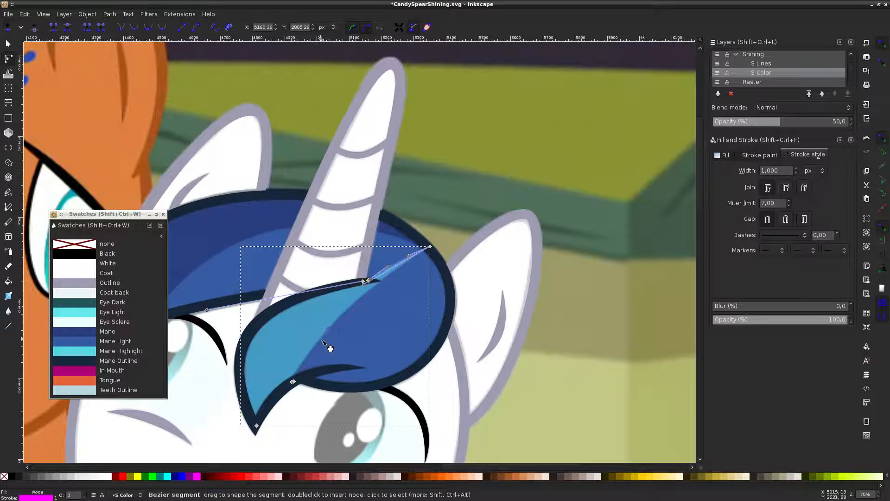
Nudge the front-lock highlight path's node at the lower end of its diagonal edge within the dark mane outline and deselect the path
{"action": "scroll", "coordinate": [327, 345], "scroll_direction": "up", "scroll_amount": 4}
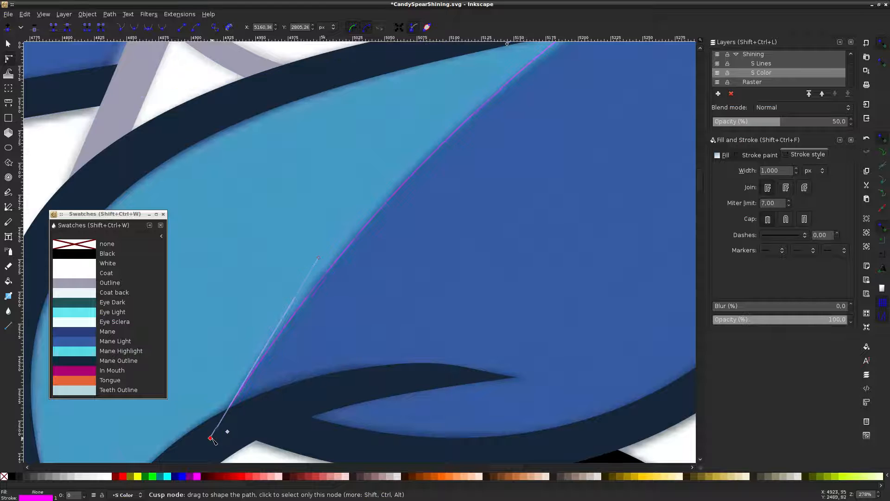
{"action": "mouse_move", "coordinate": [227, 431]}
{"action": "left_mouse_down"}
{"action": "mouse_move", "coordinate": [263, 428]}
{"action": "mouse_move", "coordinate": [222, 438]}
{"action": "left_mouse_up"}
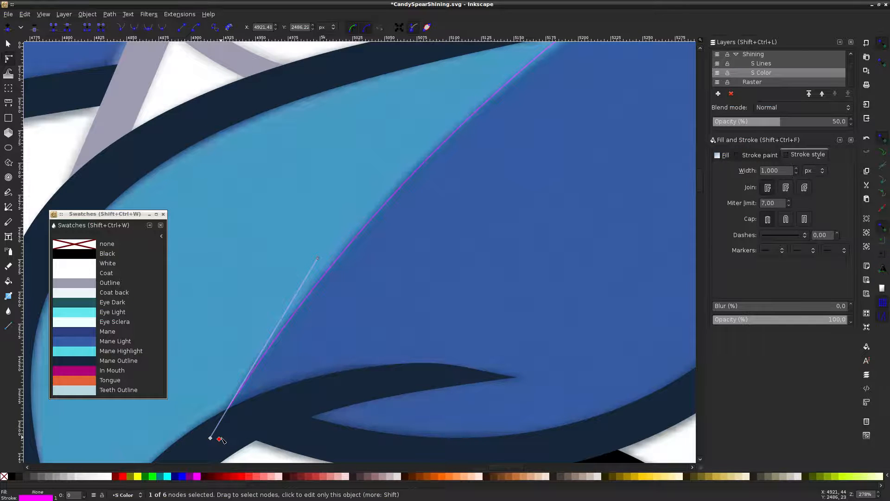
{"action": "key", "text": "Escape"}
{"action": "scroll", "coordinate": [246, 407], "scroll_direction": "down", "scroll_amount": 2}
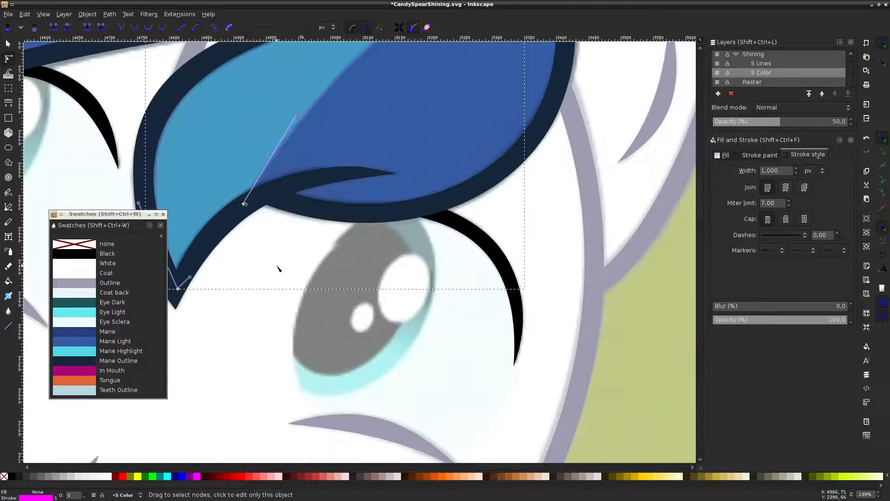
{"action": "scroll", "coordinate": [278, 203], "scroll_direction": "up", "scroll_amount": 5}
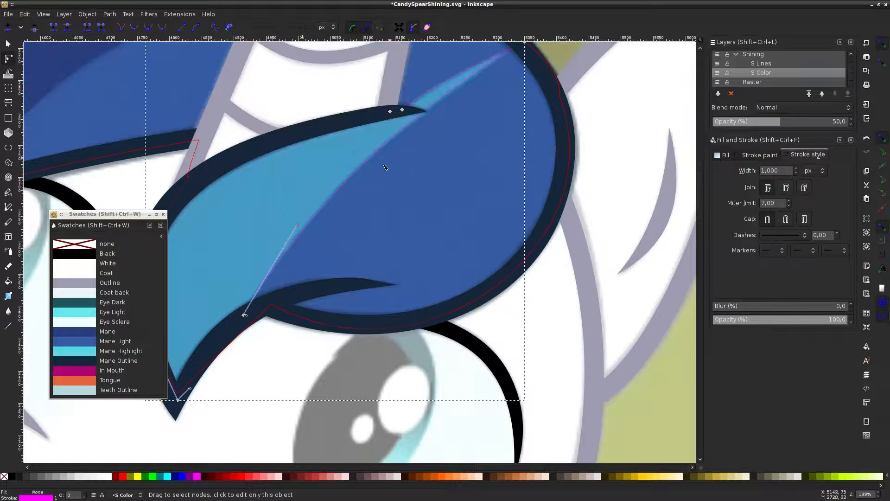
{"action": "scroll", "coordinate": [385, 166], "scroll_direction": "up", "scroll_amount": 2}
{"action": "scroll", "coordinate": [444, 125], "scroll_direction": "down", "scroll_amount": 2}
{"action": "scroll", "coordinate": [464, 139], "scroll_direction": "up", "scroll_amount": 4}
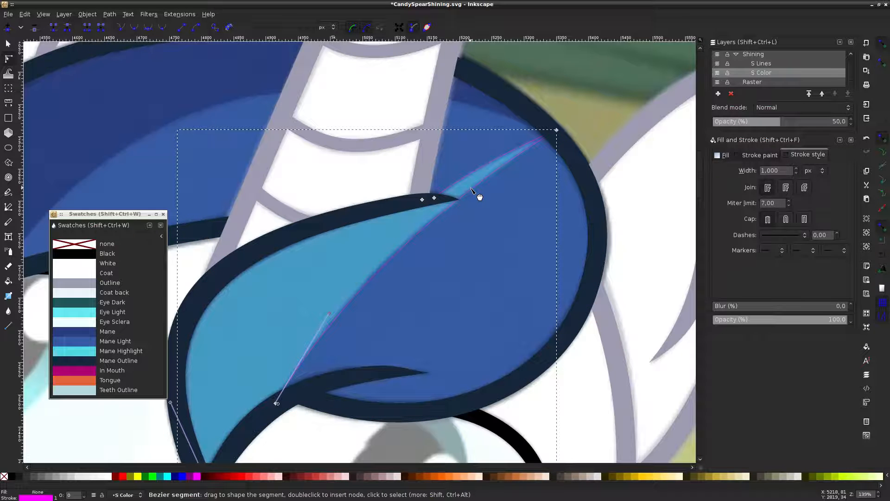
{"action": "left_click", "coordinate": [574, 69]}
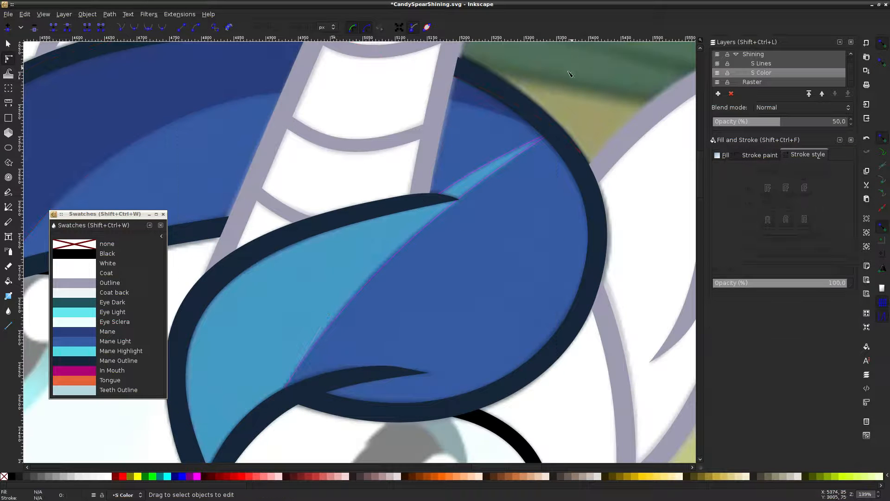
Fill the front-lock highlight shape with the Mane Highlight swatch and remove its stroke
{"action": "scroll", "coordinate": [515, 163], "scroll_direction": "down", "scroll_amount": 2}
{"action": "left_click", "coordinate": [442, 229]}
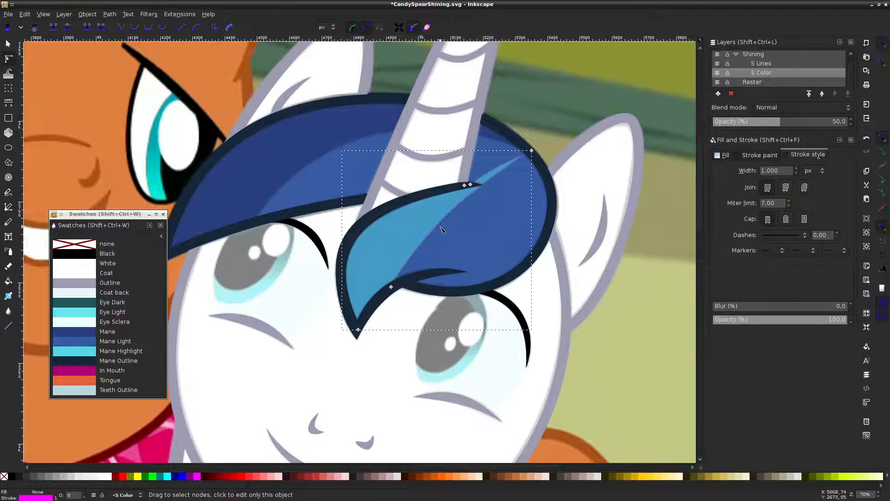
{"action": "left_click", "coordinate": [86, 352]}
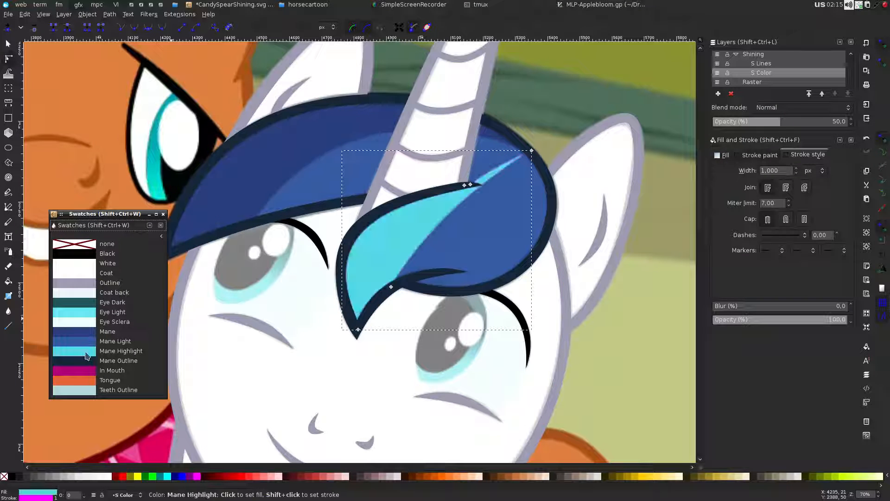
{"action": "left_click", "coordinate": [103, 242], "text": "shift"}
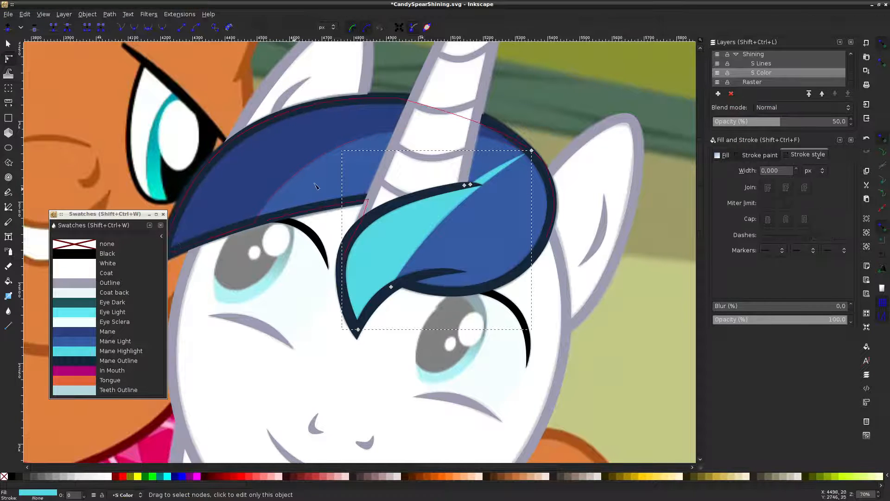
{"action": "key", "text": "Escape"}
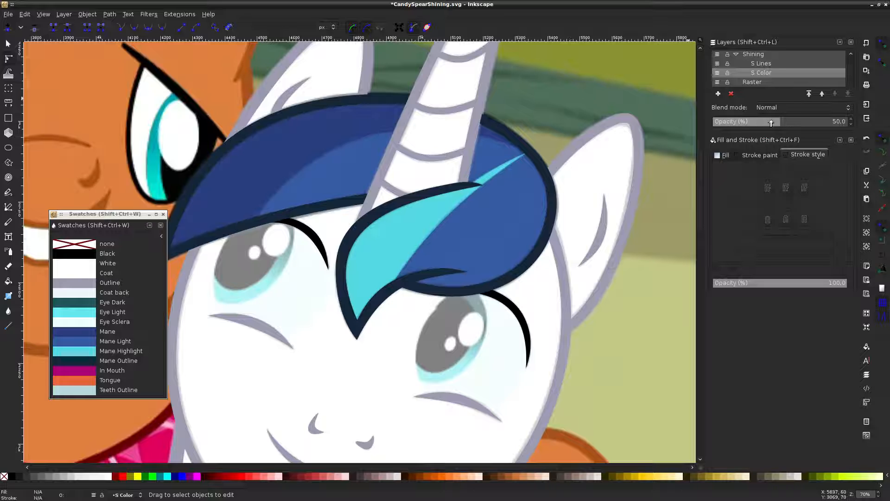
Set the S Color layer's opacity to 100% and toggle the Shining and Raster layers to compare the vector with the reference
{"action": "left_click_drag", "start_coordinate": [770, 123], "coordinate": [848, 122]}
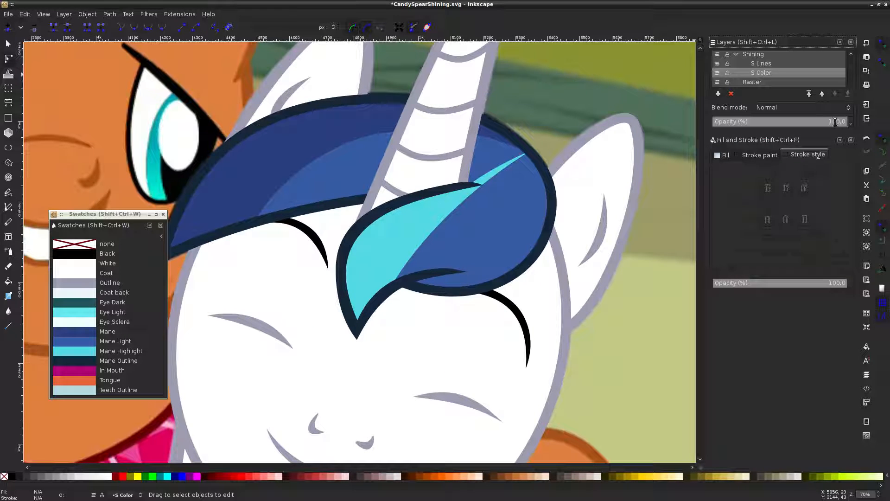
{"action": "mouse_move", "coordinate": [831, 122]}
{"action": "left_mouse_down"}
{"action": "mouse_move", "coordinate": [598, 126]}
{"action": "mouse_move", "coordinate": [847, 125]}
{"action": "mouse_move", "coordinate": [518, 130]}
{"action": "mouse_move", "coordinate": [848, 125]}
{"action": "left_mouse_up"}
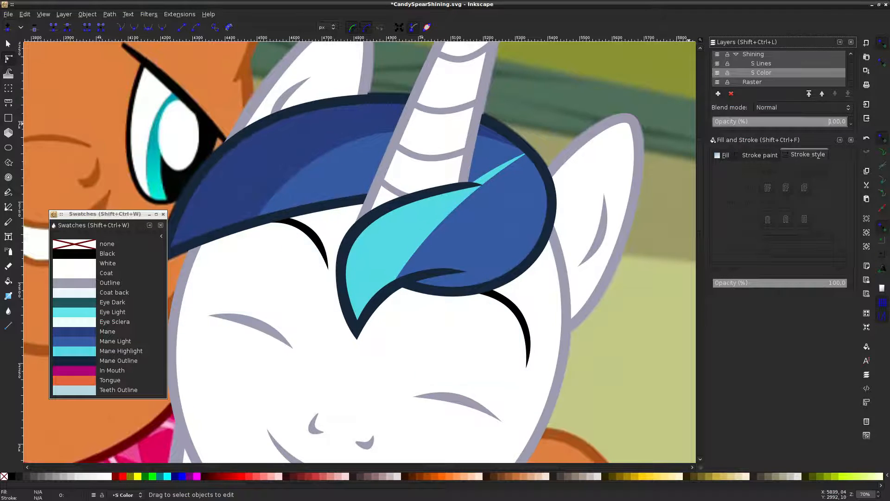
{"action": "left_click", "coordinate": [716, 55]}
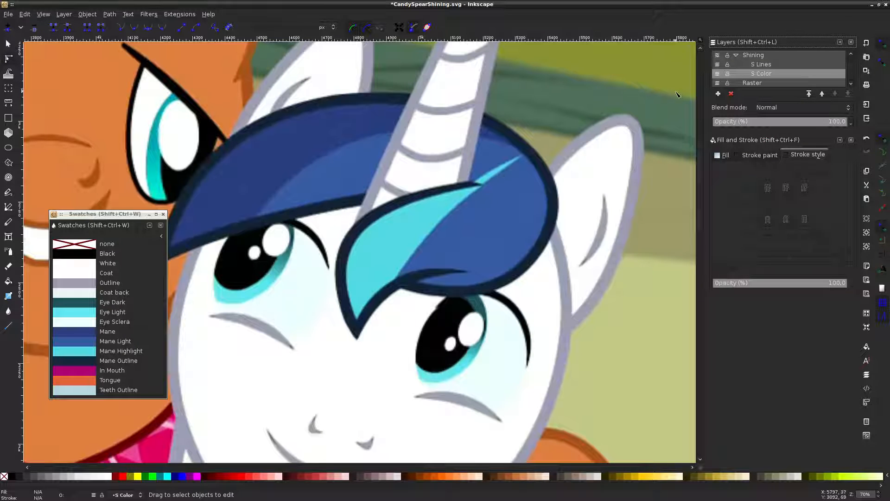
{"action": "left_click", "coordinate": [719, 55]}
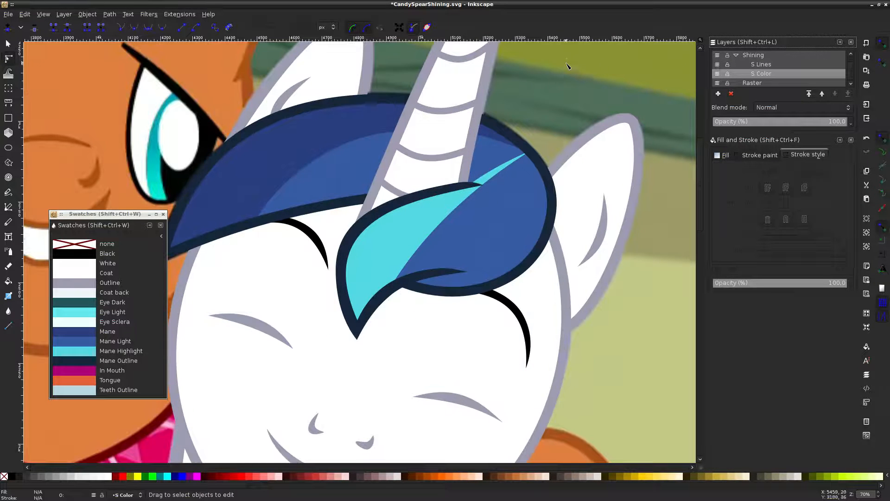
{"action": "scroll", "coordinate": [570, 59], "scroll_direction": "down", "scroll_amount": 2}
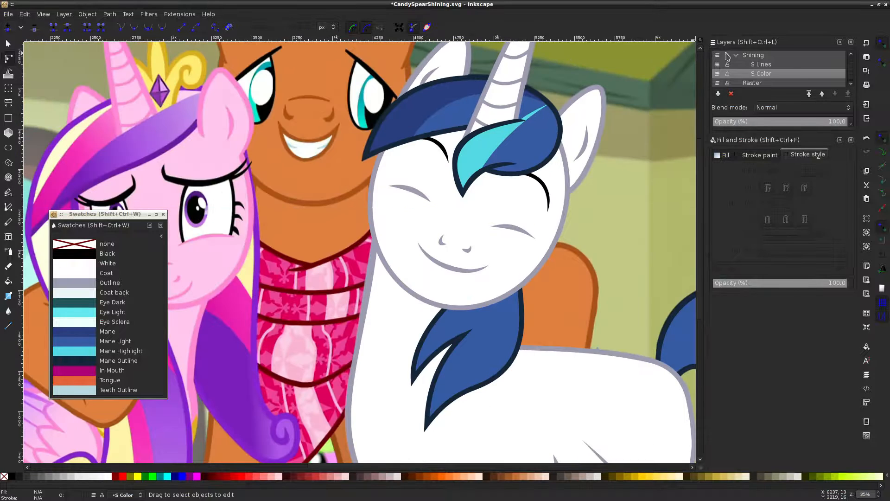
{"action": "left_click", "coordinate": [716, 83]}
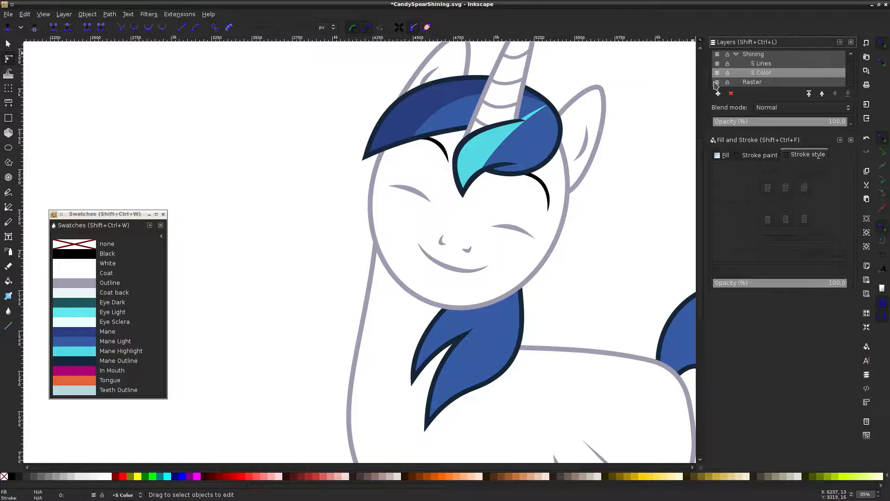
{"action": "left_click", "coordinate": [716, 83]}
{"action": "scroll", "coordinate": [632, 180], "scroll_direction": "right", "scroll_amount": 2}
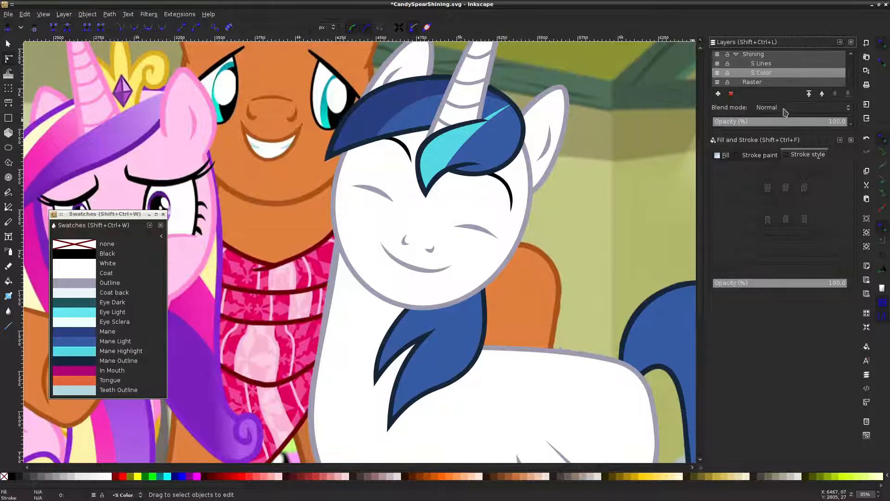
Reduce the S Color layer's opacity to 47.6% so the reference shows through and save the document
{"action": "left_click", "coordinate": [777, 121]}
{"action": "scroll", "coordinate": [551, 135], "scroll_direction": "down", "scroll_amount": 5}
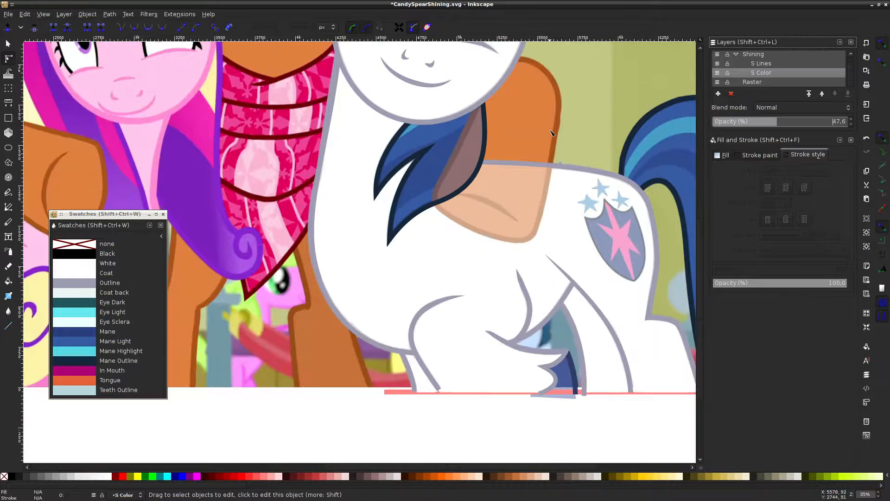
{"action": "key", "text": "ctrl+s"}
{"action": "scroll", "coordinate": [550, 135], "scroll_direction": "right", "scroll_amount": 2}
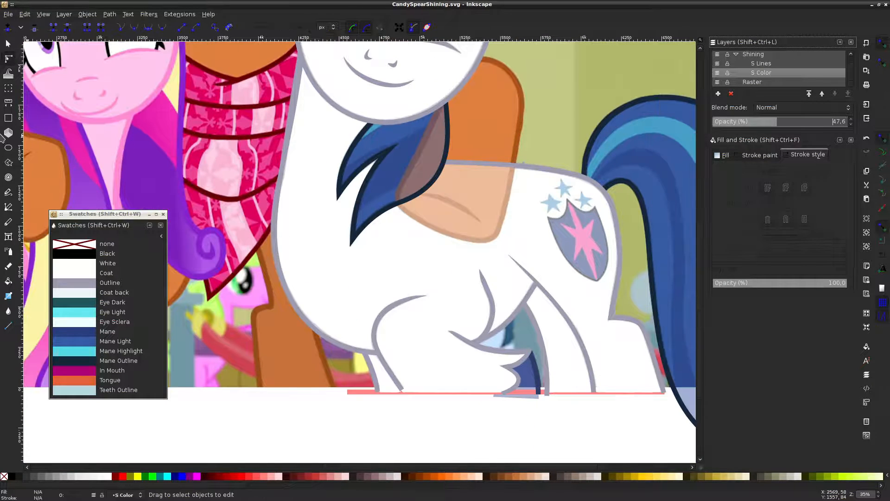
Draw a closed triangular path with no fill and a magenta stroke around the small light-blue highlight on the neck mane below the chin
{"action": "left_click", "coordinate": [9, 207]}
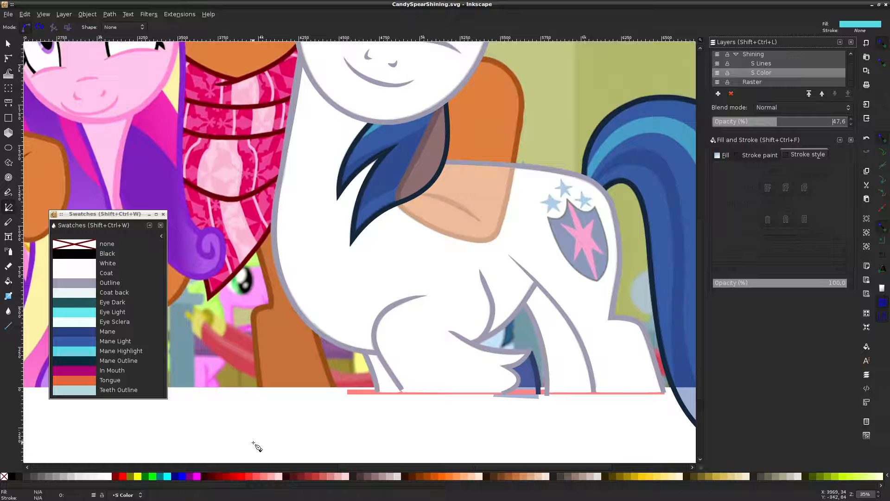
{"action": "left_click", "coordinate": [197, 476], "text": "shift"}
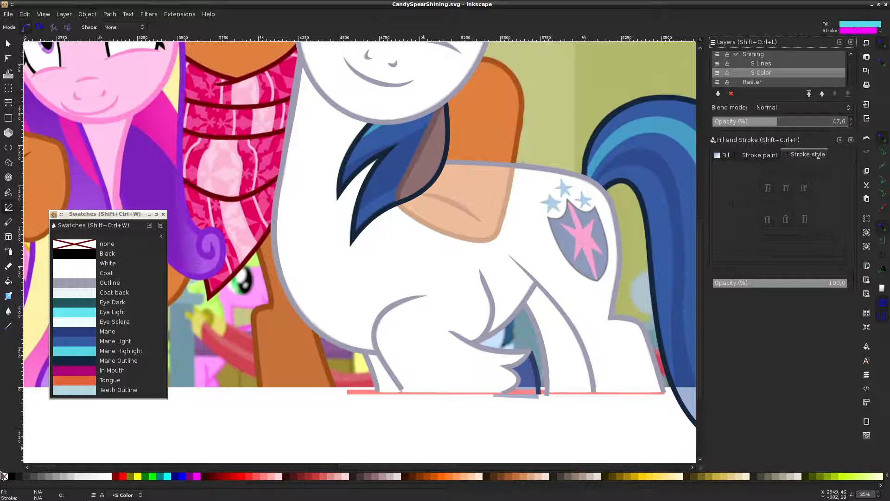
{"action": "left_click", "coordinate": [4, 476]}
{"action": "scroll", "coordinate": [391, 140], "scroll_direction": "up", "scroll_amount": 2}
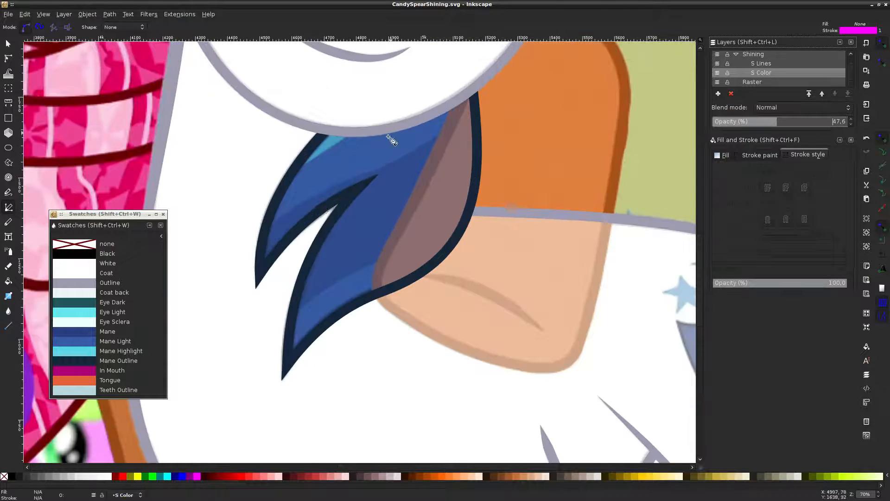
{"action": "left_click", "coordinate": [292, 171]}
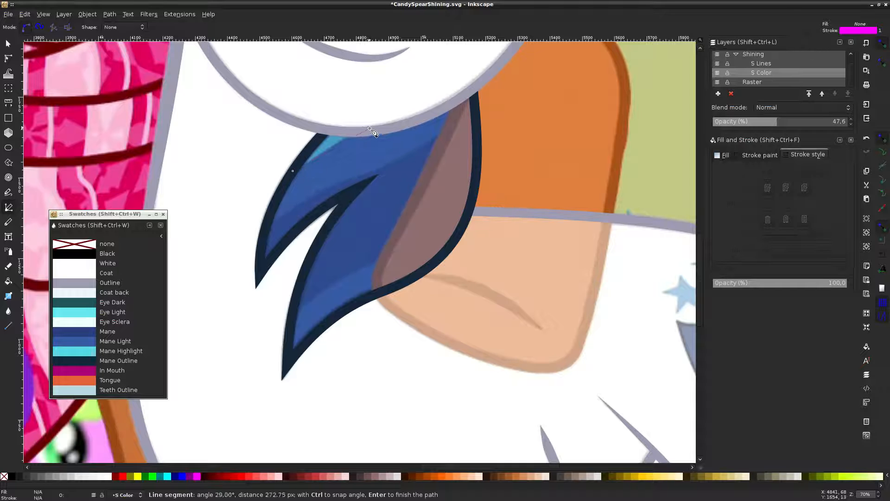
{"action": "left_click", "coordinate": [325, 132]}
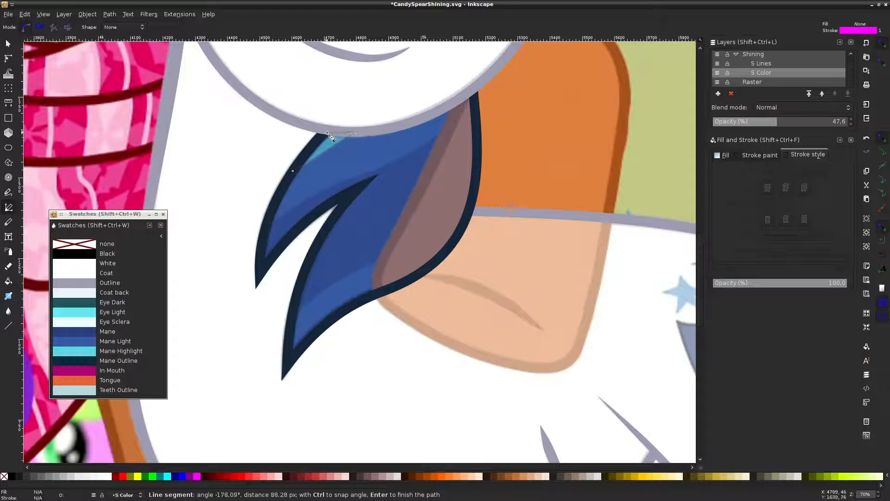
{"action": "left_click", "coordinate": [292, 172]}
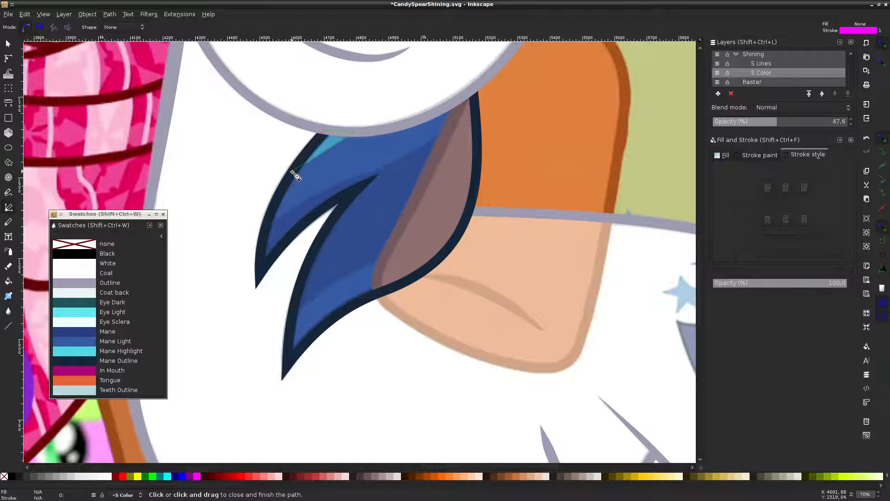
Shift the triangle's lower corner node slightly down the mane outline and bend its diagonal edge to follow the highlight
{"action": "left_click", "coordinate": [8, 58]}
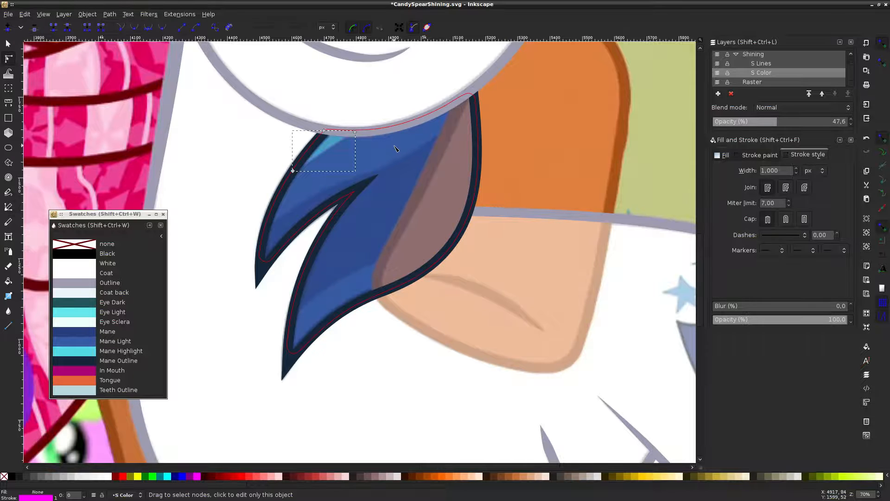
{"action": "scroll", "coordinate": [383, 149], "scroll_direction": "up", "scroll_amount": 3}
{"action": "scroll", "coordinate": [225, 181], "scroll_direction": "left", "scroll_amount": 6}
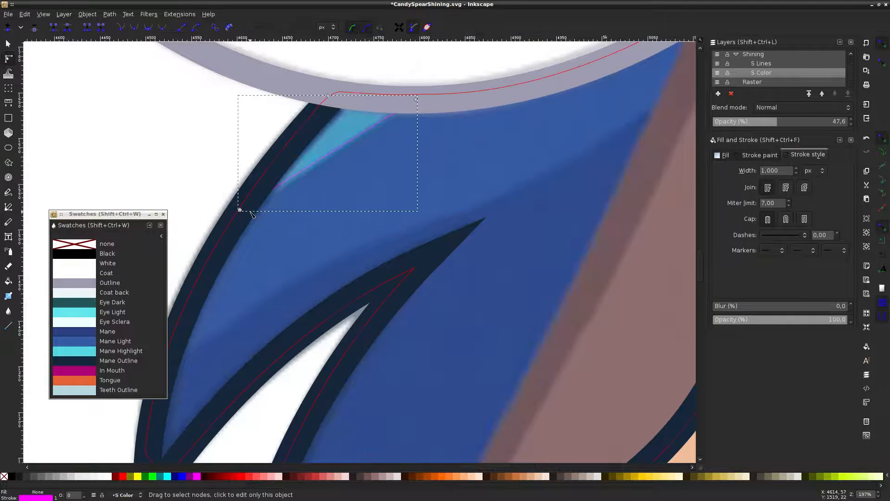
{"action": "left_click_drag", "start_coordinate": [240, 210], "coordinate": [241, 221]}
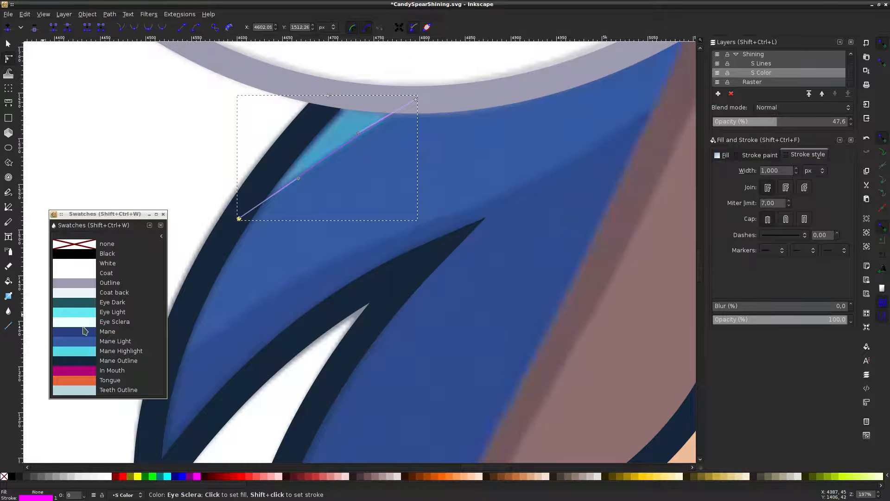
Fill the neck-mane highlight triangle with the Mane Highlight swatch and remove its stroke
{"action": "left_click", "coordinate": [91, 355]}
{"action": "left_click", "coordinate": [74, 244], "text": "shift"}
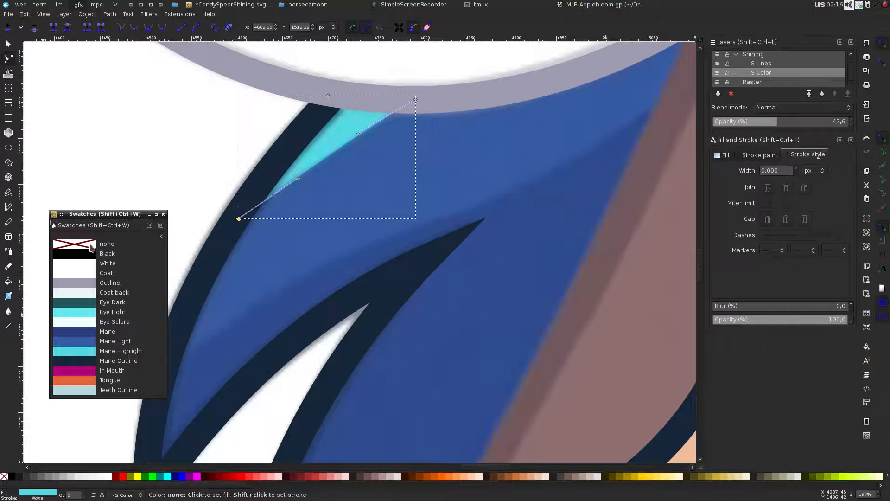
{"action": "left_click", "coordinate": [10, 45]}
{"action": "left_click", "coordinate": [159, 123]}
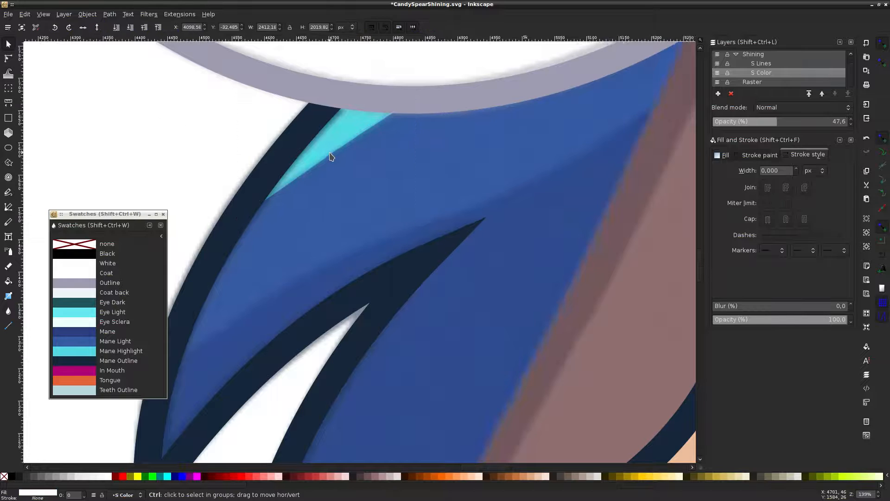
Draw a closed six-node path with an In Mouth swatch stroke around the dark band of the neck mane, roughly following its corners
{"action": "scroll", "coordinate": [332, 154], "scroll_direction": "down", "scroll_amount": 1, "text": "ctrl"}
{"action": "scroll", "coordinate": [403, 109], "scroll_direction": "down", "scroll_amount": 1, "text": "ctrl"}
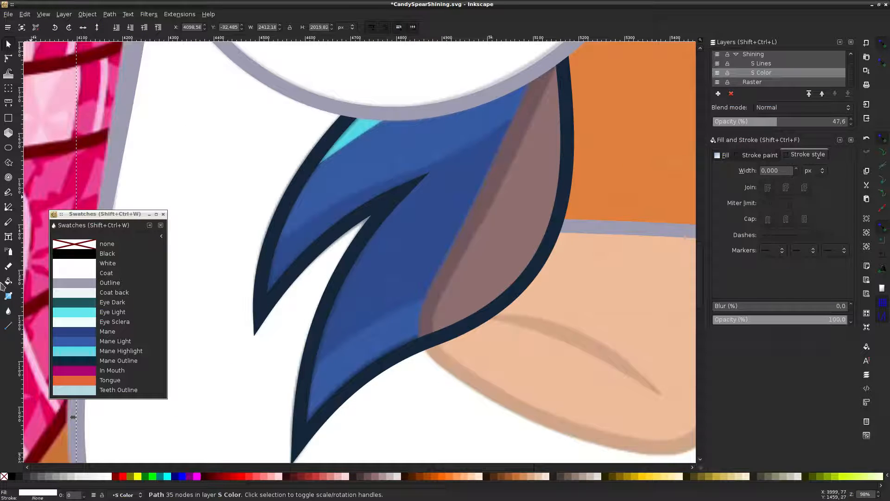
{"action": "left_click", "coordinate": [8, 208]}
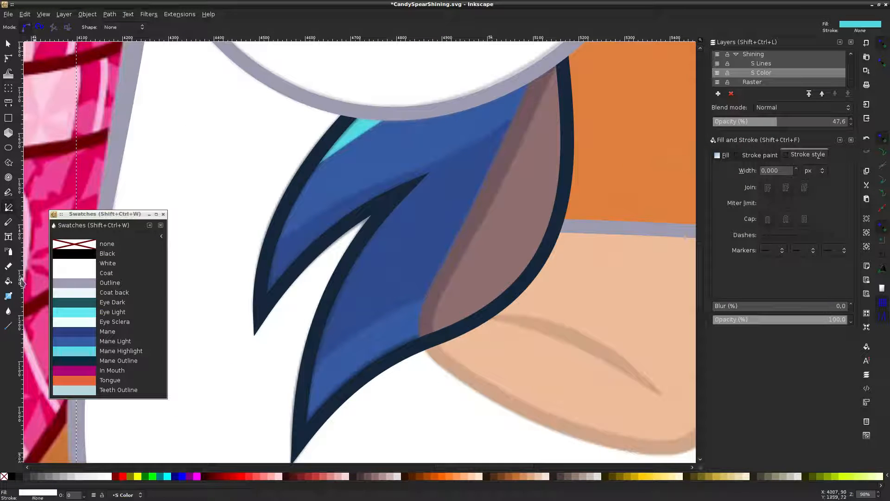
{"action": "left_click", "coordinate": [84, 370], "text": "shift"}
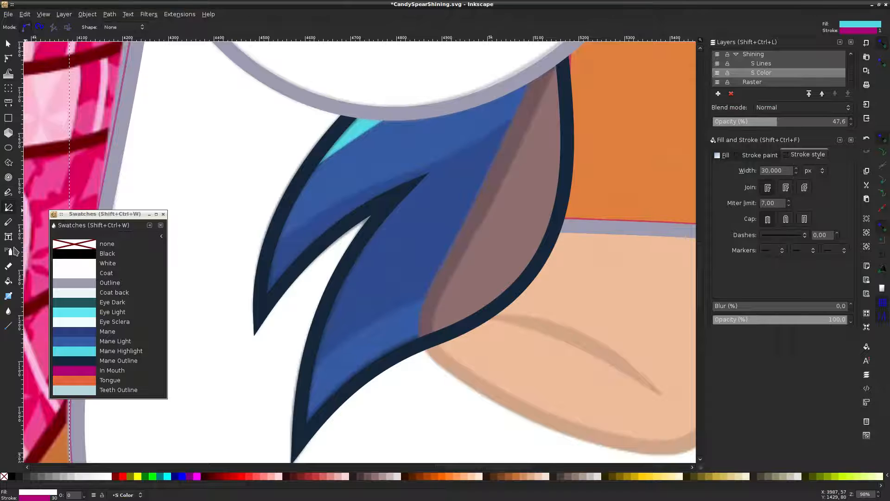
{"action": "left_click", "coordinate": [348, 175]}
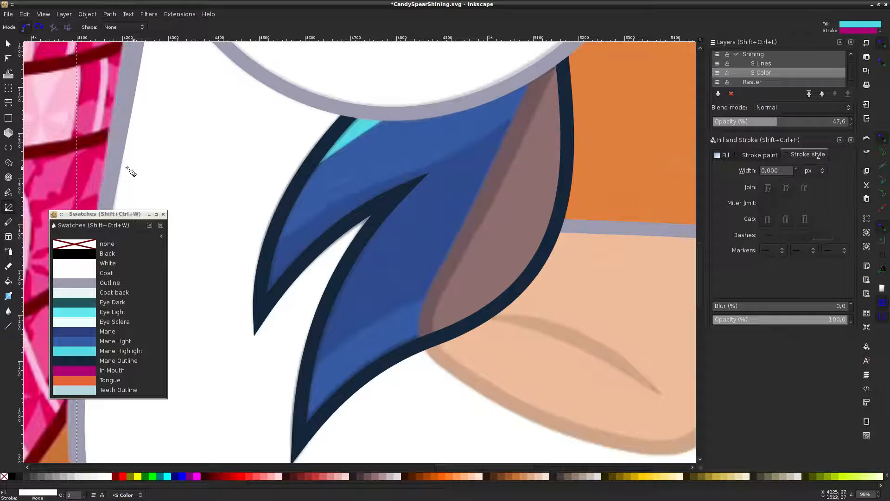
{"action": "left_click", "coordinate": [274, 250]}
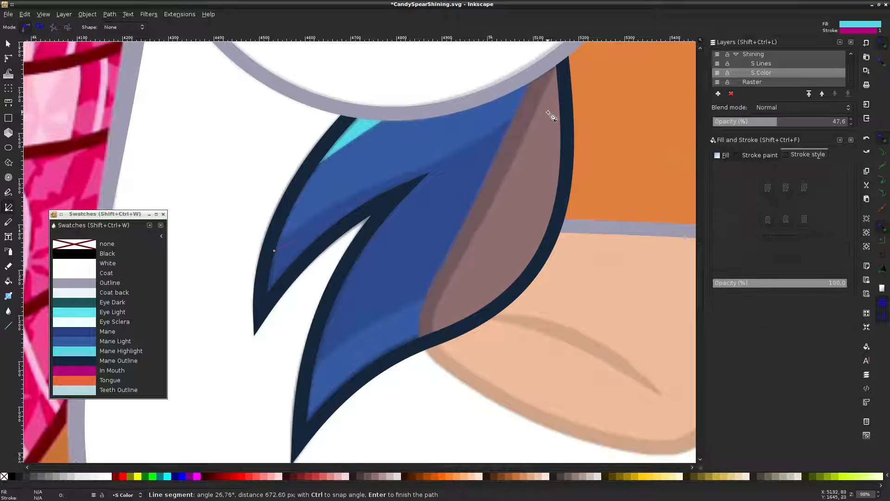
{"action": "left_click", "coordinate": [563, 83]}
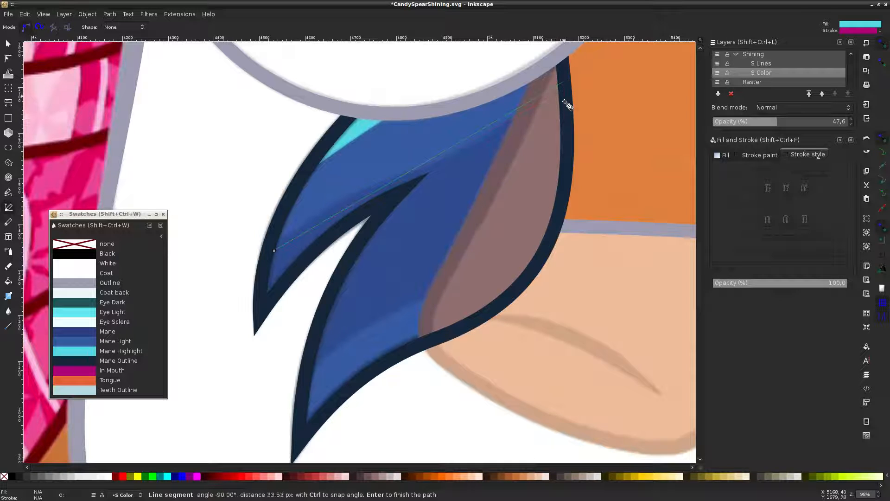
{"action": "left_click", "coordinate": [565, 199]}
{"action": "left_click", "coordinate": [308, 371]}
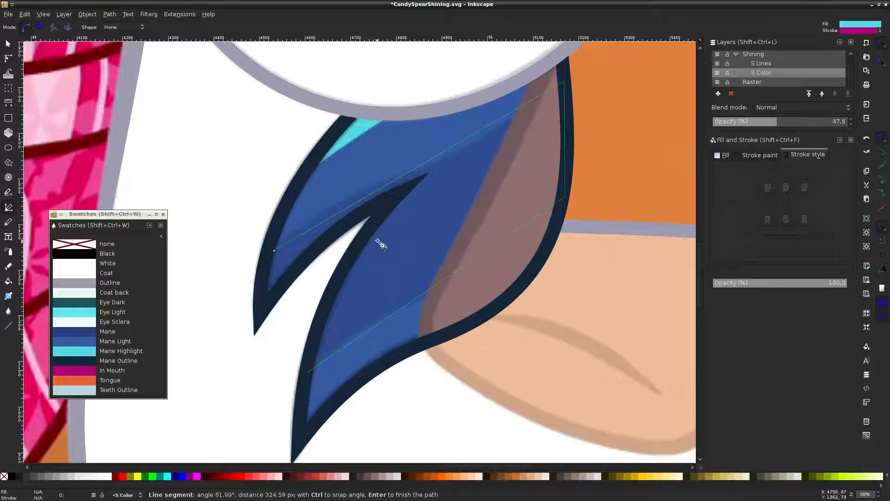
{"action": "left_click", "coordinate": [402, 192]}
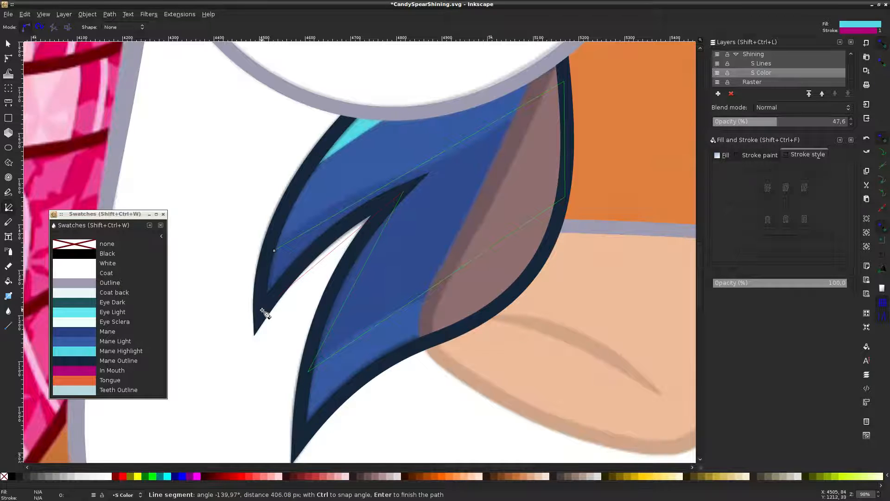
{"action": "left_click", "coordinate": [274, 250]}
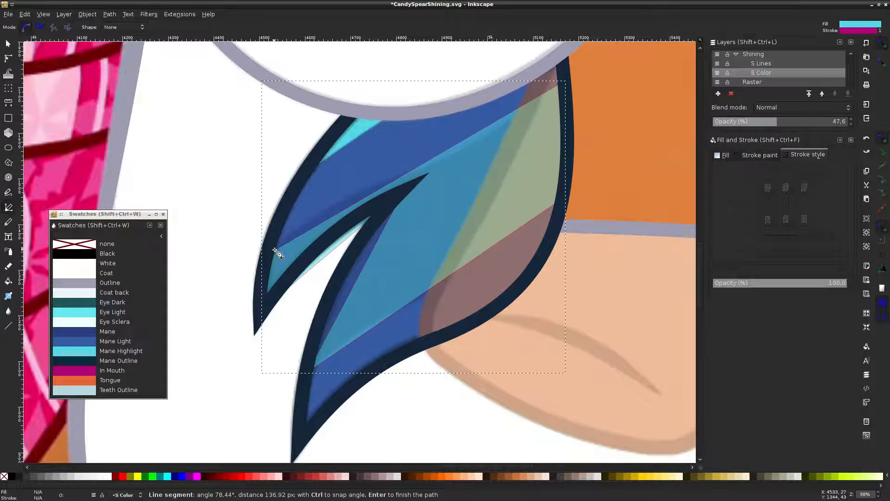
Shift the band path's upper corner node on the left strand slightly up the mane outline and remove the path's fill
{"action": "key", "text": "n"}
{"action": "scroll", "coordinate": [269, 277], "scroll_direction": "up", "scroll_amount": 2}
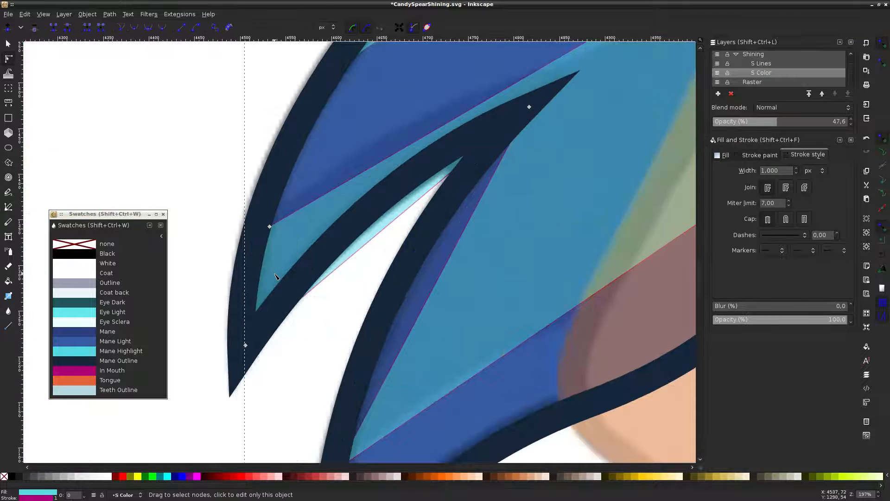
{"action": "mouse_move", "coordinate": [270, 227]}
{"action": "left_mouse_down"}
{"action": "mouse_move", "coordinate": [255, 277]}
{"action": "mouse_move", "coordinate": [264, 214]}
{"action": "left_mouse_up"}
{"action": "left_click", "coordinate": [89, 248]}
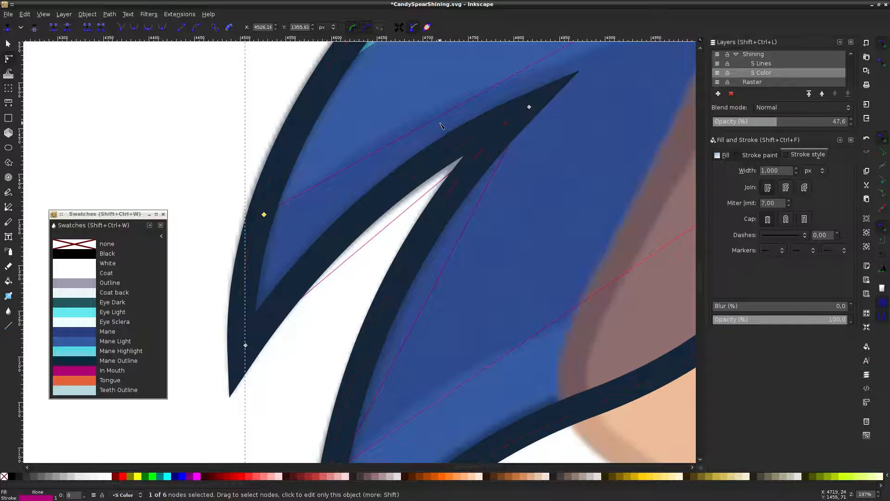
{"action": "key", "text": "Escape"}
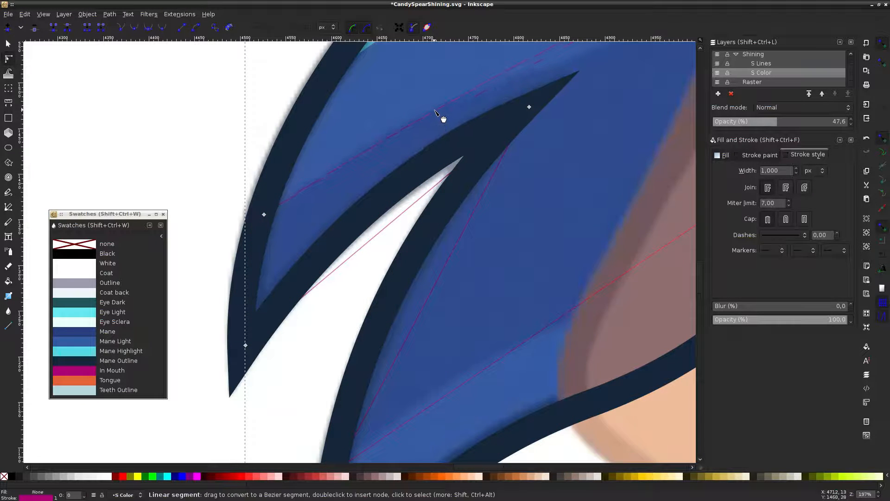
Add a smooth node on the band's upper edge beside the dark notch tip and curve that edge along the reference's colour boundary
{"action": "scroll", "coordinate": [590, 91], "scroll_direction": "right", "scroll_amount": 2}
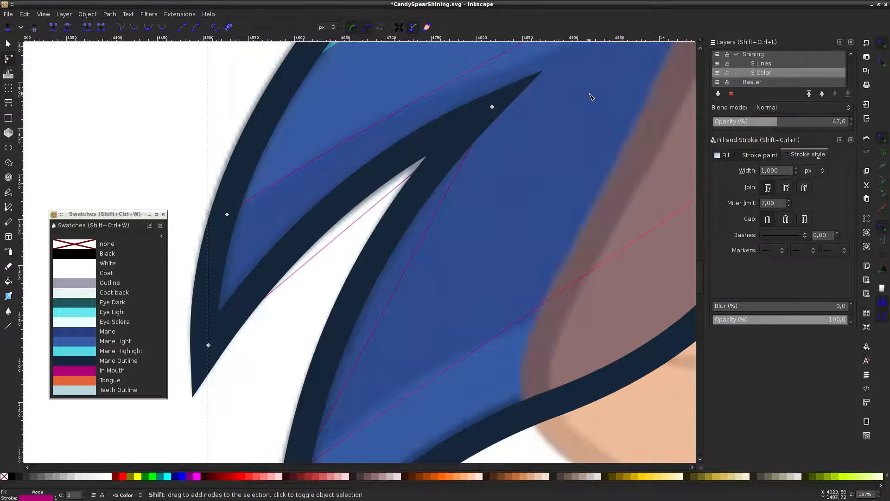
{"action": "scroll", "coordinate": [602, 91], "scroll_direction": "up", "scroll_amount": 2}
{"action": "scroll", "coordinate": [606, 92], "scroll_direction": "up", "scroll_amount": 2}
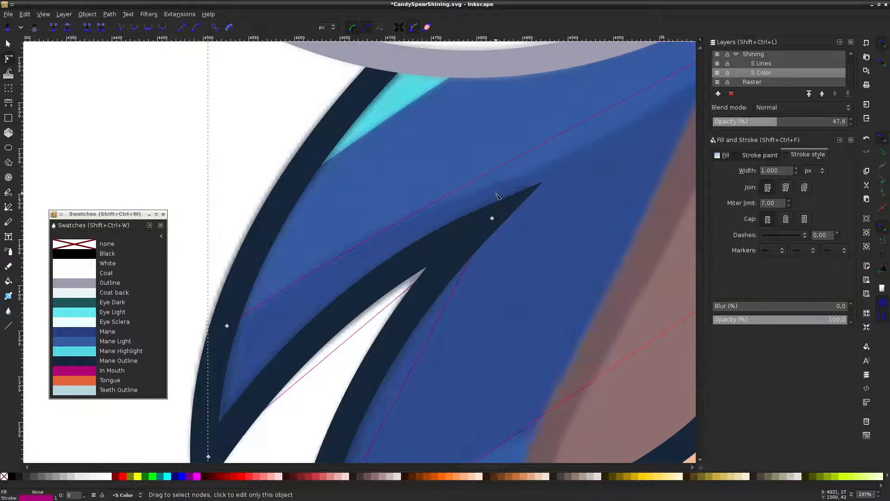
{"action": "left_click", "coordinate": [547, 148]}
{"action": "left_click_drag", "start_coordinate": [545, 148], "coordinate": [559, 160]}
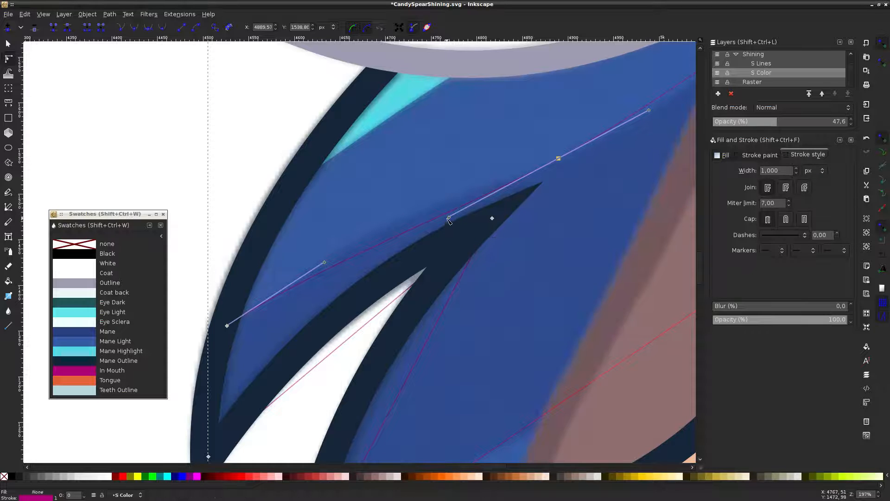
{"action": "left_click_drag", "start_coordinate": [450, 219], "coordinate": [391, 230]}
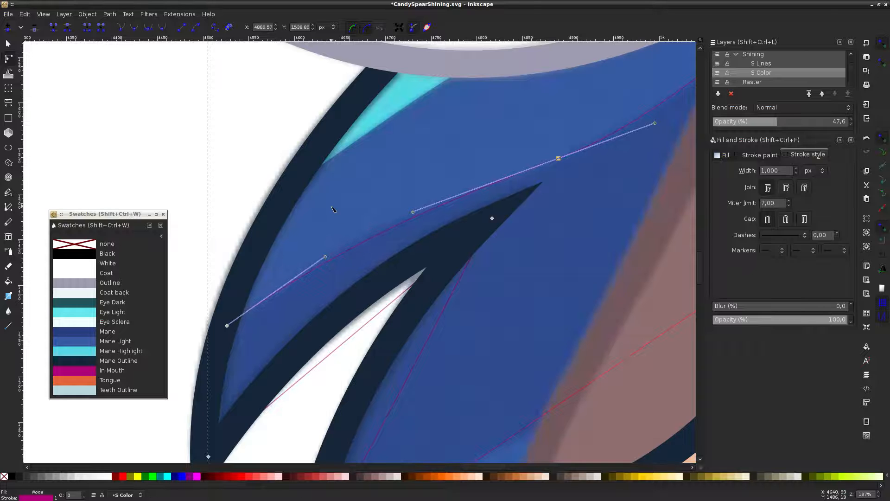
{"action": "left_click", "coordinate": [207, 159]}
{"action": "scroll", "coordinate": [272, 149], "scroll_direction": "down", "scroll_amount": 1}
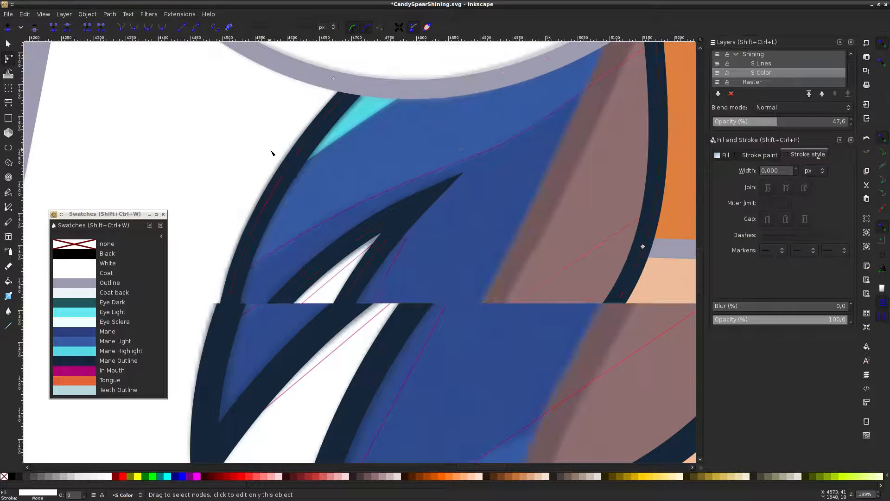
Nudge the band's upper corner node slightly up along the outer mane outline below the jaw
{"action": "scroll", "coordinate": [441, 186], "scroll_direction": "right", "scroll_amount": 4}
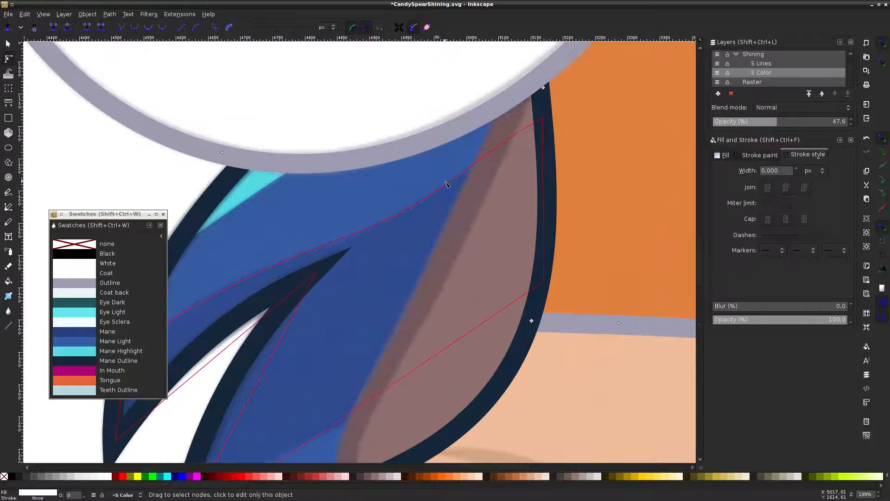
{"action": "left_click", "coordinate": [446, 185]}
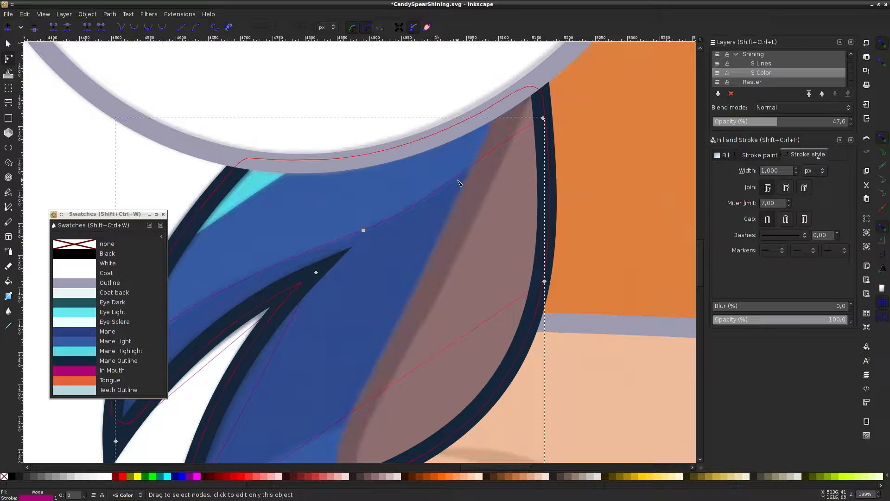
{"action": "left_click", "coordinate": [545, 119]}
{"action": "left_click", "coordinate": [458, 243]}
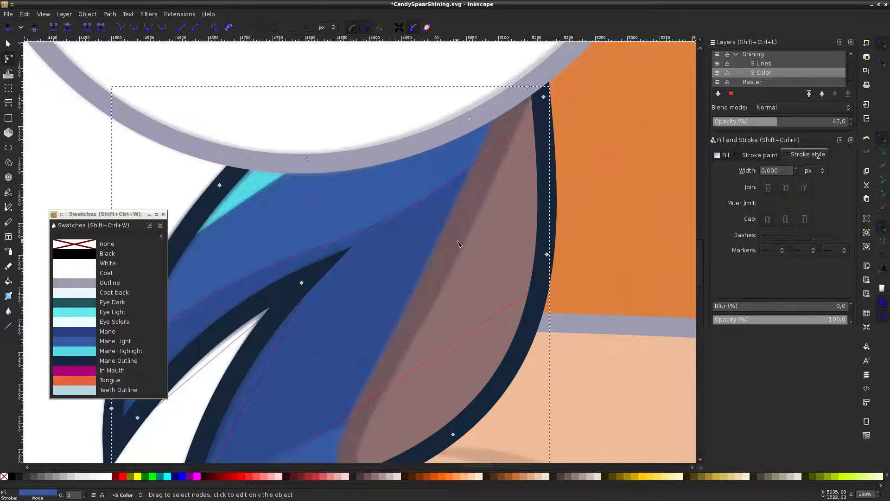
{"action": "left_click", "coordinate": [363, 230]}
{"action": "left_click", "coordinate": [363, 230]}
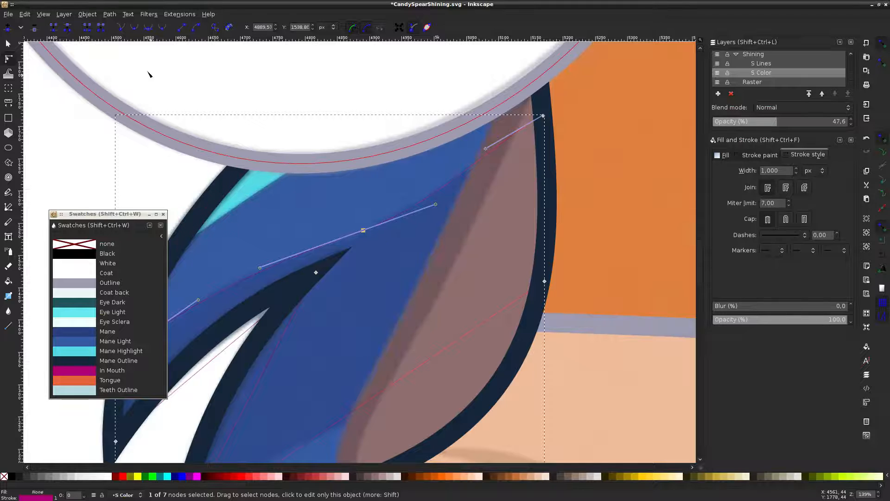
{"action": "left_click", "coordinate": [345, 211]}
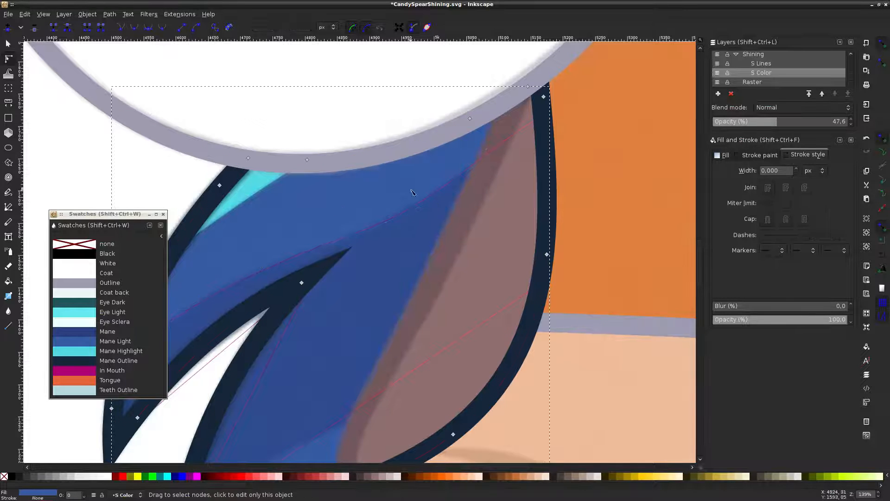
Tuck the band's lower strand edge behind the mane outline and add a node on its lower edge at the reference's colour boundary
{"action": "scroll", "coordinate": [247, 257], "scroll_direction": "down", "scroll_amount": 8}
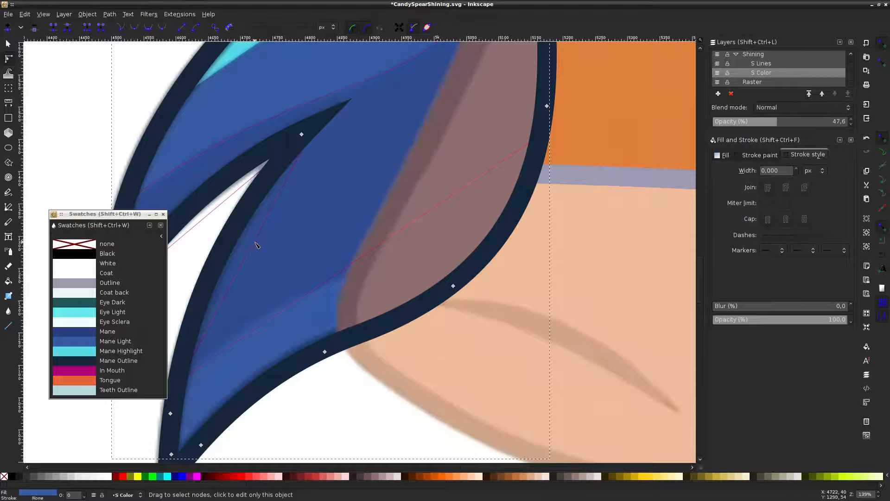
{"action": "left_click", "coordinate": [256, 244]}
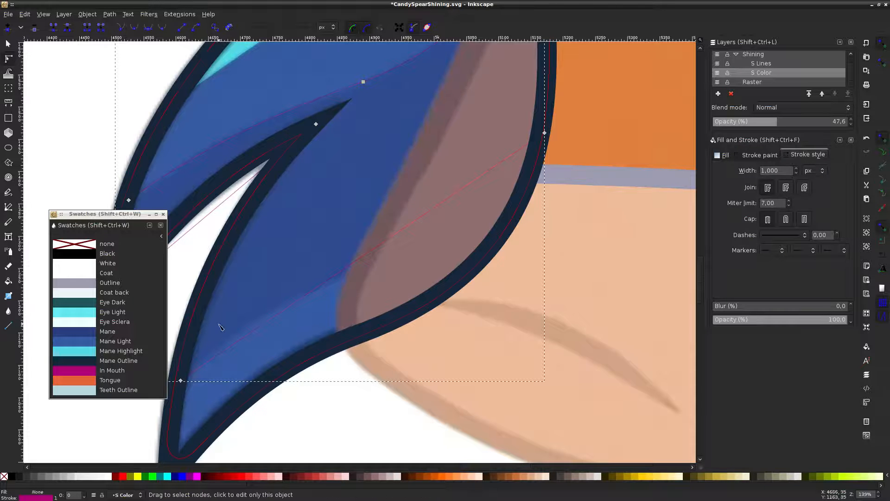
{"action": "left_click_drag", "start_coordinate": [180, 381], "coordinate": [181, 377]}
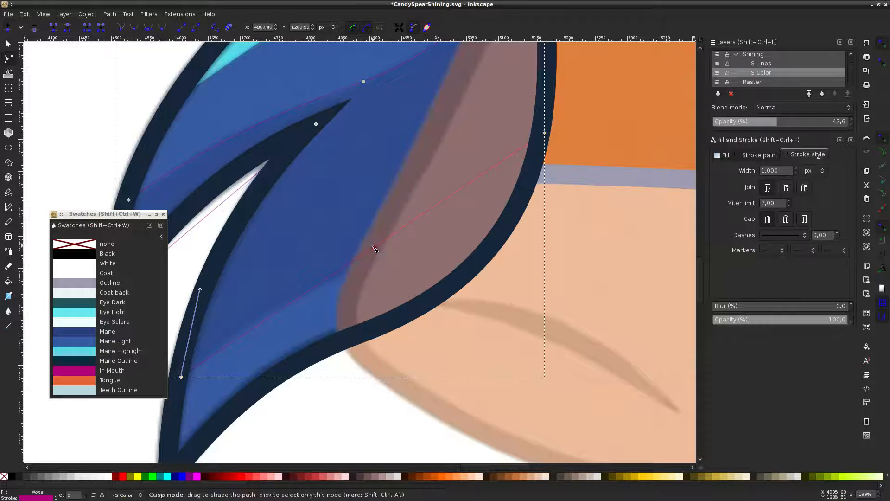
{"action": "left_click_drag", "start_coordinate": [375, 251], "coordinate": [373, 265]}
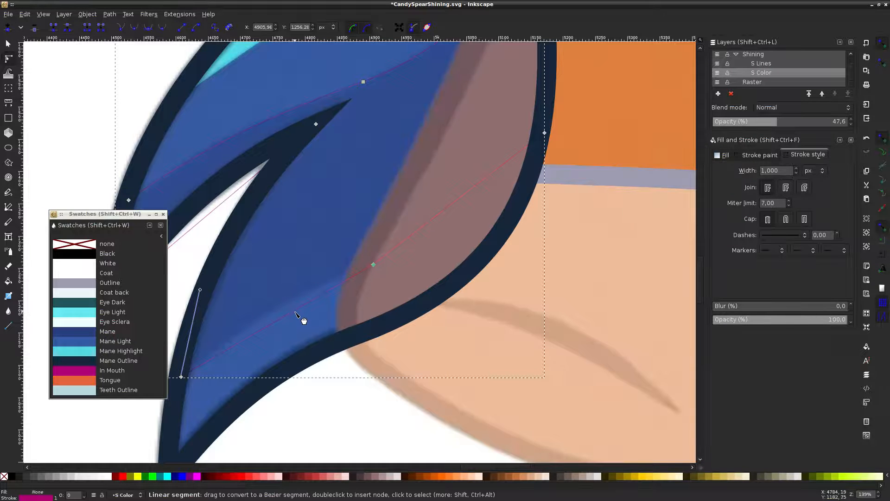
Bend both segments of the band's lower edge to follow the reference and make their shared node smooth
{"action": "left_click_drag", "start_coordinate": [295, 313], "coordinate": [289, 311]}
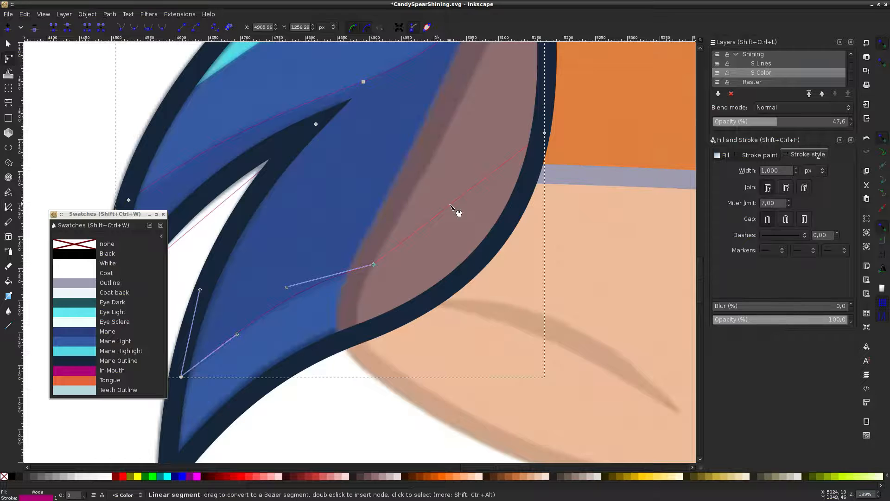
{"action": "left_click_drag", "start_coordinate": [448, 214], "coordinate": [417, 230]}
{"action": "left_click", "coordinate": [407, 228]}
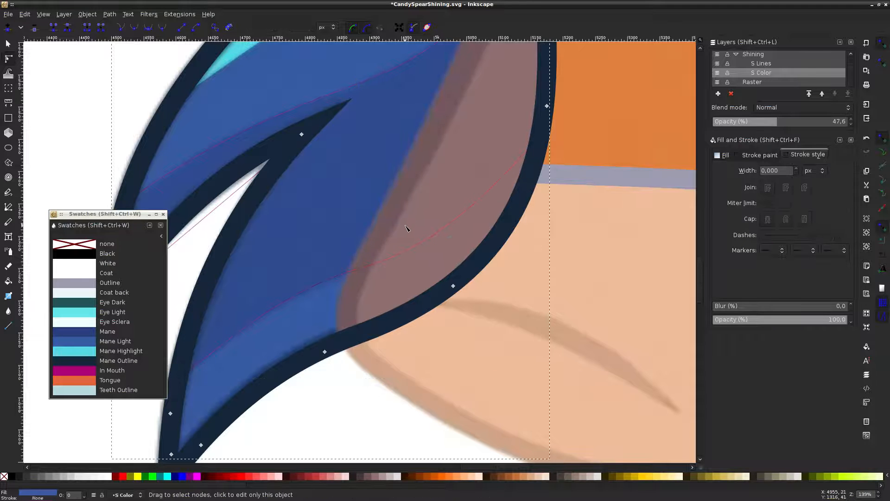
{"action": "left_click", "coordinate": [404, 247]}
{"action": "left_click", "coordinate": [373, 264]}
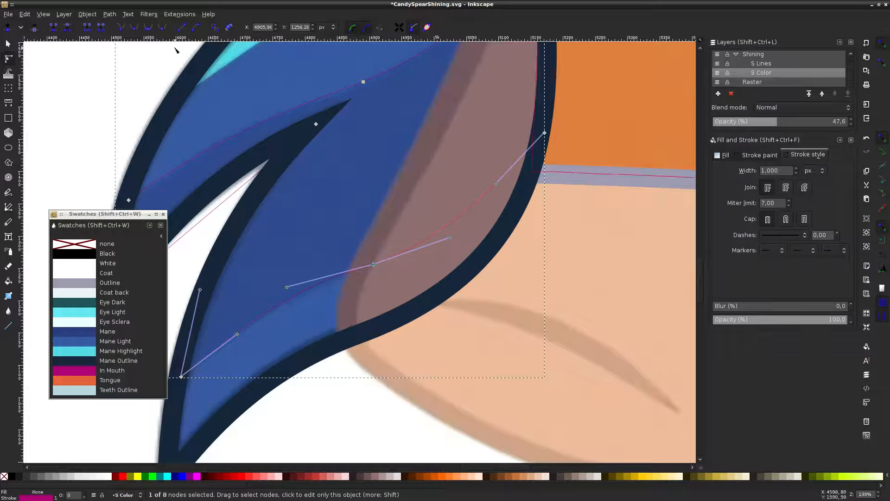
{"action": "left_click", "coordinate": [132, 29]}
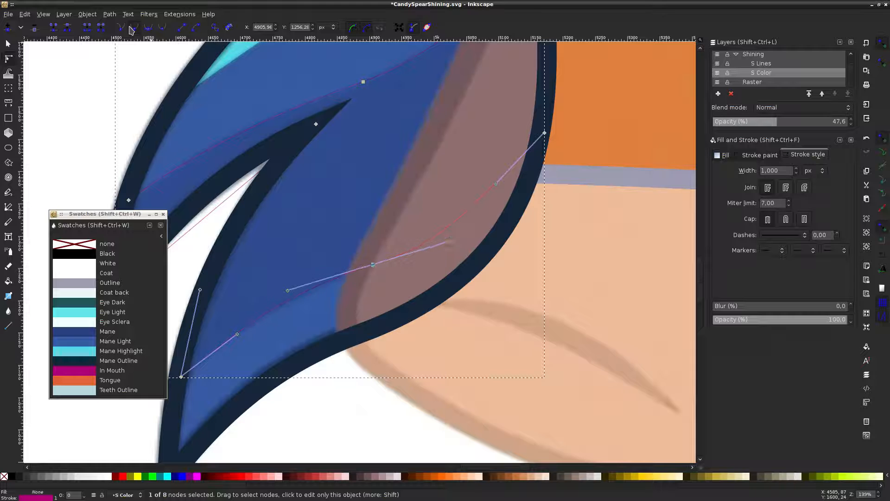
{"action": "left_click", "coordinate": [107, 112]}
Hide the Raster layer and raise the S Color layer's opacity to 78.6%
{"action": "left_click", "coordinate": [718, 82]}
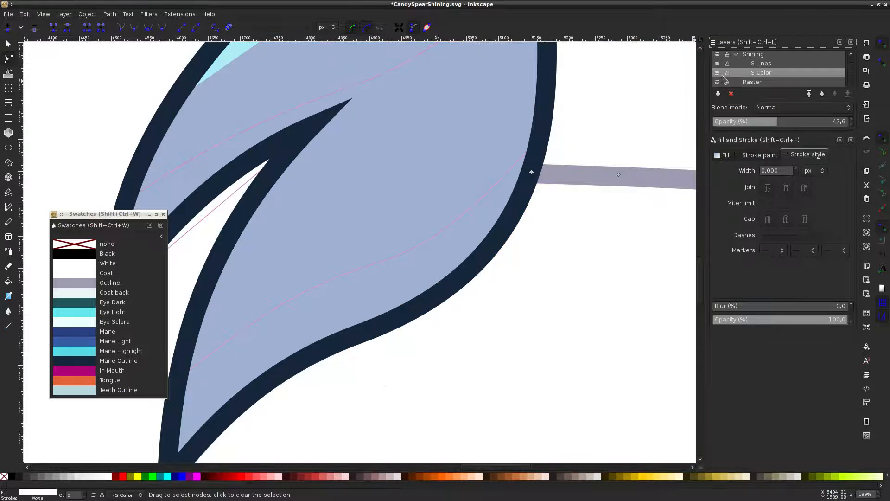
{"action": "left_click_drag", "start_coordinate": [772, 123], "coordinate": [816, 122]}
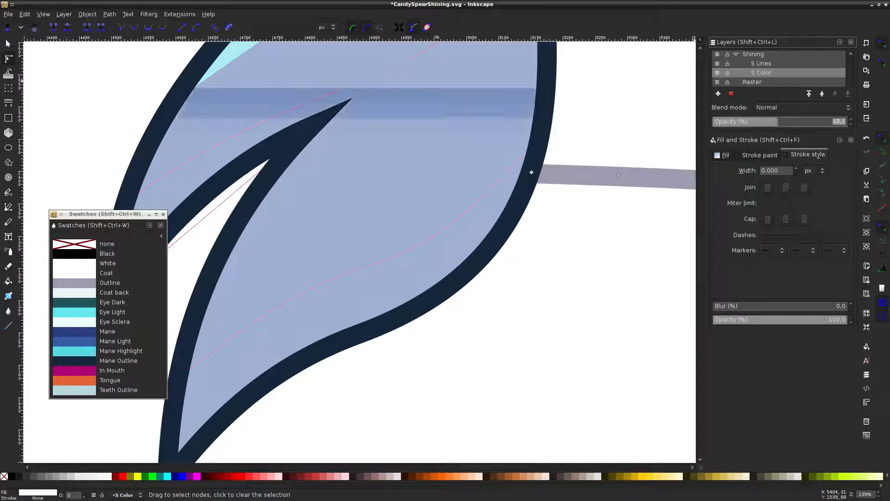
Bend the band's straight edge in the gap between the mane strands behind the dark outline and fill the band with the Mane swatch
{"action": "scroll", "coordinate": [314, 219], "scroll_direction": "left", "scroll_amount": 6}
{"action": "left_click", "coordinate": [318, 220]}
{"action": "left_click", "coordinate": [318, 220]}
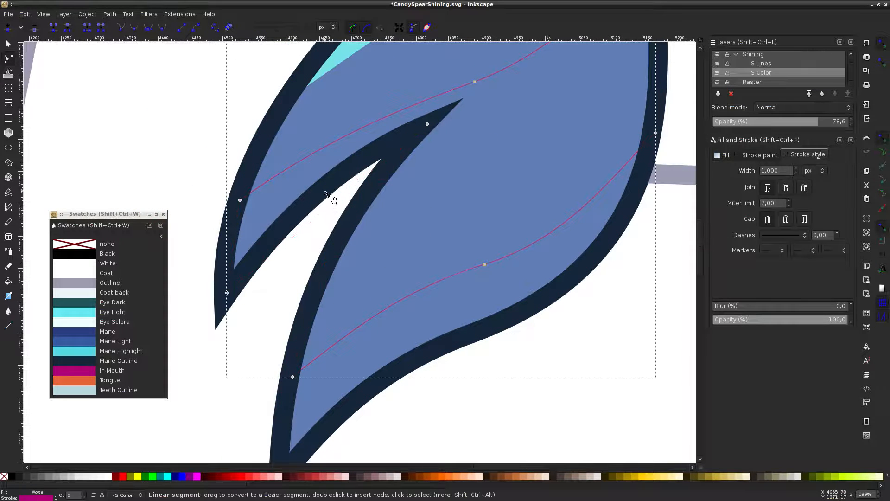
{"action": "scroll", "coordinate": [543, 169], "scroll_direction": "down", "scroll_amount": 2}
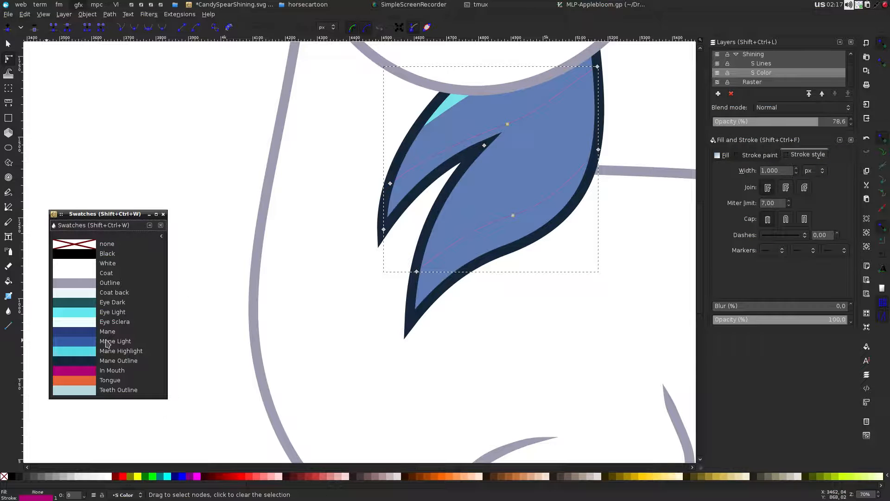
{"action": "left_click", "coordinate": [88, 334]}
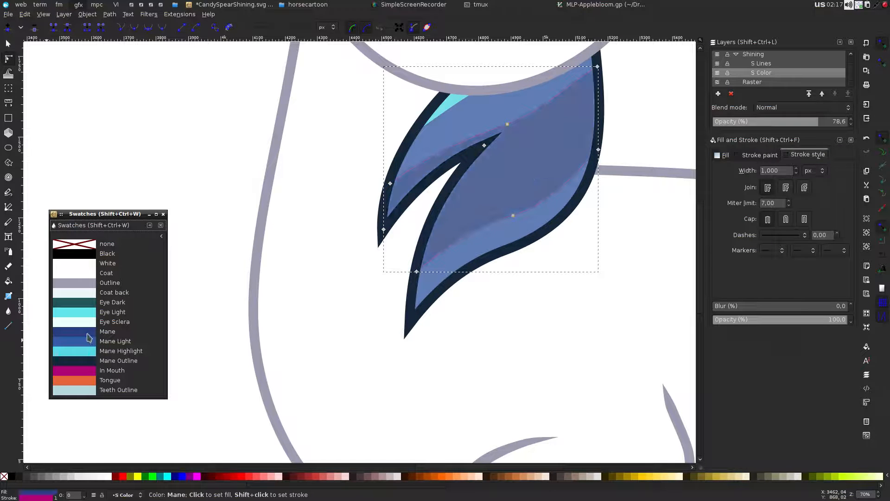
Remove the stroke from the neck mane's dark band, deselect the band and save the document
{"action": "left_click", "coordinate": [84, 244], "text": "shift"}
{"action": "left_click", "coordinate": [173, 144]}
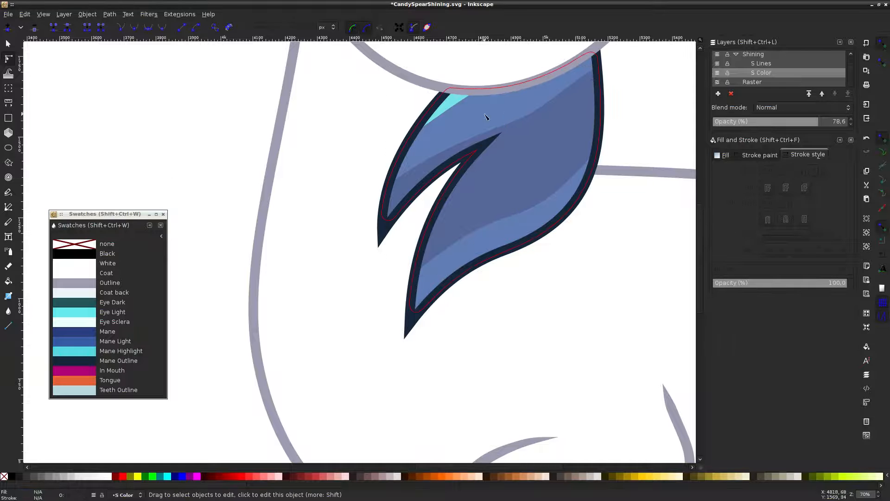
{"action": "scroll", "coordinate": [508, 113], "scroll_direction": "right", "scroll_amount": 4}
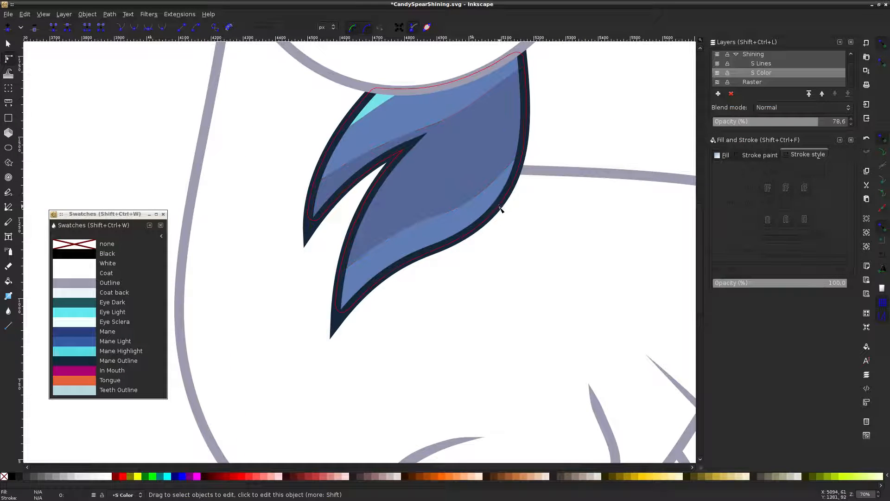
{"action": "scroll", "coordinate": [500, 208], "scroll_direction": "up", "scroll_amount": 1}
{"action": "scroll", "coordinate": [499, 210], "scroll_direction": "down", "scroll_amount": 5}
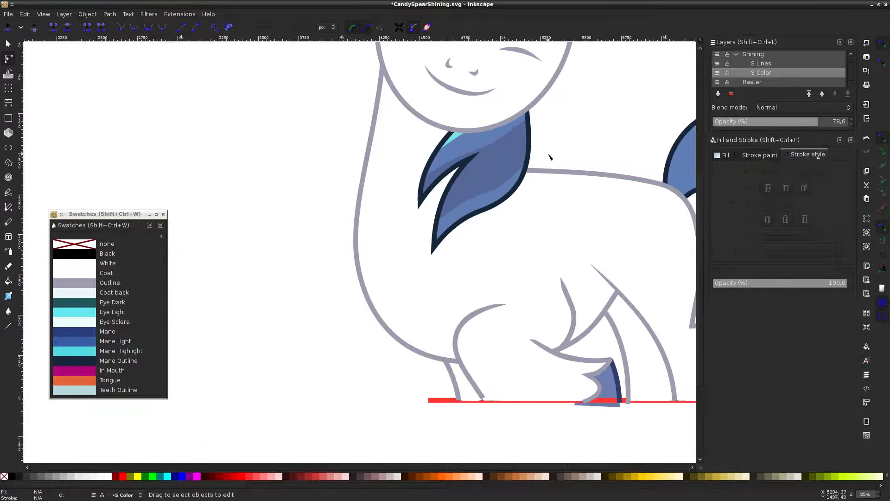
{"action": "key", "text": "ctrl+s"}
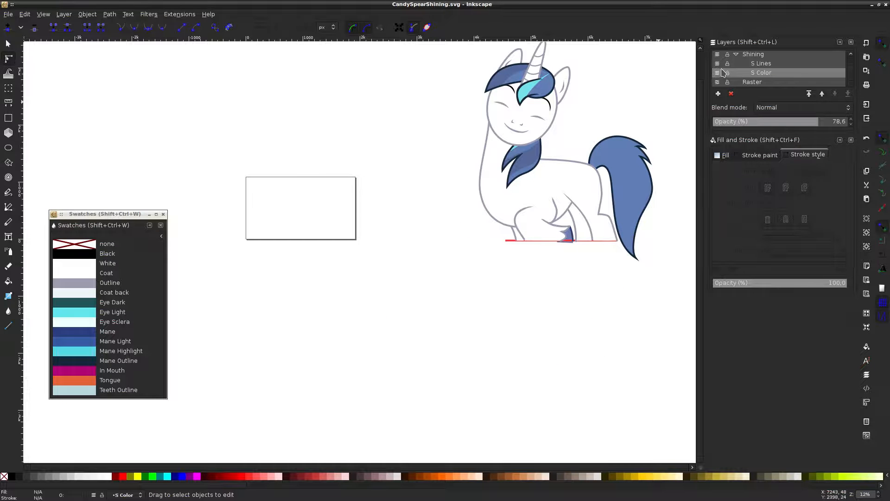
Show the Raster layer and hide the Shining layer to see the reference picture alone
{"action": "left_click", "coordinate": [717, 82]}
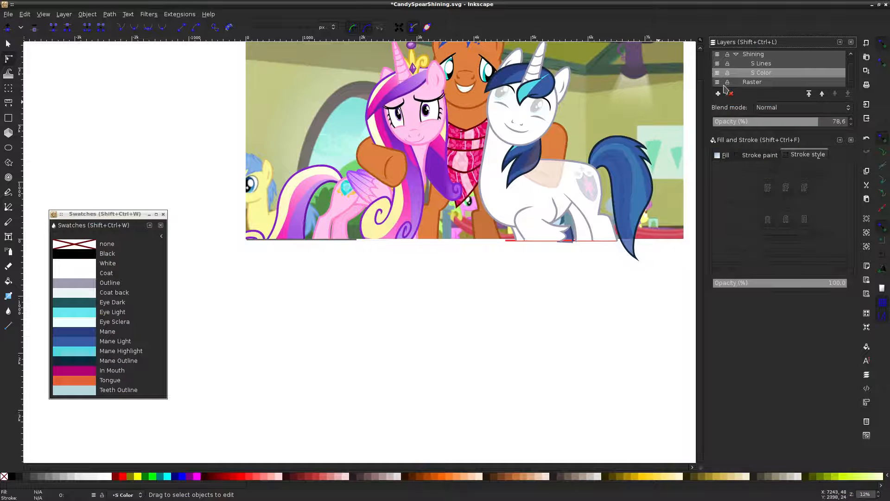
{"action": "left_click", "coordinate": [717, 74]}
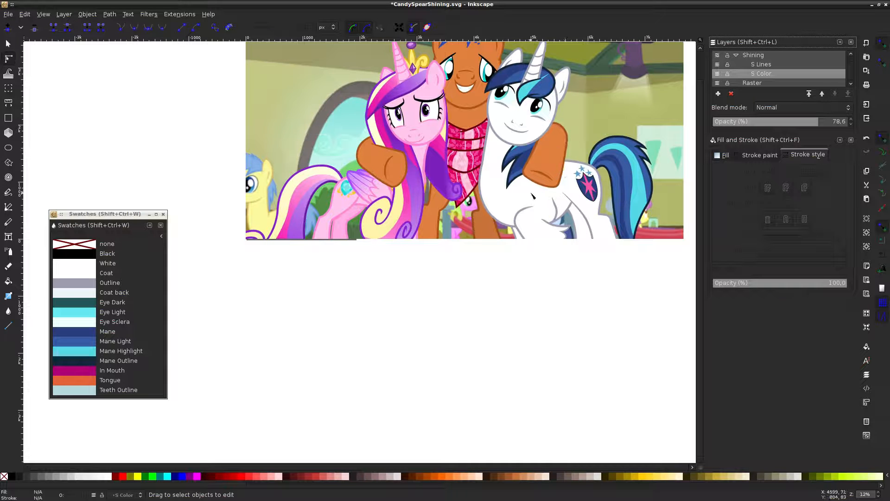
{"action": "left_click", "coordinate": [717, 64]}
{"action": "left_click", "coordinate": [718, 64]}
{"action": "left_click", "coordinate": [718, 64]}
{"action": "left_click", "coordinate": [718, 64]}
{"action": "left_click", "coordinate": [717, 84]}
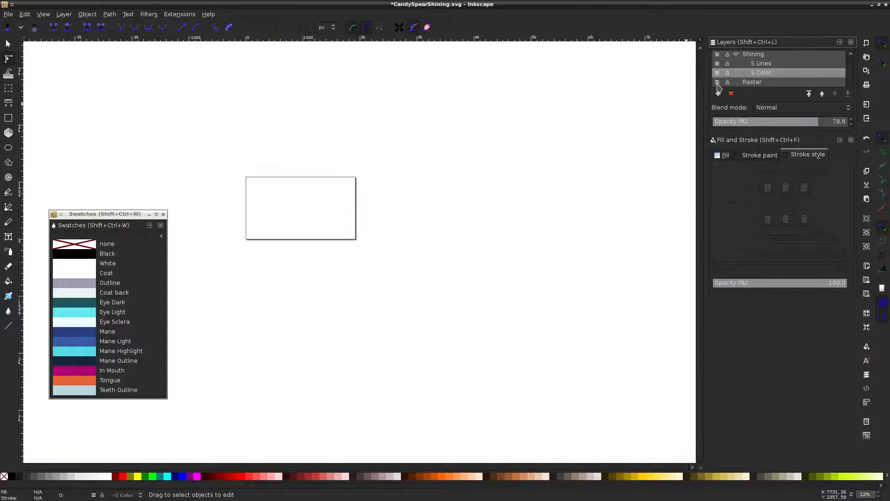
{"action": "left_click", "coordinate": [718, 83]}
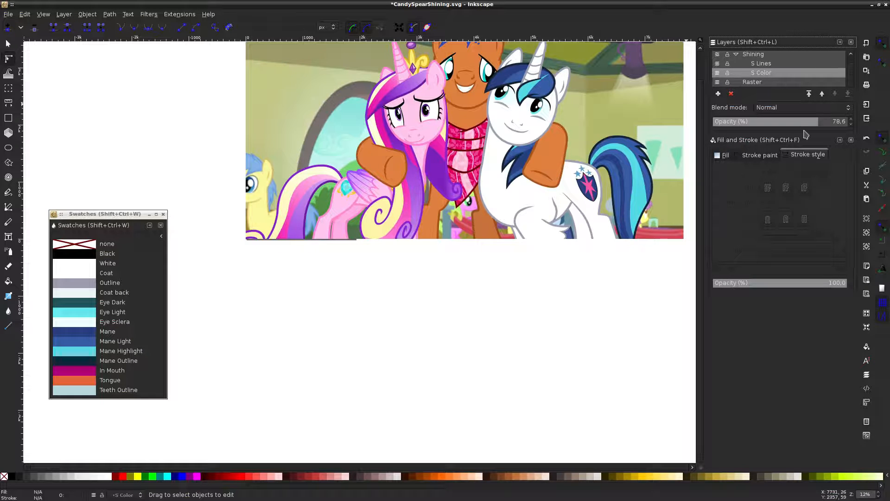
Lower the S Color layer's opacity to 48.3%, show the Shining layer again and save the document
{"action": "left_click_drag", "start_coordinate": [803, 124], "coordinate": [777, 122]}
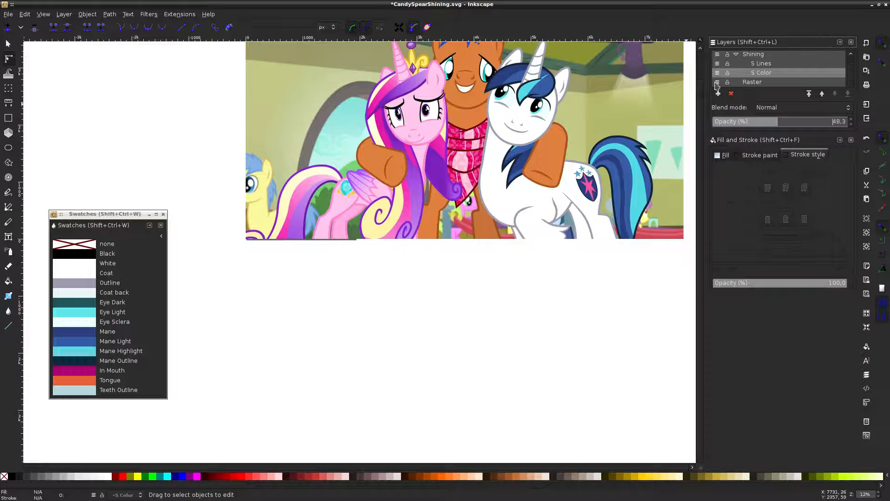
{"action": "left_click", "coordinate": [717, 55]}
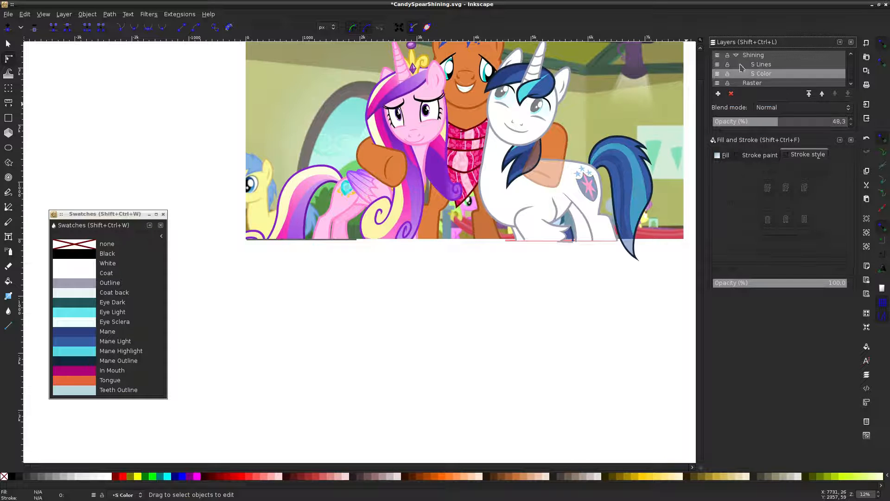
{"action": "key", "text": "ctrl+s"}
Draw a closed straight-segment Pen path with no fill and a magenta stroke around the light-blue stripe in the tail
{"action": "scroll", "coordinate": [556, 183], "scroll_direction": "right", "scroll_amount": 10}
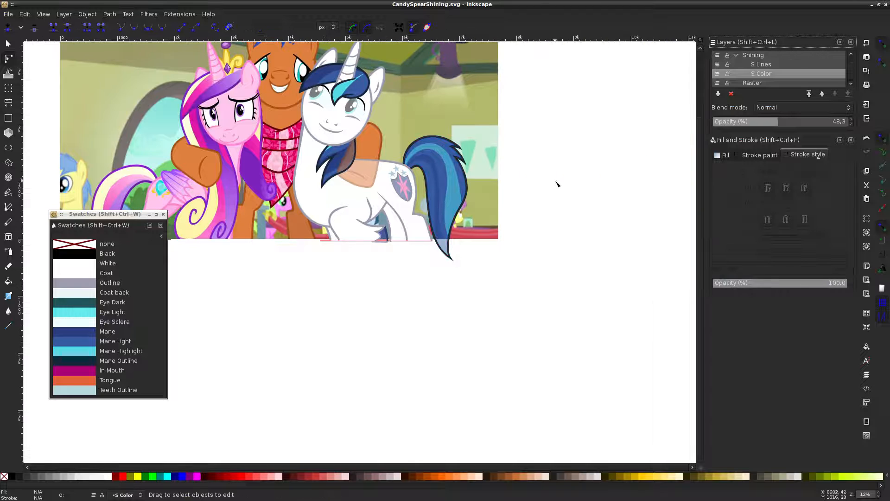
{"action": "scroll", "coordinate": [409, 178], "scroll_direction": "up", "scroll_amount": 2}
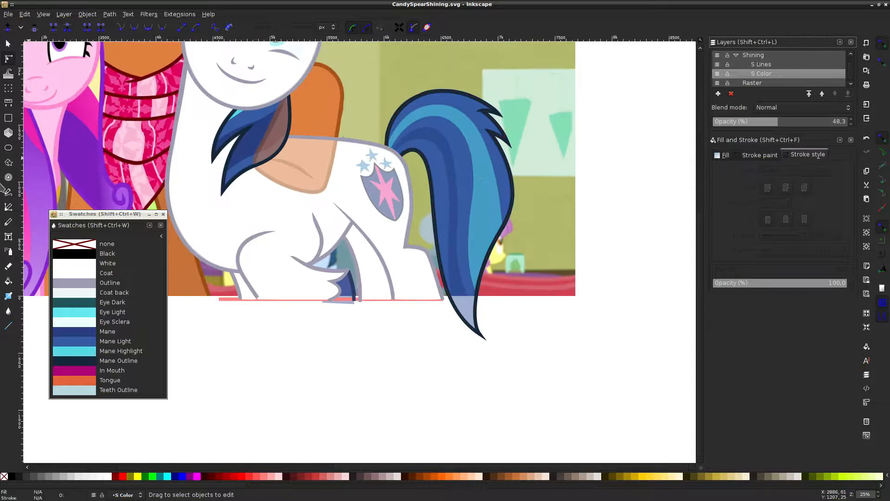
{"action": "left_click", "coordinate": [8, 207]}
{"action": "scroll", "coordinate": [493, 134], "scroll_direction": "up", "scroll_amount": 2}
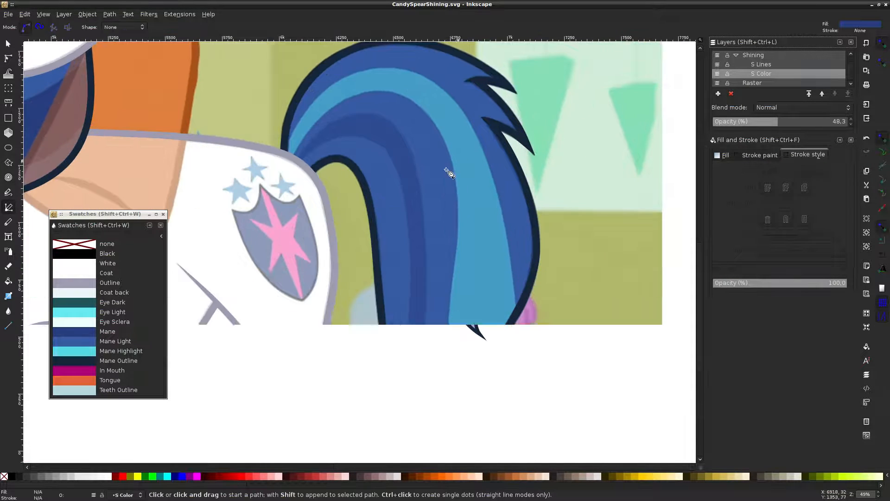
{"action": "left_click", "coordinate": [198, 481], "text": "shift"}
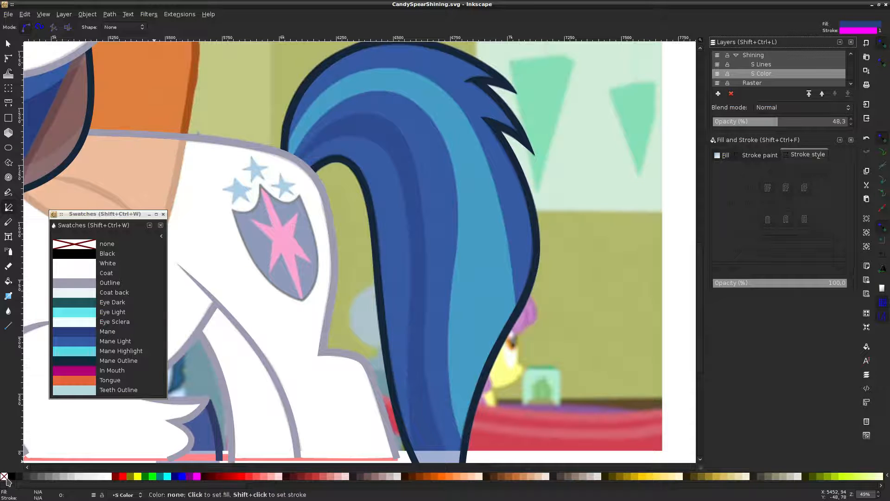
{"action": "left_click", "coordinate": [4, 476]}
{"action": "left_click", "coordinate": [291, 155]}
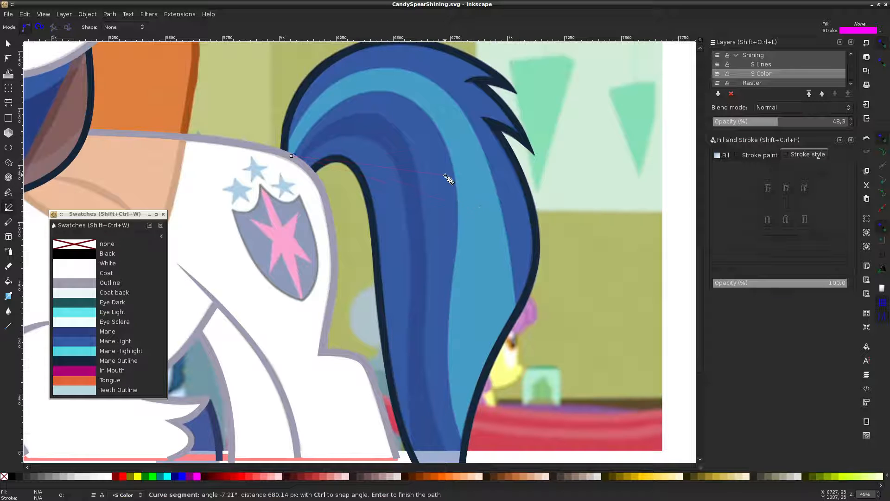
{"action": "left_click", "coordinate": [443, 137]}
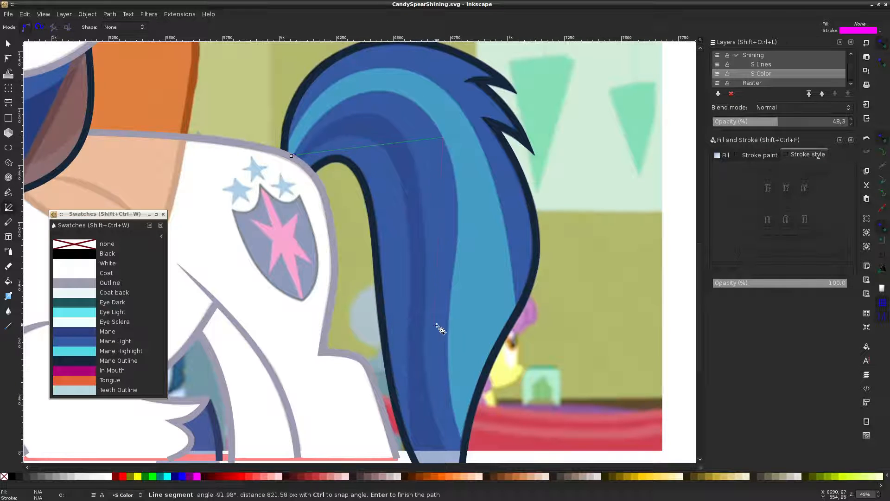
{"action": "left_click", "coordinate": [448, 346]}
{"action": "scroll", "coordinate": [449, 347], "scroll_direction": "down", "scroll_amount": 4}
{"action": "left_click", "coordinate": [464, 371]}
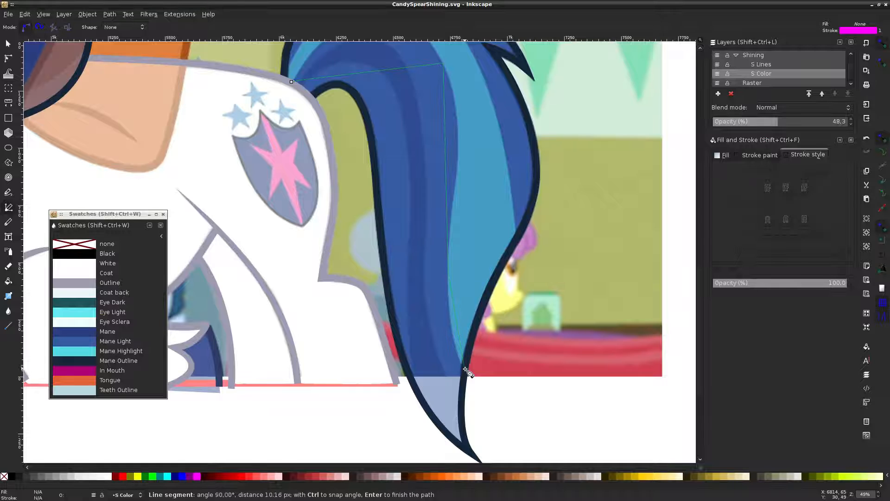
{"action": "left_click", "coordinate": [517, 241]}
{"action": "scroll", "coordinate": [519, 246], "scroll_direction": "up", "scroll_amount": 2}
{"action": "scroll", "coordinate": [519, 246], "scroll_direction": "up", "scroll_amount": 10}
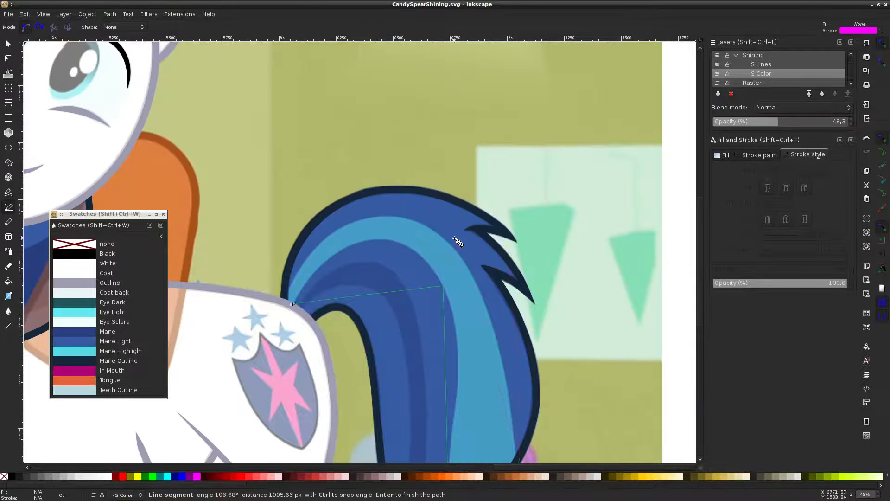
{"action": "left_click", "coordinate": [291, 304]}
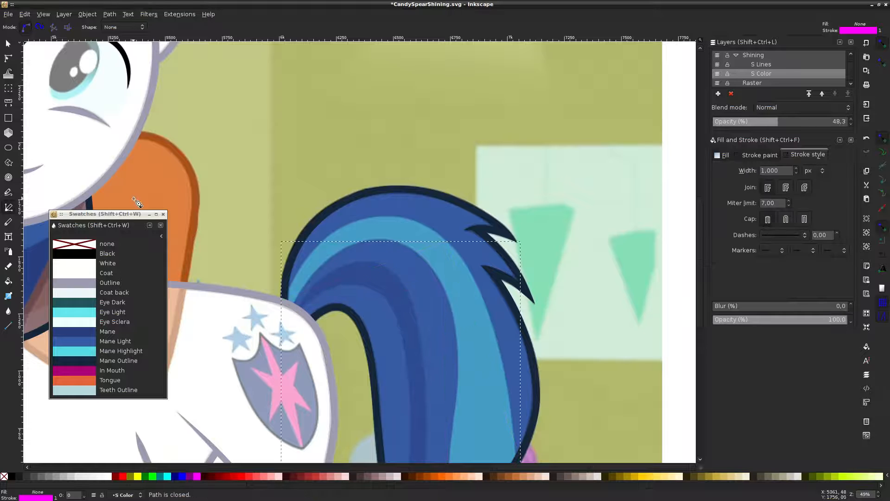
Bend the stripe path's upper edge to the reference, add a node on the curve before the crest and adjust the node at the tail base
{"action": "left_click", "coordinate": [8, 59]}
{"action": "scroll", "coordinate": [373, 288], "scroll_direction": "up", "scroll_amount": 2}
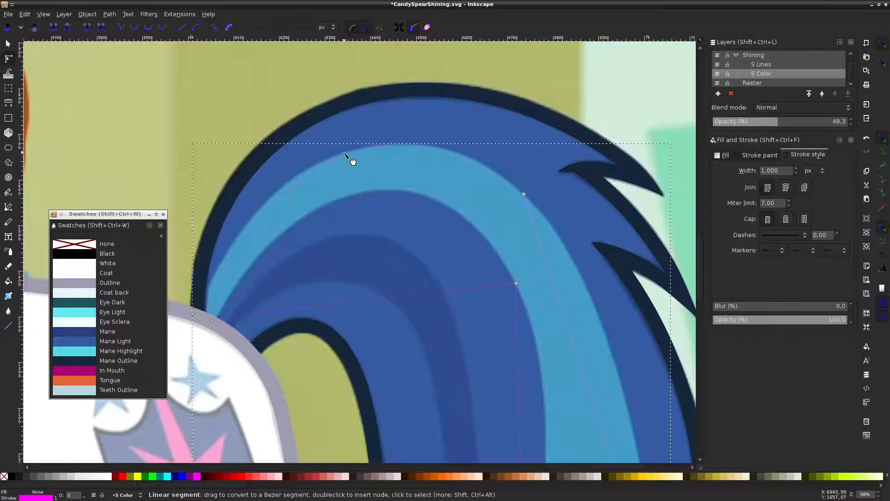
{"action": "left_click_drag", "start_coordinate": [350, 153], "coordinate": [241, 235]}
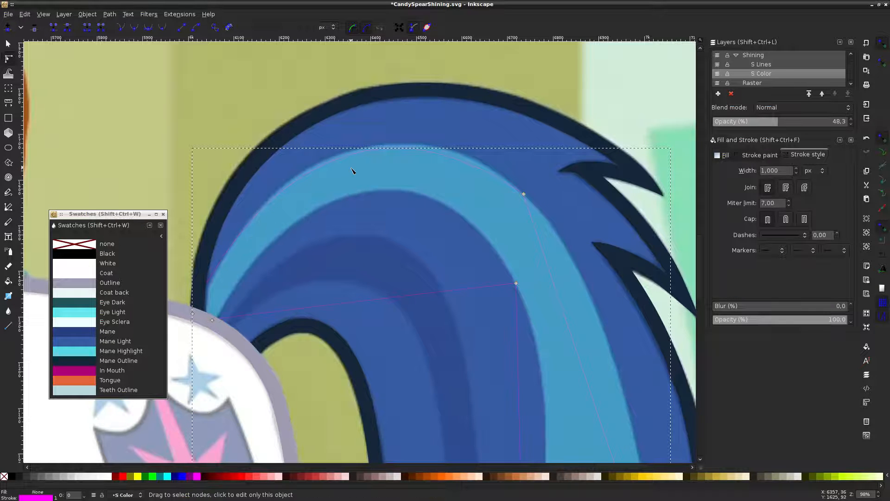
{"action": "left_click", "coordinate": [344, 153]}
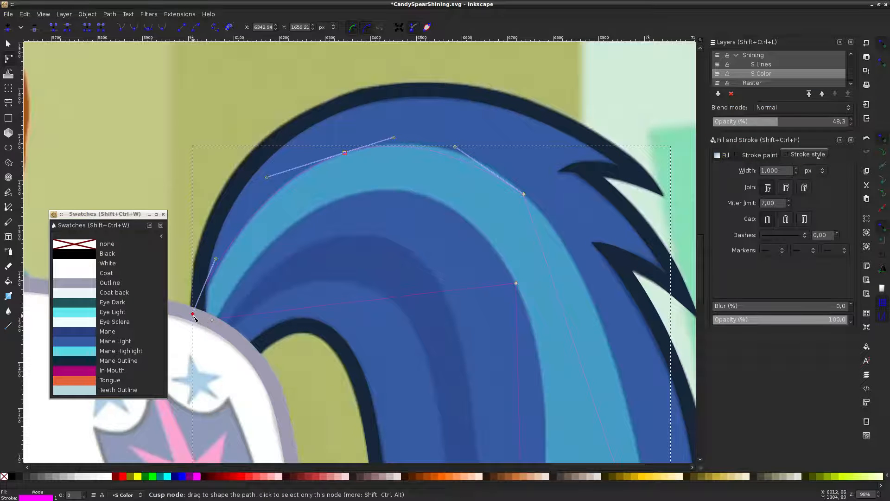
{"action": "left_click_drag", "start_coordinate": [194, 317], "coordinate": [195, 321]}
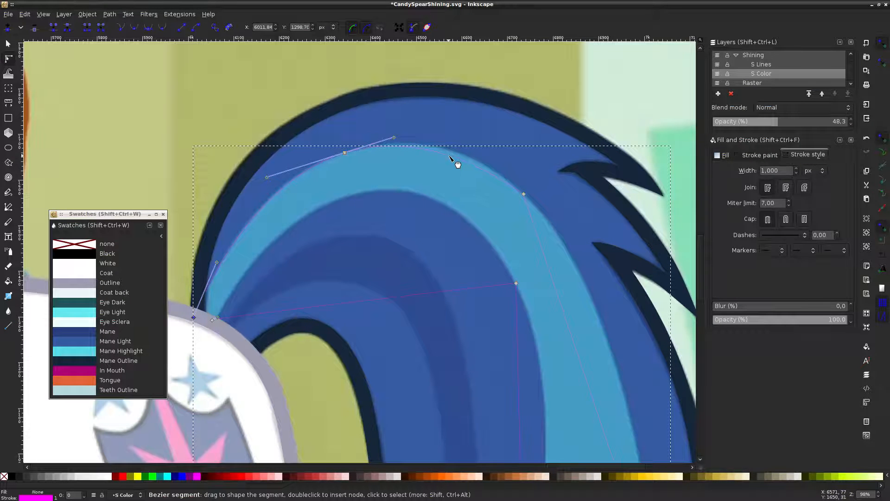
{"action": "left_click_drag", "start_coordinate": [449, 156], "coordinate": [451, 154]}
Deselect the stripe path and look over the tail, face and neck mane against the reference picture
{"action": "scroll", "coordinate": [568, 262], "scroll_direction": "down", "scroll_amount": 2, "text": "ctrl"}
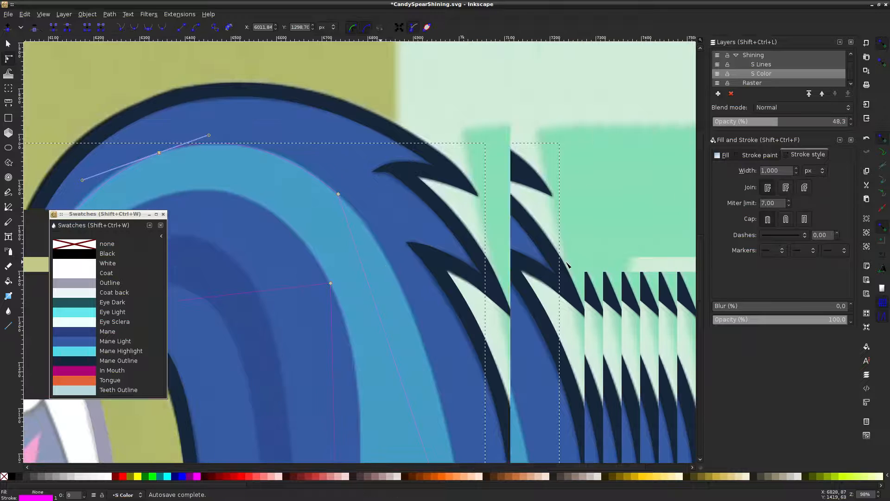
{"action": "scroll", "coordinate": [487, 317], "scroll_direction": "up", "scroll_amount": 1, "text": "ctrl"}
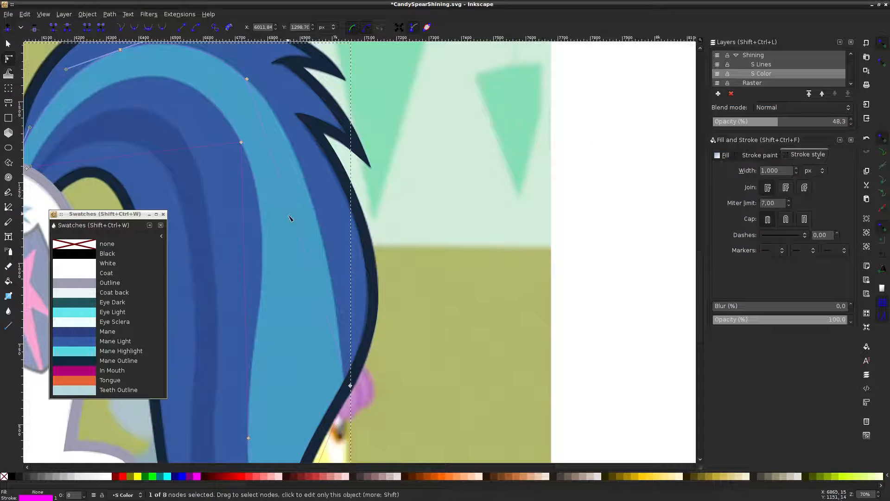
{"action": "scroll", "coordinate": [325, 185], "scroll_direction": "left", "scroll_amount": 15}
{"action": "scroll", "coordinate": [339, 163], "scroll_direction": "down", "scroll_amount": 3, "text": "ctrl"}
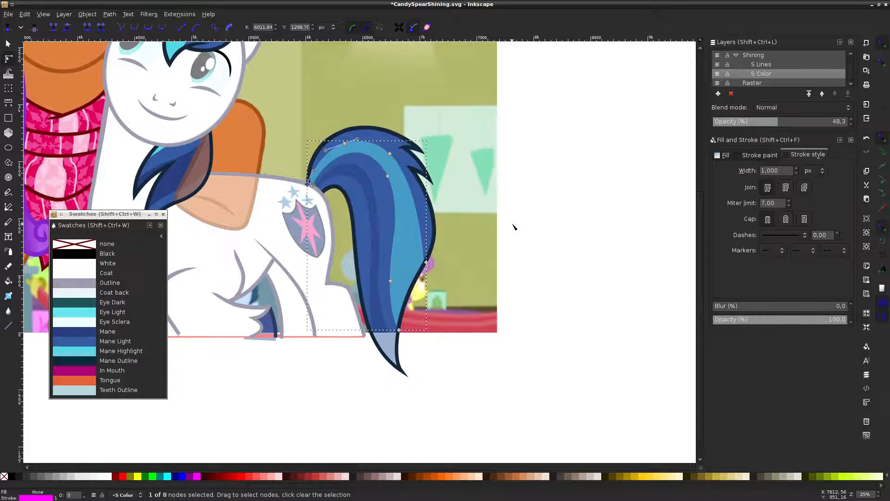
{"action": "scroll", "coordinate": [166, 106], "scroll_direction": "down", "scroll_amount": 1, "text": "ctrl"}
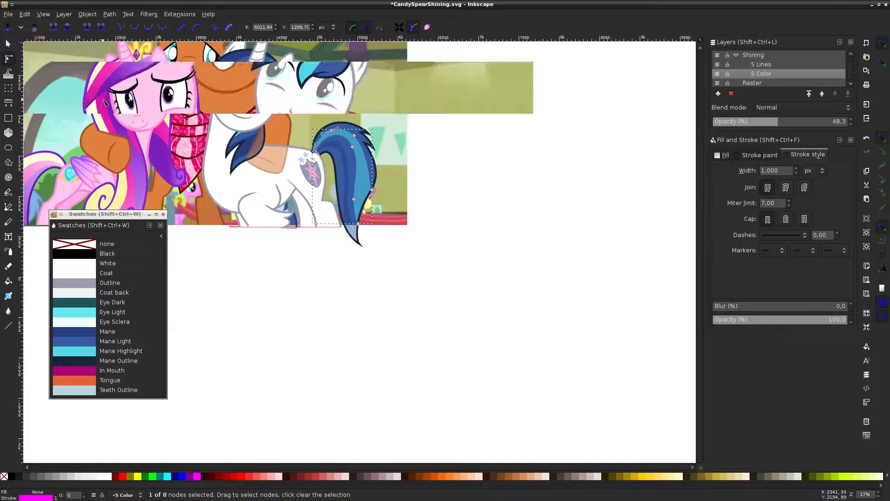
{"action": "scroll", "coordinate": [150, 105], "scroll_direction": "up", "scroll_amount": 4}
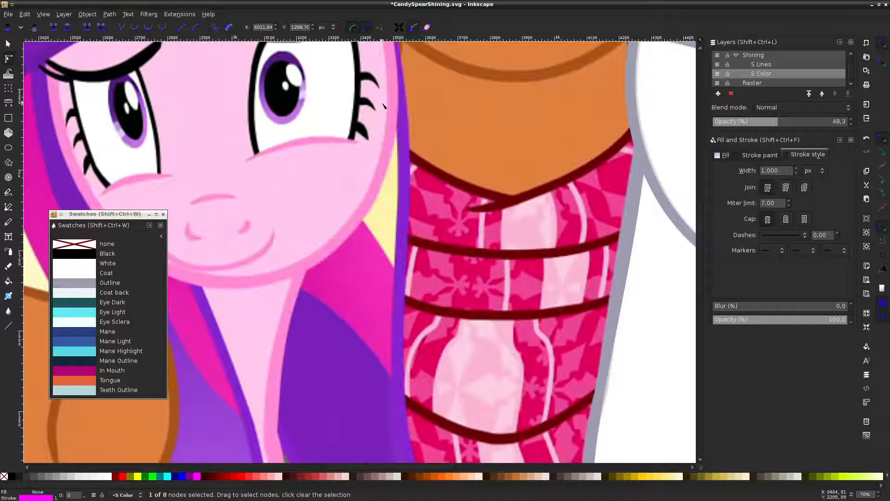
{"action": "scroll", "coordinate": [383, 106], "scroll_direction": "right", "scroll_amount": 15}
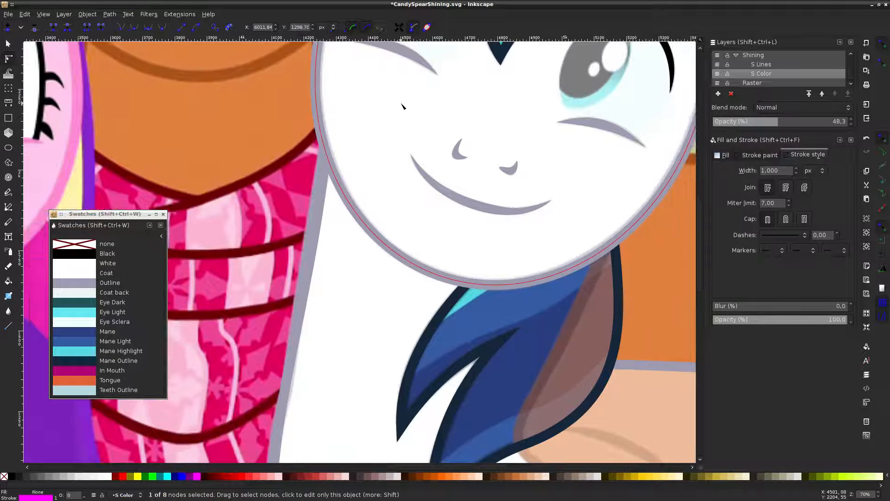
{"action": "scroll", "coordinate": [463, 110], "scroll_direction": "right", "scroll_amount": 2}
{"action": "scroll", "coordinate": [533, 114], "scroll_direction": "down", "scroll_amount": 1}
{"action": "scroll", "coordinate": [533, 113], "scroll_direction": "up", "scroll_amount": 2}
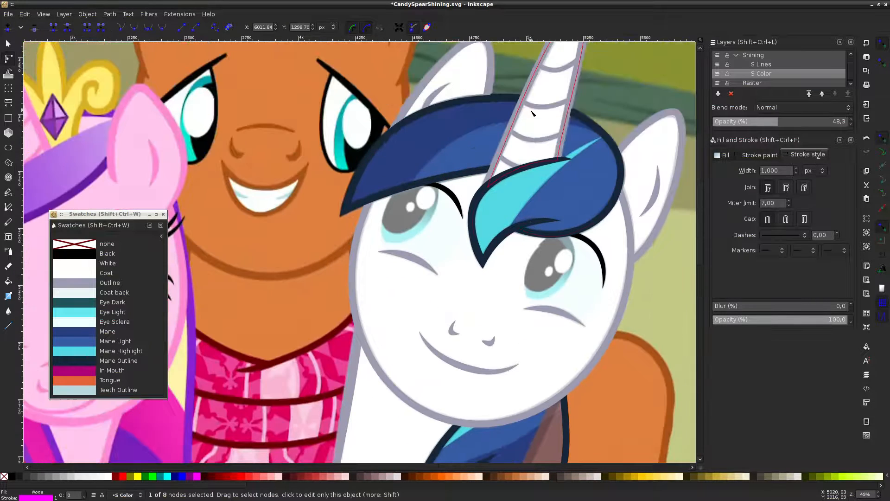
{"action": "scroll", "coordinate": [533, 113], "scroll_direction": "down", "scroll_amount": 3}
{"action": "scroll", "coordinate": [663, 264], "scroll_direction": "up", "scroll_amount": 3}
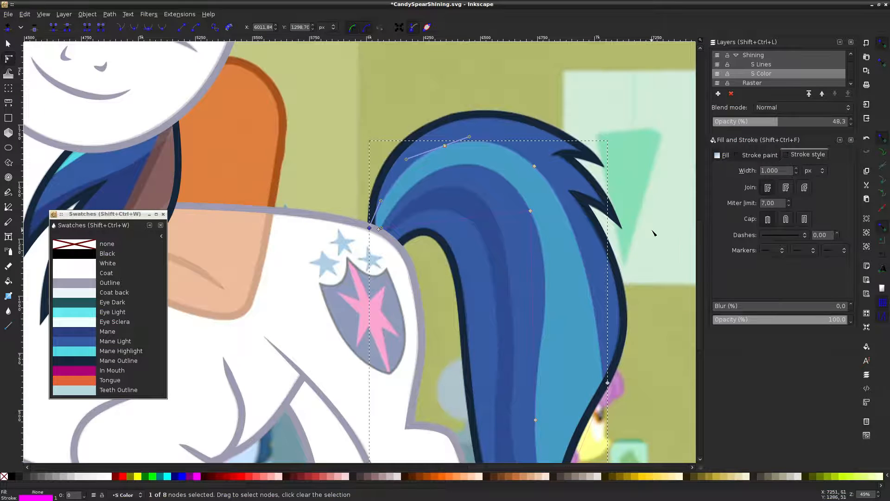
{"action": "left_click", "coordinate": [661, 218]}
{"action": "left_click", "coordinate": [661, 218]}
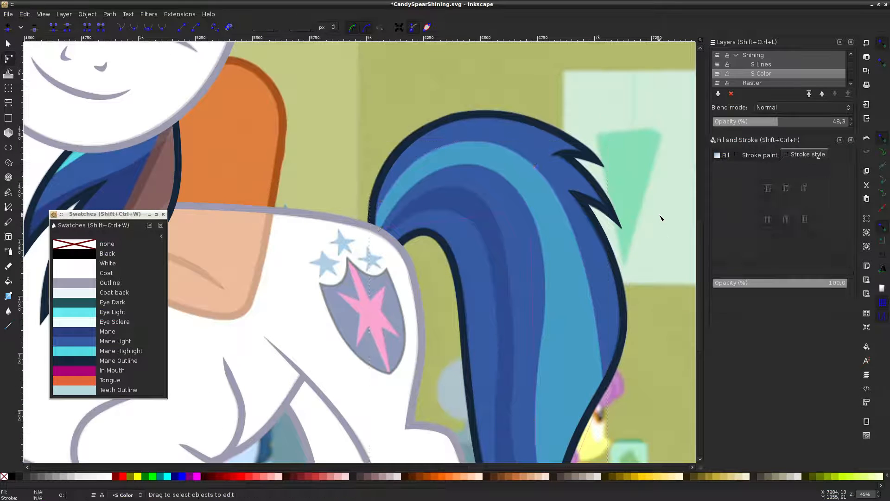
{"action": "scroll", "coordinate": [630, 296], "scroll_direction": "up", "scroll_amount": 1}
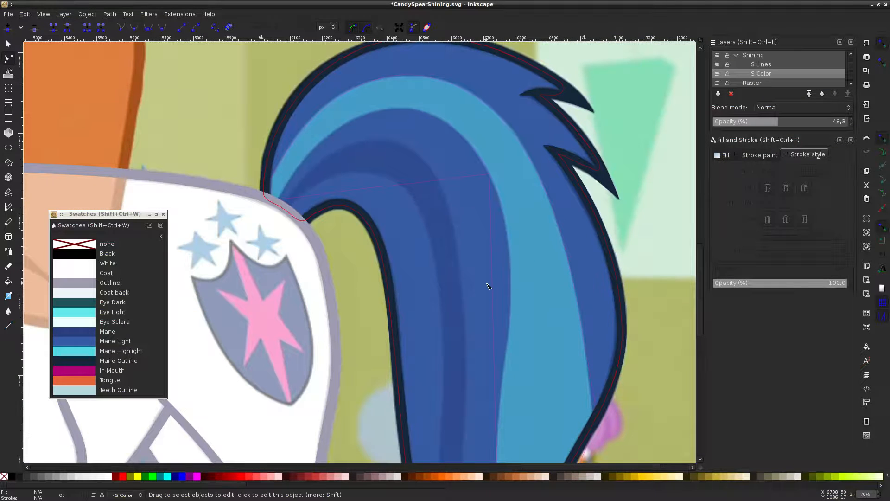
{"action": "scroll", "coordinate": [570, 265], "scroll_direction": "down", "scroll_amount": 6}
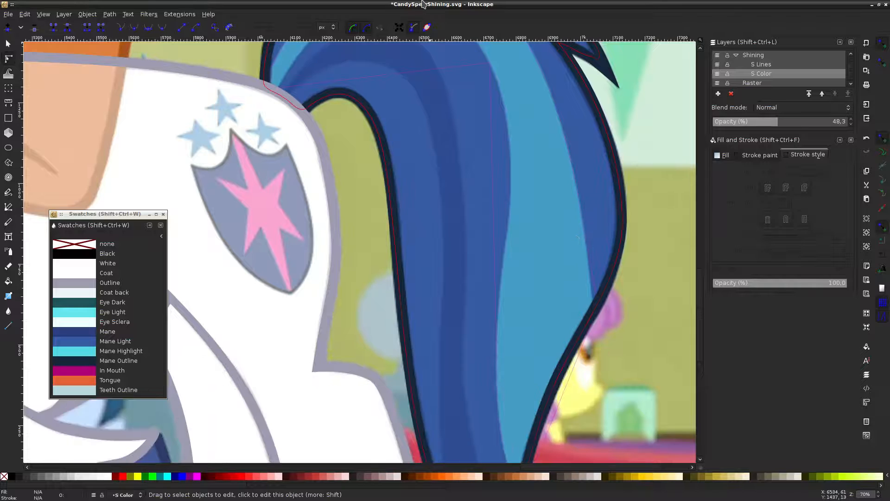
{"action": "scroll", "coordinate": [602, 252], "scroll_direction": "up", "scroll_amount": 1}
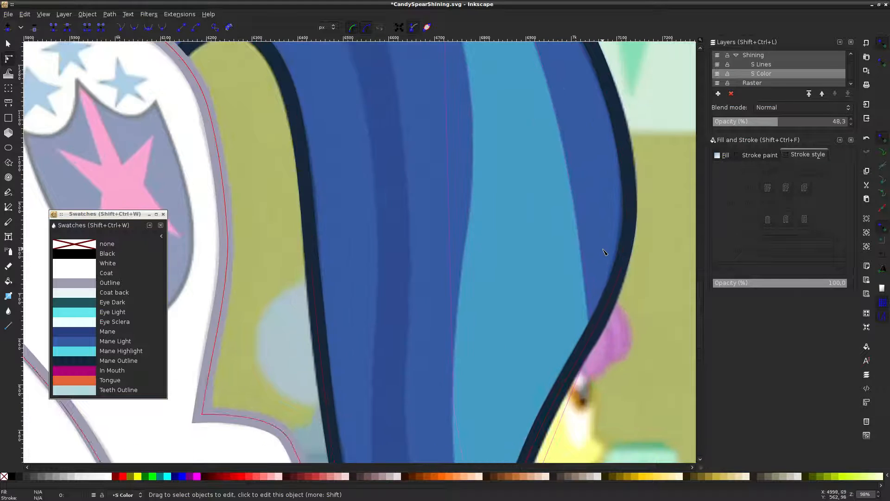
Move the tail stripe path's outer corner node onto the tail outline, add a node on the outer edge and shape its curve handles
{"action": "left_click", "coordinate": [593, 308]}
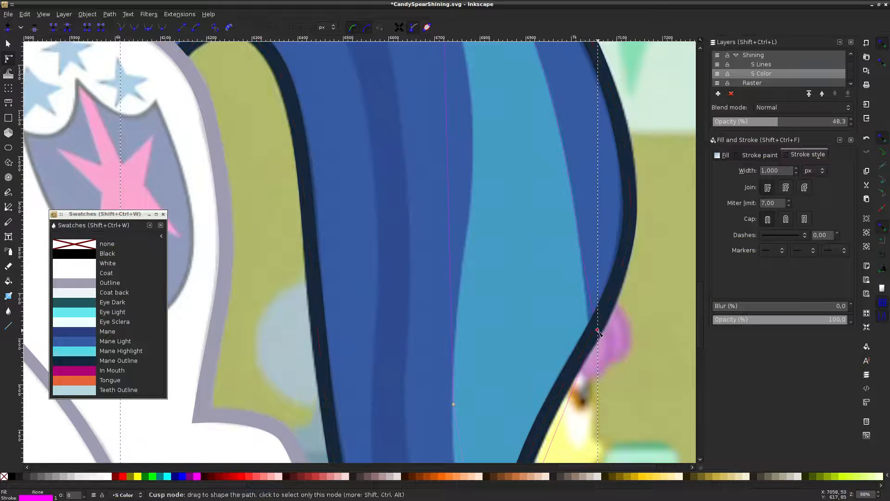
{"action": "left_click_drag", "start_coordinate": [598, 334], "coordinate": [592, 334]}
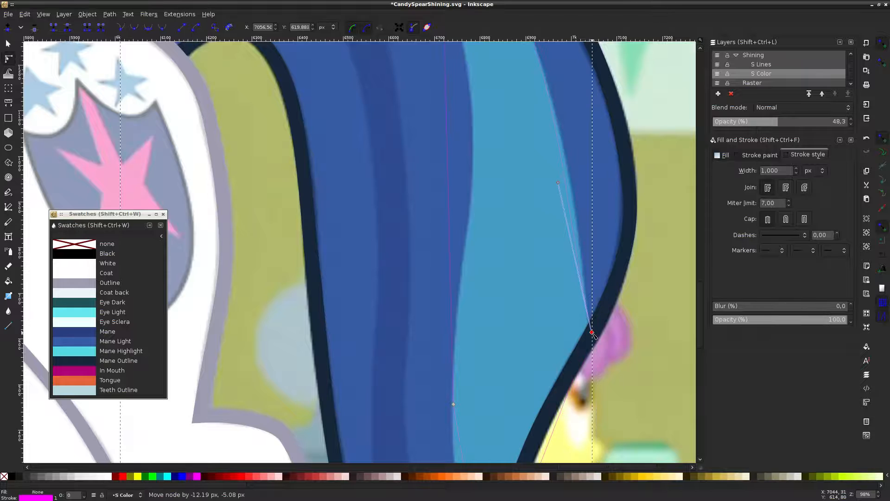
{"action": "double_click", "coordinate": [562, 151]}
{"action": "left_click_drag", "start_coordinate": [562, 151], "coordinate": [564, 149]}
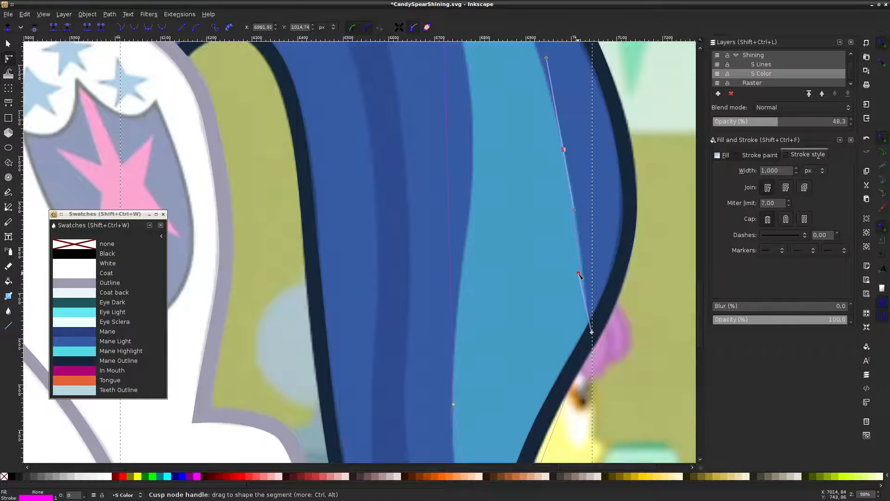
{"action": "left_click_drag", "start_coordinate": [577, 274], "coordinate": [586, 270]}
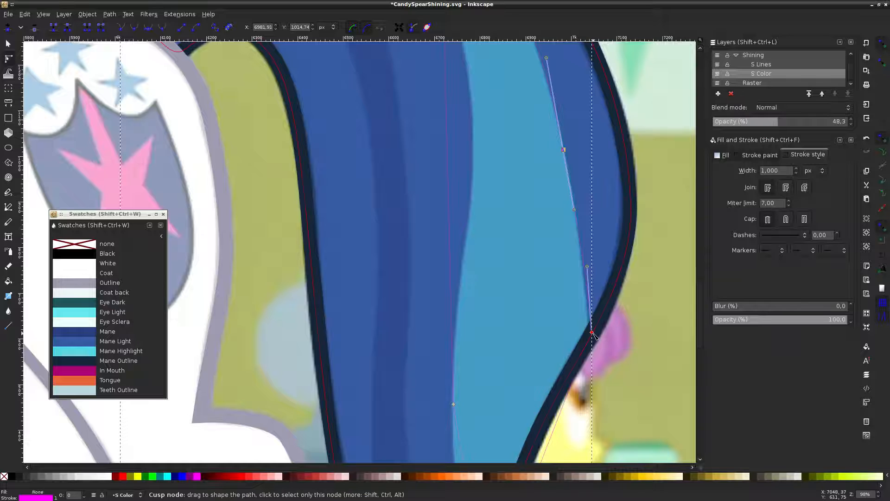
{"action": "left_click_drag", "start_coordinate": [591, 332], "coordinate": [591, 336]}
{"action": "key", "text": "Escape"}
{"action": "scroll", "coordinate": [604, 217], "scroll_direction": "up", "scroll_amount": 6}
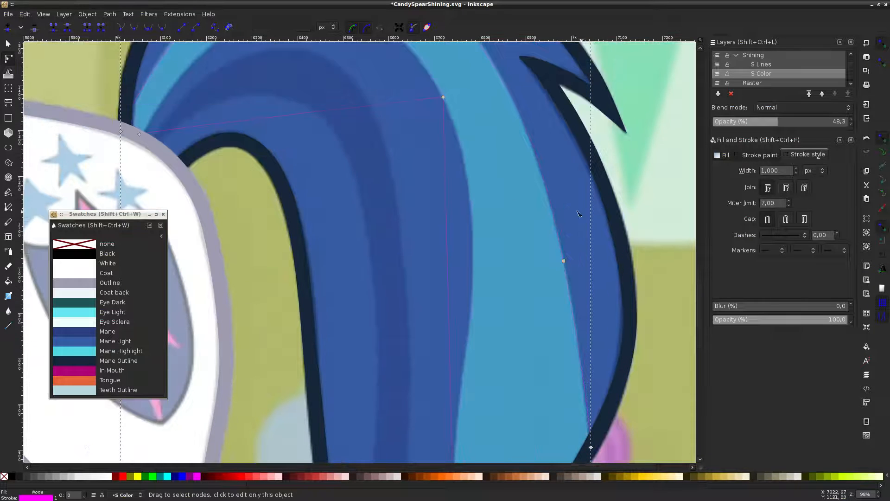
Add a node at the crest of the stripe's inner edge and adjust the handles to follow the reference curve
{"action": "scroll", "coordinate": [308, 253], "scroll_direction": "up", "scroll_amount": 8}
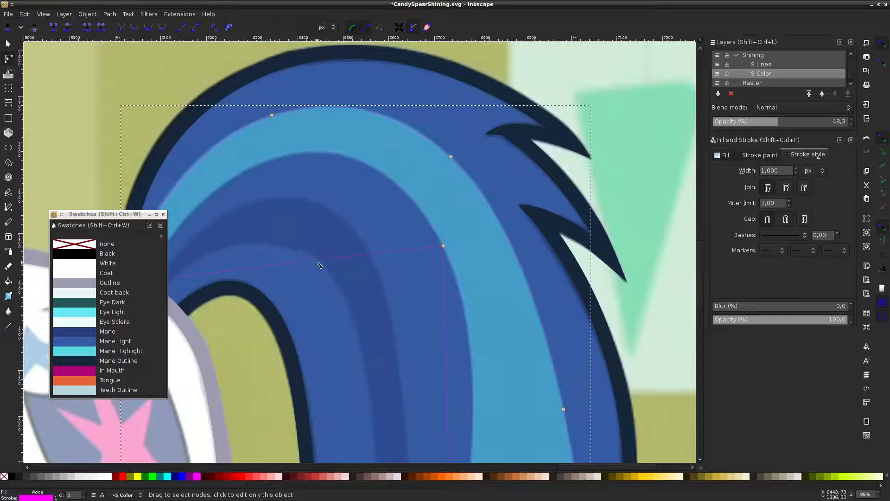
{"action": "left_click_drag", "start_coordinate": [286, 157], "coordinate": [286, 155]}
{"action": "double_click", "coordinate": [286, 156]}
{"action": "scroll", "coordinate": [286, 156], "scroll_direction": "left", "scroll_amount": 10}
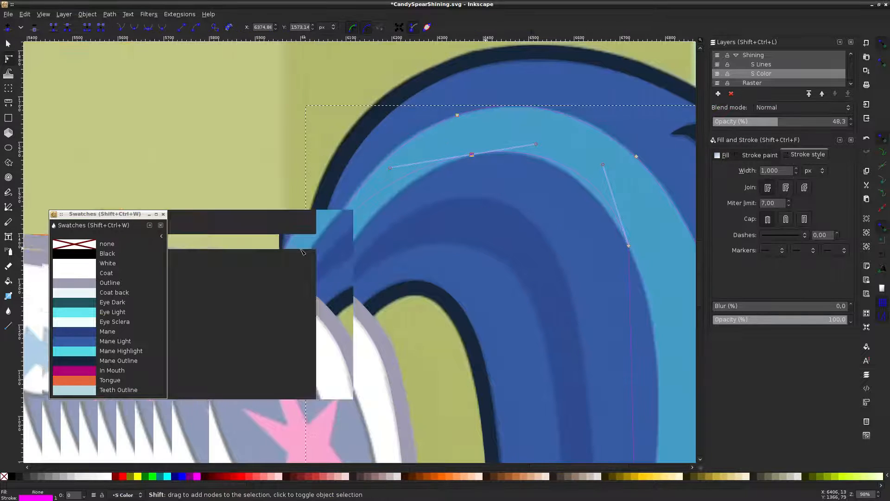
{"action": "left_click_drag", "start_coordinate": [311, 232], "coordinate": [366, 229]}
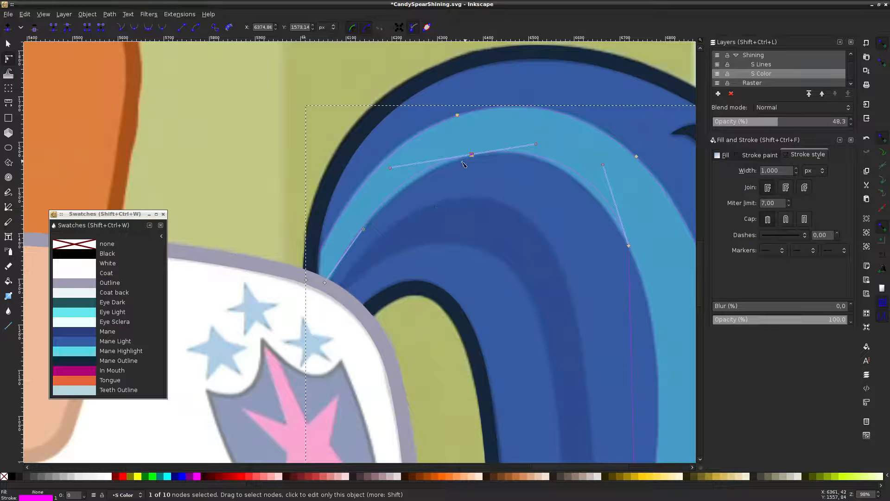
{"action": "left_click_drag", "start_coordinate": [391, 169], "coordinate": [402, 174]}
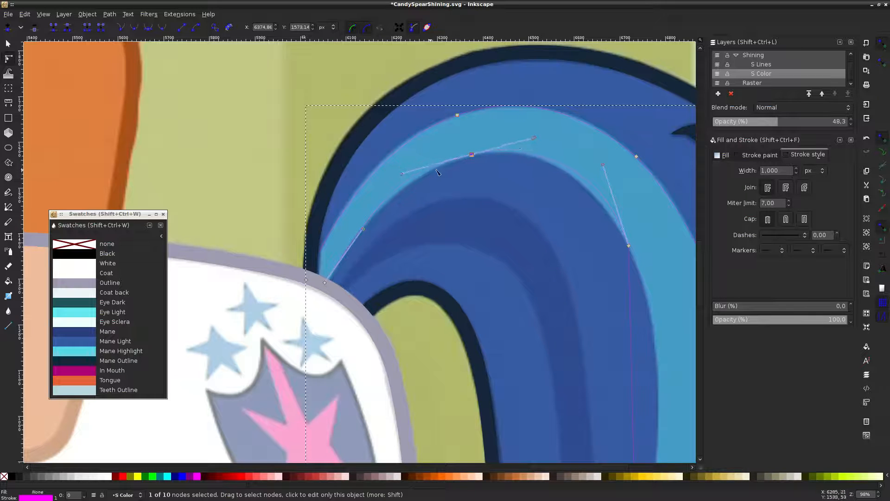
{"action": "left_click_drag", "start_coordinate": [536, 139], "coordinate": [517, 151]}
{"action": "scroll", "coordinate": [555, 217], "scroll_direction": "right", "scroll_amount": 10}
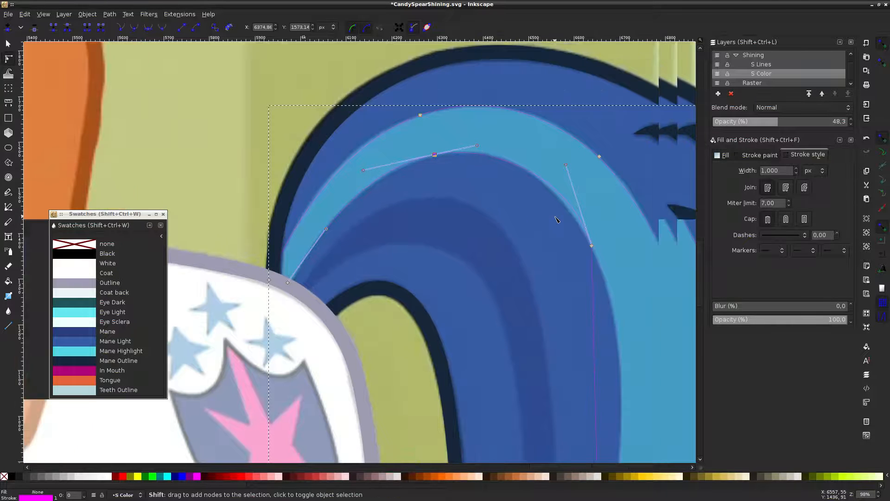
Bend the straight inner edge below the crest to the reference stripe and check the curve along the tail
{"action": "scroll", "coordinate": [490, 223], "scroll_direction": "down", "scroll_amount": 11}
{"action": "scroll", "coordinate": [488, 224], "scroll_direction": "up", "scroll_amount": 2}
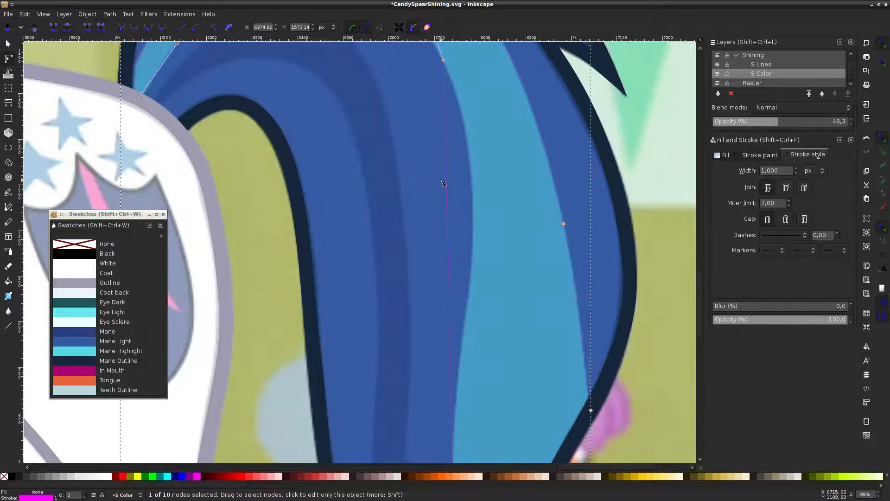
{"action": "key", "text": "Escape"}
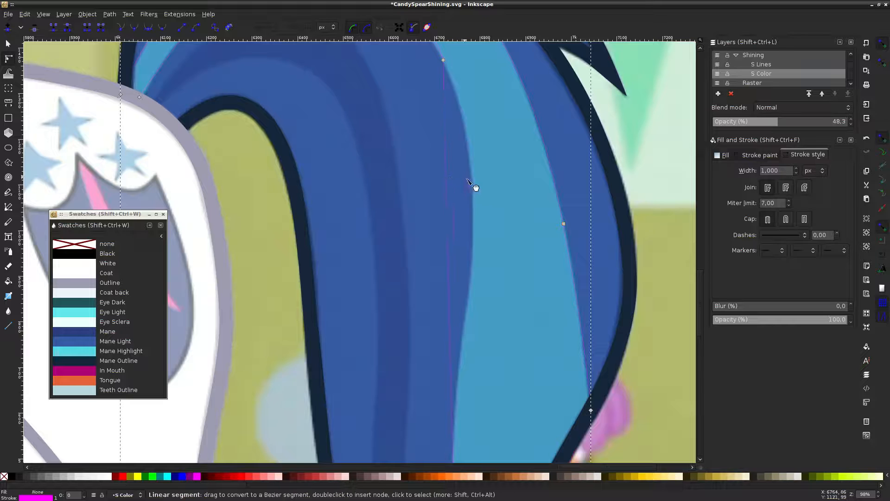
{"action": "scroll", "coordinate": [481, 193], "scroll_direction": "up", "scroll_amount": 10}
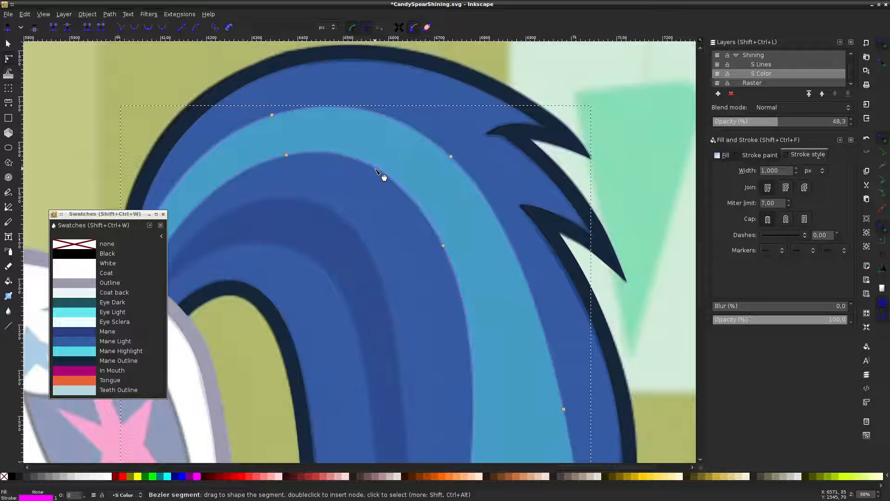
{"action": "left_click_drag", "start_coordinate": [272, 145], "coordinate": [307, 173]}
{"action": "left_click", "coordinate": [223, 108]}
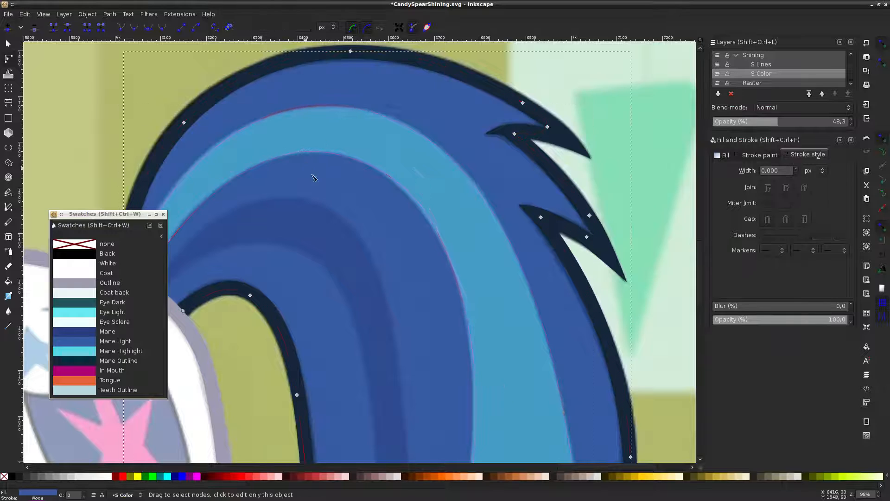
{"action": "scroll", "coordinate": [427, 221], "scroll_direction": "down", "scroll_amount": 8}
{"action": "scroll", "coordinate": [496, 227], "scroll_direction": "down", "scroll_amount": 7}
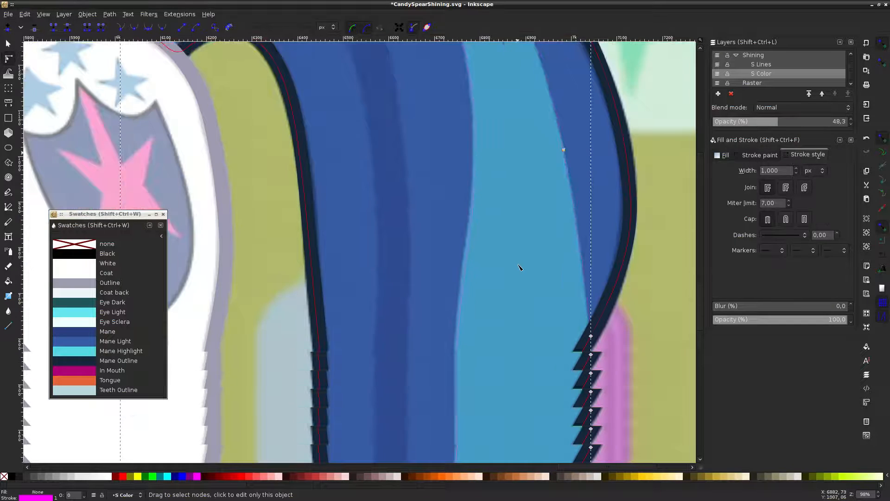
Make the lower inner-edge node smooth and bend the segment below it along the stripe towards the tail outline
{"action": "left_click", "coordinate": [455, 276]}
{"action": "scroll", "coordinate": [468, 297], "scroll_direction": "down", "scroll_amount": 6}
{"action": "left_click_drag", "start_coordinate": [416, 287], "coordinate": [484, 309]}
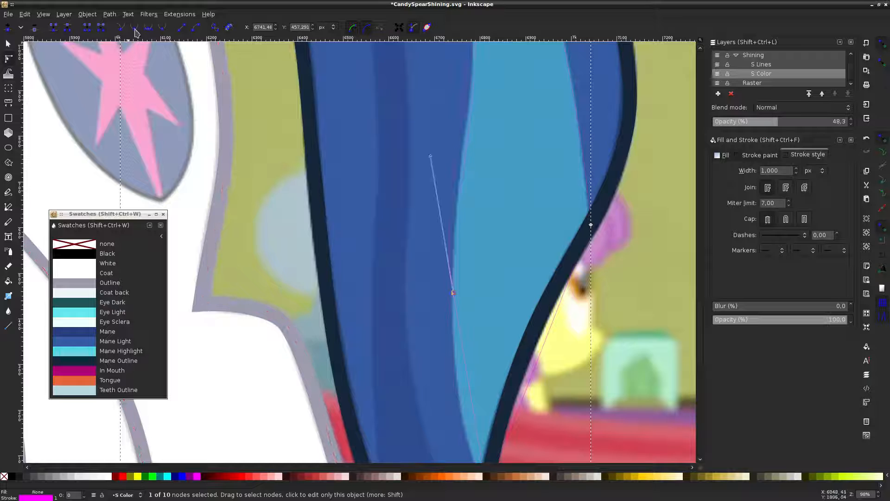
{"action": "left_click", "coordinate": [316, 135]}
{"action": "scroll", "coordinate": [473, 241], "scroll_direction": "down", "scroll_amount": 5}
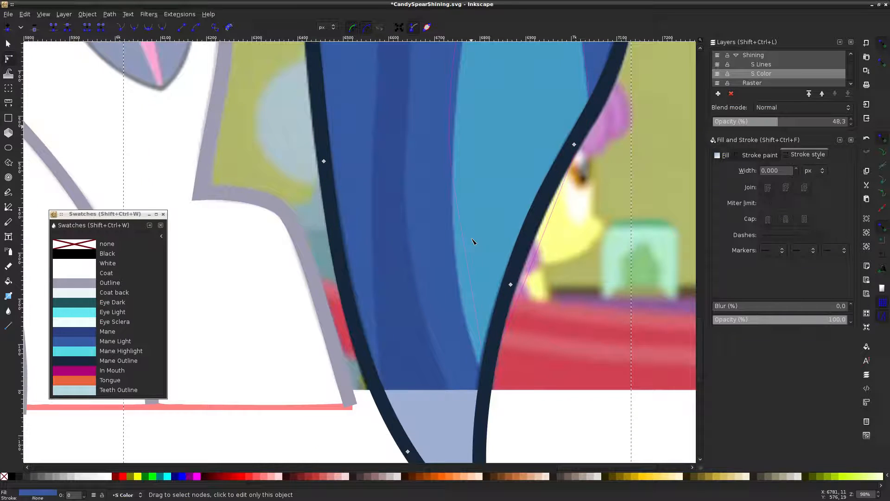
{"action": "left_click", "coordinate": [467, 299]}
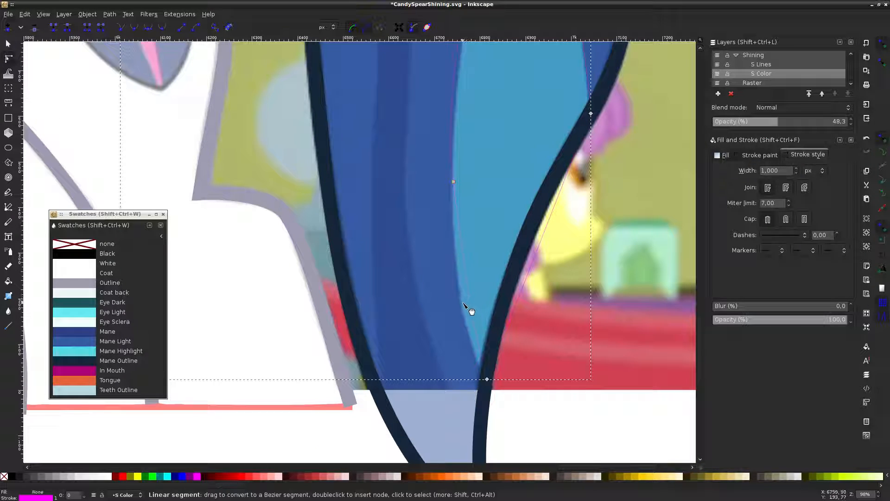
{"action": "scroll", "coordinate": [465, 260], "scroll_direction": "up", "scroll_amount": 5}
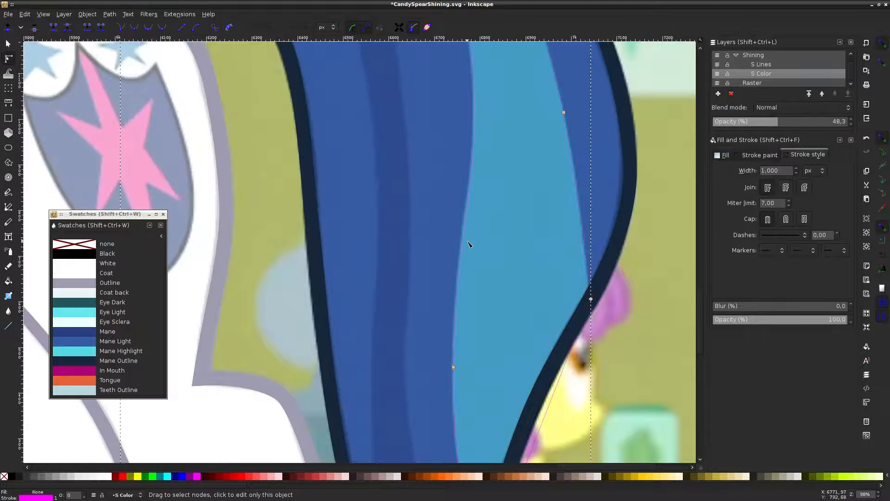
{"action": "scroll", "coordinate": [418, 205], "scroll_direction": "down", "scroll_amount": 3}
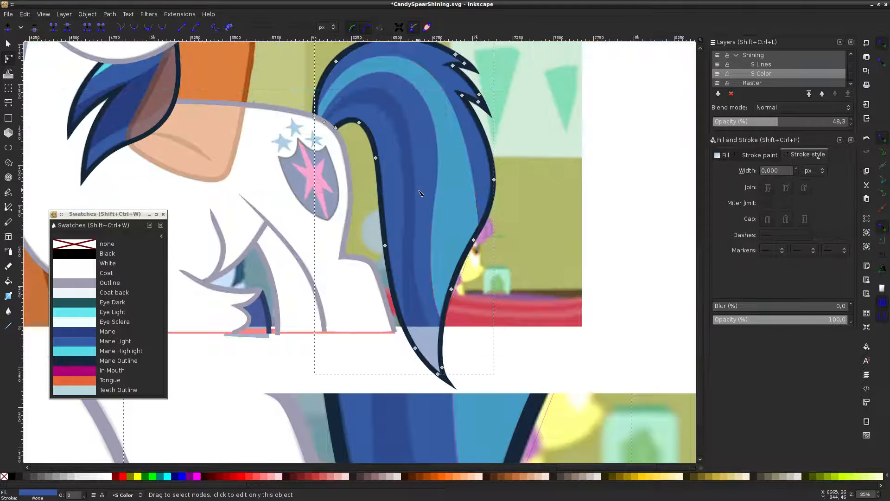
Fill the tail stripe path with the Eye Light swatch and remove its stroke
{"action": "left_click", "coordinate": [613, 113]}
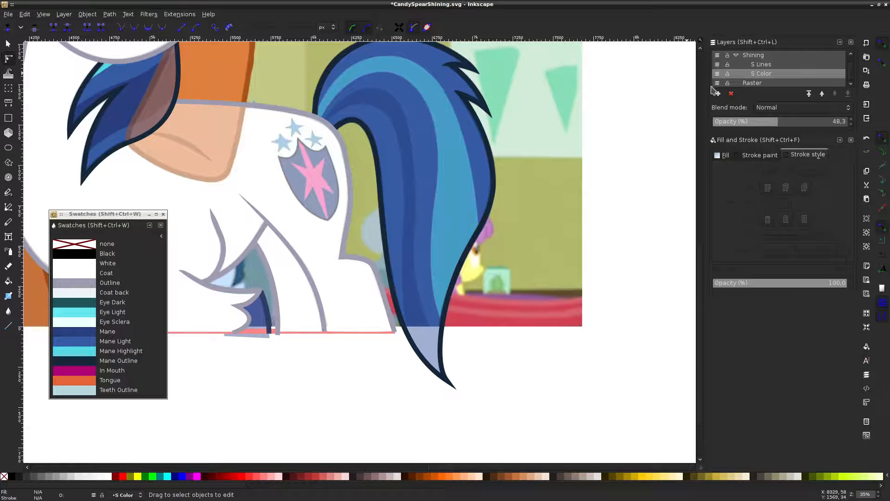
{"action": "left_click", "coordinate": [436, 125]}
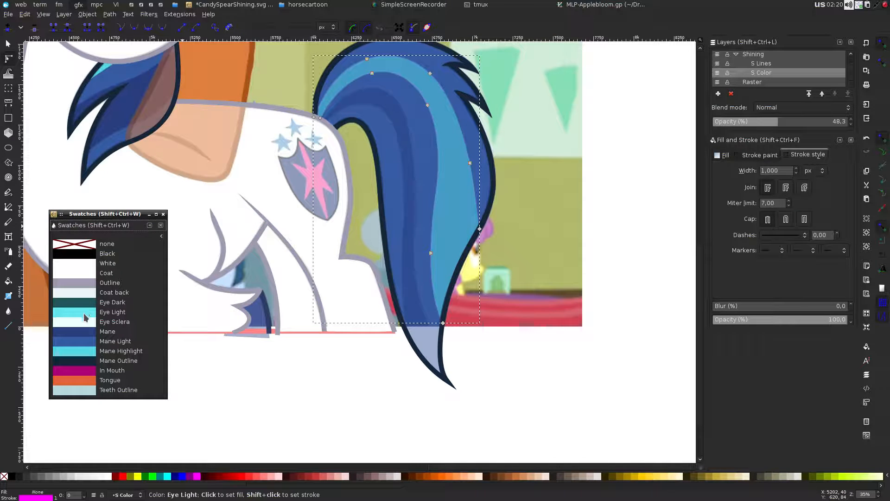
{"action": "left_click", "coordinate": [86, 318]}
{"action": "left_click", "coordinate": [88, 246], "text": "shift"}
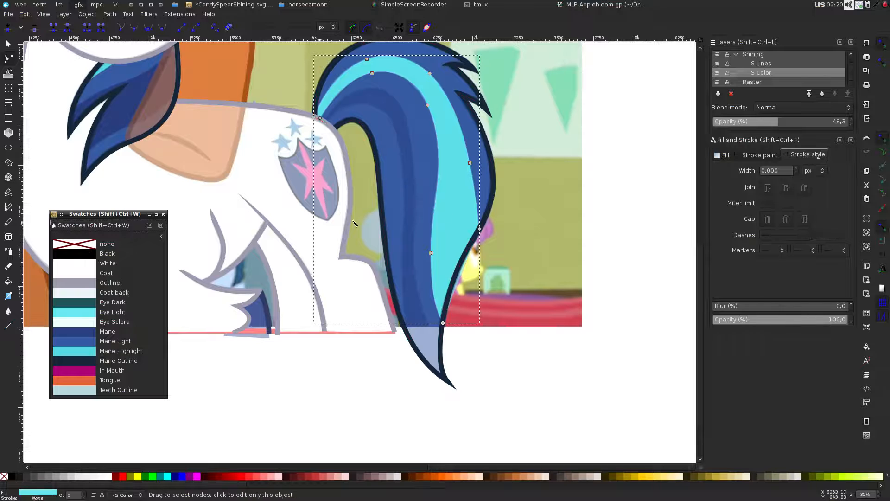
With the S Color layer at 100% opacity and the Raster layer hidden, bend the stripe's straight lower outer edge under the tail outline
{"action": "left_click", "coordinate": [625, 163]}
{"action": "left_click_drag", "start_coordinate": [764, 122], "coordinate": [848, 121]}
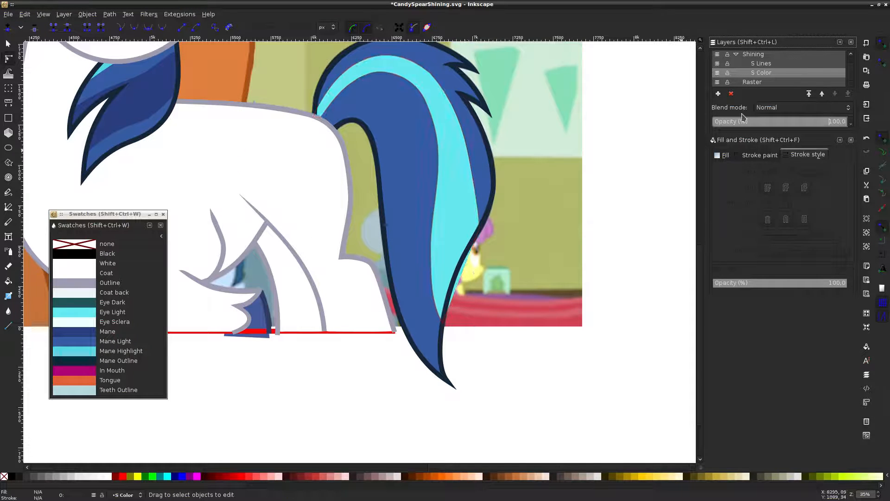
{"action": "left_click", "coordinate": [718, 82]}
{"action": "scroll", "coordinate": [441, 346], "scroll_direction": "up", "scroll_amount": 3, "text": "ctrl"}
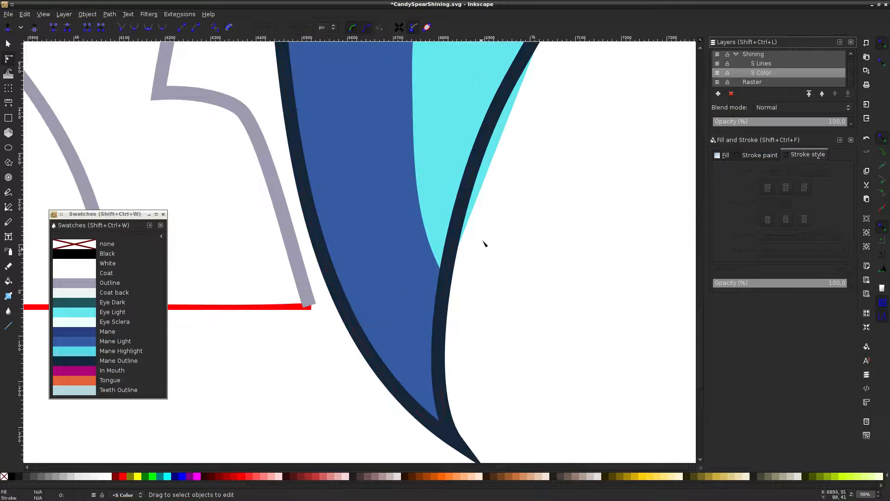
{"action": "left_click", "coordinate": [493, 167]}
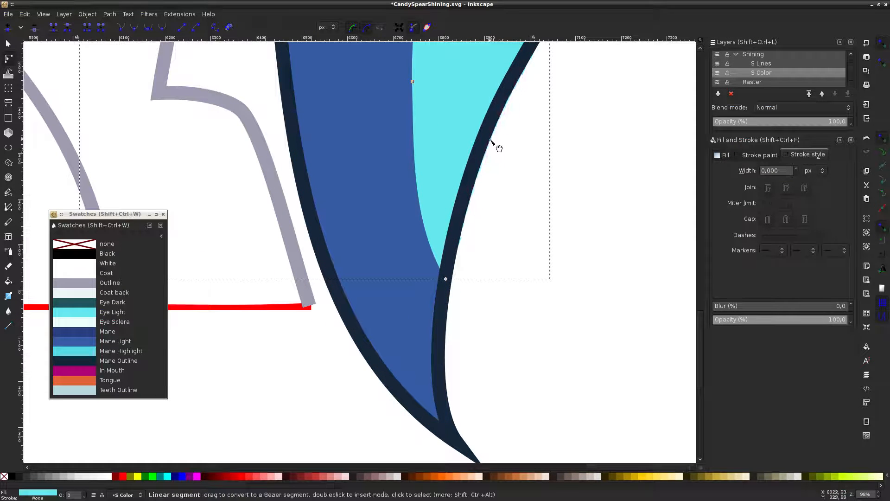
{"action": "left_click", "coordinate": [564, 212]}
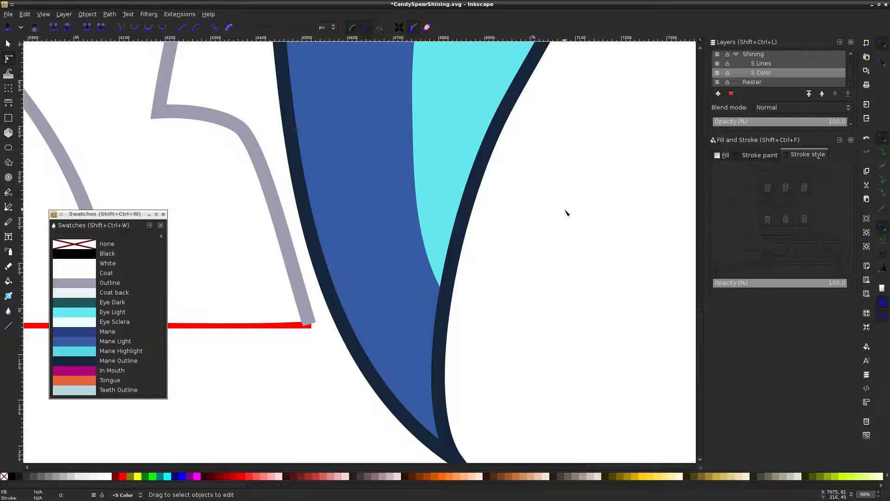
Make the stripe's outer-edge node just past the crest smooth to even out the kink in the curve
{"action": "scroll", "coordinate": [566, 210], "scroll_direction": "up", "scroll_amount": 10}
{"action": "scroll", "coordinate": [468, 197], "scroll_direction": "up", "scroll_amount": 4}
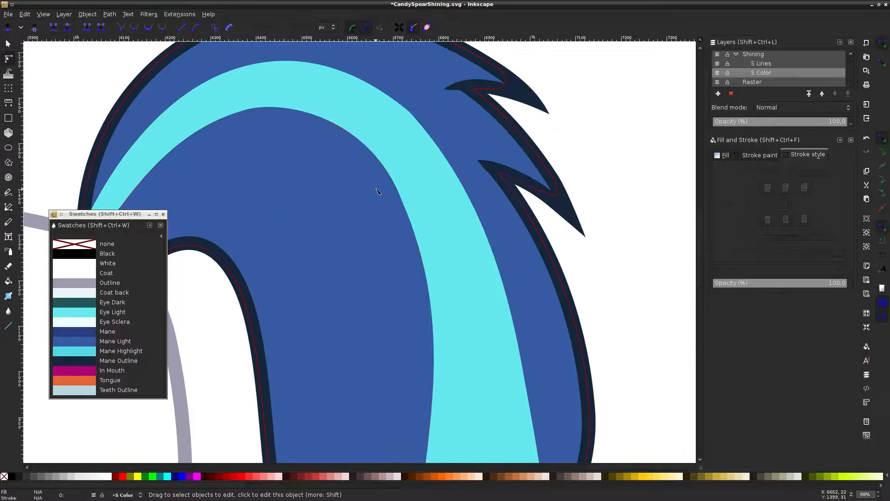
{"action": "left_click", "coordinate": [391, 131]}
{"action": "left_click_drag", "start_coordinate": [398, 99], "coordinate": [423, 119]}
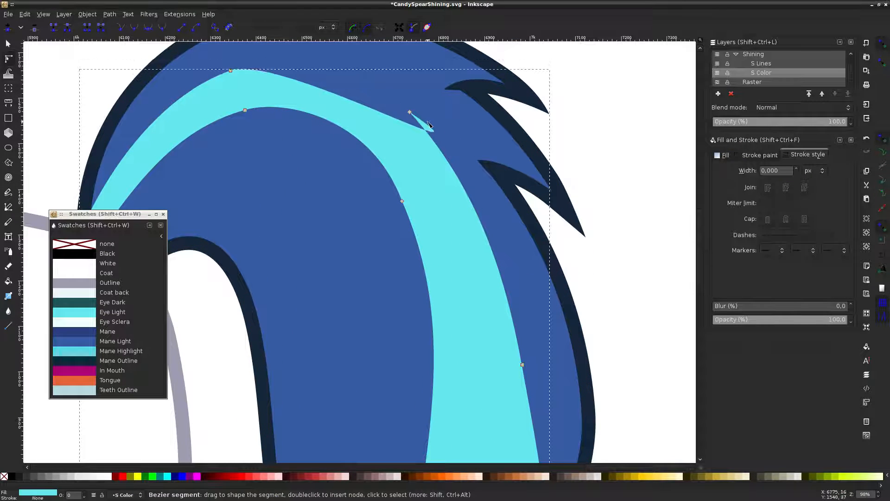
{"action": "key", "text": "ctrl+z"}
{"action": "left_click", "coordinate": [409, 111]}
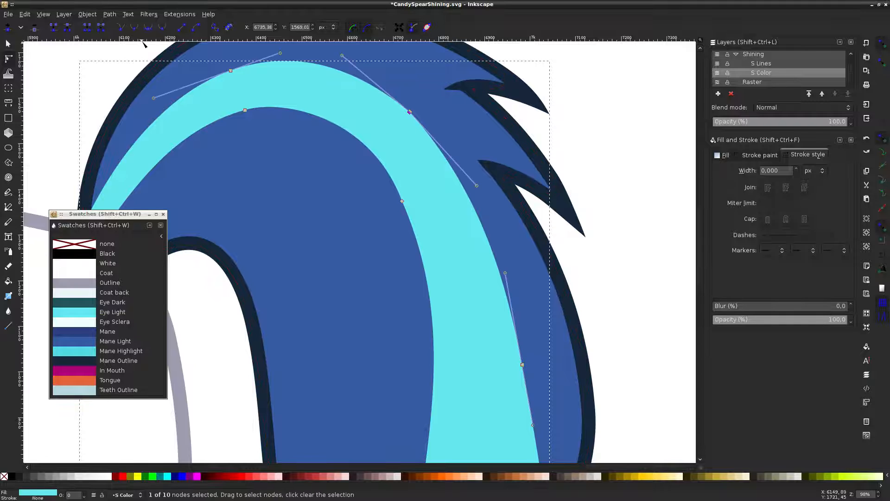
{"action": "left_click", "coordinate": [599, 83]}
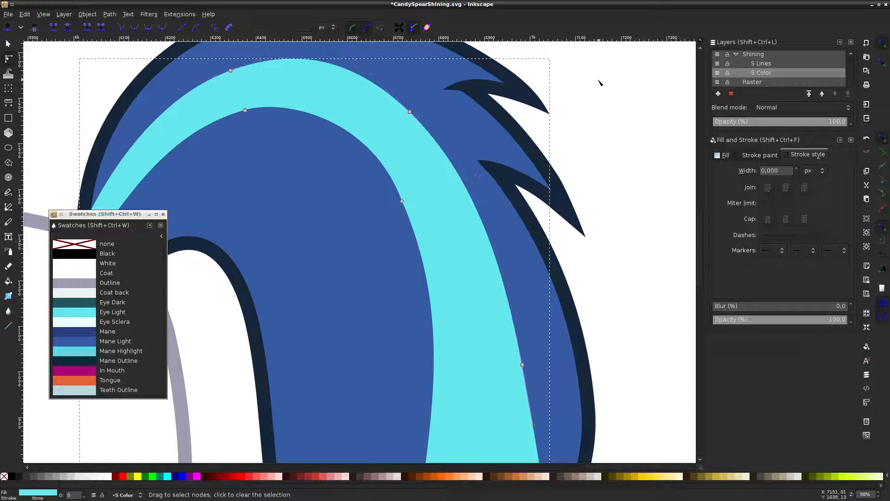
With S Color at 39.2% opacity over the visible raster, nudge the outer-edge node down slightly and smooth the inner-edge node below the crest
{"action": "left_click", "coordinate": [767, 122]}
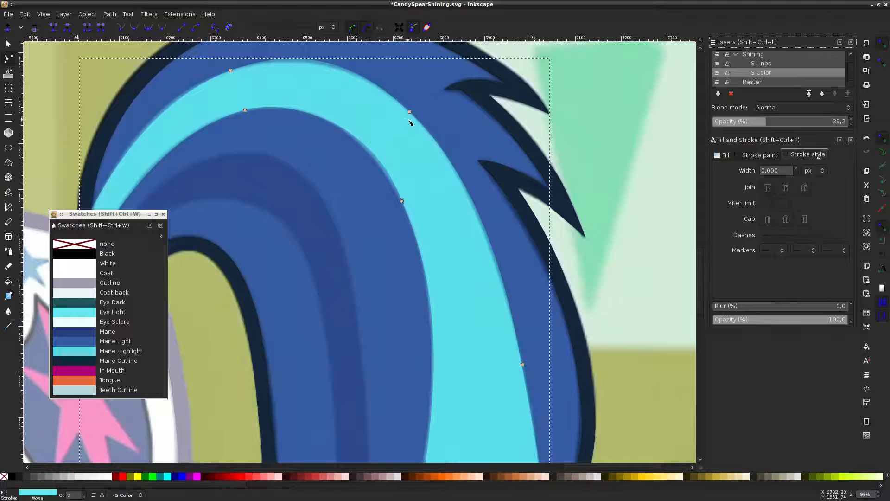
{"action": "left_click", "coordinate": [410, 113]}
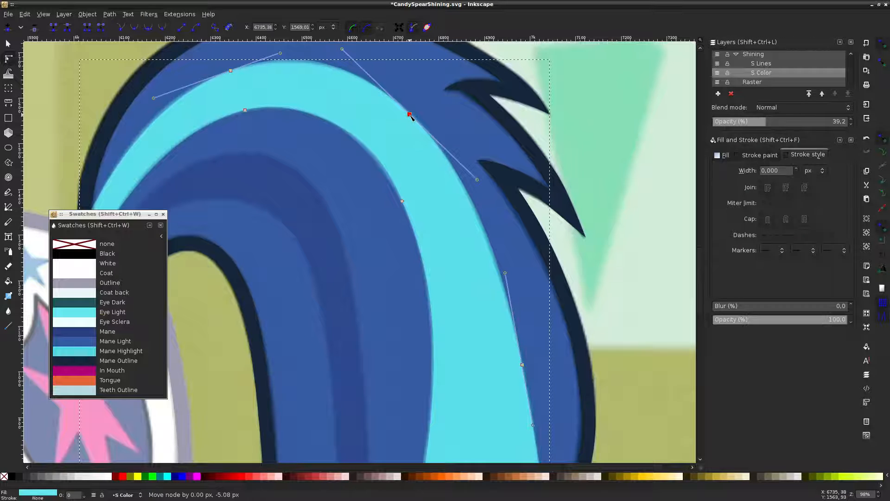
{"action": "left_click", "coordinate": [402, 201]}
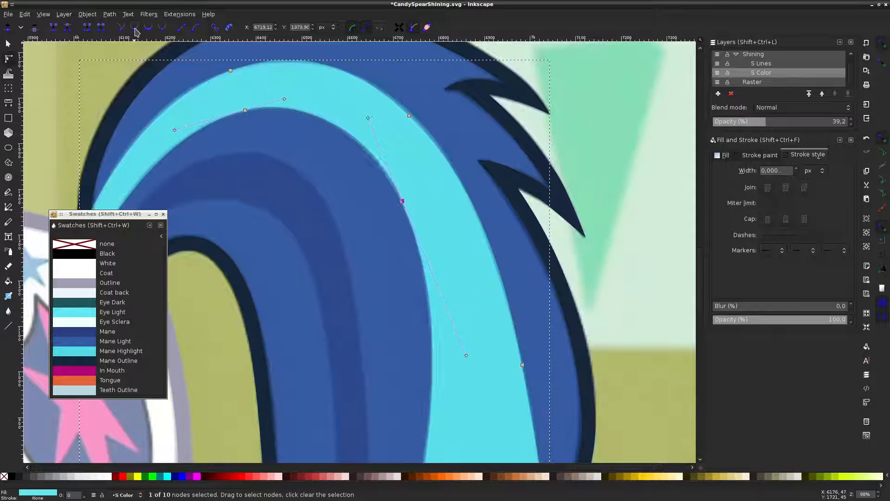
{"action": "key", "text": "Escape"}
{"action": "key", "text": "minus"}
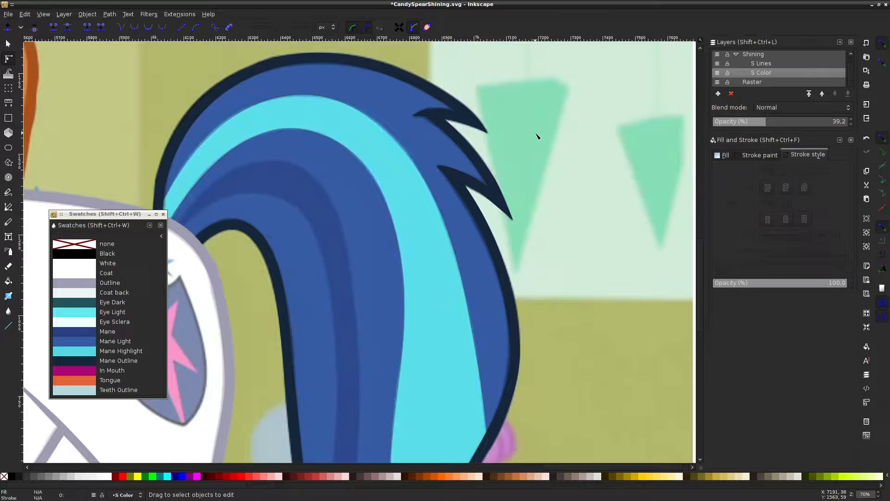
Draw a closed rough path with the Bezier tool for the dark tail stripe, from the tail base to the lower tip and back over the inner bend
{"action": "scroll", "coordinate": [536, 134], "scroll_direction": "down", "scroll_amount": 5}
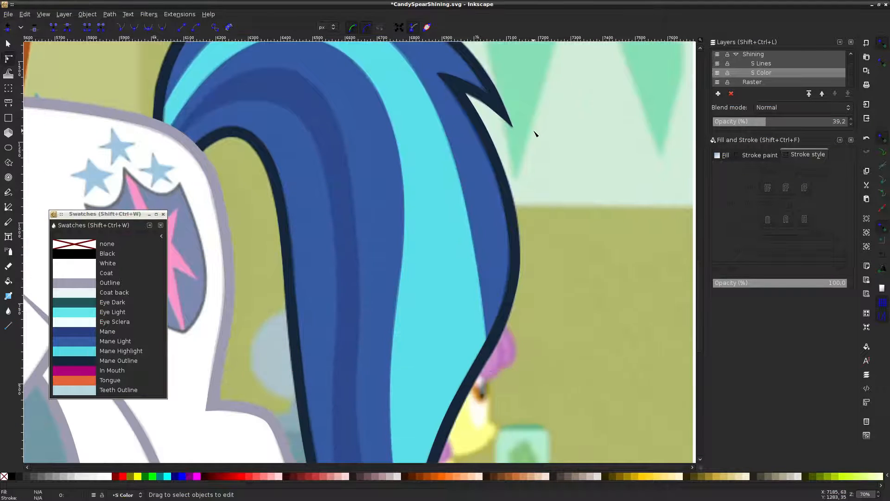
{"action": "scroll", "coordinate": [536, 134], "scroll_direction": "up", "scroll_amount": 3}
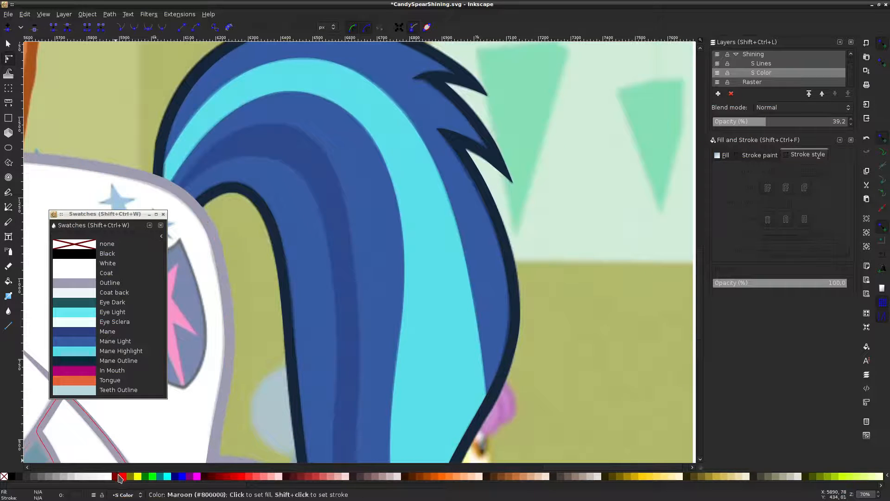
{"action": "left_click", "coordinate": [7, 208]}
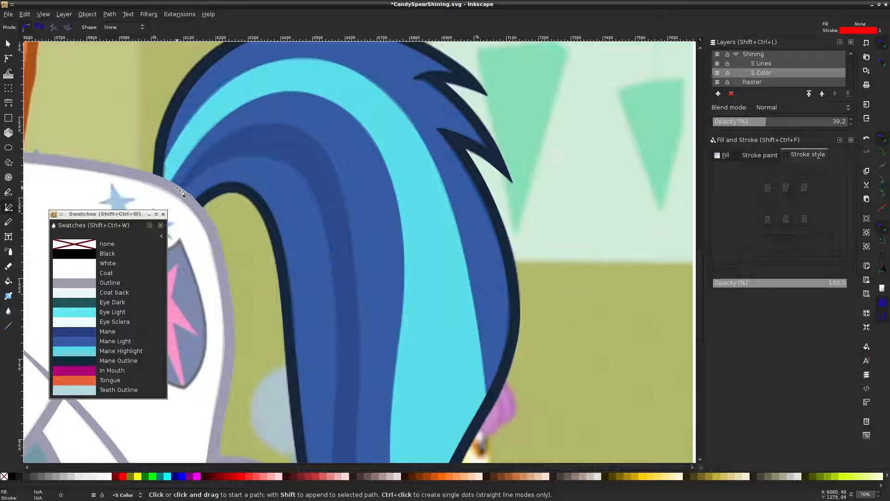
{"action": "left_click", "coordinate": [180, 192]}
{"action": "scroll", "coordinate": [324, 181], "scroll_direction": "down", "scroll_amount": 10}
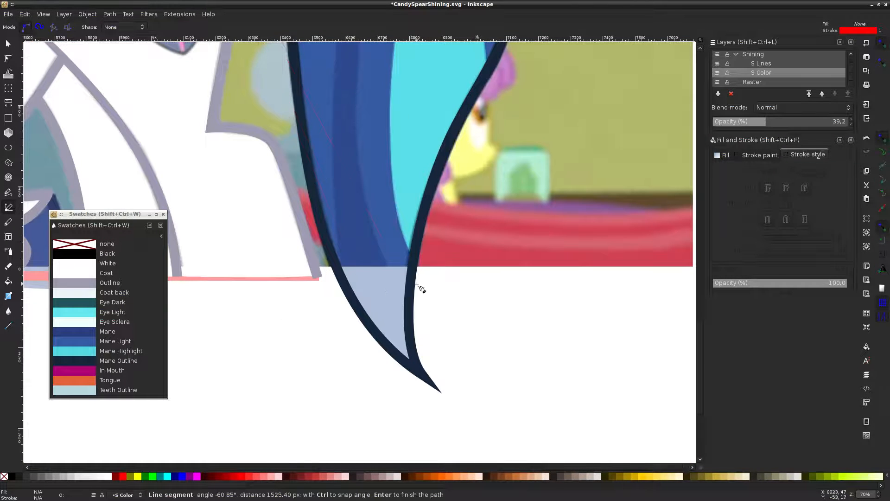
{"action": "left_click", "coordinate": [410, 309]}
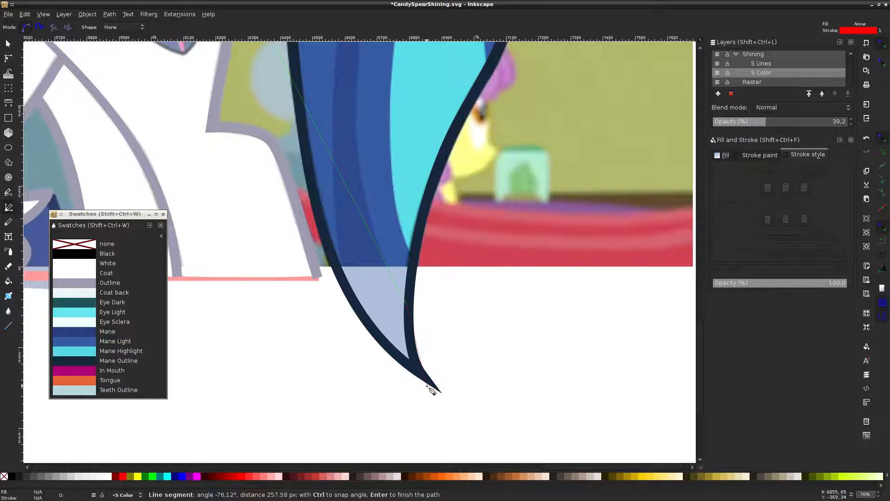
{"action": "left_click", "coordinate": [420, 373]}
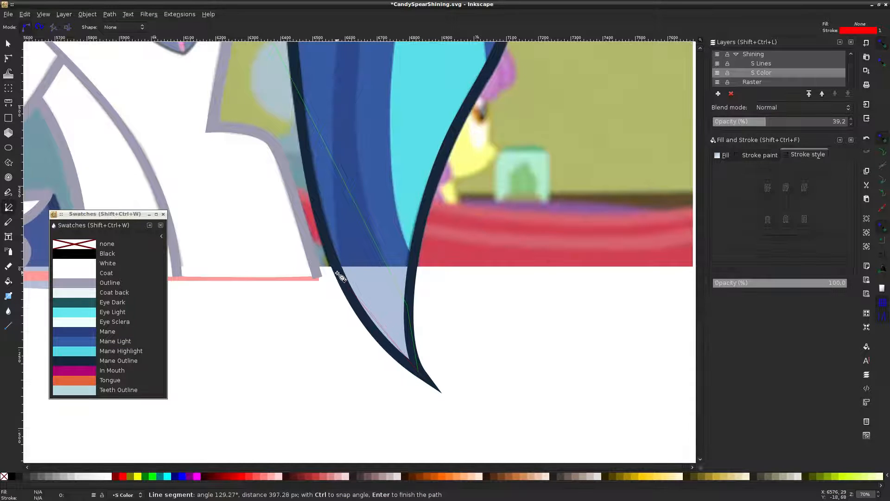
{"action": "scroll", "coordinate": [342, 268], "scroll_direction": "up", "scroll_amount": 10}
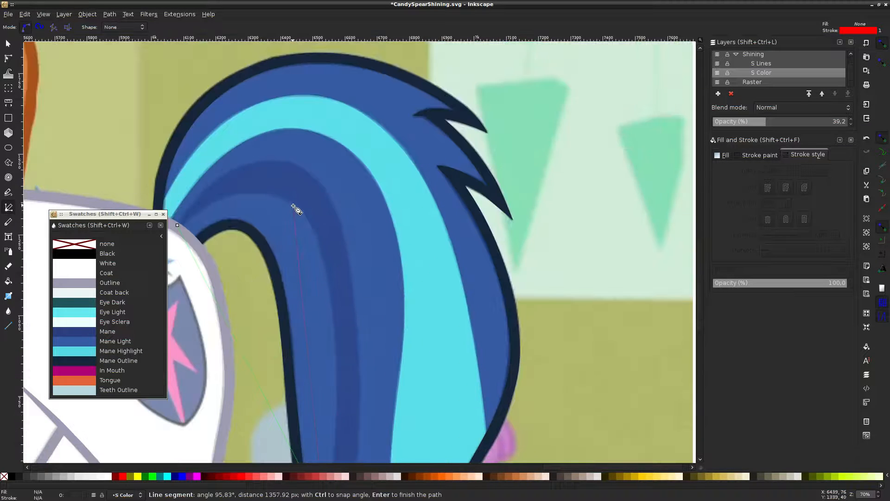
{"action": "left_click", "coordinate": [293, 205]}
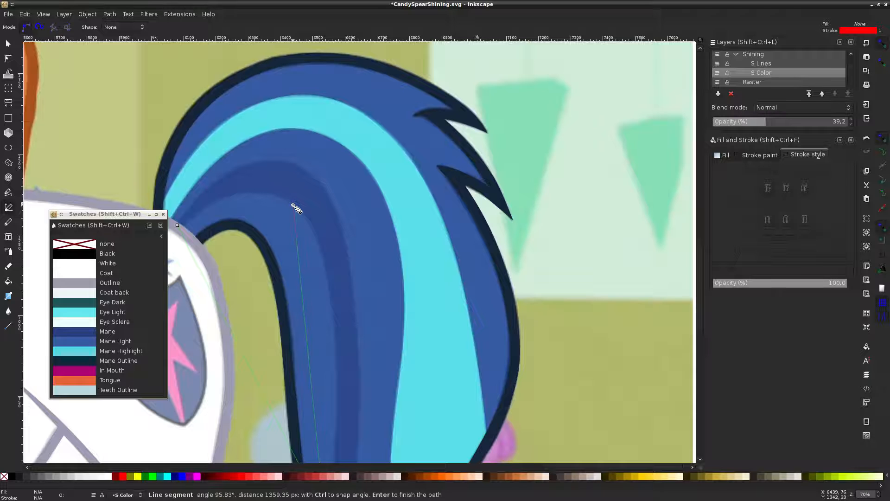
{"action": "left_click", "coordinate": [179, 227]}
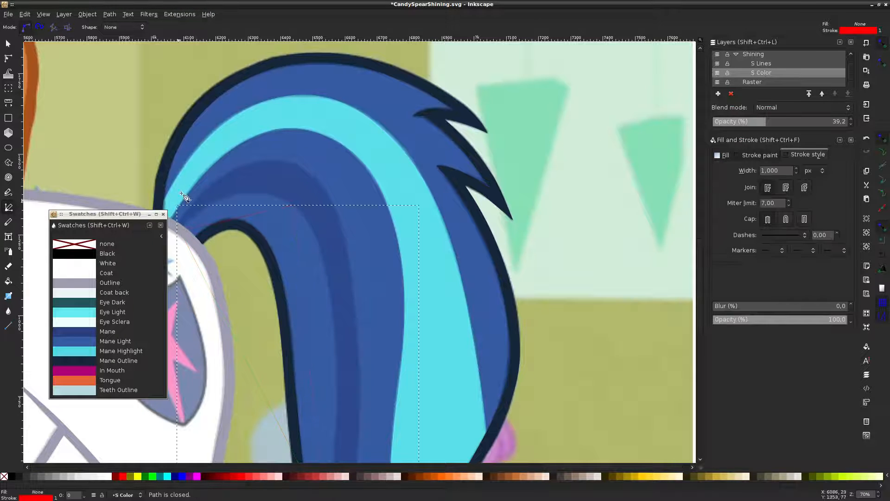
Curve the dark stripe path's inner edge over the bend and down the tail to follow the reference, adding a node below the bend
{"action": "left_click", "coordinate": [8, 58]}
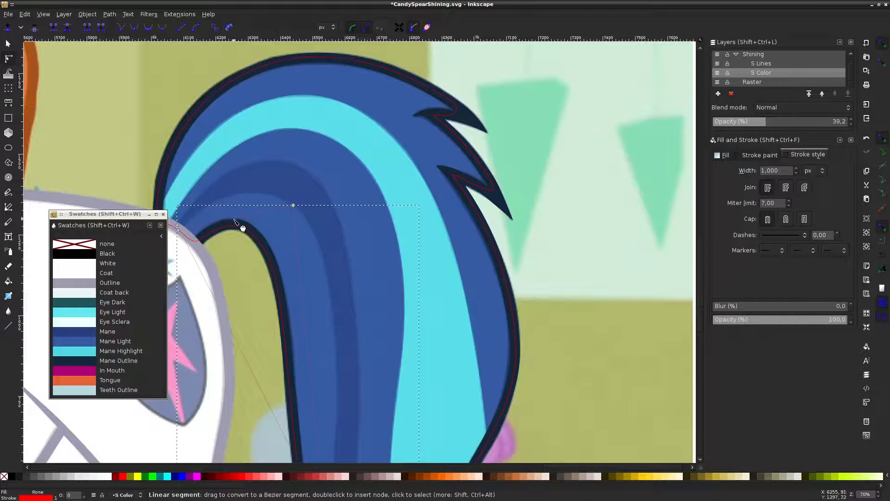
{"action": "left_click_drag", "start_coordinate": [232, 210], "coordinate": [239, 201]}
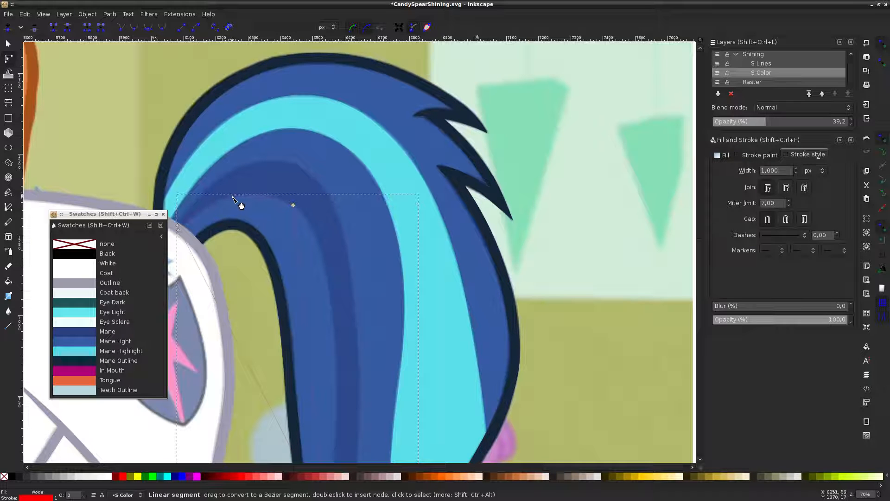
{"action": "scroll", "coordinate": [325, 267], "scroll_direction": "down", "scroll_amount": 6}
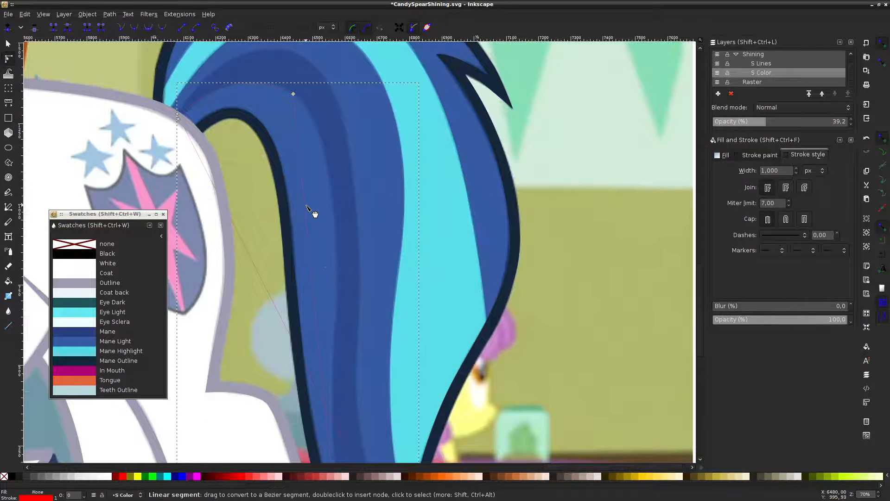
{"action": "left_click", "coordinate": [339, 199]}
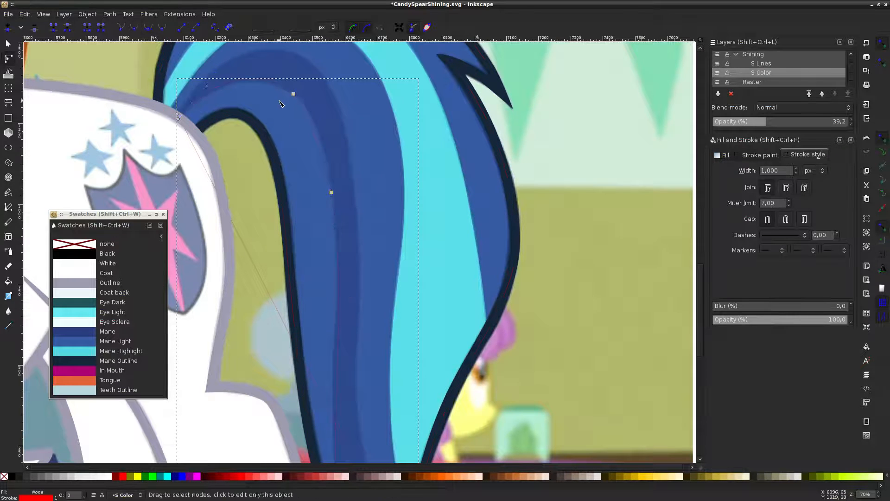
{"action": "key", "text": "Escape"}
{"action": "scroll", "coordinate": [246, 85], "scroll_direction": "up", "scroll_amount": 1}
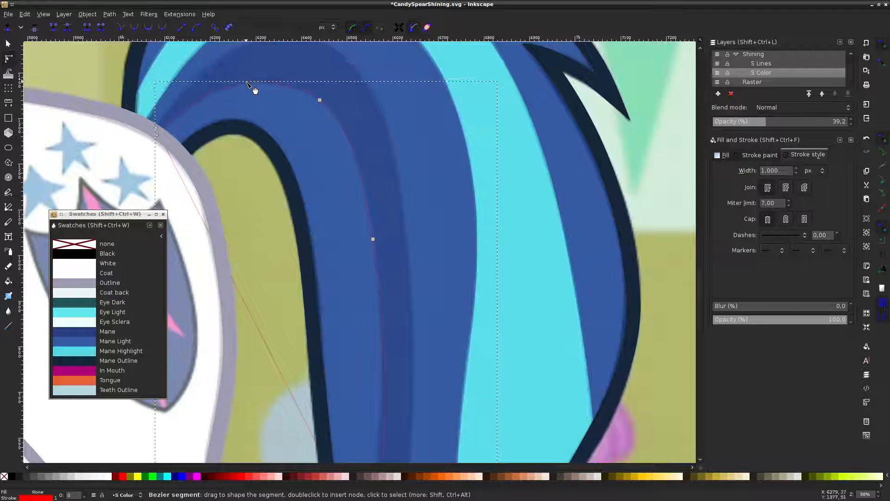
Move the dark stripe path's lower inner-edge cusp node slightly down along the tail outline
{"action": "scroll", "coordinate": [360, 167], "scroll_direction": "down", "scroll_amount": 10}
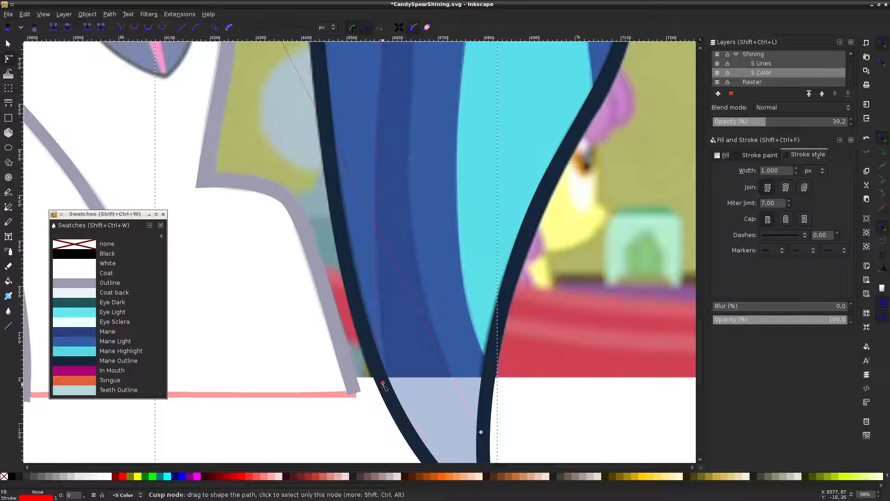
{"action": "left_click_drag", "start_coordinate": [386, 383], "coordinate": [392, 394]}
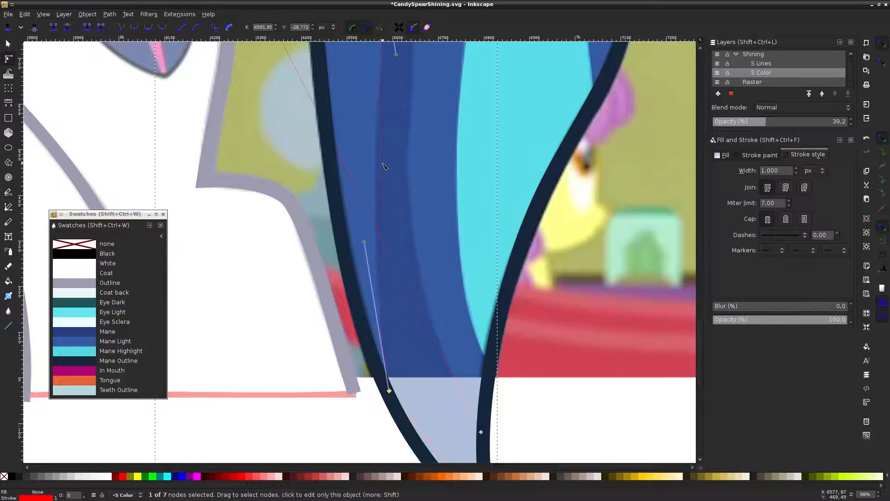
{"action": "key", "text": "Escape"}
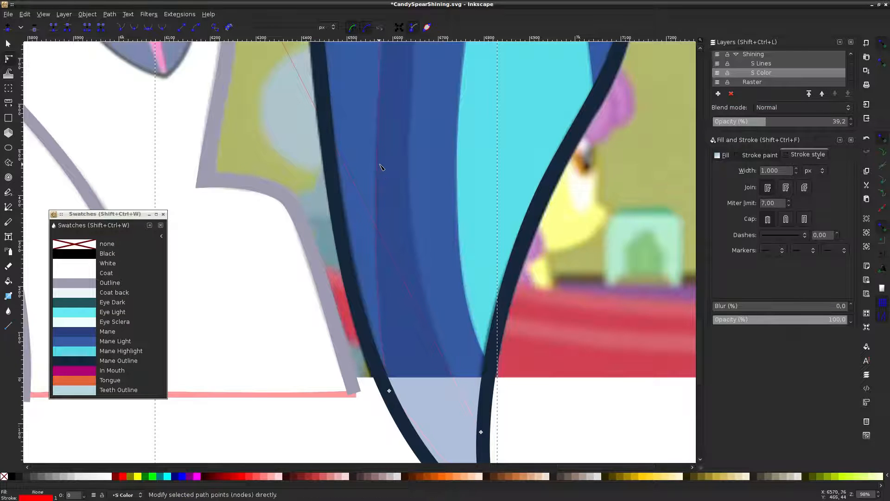
Bend the dark stripe path's straight outer edge up over the crest, add a node there, and adjust the base handle to match the reference
{"action": "scroll", "coordinate": [383, 167], "scroll_direction": "up", "scroll_amount": 8}
{"action": "scroll", "coordinate": [383, 167], "scroll_direction": "down", "scroll_amount": 8}
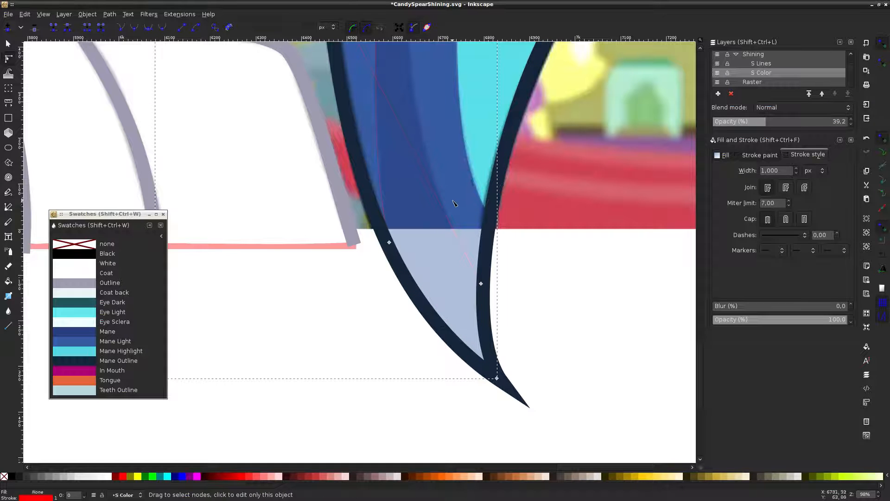
{"action": "scroll", "coordinate": [425, 174], "scroll_direction": "up", "scroll_amount": 4}
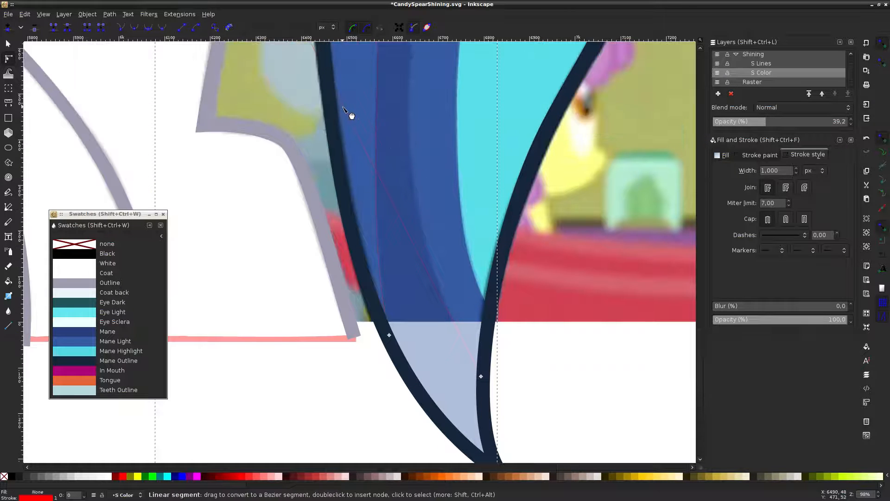
{"action": "scroll", "coordinate": [398, 150], "scroll_direction": "up", "scroll_amount": 8}
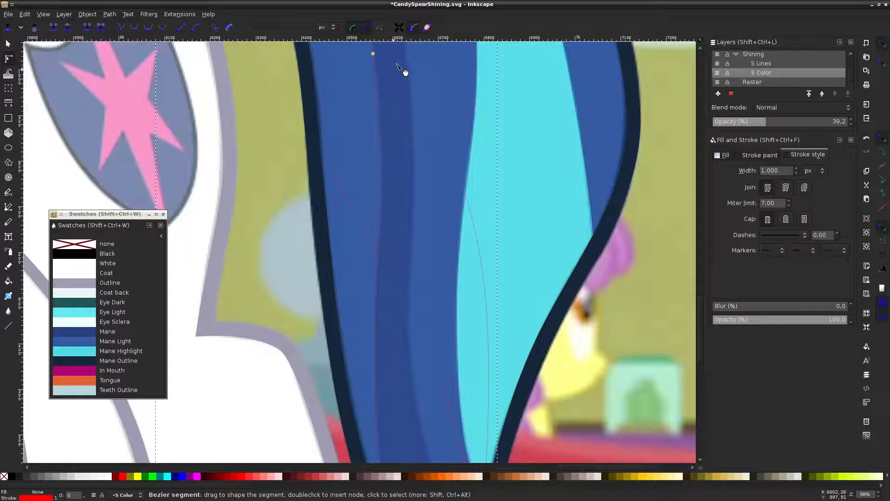
{"action": "scroll", "coordinate": [405, 72], "scroll_direction": "up", "scroll_amount": 8}
{"action": "left_click_drag", "start_coordinate": [308, 213], "coordinate": [299, 56]}
{"action": "left_click", "coordinate": [290, 56]}
{"action": "double_click", "coordinate": [290, 55]}
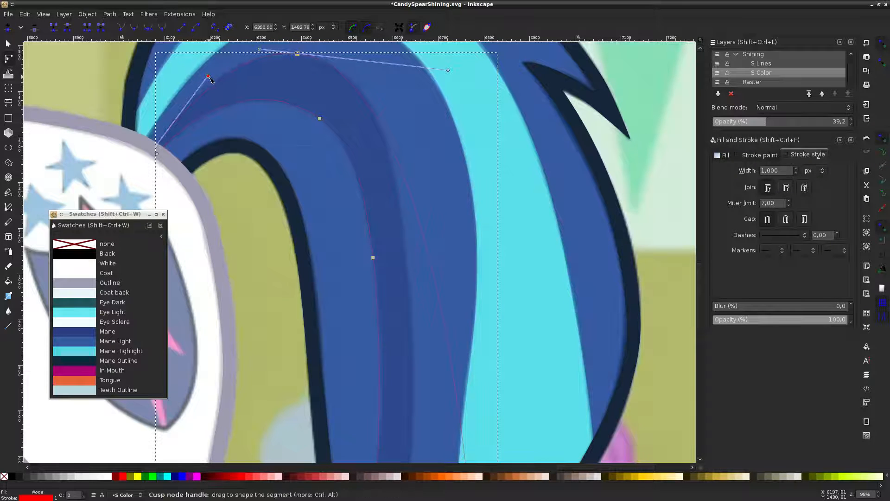
{"action": "left_click_drag", "start_coordinate": [207, 78], "coordinate": [200, 74]}
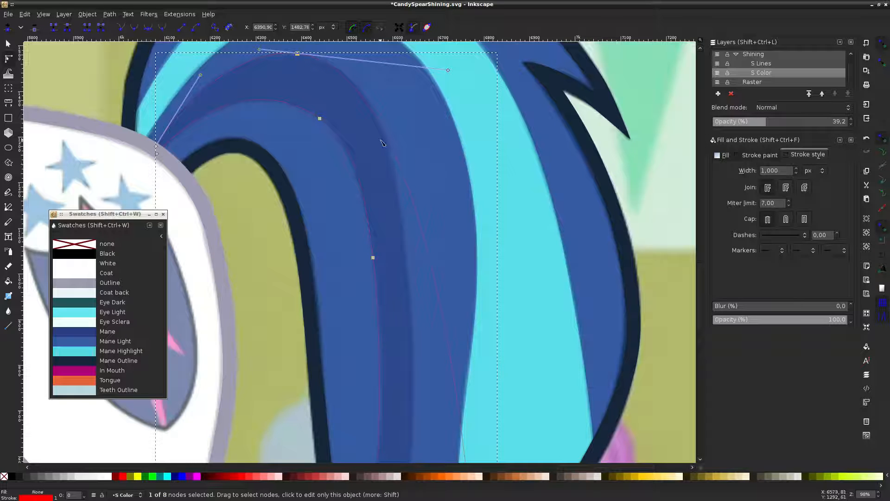
Add a node on the outer edge of the tail's inner stripe path and curve that edge along the reference's dark band
{"action": "scroll", "coordinate": [445, 214], "scroll_direction": "down", "scroll_amount": 10}
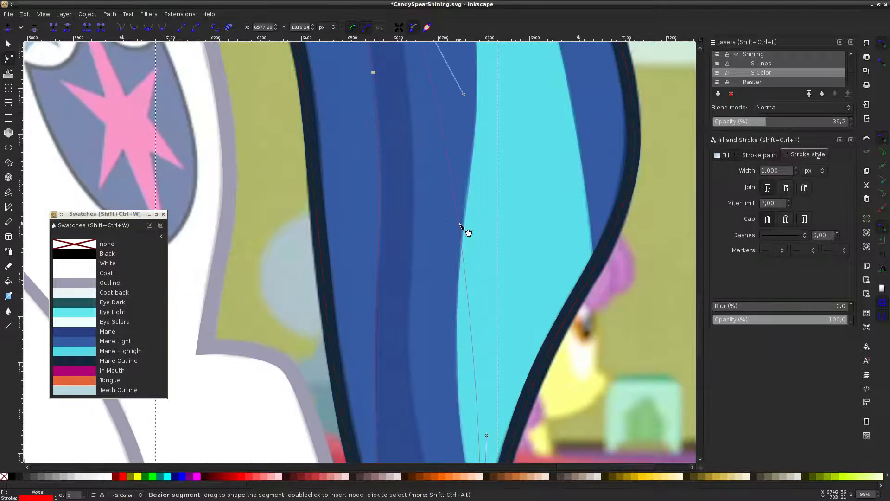
{"action": "double_click", "coordinate": [459, 225]}
{"action": "left_click_drag", "start_coordinate": [459, 224], "coordinate": [413, 254]}
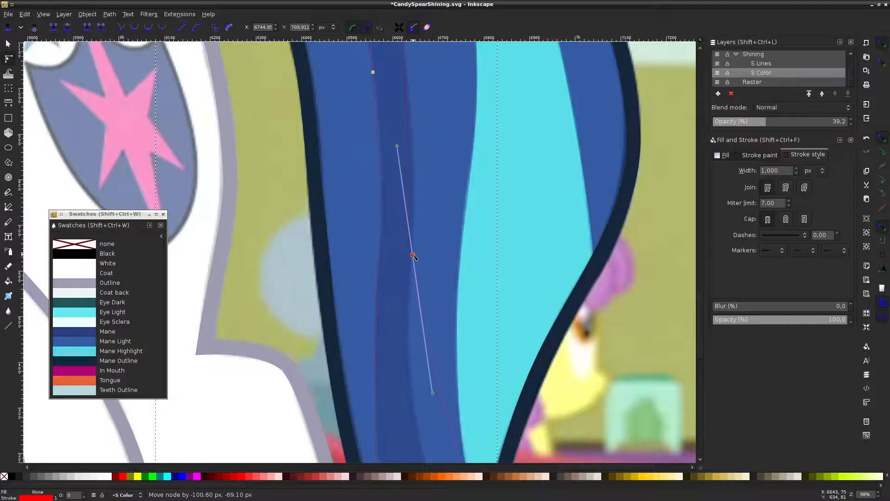
{"action": "scroll", "coordinate": [410, 264], "scroll_direction": "up", "scroll_amount": 8}
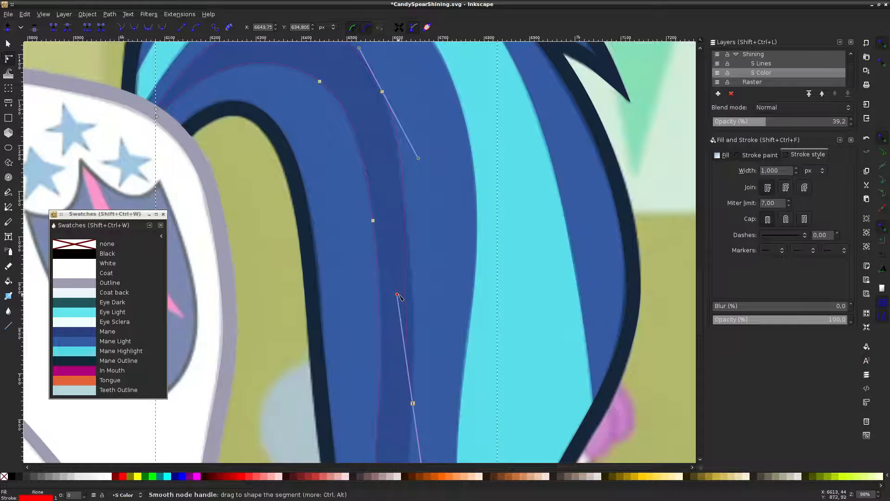
{"action": "left_click_drag", "start_coordinate": [397, 295], "coordinate": [415, 295]}
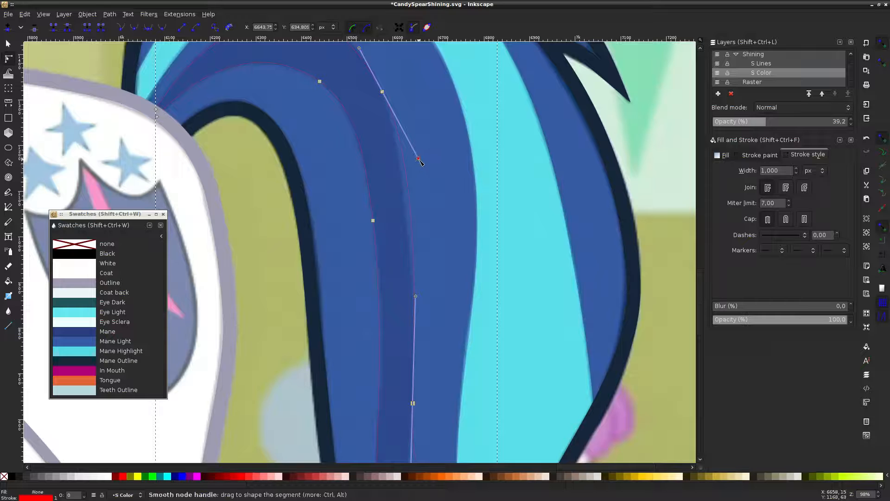
{"action": "left_click_drag", "start_coordinate": [418, 158], "coordinate": [410, 165]}
{"action": "scroll", "coordinate": [420, 157], "scroll_direction": "up", "scroll_amount": 4}
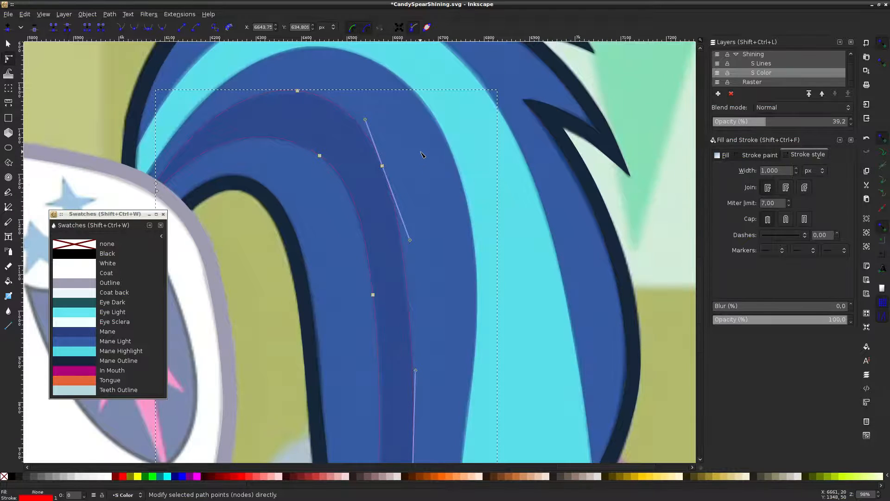
Add a second node to the stripe's outer edge near the tail tip and adjust its handles to follow the dark band
{"action": "scroll", "coordinate": [421, 154], "scroll_direction": "down", "scroll_amount": 15}
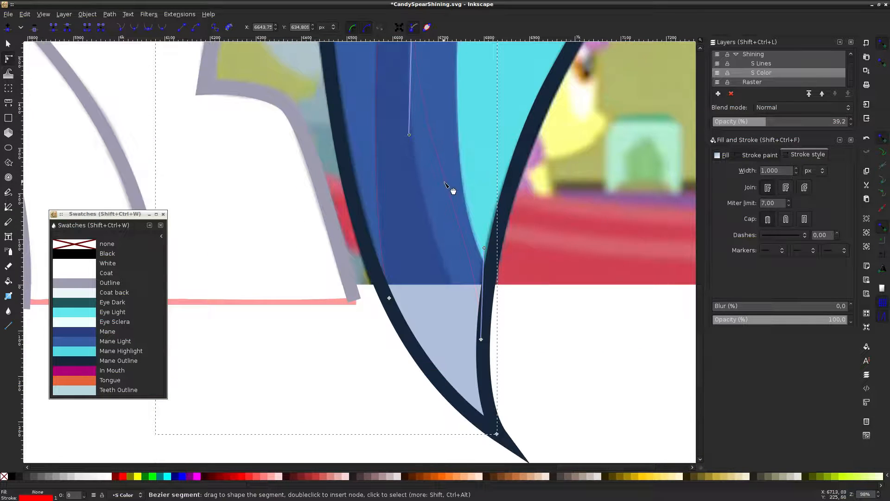
{"action": "left_click_drag", "start_coordinate": [445, 184], "coordinate": [434, 224]}
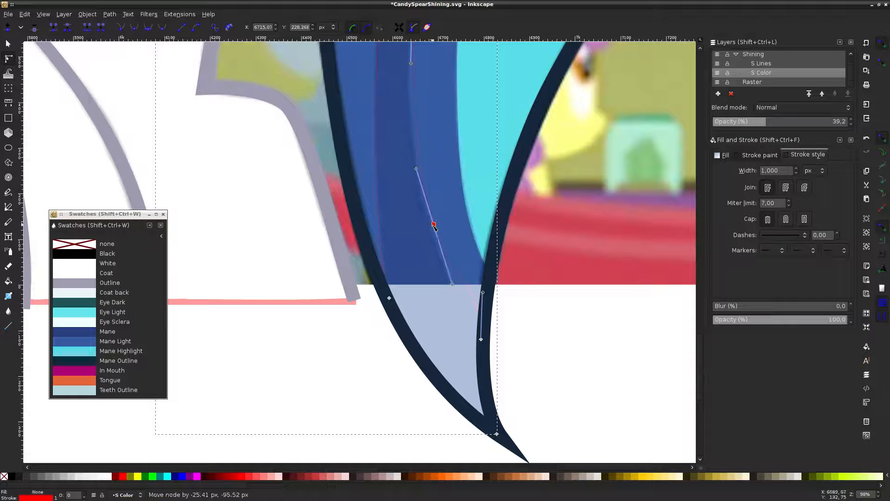
{"action": "left_click_drag", "start_coordinate": [483, 292], "coordinate": [460, 313]}
{"action": "scroll", "coordinate": [452, 218], "scroll_direction": "up", "scroll_amount": 6}
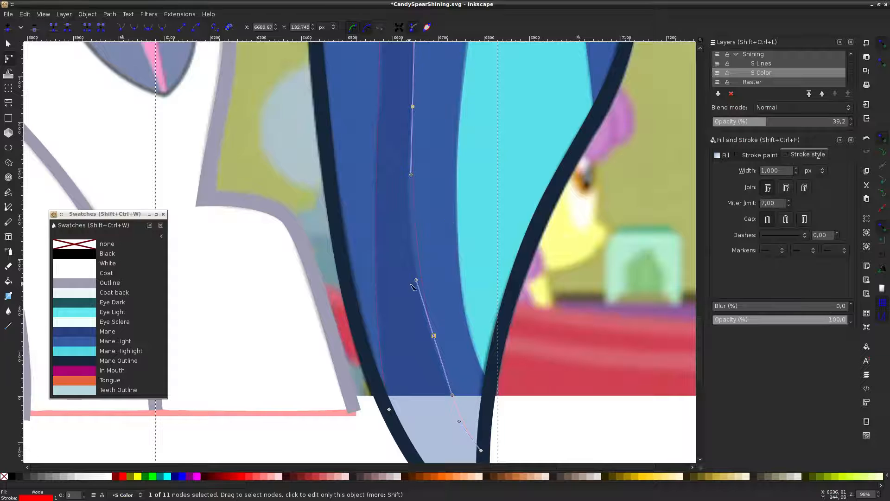
{"action": "left_click_drag", "start_coordinate": [416, 281], "coordinate": [402, 243]}
{"action": "left_click", "coordinate": [433, 184]}
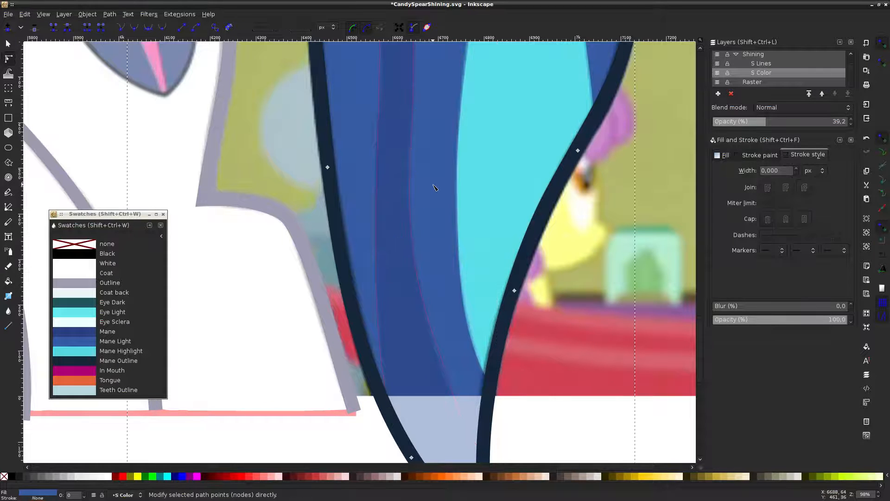
Hide the Raster layer and set the S Color layer's opacity to 100%
{"action": "left_click", "coordinate": [726, 82]}
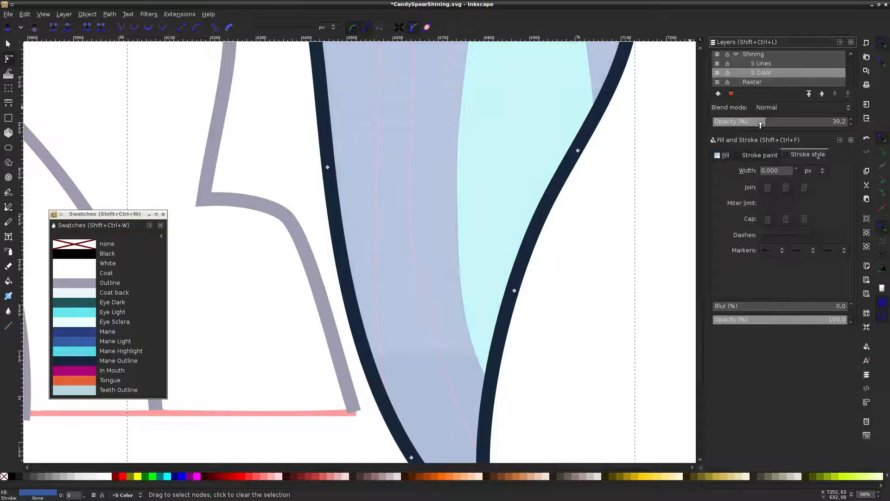
{"action": "left_click_drag", "start_coordinate": [760, 123], "coordinate": [829, 122]}
{"action": "left_click", "coordinate": [434, 330]}
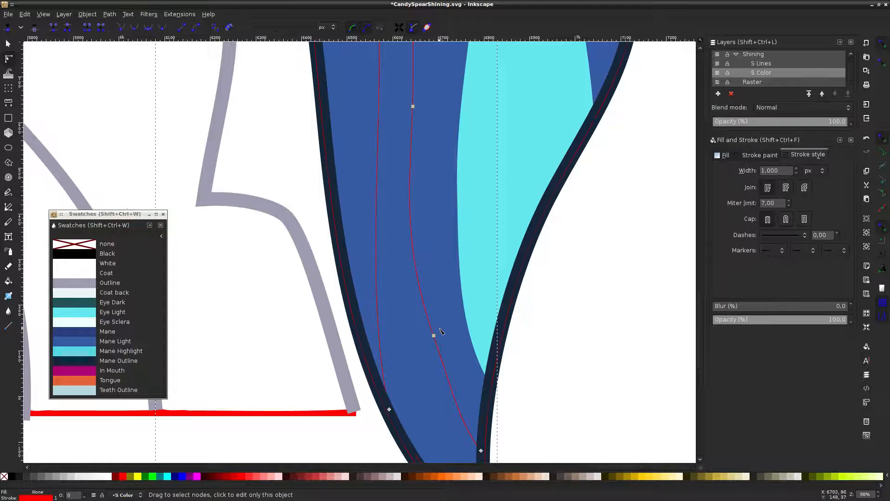
{"action": "left_click", "coordinate": [570, 335]}
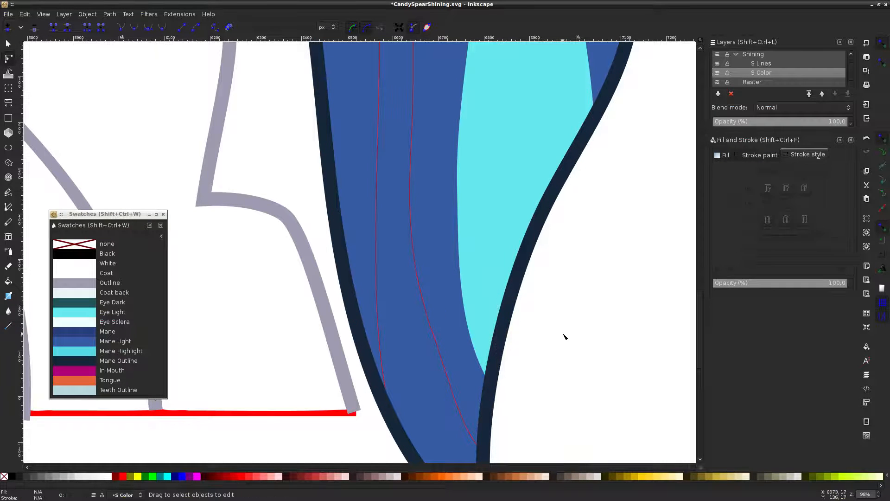
Fill the tail's inner stripe with the Mane swatch and remove its red stroke
{"action": "left_click", "coordinate": [437, 349]}
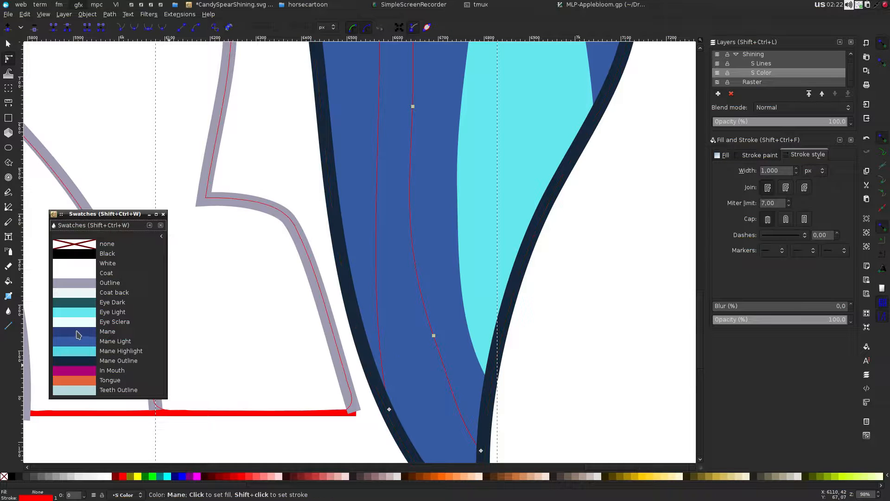
{"action": "left_click", "coordinate": [78, 334]}
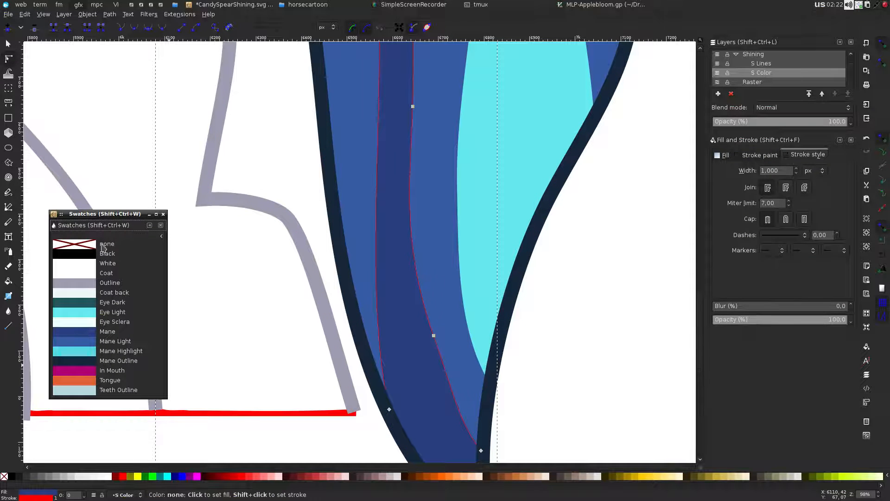
{"action": "left_click", "coordinate": [572, 360]}
{"action": "scroll", "coordinate": [597, 352], "scroll_direction": "down", "scroll_amount": 3}
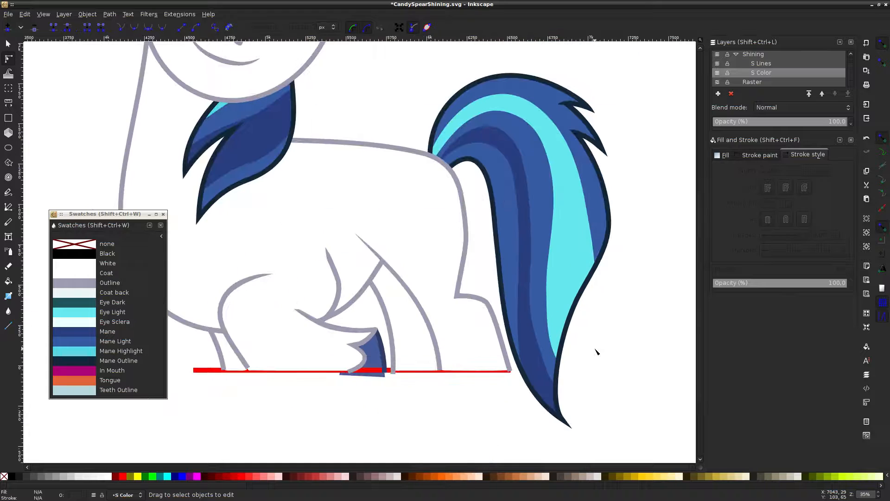
{"action": "left_click", "coordinate": [585, 380]}
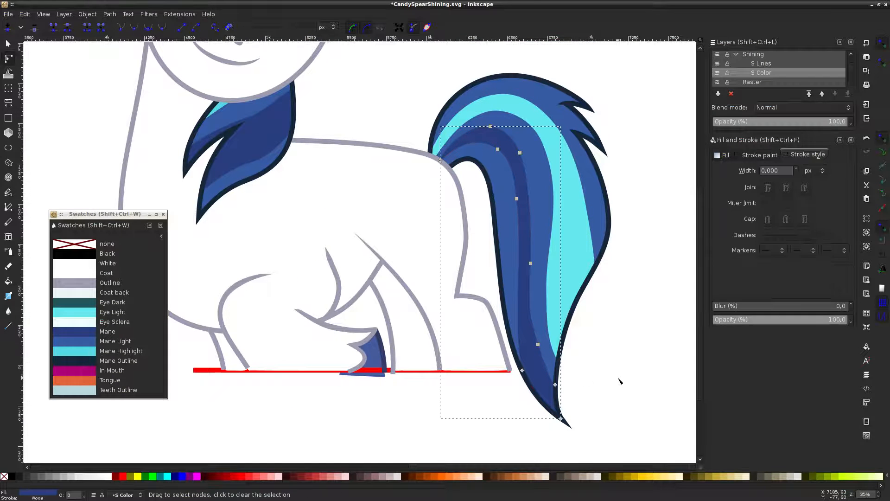
{"action": "left_click", "coordinate": [619, 381]}
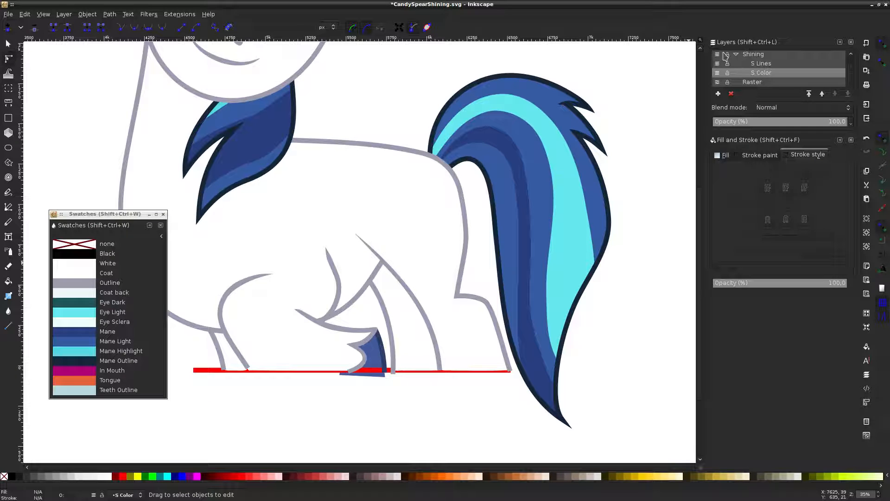
Show the Raster layer and toggle the Shining layer's visibility to compare the traced artwork with the reference
{"action": "left_click", "coordinate": [718, 82]}
{"action": "left_click", "coordinate": [718, 55]}
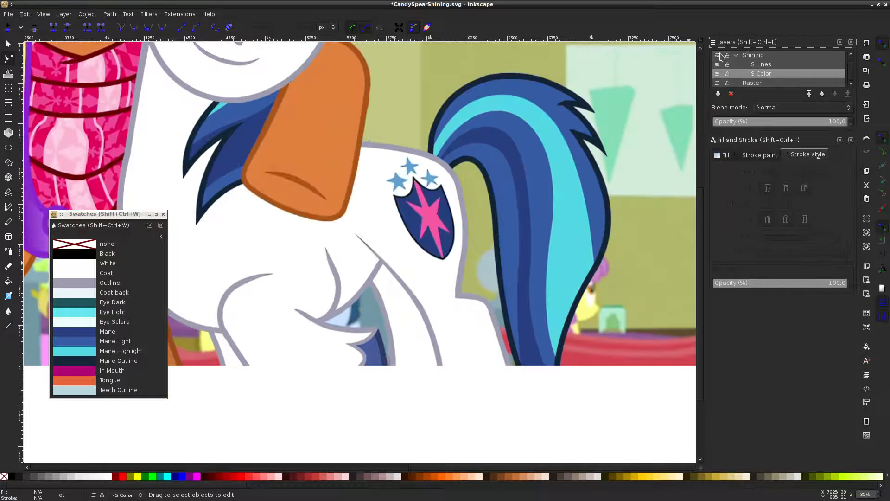
{"action": "left_click", "coordinate": [719, 54]}
{"action": "left_click", "coordinate": [718, 55]}
{"action": "left_click", "coordinate": [718, 55]}
{"action": "left_click", "coordinate": [719, 54]}
{"action": "left_click", "coordinate": [719, 55]}
Set the S Color layer's opacity to 86.8% and adjust the dark stripe's lower node handles near the tail tip
{"action": "mouse_move", "coordinate": [786, 122]}
{"action": "left_mouse_down"}
{"action": "mouse_move", "coordinate": [774, 122]}
{"action": "mouse_move", "coordinate": [829, 122]}
{"action": "left_mouse_up"}
{"action": "left_click", "coordinate": [518, 388]}
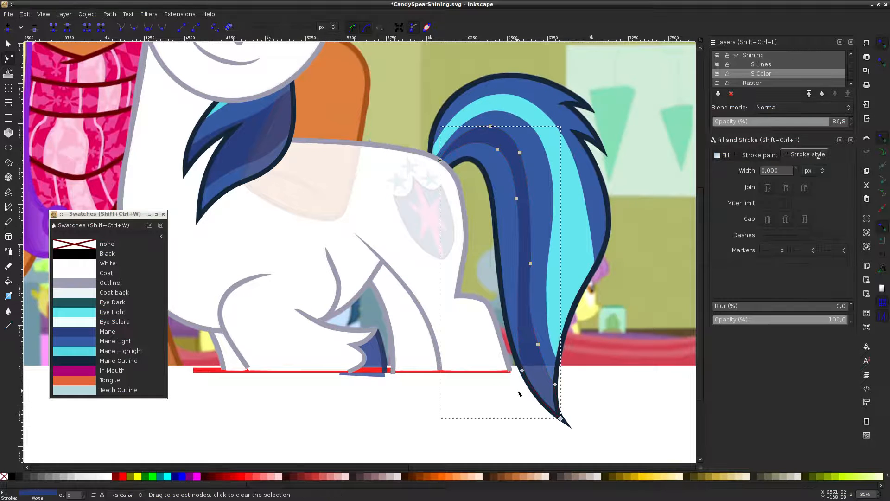
{"action": "scroll", "coordinate": [516, 387], "scroll_direction": "up", "scroll_amount": 2}
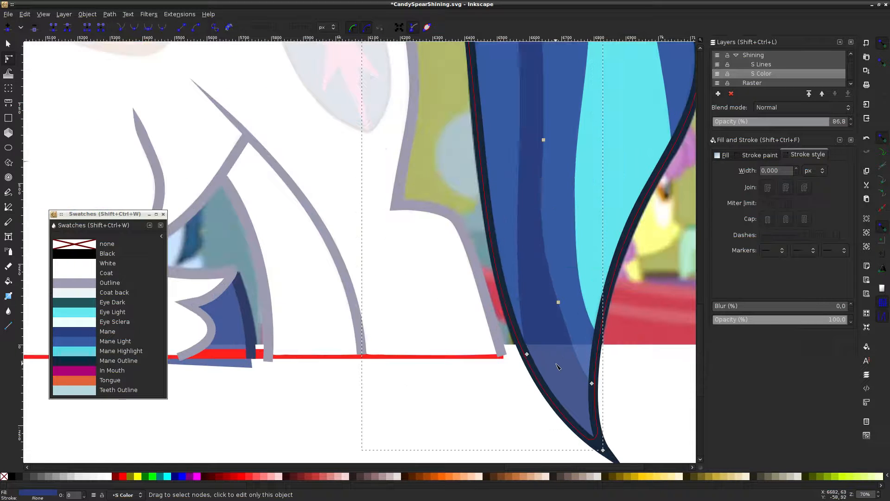
{"action": "left_click", "coordinate": [578, 355]}
{"action": "left_click_drag", "start_coordinate": [574, 345], "coordinate": [571, 345]}
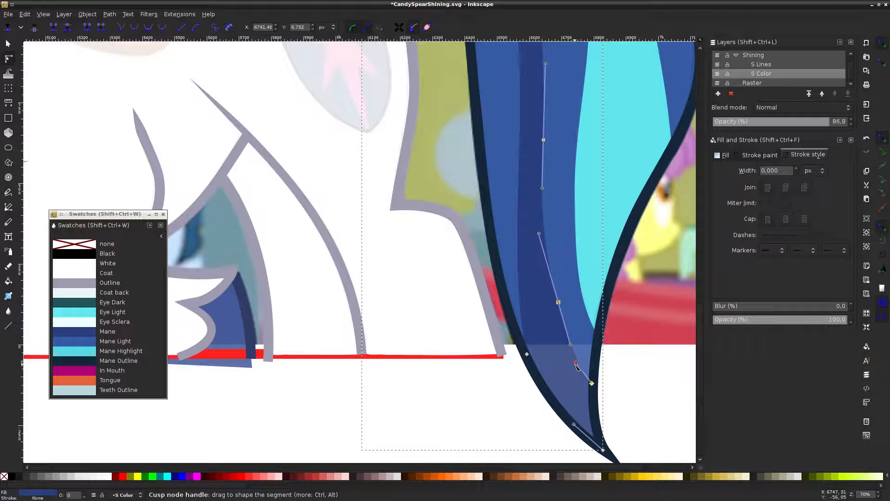
{"action": "left_click", "coordinate": [642, 362]}
{"action": "left_click", "coordinate": [642, 361]}
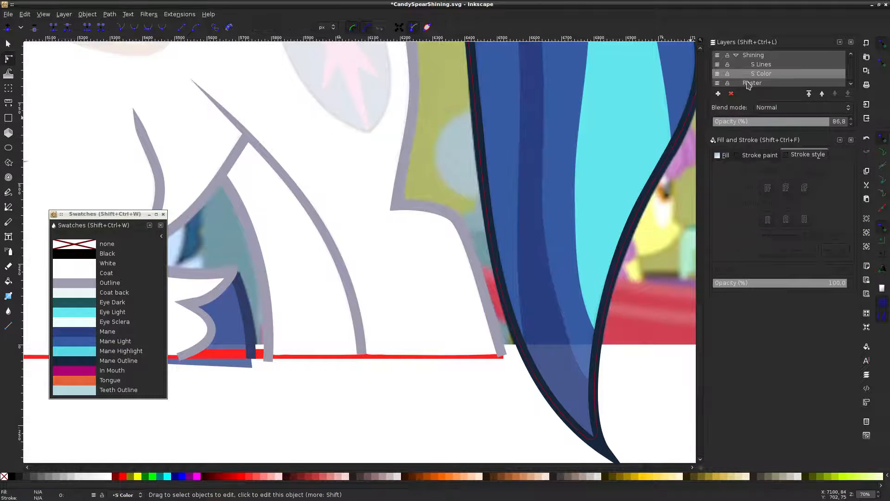
Toggle the Raster and S Color layers' visibility to compare the tail stripe's fill with the reference
{"action": "left_click", "coordinate": [718, 84]}
{"action": "left_click", "coordinate": [718, 83]}
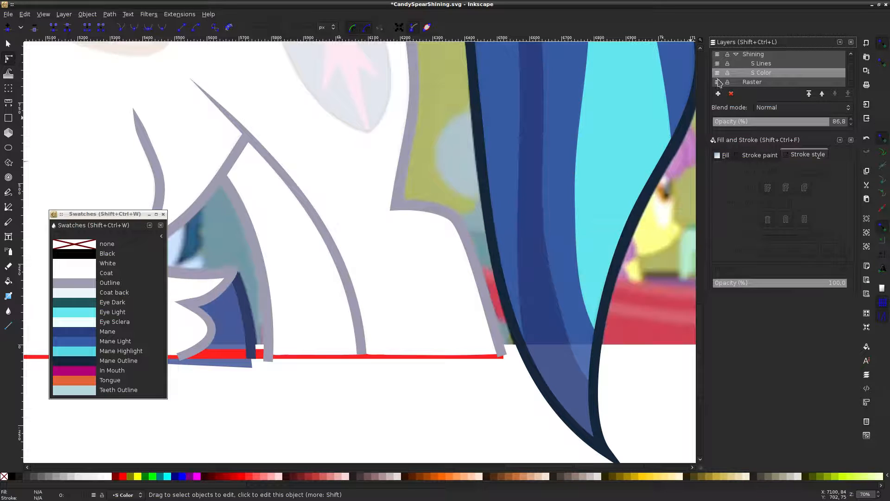
{"action": "left_click", "coordinate": [718, 73]}
{"action": "left_click", "coordinate": [717, 74]}
{"action": "left_click", "coordinate": [717, 73]}
{"action": "left_click", "coordinate": [717, 73]}
{"action": "left_click", "coordinate": [717, 73]}
{"action": "left_click", "coordinate": [718, 74]}
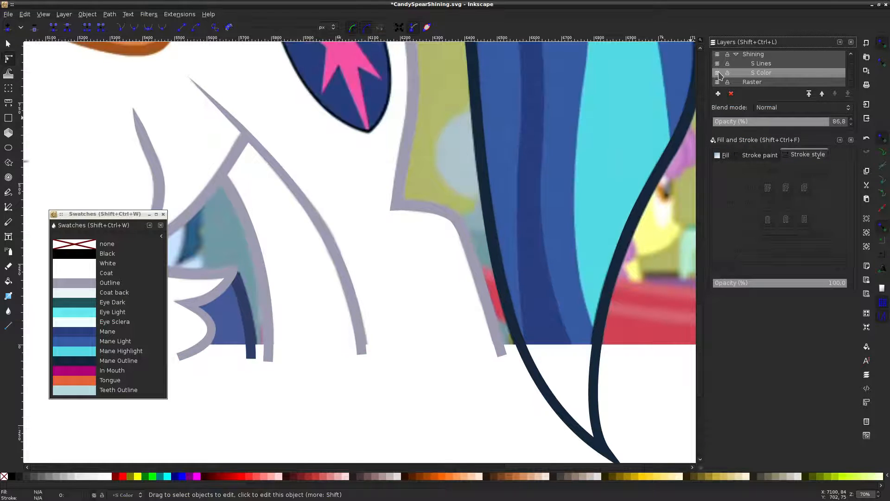
{"action": "left_click", "coordinate": [718, 73]}
{"action": "left_click", "coordinate": [718, 73]}
Hide the Raster reference again and restore the S Color layer's opacity to 100%
{"action": "left_click", "coordinate": [718, 82]}
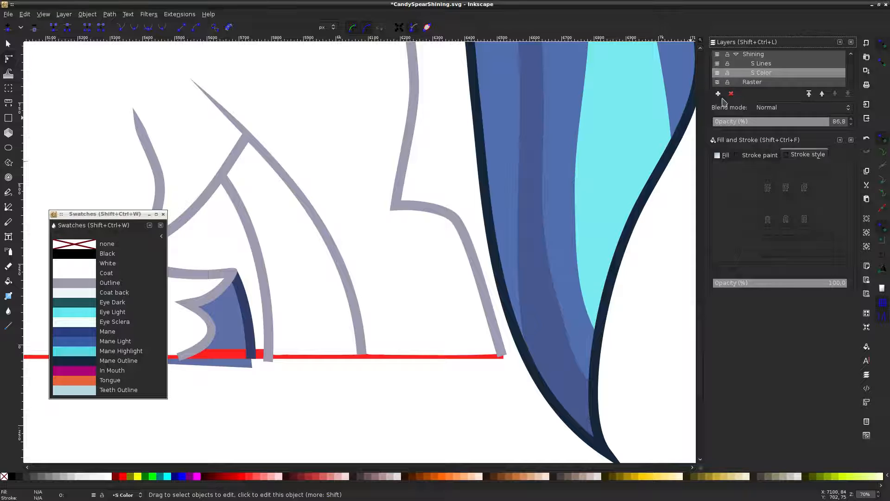
{"action": "left_click_drag", "start_coordinate": [794, 118], "coordinate": [834, 121]}
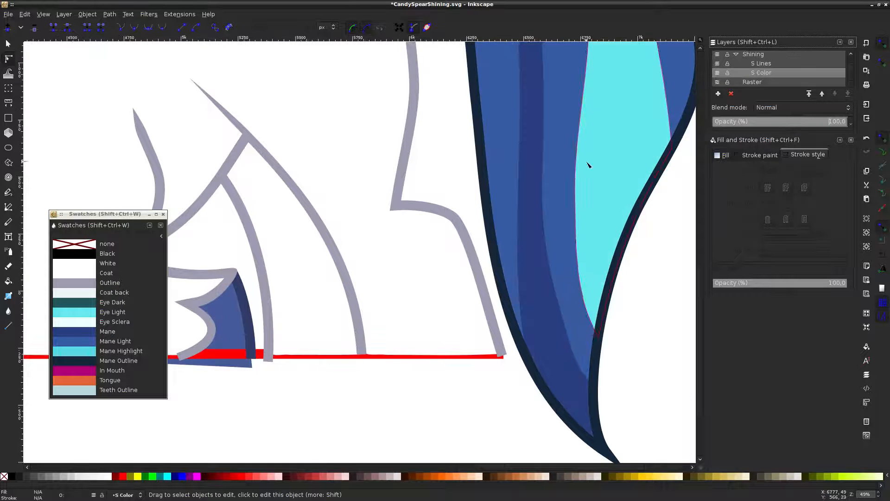
Examine the dark stripe's shape at the tail tip and across the whole tail
{"action": "scroll", "coordinate": [588, 165], "scroll_direction": "down", "scroll_amount": 2}
{"action": "left_click", "coordinate": [580, 271]}
{"action": "scroll", "coordinate": [603, 278], "scroll_direction": "up", "scroll_amount": 3}
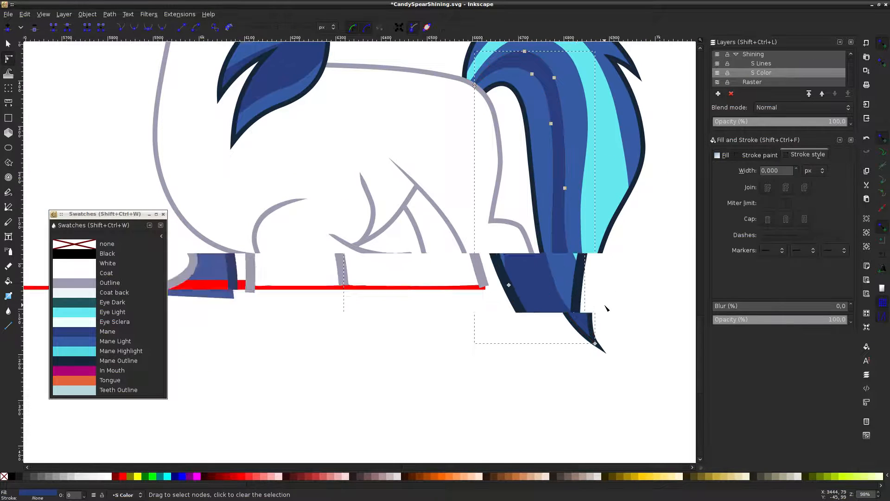
{"action": "left_click", "coordinate": [602, 289]}
{"action": "left_click", "coordinate": [529, 283]}
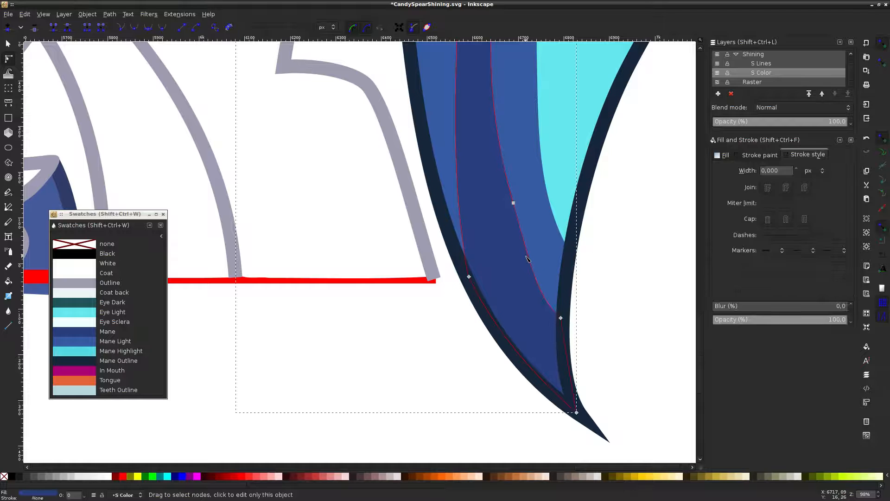
{"action": "left_click", "coordinate": [638, 243]}
{"action": "scroll", "coordinate": [638, 243], "scroll_direction": "down", "scroll_amount": 3}
{"action": "scroll", "coordinate": [639, 243], "scroll_direction": "up", "scroll_amount": 6}
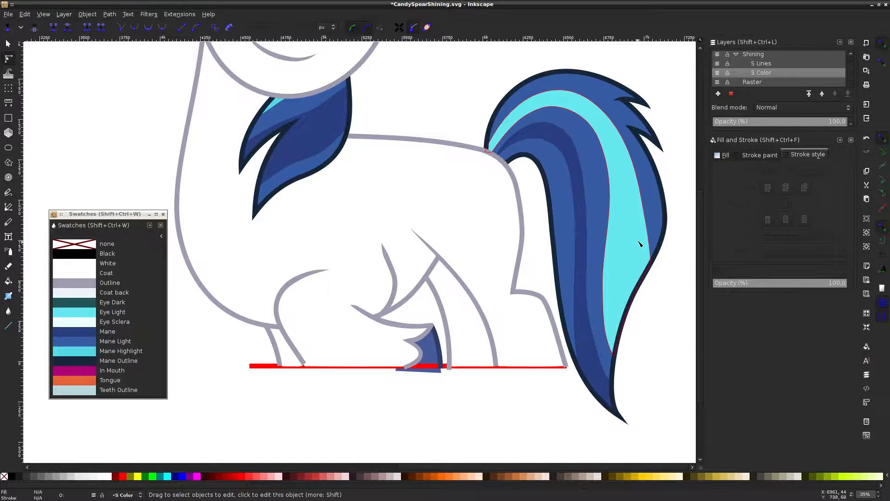
Save the drawing with the coloured tail
{"action": "scroll", "coordinate": [640, 241], "scroll_direction": "up", "scroll_amount": 3}
{"action": "key", "text": "ctrl+s"}
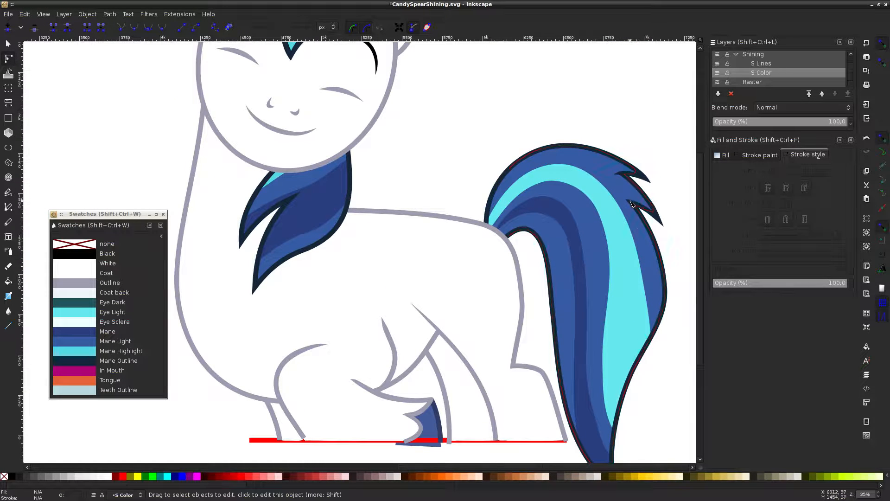
Show the Raster layer, hide the S Color layer so the reference eyes are exposed, and save the document
{"action": "scroll", "coordinate": [631, 204], "scroll_direction": "left", "scroll_amount": 5}
{"action": "scroll", "coordinate": [631, 203], "scroll_direction": "up", "scroll_amount": 6}
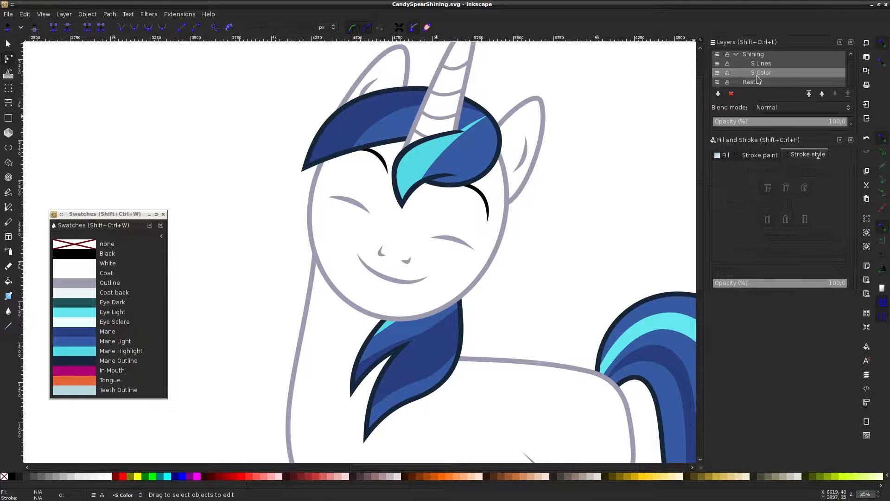
{"action": "left_click", "coordinate": [717, 82]}
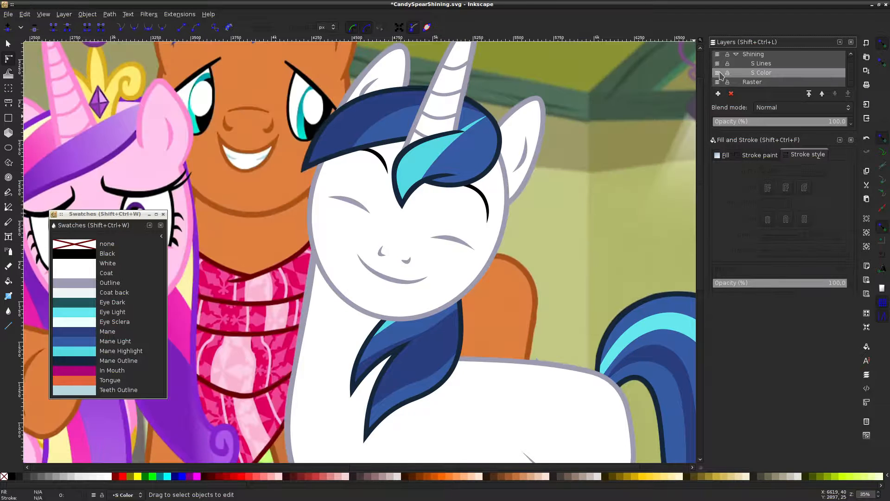
{"action": "left_click", "coordinate": [718, 73]}
{"action": "key", "text": "ctrl+s"}
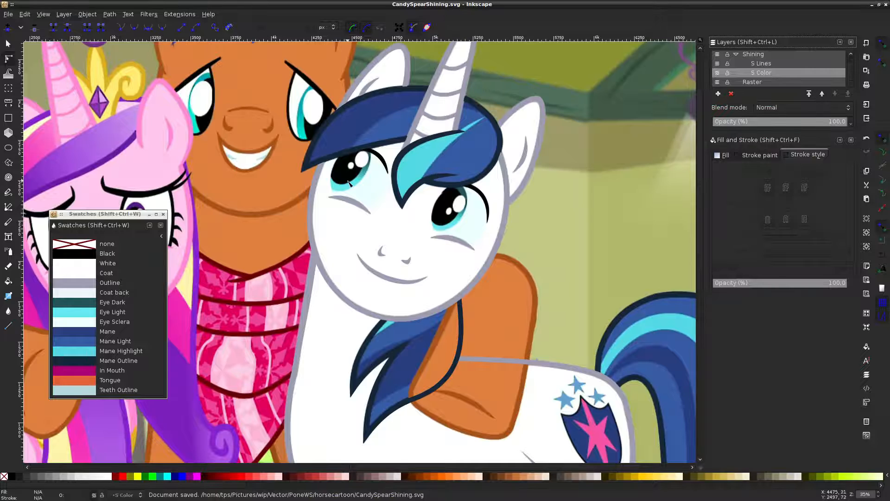
Set up the Bezier pen with a lime (#00FF00) stroke and no fill for tracing the pony's eyes
{"action": "scroll", "coordinate": [349, 183], "scroll_direction": "up", "scroll_amount": 2, "text": "ctrl"}
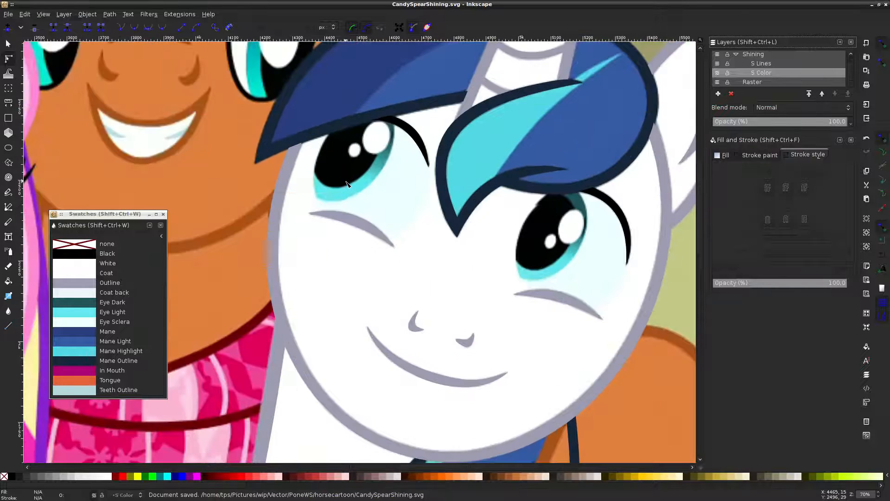
{"action": "left_click", "coordinate": [8, 207]}
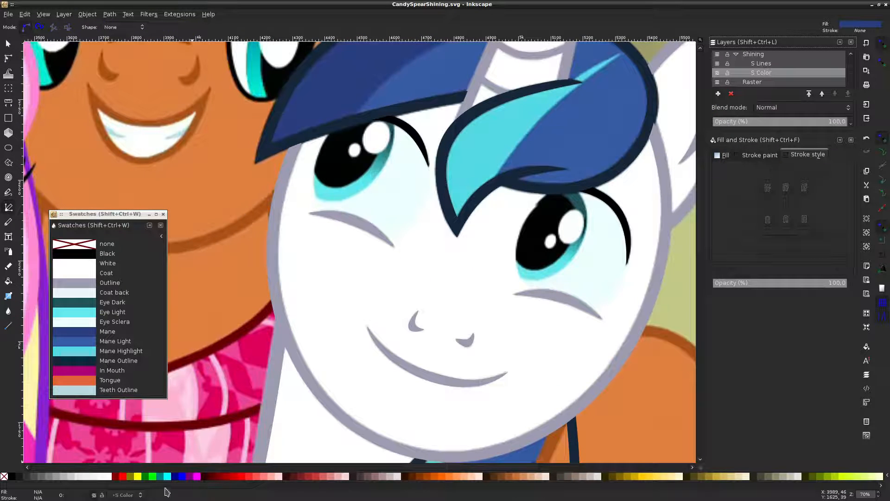
{"action": "left_click", "coordinate": [153, 480], "text": "shift"}
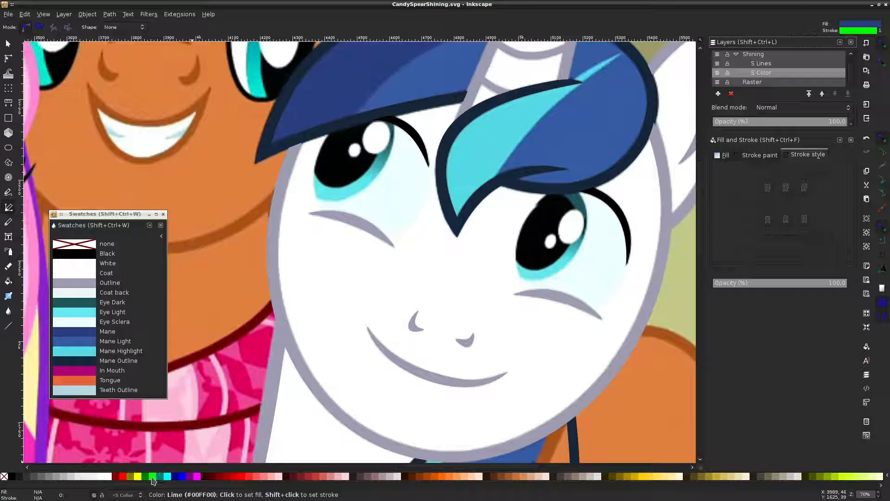
{"action": "left_click", "coordinate": [4, 476]}
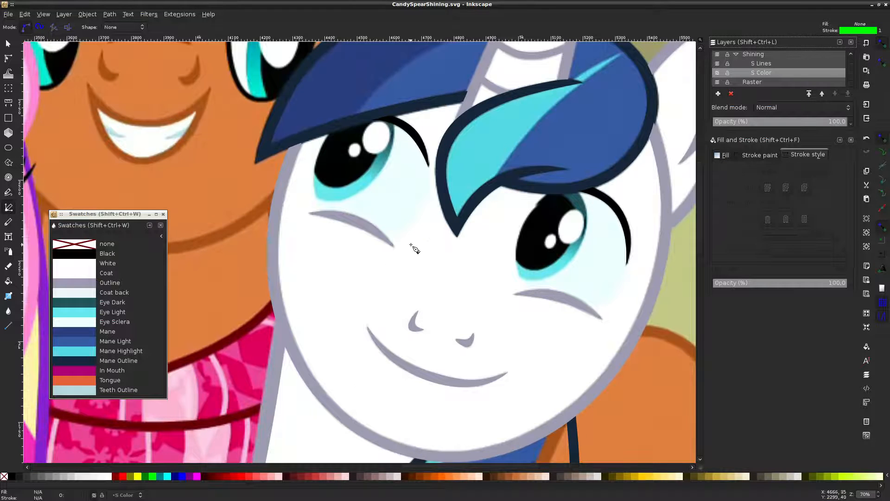
Show the S Color layer and lower its opacity to 47.6% so the reference eyes show through
{"action": "scroll", "coordinate": [414, 249], "scroll_direction": "up", "scroll_amount": 1}
{"action": "left_click", "coordinate": [381, 234]}
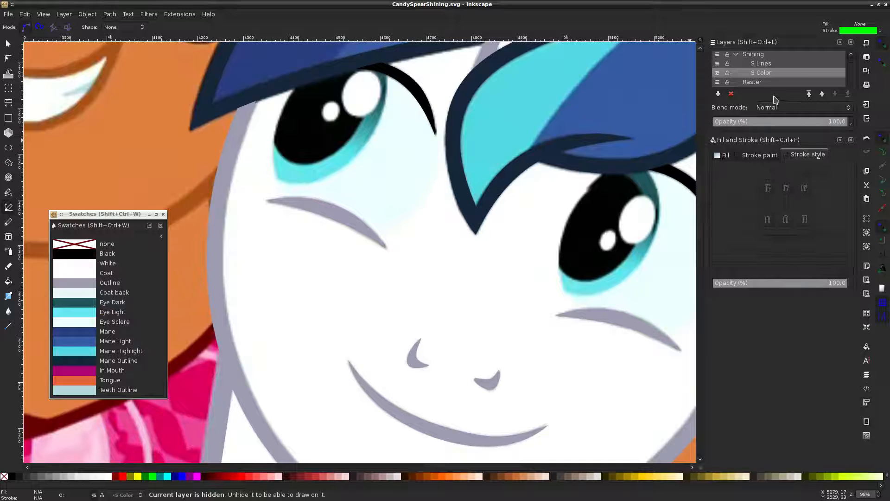
{"action": "left_click", "coordinate": [718, 74]}
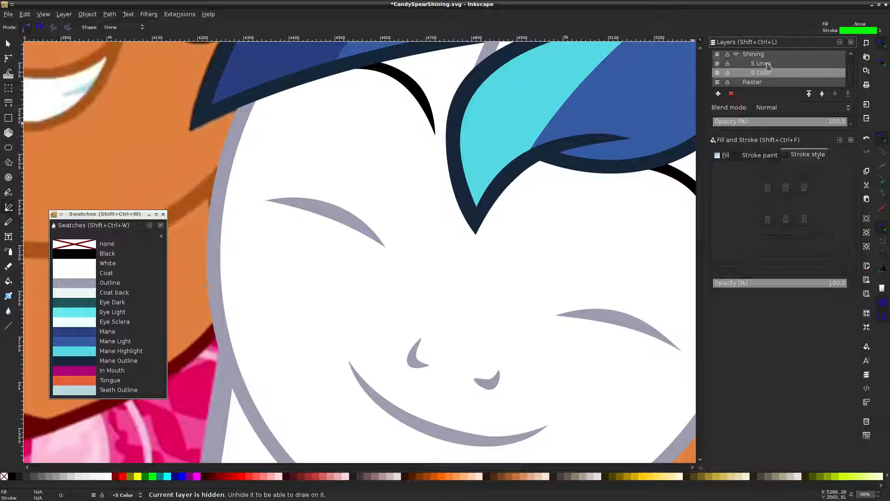
{"action": "left_click", "coordinate": [777, 123]}
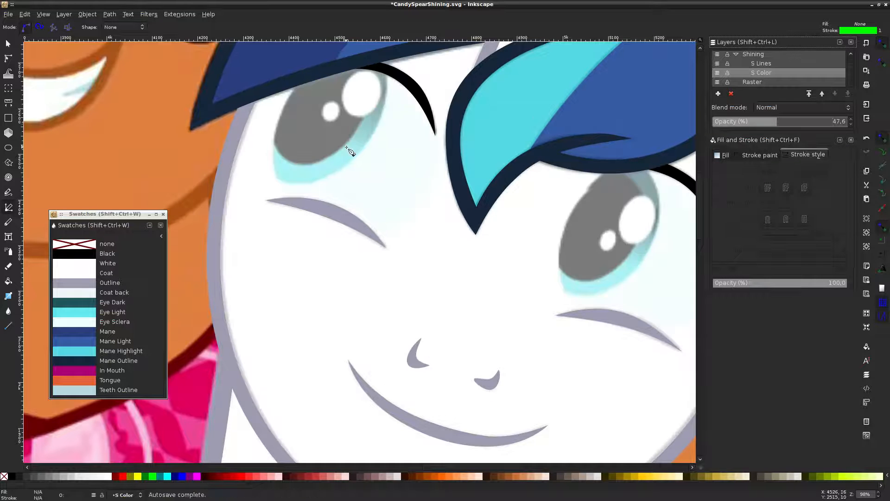
Draw a closed four-node path roughly around the left eye, from the eyelash tip along the lower lid crease and up under the mane
{"action": "left_click", "coordinate": [434, 132]}
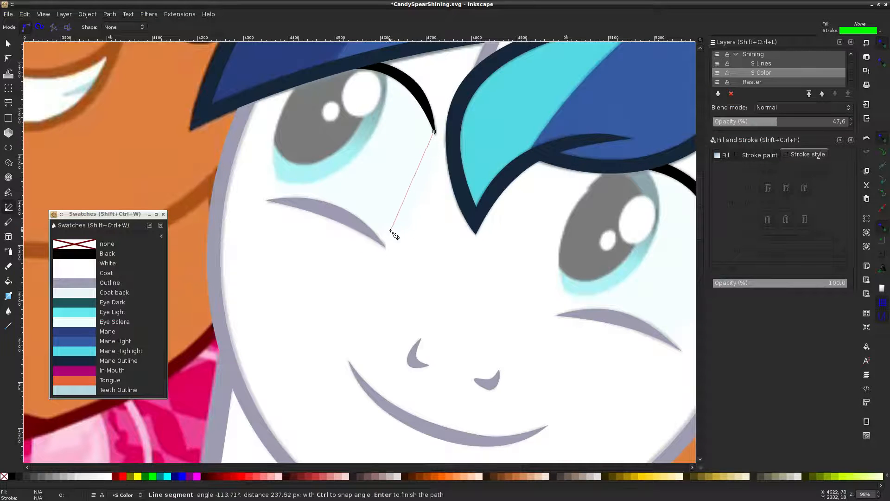
{"action": "left_click", "coordinate": [384, 242]}
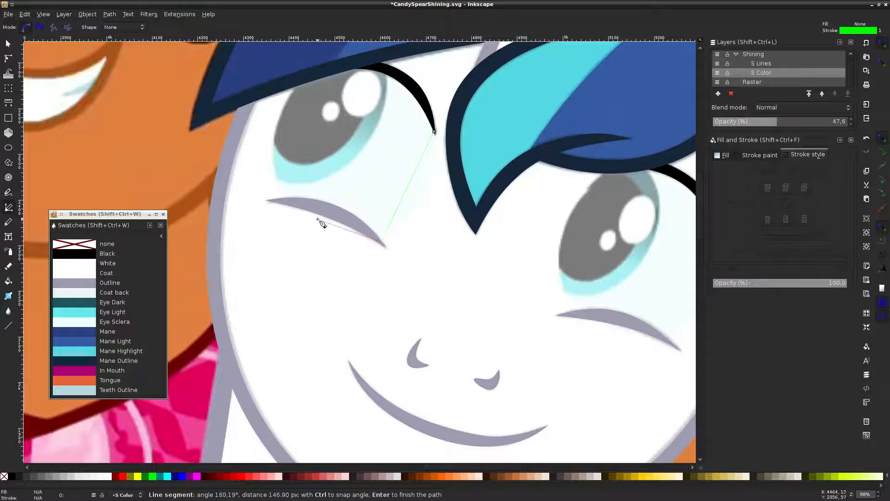
{"action": "left_click", "coordinate": [282, 200]}
{"action": "left_click", "coordinate": [292, 84]}
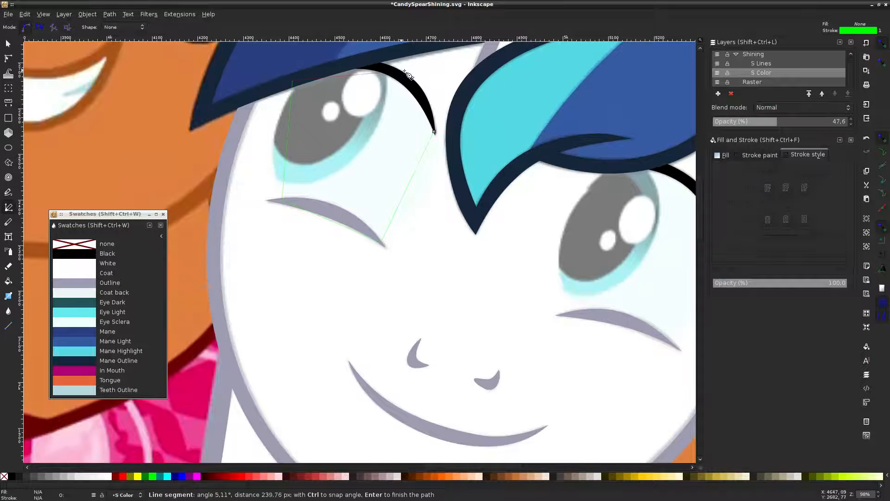
{"action": "left_click", "coordinate": [434, 132]}
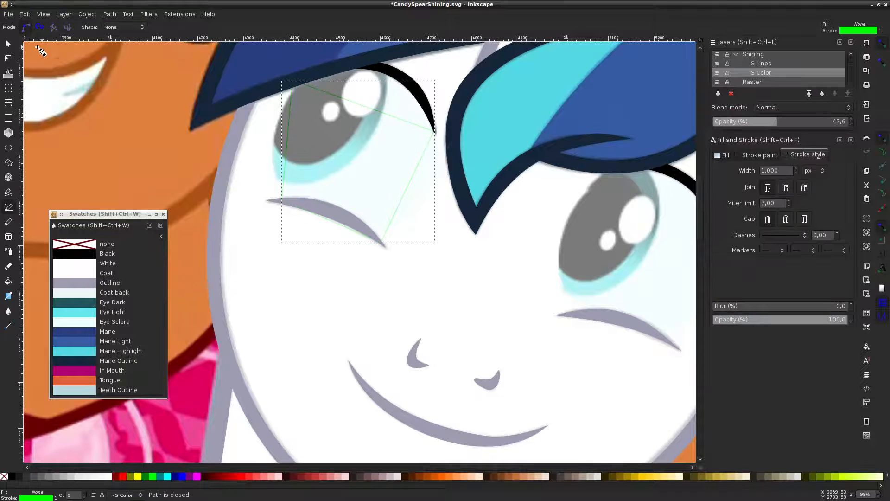
Bend the straight upper and side segments of the left eye path into curves that follow the edge of the eye white
{"action": "left_click", "coordinate": [7, 59]}
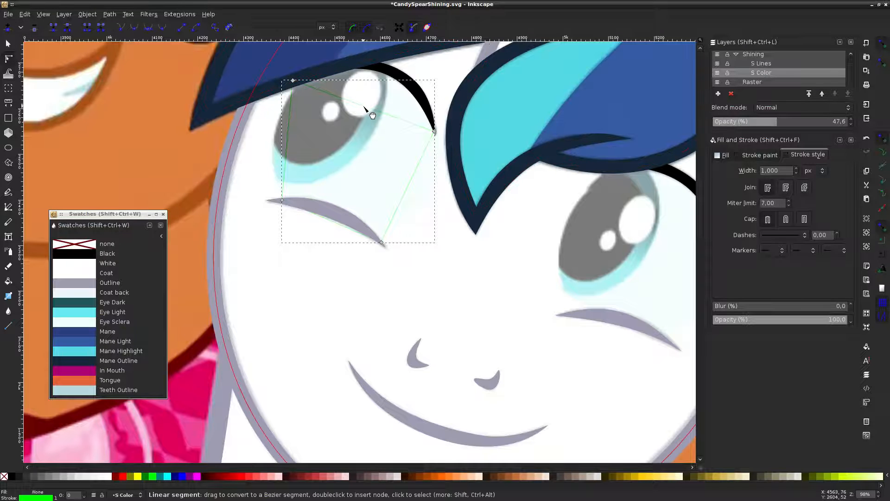
{"action": "left_click_drag", "start_coordinate": [369, 110], "coordinate": [378, 79]}
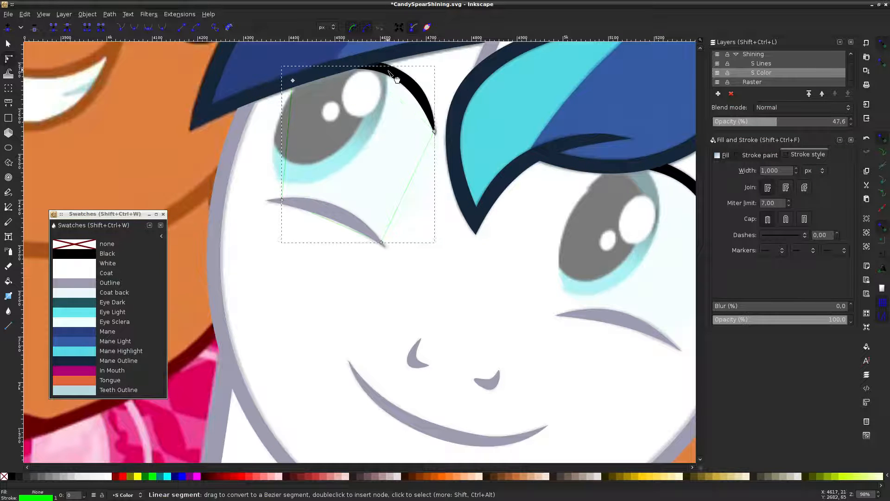
{"action": "left_click_drag", "start_coordinate": [286, 162], "coordinate": [272, 151]}
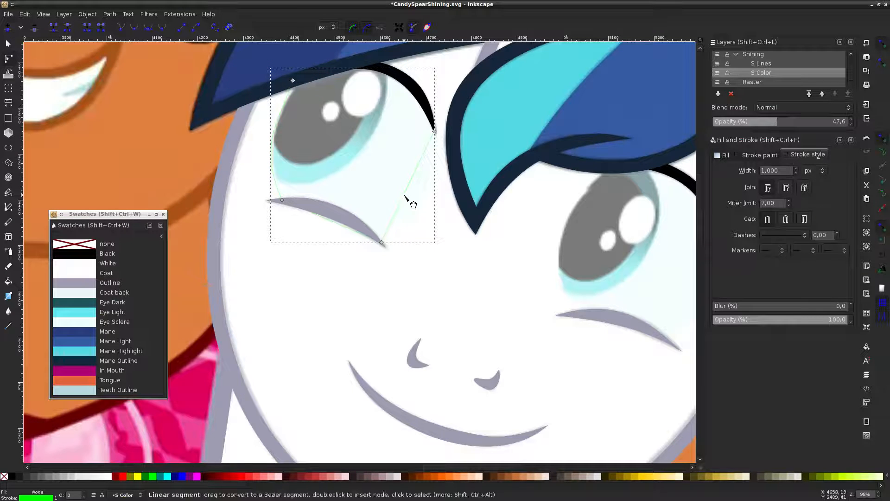
{"action": "left_click_drag", "start_coordinate": [415, 210], "coordinate": [424, 209]}
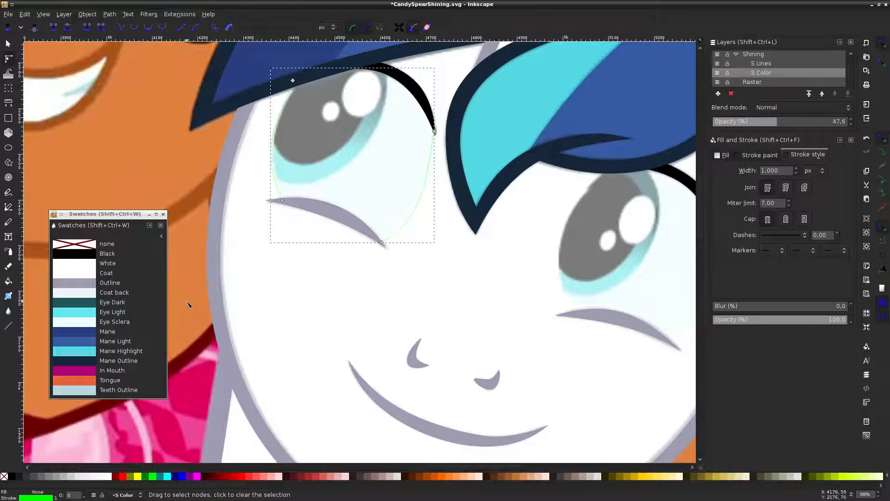
Refine the left eye path by adjusting its lid-crease corner, the outer curve's handle and the node at the eyelash tip
{"action": "key", "text": "Escape"}
{"action": "scroll", "coordinate": [270, 164], "scroll_direction": "up", "scroll_amount": 2}
{"action": "left_click", "coordinate": [306, 234]}
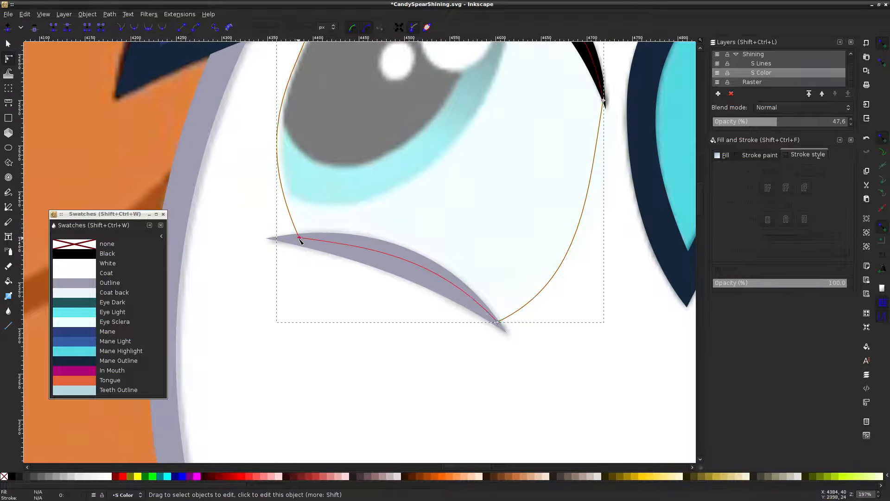
{"action": "left_click", "coordinate": [301, 237]}
{"action": "scroll", "coordinate": [435, 165], "scroll_direction": "down", "scroll_amount": 3}
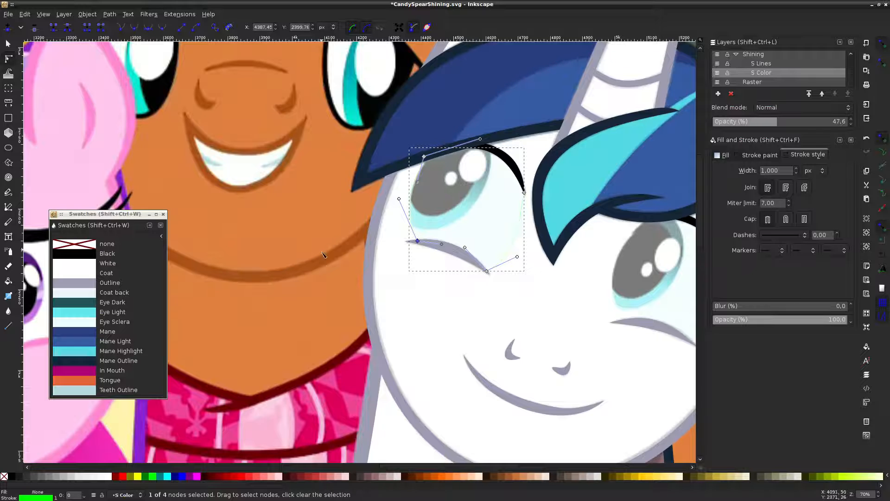
{"action": "left_click", "coordinate": [462, 253]}
{"action": "scroll", "coordinate": [519, 239], "scroll_direction": "up", "scroll_amount": 3}
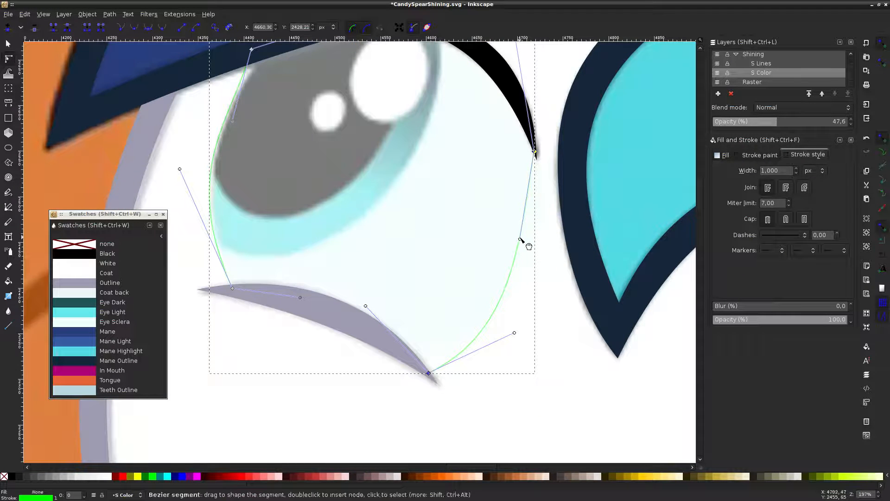
{"action": "left_click_drag", "start_coordinate": [519, 238], "coordinate": [544, 209]}
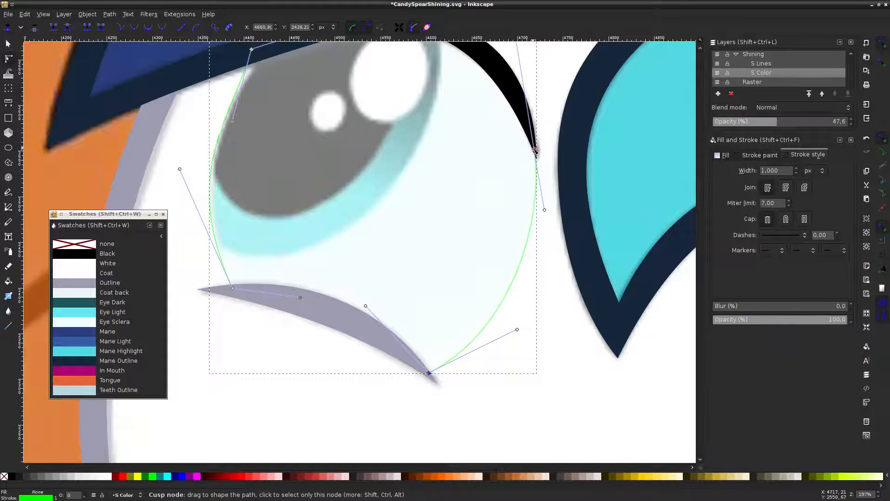
{"action": "left_click_drag", "start_coordinate": [534, 152], "coordinate": [533, 145]}
Tuck the left eye path's lowest corner node under the lid crease and bulge the curve beside the eyelash slightly outward
{"action": "left_click", "coordinate": [444, 349]}
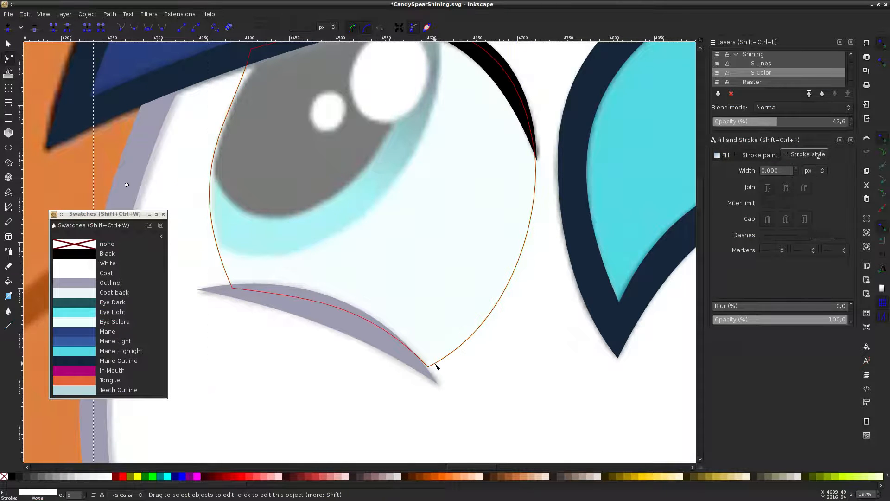
{"action": "left_click", "coordinate": [427, 368]}
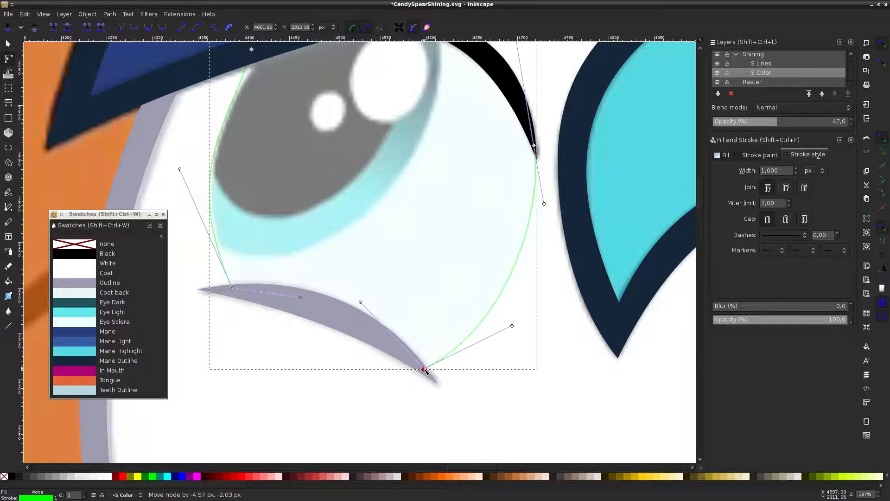
{"action": "left_click", "coordinate": [499, 236]}
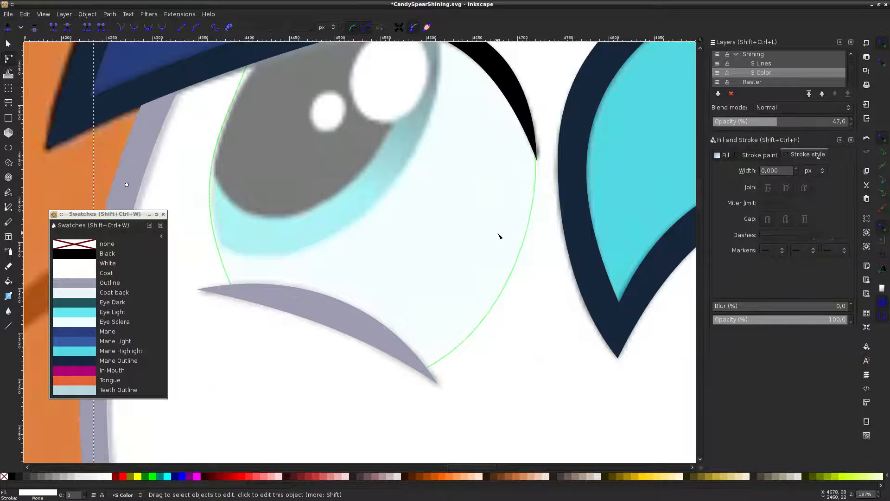
{"action": "left_click", "coordinate": [536, 209]}
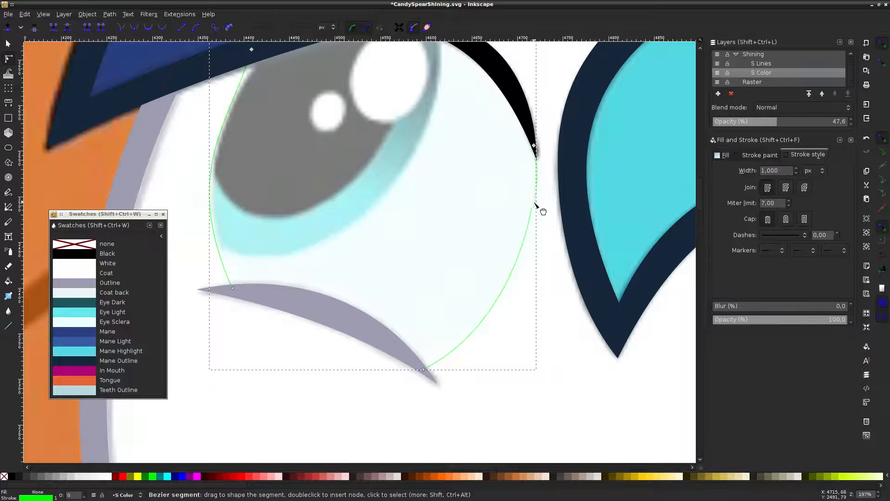
{"action": "left_click_drag", "start_coordinate": [537, 205], "coordinate": [542, 212]}
{"action": "left_click", "coordinate": [426, 170]}
{"action": "scroll", "coordinate": [426, 170], "scroll_direction": "down", "scroll_amount": 4, "text": "ctrl"}
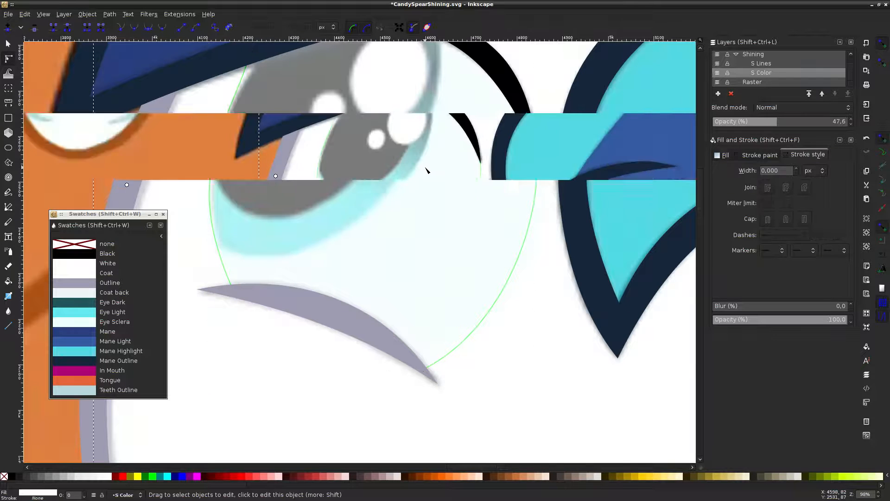
{"action": "key", "text": "Escape"}
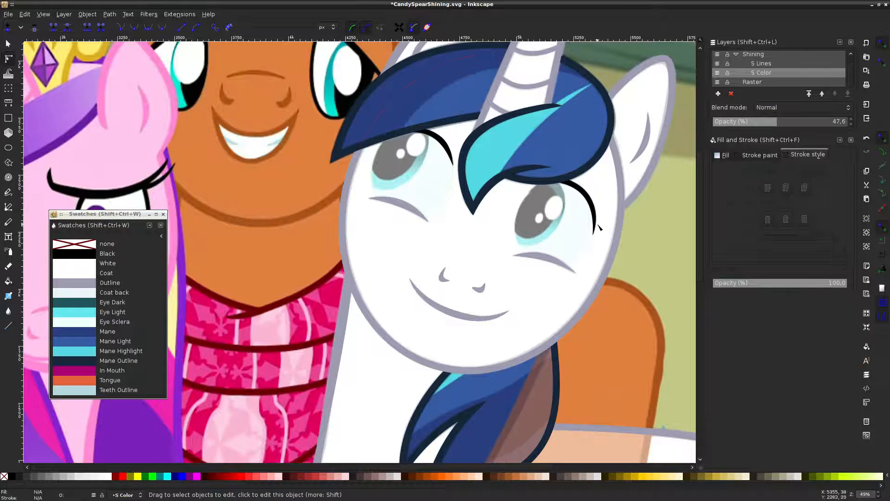
Draw a lime-outlined ellipse about 326 px wide and 527 px tall over the right eye
{"action": "left_click", "coordinate": [8, 149]}
{"action": "left_click_drag", "start_coordinate": [577, 190], "coordinate": [499, 293]}
{"action": "scroll", "coordinate": [605, 216], "scroll_direction": "up", "scroll_amount": 3}
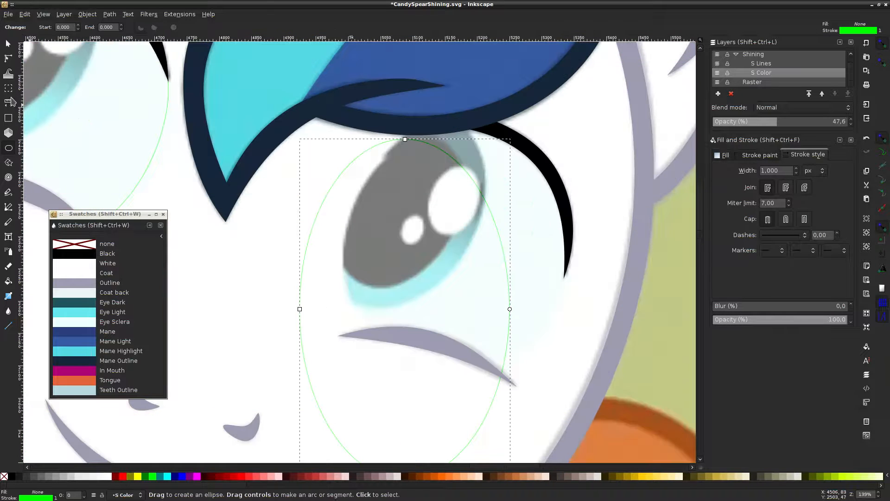
Move the ellipse onto the right eye white, rotate it slightly clockwise and widen it to about 351 px
{"action": "key", "text": "s"}
{"action": "left_click_drag", "start_coordinate": [471, 178], "coordinate": [513, 139]}
{"action": "left_click", "coordinate": [514, 138]}
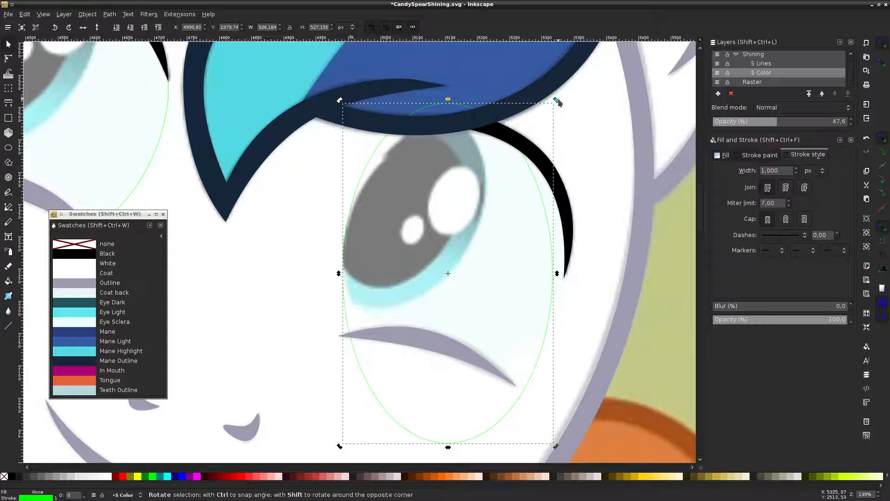
{"action": "left_click_drag", "start_coordinate": [556, 100], "coordinate": [585, 120]}
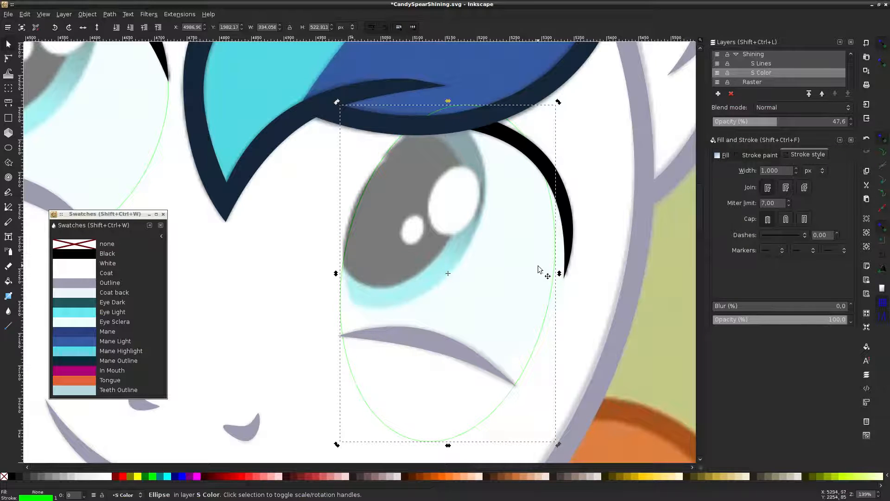
{"action": "left_click_drag", "start_coordinate": [560, 274], "coordinate": [570, 276]}
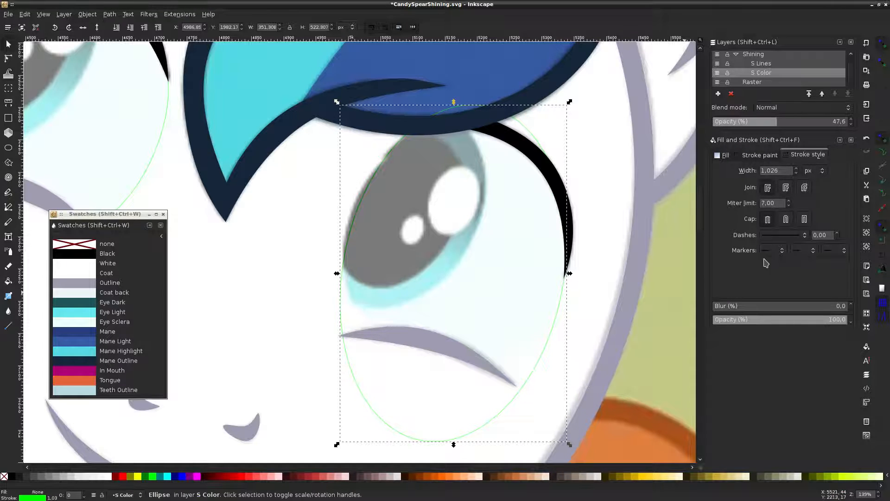
Skew the ellipse to match the right eye's slant, checking the reference, and set the S Color layer's opacity to 47.2%
{"action": "left_click_drag", "start_coordinate": [770, 121], "coordinate": [743, 139]}
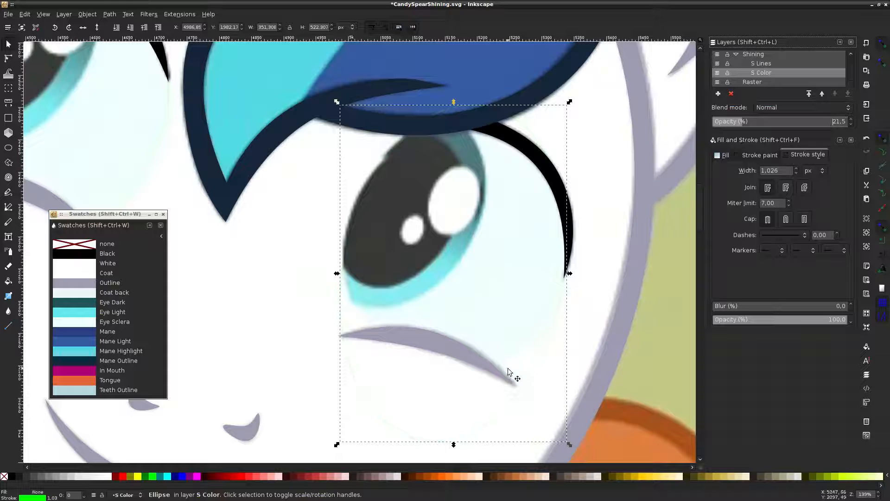
{"action": "left_click", "coordinate": [464, 439]}
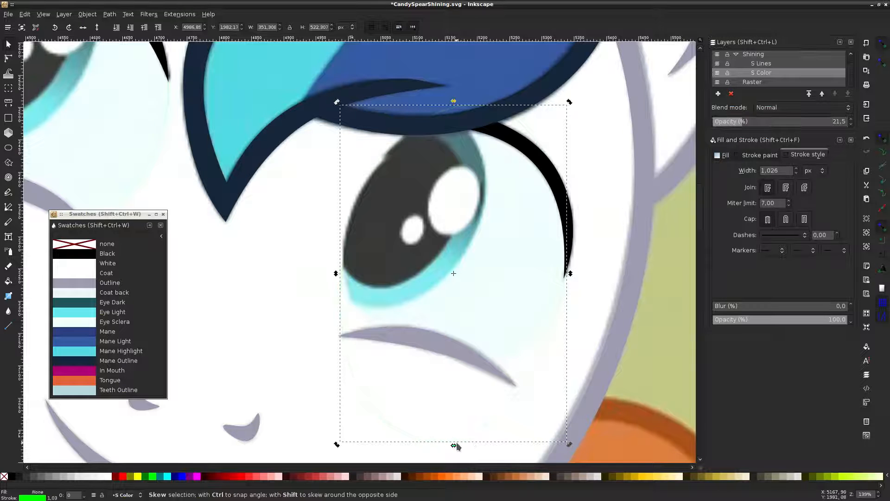
{"action": "left_click_drag", "start_coordinate": [455, 445], "coordinate": [438, 438]}
{"action": "left_click_drag", "start_coordinate": [756, 124], "coordinate": [778, 121]}
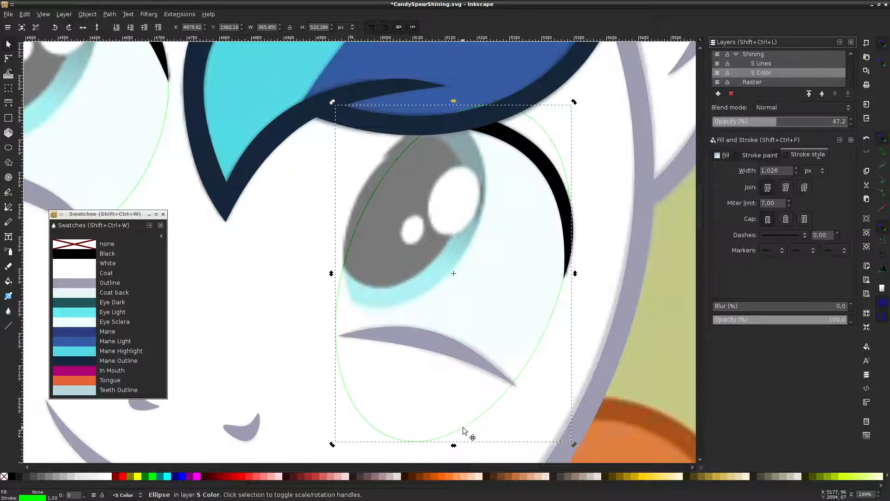
Try to fit the ellipse to the right eye white by nudging it along the eyelash and skewing it to about 390 px wide
{"action": "left_click_drag", "start_coordinate": [463, 427], "coordinate": [460, 415]}
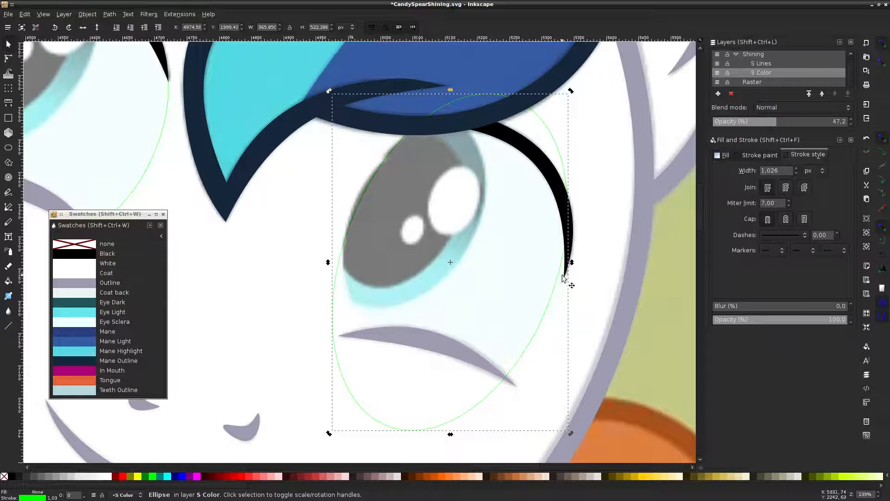
{"action": "left_click_drag", "start_coordinate": [561, 271], "coordinate": [566, 280]}
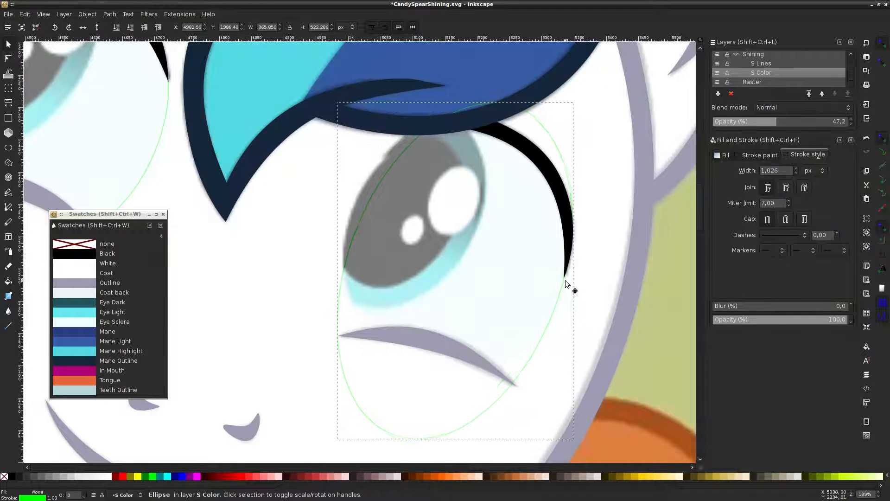
{"action": "left_click", "coordinate": [482, 425]}
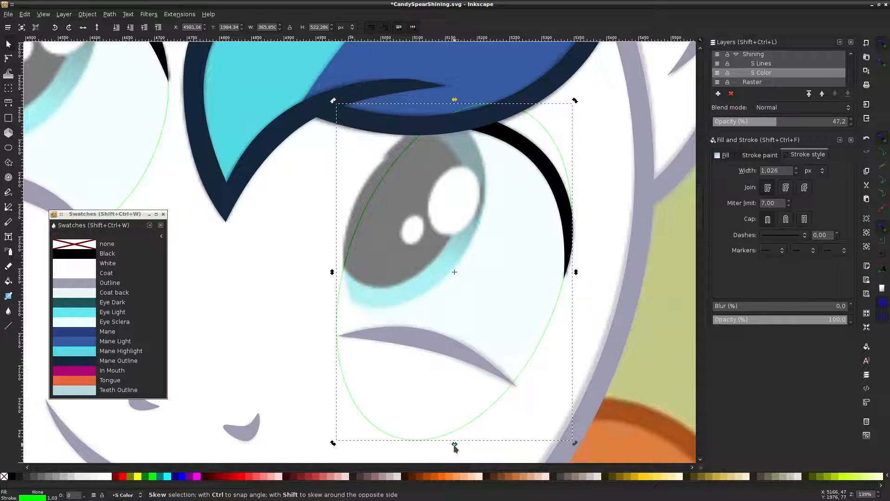
{"action": "left_click_drag", "start_coordinate": [454, 444], "coordinate": [435, 447]}
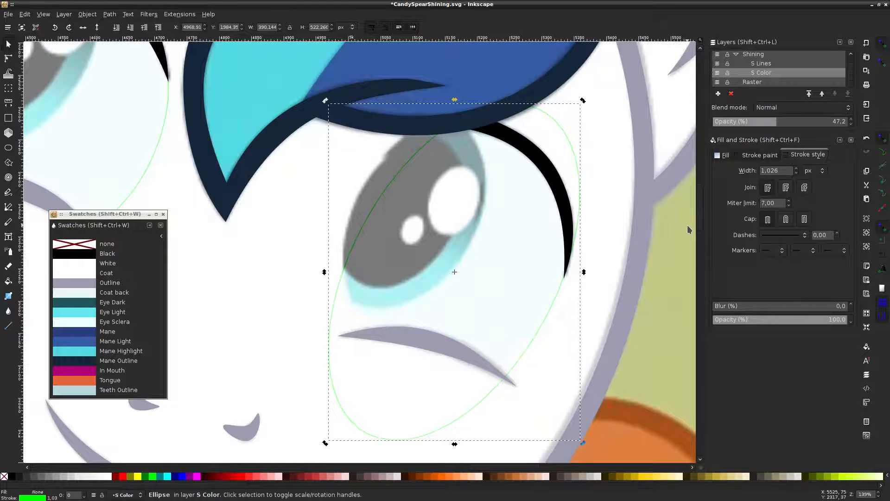
Remove the ellipse from the right eye and set the S Color layer's opacity to 31.9%
{"action": "left_click_drag", "start_coordinate": [761, 122], "coordinate": [713, 121]}
{"action": "left_click_drag", "start_coordinate": [855, 135], "coordinate": [747, 152]}
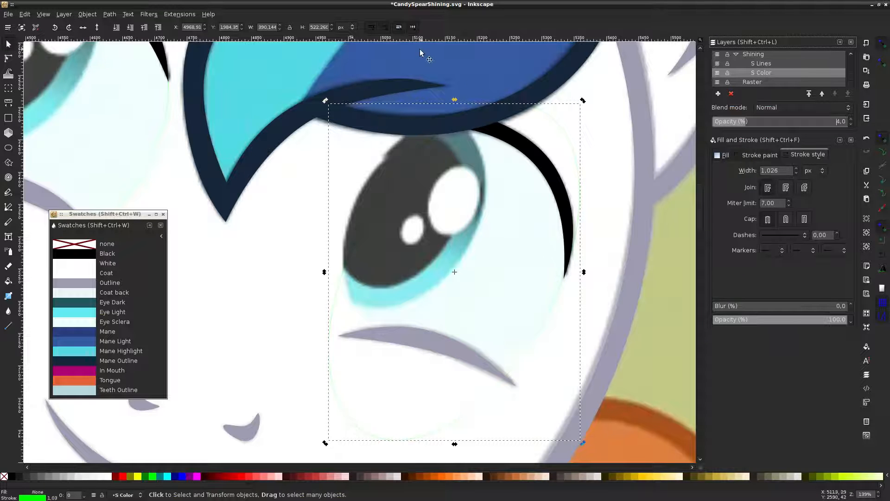
{"action": "key", "text": "Escape"}
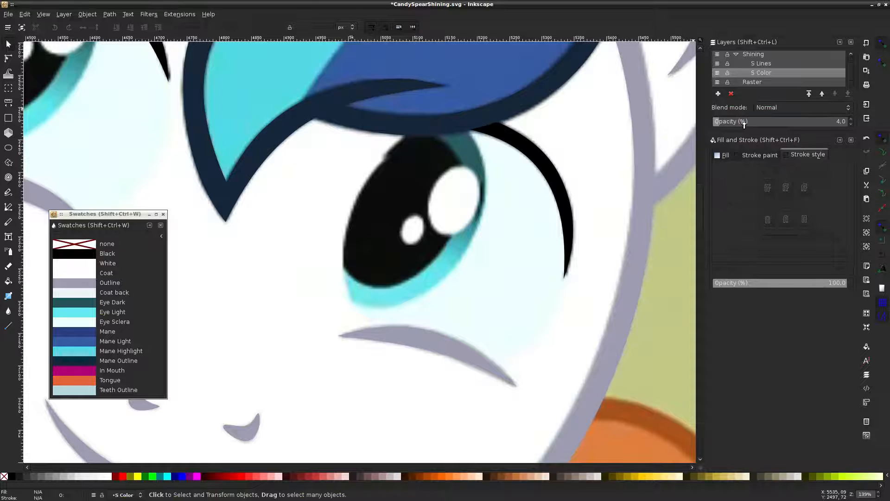
{"action": "mouse_move", "coordinate": [743, 123]}
{"action": "left_mouse_down"}
{"action": "mouse_move", "coordinate": [829, 121]}
{"action": "mouse_move", "coordinate": [730, 132]}
{"action": "mouse_move", "coordinate": [777, 136]}
{"action": "mouse_move", "coordinate": [755, 140]}
{"action": "left_mouse_up"}
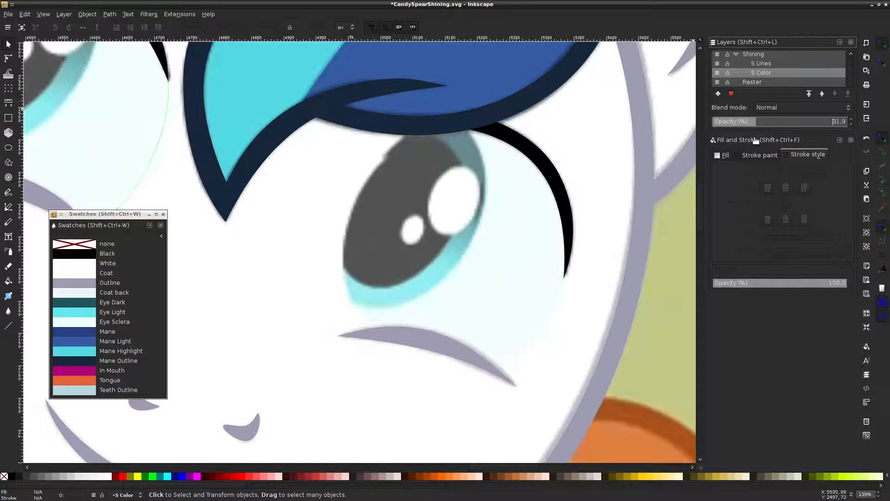
Draw a closed four-corner path of straight segments over the right eye white, with corners at the lid crease, eyelash tip and mane edge
{"action": "left_click", "coordinate": [9, 208]}
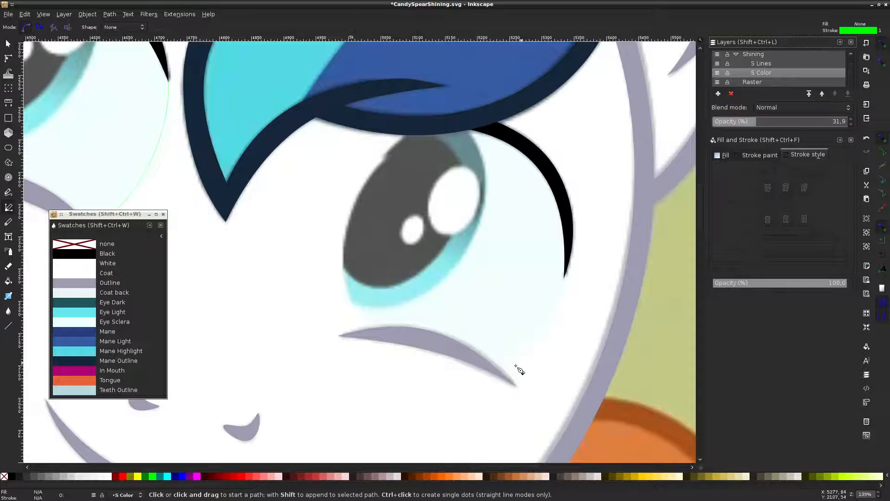
{"action": "left_click", "coordinate": [498, 373]}
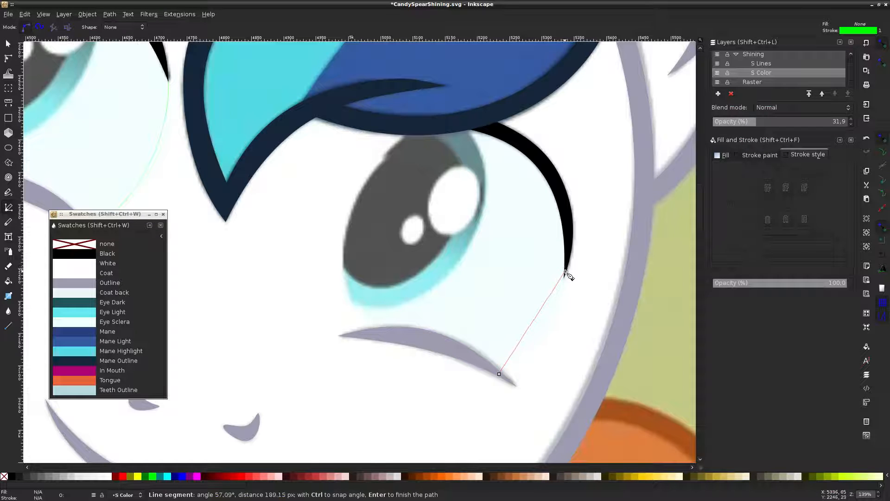
{"action": "left_click", "coordinate": [447, 120]}
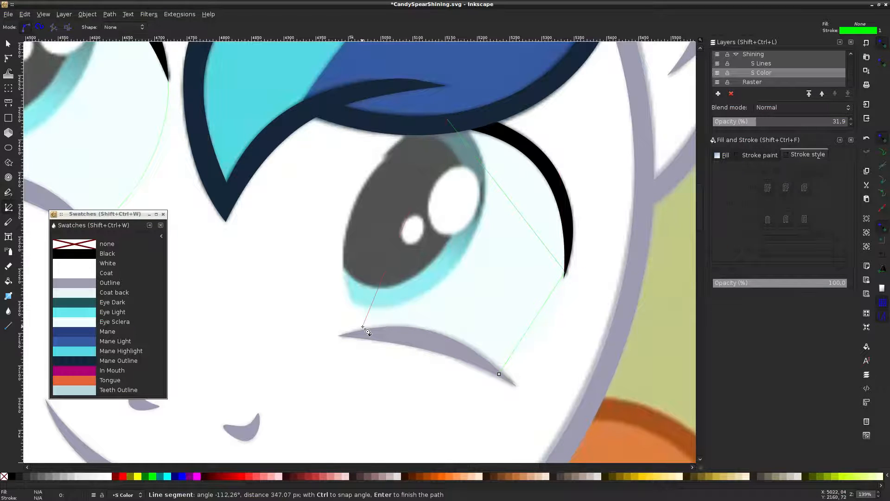
{"action": "left_click", "coordinate": [360, 336]}
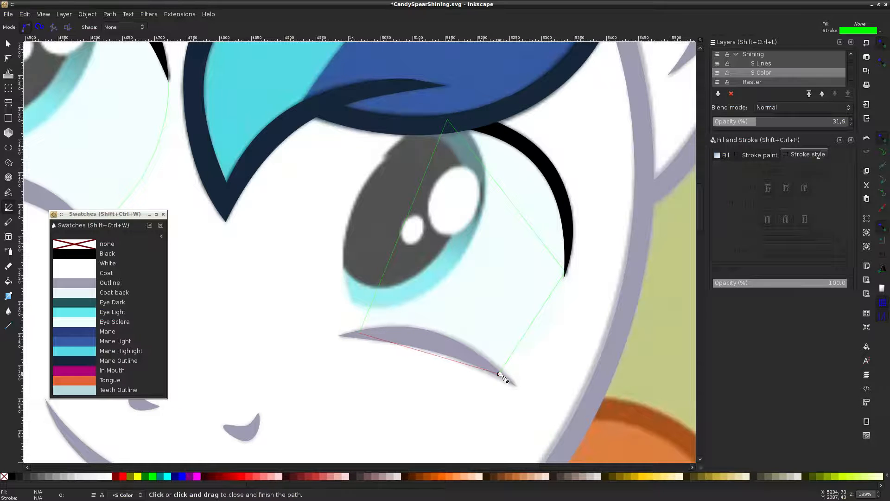
{"action": "left_click", "coordinate": [499, 374]}
Bend the right eye path's sides into curves following the eyelash, the eye white's outer edge and the inner edge of the iris
{"action": "key", "text": "n"}
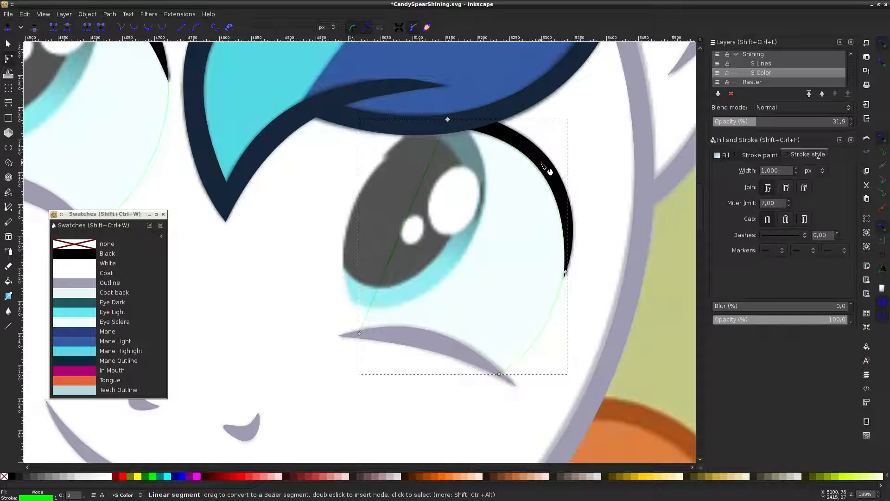
{"action": "left_click_drag", "start_coordinate": [403, 225], "coordinate": [352, 243]}
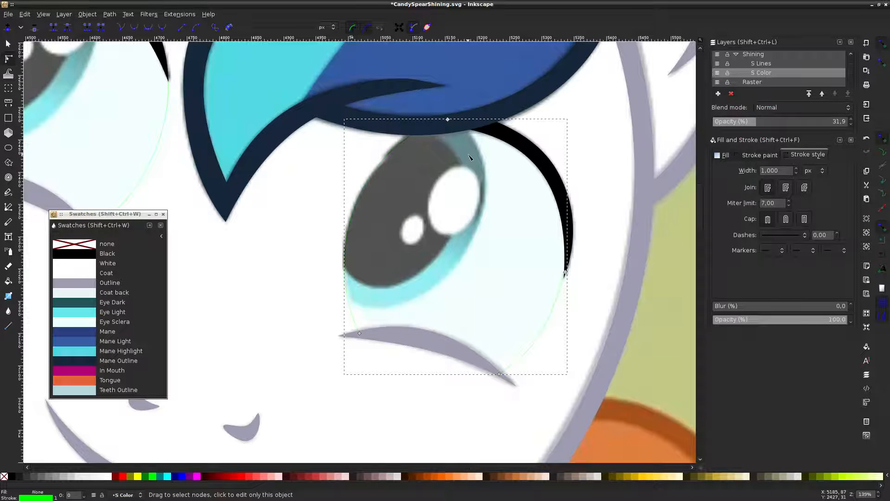
{"action": "scroll", "coordinate": [590, 133], "scroll_direction": "down", "scroll_amount": 1}
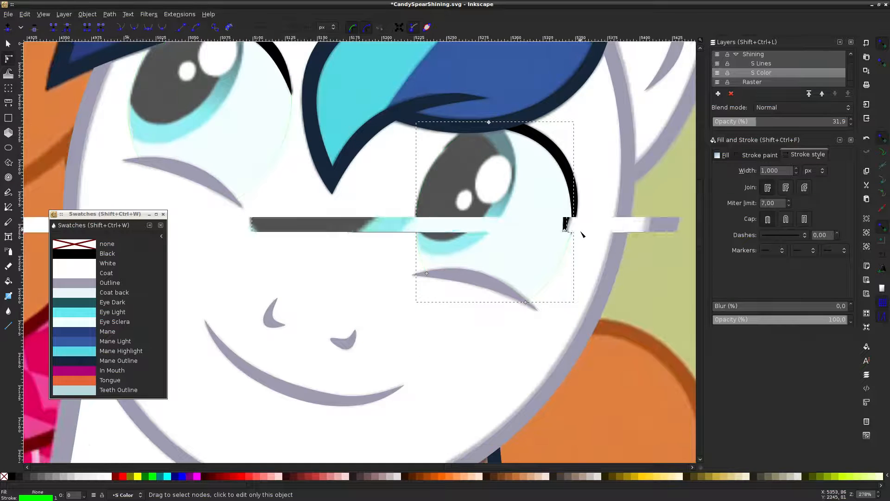
{"action": "scroll", "coordinate": [554, 268], "scroll_direction": "up", "scroll_amount": 3}
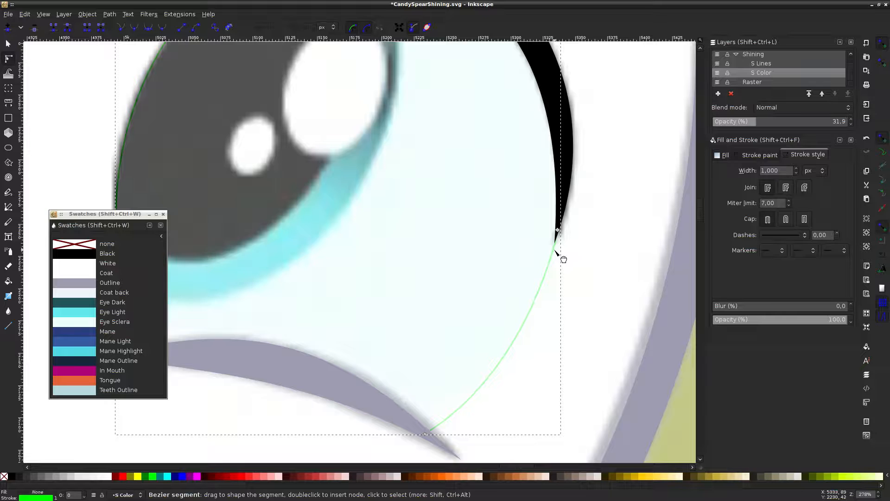
{"action": "key", "text": "Escape"}
{"action": "scroll", "coordinate": [575, 251], "scroll_direction": "down", "scroll_amount": 3}
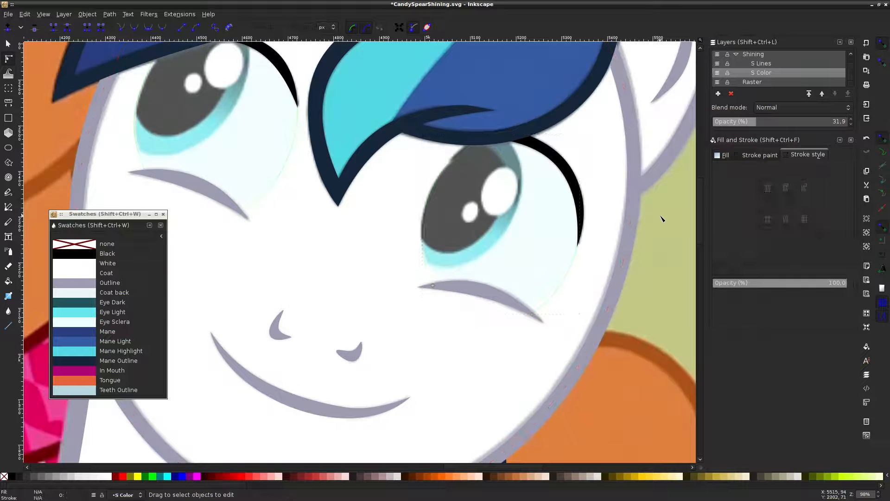
Compare the traced eye outlines with the reference by toggling the Raster layer's visibility, leave it visible and save the drawing
{"action": "left_click", "coordinate": [718, 82]}
{"action": "left_click", "coordinate": [717, 82]}
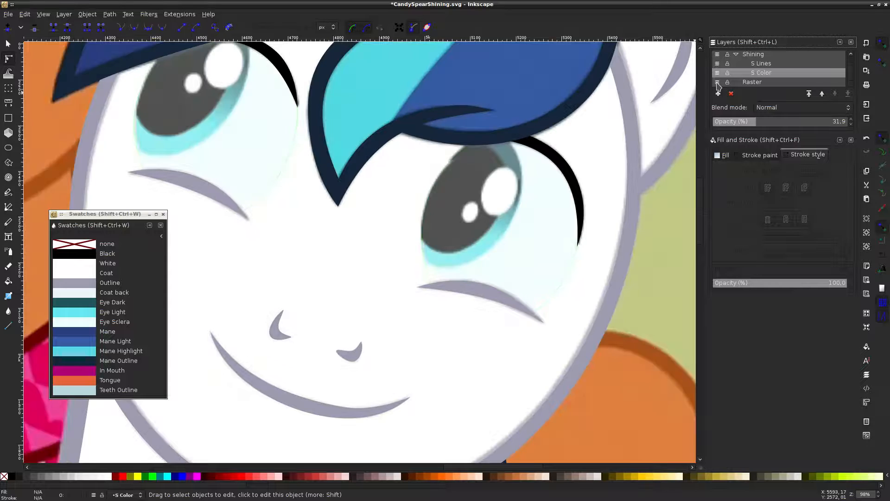
{"action": "left_click", "coordinate": [717, 82]}
{"action": "left_click", "coordinate": [717, 82]}
{"action": "left_click", "coordinate": [717, 82]}
{"action": "left_click", "coordinate": [717, 82]}
{"action": "left_click", "coordinate": [717, 82]}
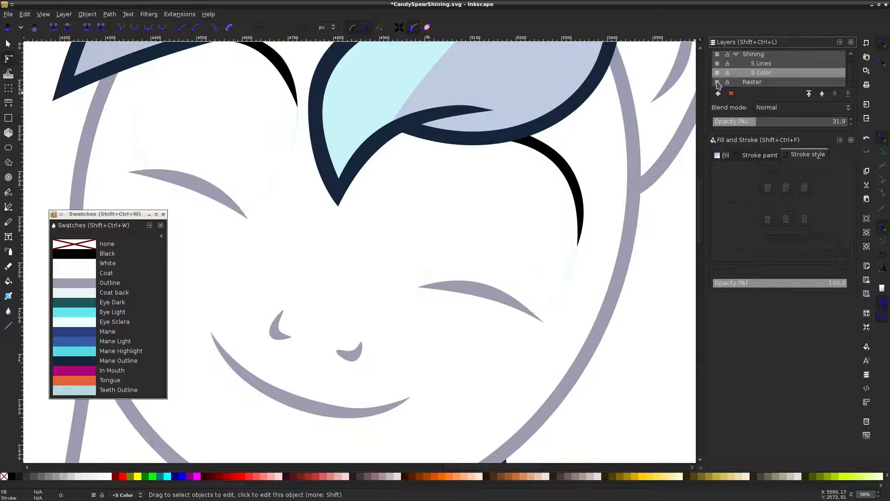
{"action": "left_click", "coordinate": [717, 82]}
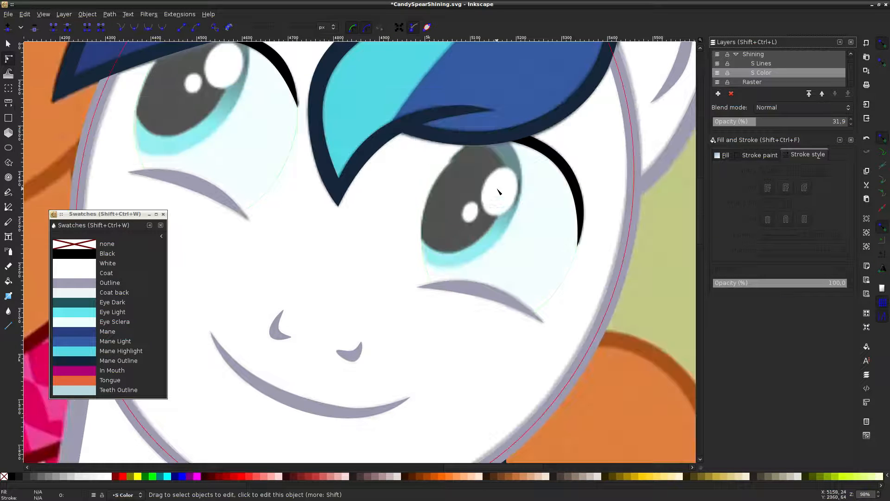
{"action": "scroll", "coordinate": [500, 172], "scroll_direction": "down", "scroll_amount": 1}
{"action": "key", "text": "ctrl+s"}
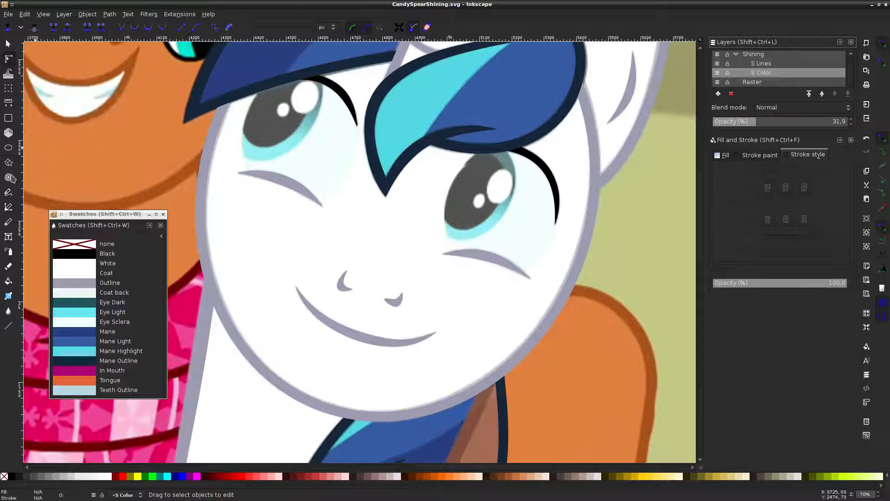
Draw a lime-outlined ellipse over the right iris and resize it to about 226 px wide and 298 px tall
{"action": "left_click", "coordinate": [8, 147]}
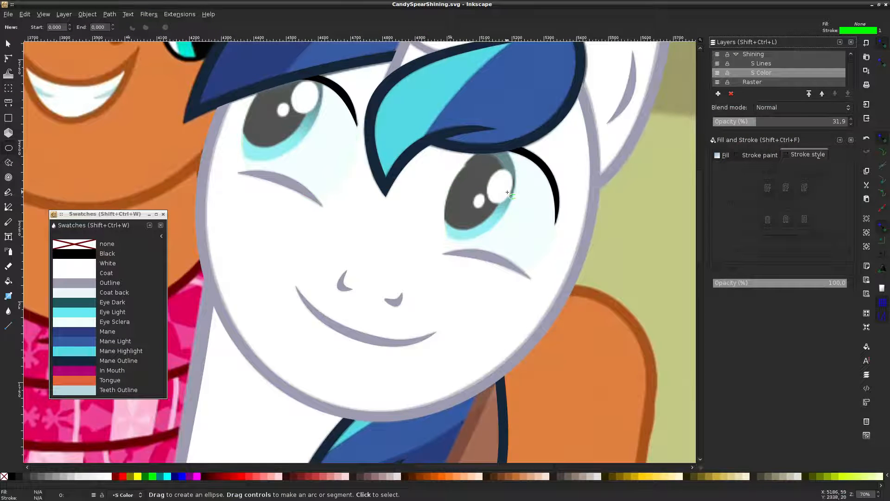
{"action": "scroll", "coordinate": [507, 192], "scroll_direction": "up", "scroll_amount": 2}
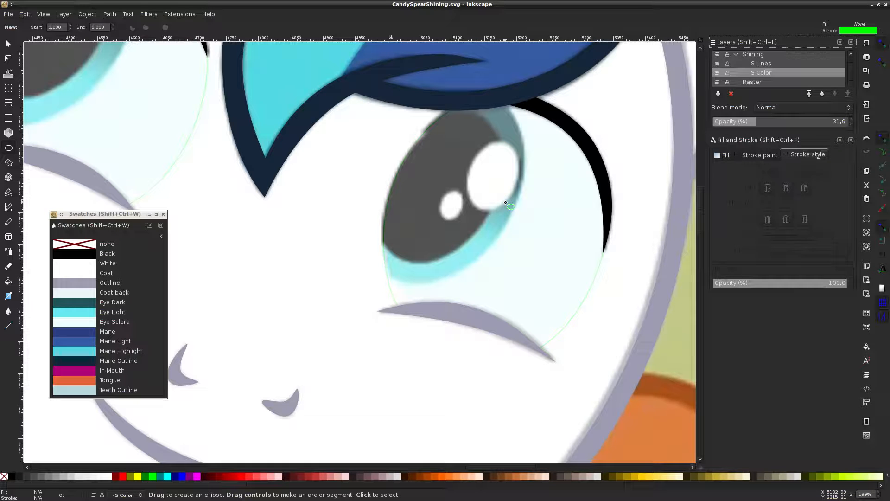
{"action": "mouse_move", "coordinate": [351, 111]}
{"action": "left_mouse_down"}
{"action": "mouse_move", "coordinate": [513, 239]}
{"action": "mouse_move", "coordinate": [510, 277]}
{"action": "left_mouse_up"}
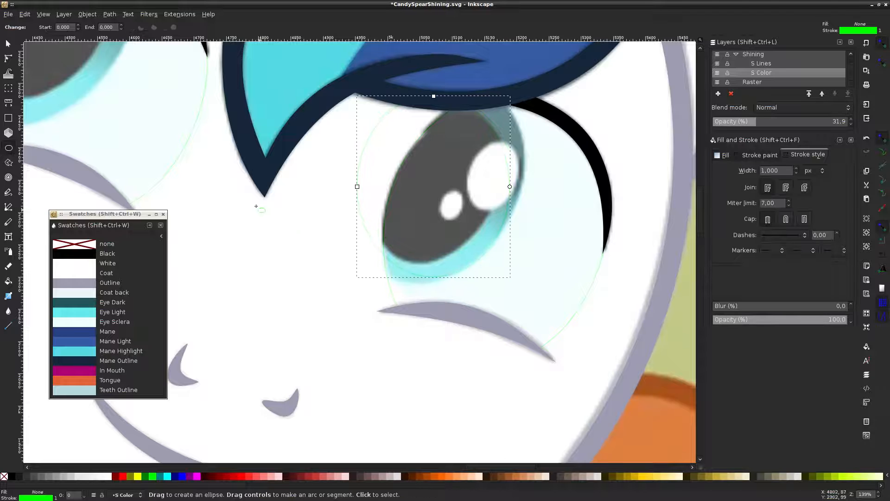
{"action": "left_click", "coordinate": [8, 44]}
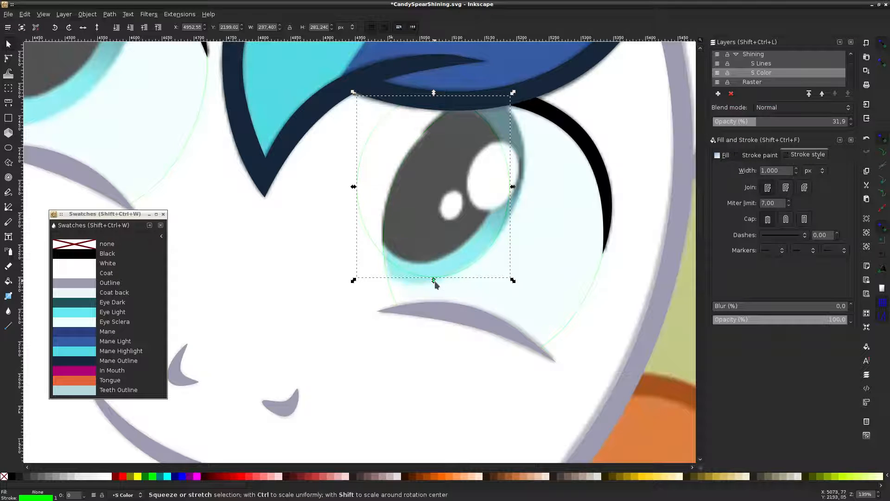
{"action": "left_click_drag", "start_coordinate": [432, 278], "coordinate": [422, 293]}
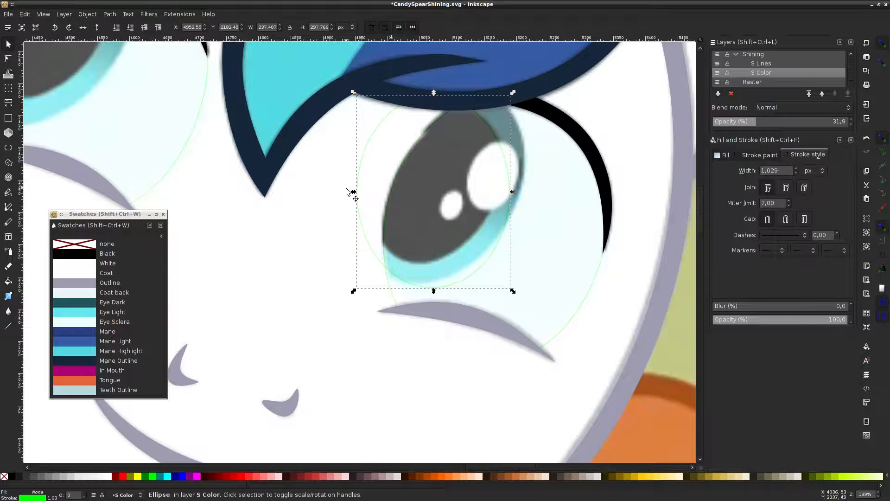
{"action": "left_click_drag", "start_coordinate": [354, 192], "coordinate": [361, 192]}
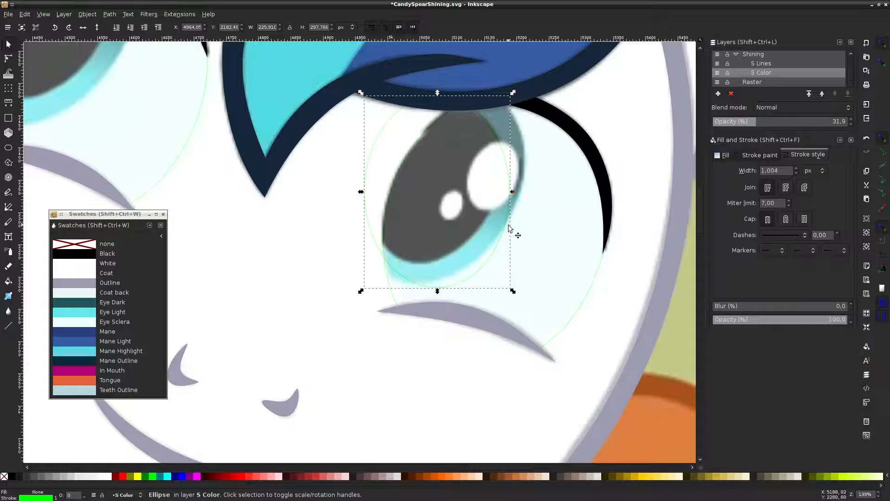
Skew the iris ellipse to match the right eye's slant, about 254 px wide, and move it over the iris
{"action": "left_click_drag", "start_coordinate": [513, 230], "coordinate": [485, 224]}
{"action": "left_click", "coordinate": [416, 85]}
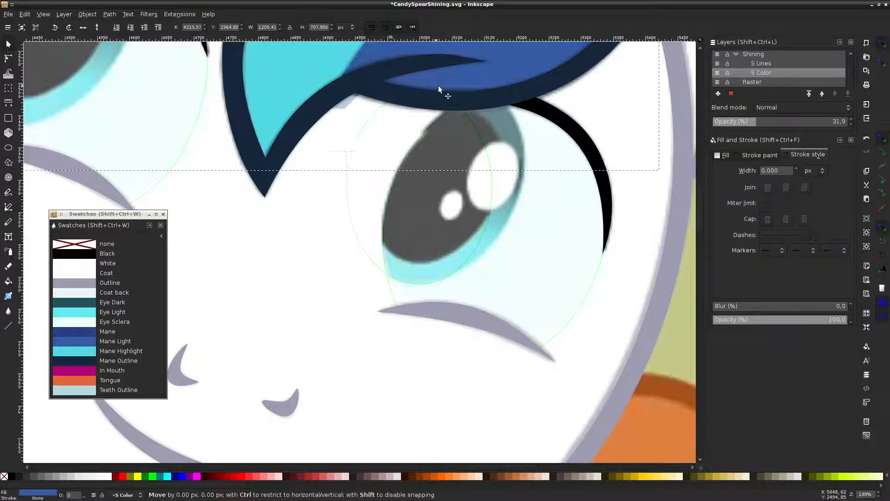
{"action": "left_click", "coordinate": [427, 90], "text": "alt"}
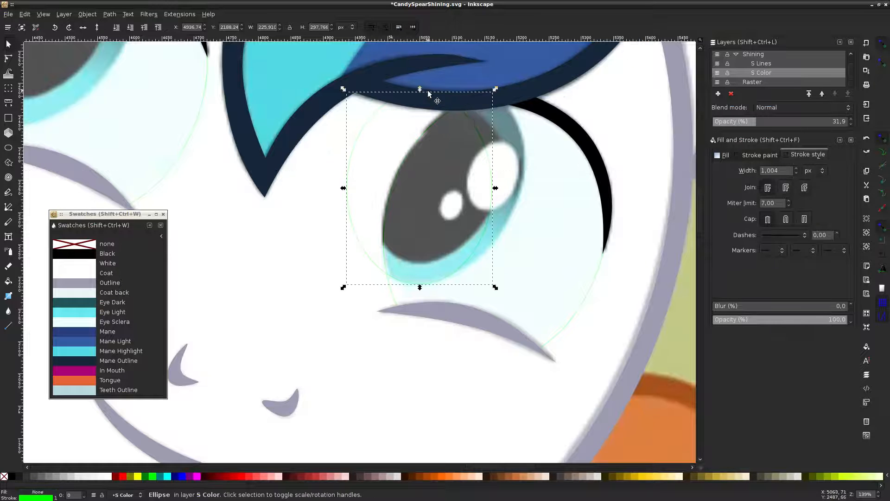
{"action": "left_click_drag", "start_coordinate": [420, 88], "coordinate": [454, 90]}
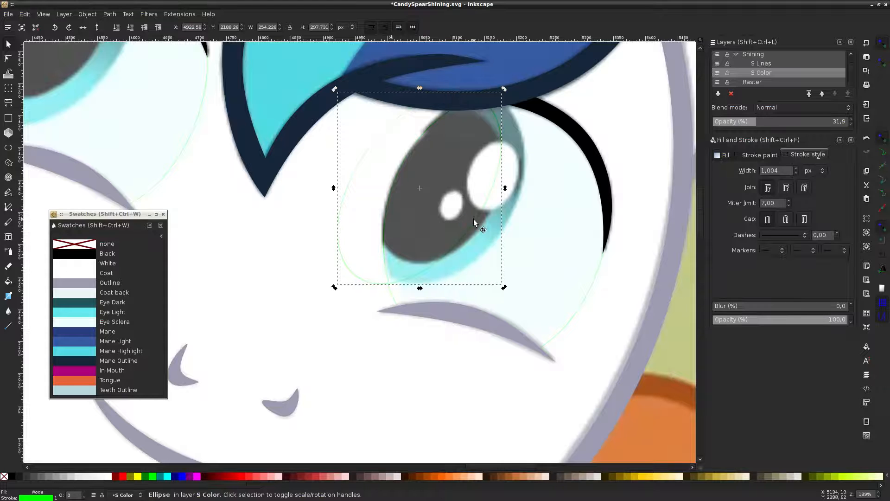
{"action": "left_click_drag", "start_coordinate": [474, 218], "coordinate": [507, 220]}
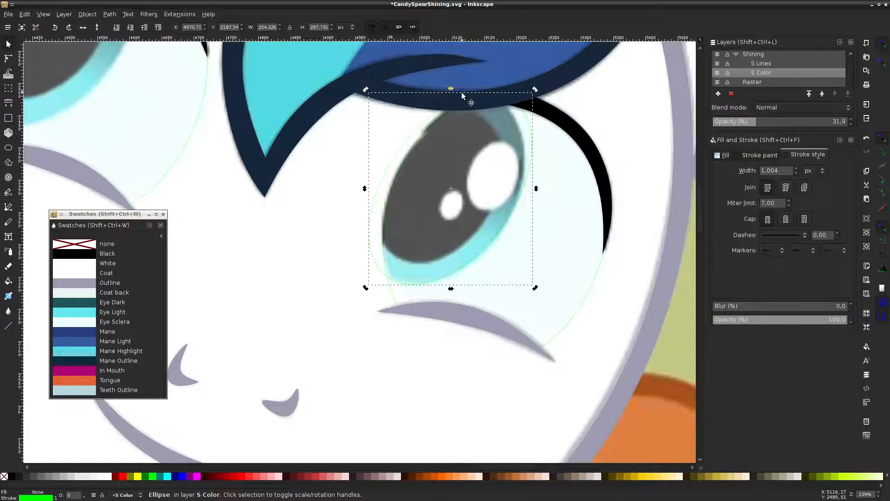
Refine the ellipse's fit around the right iris by resizing, slightly rotating counterclockwise and nudging it, to about 239 px wide and 307 px tall
{"action": "left_click", "coordinate": [424, 119]}
{"action": "left_click", "coordinate": [414, 133]}
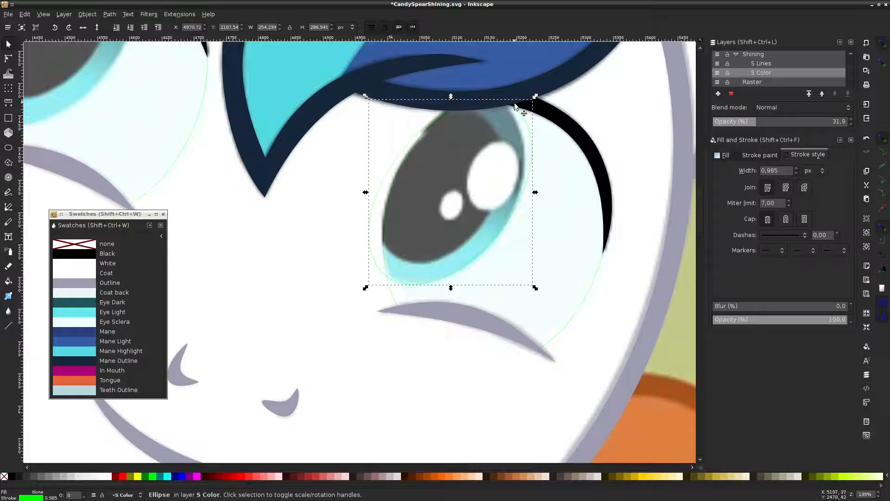
{"action": "left_click_drag", "start_coordinate": [532, 98], "coordinate": [523, 97]}
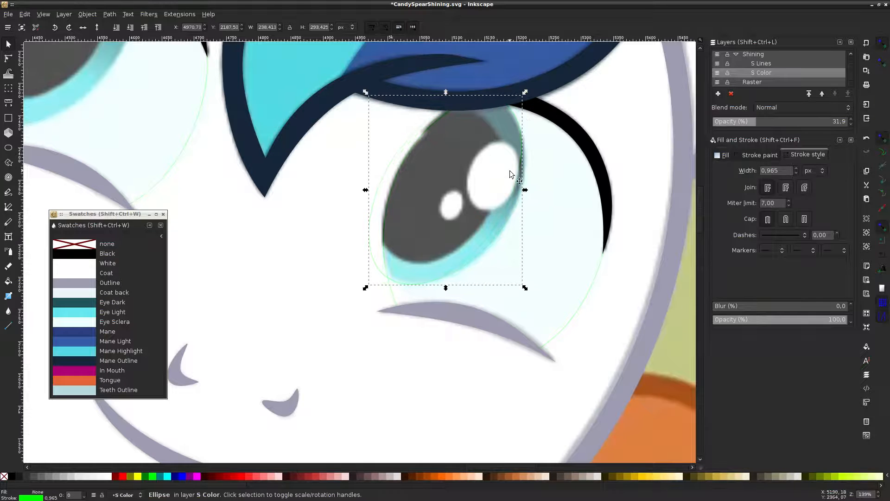
{"action": "left_click_drag", "start_coordinate": [525, 190], "coordinate": [529, 190]}
{"action": "left_click_drag", "start_coordinate": [492, 235], "coordinate": [494, 240]}
{"action": "left_click_drag", "start_coordinate": [450, 97], "coordinate": [449, 92]}
{"action": "left_click", "coordinate": [522, 147]}
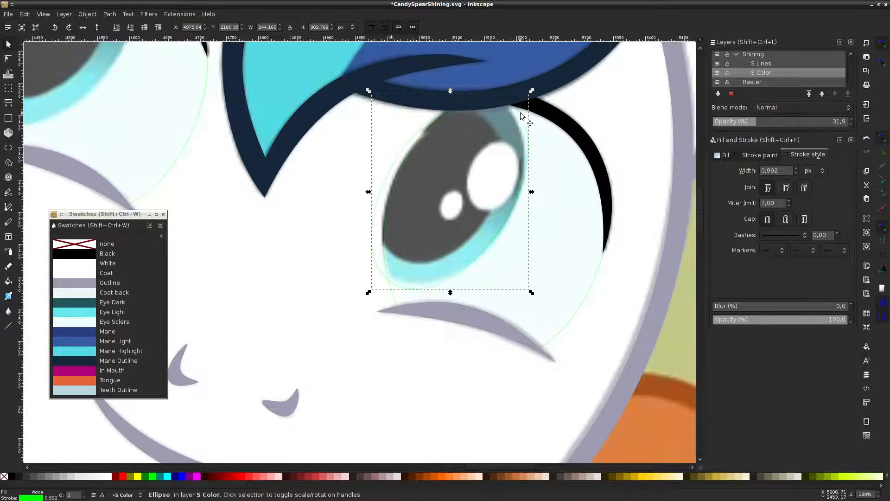
{"action": "left_click_drag", "start_coordinate": [531, 91], "coordinate": [524, 90]}
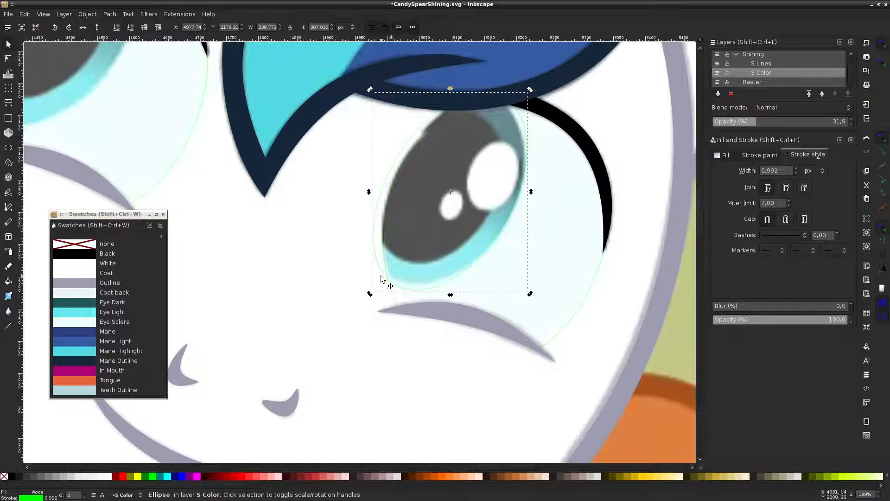
{"action": "left_click_drag", "start_coordinate": [380, 275], "coordinate": [378, 269]}
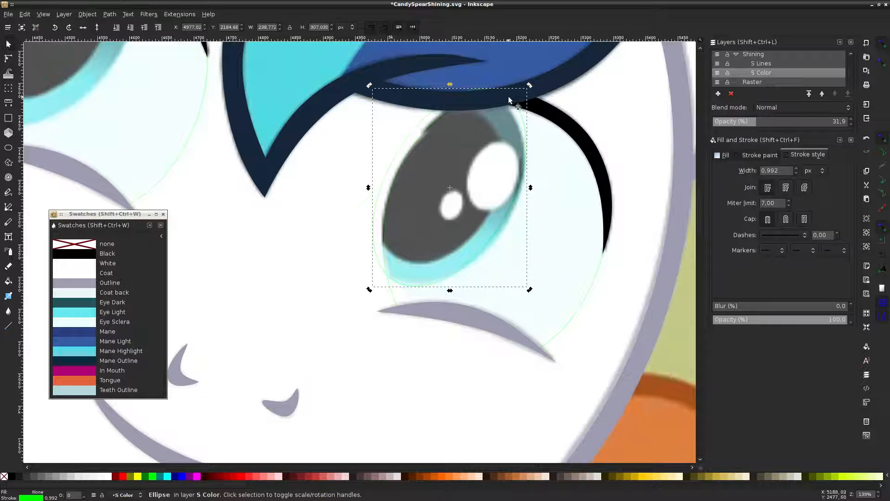
Resize the lime ellipse around the right iris to about 237 px wide and 291 px tall
{"action": "left_click_drag", "start_coordinate": [530, 85], "coordinate": [524, 87]}
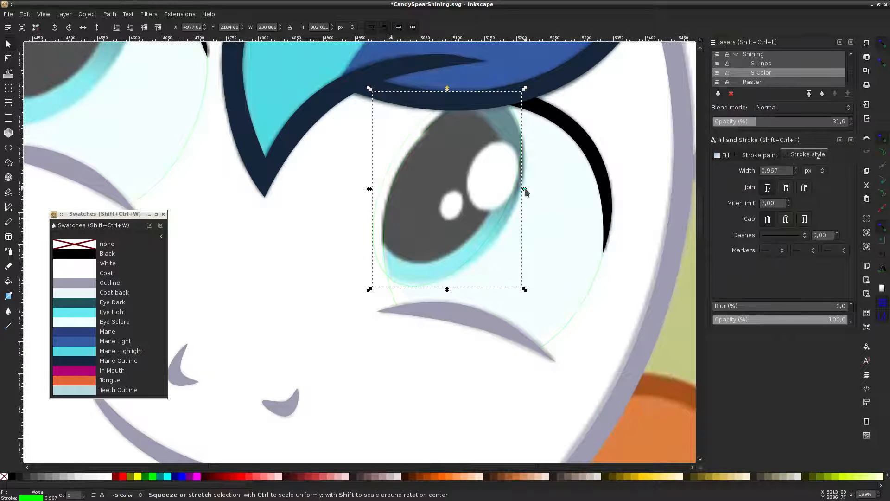
{"action": "left_click_drag", "start_coordinate": [529, 196], "coordinate": [536, 196]}
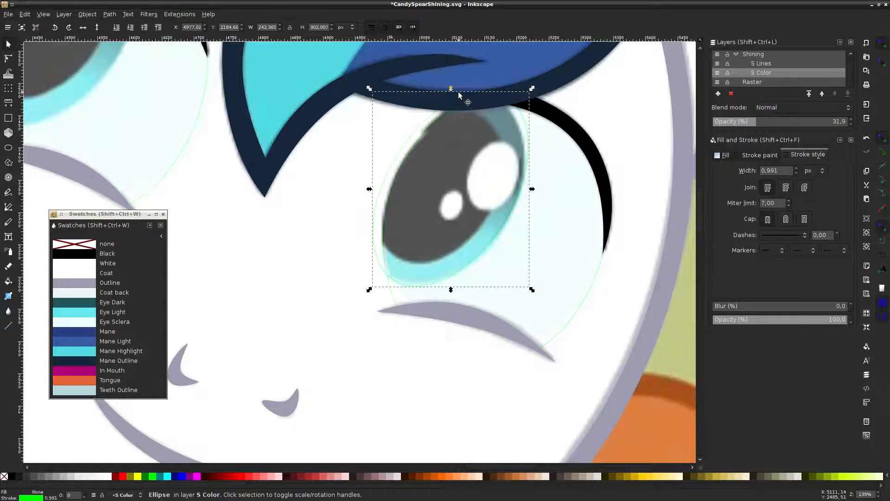
{"action": "left_click_drag", "start_coordinate": [453, 92], "coordinate": [453, 99]}
{"action": "left_click", "coordinate": [451, 95]}
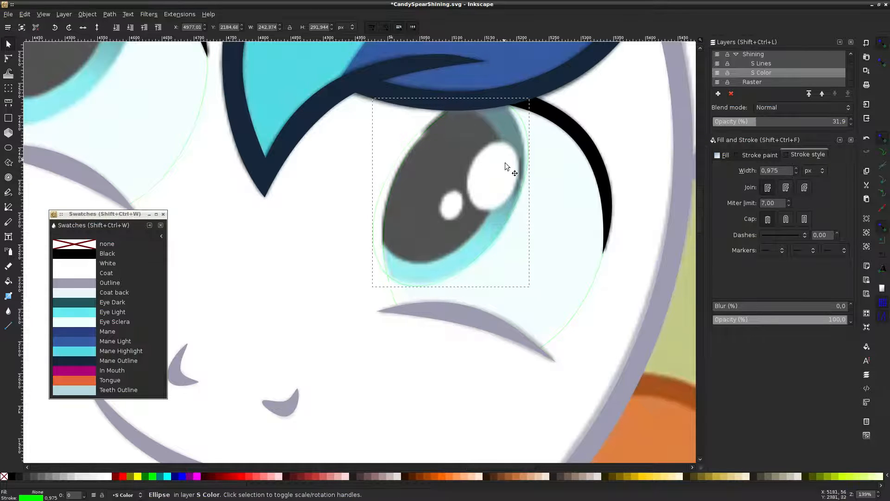
{"action": "left_click", "coordinate": [404, 119]}
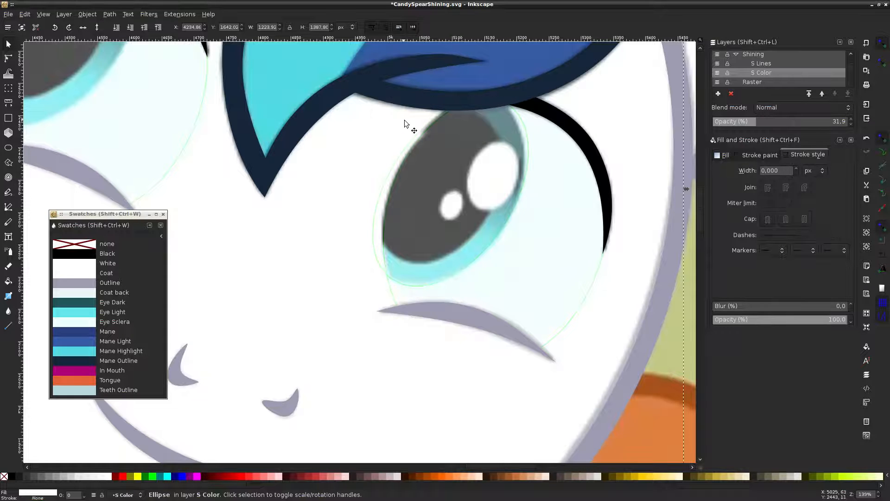
{"action": "left_click", "coordinate": [522, 127]}
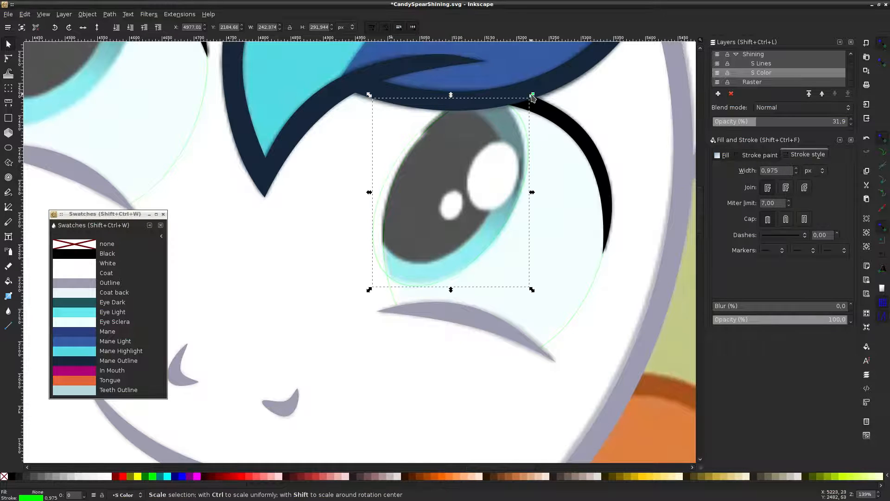
{"action": "left_click_drag", "start_coordinate": [532, 96], "coordinate": [528, 97]}
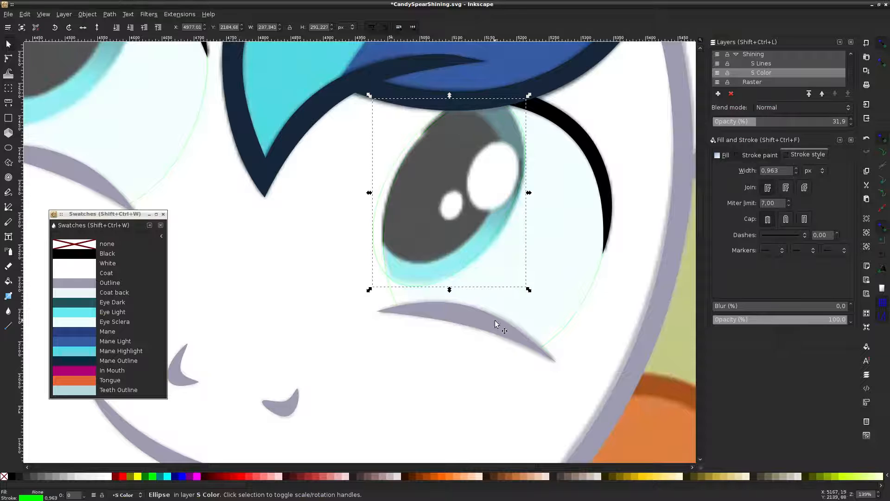
Nudge the lime iris ellipse upward and resize it to about 232 px wide and 295 px tall
{"action": "left_click_drag", "start_coordinate": [451, 287], "coordinate": [451, 290]}
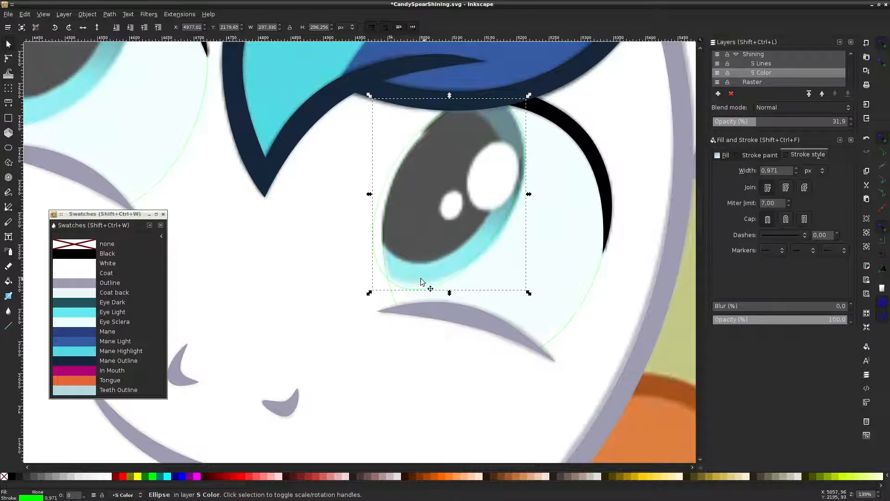
{"action": "left_click_drag", "start_coordinate": [377, 273], "coordinate": [377, 269]}
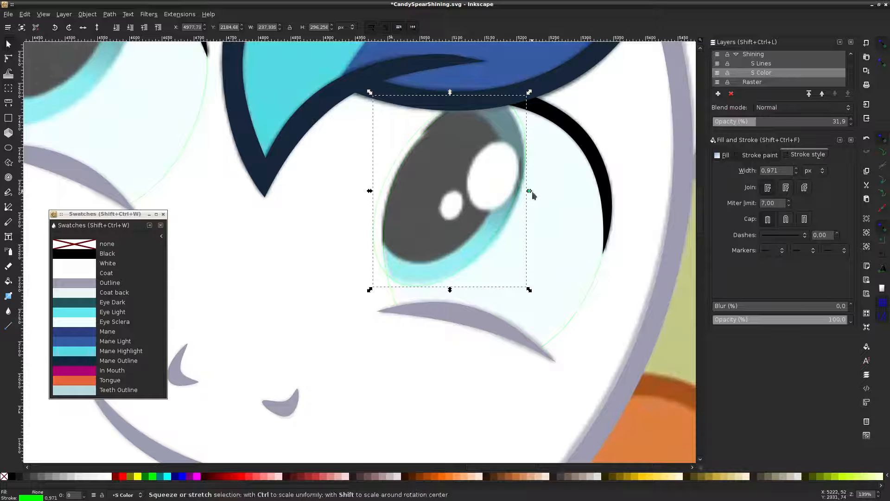
{"action": "left_click_drag", "start_coordinate": [532, 192], "coordinate": [535, 192]}
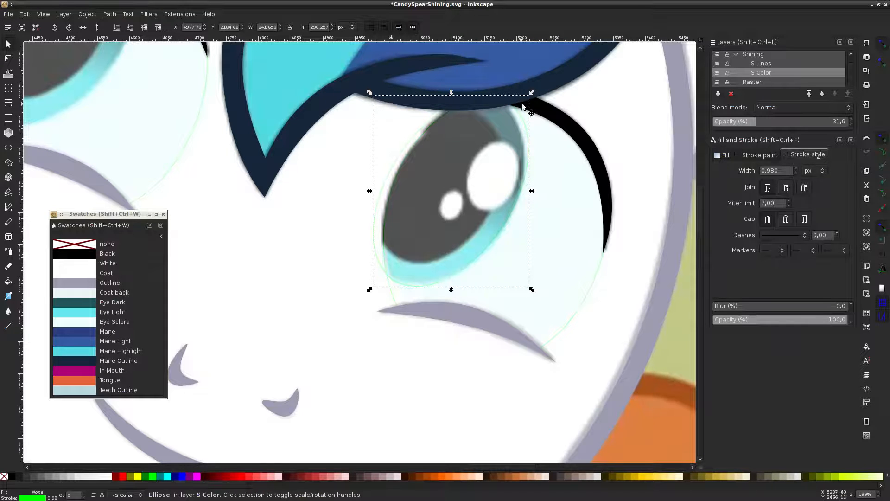
{"action": "left_click_drag", "start_coordinate": [452, 93], "coordinate": [452, 97]}
{"action": "left_click_drag", "start_coordinate": [532, 97], "coordinate": [527, 98]}
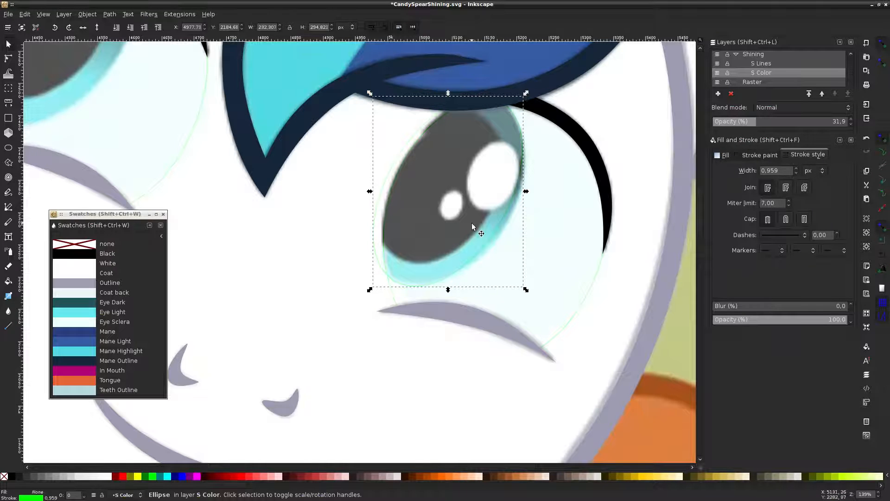
Skew the iris ellipse slightly further, shift it left and resize it to about 288 px wide and 278 px tall
{"action": "left_click", "coordinate": [510, 211]}
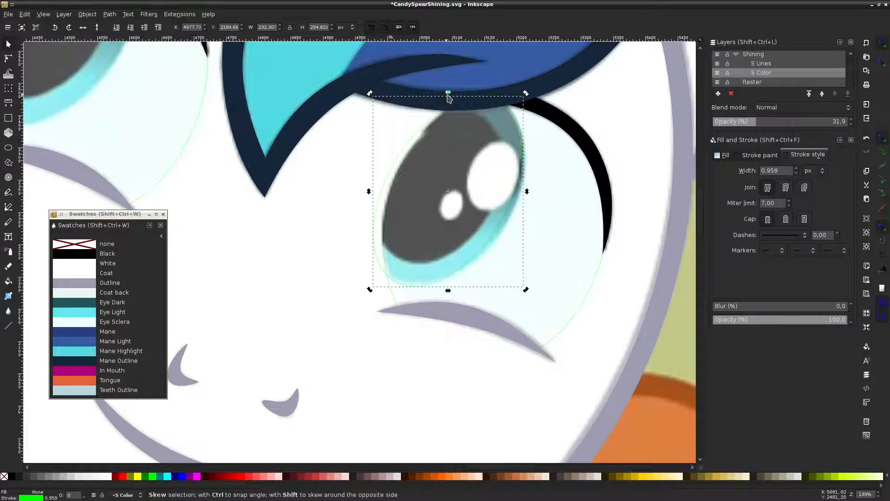
{"action": "left_click_drag", "start_coordinate": [449, 94], "coordinate": [453, 93]}
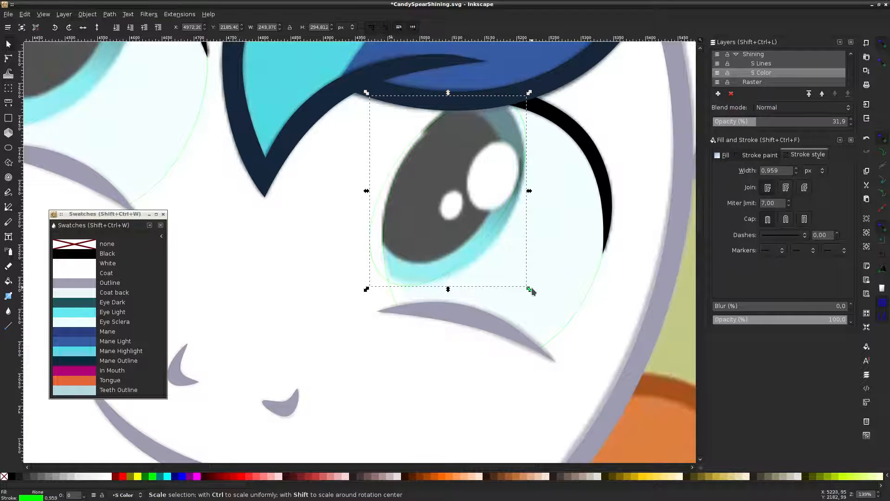
{"action": "left_click_drag", "start_coordinate": [531, 287], "coordinate": [536, 294]}
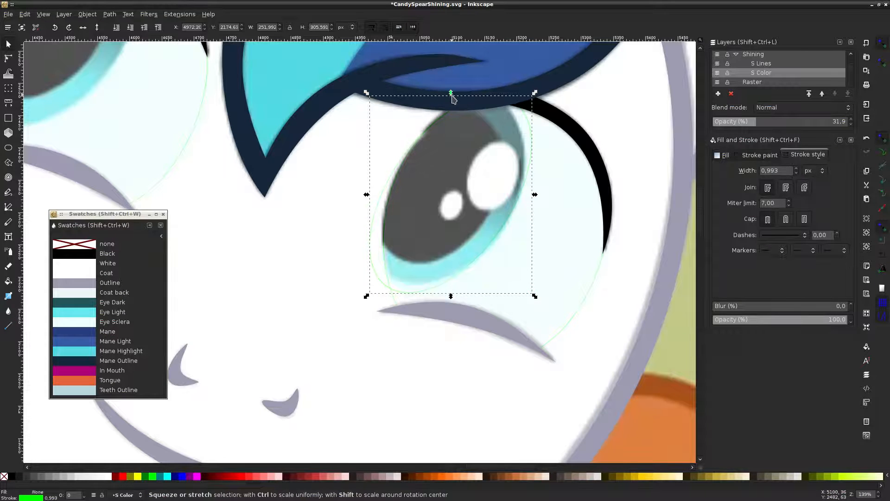
{"action": "left_click_drag", "start_coordinate": [450, 94], "coordinate": [451, 98]}
{"action": "left_click_drag", "start_coordinate": [405, 150], "coordinate": [395, 154]}
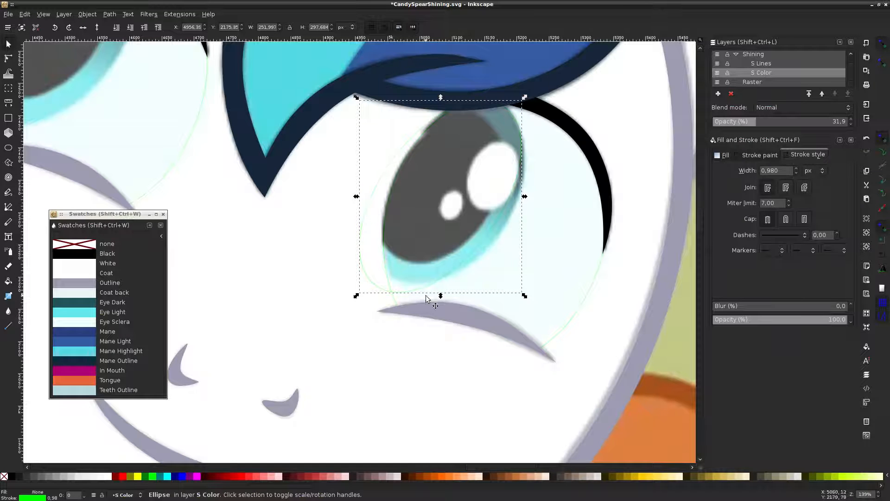
{"action": "left_click_drag", "start_coordinate": [440, 295], "coordinate": [442, 282]}
{"action": "left_click_drag", "start_coordinate": [522, 193], "coordinate": [545, 221]}
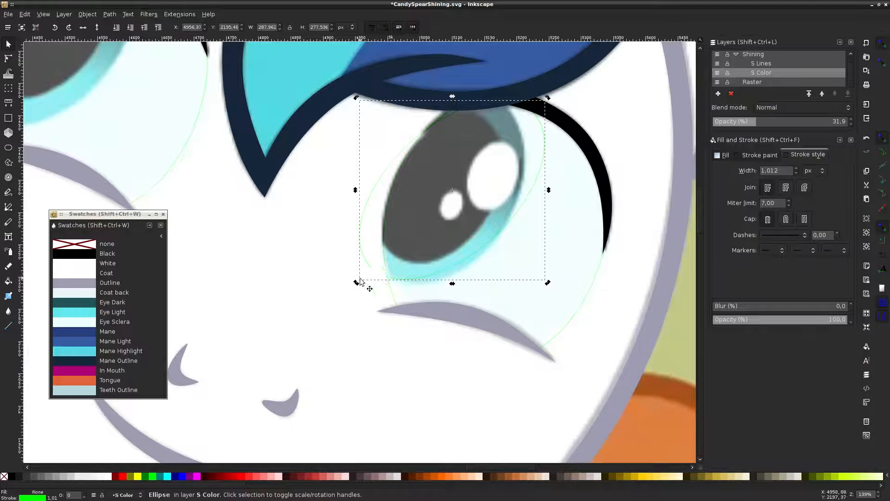
Rotate the iris ellipse counterclockwise and resize it to about 246 px wide and 300 px tall
{"action": "left_click", "coordinate": [360, 281]}
{"action": "left_click_drag", "start_coordinate": [359, 281], "coordinate": [391, 291]}
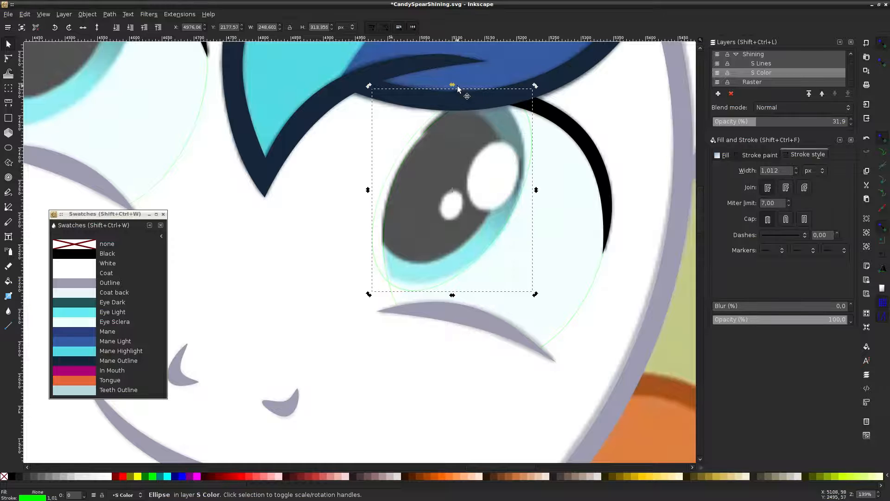
{"action": "left_click", "coordinate": [531, 117]}
{"action": "left_click_drag", "start_coordinate": [533, 94], "coordinate": [524, 102]}
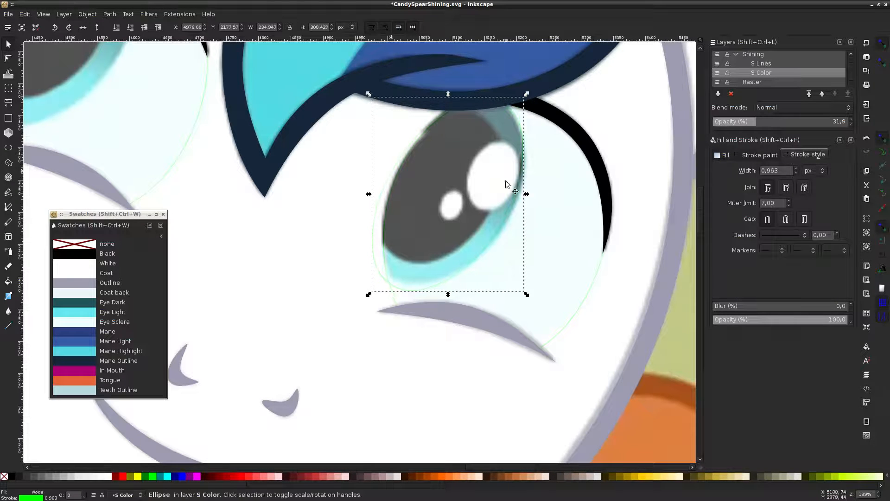
{"action": "left_click_drag", "start_coordinate": [529, 193], "coordinate": [535, 193]}
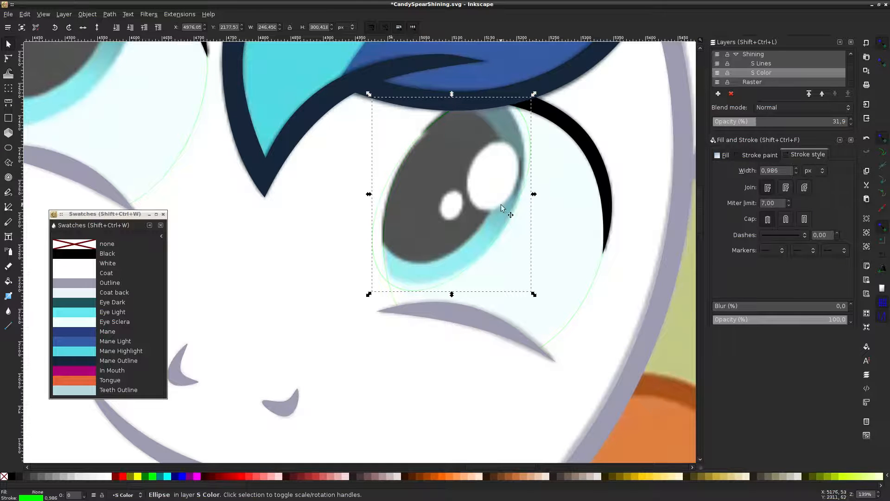
Try a slight clockwise rotation of the iris ellipse, undo it and reselect the ellipse
{"action": "left_click", "coordinate": [403, 293]}
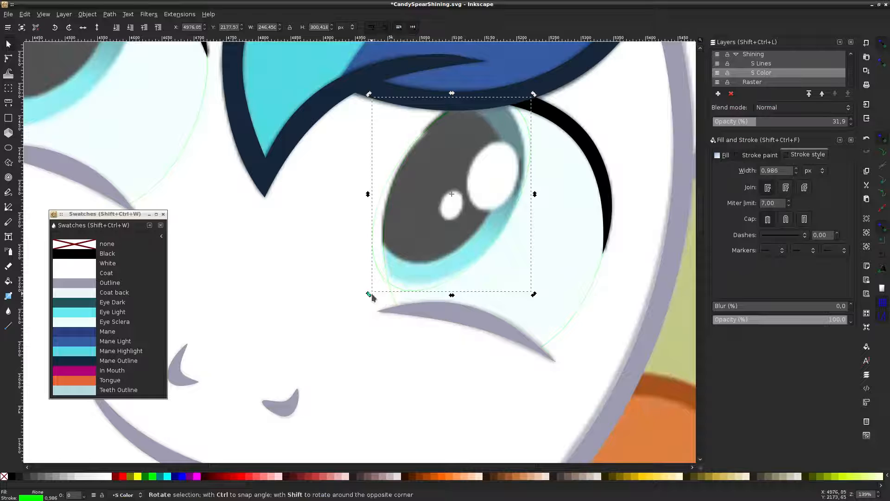
{"action": "left_click_drag", "start_coordinate": [371, 292], "coordinate": [368, 284]}
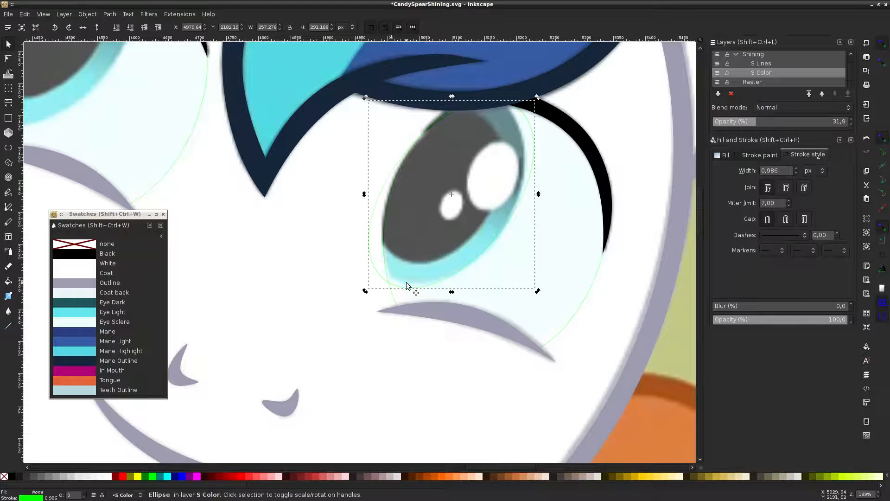
{"action": "left_click", "coordinate": [407, 284]}
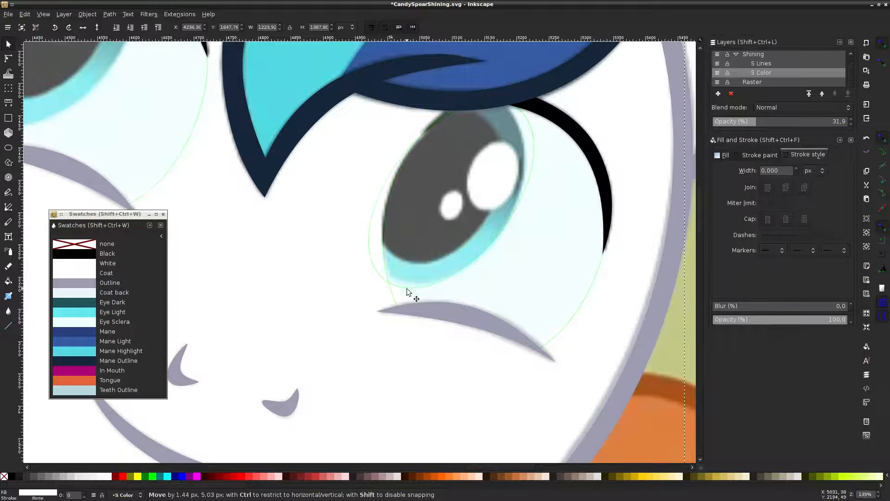
{"action": "left_click_drag", "start_coordinate": [419, 269], "coordinate": [380, 335]}
{"action": "key", "text": "ctrl+z"}
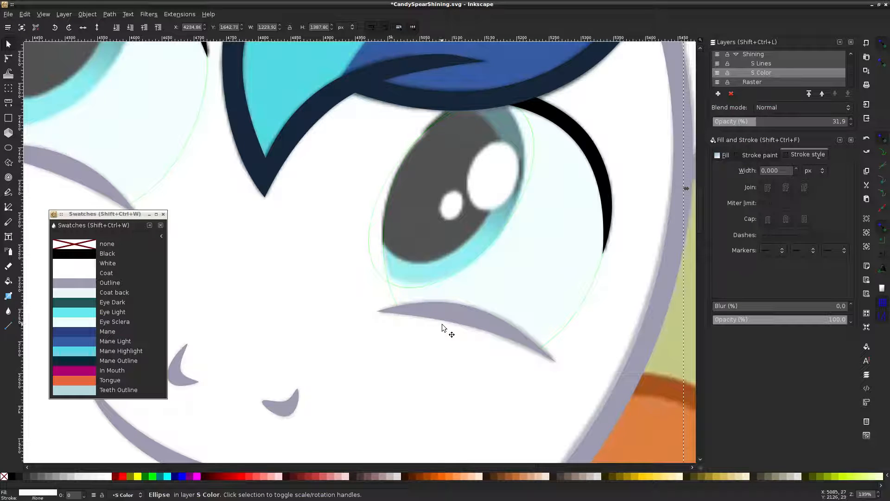
{"action": "left_click", "coordinate": [422, 291], "text": "alt"}
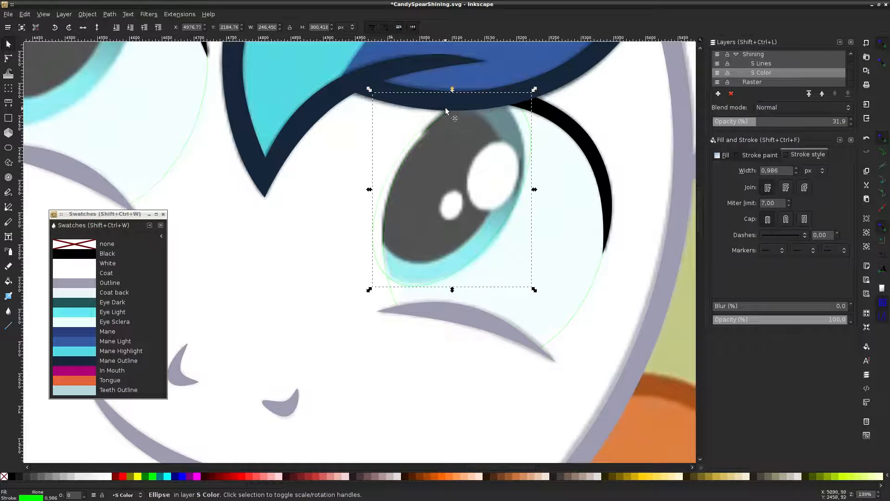
Stretch the iris ellipse to about 261 px by 340 px, rotate it counterclockwise and shift it left over the iris
{"action": "left_click_drag", "start_coordinate": [453, 89], "coordinate": [453, 67]}
{"action": "left_click_drag", "start_coordinate": [536, 176], "coordinate": [544, 177]}
{"action": "left_click", "coordinate": [514, 78]}
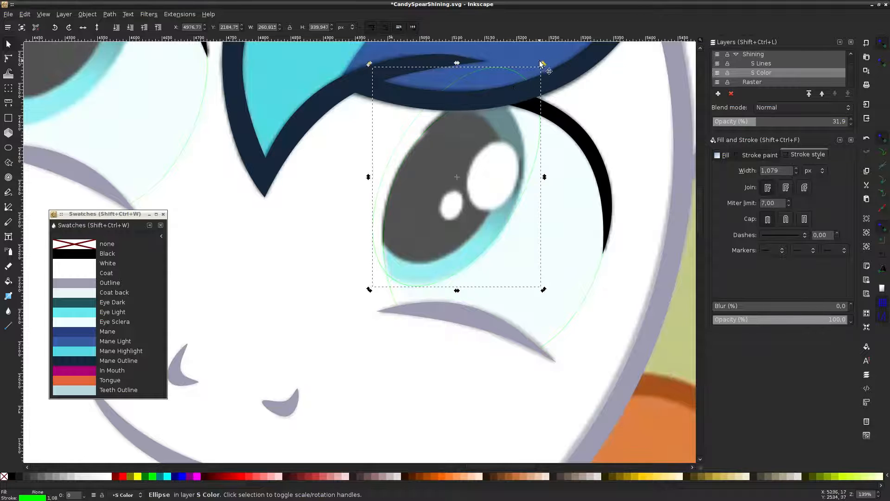
{"action": "left_click_drag", "start_coordinate": [543, 63], "coordinate": [501, 62]}
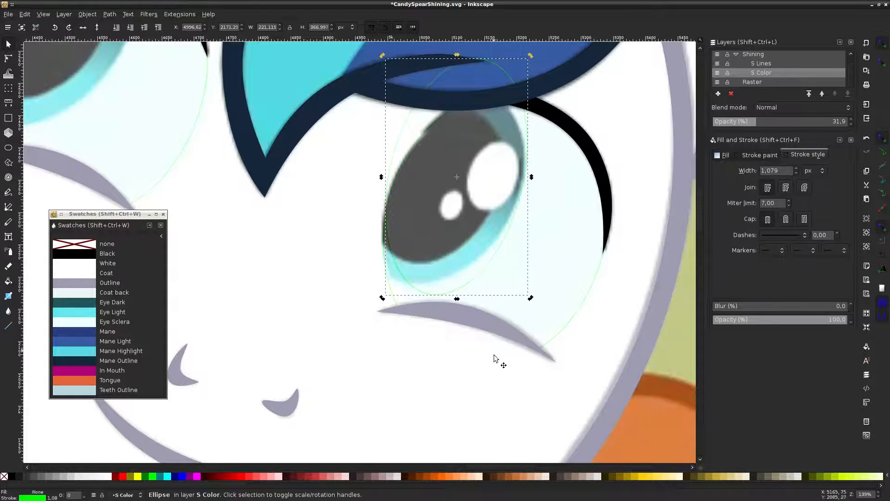
{"action": "left_click_drag", "start_coordinate": [478, 278], "coordinate": [465, 277]}
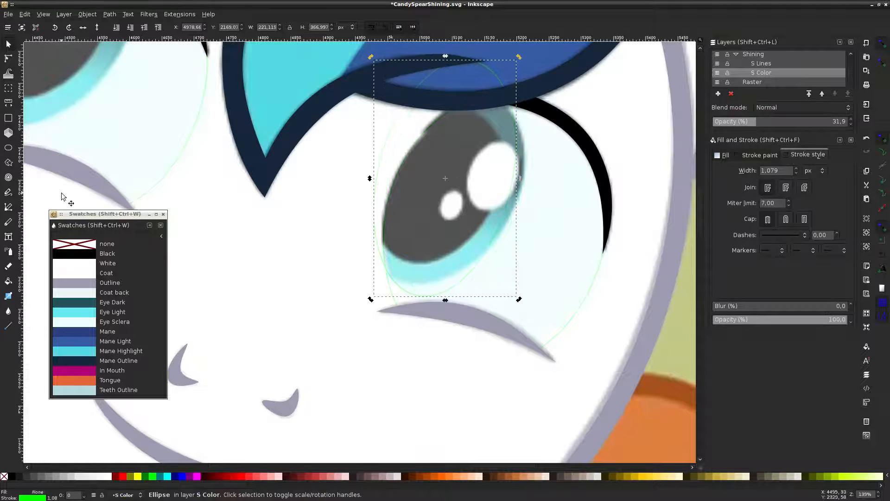
Replace the iris ellipse with a newly drawn one about 203 px wide and 325 px tall, outlined in red
{"action": "left_click", "coordinate": [8, 148]}
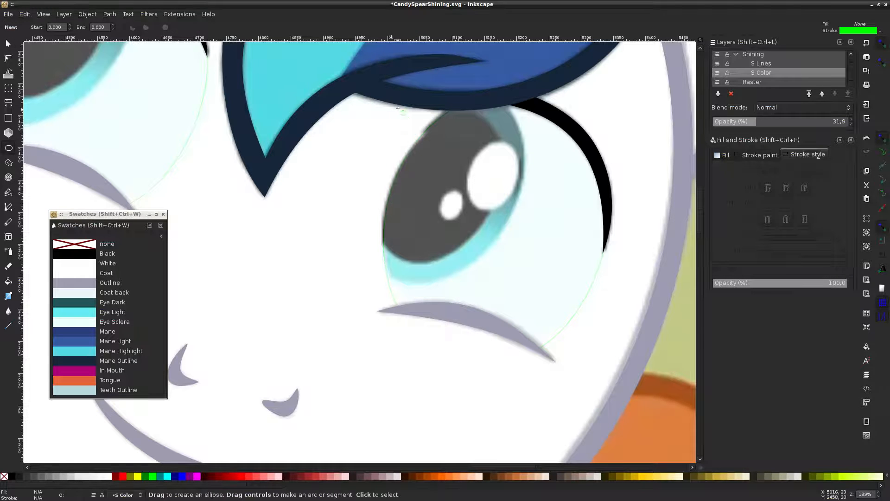
{"action": "mouse_move", "coordinate": [390, 95]}
{"action": "left_mouse_down"}
{"action": "mouse_move", "coordinate": [433, 209]}
{"action": "mouse_move", "coordinate": [521, 305]}
{"action": "left_mouse_up"}
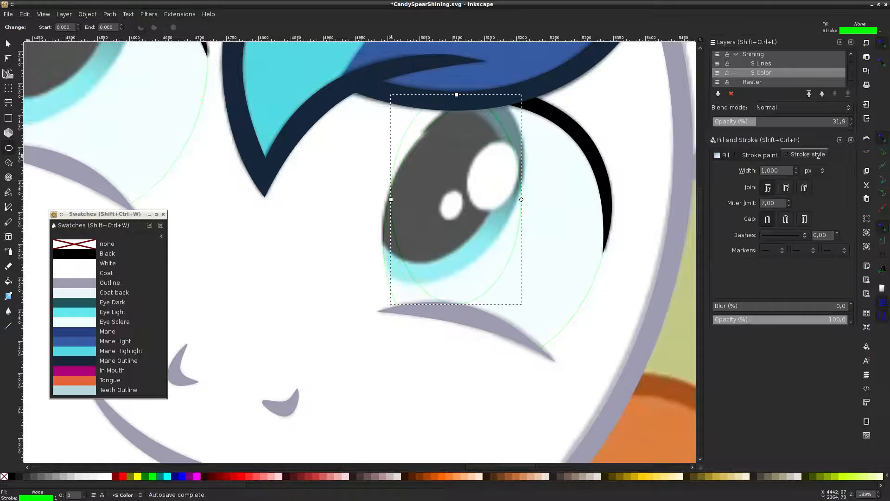
{"action": "left_click", "coordinate": [9, 44]}
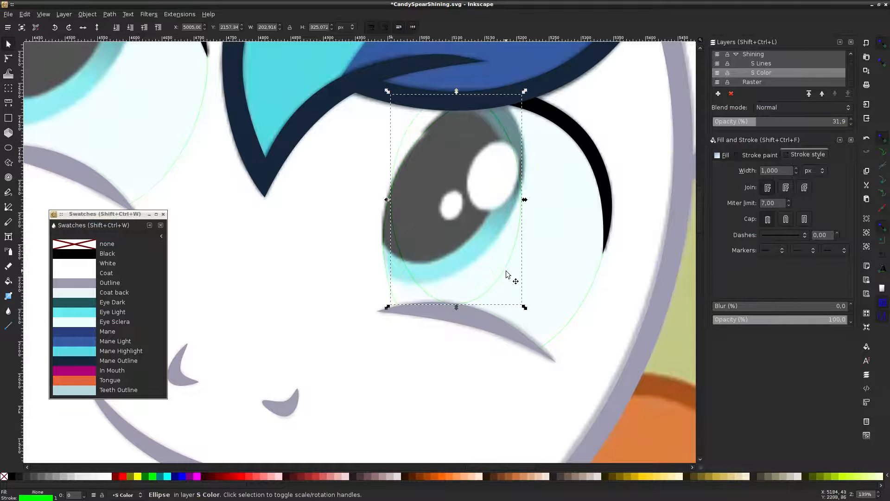
{"action": "left_click", "coordinate": [124, 477], "text": "shift"}
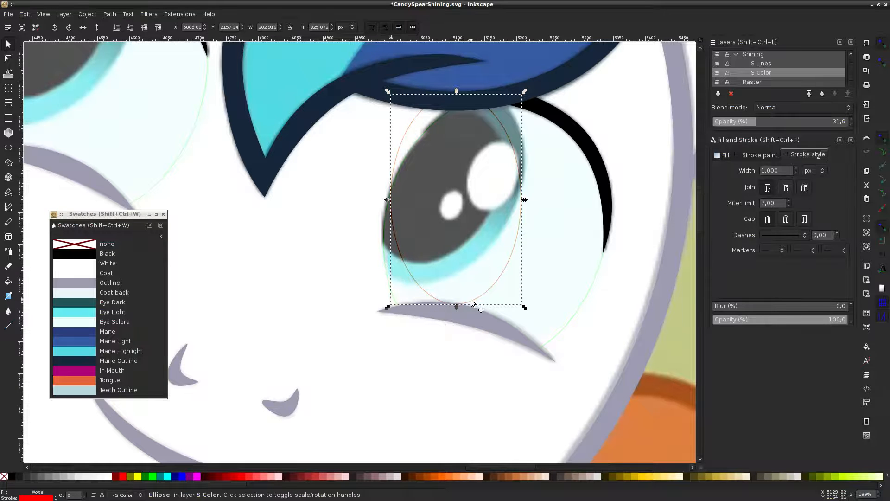
Position the red ellipse over the right iris, rotate it clockwise and skew it slightly to about 241 px by 300 px
{"action": "left_click_drag", "start_coordinate": [471, 299], "coordinate": [457, 287]}
{"action": "left_click", "coordinate": [488, 119]}
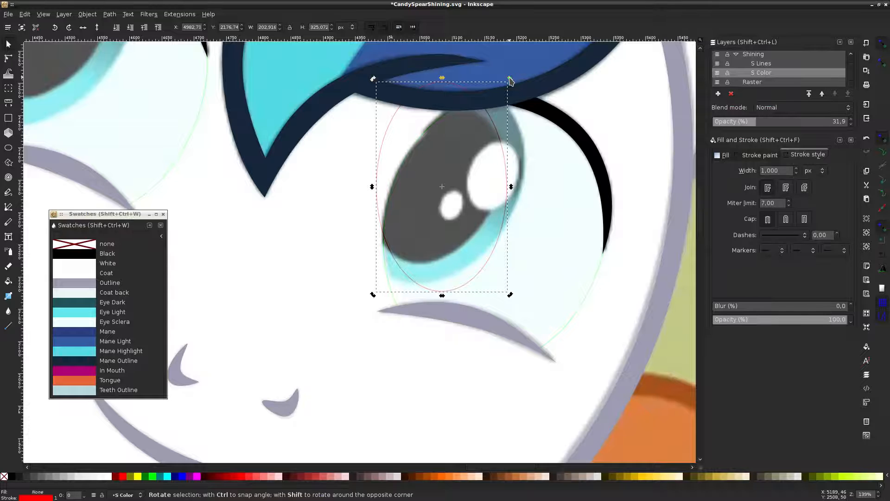
{"action": "left_click_drag", "start_coordinate": [510, 81], "coordinate": [579, 122]}
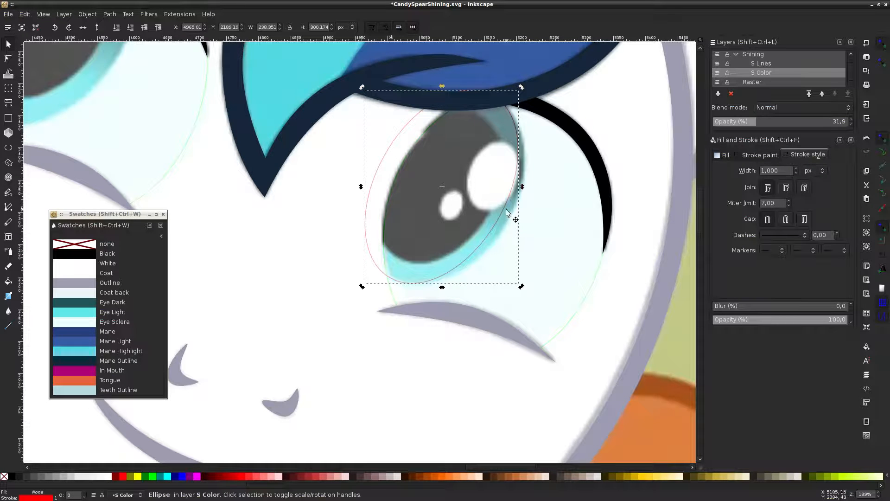
{"action": "left_click_drag", "start_coordinate": [506, 207], "coordinate": [513, 207]}
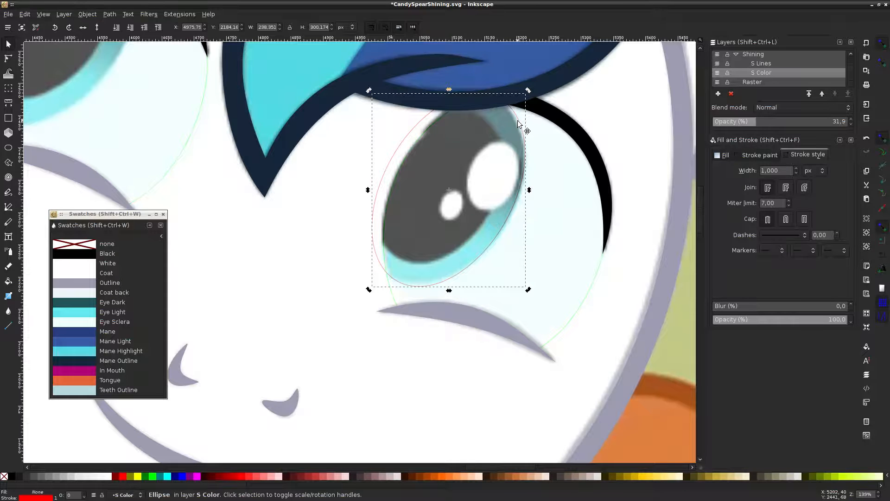
{"action": "left_click_drag", "start_coordinate": [517, 121], "coordinate": [517, 123]}
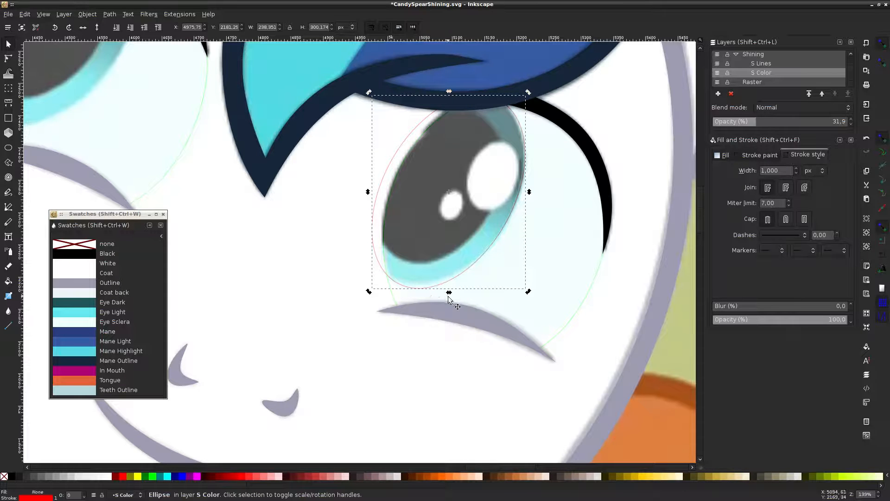
{"action": "left_click_drag", "start_coordinate": [450, 296], "coordinate": [447, 294]}
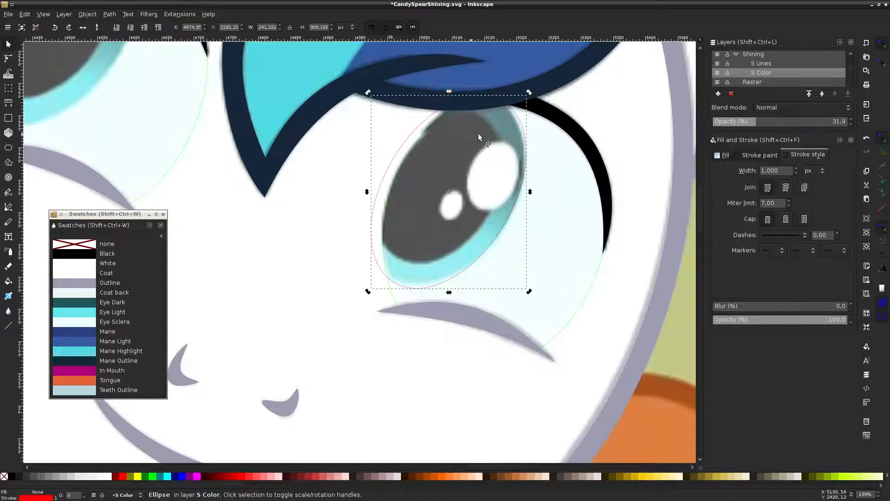
Reduce the red iris ellipse's height slightly to fit the reference, making it about 241 px by 291 px
{"action": "left_click", "coordinate": [682, 337]}
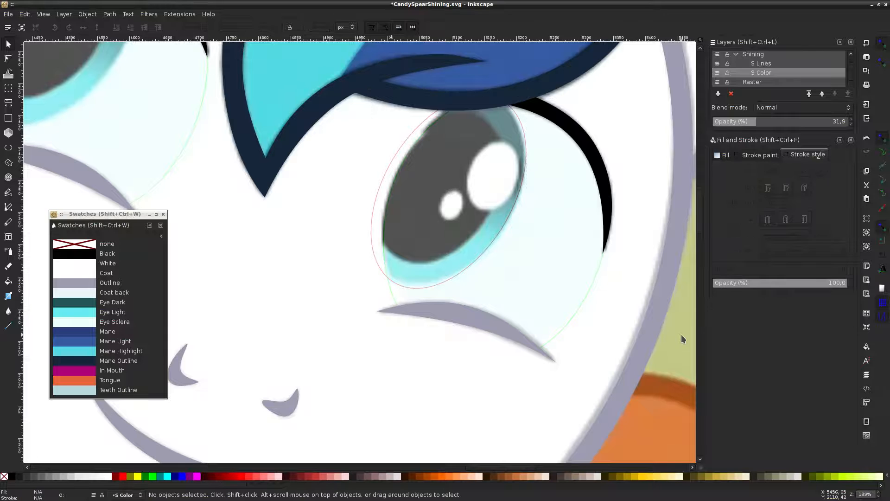
{"action": "left_click", "coordinate": [460, 272]}
{"action": "left_click_drag", "start_coordinate": [367, 92], "coordinate": [365, 96]}
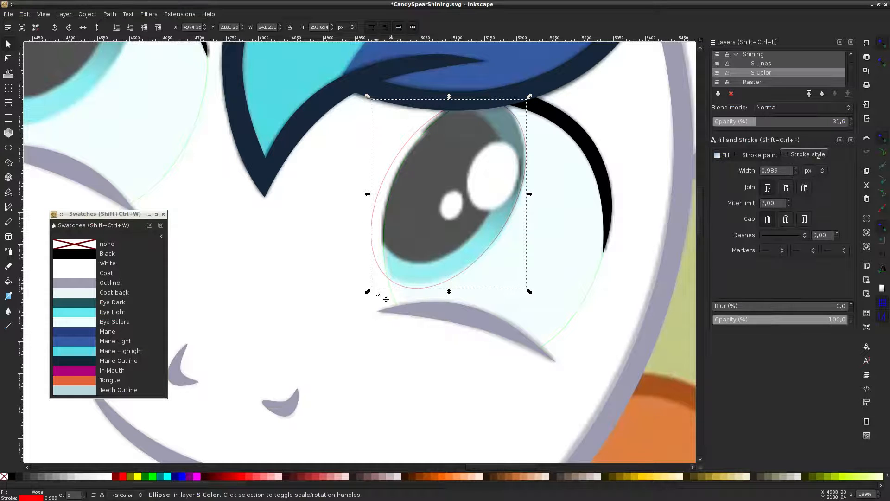
{"action": "left_click_drag", "start_coordinate": [369, 296], "coordinate": [369, 291]}
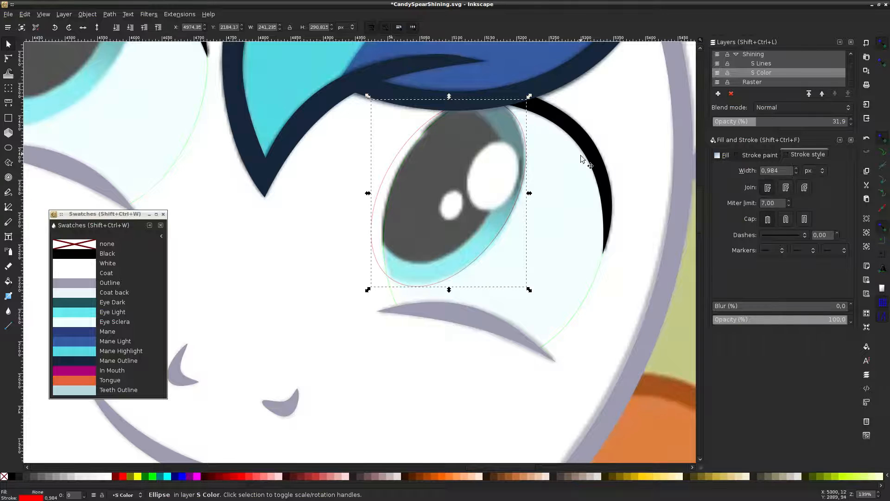
{"action": "left_click", "coordinate": [593, 291]}
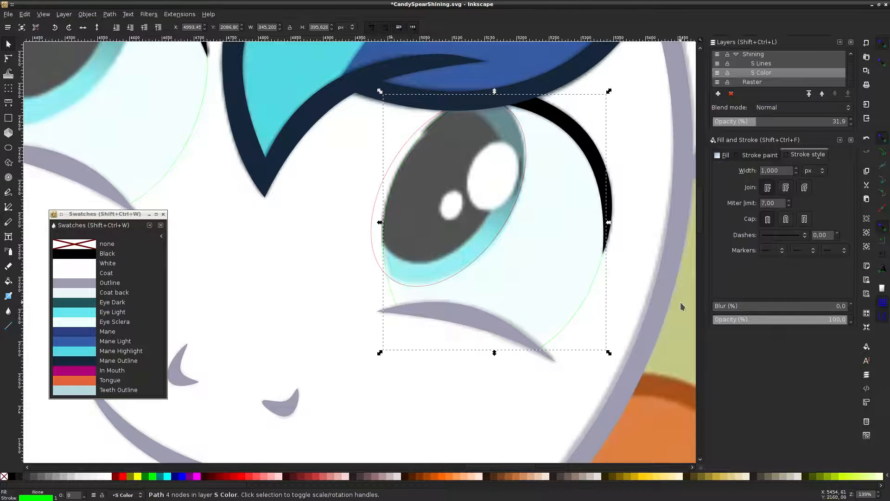
{"action": "key", "text": "Escape"}
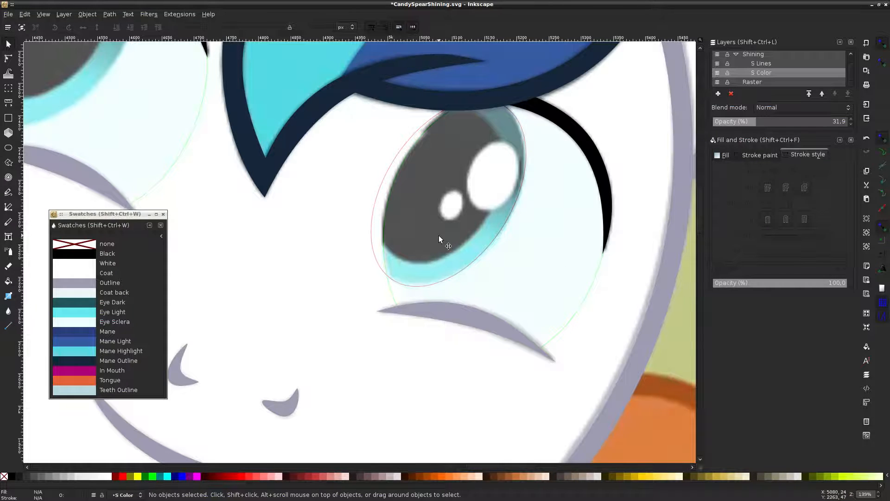
Duplicate the right iris ellipse and scale the copy down over the pupil to about 197 px by 241 px
{"action": "left_click", "coordinate": [495, 246]}
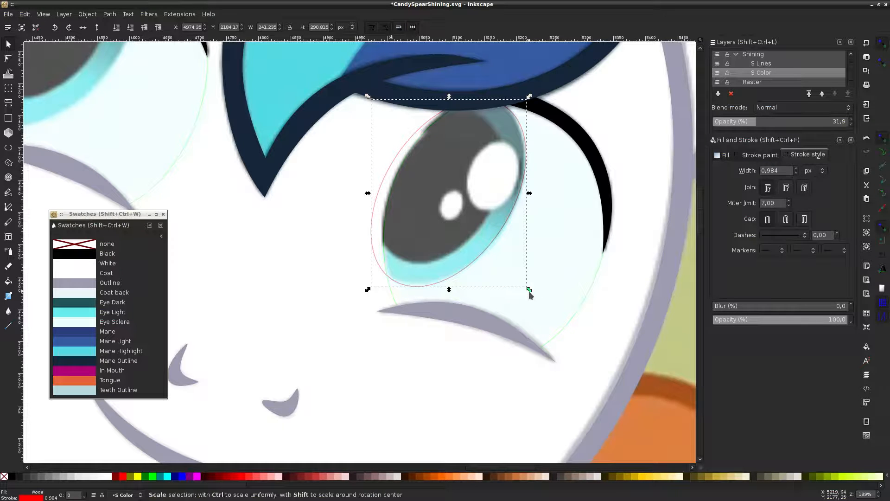
{"action": "left_click_drag", "start_coordinate": [528, 290], "coordinate": [512, 274]}
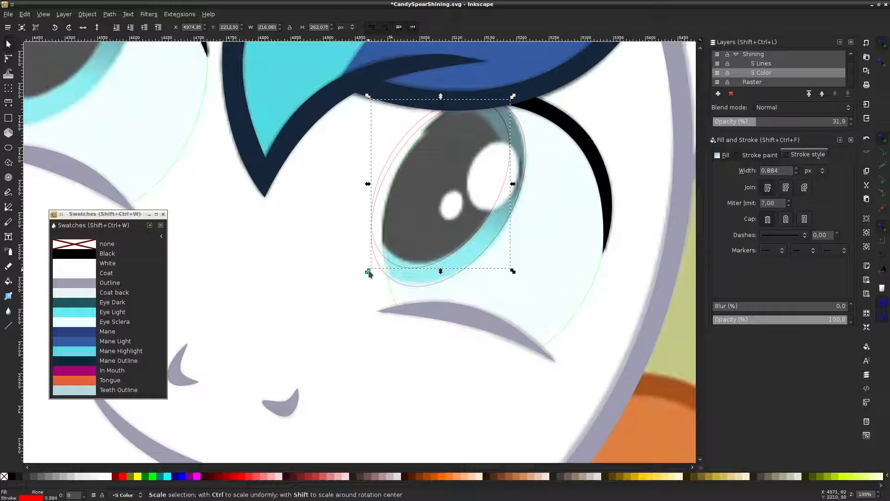
{"action": "left_click_drag", "start_coordinate": [368, 271], "coordinate": [372, 267]}
{"action": "left_click_drag", "start_coordinate": [513, 97], "coordinate": [502, 111]}
{"action": "left_click_drag", "start_coordinate": [503, 189], "coordinate": [509, 189]}
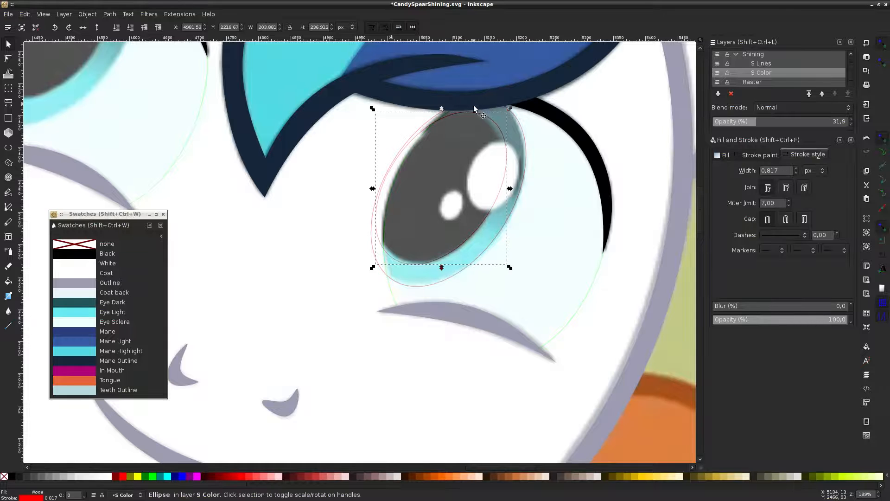
{"action": "left_click_drag", "start_coordinate": [510, 115], "coordinate": [507, 114]}
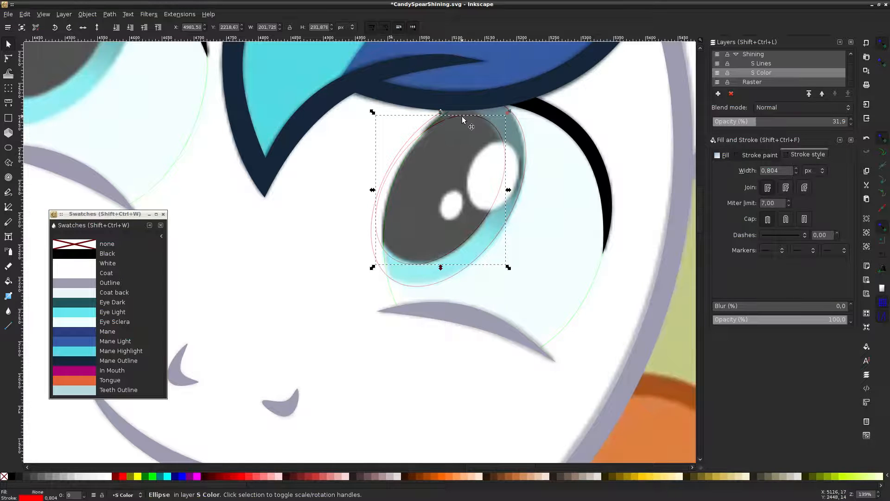
{"action": "left_click_drag", "start_coordinate": [441, 113], "coordinate": [441, 106]}
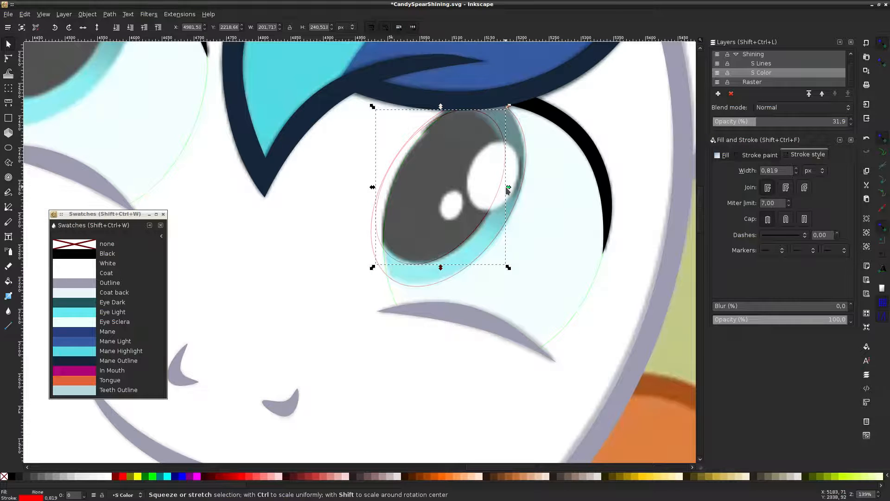
{"action": "left_click_drag", "start_coordinate": [505, 188], "coordinate": [502, 189]}
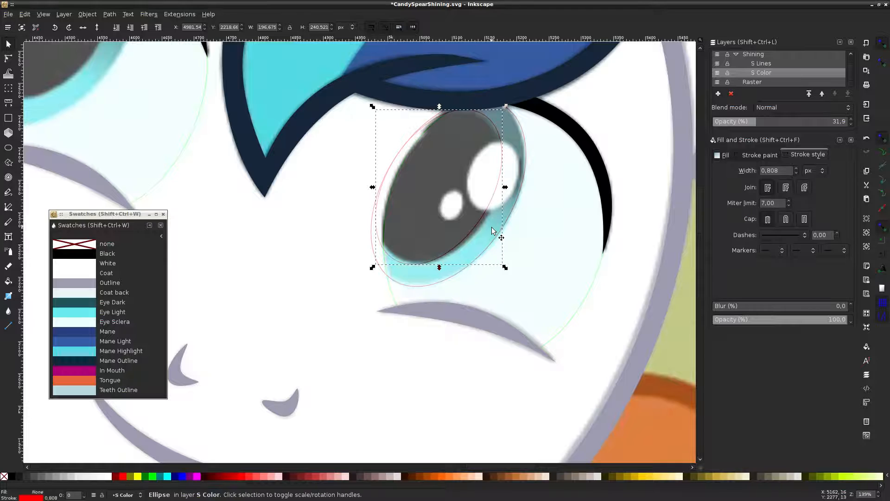
Fine-tune the pupil ellipse with a slight clockwise rotation, shift right and skew, resizing it to about 194 px by 242 px
{"action": "left_click", "coordinate": [471, 228]}
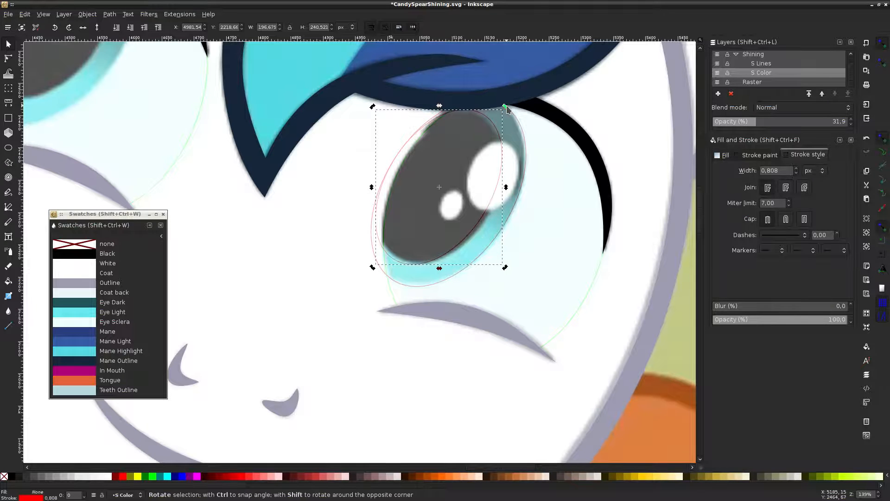
{"action": "left_click_drag", "start_coordinate": [507, 107], "coordinate": [510, 111]}
{"action": "left_click_drag", "start_coordinate": [486, 206], "coordinate": [490, 207]}
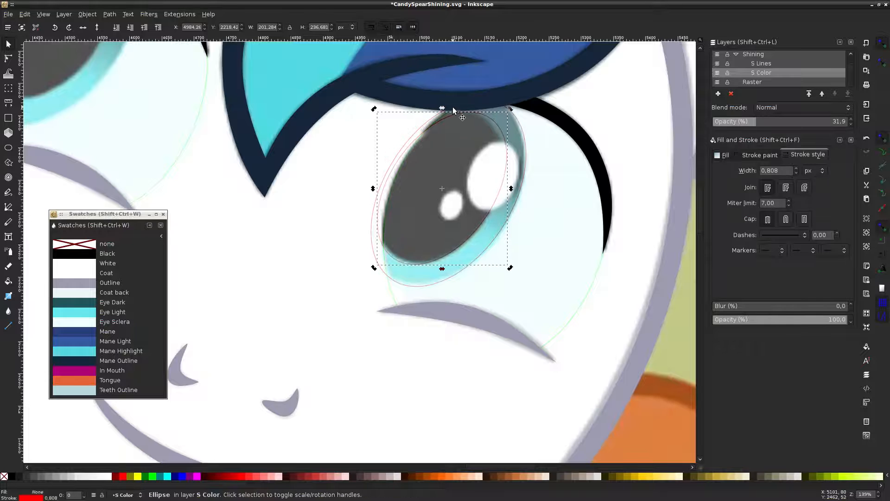
{"action": "left_click_drag", "start_coordinate": [443, 111], "coordinate": [441, 112]}
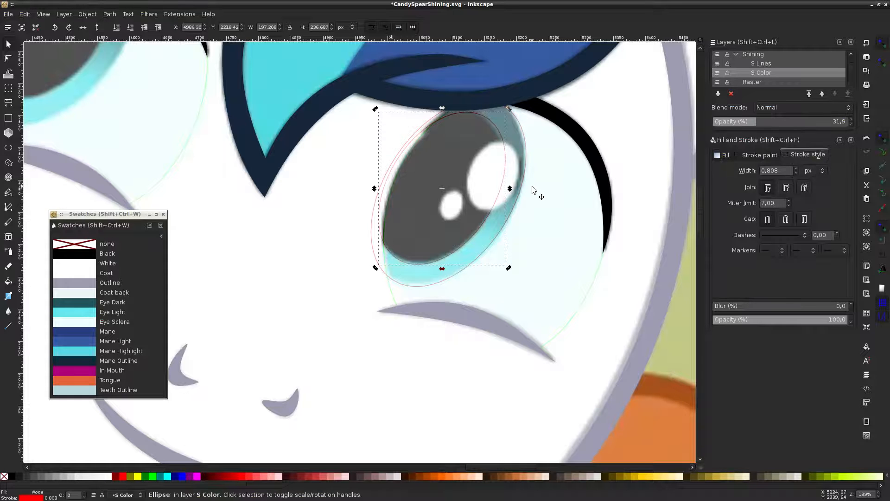
{"action": "left_click", "coordinate": [526, 162]}
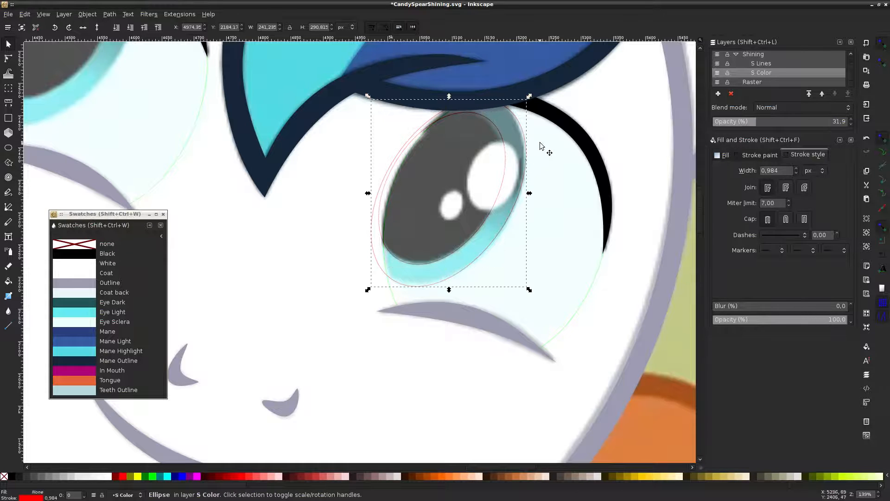
{"action": "left_click", "coordinate": [496, 125]}
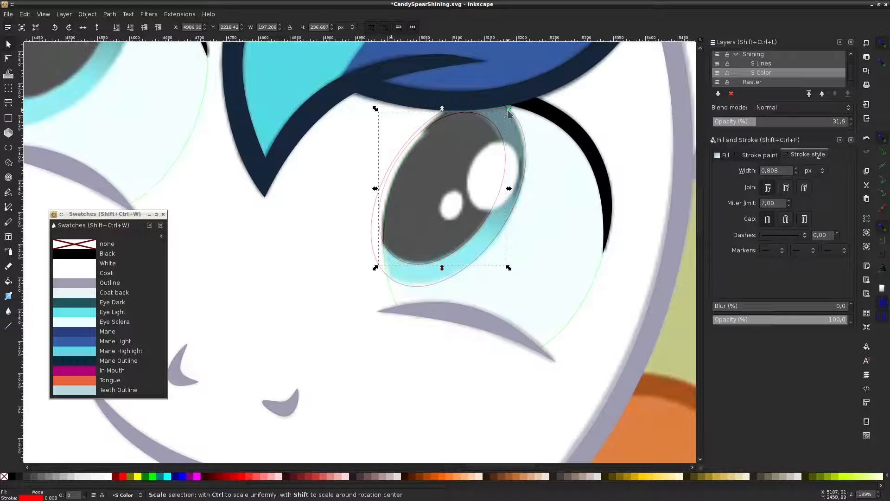
{"action": "left_click_drag", "start_coordinate": [508, 109], "coordinate": [507, 105]}
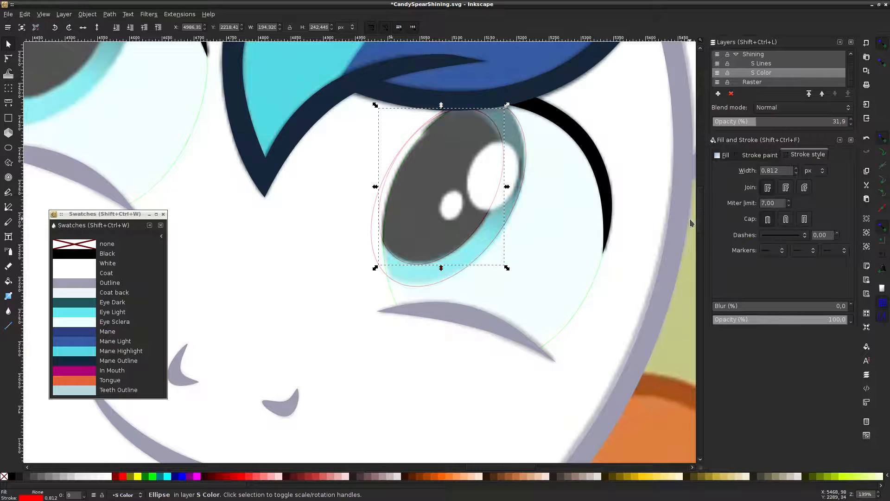
{"action": "left_click", "coordinate": [688, 270]}
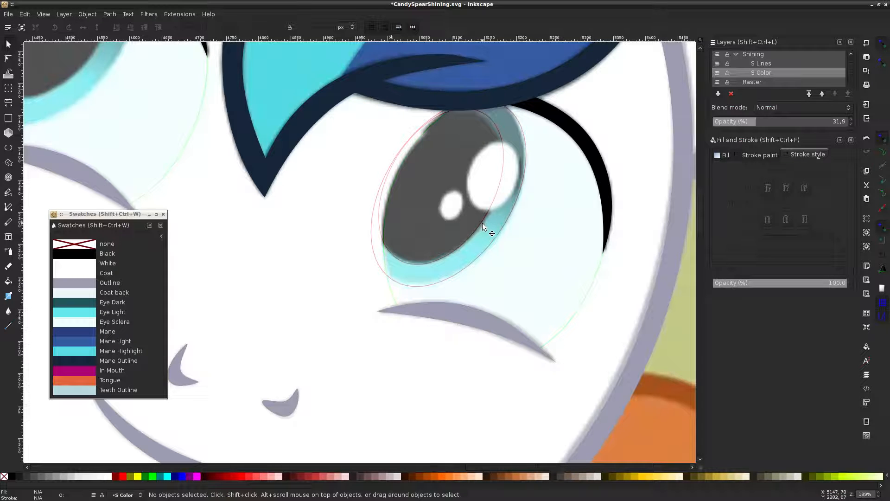
Try an Eye Sclera fill without a stroke on the right eye's sclera shape and restore its unfilled lime outline
{"action": "left_click", "coordinate": [594, 282]}
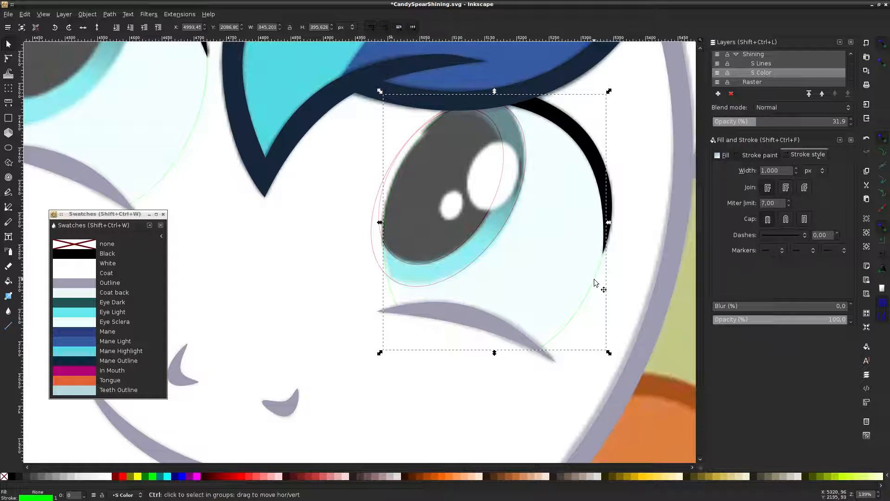
{"action": "left_click", "coordinate": [673, 346]}
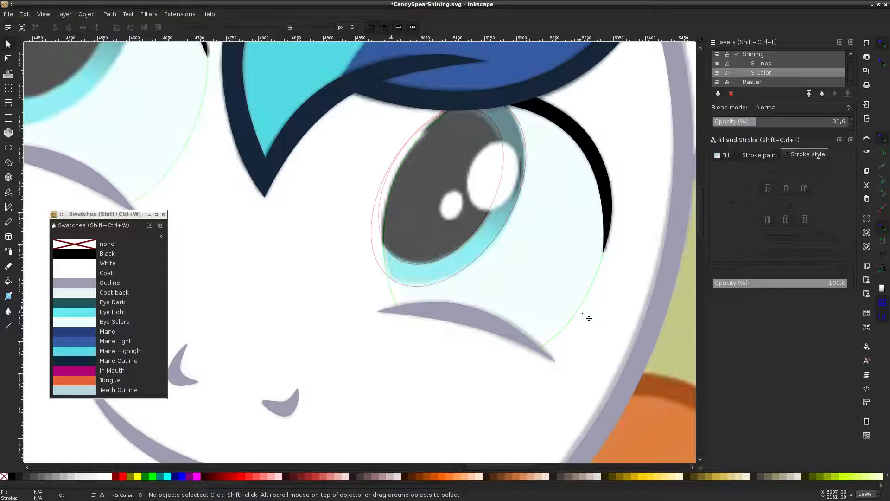
{"action": "left_click", "coordinate": [579, 312]}
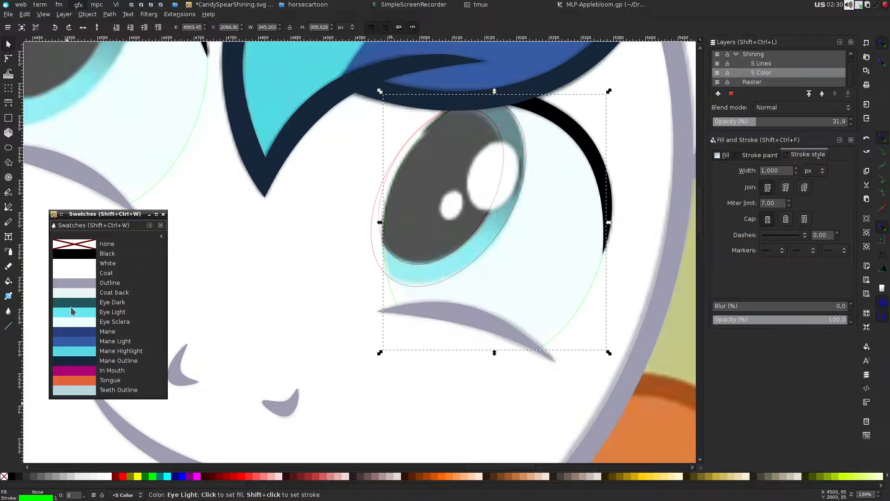
{"action": "left_click", "coordinate": [77, 326]}
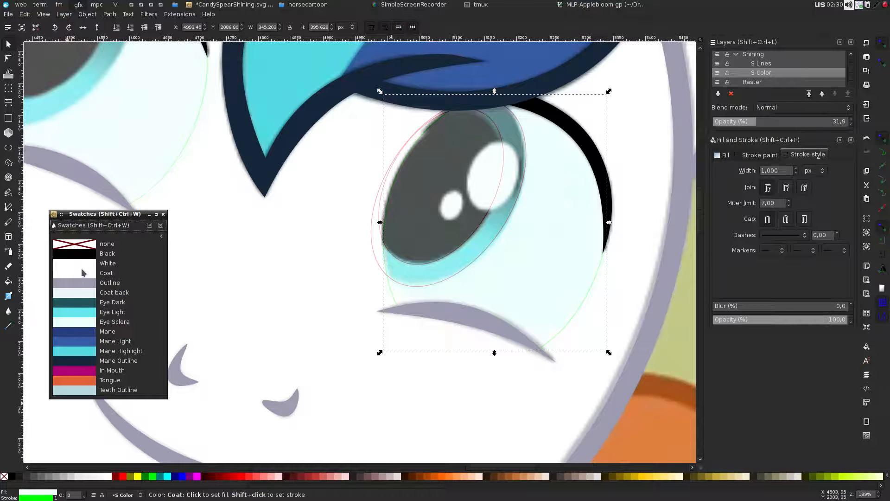
{"action": "left_click", "coordinate": [84, 247], "text": "shift"}
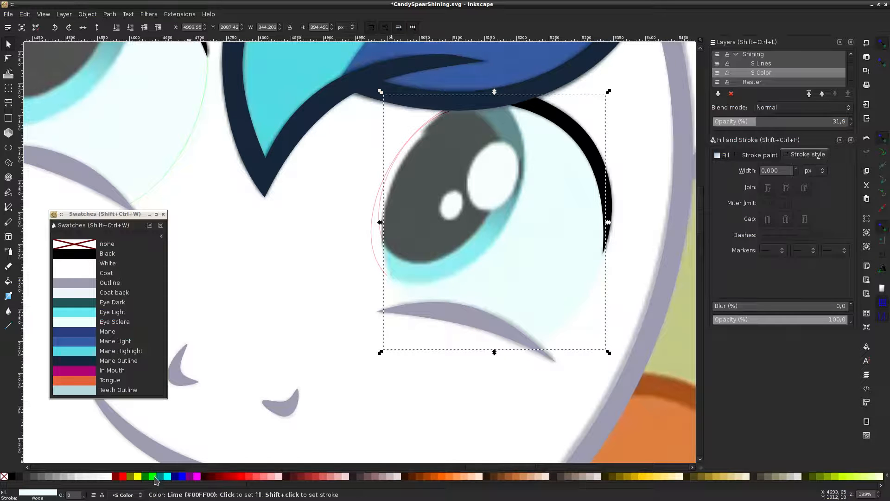
{"action": "left_click", "coordinate": [155, 477], "text": "shift"}
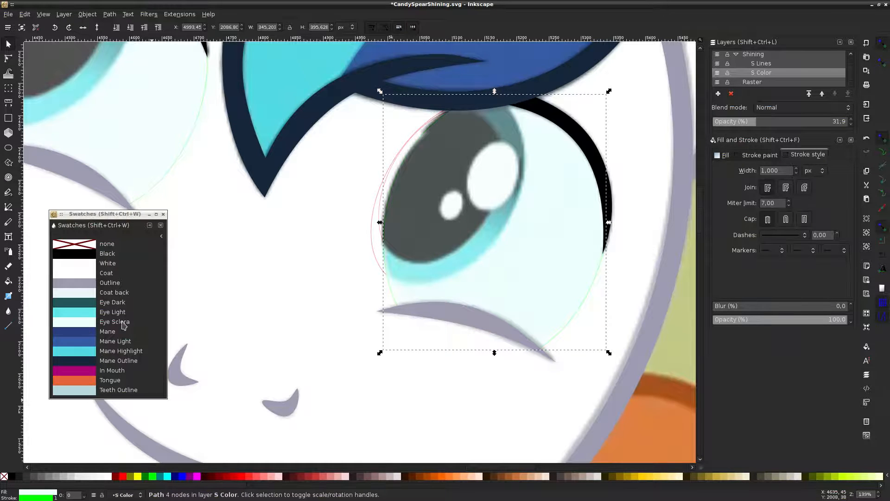
{"action": "left_click", "coordinate": [86, 244]}
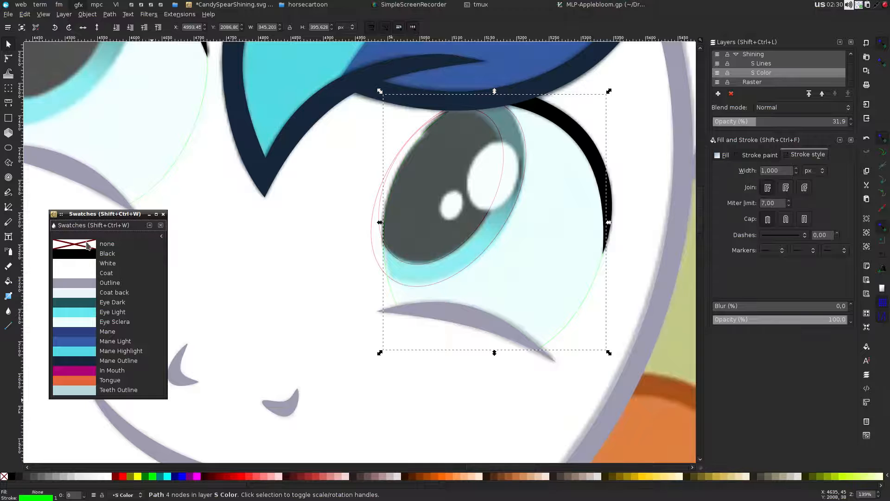
Fill the pupil ellipse with Black and remove its stroke
{"action": "left_click", "coordinate": [331, 199]}
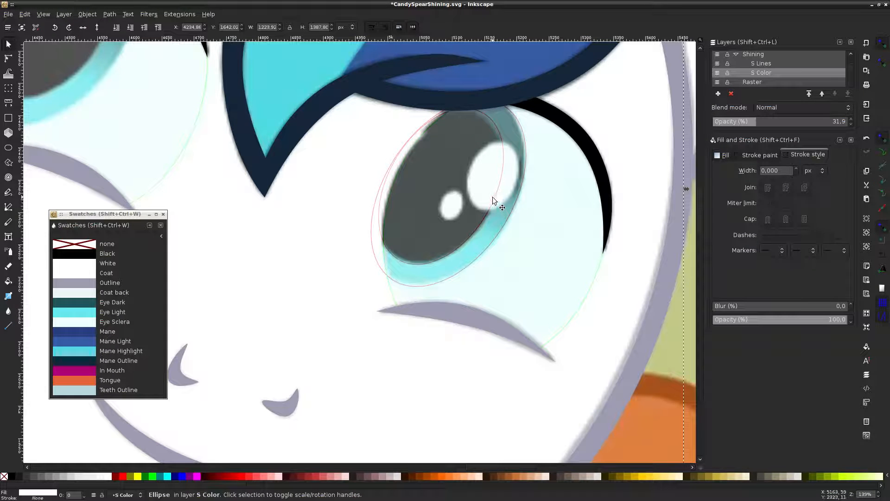
{"action": "left_click", "coordinate": [494, 200]}
{"action": "left_click", "coordinate": [89, 257]}
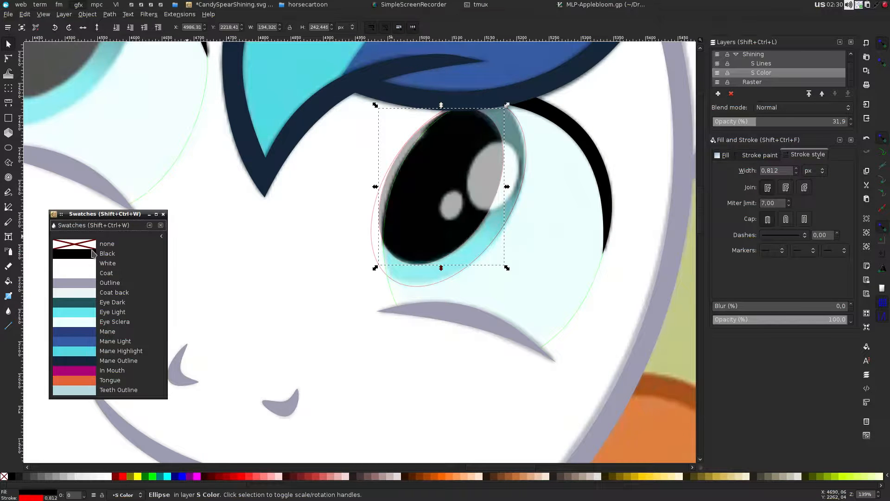
{"action": "left_click", "coordinate": [90, 242], "text": "shift"}
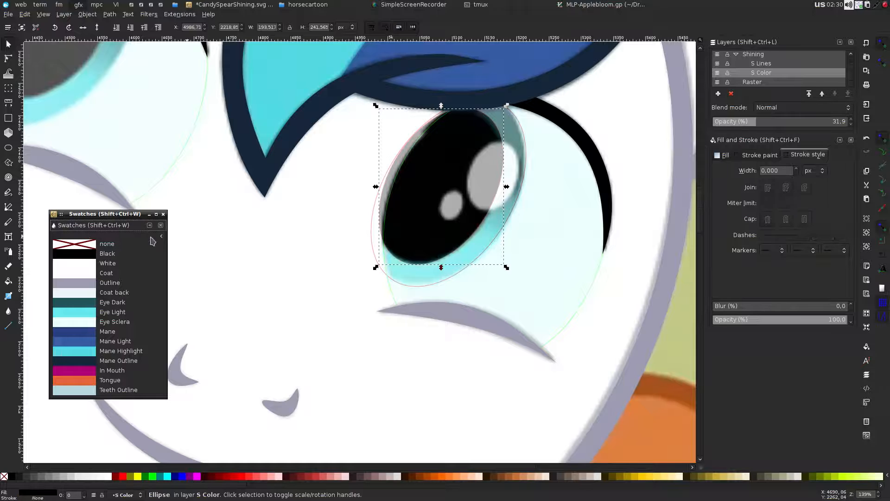
Fill the larger iris ellipse with Eye Dark and remove its stroke
{"action": "left_click", "coordinate": [516, 206]}
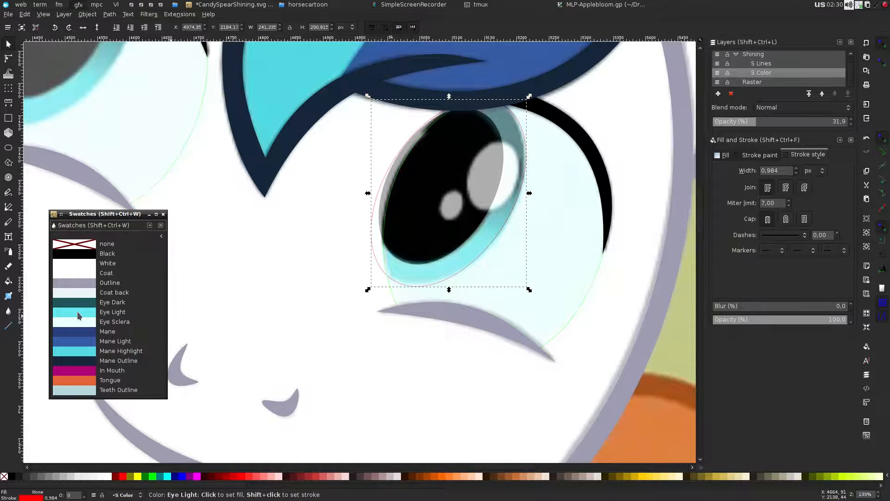
{"action": "left_click", "coordinate": [80, 309]}
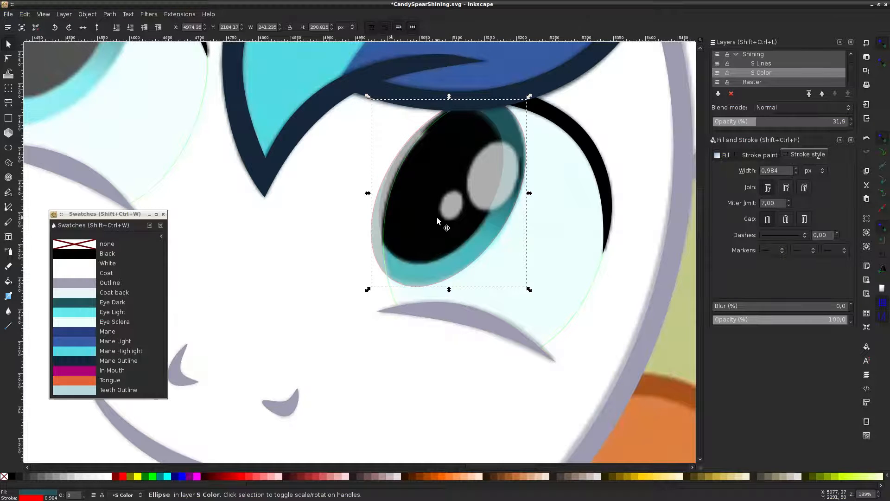
{"action": "left_click", "coordinate": [91, 243], "text": "shift"}
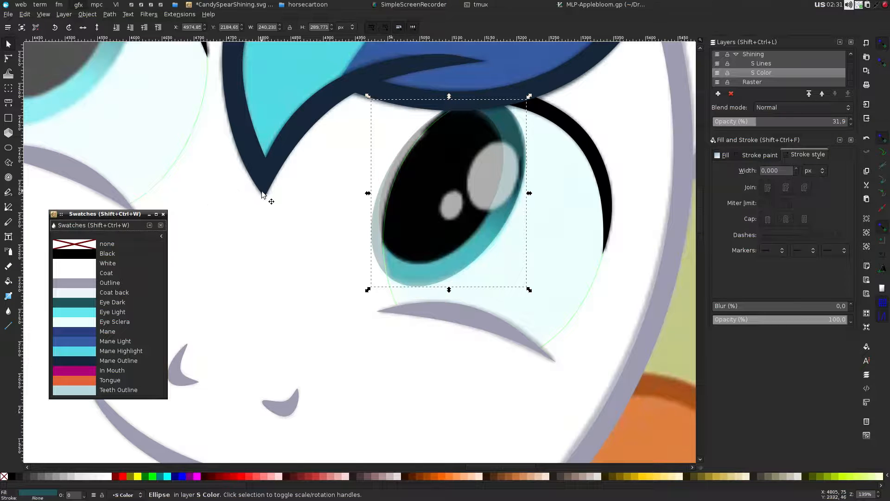
Group the black pupil ellipse with the Eye Dark iris ellipse
{"action": "left_click", "coordinate": [386, 258], "text": "alt"}
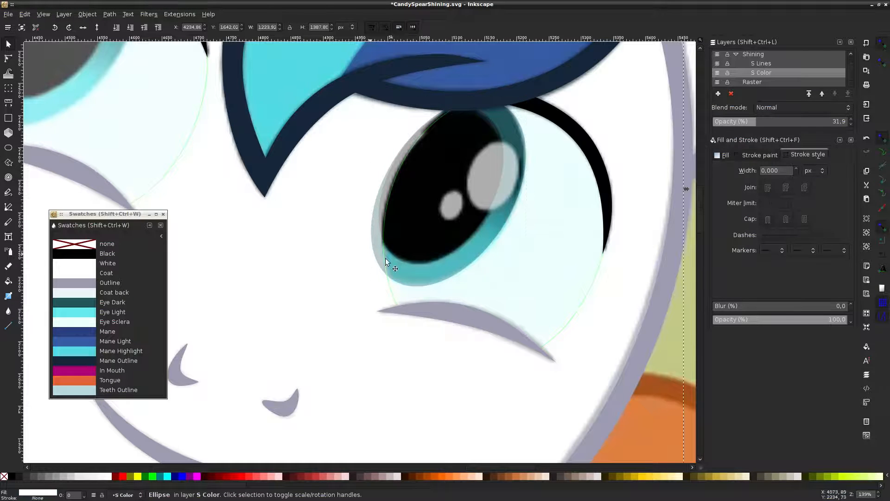
{"action": "left_click", "coordinate": [417, 234]}
{"action": "left_click", "coordinate": [417, 274], "text": "shift"}
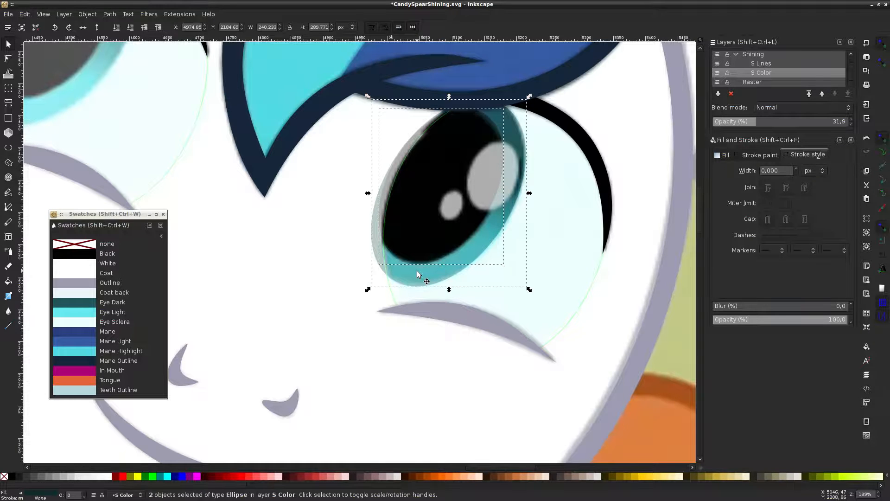
{"action": "right_click", "coordinate": [417, 271]}
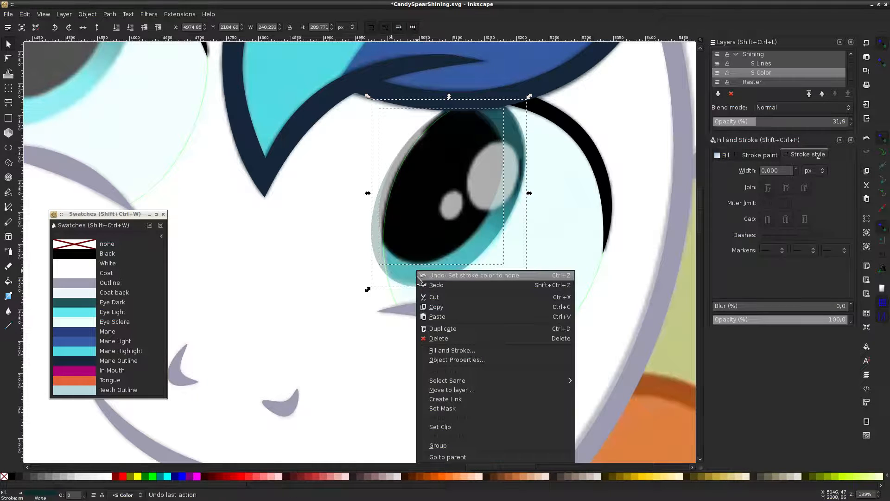
{"action": "left_click", "coordinate": [440, 446]}
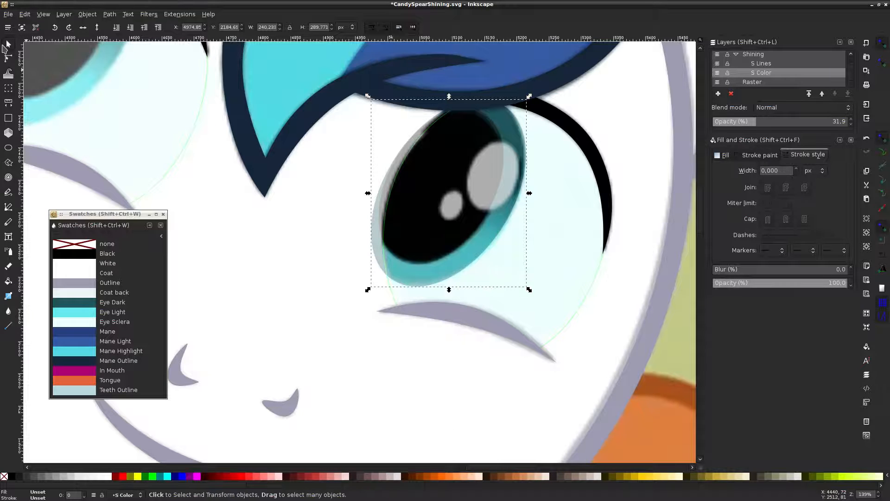
Clip the grouped iris and pupil to the right eye's sclera outline
{"action": "left_click", "coordinate": [392, 292], "text": "shift"}
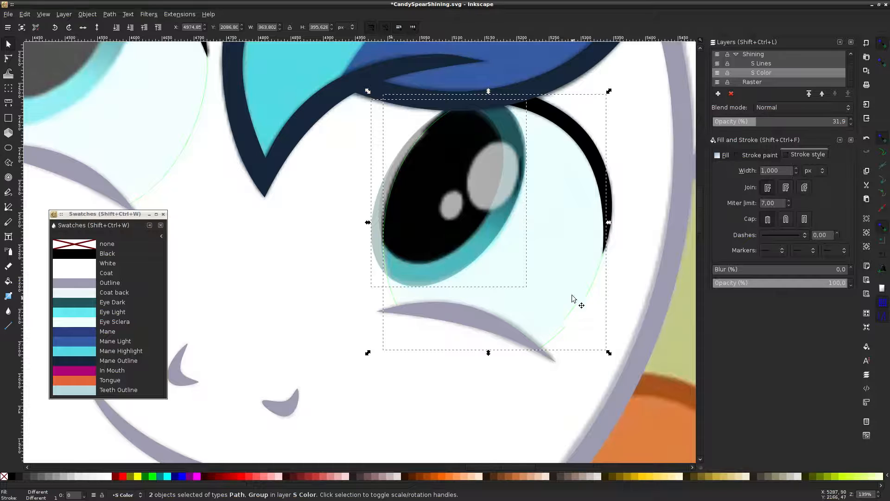
{"action": "right_click", "coordinate": [406, 236]}
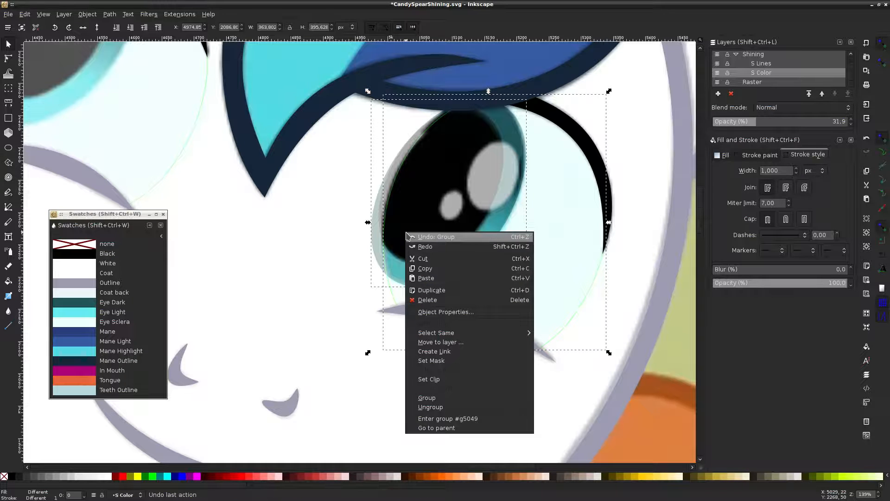
{"action": "left_click", "coordinate": [462, 382]}
{"action": "left_click", "coordinate": [344, 227]}
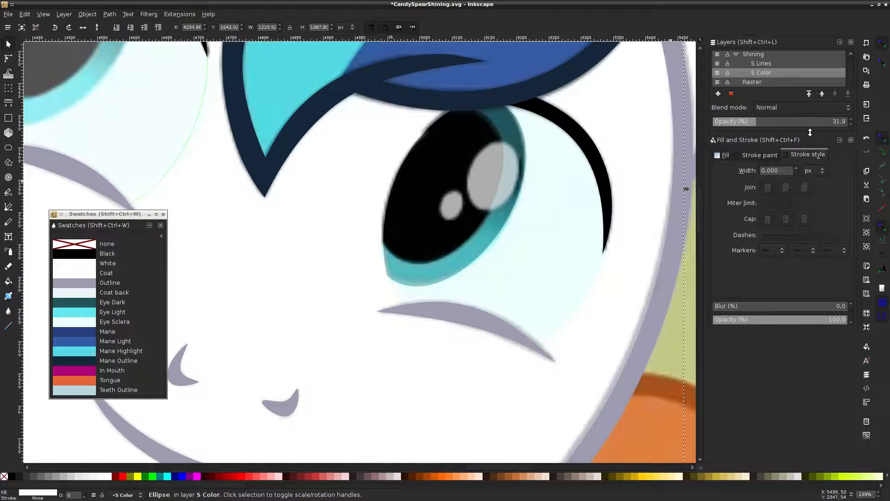
Hide the Raster layer and try the S Color layer at 100% and about 70% opacity
{"action": "left_click", "coordinate": [717, 82]}
{"action": "left_click_drag", "start_coordinate": [751, 122], "coordinate": [829, 121]}
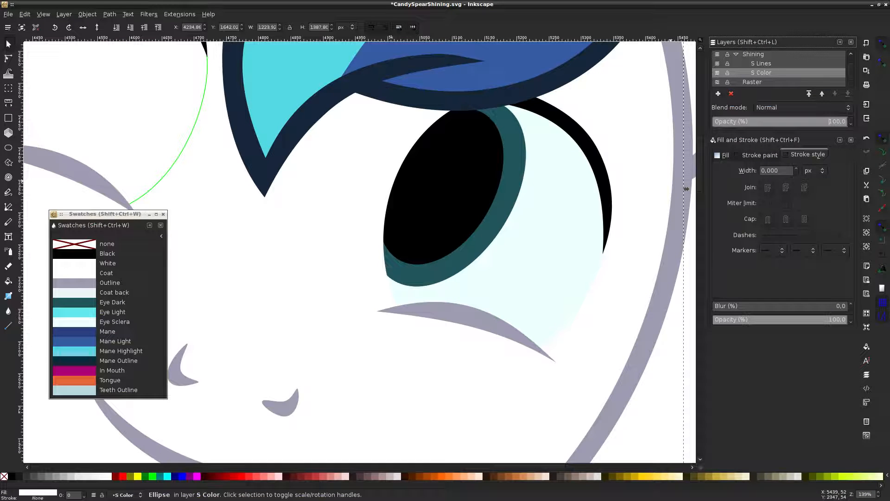
{"action": "left_click_drag", "start_coordinate": [830, 121], "coordinate": [807, 117]}
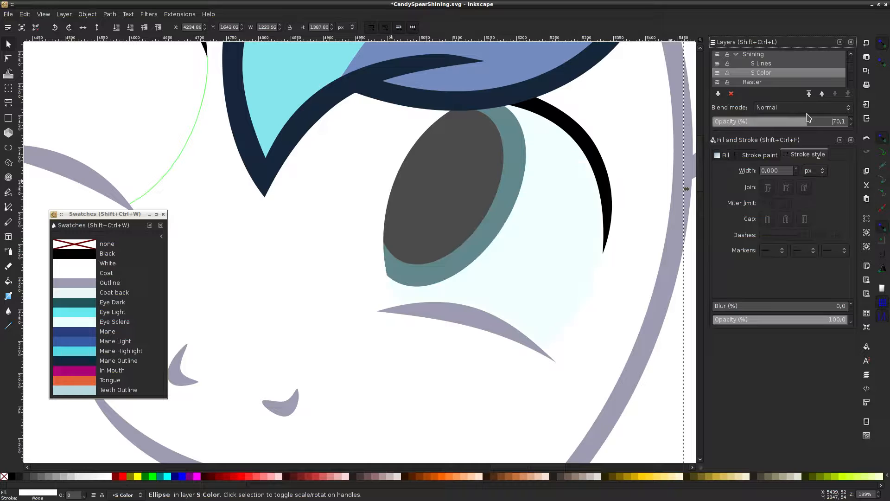
{"action": "left_click", "coordinate": [761, 65]}
{"action": "left_click", "coordinate": [756, 77]}
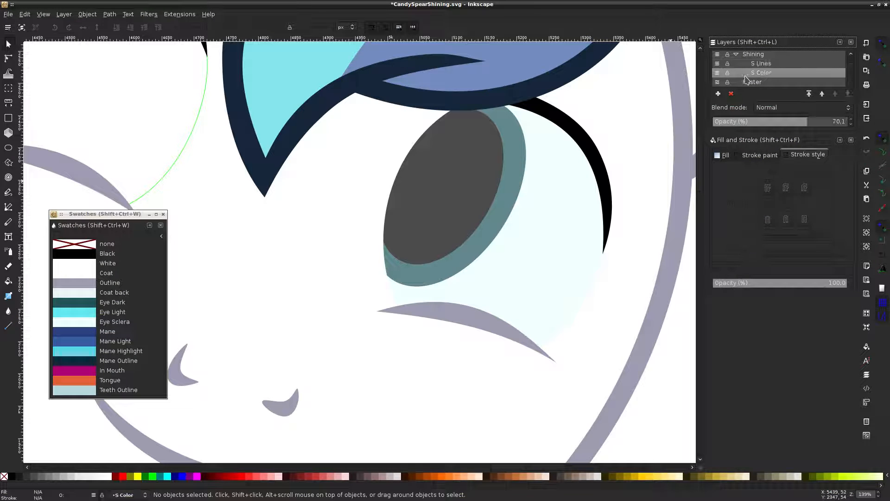
Show the Raster layer, compare the clipped eye with it by toggling S Color's visibility, and set S Color's opacity to about 55%
{"action": "left_click", "coordinate": [717, 82]}
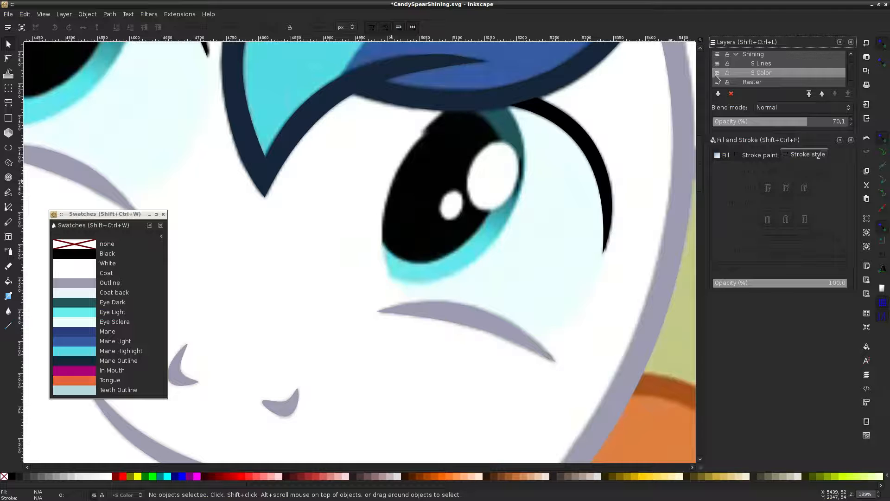
{"action": "left_click", "coordinate": [717, 79]}
{"action": "left_click", "coordinate": [717, 78]}
{"action": "left_click", "coordinate": [716, 79]}
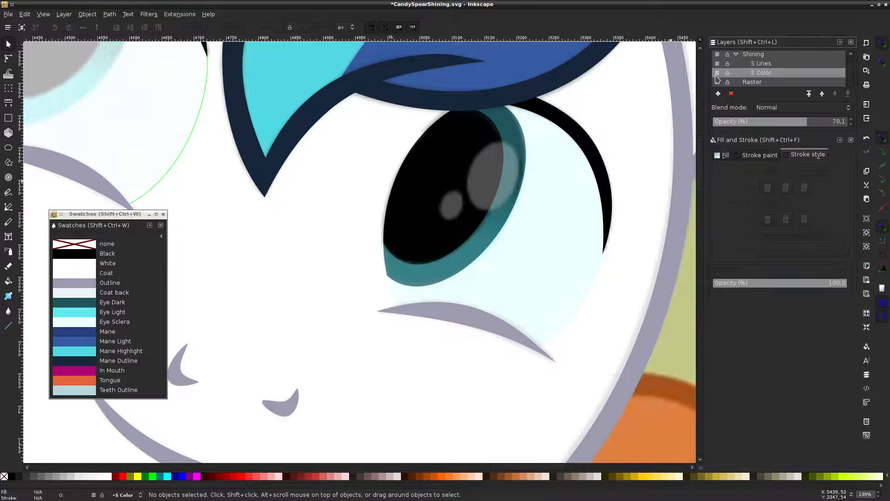
{"action": "left_click", "coordinate": [717, 78]}
{"action": "left_click", "coordinate": [717, 78]}
{"action": "left_click", "coordinate": [717, 78]}
{"action": "left_click", "coordinate": [717, 78]}
{"action": "left_click", "coordinate": [717, 79]}
{"action": "left_click", "coordinate": [717, 79]}
{"action": "left_click", "coordinate": [786, 123]}
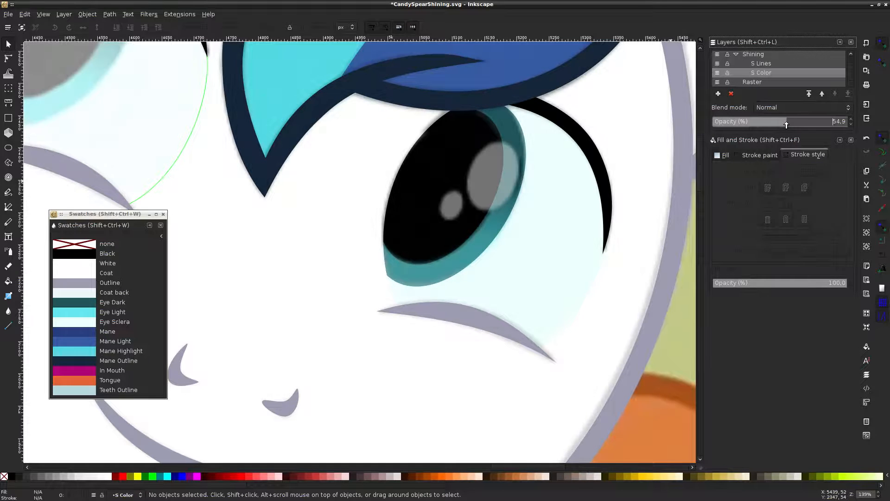
Select the iris ellipse inside the clipped eye group and give it a linear gradient fill
{"action": "left_click", "coordinate": [515, 130]}
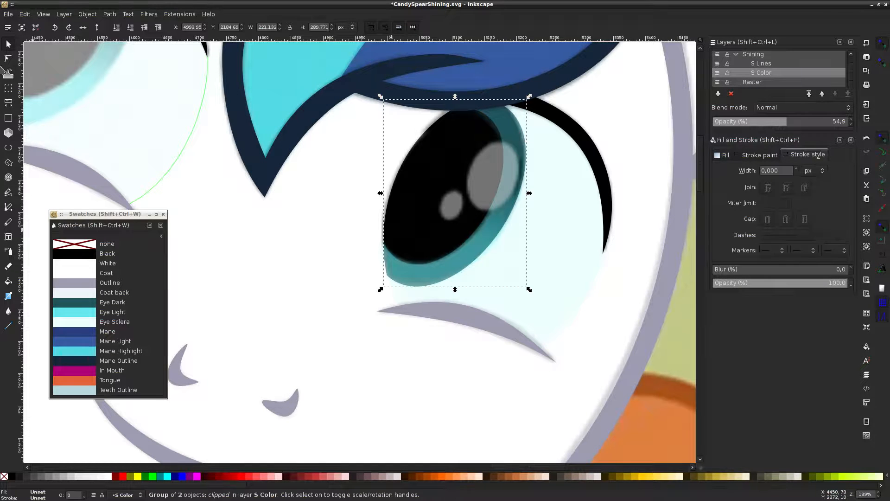
{"action": "left_click", "coordinate": [9, 59]}
{"action": "left_click", "coordinate": [525, 148]}
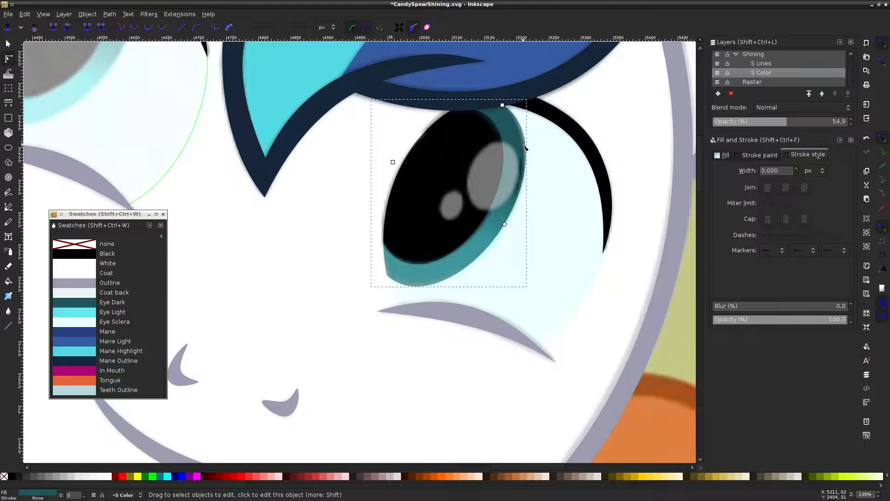
{"action": "left_click", "coordinate": [723, 155]}
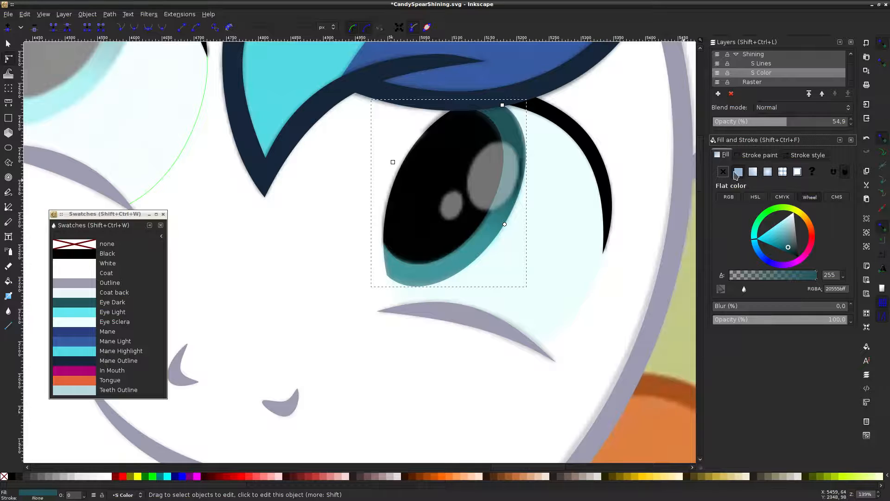
{"action": "left_click", "coordinate": [753, 172]}
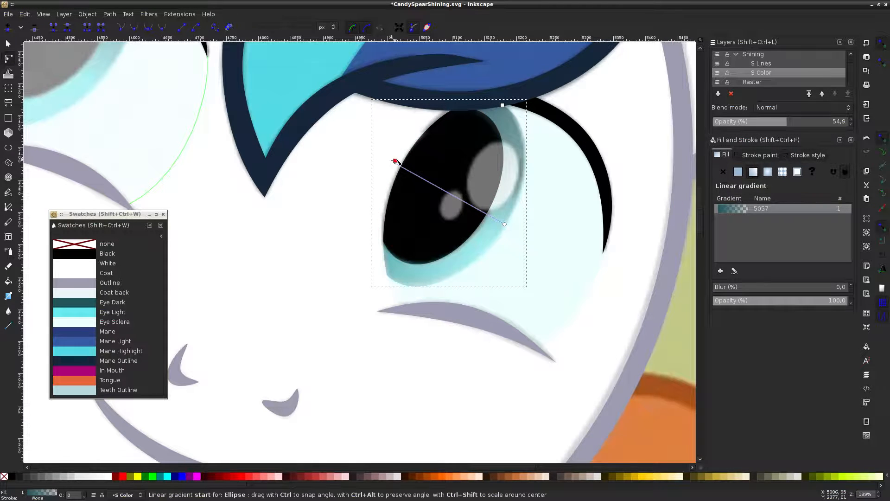
Run the iris gradient diagonally from the ellipse's upper tip to its lower-left edge
{"action": "mouse_move", "coordinate": [397, 162]}
{"action": "left_mouse_down"}
{"action": "mouse_move", "coordinate": [516, 113]}
{"action": "mouse_move", "coordinate": [502, 105]}
{"action": "left_mouse_up"}
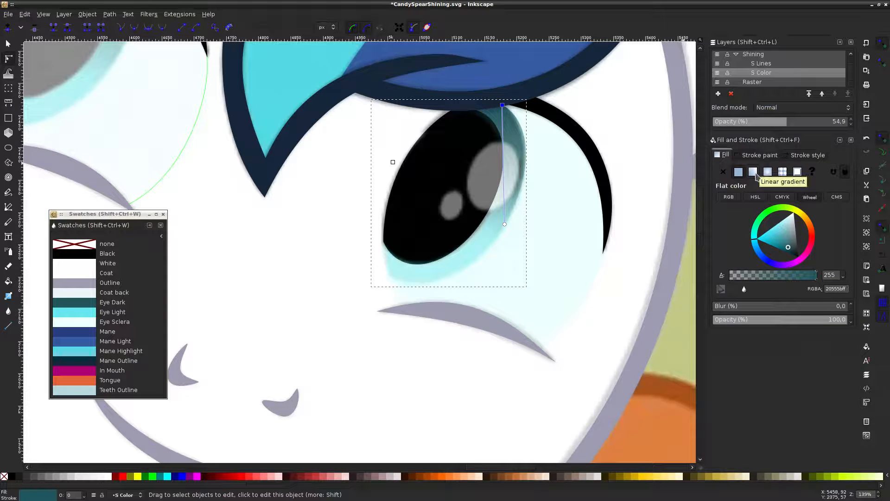
{"action": "left_click", "coordinate": [754, 172]}
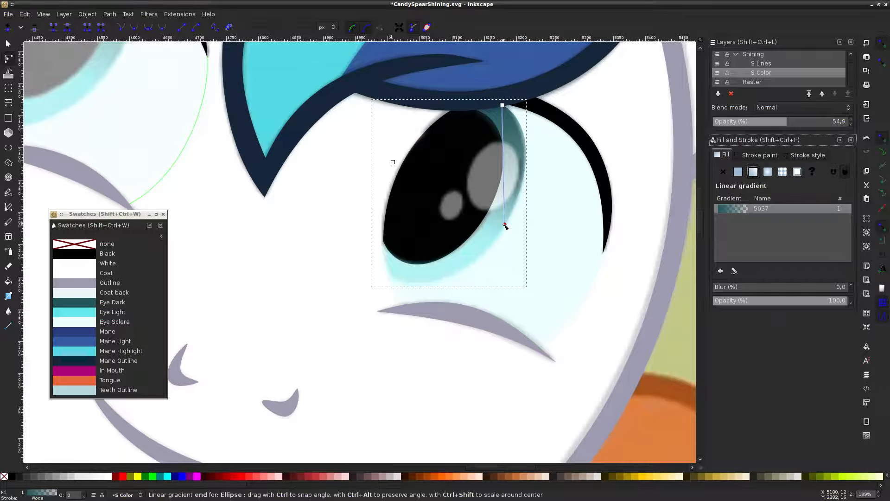
{"action": "left_click_drag", "start_coordinate": [504, 224], "coordinate": [387, 273]}
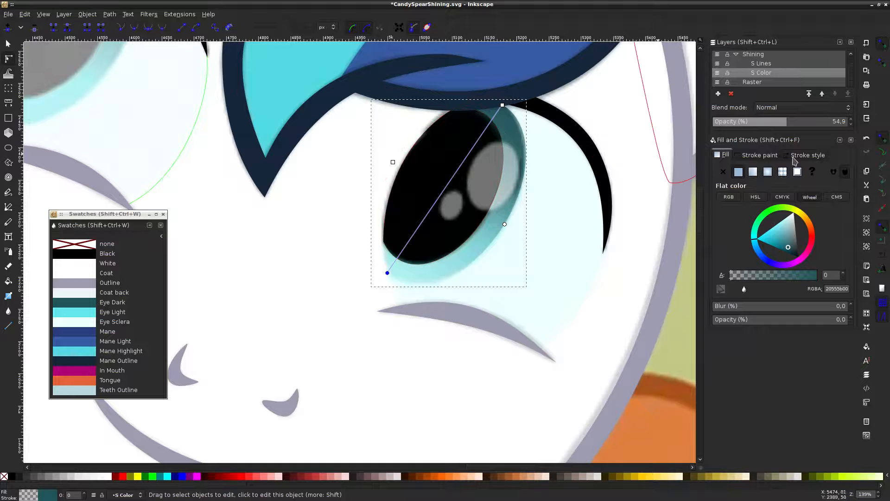
{"action": "left_click", "coordinate": [522, 183]}
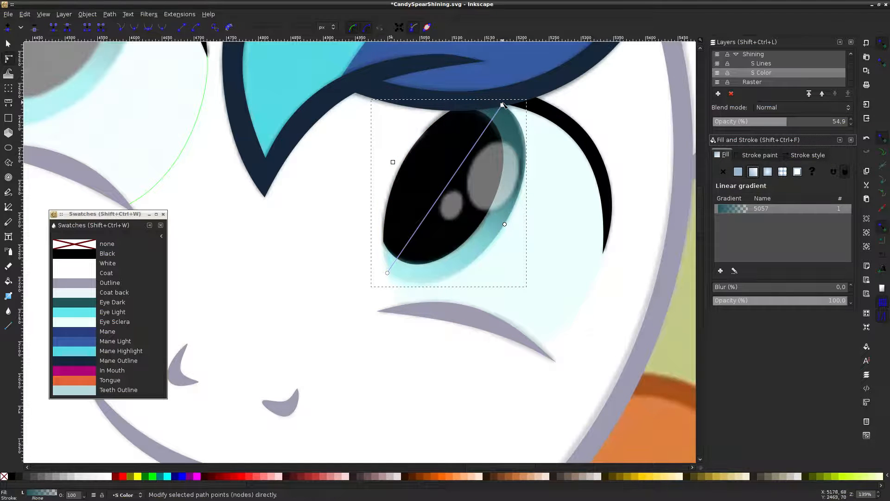
Hide the Raster layer and colour the iris gradient's lower end stop with the Eye Light swatch
{"action": "left_click", "coordinate": [717, 82]}
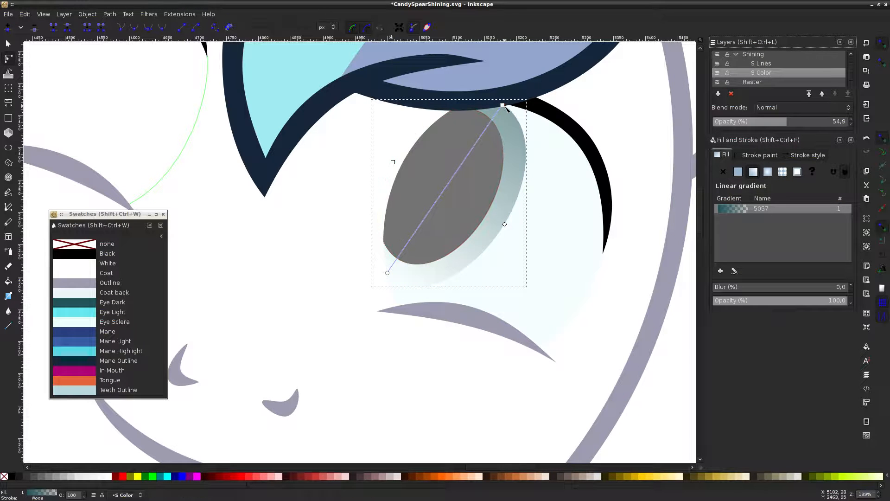
{"action": "left_click", "coordinate": [502, 106]}
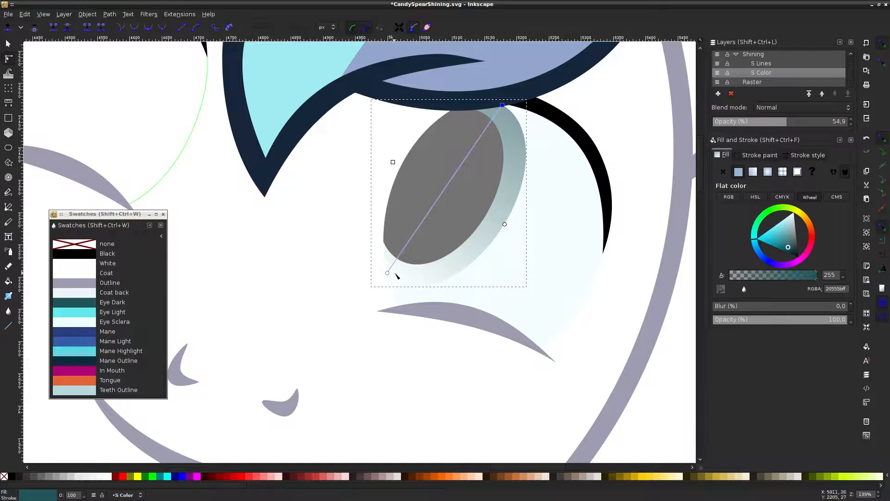
{"action": "left_click", "coordinate": [752, 173]}
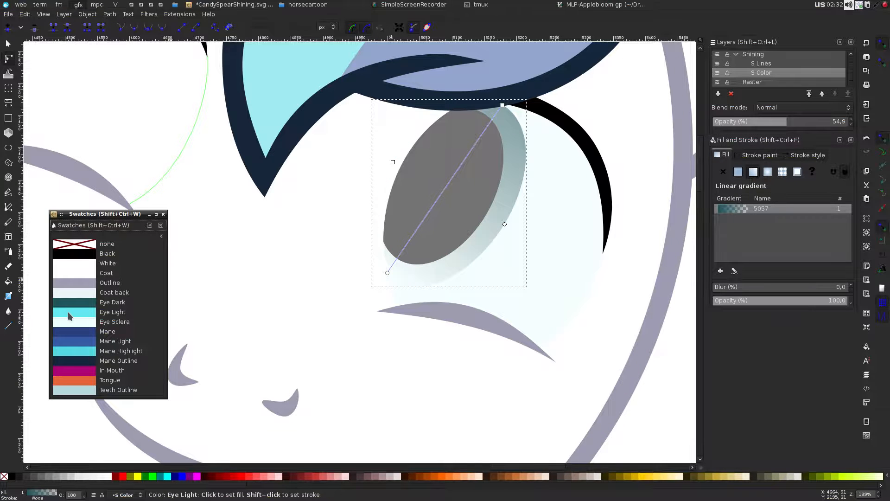
{"action": "left_click", "coordinate": [387, 273]}
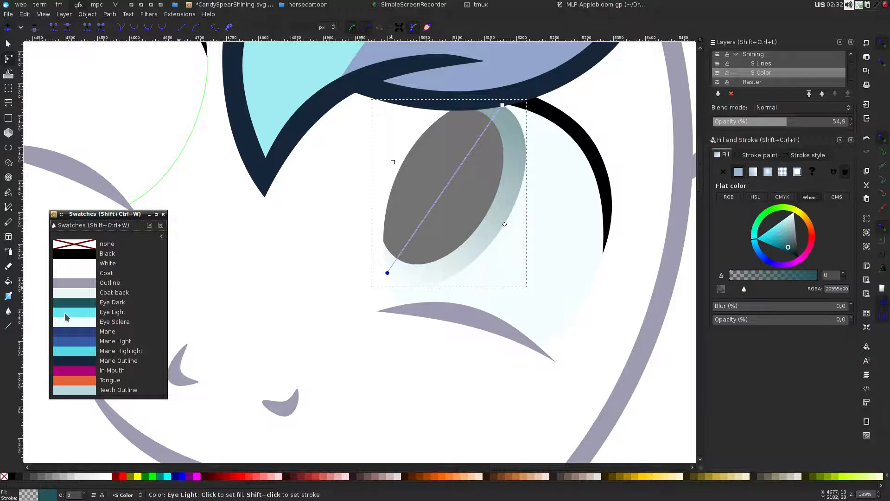
{"action": "left_click", "coordinate": [67, 316]}
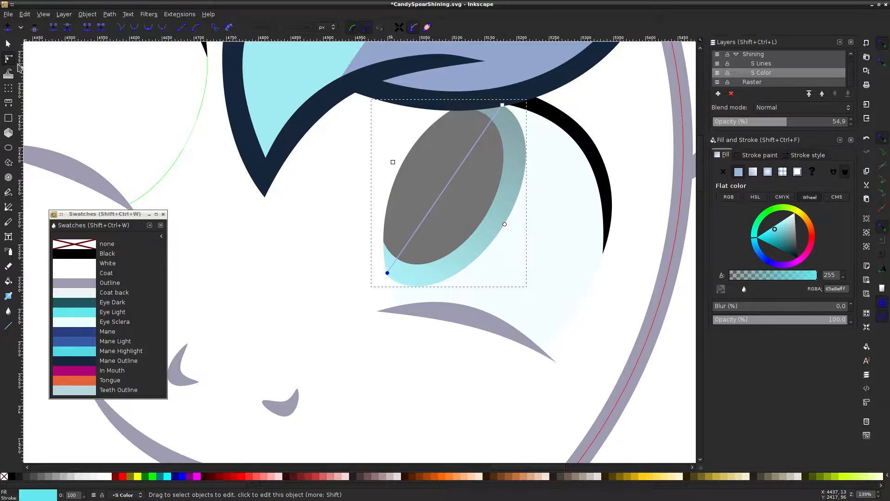
{"action": "left_click", "coordinate": [8, 43]}
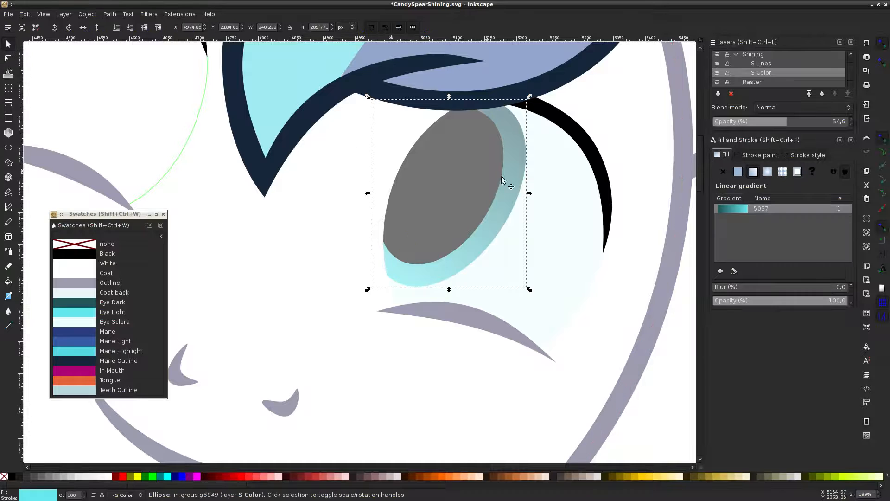
Rename the iris gradient to Shining_Eye-5
{"action": "left_click", "coordinate": [764, 211]}
{"action": "double_click", "coordinate": [763, 211]}
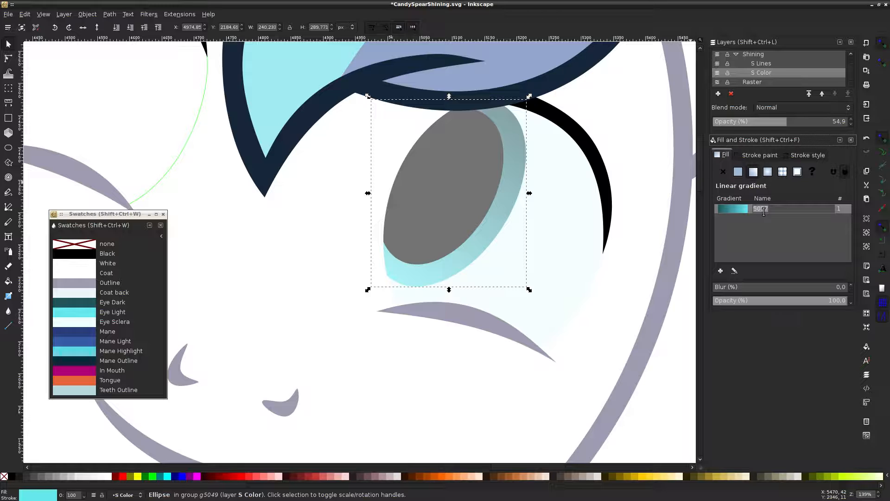
{"action": "type", "text": "Shining_Eye-5"}
{"action": "key", "text": "Return"}
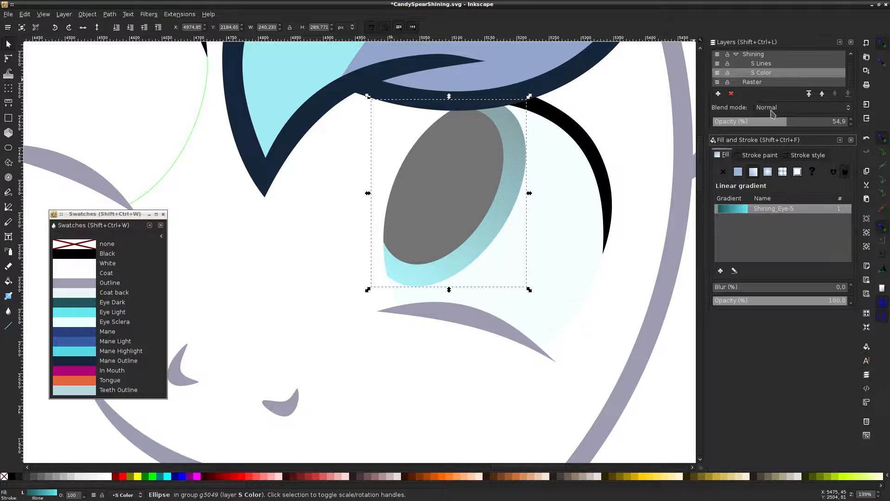
Set the S Color layer's opacity to 100%
{"action": "left_click_drag", "start_coordinate": [771, 122], "coordinate": [848, 122]}
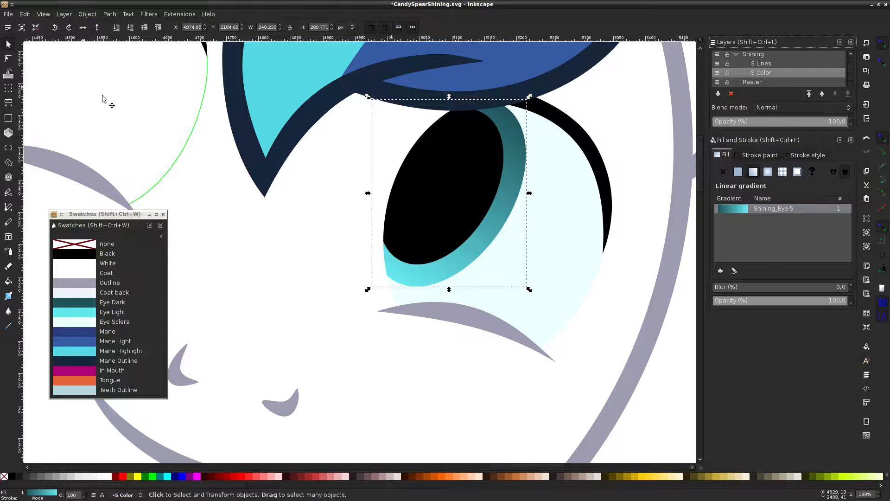
{"action": "left_click", "coordinate": [284, 185]}
{"action": "scroll", "coordinate": [388, 214], "scroll_direction": "down", "scroll_amount": 3}
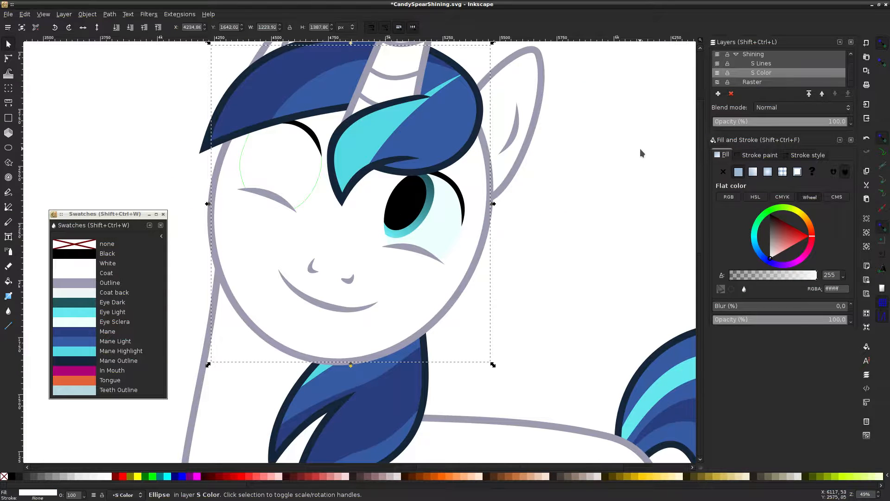
Show the Raster layer and compare the coloured eye with the reference by toggling the S Color layer's visibility
{"action": "left_click", "coordinate": [717, 82]}
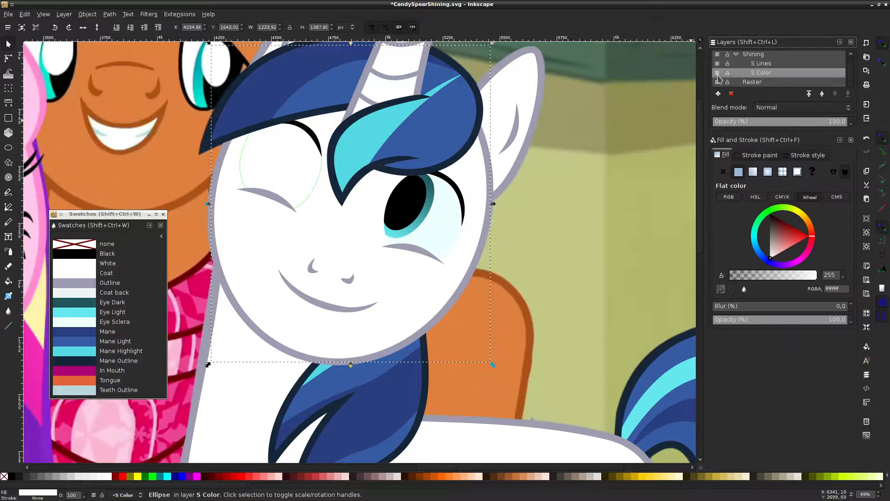
{"action": "left_click", "coordinate": [718, 75]}
{"action": "left_click", "coordinate": [717, 75]}
{"action": "left_click", "coordinate": [718, 75]}
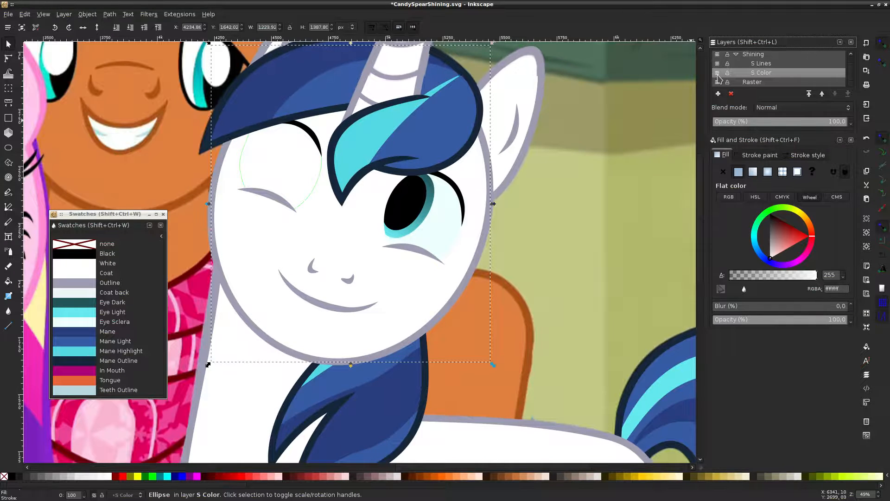
{"action": "left_click", "coordinate": [718, 75]}
{"action": "left_click", "coordinate": [718, 75]}
{"action": "left_click", "coordinate": [717, 75]}
{"action": "left_click", "coordinate": [717, 75]}
{"action": "left_click", "coordinate": [718, 75]}
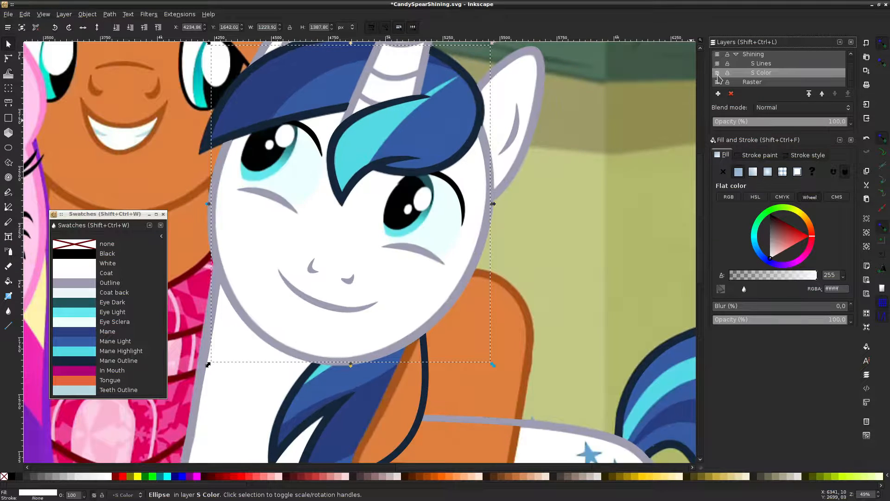
{"action": "left_click", "coordinate": [716, 74]}
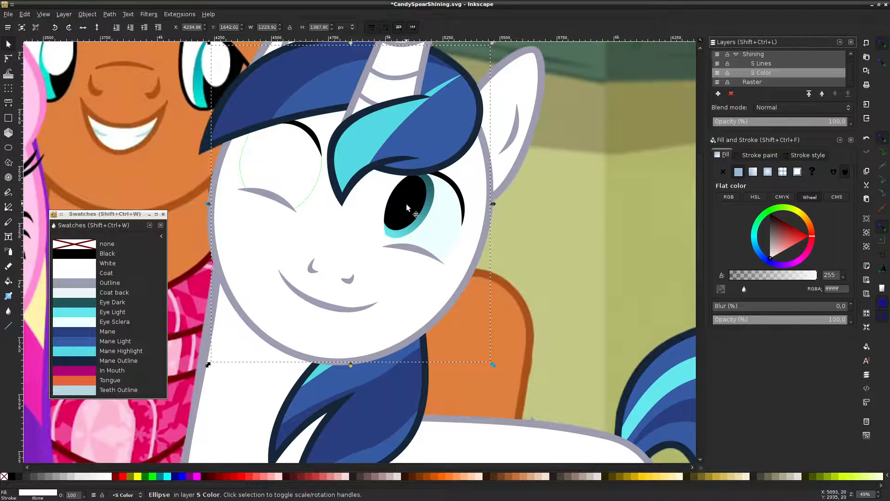
Shorten the iris gradient by moving its Eye Light end stop up inside the lower part of the pupil
{"action": "scroll", "coordinate": [406, 204], "scroll_direction": "up", "scroll_amount": 3}
{"action": "left_click", "coordinate": [438, 199]}
{"action": "left_click", "coordinate": [8, 58]}
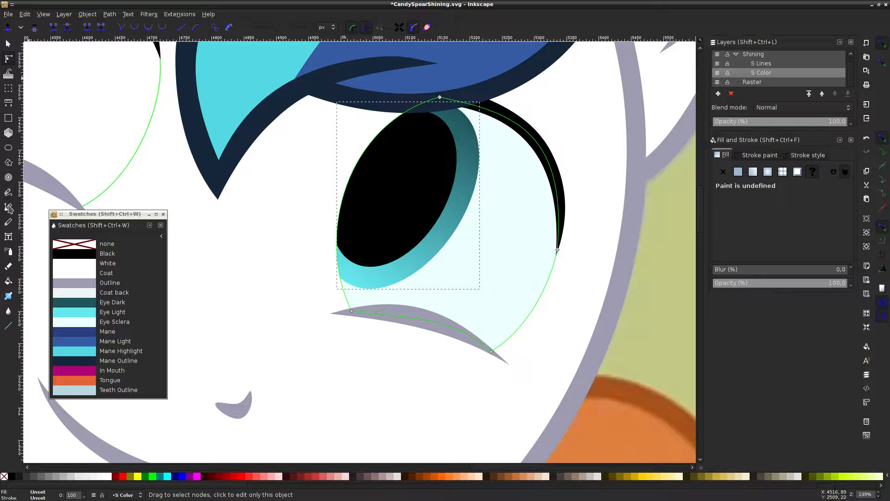
{"action": "left_click", "coordinate": [8, 297]}
{"action": "left_click", "coordinate": [376, 273]}
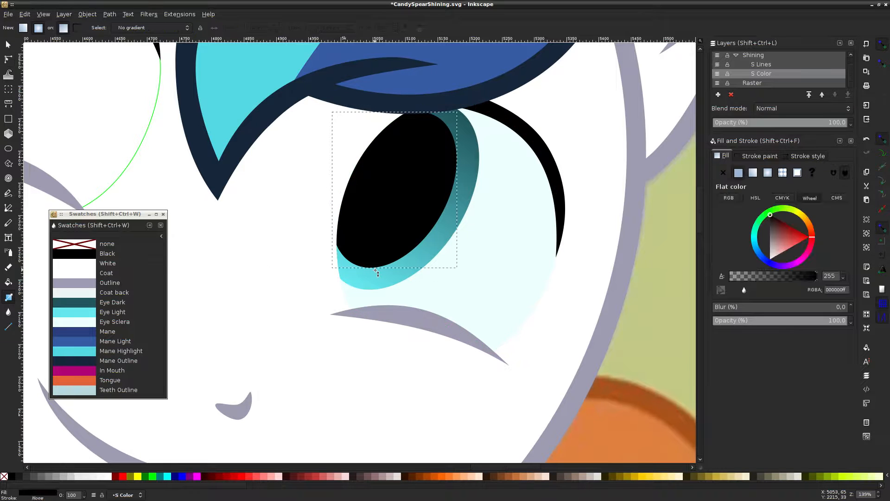
{"action": "left_click", "coordinate": [373, 284]}
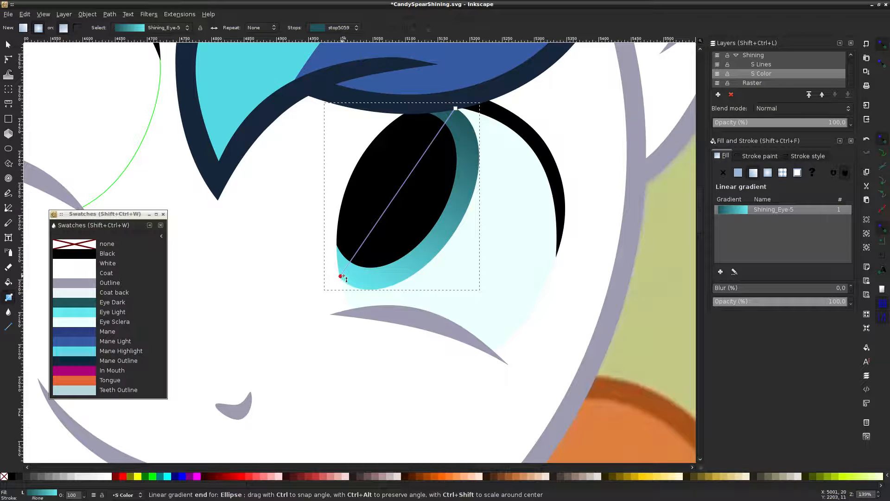
{"action": "left_click_drag", "start_coordinate": [341, 277], "coordinate": [368, 238]}
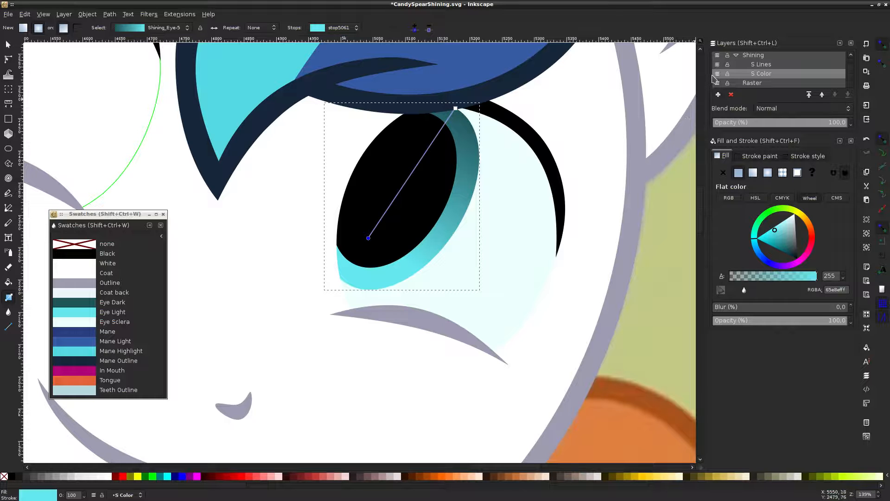
Compare the right iris's gradient with the raster reference by repeatedly toggling the S Color layer's visibility
{"action": "key", "text": "Escape"}
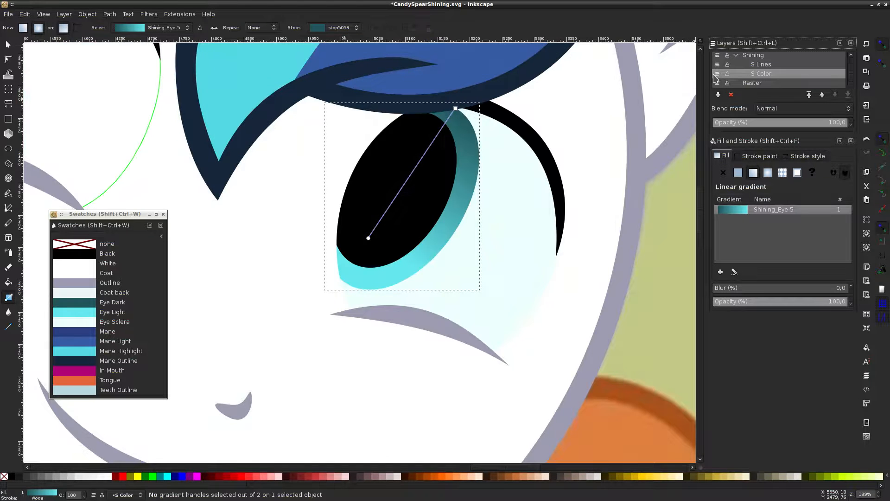
{"action": "left_click", "coordinate": [716, 75]}
{"action": "left_click", "coordinate": [716, 74]}
{"action": "left_click", "coordinate": [716, 74]}
{"action": "left_click", "coordinate": [716, 74]}
{"action": "left_click", "coordinate": [716, 74]}
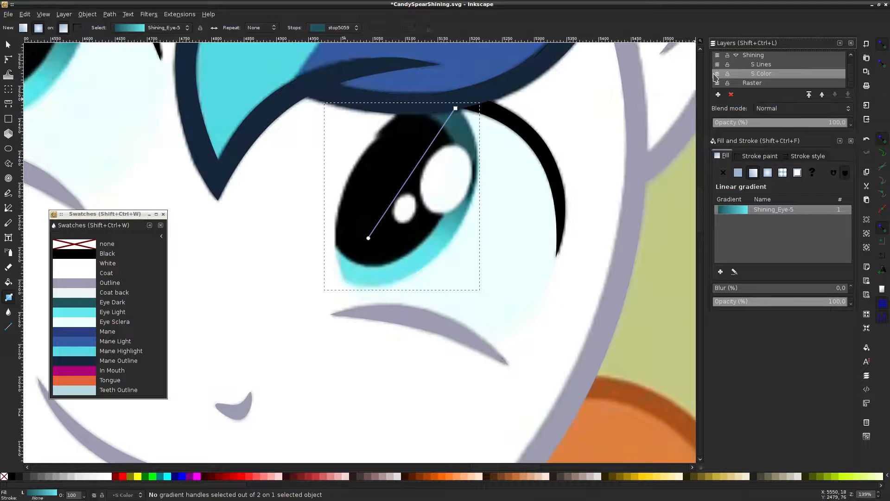
{"action": "left_click", "coordinate": [716, 74]}
{"action": "left_click", "coordinate": [716, 74]}
{"action": "left_click", "coordinate": [716, 74]}
{"action": "left_click", "coordinate": [716, 74]}
{"action": "left_click", "coordinate": [716, 74]}
{"action": "left_click", "coordinate": [716, 74]}
{"action": "left_click", "coordinate": [716, 74]}
{"action": "left_click", "coordinate": [716, 74]}
{"action": "left_click", "coordinate": [716, 74]}
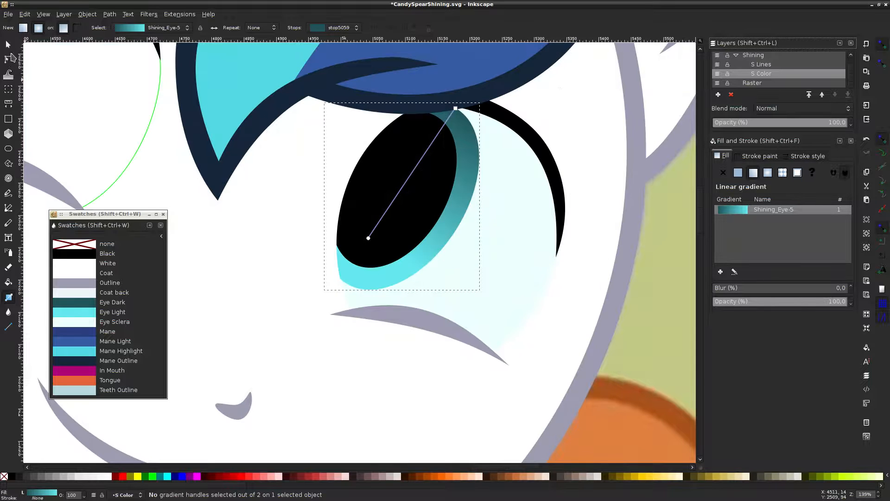
Deselect the iris, lower the S Color layer's opacity to 47.2%, and save the document
{"action": "left_click", "coordinate": [9, 44]}
{"action": "key", "text": "Escape"}
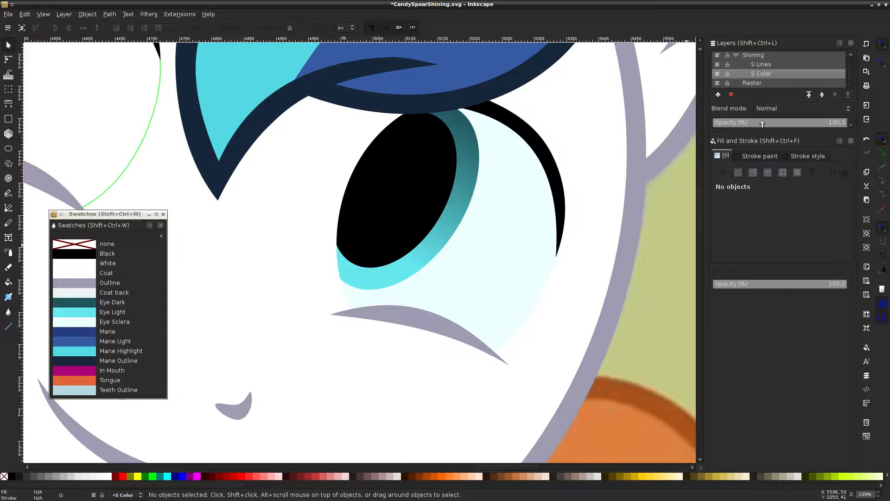
{"action": "left_click", "coordinate": [776, 123]}
{"action": "key", "text": "ctrl+s"}
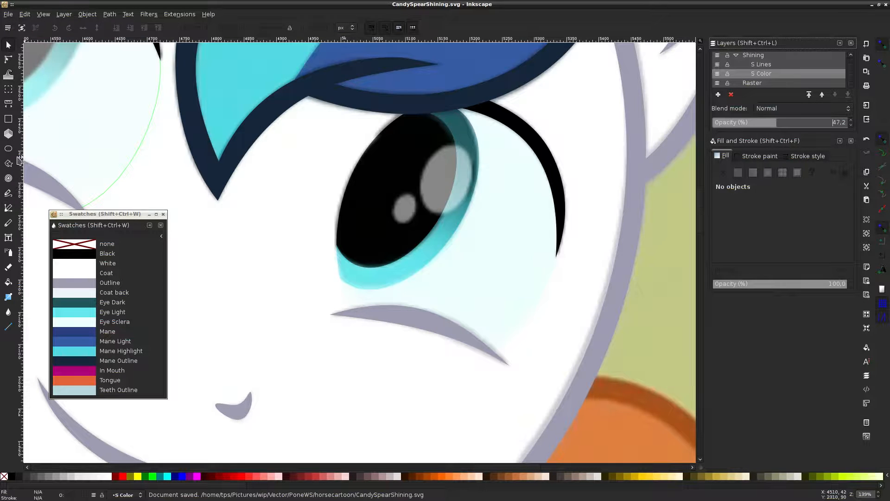
Draw a yellow ellipse about 70 × 115 px over the large highlight of the right eye
{"action": "left_click", "coordinate": [11, 148]}
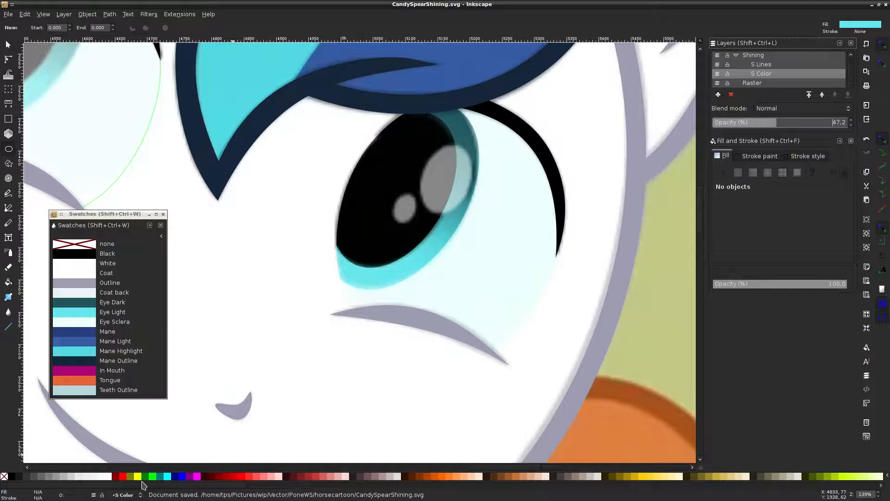
{"action": "left_click", "coordinate": [139, 477]}
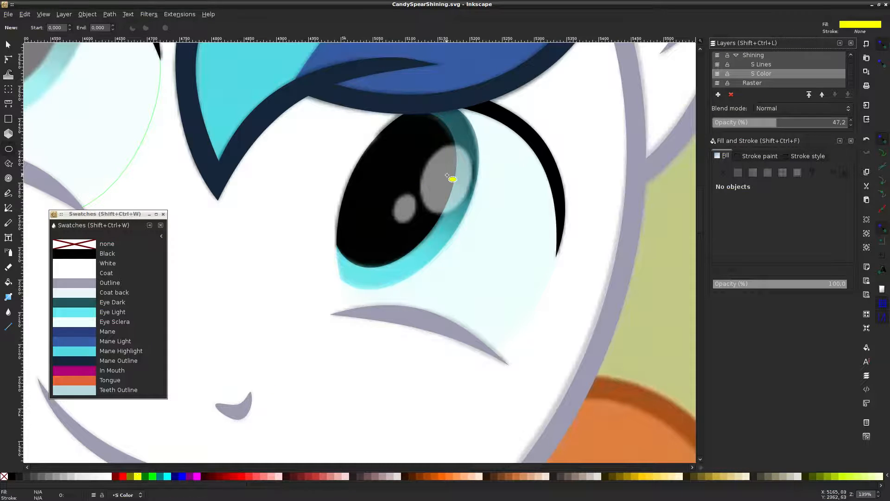
{"action": "left_click_drag", "start_coordinate": [449, 173], "coordinate": [426, 209]}
{"action": "left_click_drag", "start_coordinate": [449, 172], "coordinate": [428, 208]}
{"action": "left_click_drag", "start_coordinate": [428, 209], "coordinate": [428, 208]}
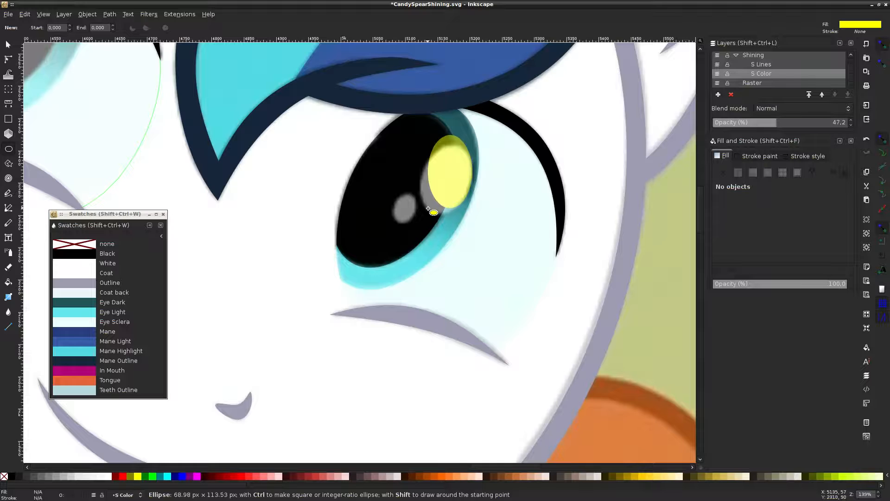
Move, rotate and scale the yellow ellipse to about 82 × 107 px to match the large highlight, and fill it white
{"action": "left_click", "coordinate": [9, 45]}
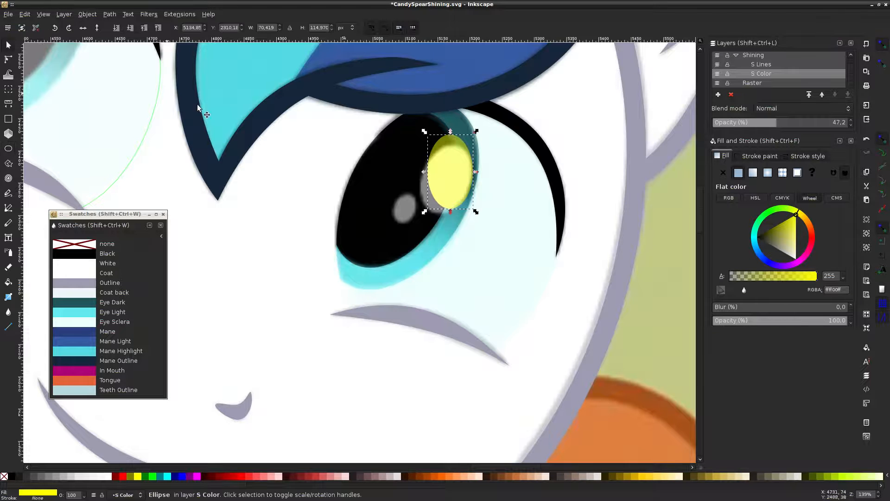
{"action": "mouse_move", "coordinate": [457, 176]}
{"action": "left_mouse_down"}
{"action": "mouse_move", "coordinate": [435, 180]}
{"action": "mouse_move", "coordinate": [443, 183]}
{"action": "left_mouse_up"}
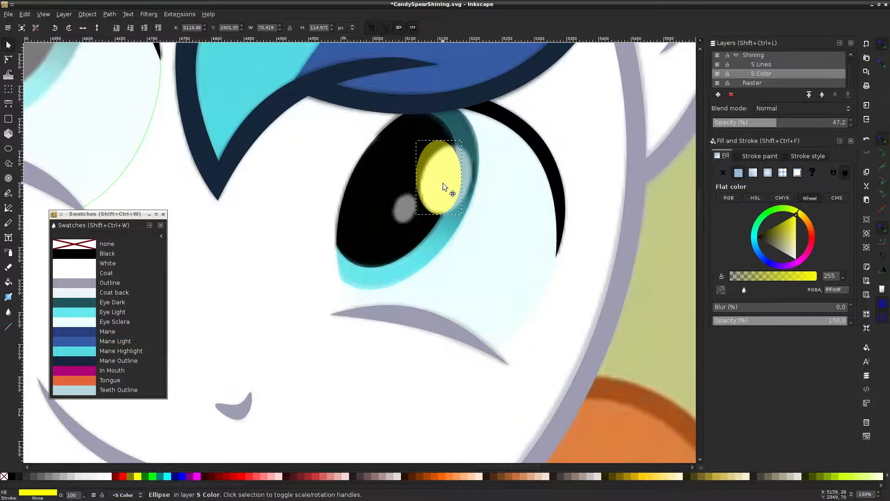
{"action": "left_click", "coordinate": [443, 183]}
{"action": "left_click_drag", "start_coordinate": [464, 138], "coordinate": [457, 183]}
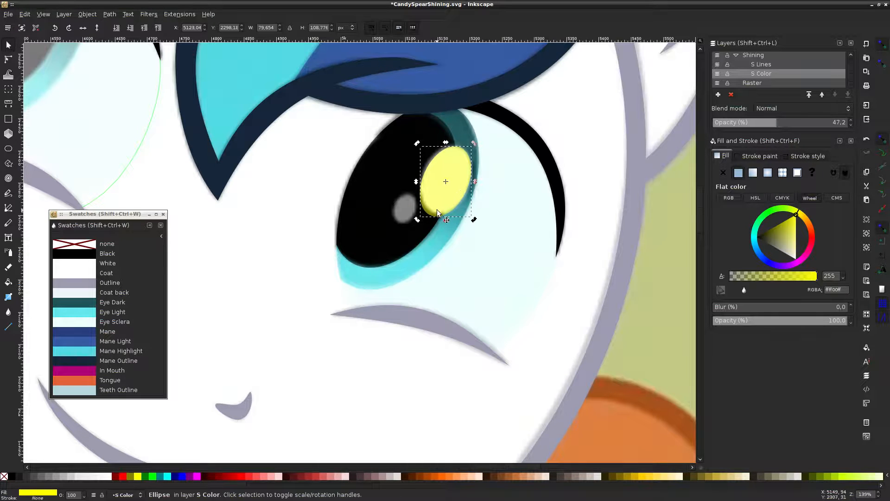
{"action": "left_click_drag", "start_coordinate": [421, 219], "coordinate": [420, 215]}
{"action": "left_click_drag", "start_coordinate": [420, 182], "coordinate": [418, 182]}
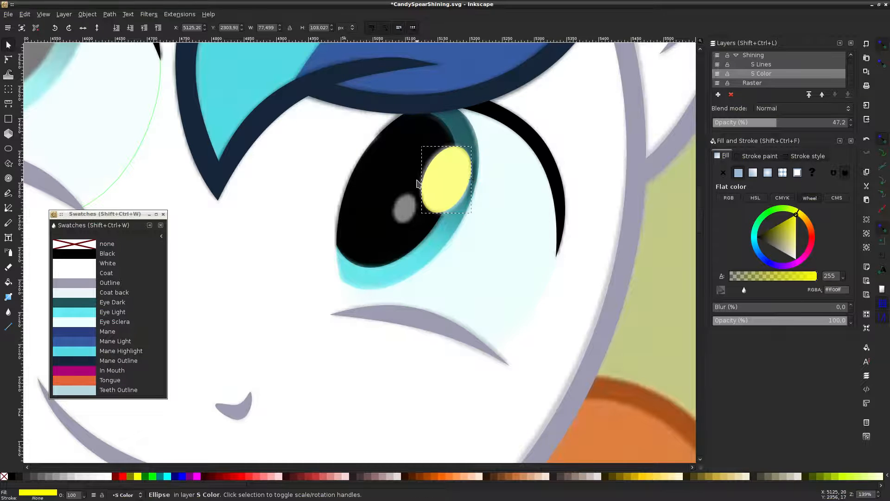
{"action": "left_click_drag", "start_coordinate": [474, 182], "coordinate": [453, 168]}
{"action": "left_click", "coordinate": [464, 160]}
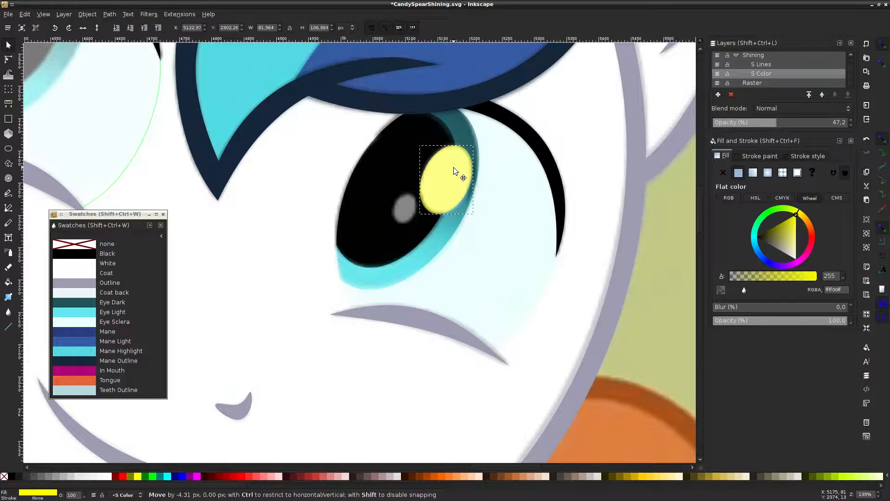
{"action": "left_click", "coordinate": [106, 476]}
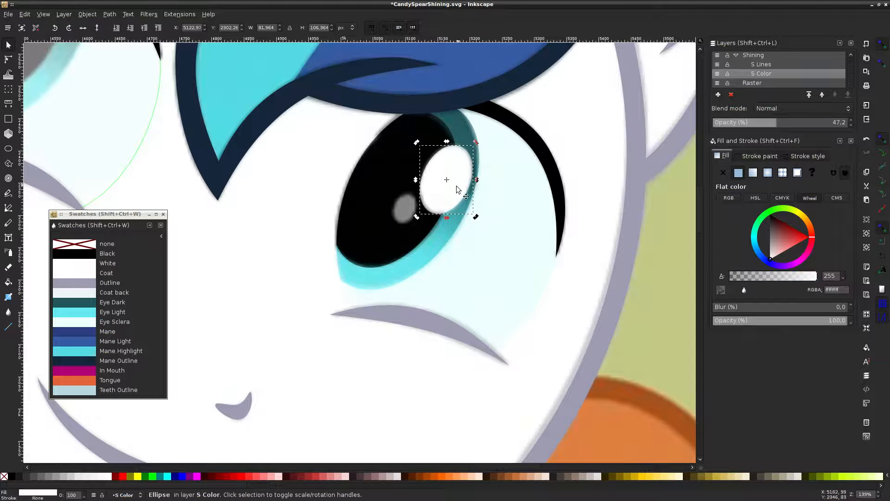
Duplicate the highlight onto the small reflection in the pupil, temporarily red, scale it to about 38 × 47 px, and fill it white
{"action": "left_click_drag", "start_coordinate": [450, 184], "coordinate": [390, 232]}
{"action": "left_click", "coordinate": [123, 476]}
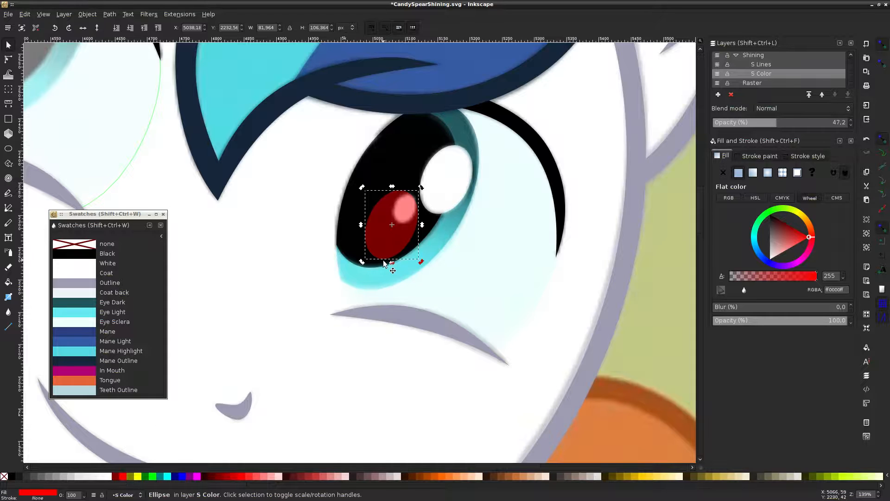
{"action": "left_click_drag", "start_coordinate": [362, 262], "coordinate": [392, 231]}
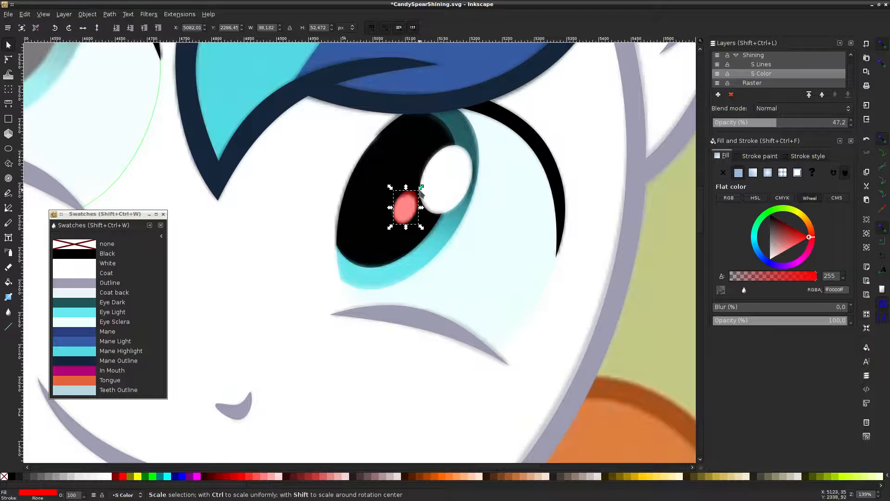
{"action": "left_click_drag", "start_coordinate": [420, 189], "coordinate": [420, 194]}
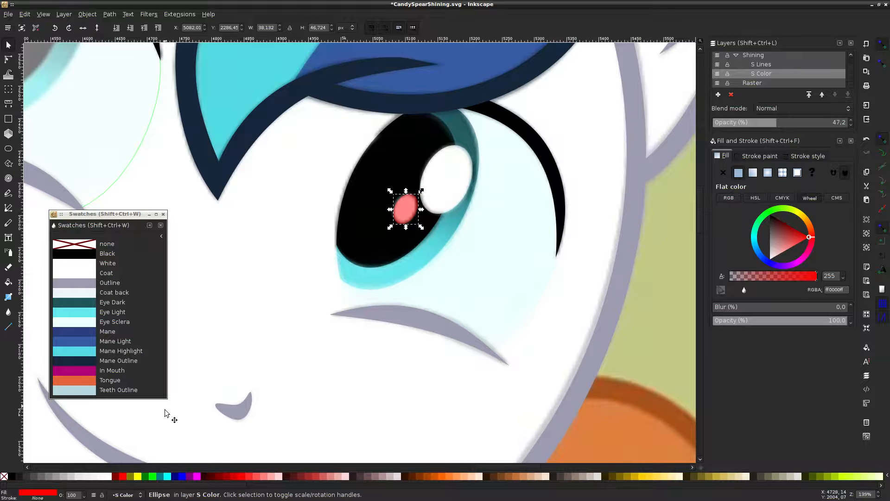
{"action": "left_click", "coordinate": [108, 476]}
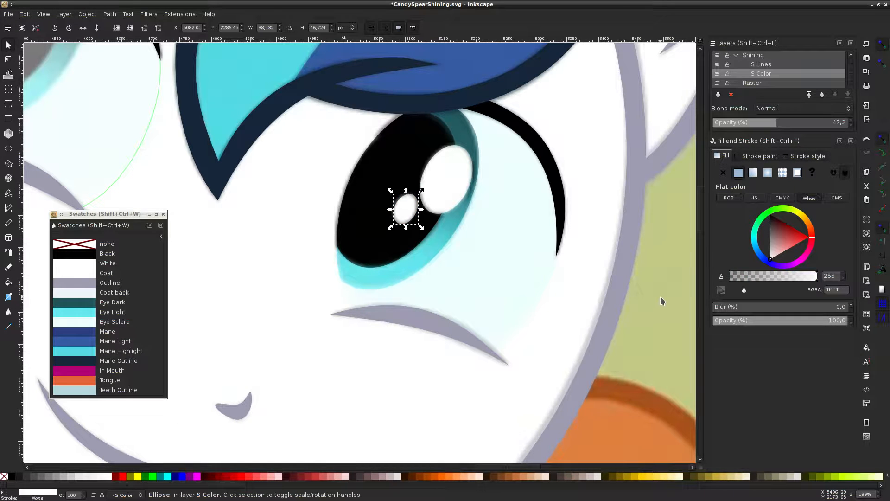
Hide the Raster layer, restore the S Color layer's opacity to 100%, and save the document
{"action": "key", "text": "Escape"}
{"action": "scroll", "coordinate": [660, 295], "scroll_direction": "down", "scroll_amount": 2}
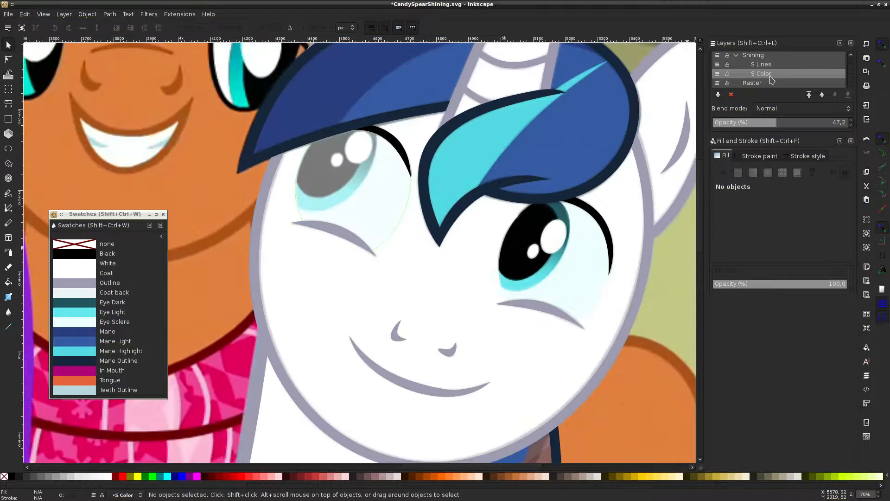
{"action": "left_click", "coordinate": [718, 83]}
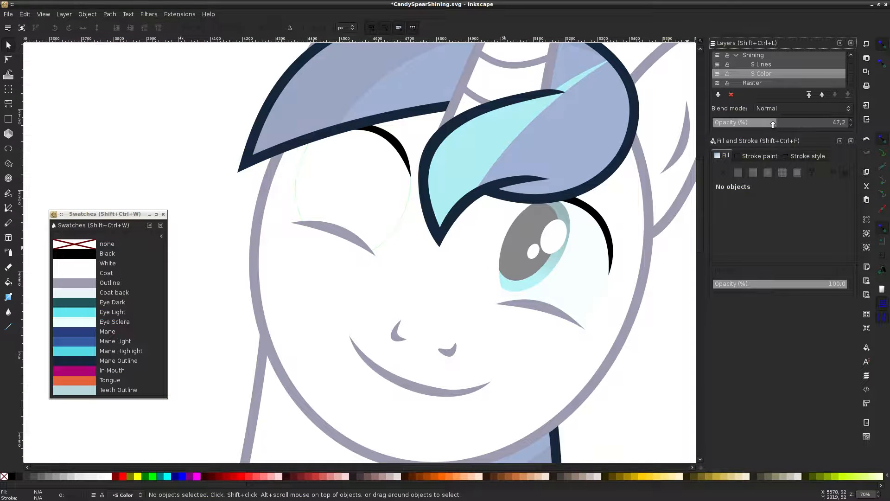
{"action": "left_click_drag", "start_coordinate": [773, 124], "coordinate": [830, 122]}
{"action": "scroll", "coordinate": [559, 161], "scroll_direction": "down", "scroll_amount": 3}
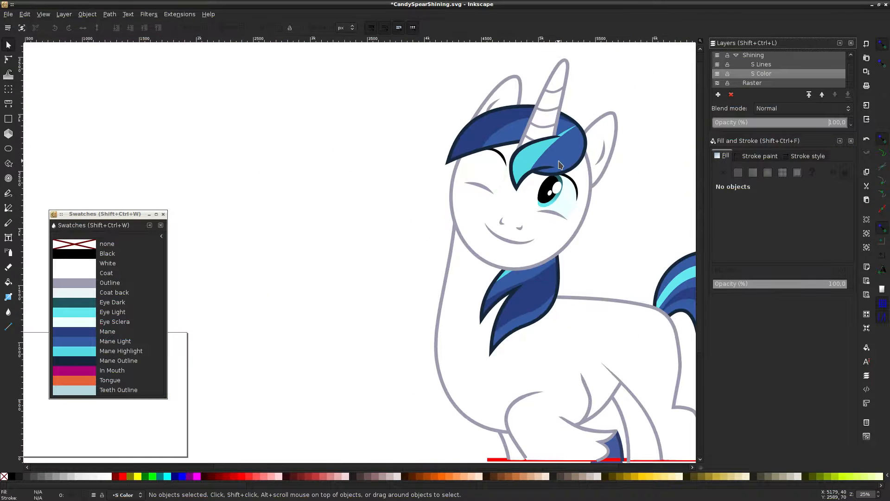
{"action": "key", "text": "ctrl+s"}
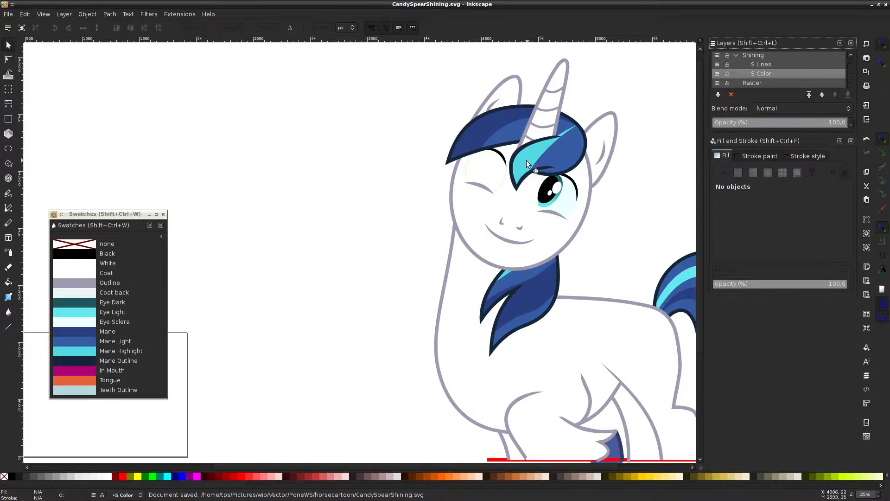
Set the S Color layer's opacity to 37.8% and show the Raster layer for tracing the left eye
{"action": "scroll", "coordinate": [510, 172], "scroll_direction": "down", "scroll_amount": 1}
{"action": "scroll", "coordinate": [483, 182], "scroll_direction": "up", "scroll_amount": 1}
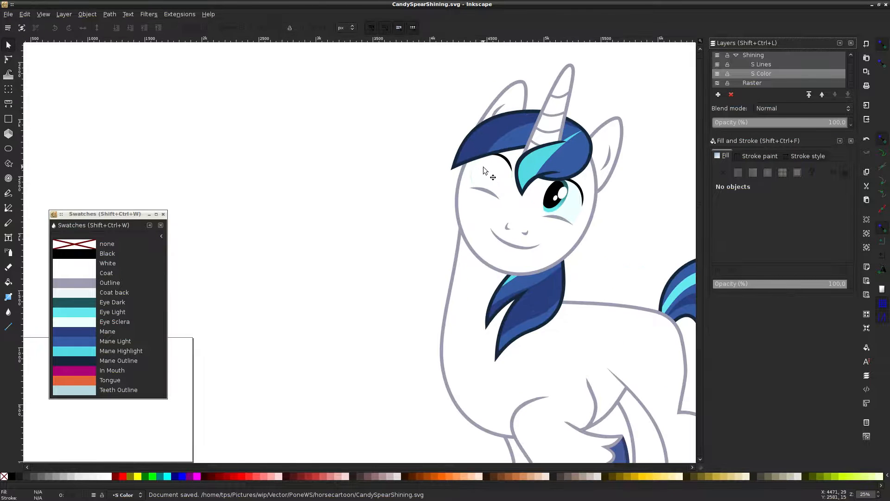
{"action": "scroll", "coordinate": [484, 171], "scroll_direction": "up", "scroll_amount": 4}
{"action": "left_click", "coordinate": [762, 124]}
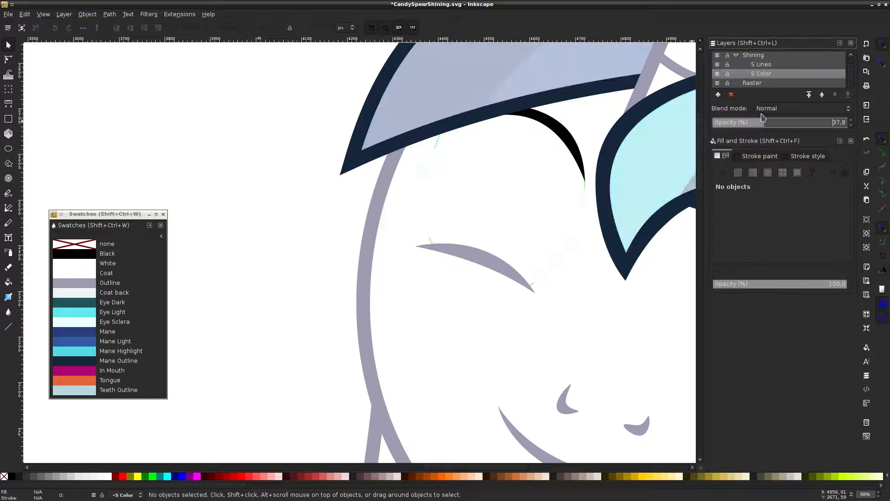
{"action": "left_click", "coordinate": [717, 83]}
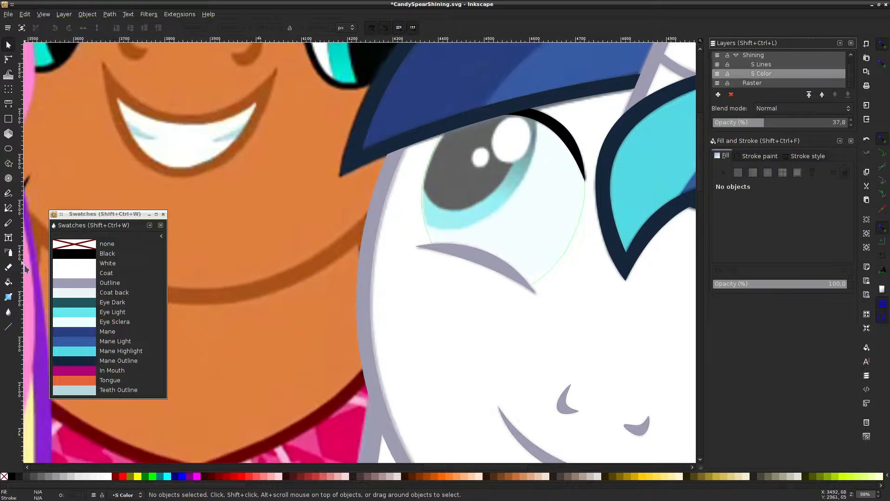
Draw an unfilled ellipse with a red stroke, about 305 × 356 px, over the left eye, undoing the first attempt
{"action": "left_click", "coordinate": [14, 148]}
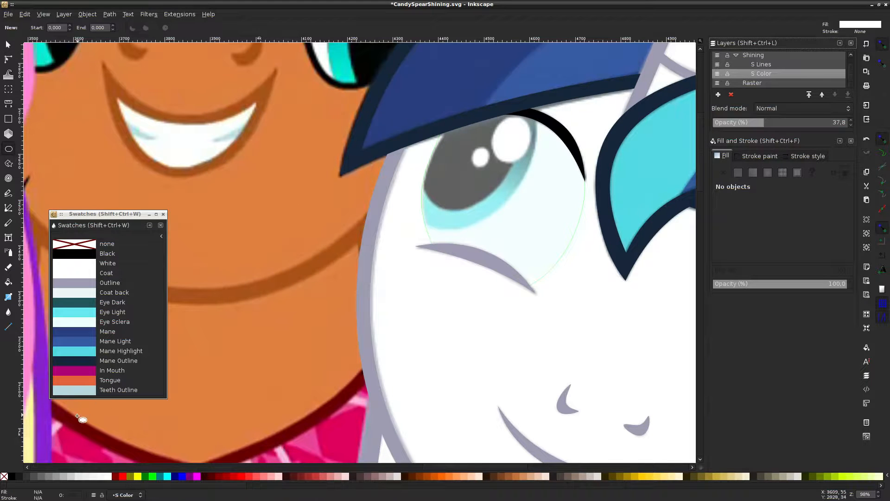
{"action": "left_click", "coordinate": [124, 477], "text": "shift"}
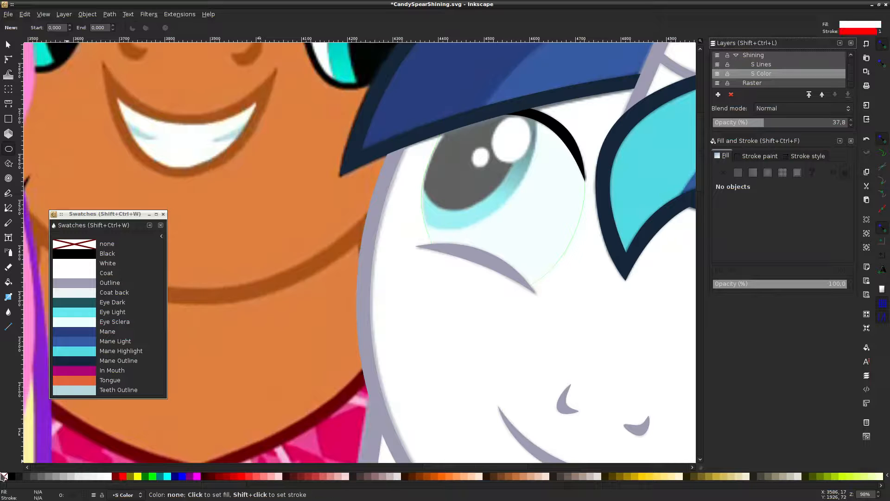
{"action": "left_click", "coordinate": [4, 476]}
{"action": "left_click_drag", "start_coordinate": [492, 213], "coordinate": [373, 30]}
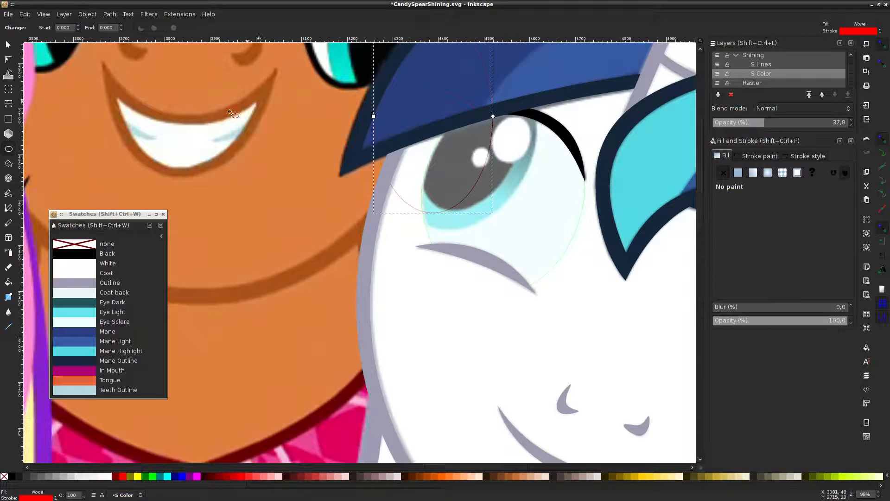
{"action": "key", "text": "ctrl+z"}
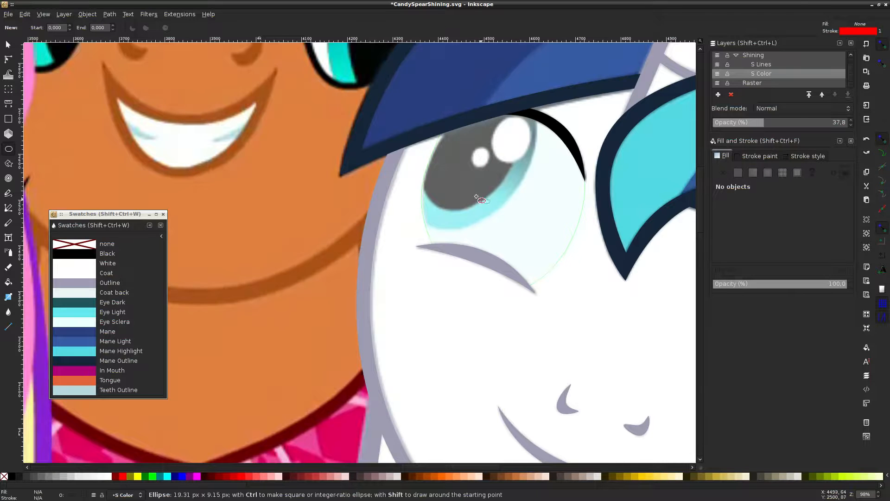
{"action": "mouse_move", "coordinate": [491, 205]}
{"action": "left_mouse_down"}
{"action": "mouse_move", "coordinate": [395, 123]}
{"action": "mouse_move", "coordinate": [371, 70]}
{"action": "mouse_move", "coordinate": [355, 59]}
{"action": "mouse_move", "coordinate": [380, 113]}
{"action": "mouse_move", "coordinate": [449, 109]}
{"action": "mouse_move", "coordinate": [313, 106]}
{"action": "mouse_move", "coordinate": [368, 125]}
{"action": "mouse_move", "coordinate": [479, 99]}
{"action": "mouse_move", "coordinate": [444, 129]}
{"action": "mouse_move", "coordinate": [391, 108]}
{"action": "mouse_move", "coordinate": [304, 94]}
{"action": "mouse_move", "coordinate": [435, 75]}
{"action": "mouse_move", "coordinate": [272, 85]}
{"action": "mouse_move", "coordinate": [388, 77]}
{"action": "mouse_move", "coordinate": [382, 48]}
{"action": "mouse_move", "coordinate": [351, 42]}
{"action": "left_mouse_up"}
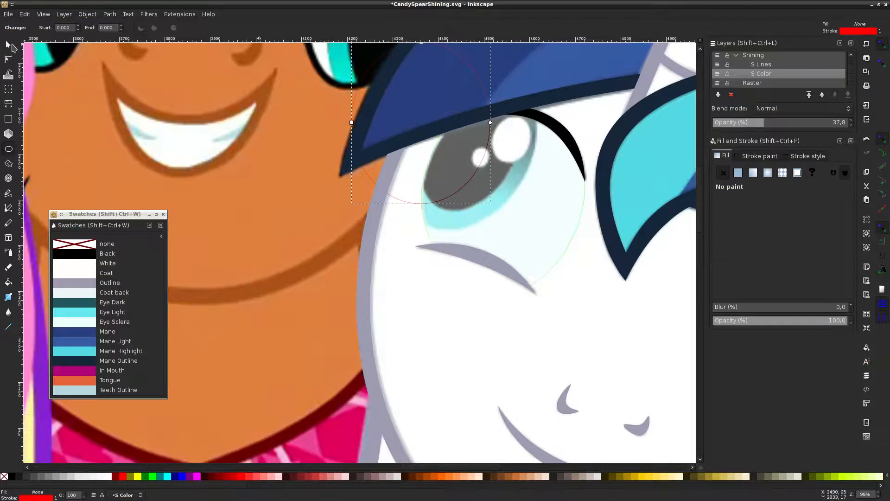
Move and stretch the red ellipse to about 379 × 468 px so its lower edge follows the left iris's outline
{"action": "left_click", "coordinate": [10, 46]}
{"action": "left_click_drag", "start_coordinate": [473, 177], "coordinate": [511, 196]}
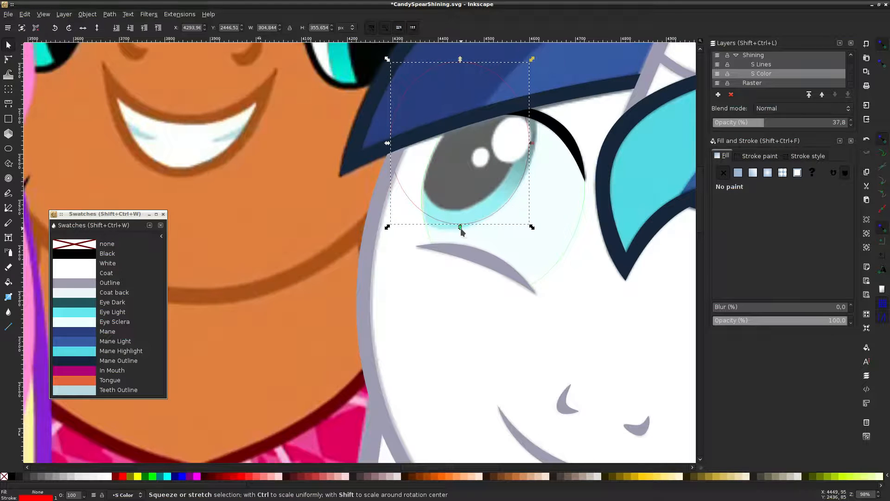
{"action": "left_click_drag", "start_coordinate": [387, 227], "coordinate": [361, 231]}
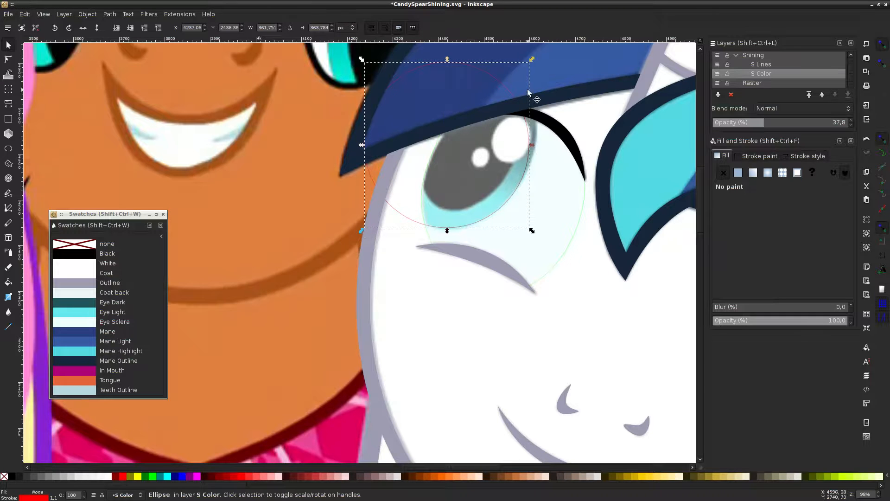
{"action": "left_click_drag", "start_coordinate": [532, 59], "coordinate": [532, 39]}
{"action": "left_click_drag", "start_coordinate": [532, 148], "coordinate": [541, 147]}
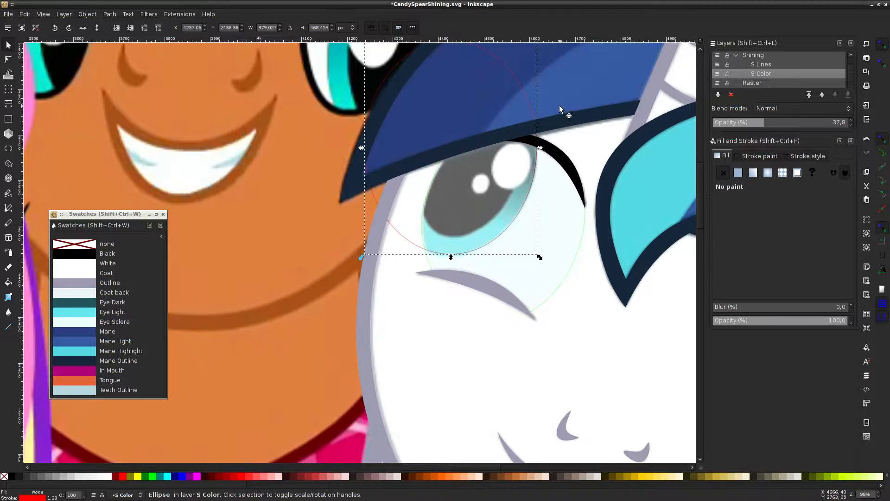
{"action": "left_click", "coordinate": [289, 214]}
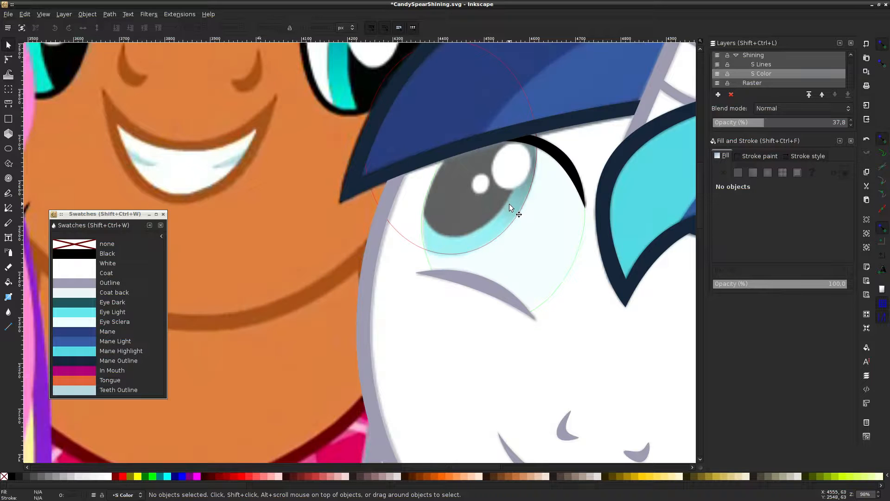
{"action": "left_click", "coordinate": [514, 215]}
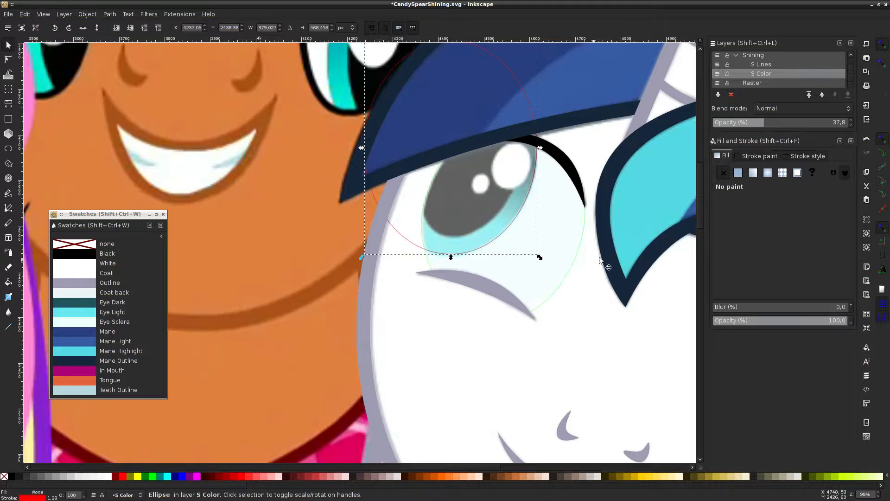
Duplicate the red iris ellipse and move and narrow the copy to about 291 × 468 px so its lower edge follows the left eye's pupil
{"action": "left_click_drag", "start_coordinate": [503, 233], "coordinate": [494, 214]}
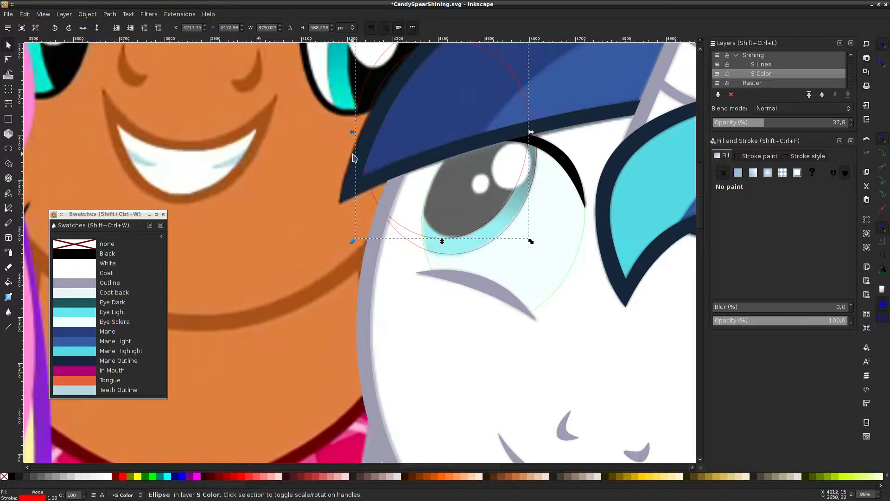
{"action": "left_click_drag", "start_coordinate": [362, 138], "coordinate": [392, 134]}
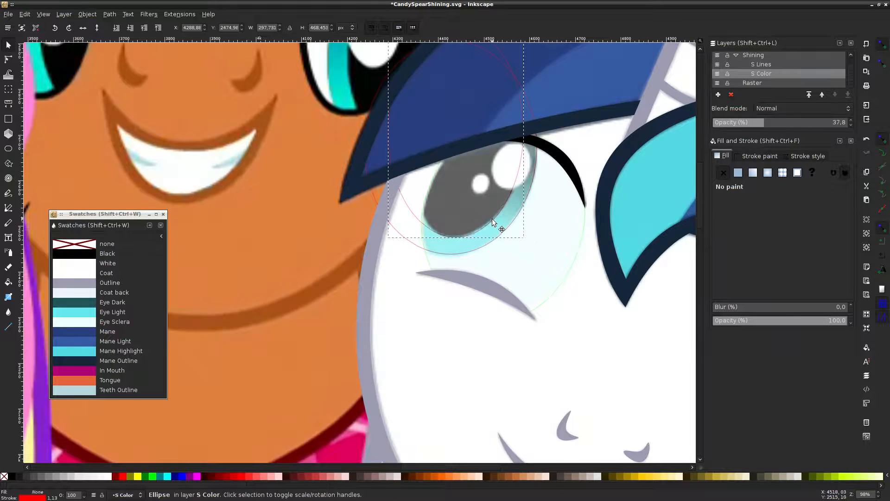
{"action": "left_click_drag", "start_coordinate": [491, 218], "coordinate": [487, 215]}
{"action": "left_click_drag", "start_coordinate": [386, 132], "coordinate": [395, 130]}
{"action": "left_click_drag", "start_coordinate": [479, 229], "coordinate": [472, 231]}
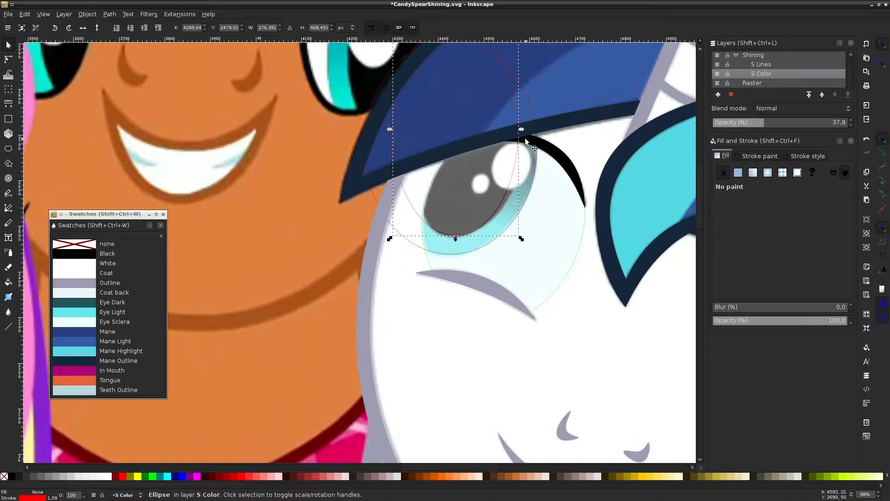
{"action": "left_click_drag", "start_coordinate": [519, 135], "coordinate": [529, 133]}
{"action": "scroll", "coordinate": [579, 193], "scroll_direction": "up", "scroll_amount": 5}
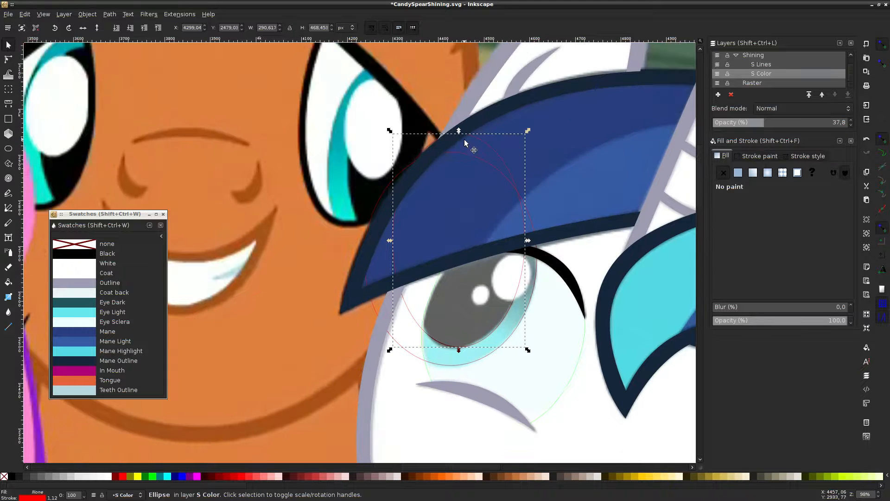
{"action": "scroll", "coordinate": [472, 142], "scroll_direction": "down", "scroll_amount": 2}
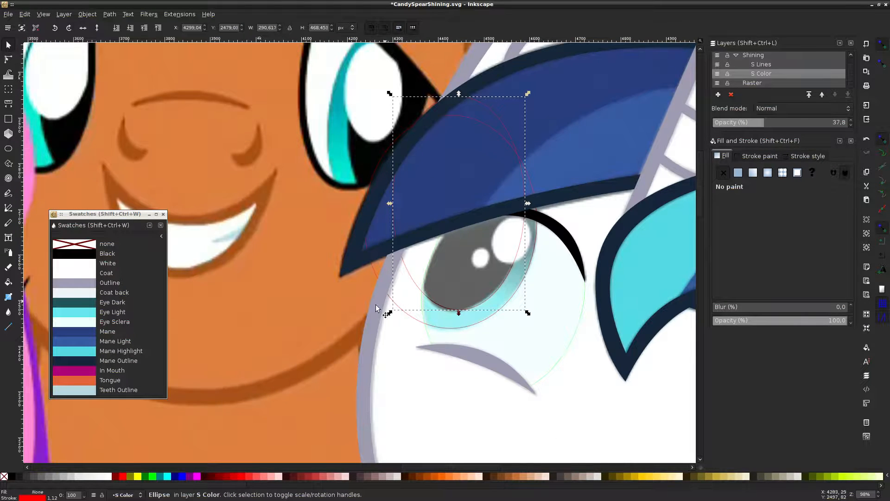
Fill the pupil ellipse with Black and the iris ellipse with Eye Light, removing both red strokes
{"action": "left_click", "coordinate": [76, 254]}
{"action": "left_click", "coordinate": [441, 327]}
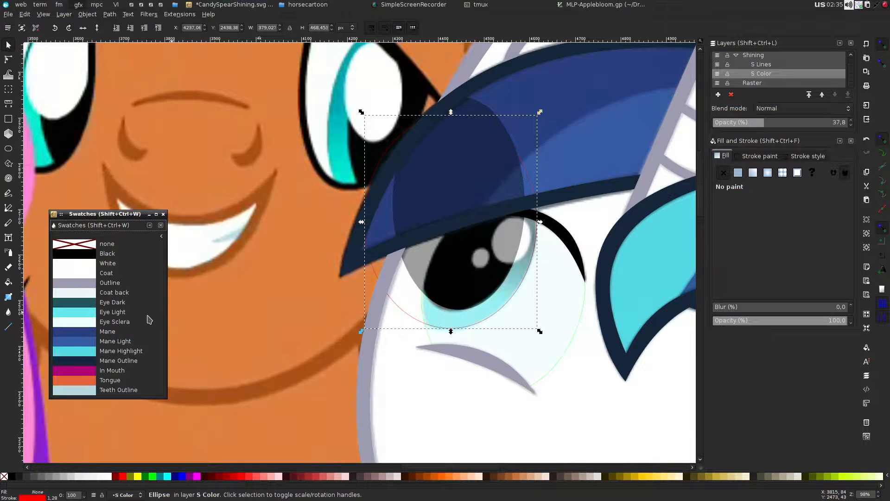
{"action": "left_click", "coordinate": [84, 311]}
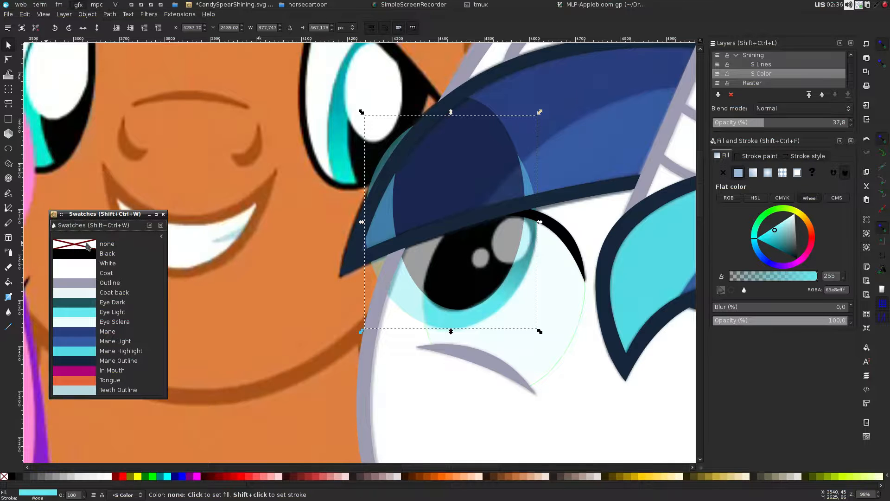
{"action": "key", "text": "Escape"}
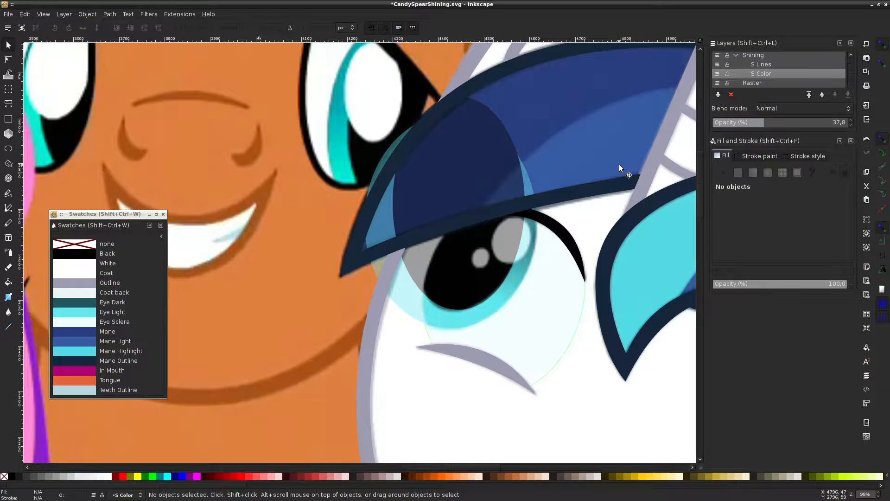
Hide the Raster layer and restore the S Color layer's opacity to 100%
{"action": "left_click", "coordinate": [716, 83]}
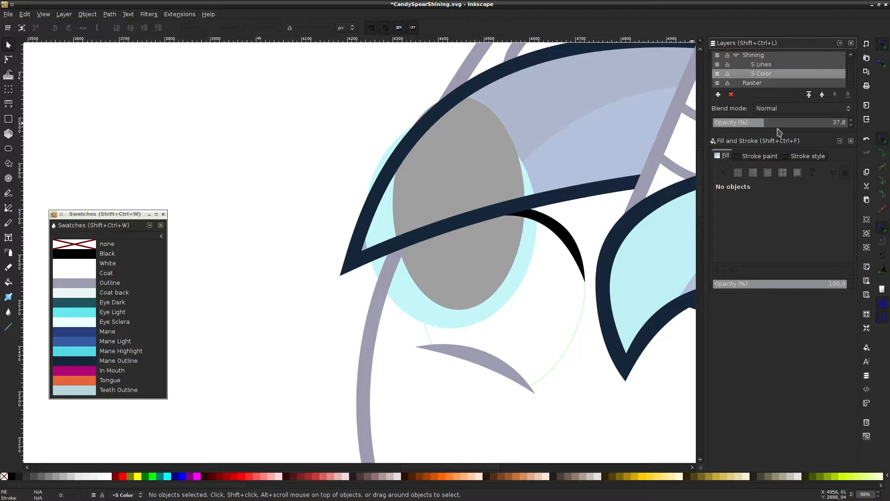
{"action": "left_click_drag", "start_coordinate": [751, 122], "coordinate": [848, 122]}
{"action": "scroll", "coordinate": [567, 168], "scroll_direction": "down", "scroll_amount": 4}
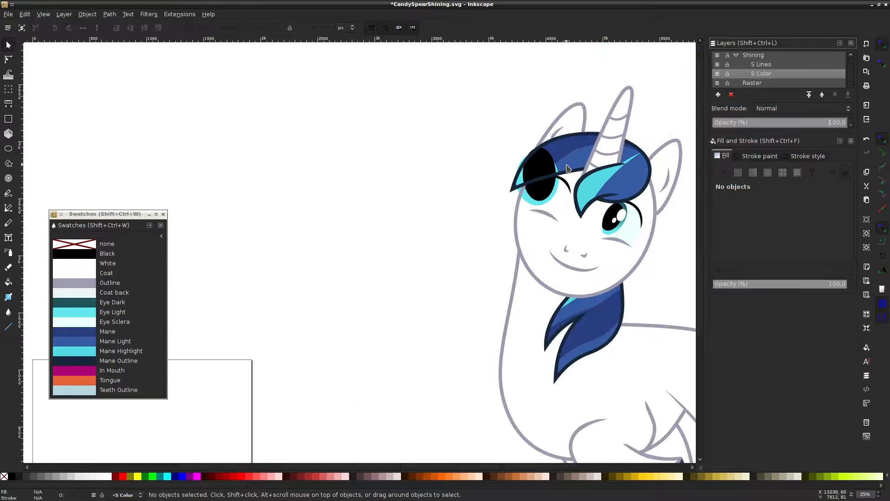
{"action": "scroll", "coordinate": [577, 186], "scroll_direction": "up", "scroll_amount": 4}
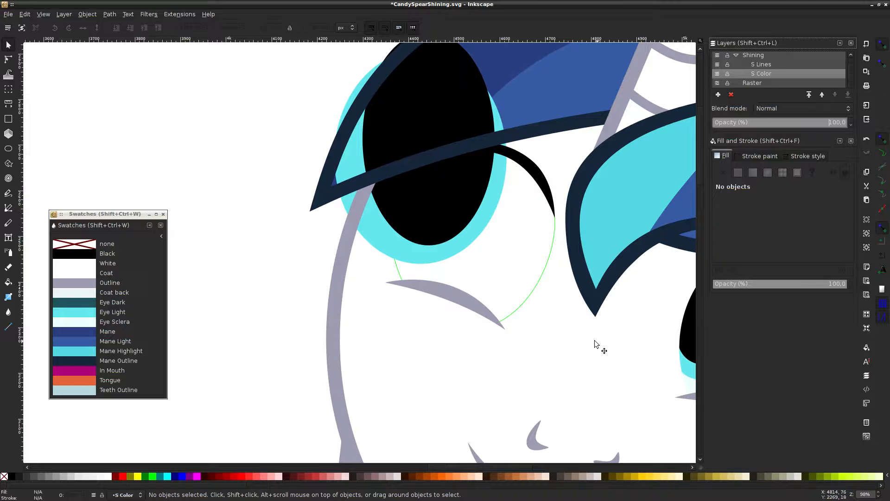
Duplicate the left eye's green sclera outline above the other eye shapes, and group the iris and pupil ellipses
{"action": "left_click", "coordinate": [548, 265]}
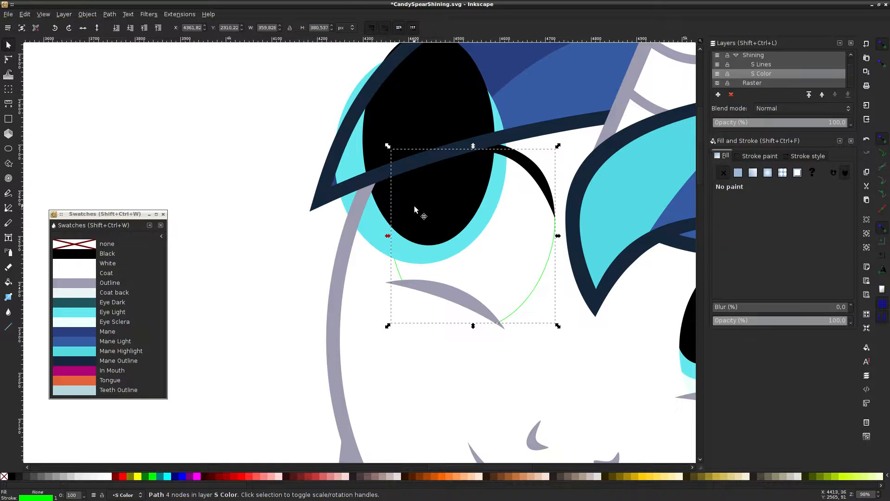
{"action": "left_click", "coordinate": [460, 220], "text": "shift"}
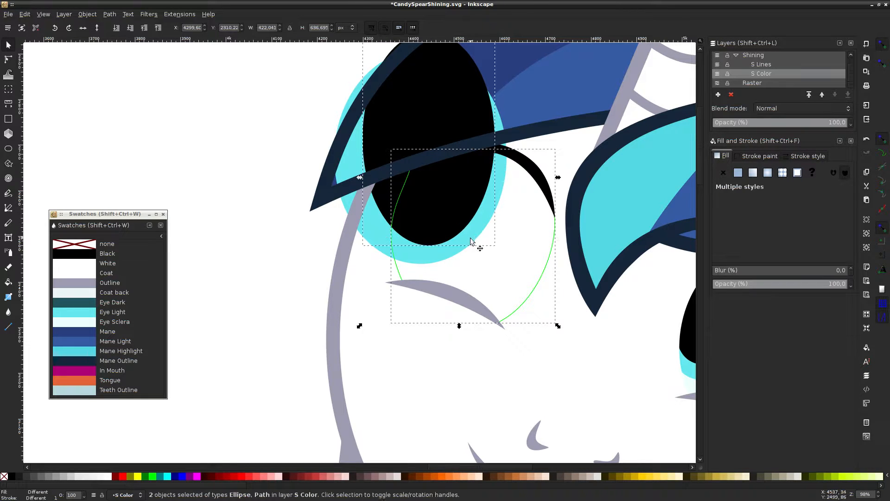
{"action": "left_click", "coordinate": [441, 228]}
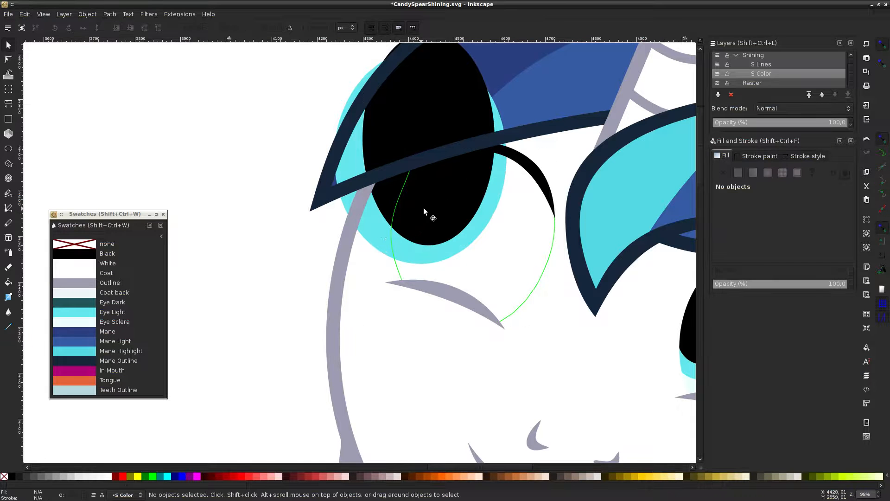
{"action": "left_click", "coordinate": [412, 249]}
{"action": "right_click", "coordinate": [406, 258]}
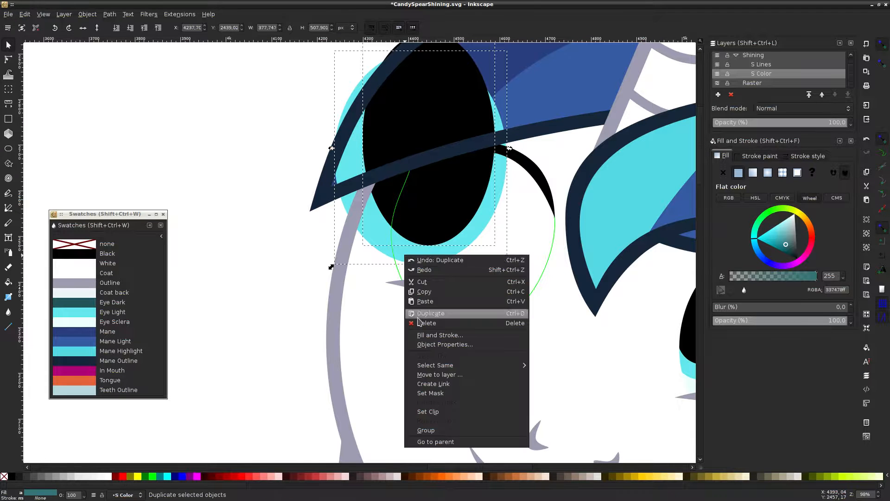
{"action": "left_click", "coordinate": [429, 430]}
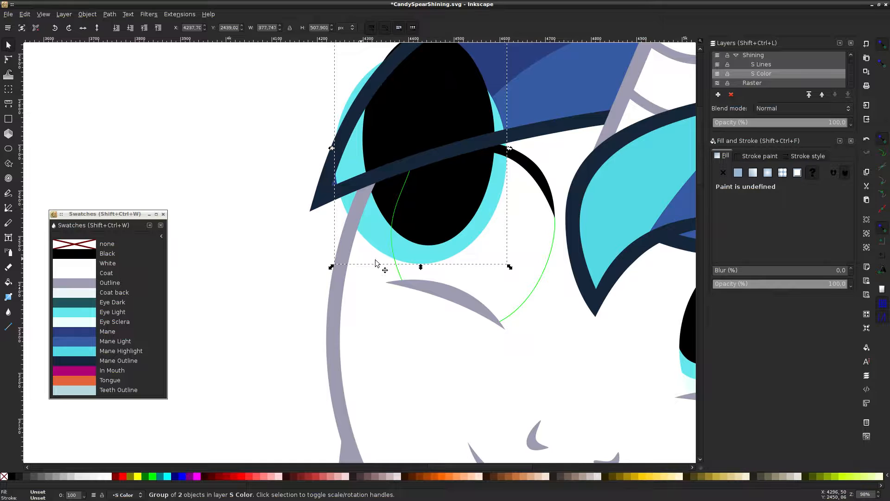
Clip the iris and pupil group to the duplicated green sclera outline
{"action": "key", "text": "shift"}
{"action": "right_click", "coordinate": [401, 273]}
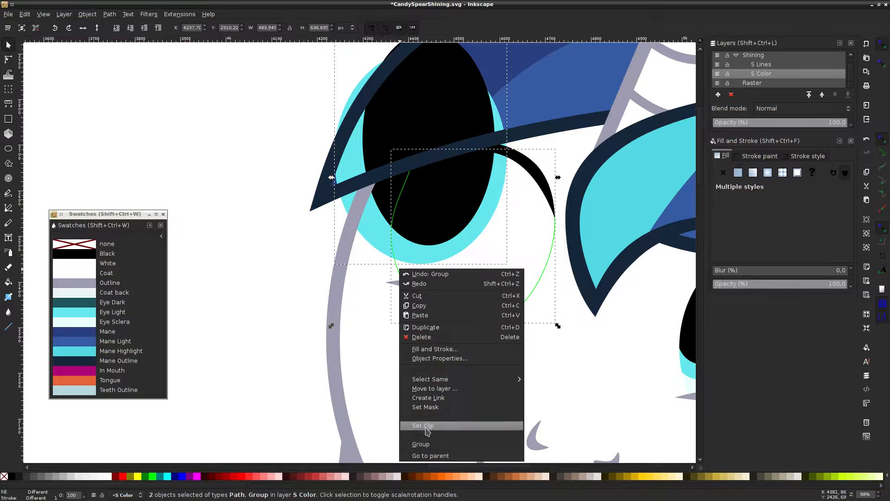
{"action": "left_click", "coordinate": [428, 438]}
{"action": "left_click", "coordinate": [255, 216]}
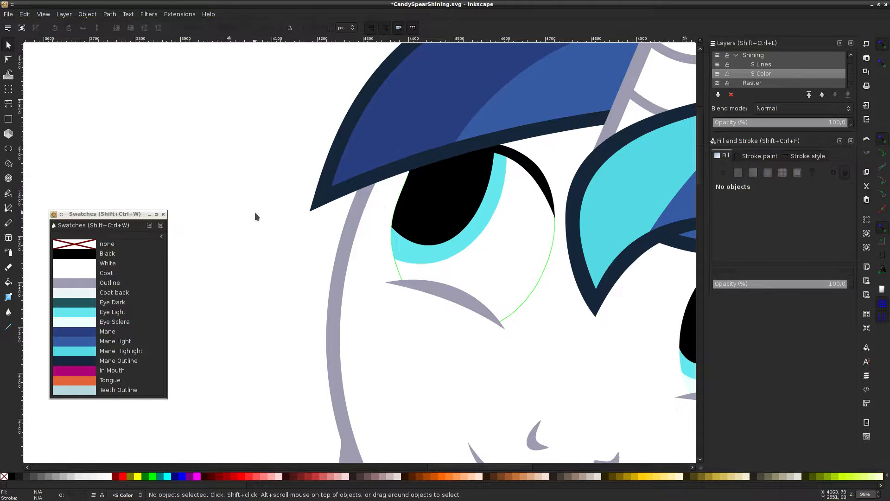
Fill the left eye's remaining sclera outline with Eye Sclera and remove its green stroke
{"action": "scroll", "coordinate": [514, 154], "scroll_direction": "down", "scroll_amount": 3}
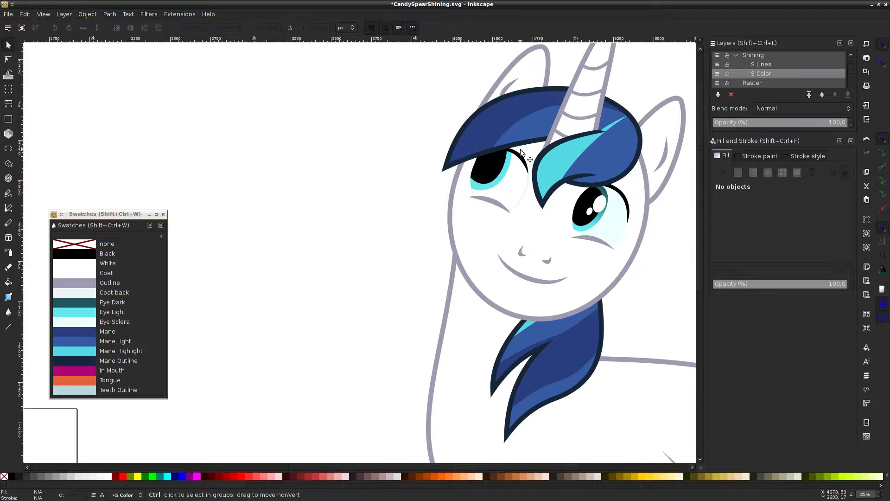
{"action": "scroll", "coordinate": [521, 153], "scroll_direction": "up", "scroll_amount": 2}
{"action": "left_click", "coordinate": [526, 238], "text": "ctrl"}
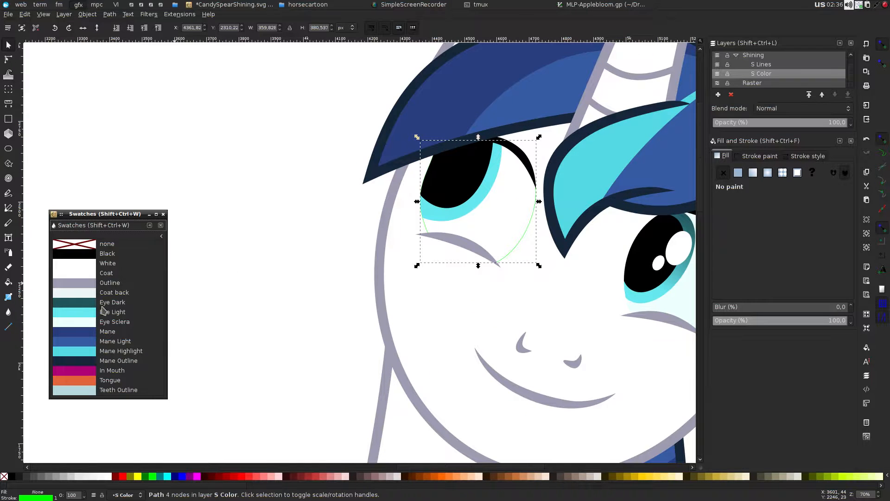
{"action": "left_click", "coordinate": [91, 325]}
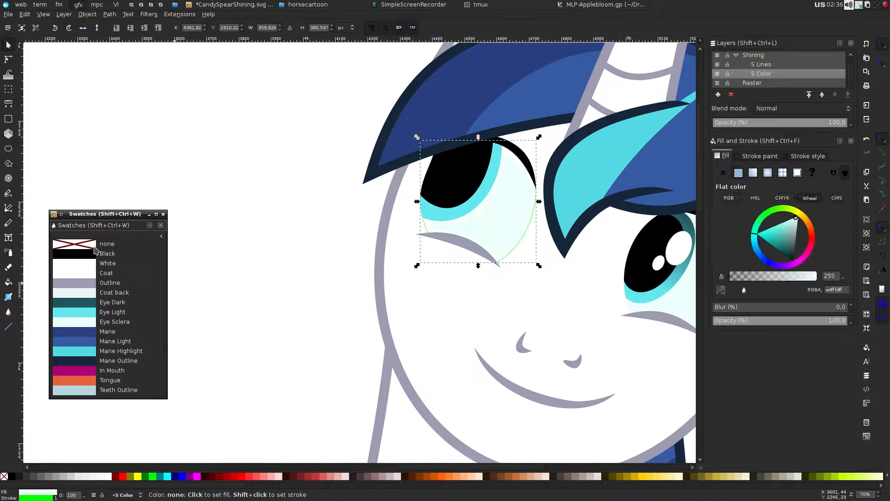
{"action": "left_click", "coordinate": [345, 199]}
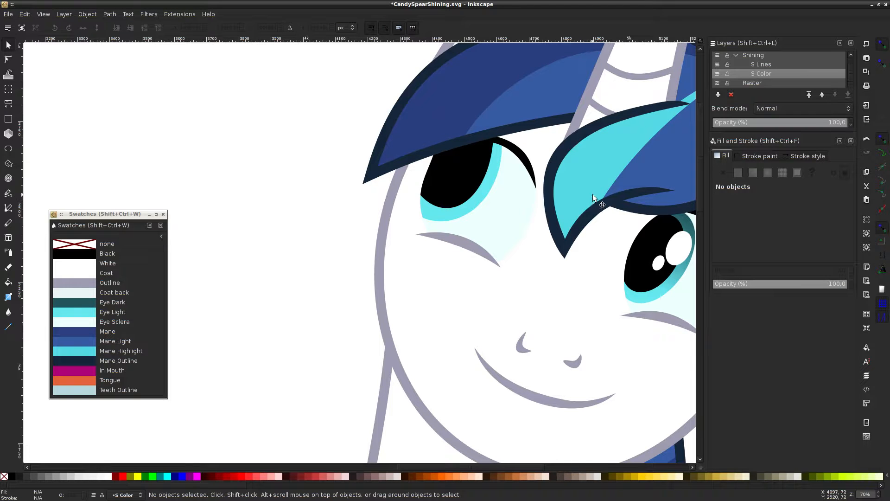
Show the Raster layer, set the S Color layer's opacity to 60.4%, and save the document
{"action": "left_click", "coordinate": [718, 84]}
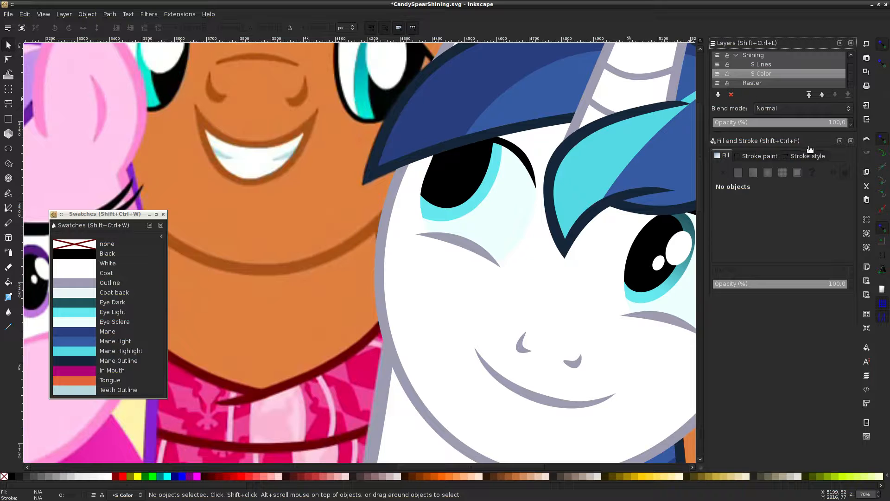
{"action": "left_click", "coordinate": [793, 122]}
{"action": "key", "text": "ctrl+s"}
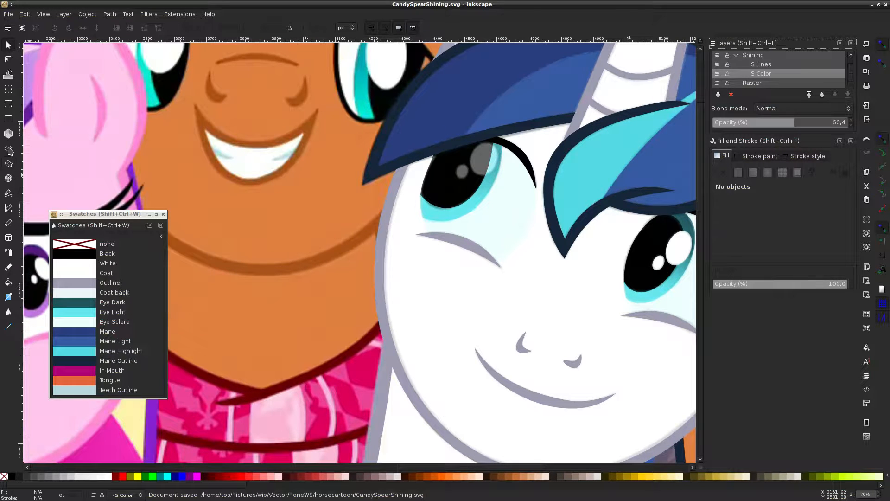
Draw a red-filled ellipse without stroke, about 78 × 99 px, over the left eye's large highlight
{"action": "left_click", "coordinate": [8, 149]}
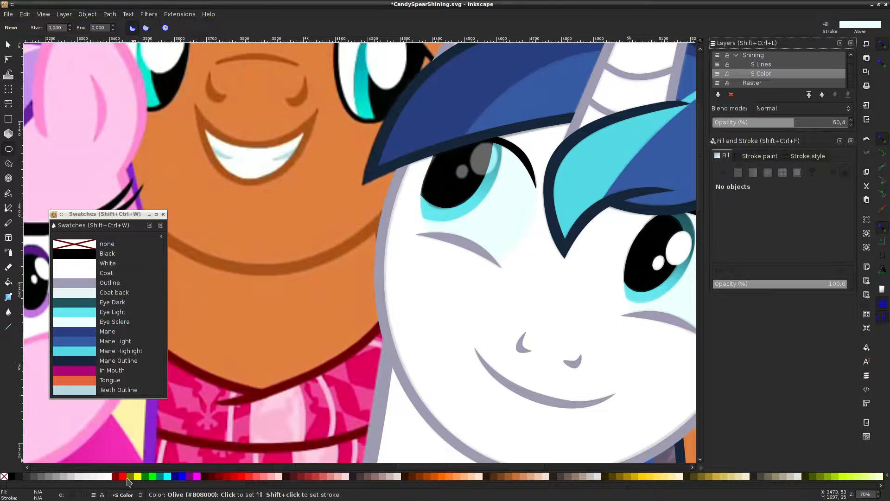
{"action": "left_click", "coordinate": [122, 476]}
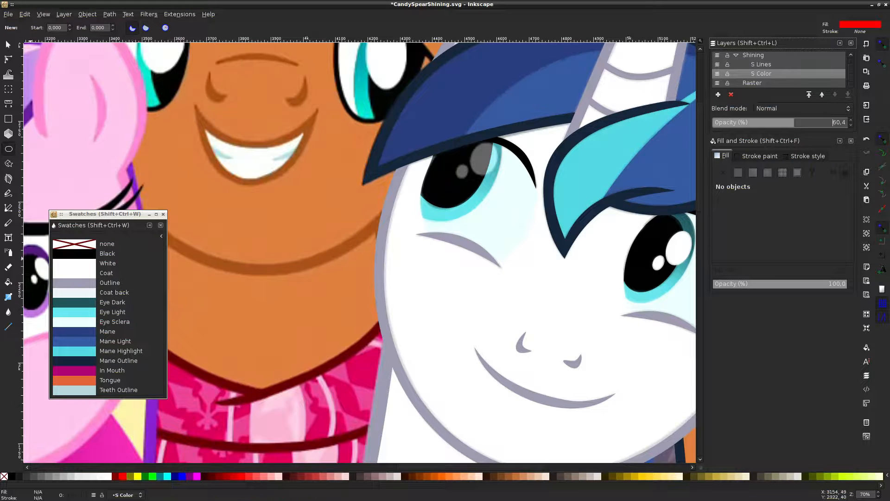
{"action": "scroll", "coordinate": [511, 165], "scroll_direction": "up", "scroll_amount": 3}
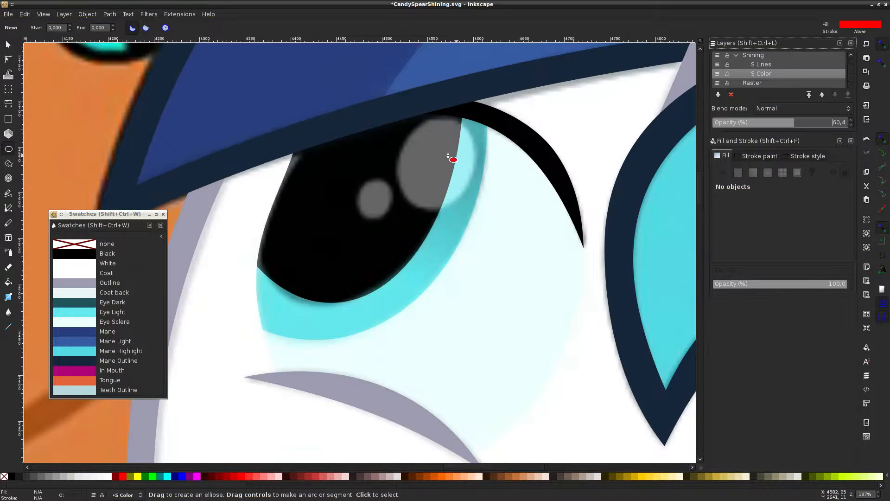
{"action": "left_click_drag", "start_coordinate": [439, 158], "coordinate": [404, 202]}
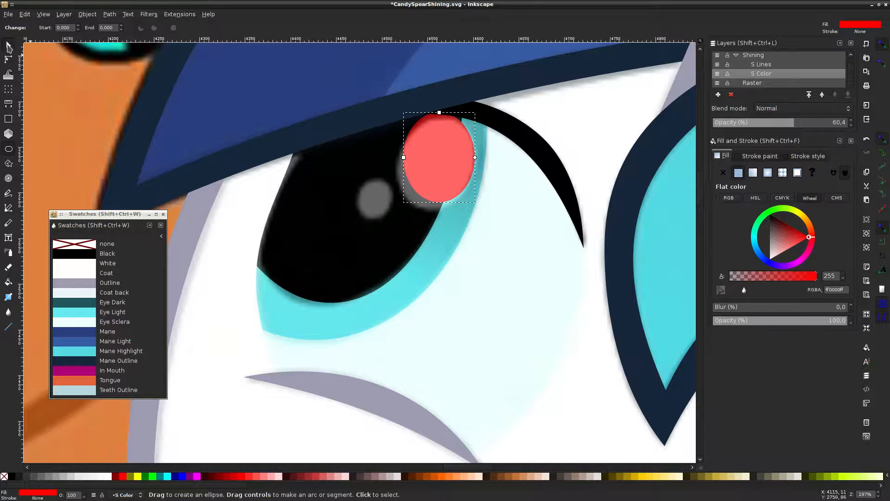
Move, slightly tilt and stretch the red ellipse to about 84 × 101 px to match the large highlight
{"action": "key", "text": "s"}
{"action": "left_click_drag", "start_coordinate": [439, 158], "coordinate": [440, 162]}
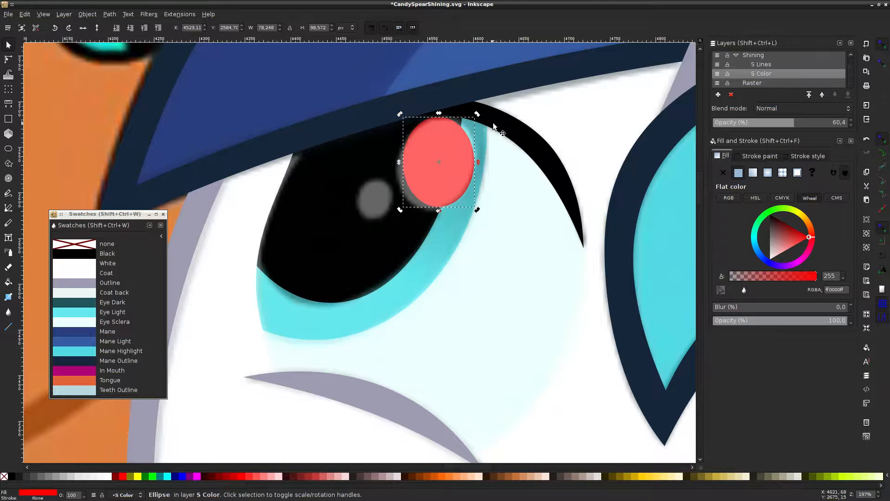
{"action": "left_click_drag", "start_coordinate": [477, 114], "coordinate": [478, 114]}
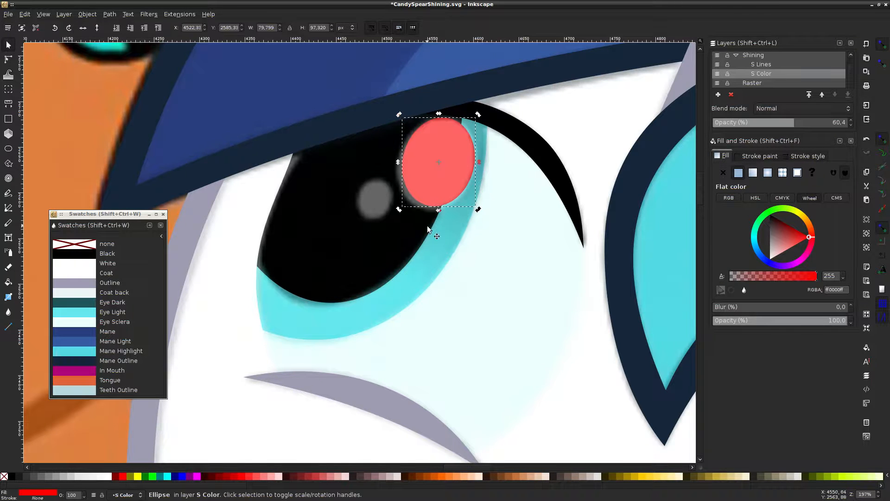
{"action": "left_click_drag", "start_coordinate": [398, 209], "coordinate": [395, 215]}
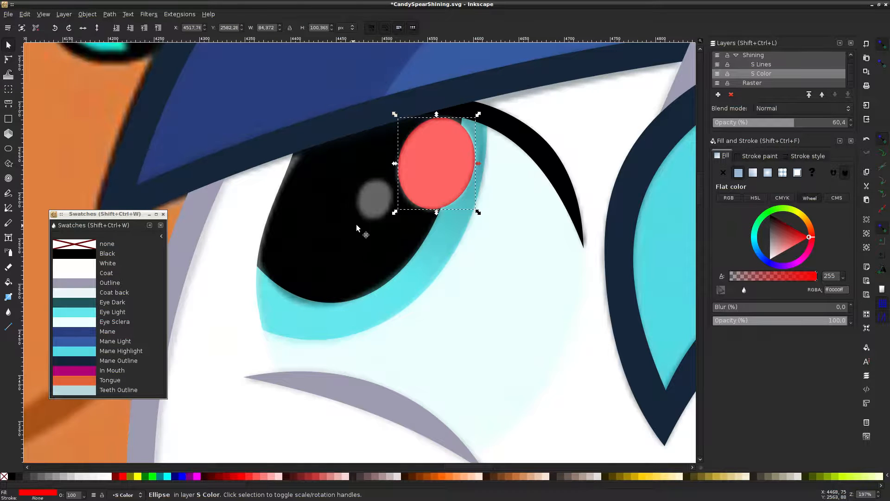
Duplicate the red ellipse and move and shrink the copy to match the left eye's small highlight
{"action": "key", "text": "ctrl+d"}
{"action": "left_click_drag", "start_coordinate": [436, 161], "coordinate": [385, 176]}
{"action": "left_click_drag", "start_coordinate": [432, 128], "coordinate": [394, 177]}
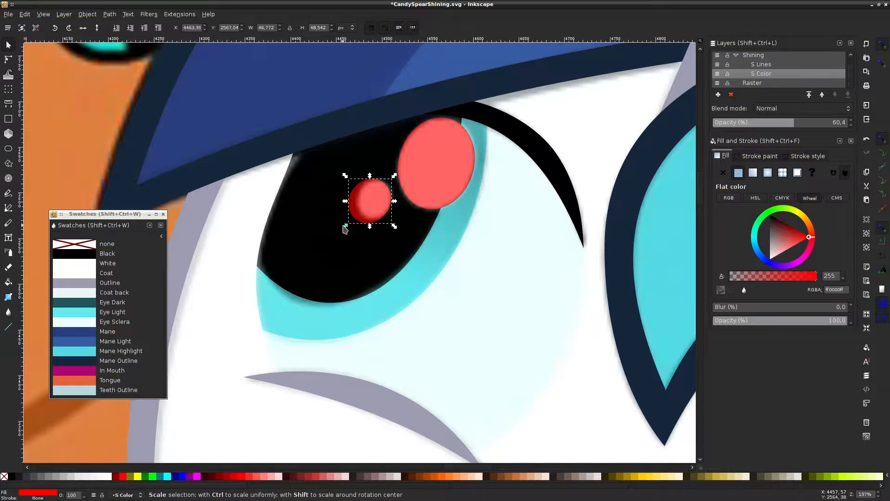
{"action": "left_click_drag", "start_coordinate": [344, 227], "coordinate": [354, 224]}
Fill both of the left eye's highlight ellipses with White
{"action": "left_click", "coordinate": [431, 138], "text": "shift"}
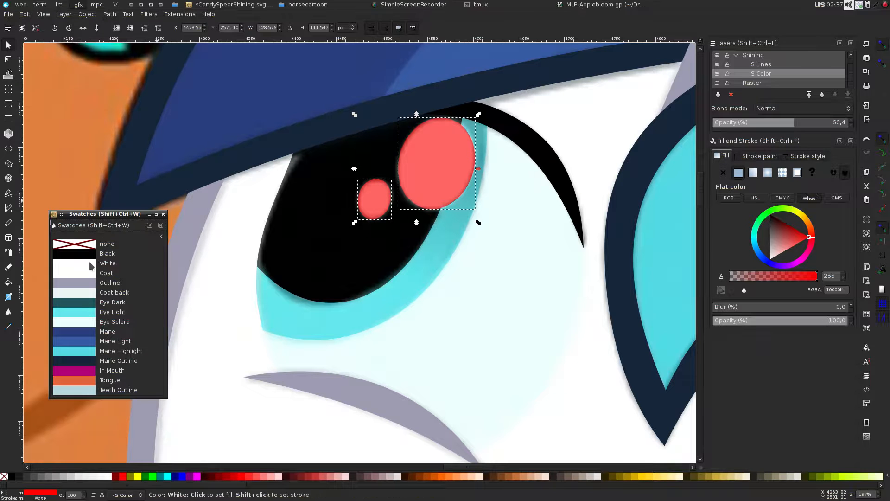
{"action": "left_click", "coordinate": [91, 264]}
{"action": "key", "text": "Escape"}
Hide the Raster layer again and return the S Color layer to 100% opacity to show the finished eyes
{"action": "scroll", "coordinate": [228, 141], "scroll_direction": "down", "scroll_amount": 5}
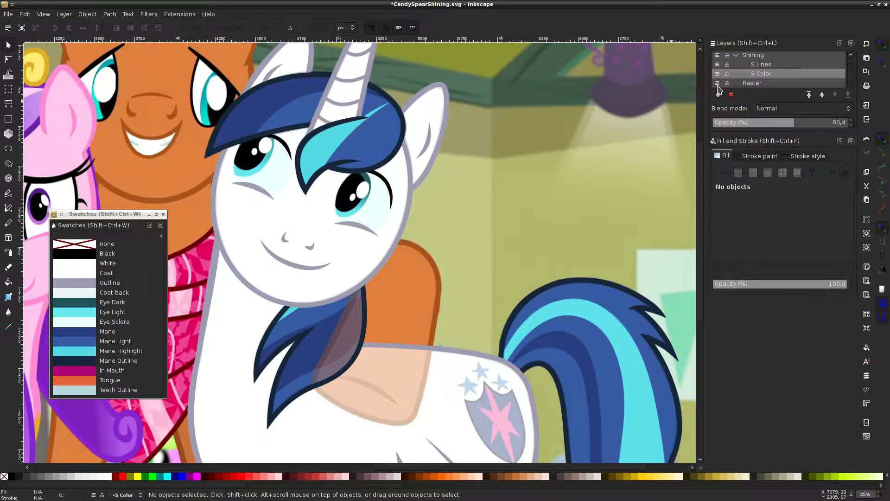
{"action": "left_click", "coordinate": [717, 84]}
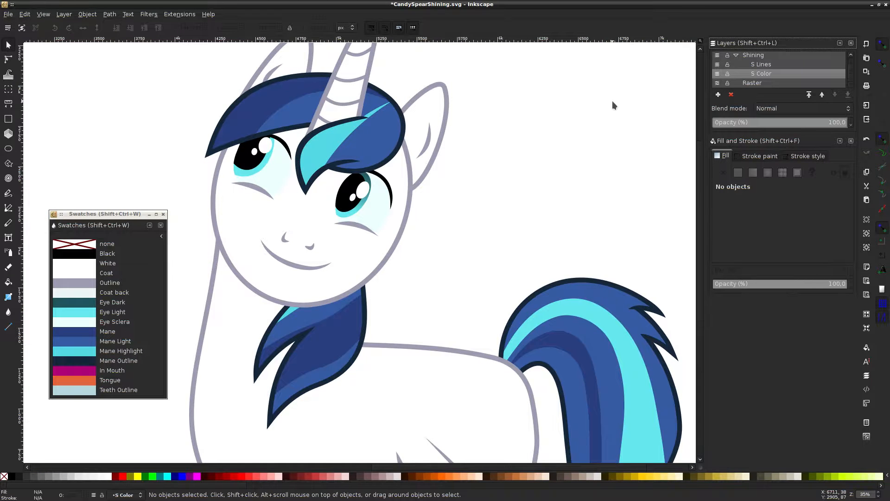
Save the drawing, and show the Raster layer beneath S Color at 46.9% opacity
{"action": "scroll", "coordinate": [613, 102], "scroll_direction": "down", "scroll_amount": 3}
{"action": "scroll", "coordinate": [613, 100], "scroll_direction": "right", "scroll_amount": 1}
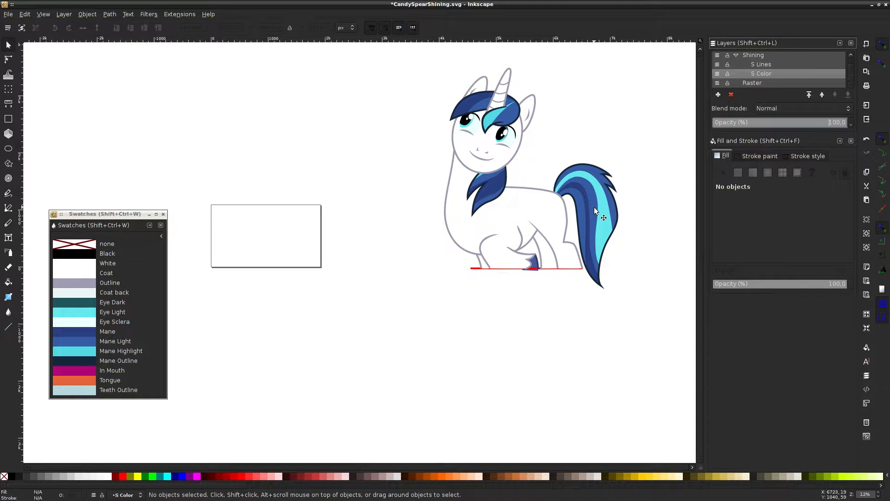
{"action": "key", "text": "ctrl+s"}
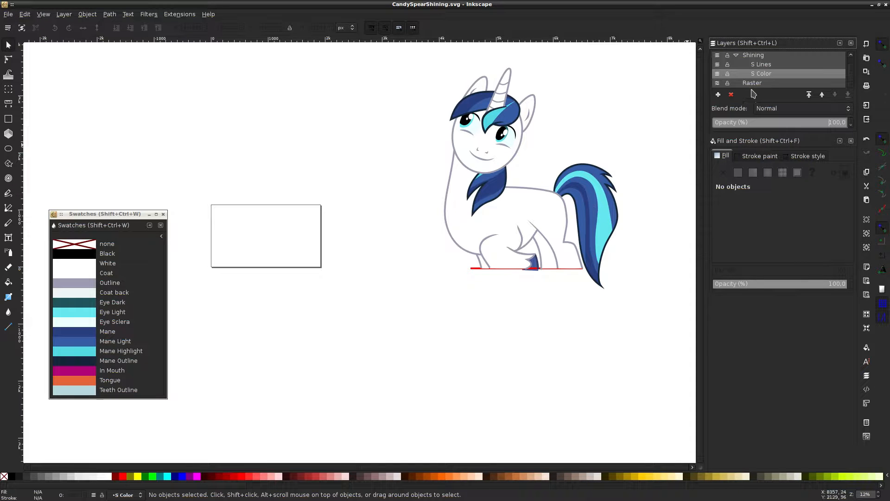
{"action": "left_click", "coordinate": [718, 84]}
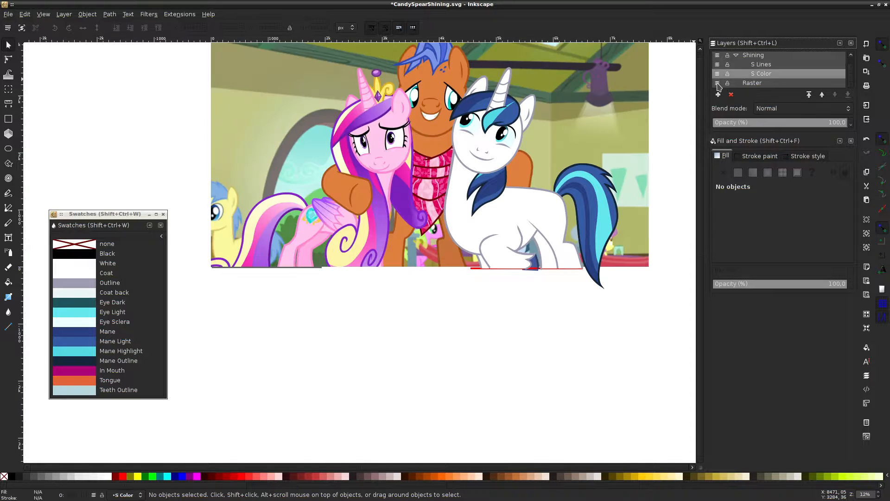
{"action": "left_click", "coordinate": [776, 123]}
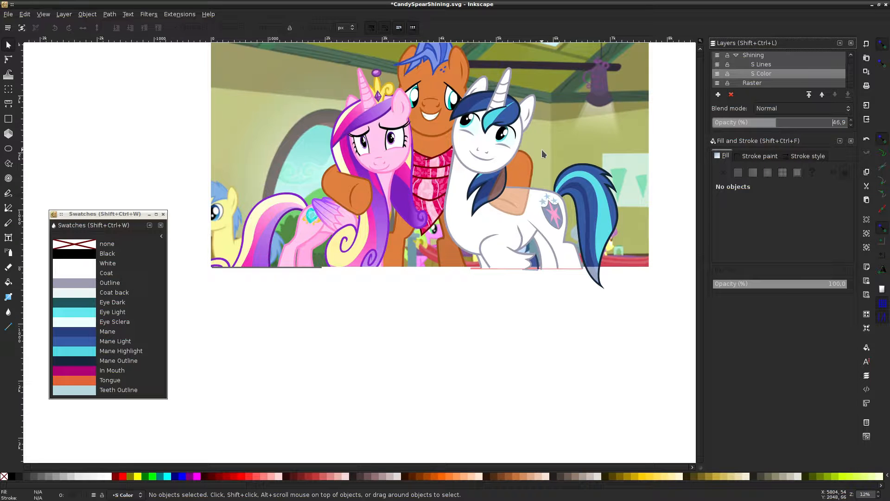
Bring CM_Shining.svg from the file manager's horsecartoon folder into the drawing and place it over the white pony's flank emblem
{"action": "key", "text": "alt+Tab"}
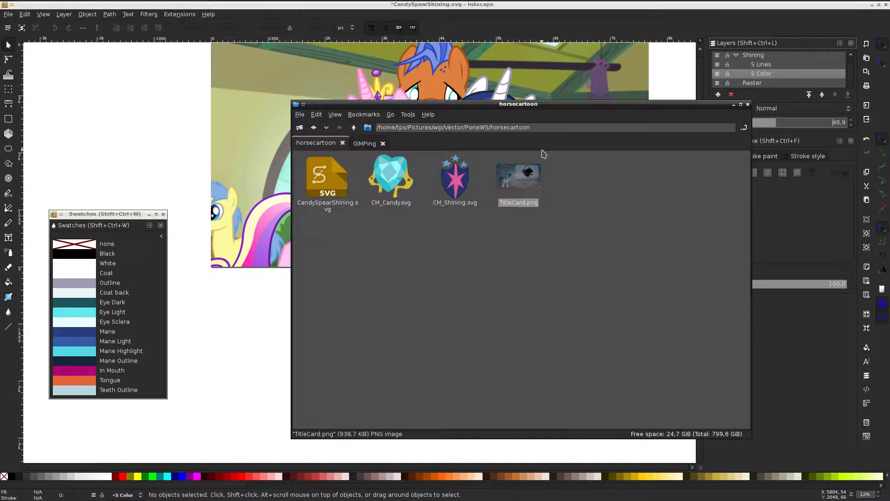
{"action": "left_click", "coordinate": [383, 144]}
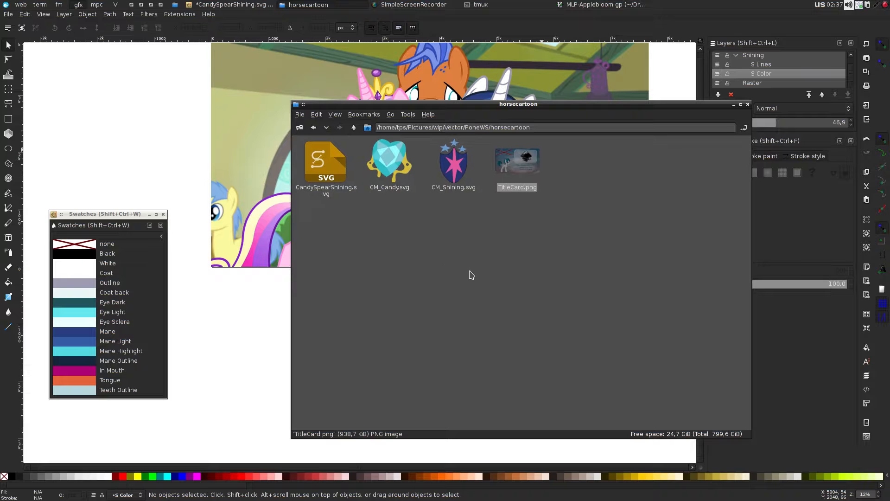
{"action": "left_click_drag", "start_coordinate": [458, 162], "coordinate": [130, 133]}
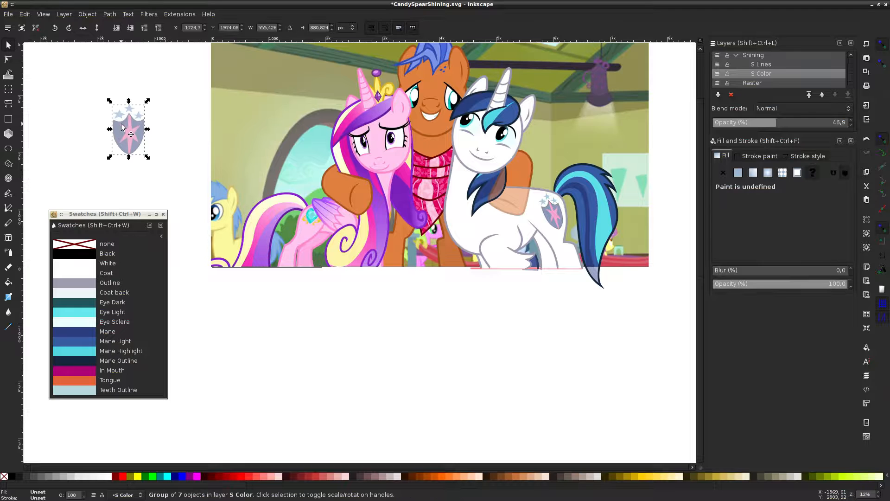
{"action": "left_click_drag", "start_coordinate": [122, 127], "coordinate": [542, 208]}
{"action": "scroll", "coordinate": [573, 204], "scroll_direction": "up", "scroll_amount": 4}
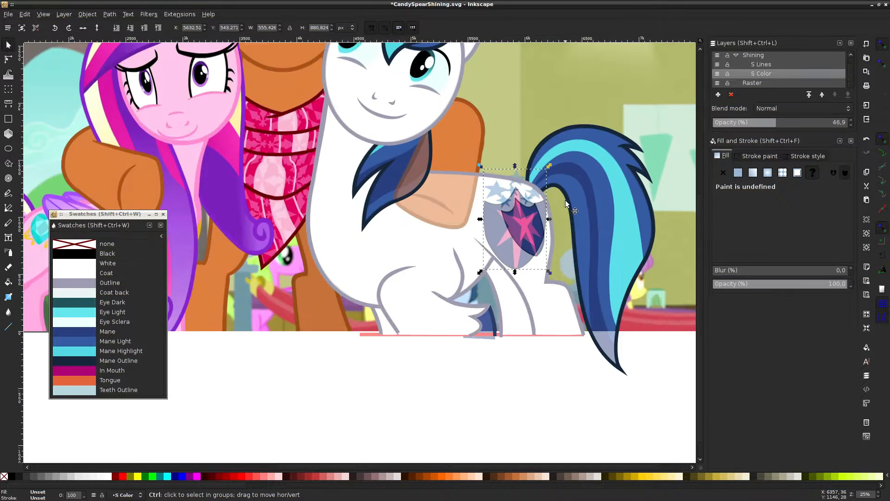
Rotate the imported shield emblem to match the reference's tilt, shrink it to about 471 × 623 px and move it over the reference
{"action": "left_click", "coordinate": [491, 227]}
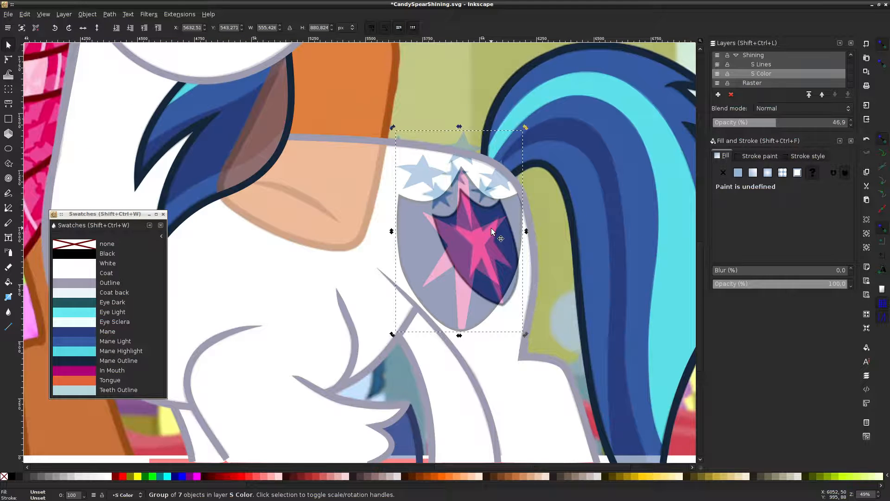
{"action": "left_click_drag", "start_coordinate": [525, 127], "coordinate": [491, 126]}
{"action": "left_click", "coordinate": [477, 295]}
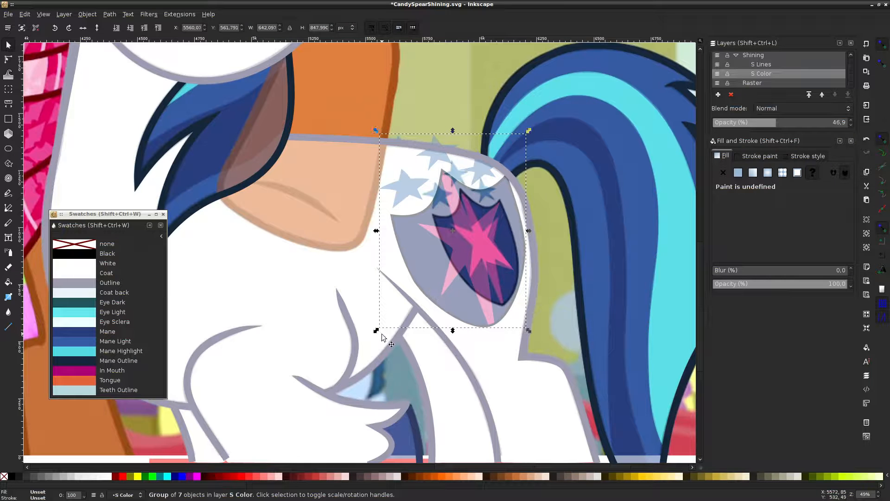
{"action": "left_click_drag", "start_coordinate": [375, 330], "coordinate": [414, 335]}
{"action": "left_click_drag", "start_coordinate": [485, 232], "coordinate": [487, 262]}
Skew the shield emblem slightly sideways and squeeze it from both sides to about 392 px wide to match the reference
{"action": "scroll", "coordinate": [491, 222], "scroll_direction": "up", "scroll_amount": 2}
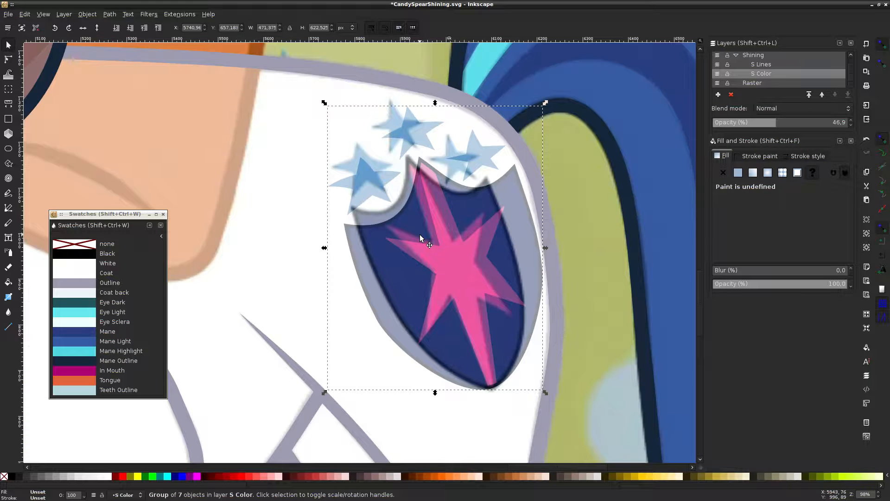
{"action": "left_click", "coordinate": [420, 237]}
{"action": "left_click_drag", "start_coordinate": [436, 102], "coordinate": [425, 108]}
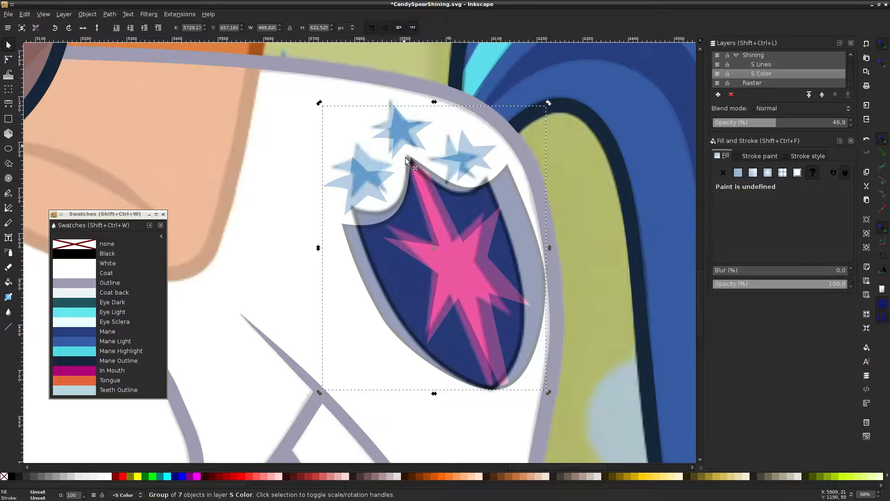
{"action": "left_click", "coordinate": [425, 246]}
{"action": "left_click_drag", "start_coordinate": [319, 248], "coordinate": [343, 249]}
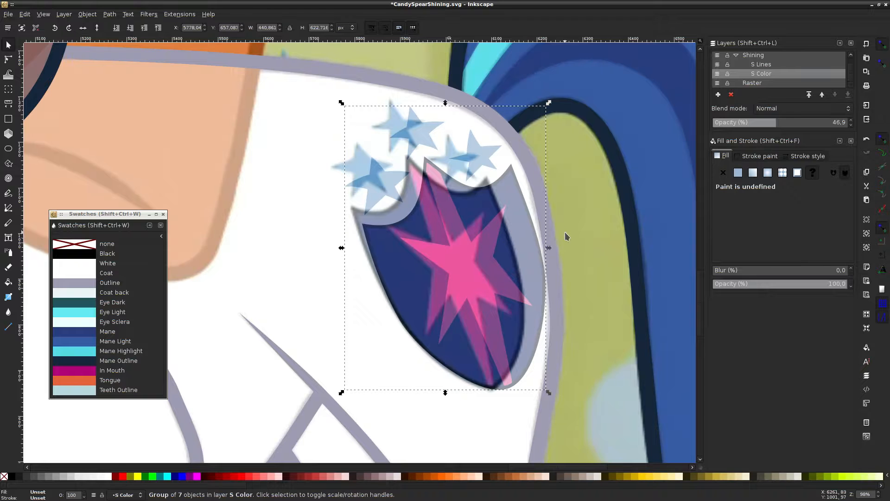
{"action": "left_click_drag", "start_coordinate": [550, 243], "coordinate": [526, 252]}
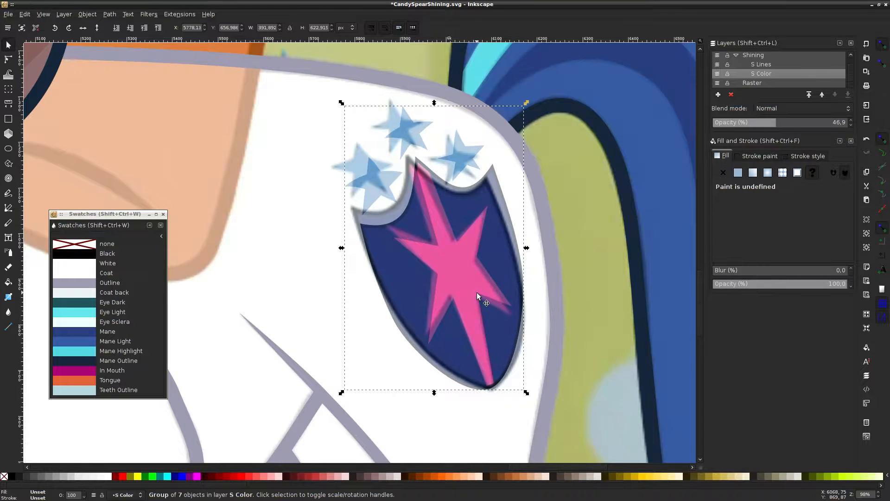
Rotate the shield emblem slightly and shift it so the shield's central peak lines up with the reference
{"action": "left_click", "coordinate": [398, 175]}
{"action": "left_click_drag", "start_coordinate": [343, 103], "coordinate": [333, 105]}
{"action": "key", "text": "Escape"}
{"action": "mouse_move", "coordinate": [446, 282]}
{"action": "left_mouse_down"}
{"action": "mouse_move", "coordinate": [444, 293]}
{"action": "mouse_move", "coordinate": [442, 280]}
{"action": "left_mouse_up"}
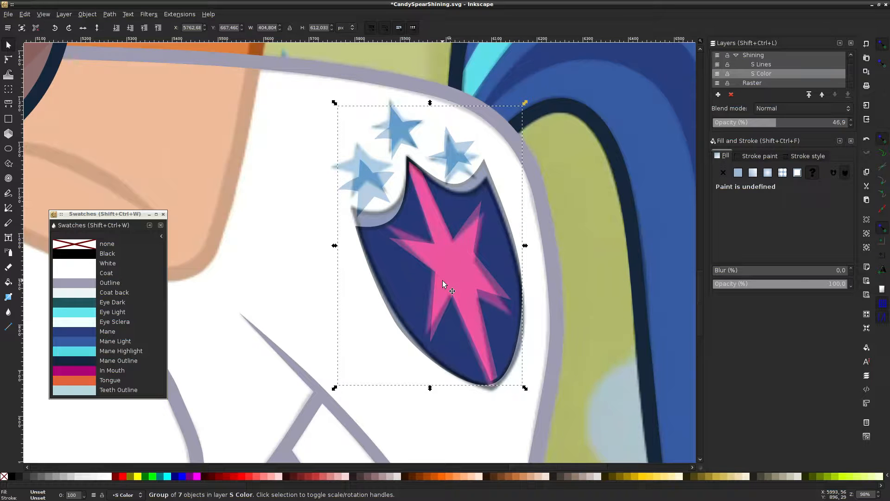
Skew the shield emblem vertically by about -11.6°, then nudge and widen it to about 410 px to match the reference
{"action": "left_click_drag", "start_coordinate": [430, 99], "coordinate": [430, 100]}
{"action": "left_click", "coordinate": [409, 221]}
{"action": "left_click_drag", "start_coordinate": [334, 247], "coordinate": [332, 229]}
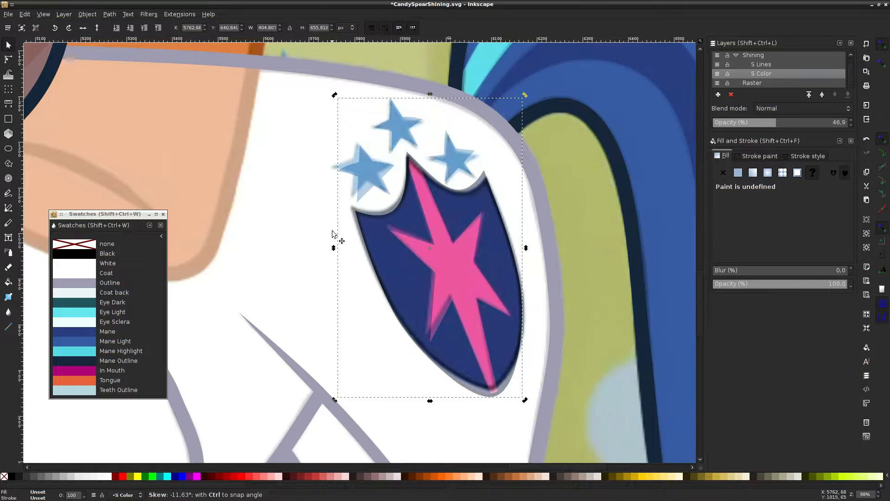
{"action": "mouse_move", "coordinate": [432, 262]}
{"action": "left_mouse_down"}
{"action": "mouse_move", "coordinate": [425, 255]}
{"action": "mouse_move", "coordinate": [430, 260]}
{"action": "left_mouse_up"}
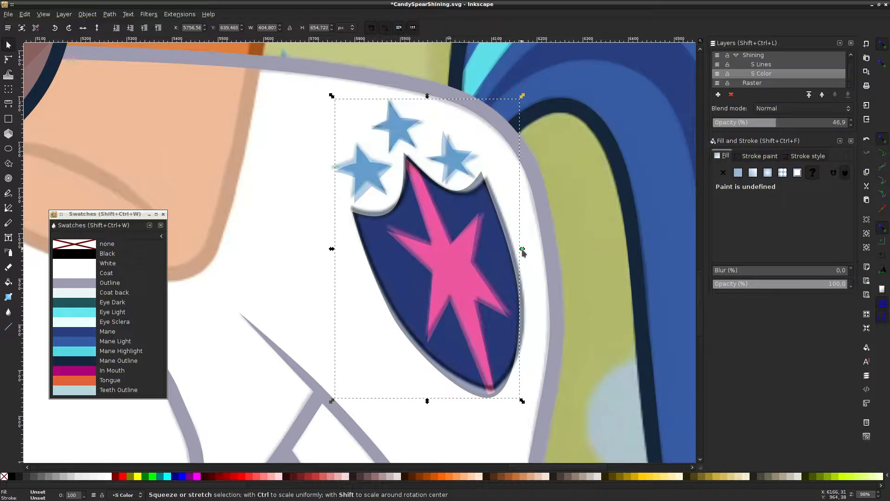
{"action": "left_click_drag", "start_coordinate": [522, 248], "coordinate": [524, 249]}
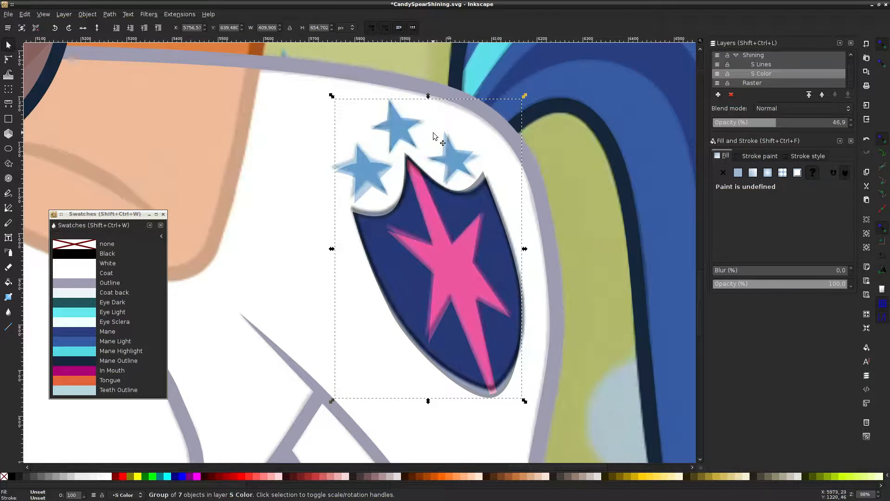
Skew the shield emblem slightly again and reduce its height to about 633 px to meet the reference's lower tip
{"action": "left_click", "coordinate": [441, 201]}
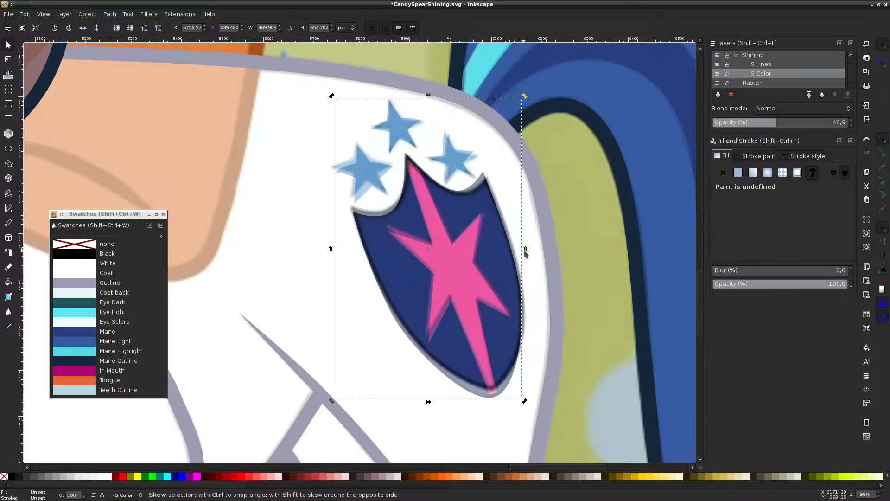
{"action": "left_click_drag", "start_coordinate": [525, 250], "coordinate": [478, 253]}
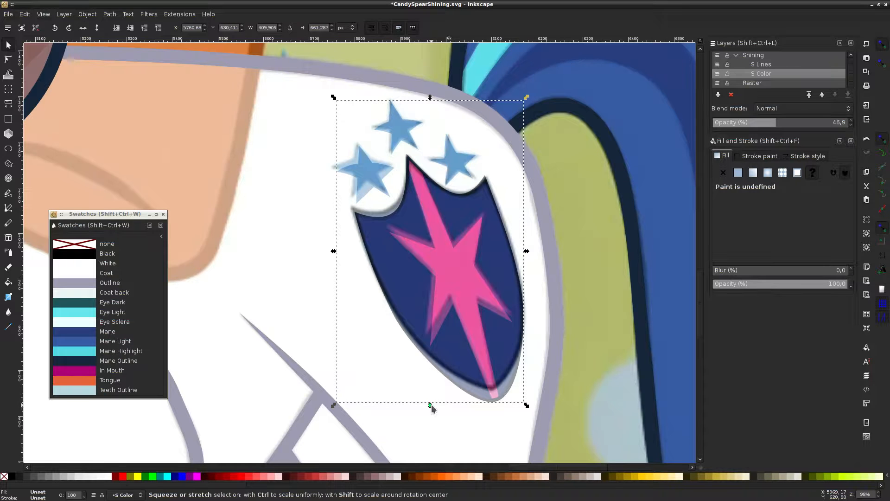
{"action": "left_click_drag", "start_coordinate": [431, 407], "coordinate": [432, 393]}
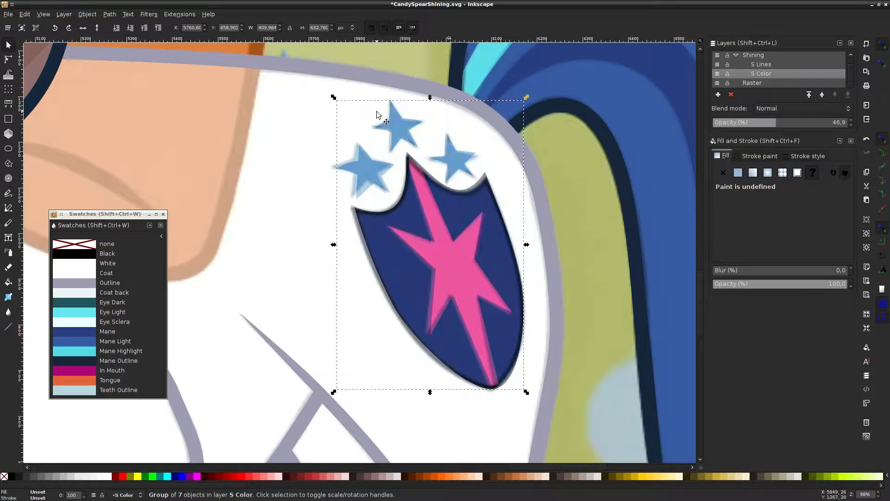
{"action": "left_click", "coordinate": [382, 49]}
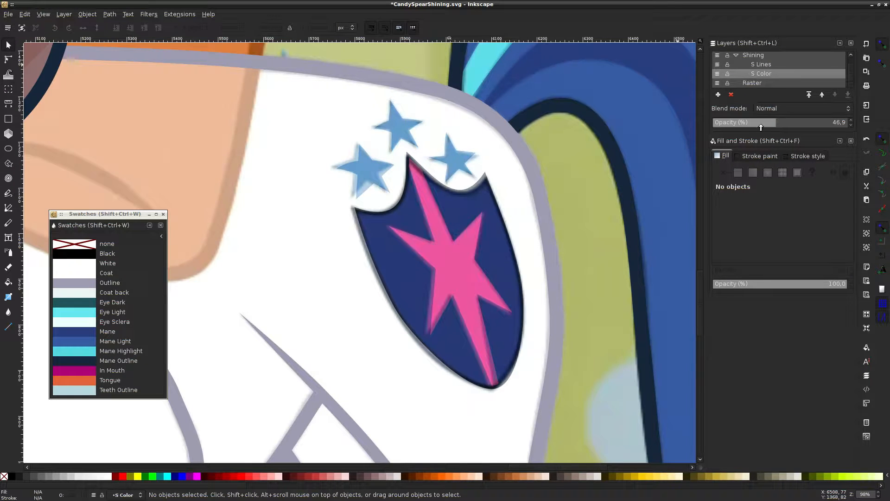
Check the emblem with the S Color layer at 100% opacity, and lower the layer to 40.3%
{"action": "left_click_drag", "start_coordinate": [761, 127], "coordinate": [831, 101]}
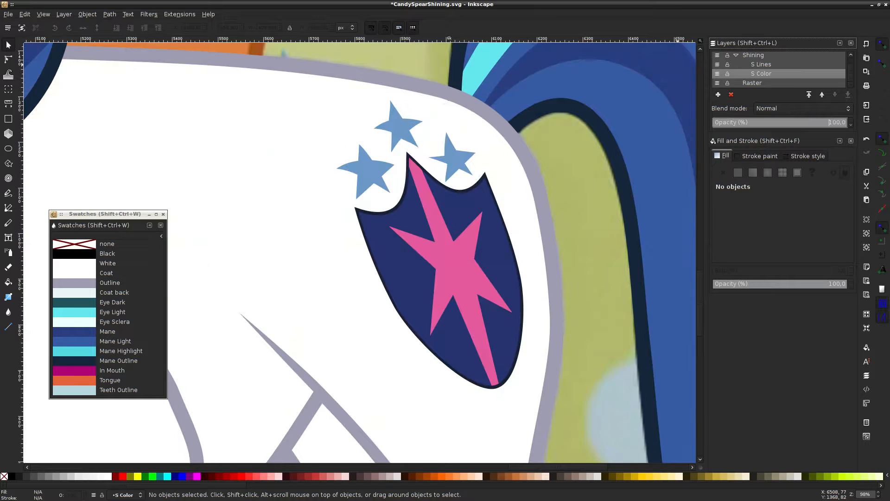
{"action": "left_click_drag", "start_coordinate": [830, 122], "coordinate": [640, 125]}
{"action": "left_click_drag", "start_coordinate": [758, 125], "coordinate": [768, 122]}
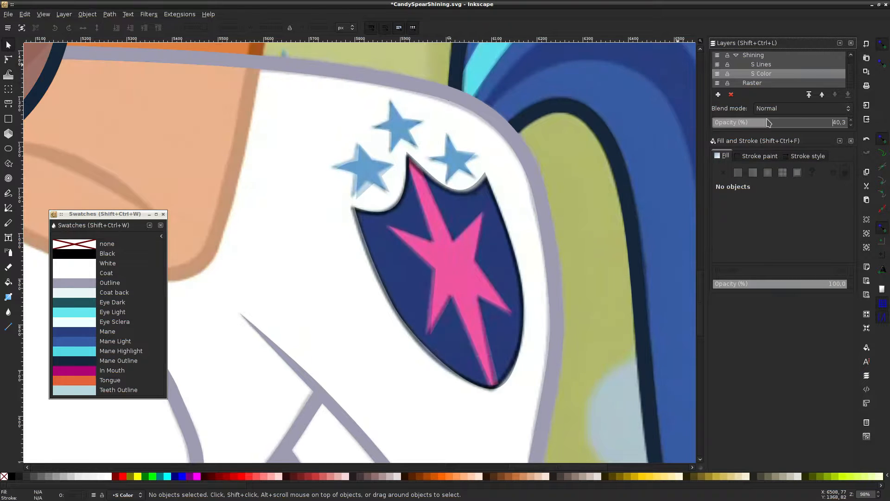
Fine-tune the shield emblem to about 414 × 623 px with small stretches and a 0.94° skew
{"action": "left_click", "coordinate": [401, 285]}
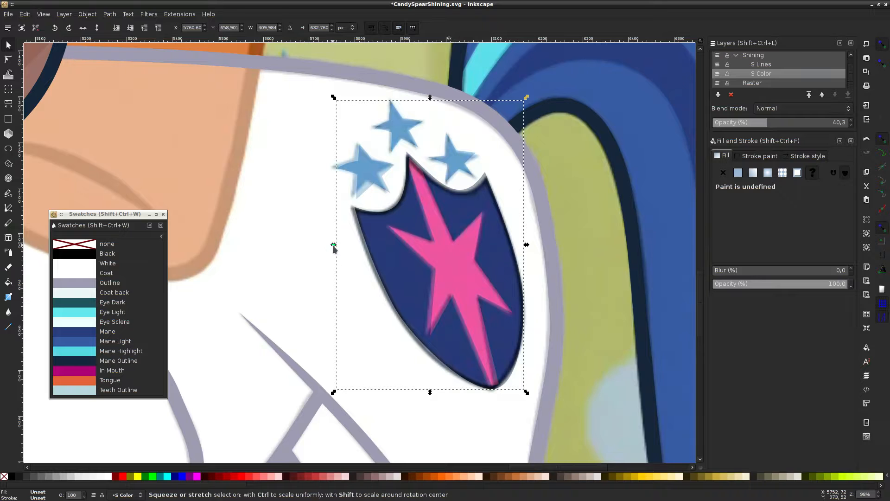
{"action": "left_click_drag", "start_coordinate": [333, 246], "coordinate": [329, 245]}
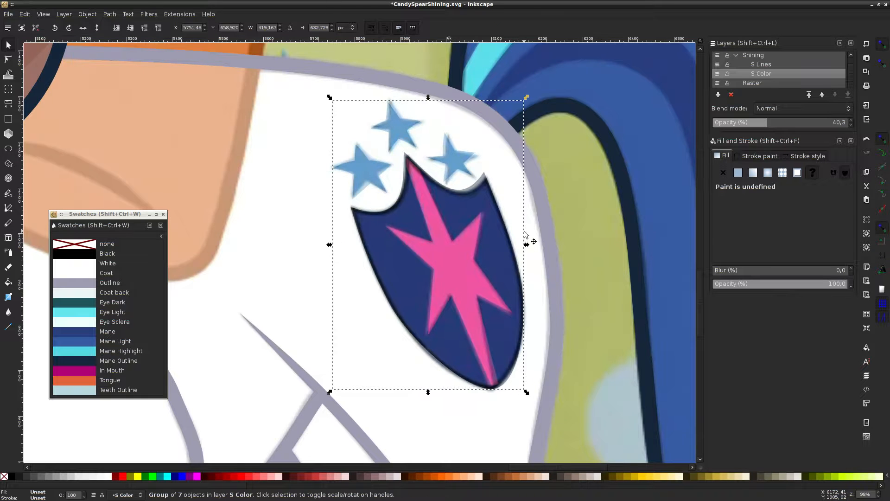
{"action": "left_click", "coordinate": [482, 191]}
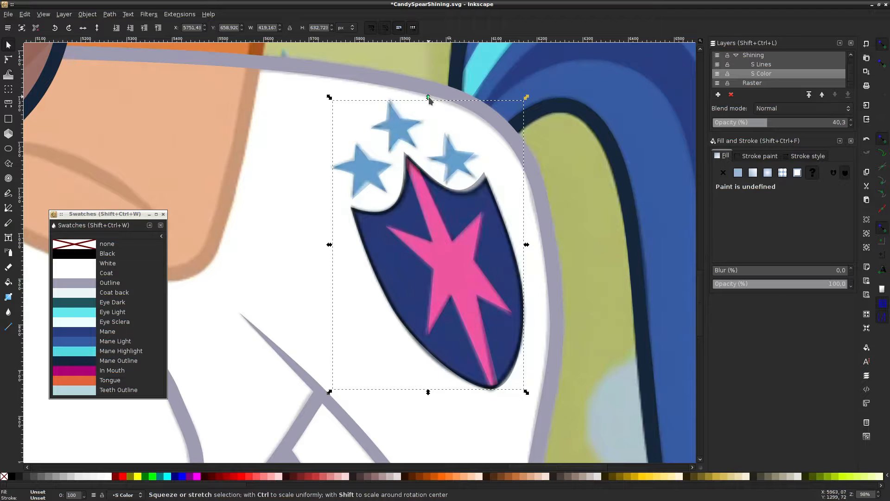
{"action": "left_click_drag", "start_coordinate": [428, 97], "coordinate": [430, 101]}
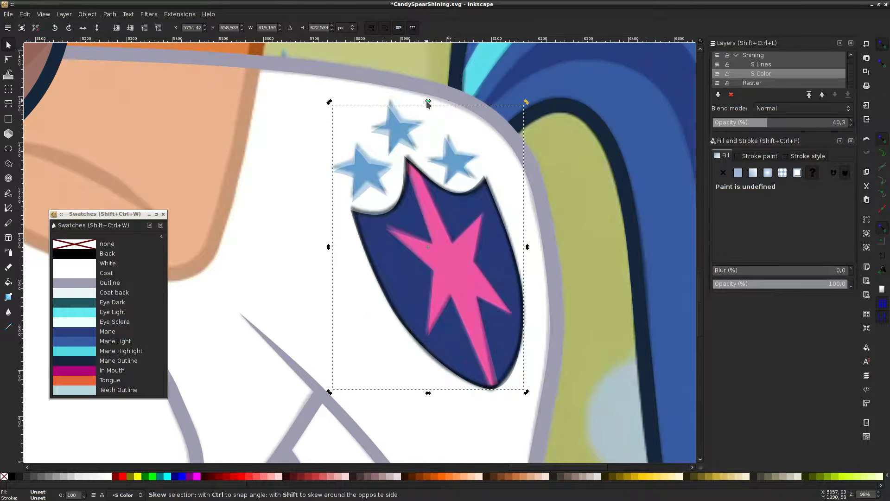
{"action": "left_click_drag", "start_coordinate": [427, 100], "coordinate": [429, 101]}
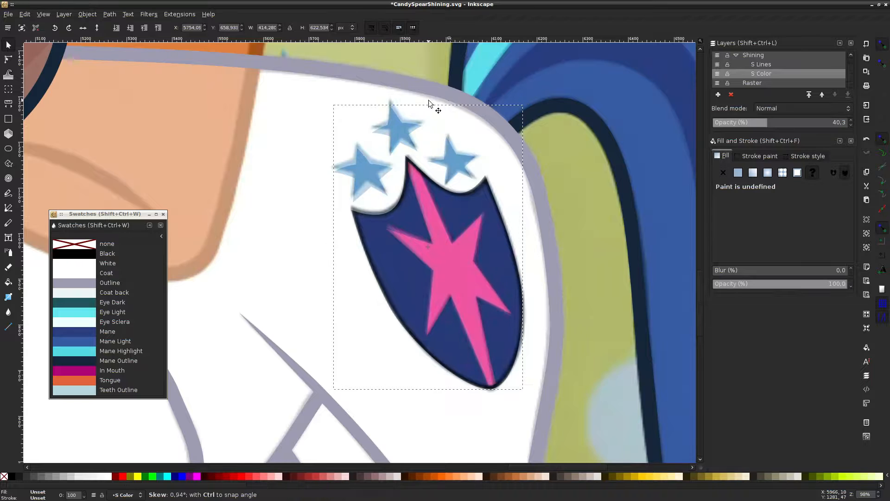
{"action": "left_click", "coordinate": [401, 49]}
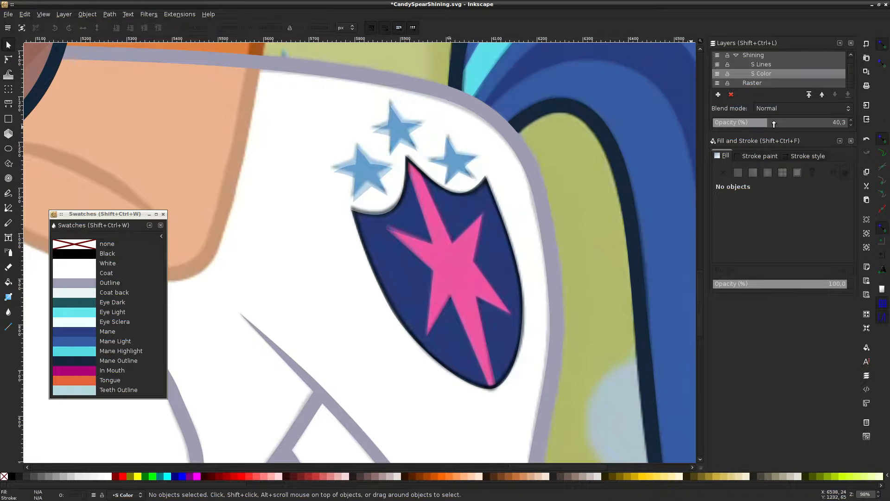
Compare the emblem with the reference by fading the S Color layer to 0%, and set its opacity to 50%
{"action": "left_click_drag", "start_coordinate": [774, 124], "coordinate": [714, 124]}
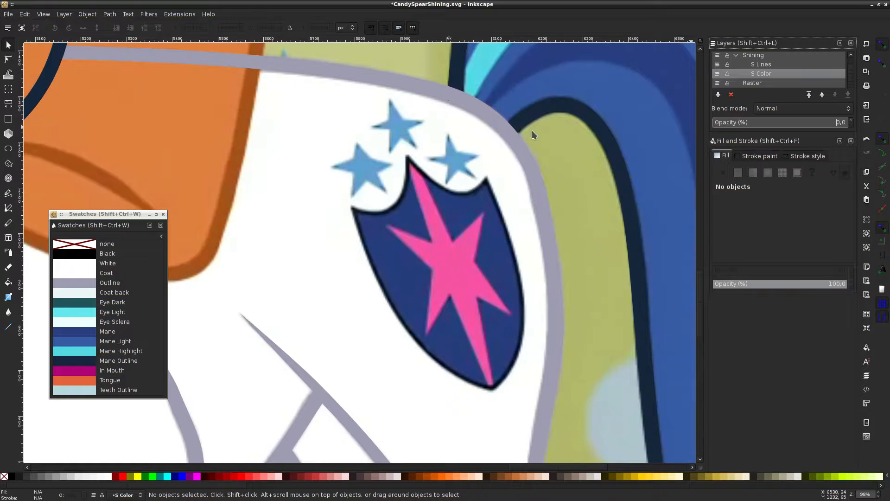
{"action": "left_click_drag", "start_coordinate": [769, 123], "coordinate": [530, 147]}
{"action": "left_click", "coordinate": [780, 123]}
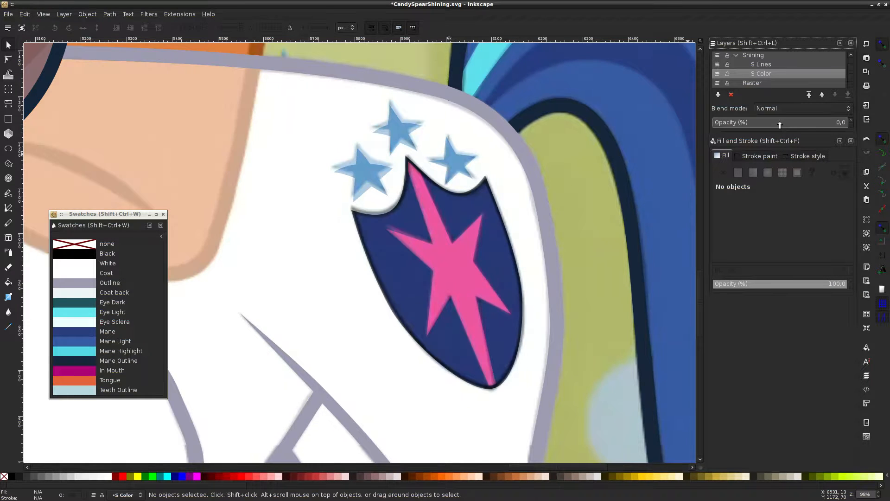
Enter the shield emblem group and nudge the blue stars slightly upward to align with the reference stars
{"action": "left_click", "coordinate": [442, 244]}
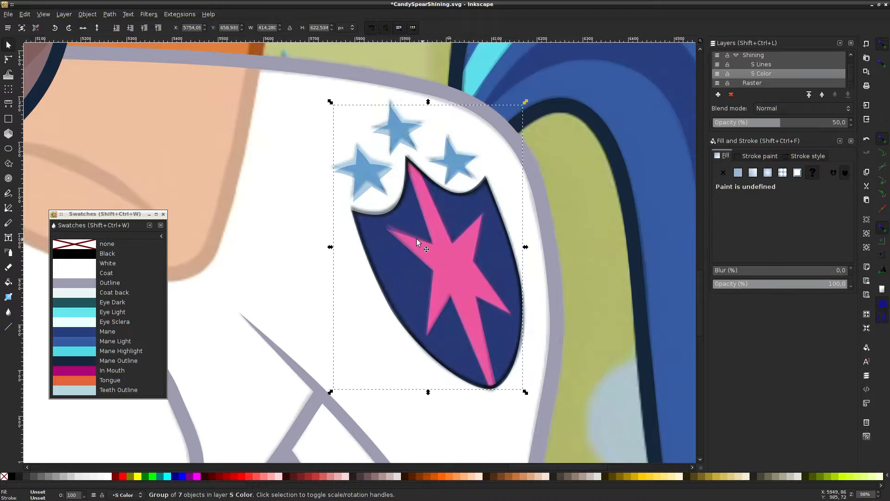
{"action": "right_click", "coordinate": [396, 211]}
{"action": "left_click", "coordinate": [427, 400]}
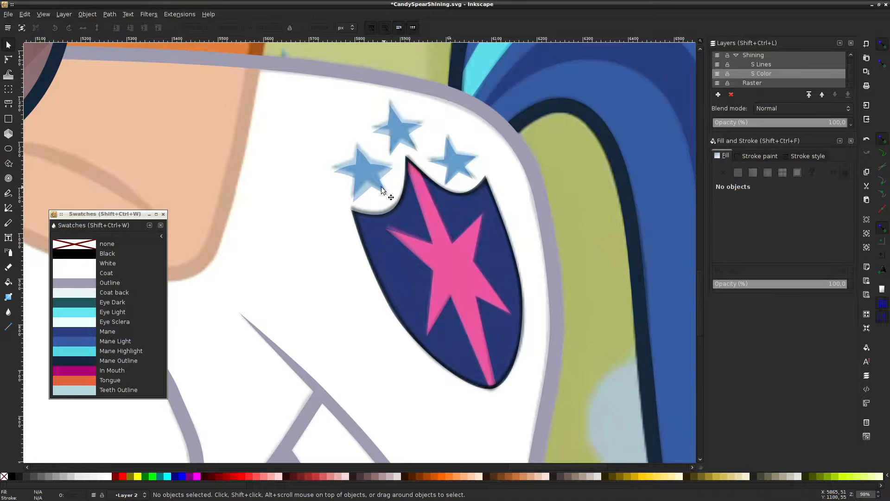
{"action": "left_click", "coordinate": [366, 174]}
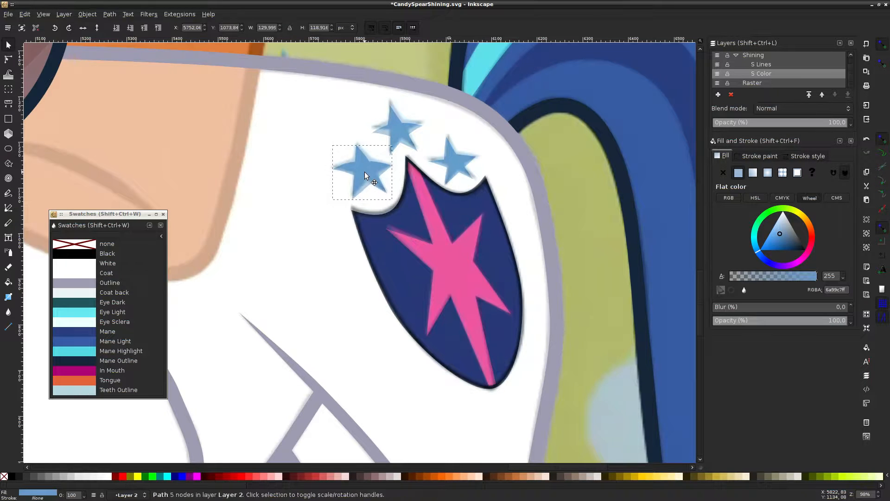
{"action": "left_click_drag", "start_coordinate": [364, 172], "coordinate": [363, 169]}
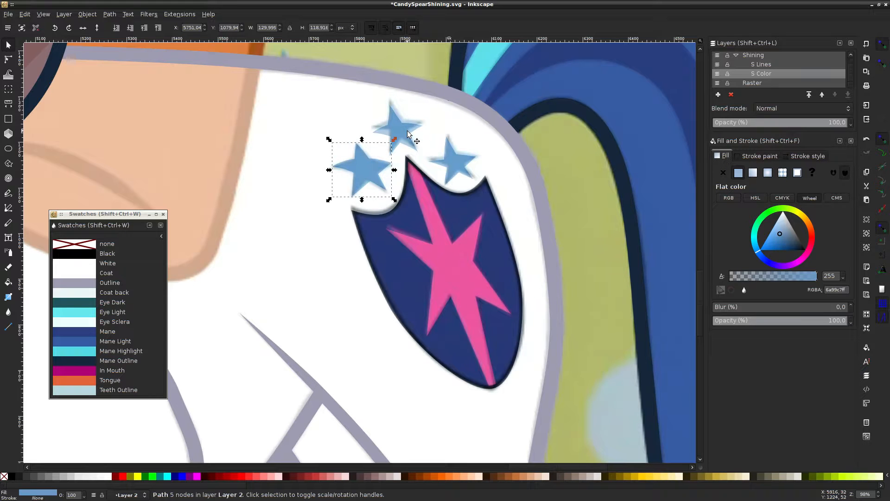
{"action": "left_click_drag", "start_coordinate": [407, 134], "coordinate": [407, 127]}
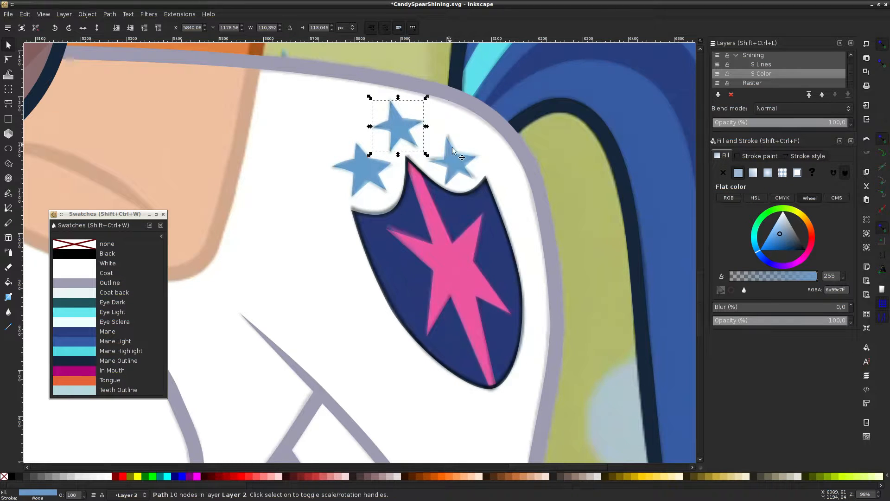
{"action": "left_click", "coordinate": [415, 62]}
{"action": "scroll", "coordinate": [452, 92], "scroll_direction": "down", "scroll_amount": 4}
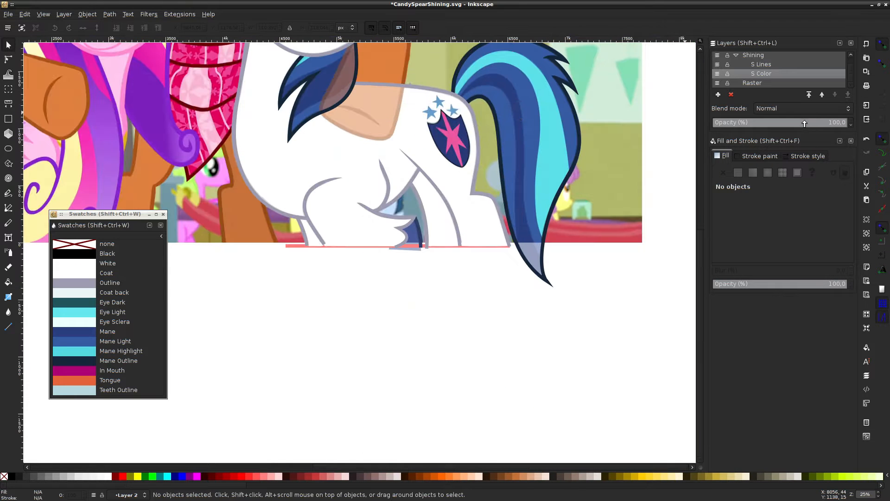
Return to the S Color layer, fade it to 0% to compare the pony with the reference, and raise it to 100% opacity
{"action": "left_click_drag", "start_coordinate": [804, 123], "coordinate": [835, 123]}
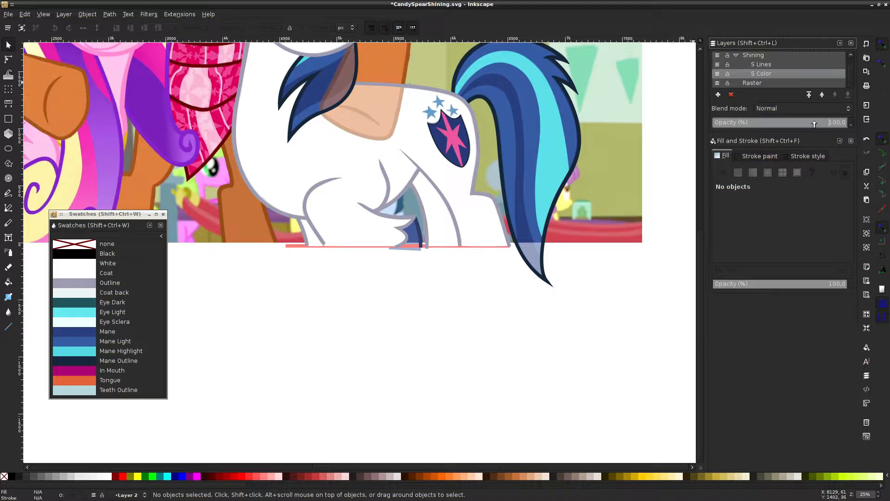
{"action": "mouse_move", "coordinate": [814, 124]}
{"action": "left_mouse_down"}
{"action": "mouse_move", "coordinate": [716, 124]}
{"action": "mouse_move", "coordinate": [841, 123]}
{"action": "mouse_move", "coordinate": [525, 114]}
{"action": "mouse_move", "coordinate": [811, 118]}
{"action": "mouse_move", "coordinate": [772, 105]}
{"action": "mouse_move", "coordinate": [723, 111]}
{"action": "mouse_move", "coordinate": [849, 108]}
{"action": "mouse_move", "coordinate": [830, 122]}
{"action": "left_mouse_up"}
{"action": "left_click", "coordinate": [748, 56]}
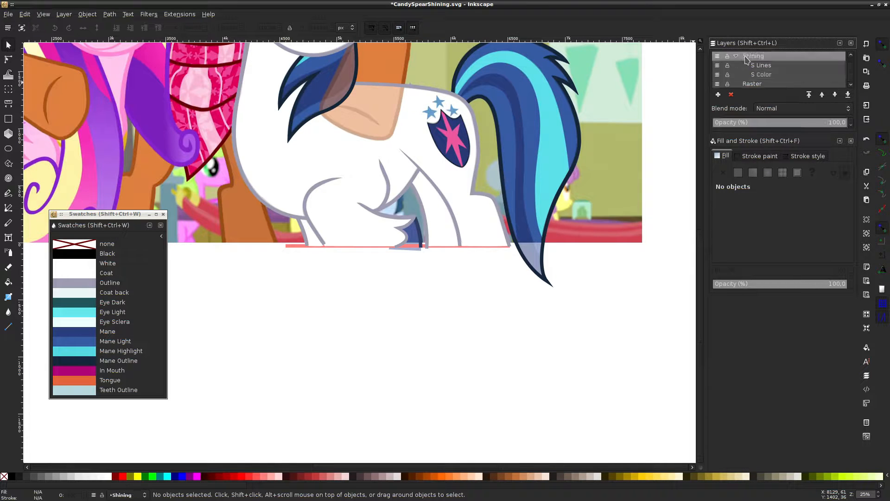
{"action": "left_click", "coordinate": [772, 68]}
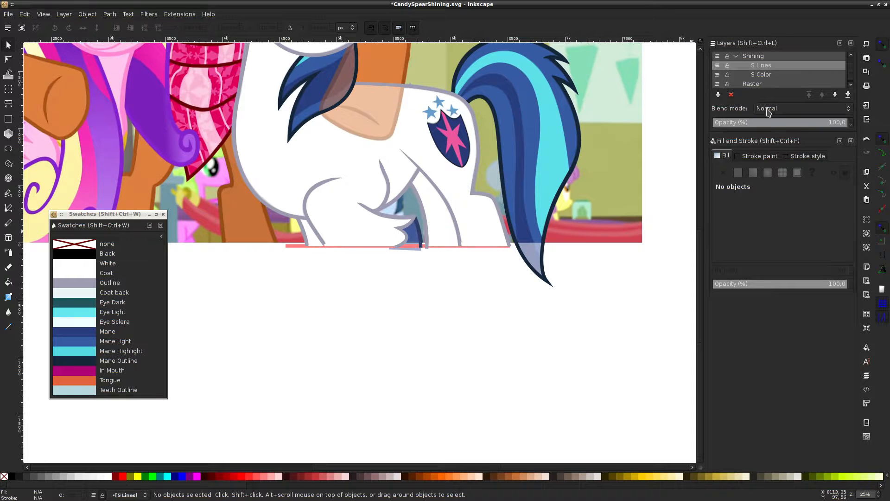
{"action": "left_click", "coordinate": [772, 77]}
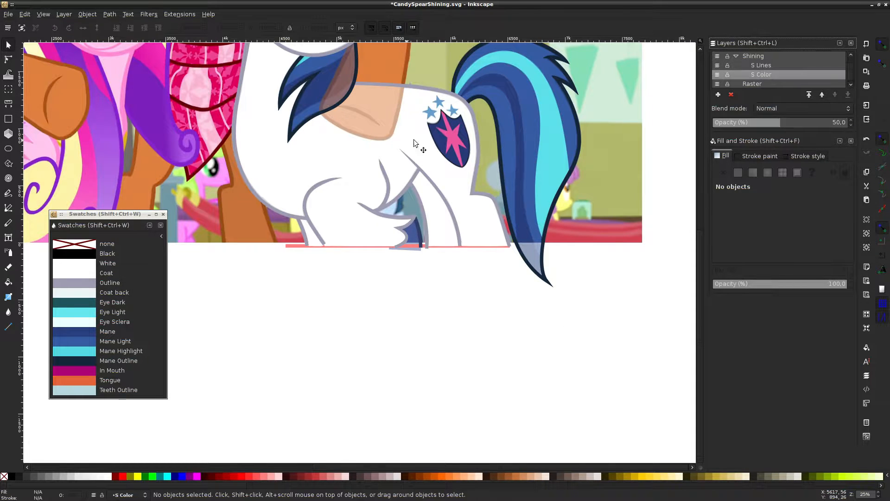
{"action": "mouse_move", "coordinate": [779, 126]}
{"action": "left_mouse_down"}
{"action": "mouse_move", "coordinate": [830, 122]}
{"action": "mouse_move", "coordinate": [577, 127]}
{"action": "mouse_move", "coordinate": [830, 116]}
{"action": "mouse_move", "coordinate": [586, 111]}
{"action": "left_mouse_up"}
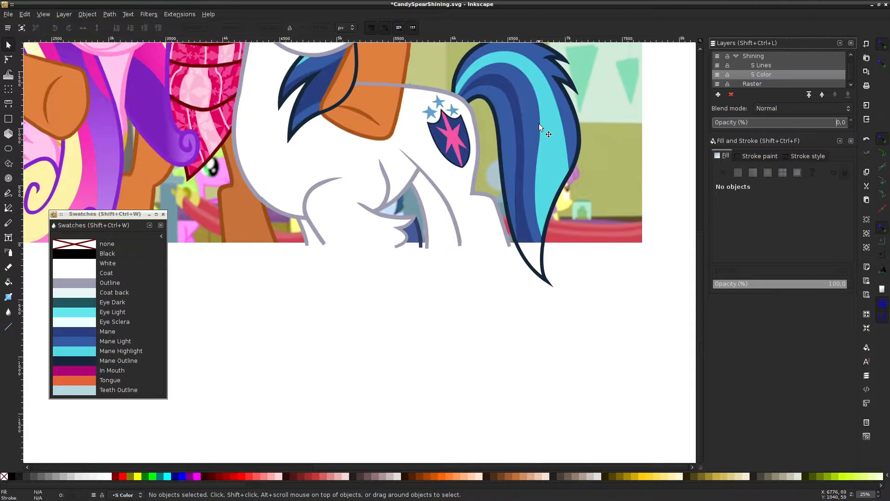
{"action": "scroll", "coordinate": [539, 123], "scroll_direction": "up", "scroll_amount": 10}
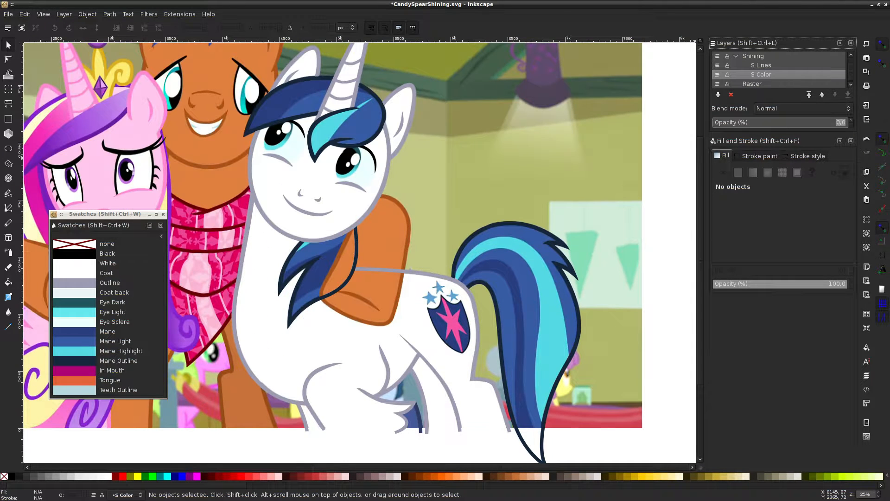
{"action": "left_click_drag", "start_coordinate": [825, 122], "coordinate": [840, 115]}
{"action": "left_click_drag", "start_coordinate": [757, 122], "coordinate": [830, 122]}
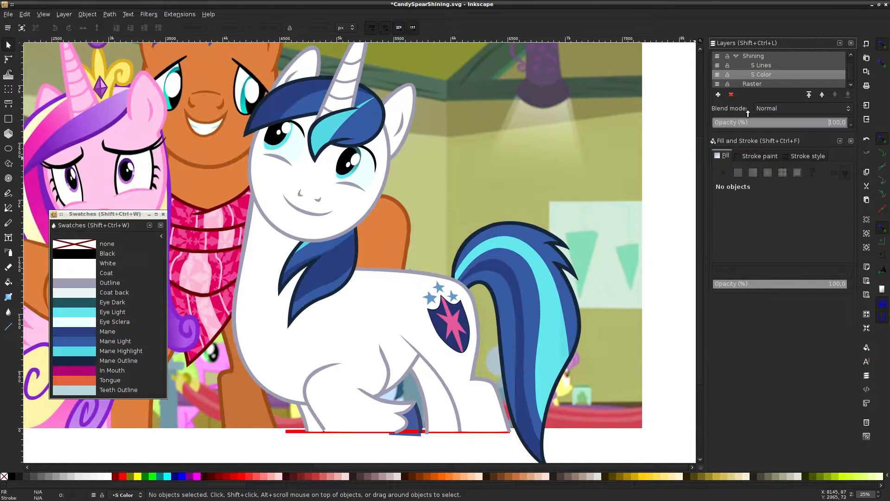
Hide the Raster layer so that only the vector pony is displayed
{"action": "key", "text": "Delete"}
{"action": "key", "text": "Delete"}
{"action": "key", "text": "ctrl+z"}
{"action": "scroll", "coordinate": [666, 137], "scroll_direction": "down", "scroll_amount": 2}
{"action": "left_click", "coordinate": [717, 83]}
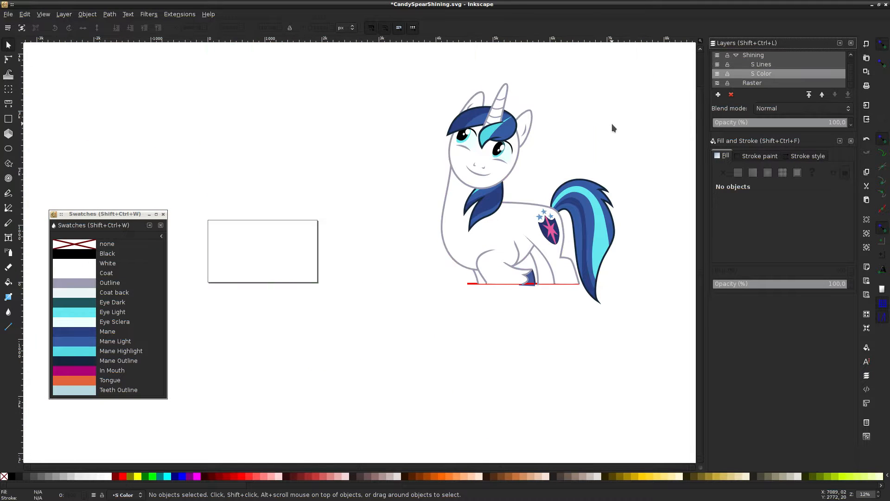
{"action": "scroll", "coordinate": [612, 124], "scroll_direction": "right", "scroll_amount": 3}
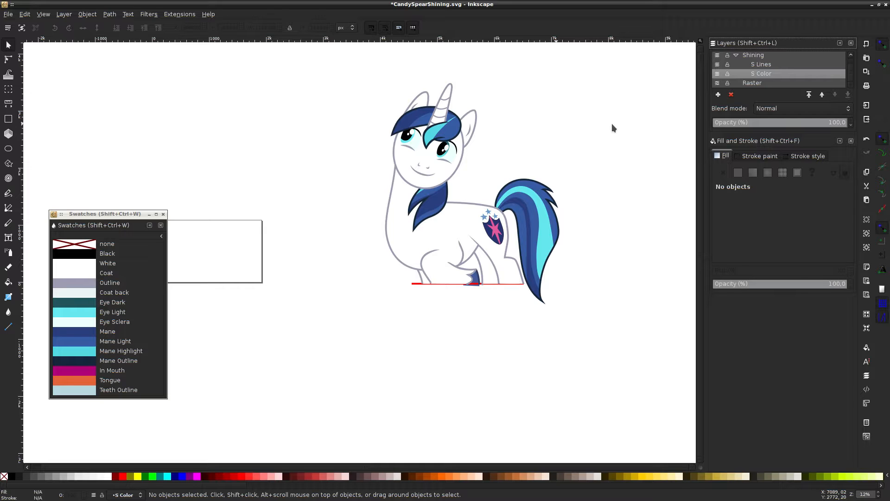
In the document properties, put the page border on top without a shadow, and resize the page to the drawing with zero margins
{"action": "key", "text": "ctrl+shift+d"}
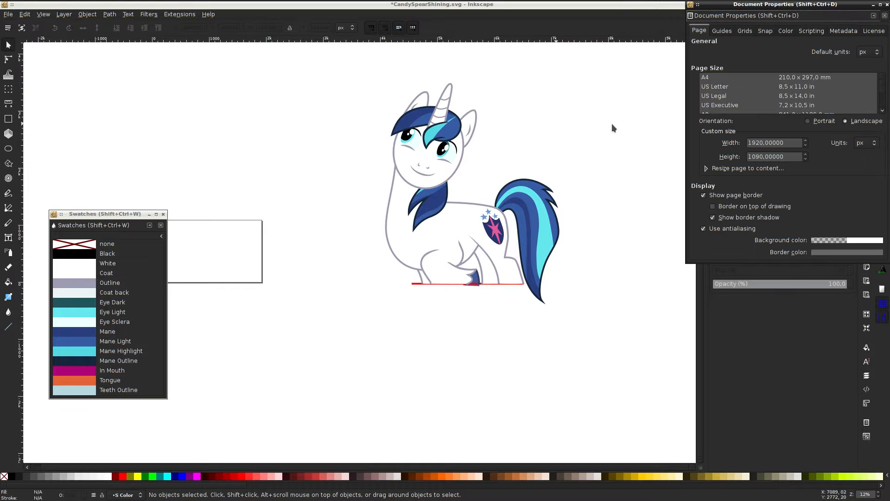
{"action": "left_click", "coordinate": [753, 206]}
{"action": "left_click", "coordinate": [752, 218]}
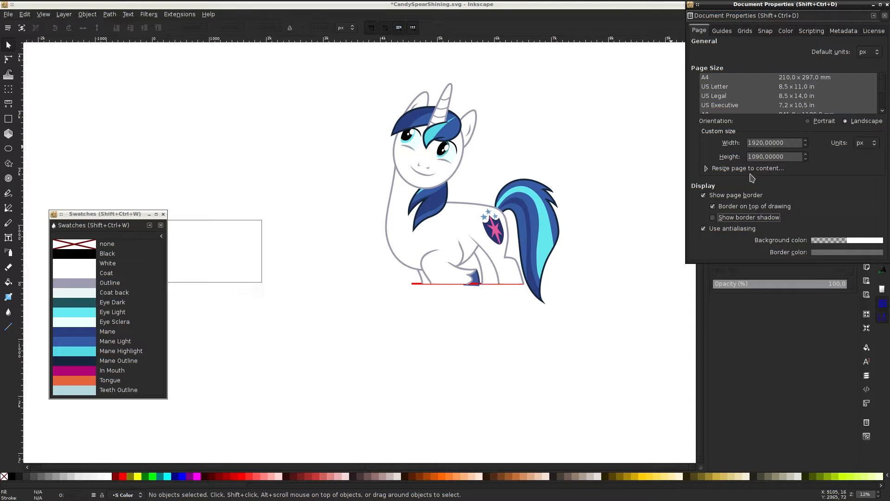
{"action": "left_click", "coordinate": [732, 167]}
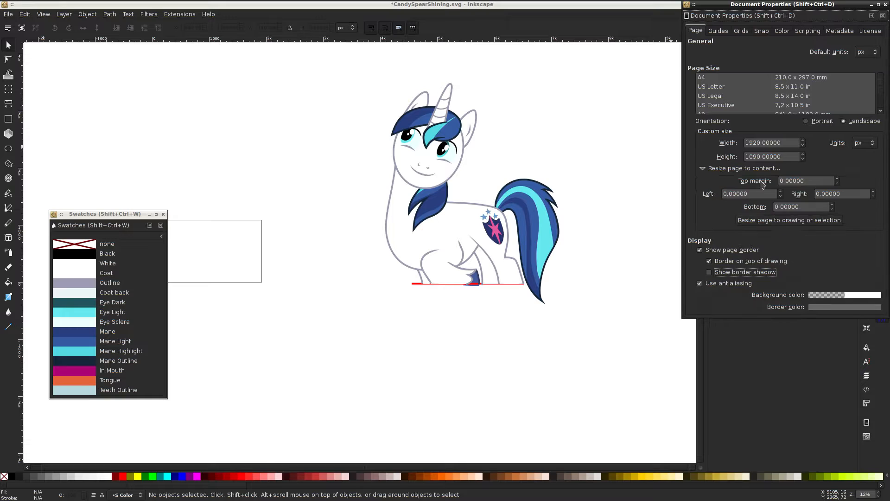
{"action": "left_click", "coordinate": [780, 221]}
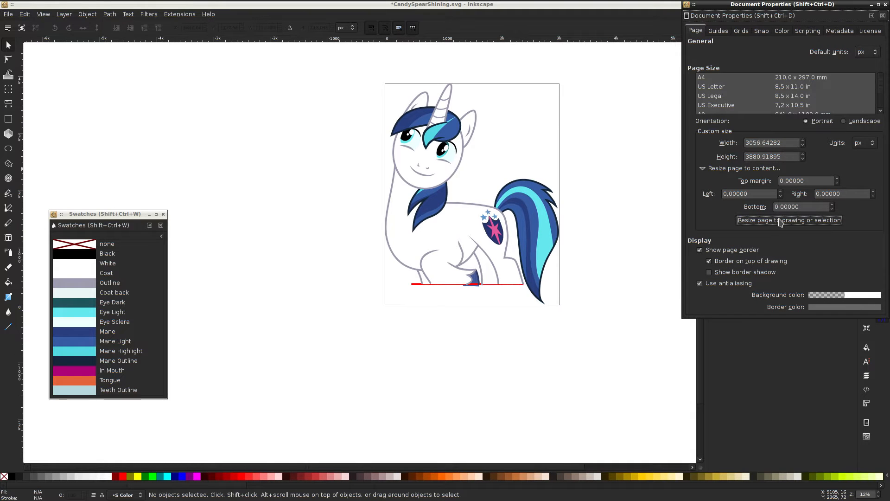
{"action": "left_click", "coordinate": [879, 16]}
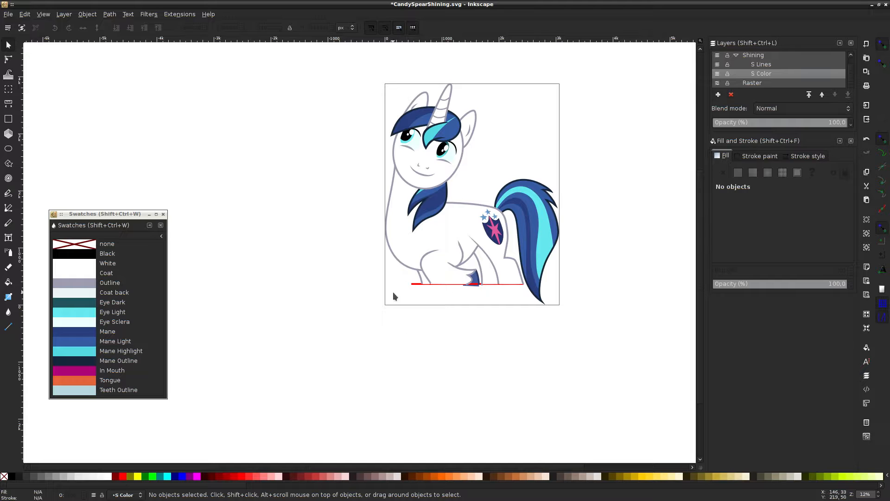
Make the Raster reference layer visible again behind the pony
{"action": "left_click", "coordinate": [718, 76]}
{"action": "left_click", "coordinate": [718, 76]}
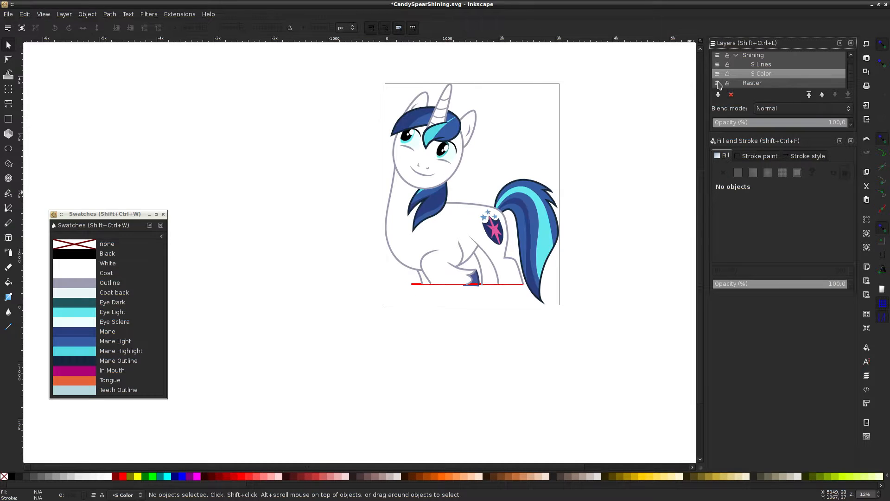
{"action": "left_click", "coordinate": [718, 83]}
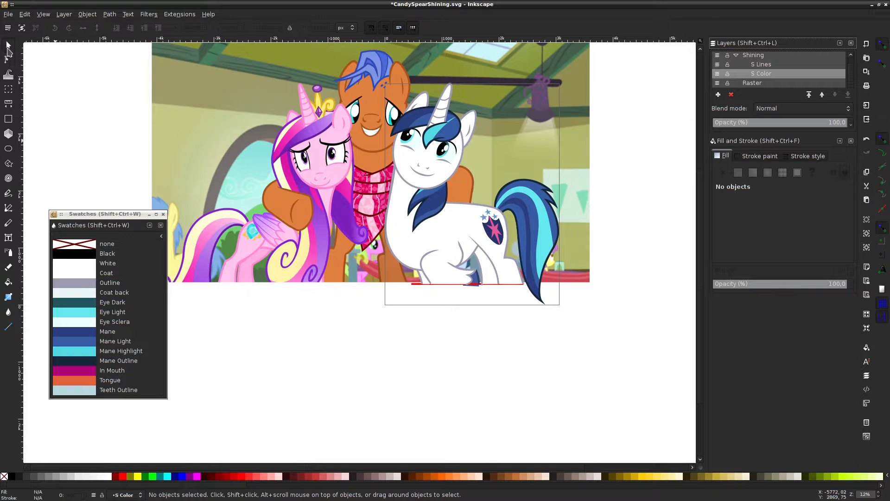
Set the Rectangle tool to a pure green fill with no stroke
{"action": "left_click", "coordinate": [8, 119]}
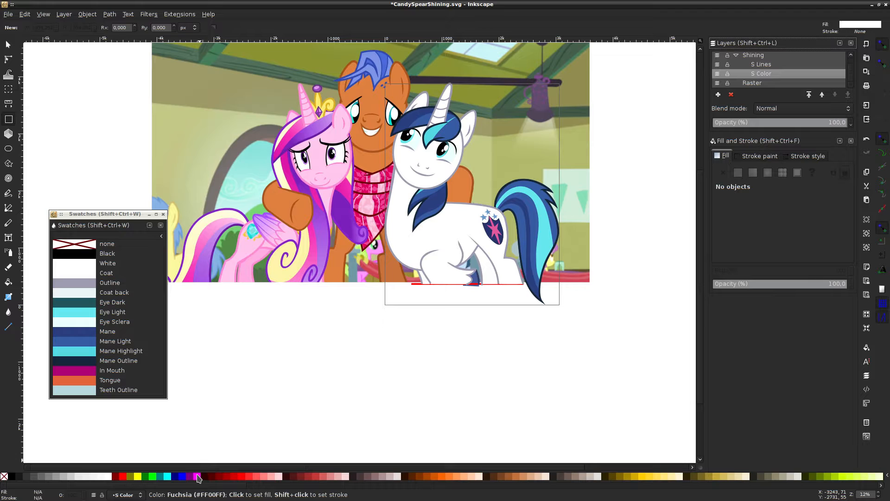
{"action": "left_click", "coordinate": [153, 476], "text": "shift"}
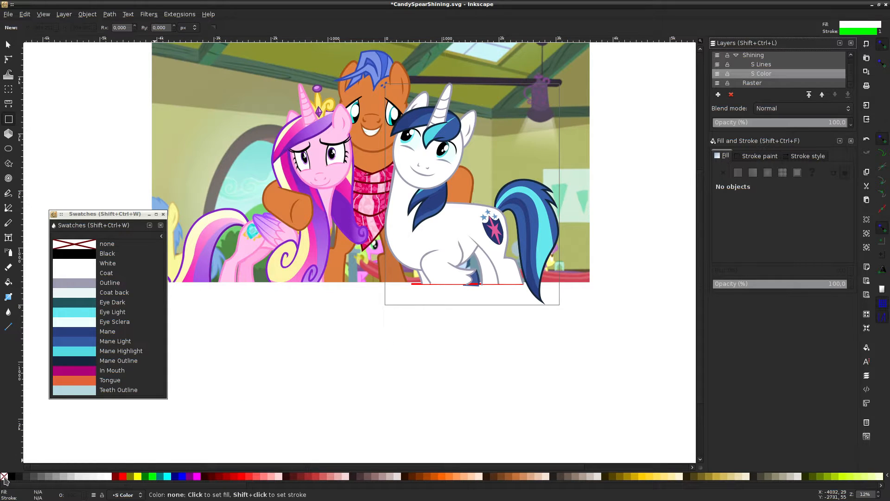
{"action": "left_click", "coordinate": [4, 476], "text": "shift"}
{"action": "left_click", "coordinate": [153, 476]}
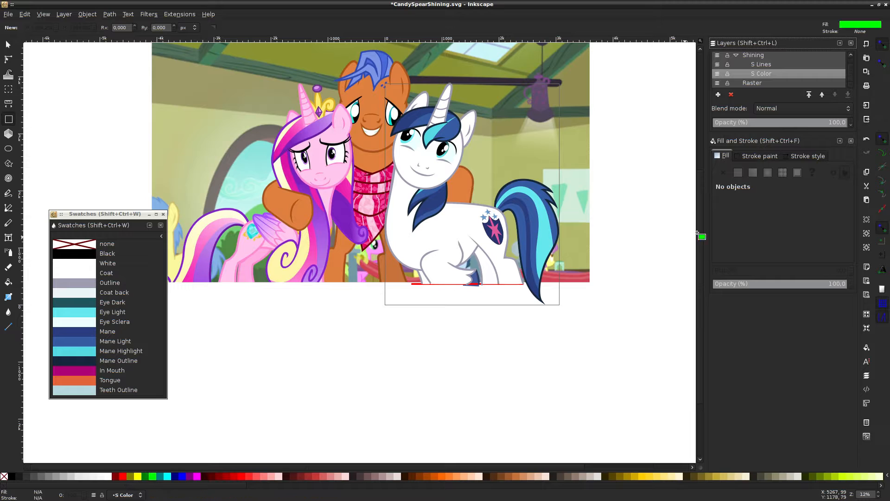
Add a layer named Box directly above the Shining layer
{"action": "left_click", "coordinate": [795, 56]}
{"action": "left_click", "coordinate": [718, 95]}
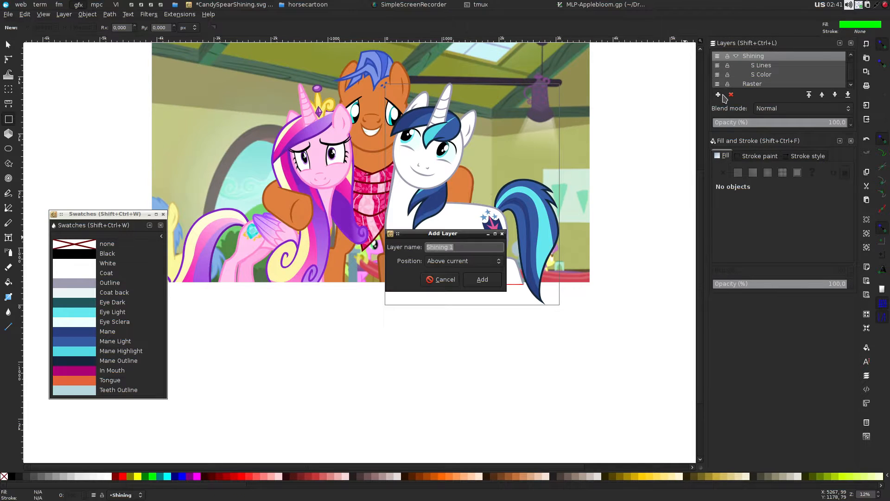
{"action": "type", "text": "Box"}
{"action": "key", "text": "Return"}
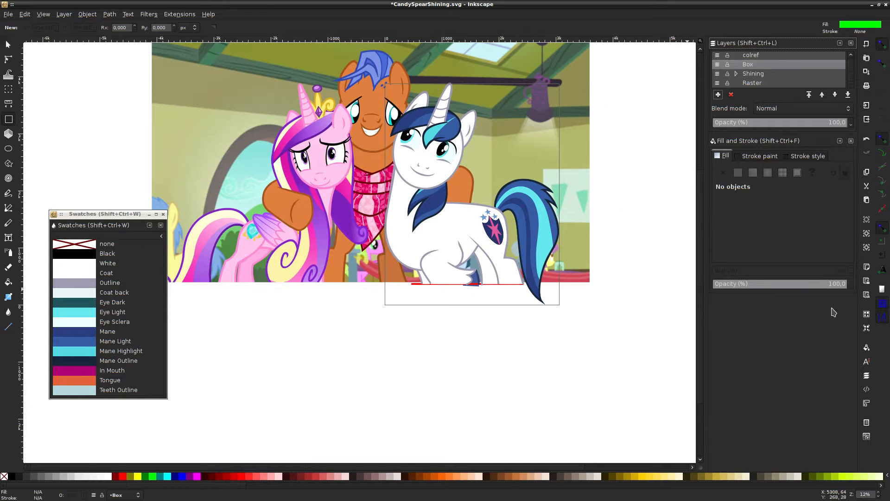
Draw a green rectangle from the page's upper-right corner, about 355 px high, and widen it to the full page width of about 3057 px
{"action": "scroll", "coordinate": [557, 95], "scroll_direction": "up", "scroll_amount": 6}
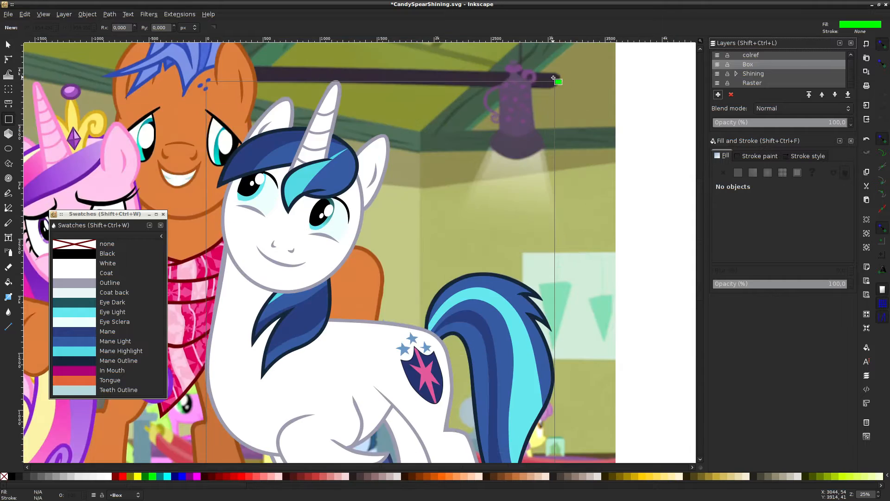
{"action": "left_click_drag", "start_coordinate": [559, 93], "coordinate": [378, 255]}
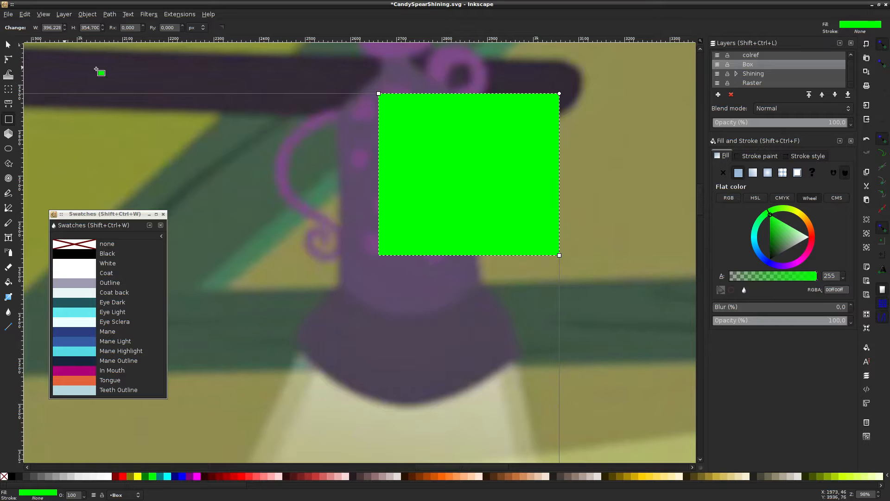
{"action": "mouse_move", "coordinate": [559, 94]}
{"action": "left_mouse_down"}
{"action": "mouse_move", "coordinate": [559, 109]}
{"action": "mouse_move", "coordinate": [566, 87]}
{"action": "left_mouse_up"}
{"action": "scroll", "coordinate": [489, 218], "scroll_direction": "down", "scroll_amount": 4}
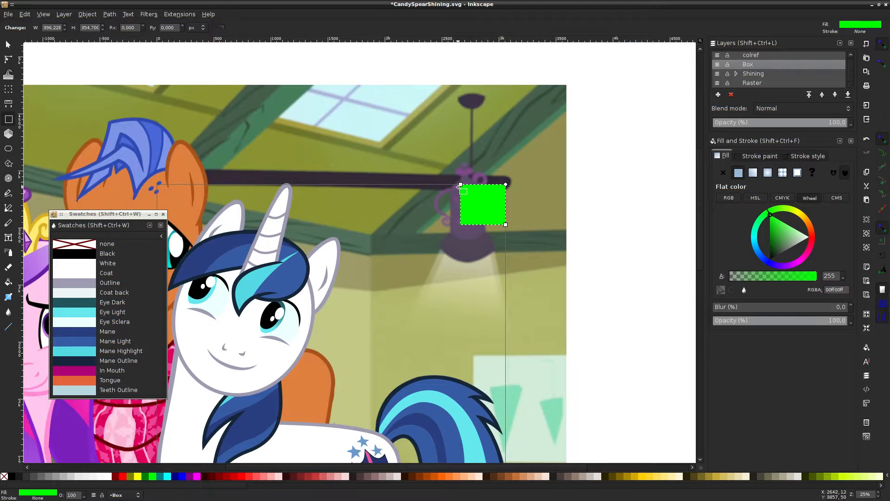
{"action": "left_click_drag", "start_coordinate": [460, 185], "coordinate": [155, 184]}
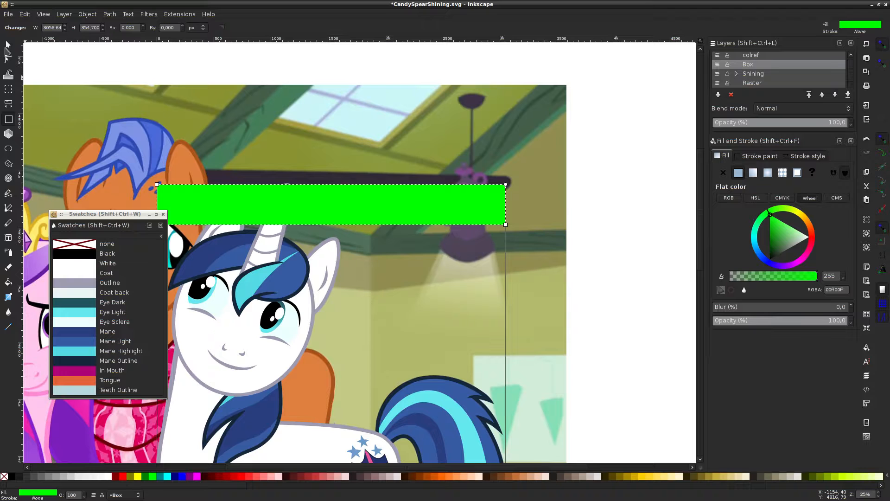
Lower the Box layer to 43.1% opacity and stretch the green rectangle down to the reference image's lower edge, about 3472 px high
{"action": "left_click", "coordinate": [5, 48]}
{"action": "scroll", "coordinate": [353, 233], "scroll_direction": "down", "scroll_amount": 3}
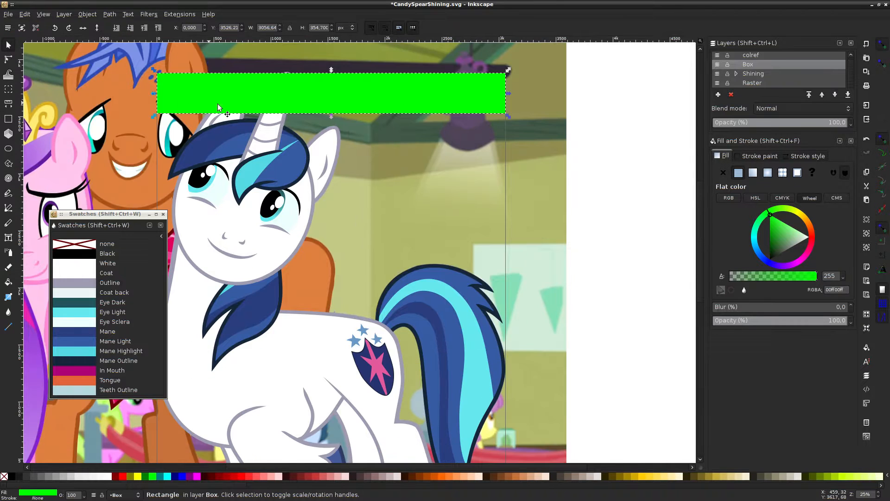
{"action": "left_click_drag", "start_coordinate": [332, 117], "coordinate": [332, 378]}
{"action": "scroll", "coordinate": [495, 244], "scroll_direction": "down", "scroll_amount": 3}
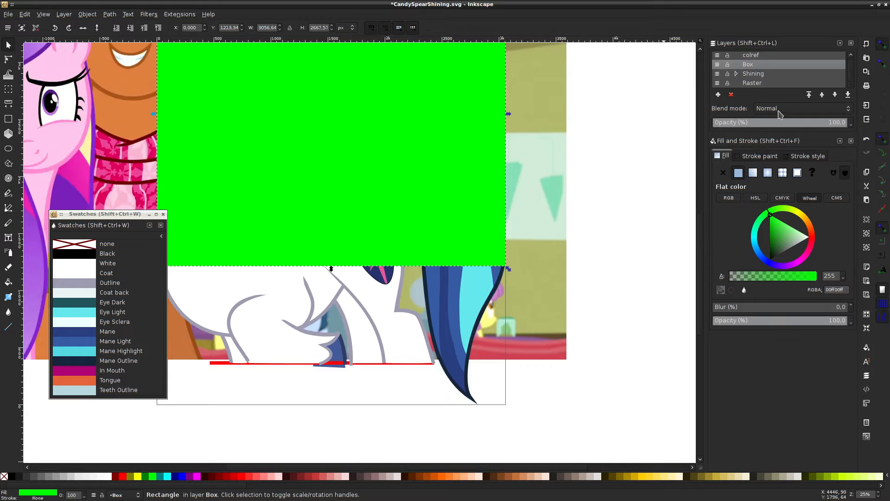
{"action": "left_click_drag", "start_coordinate": [764, 125], "coordinate": [771, 124]}
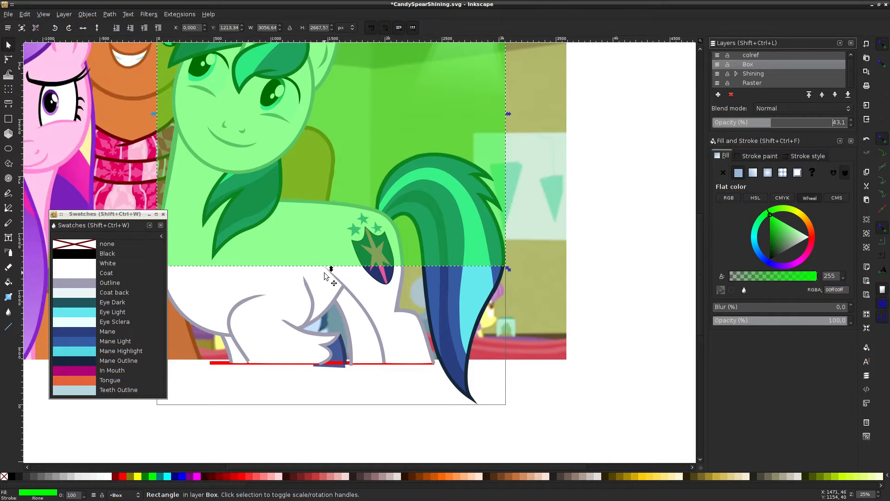
{"action": "left_click_drag", "start_coordinate": [330, 269], "coordinate": [331, 360]}
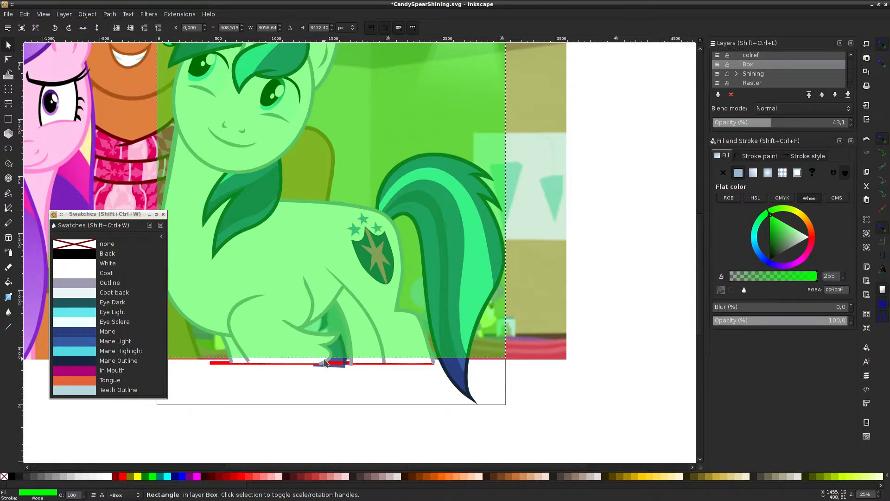
Stretch the green rectangle's lower edge slightly below the reference image, to a height of about 3490 px
{"action": "scroll", "coordinate": [373, 377], "scroll_direction": "up", "scroll_amount": 3}
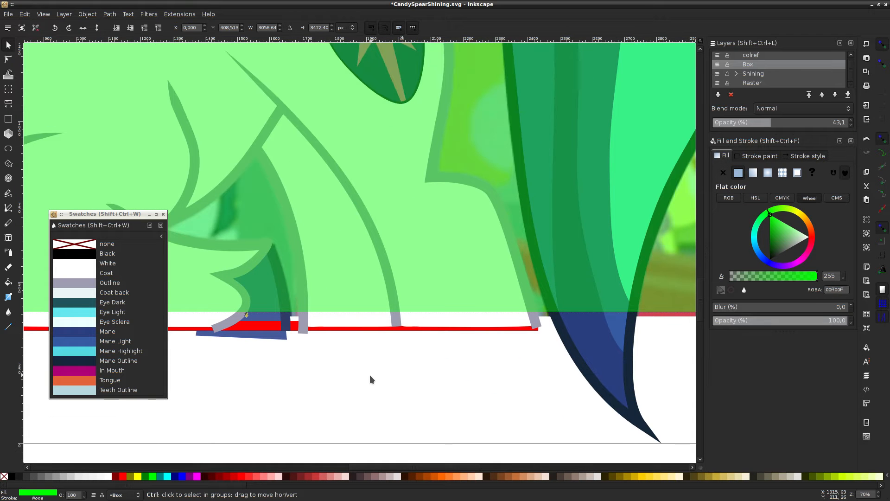
{"action": "left_click_drag", "start_coordinate": [246, 315], "coordinate": [249, 322]}
{"action": "scroll", "coordinate": [560, 324], "scroll_direction": "up", "scroll_amount": 4}
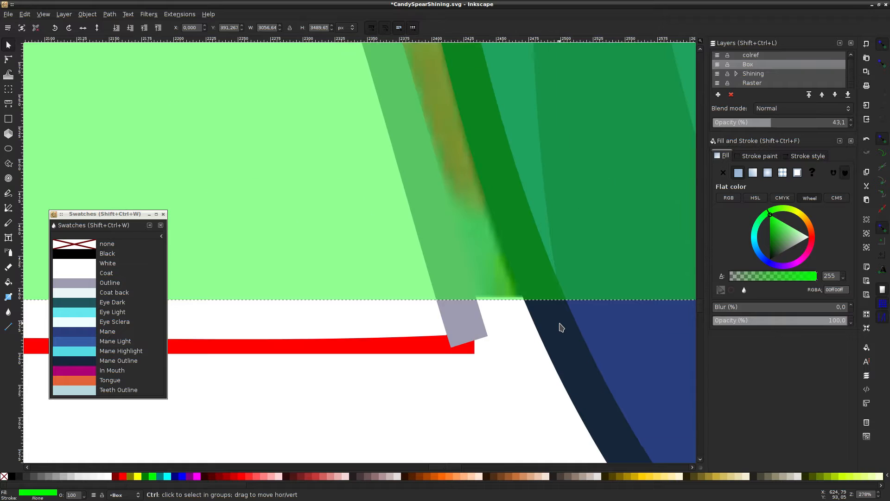
{"action": "scroll", "coordinate": [560, 324], "scroll_direction": "down", "scroll_amount": 4}
{"action": "scroll", "coordinate": [304, 334], "scroll_direction": "up", "scroll_amount": 4}
{"action": "scroll", "coordinate": [245, 303], "scroll_direction": "down", "scroll_amount": 4}
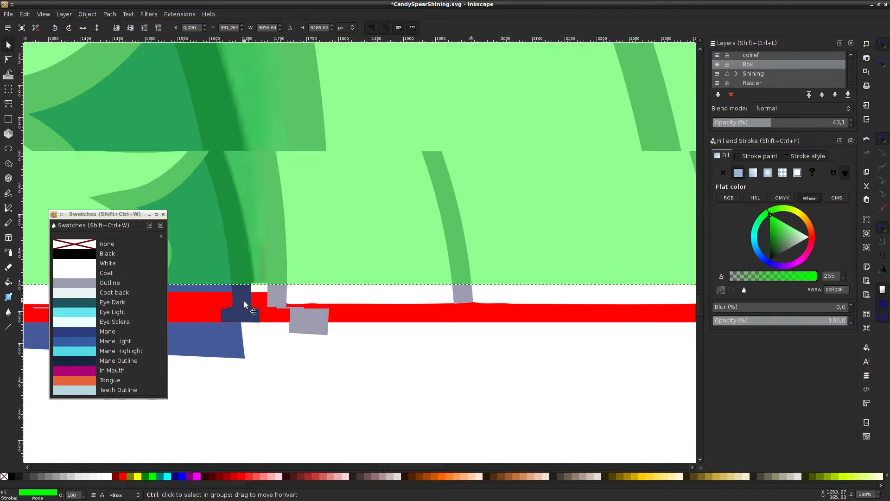
{"action": "scroll", "coordinate": [246, 306], "scroll_direction": "down", "scroll_amount": 1}
{"action": "scroll", "coordinate": [250, 313], "scroll_direction": "down", "scroll_amount": 2}
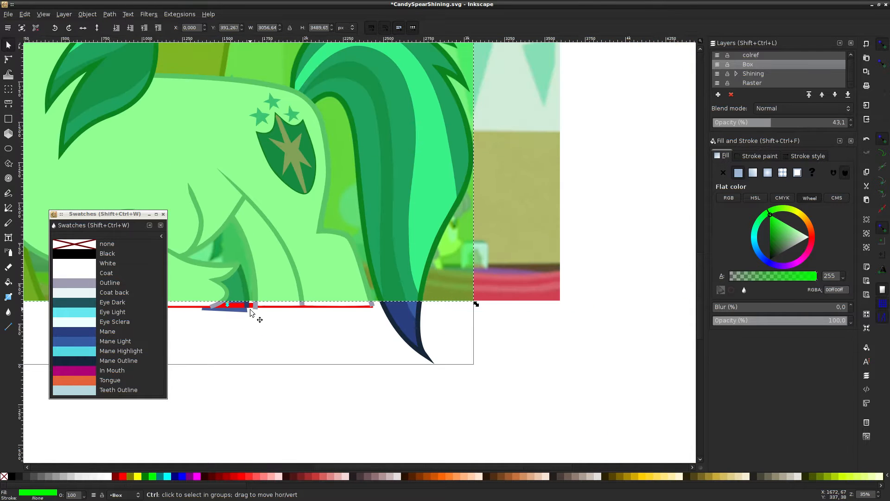
{"action": "scroll", "coordinate": [384, 319], "scroll_direction": "up", "scroll_amount": 1}
{"action": "scroll", "coordinate": [384, 319], "scroll_direction": "left", "scroll_amount": 8}
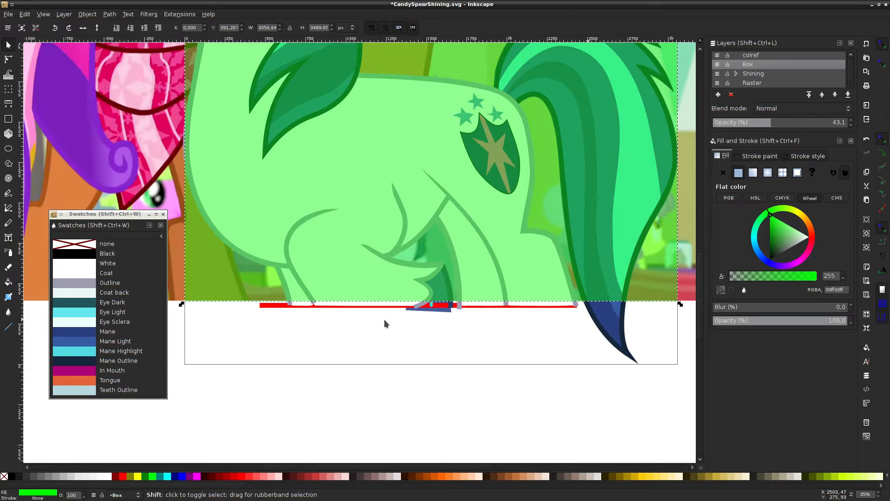
Resize the page to fit the selected green rectangle, with all margins at 0
{"action": "left_click", "coordinate": [340, 333]}
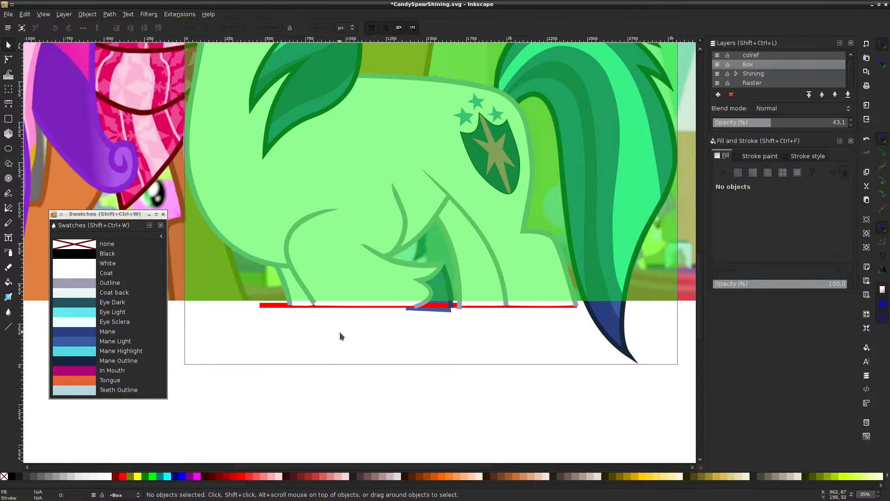
{"action": "left_click", "coordinate": [233, 276]}
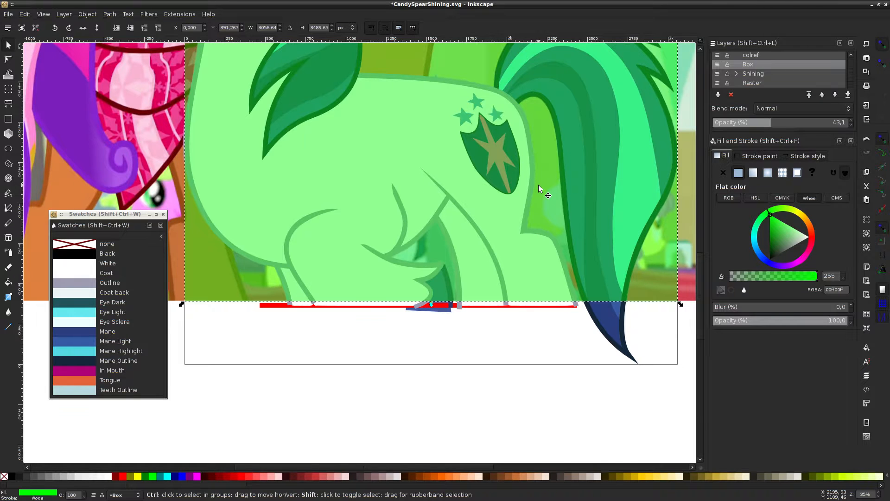
{"action": "key", "text": "ctrl+shift+d"}
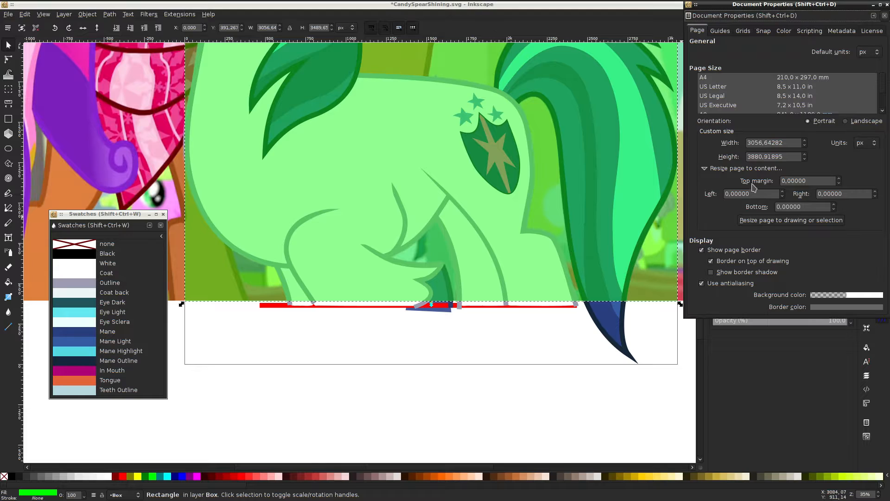
{"action": "left_click", "coordinate": [751, 221]}
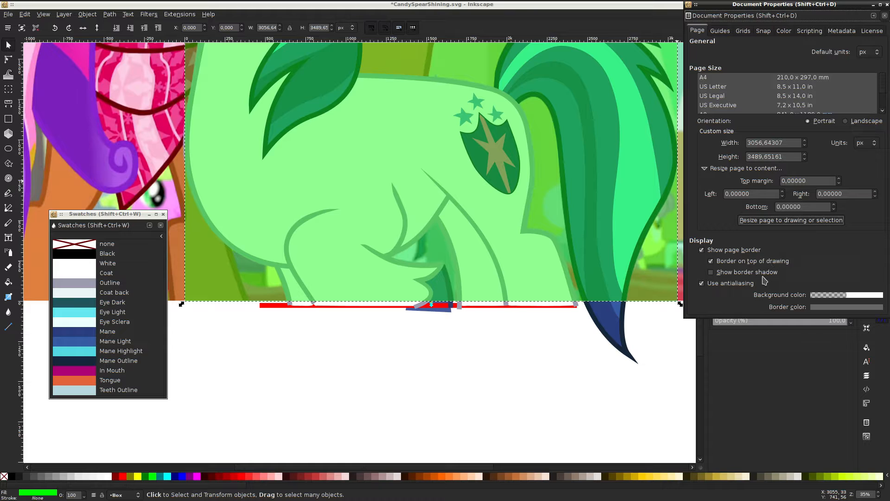
{"action": "left_click", "coordinate": [885, 15]}
Hide the Box layer, then make Shining the current layer and collapse its sublayers
{"action": "left_click", "coordinate": [619, 311]}
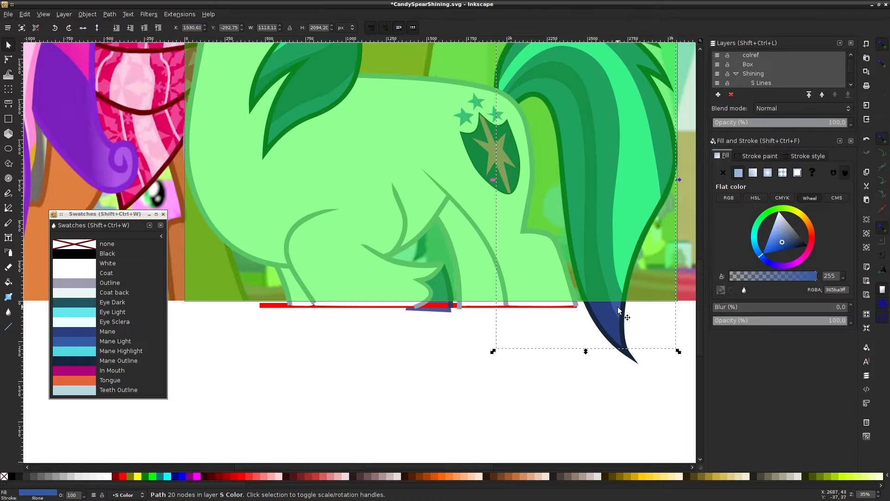
{"action": "left_click", "coordinate": [546, 438]}
{"action": "left_click", "coordinate": [717, 64]}
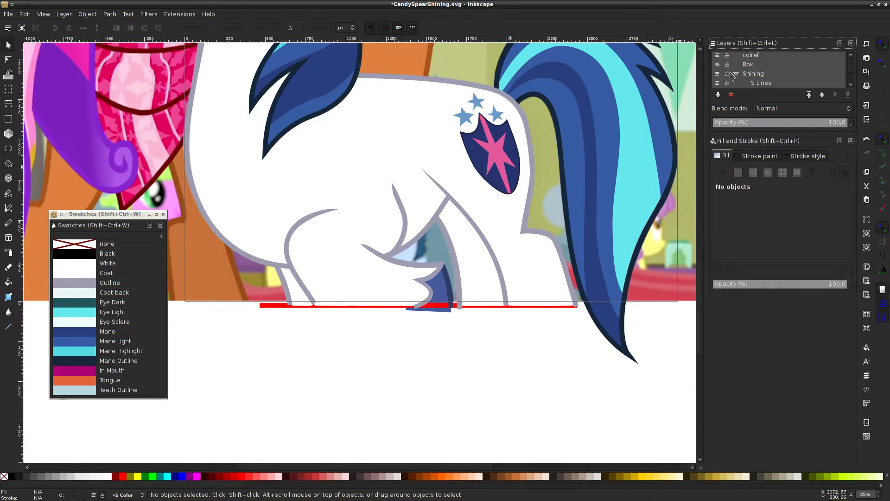
{"action": "left_click", "coordinate": [734, 77]}
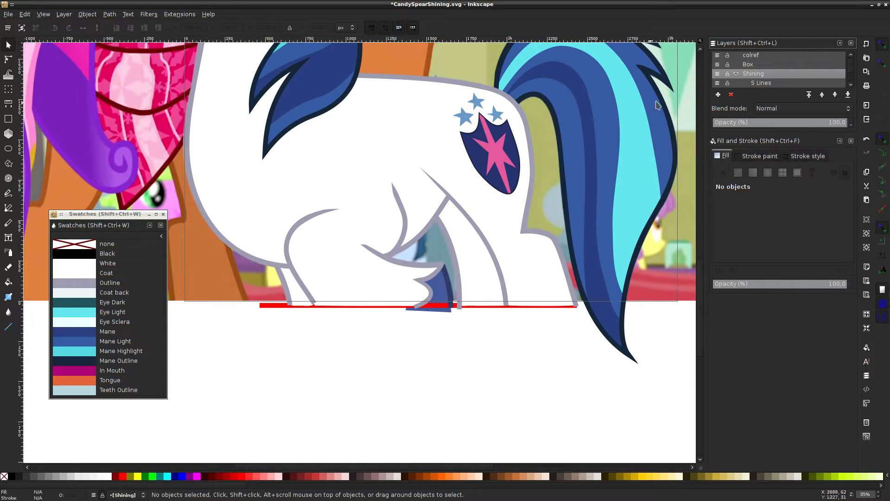
{"action": "left_click", "coordinate": [735, 73]}
Hide the Raster reference layer and save the document
{"action": "scroll", "coordinate": [601, 104], "scroll_direction": "down", "scroll_amount": 3, "text": "ctrl"}
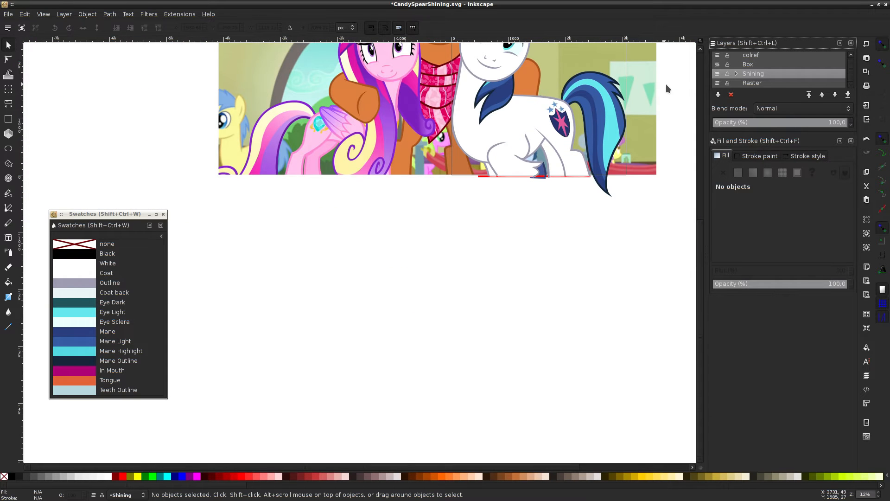
{"action": "left_click", "coordinate": [717, 83]}
{"action": "scroll", "coordinate": [627, 138], "scroll_direction": "up", "scroll_amount": 4}
{"action": "scroll", "coordinate": [618, 138], "scroll_direction": "right", "scroll_amount": 3}
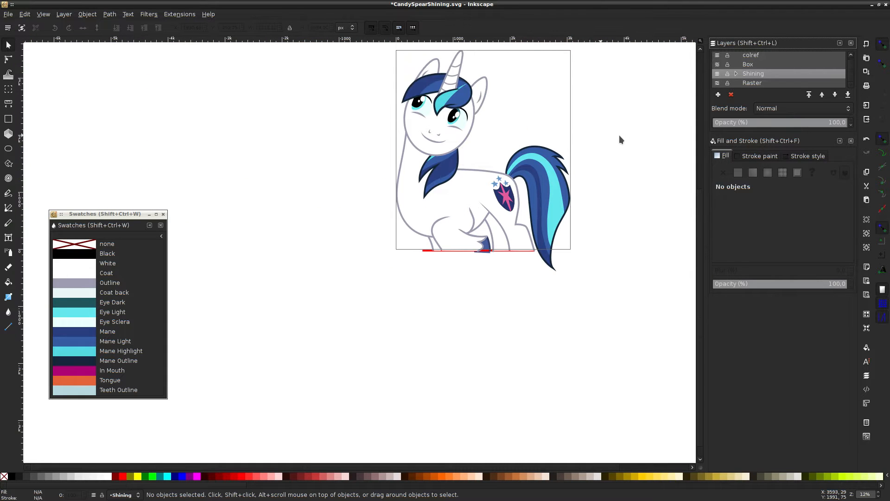
{"action": "scroll", "coordinate": [619, 135], "scroll_direction": "up", "scroll_amount": 1}
{"action": "key", "text": "ctrl+s"}
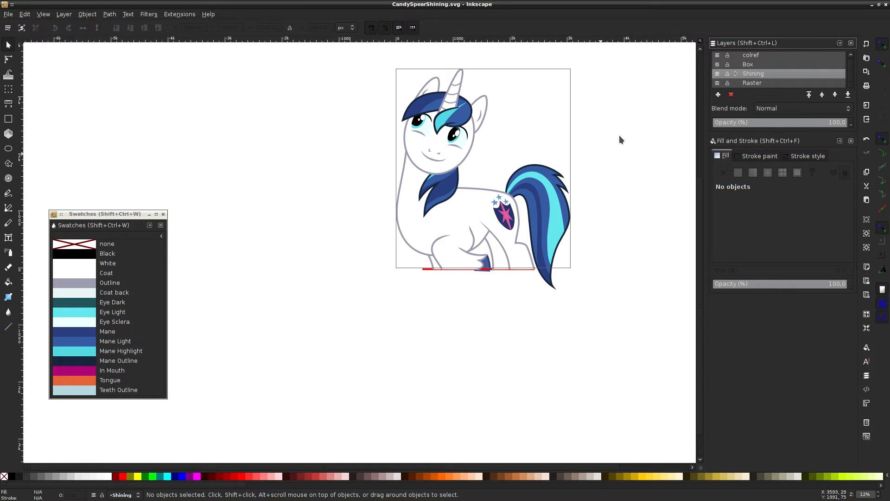
Delete the red horizontal guide line beneath the pony's legs and save the document
{"action": "scroll", "coordinate": [504, 297], "scroll_direction": "up", "scroll_amount": 4}
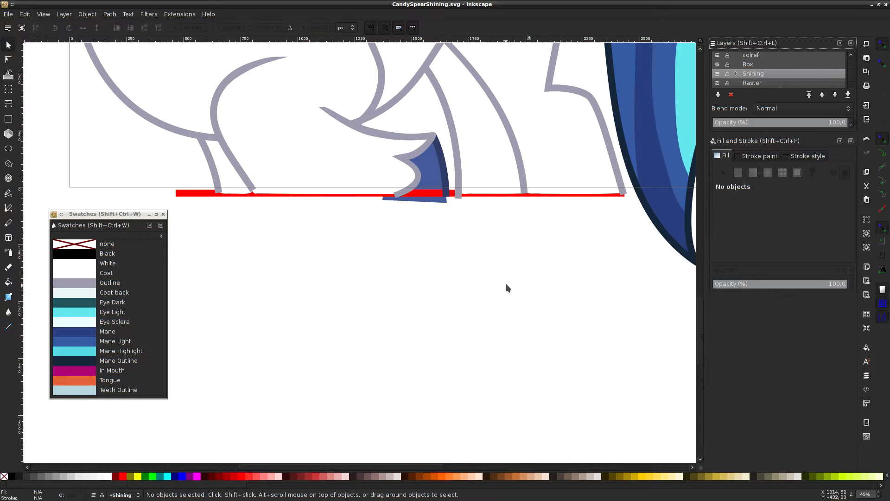
{"action": "left_click", "coordinate": [516, 197]}
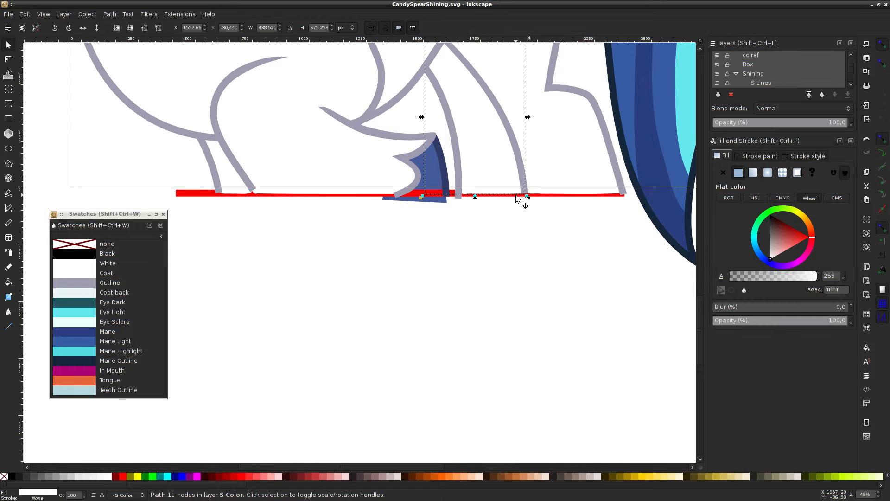
{"action": "left_click", "coordinate": [547, 195]}
{"action": "scroll", "coordinate": [790, 73], "scroll_direction": "down", "scroll_amount": 1}
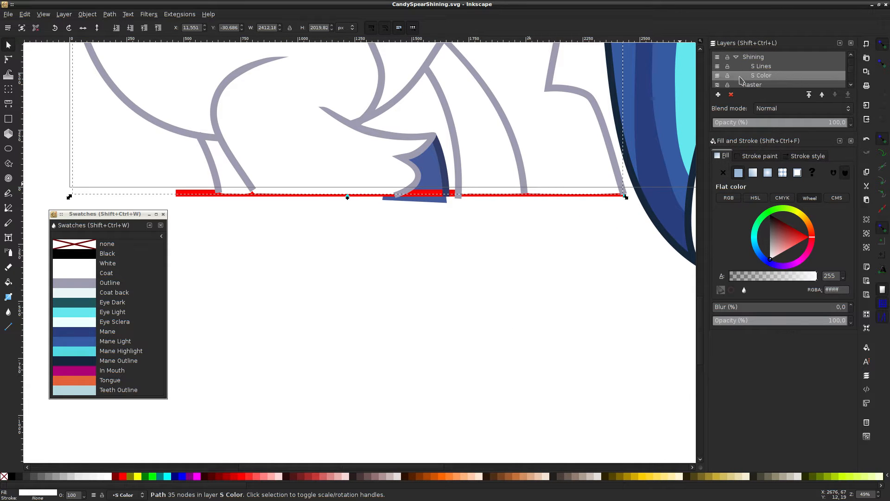
{"action": "left_click", "coordinate": [532, 200]}
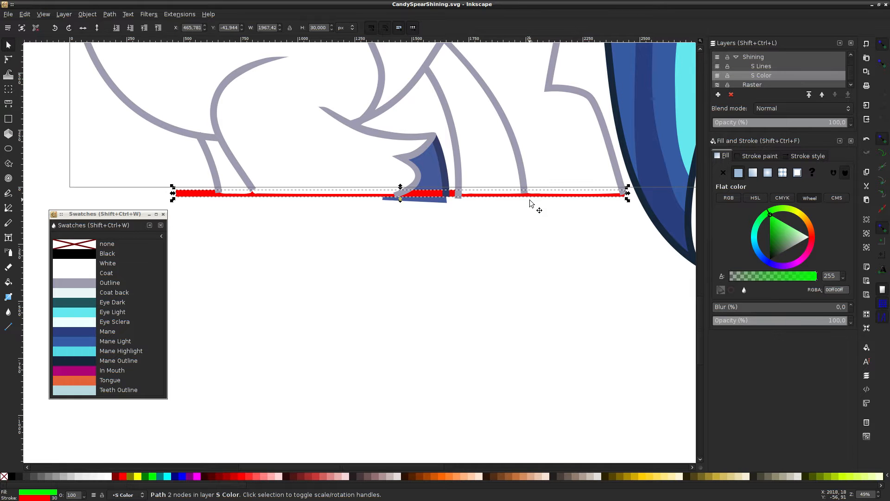
{"action": "key", "text": "Delete"}
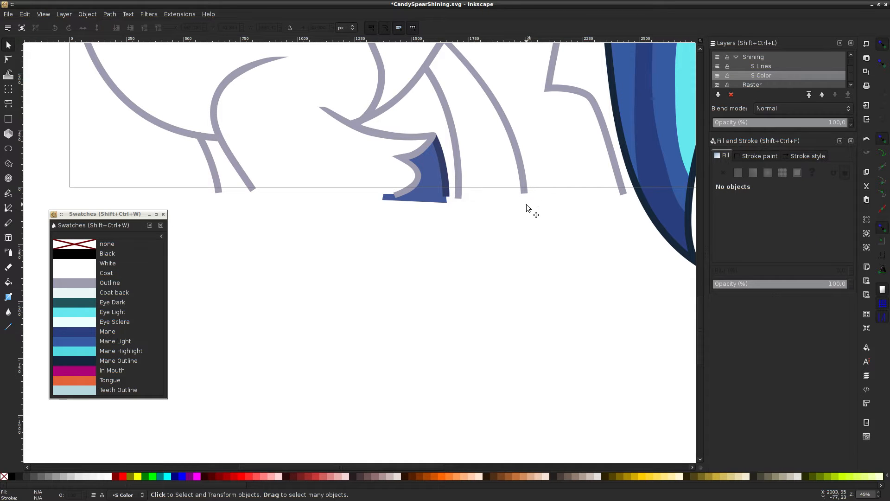
{"action": "scroll", "coordinate": [527, 209], "scroll_direction": "down", "scroll_amount": 2}
{"action": "key", "text": "ctrl+s"}
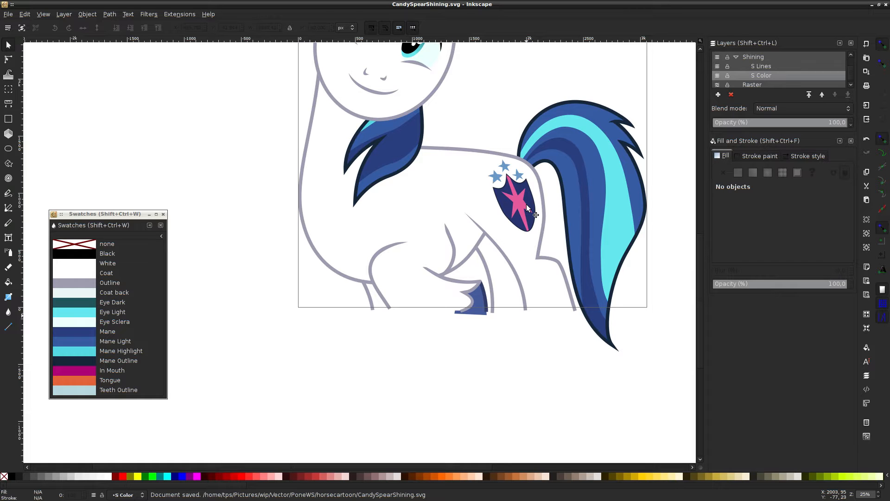
Set the document's background colour to bright green in the document properties
{"action": "scroll", "coordinate": [527, 204], "scroll_direction": "up", "scroll_amount": 5}
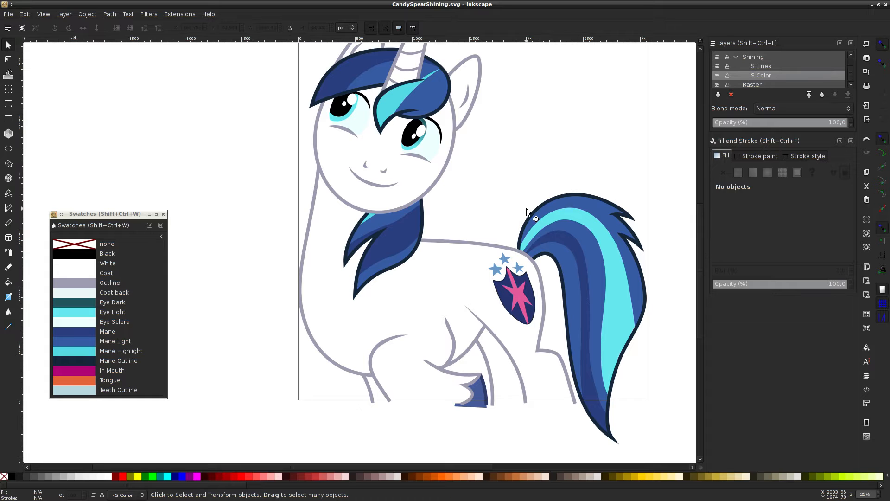
{"action": "key", "text": "shift+ctrl+d"}
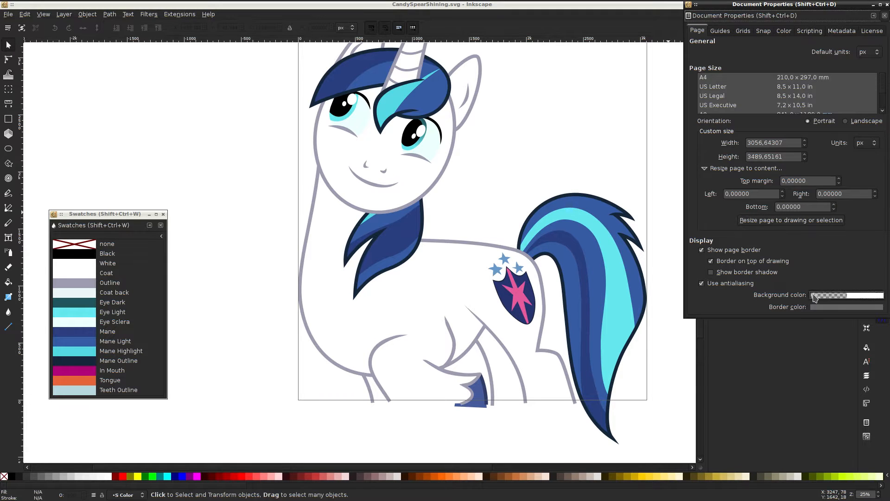
{"action": "left_click", "coordinate": [828, 295]}
{"action": "left_click", "coordinate": [415, 217]}
{"action": "left_click", "coordinate": [499, 202]}
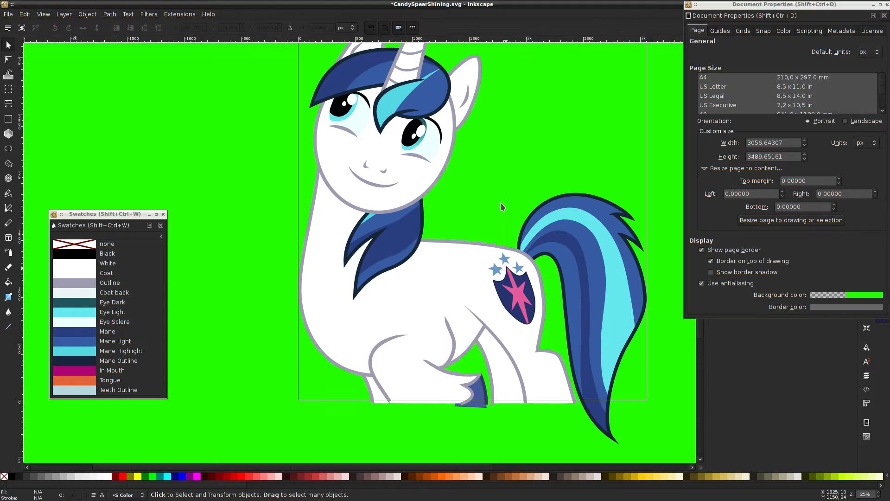
{"action": "left_click", "coordinate": [885, 17]}
Examine the pony's ears, horn, mane, body, legs and tail against the green background for gaps in the colouring
{"action": "scroll", "coordinate": [461, 130], "scroll_direction": "up", "scroll_amount": 1}
{"action": "scroll", "coordinate": [443, 129], "scroll_direction": "up", "scroll_amount": 4}
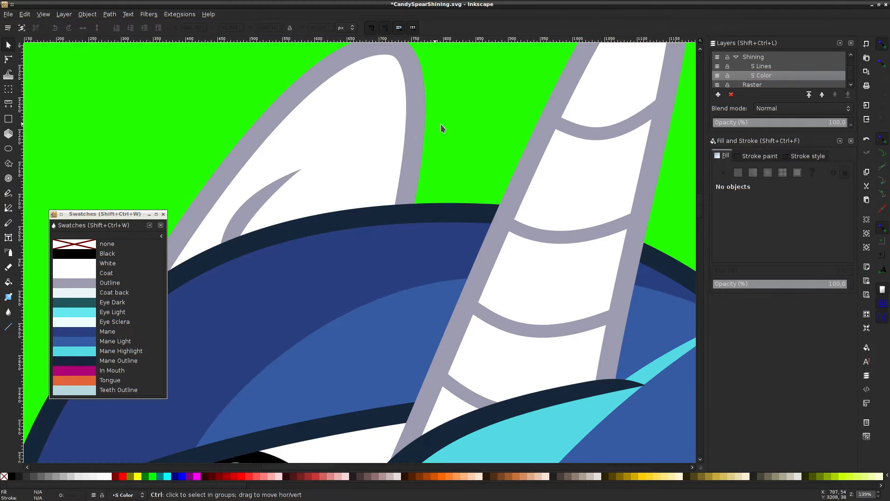
{"action": "scroll", "coordinate": [515, 127], "scroll_direction": "right", "scroll_amount": 10}
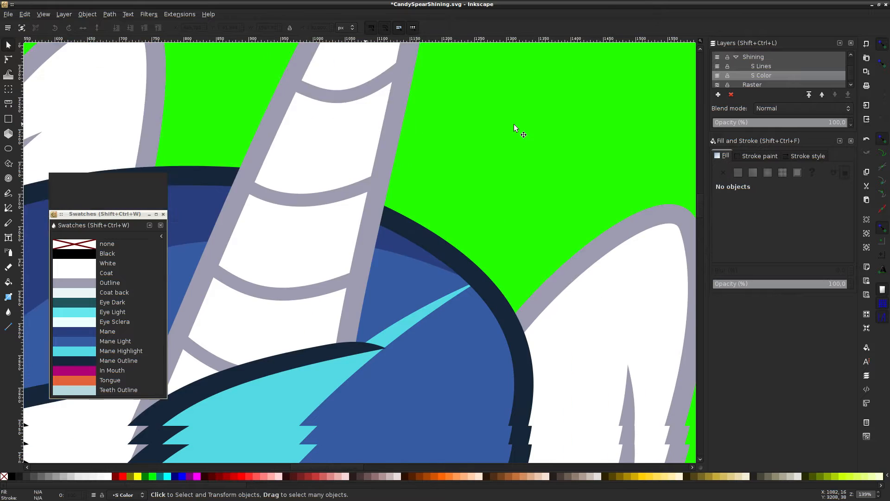
{"action": "scroll", "coordinate": [514, 124], "scroll_direction": "down", "scroll_amount": 6}
{"action": "scroll", "coordinate": [514, 124], "scroll_direction": "up", "scroll_amount": 5}
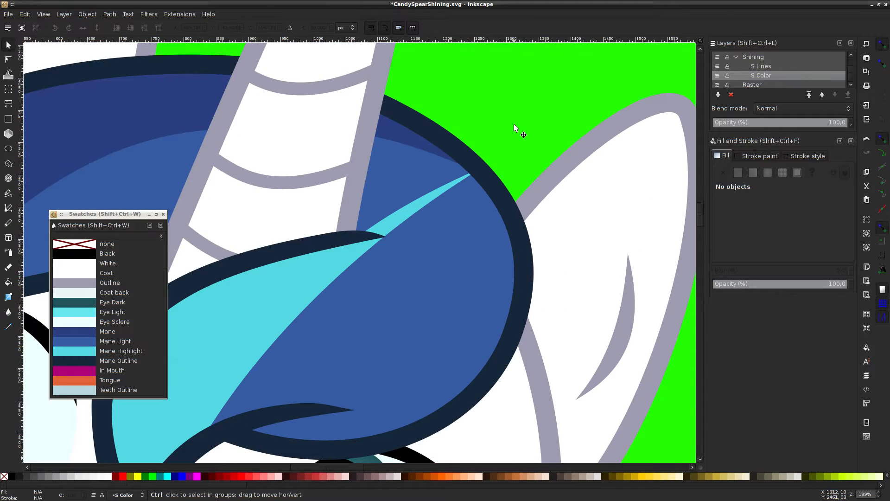
{"action": "scroll", "coordinate": [514, 124], "scroll_direction": "down", "scroll_amount": 3}
{"action": "scroll", "coordinate": [495, 128], "scroll_direction": "down", "scroll_amount": 8}
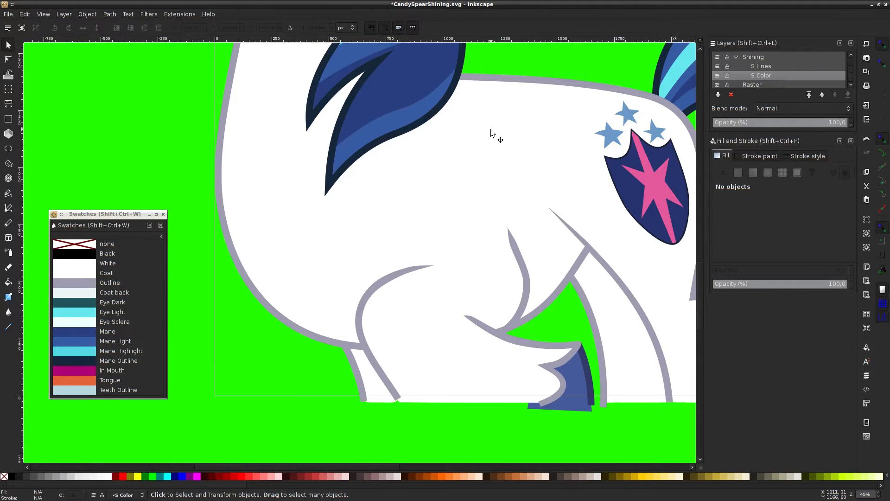
{"action": "scroll", "coordinate": [482, 134], "scroll_direction": "down", "scroll_amount": 10}
{"action": "scroll", "coordinate": [482, 134], "scroll_direction": "right", "scroll_amount": 8}
{"action": "scroll", "coordinate": [482, 133], "scroll_direction": "up", "scroll_amount": 10}
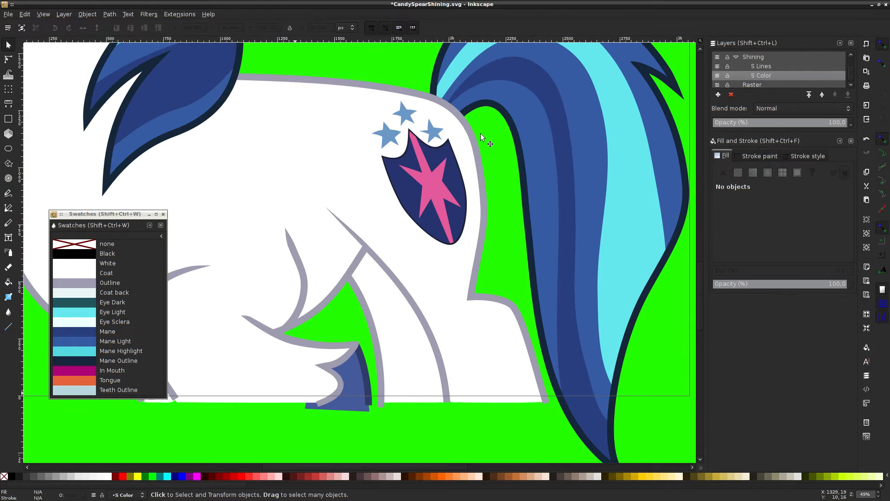
{"action": "scroll", "coordinate": [481, 133], "scroll_direction": "up", "scroll_amount": 8}
{"action": "scroll", "coordinate": [480, 132], "scroll_direction": "left", "scroll_amount": 4}
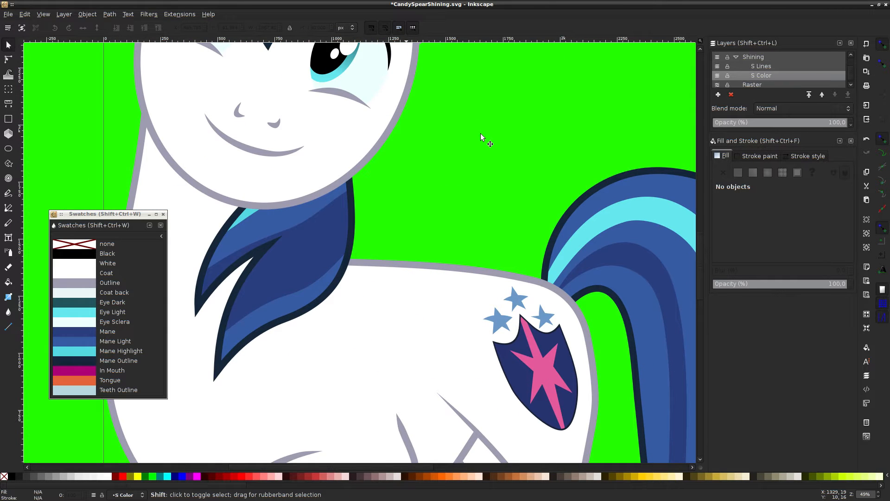
{"action": "scroll", "coordinate": [481, 133], "scroll_direction": "down", "scroll_amount": 3}
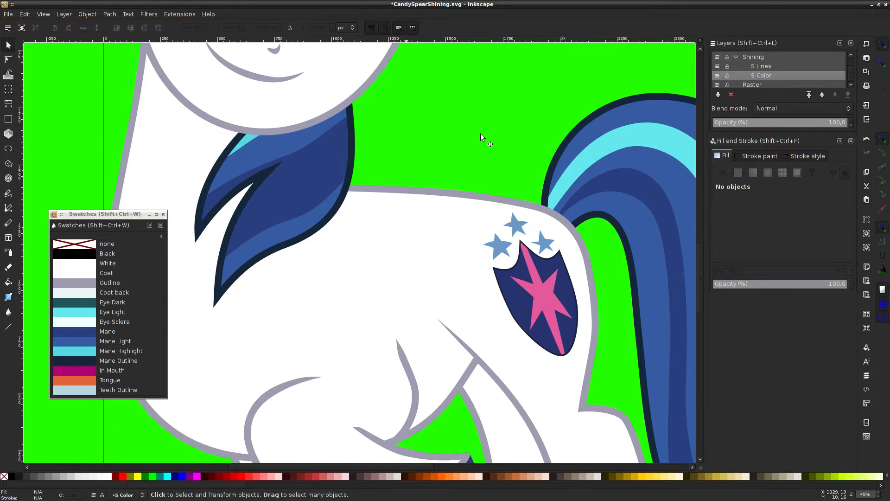
{"action": "scroll", "coordinate": [480, 132], "scroll_direction": "down", "scroll_amount": 2}
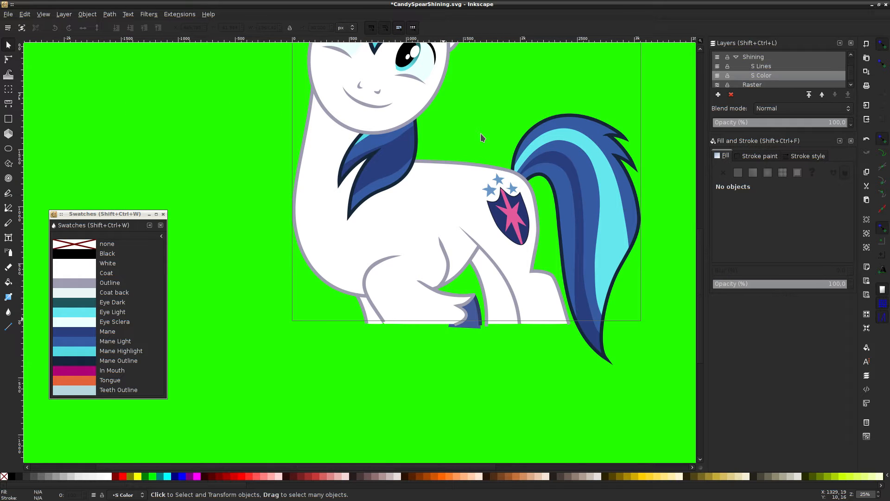
{"action": "scroll", "coordinate": [495, 147], "scroll_direction": "up", "scroll_amount": 5}
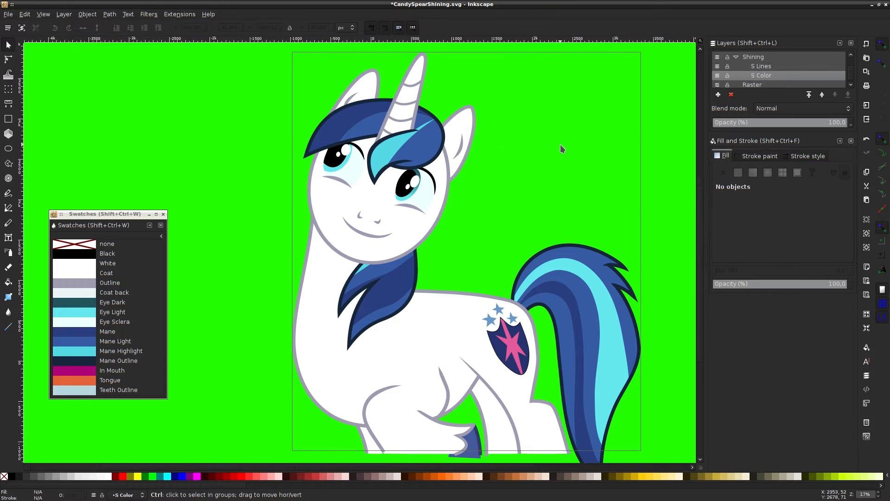
{"action": "scroll", "coordinate": [560, 144], "scroll_direction": "down", "scroll_amount": 1}
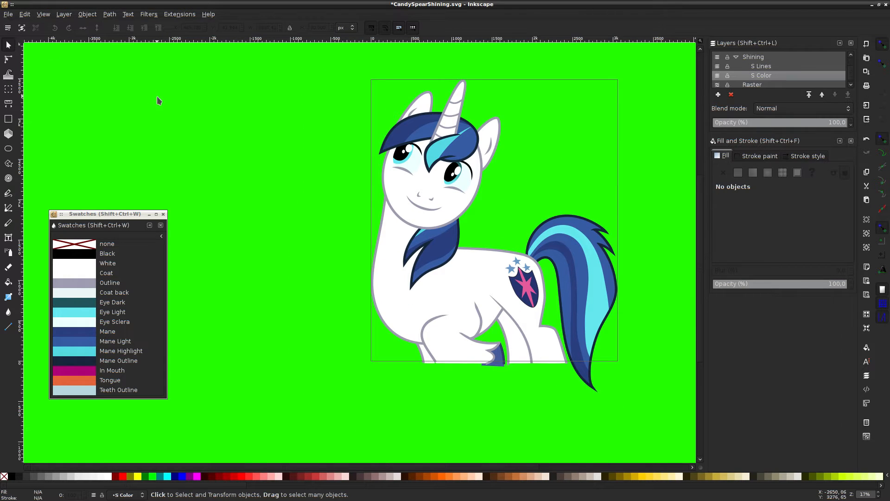
Open the PNG export settings and remove the extra .svg from the file name, leaving CandySpearShining.png
{"action": "key", "text": "ctrl+shift+e"}
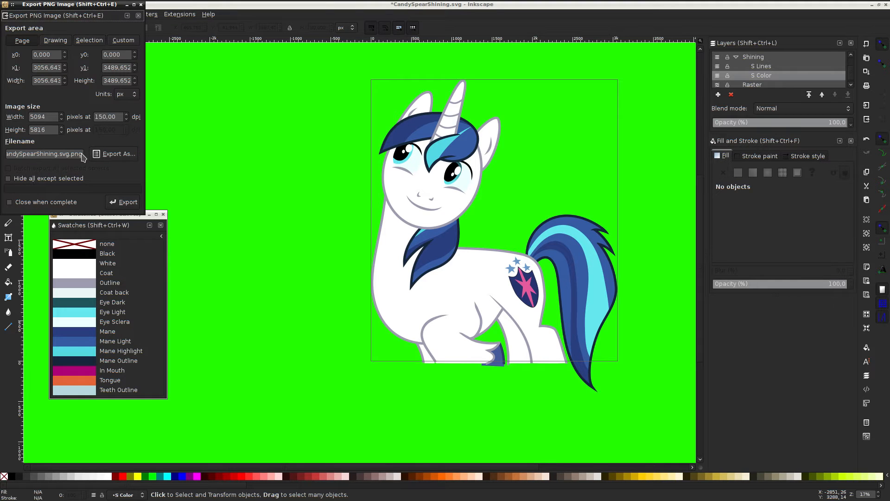
{"action": "left_click", "coordinate": [63, 154]}
{"action": "key", "text": "Delete"}
{"action": "key", "text": "Delete"}
Compare the Drawing and Page export areas, ending with the Page area selected
{"action": "left_click", "coordinate": [47, 41]}
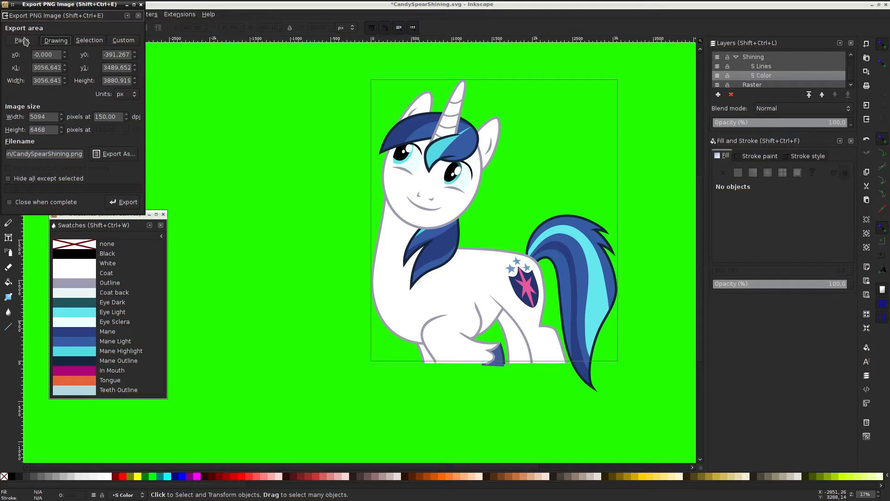
{"action": "left_click", "coordinate": [25, 41]}
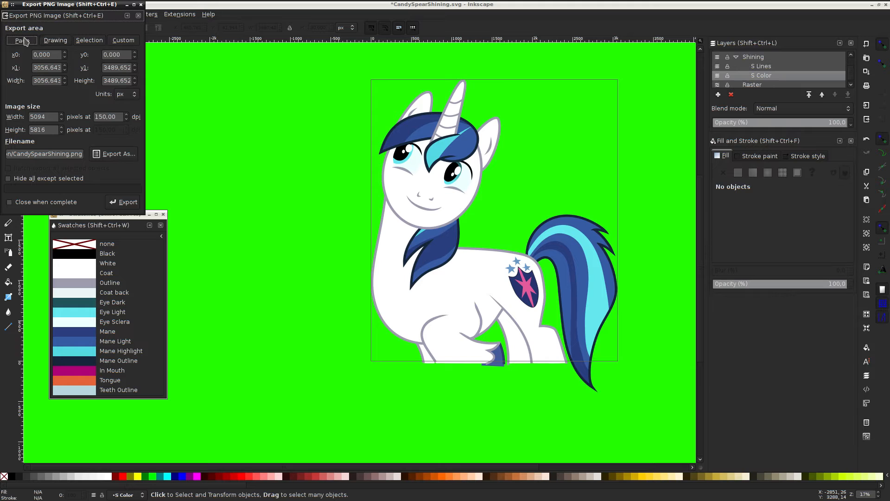
{"action": "left_click", "coordinate": [53, 42]}
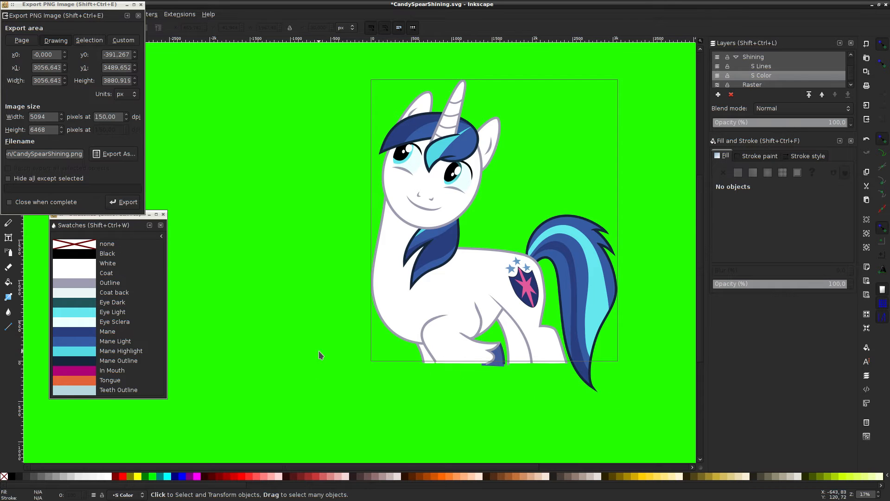
{"action": "left_click", "coordinate": [26, 42]}
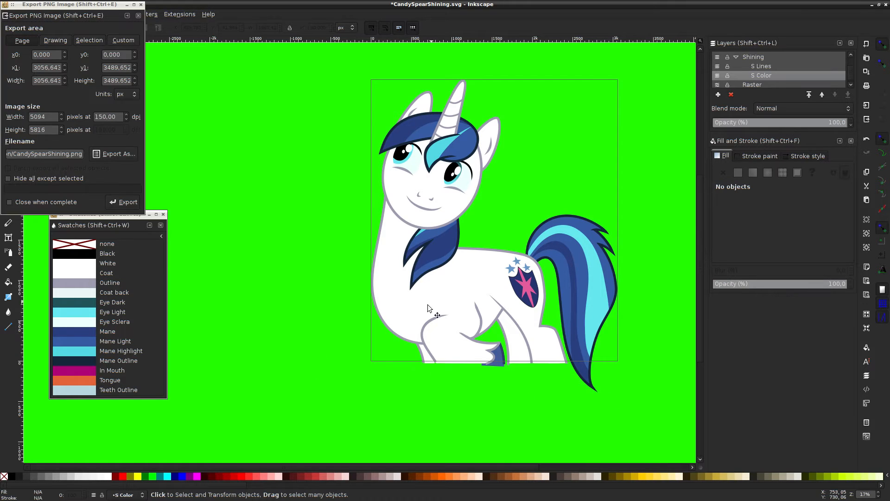
Move the export window clear of the canvas edge and set the export image width to 6000 pixels
{"action": "left_click_drag", "start_coordinate": [91, 135], "coordinate": [235, 230]}
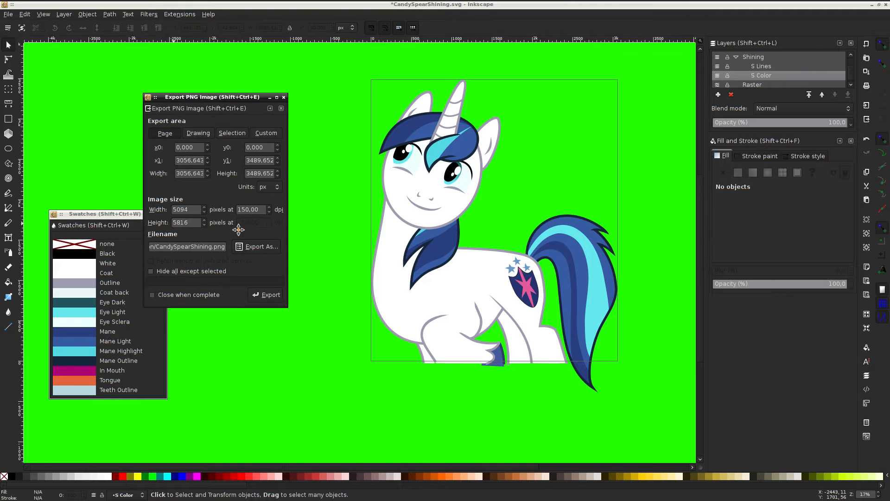
{"action": "double_click", "coordinate": [215, 230]}
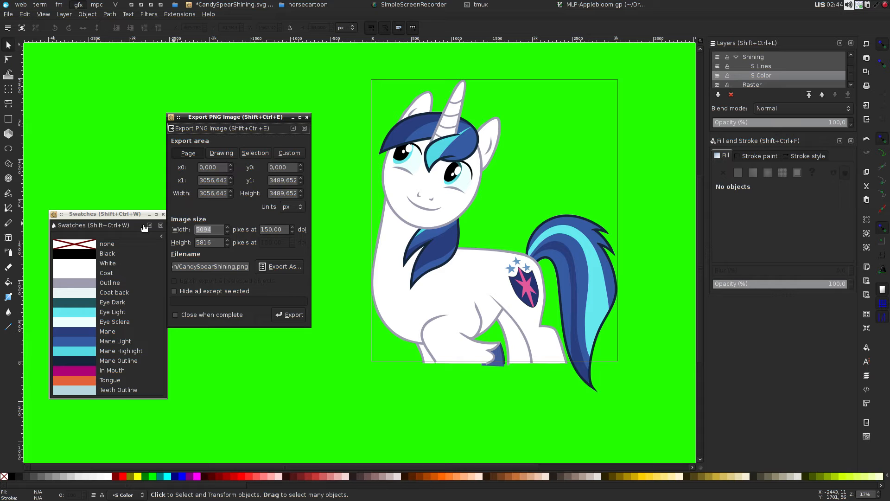
{"action": "type", "text": "6000"}
{"action": "key", "text": "Tab"}
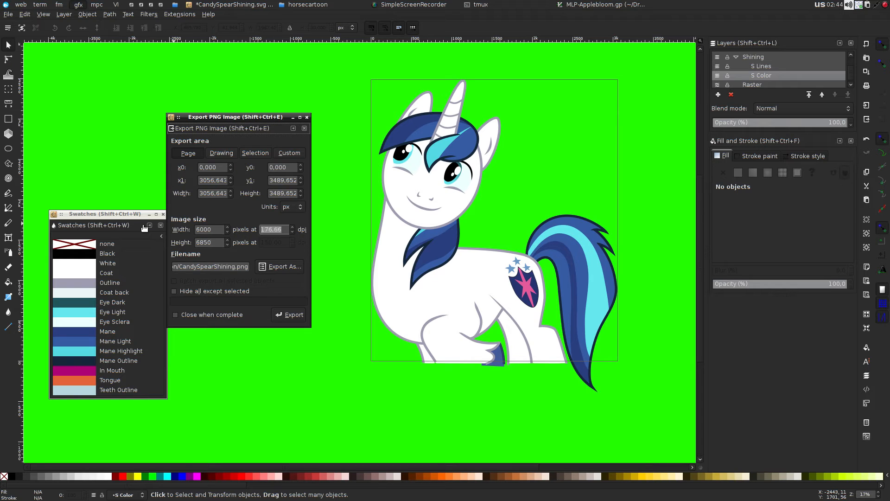
{"action": "left_click", "coordinate": [218, 230]}
{"action": "key", "text": "Up"}
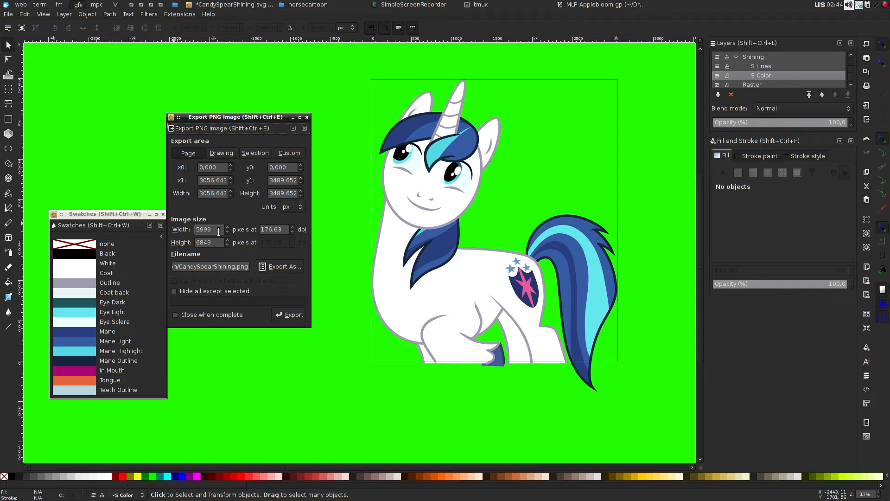
{"action": "left_click", "coordinate": [218, 230]}
Rename the export file to ShiningA.png by removing the CandySpear prefix and adding an A
{"action": "left_click", "coordinate": [213, 267]}
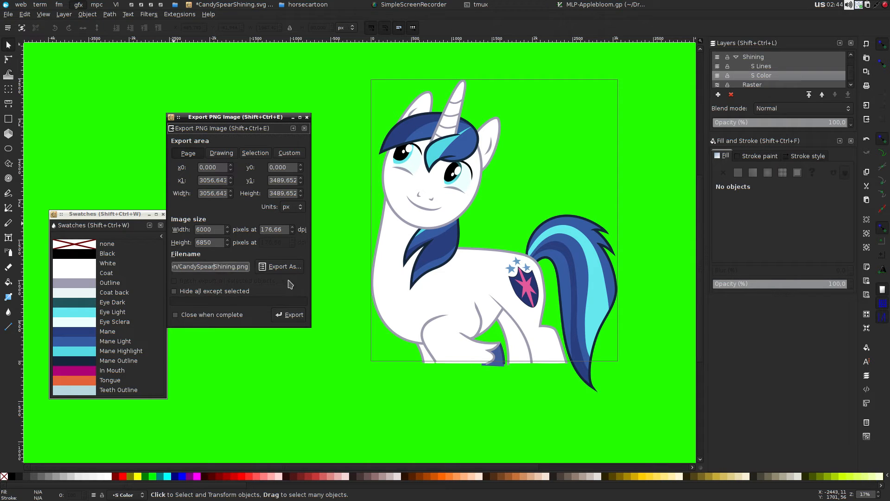
{"action": "key", "text": "BackSpace"}
{"action": "key", "text": "BackSpace"}
{"action": "key", "text": "BackSpace"}
{"action": "key", "text": "BackSpace"}
{"action": "key", "text": "BackSpace"}
{"action": "key", "text": "BackSpace"}
{"action": "key", "text": "BackSpace"}
{"action": "key", "text": "BackSpace"}
{"action": "key", "text": "BackSpace"}
{"action": "key", "text": "BackSpace"}
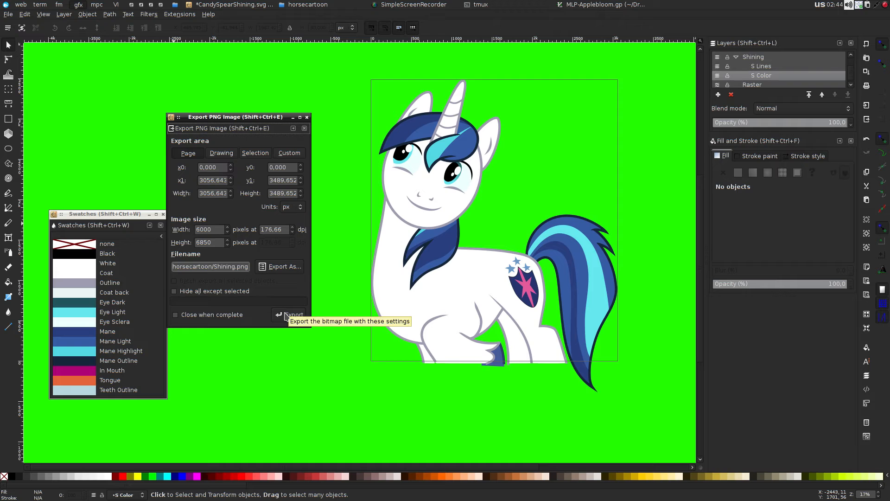
{"action": "key", "text": "ctrl+Right"}
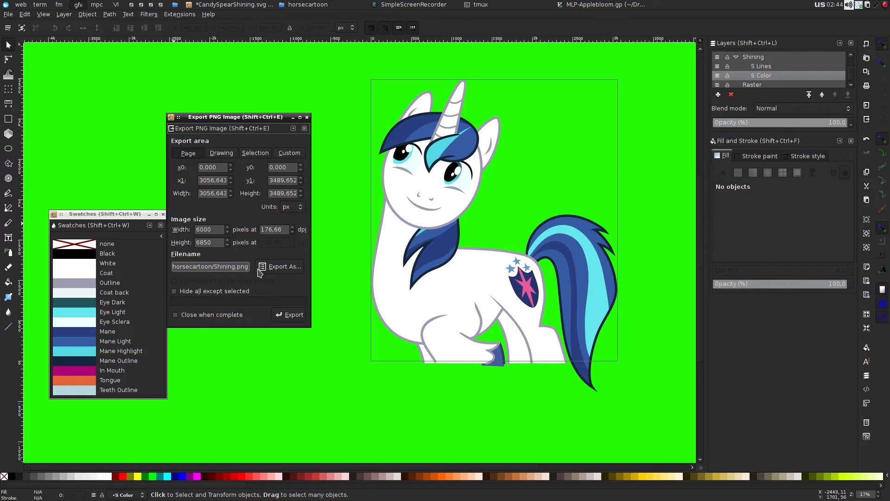
{"action": "type", "text": "A"}
Export the page as PNG with the export window set to close when complete, and save the document
{"action": "left_click", "coordinate": [234, 316]}
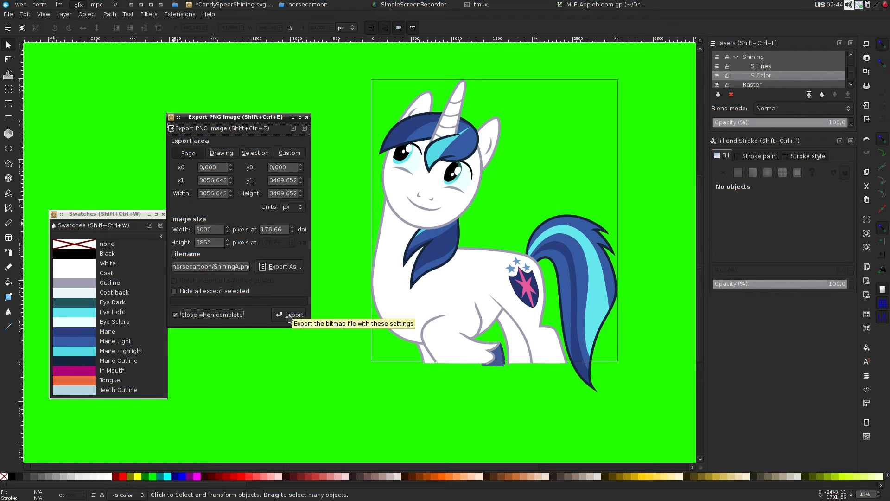
{"action": "left_click", "coordinate": [289, 315]}
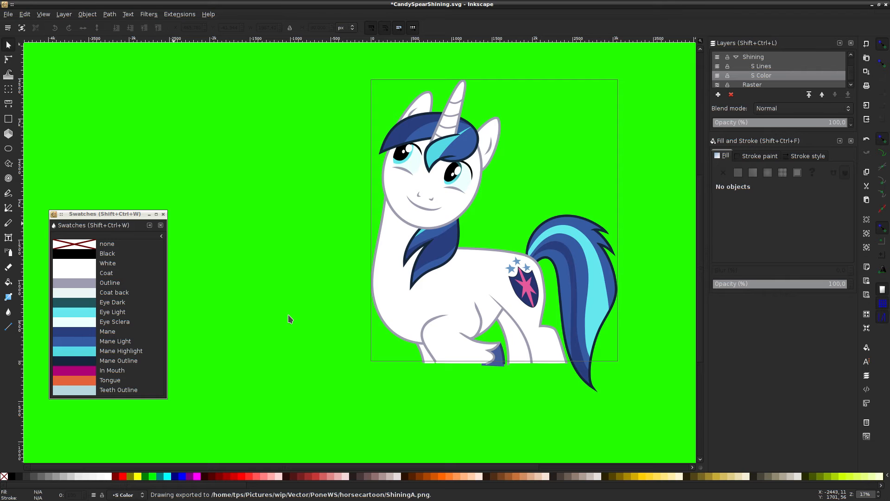
{"action": "key", "text": "ctrl+s"}
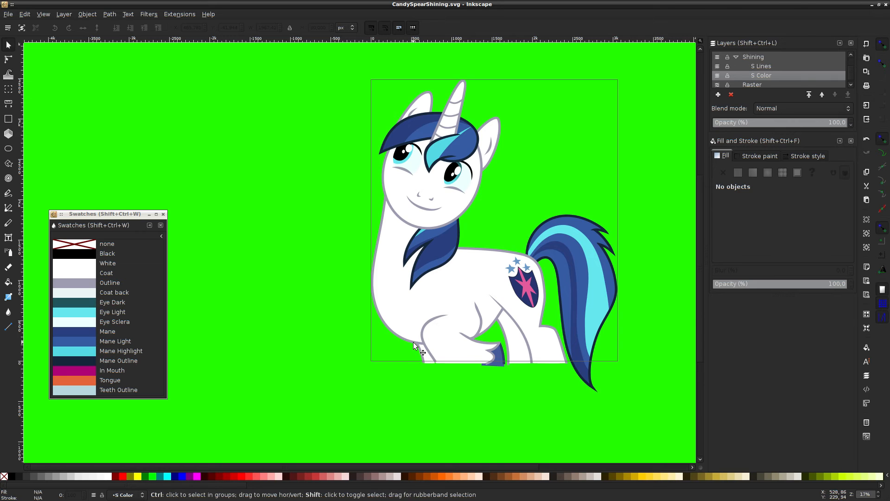
Set the document's background colour to white in the document properties and save the document
{"action": "key", "text": "ctrl+shift+d"}
{"action": "left_click", "coordinate": [857, 297]}
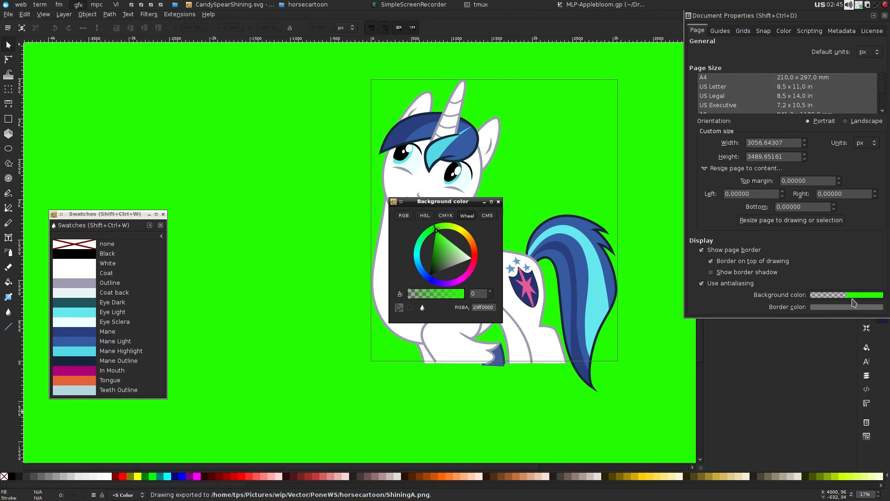
{"action": "left_click_drag", "start_coordinate": [460, 254], "coordinate": [505, 213]}
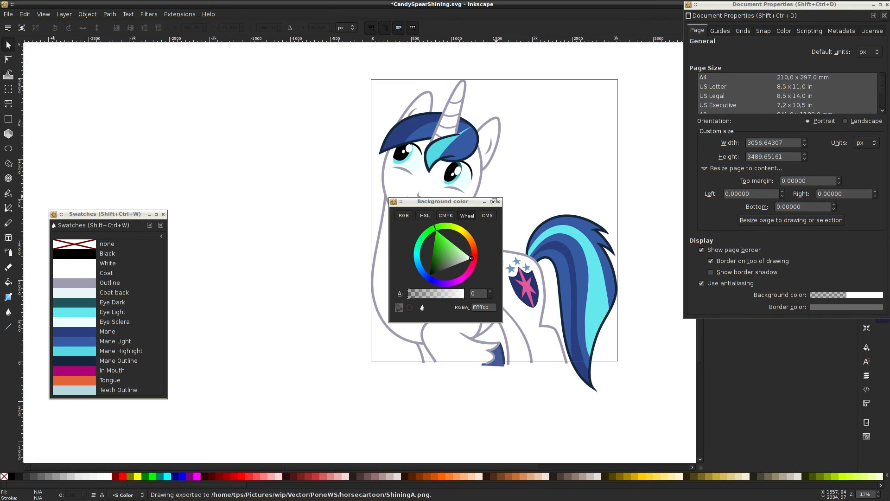
{"action": "left_click", "coordinate": [498, 202]}
{"action": "left_click", "coordinate": [885, 15]}
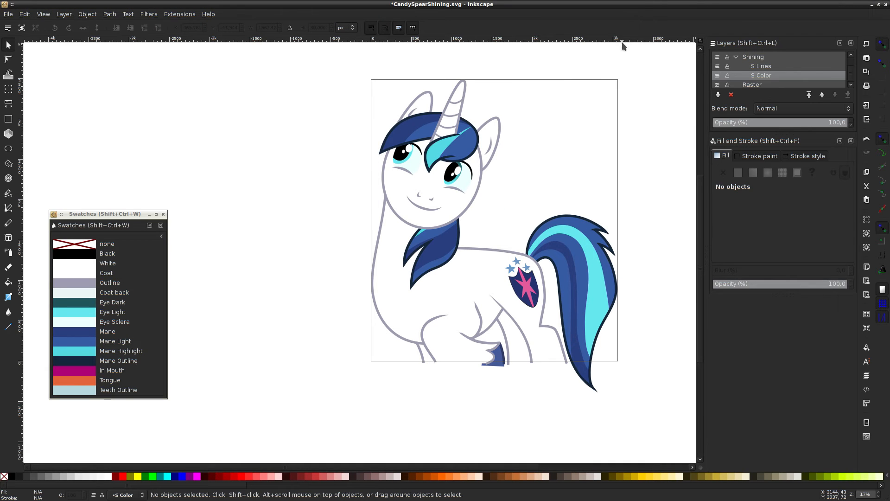
{"action": "key", "text": "ctrl+s"}
Collapse the Shining layer group and show the Raster reference layer again
{"action": "left_click", "coordinate": [736, 57]}
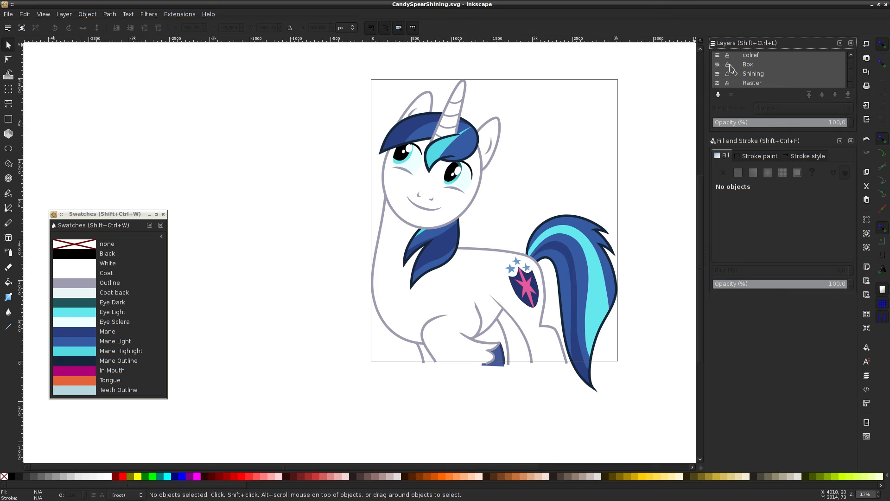
{"action": "left_click", "coordinate": [717, 82]}
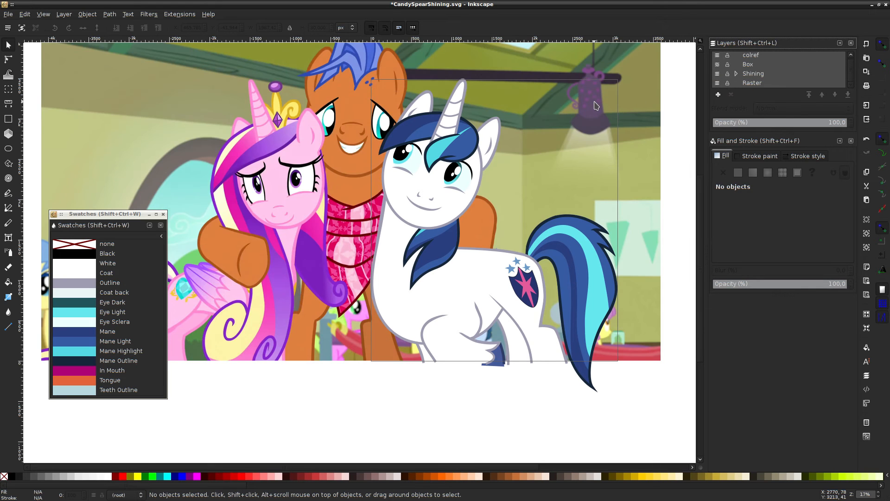
{"action": "scroll", "coordinate": [595, 106], "scroll_direction": "up", "scroll_amount": 1}
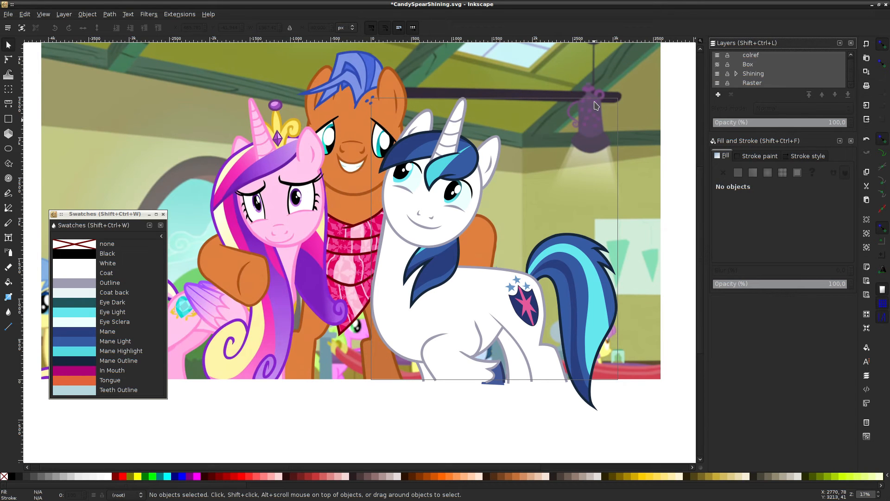